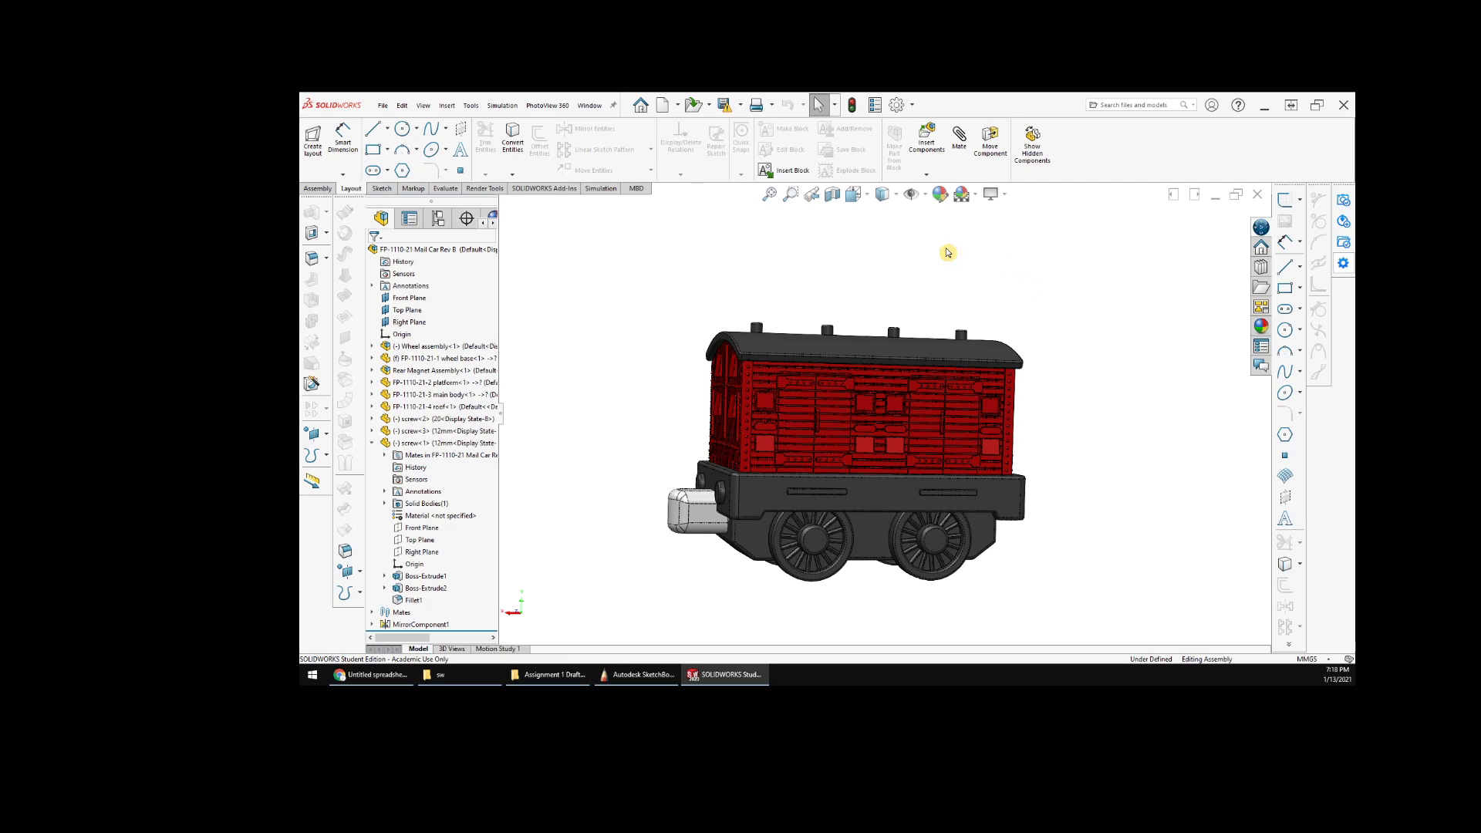
- Collapse the expanded 12mm screw component in the assembly tree and dismiss the unsaved-document notification
click(373, 444)
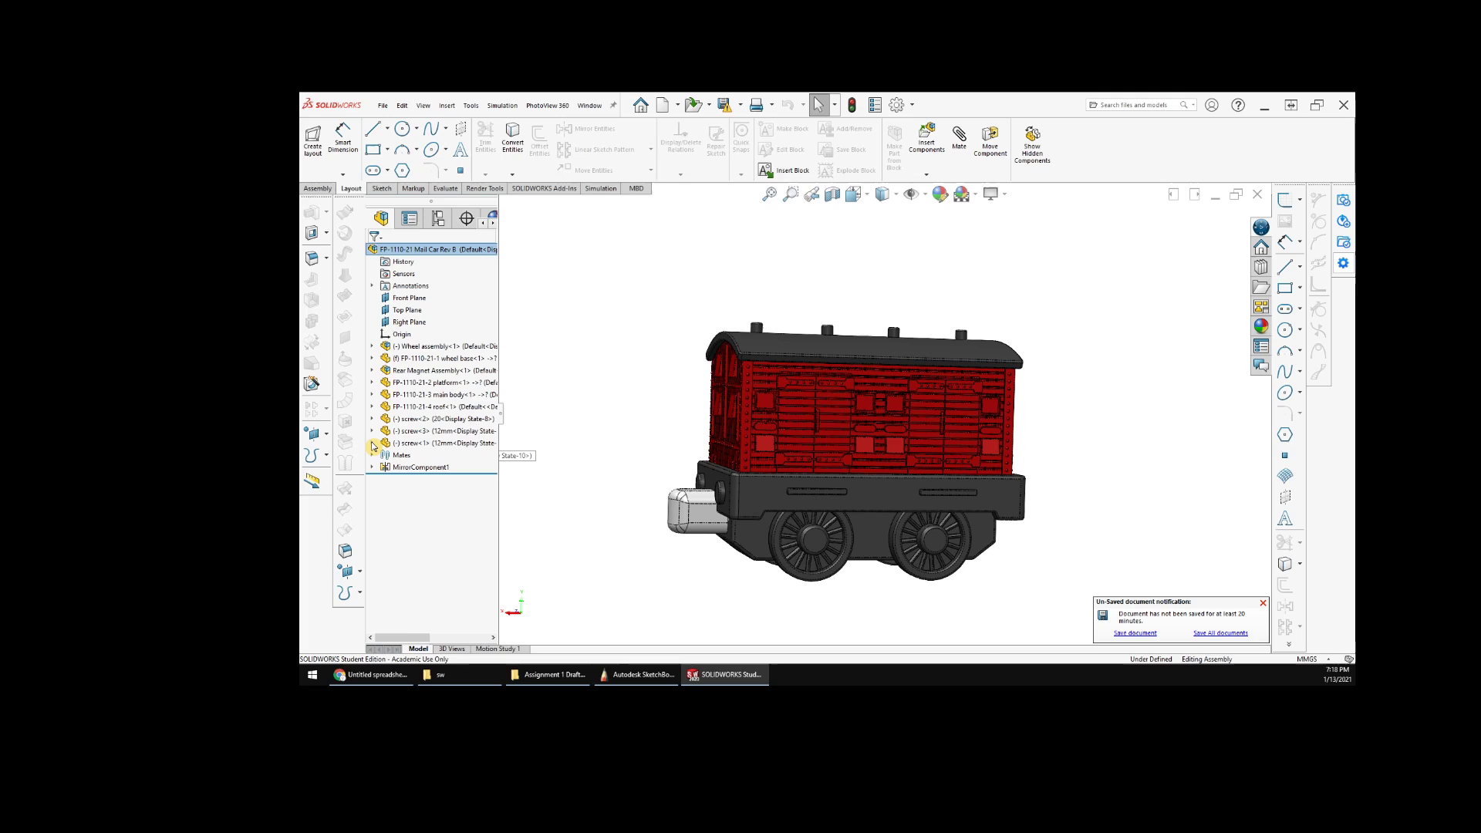
click(1263, 603)
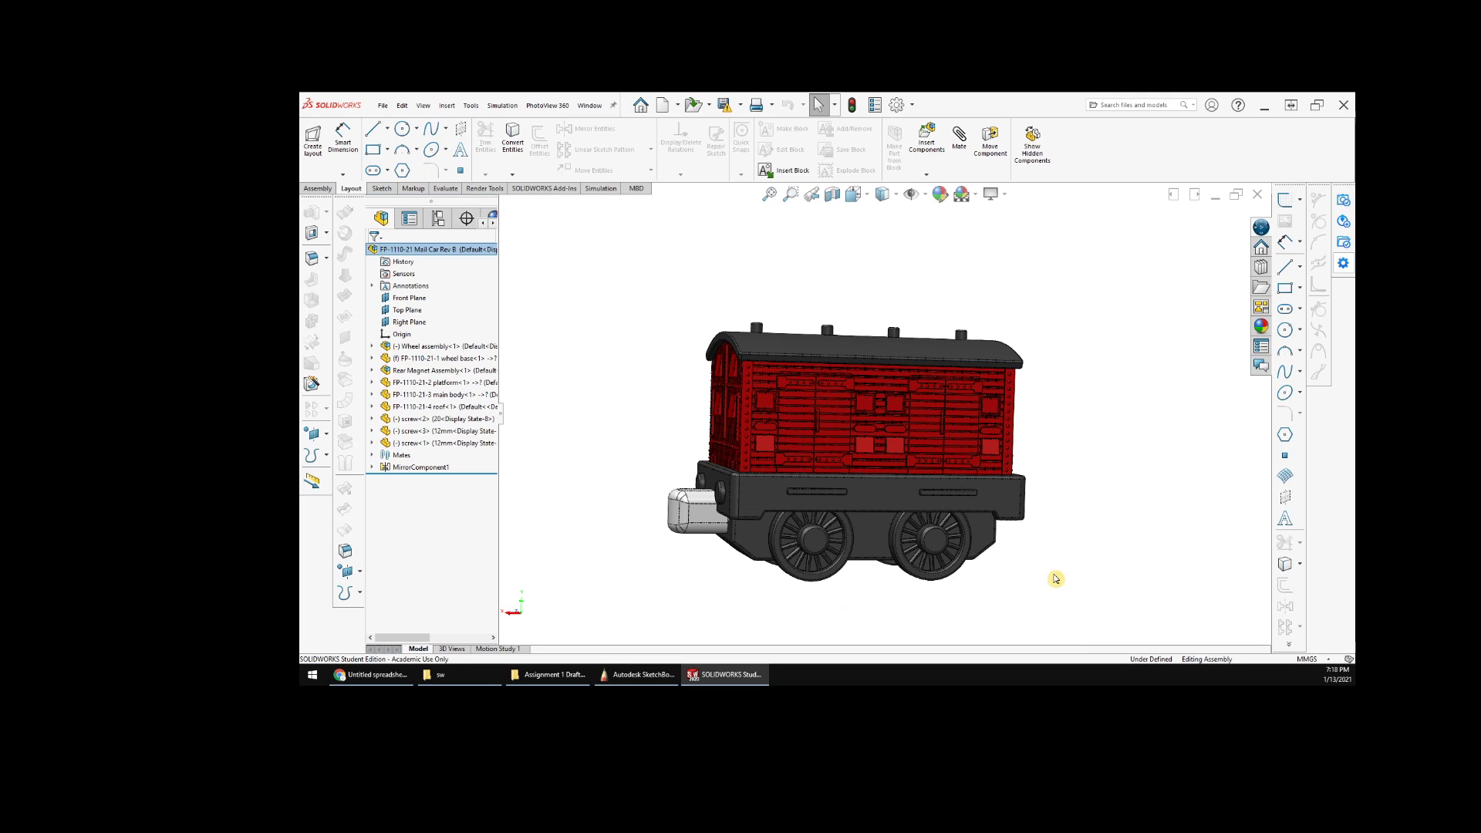
middle_drag(1081, 504, 1033, 501)
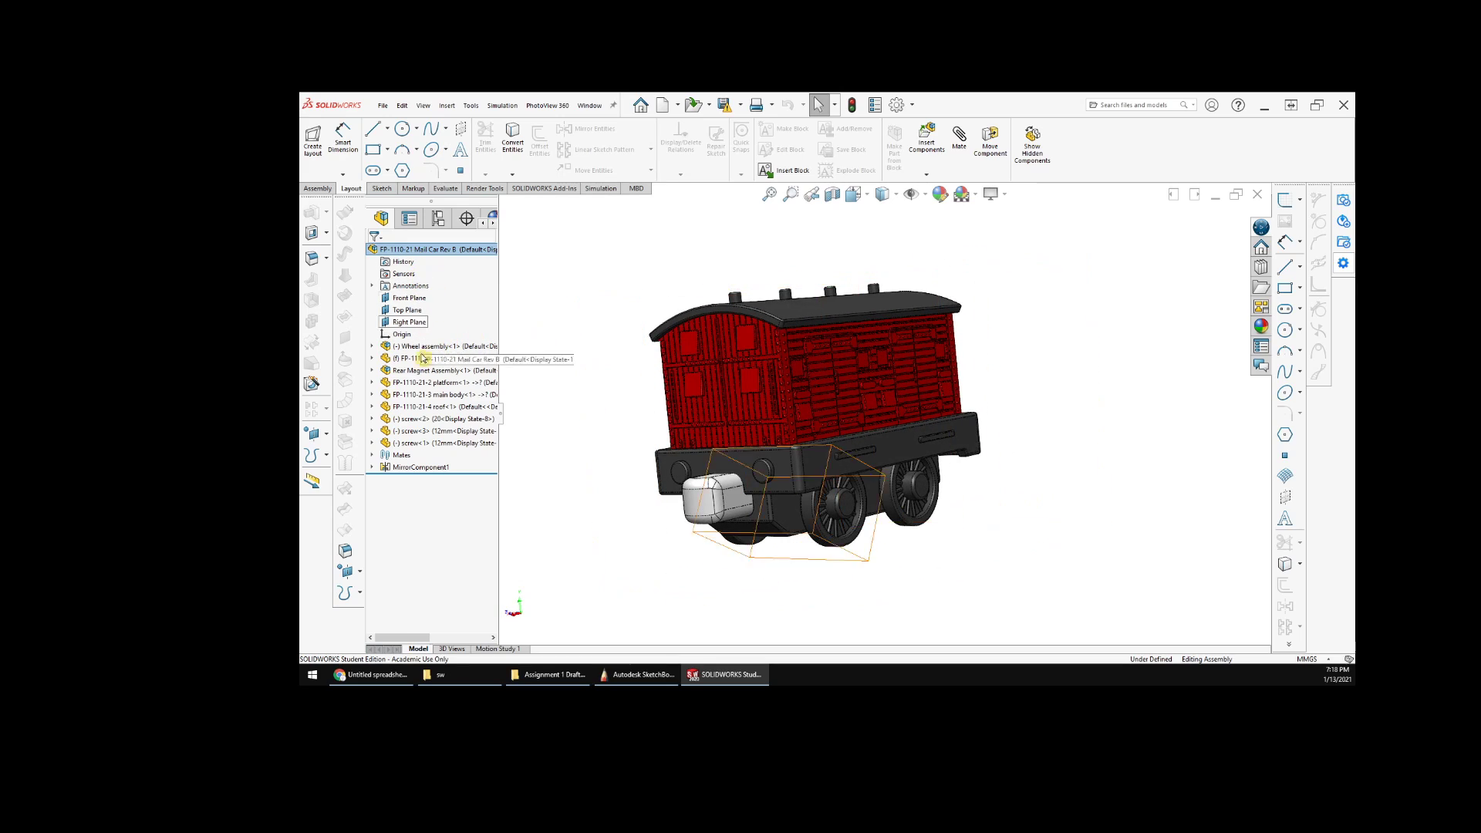
ctrl+middle_drag(579, 519, 622, 554)
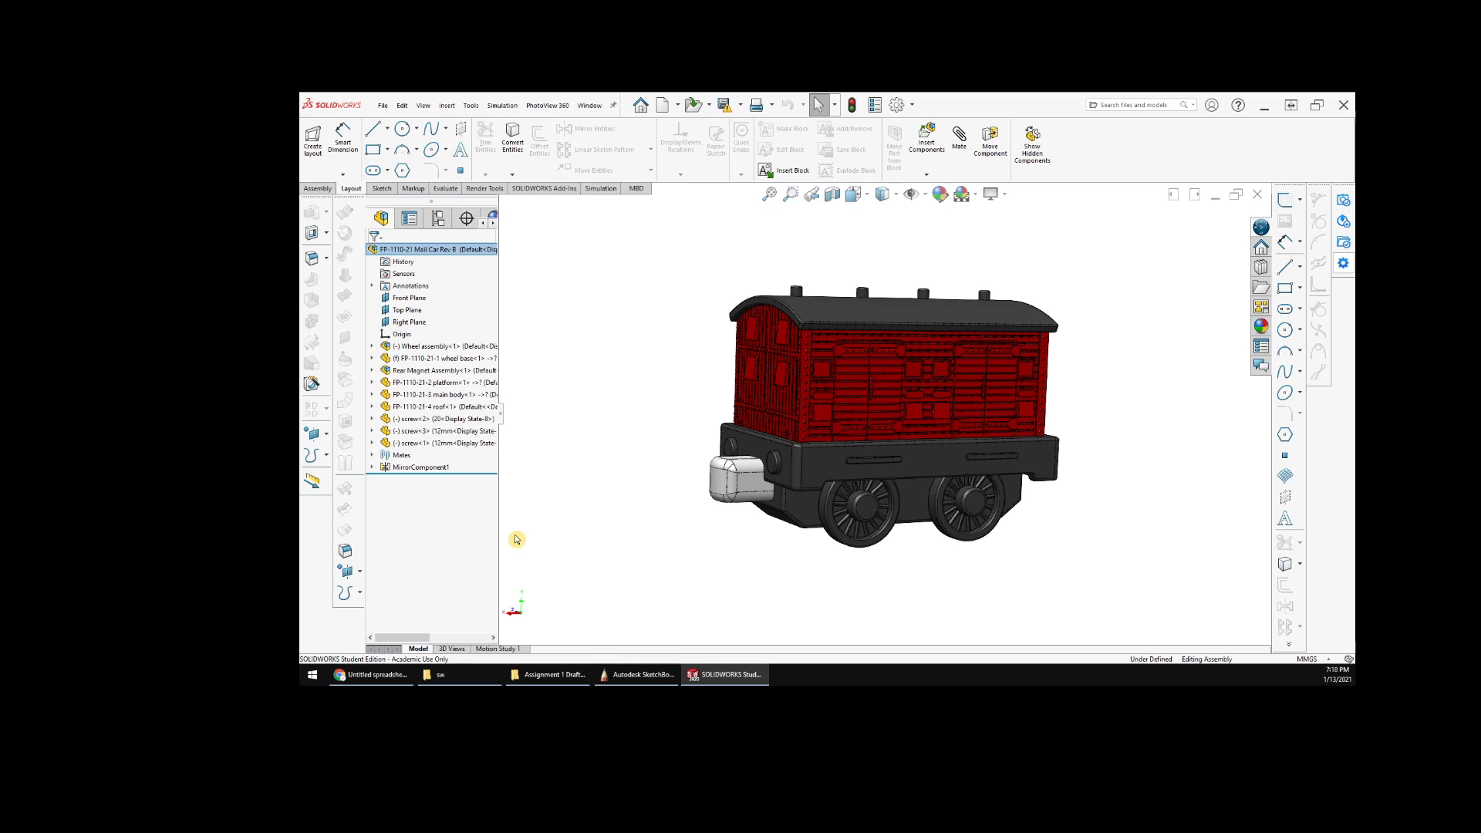
- Add a configuration named "exploded view" to the mail car assembly
click(438, 218)
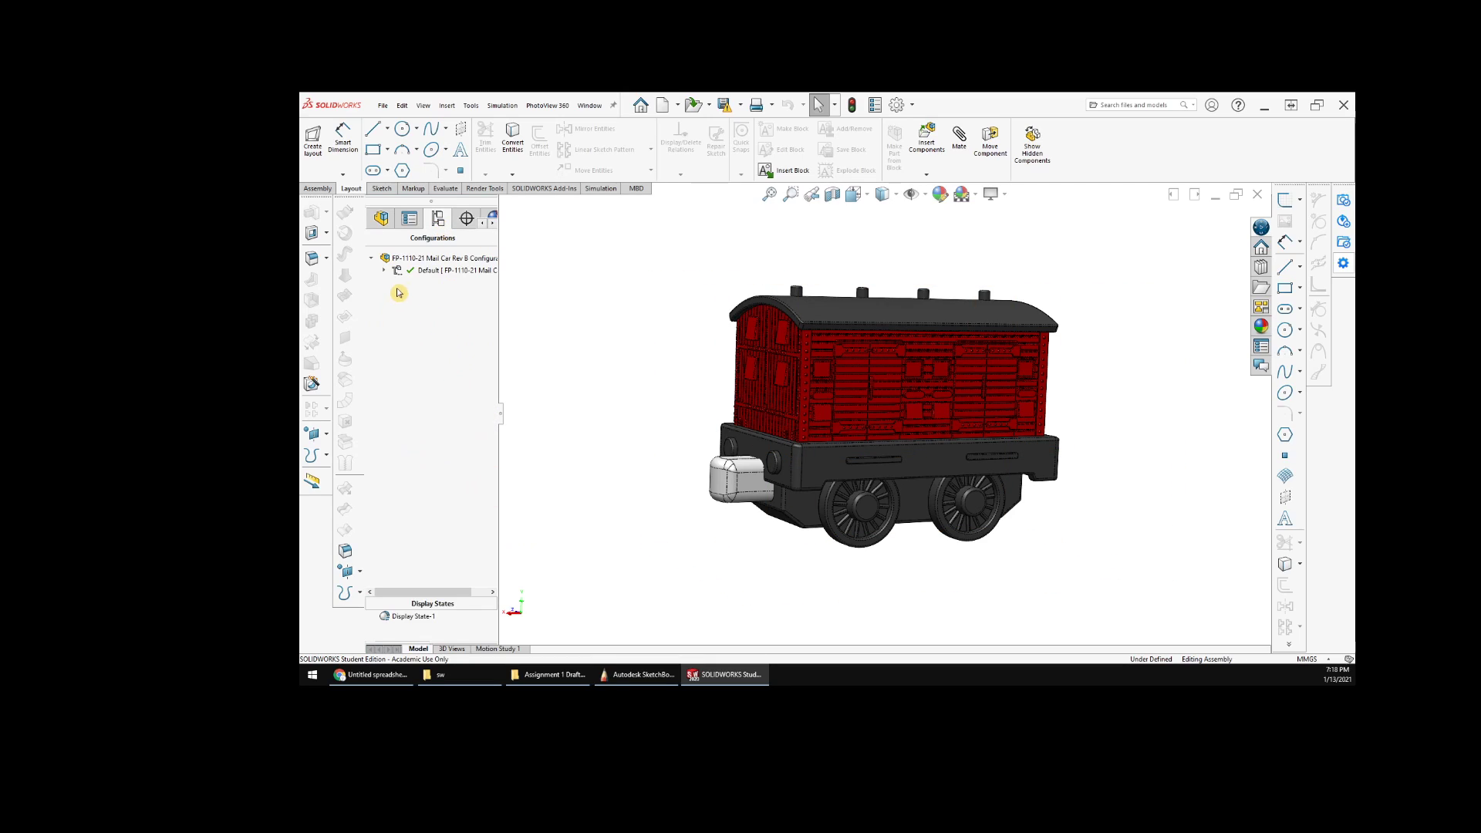
right_click(427, 260)
click(472, 279)
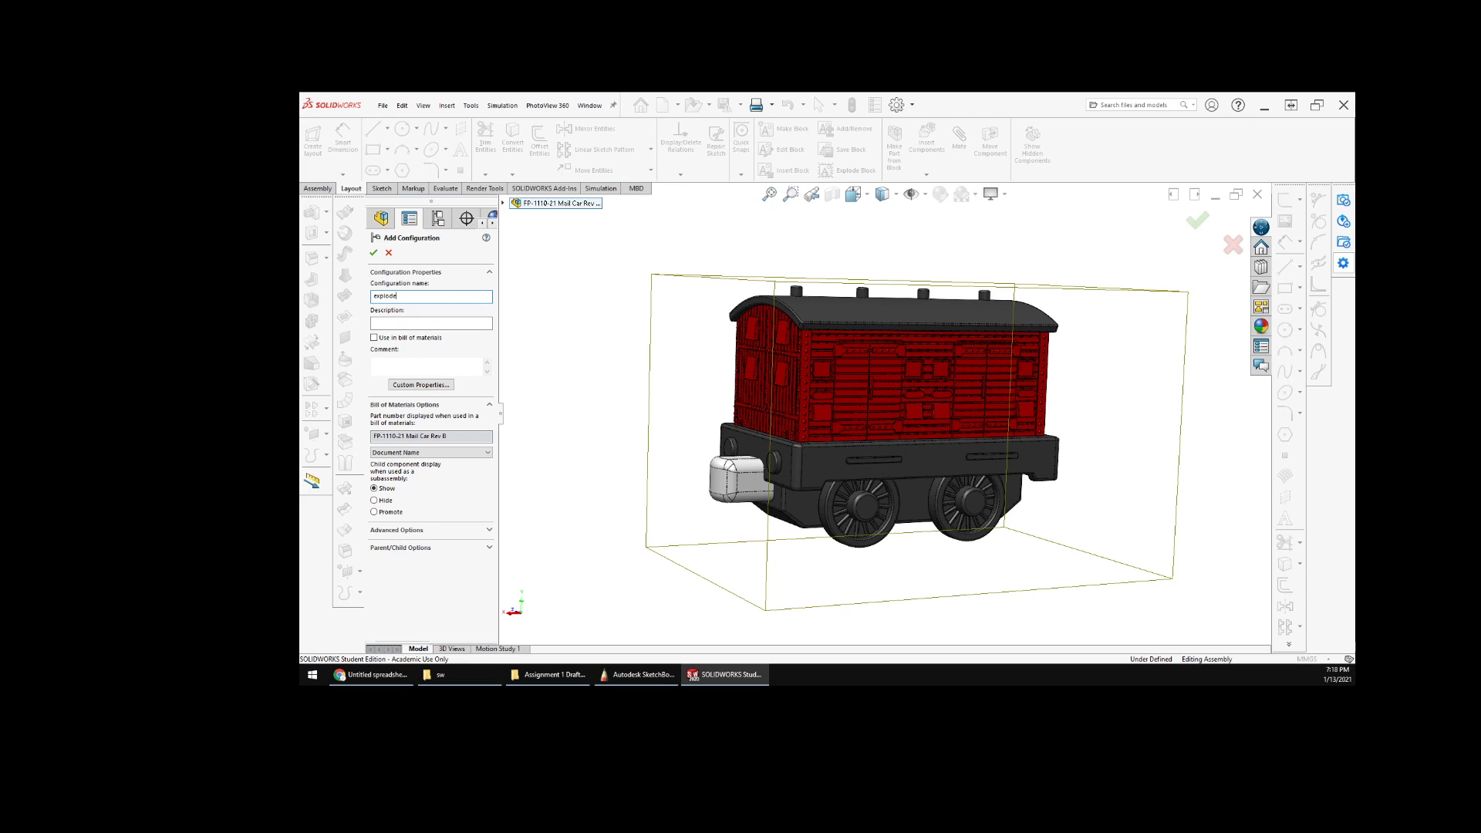
text(exploded view)
key(Return)
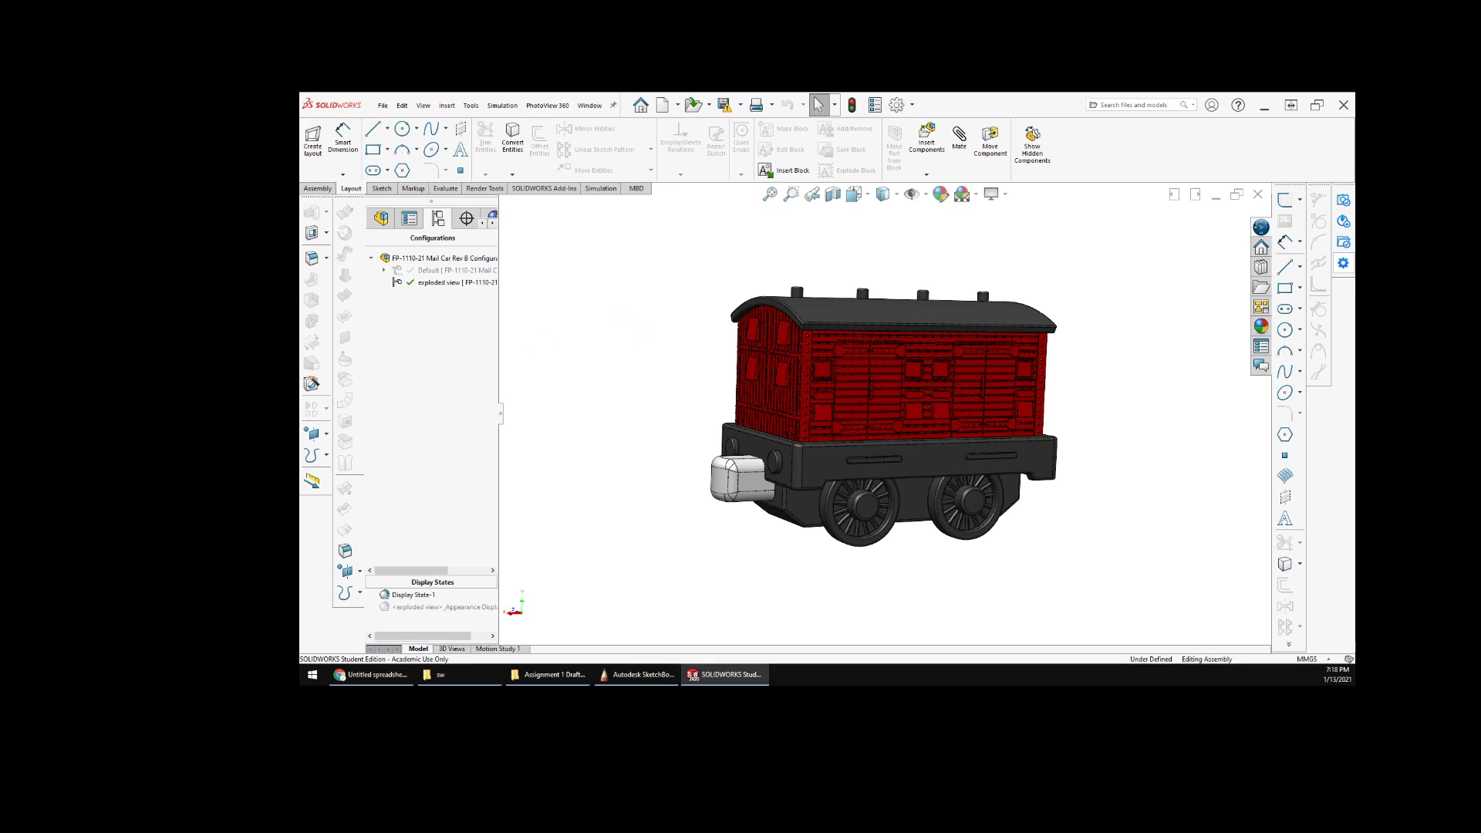
- Create an exploded view in the "exploded view" configuration, with the roof moved about 26 mm straight up from the main body
right_click(437, 286)
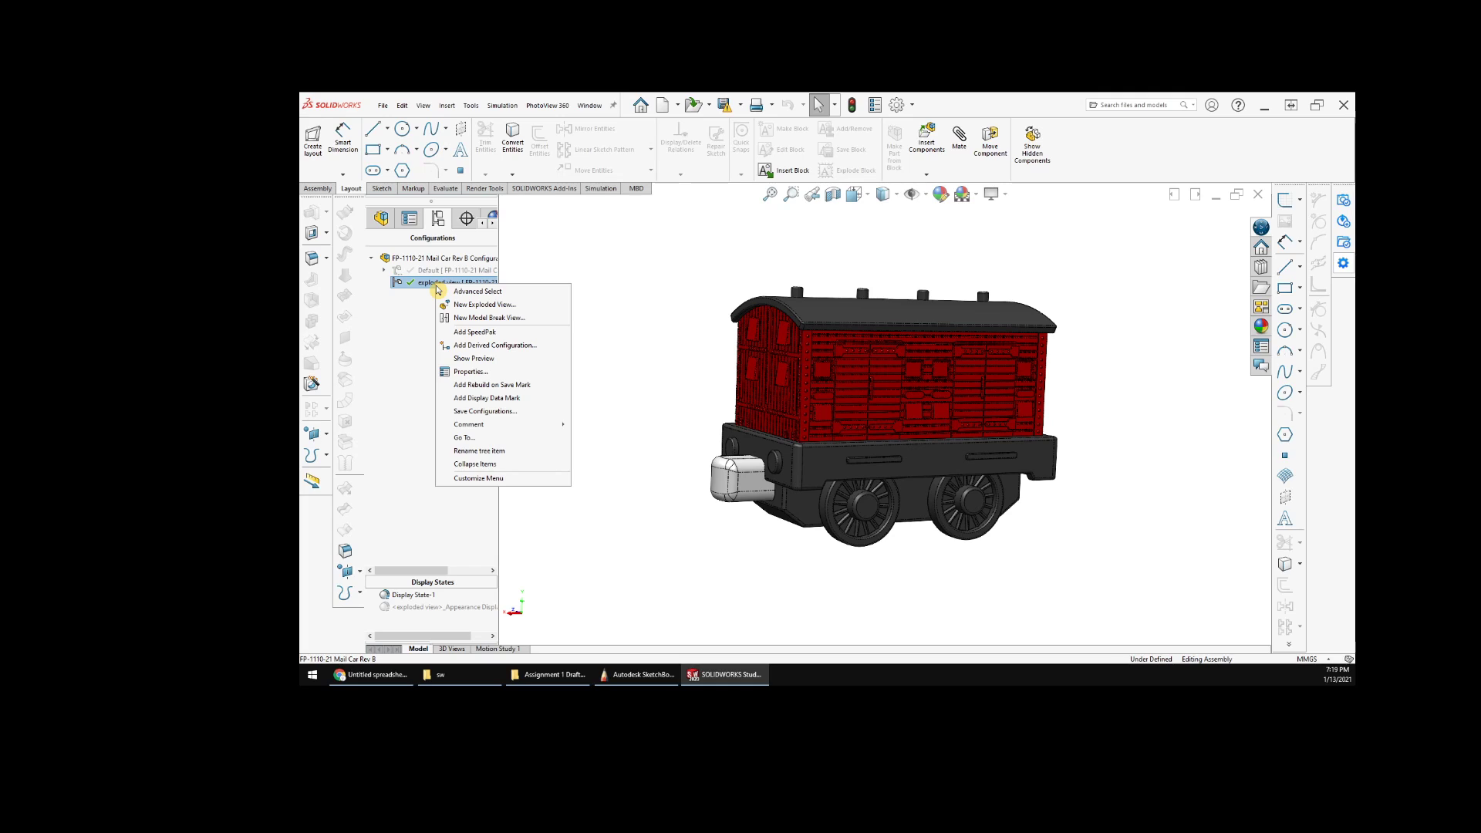
click(474, 305)
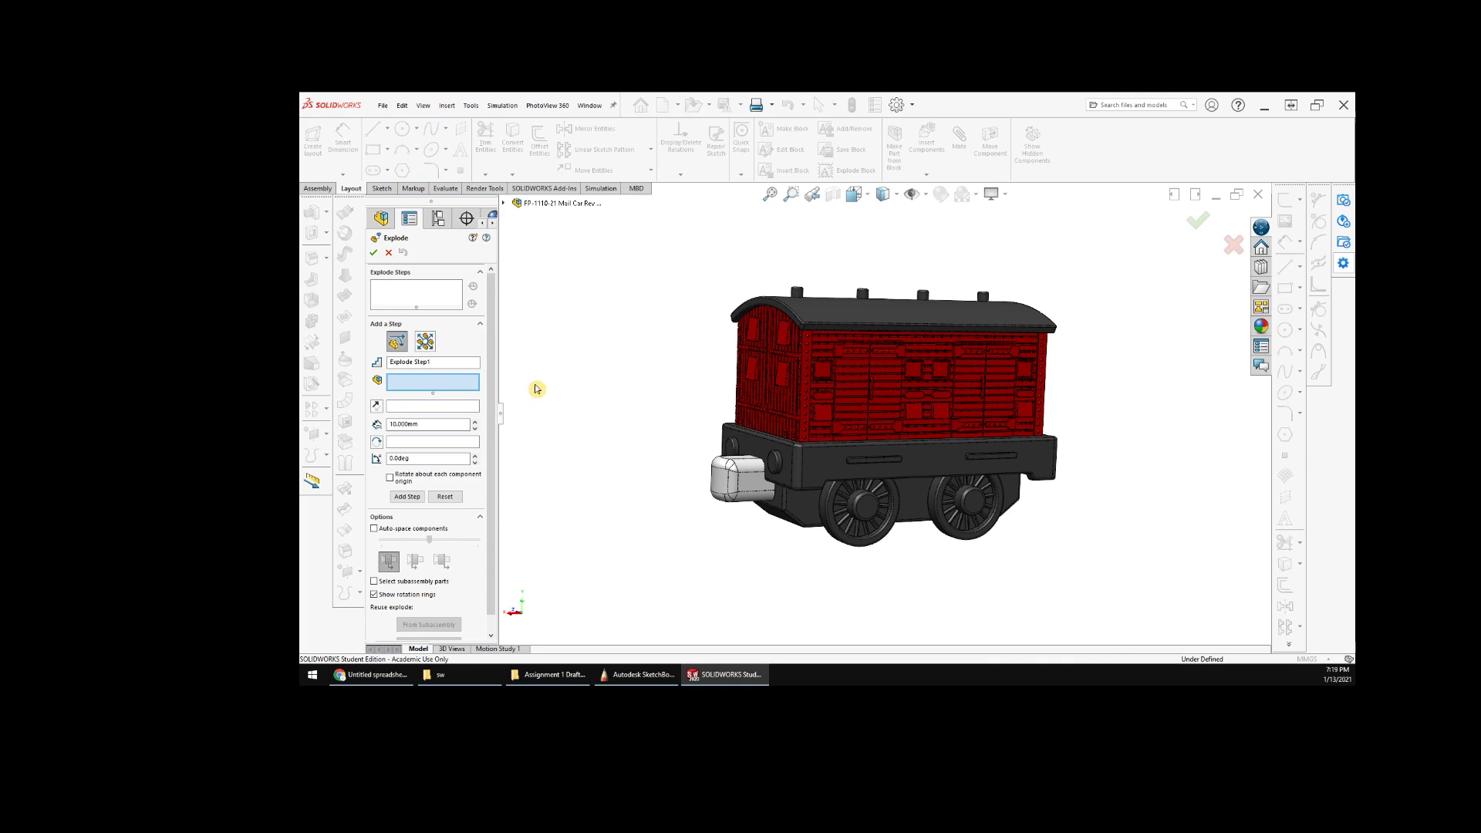
mouse_move(678, 389)
middle_down()
mouse_move(688, 434)
mouse_move(666, 422)
mouse_move(671, 409)
middle_up()
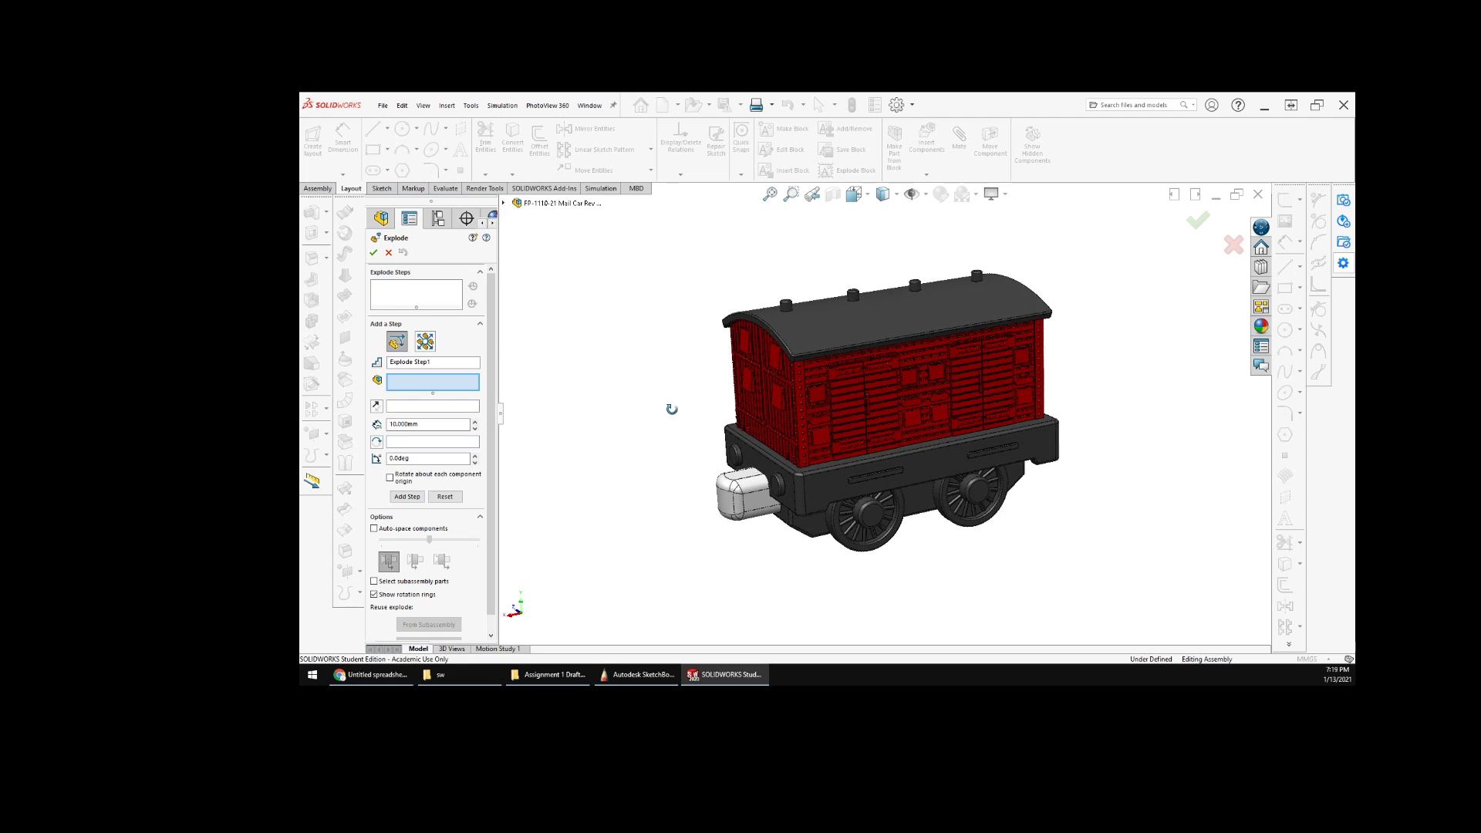
scroll(820, 457, down, 1)
ctrl+middle_drag(863, 439, 819, 454)
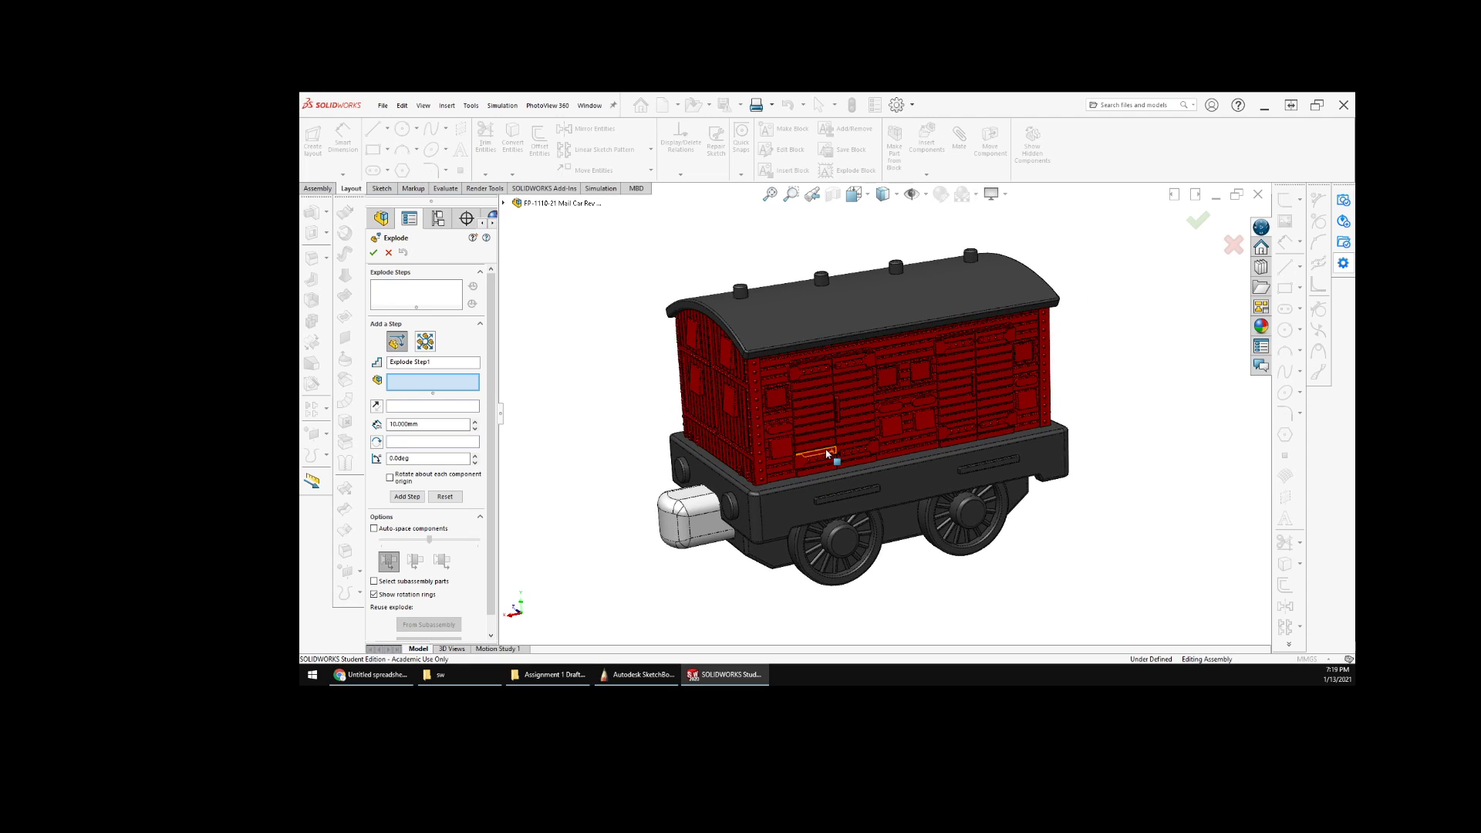
scroll(836, 454, up, 2)
click(830, 358)
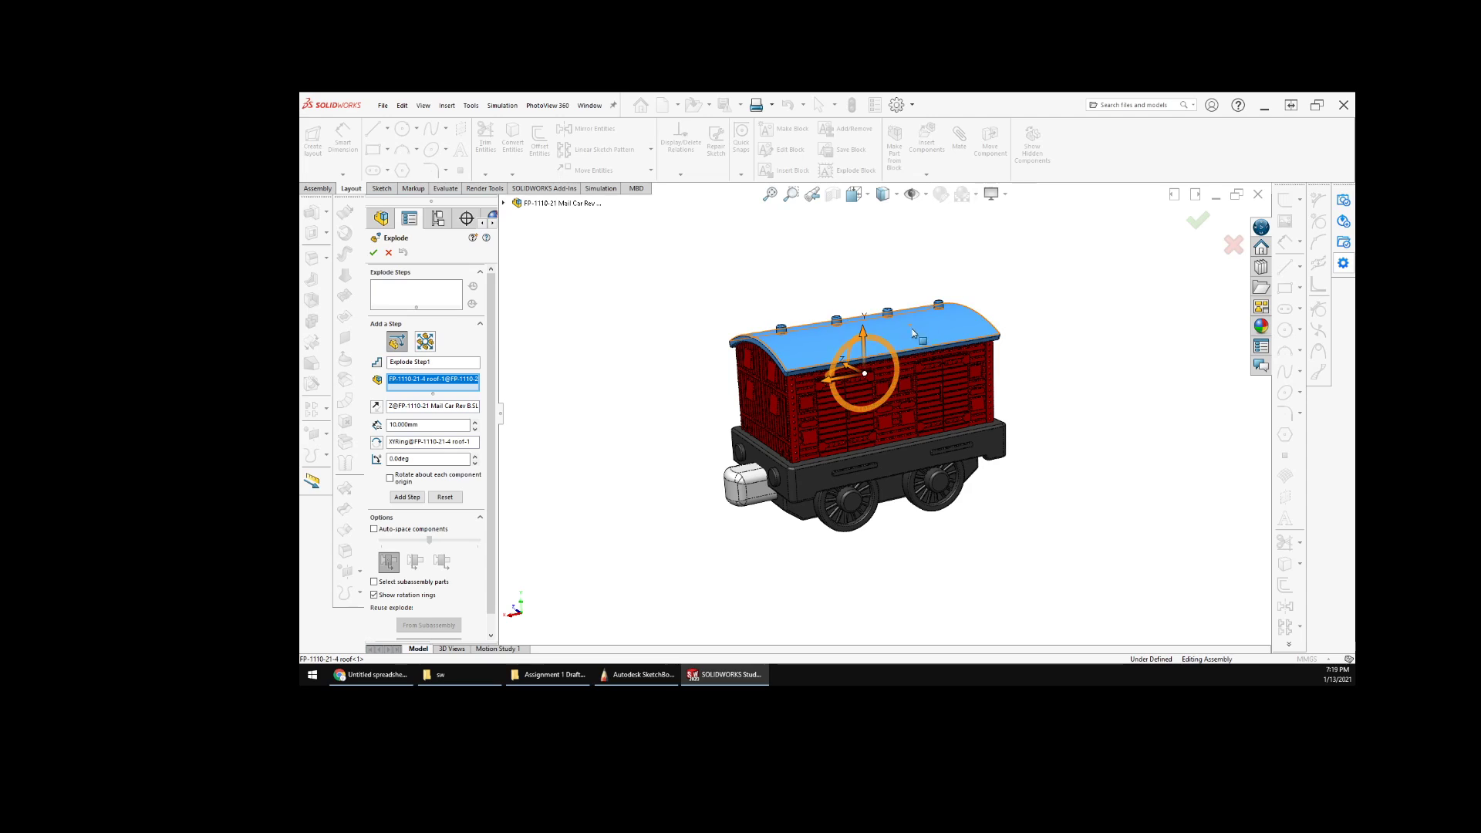
drag(867, 336, 851, 125)
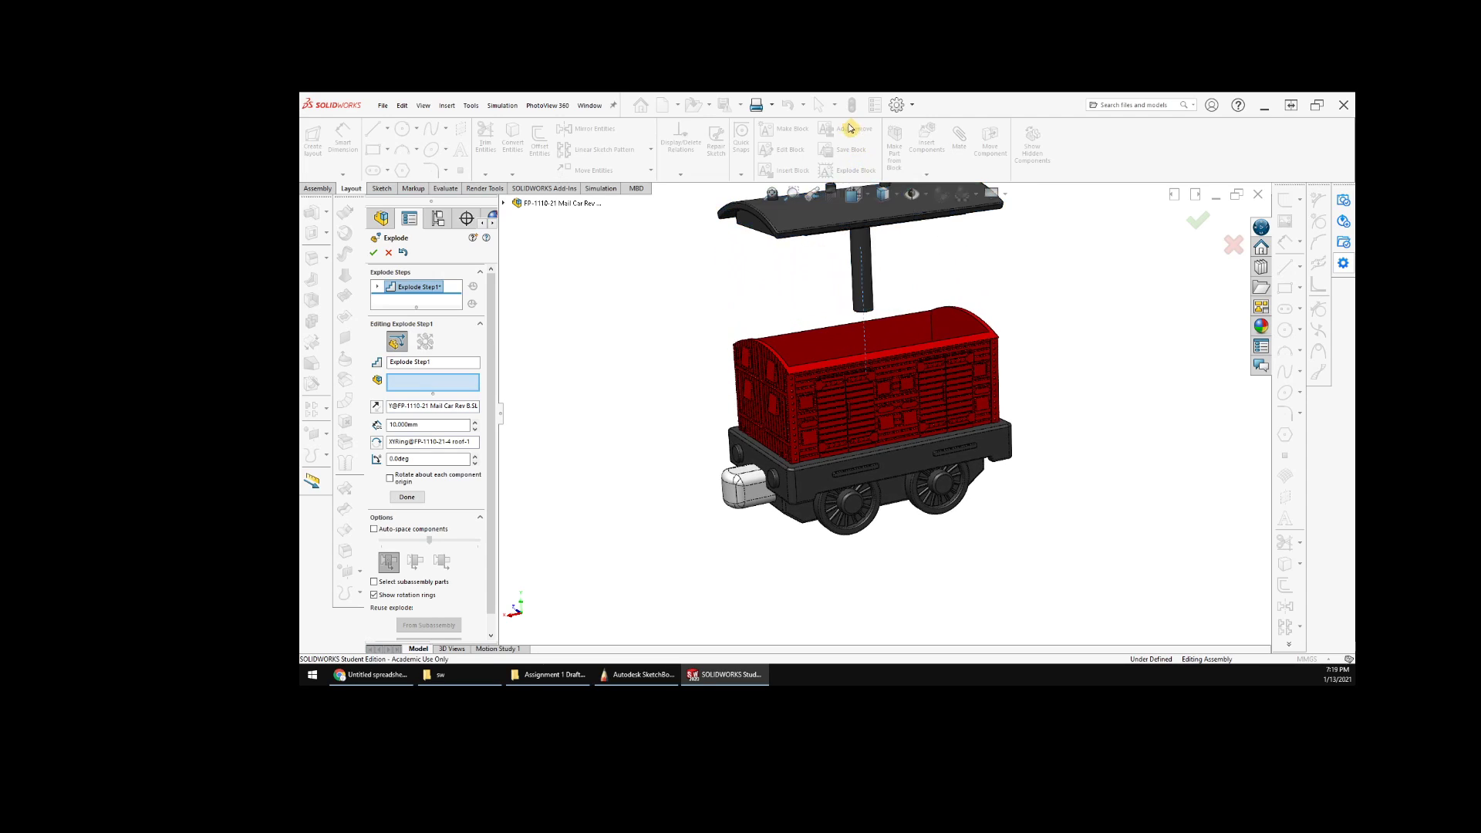
click(920, 511)
key(ctrl+z)
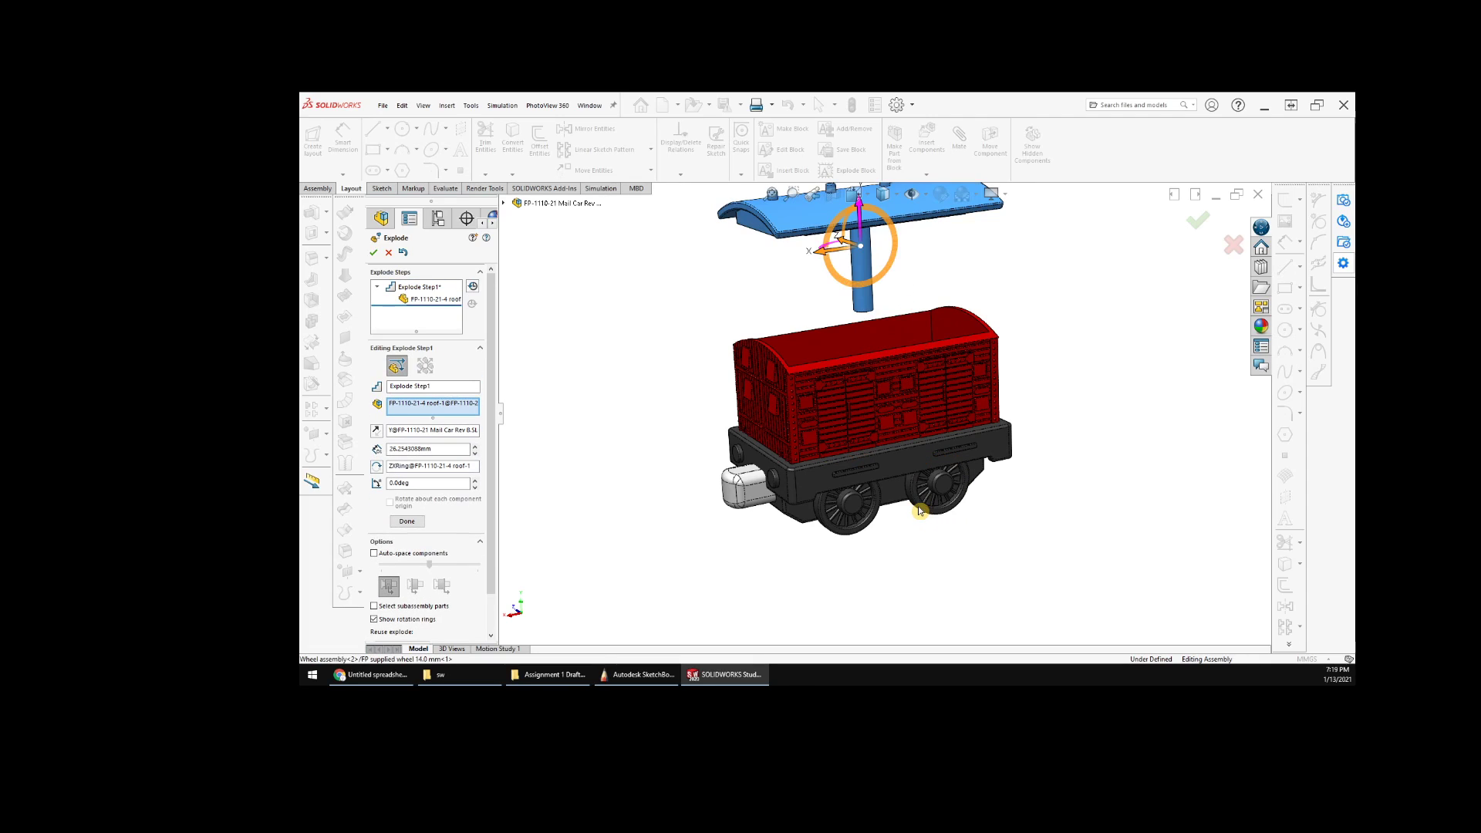
click(1197, 226)
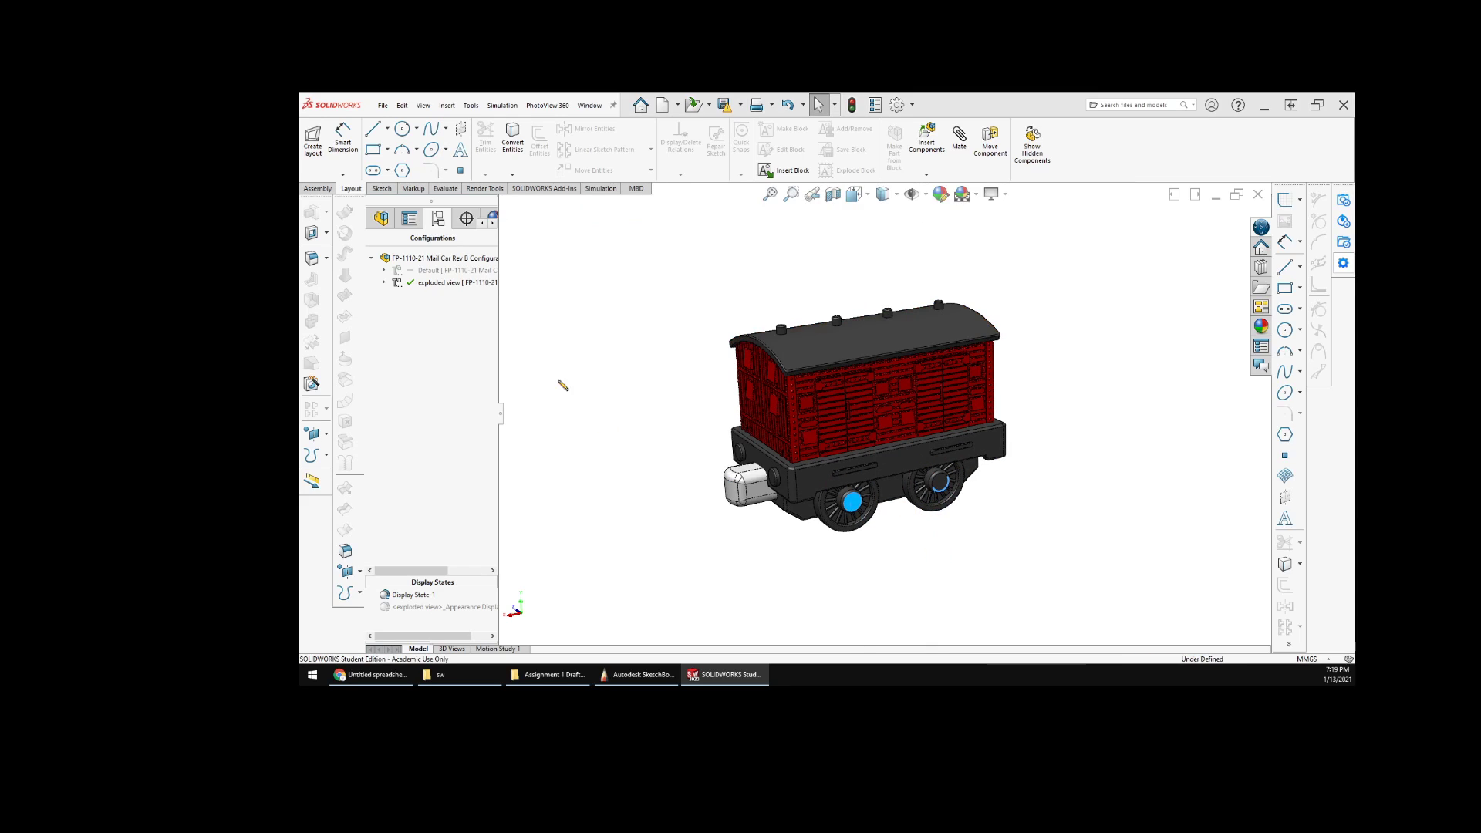
- Edit the new exploded view, adding an explode step that moves both wheel assemblies about 52 mm sideways out of the wheel base
click(436, 286)
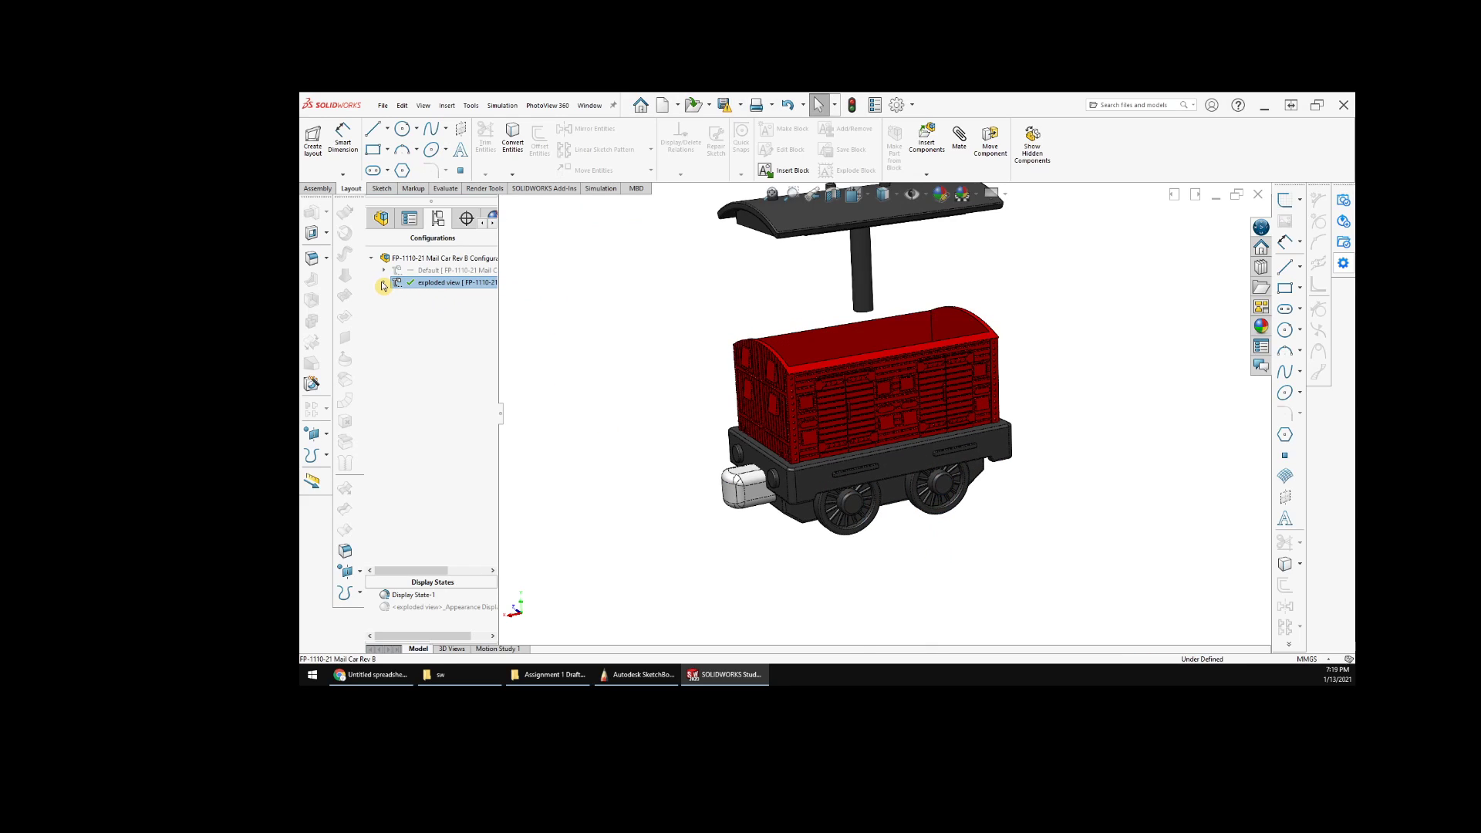
right_click(454, 284)
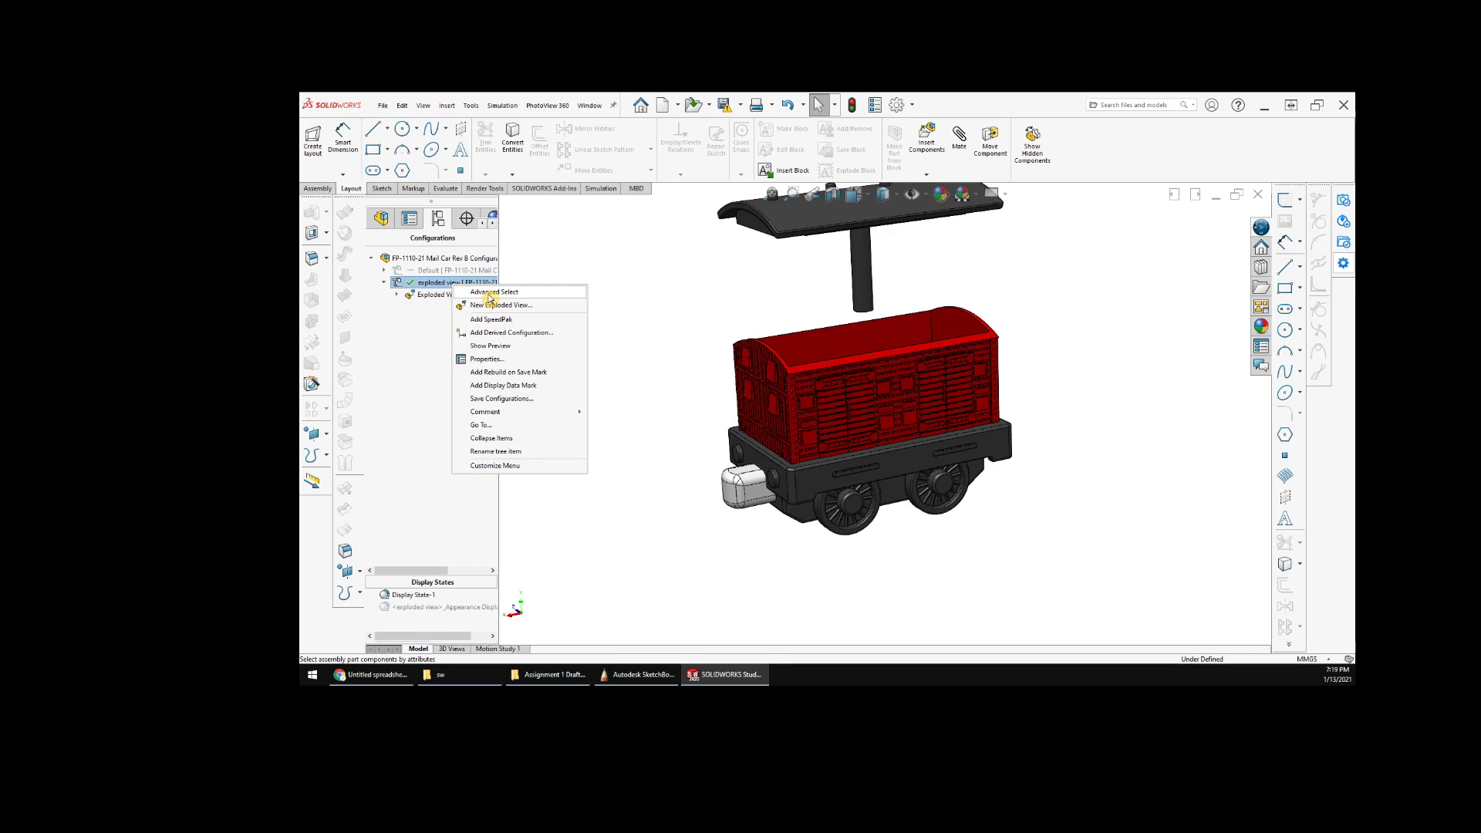
click(366, 328)
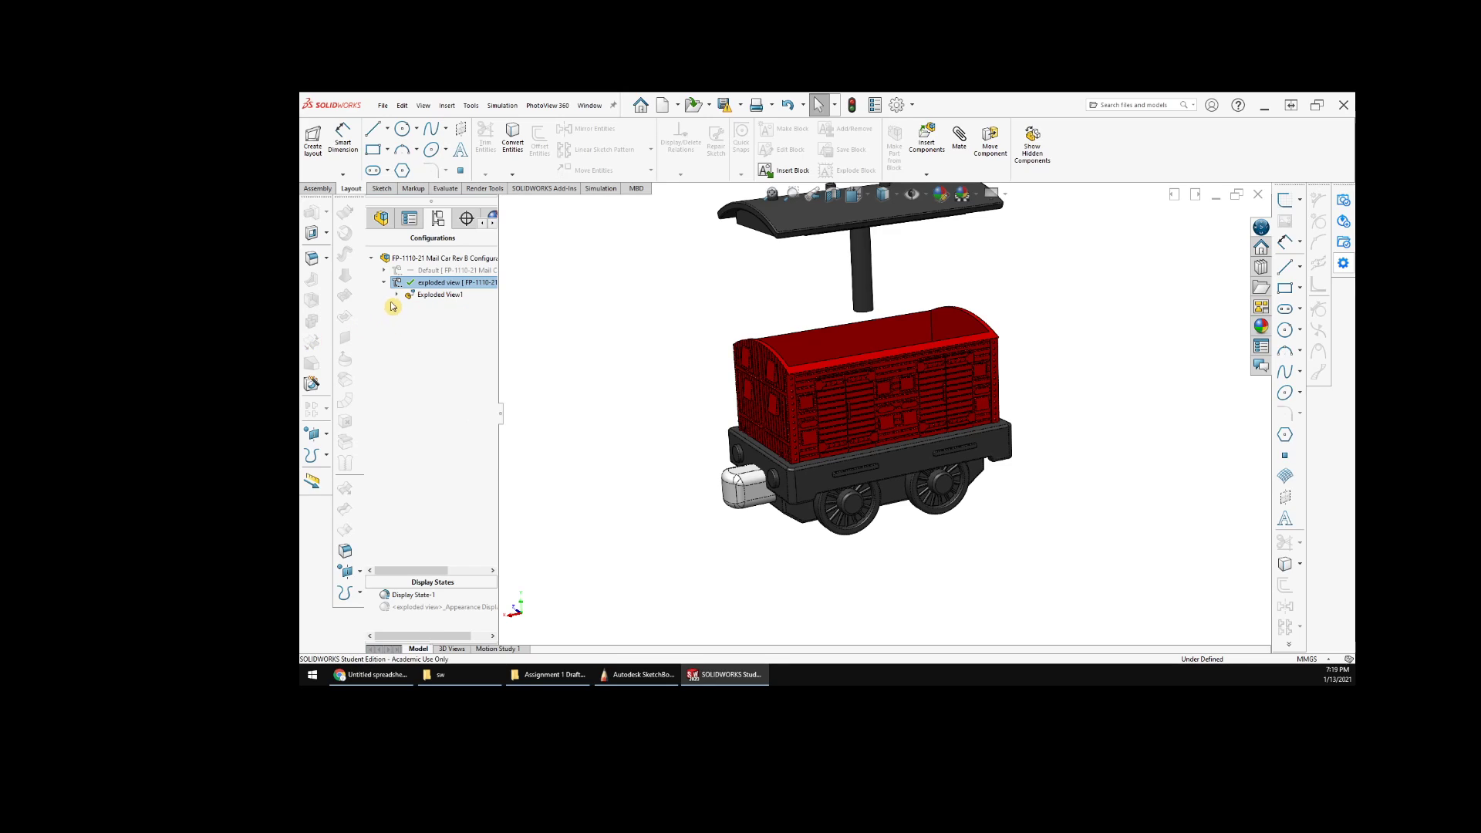
click(397, 295)
right_click(445, 298)
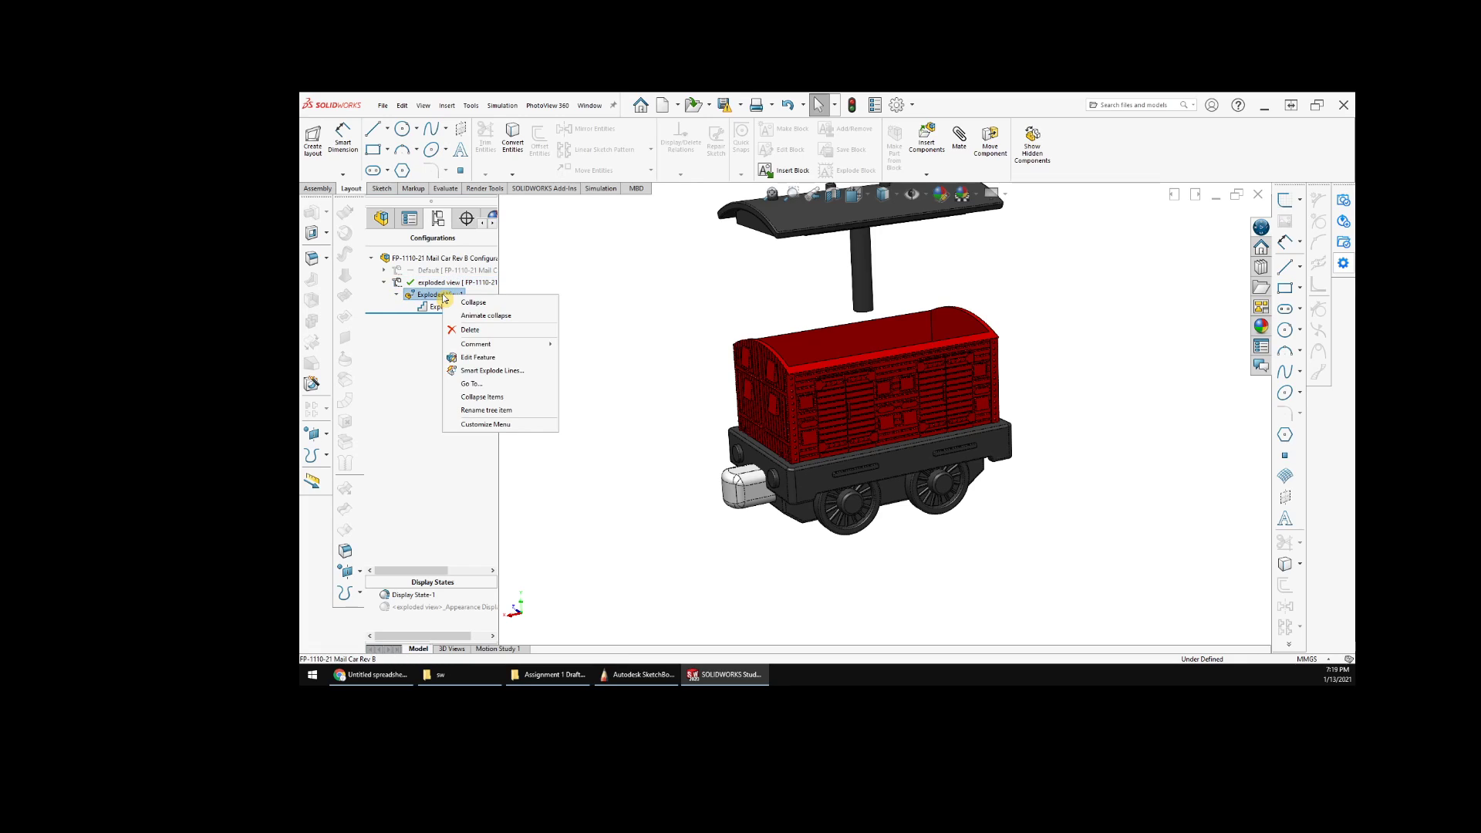
click(476, 357)
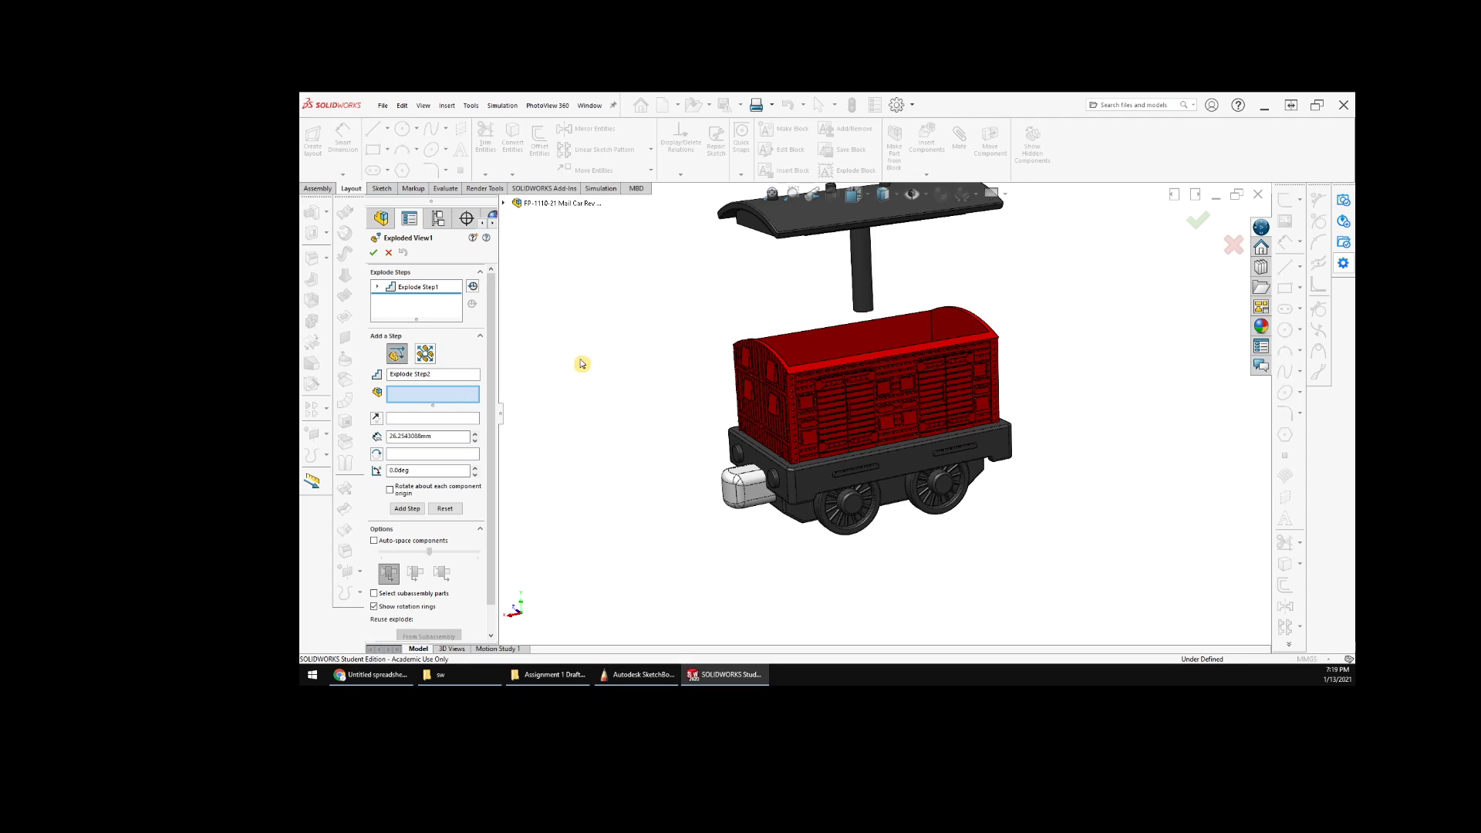
scroll(522, 405, down, 1)
scroll(929, 569, up, 2)
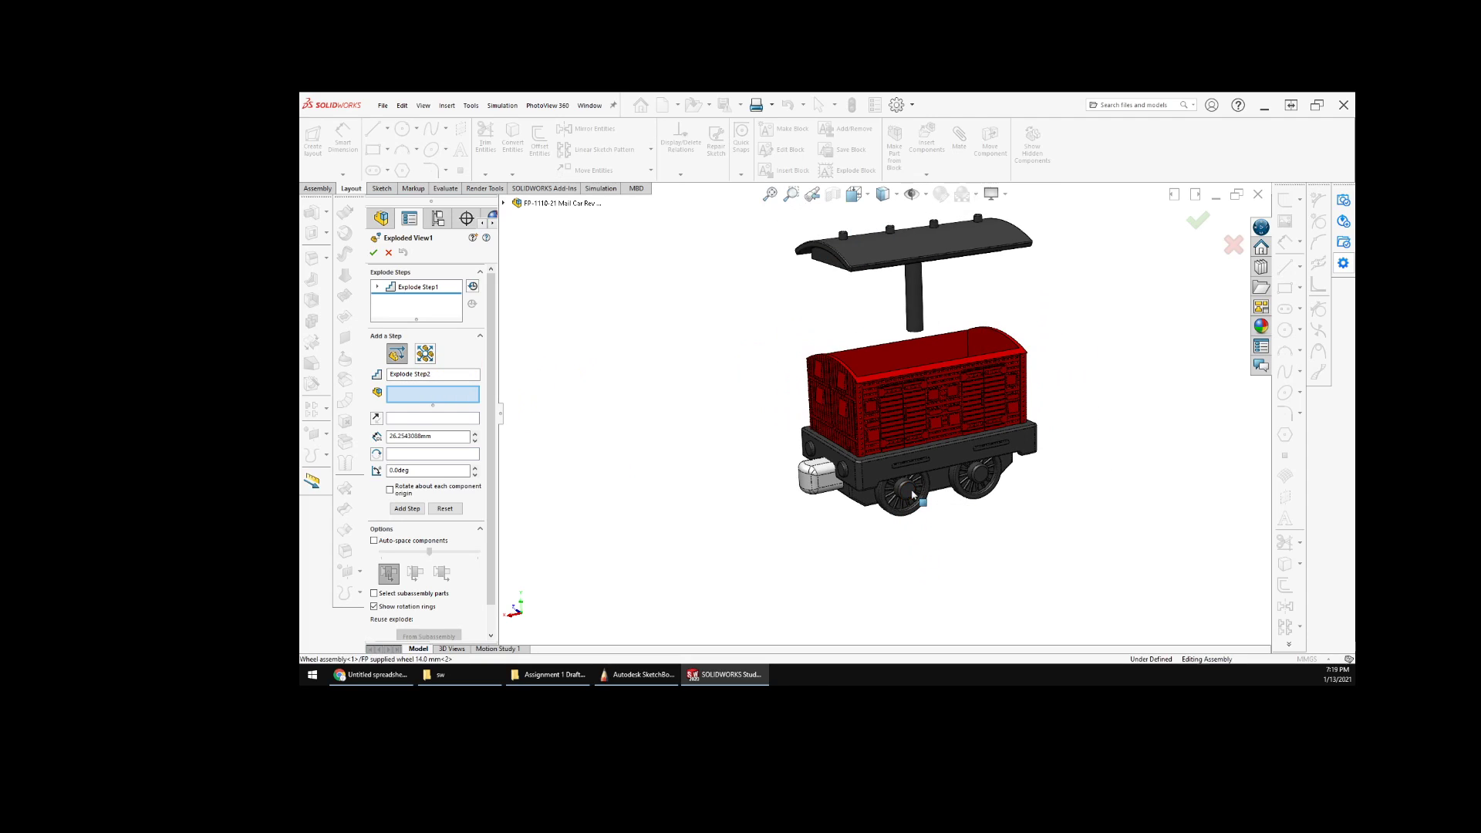
click(914, 494)
click(983, 482)
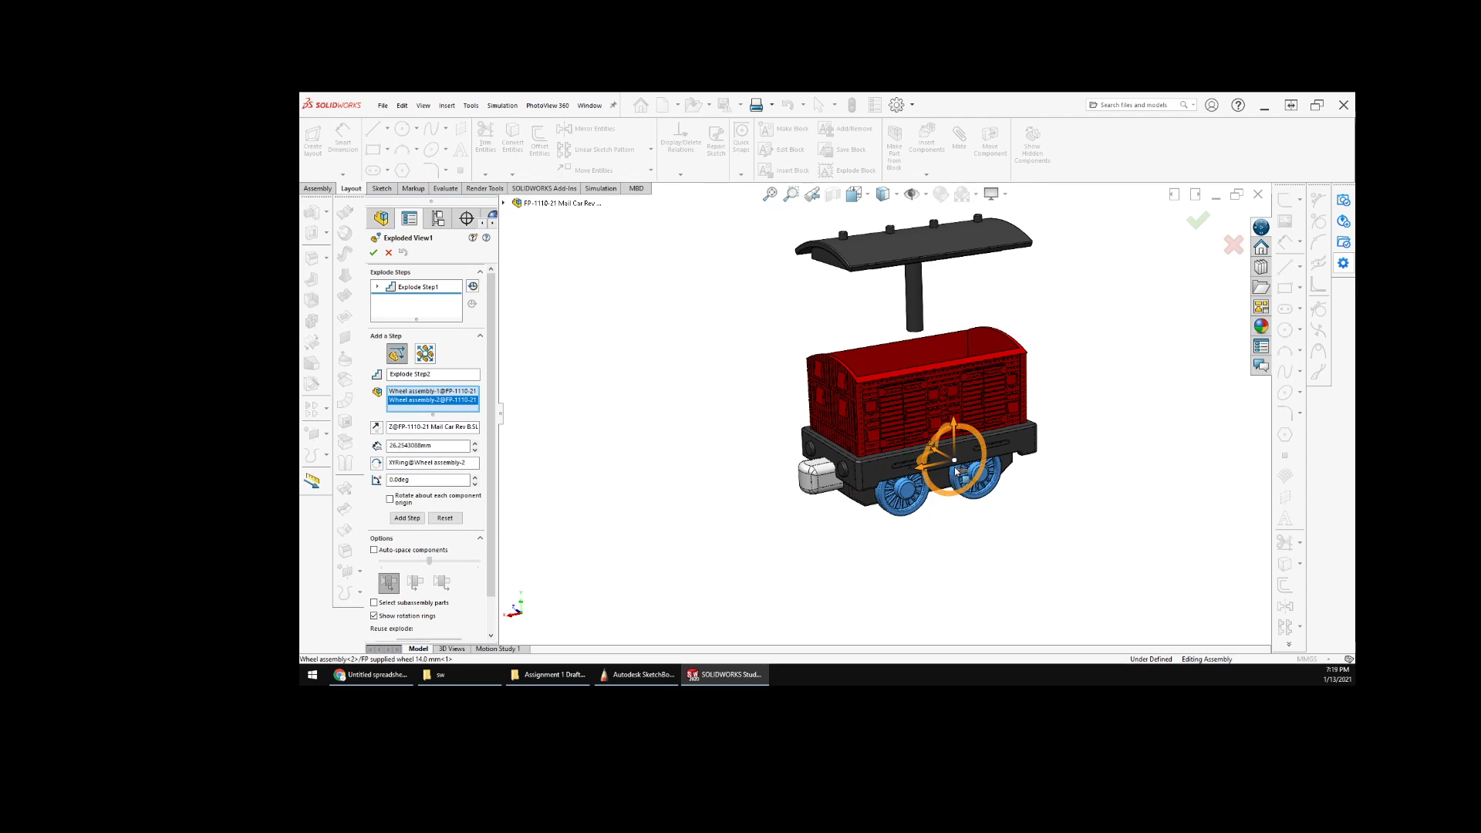
drag(958, 471, 1134, 533)
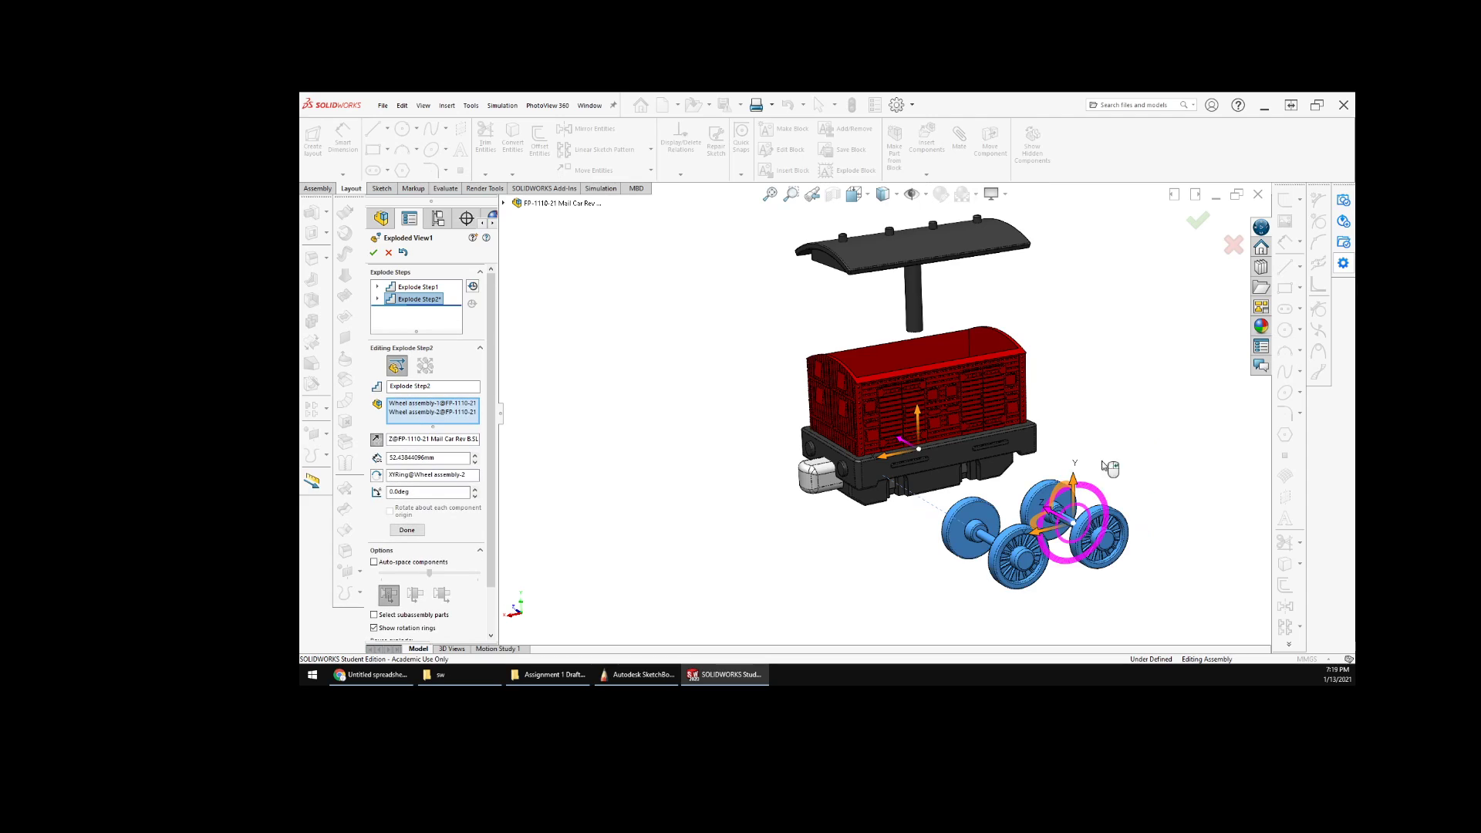
click(373, 254)
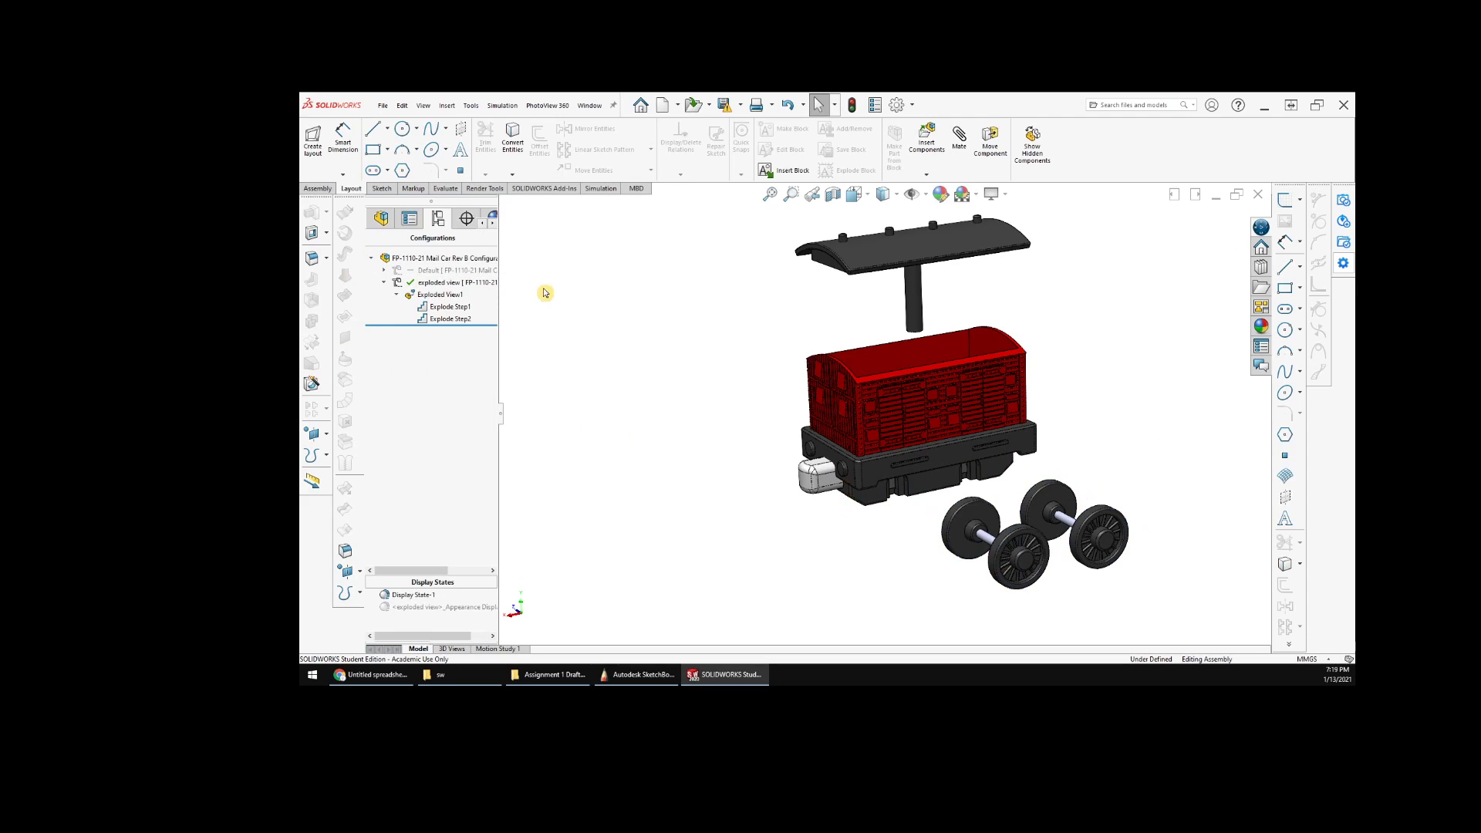
- Activate the Default configuration and display its existing exploded view with all the parts separated
double_click(423, 271)
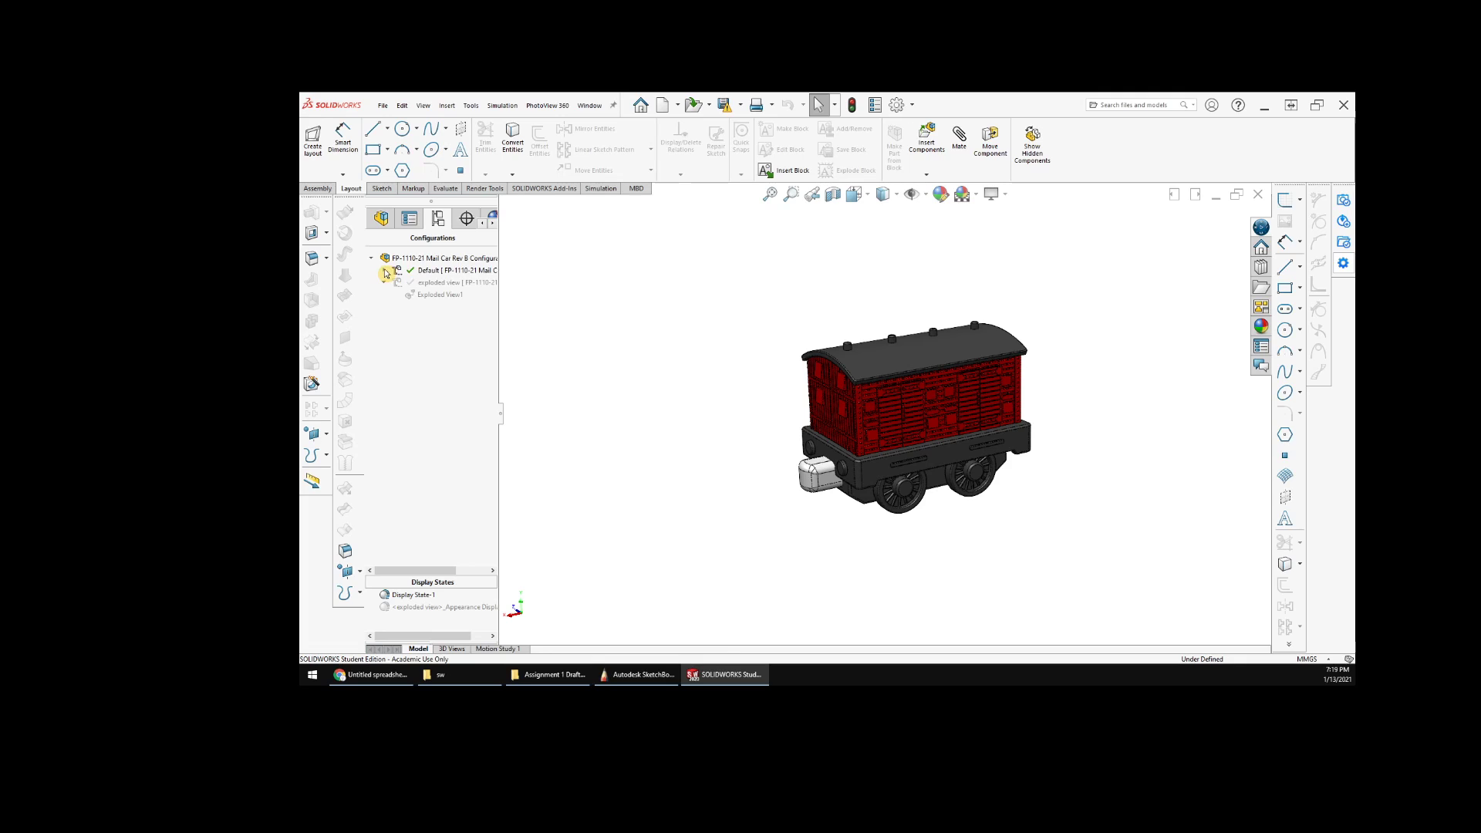
click(384, 270)
double_click(431, 282)
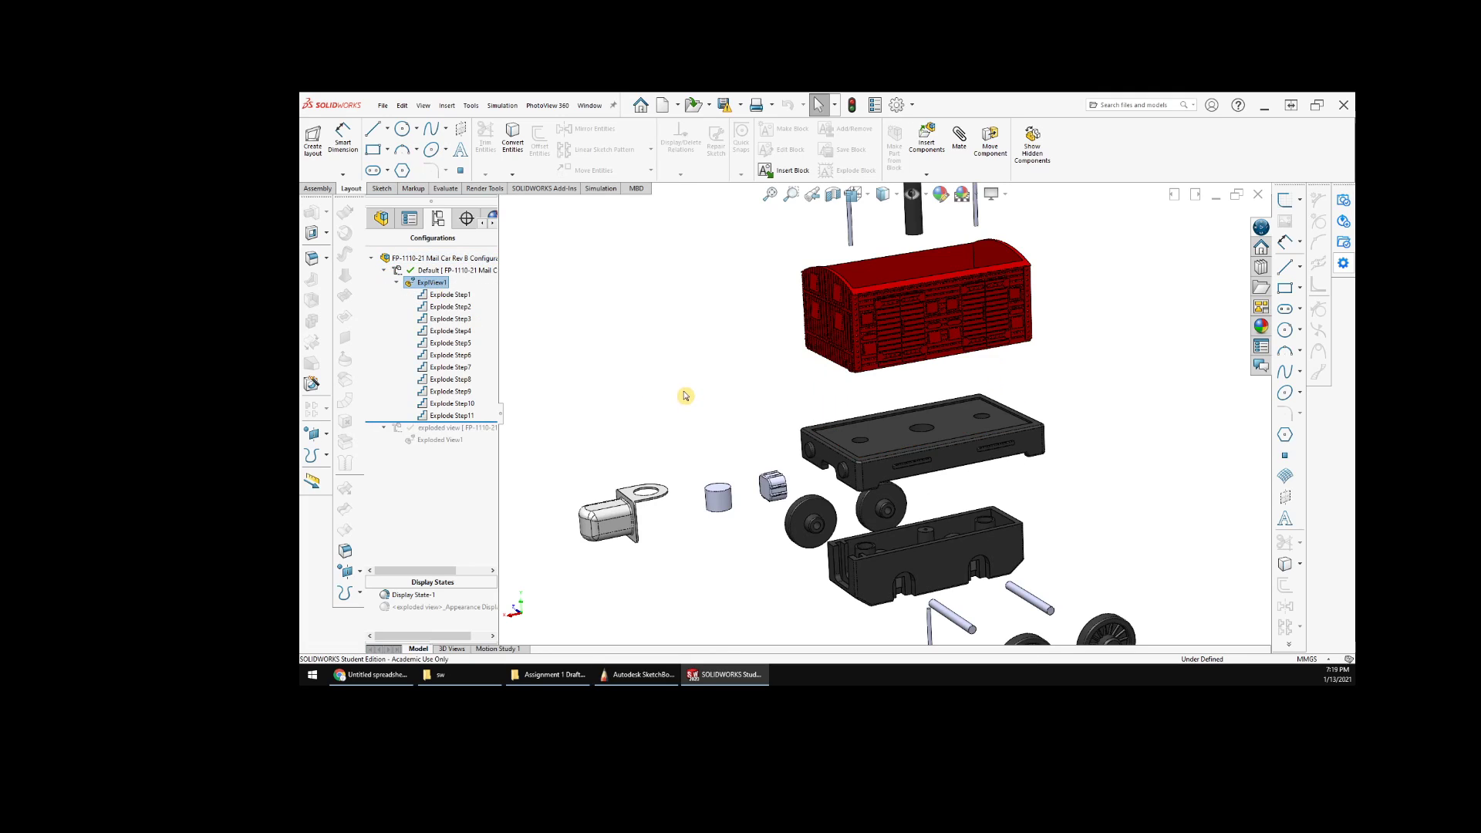
scroll(685, 395, up, 4)
middle_drag(722, 407, 723, 408)
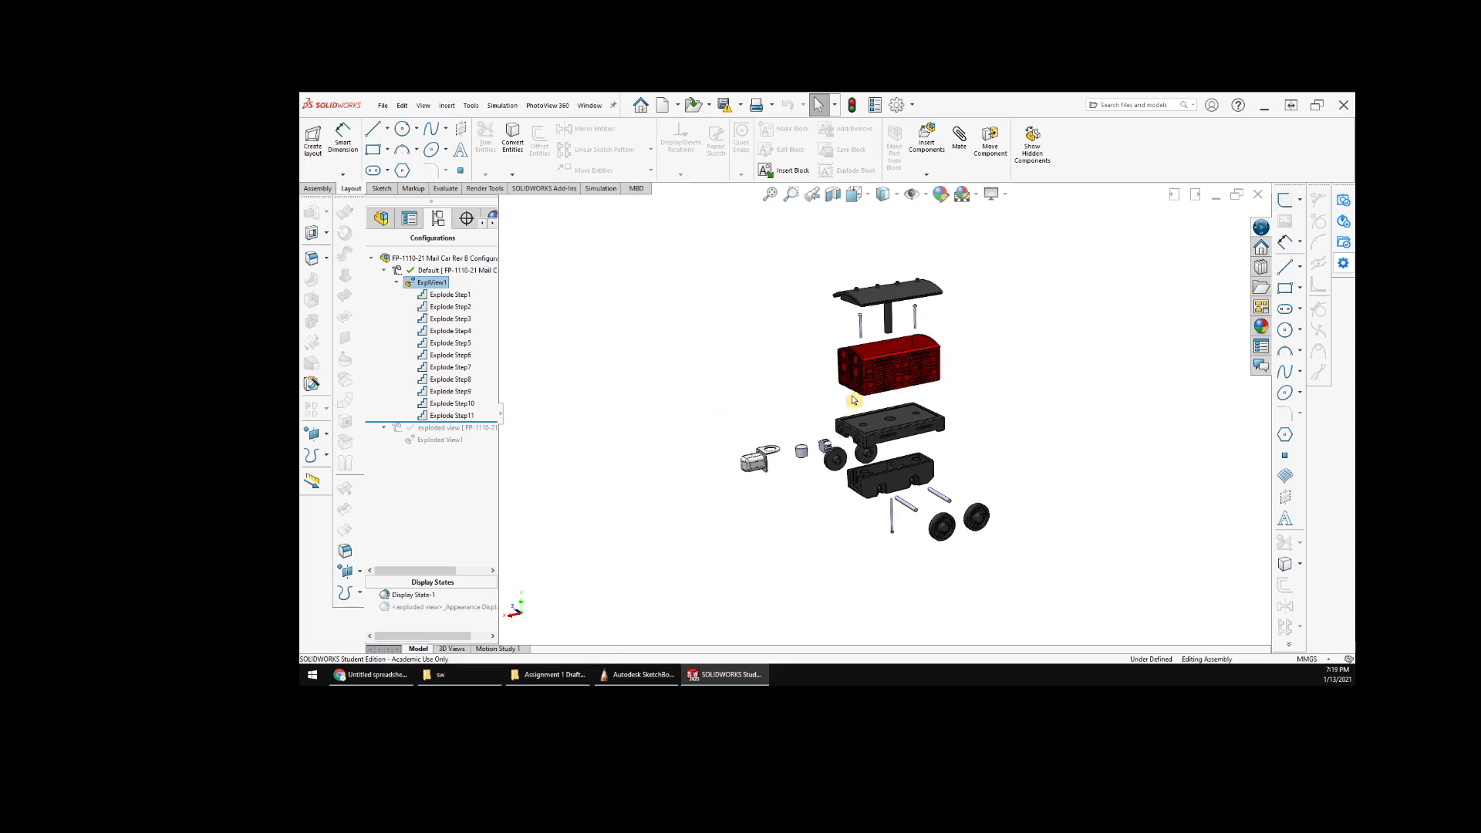
scroll(854, 400, up, 3)
middle_drag(854, 400, 765, 387)
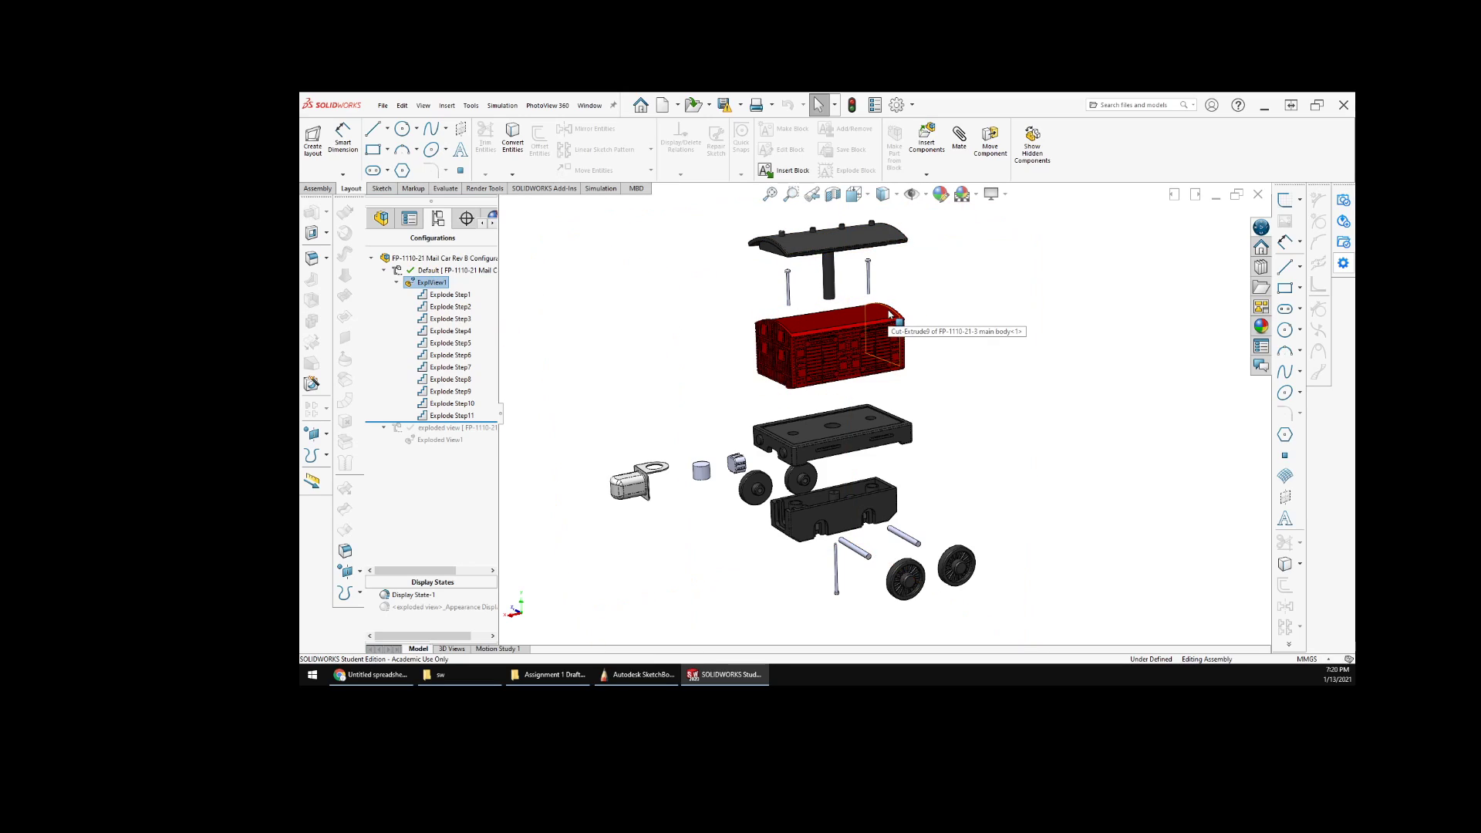
- Collapse the Default configuration's exploded view and return to the assembly's component tree
click(381, 219)
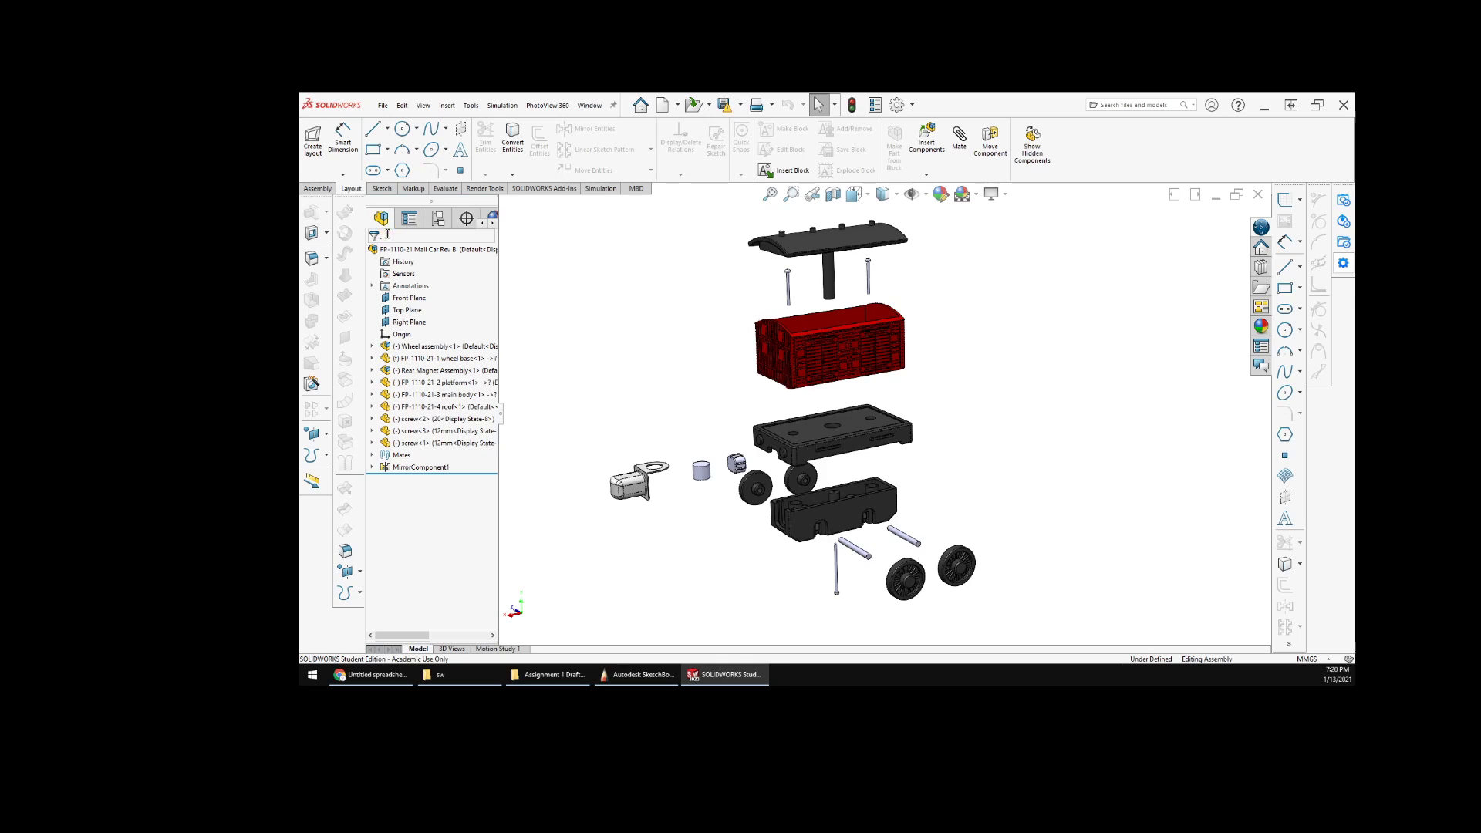
click(437, 219)
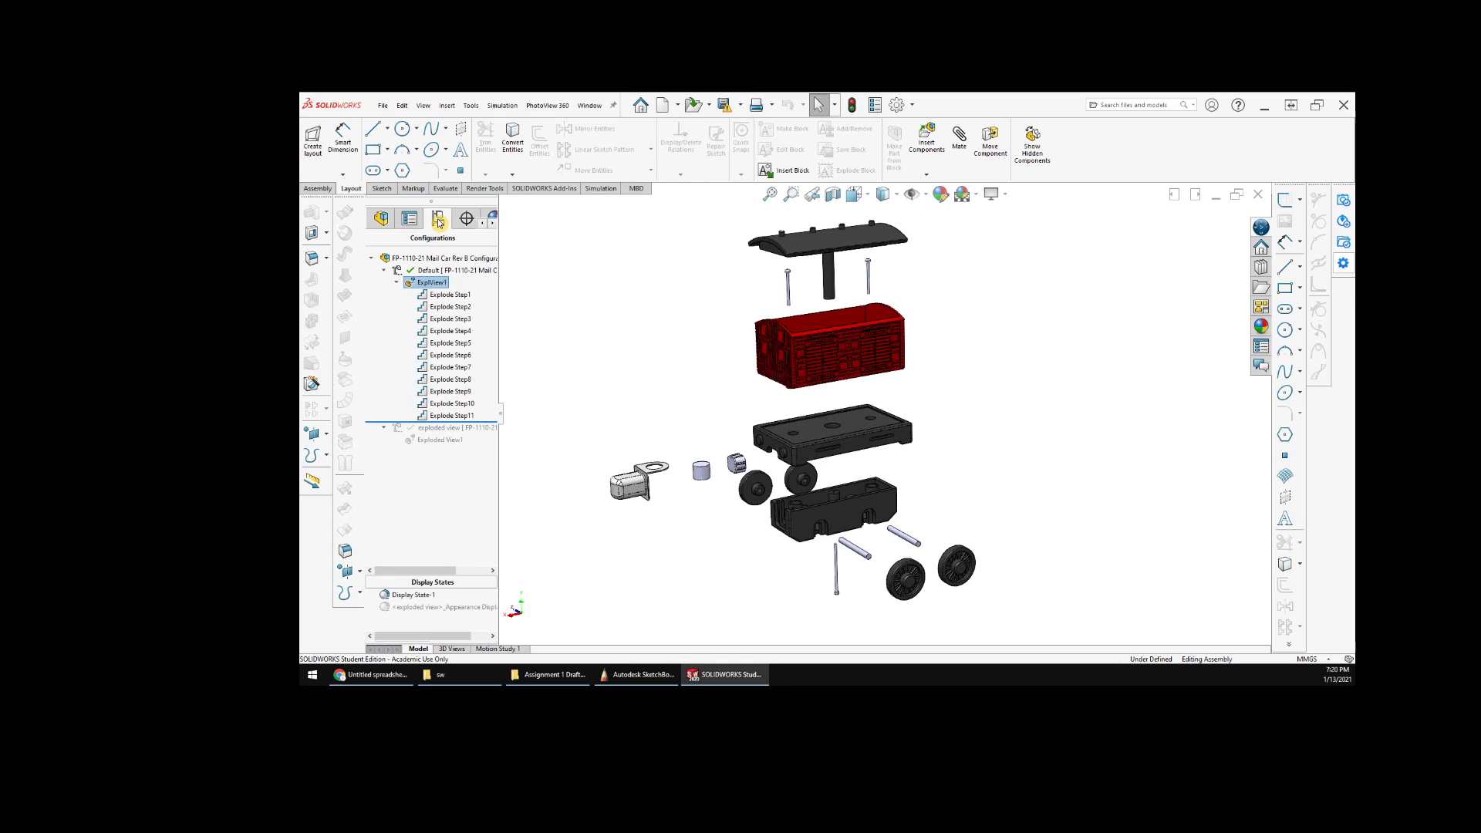
double_click(428, 284)
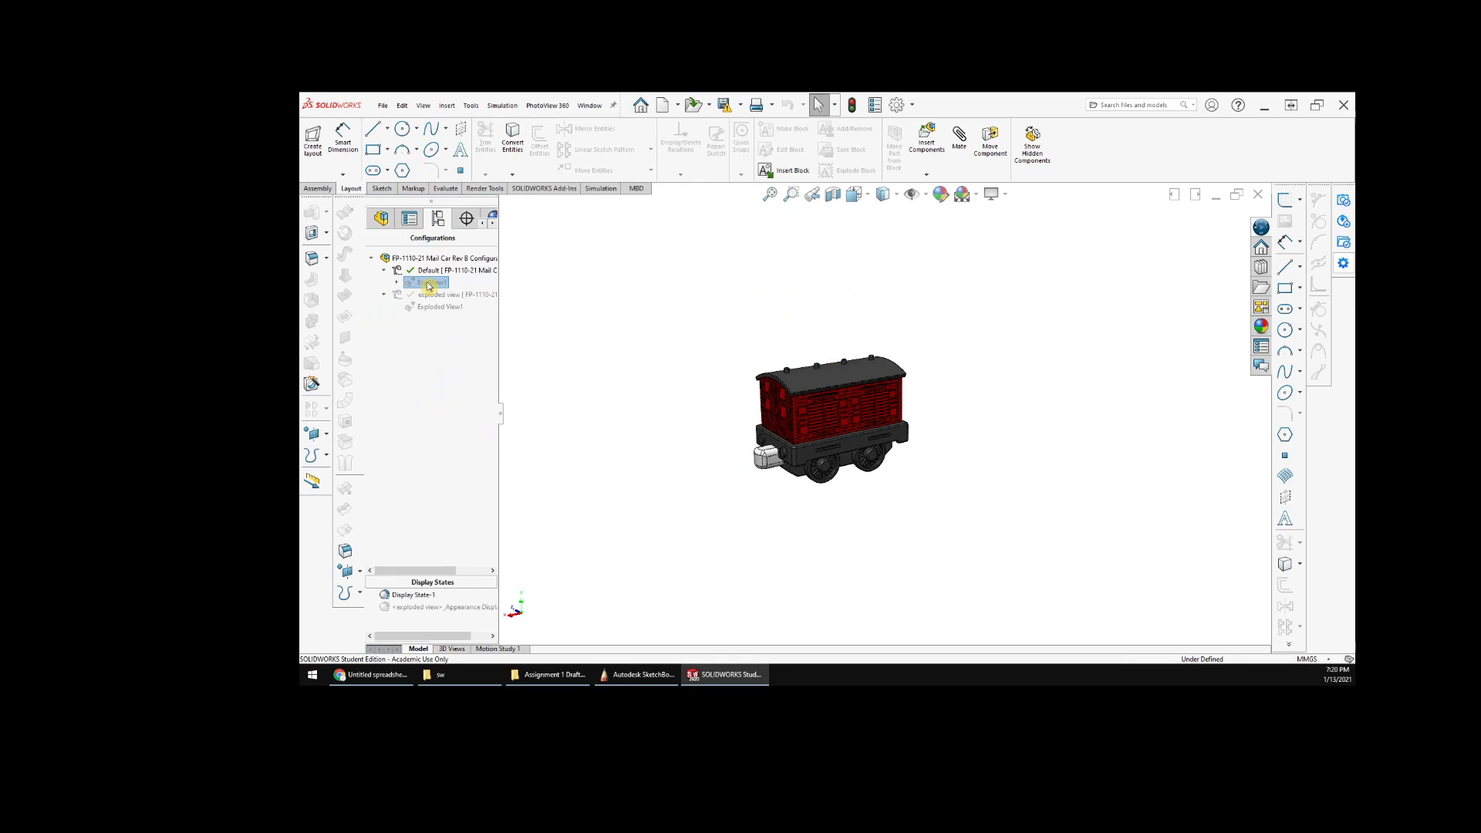
click(378, 217)
click(384, 107)
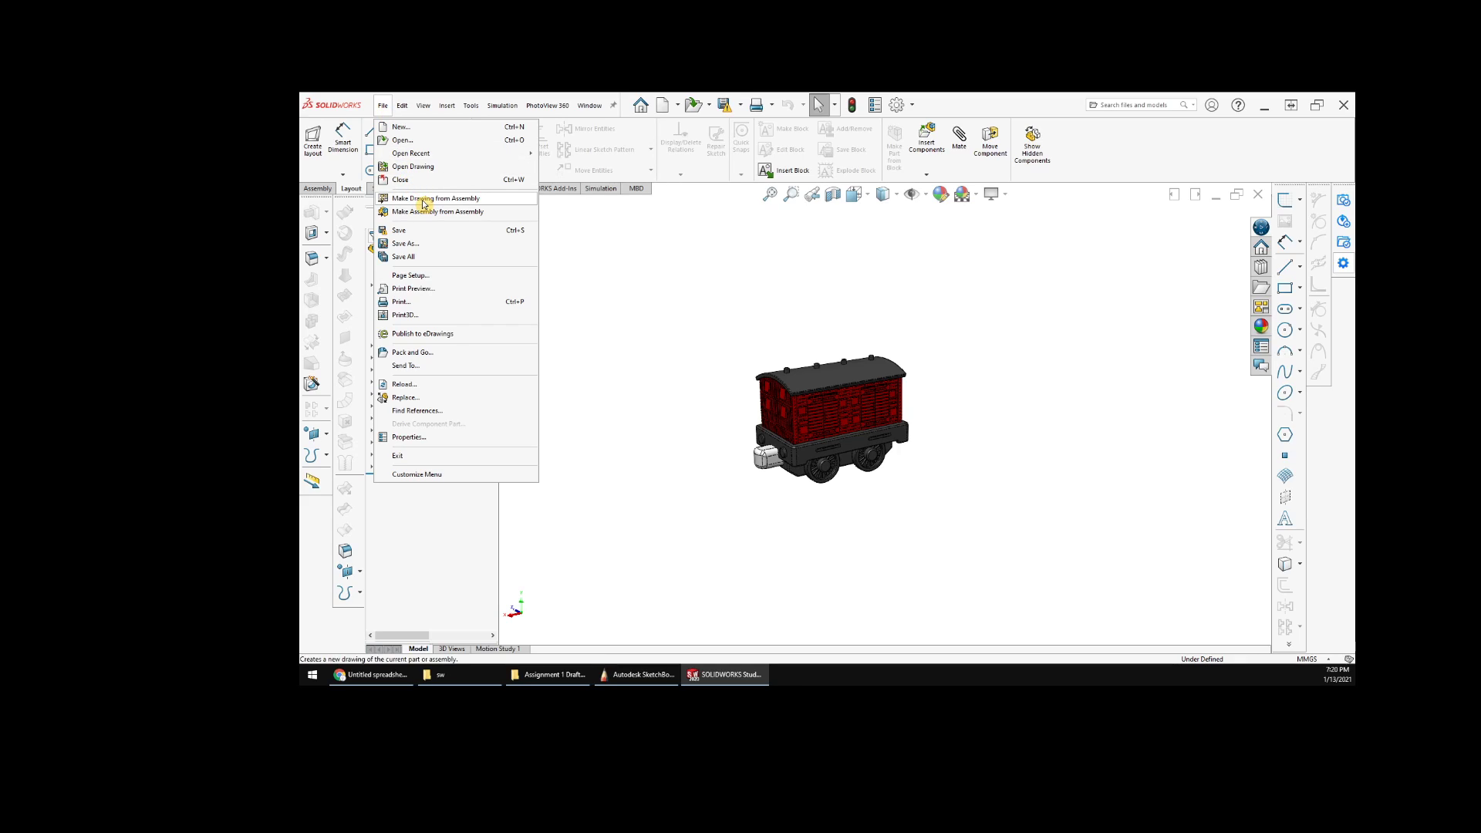
click(388, 130)
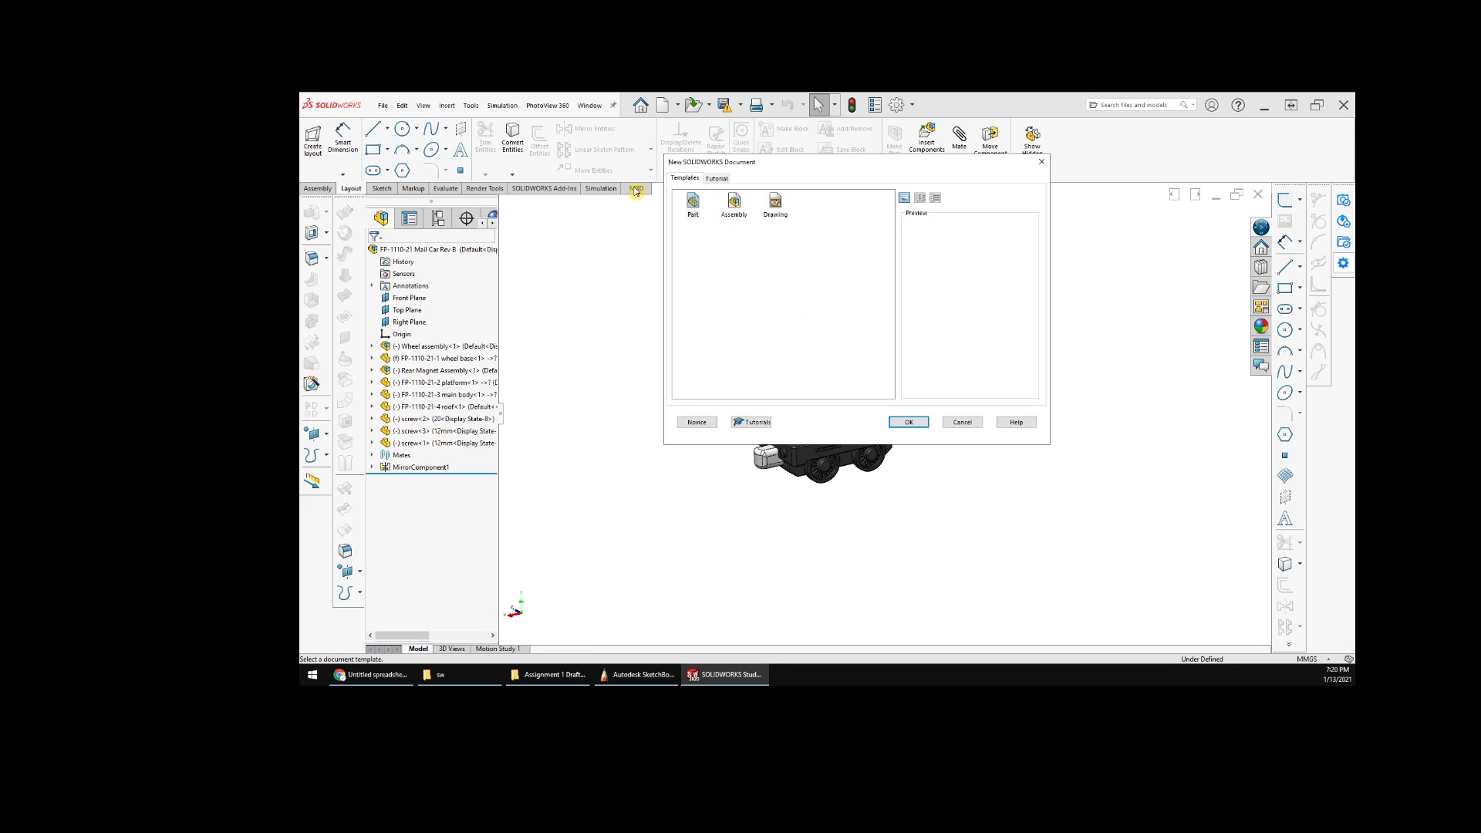
click(1044, 166)
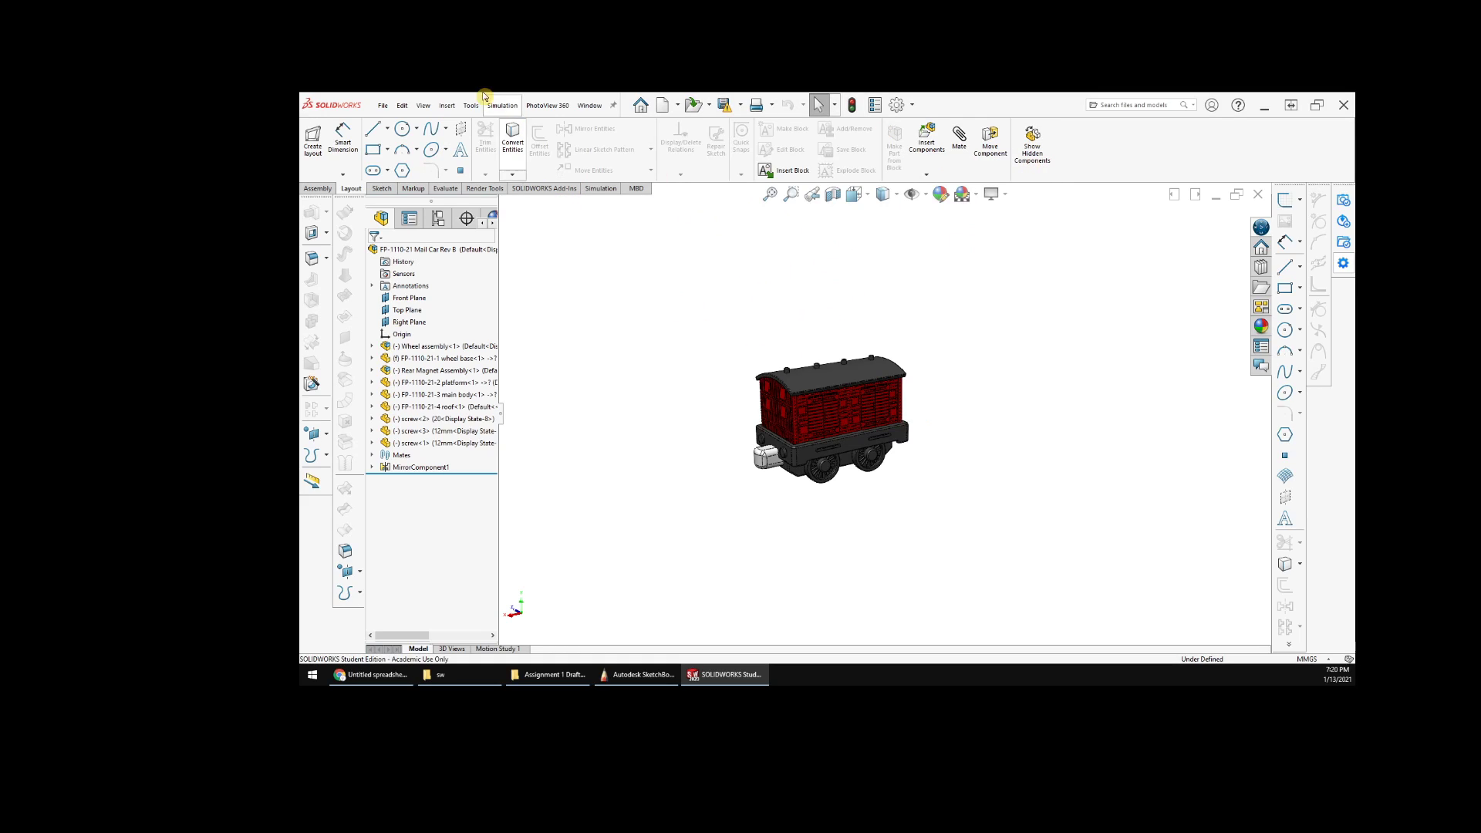
- Create a new drawing document from the Drawing template
click(383, 107)
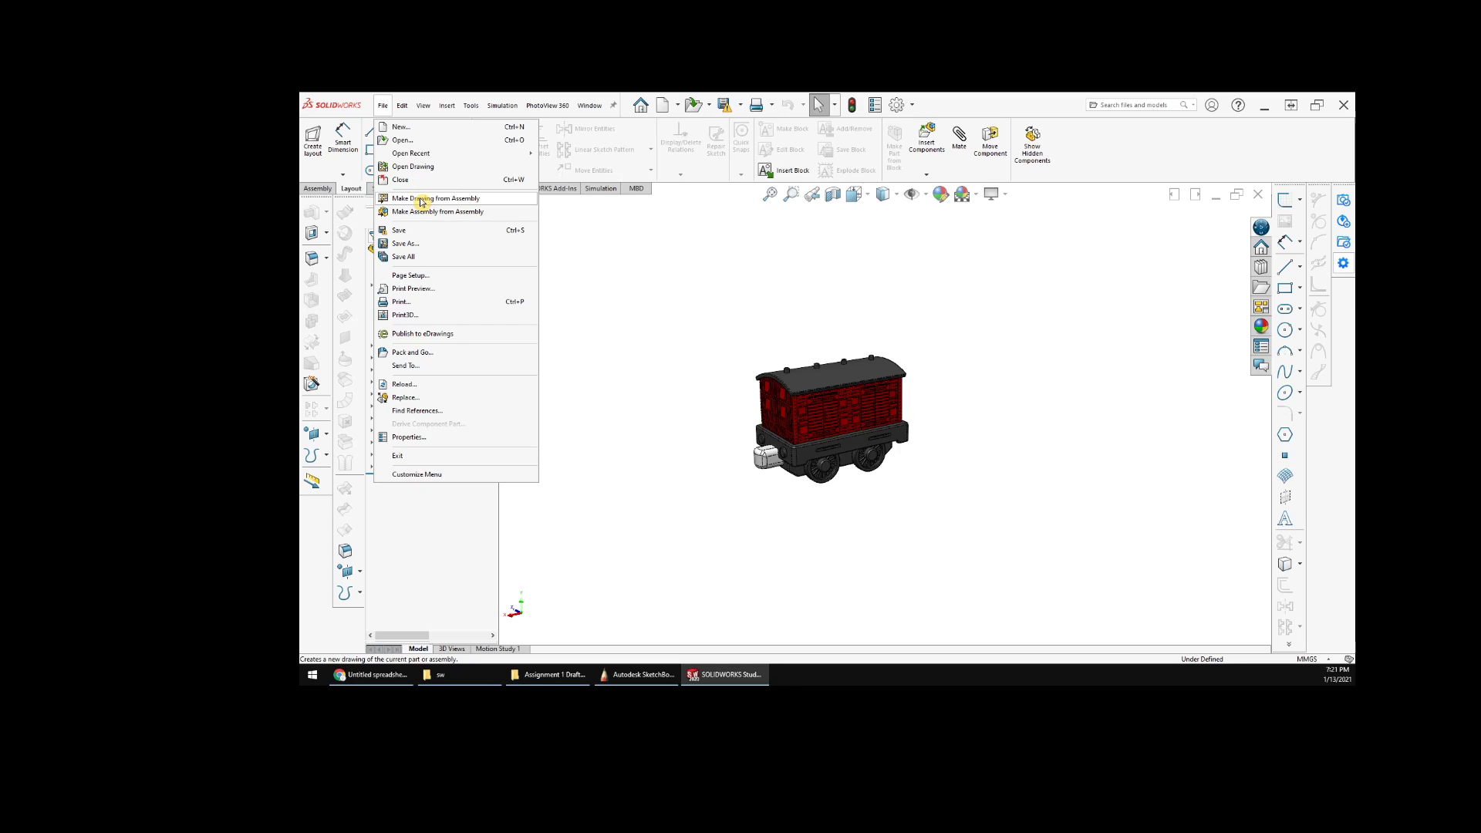
click(400, 128)
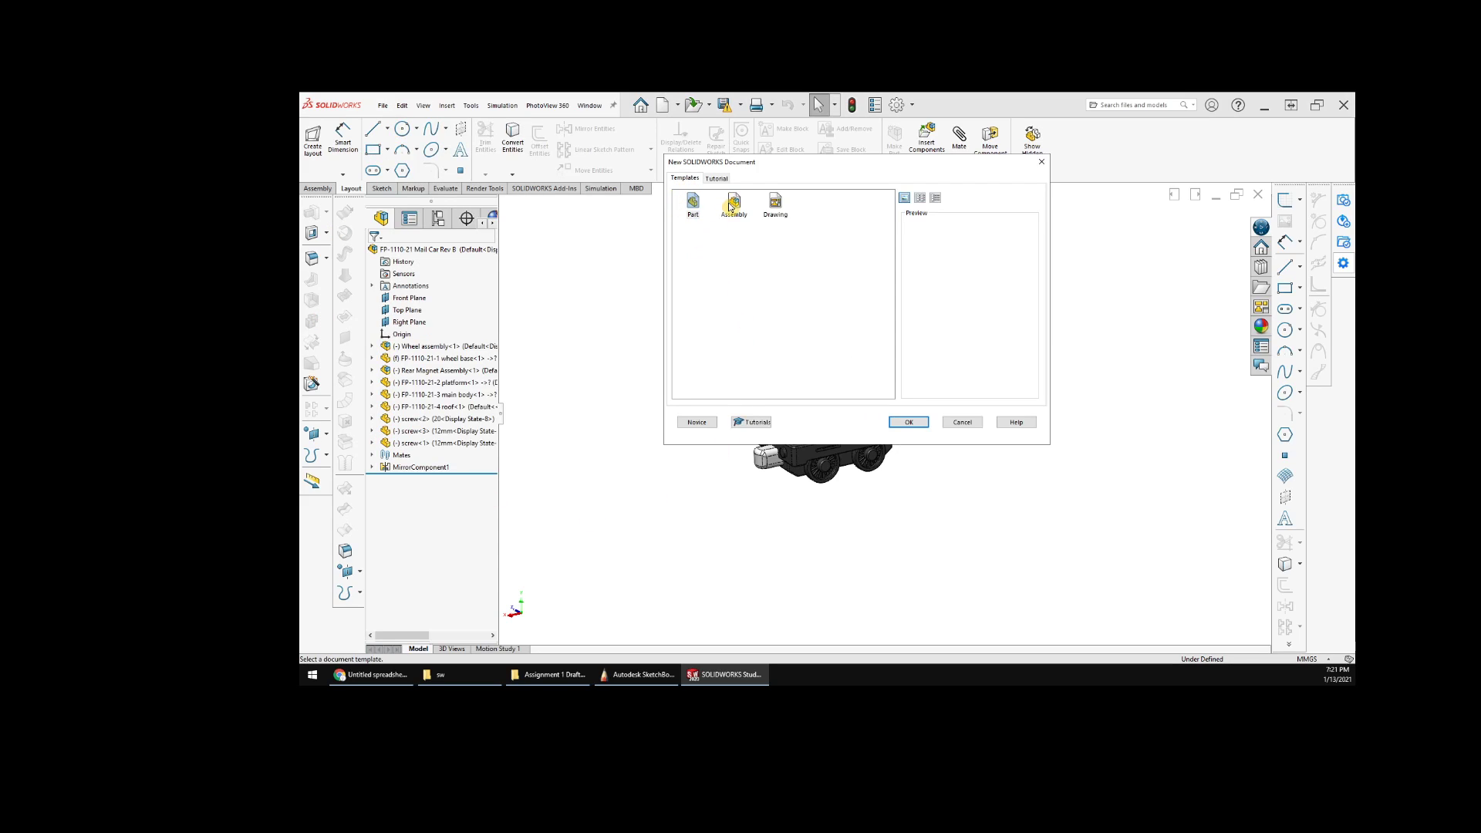
click(775, 205)
click(717, 179)
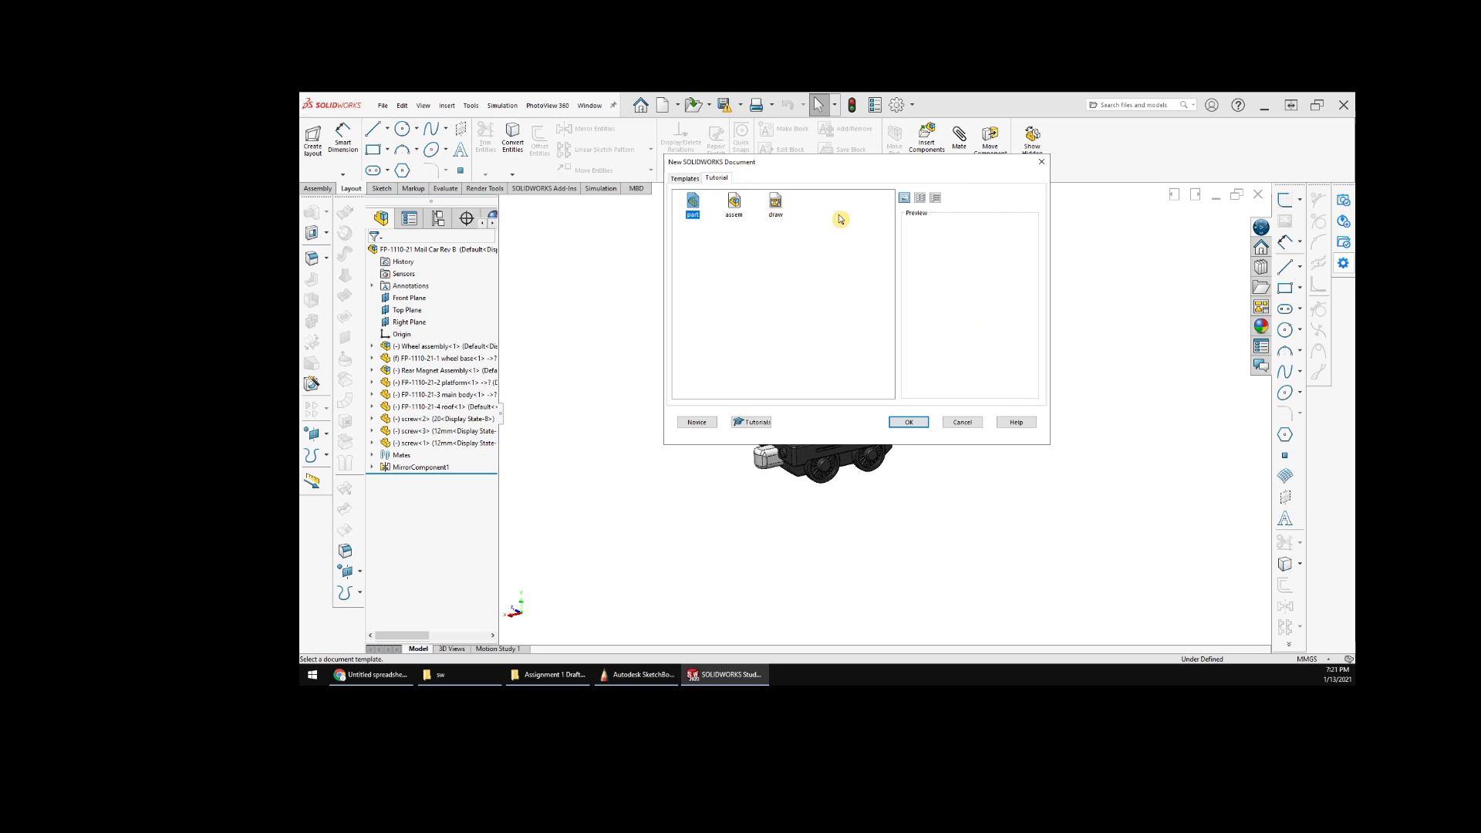
click(684, 178)
click(775, 205)
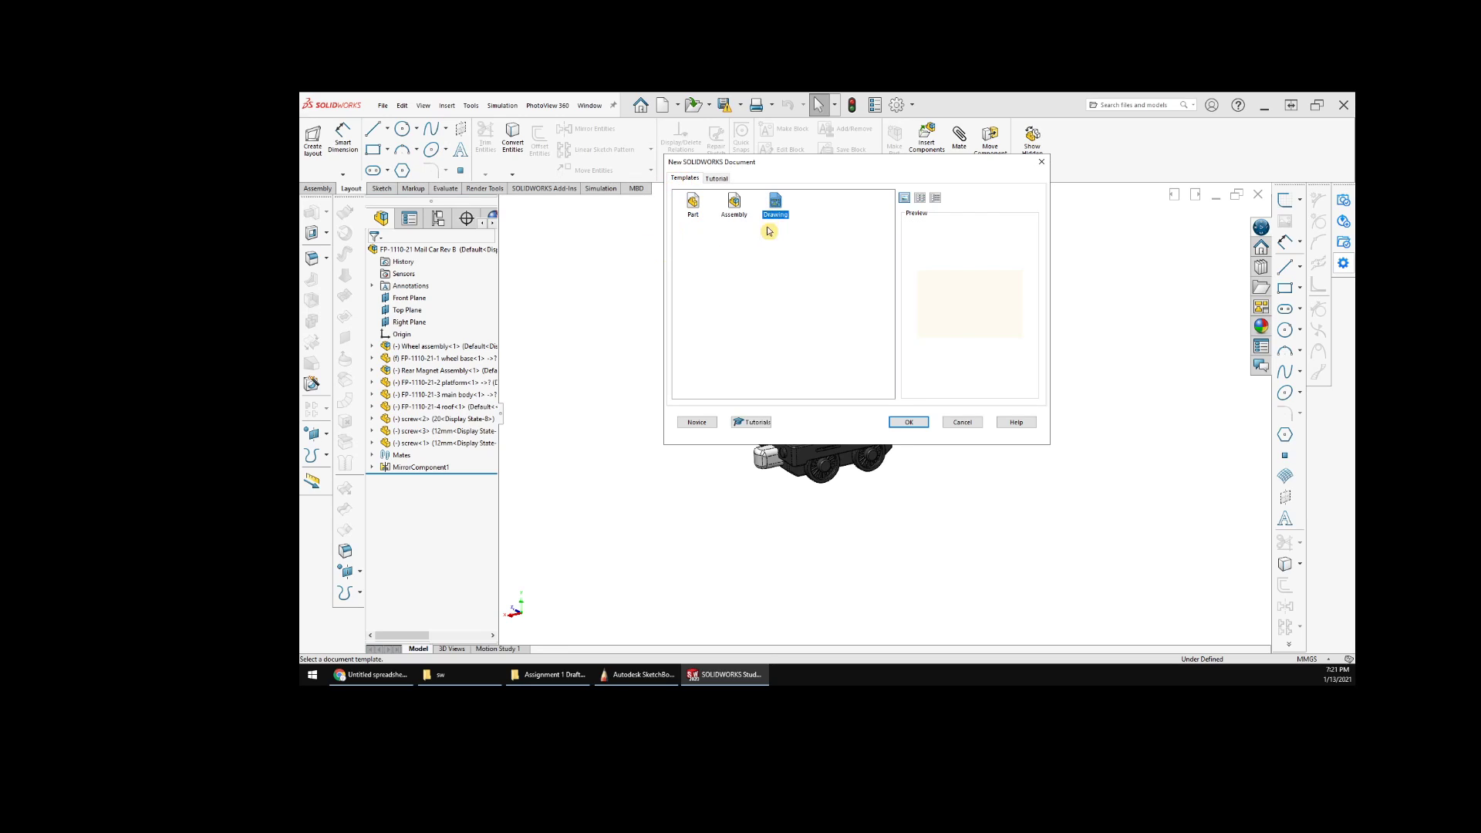
click(909, 422)
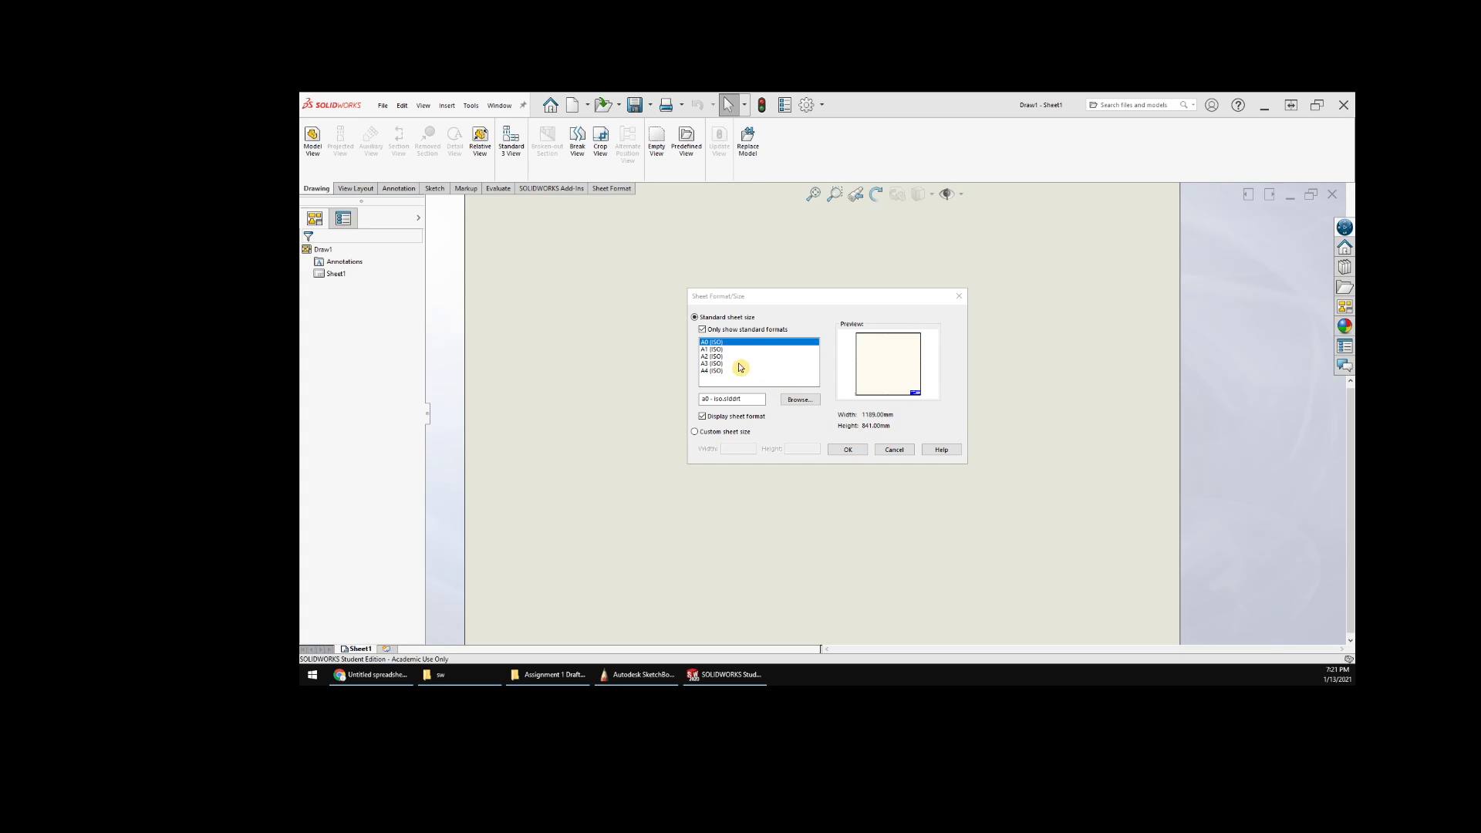
- Include non-standard formats in the sheet size choices and set the sheet to B (ANSI) Landscape
click(702, 330)
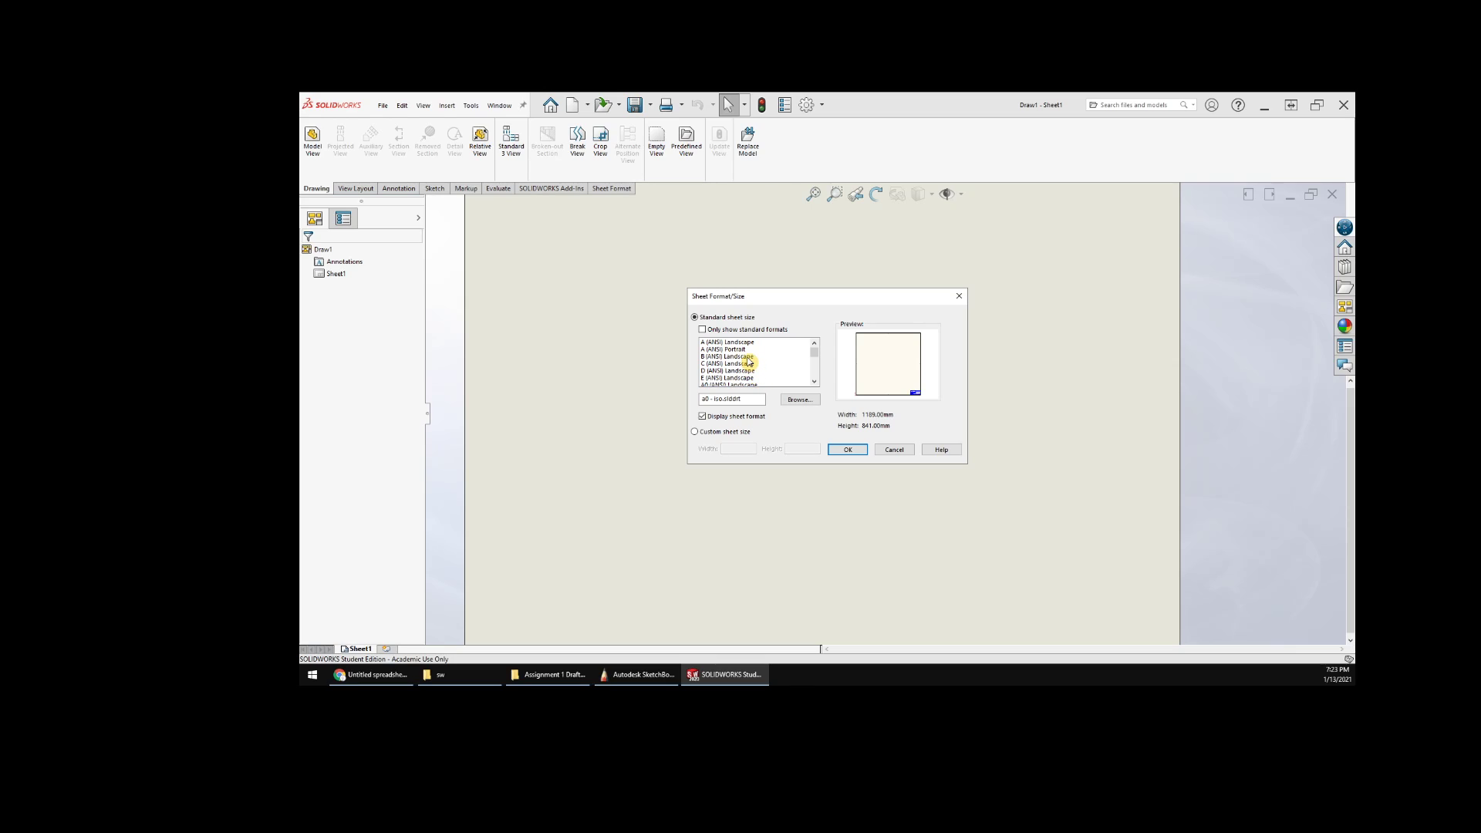
click(748, 357)
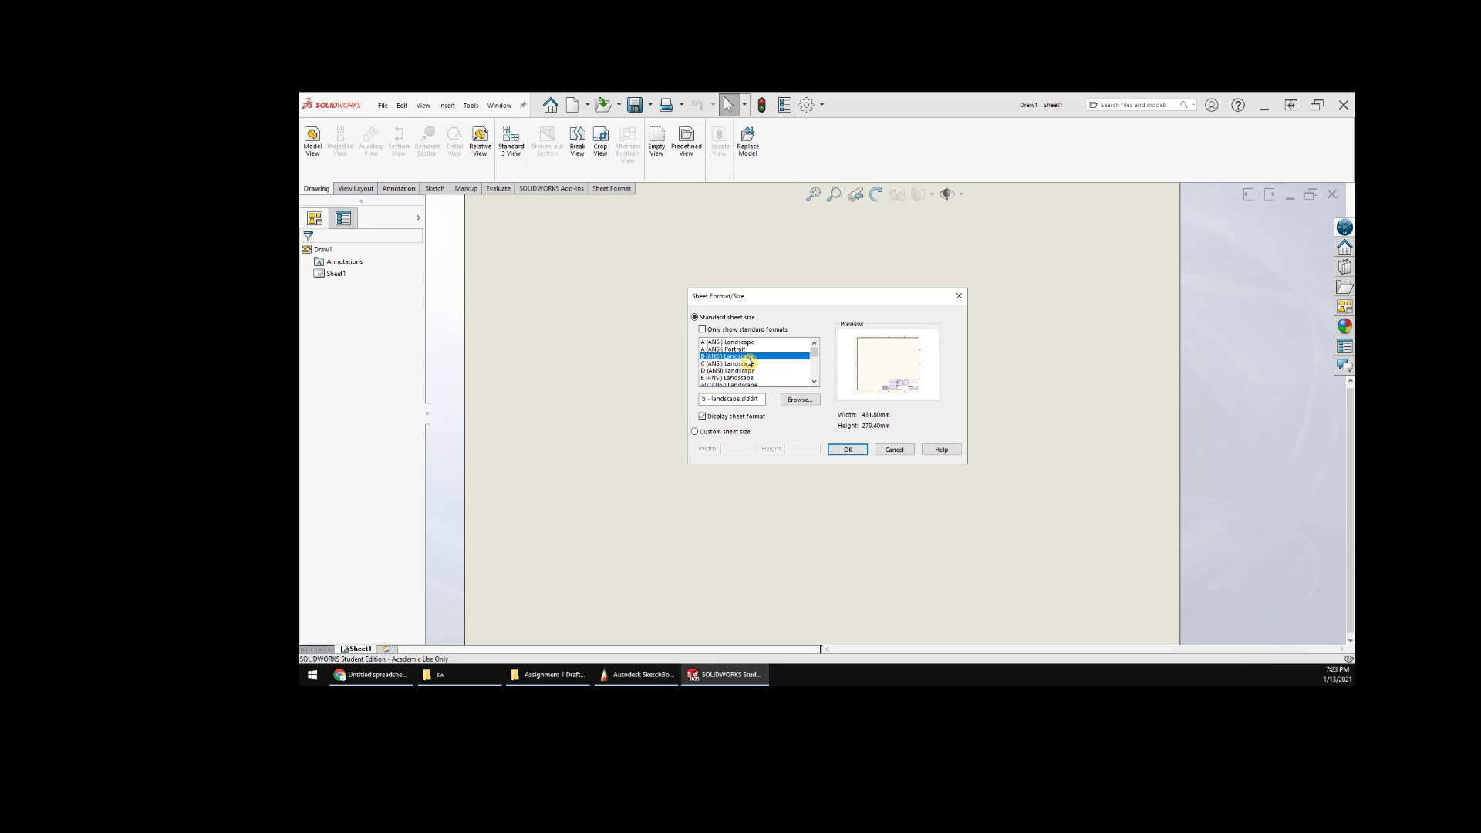
click(849, 451)
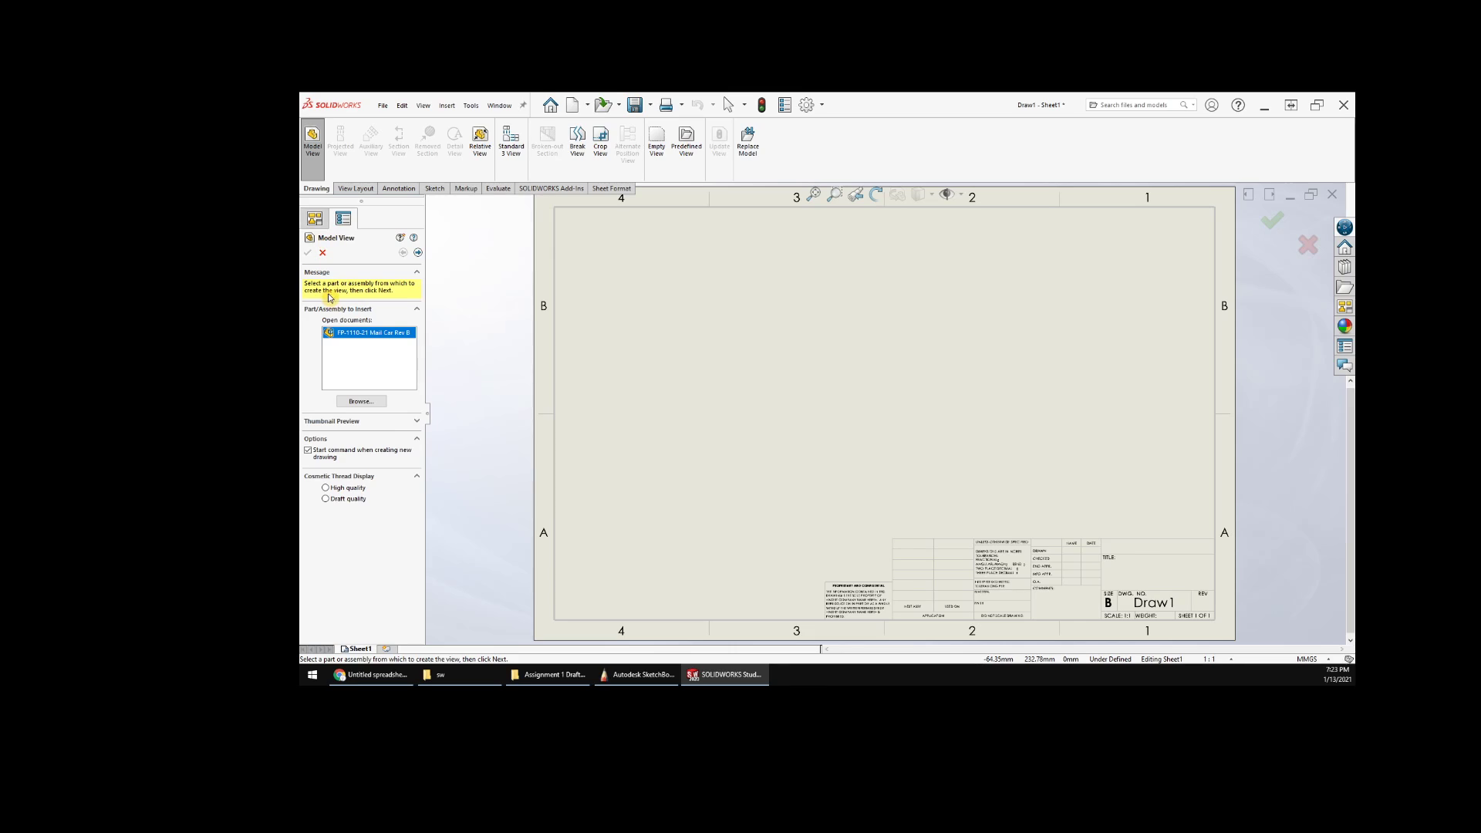
- Place a single front view of the FP-1110-21 Mail Car assembly on the sheet, without any projected views
click(308, 252)
double_click(347, 335)
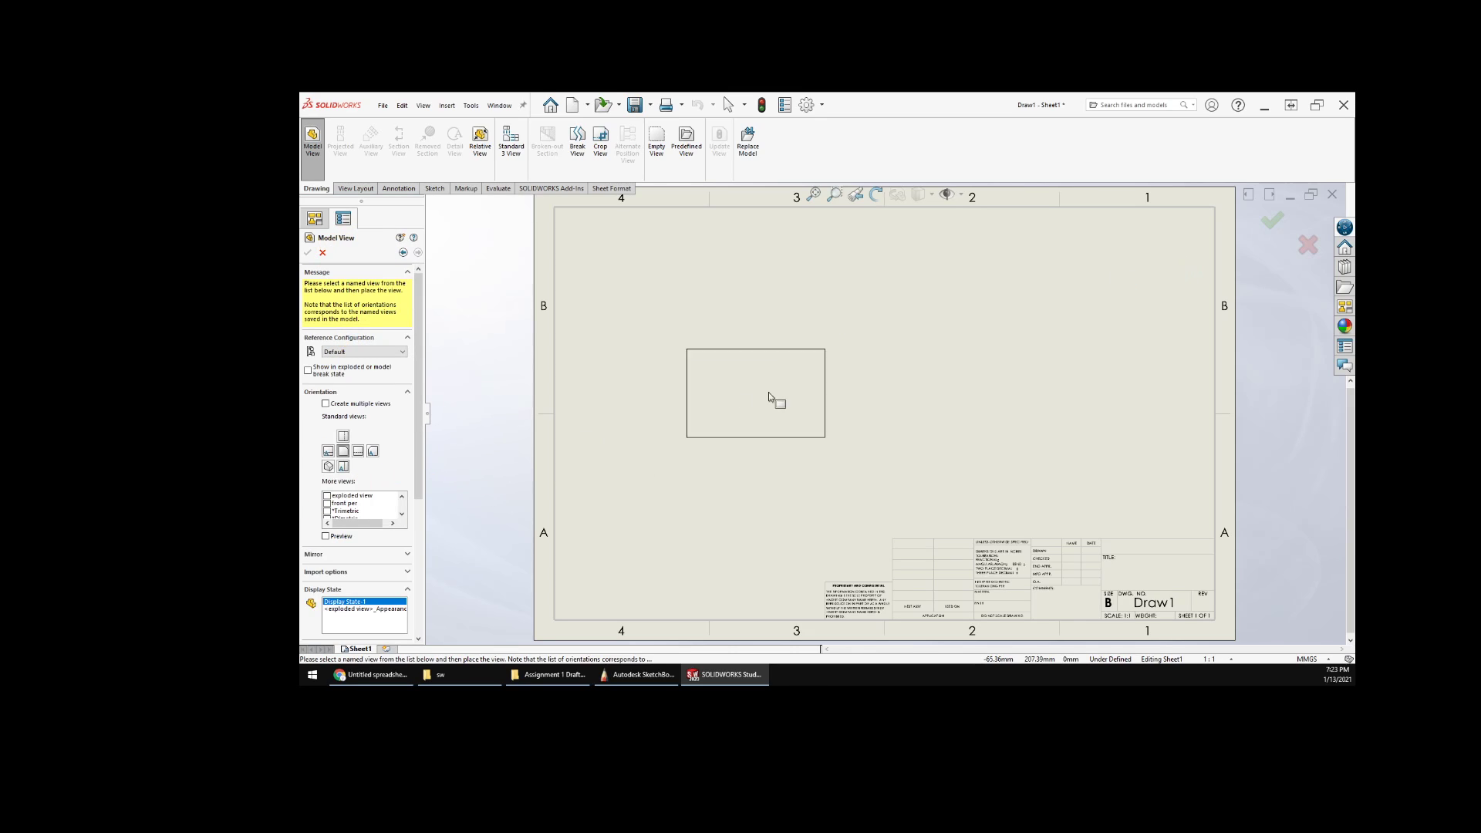
click(739, 406)
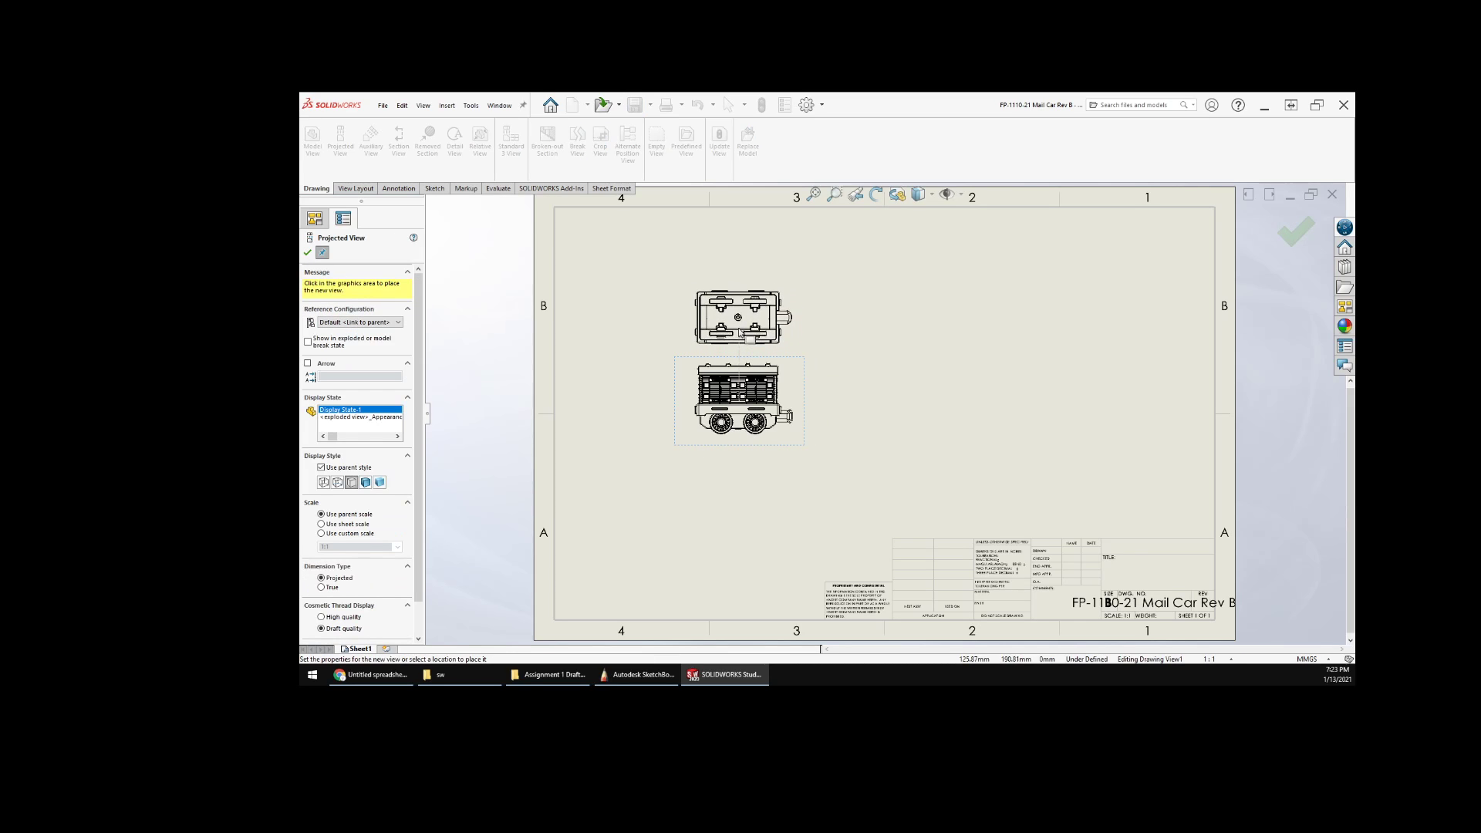
key(Escape)
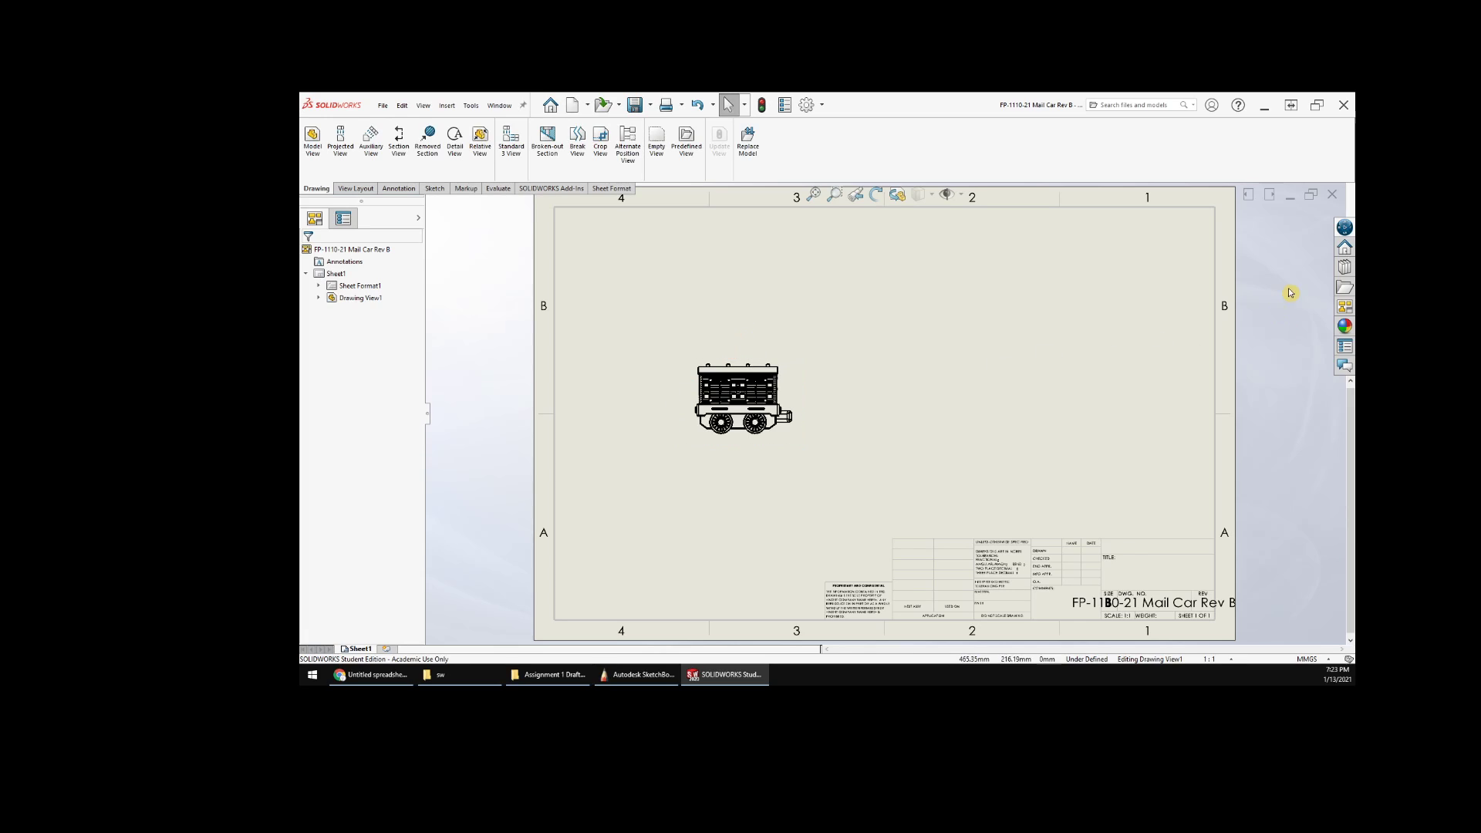
right_click(347, 302)
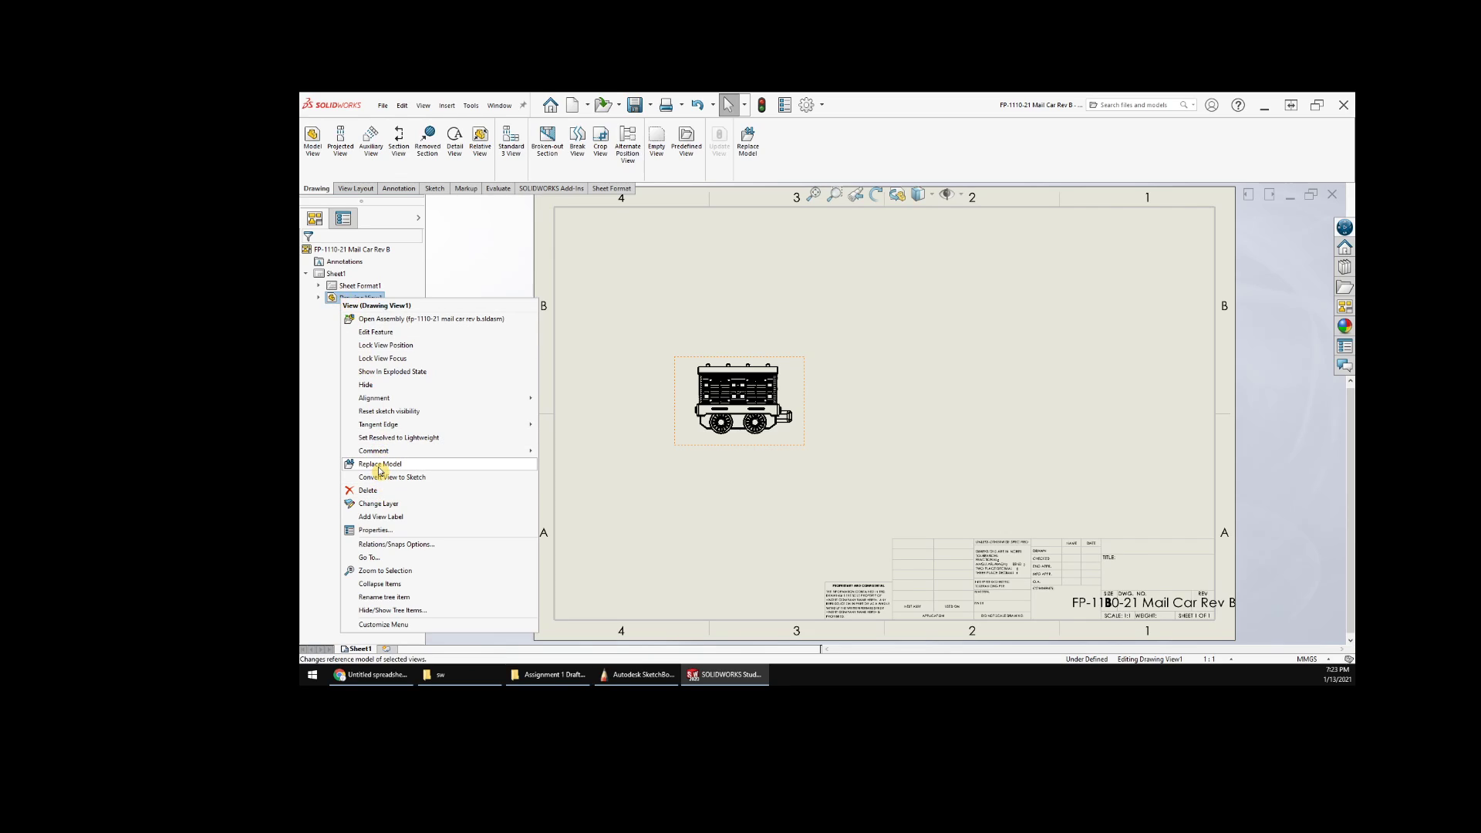
click(702, 280)
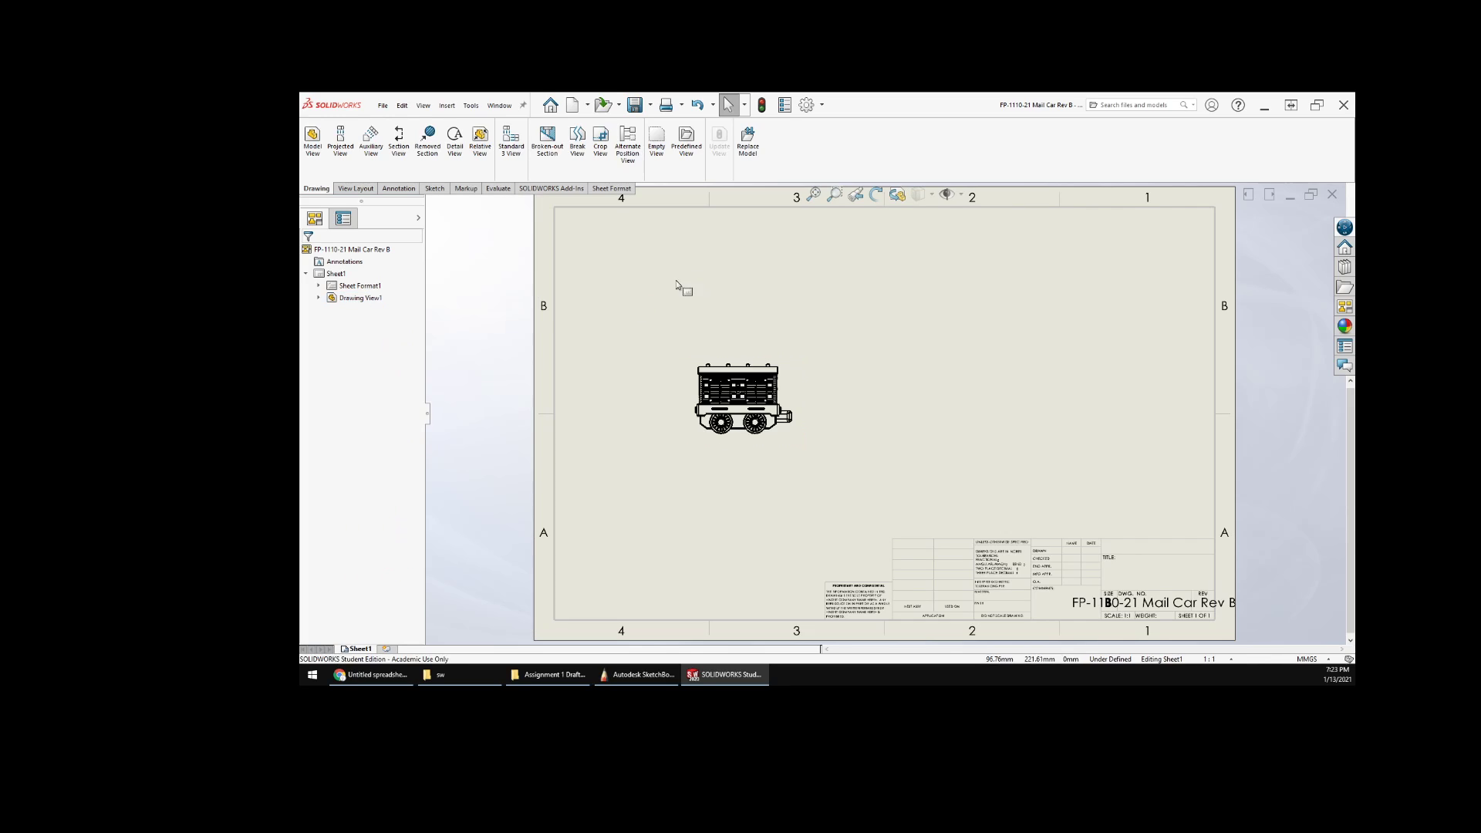
right_click(330, 252)
click(910, 310)
- Insert another front view of the mail car with projected end and top views, and delete the earlier standalone front view
click(313, 139)
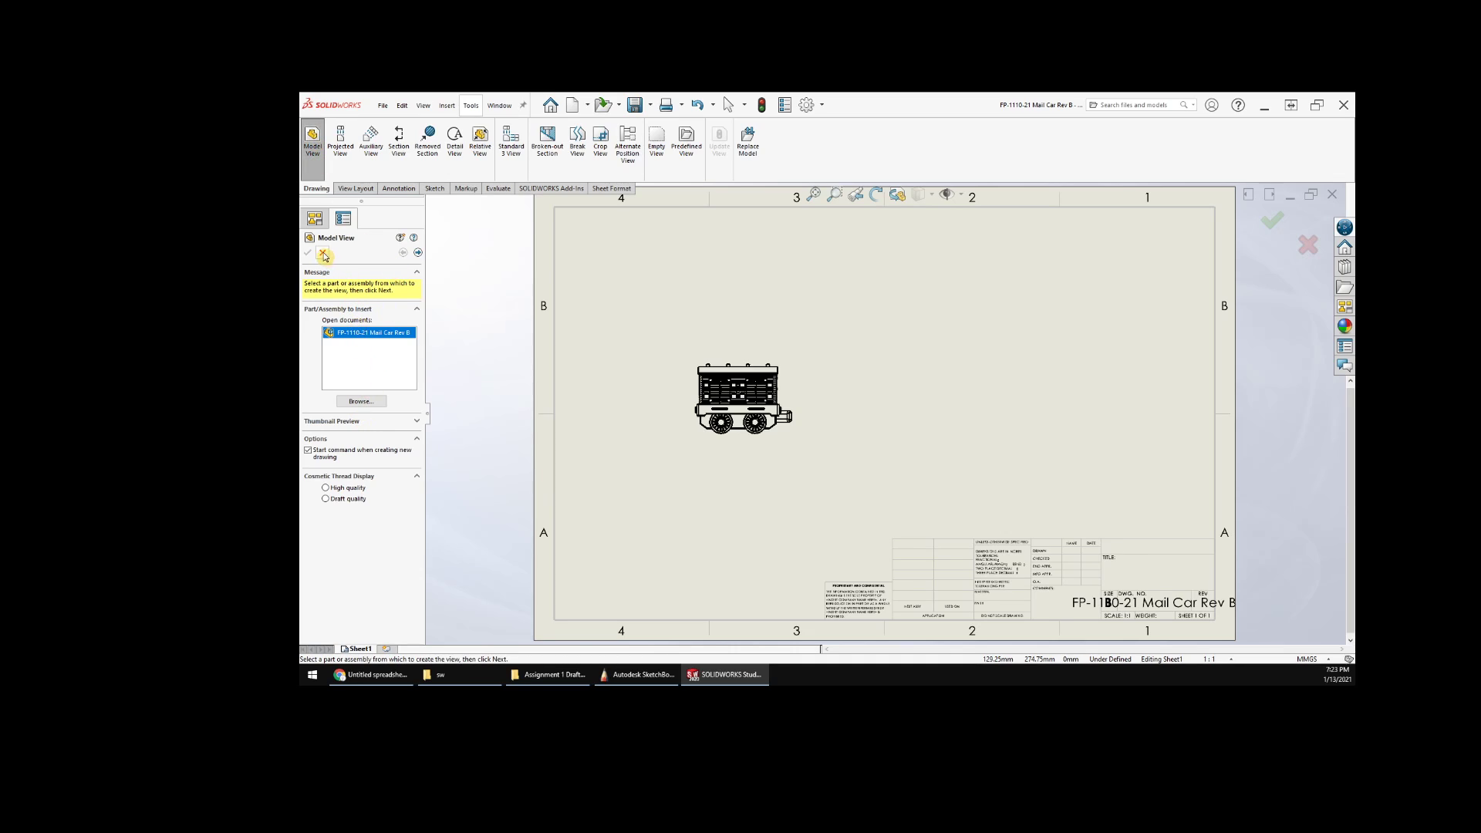
double_click(356, 333)
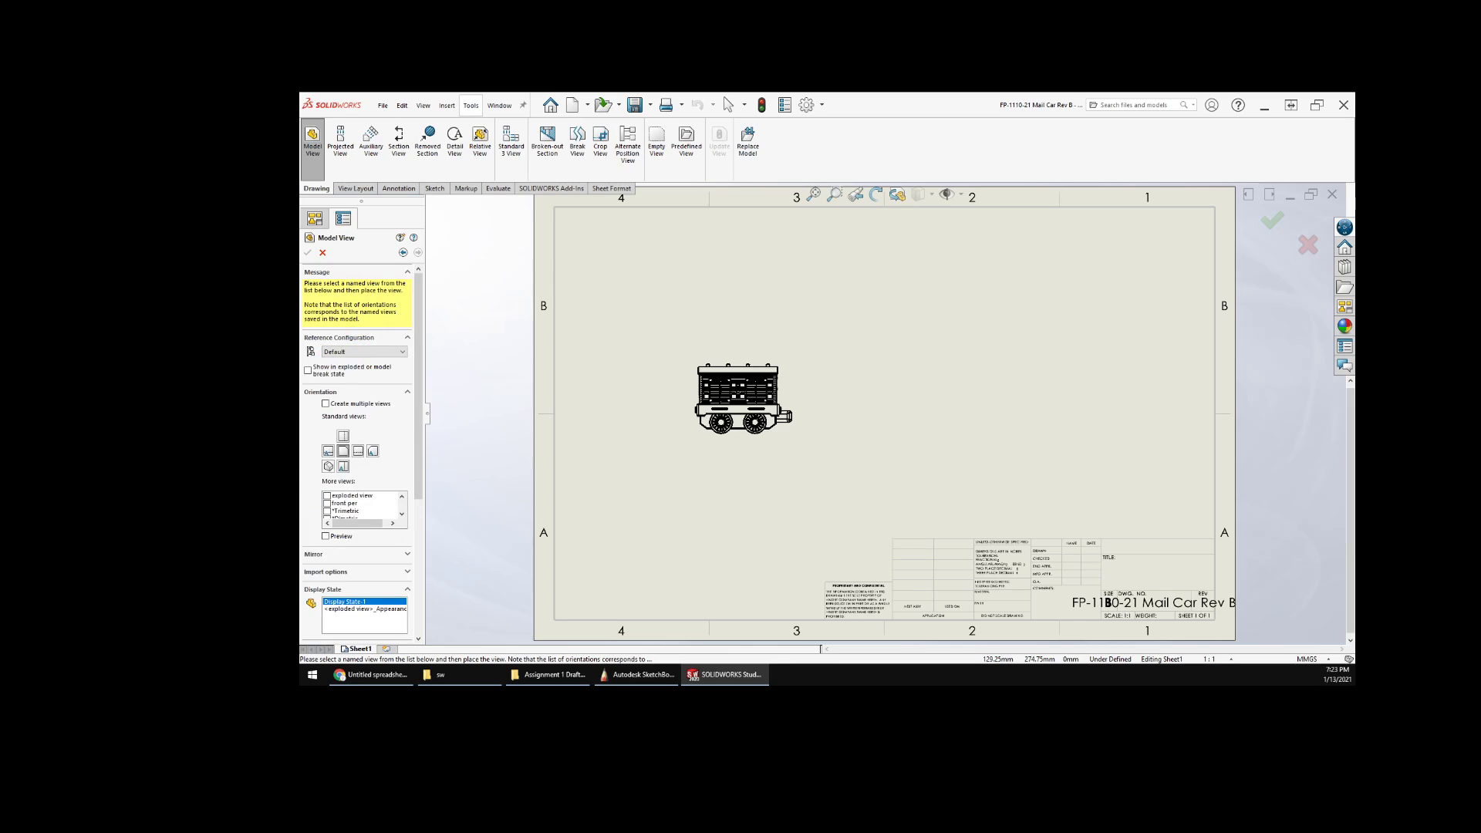
click(742, 299)
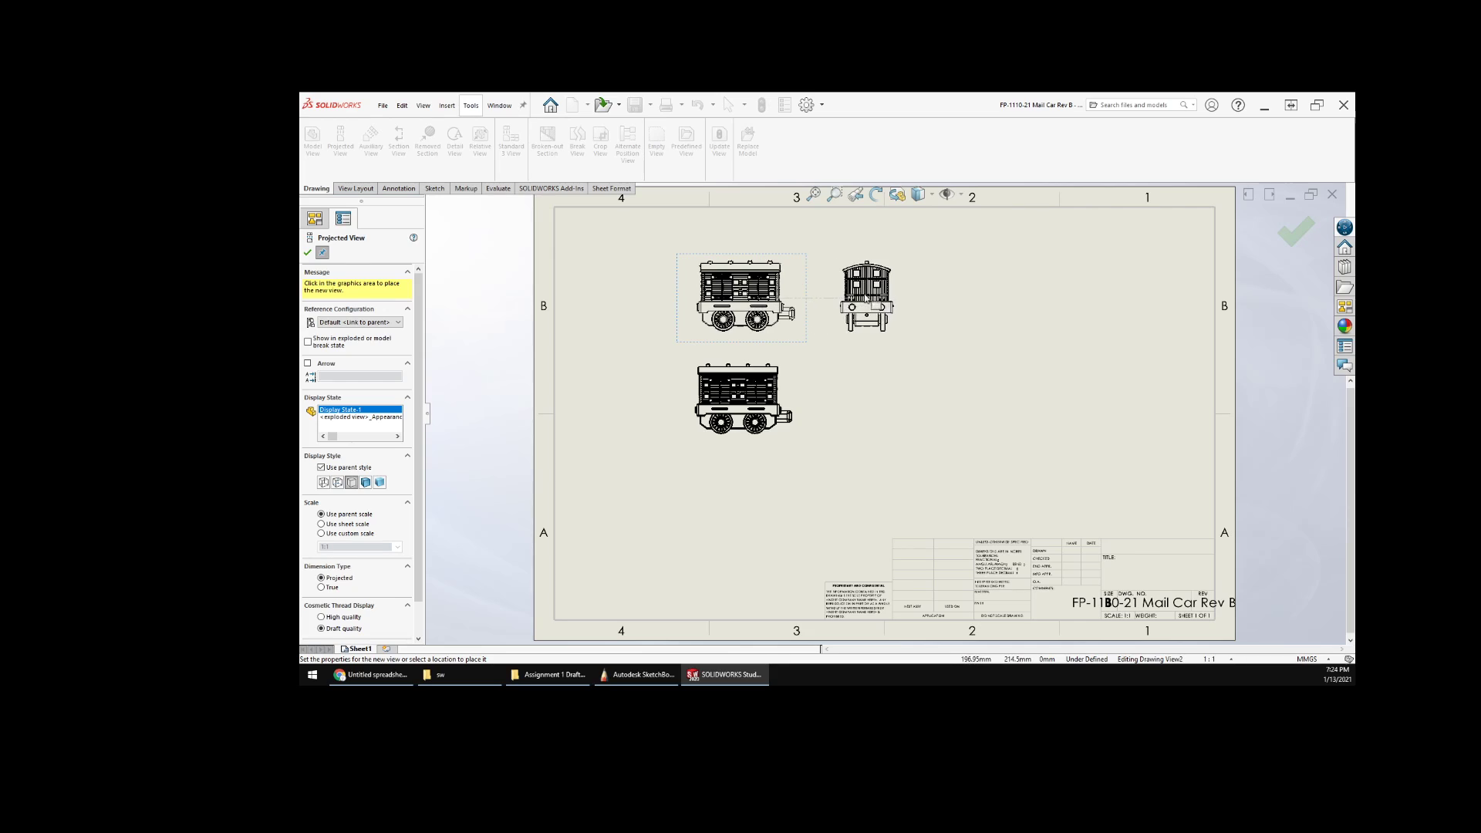
click(907, 298)
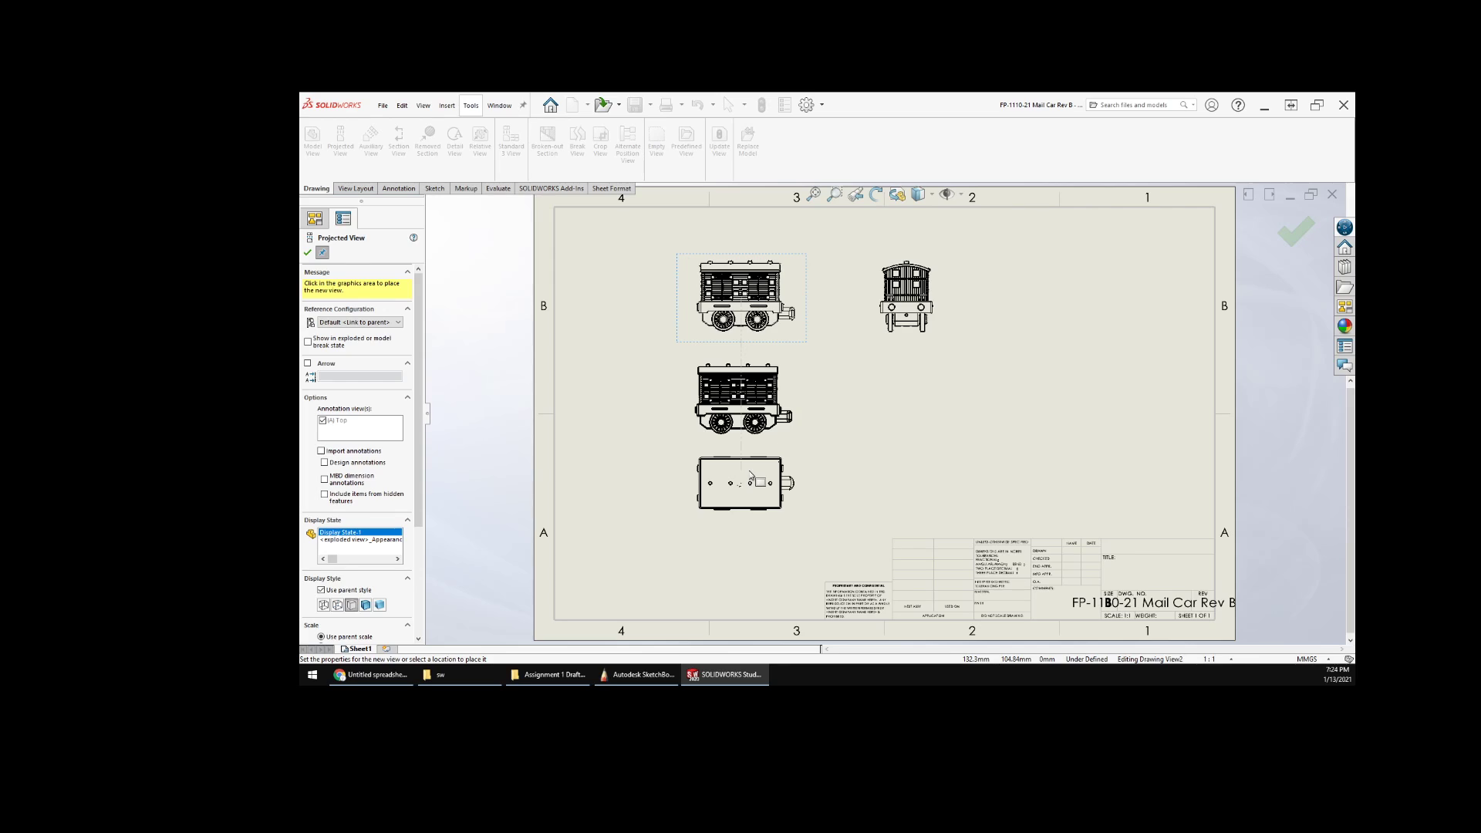
click(752, 489)
key(Escape)
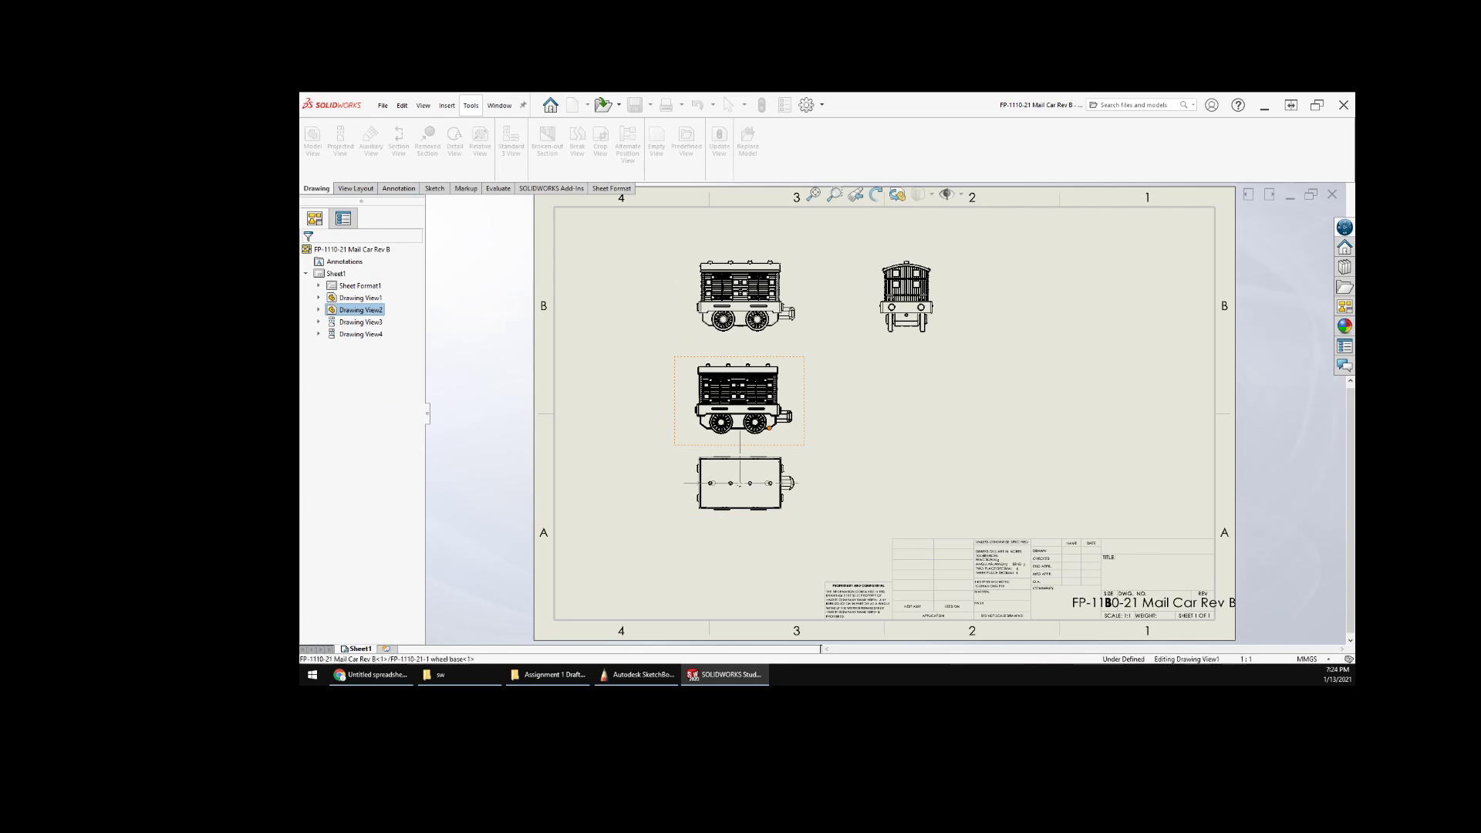
click(769, 426)
key(Delete)
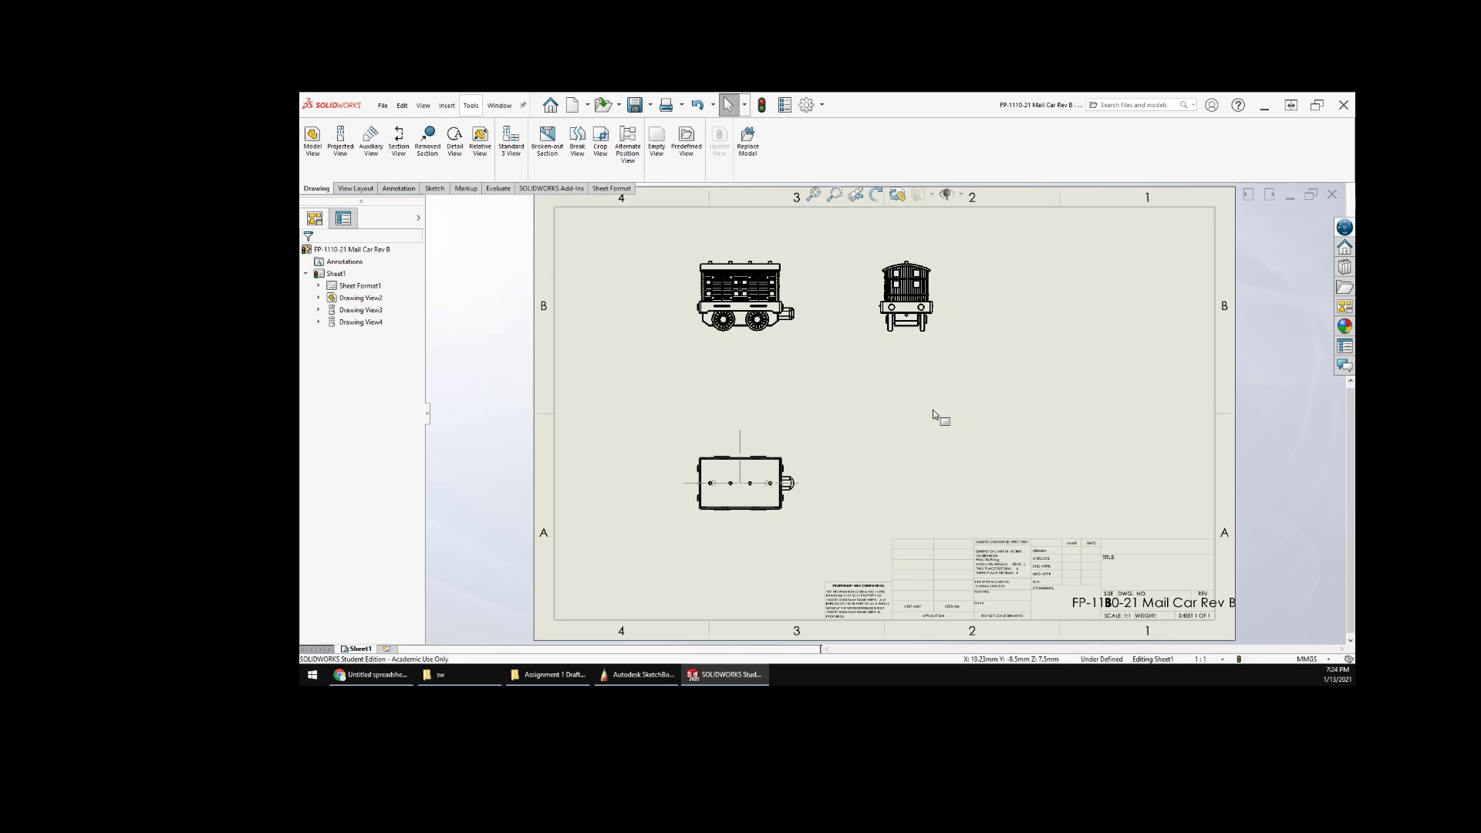
- Rearrange the drawing views so the top view sits above the front view and the end view stands farther to its right
mouse_move(916, 347)
mouse_down()
mouse_move(916, 461)
mouse_move(820, 370)
mouse_move(812, 446)
mouse_up()
click(809, 447)
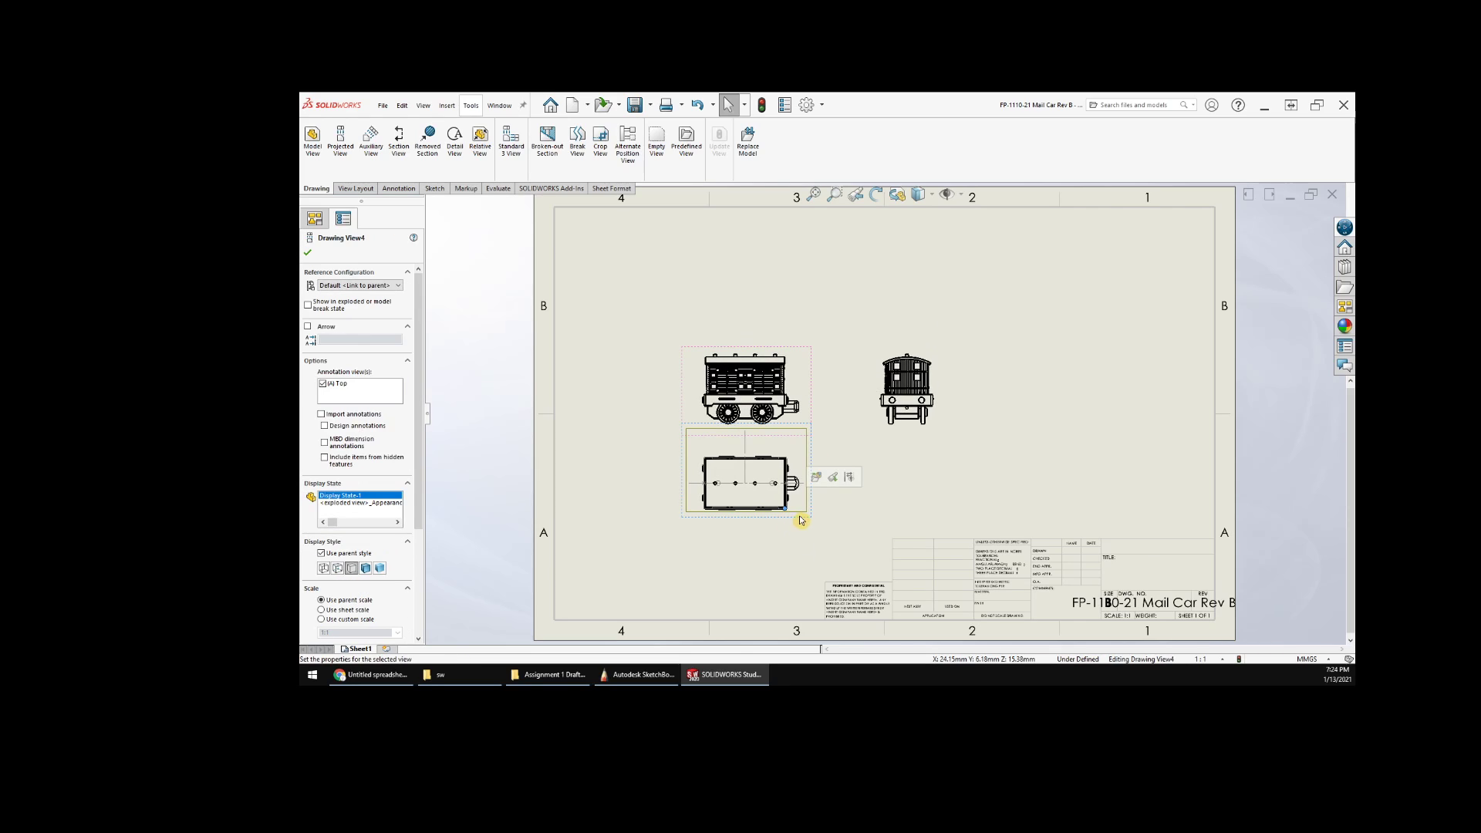
mouse_move(797, 512)
mouse_down()
mouse_move(787, 304)
mouse_move(791, 328)
mouse_up()
click(791, 328)
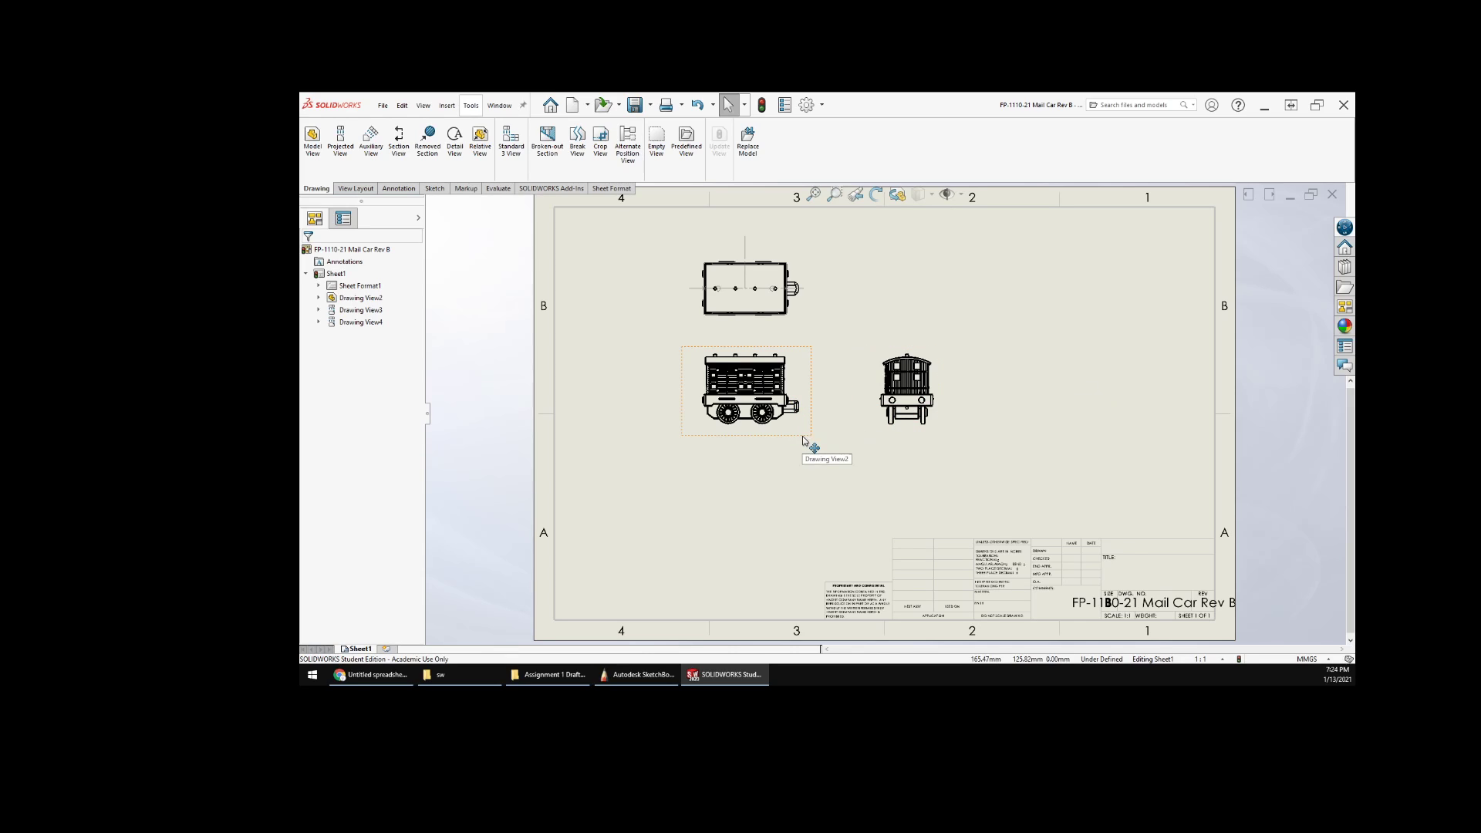
drag(803, 440, 820, 479)
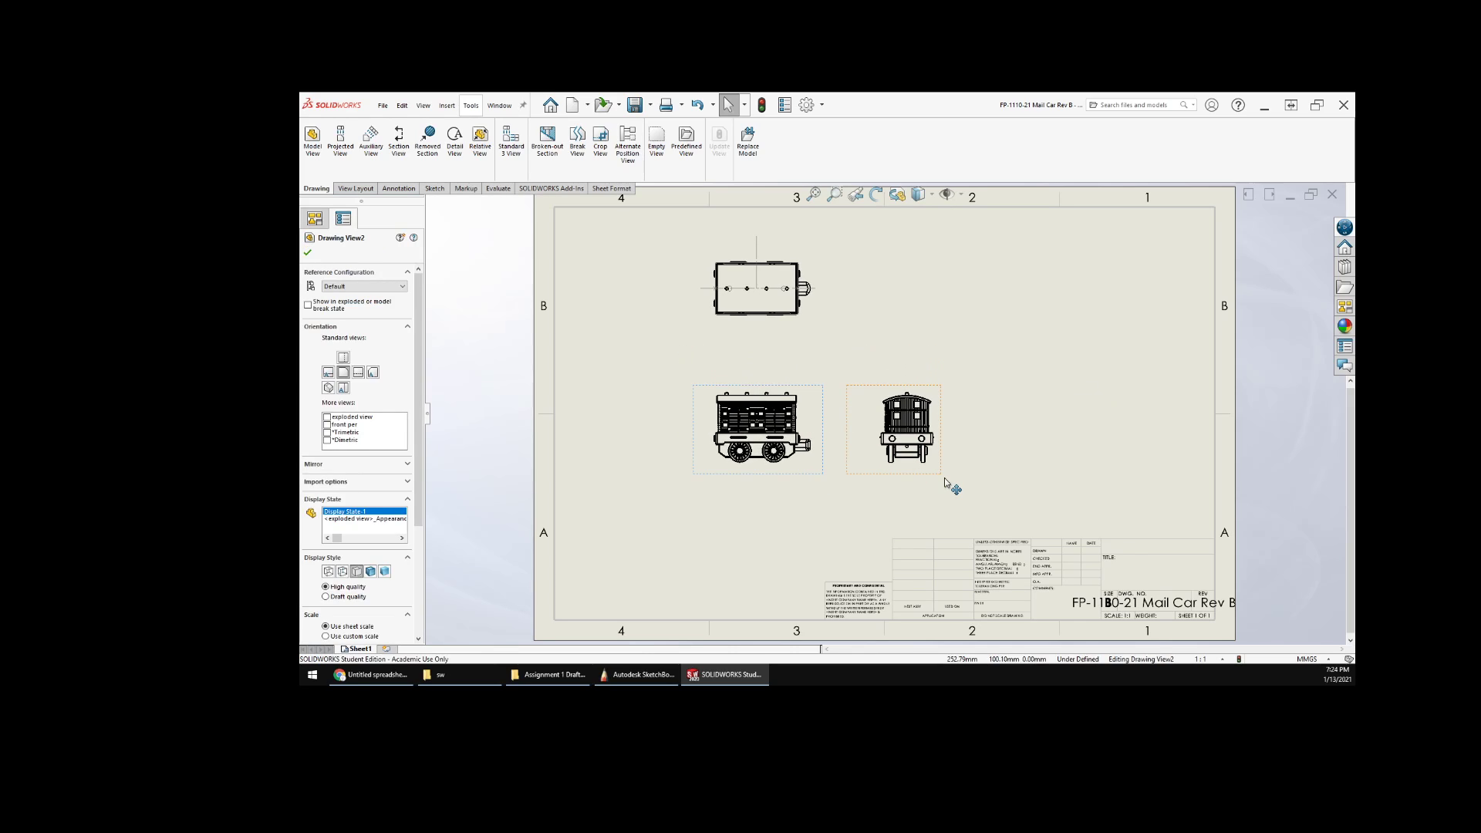
drag(947, 487, 976, 483)
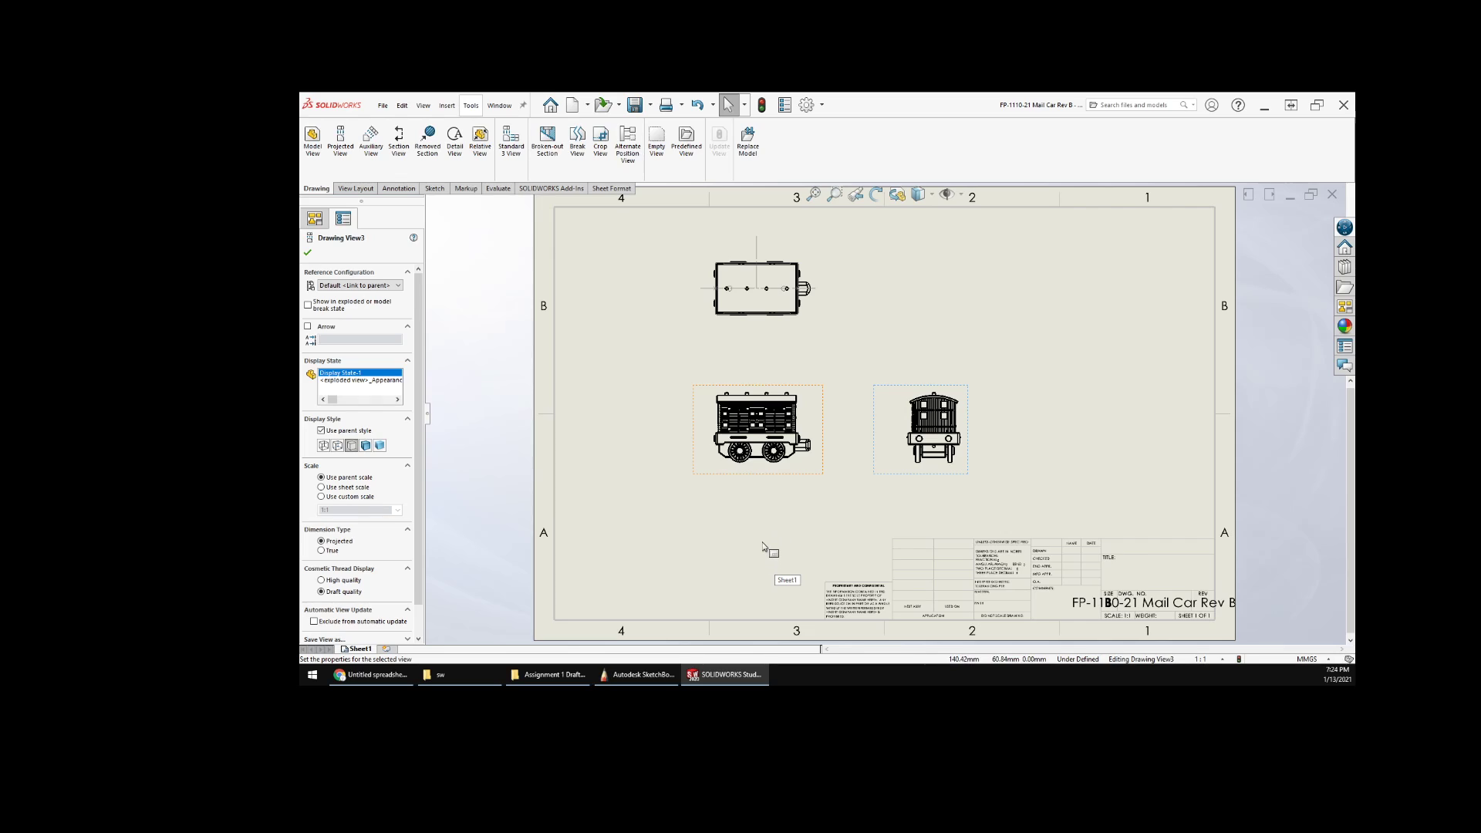
click(583, 451)
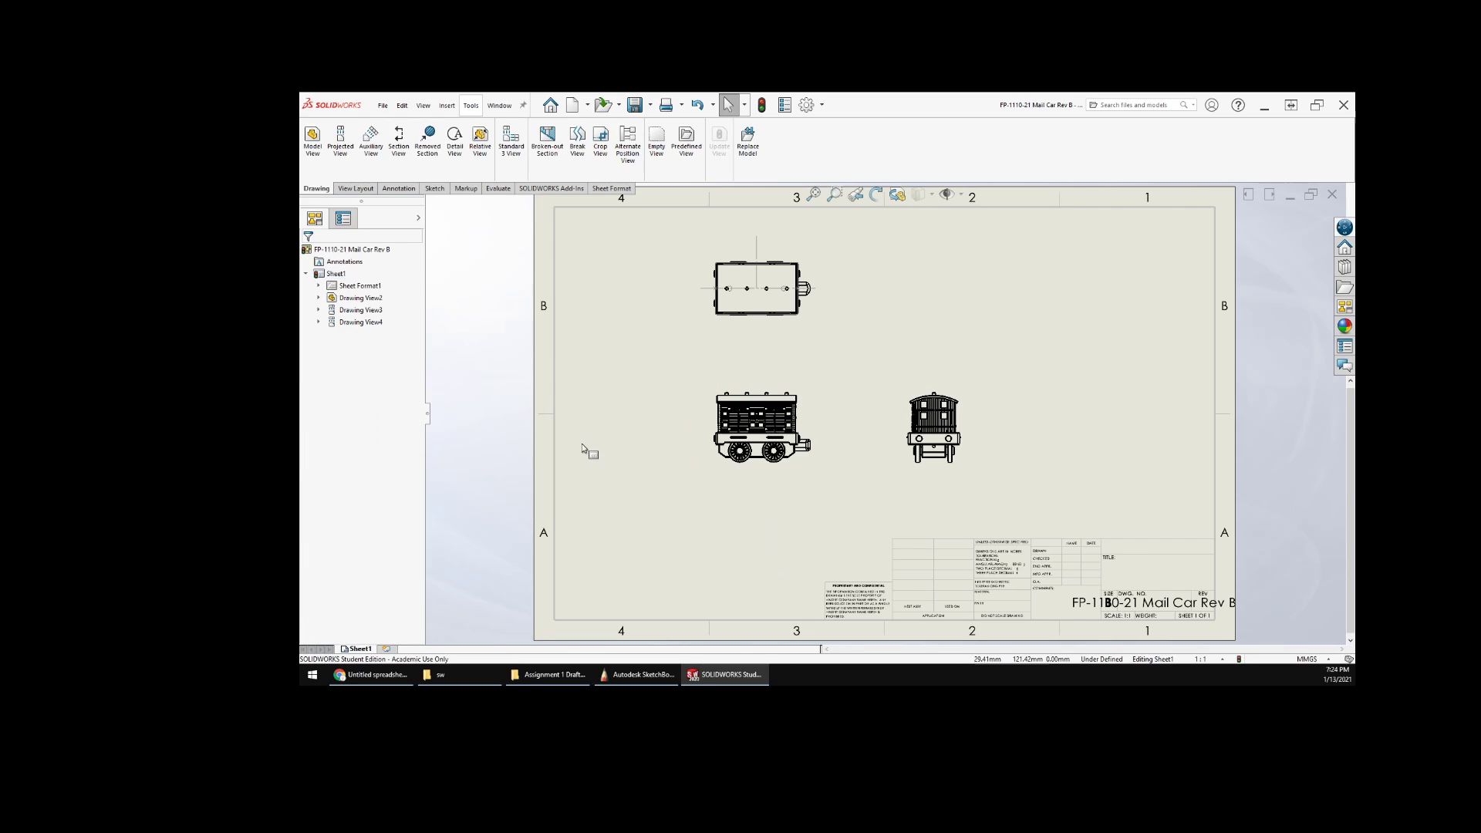
- Switch to Autodesk SketchBook and prepare a blank canvas by removing Layer1, adding a new layer, and hiding the old sketch on Layer2
click(658, 679)
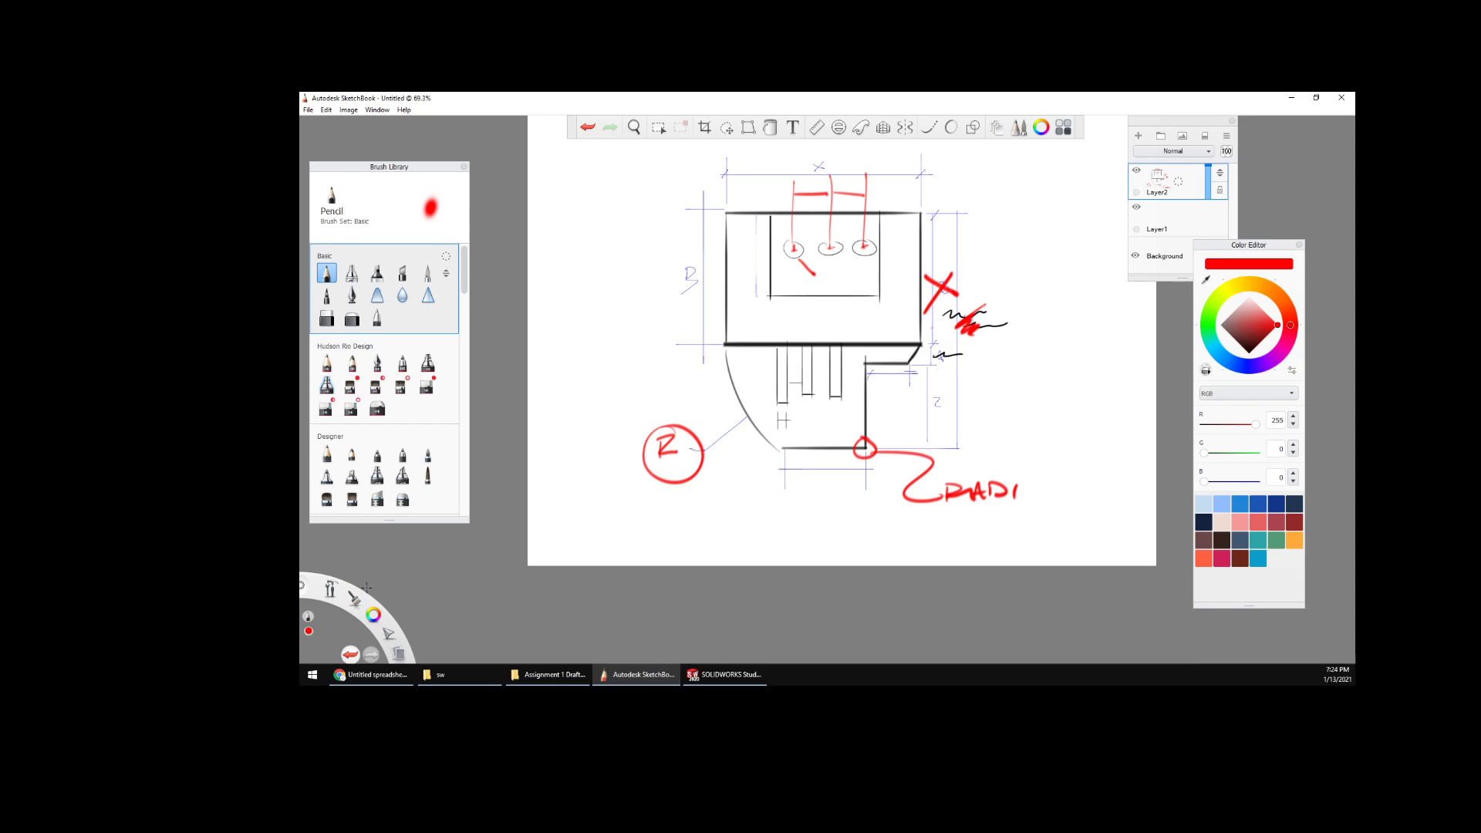
drag(1159, 183, 1163, 220)
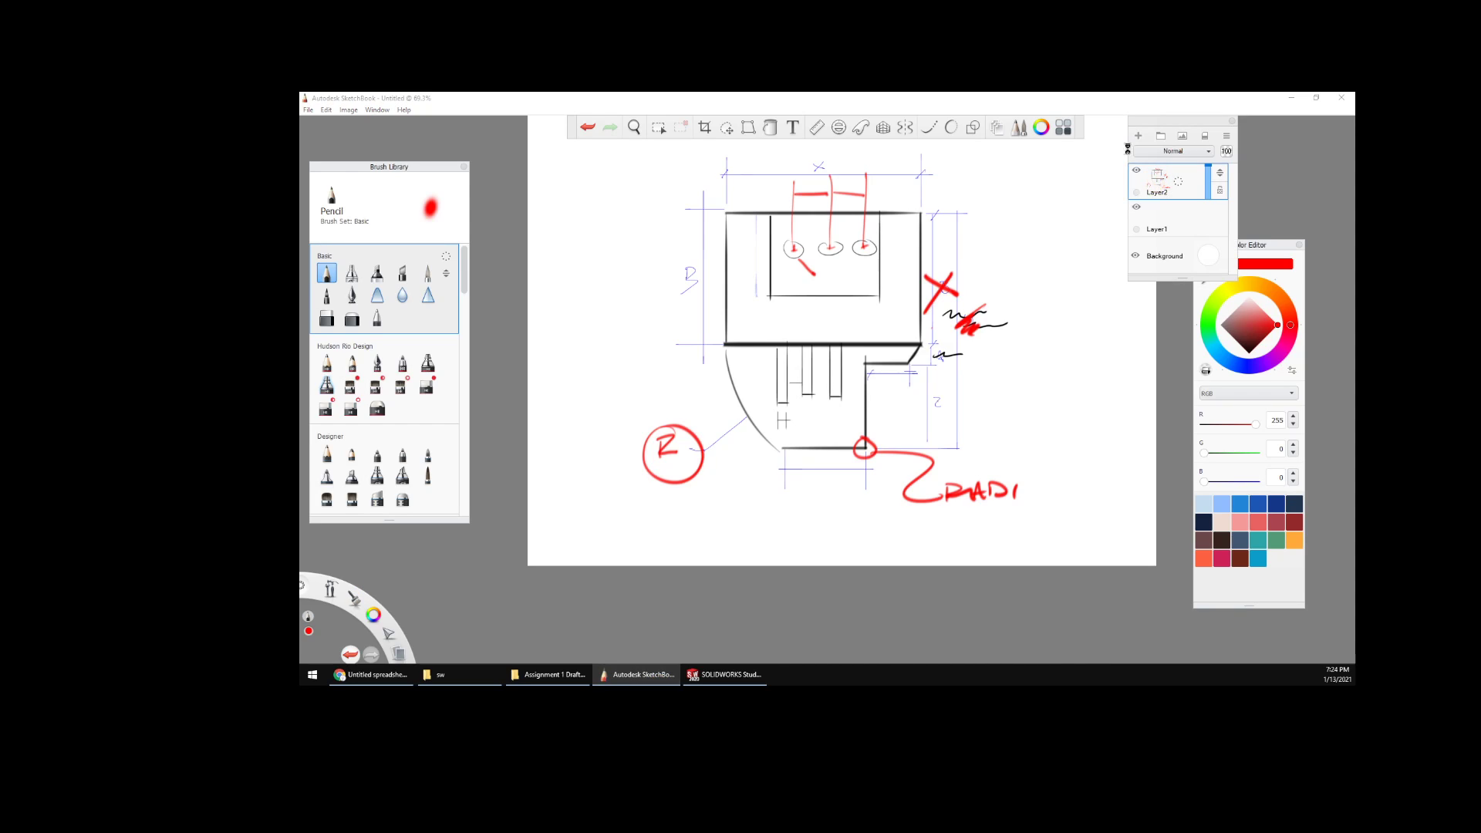
click(1156, 186)
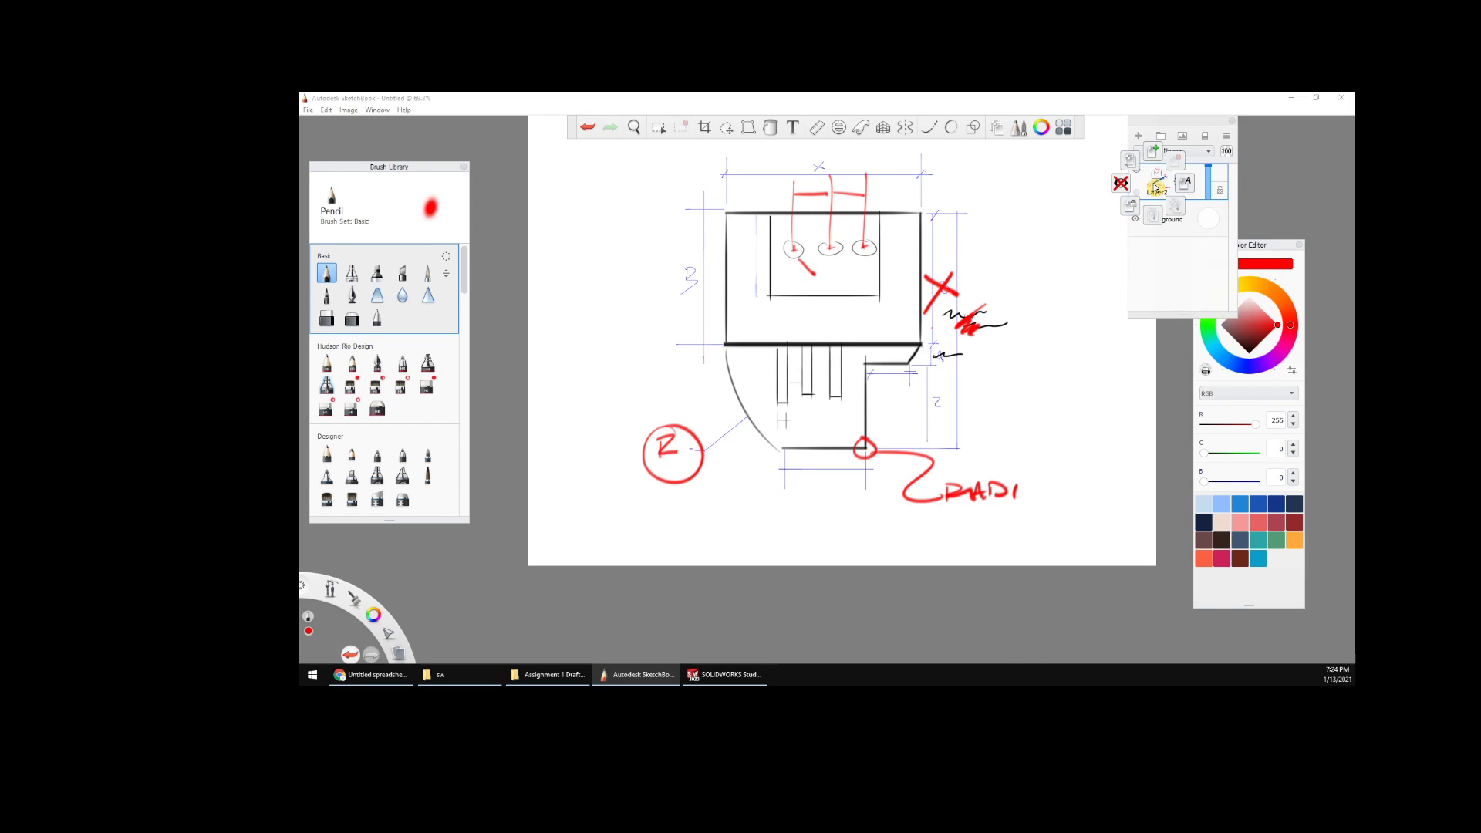
drag(1155, 187, 1154, 153)
drag(1158, 219, 1123, 219)
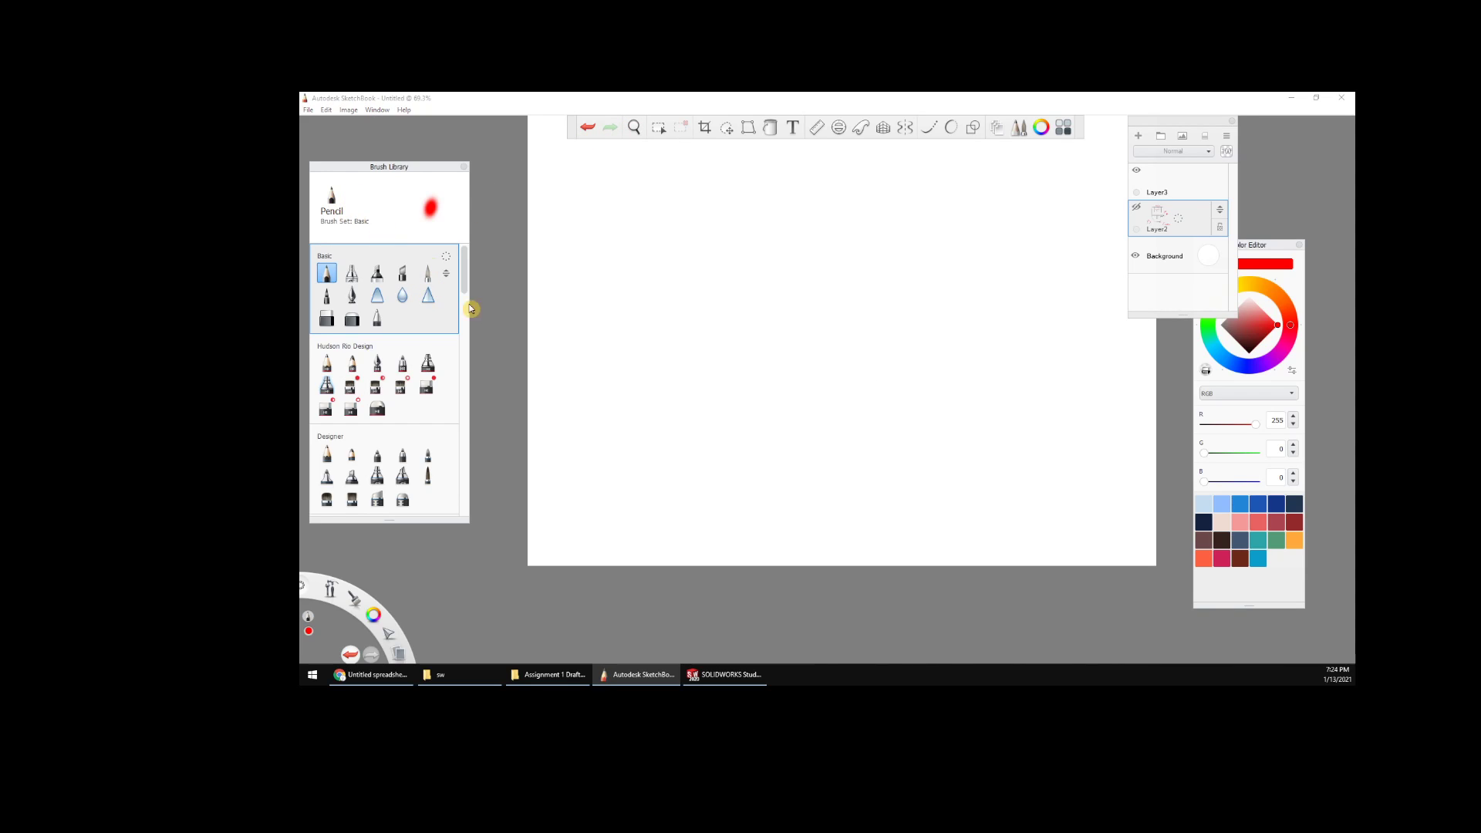
click(1173, 179)
- Test the basic Pencil with short red strokes on the new layer and undo the last stroke
drag(828, 332, 766, 347)
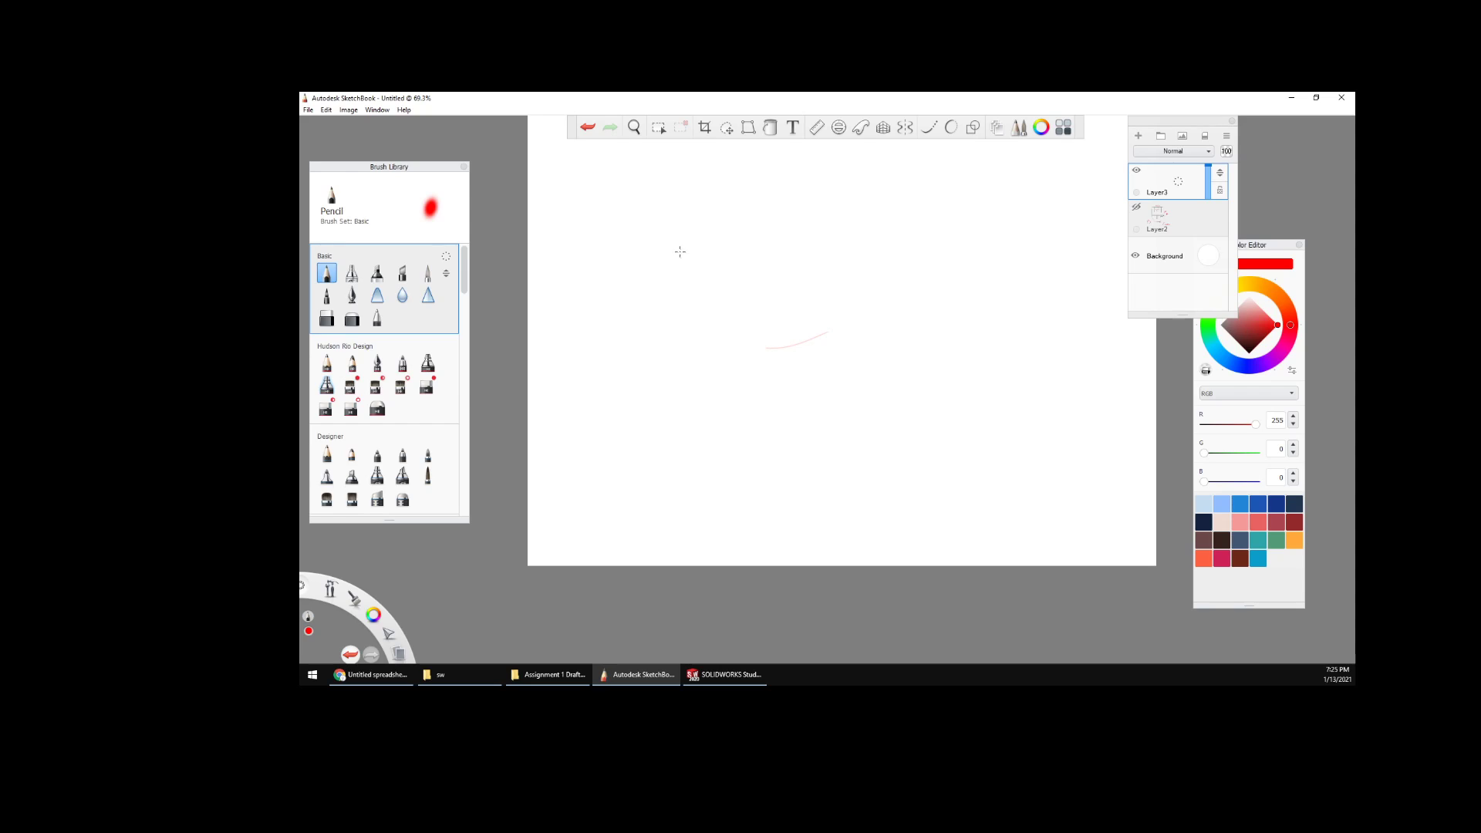
drag(688, 189, 675, 189)
key(ctrl+z)
- Draw straight vertical and horizontal red lines meeting at a lower-left corner with the Linework Pencil, and move the layer window off the canvas
click(330, 363)
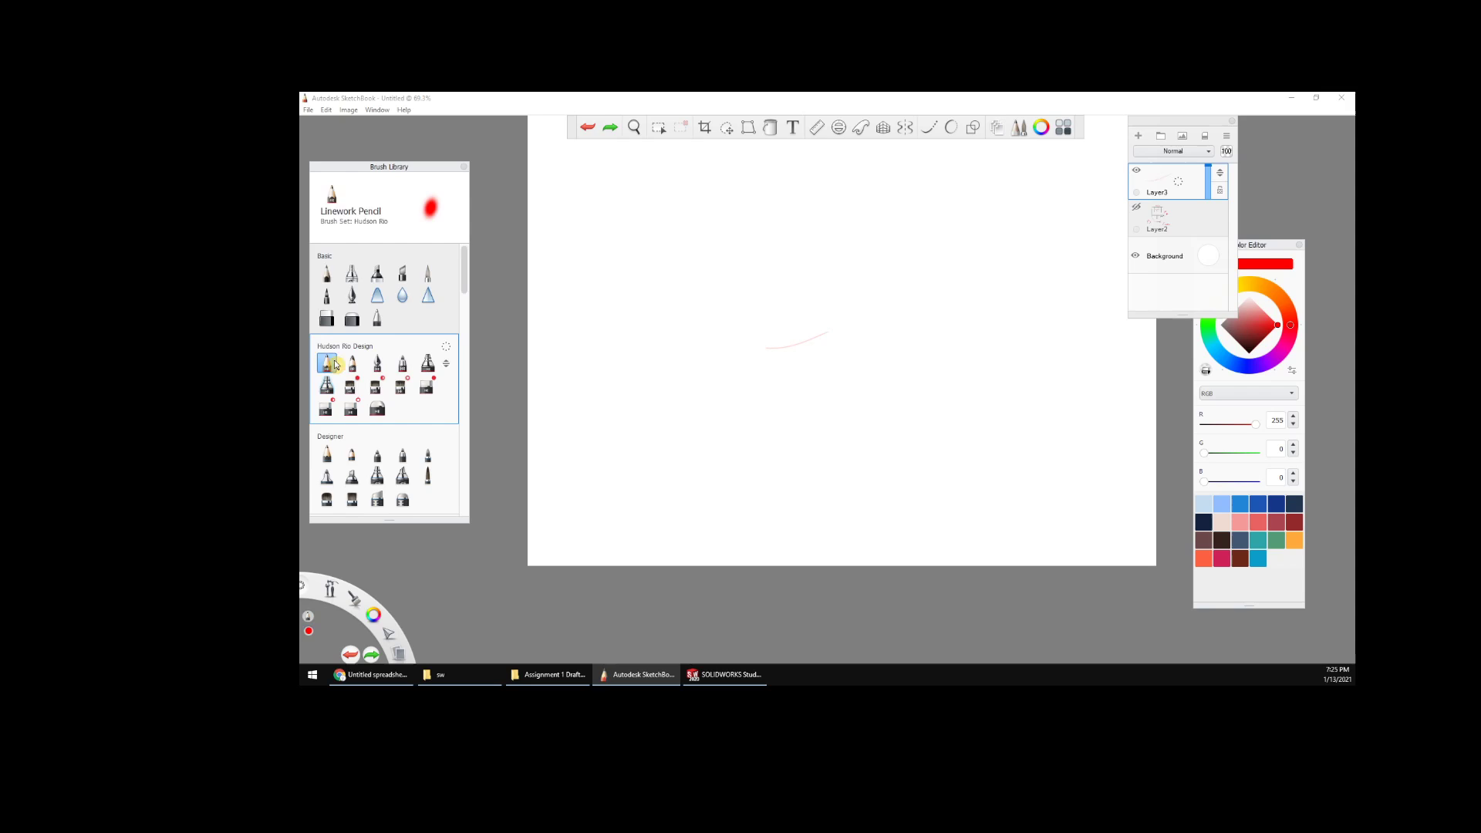
mouse_move(711, 183)
shift+mouse_down()
mouse_move(711, 460)
mouse_move(1141, 432)
mouse_move(1092, 420)
shift+mouse_up()
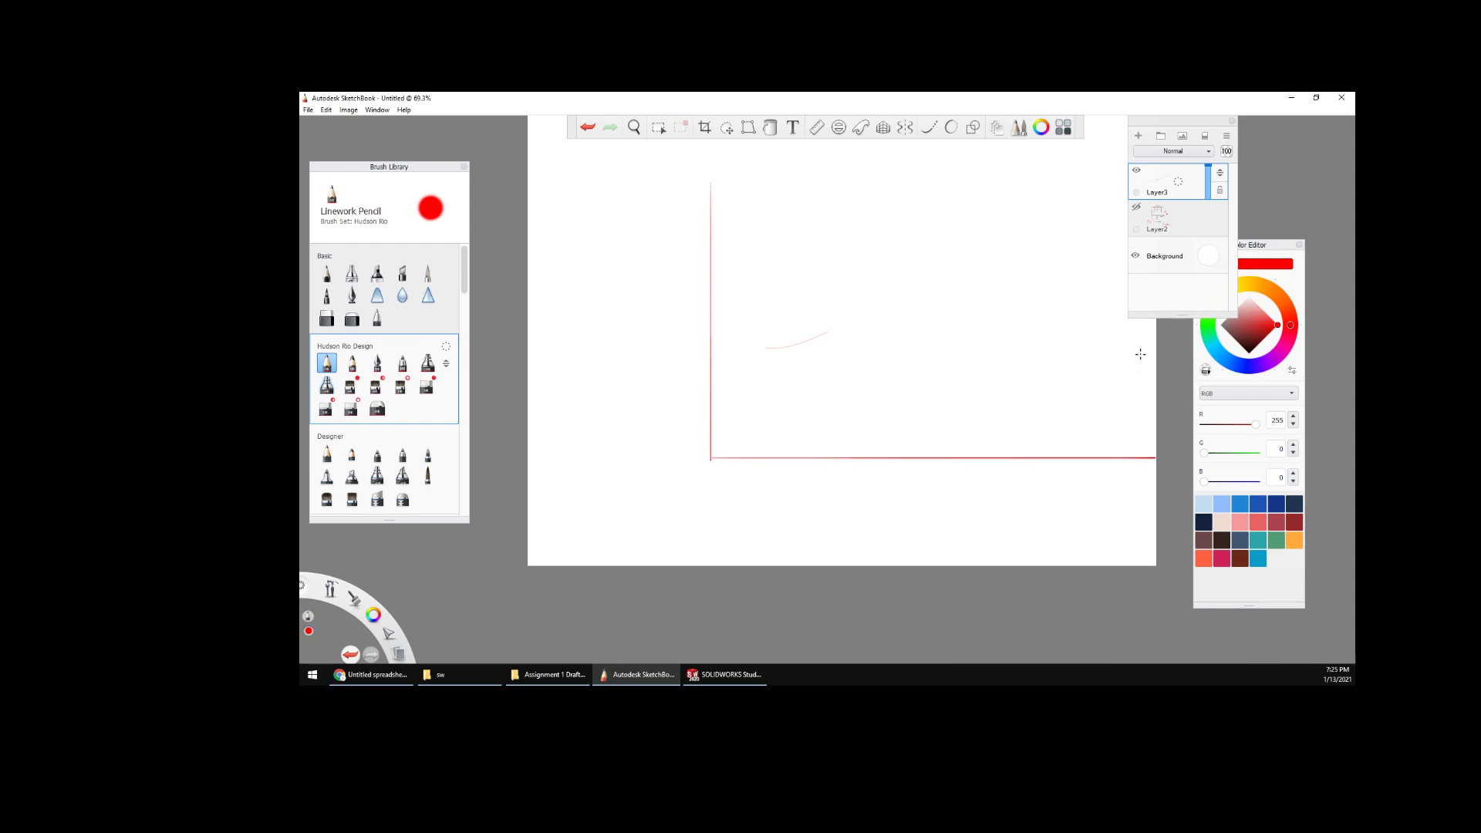
drag(1178, 120, 1295, 111)
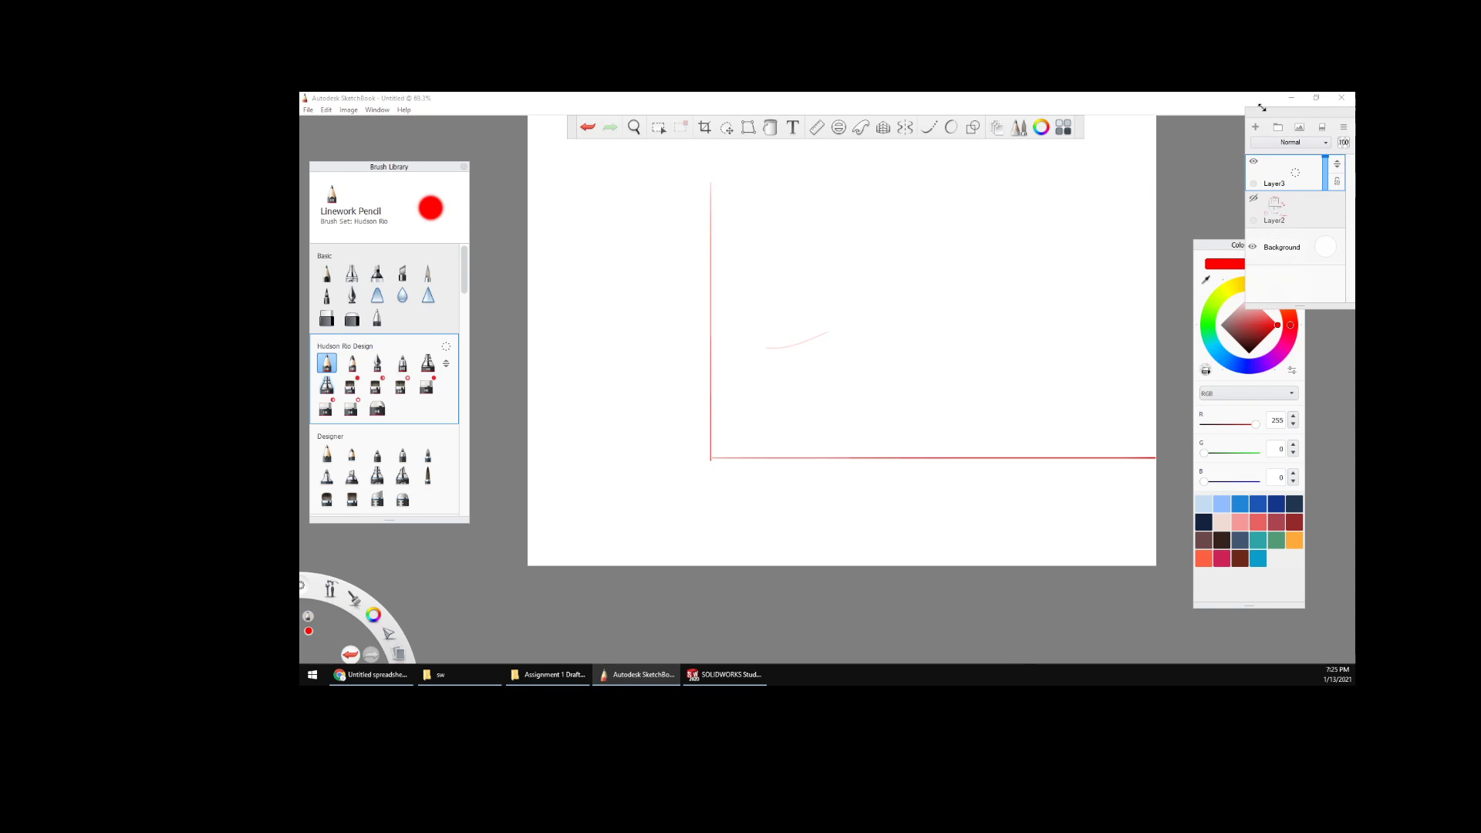
- Draw a diagonal red line along the Ruler from the lower-left corner to the upper right, and dismiss the Ruler
click(816, 127)
drag(764, 486, 727, 475)
drag(923, 324, 921, 318)
mouse_move(711, 458)
mouse_down()
mouse_move(946, 274)
mouse_move(1026, 186)
mouse_up()
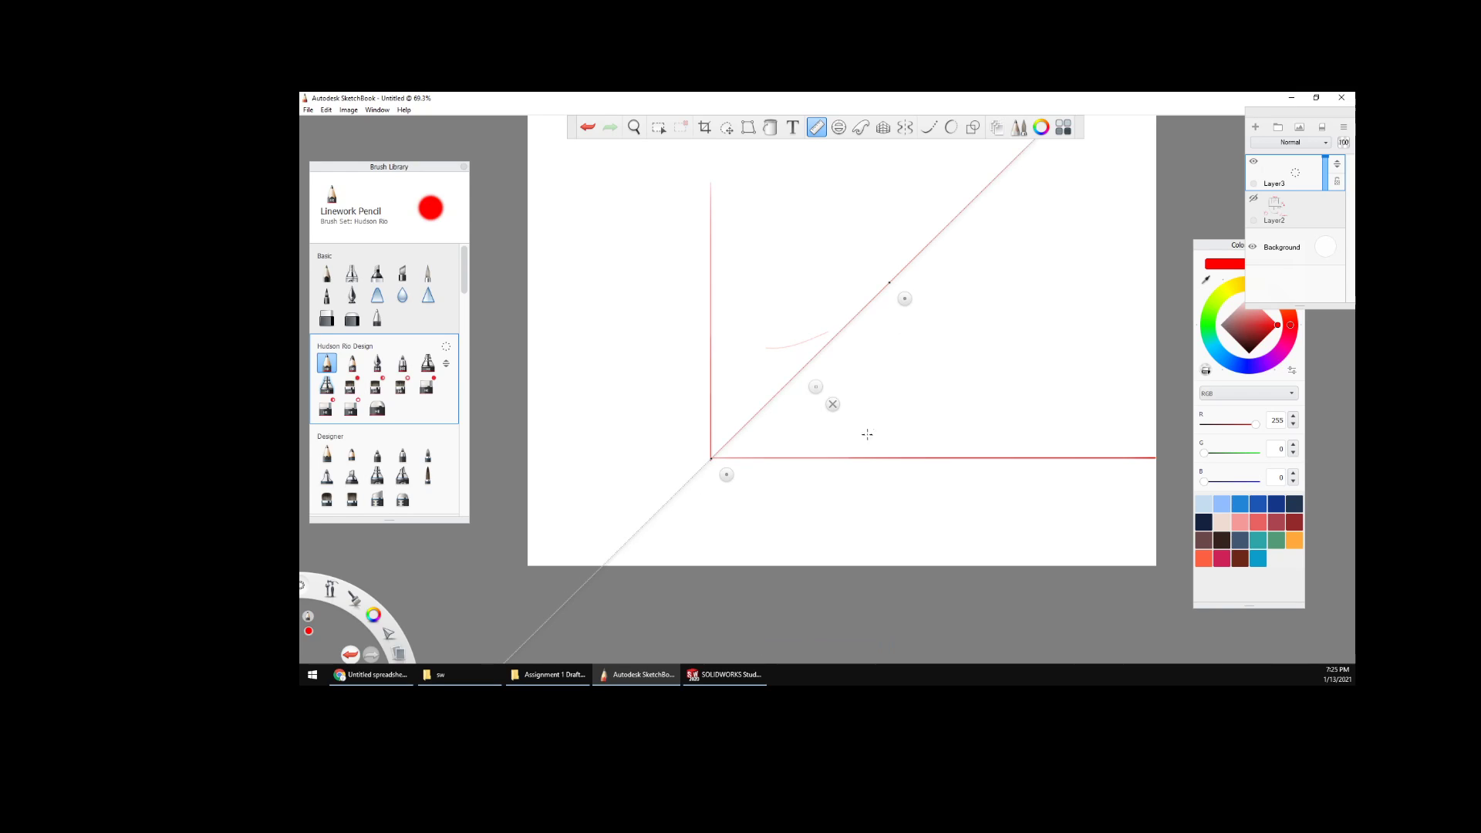
click(833, 404)
- Close the frame with straight right and top lines, and sketch a small freehand rectangle inside its upper-left corner
mouse_move(1038, 457)
shift+mouse_down()
mouse_move(1016, 202)
mouse_move(1037, 169)
mouse_move(895, 174)
mouse_move(698, 225)
shift+mouse_up()
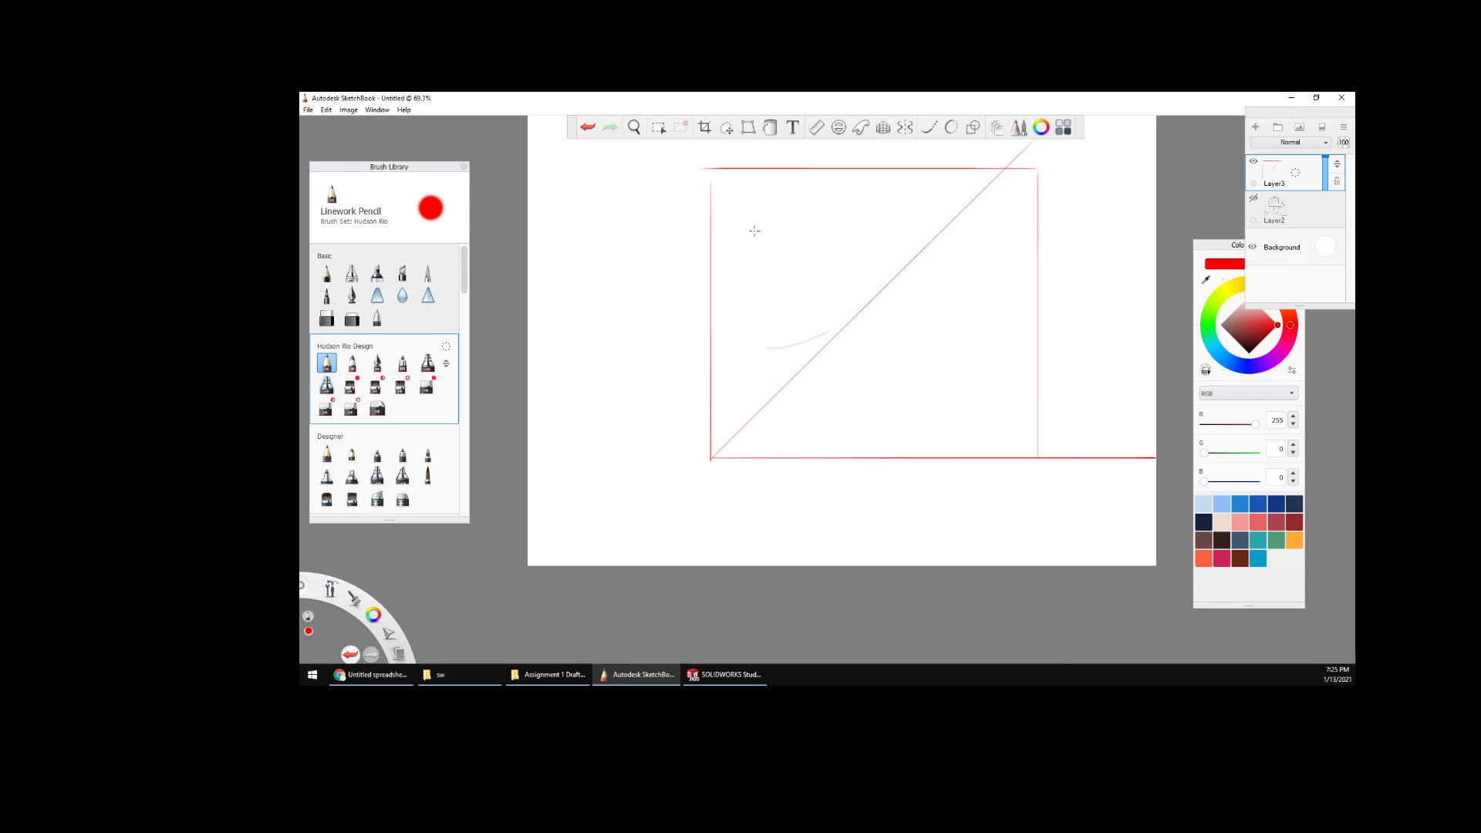
mouse_move(729, 192)
mouse_down()
mouse_move(724, 274)
mouse_move(859, 267)
mouse_up()
drag(866, 182, 869, 270)
drag(727, 191, 853, 184)
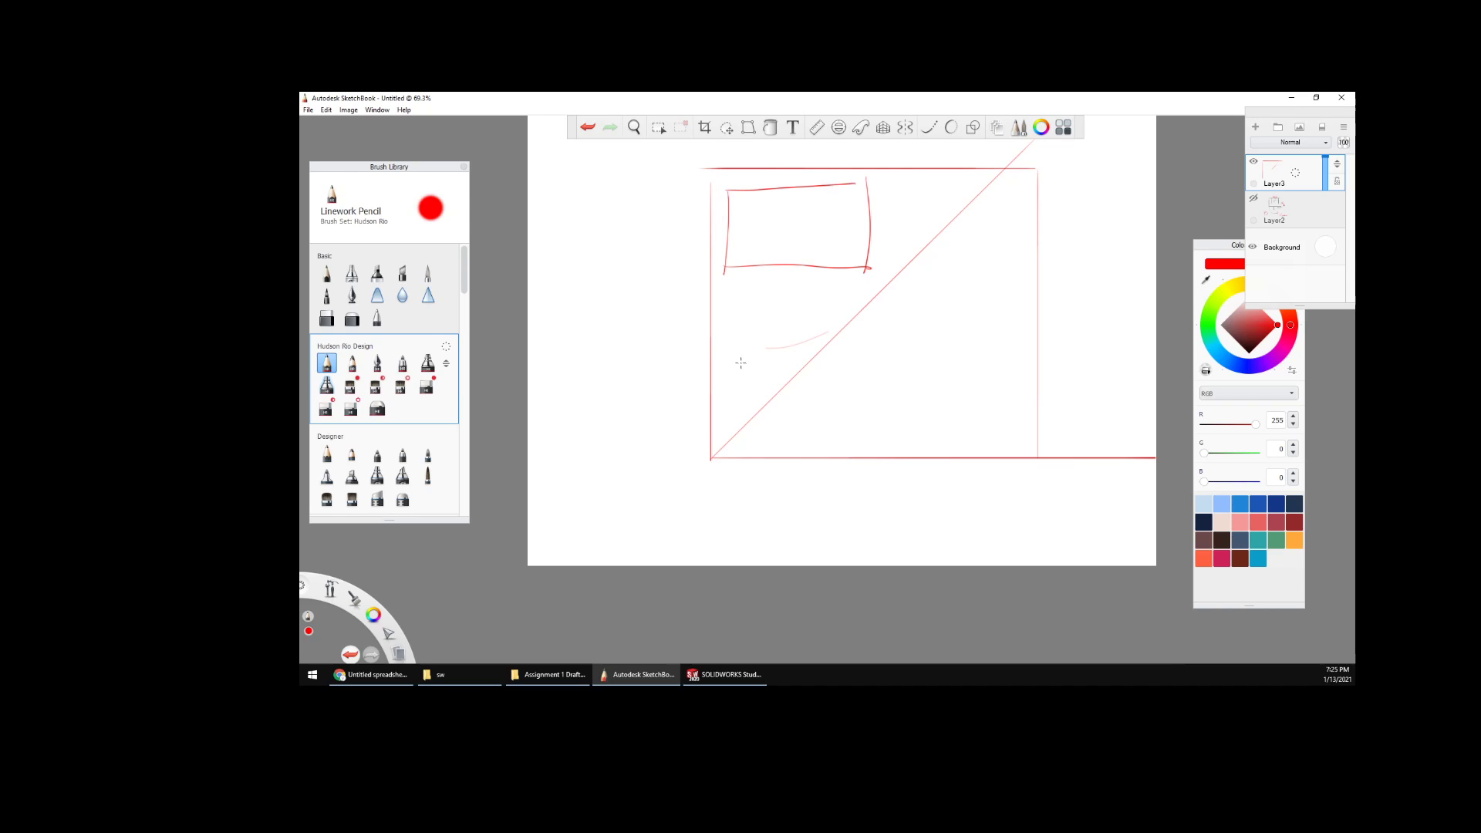
- Sketch two freehand rectangles on the frame's baseline, one below the upper rectangle and one near the right edge
mouse_move(737, 341)
mouse_down()
mouse_move(735, 463)
mouse_move(860, 335)
mouse_move(862, 456)
mouse_up()
mouse_move(933, 341)
mouse_down()
mouse_move(944, 456)
mouse_move(1035, 454)
mouse_up()
drag(1019, 306, 1025, 461)
drag(931, 336, 1017, 335)
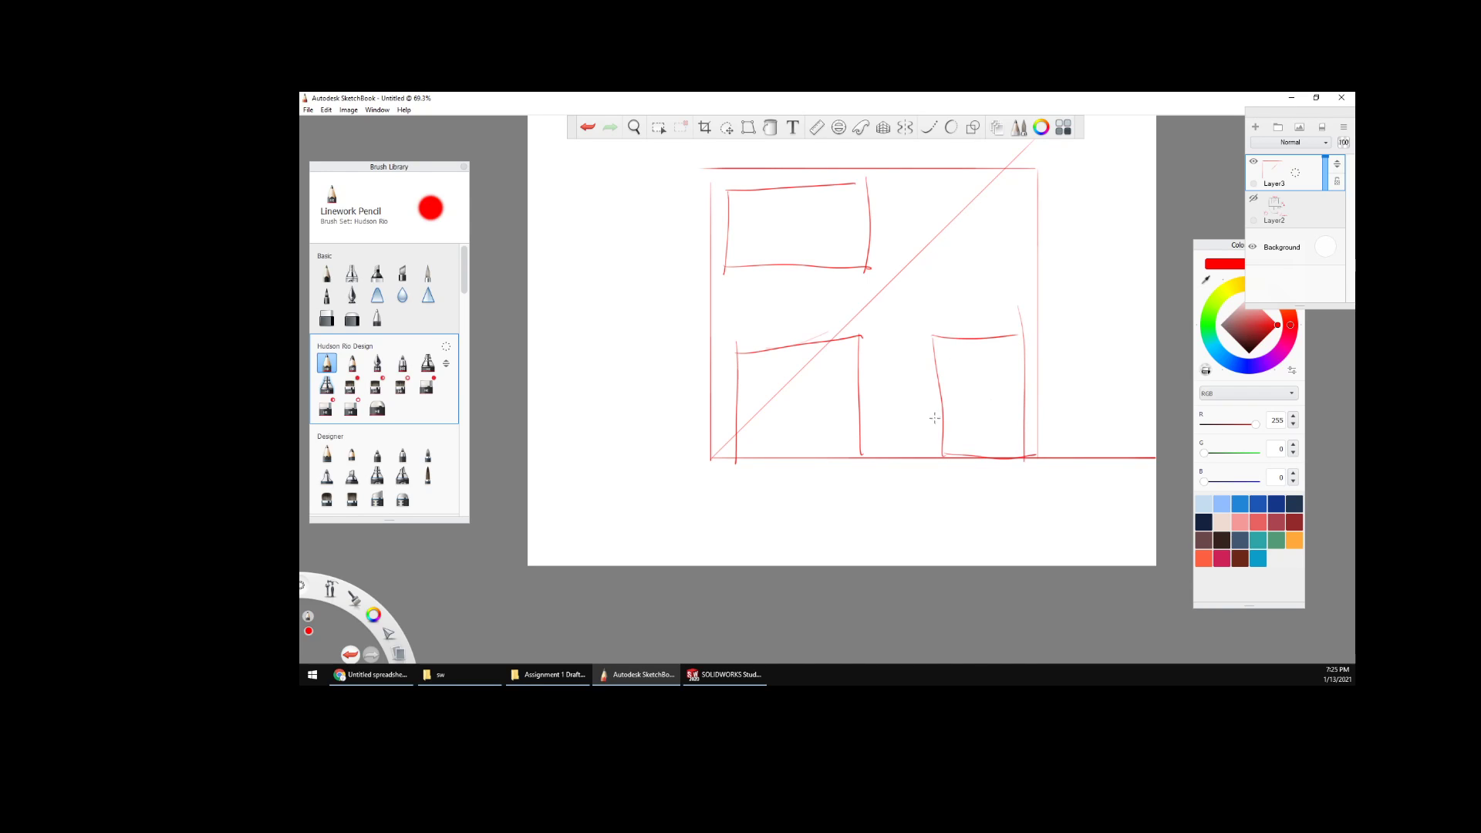
- Draw straight projection lines from the upper rectangle to the side-view rectangle, and straighten the lower-left rectangle's top and right edges
shift+drag(870, 267, 948, 280)
shift+drag(933, 267, 932, 337)
mouse_move(716, 349)
shift+mouse_down()
mouse_move(861, 350)
mouse_move(860, 459)
shift+mouse_up()
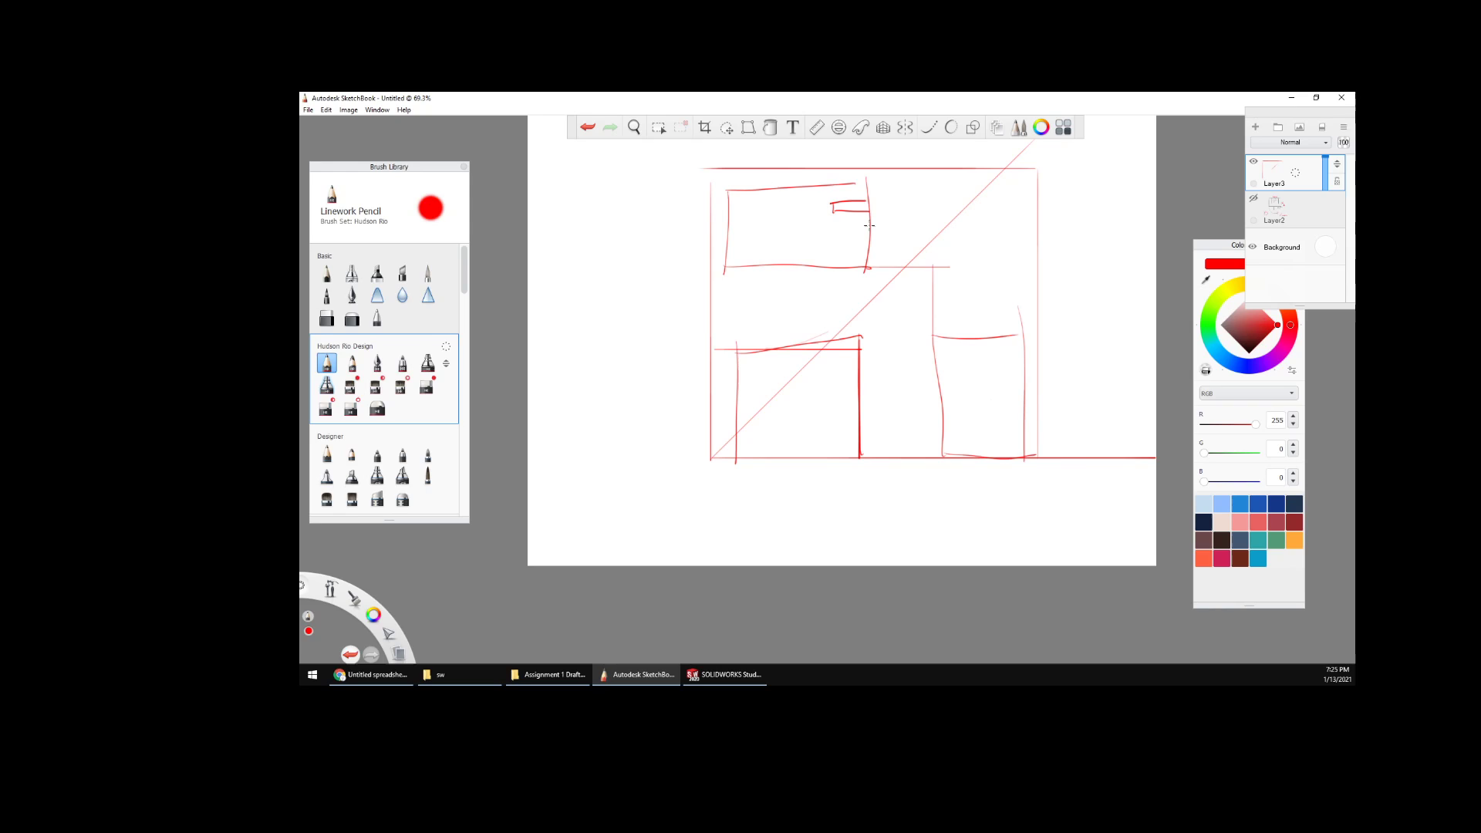
- Add slots to the upper rectangle's right edge and project one slot's edges across the diagonal down into the side-view rectangle
drag(869, 226, 834, 226)
shift+drag(866, 201, 986, 201)
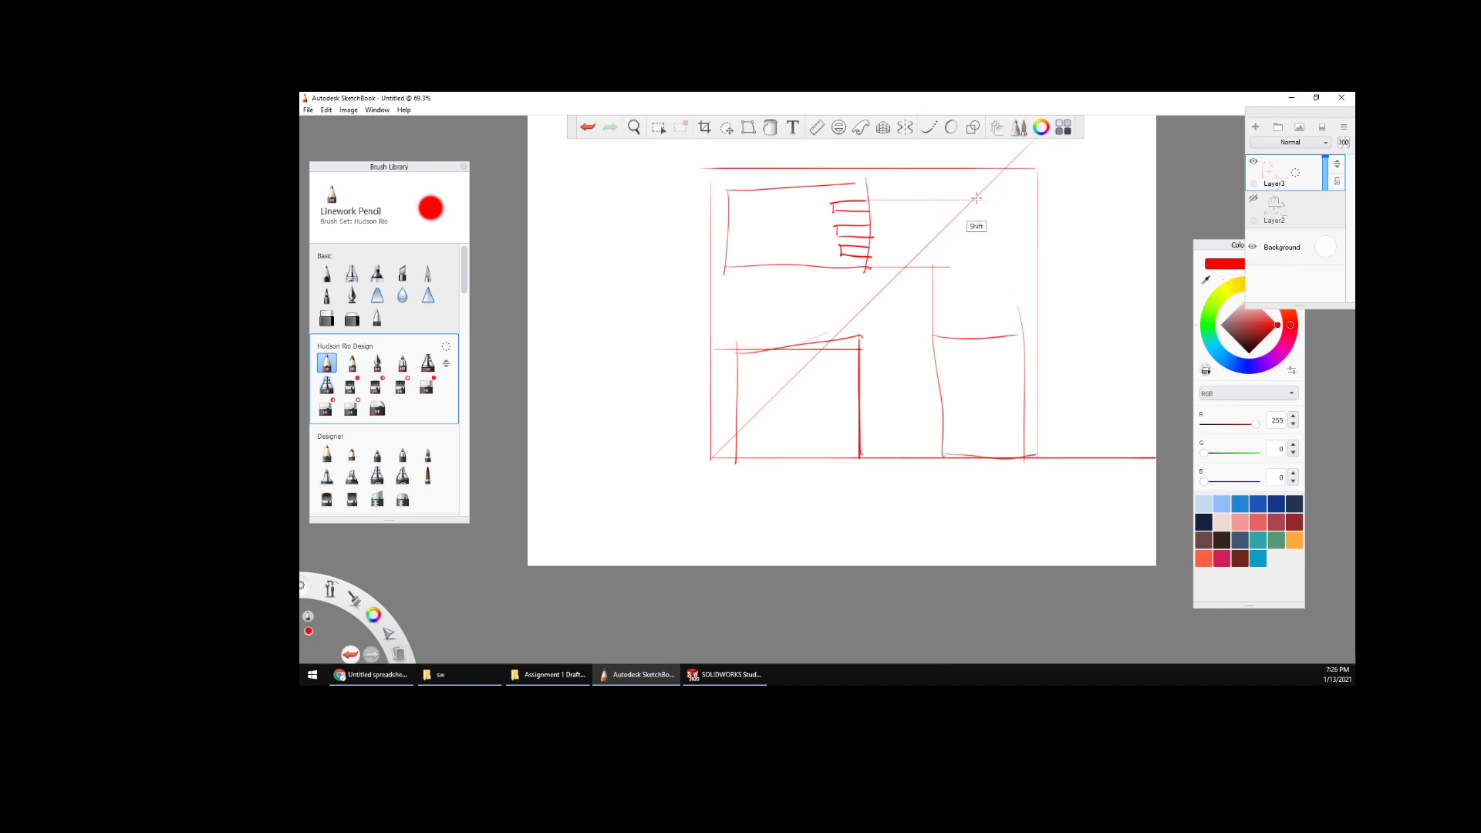
shift+drag(978, 201, 978, 461)
mouse_move(866, 208)
shift+mouse_down()
mouse_move(968, 209)
mouse_move(967, 456)
shift+mouse_up()
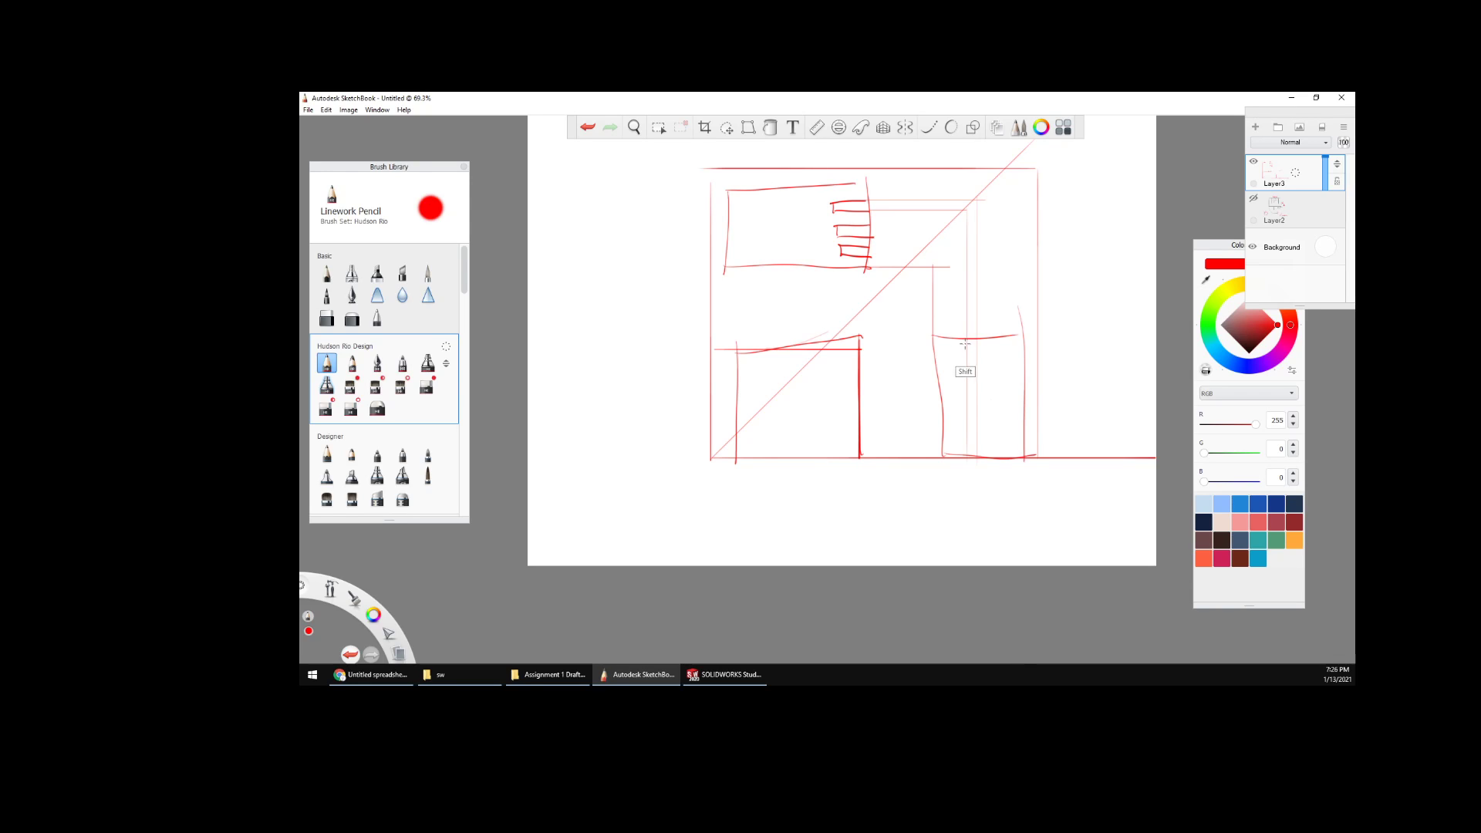
shift+drag(967, 338, 968, 452)
shift+drag(977, 337, 977, 452)
- Sketch a freehand pictorial box in the frame's empty upper-right area
mouse_move(949, 209)
mouse_down()
mouse_move(1014, 233)
mouse_move(1098, 195)
mouse_up()
drag(949, 207, 1049, 180)
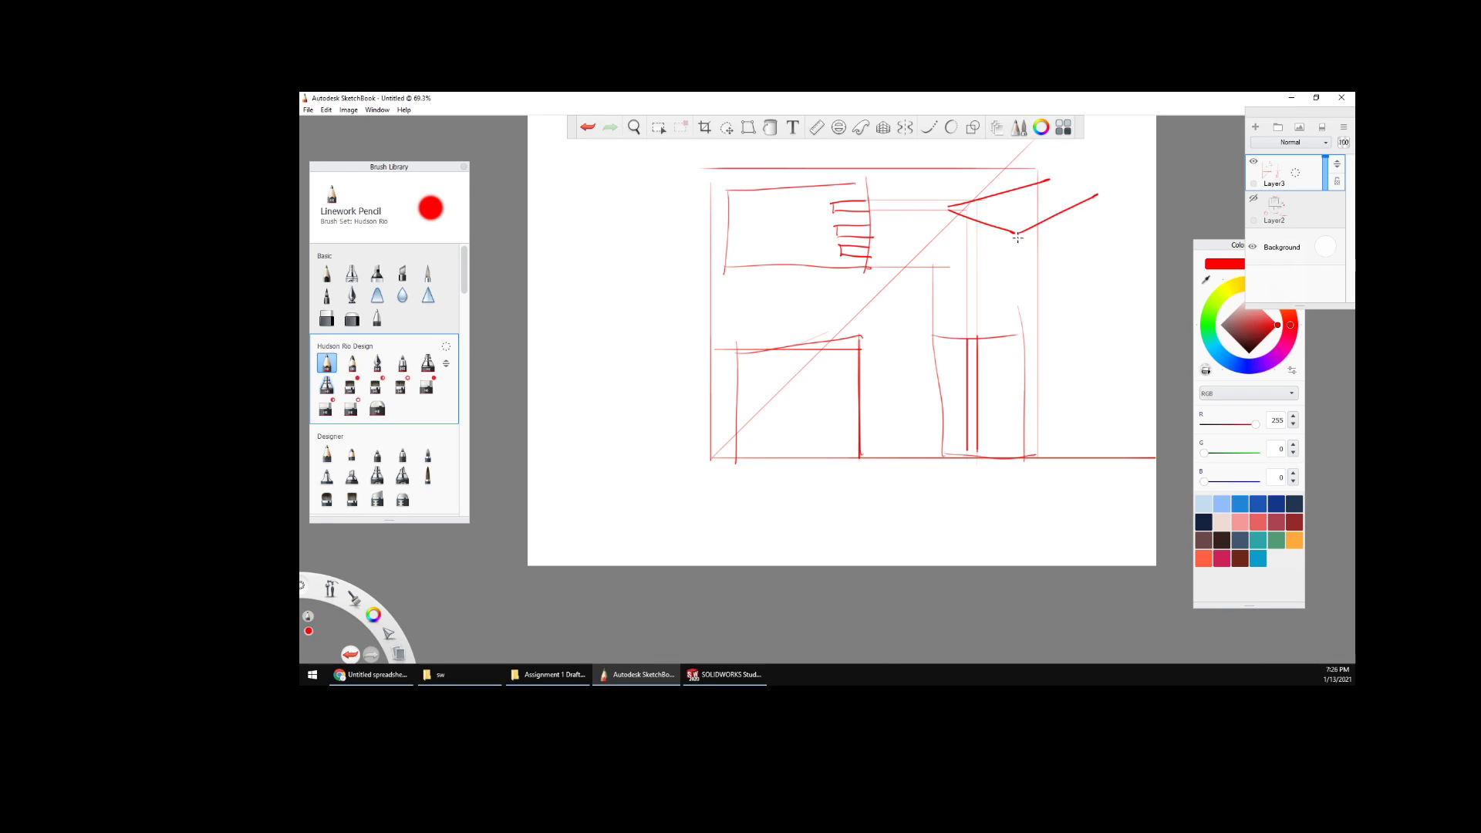
mouse_move(1018, 234)
mouse_down()
mouse_move(1018, 282)
mouse_move(1106, 236)
mouse_up()
mouse_move(952, 210)
mouse_down()
mouse_move(949, 252)
mouse_move(1011, 285)
mouse_up()
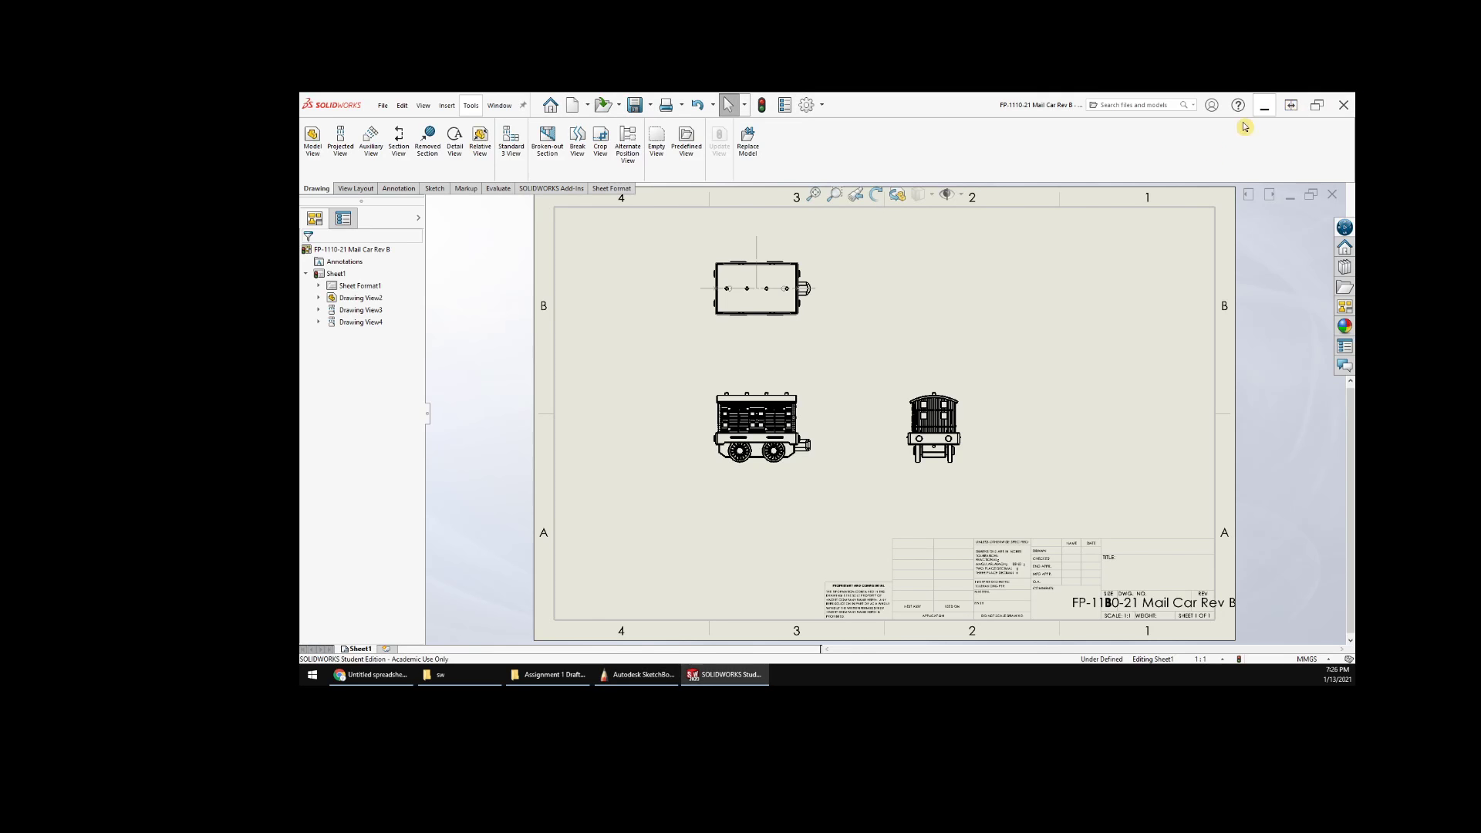
- Switch to SOLIDWORKS and open the drawing's sheet format for editing
click(1291, 98)
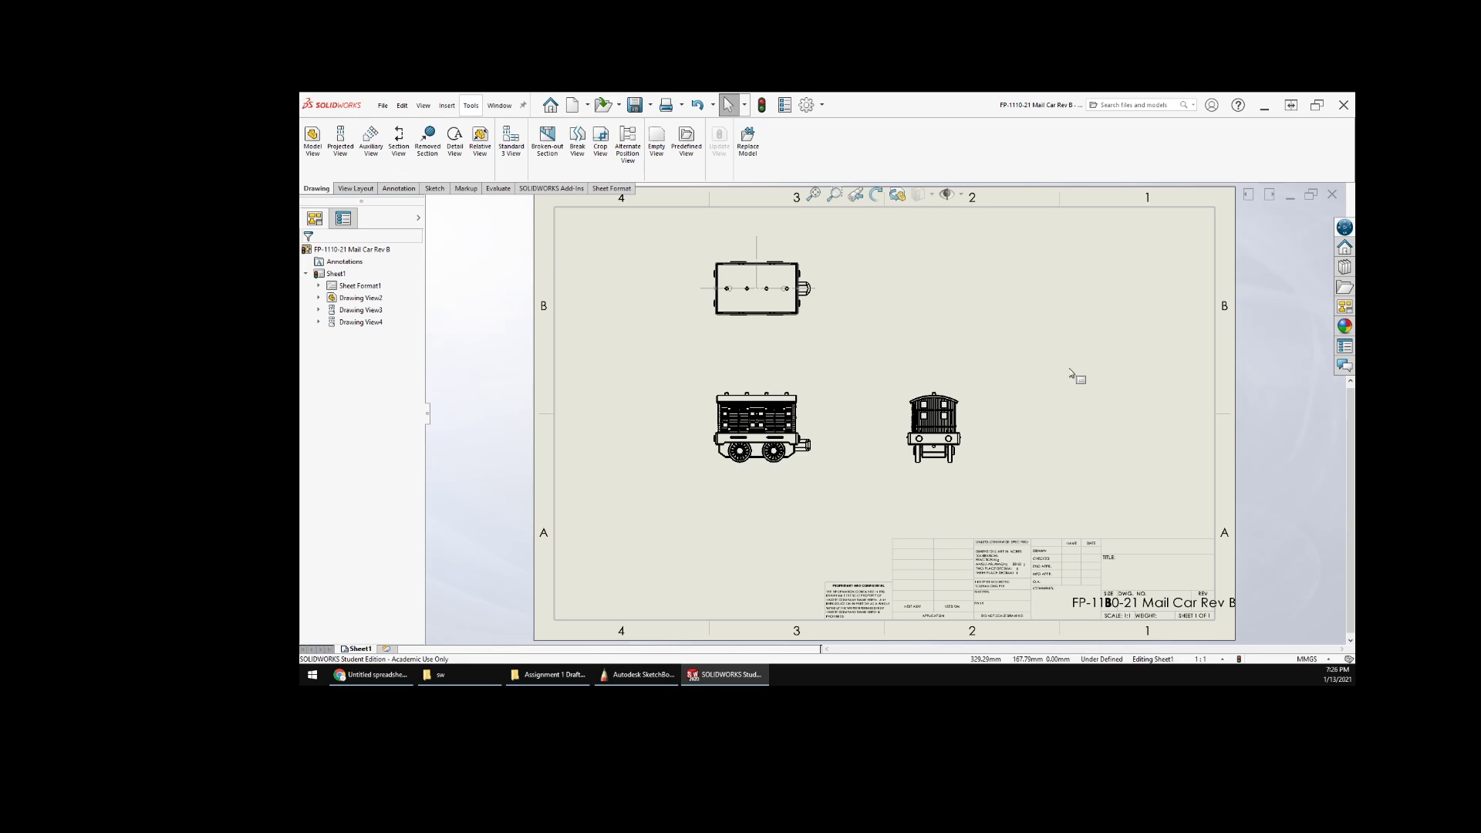
scroll(1133, 583, down, 2)
scroll(1133, 583, down, 1)
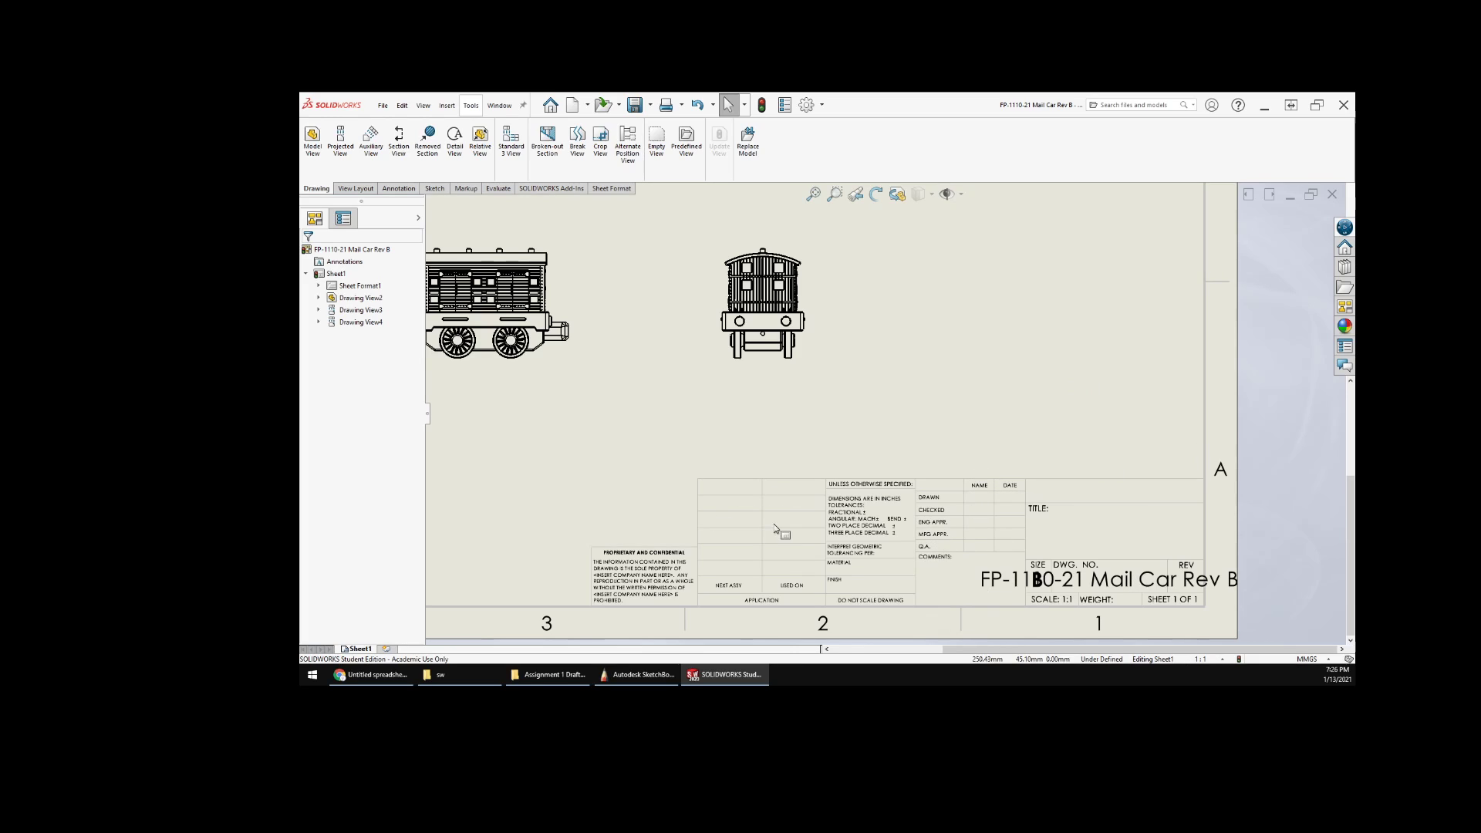
click(794, 534)
double_click(373, 286)
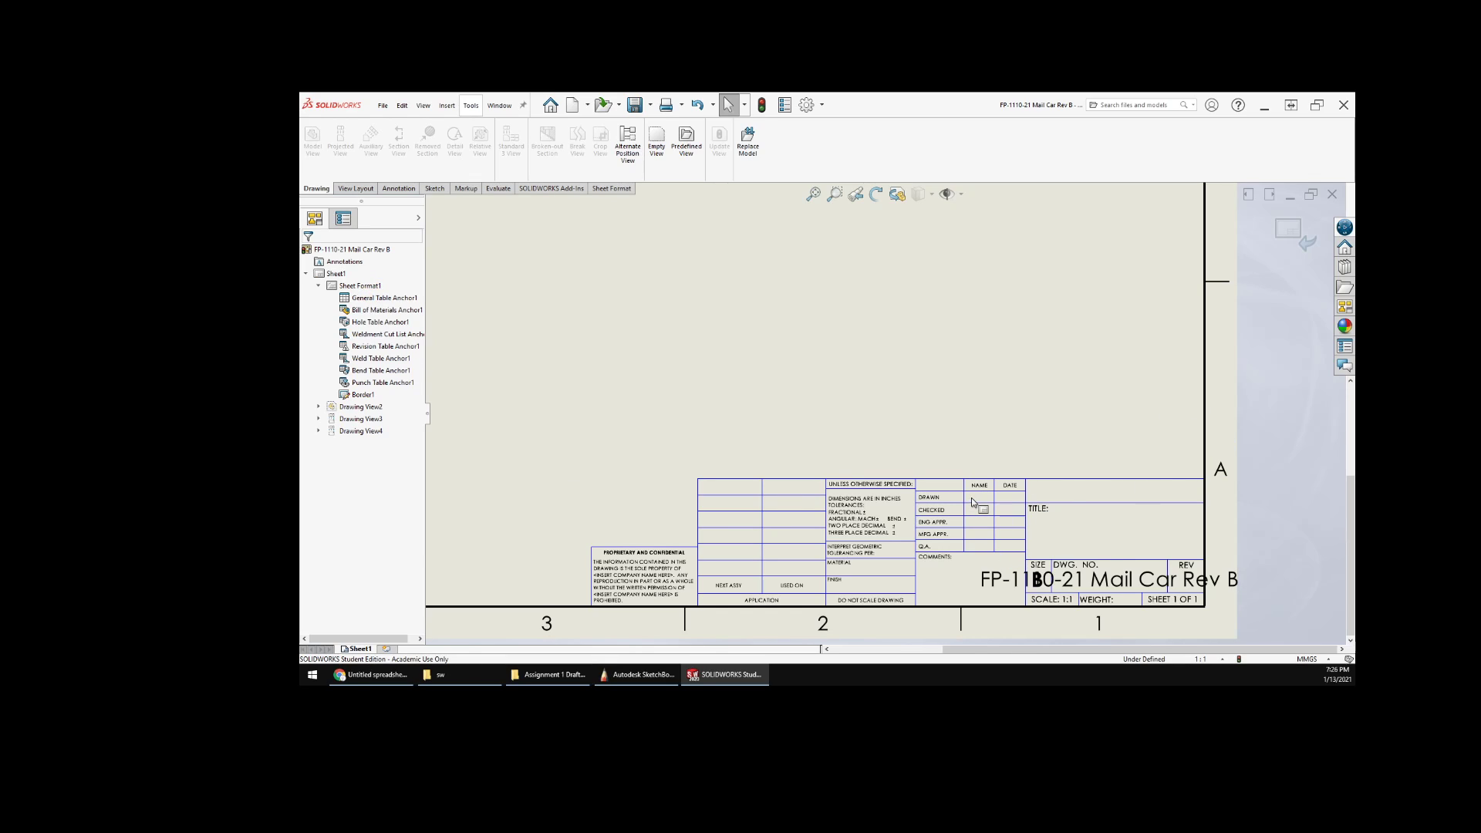
- Set the font size of the drawing number note in the title block to 9
scroll(966, 490, down, 2)
scroll(964, 486, up, 8)
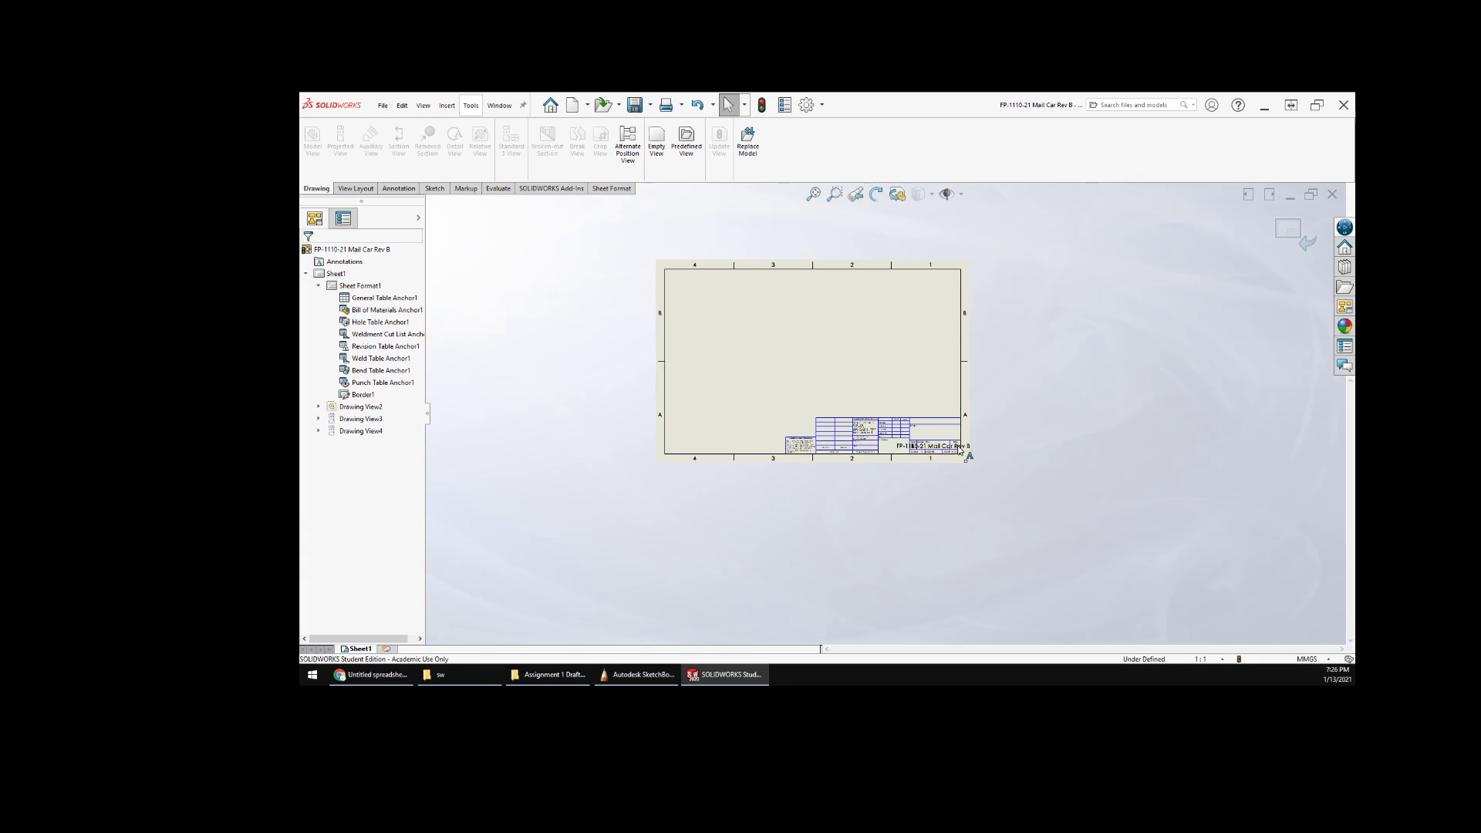
scroll(953, 455, down, 7)
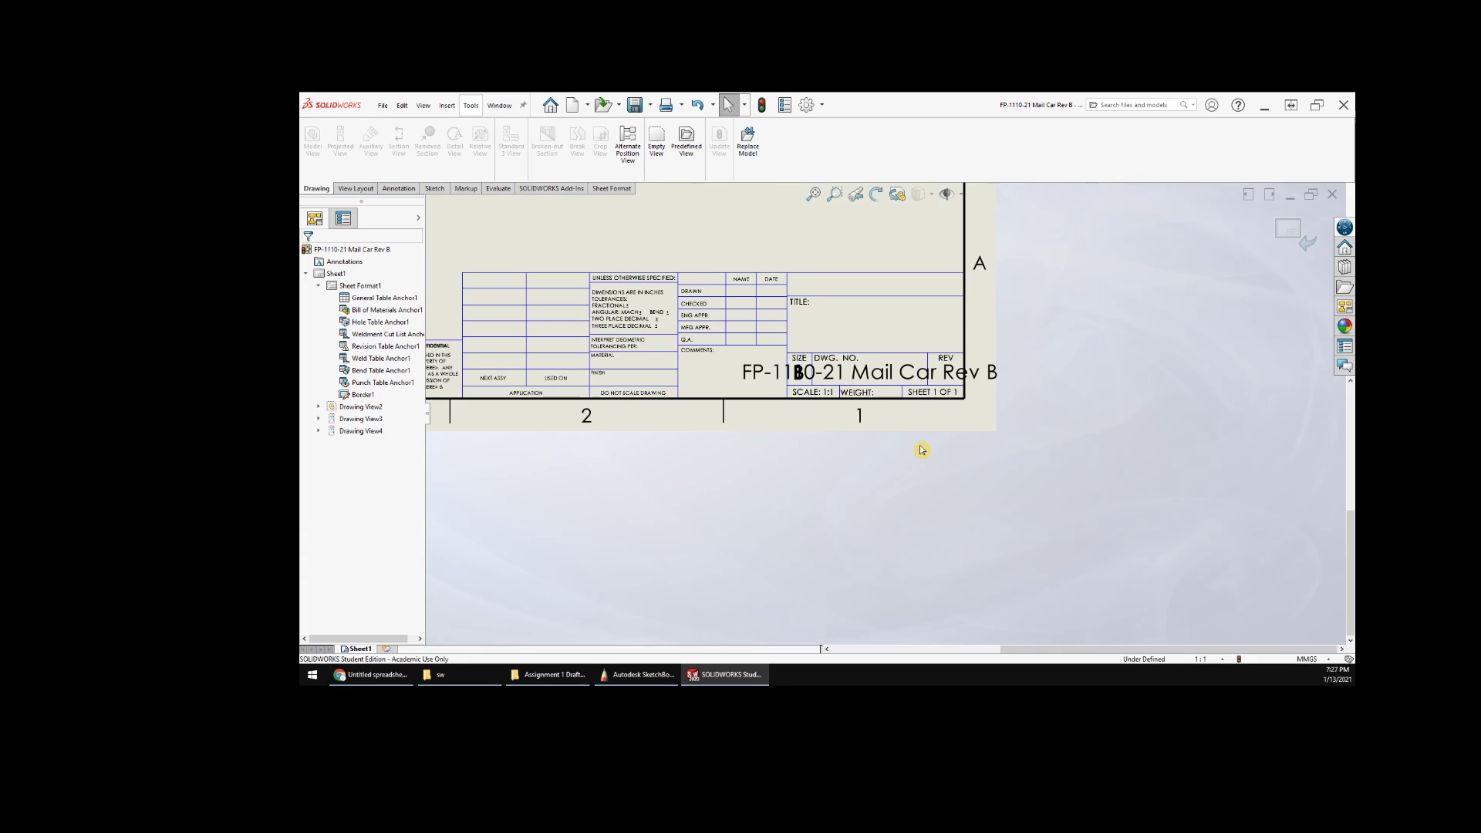
middle_drag(922, 451, 1121, 546)
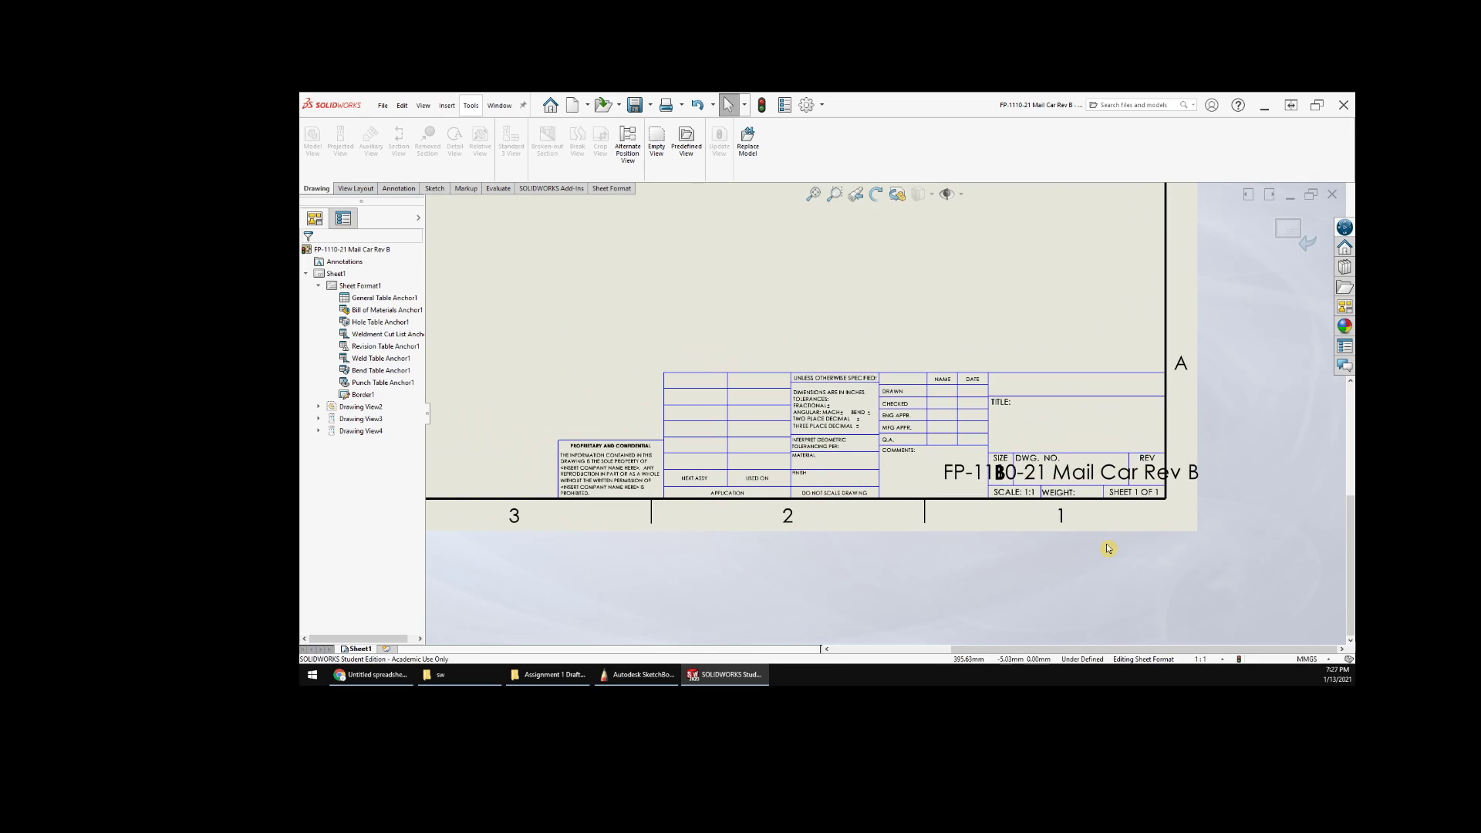
double_click(1088, 476)
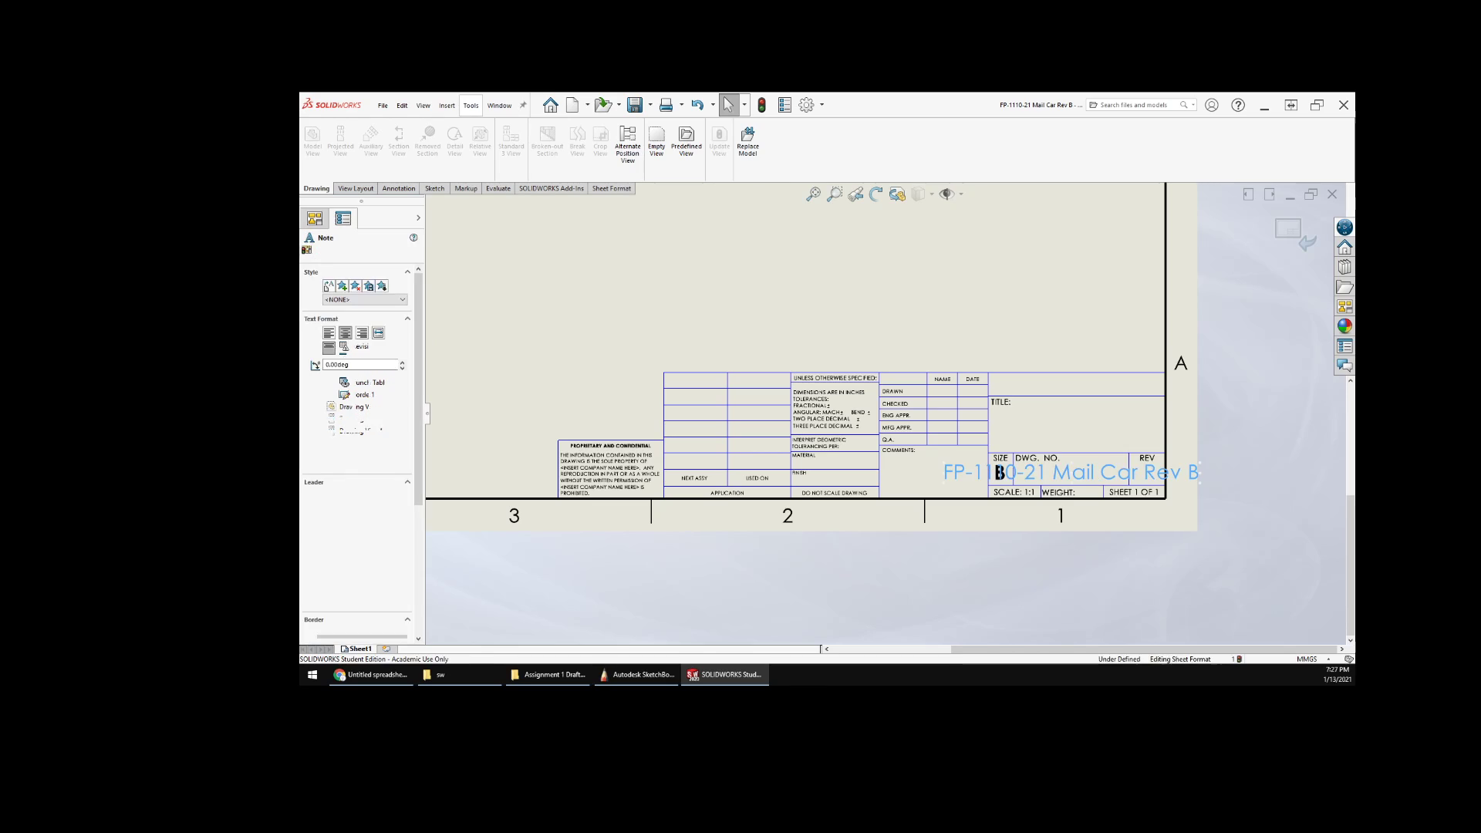
drag(1093, 423, 1027, 312)
click(1014, 335)
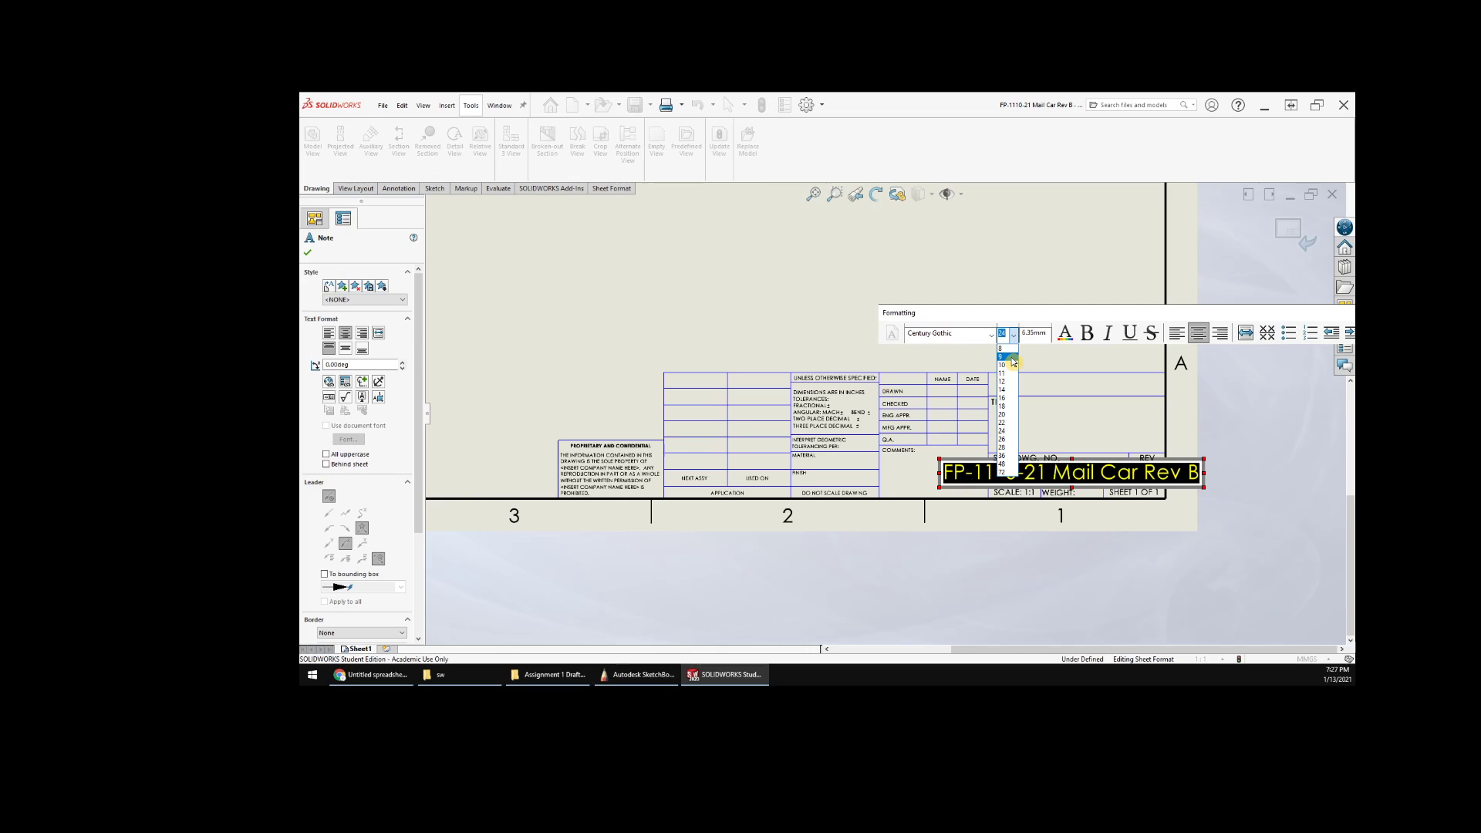
click(1006, 356)
click(1239, 463)
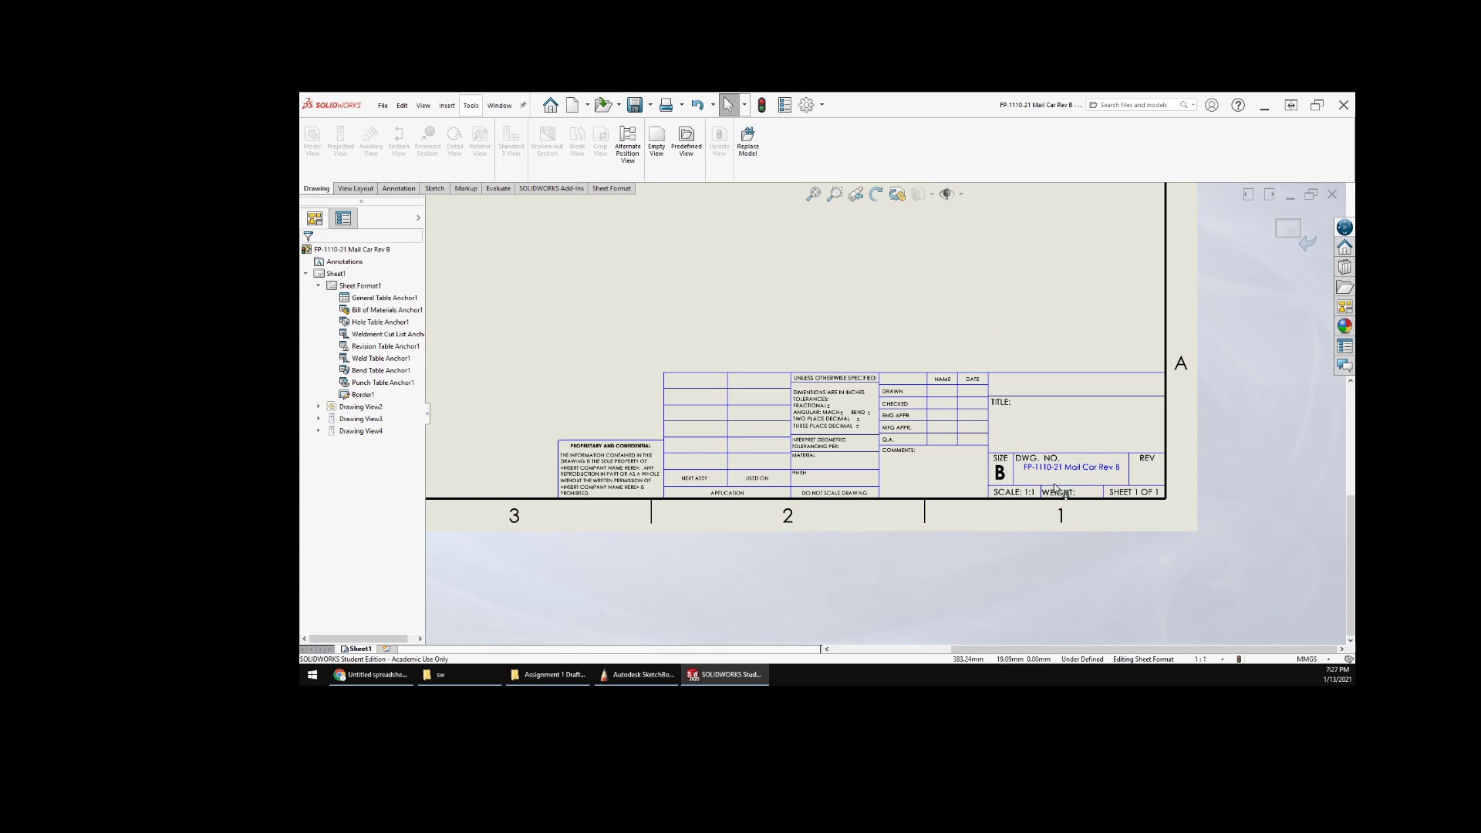
- Move the drawing number note slightly lower within its DWG. NO. cell and deselect it
click(1054, 467)
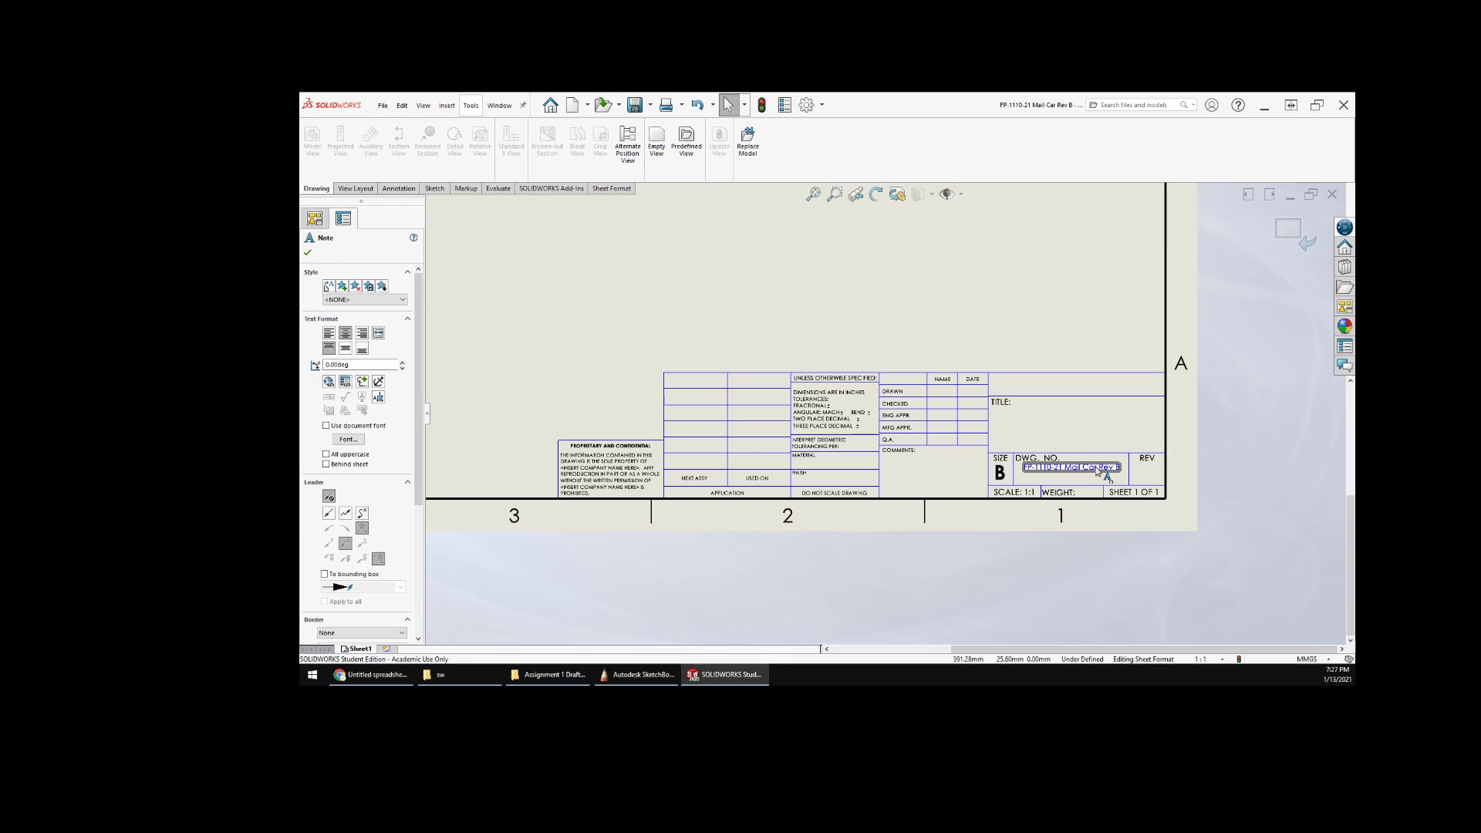
drag(1098, 468, 1098, 473)
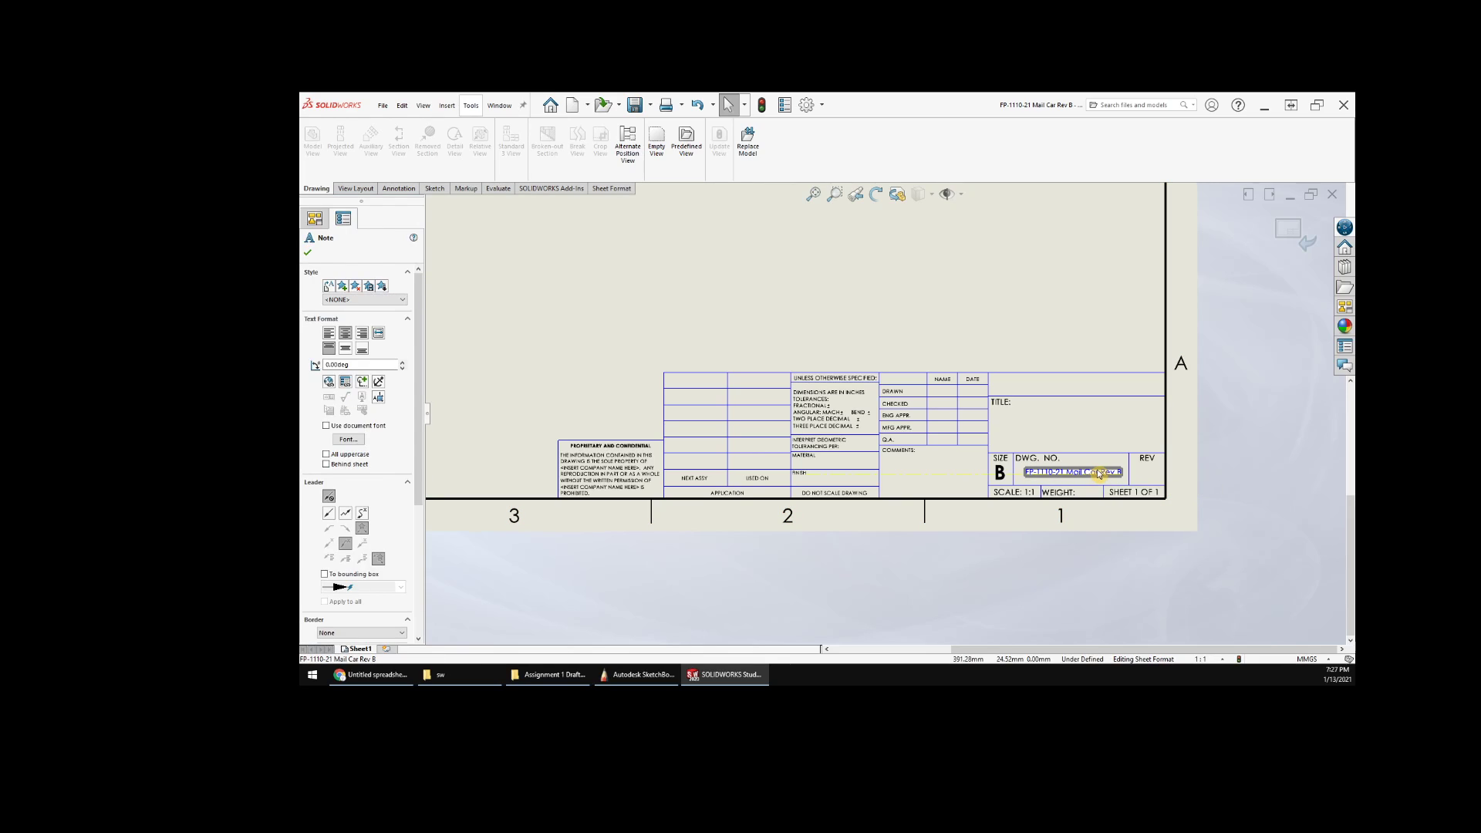
click(1232, 442)
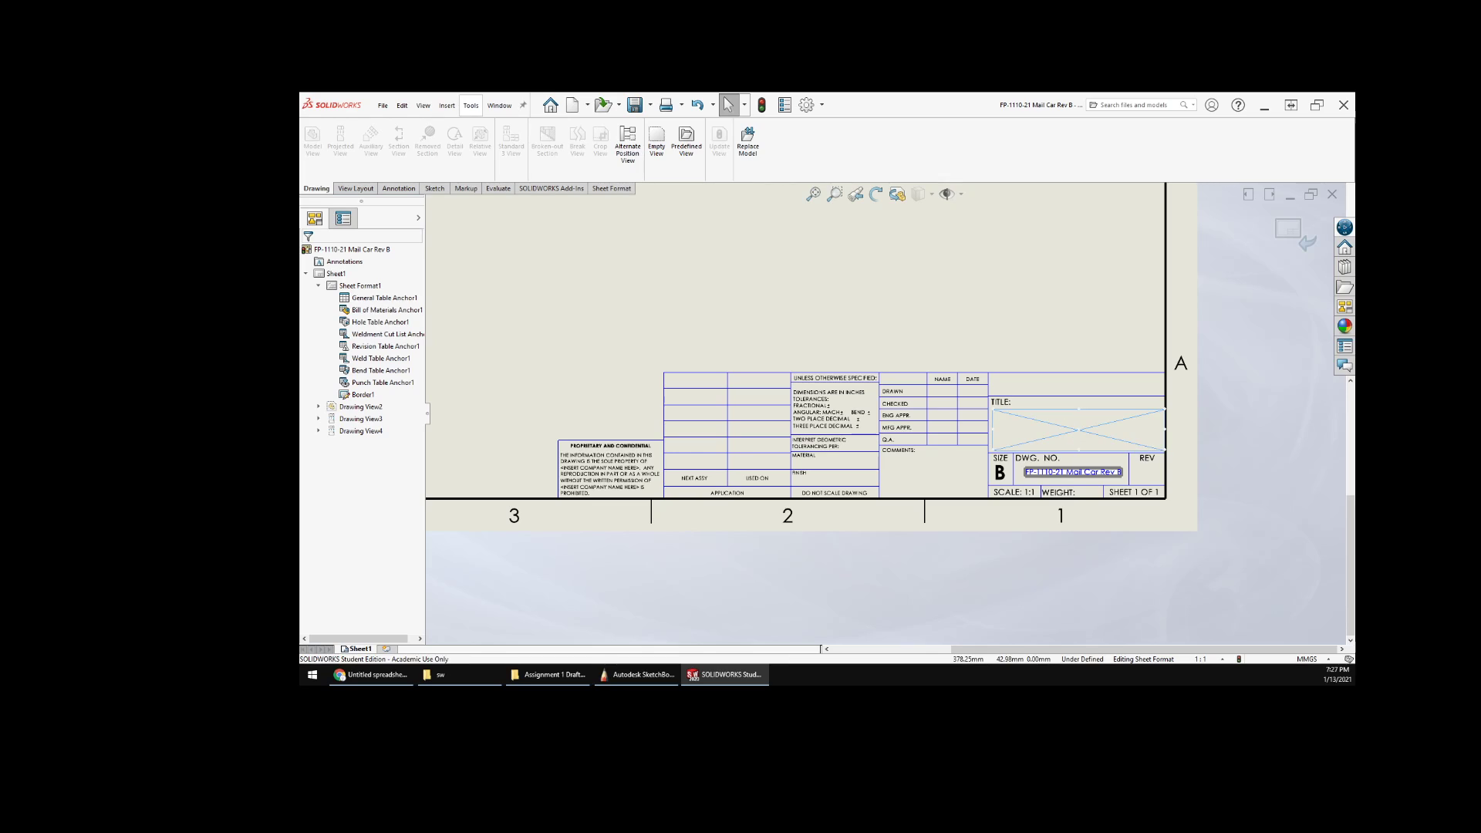
click(1077, 440)
click(919, 480)
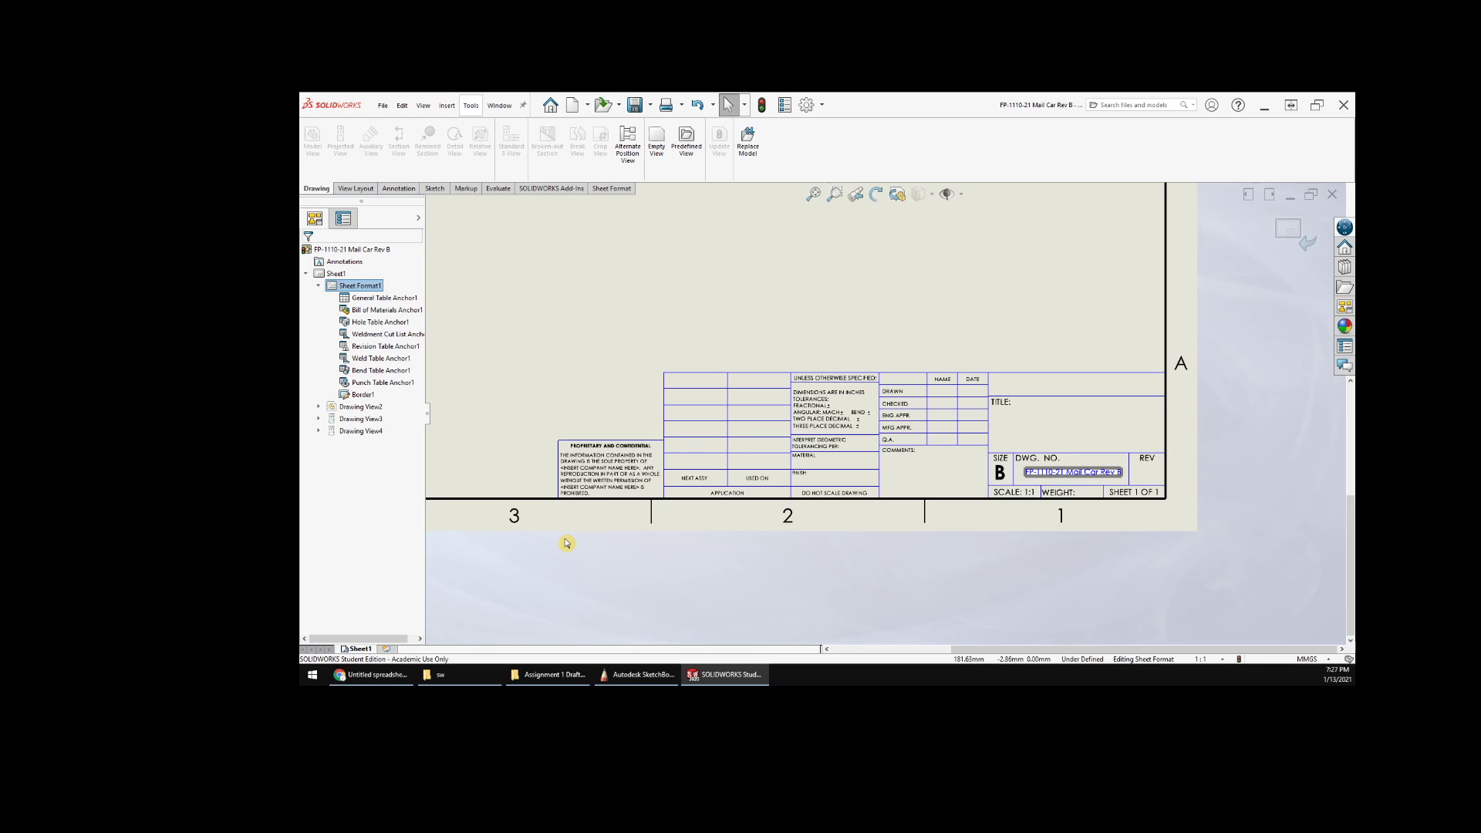
- Switch to SketchBook and draw a wide title block rectangle with straight lines below the sketched views
click(647, 675)
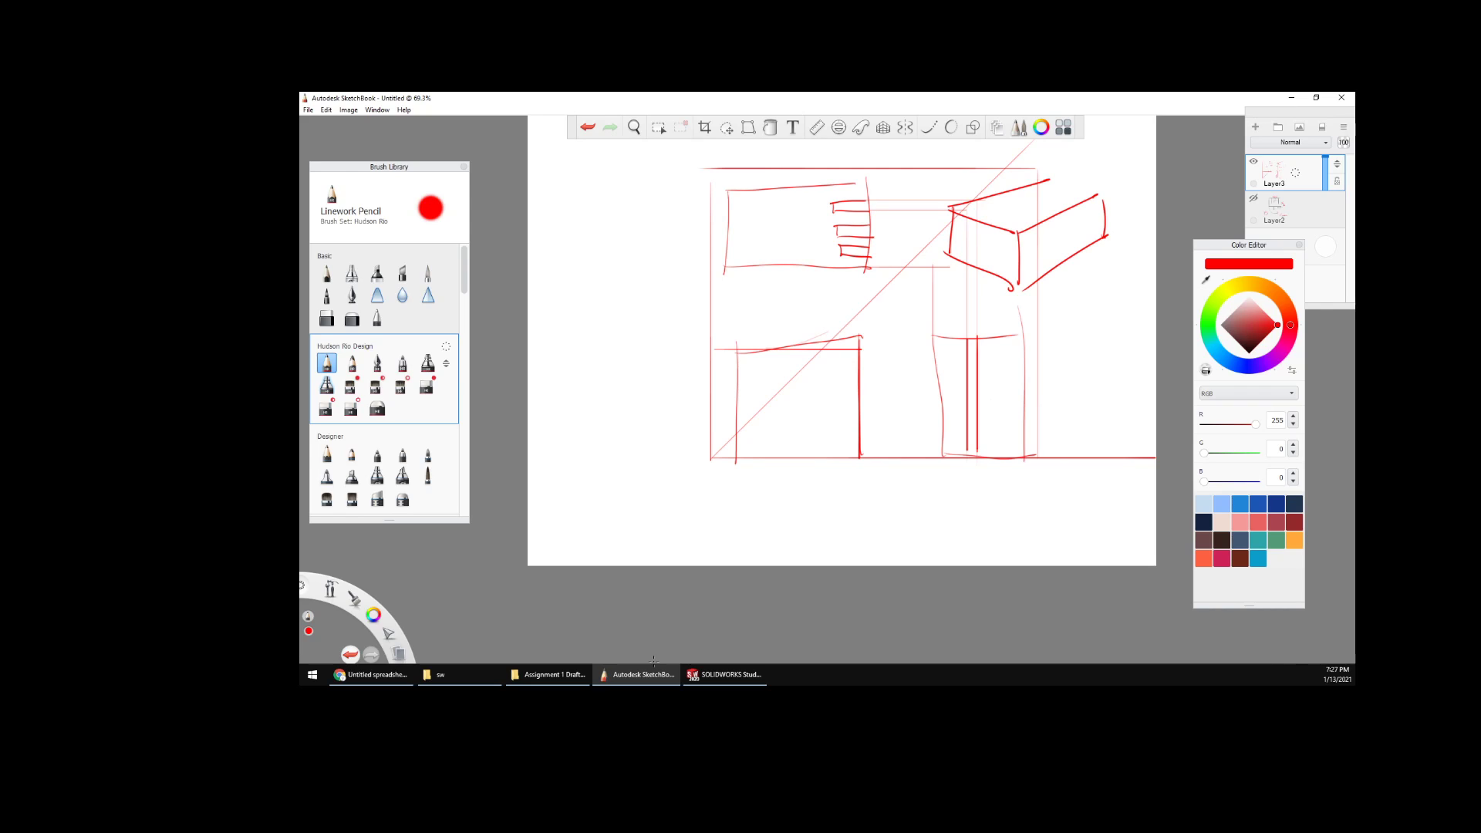
key(space)
drag(851, 483, 859, 275)
key(shift)
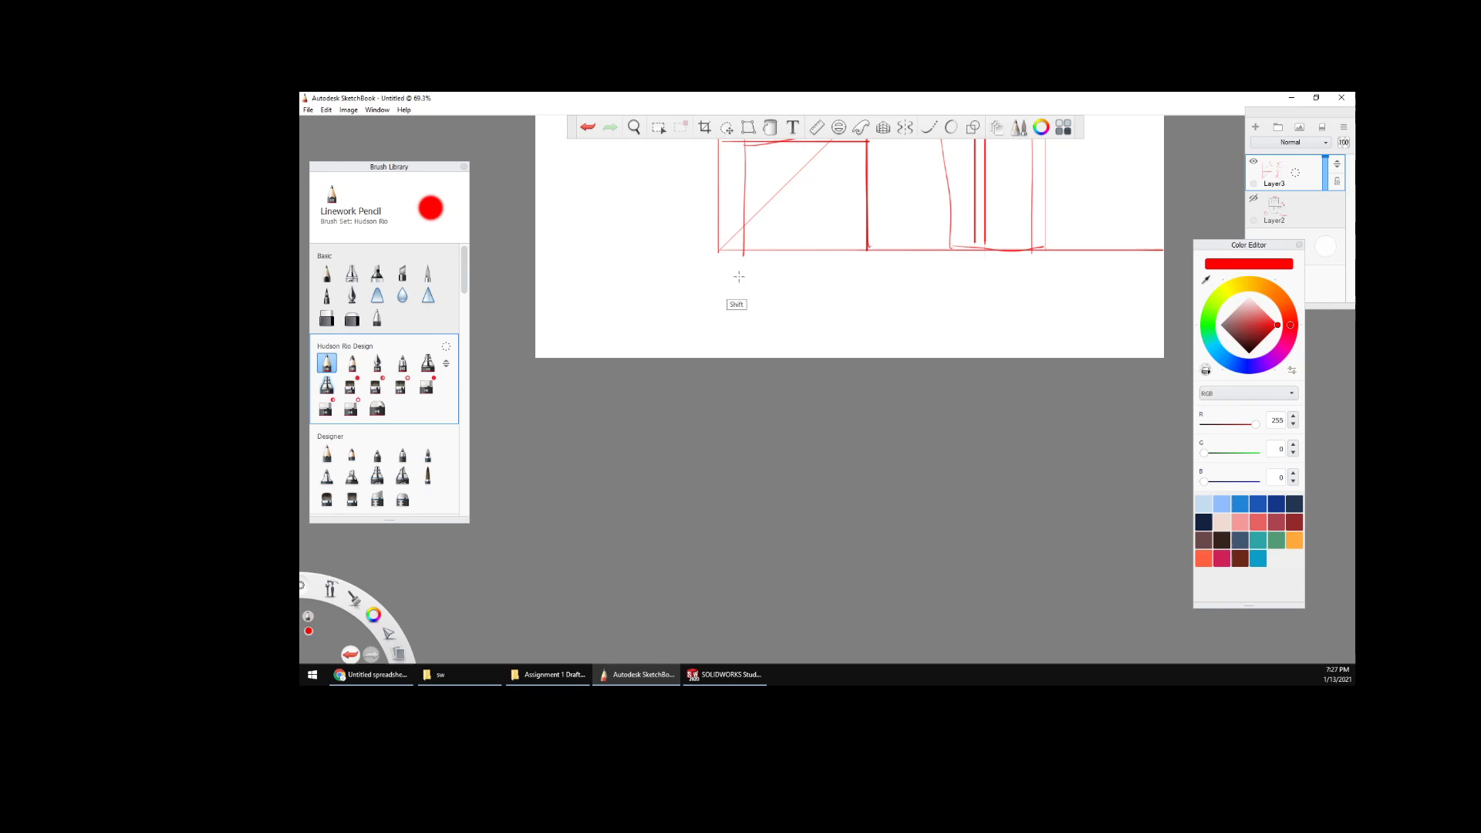
mouse_move(728, 284)
shift+mouse_down()
mouse_move(1087, 289)
mouse_move(1087, 350)
shift+mouse_up()
mouse_move(725, 284)
shift+mouse_down()
mouse_move(725, 349)
mouse_move(1077, 350)
shift+mouse_up()
shift+drag(721, 349, 1109, 351)
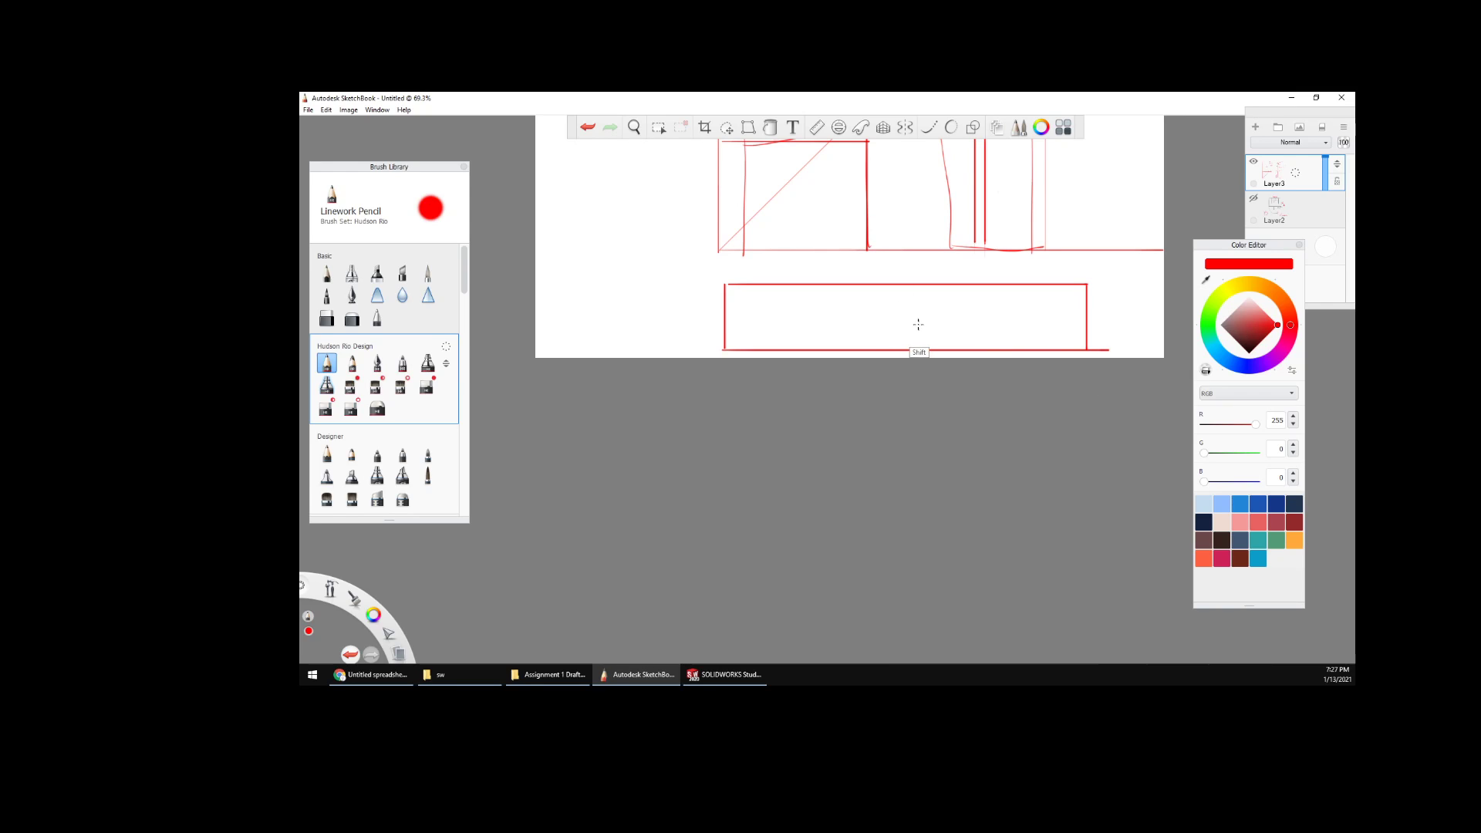
- Divide the sketched title block into cells with straight lines, and letter PROD and NAME in the two right cells
shift+drag(902, 317, 1090, 317)
mouse_move(899, 286)
shift+mouse_down()
mouse_move(899, 349)
mouse_move(921, 335)
mouse_move(956, 348)
mouse_move(969, 331)
shift+mouse_up()
drag(906, 293, 907, 311)
drag(905, 293, 923, 309)
drag(924, 307, 939, 307)
mouse_move(939, 296)
mouse_down()
mouse_move(939, 308)
mouse_move(843, 318)
mouse_move(850, 307)
mouse_move(850, 347)
mouse_up()
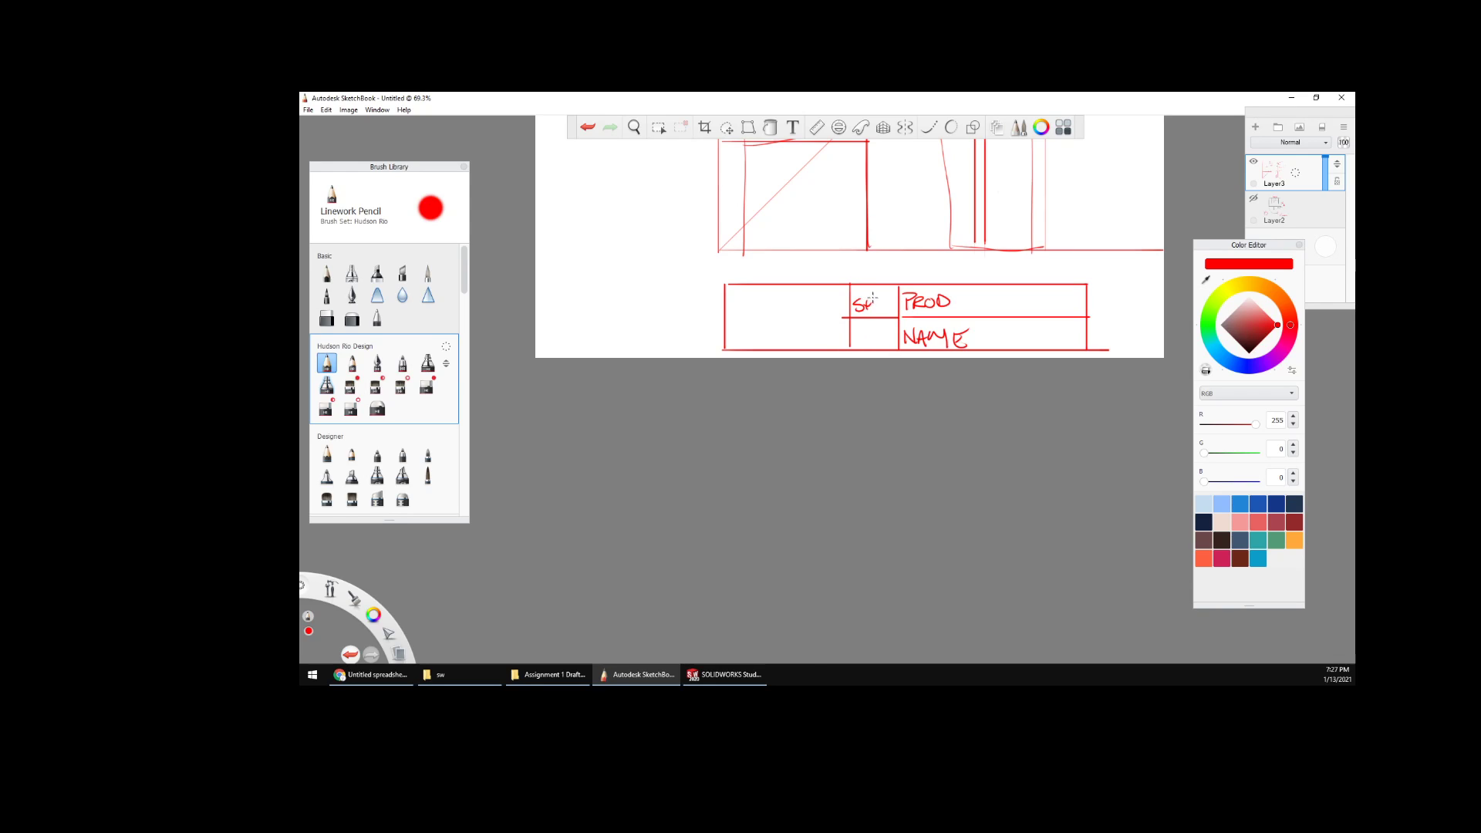
- Letter SH and DATE in the title block's middle cells and sketch an ellipse in the large left cell
drag(872, 297, 872, 312)
drag(877, 329, 878, 340)
drag(883, 327, 873, 327)
drag(848, 311, 719, 336)
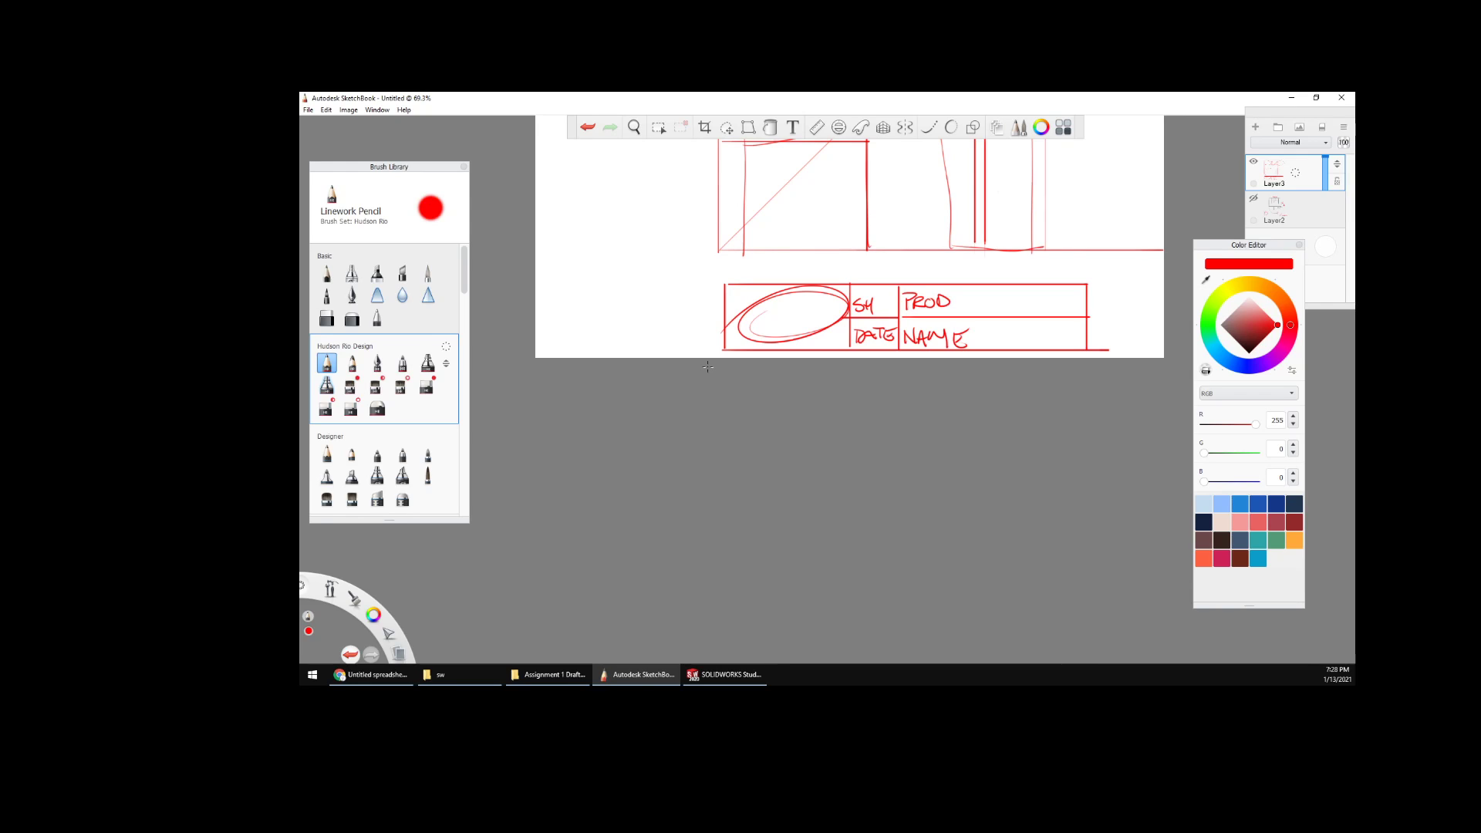
- Switch back to SOLIDWORKS and exit sheet format editing to return to the drawing sheet
click(726, 676)
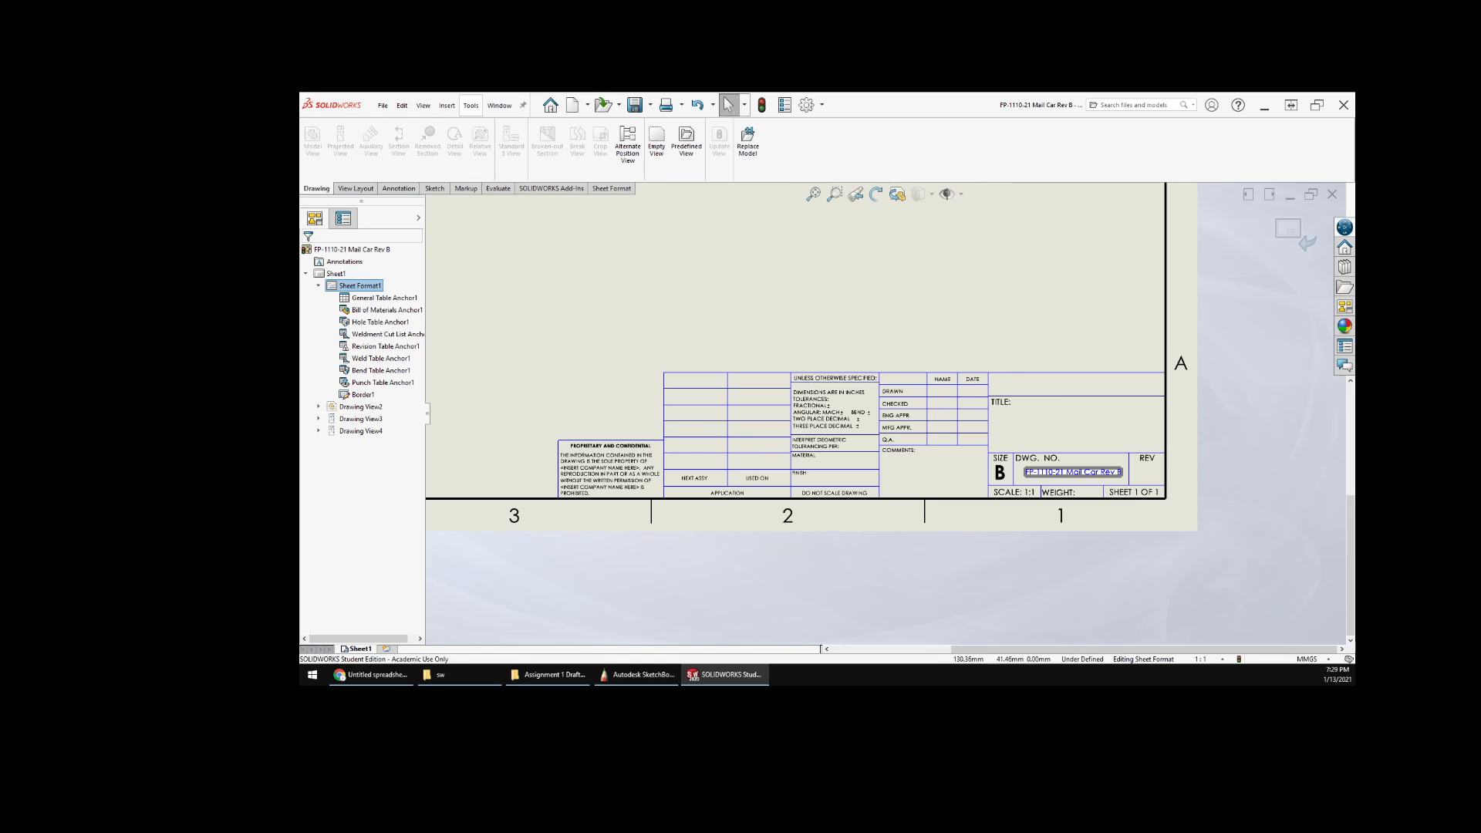
scroll(790, 302, down, 2)
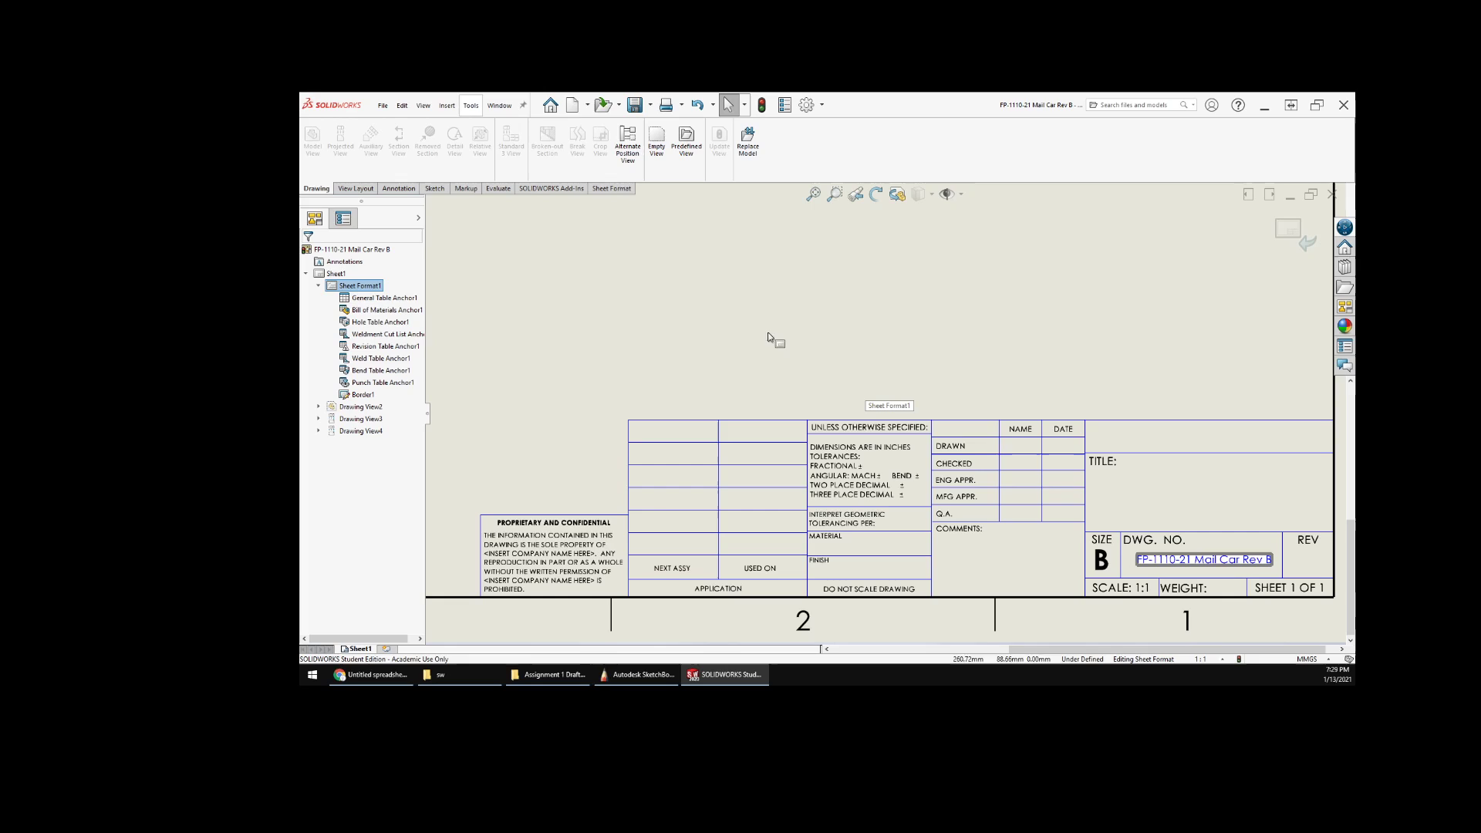
scroll(937, 278, up, 2)
key(f)
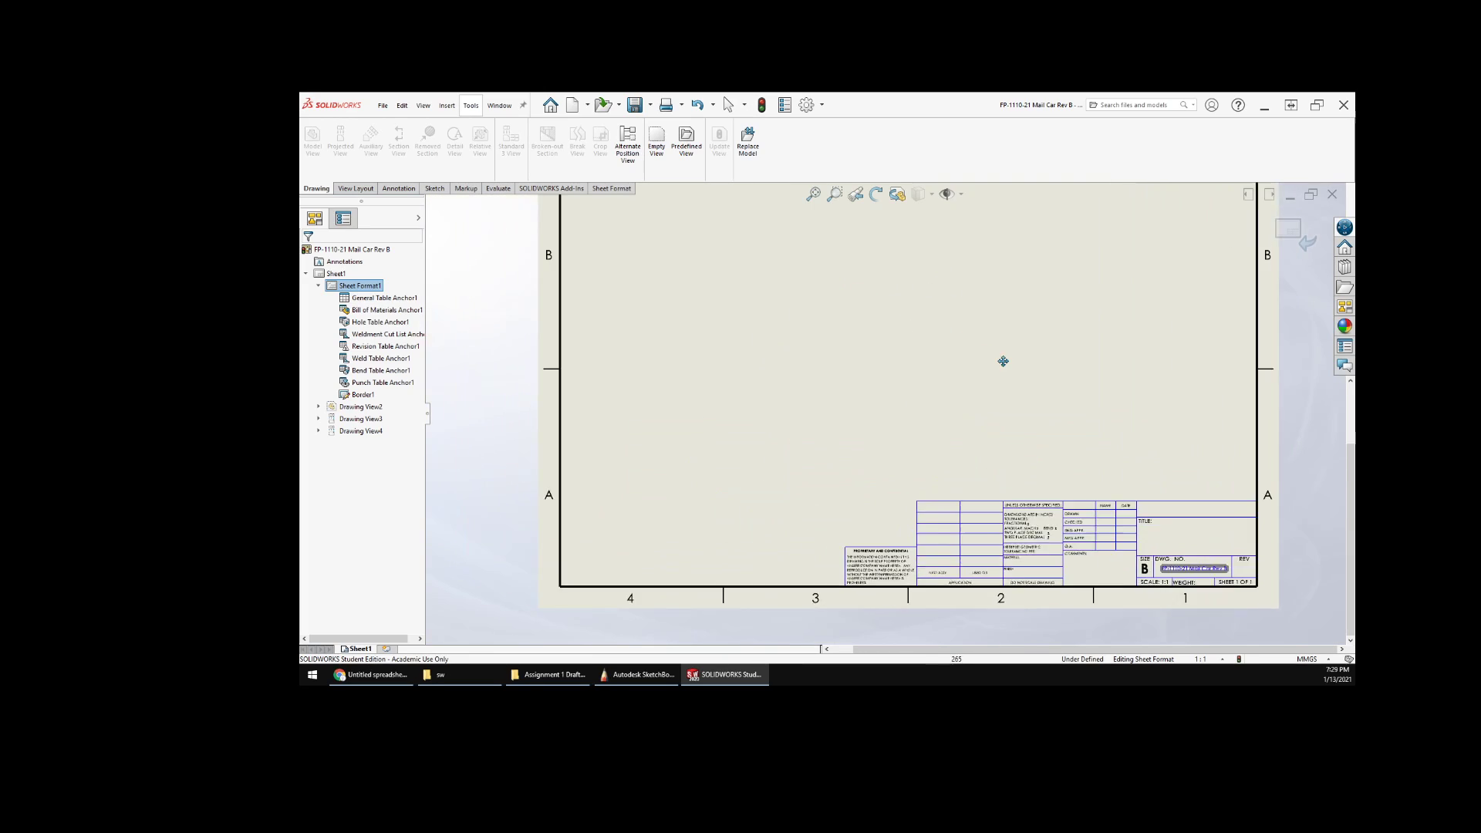
scroll(922, 423, down, 1)
scroll(933, 410, up, 1)
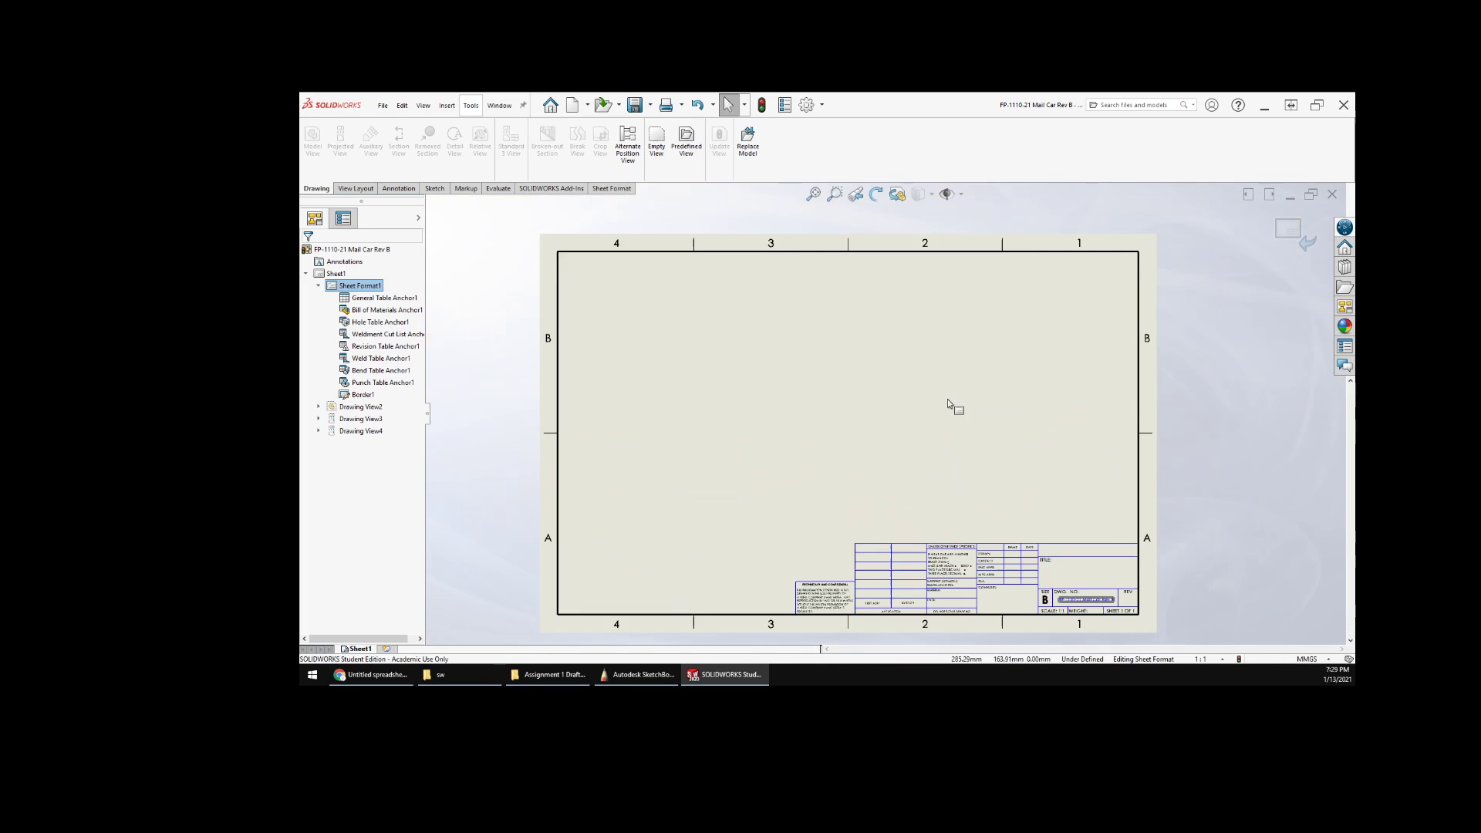
click(1290, 229)
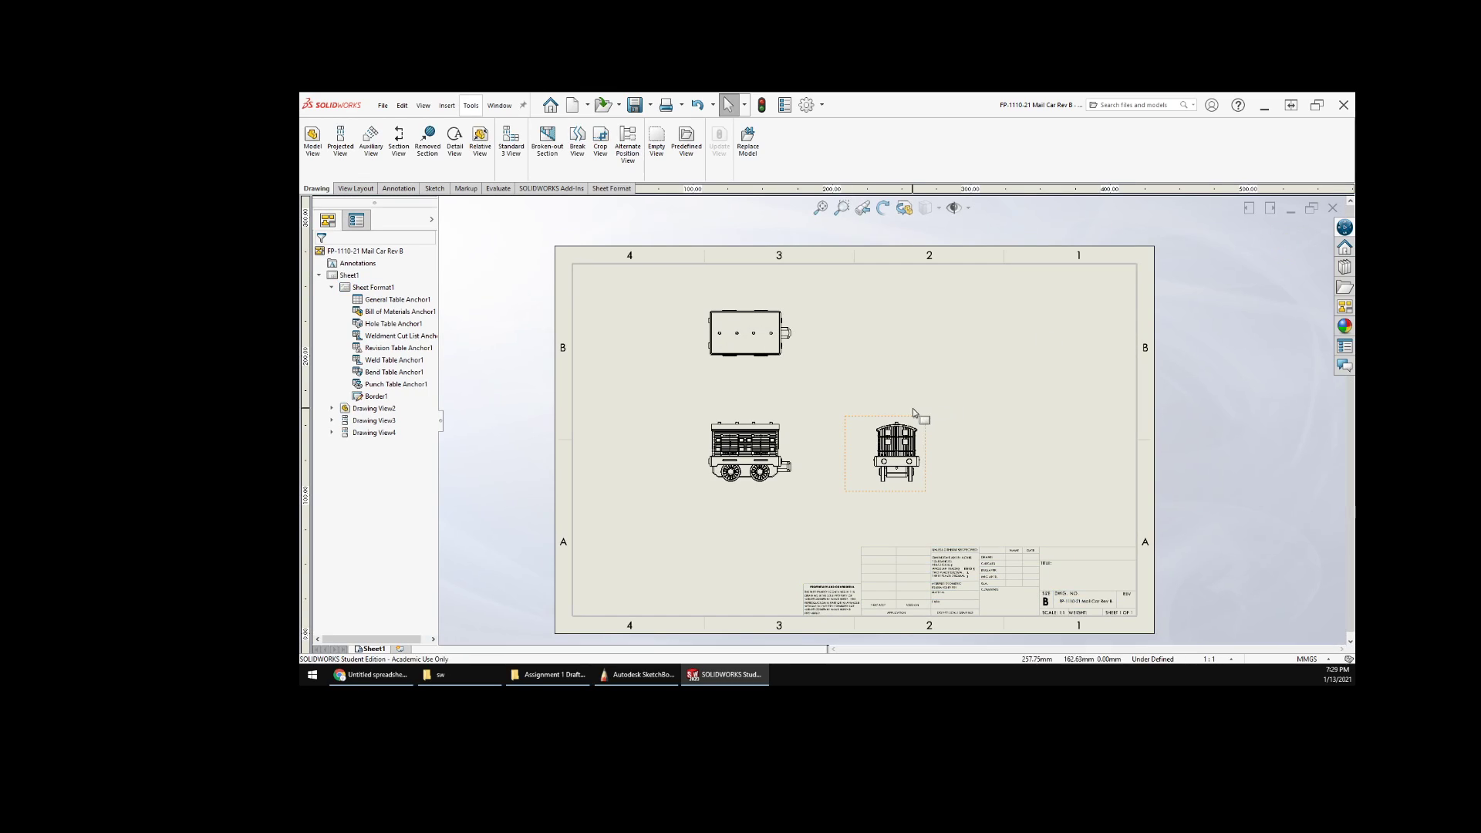
- Examine the front view's properties, from reference configuration, orientation and mirror options to display style and scale
scroll(798, 482, down, 1)
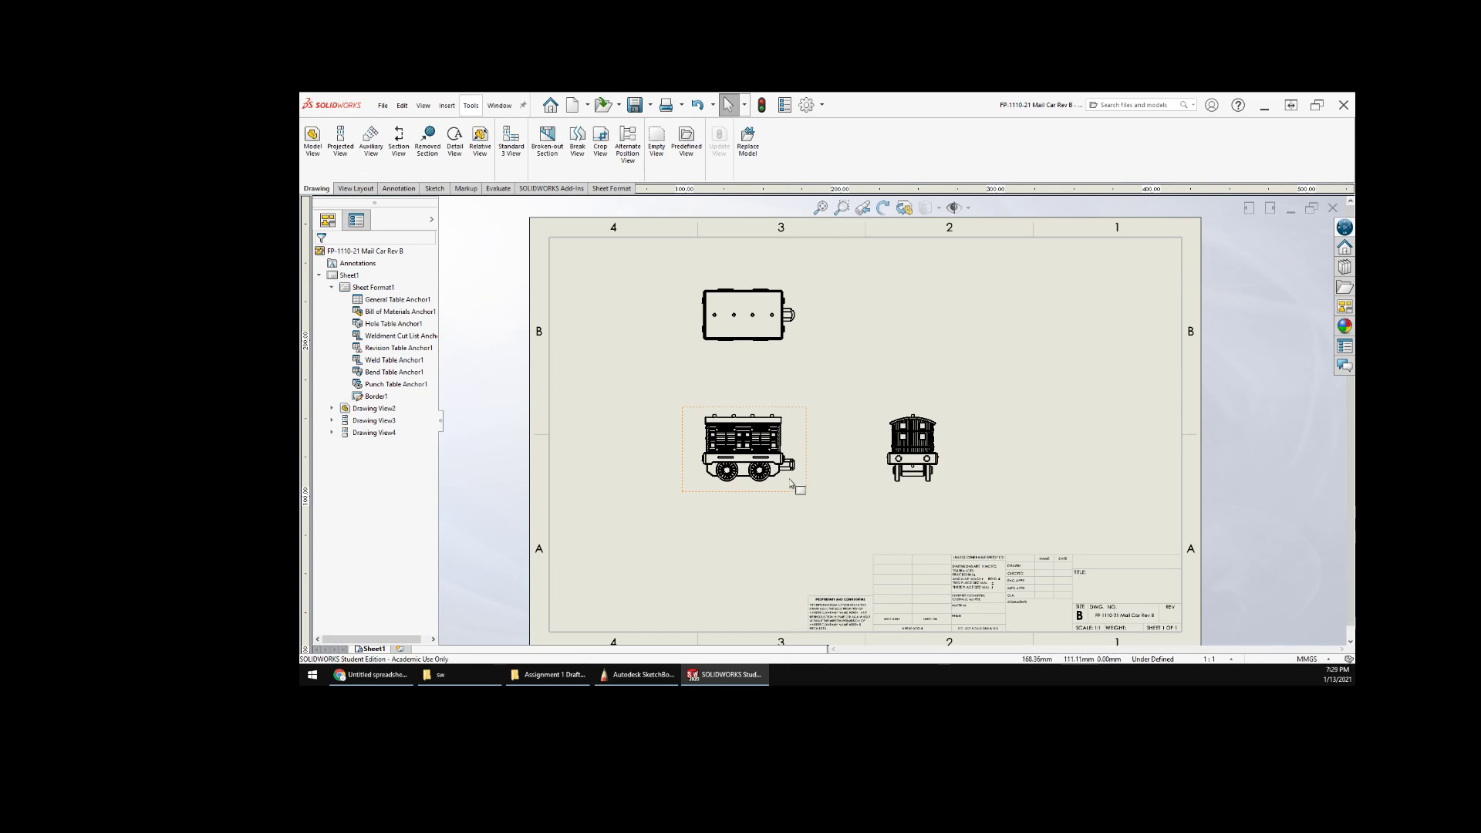
click(806, 497)
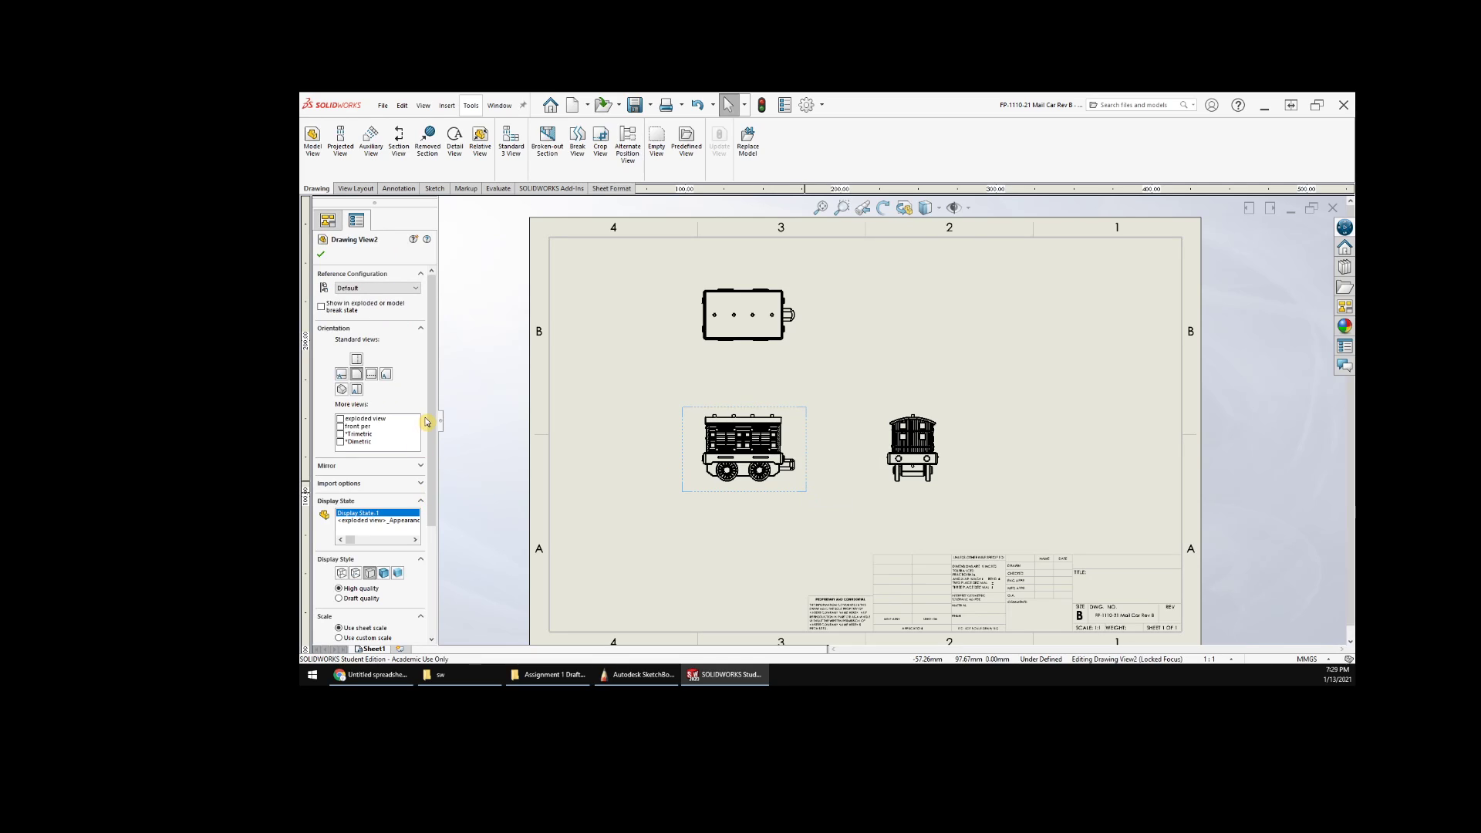
drag(441, 423, 492, 428)
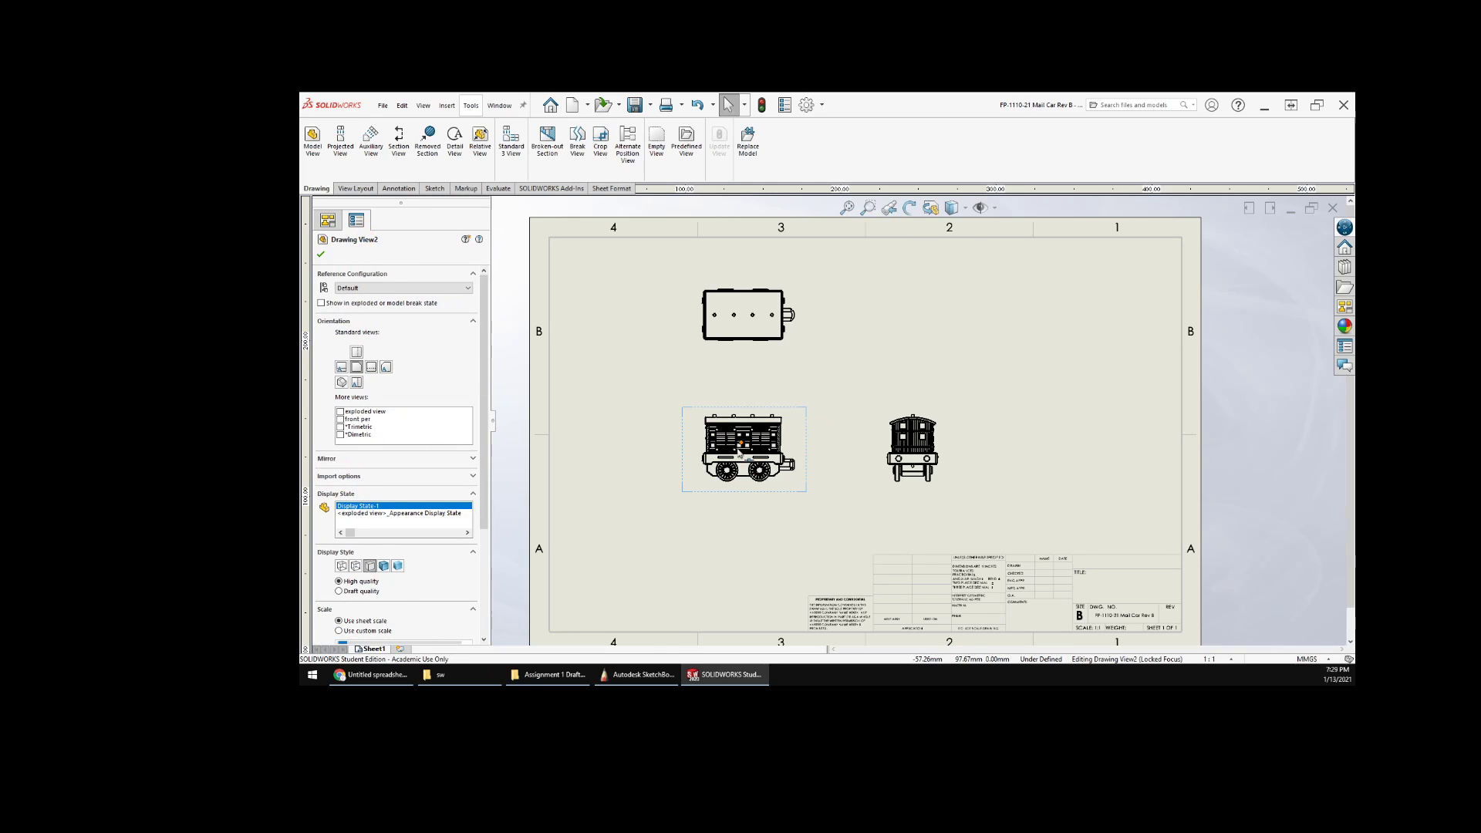
scroll(635, 515, down, 1)
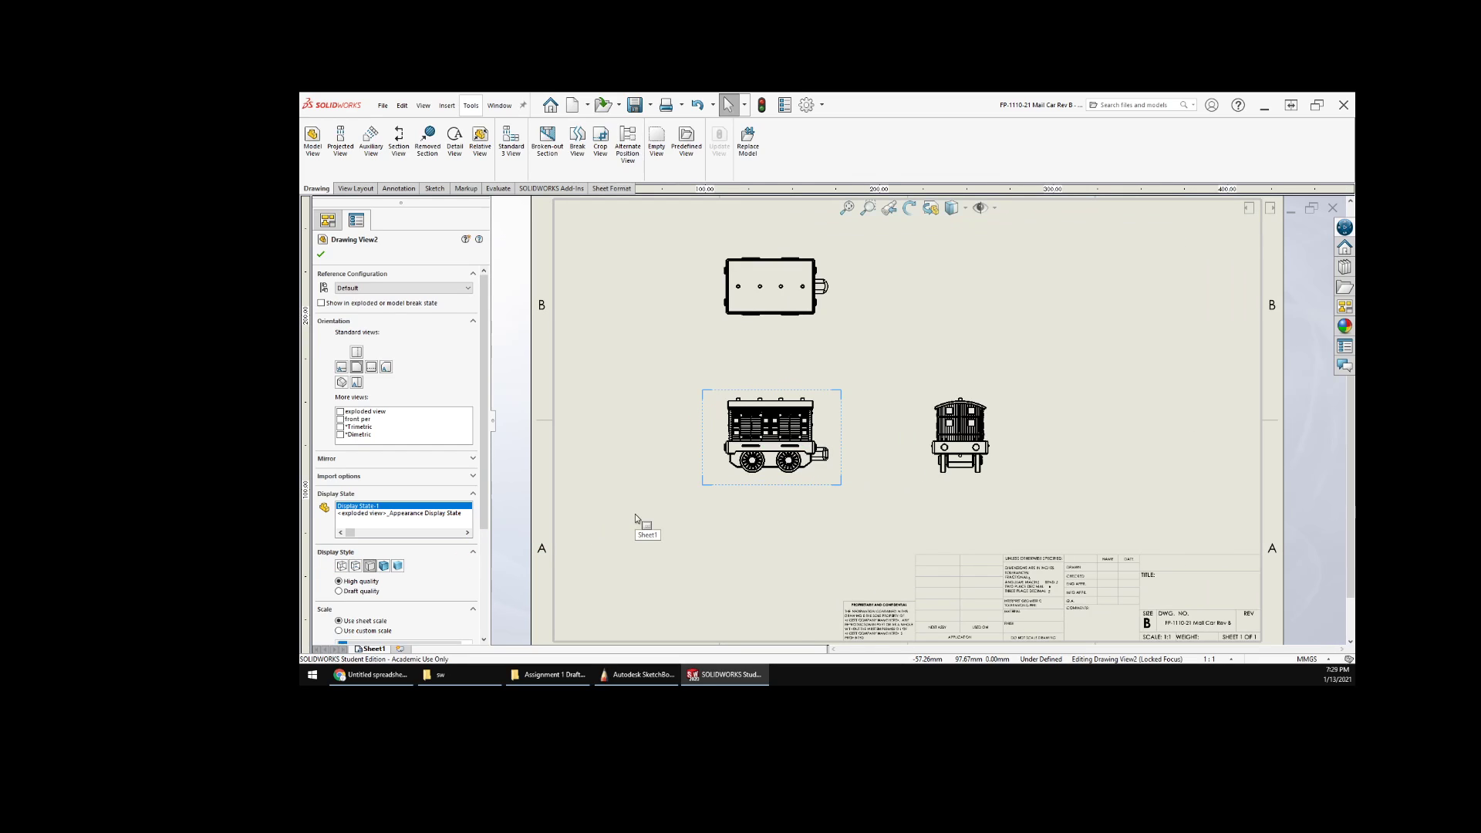
click(398, 533)
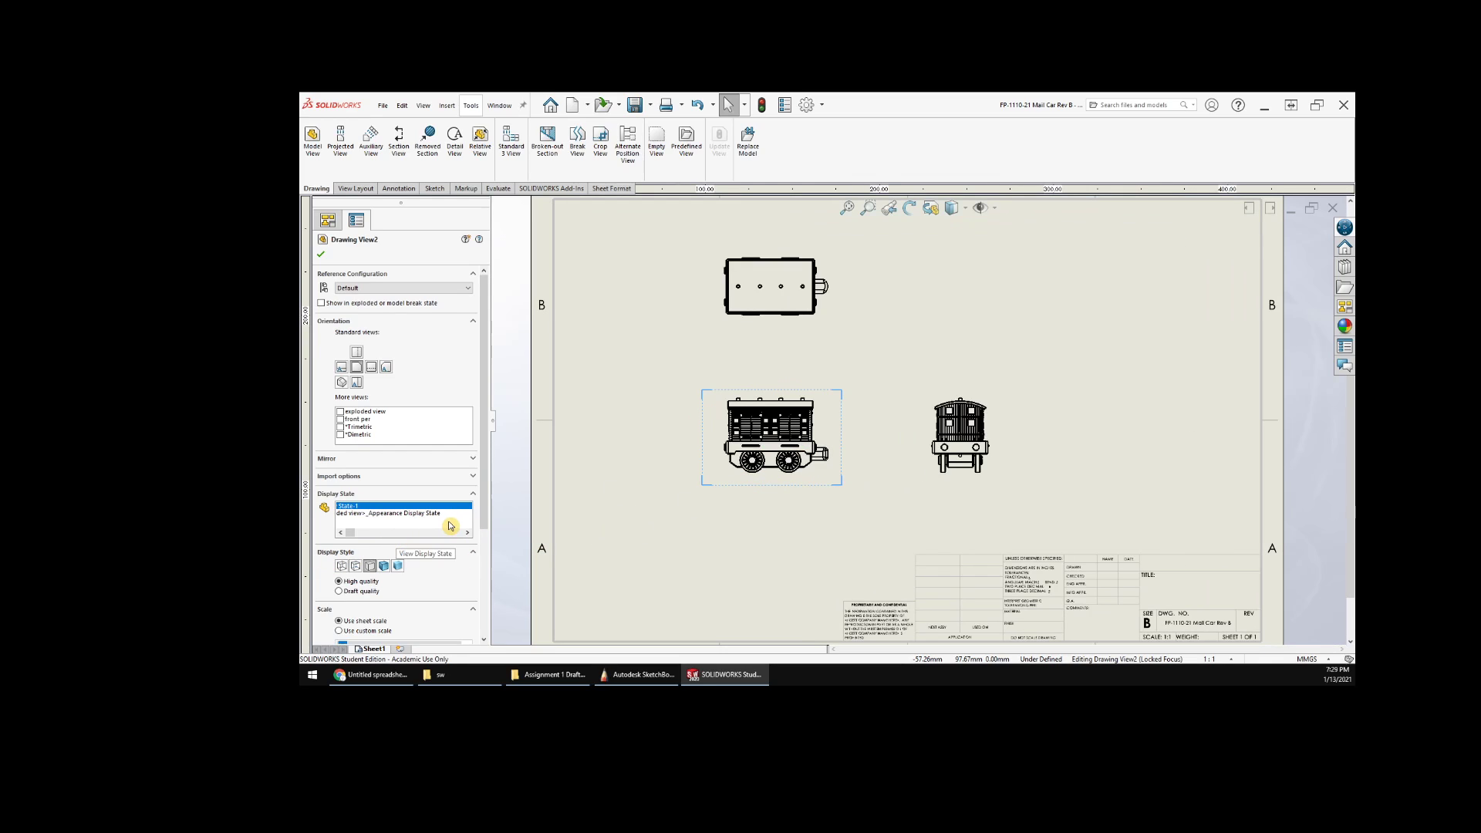
drag(484, 530, 489, 634)
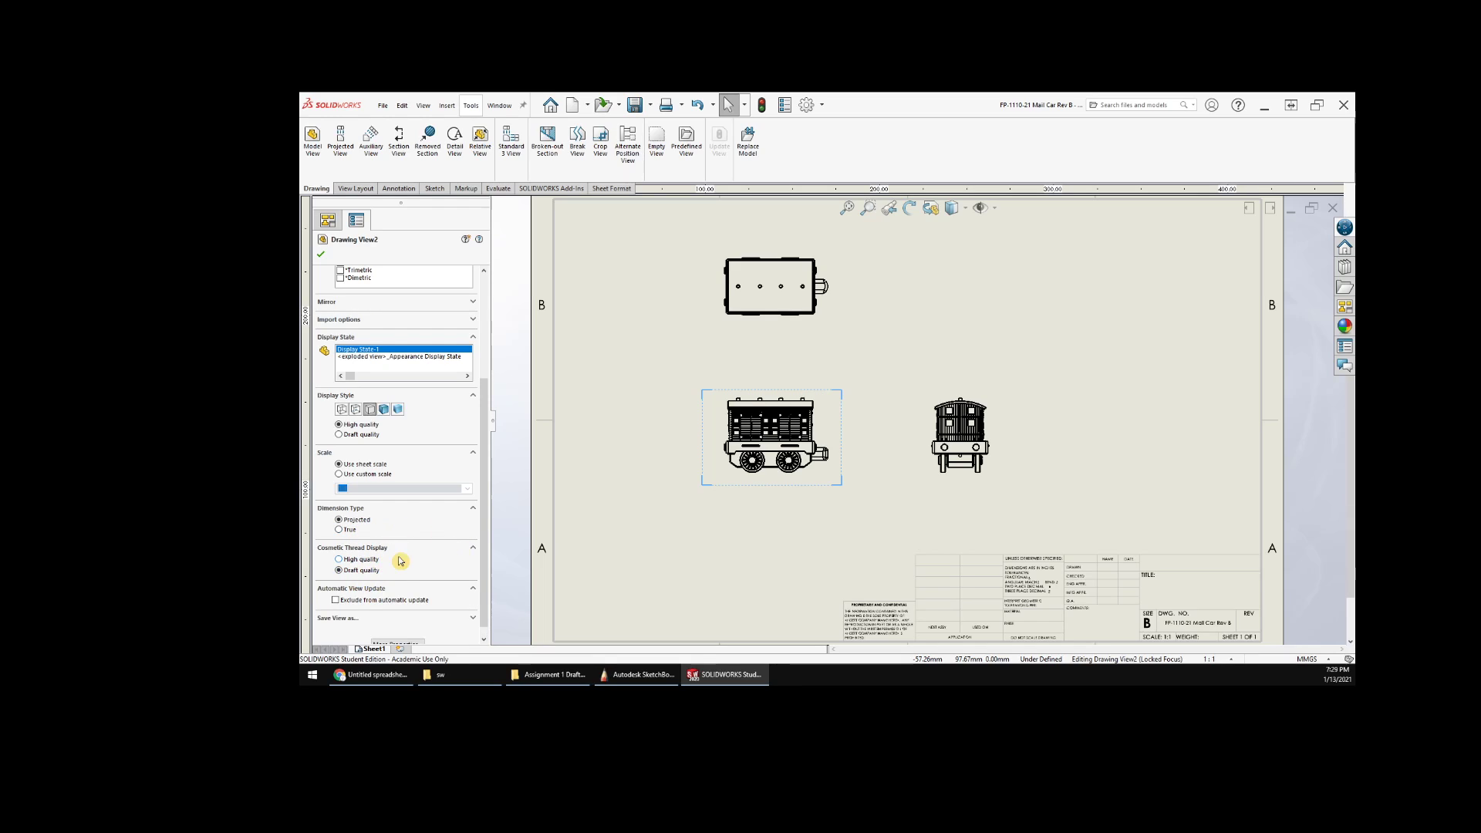
click(402, 586)
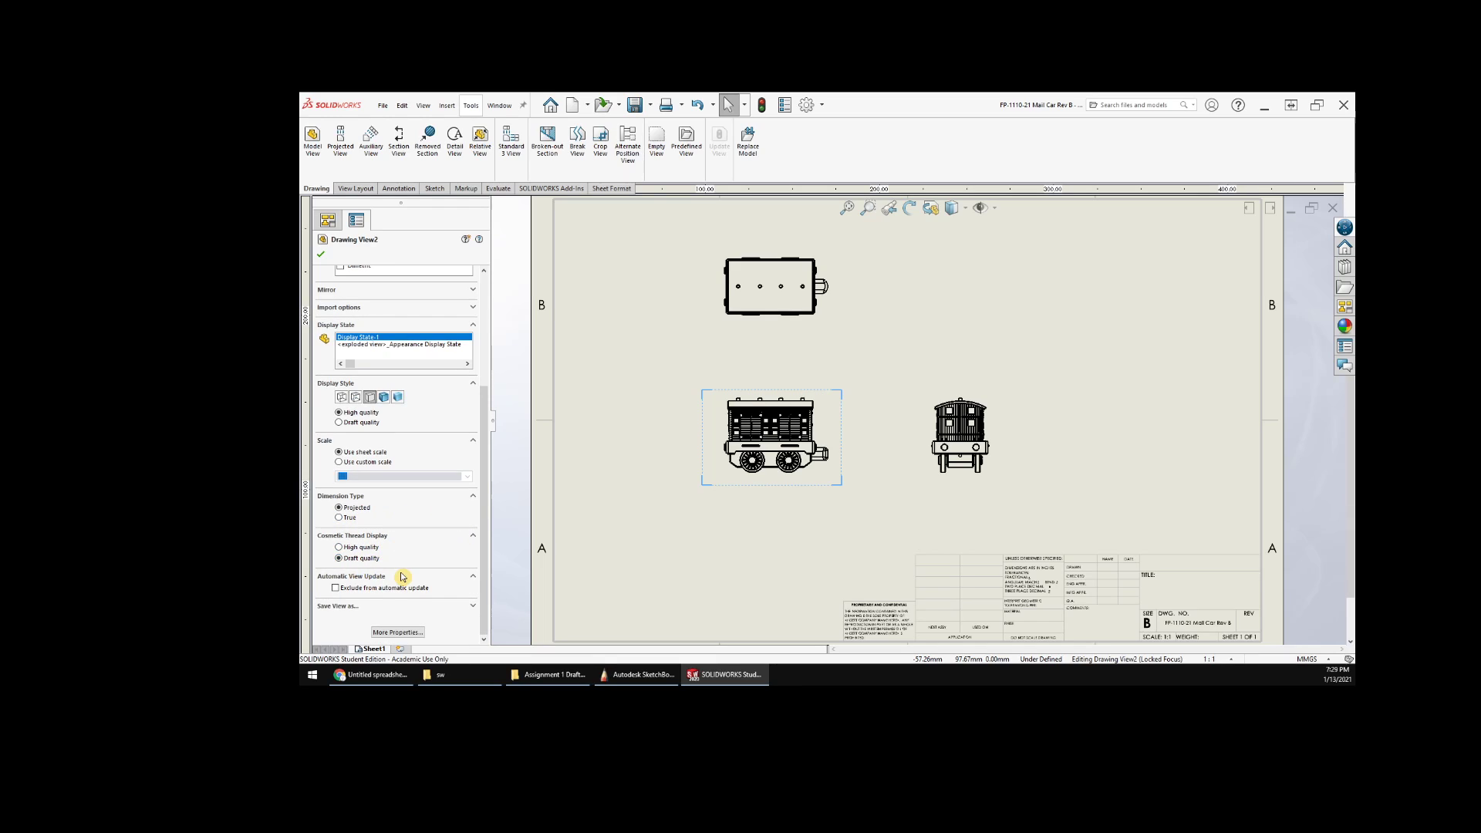
click(401, 633)
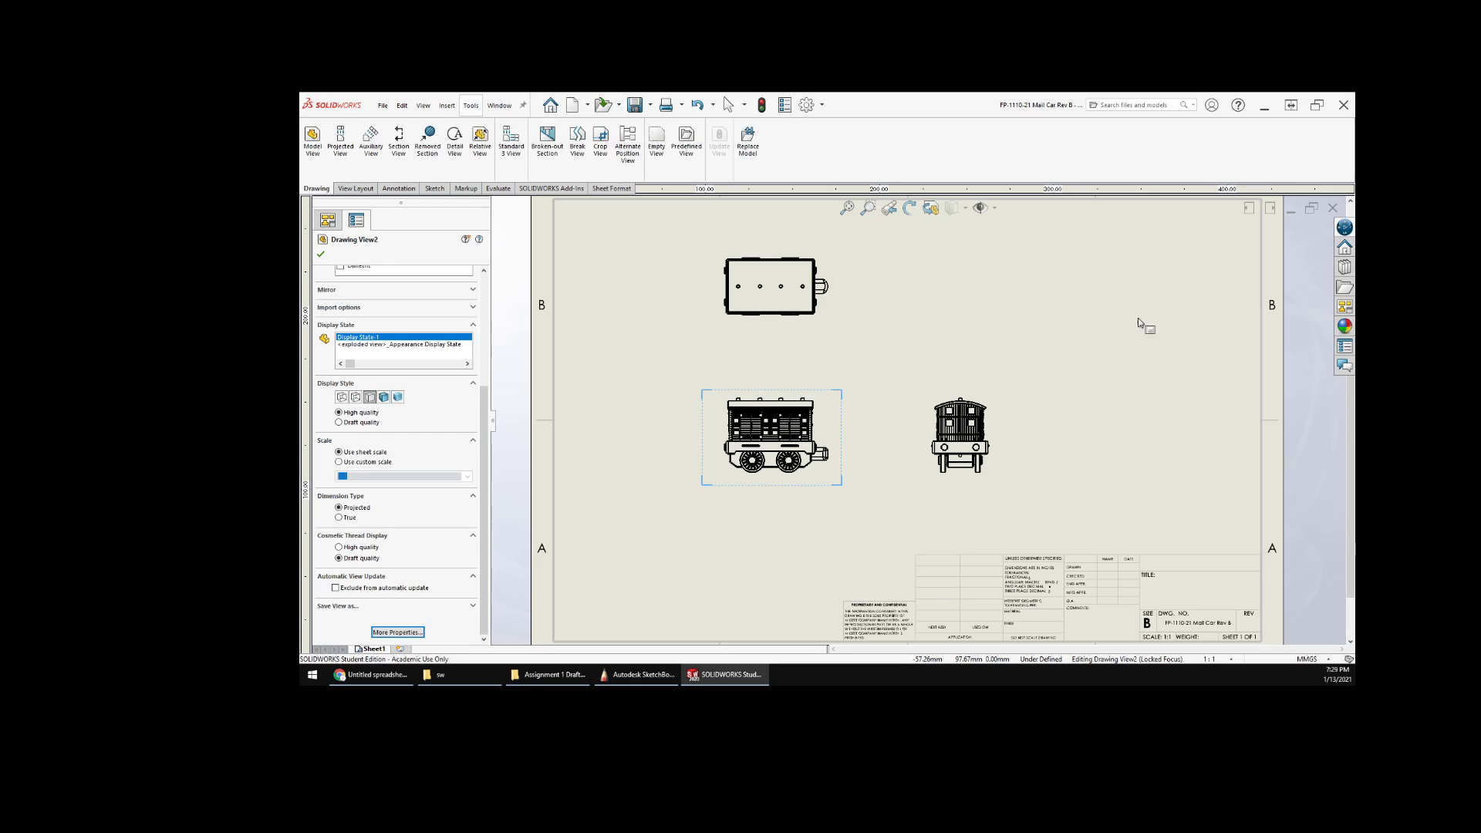
click(351, 466)
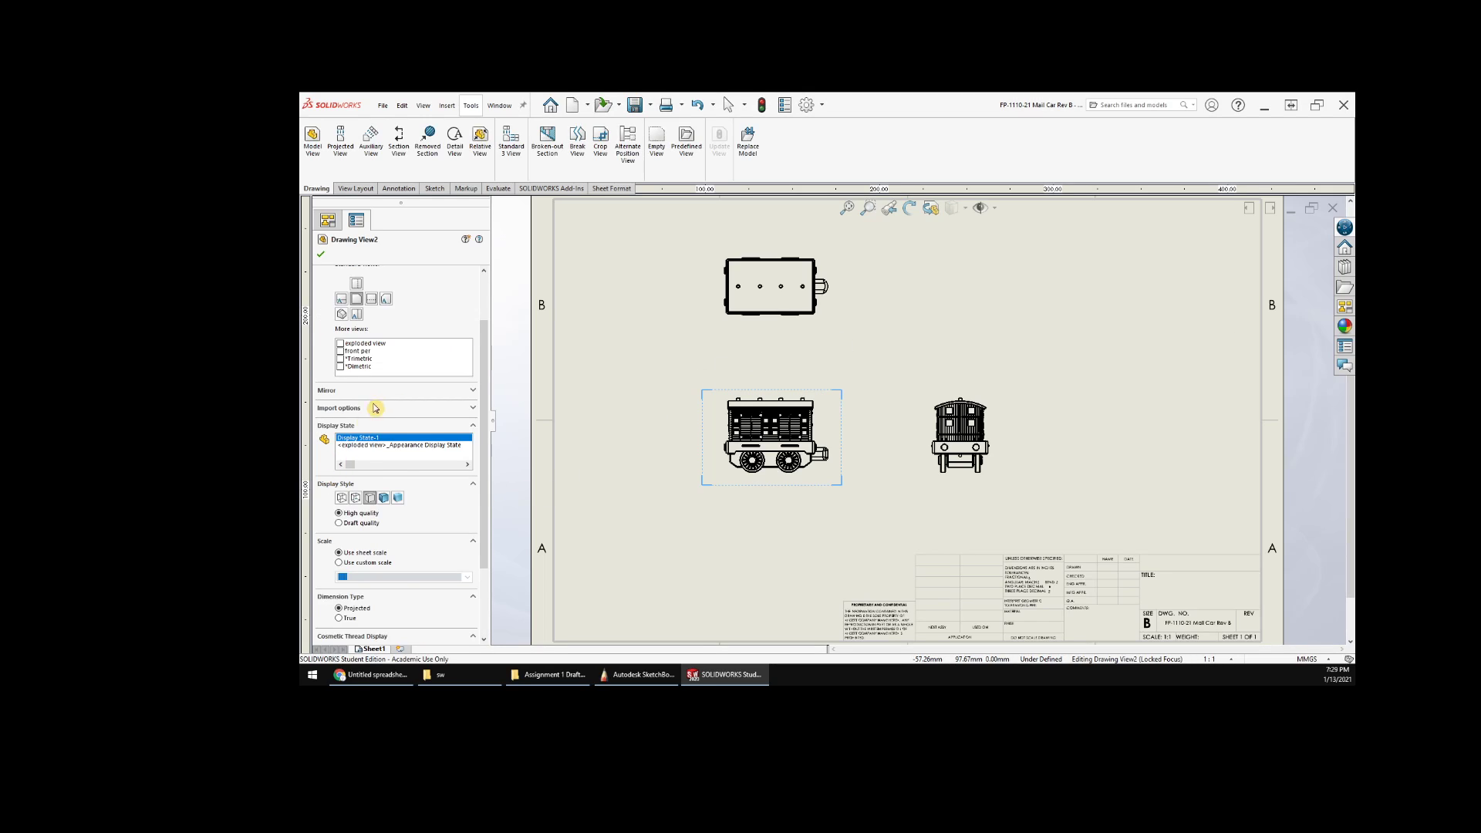
click(474, 391)
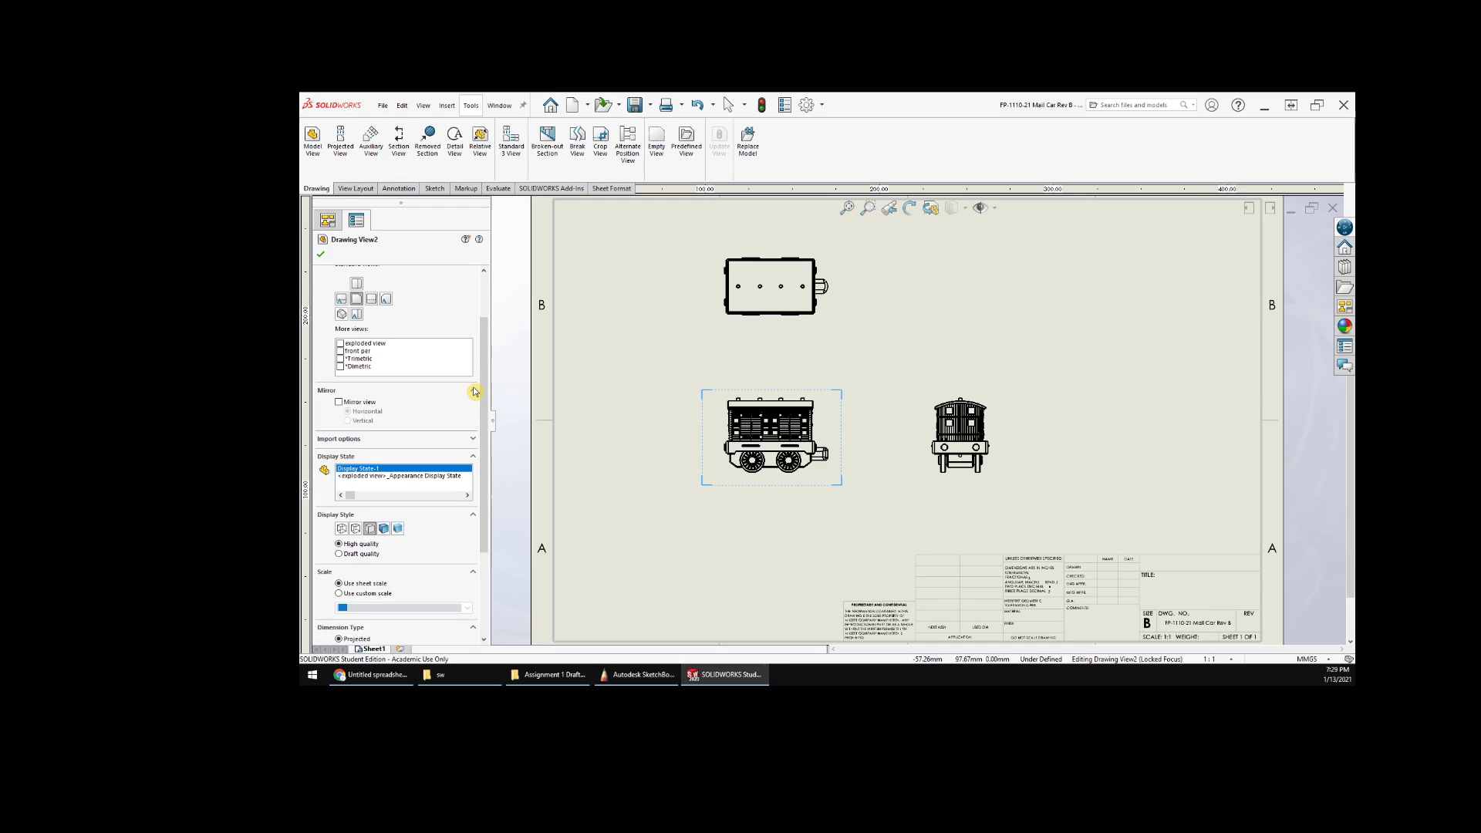
click(474, 390)
scroll(398, 425, down, 3)
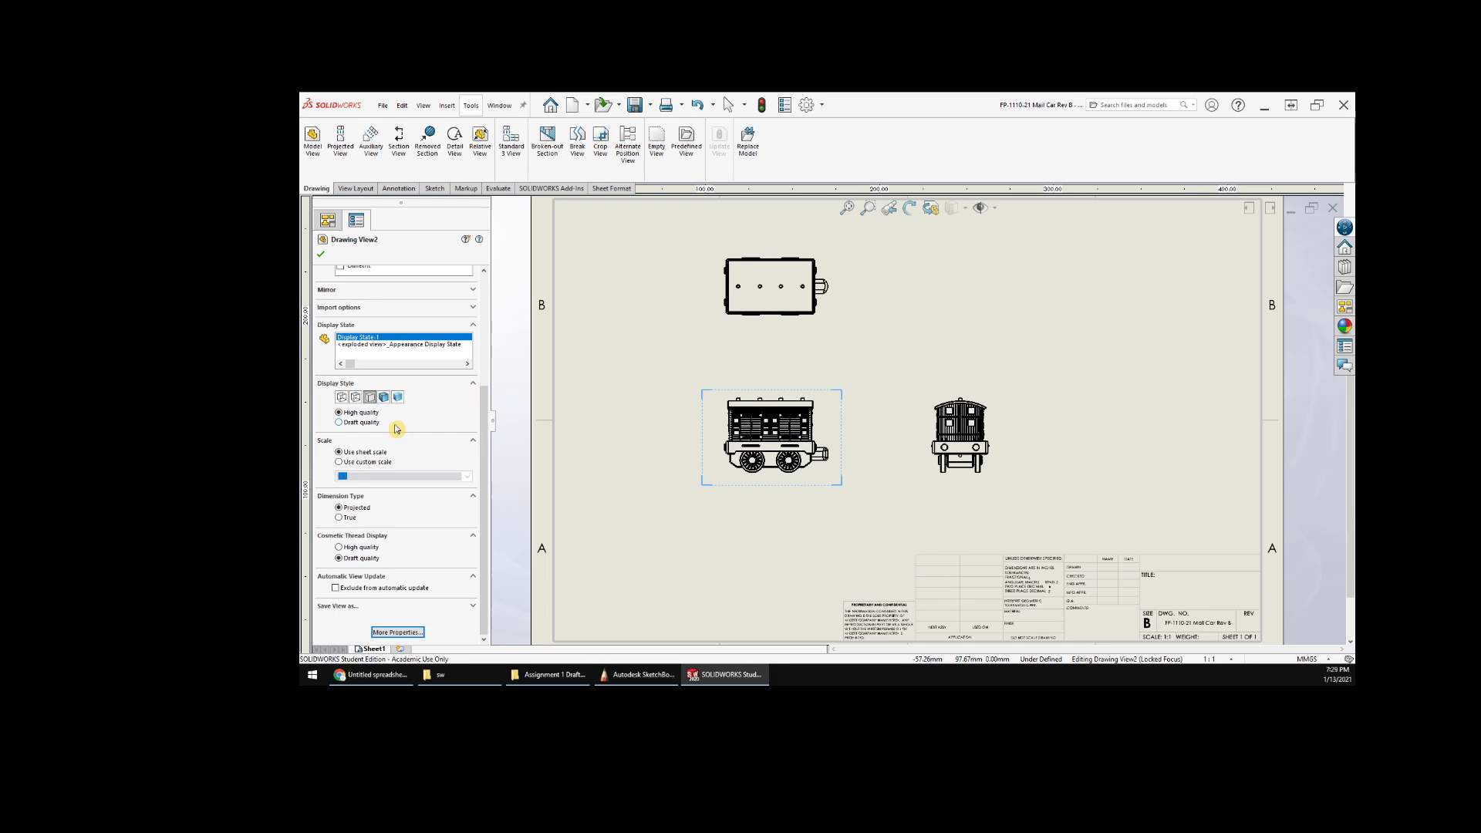
- Try to give the front view a custom scale, choosing 1:10 and finally 2:1
click(340, 462)
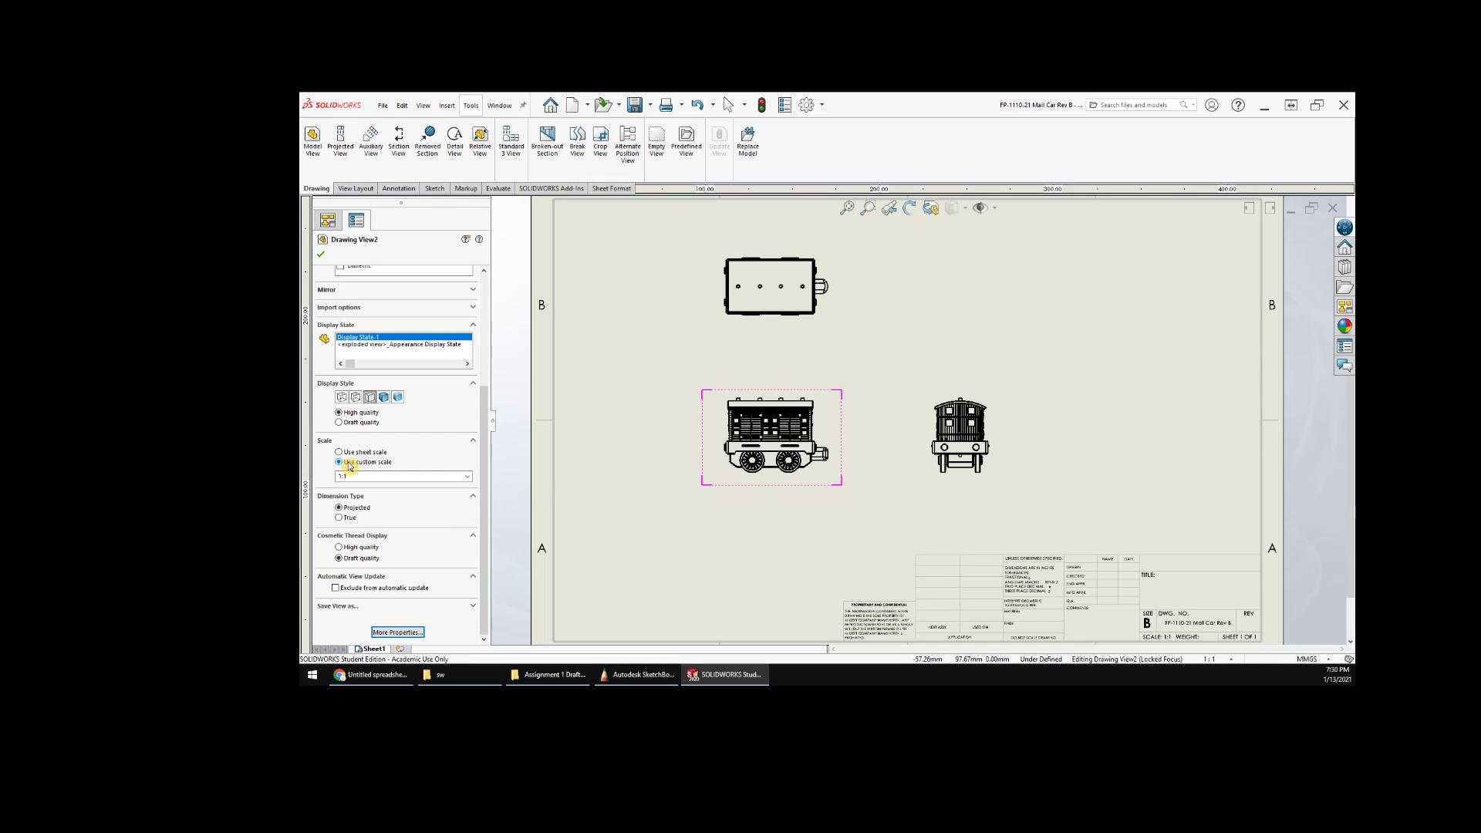
click(378, 476)
click(467, 477)
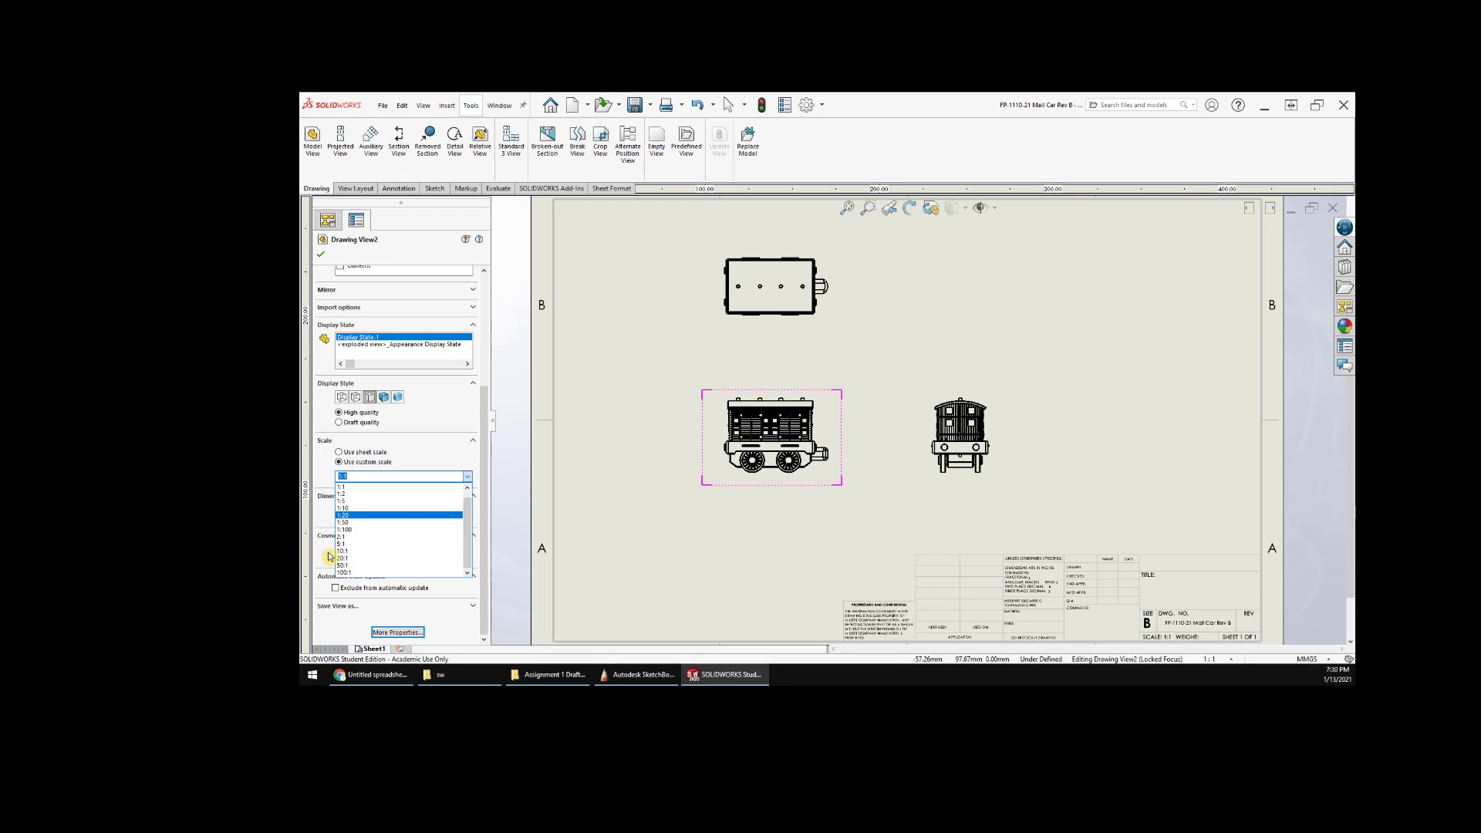
click(343, 509)
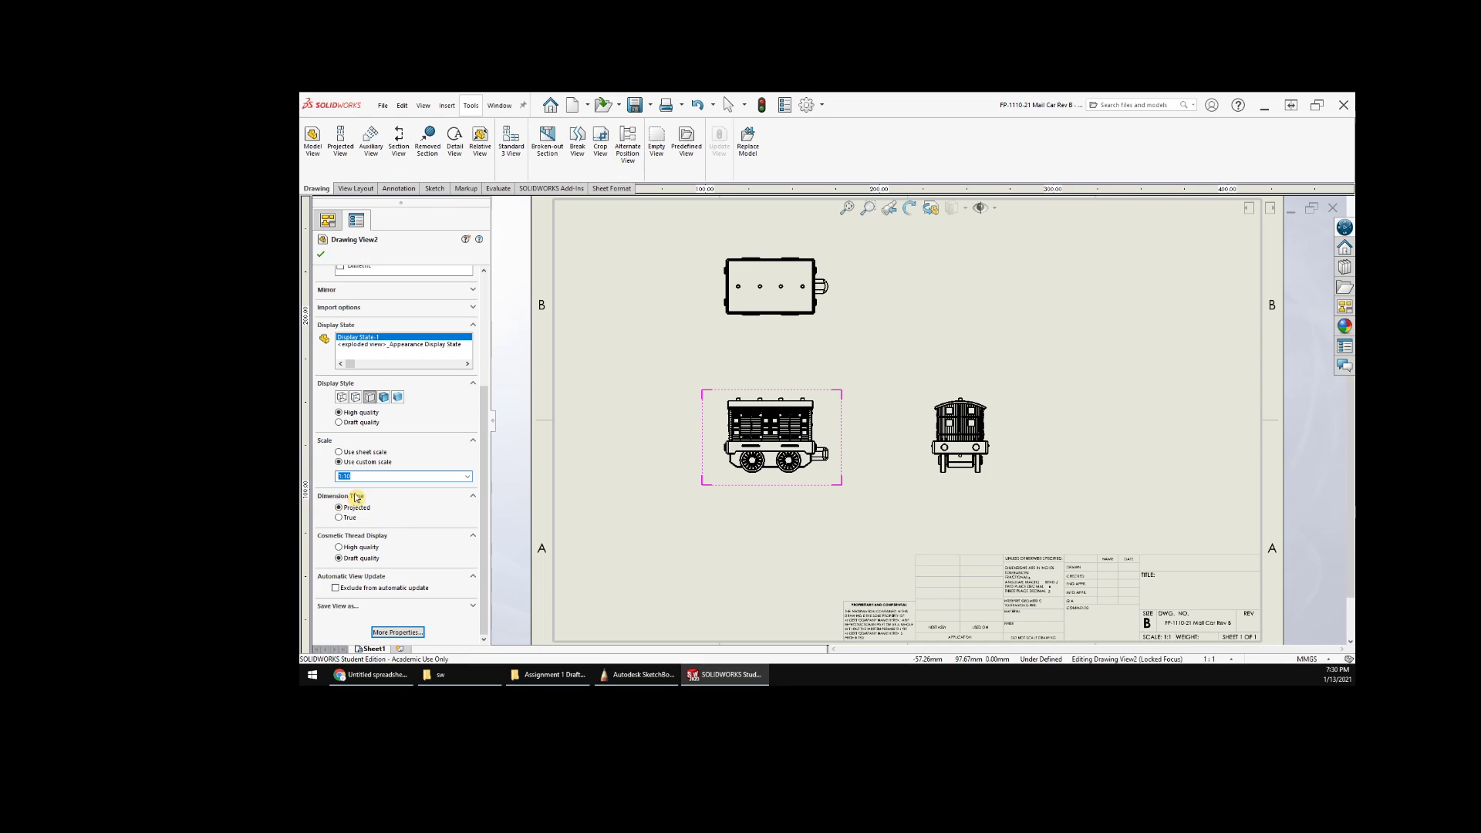
click(463, 477)
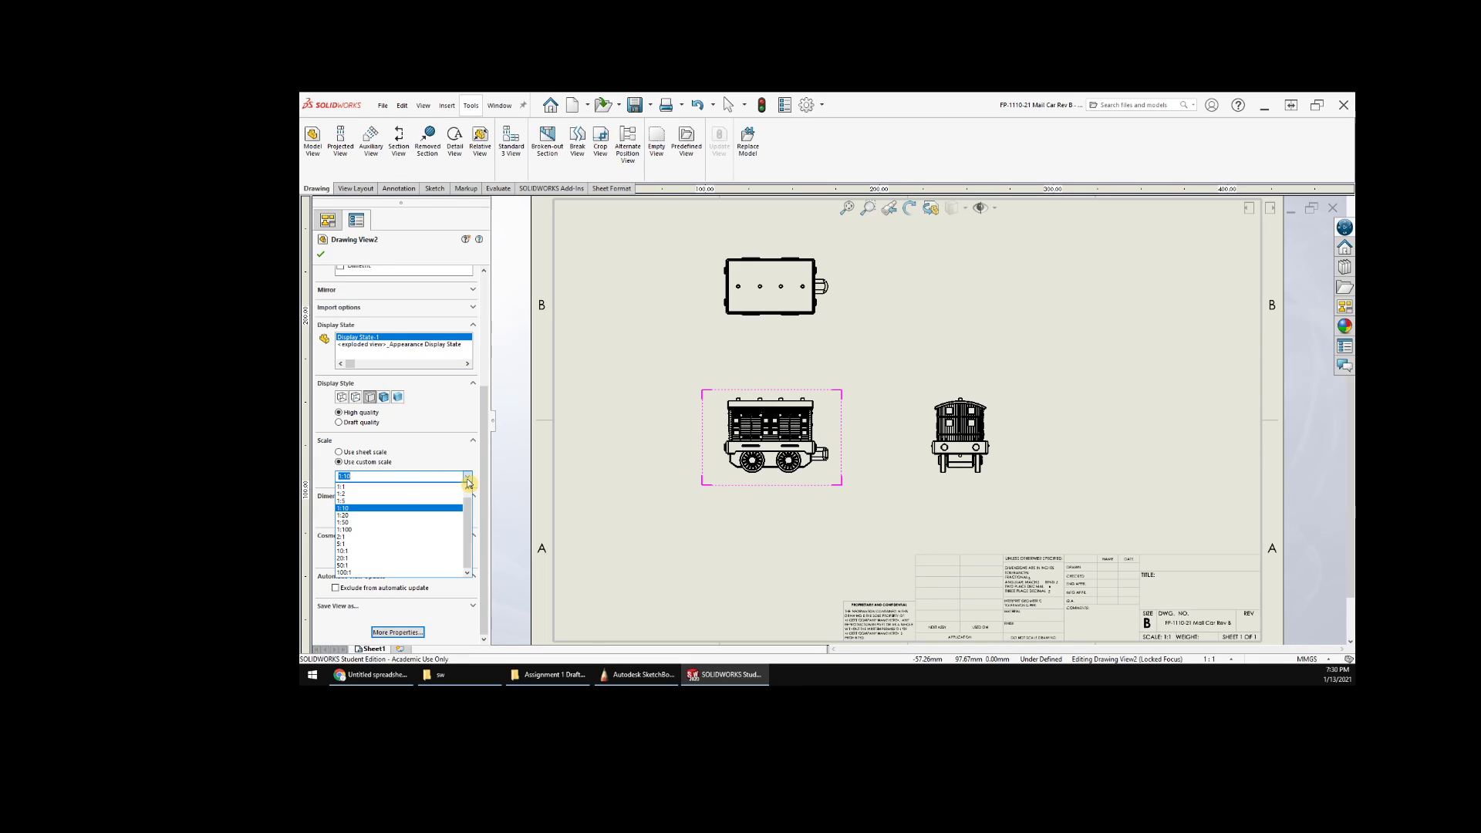
click(344, 538)
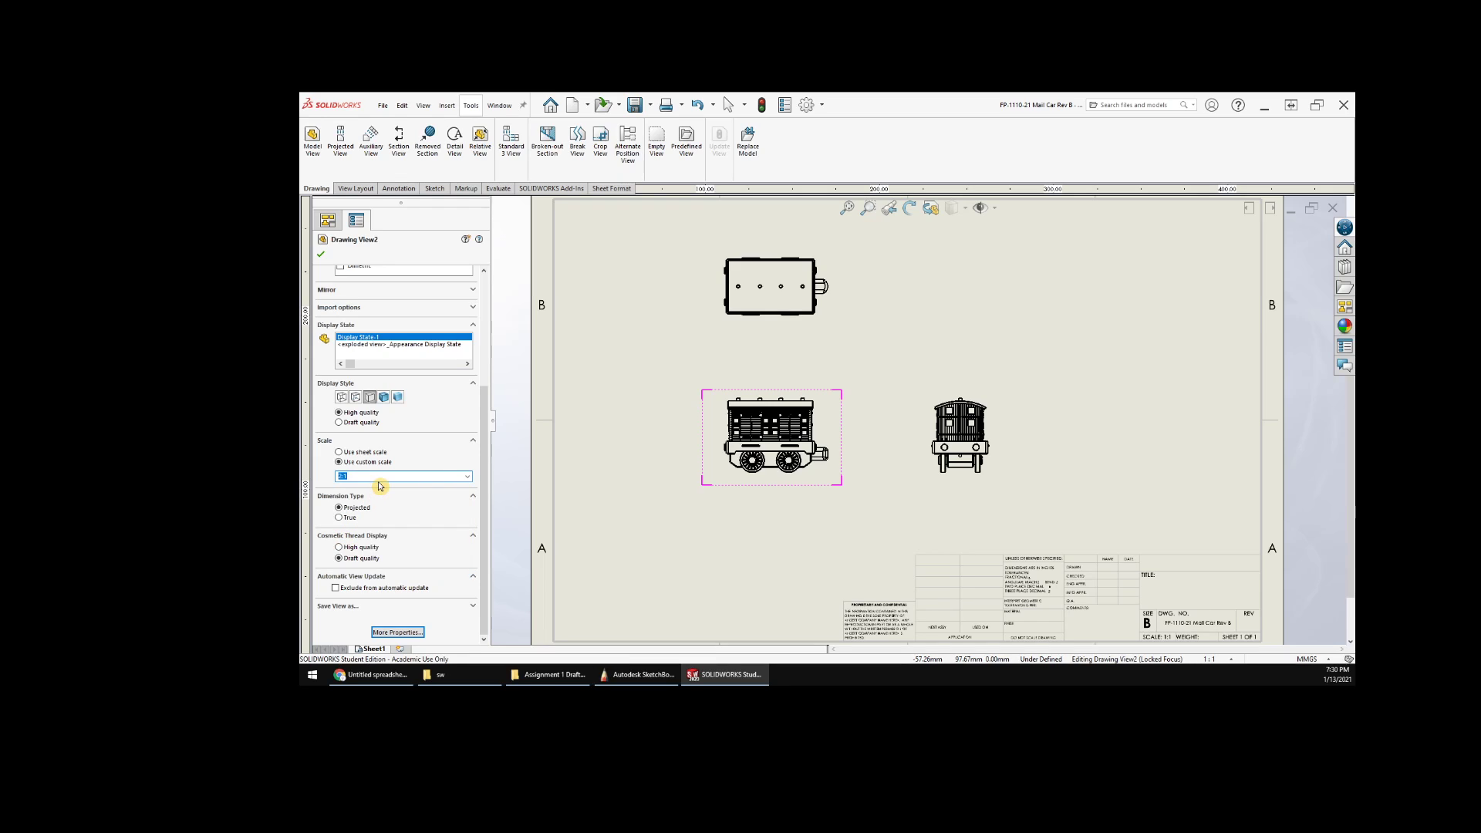
click(831, 525)
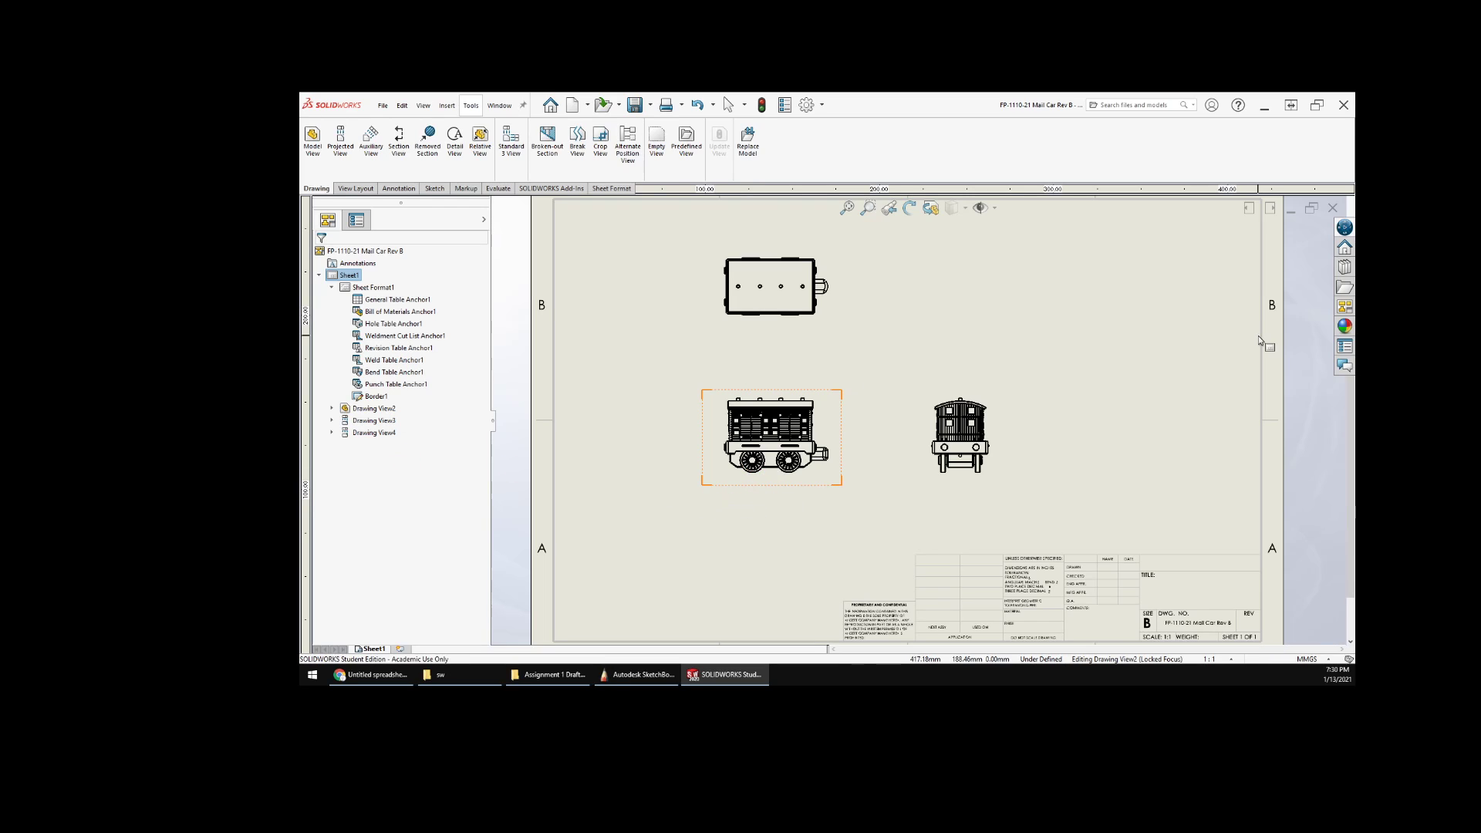
click(1134, 287)
- Check the front view's scale option and set the sheet scale to 2:1
click(837, 487)
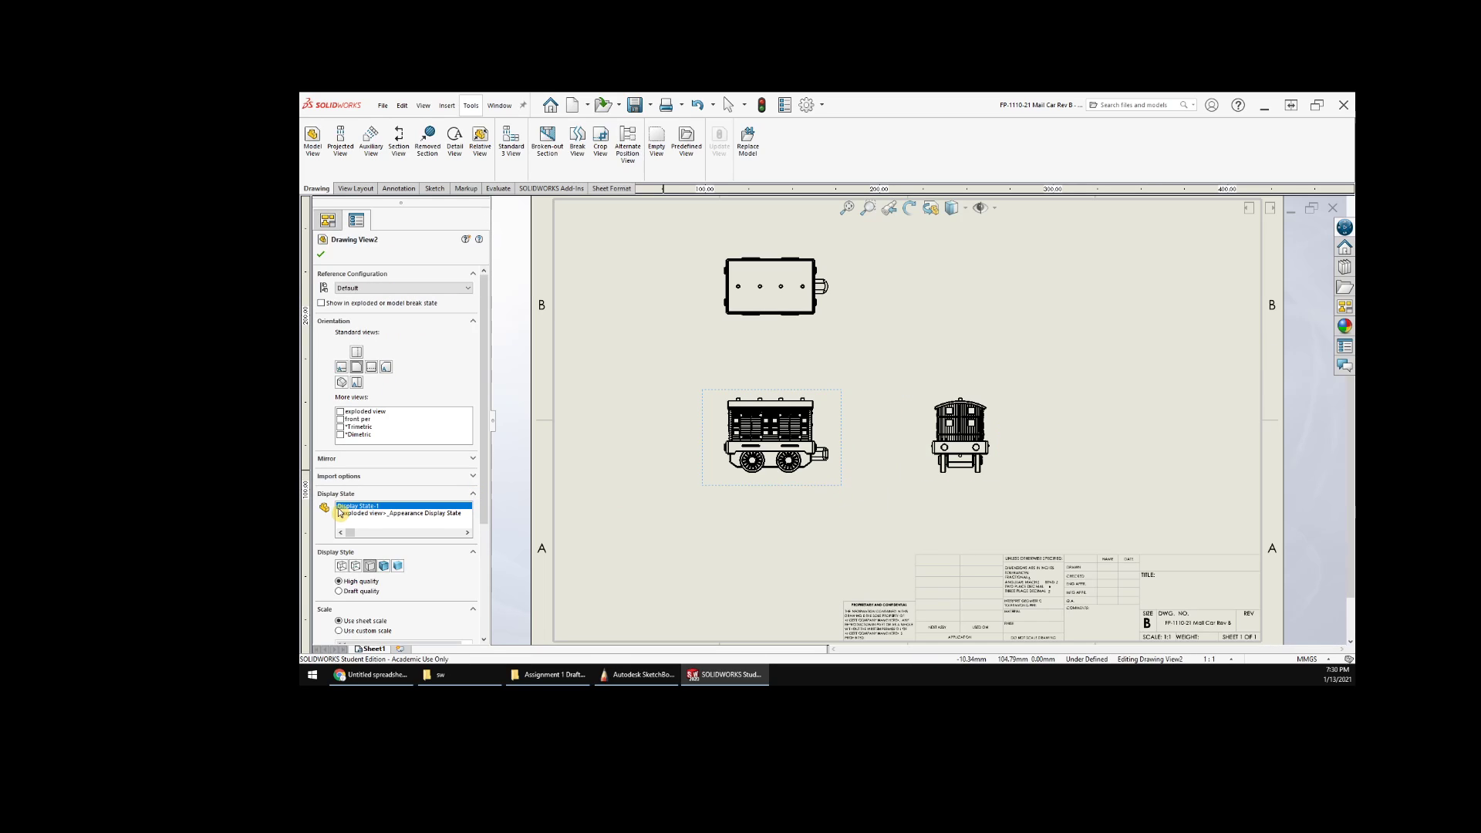
scroll(343, 482, down, 3)
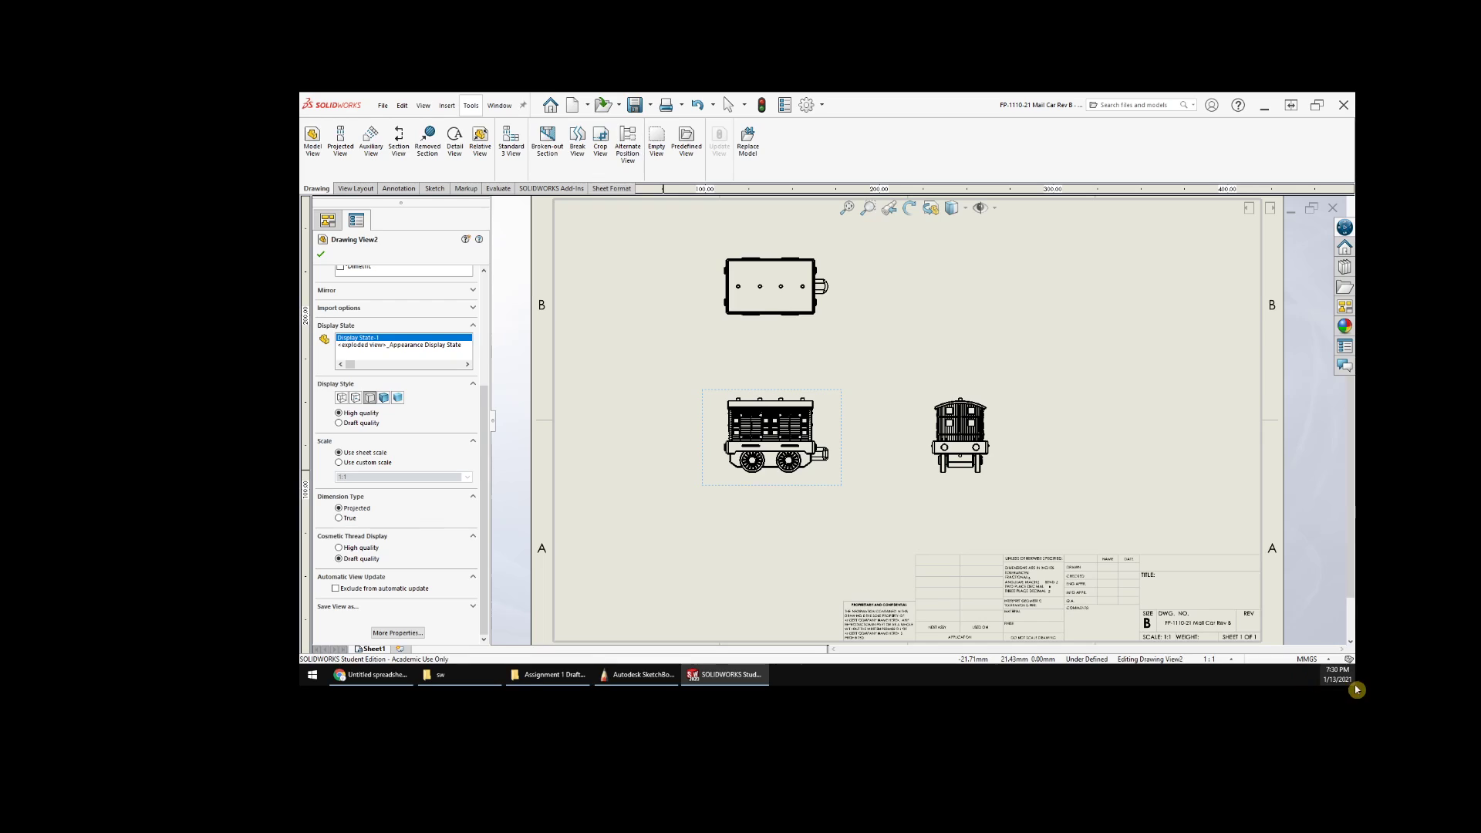
click(1228, 660)
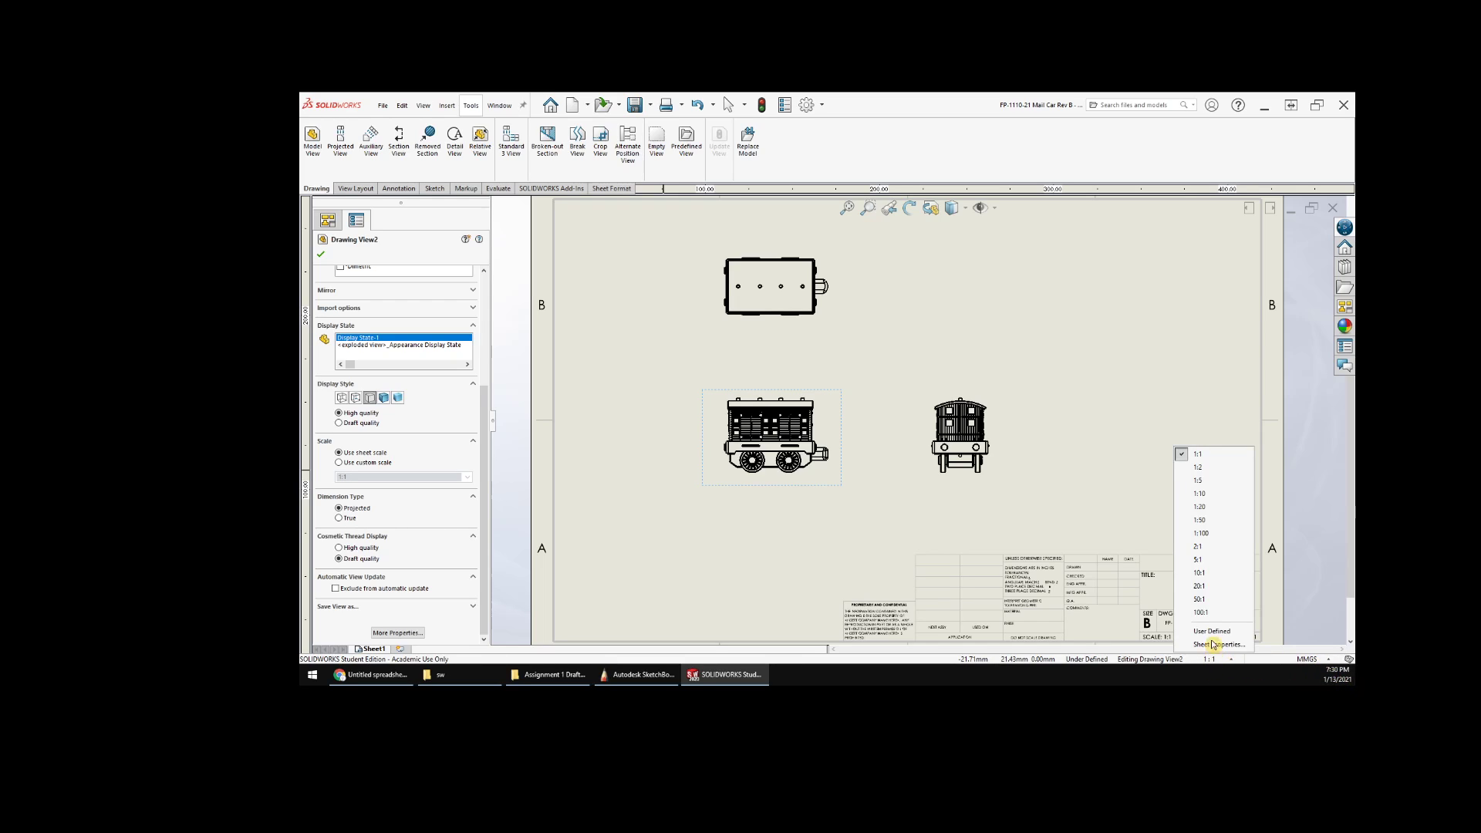
click(1196, 550)
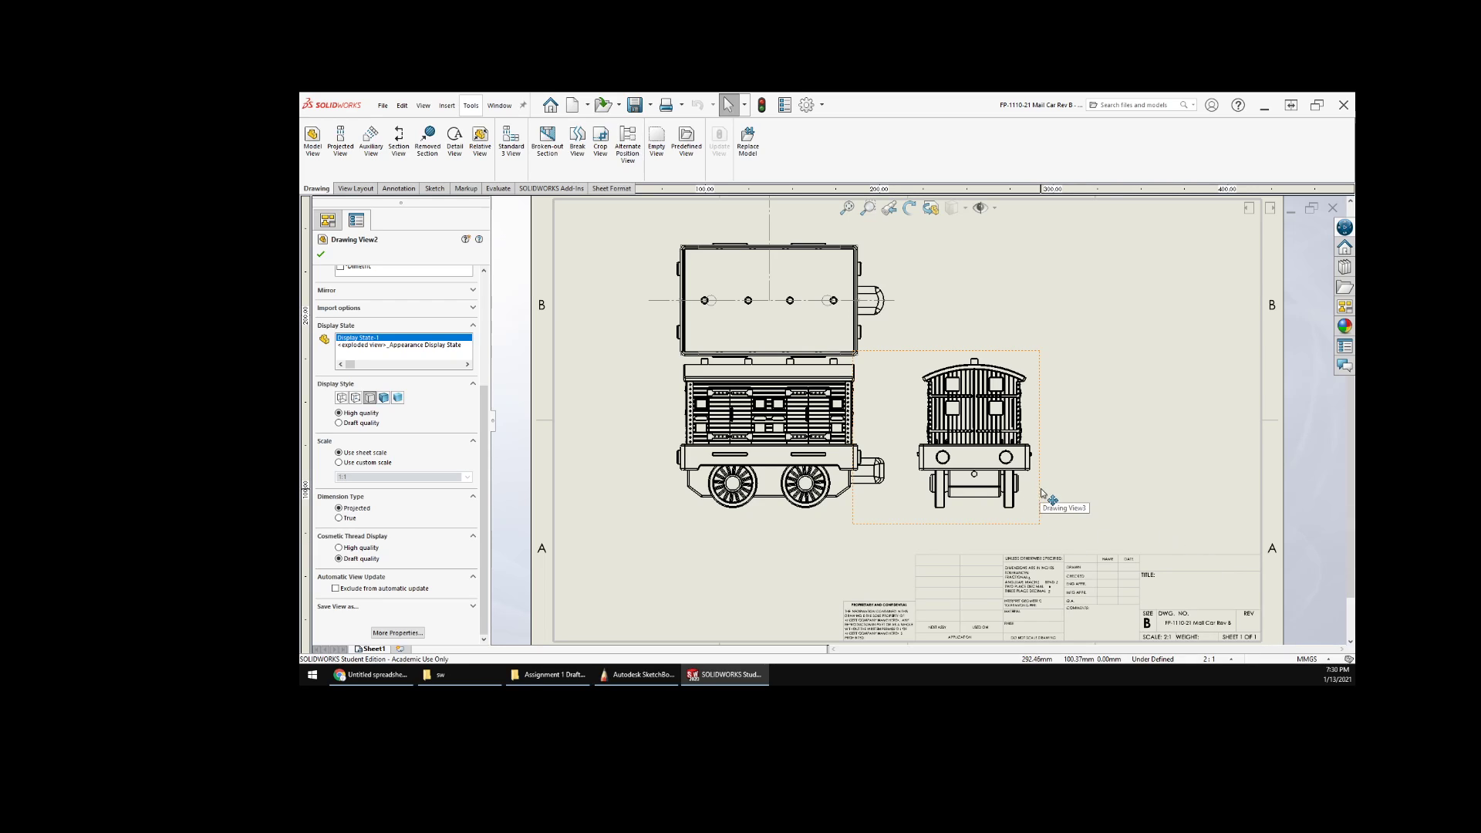
- Space out the enlarged views by moving the side view farther right, the front view down and the top view up
mouse_move(1051, 502)
mouse_down()
mouse_move(1173, 503)
mouse_move(1157, 505)
mouse_up()
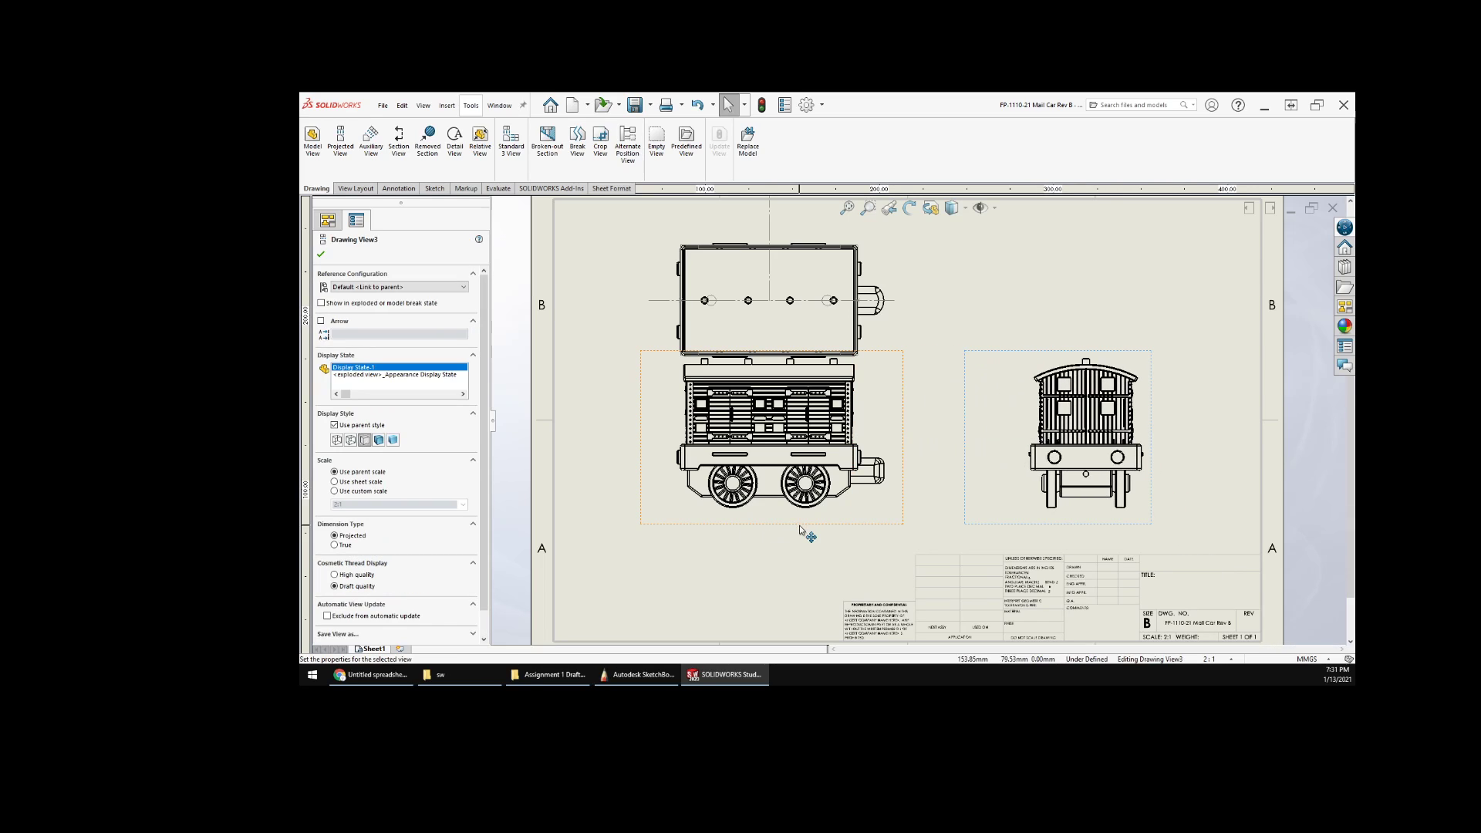
drag(803, 529, 803, 557)
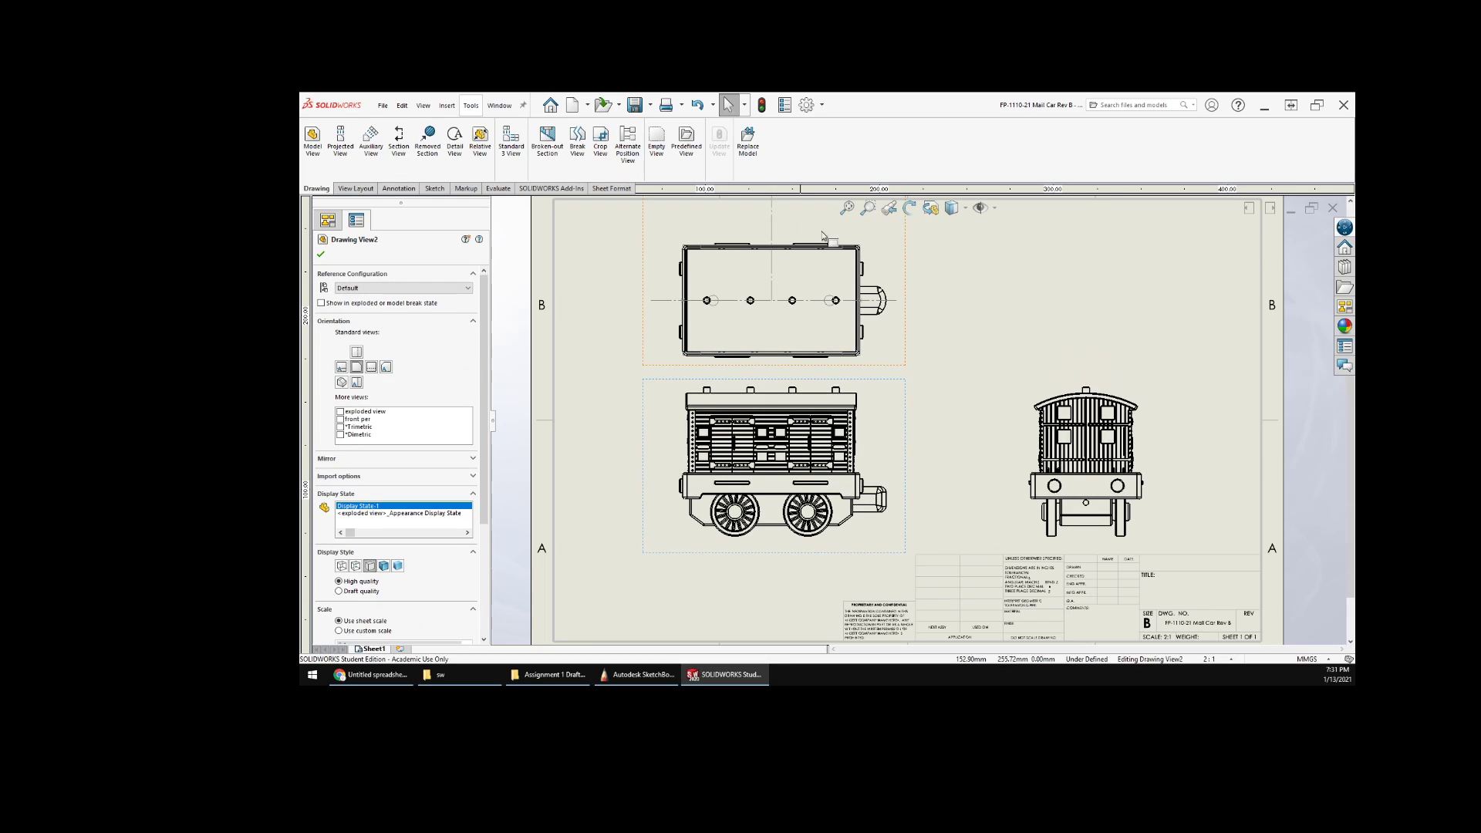
click(914, 284)
drag(917, 291, 906, 271)
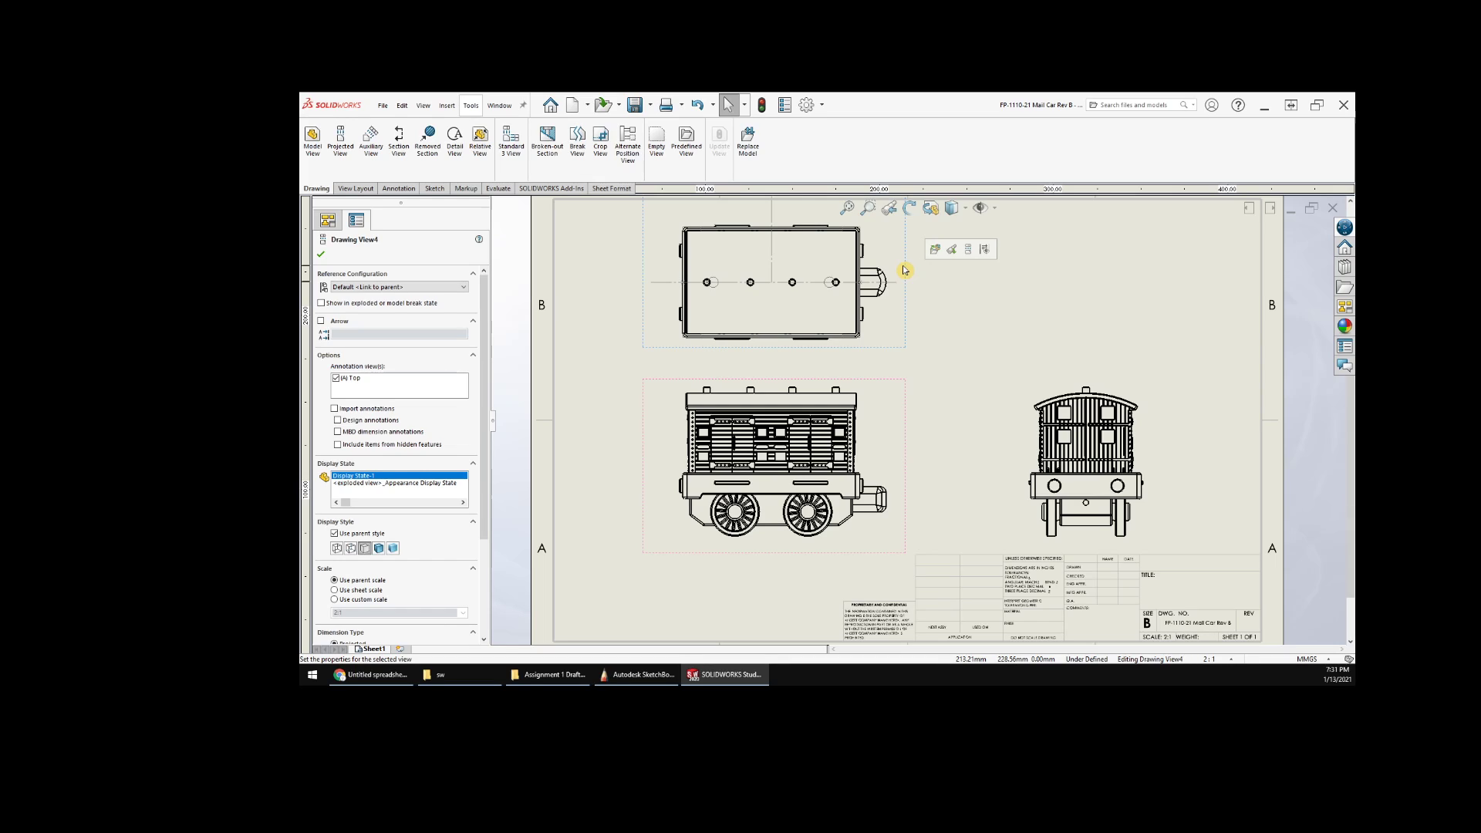
click(986, 302)
- Hide the platform's sketch that shows as long centerlines across the top view
key(f)
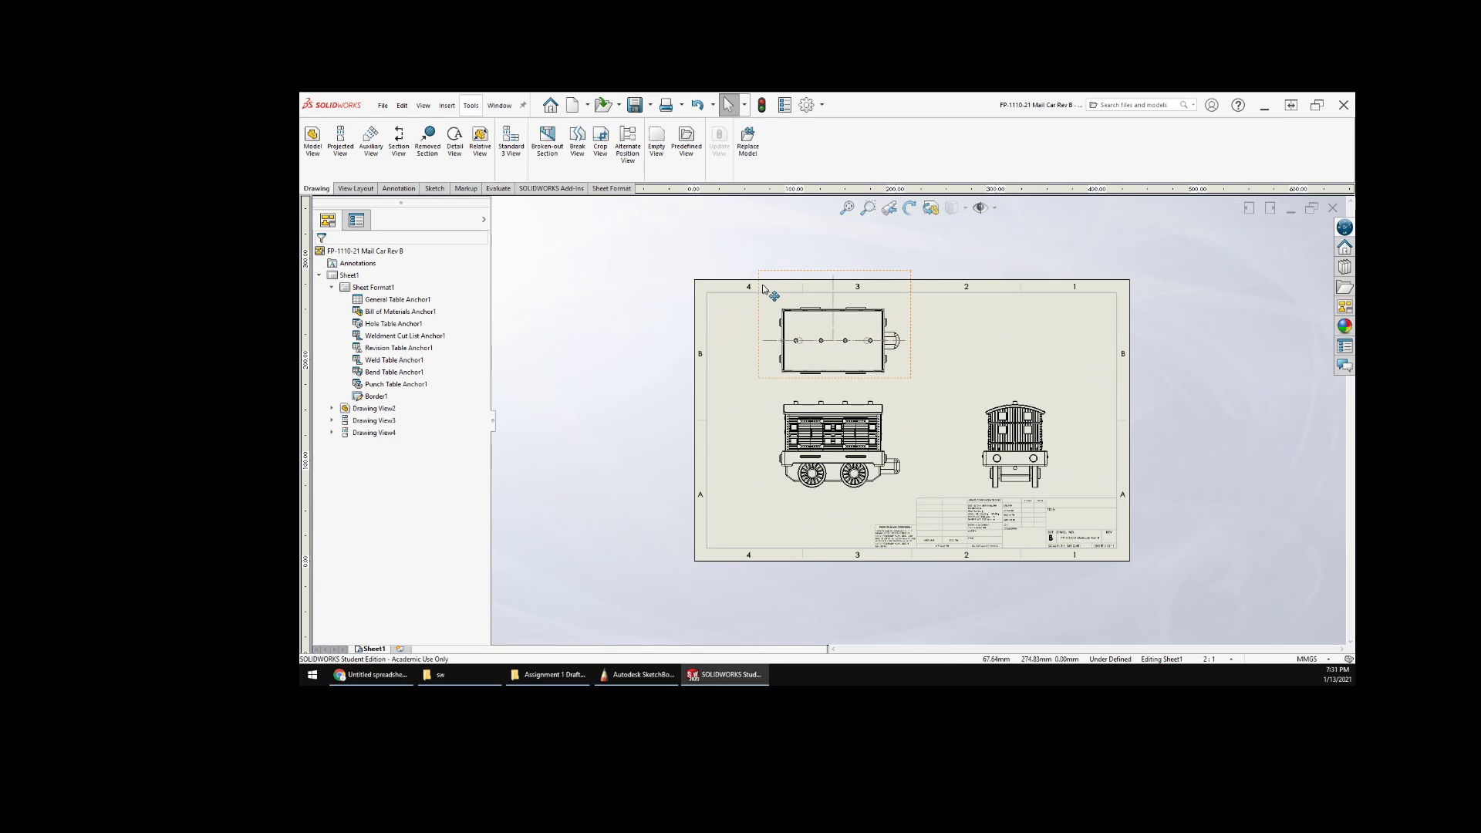
scroll(792, 284, down, 5)
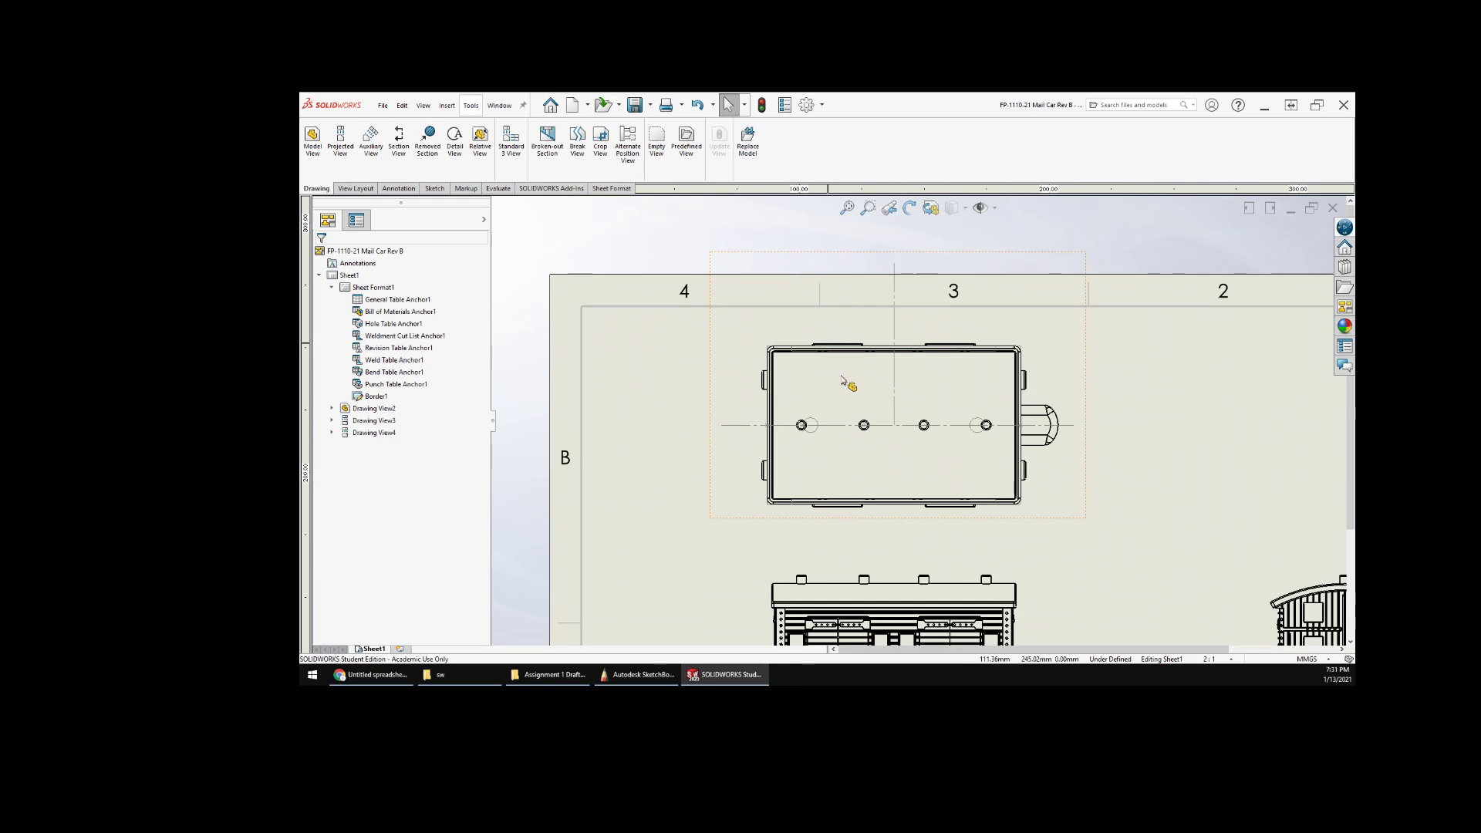
click(893, 394)
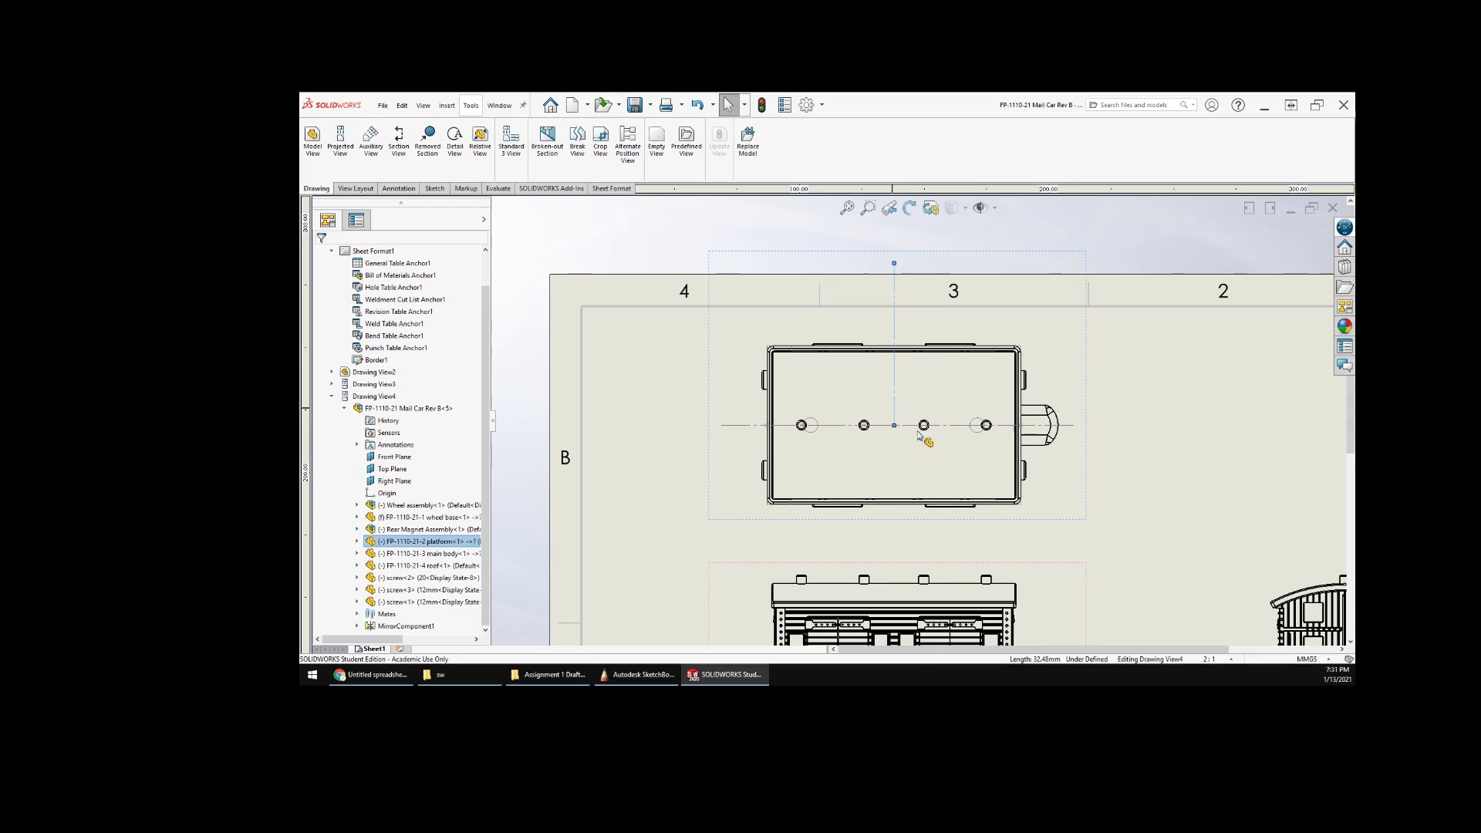
click(1152, 416)
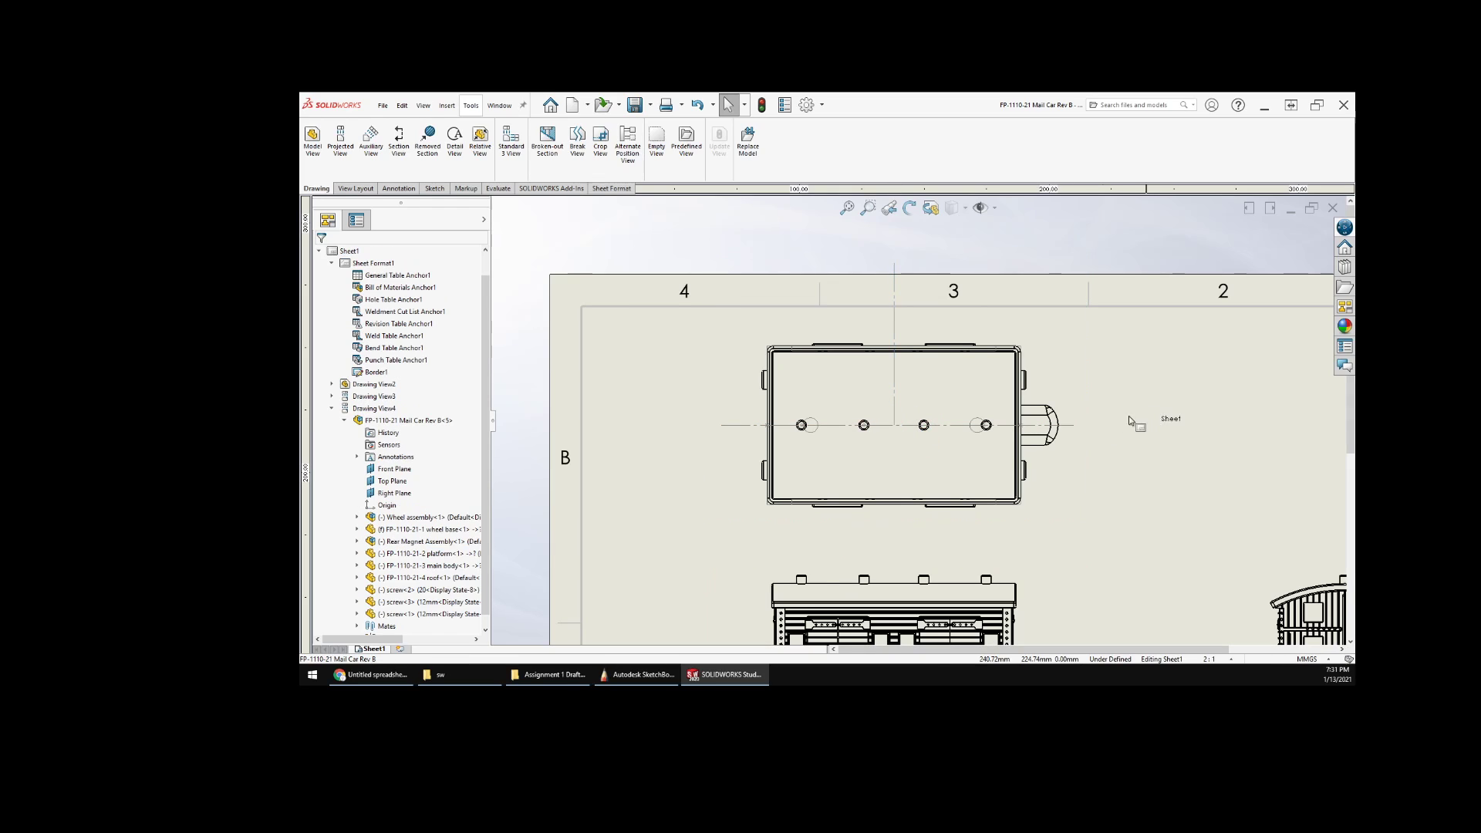
click(894, 414)
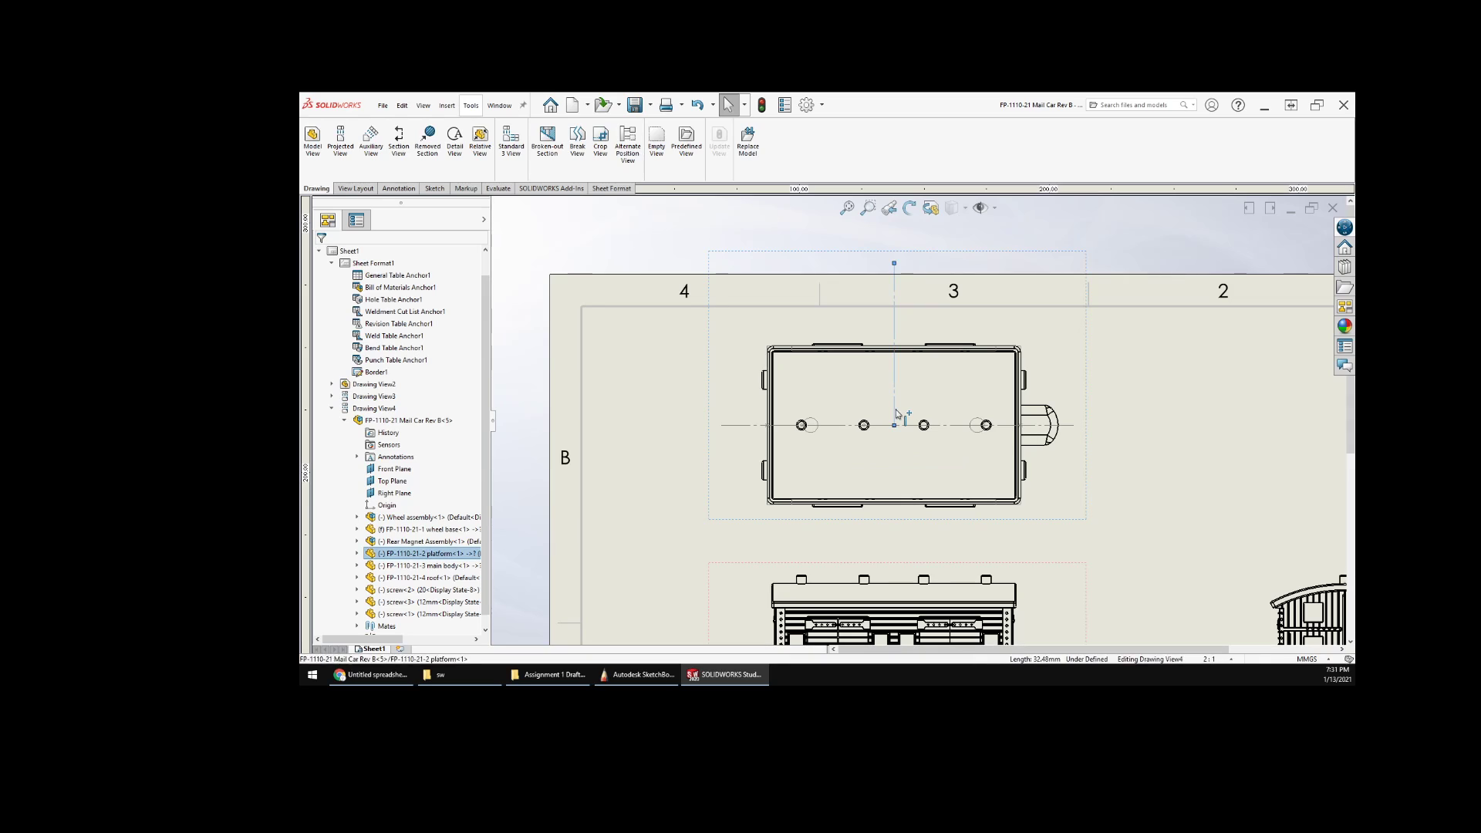
right_click(896, 414)
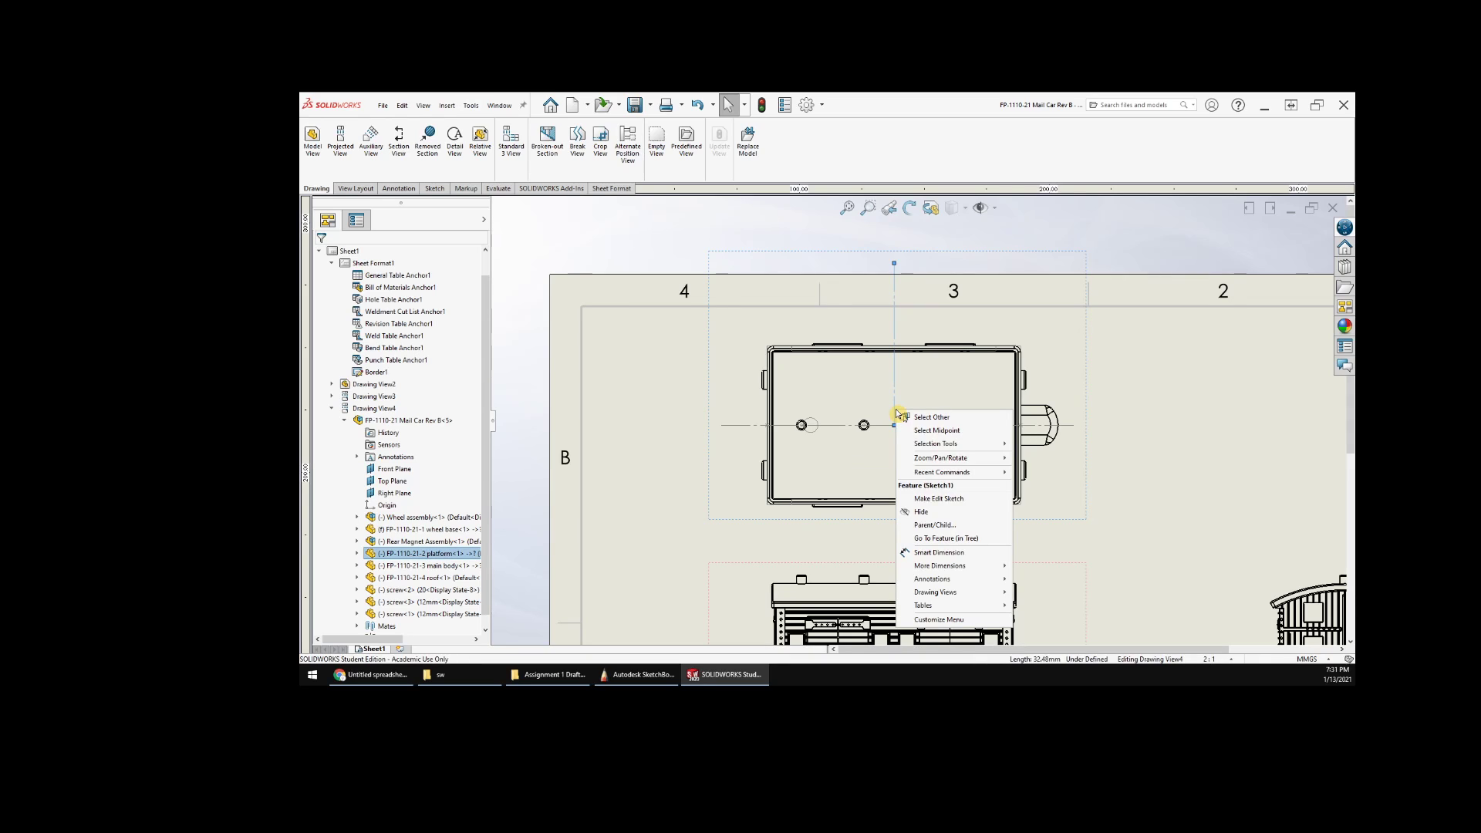
click(921, 511)
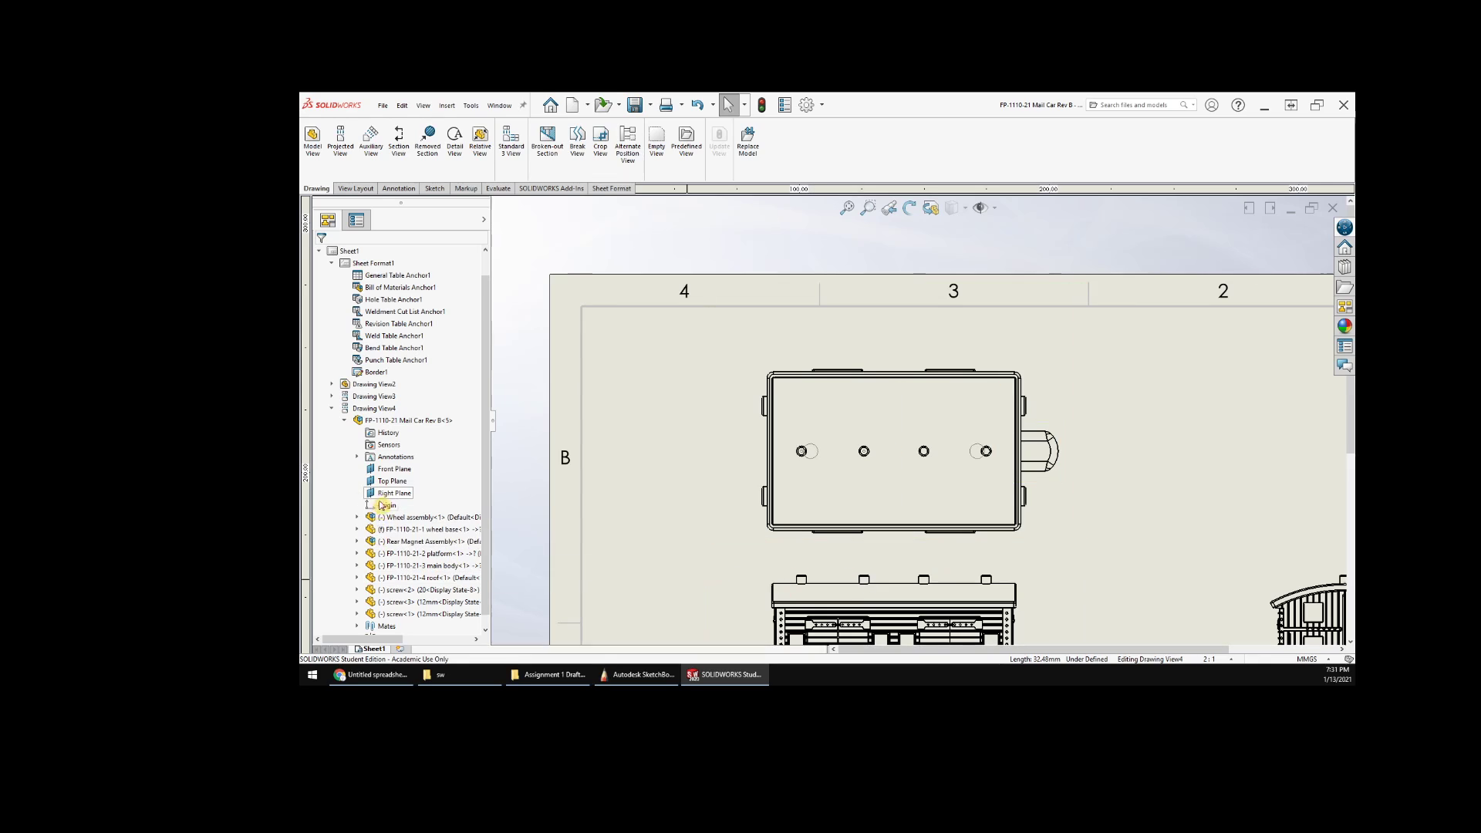
- Inspect the top view's properties with the roof's edge selected, and close them
click(727, 542)
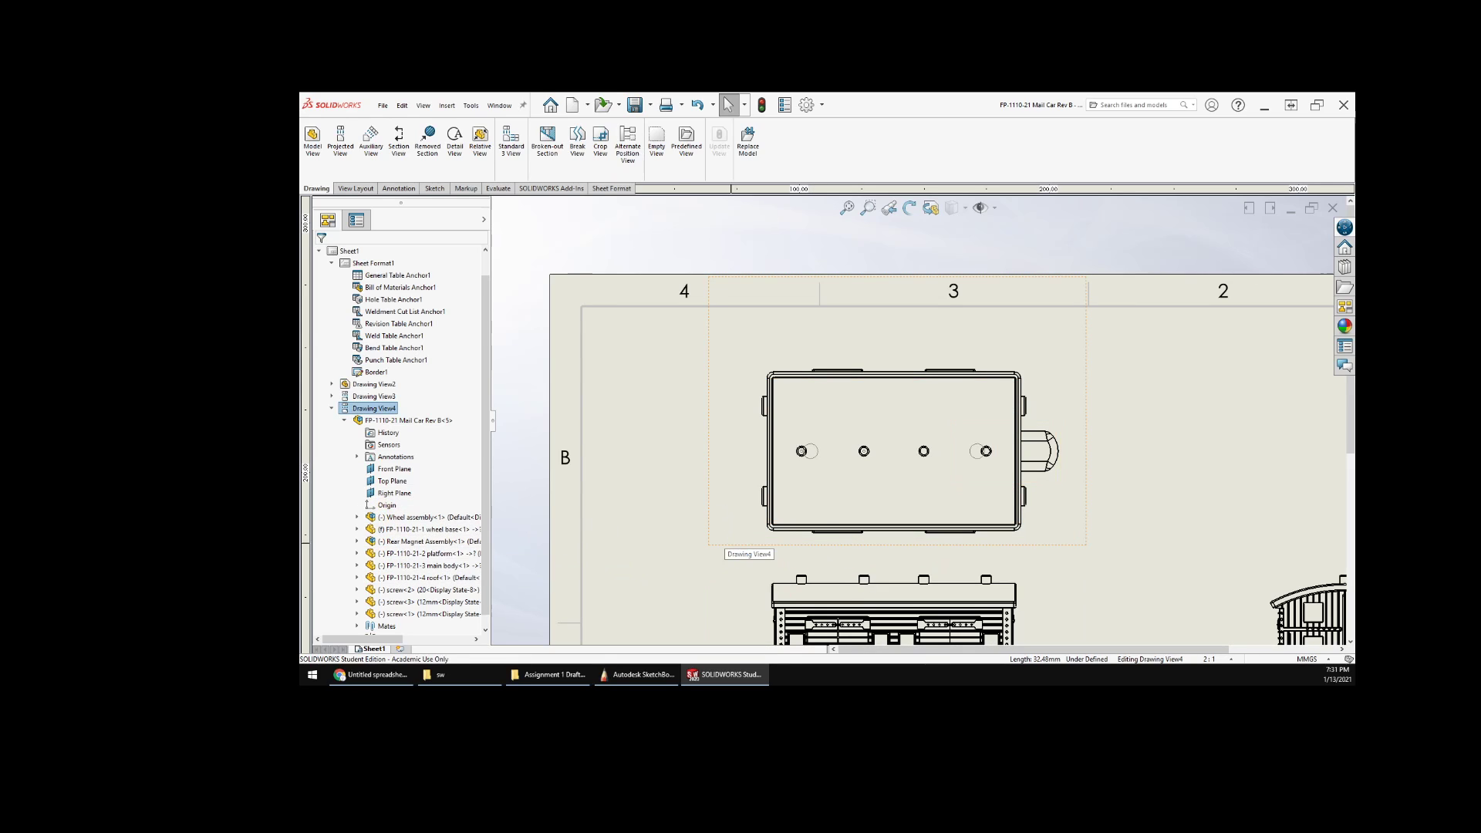
click(608, 506)
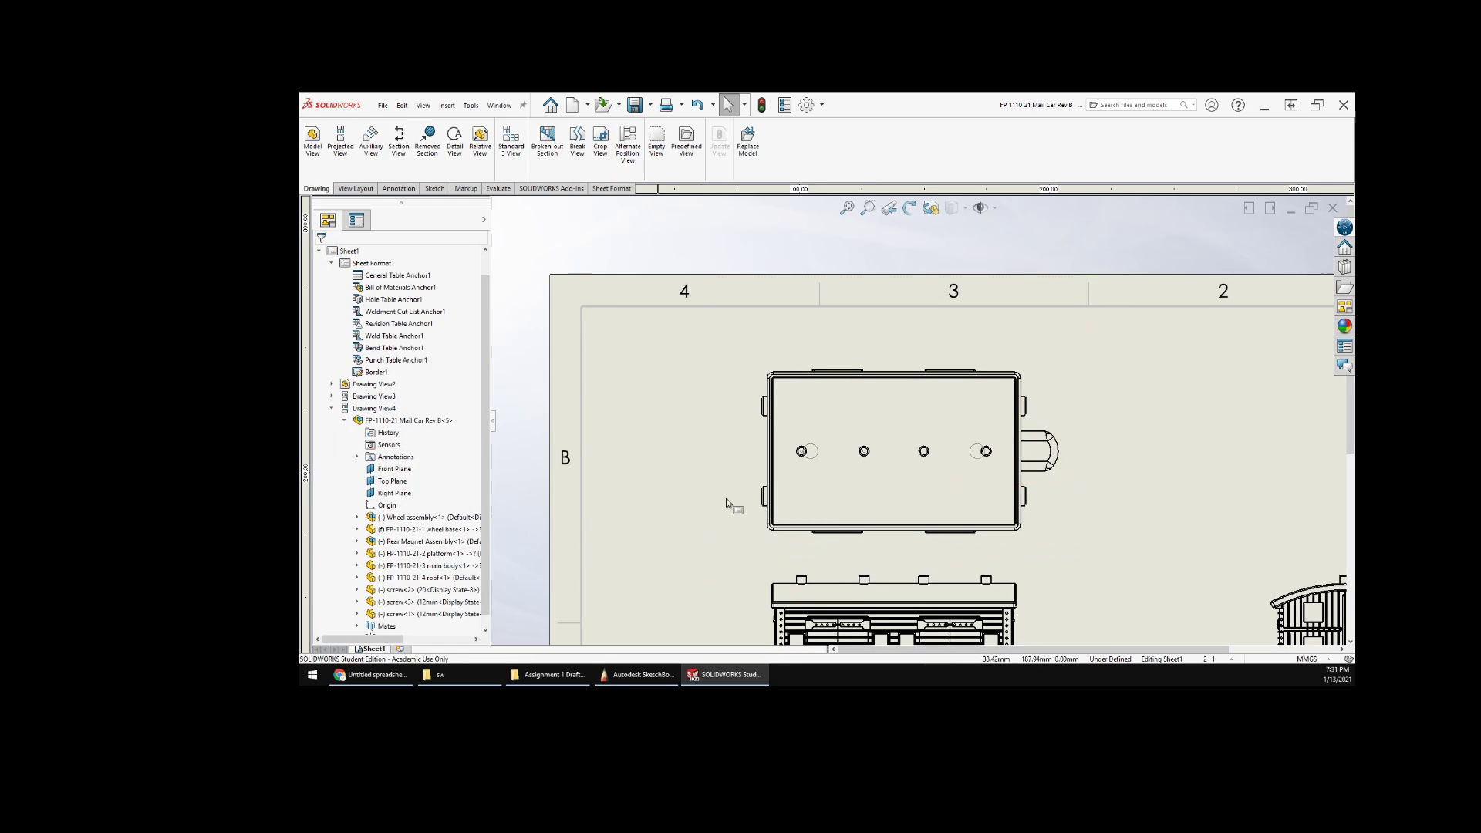
click(774, 463)
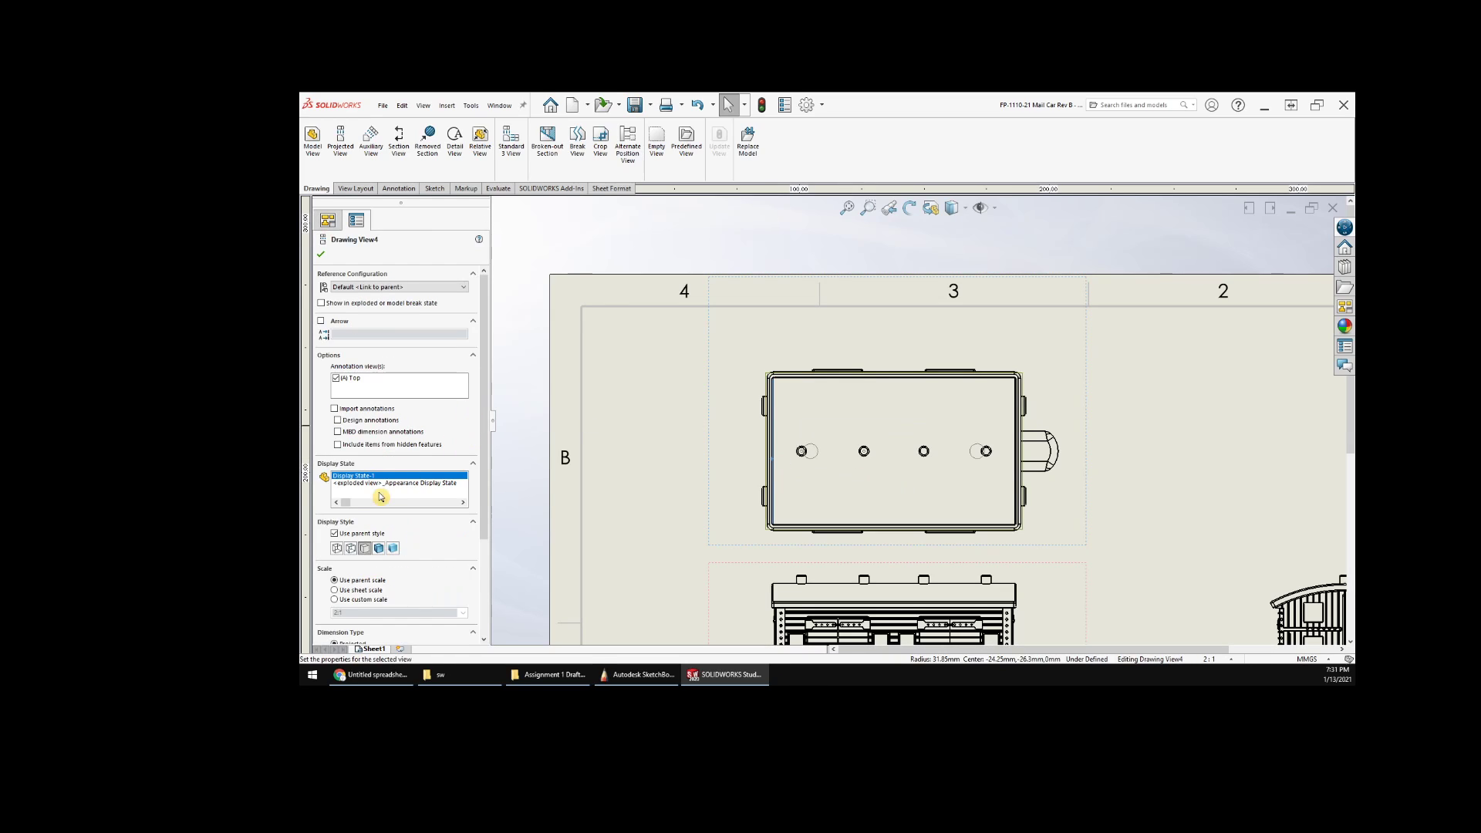
click(321, 257)
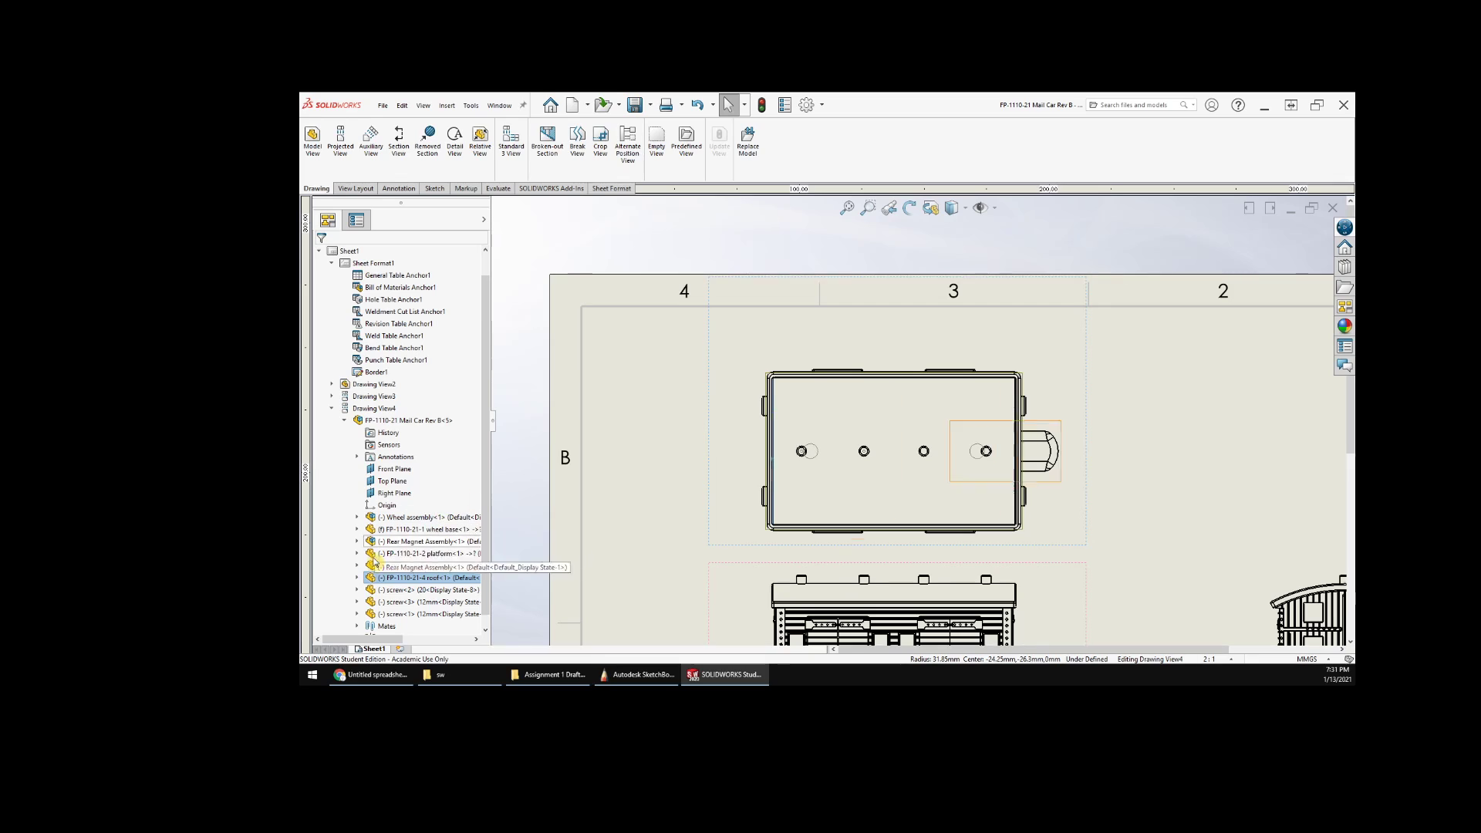
- Open the roof part from the top view's component list and inspect the sketch under its Cut-Extrude1 feature
right_click(393, 585)
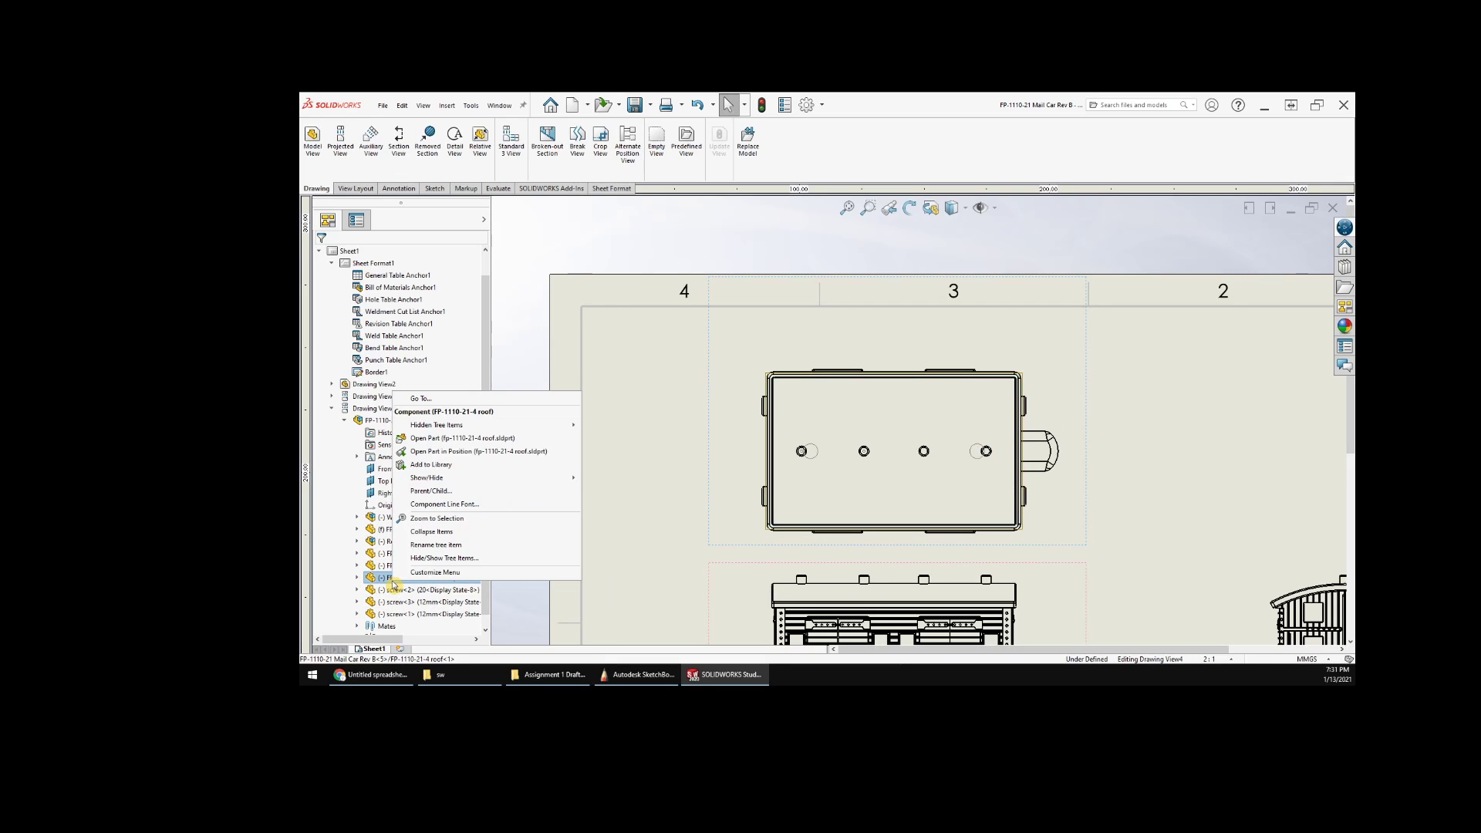
click(436, 439)
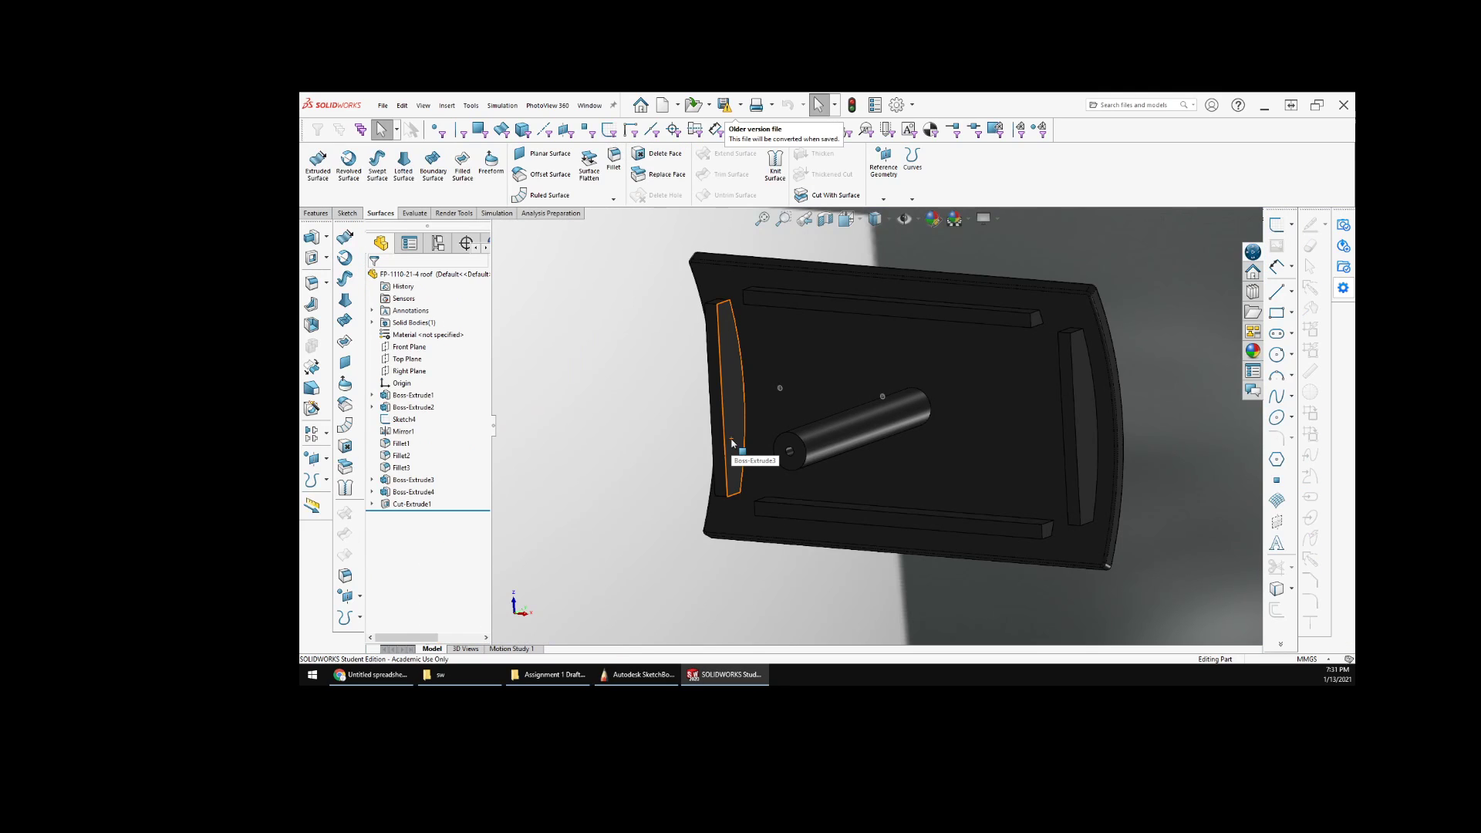
middle_drag(732, 443, 660, 370)
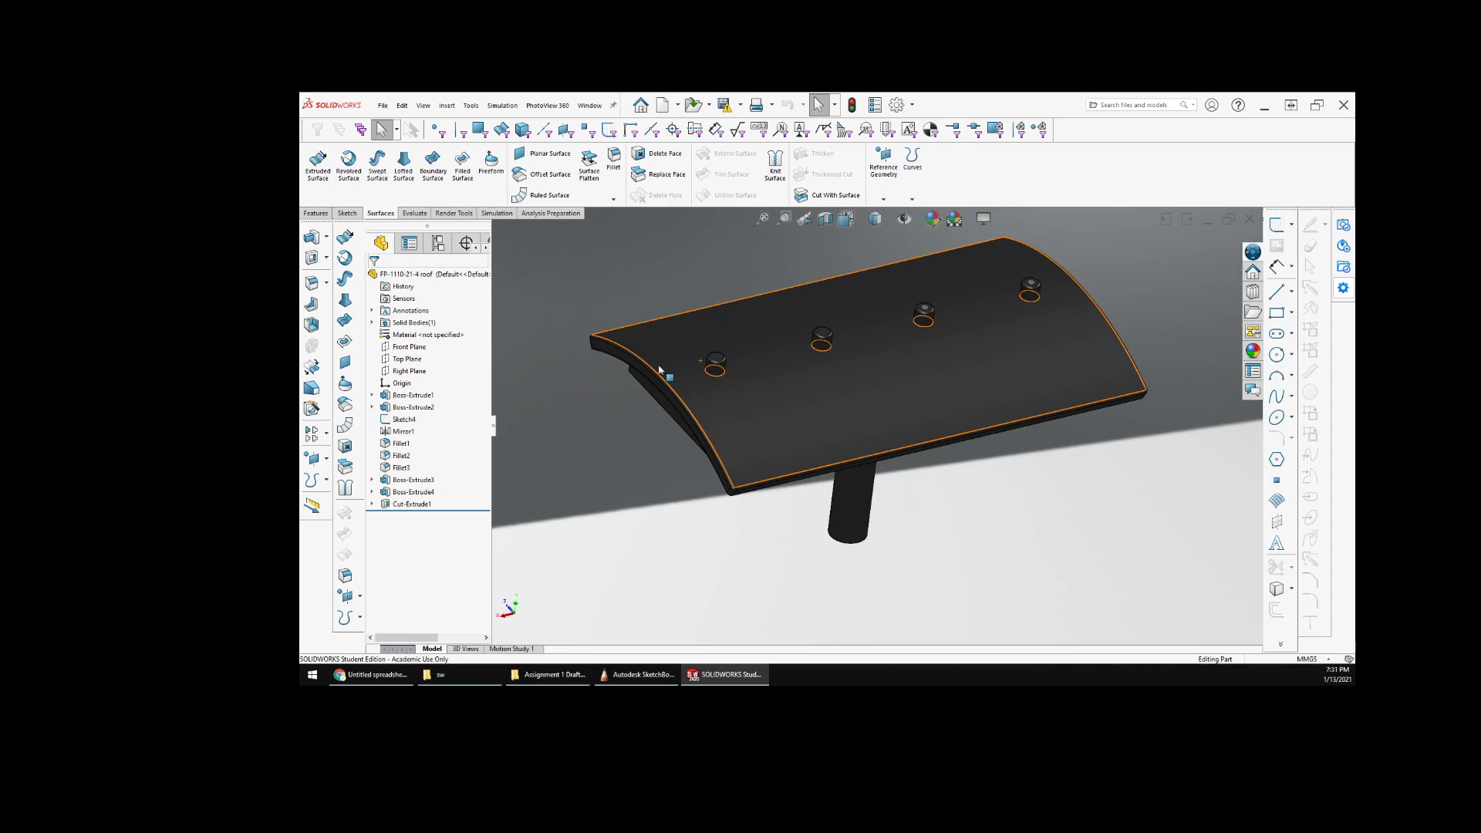
click(371, 504)
click(413, 516)
right_click(419, 516)
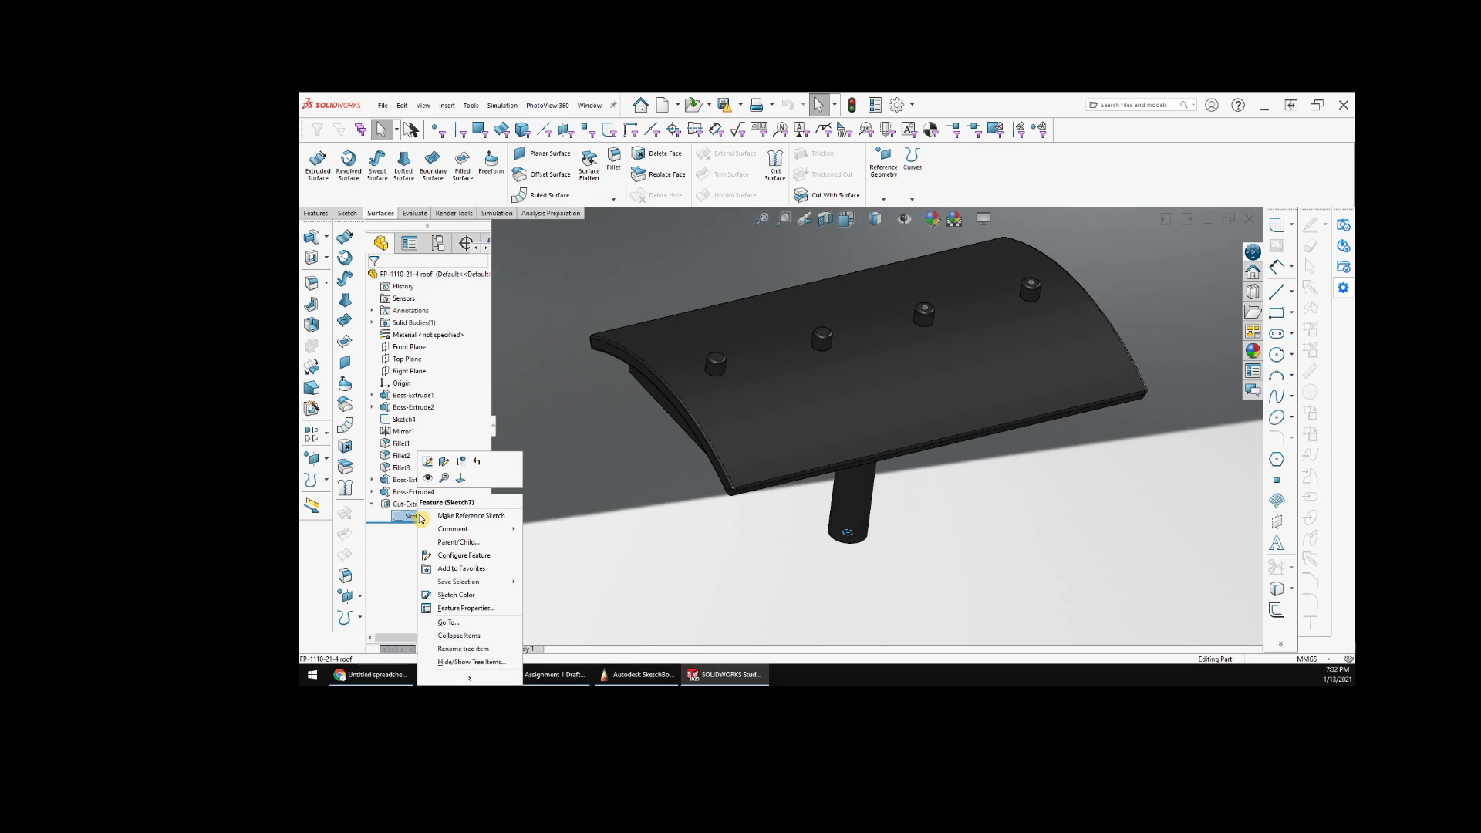
click(506, 611)
mouse_move(715, 522)
middle_down()
mouse_move(677, 463)
mouse_move(512, 605)
middle_up()
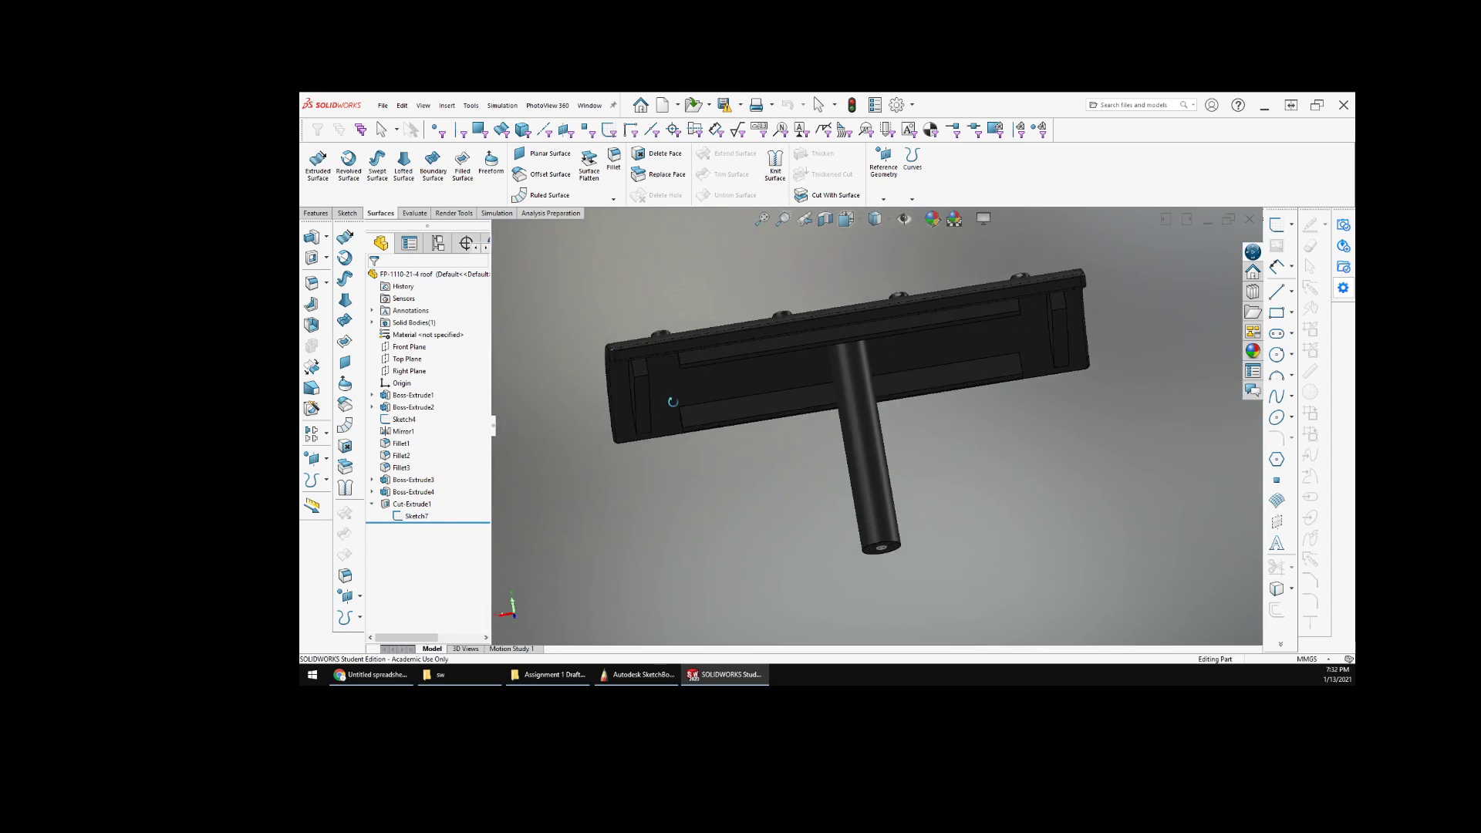
- Show the sketch under the roof's Boss-Extrude3 feature and return to the mail car drawing
click(372, 480)
click(420, 493)
click(425, 474)
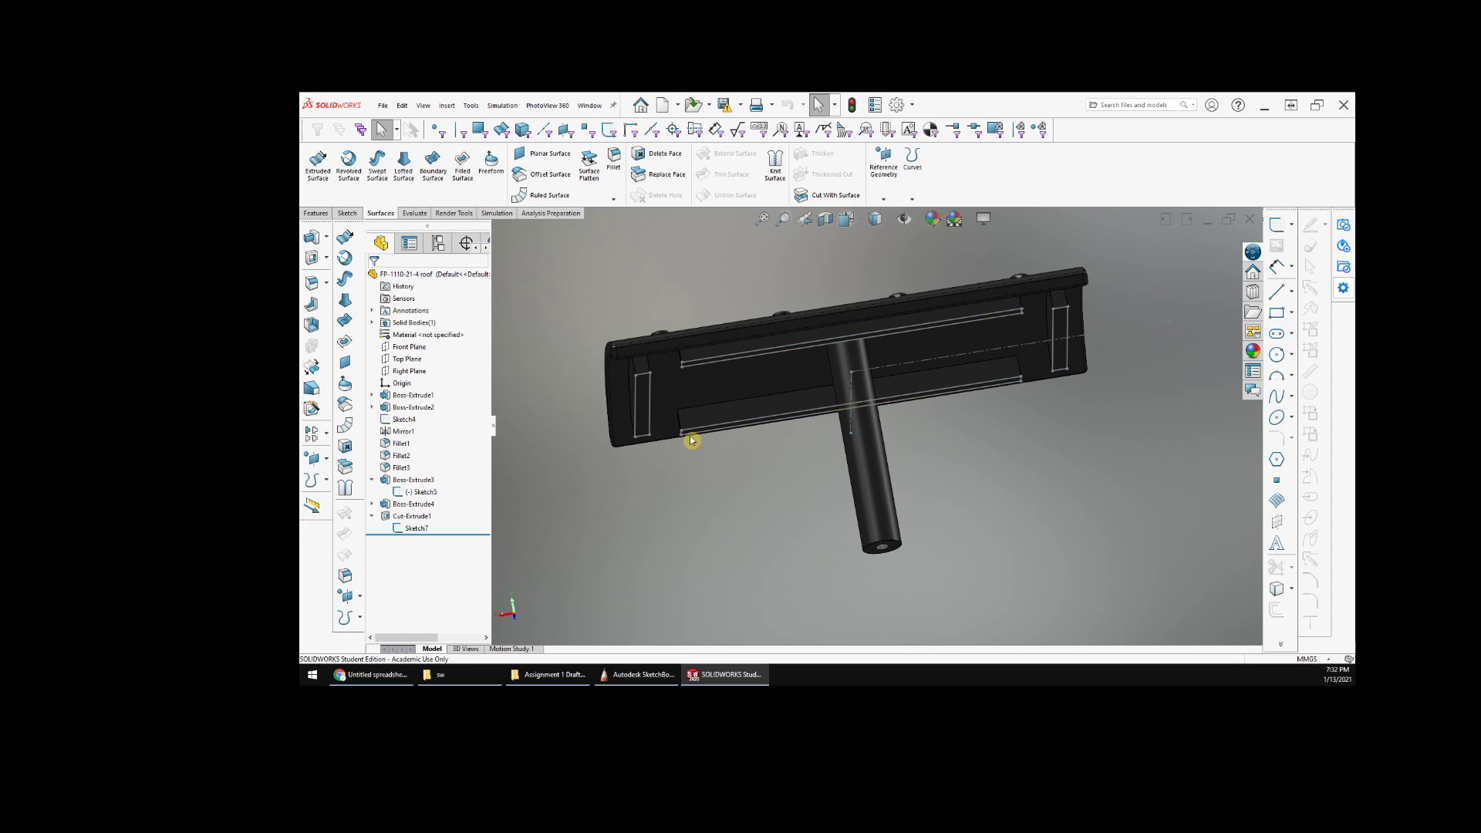
middle_drag(692, 440, 715, 548)
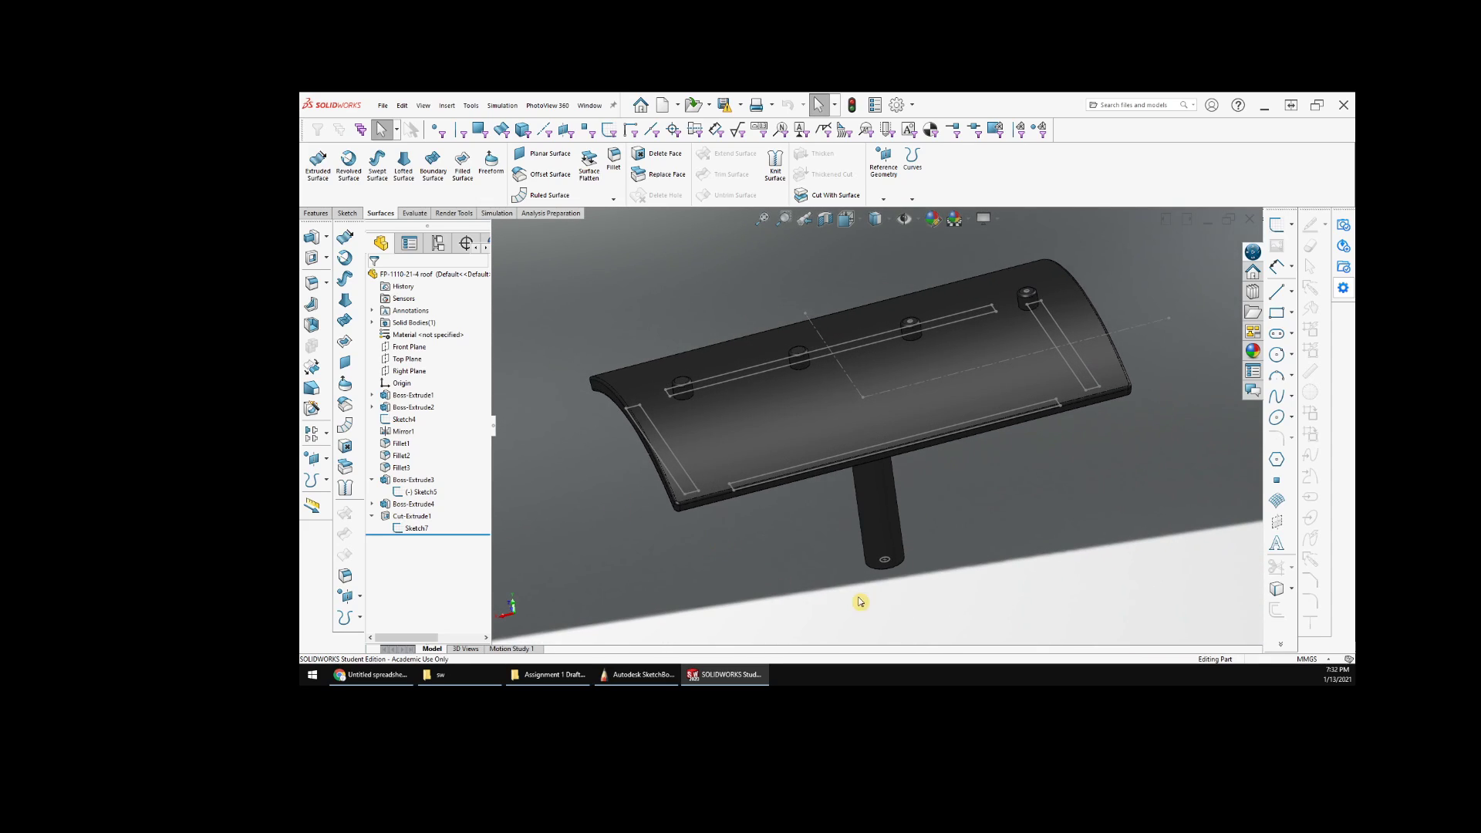
key(ctrl+Tab)
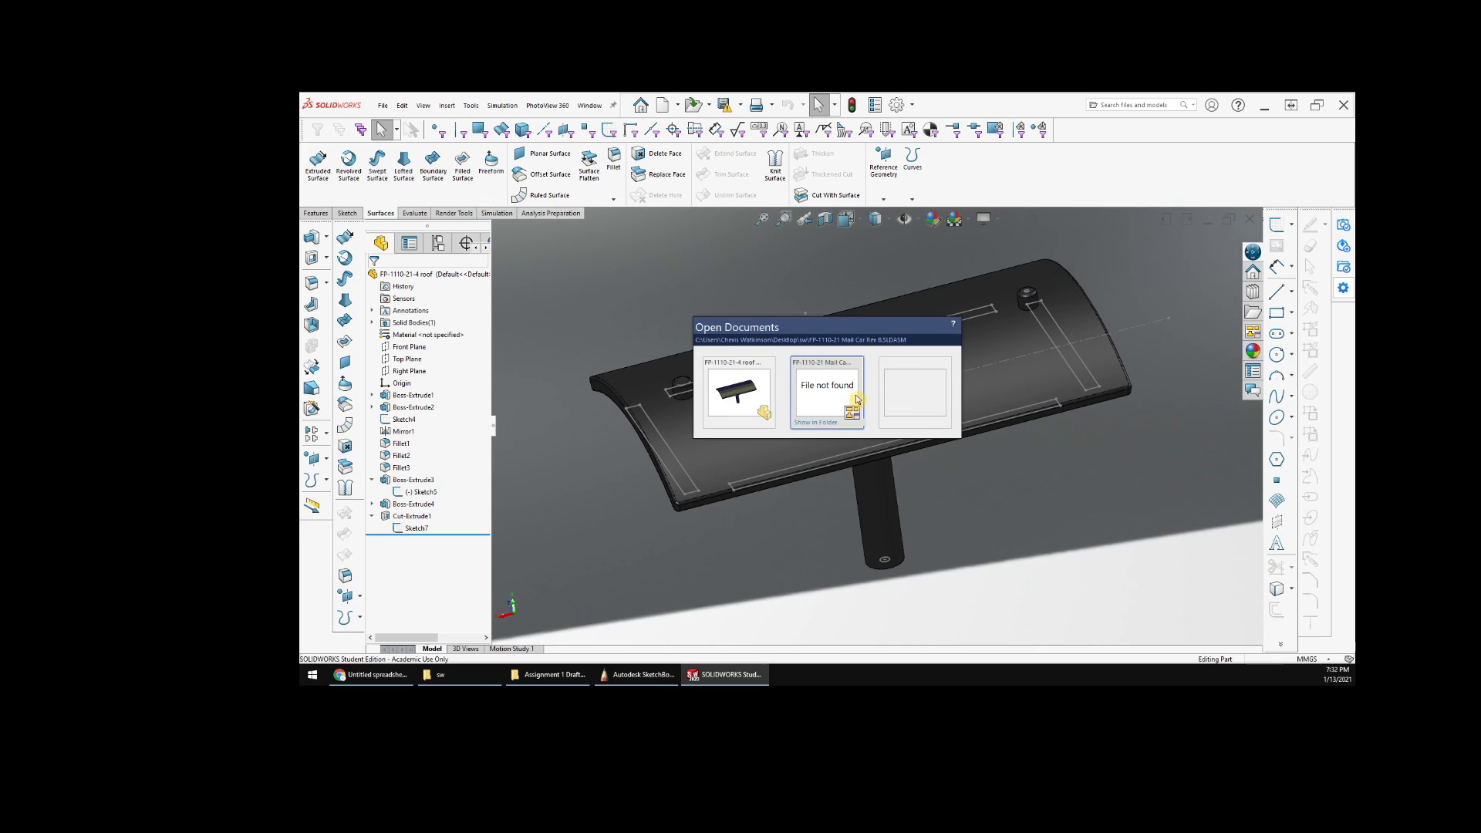
click(857, 399)
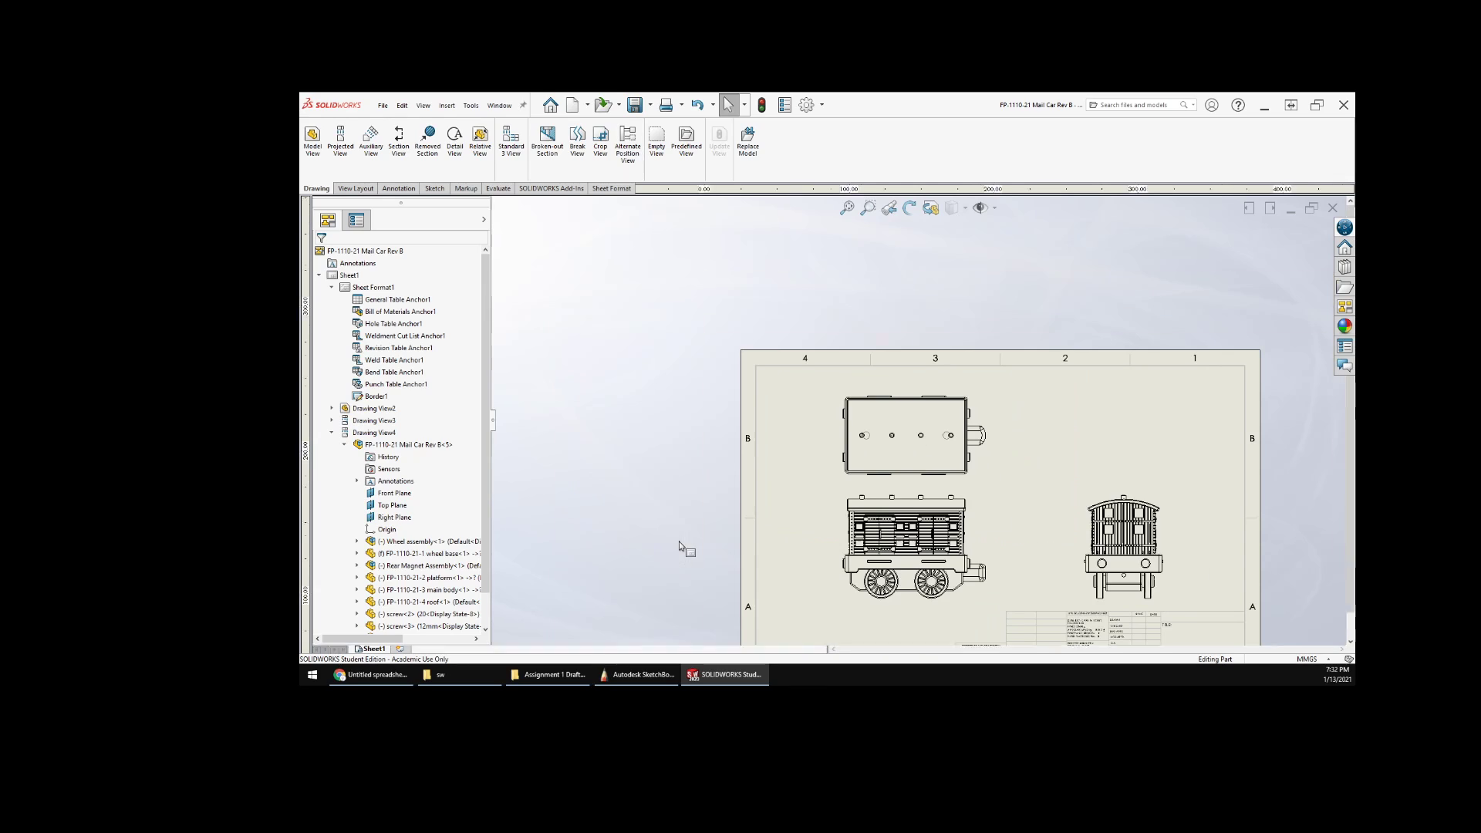
- Check the properties of the front view and the side view on the sheet
click(1001, 541)
scroll(1011, 532, up, 3)
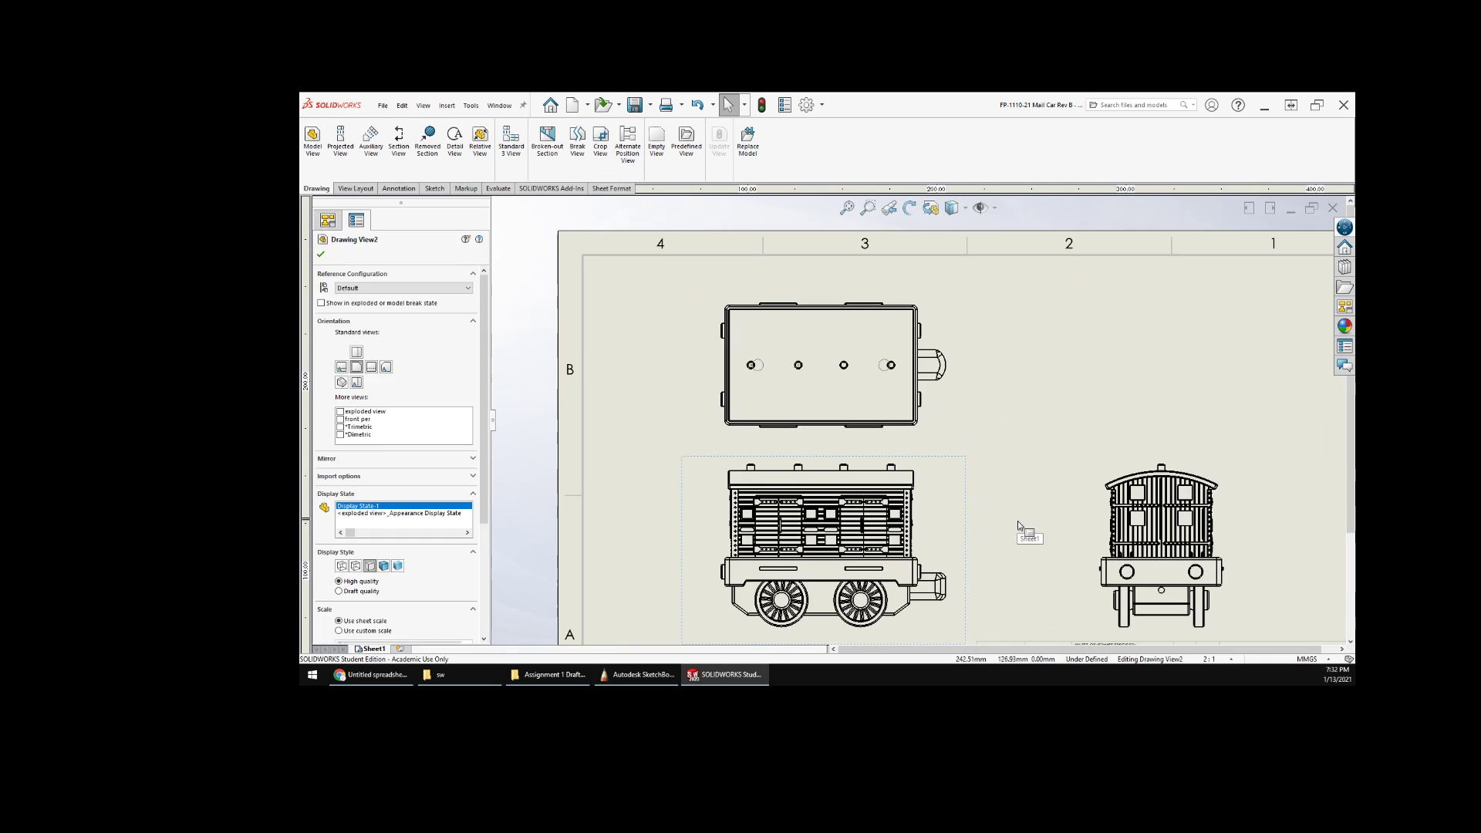
middle_drag(1020, 527, 1005, 473)
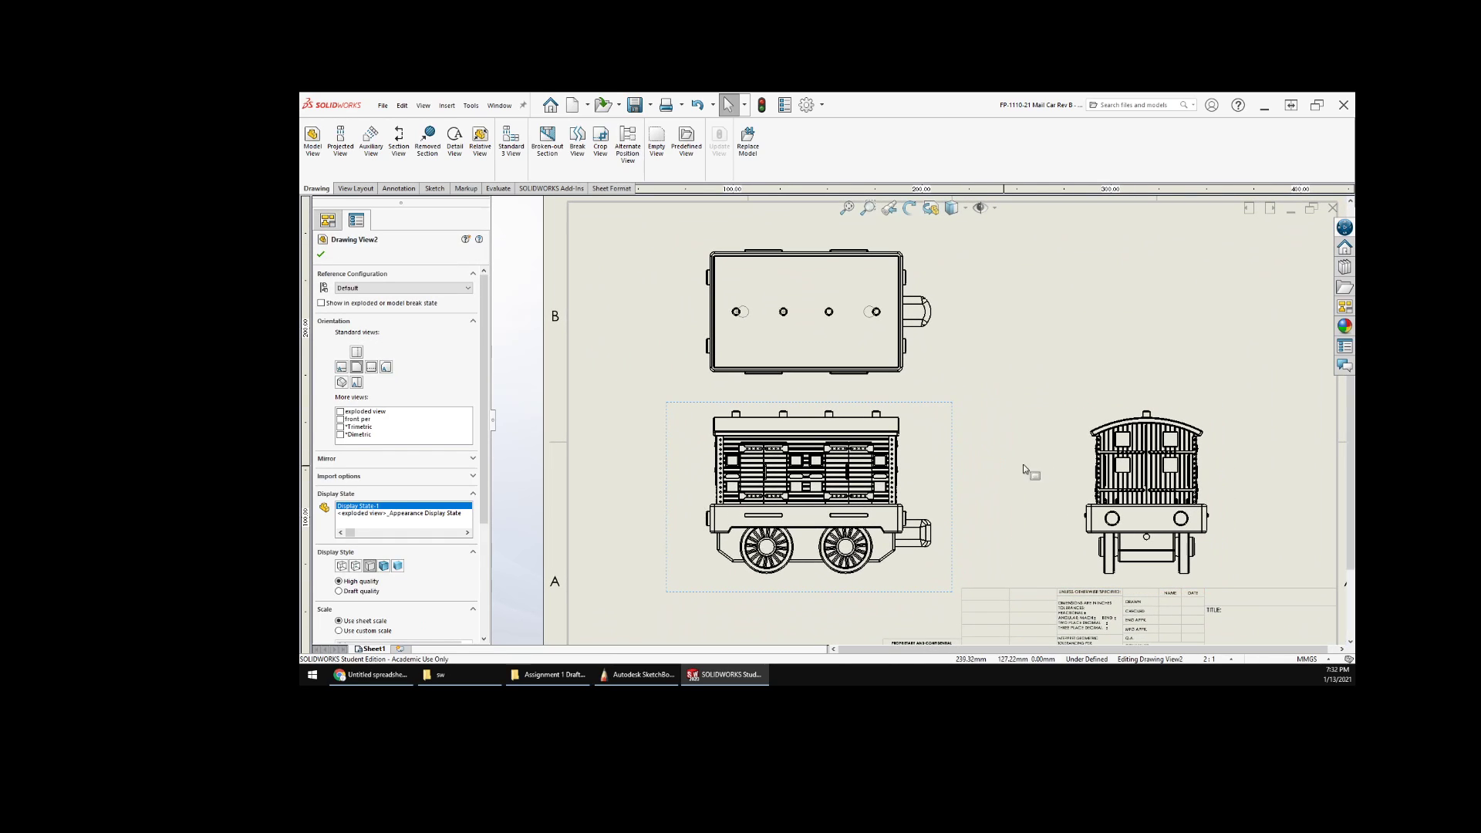
click(1083, 412)
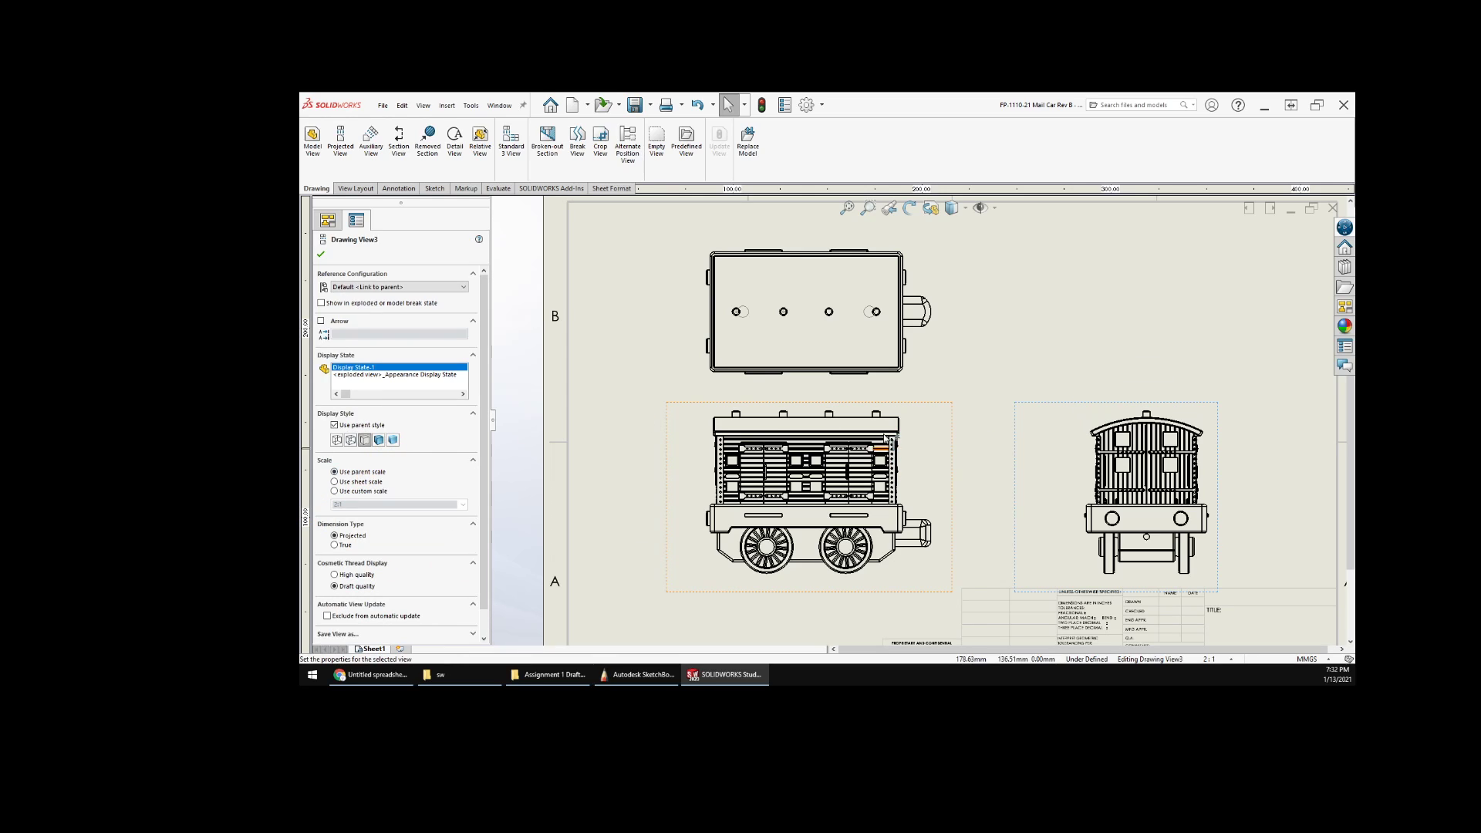
- Preview the front view as shaded, shaded with edges and hidden lines visible, and restore hidden lines removed
click(916, 424)
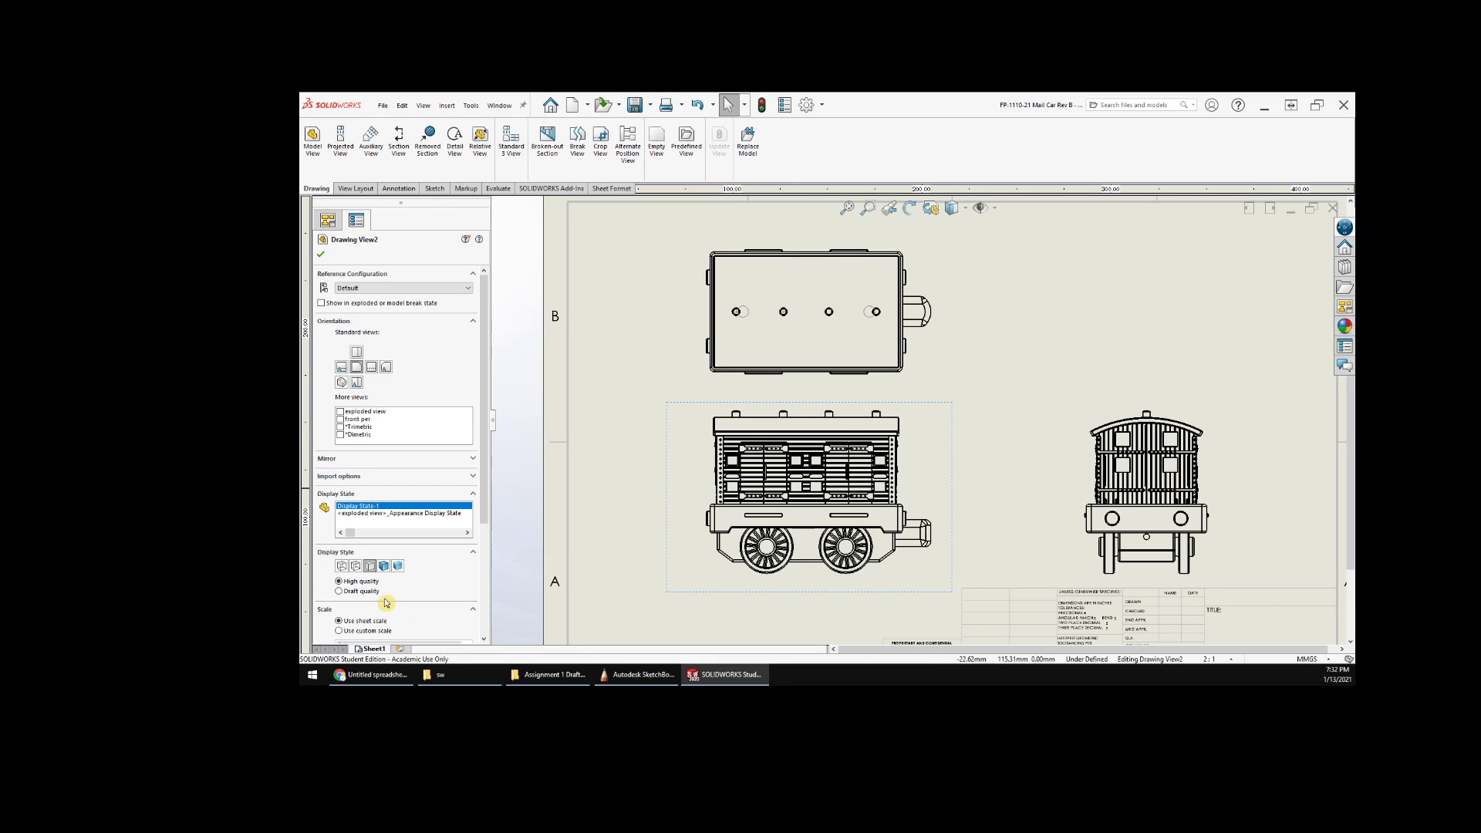
click(398, 567)
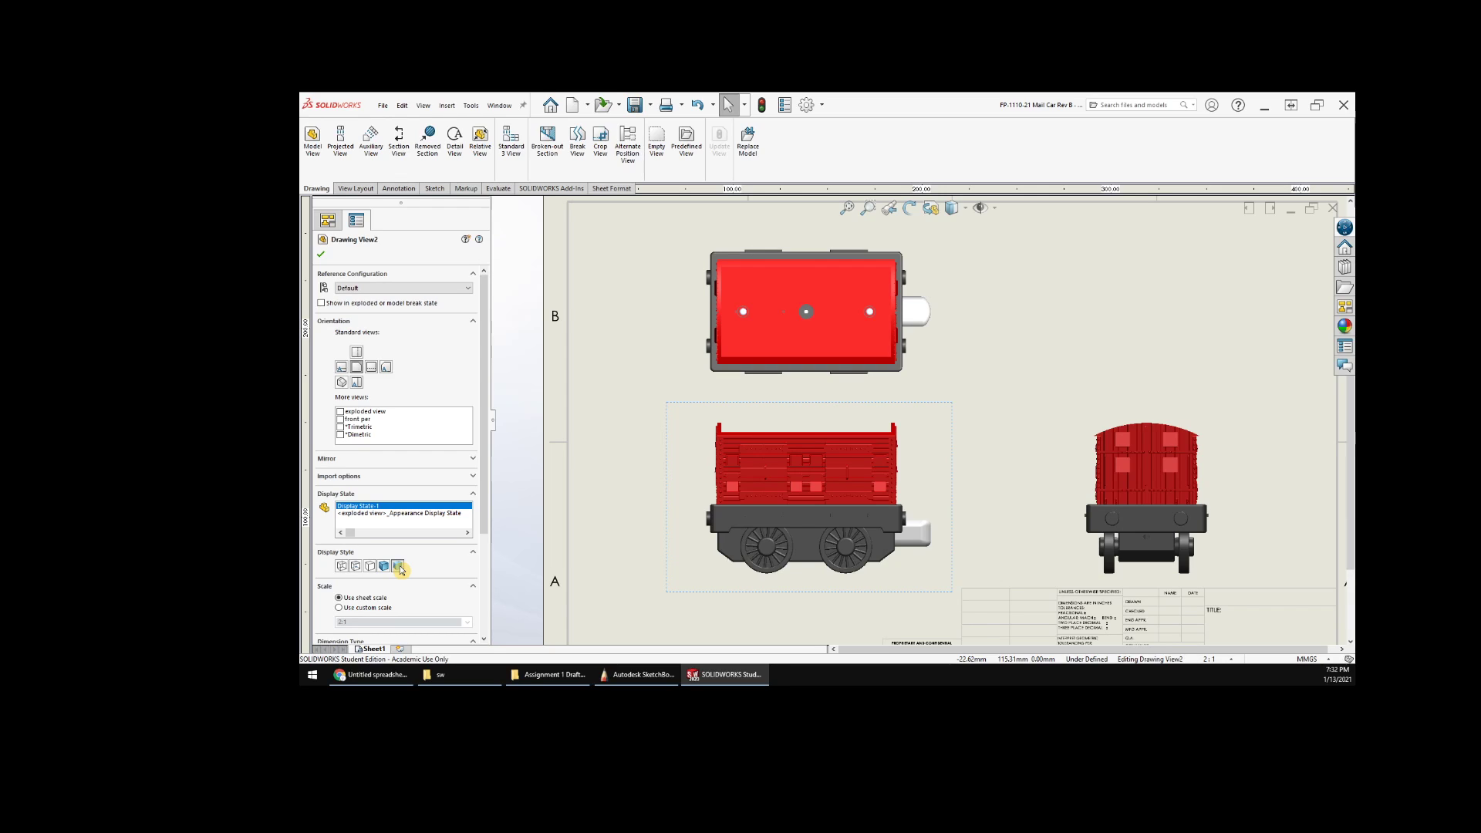
click(384, 567)
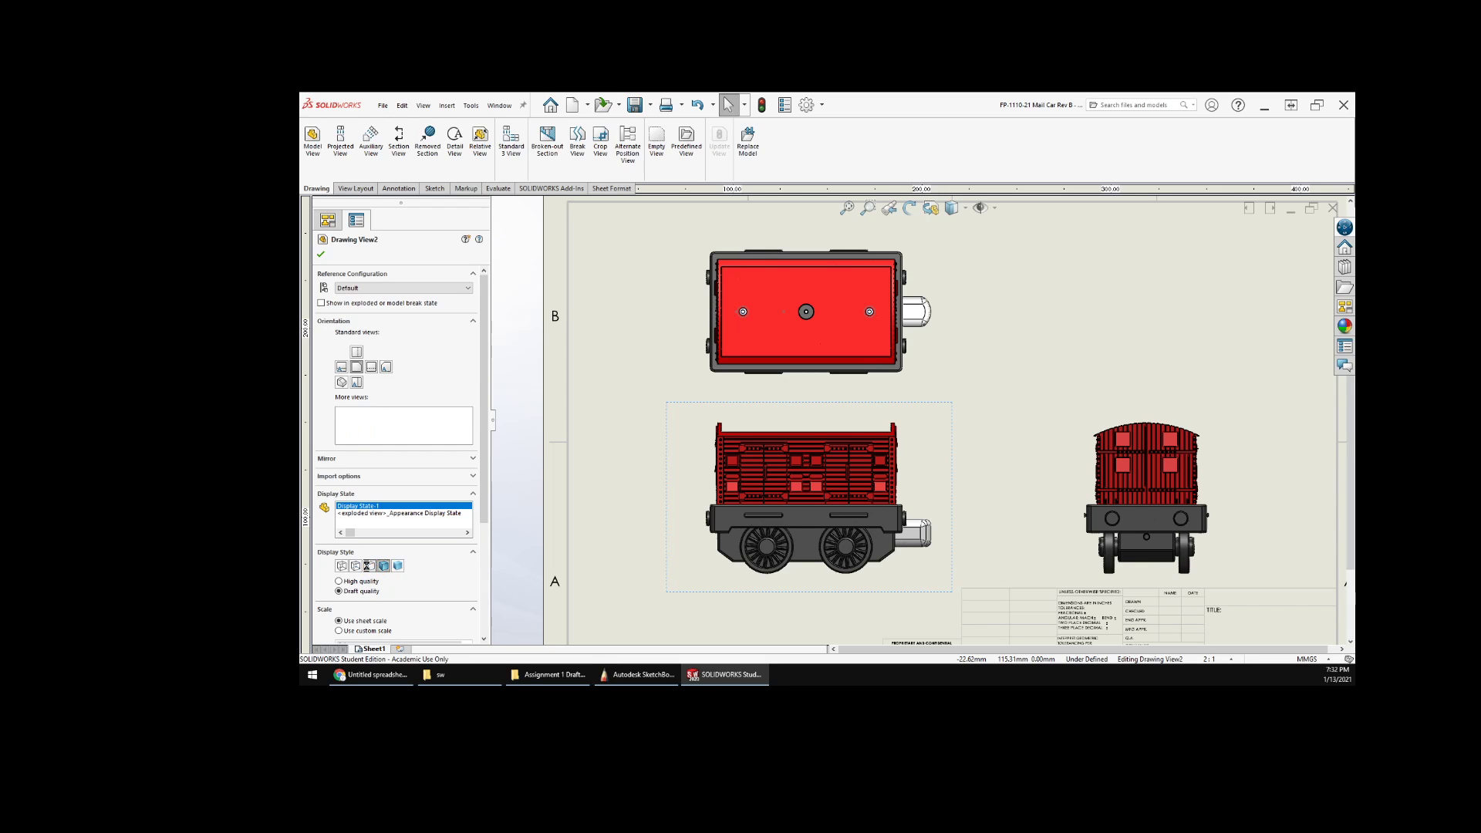
click(370, 566)
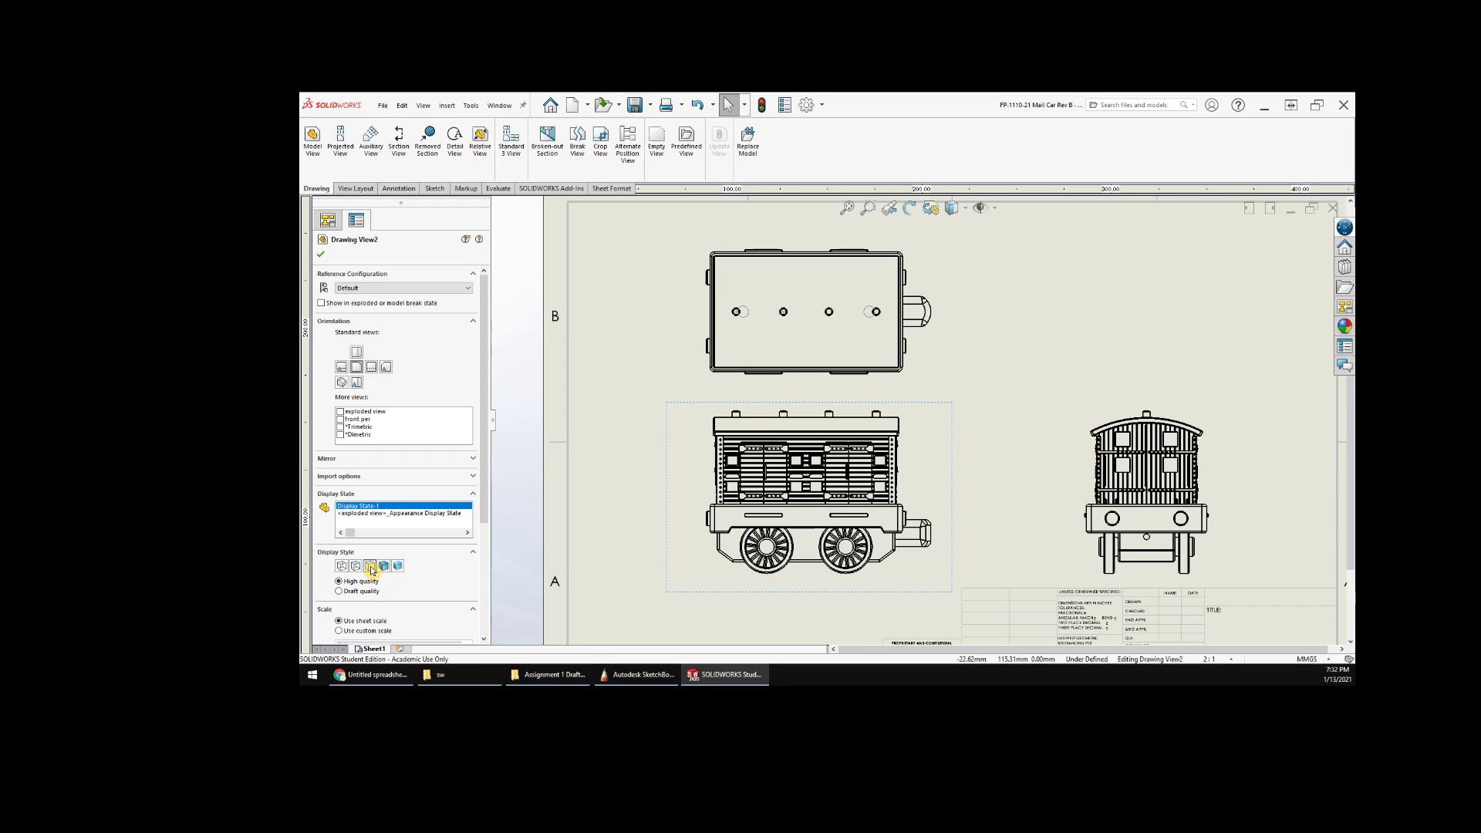
click(356, 567)
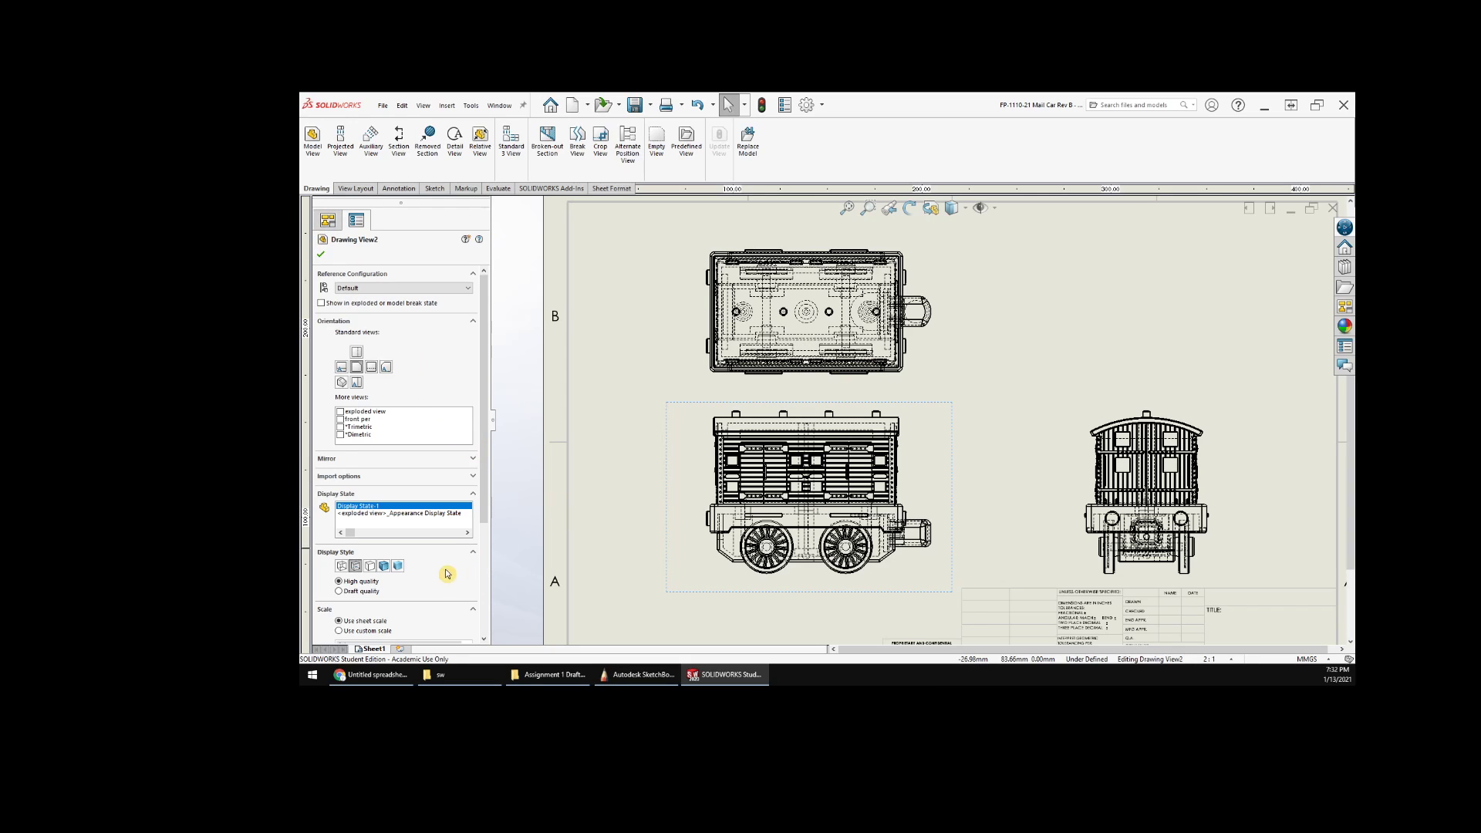
click(370, 566)
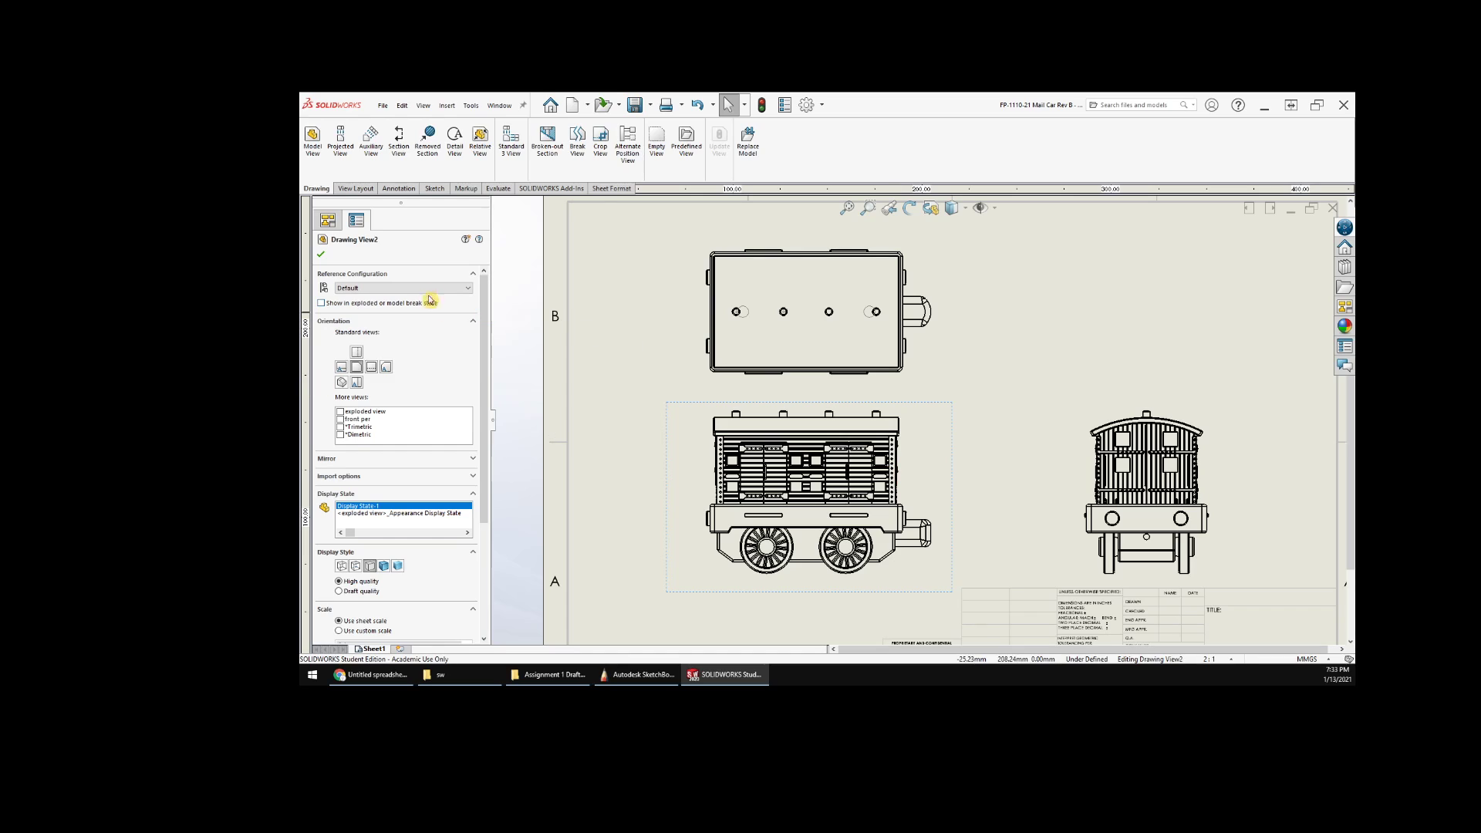
click(321, 257)
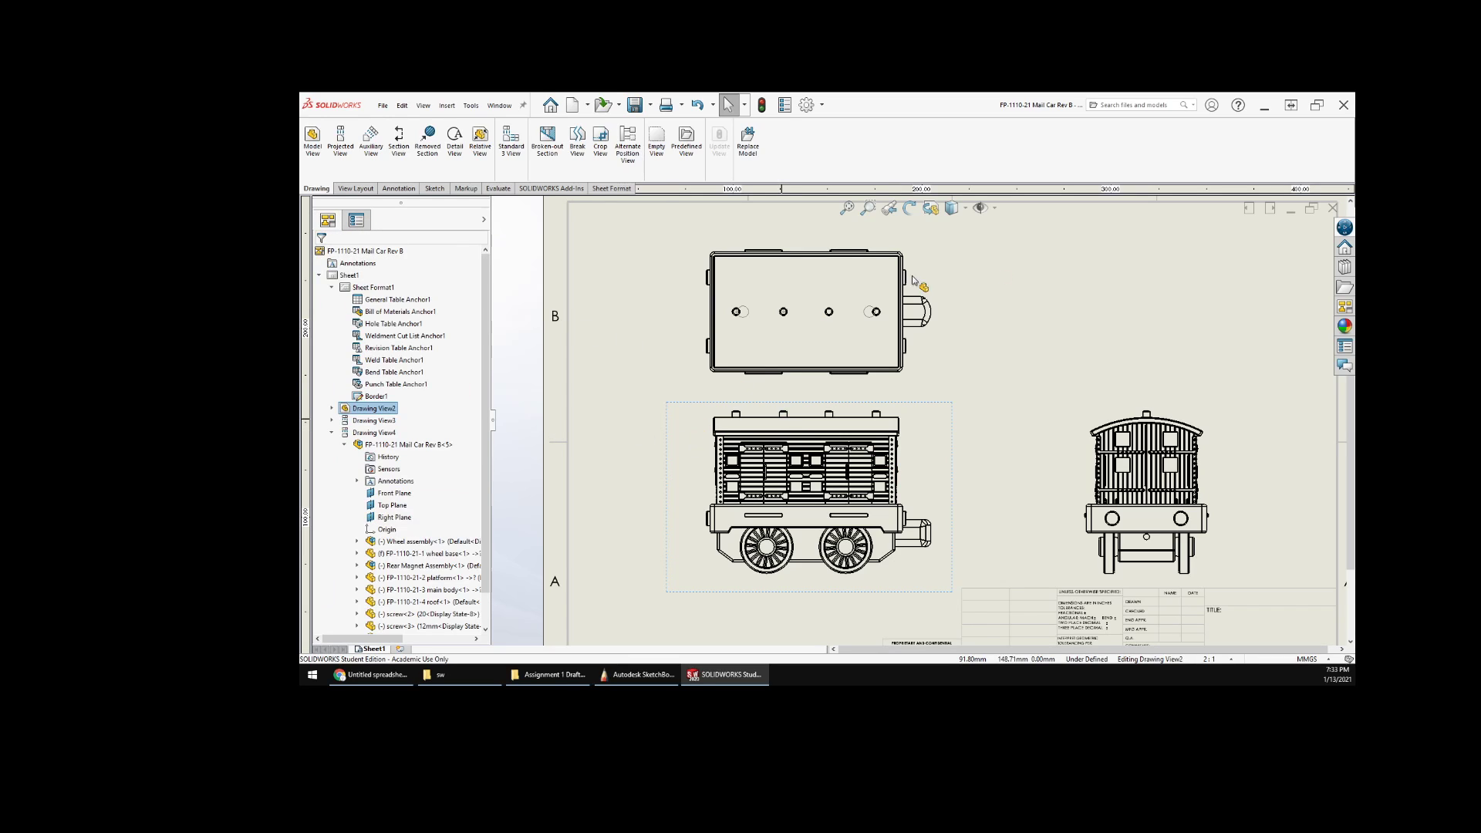
- Review the drafting standard settings in the drawing's document properties and close them without changes
click(1031, 333)
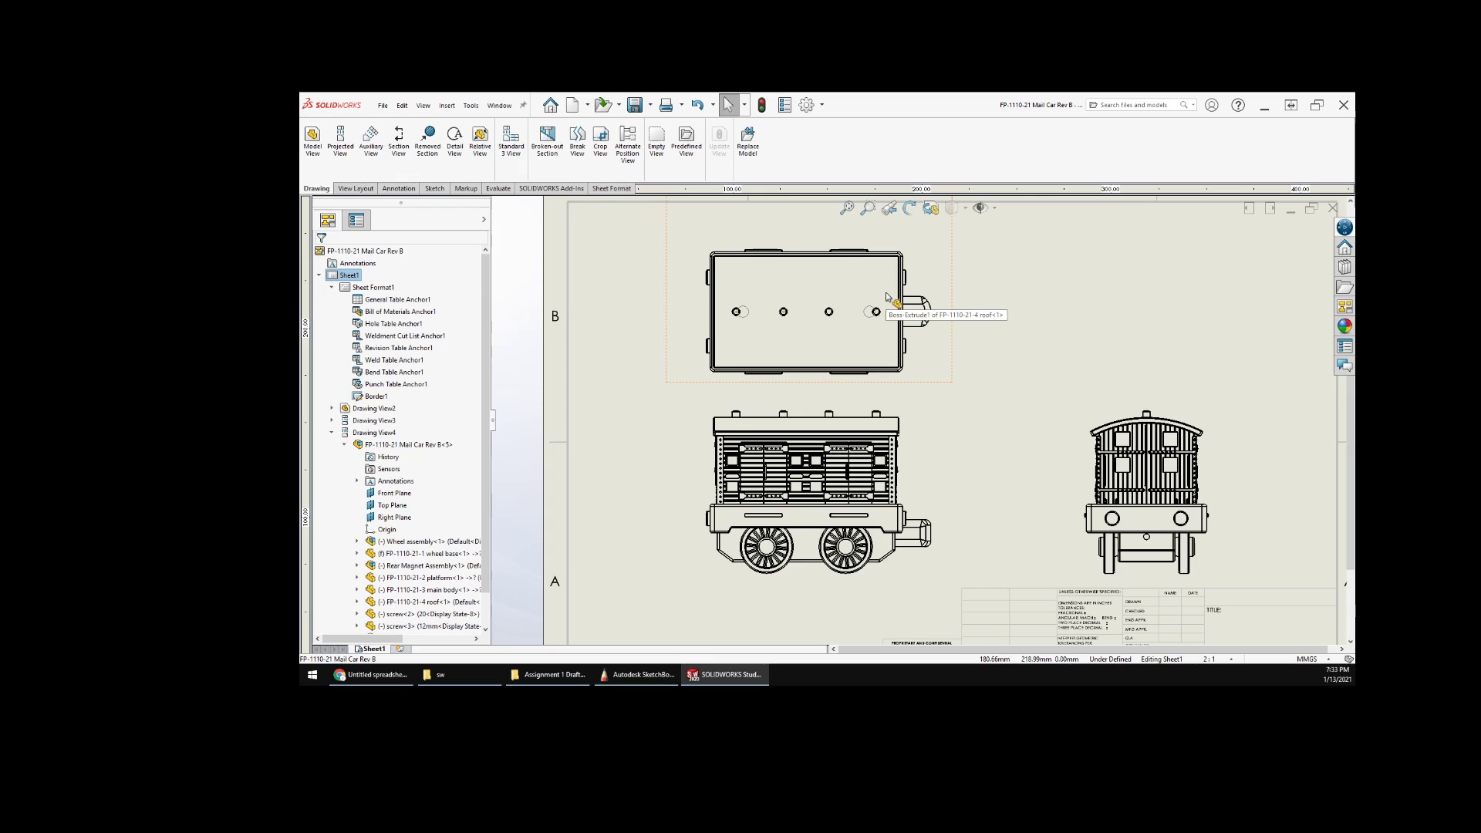
click(824, 105)
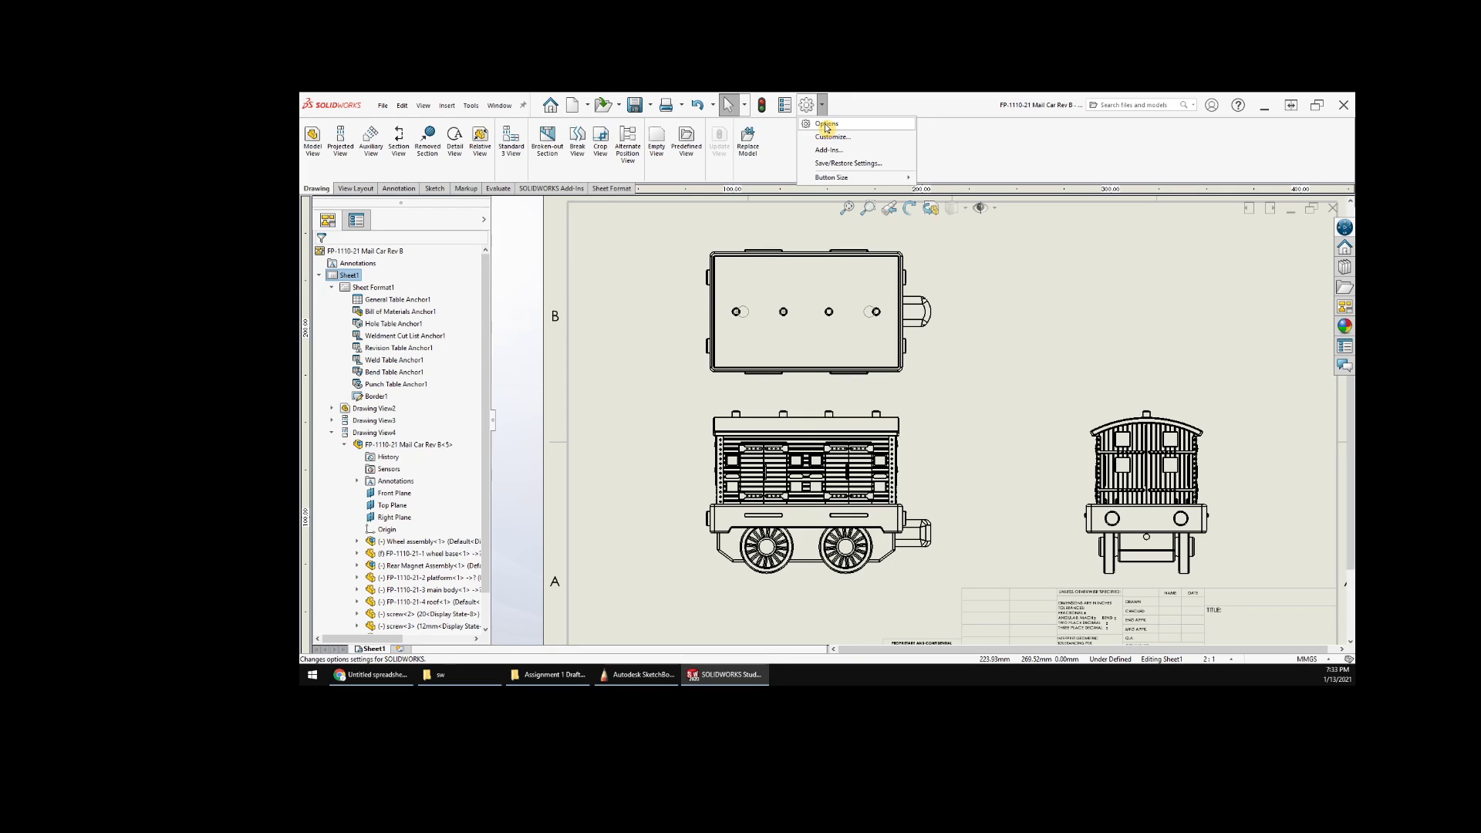
click(826, 124)
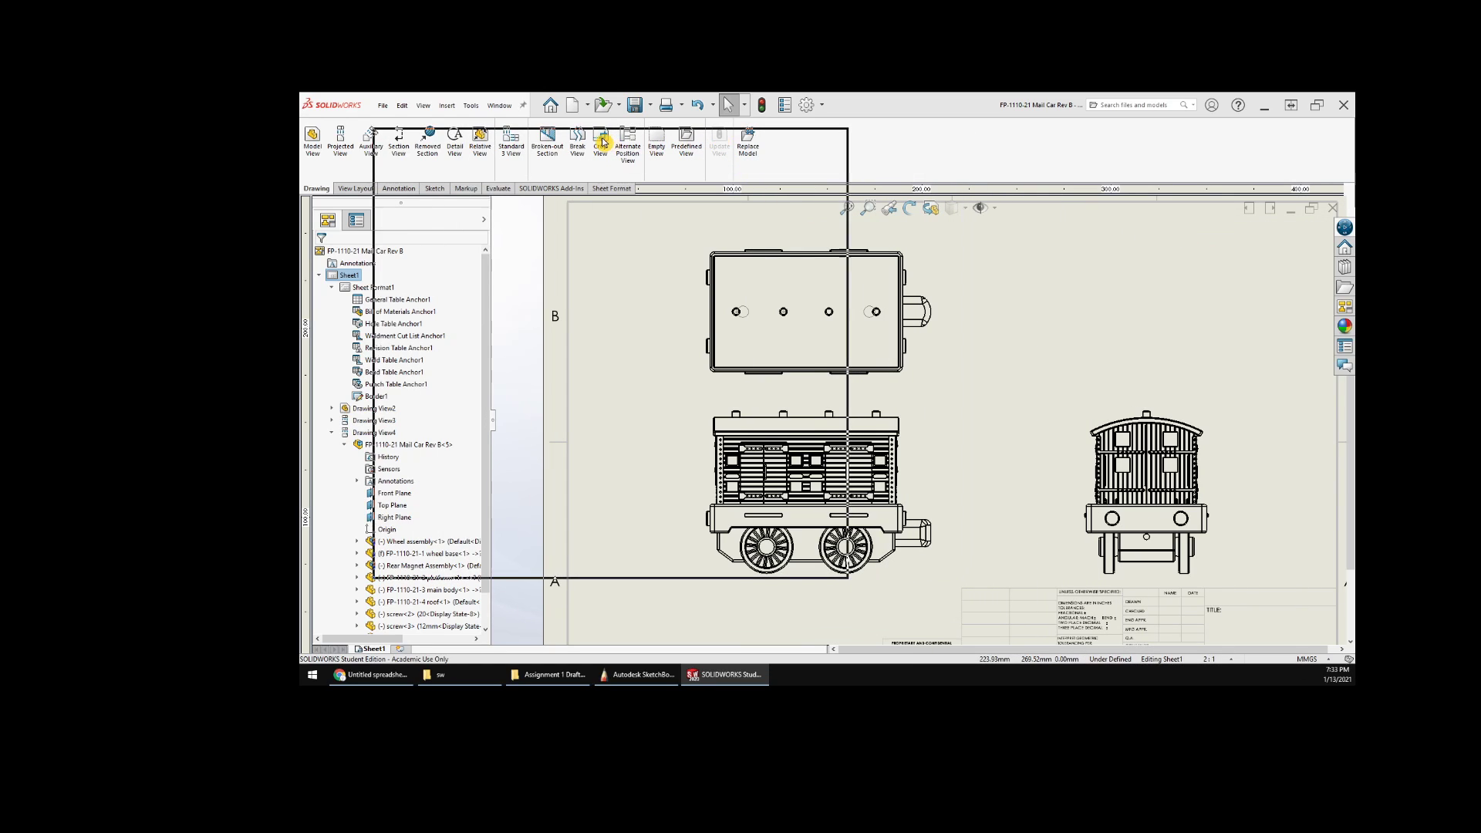
click(455, 158)
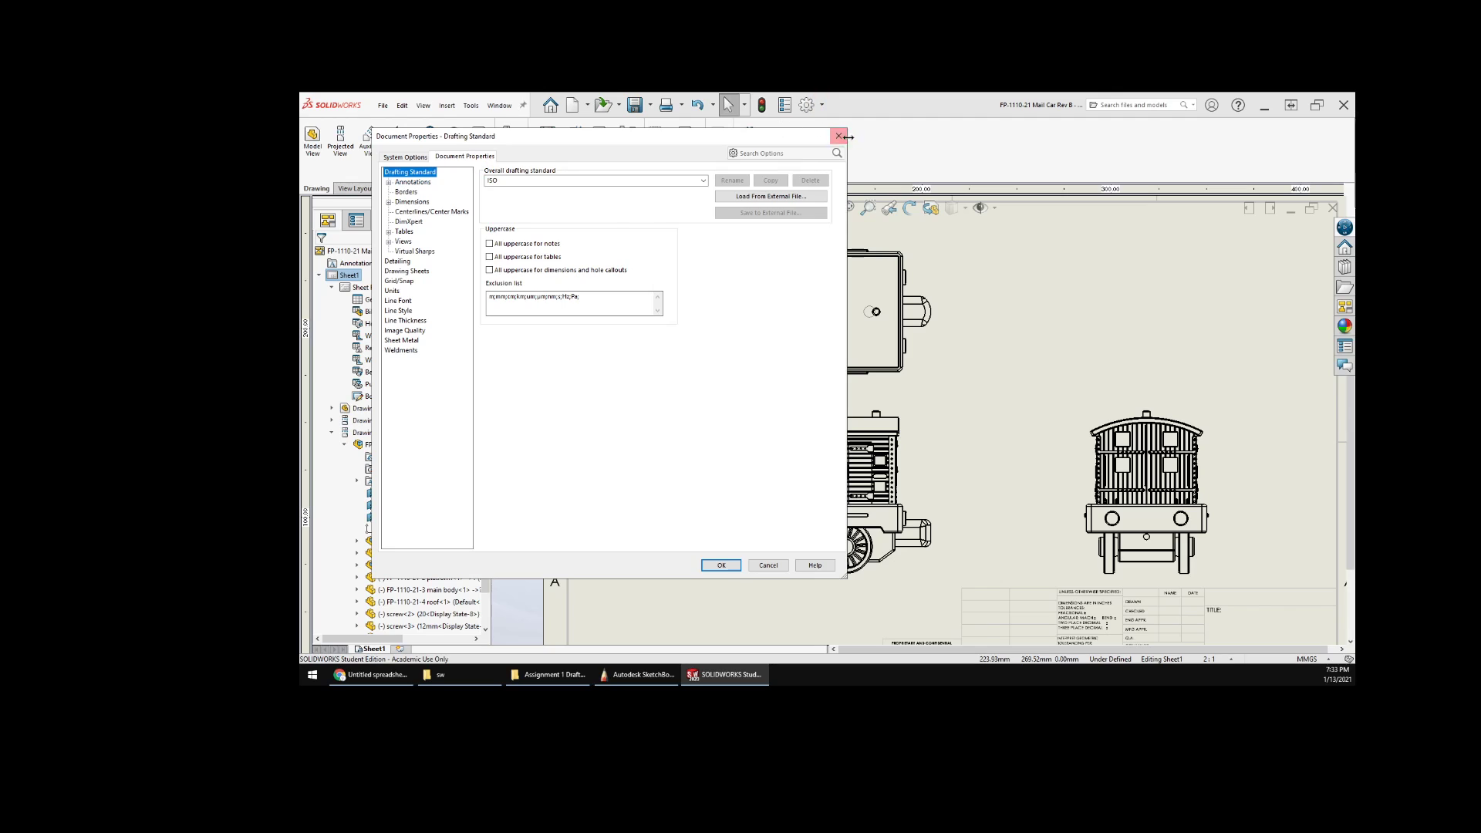
click(839, 136)
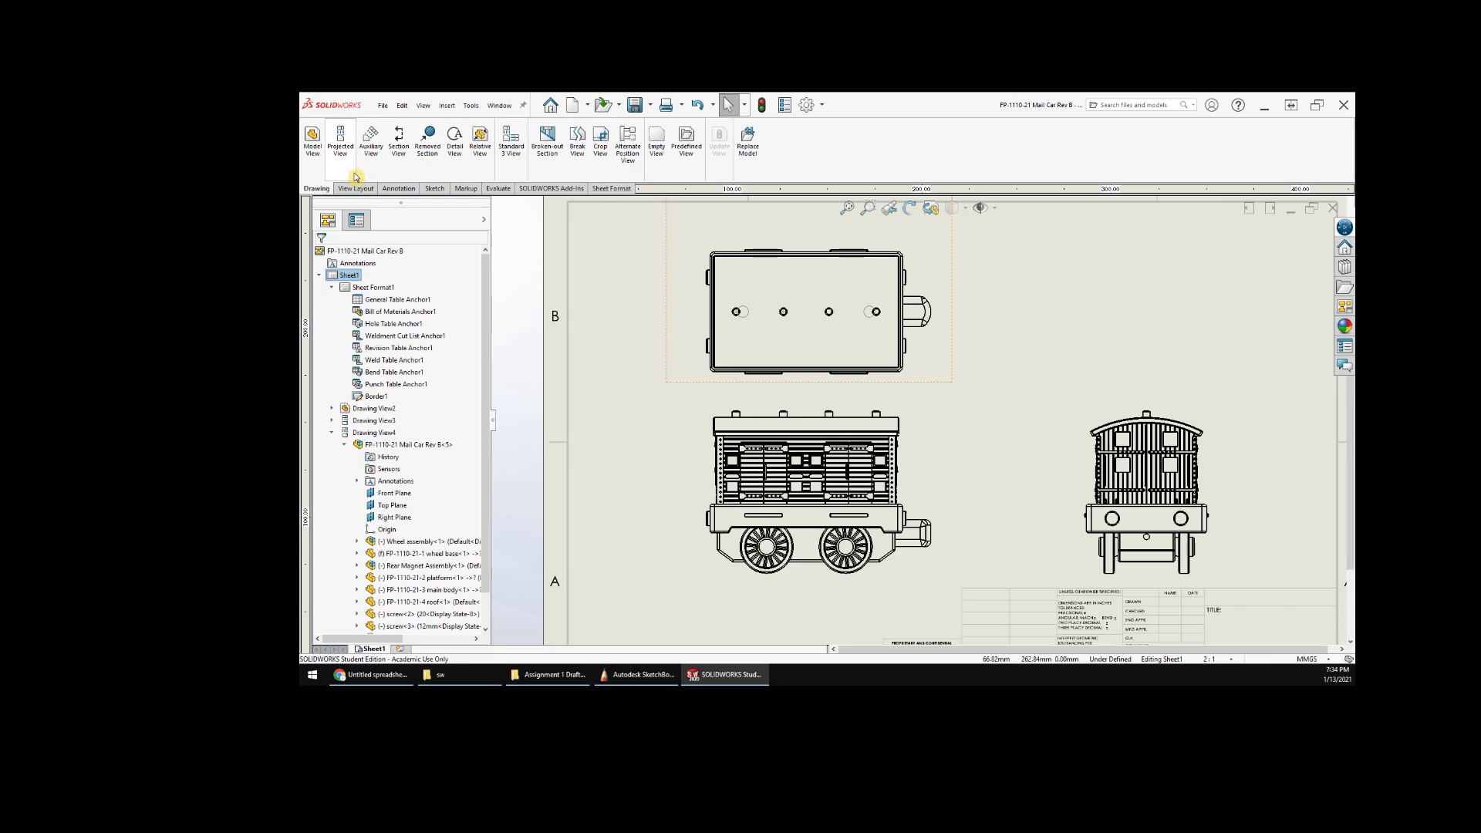
- Dimension the overall width of the car's platform in the side view, placing the dimension above the view
right_click(632, 268)
click(662, 453)
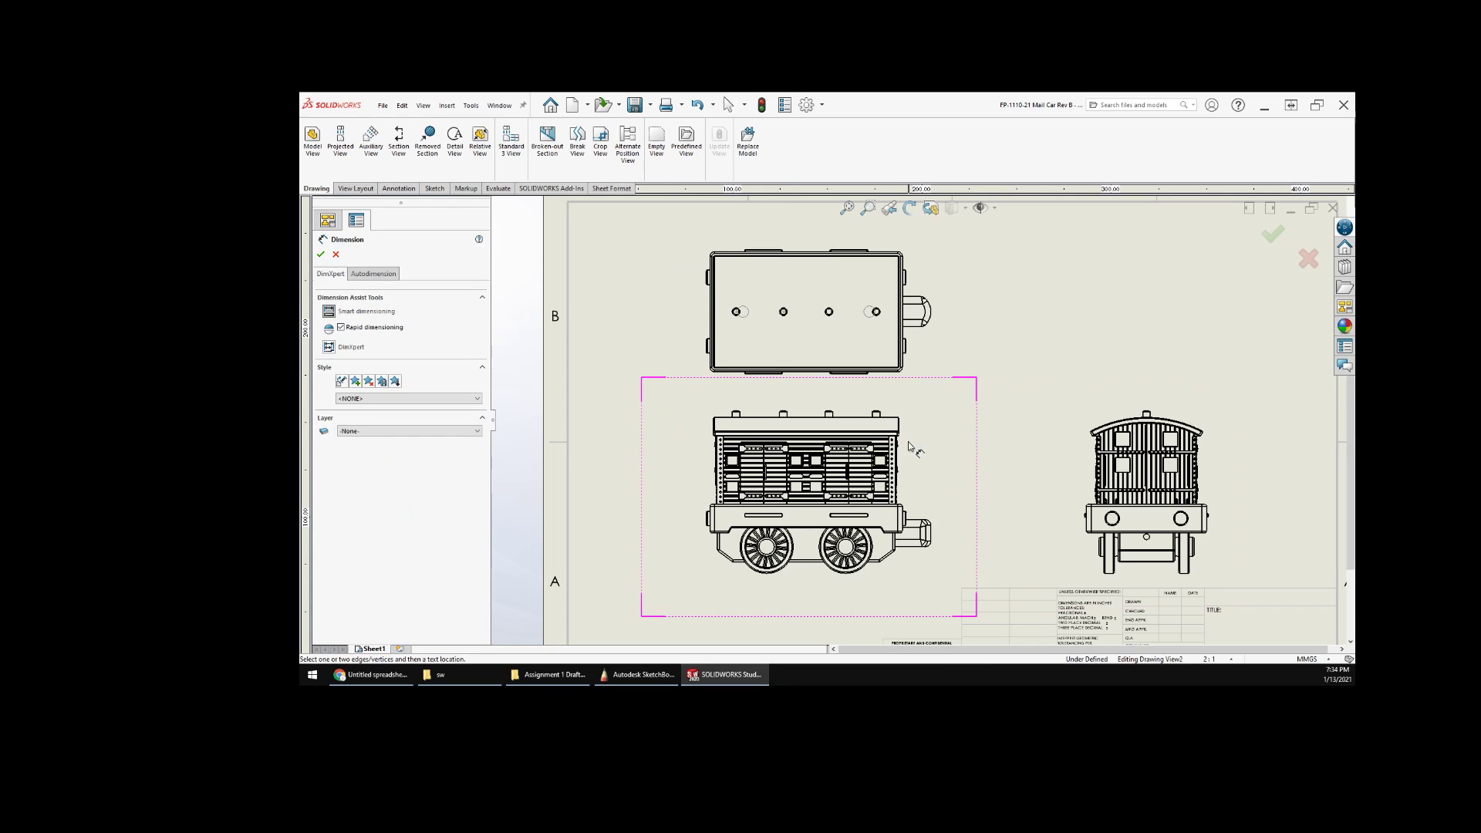
click(1093, 526)
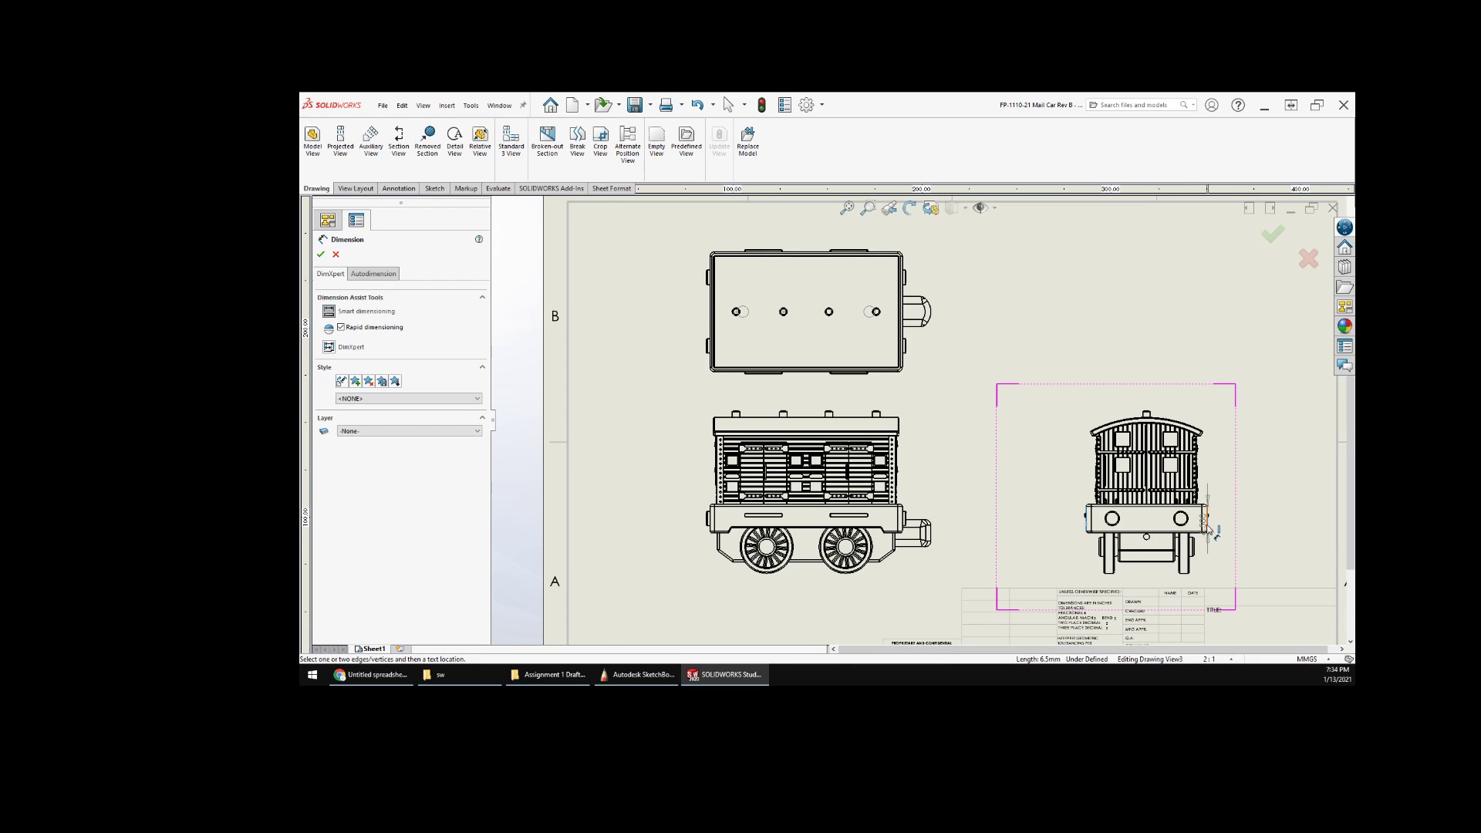
click(1207, 525)
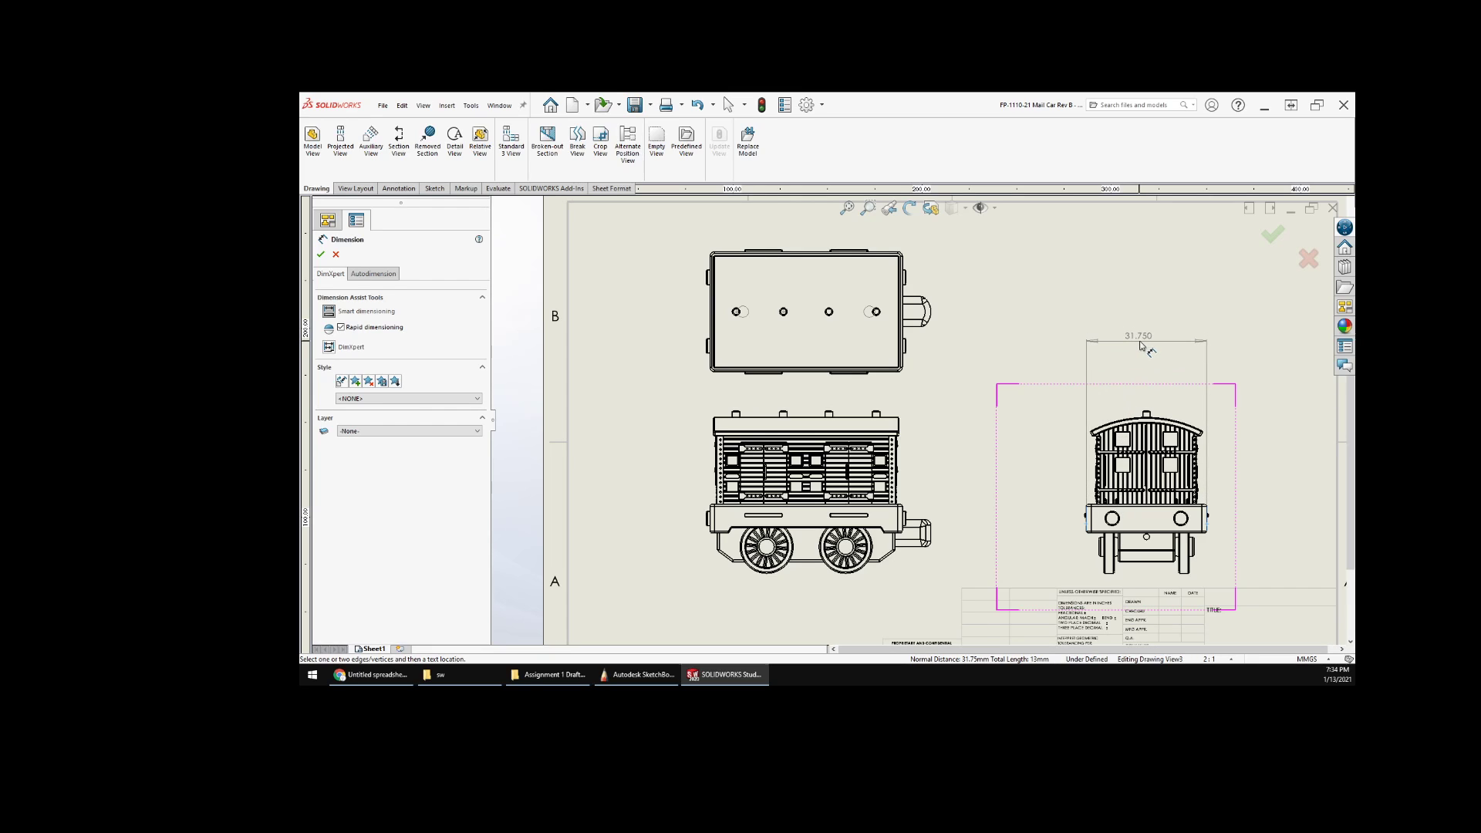
click(1149, 348)
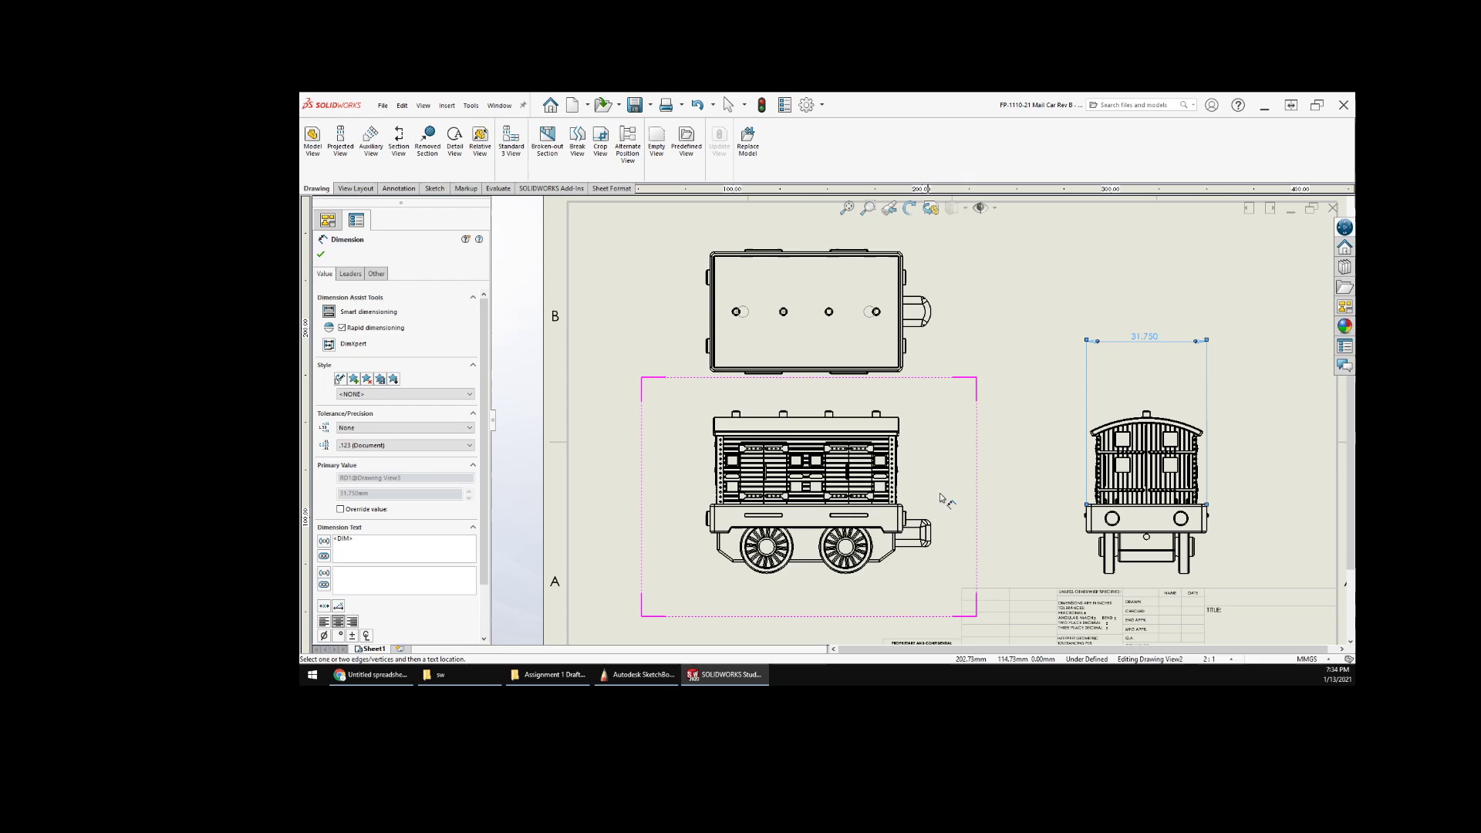
key(Escape)
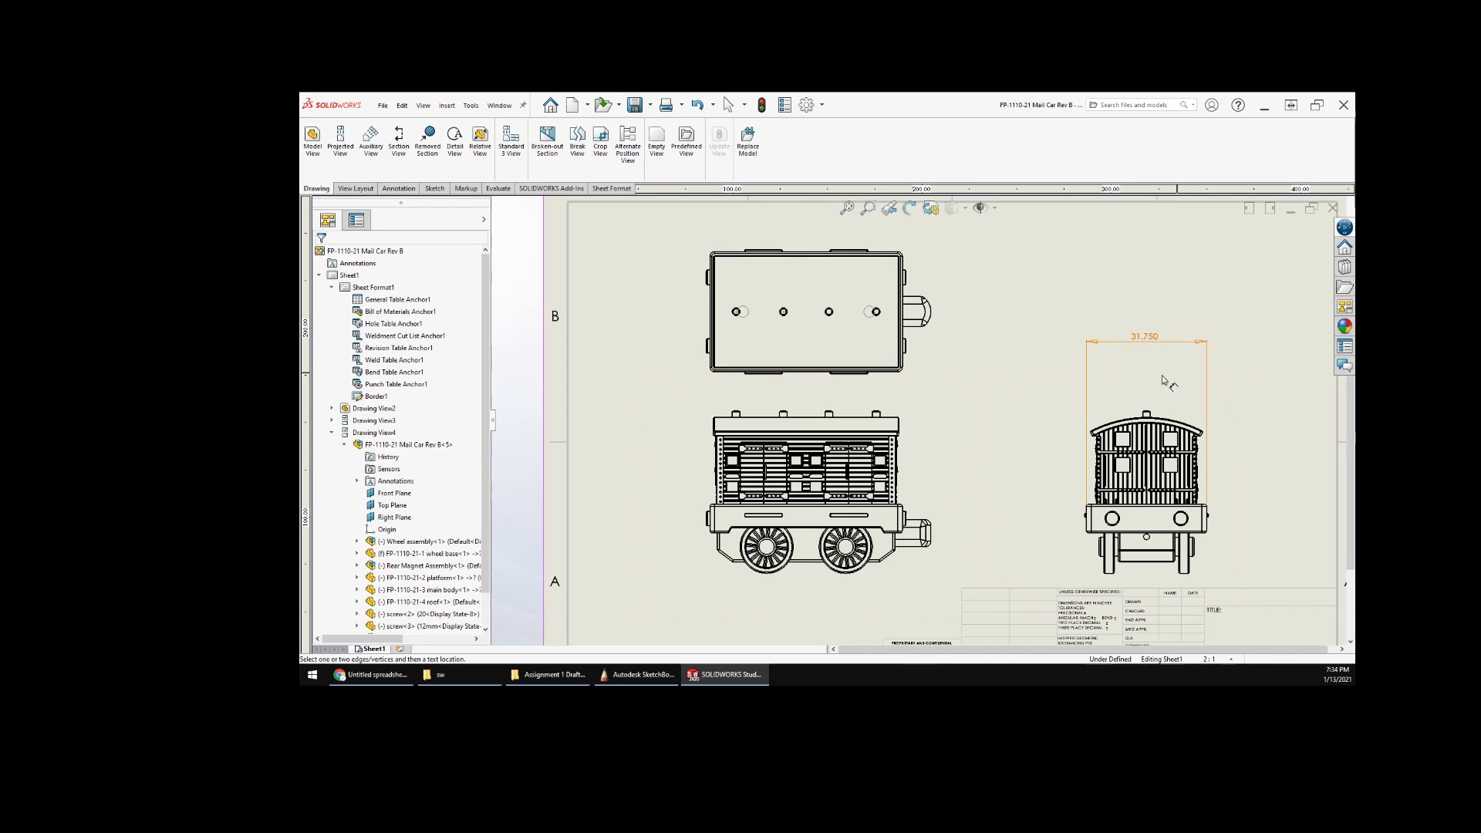
- Move the side view's width dimension closer to the roof and set its precision to two decimals (.12)
mouse_move(1158, 344)
mouse_down()
mouse_move(1156, 390)
mouse_move(1157, 367)
mouse_up()
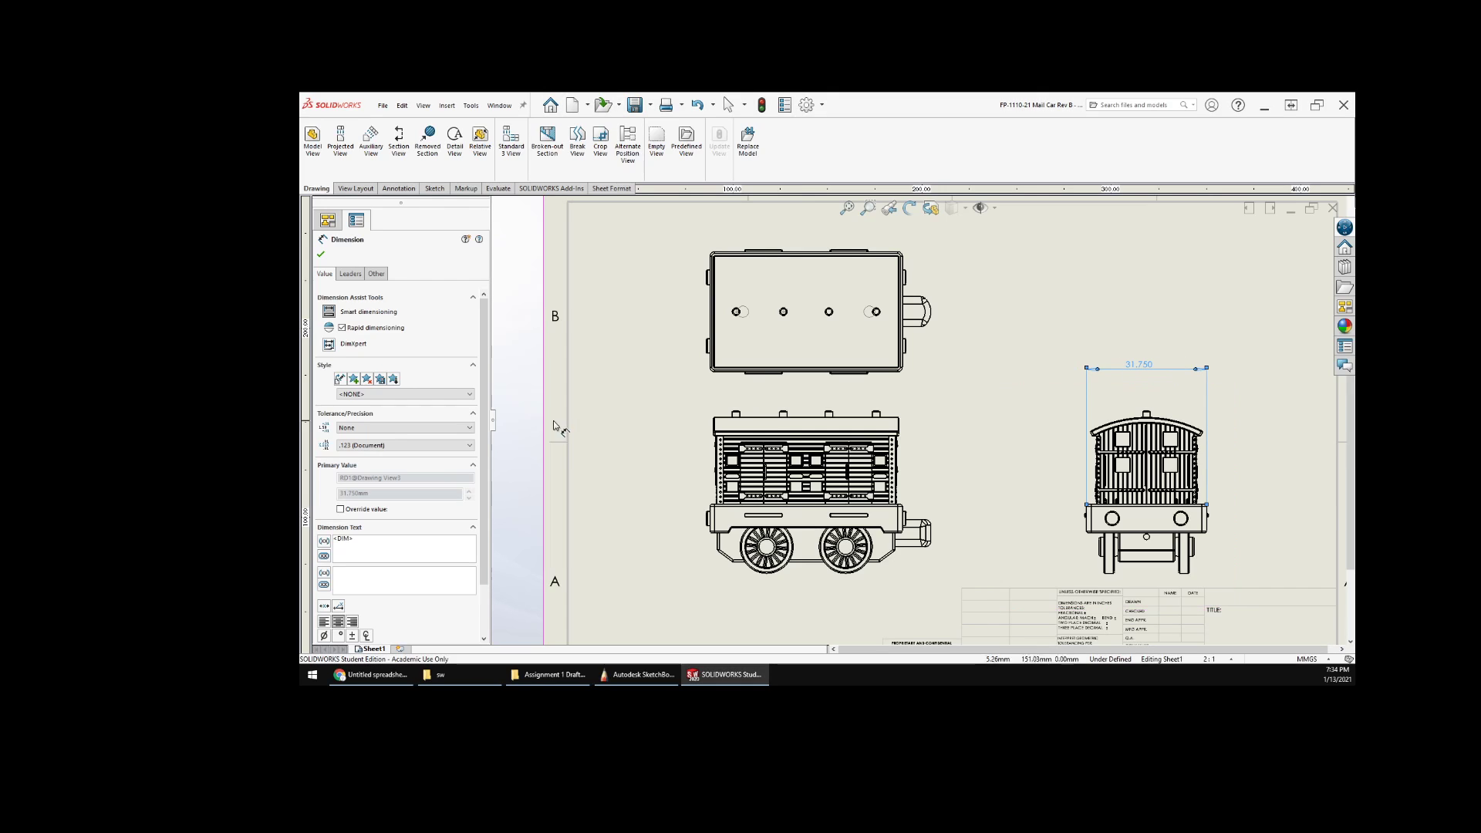
click(456, 448)
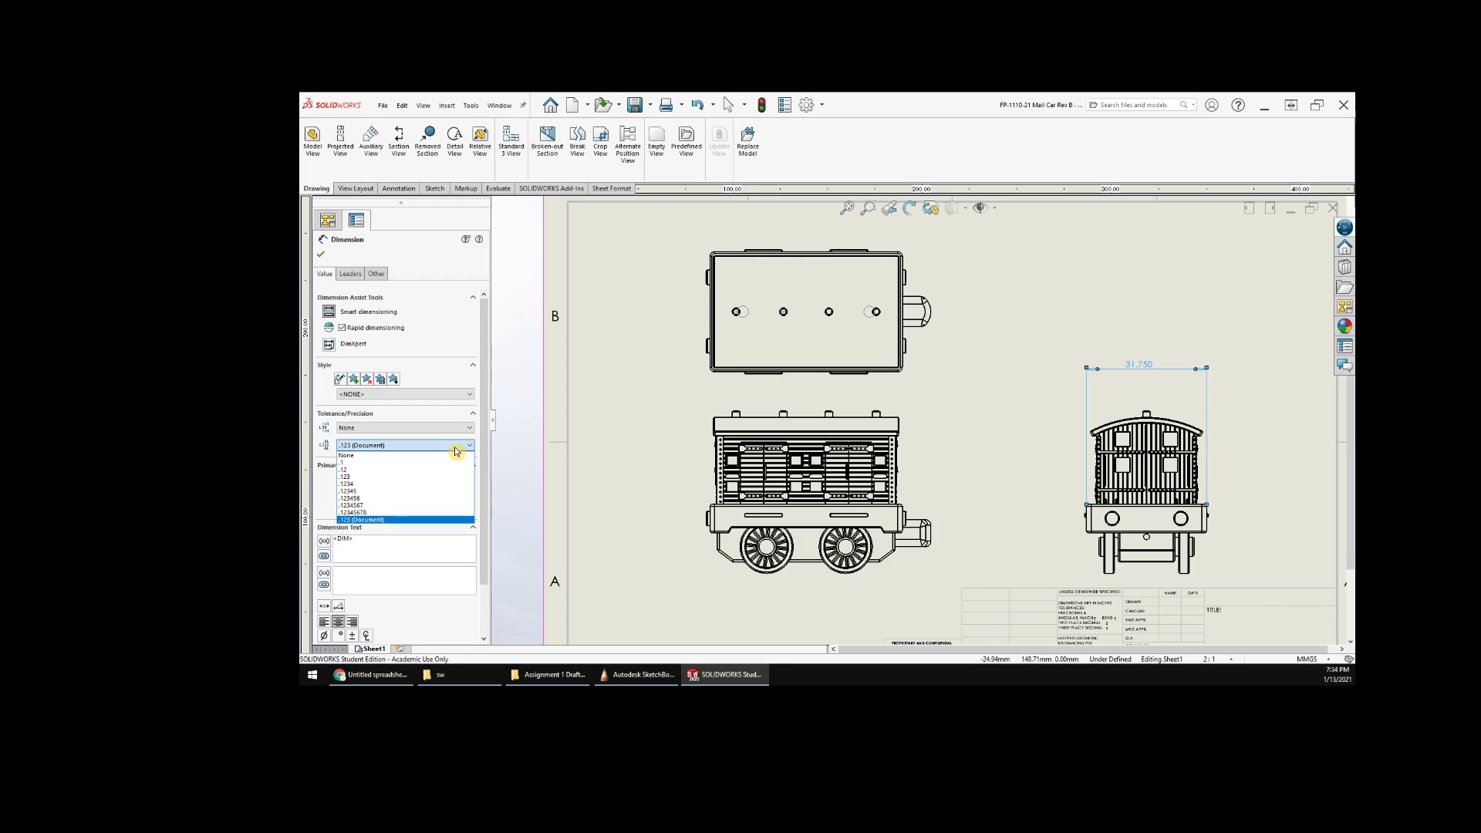
click(347, 470)
click(1026, 361)
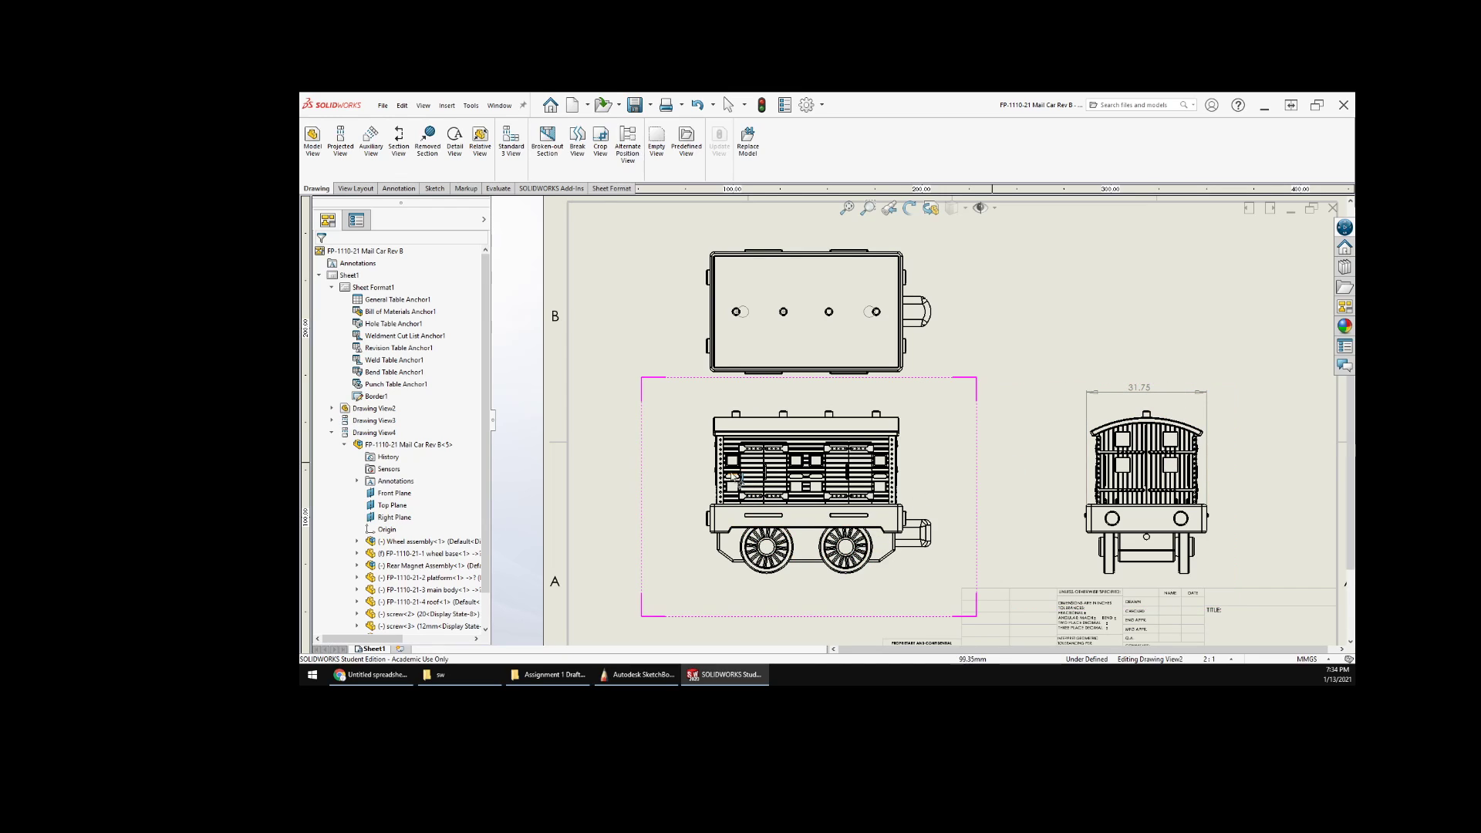
- Dimension the front view's height from the wheel base's lower edge to the roof's top edge, placing it left of the car
click(769, 575)
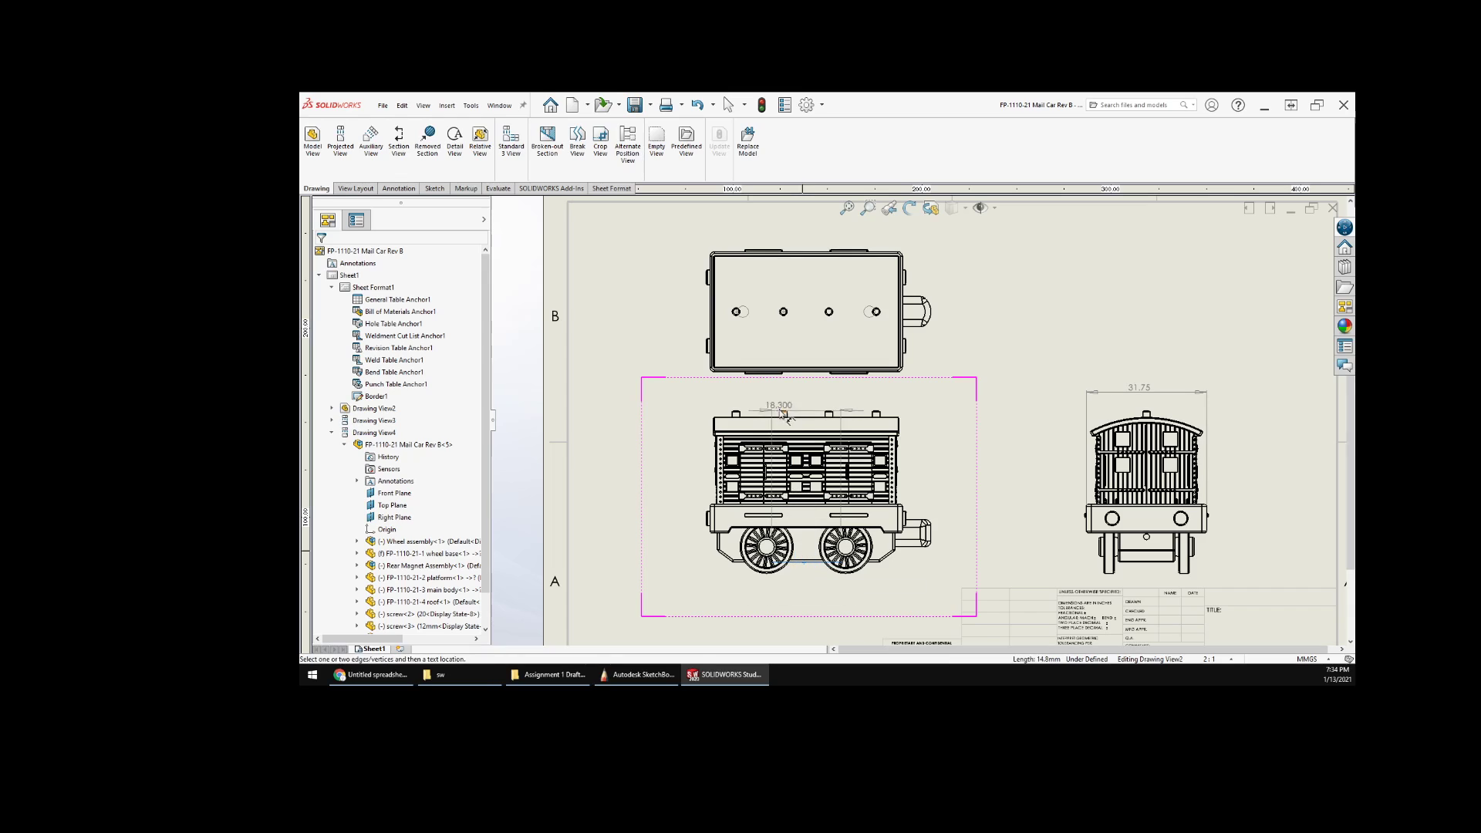
click(786, 420)
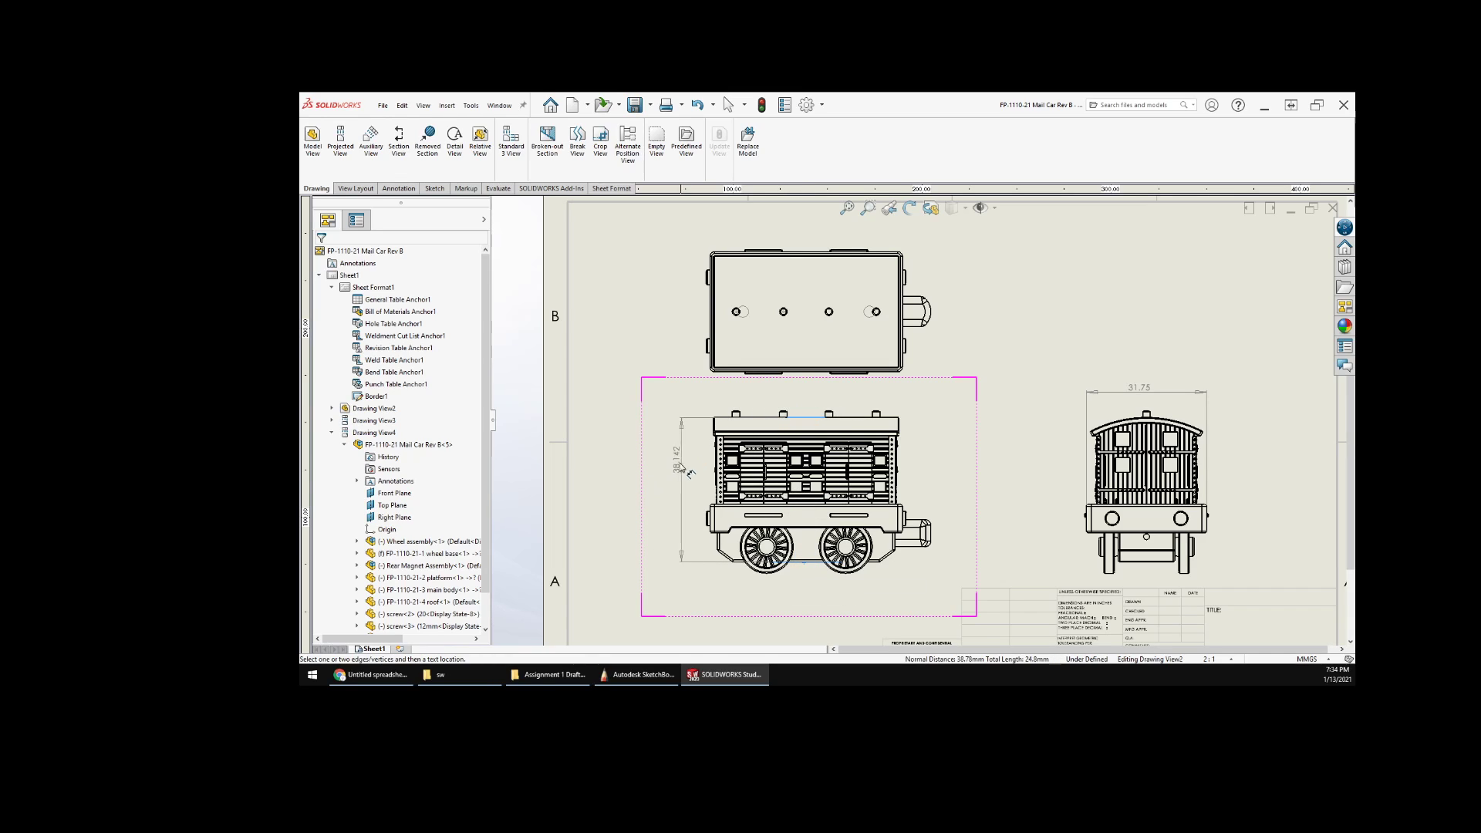
click(663, 499)
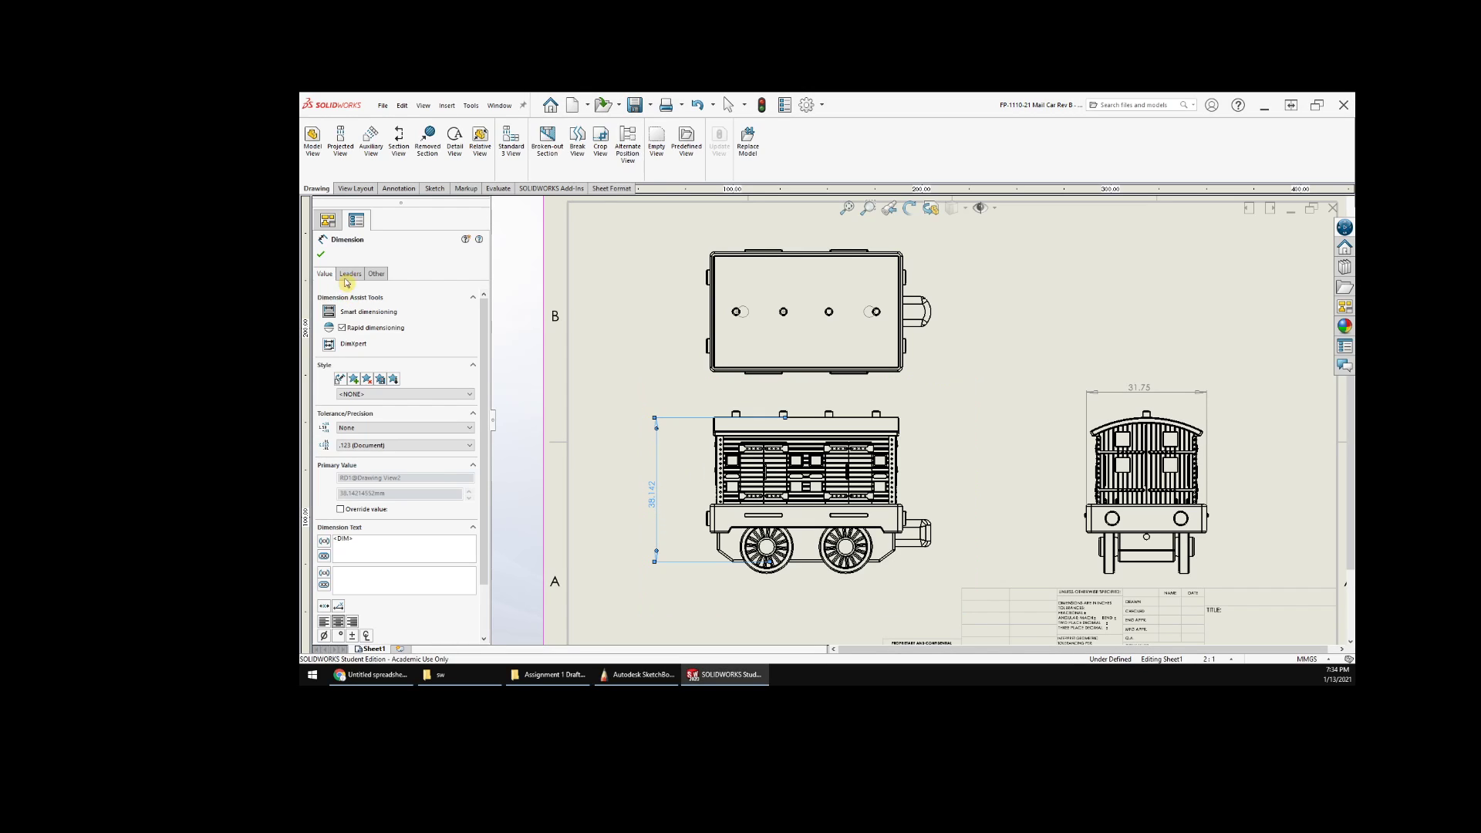
- In the document's annotation settings, change the face/surface leader attachment from a dot to a slim solid arrowhead
click(321, 254)
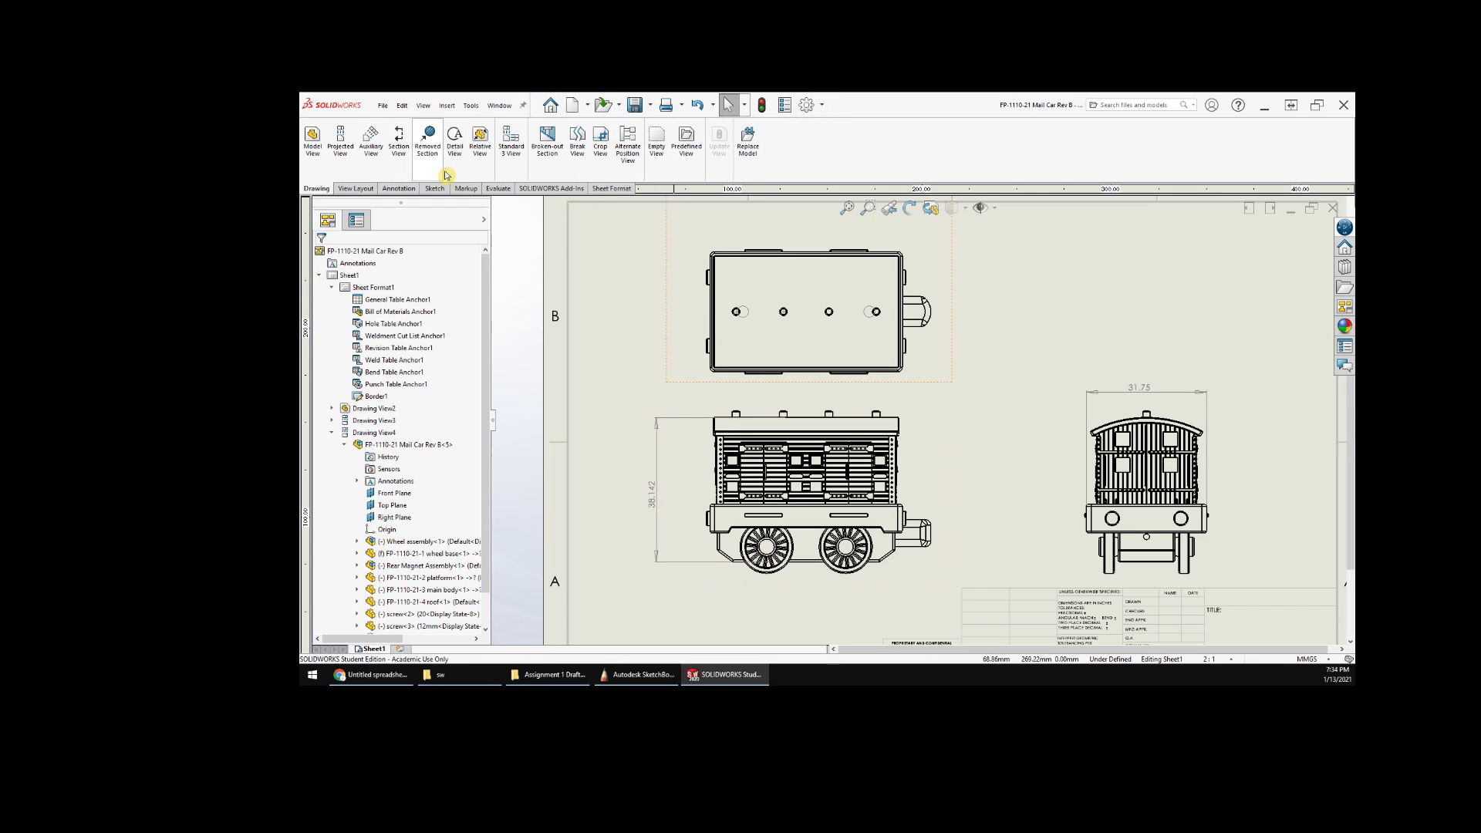
click(806, 105)
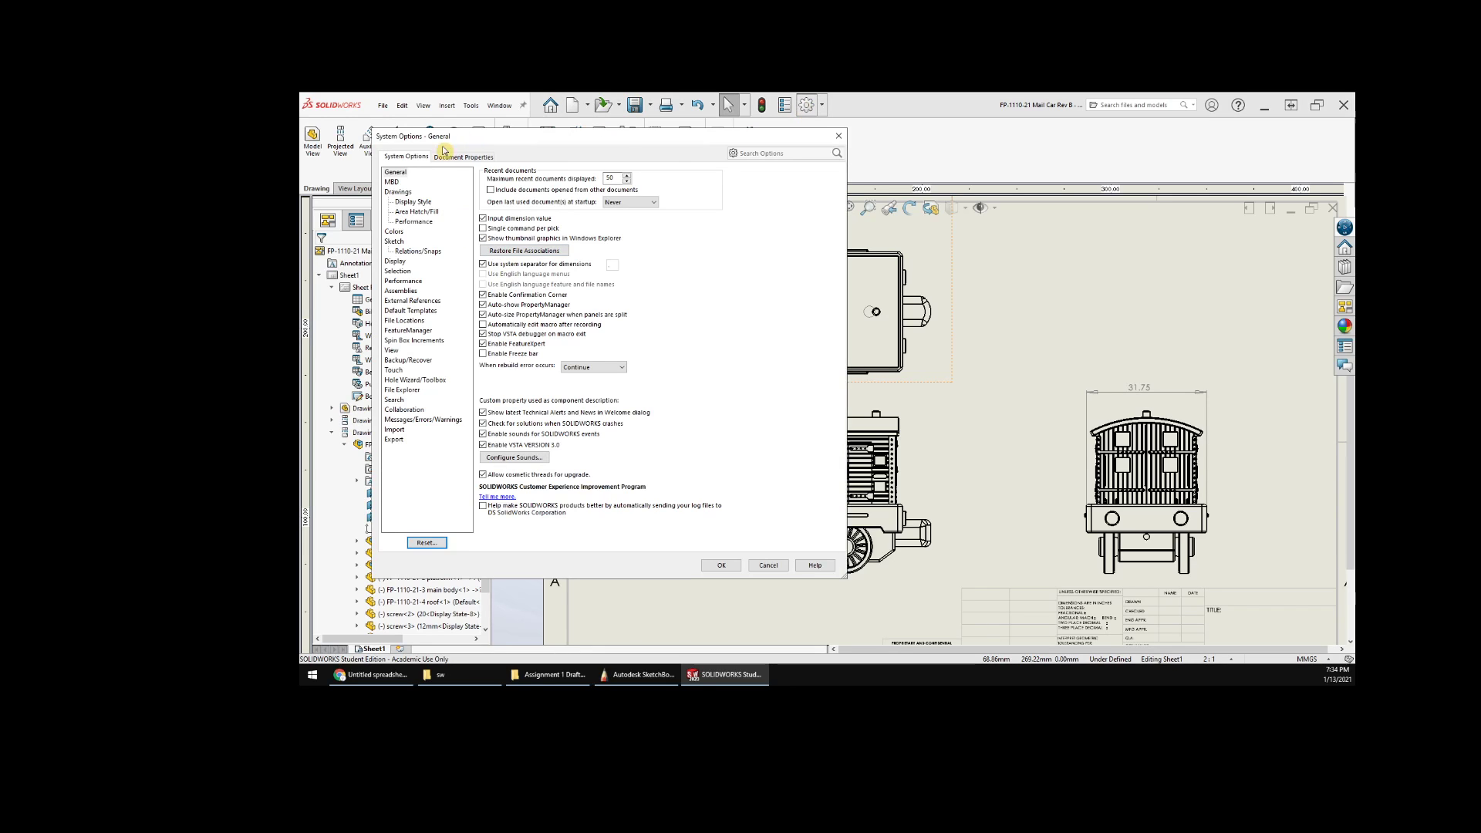
click(466, 156)
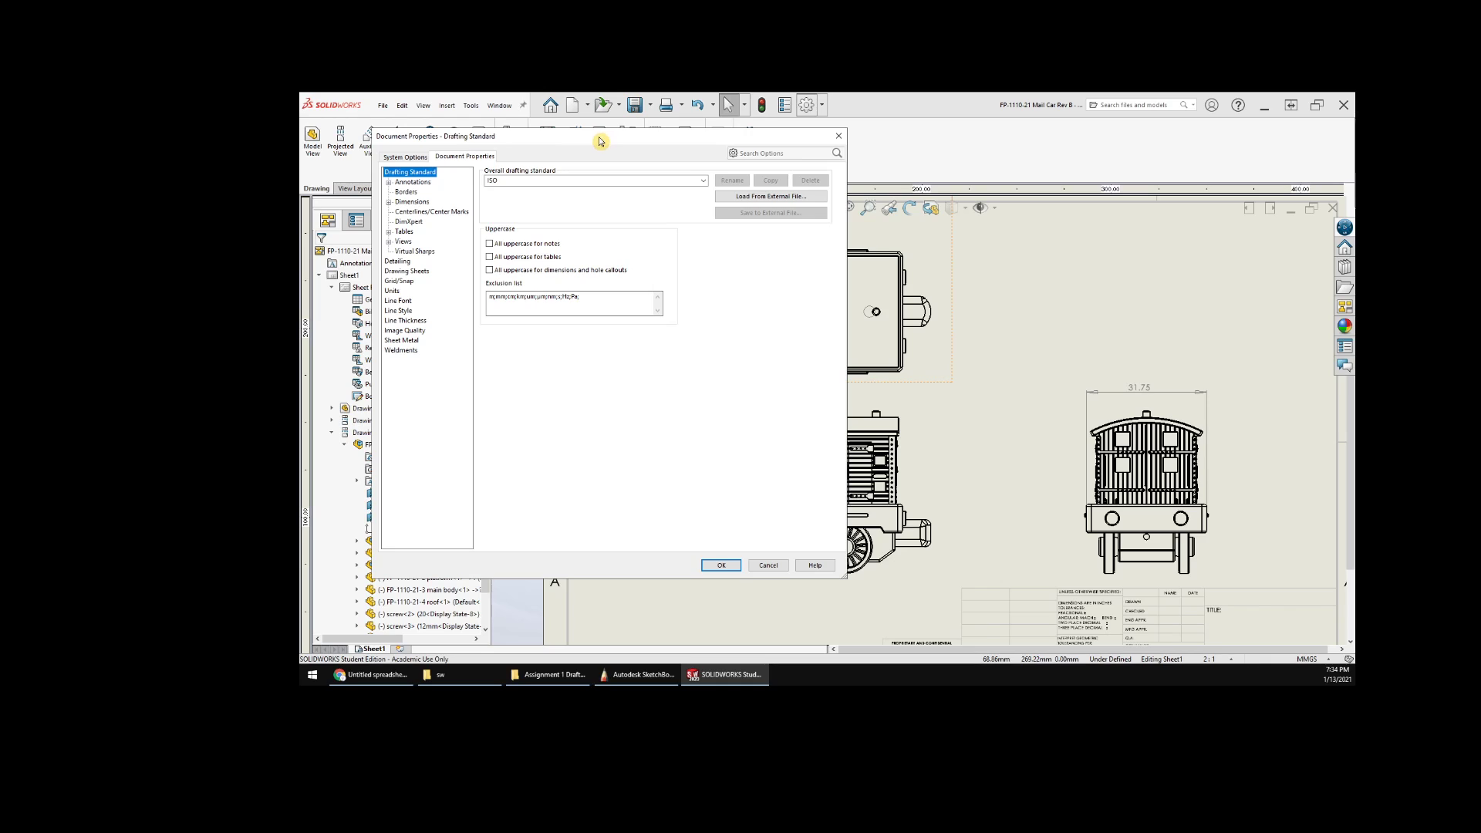
drag(599, 138, 732, 143)
click(548, 188)
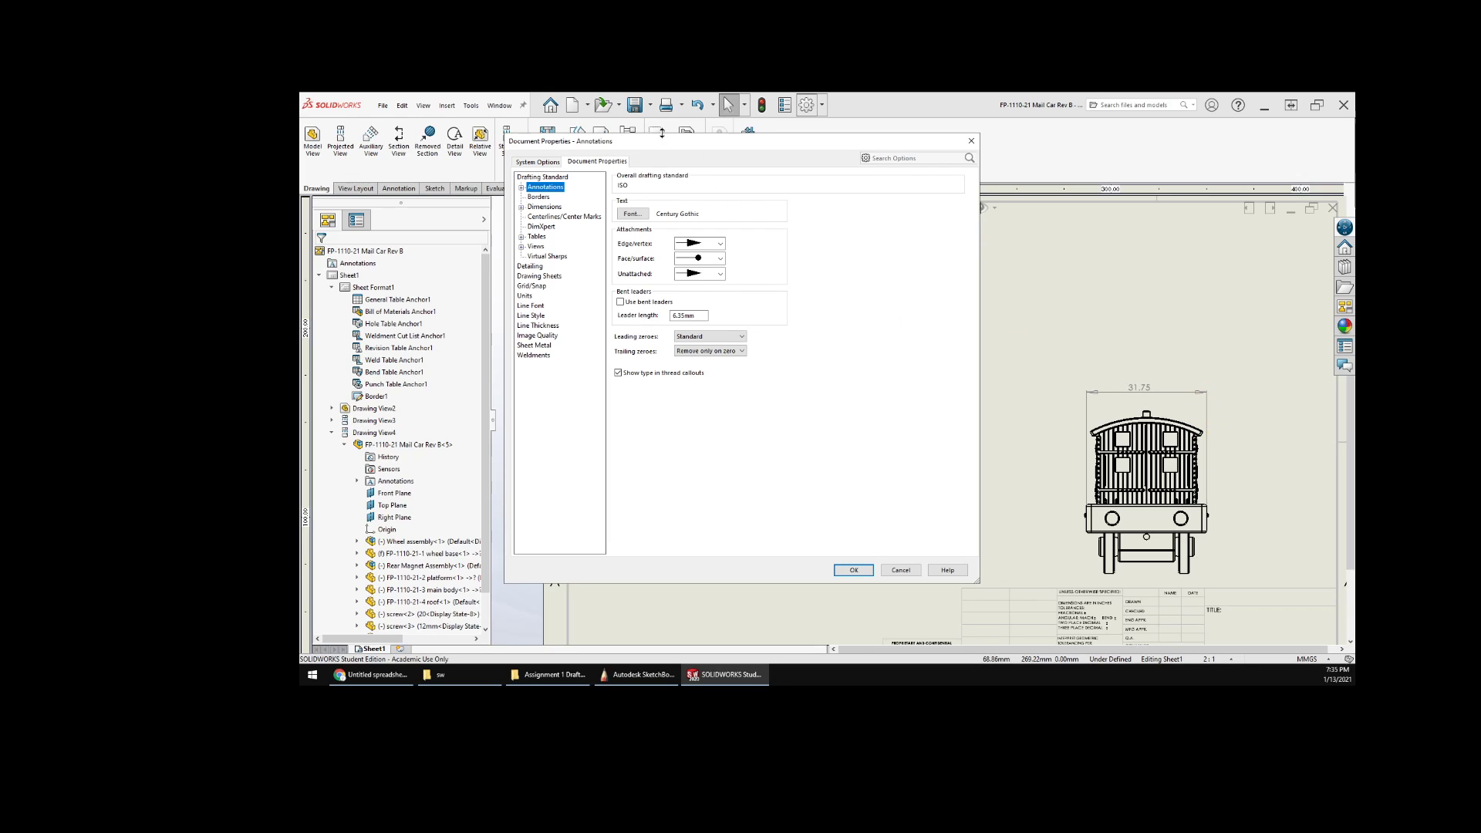
click(722, 275)
click(686, 294)
click(721, 277)
click(705, 297)
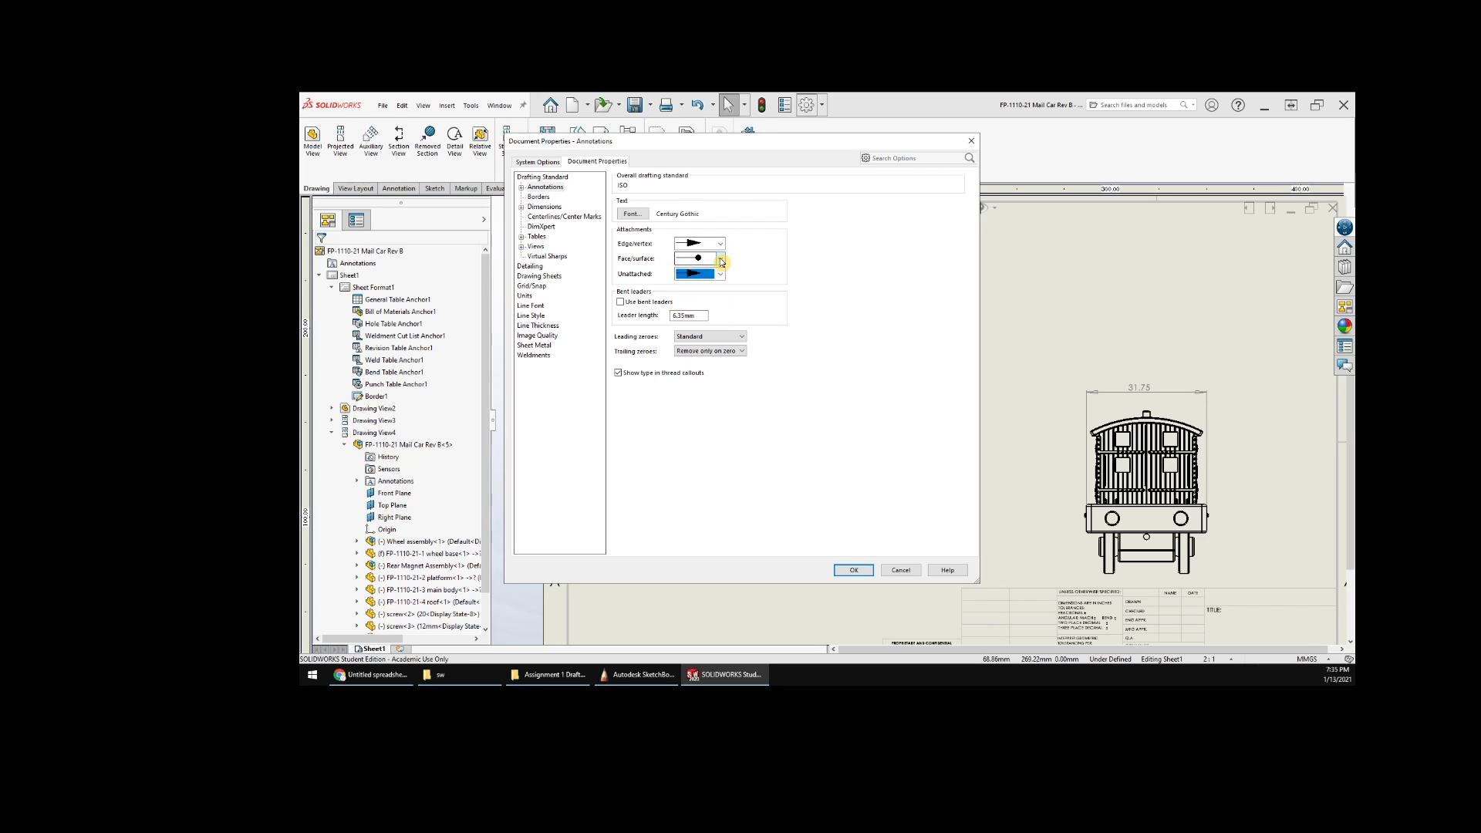
click(724, 260)
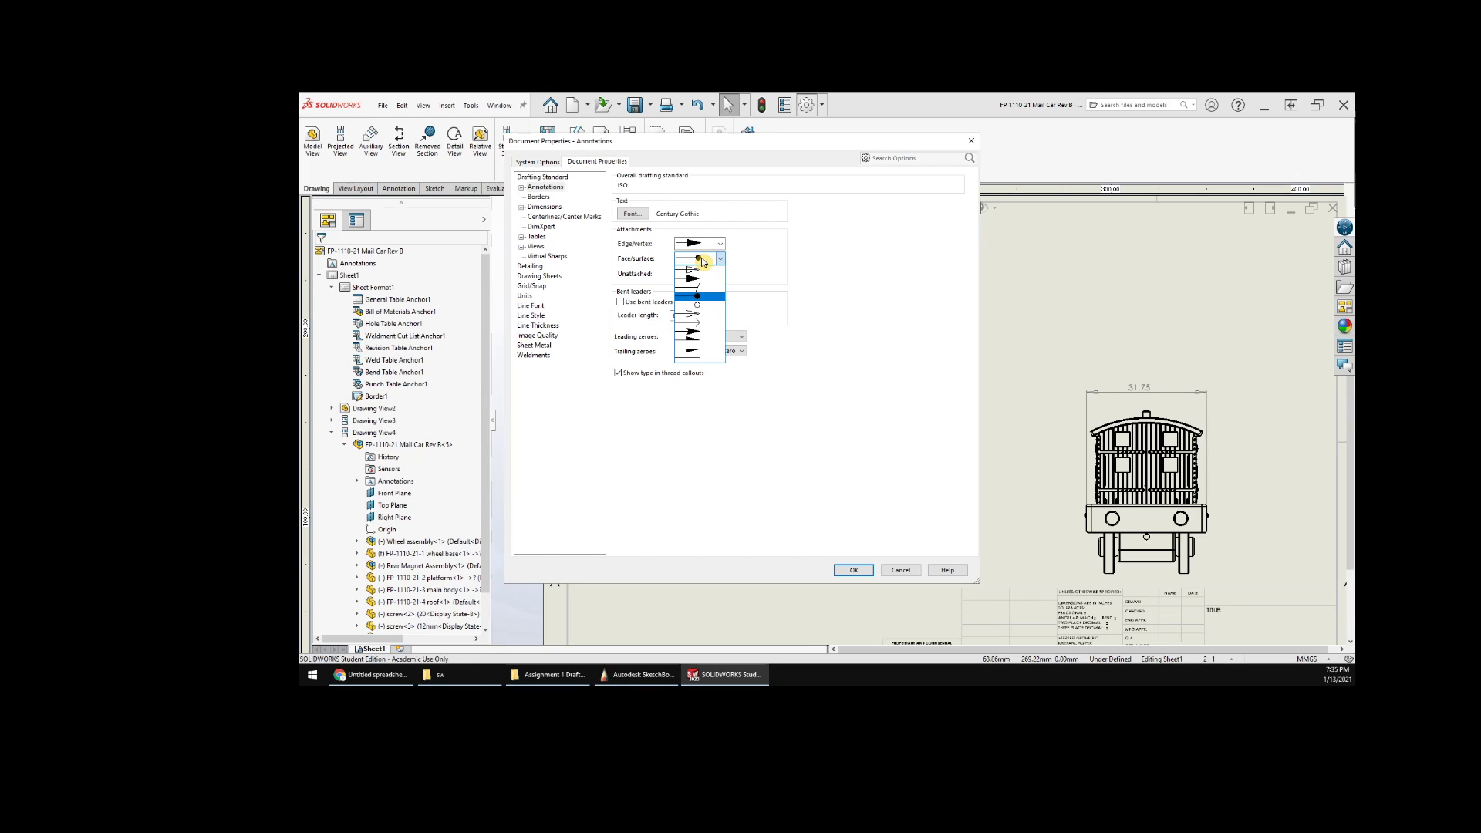
click(722, 261)
click(722, 261)
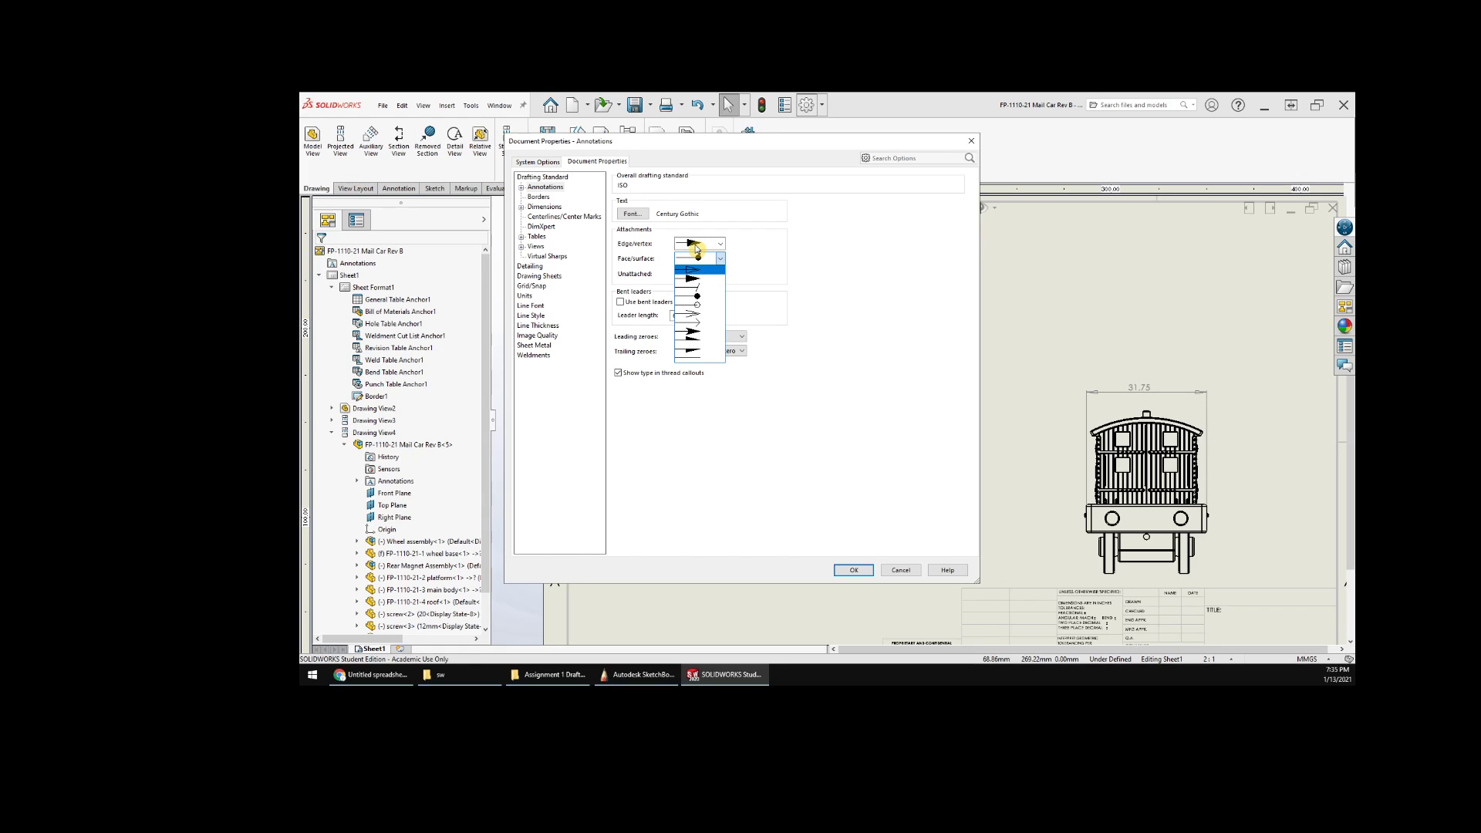
click(695, 354)
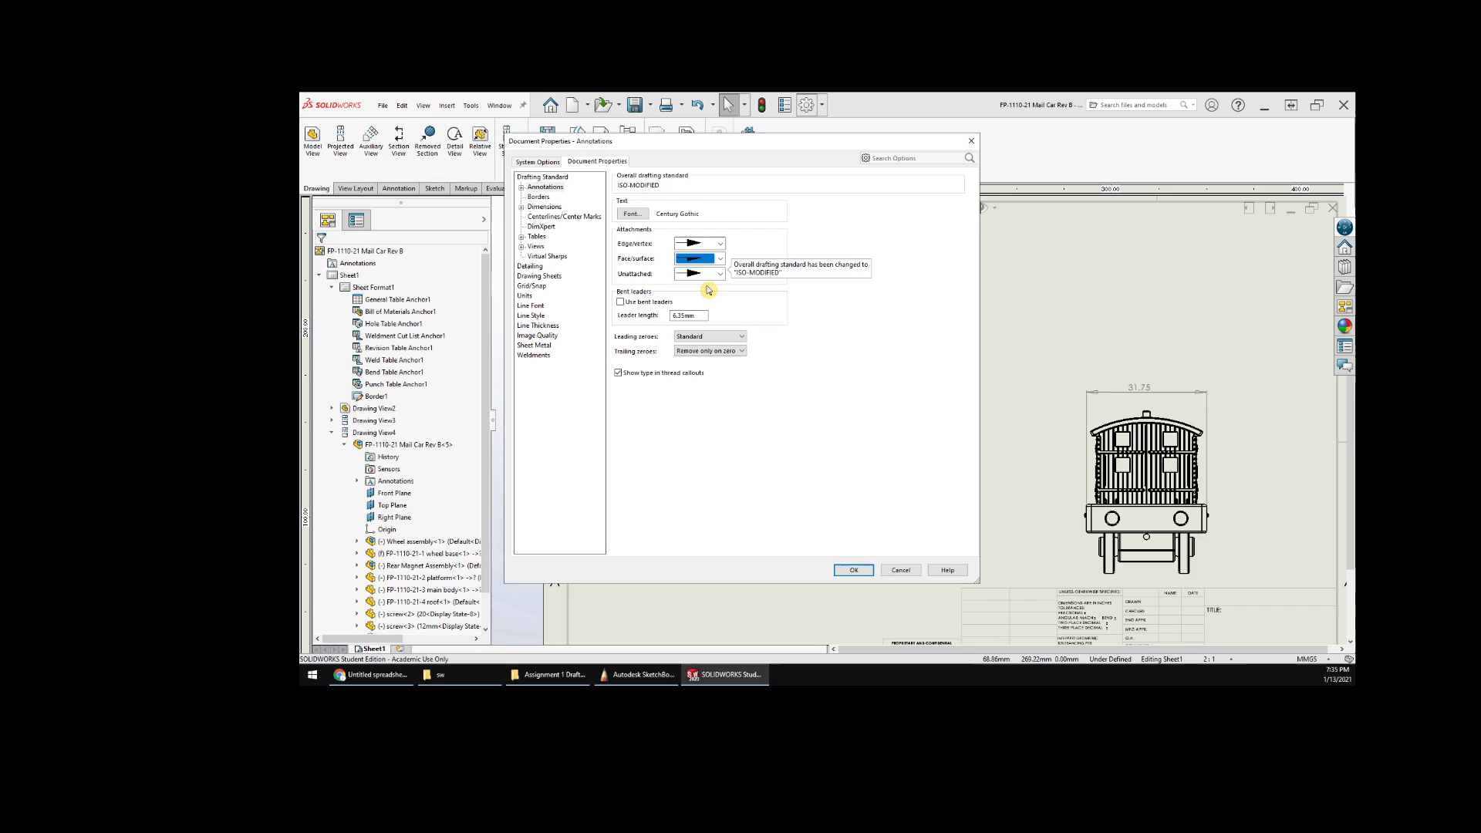
- In the document's dimension settings, set the primary precision to two decimals (.12) and the overall arrow length to 50 mm
click(539, 197)
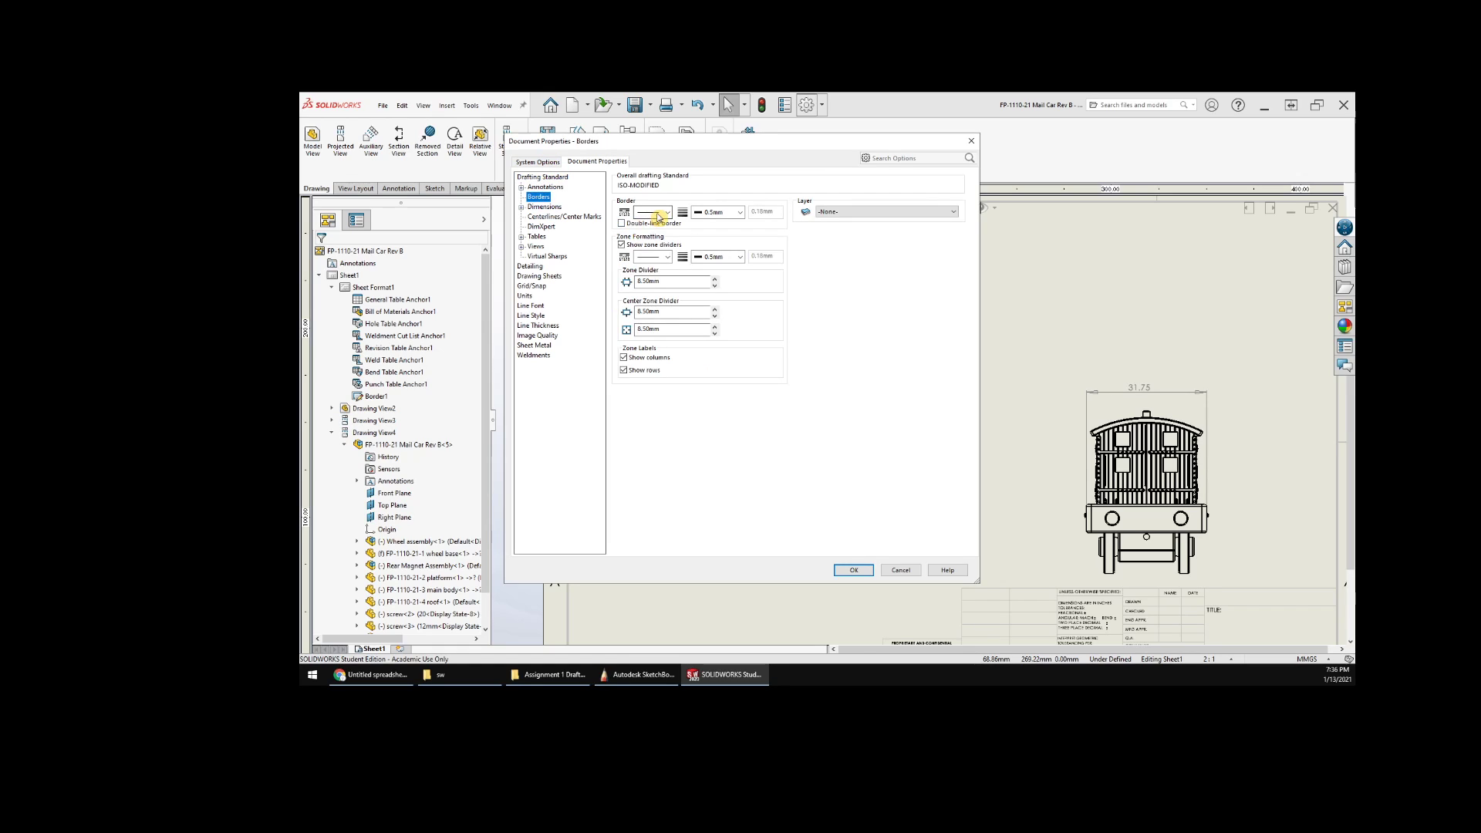
click(544, 206)
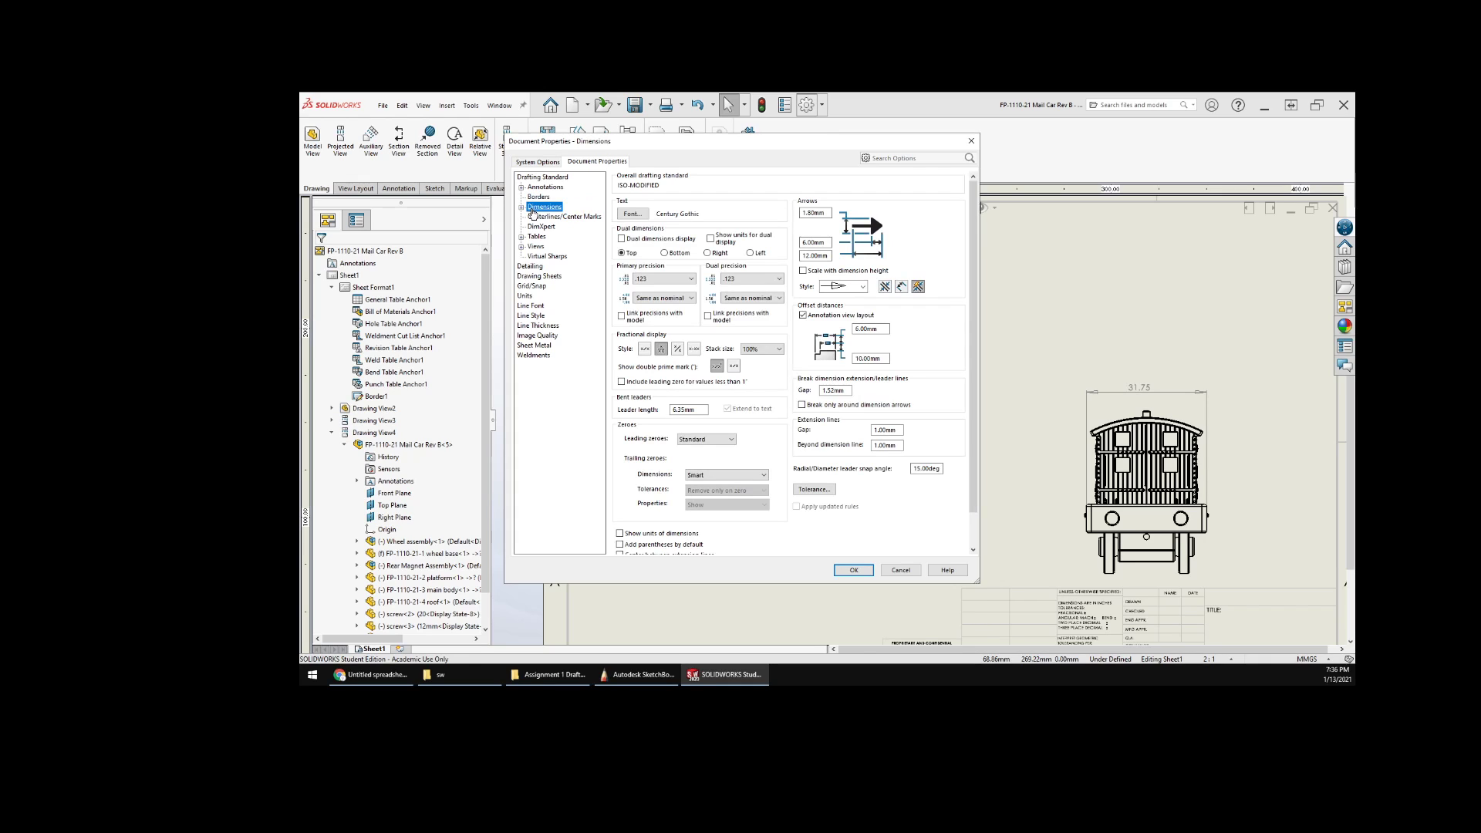
click(522, 207)
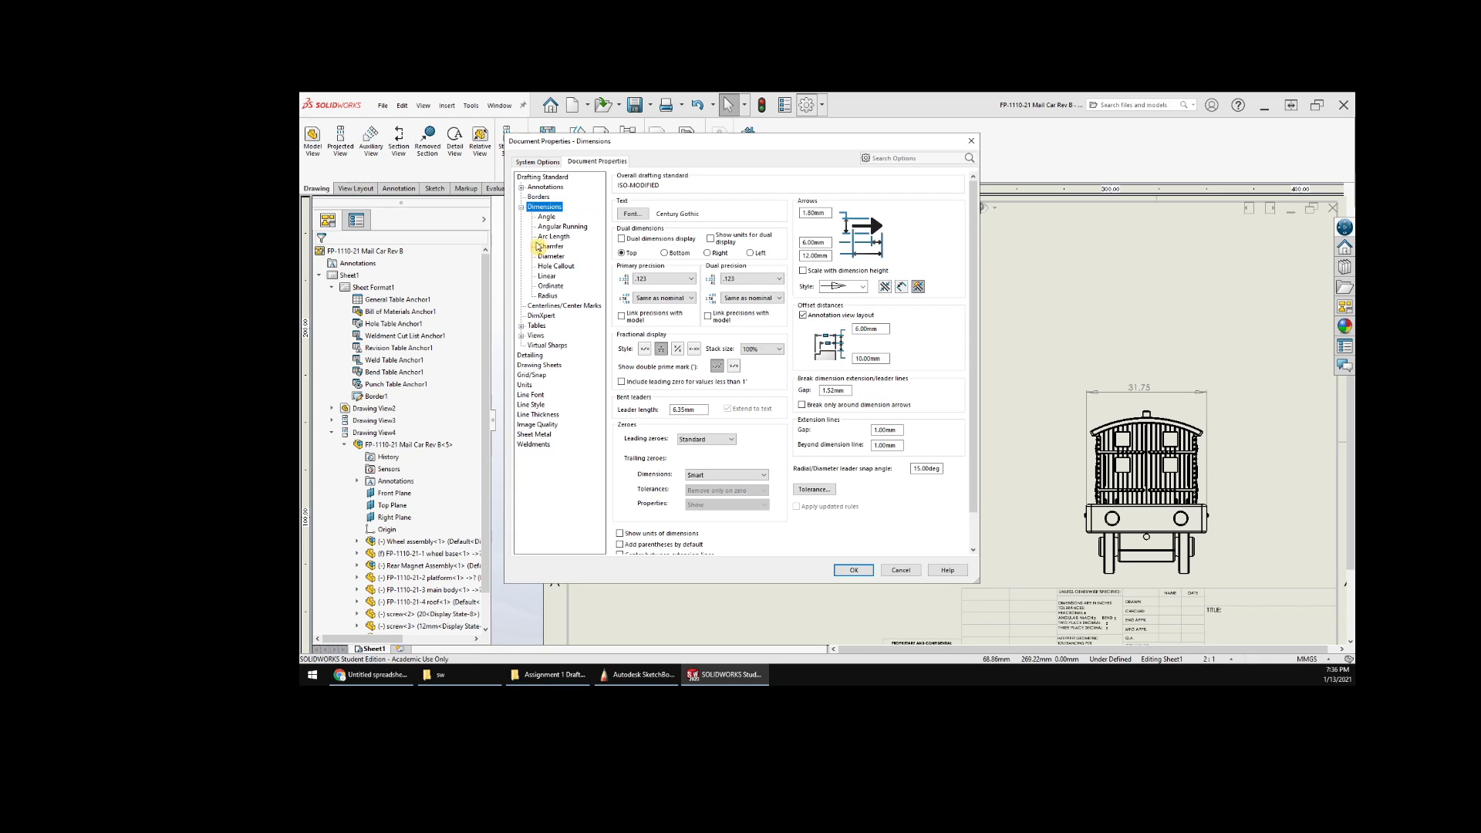
click(647, 279)
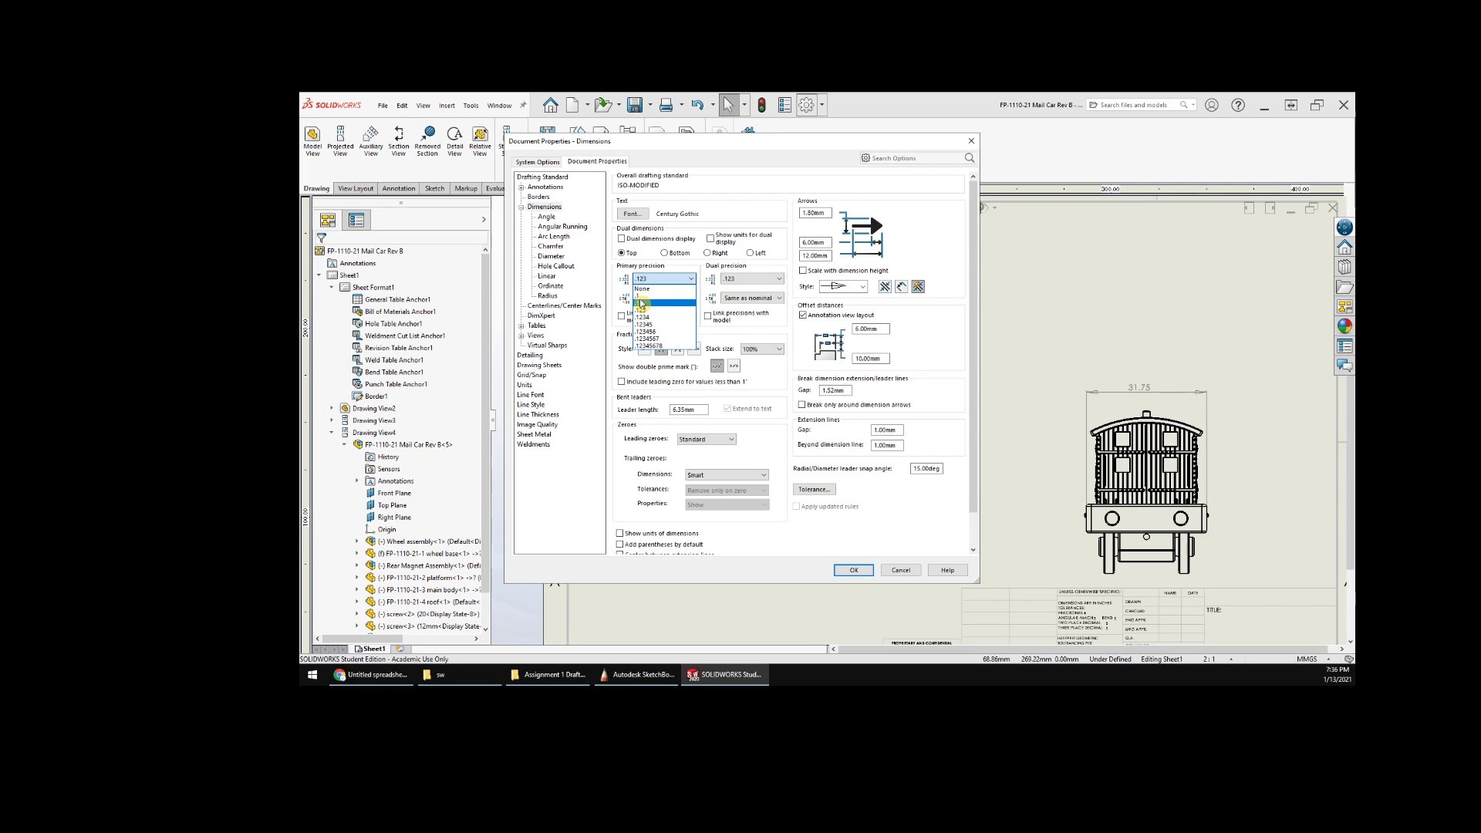
click(641, 303)
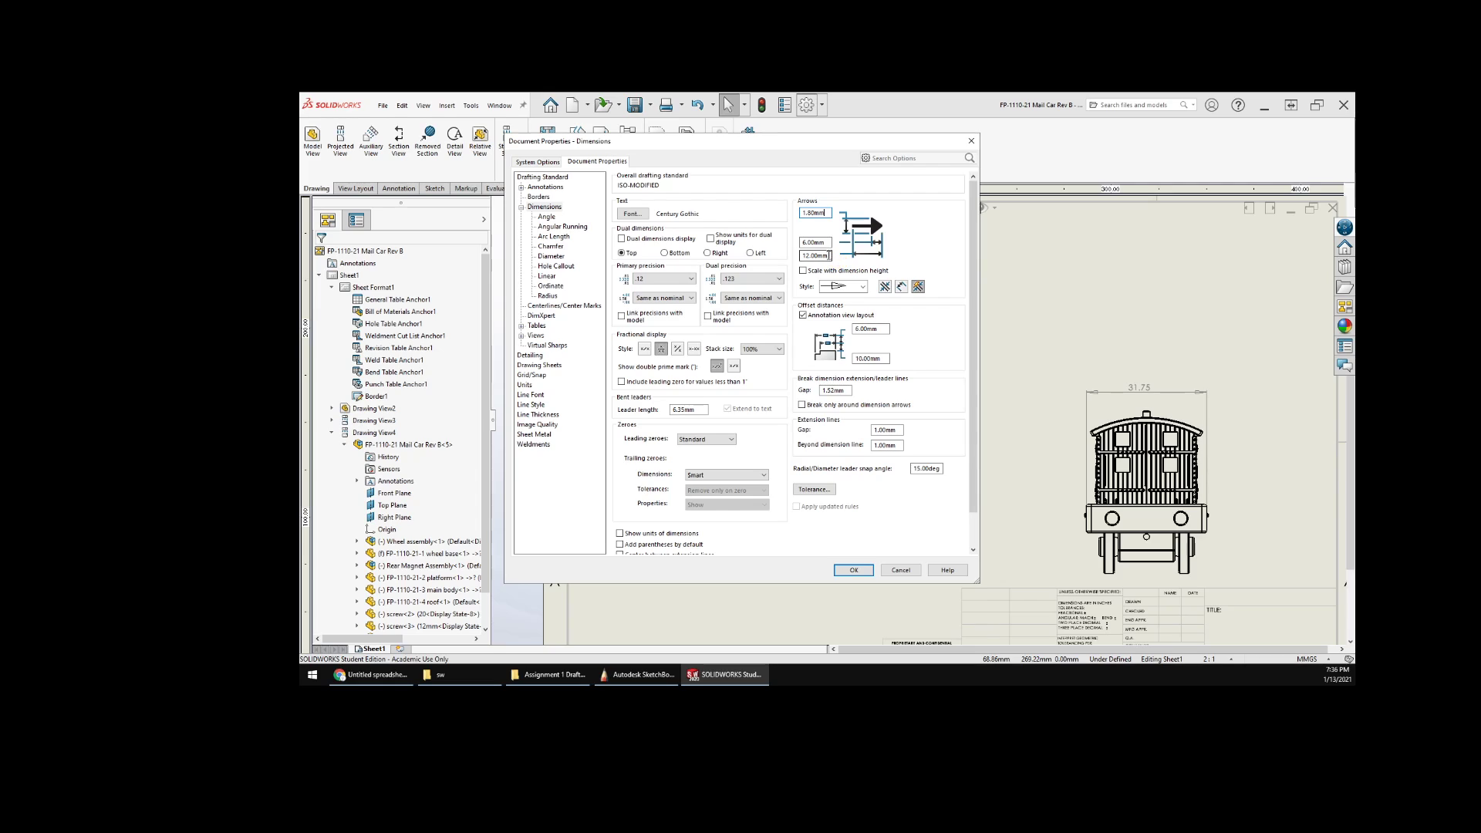
drag(832, 256, 788, 249)
key(Return)
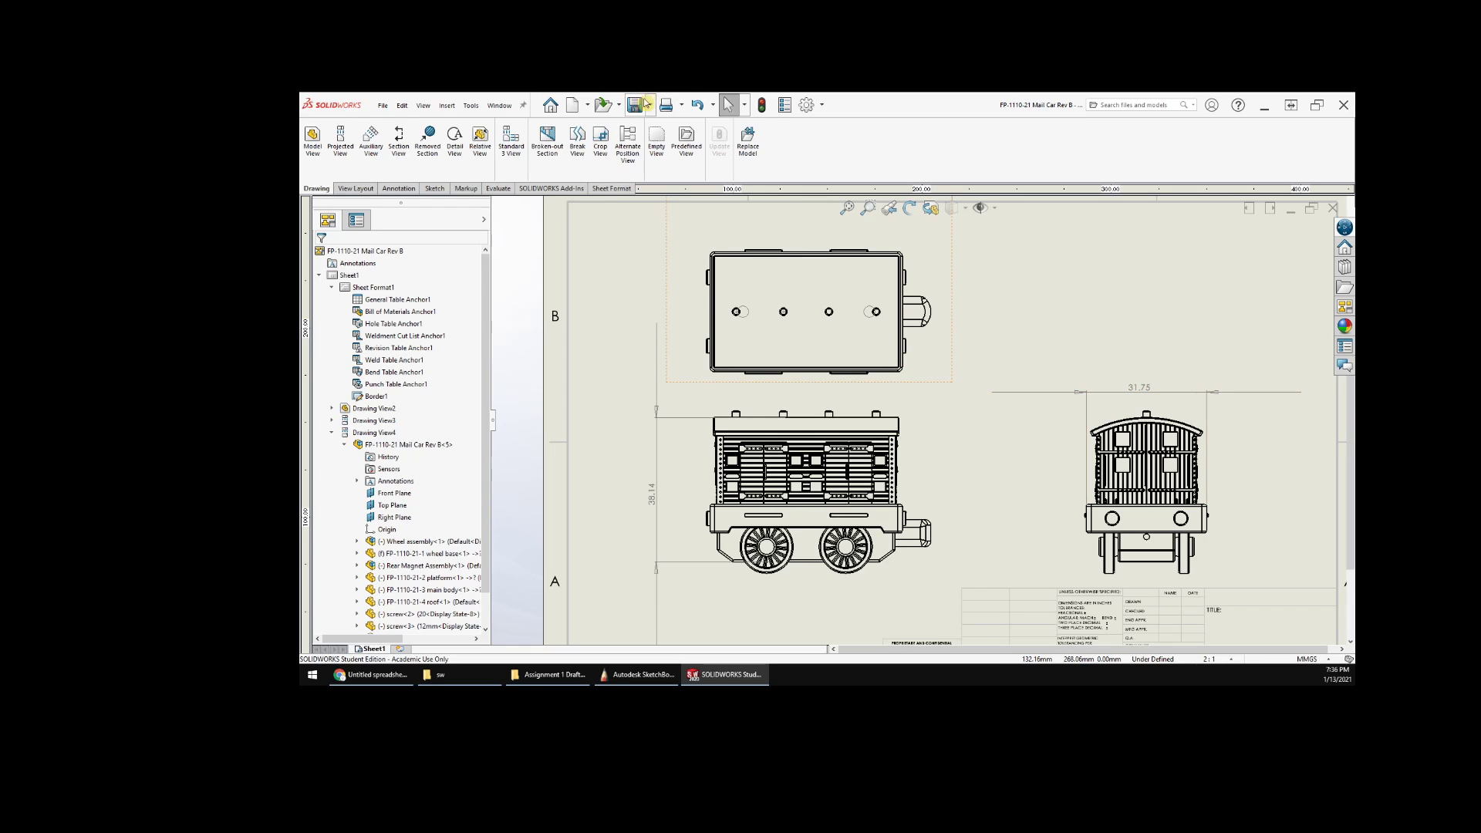
- Reset the overall dimension arrow length to 12 mm in the document's dimension settings and apply it
click(807, 106)
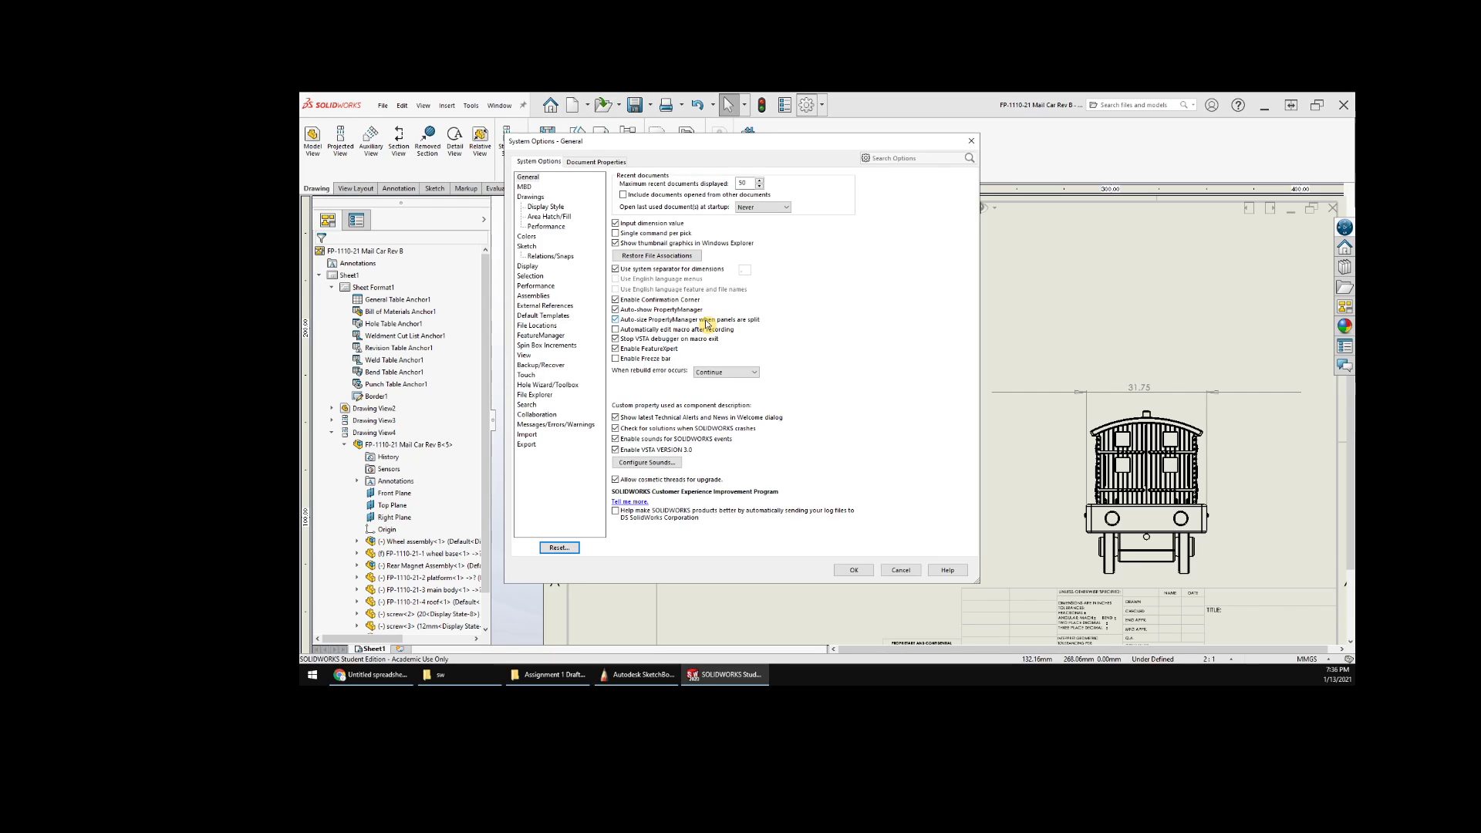
click(577, 163)
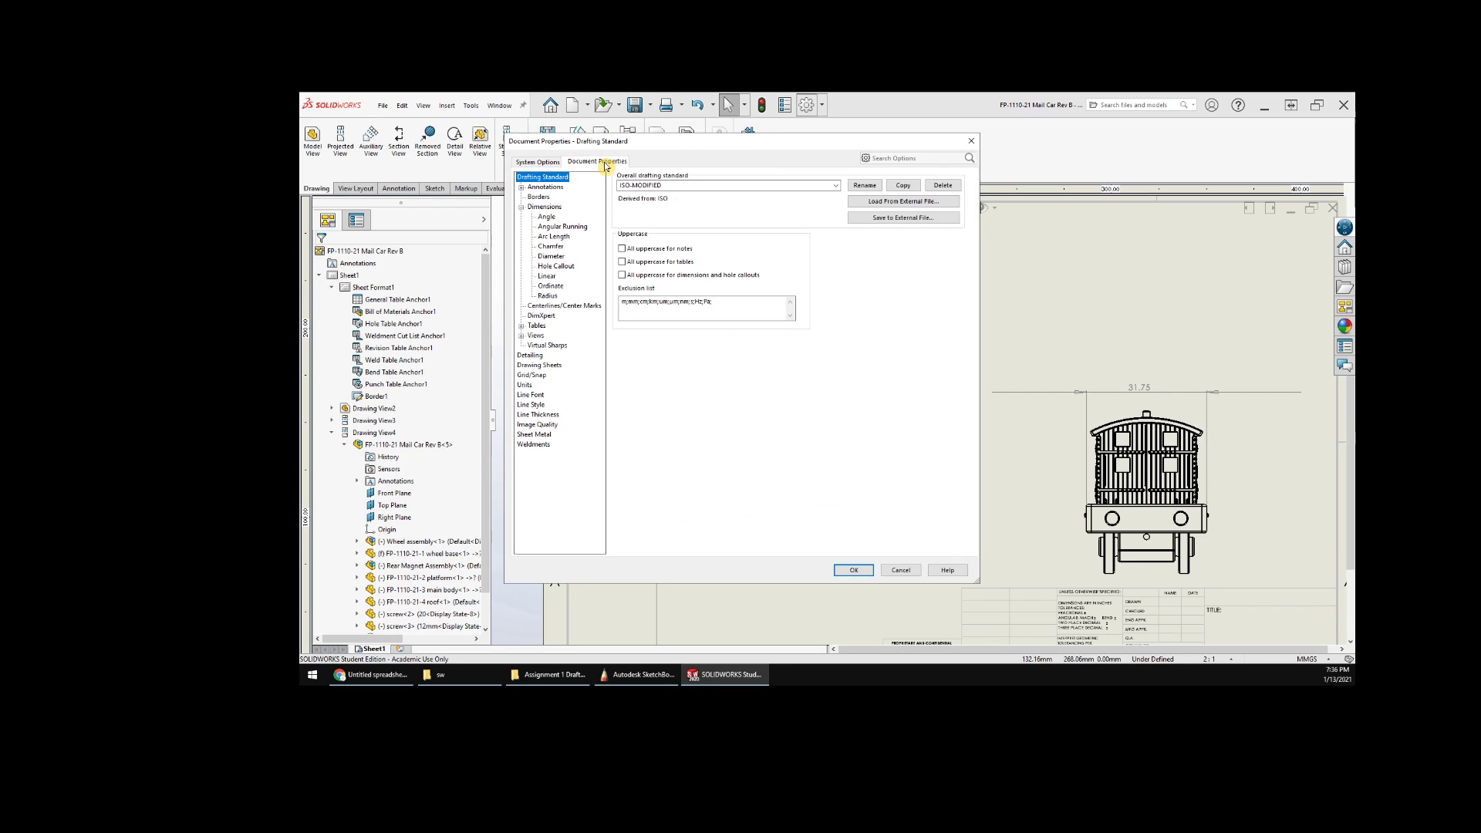
click(546, 207)
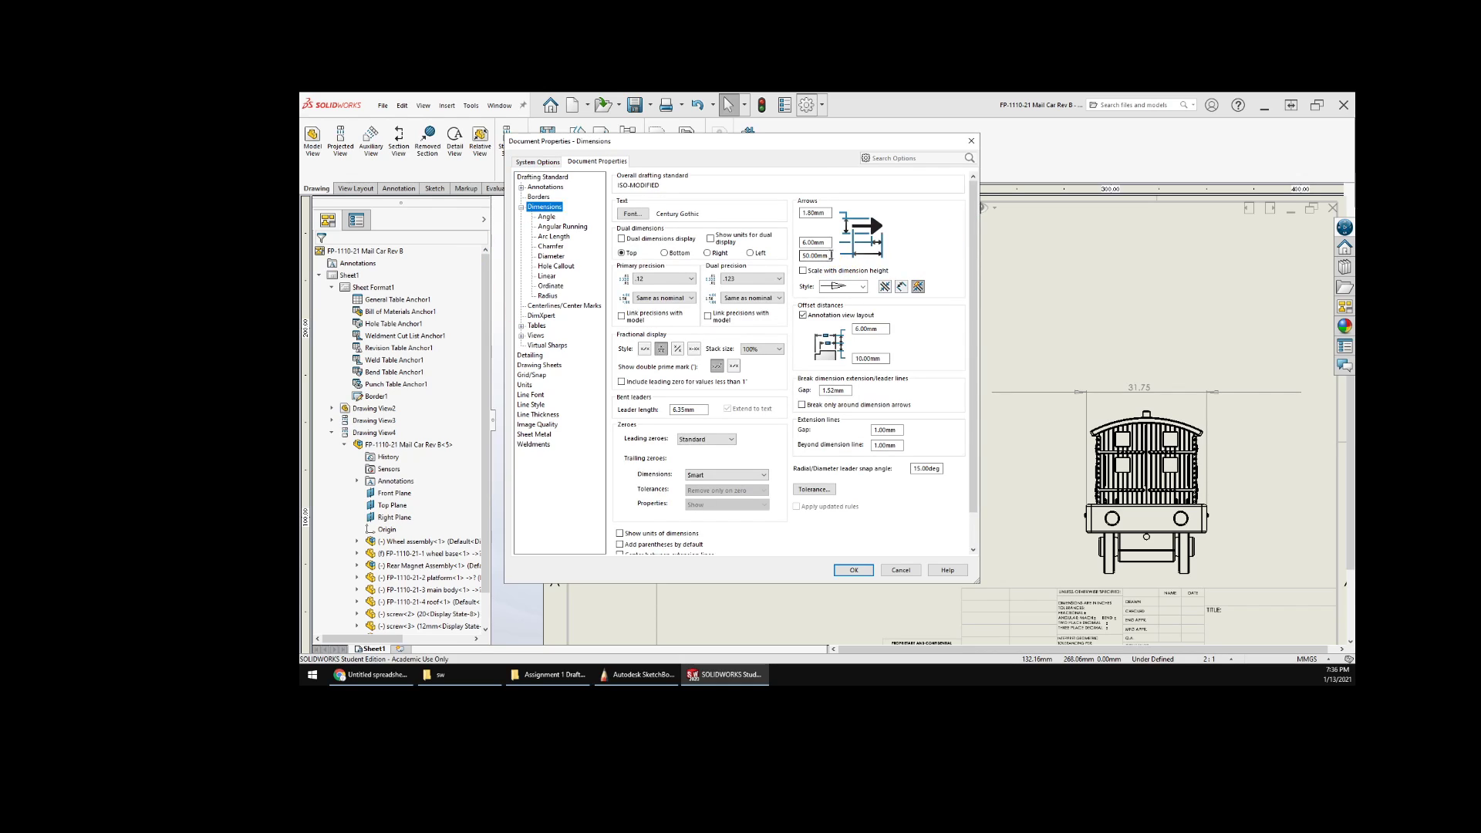
double_click(816, 256)
text(20)
double_click(811, 256)
text(12)
key(Return)
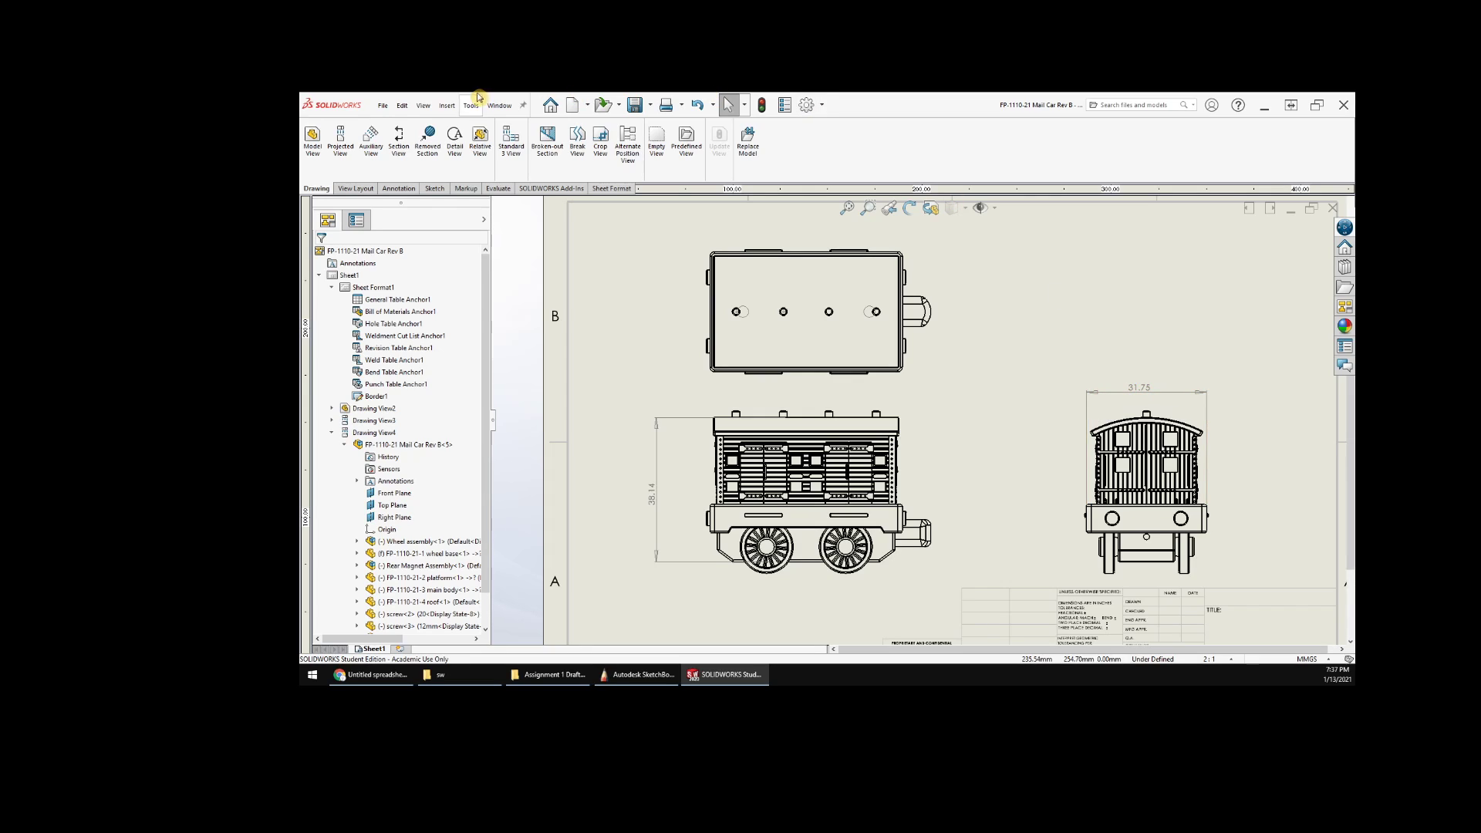
- Set the document's dimension arrows to the slim solid style and place them outside the extension lines
click(821, 105)
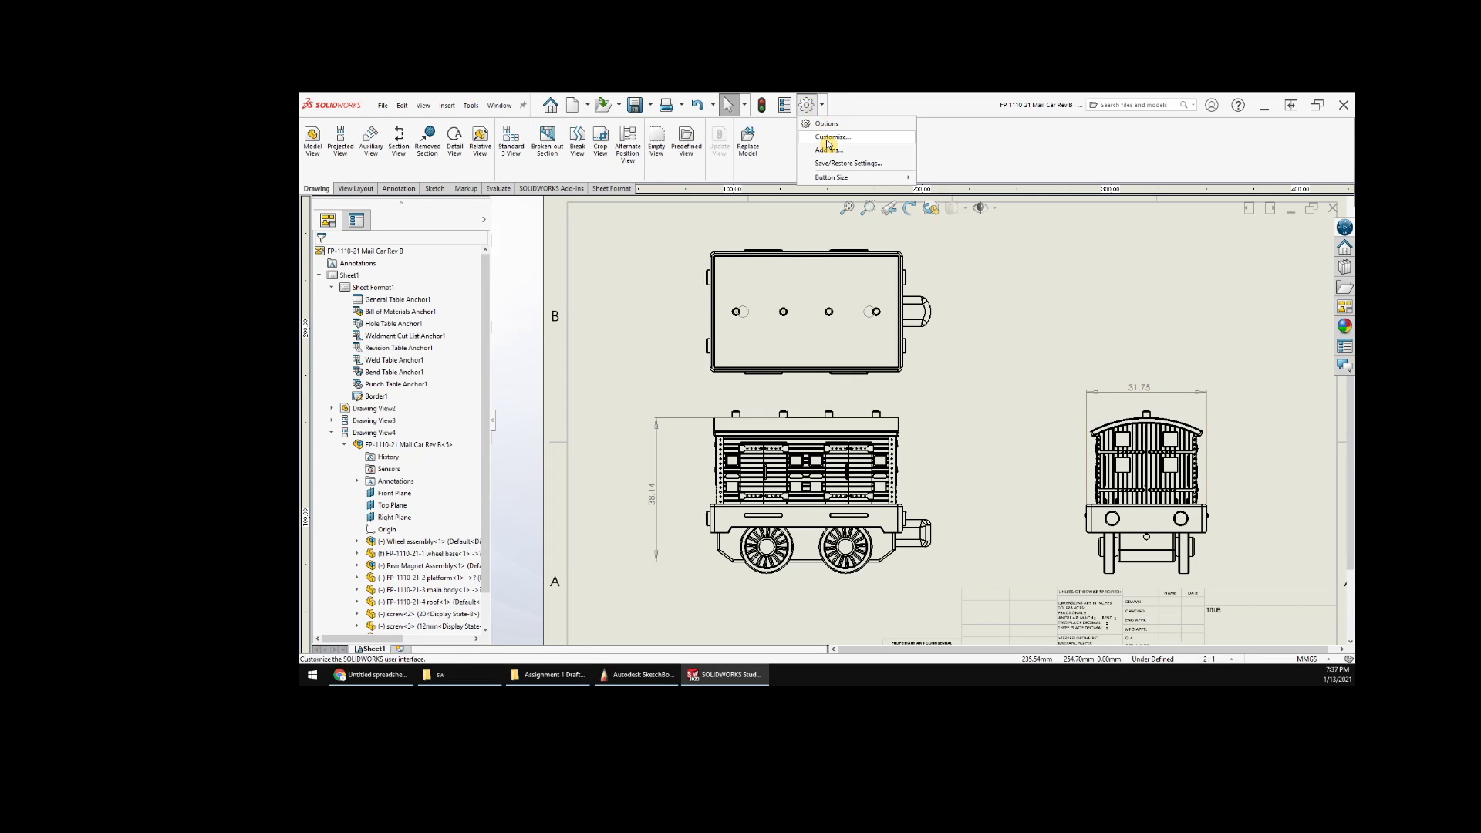
click(824, 125)
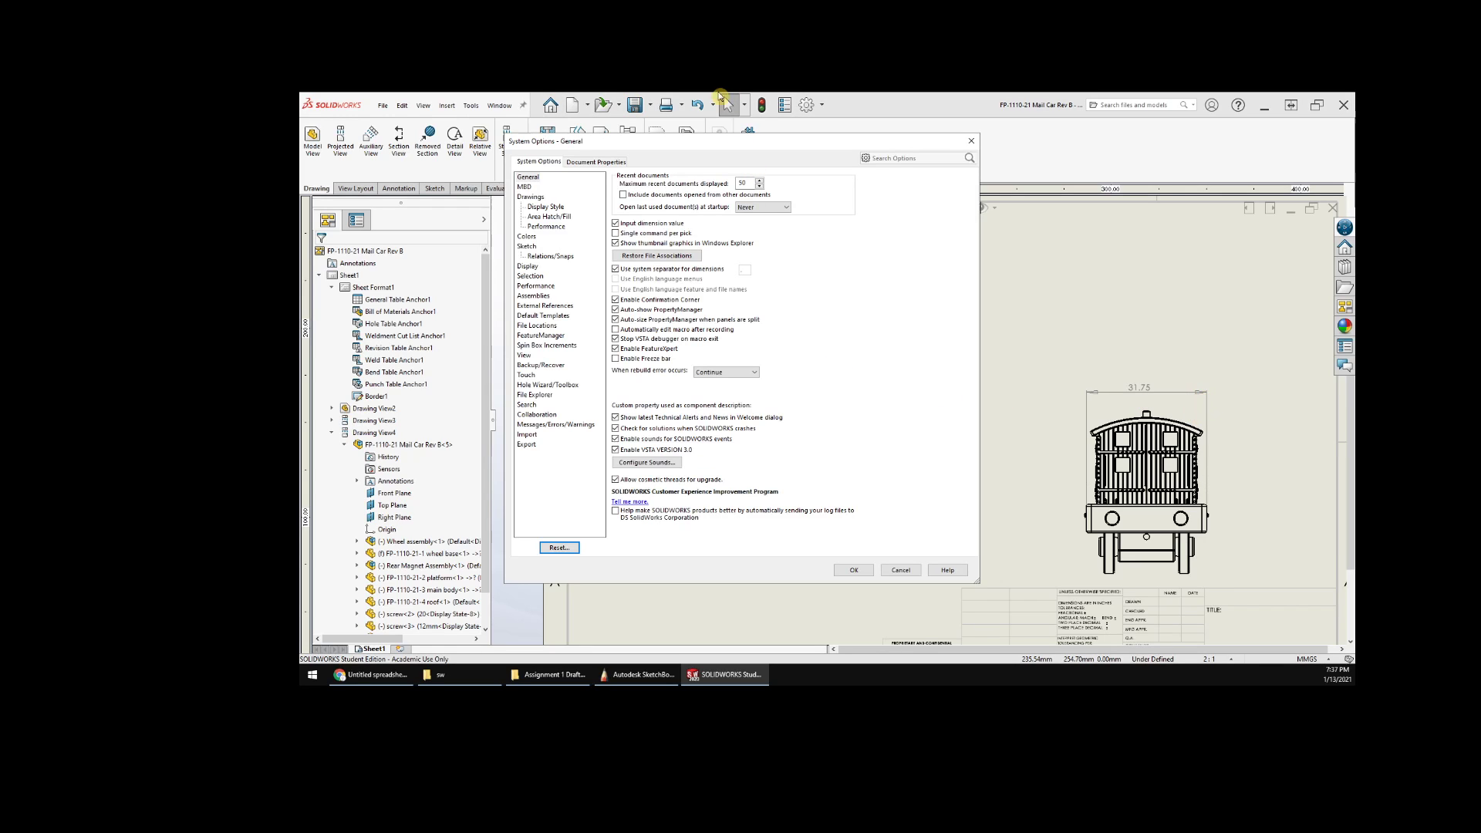
click(596, 162)
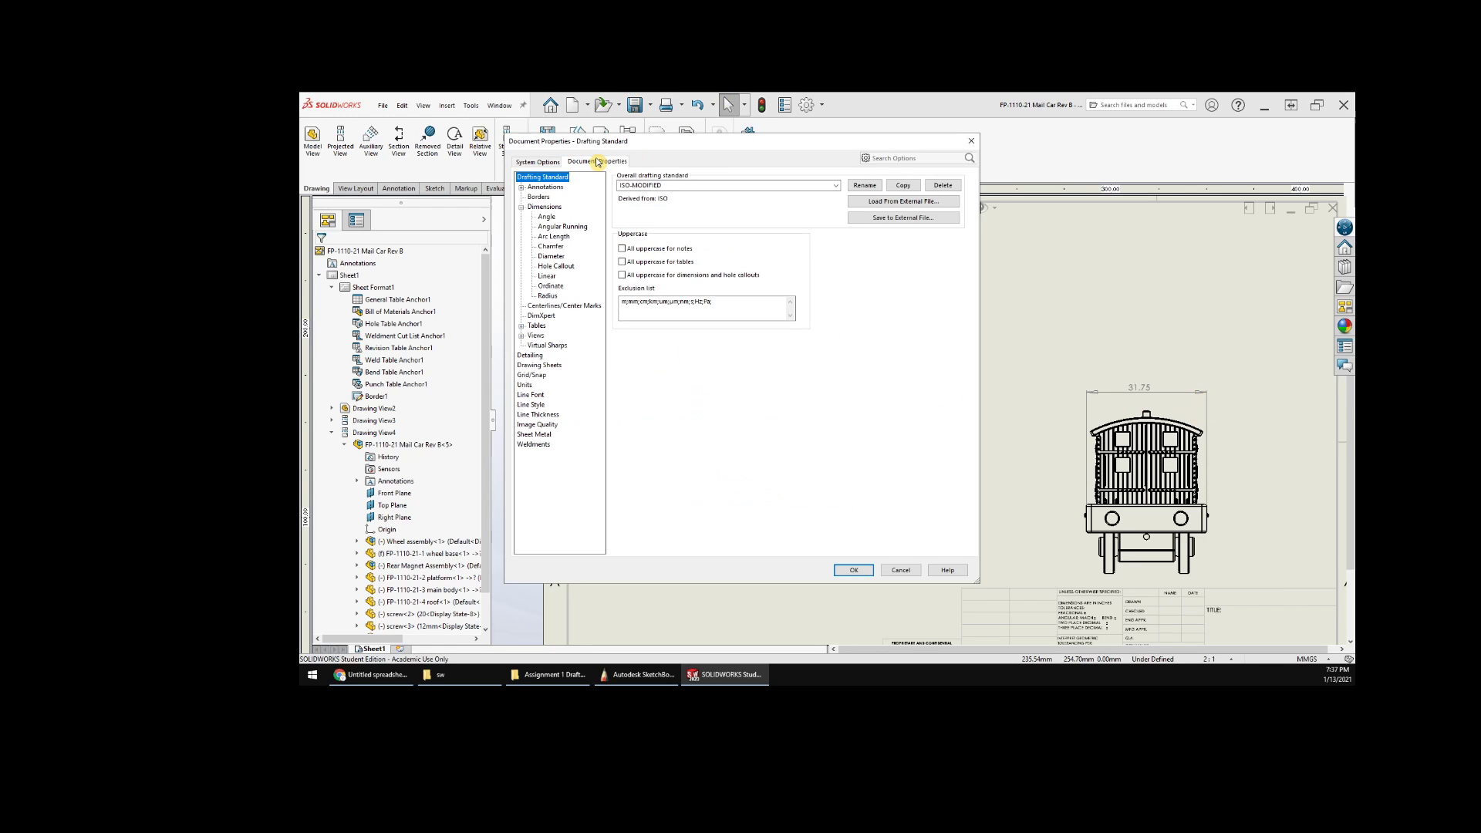
click(544, 209)
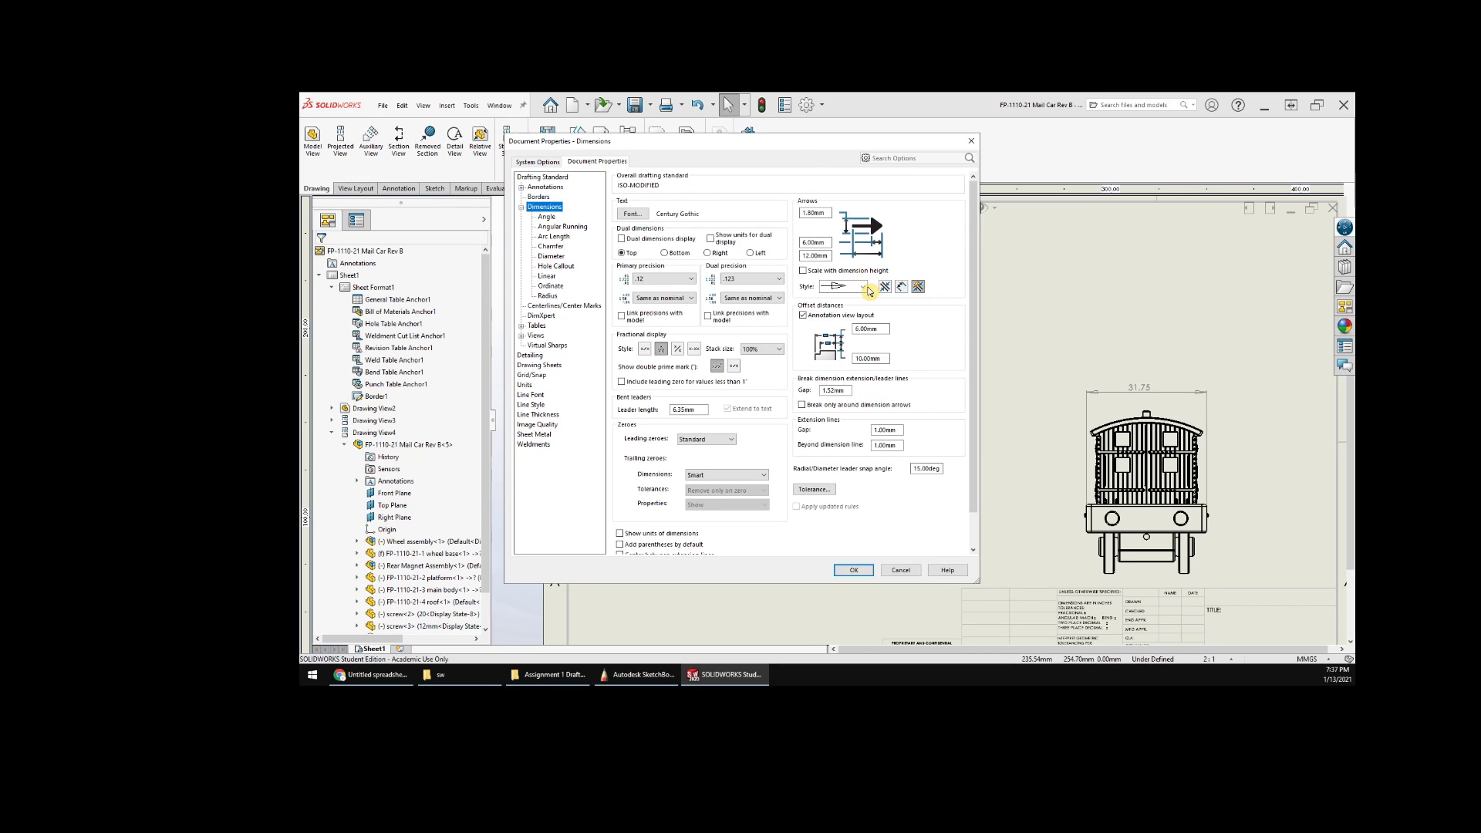
click(864, 287)
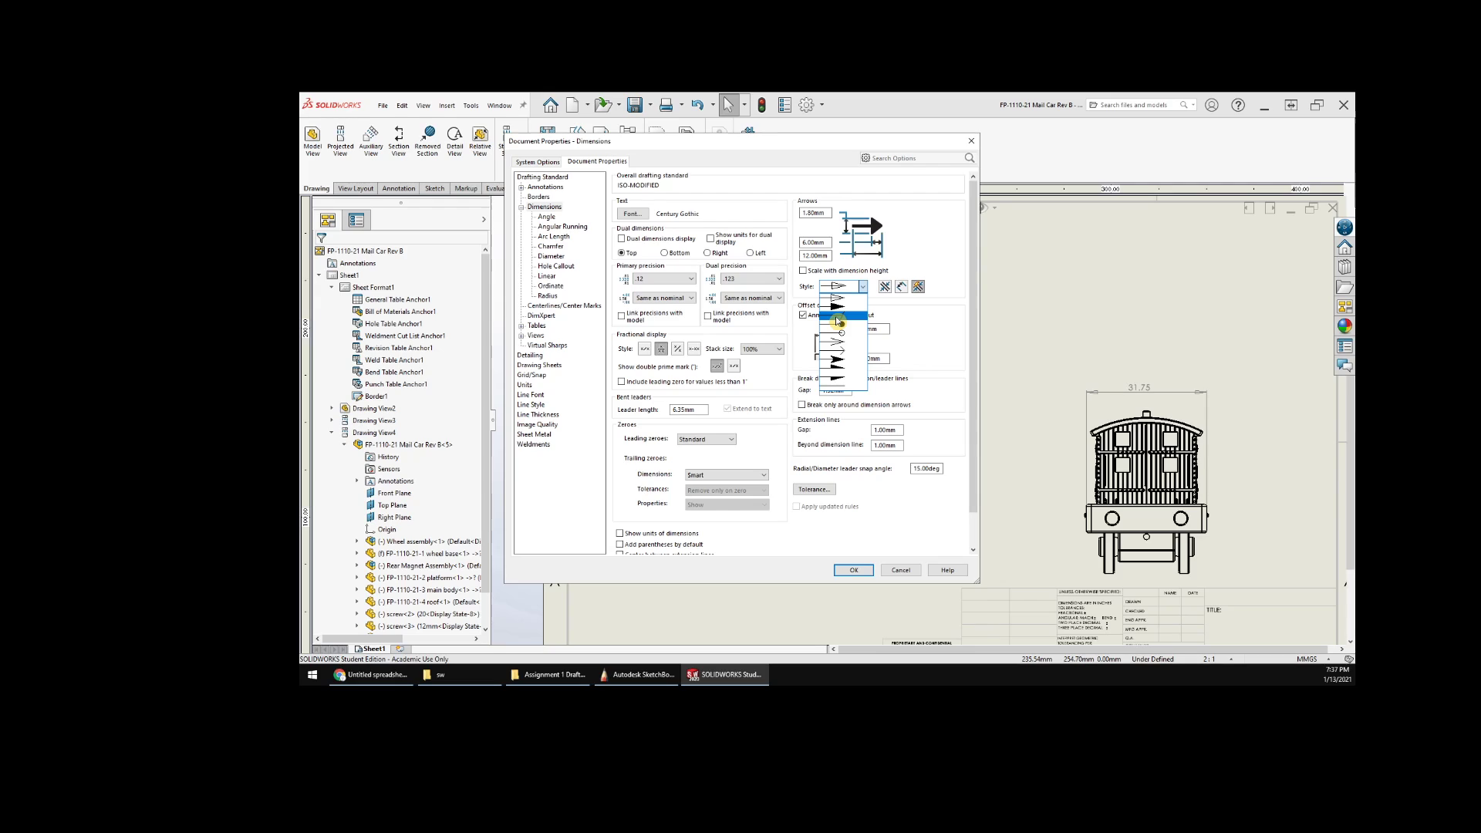
click(833, 374)
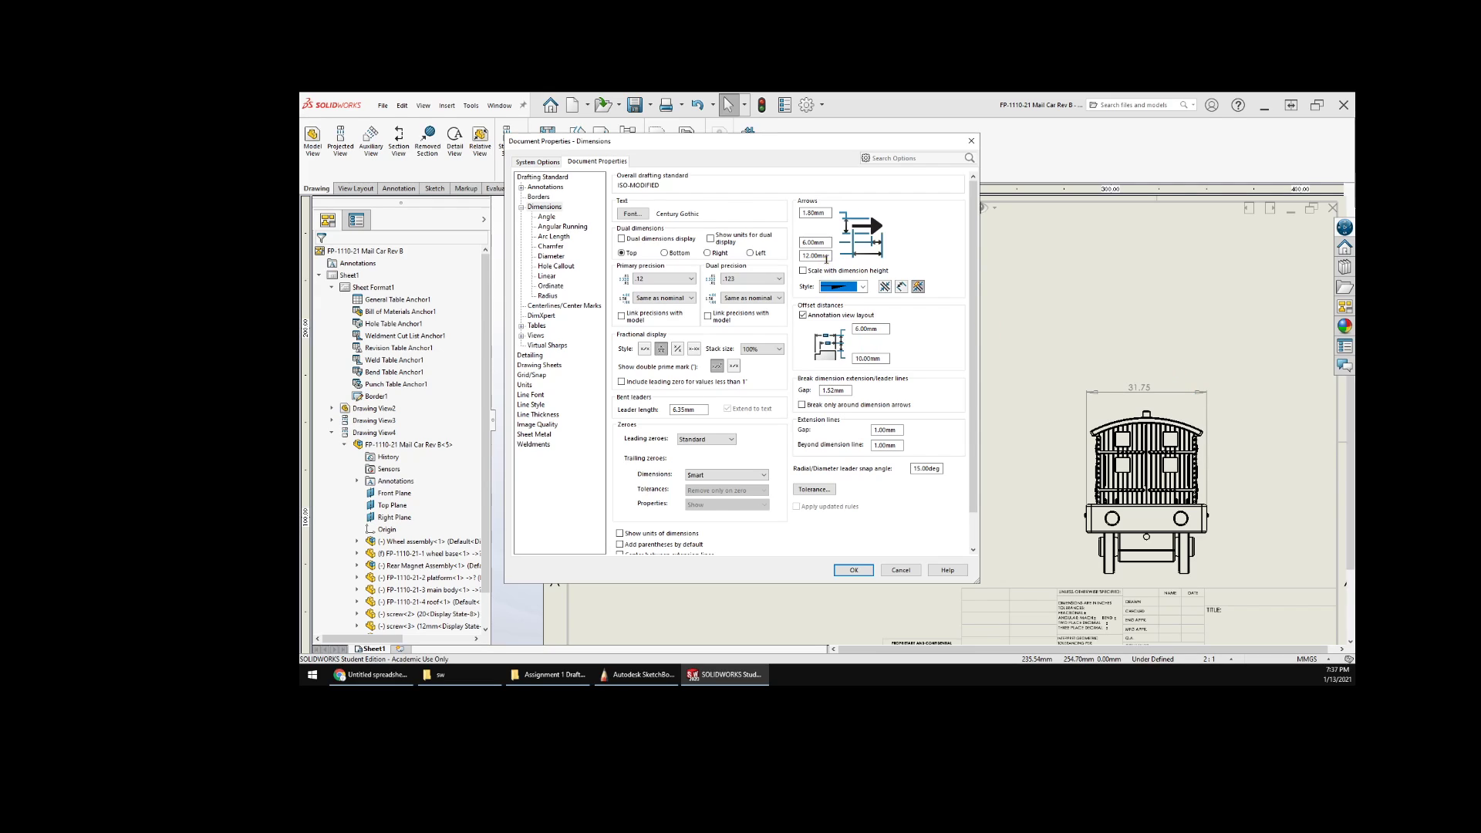
click(885, 287)
click(863, 572)
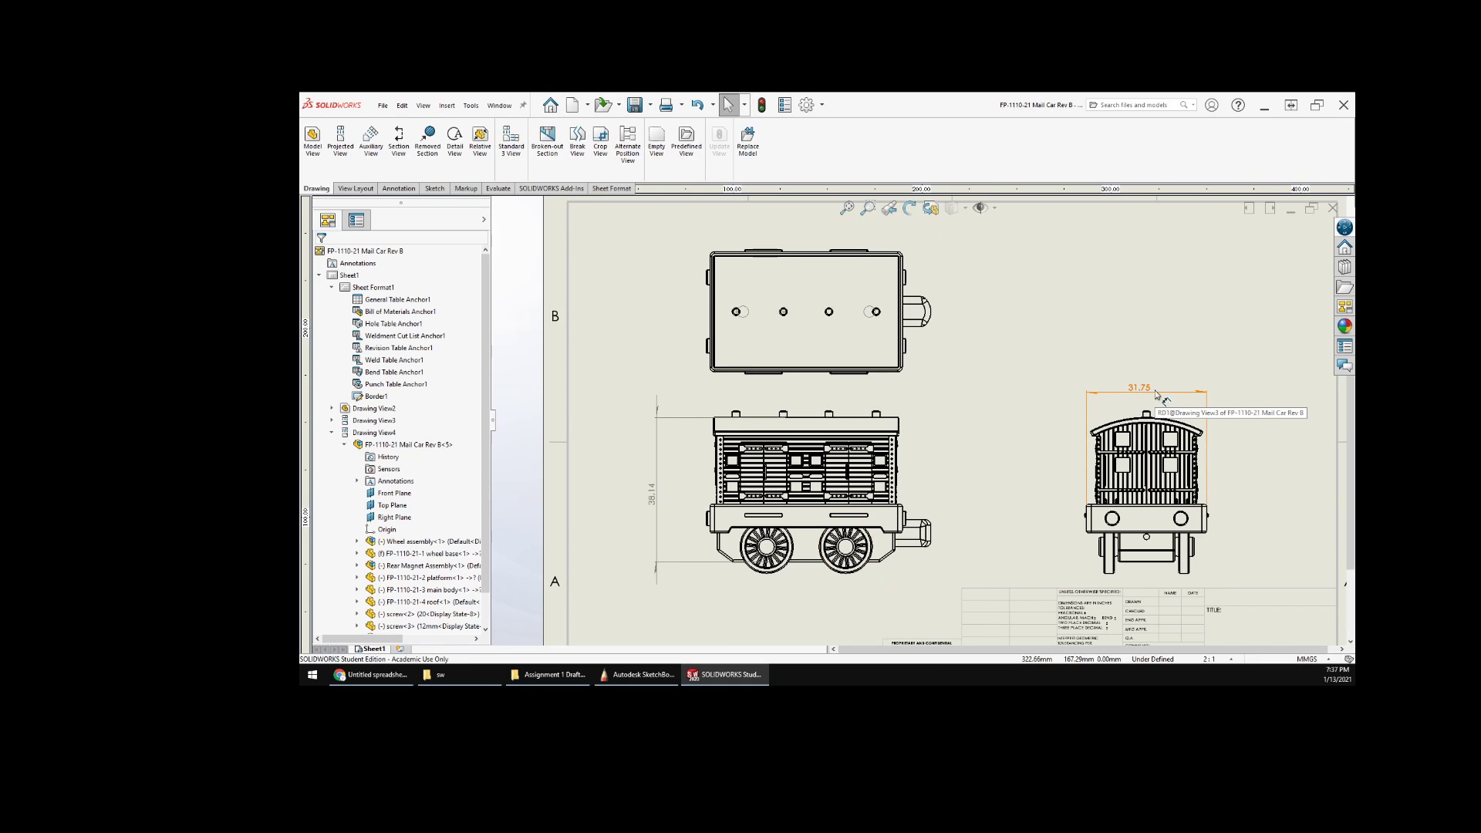
- Examine the side view's width dimension and the document's dimension arrow placement (Outside) and primary precision (.12) settings
click(1157, 394)
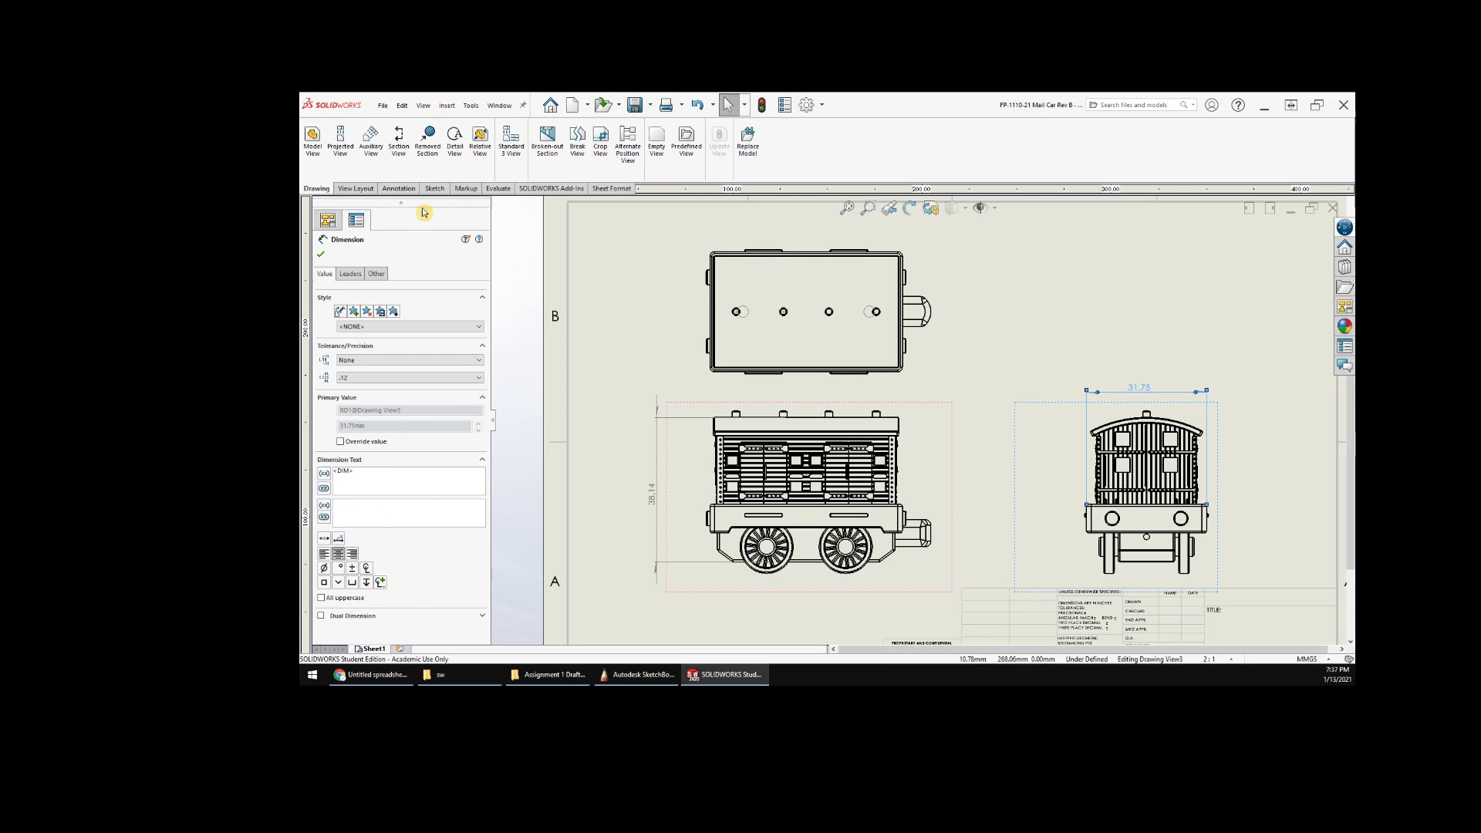
click(1113, 349)
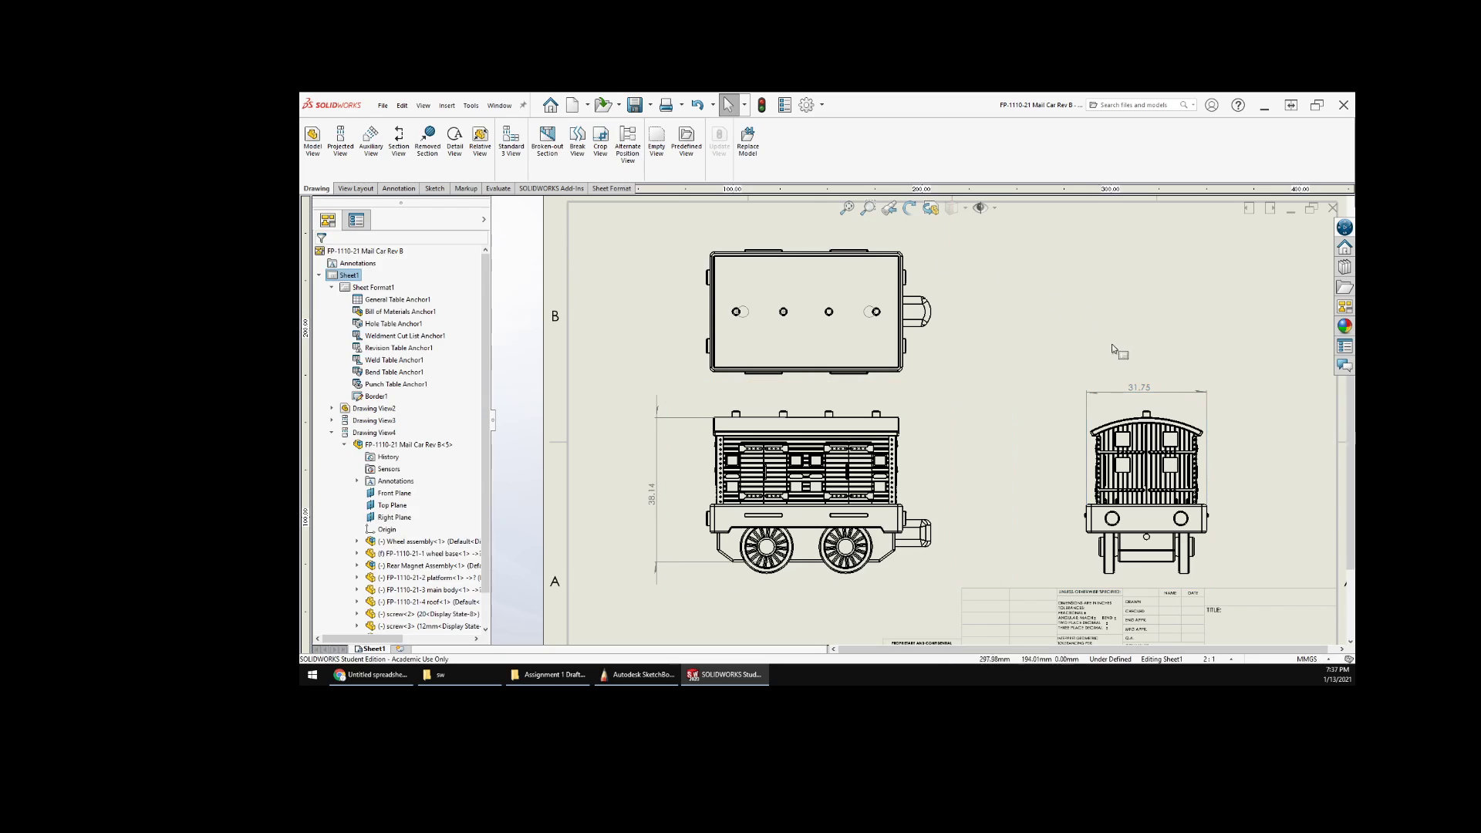
click(1140, 388)
click(807, 108)
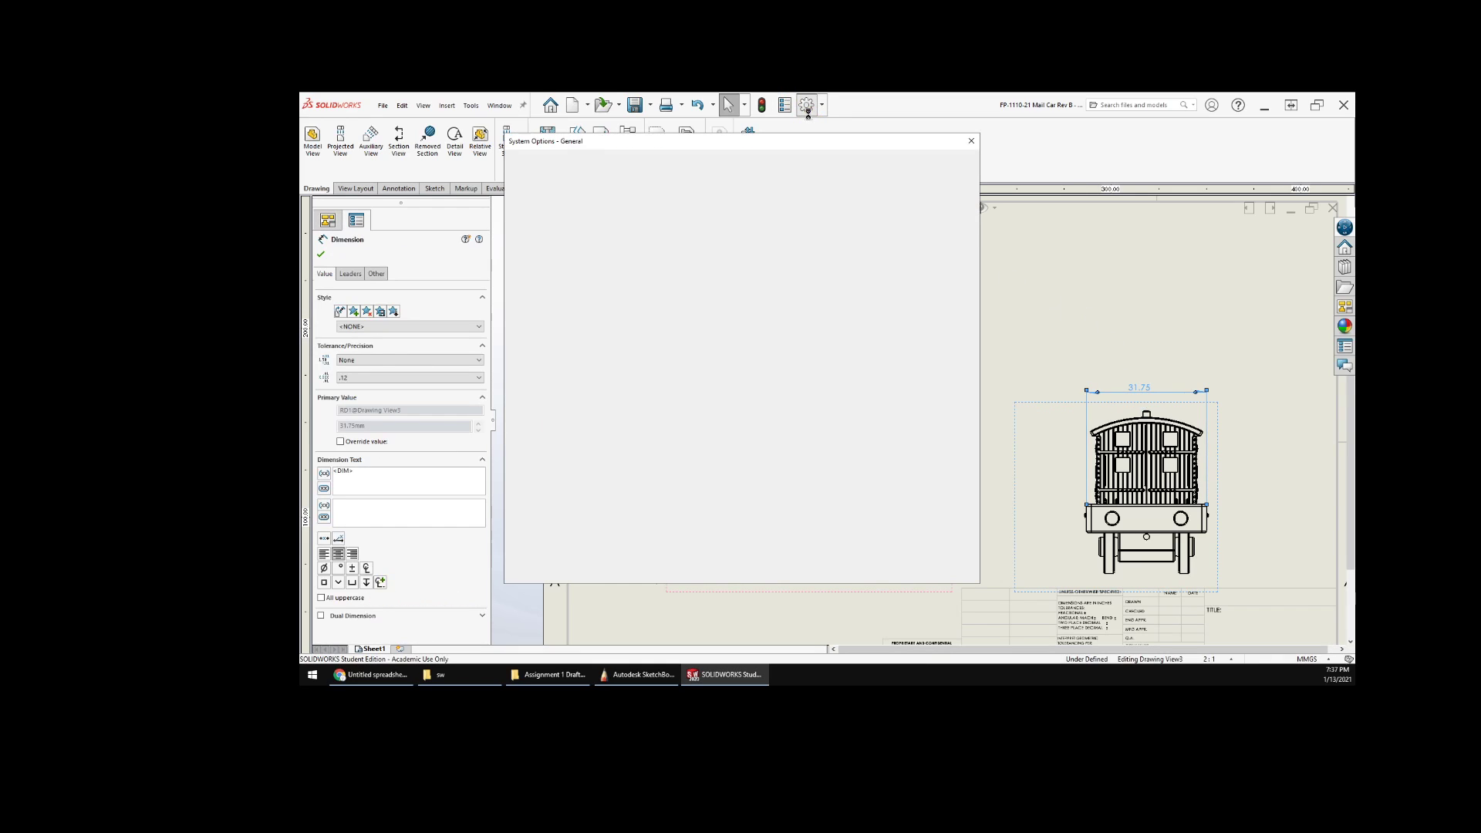
click(617, 163)
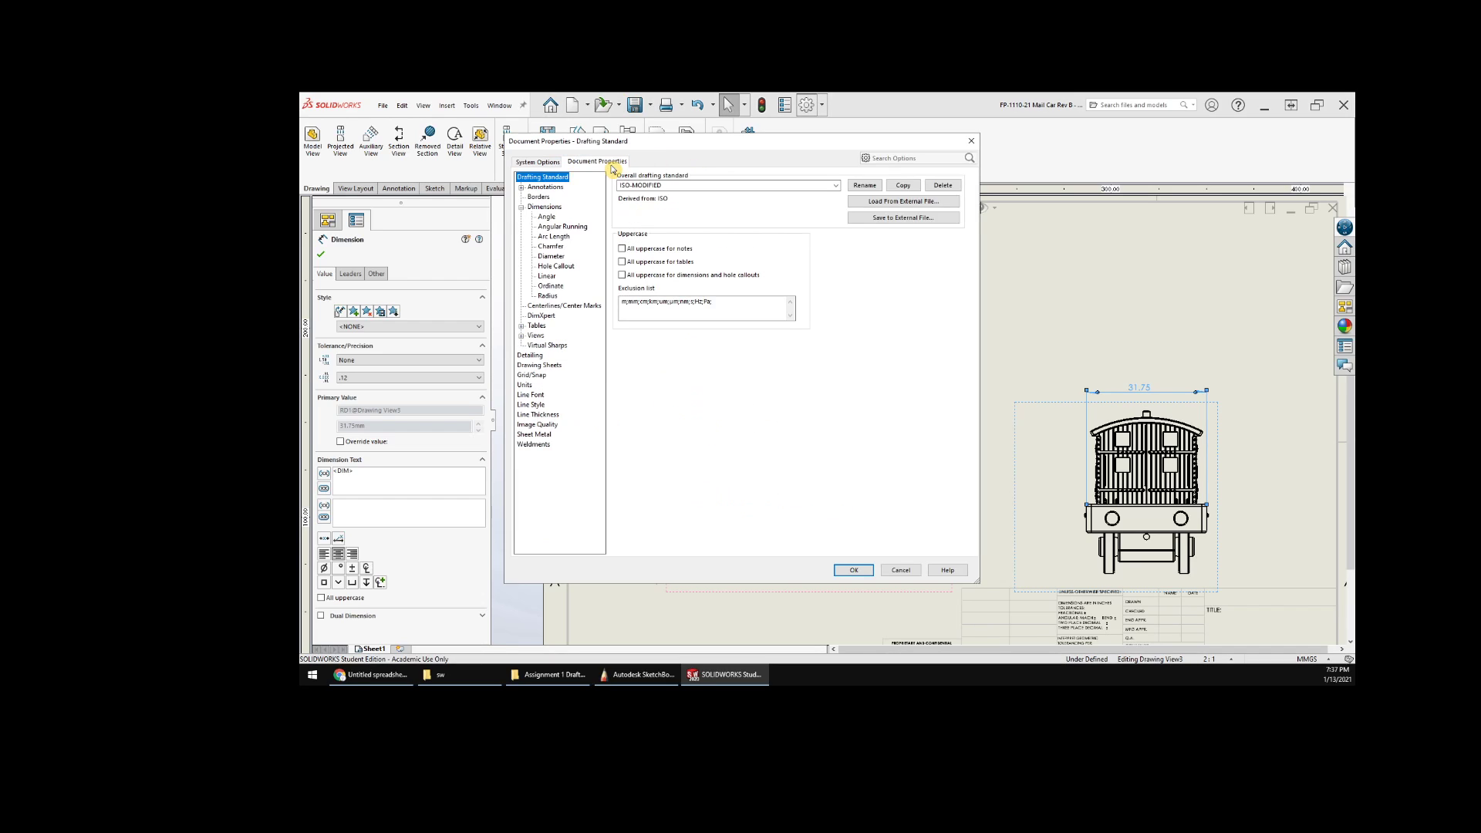
click(544, 207)
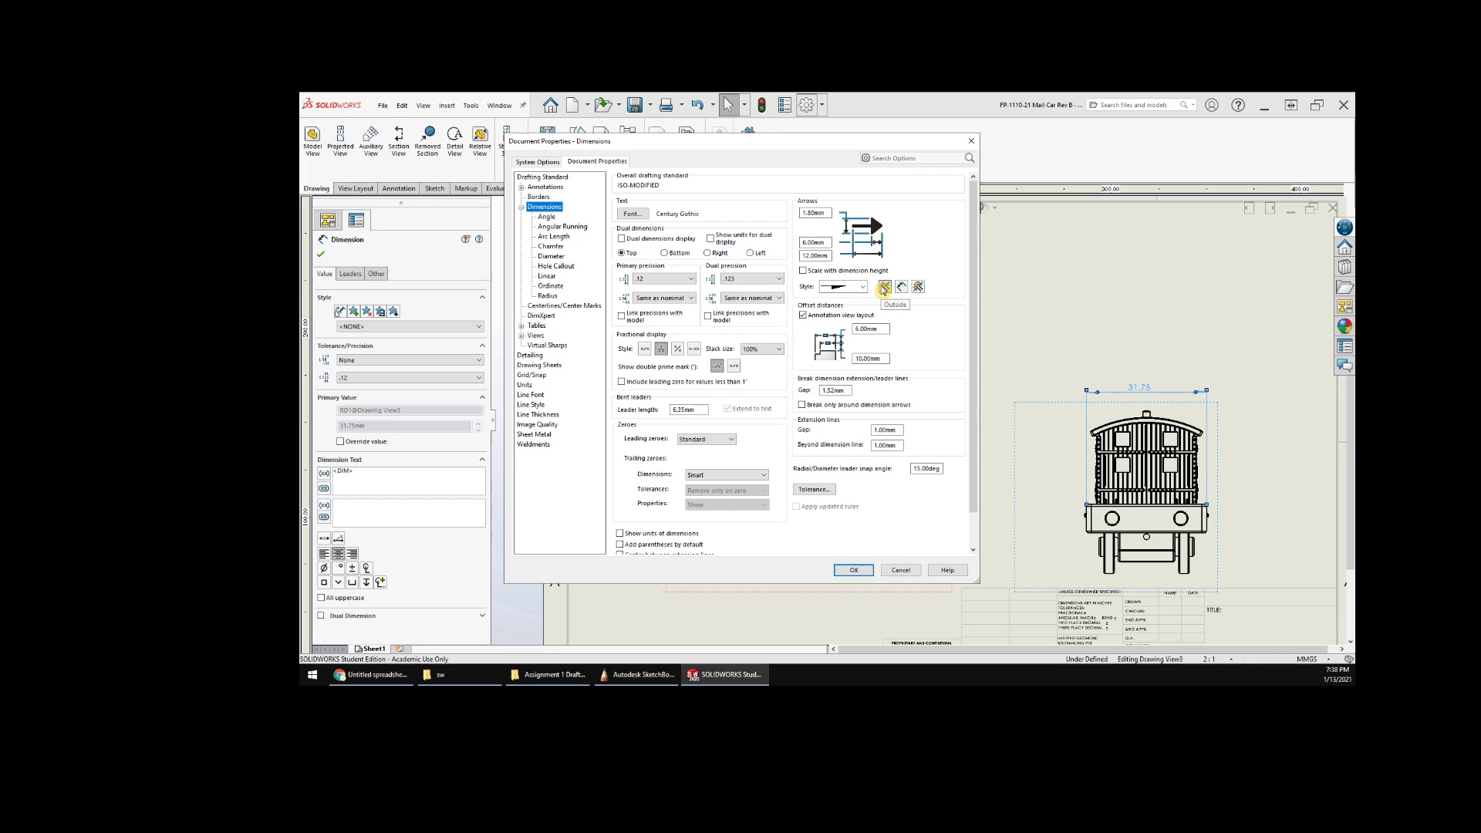
click(884, 288)
click(665, 279)
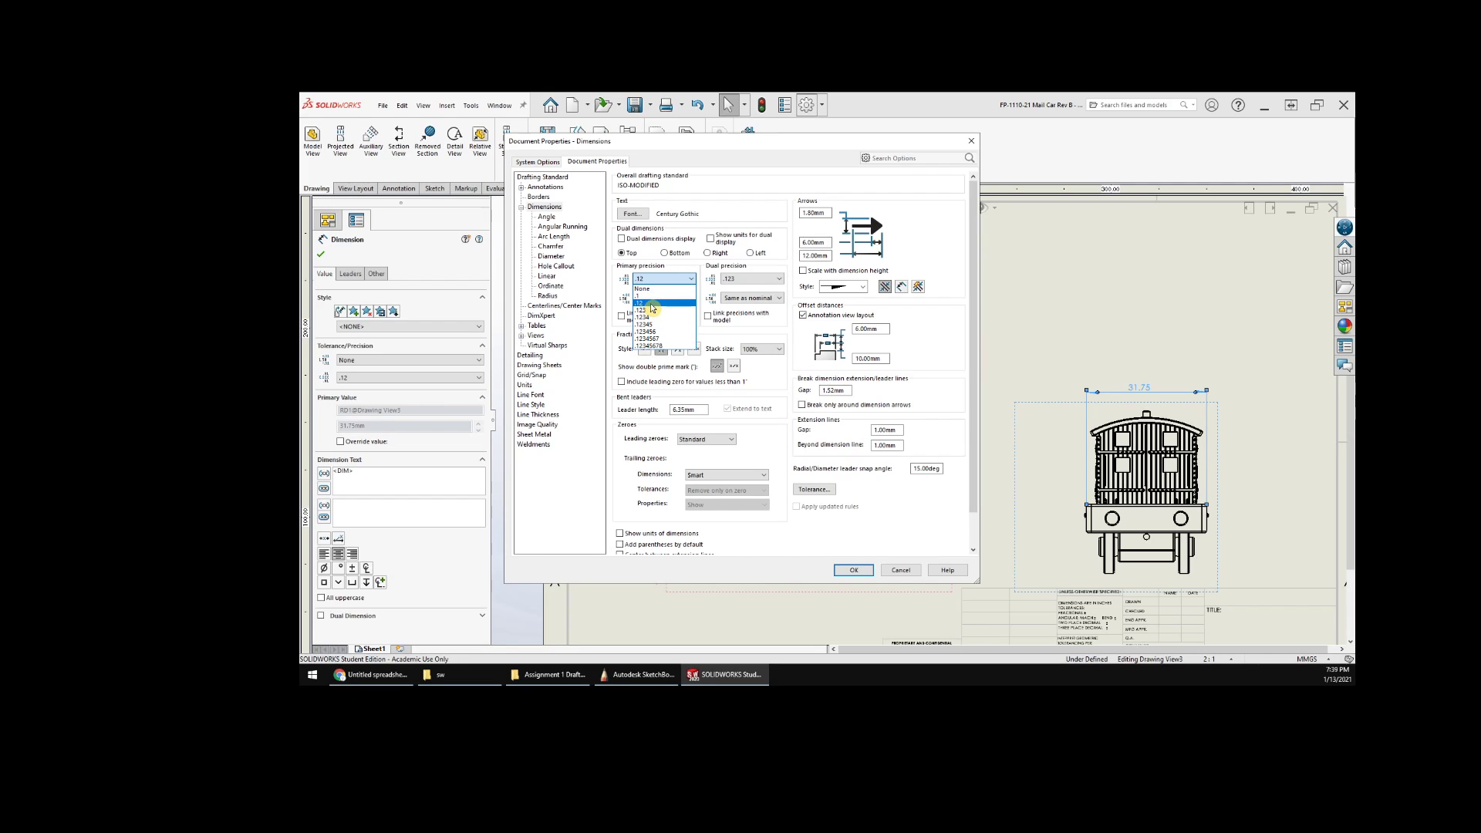
click(651, 303)
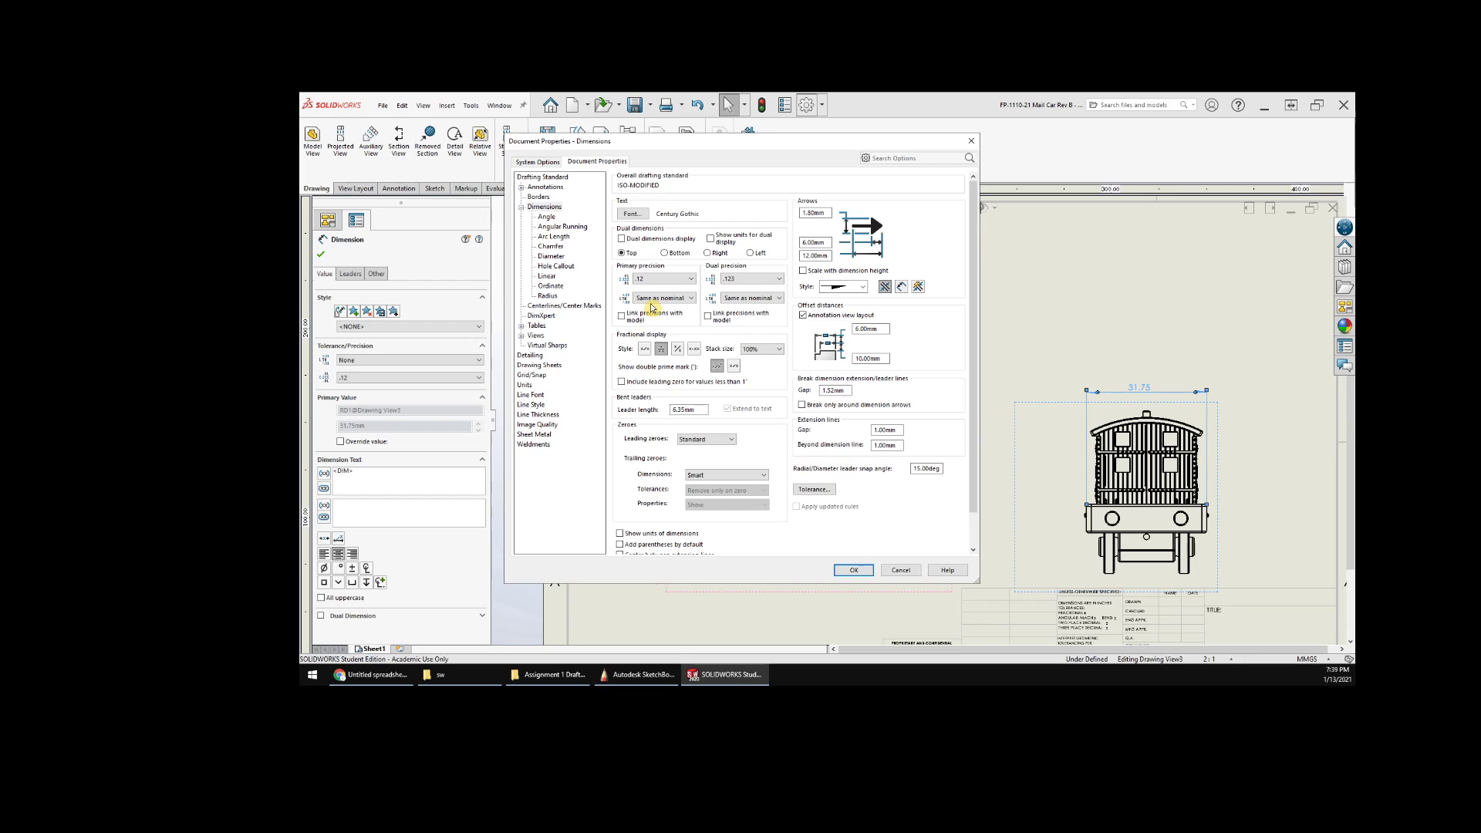
- Review the document's angle dimension settings, close the options without applying changes and clear the dimension selection
click(551, 219)
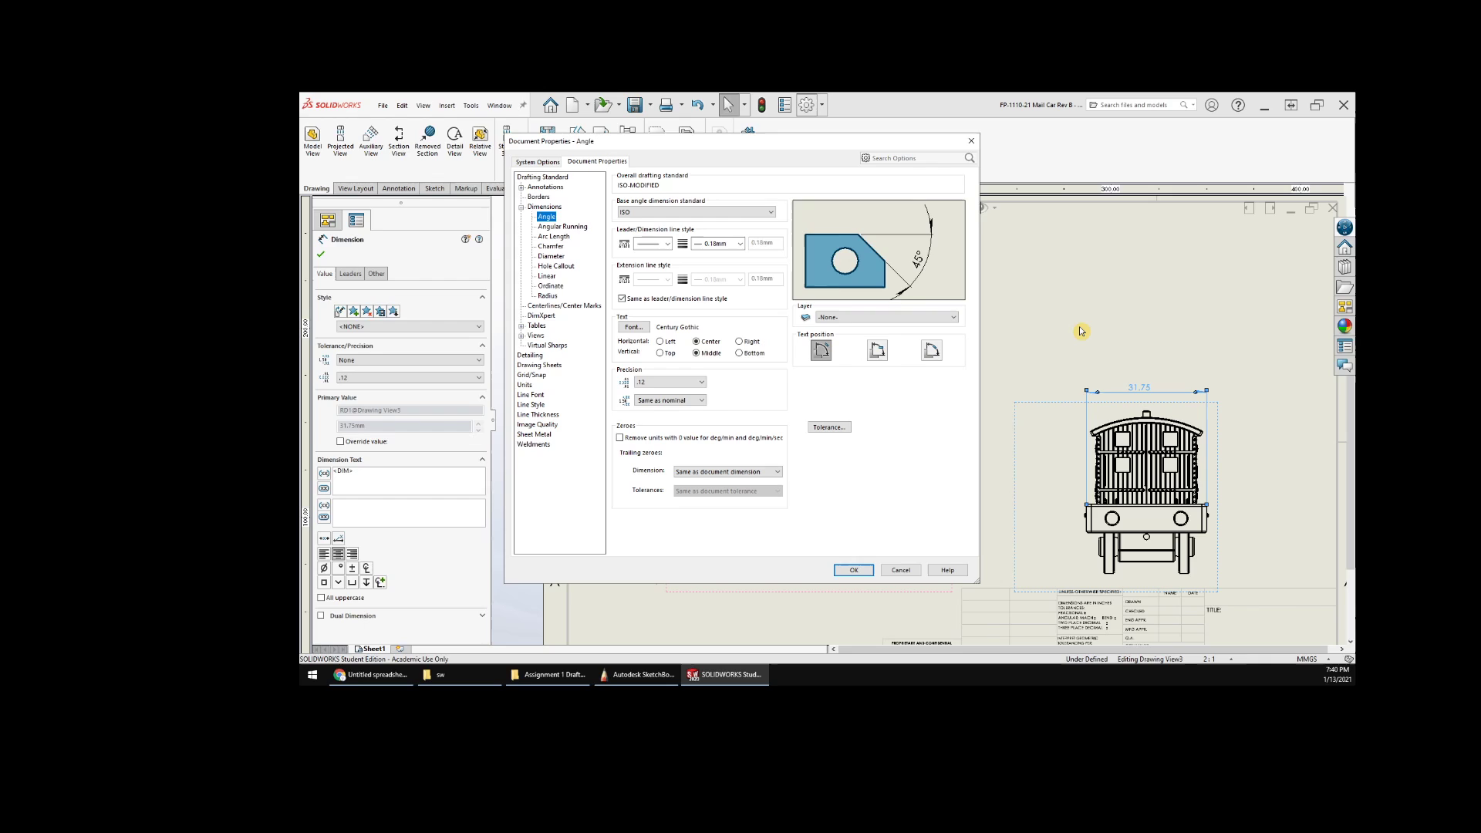
drag(892, 144, 753, 150)
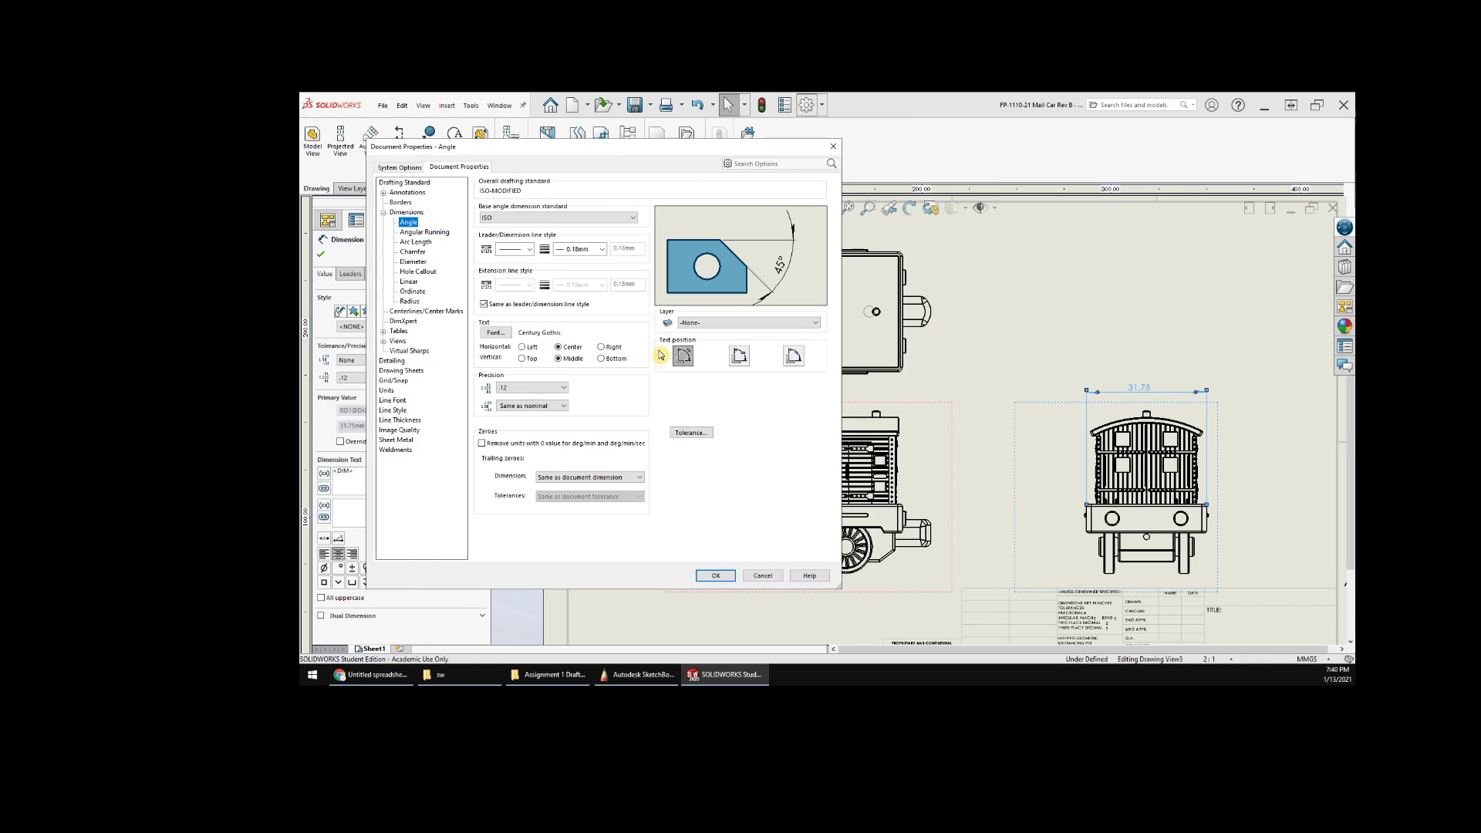
click(833, 145)
click(1023, 342)
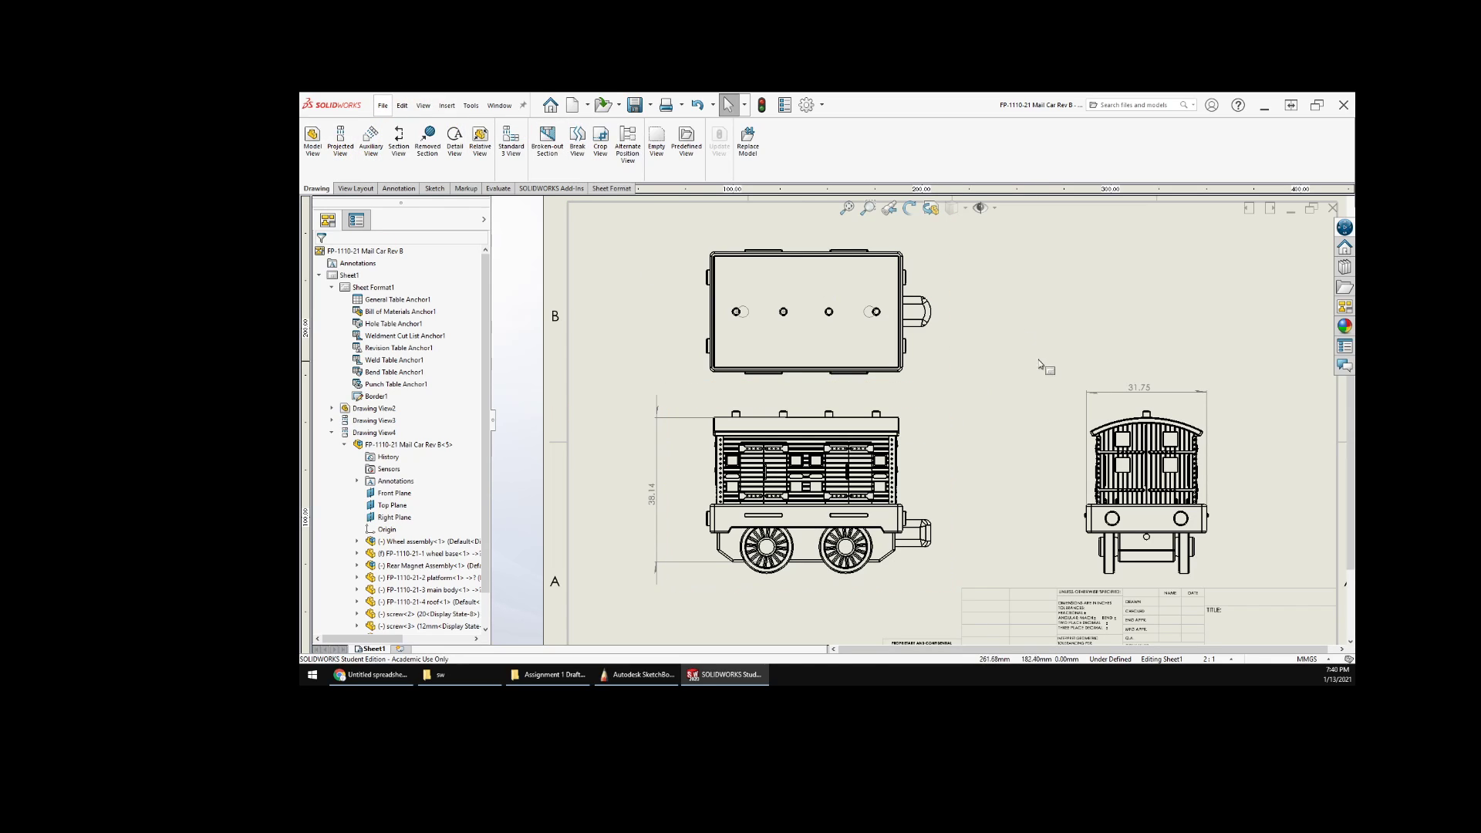
- Add an angle dimension between the sloped and vertical edges at the wheel base's coupling end in the front view
right_click(1022, 322)
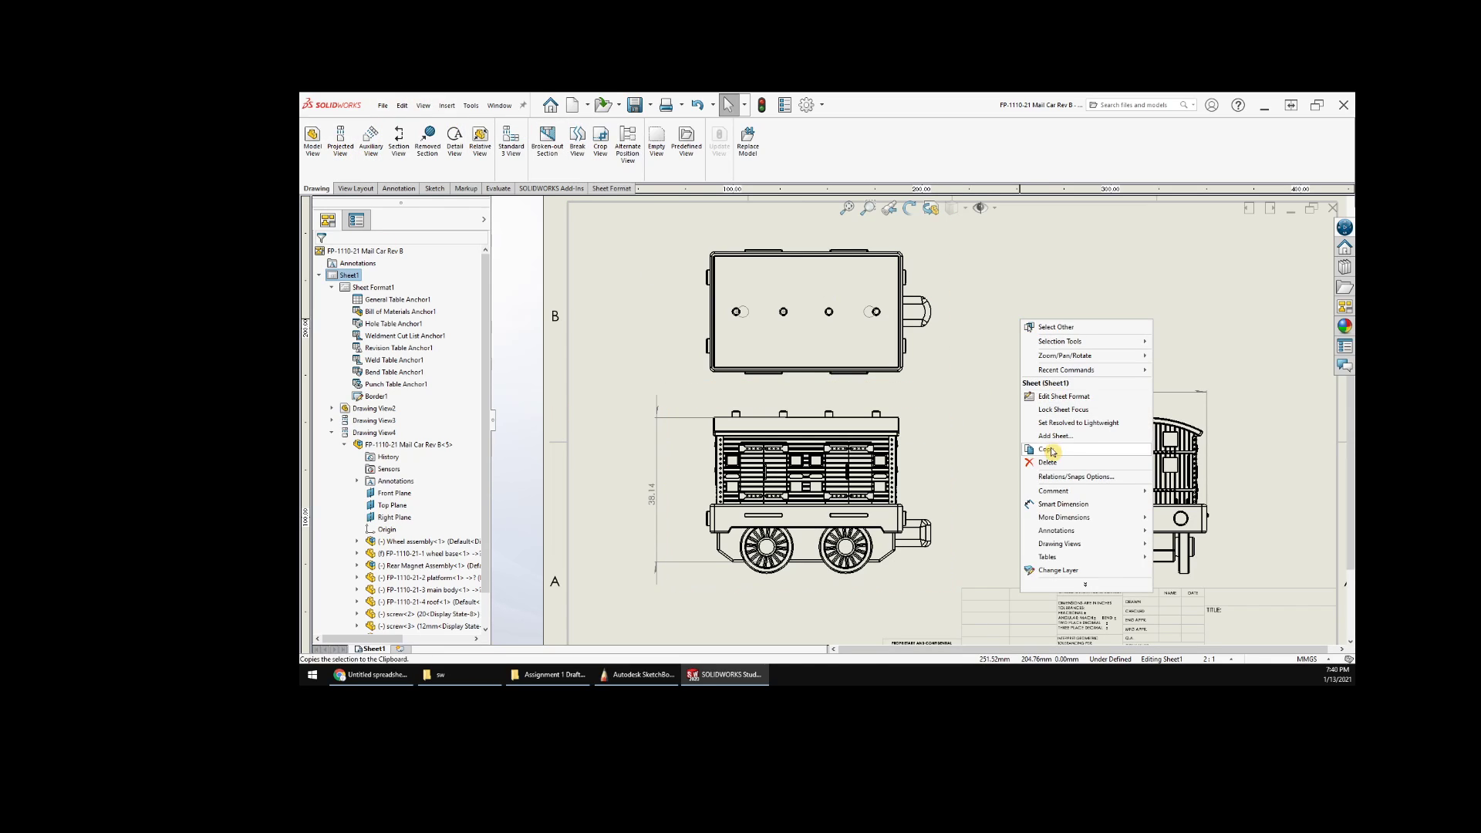
click(1049, 505)
scroll(893, 566, down, 5)
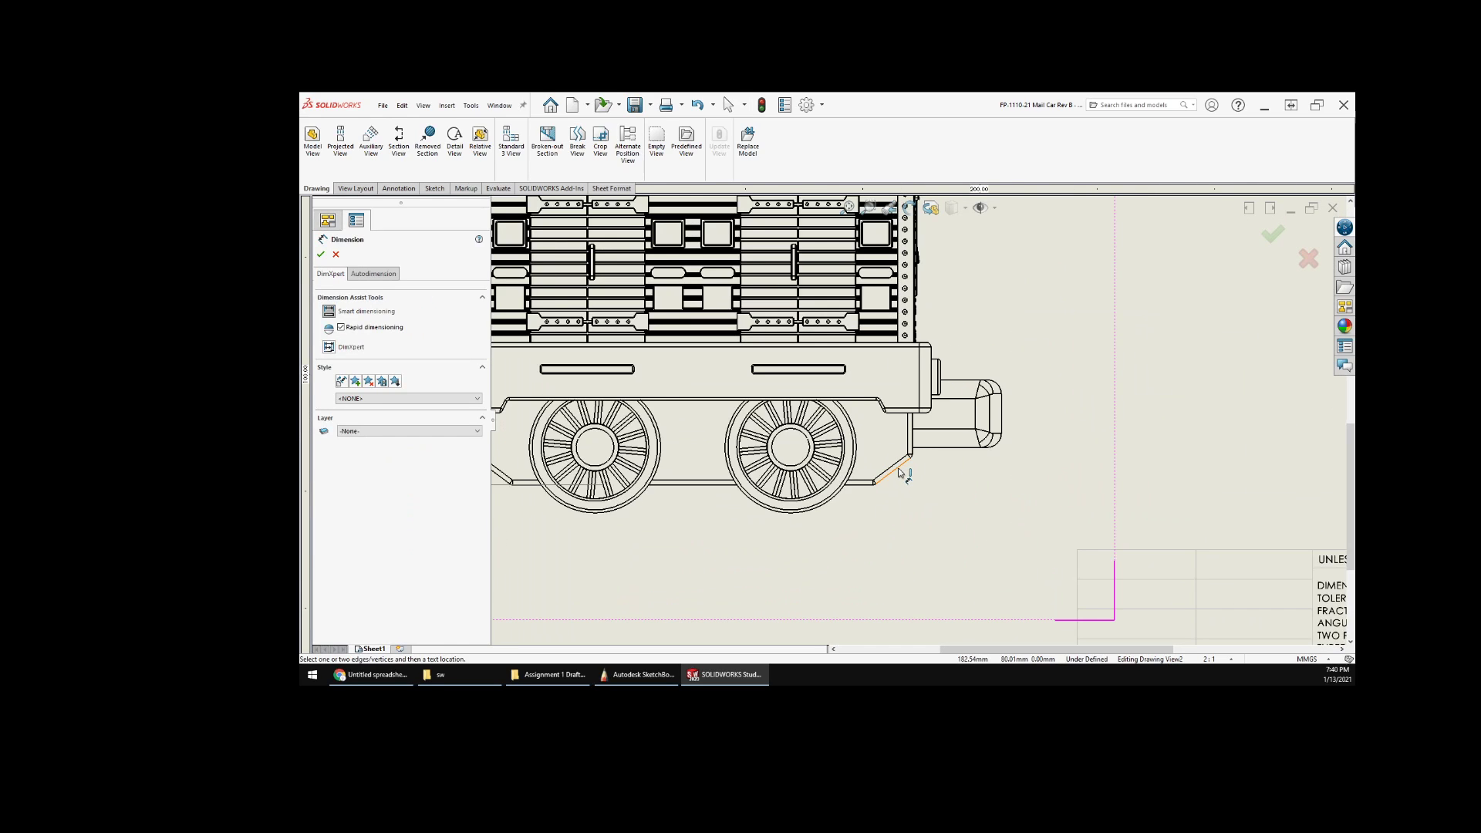
click(893, 466)
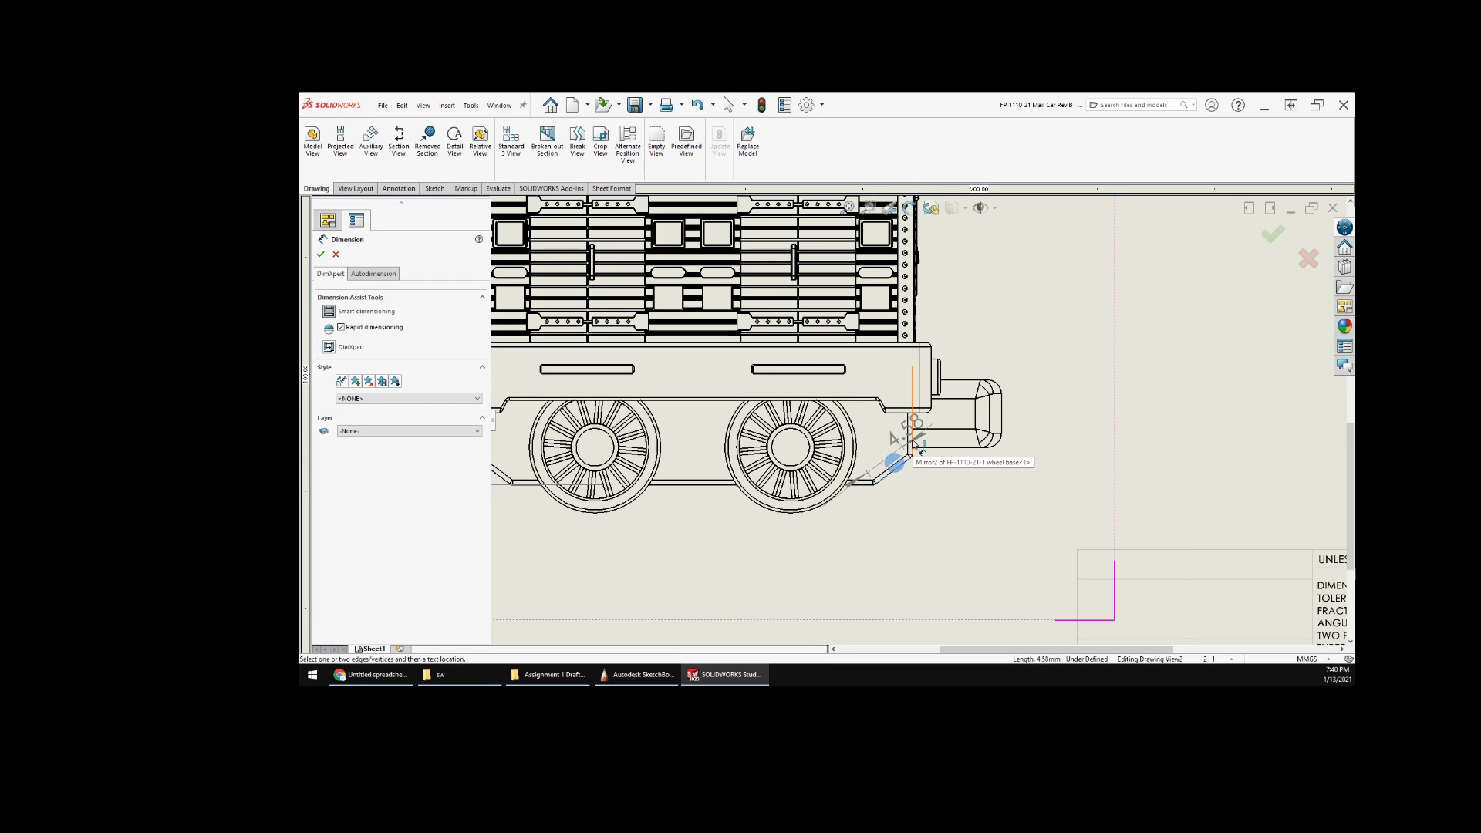
click(914, 435)
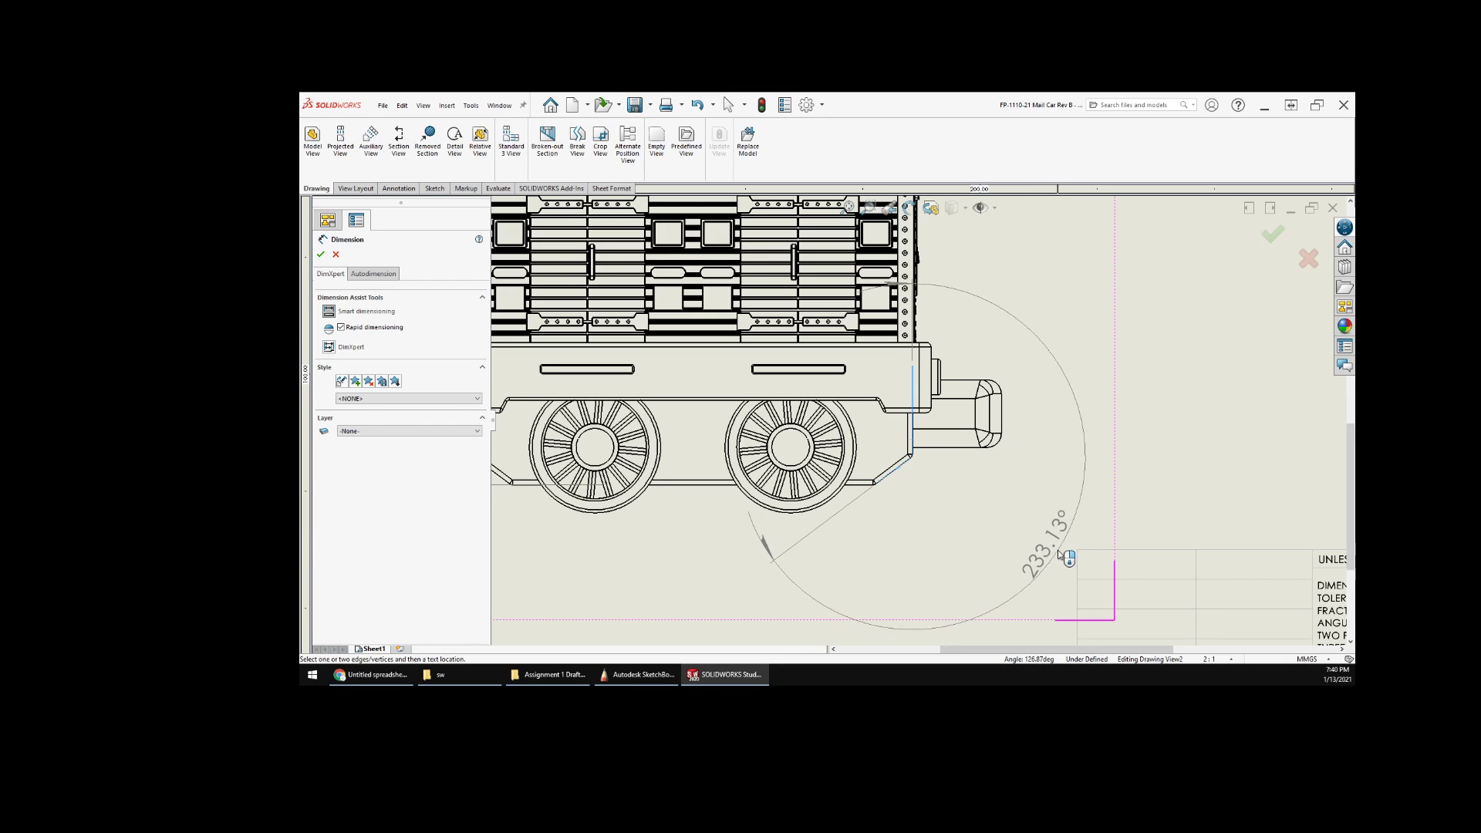
click(971, 494)
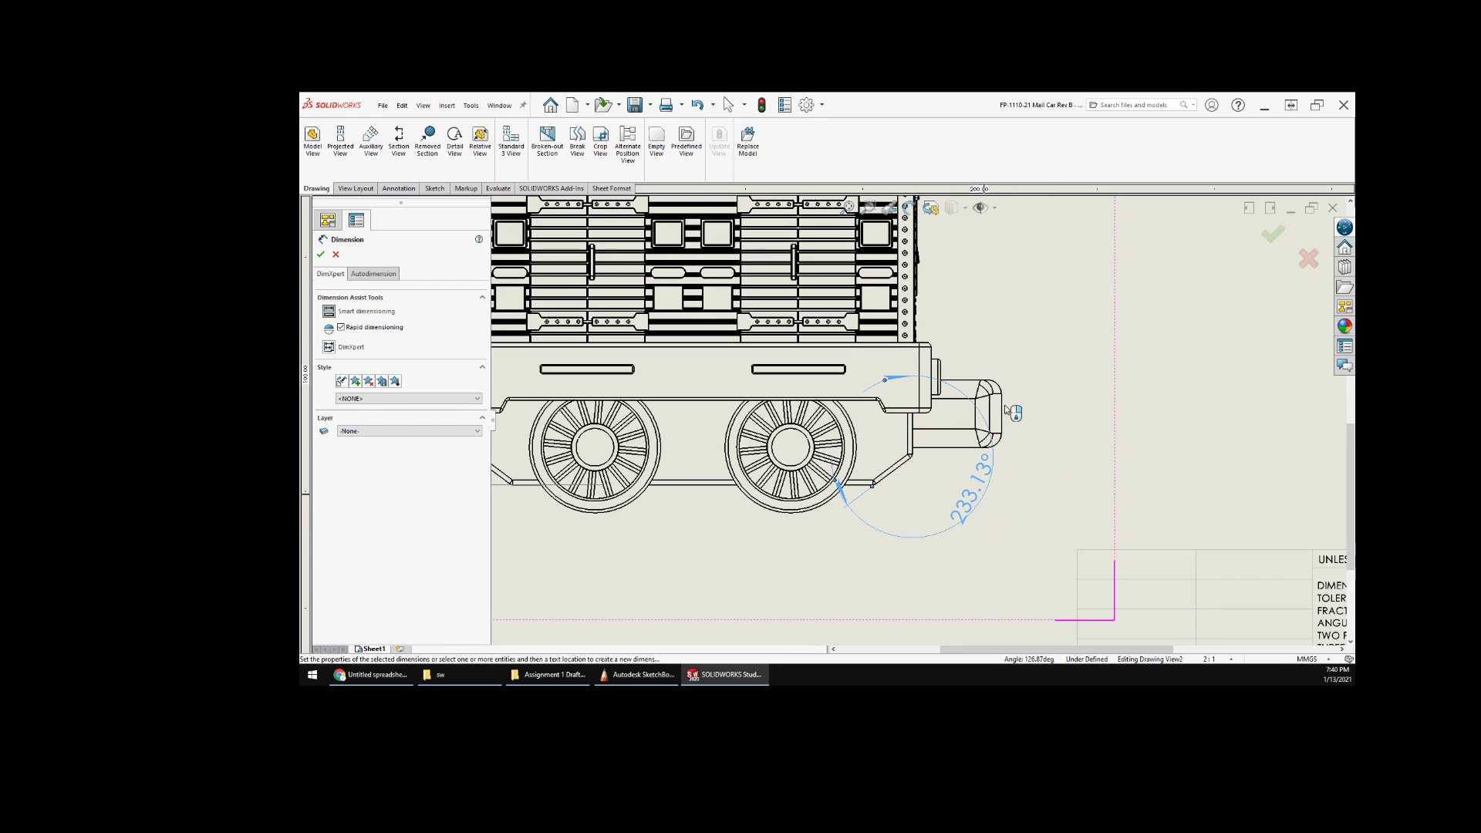
scroll(1006, 518, up, 1)
scroll(1007, 518, up, 2)
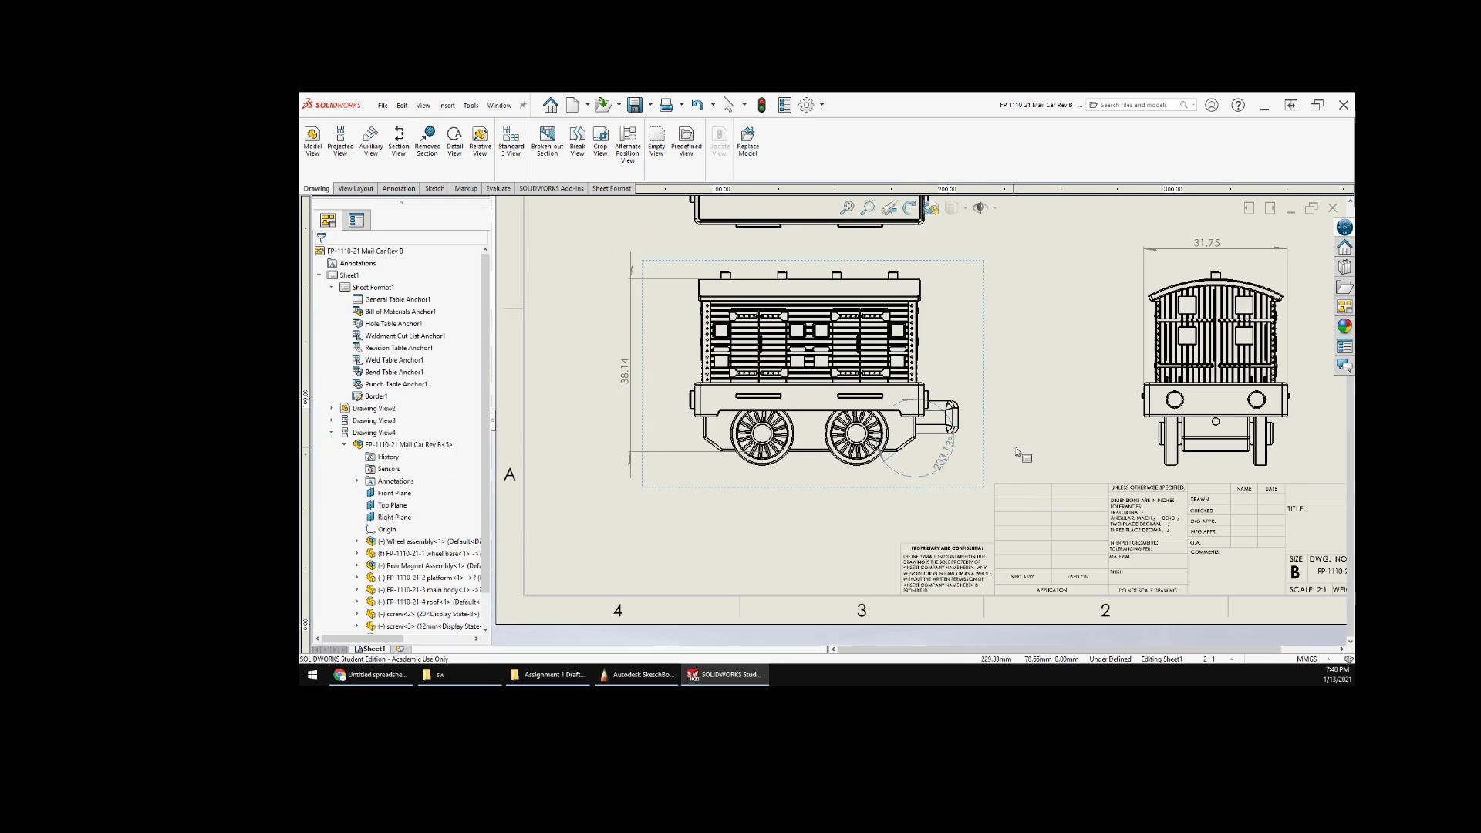
key(Escape)
- Compare outside and inside arrow placement on the wheel base angle dimension, settling on inside arrows
mouse_move(949, 459)
mouse_down()
mouse_move(950, 479)
mouse_move(875, 415)
mouse_move(926, 455)
mouse_up()
scroll(919, 450, down, 4)
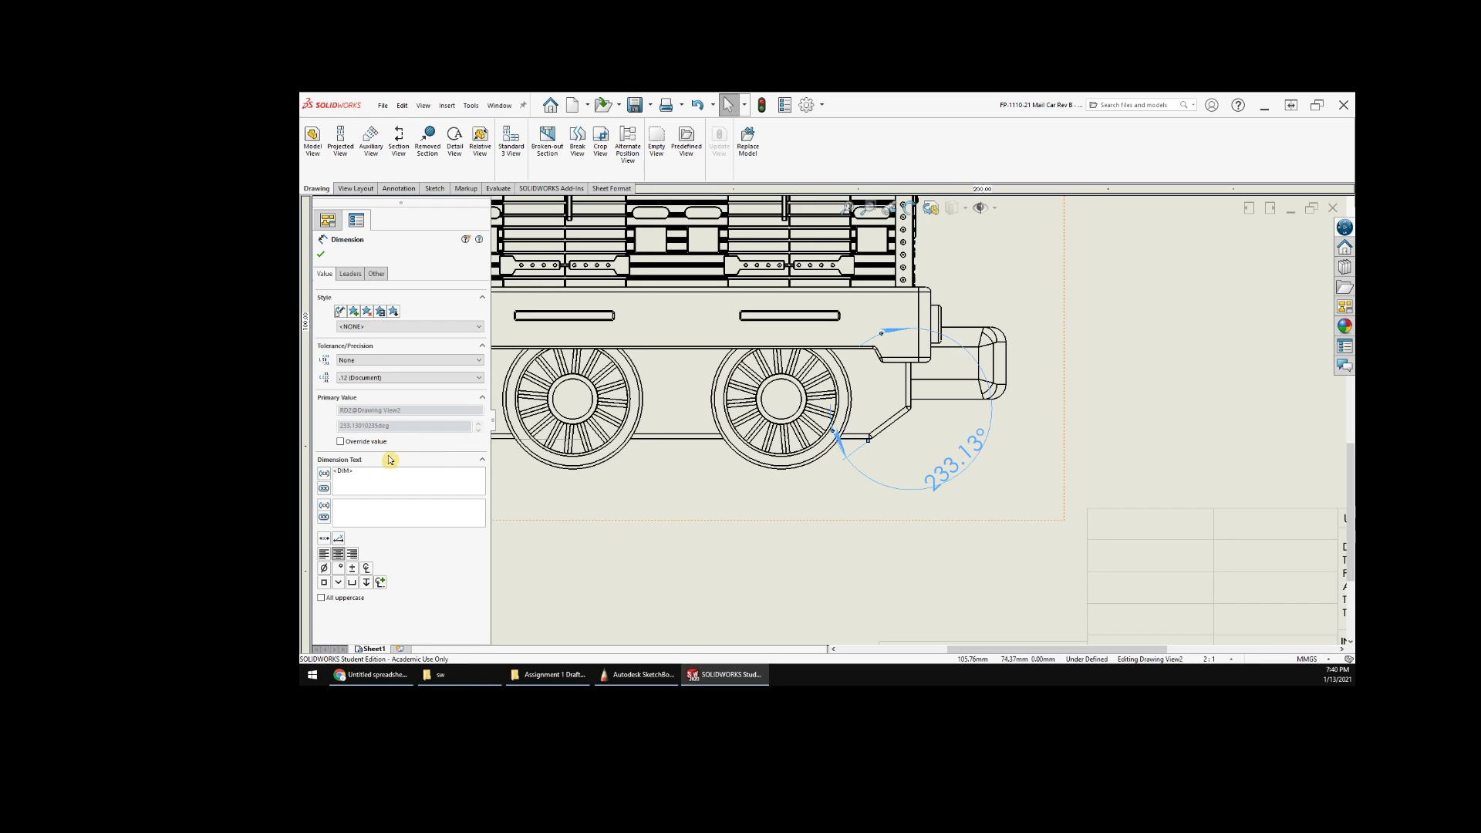
click(850, 546)
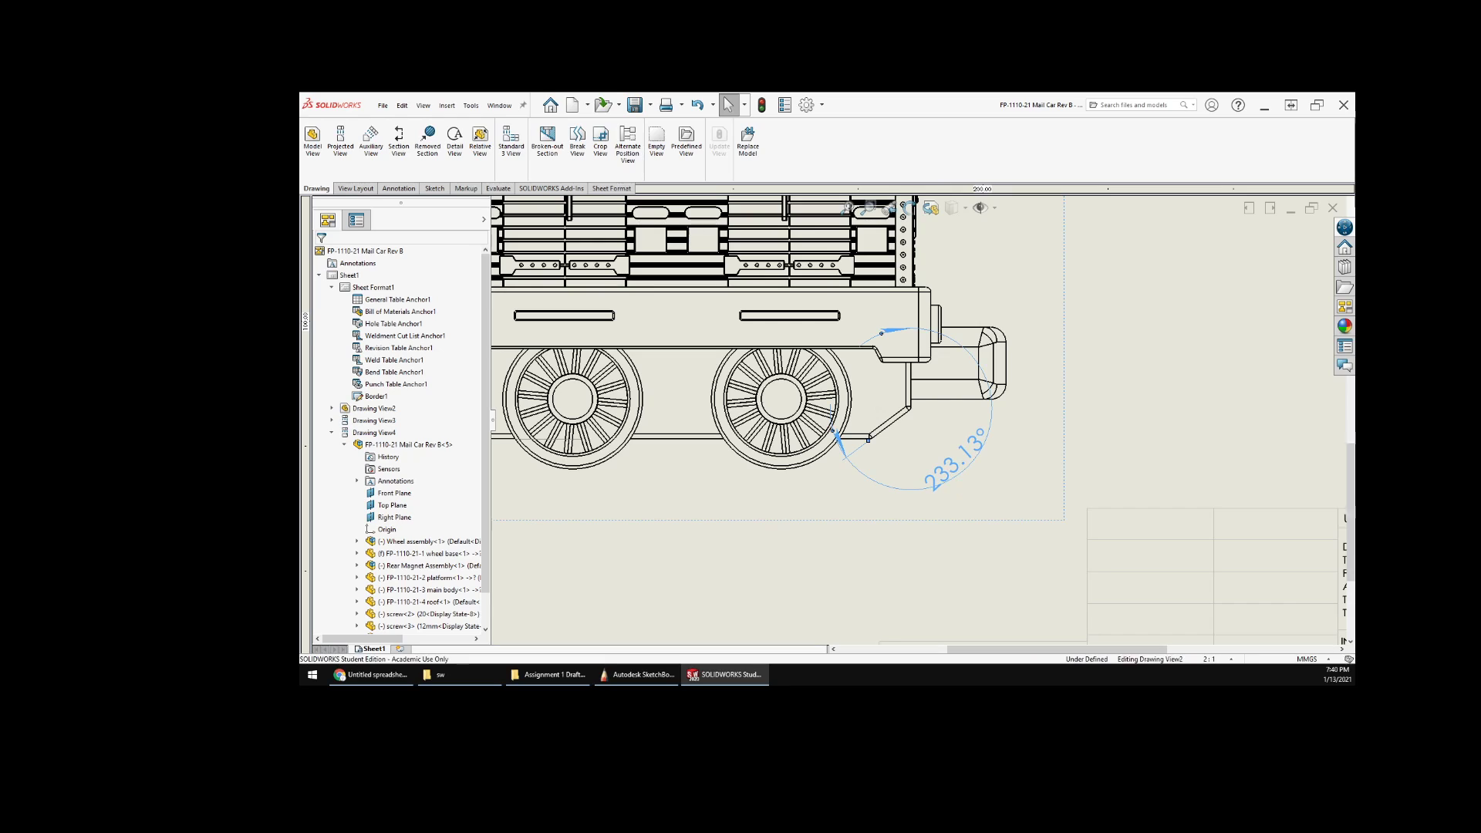
click(964, 459)
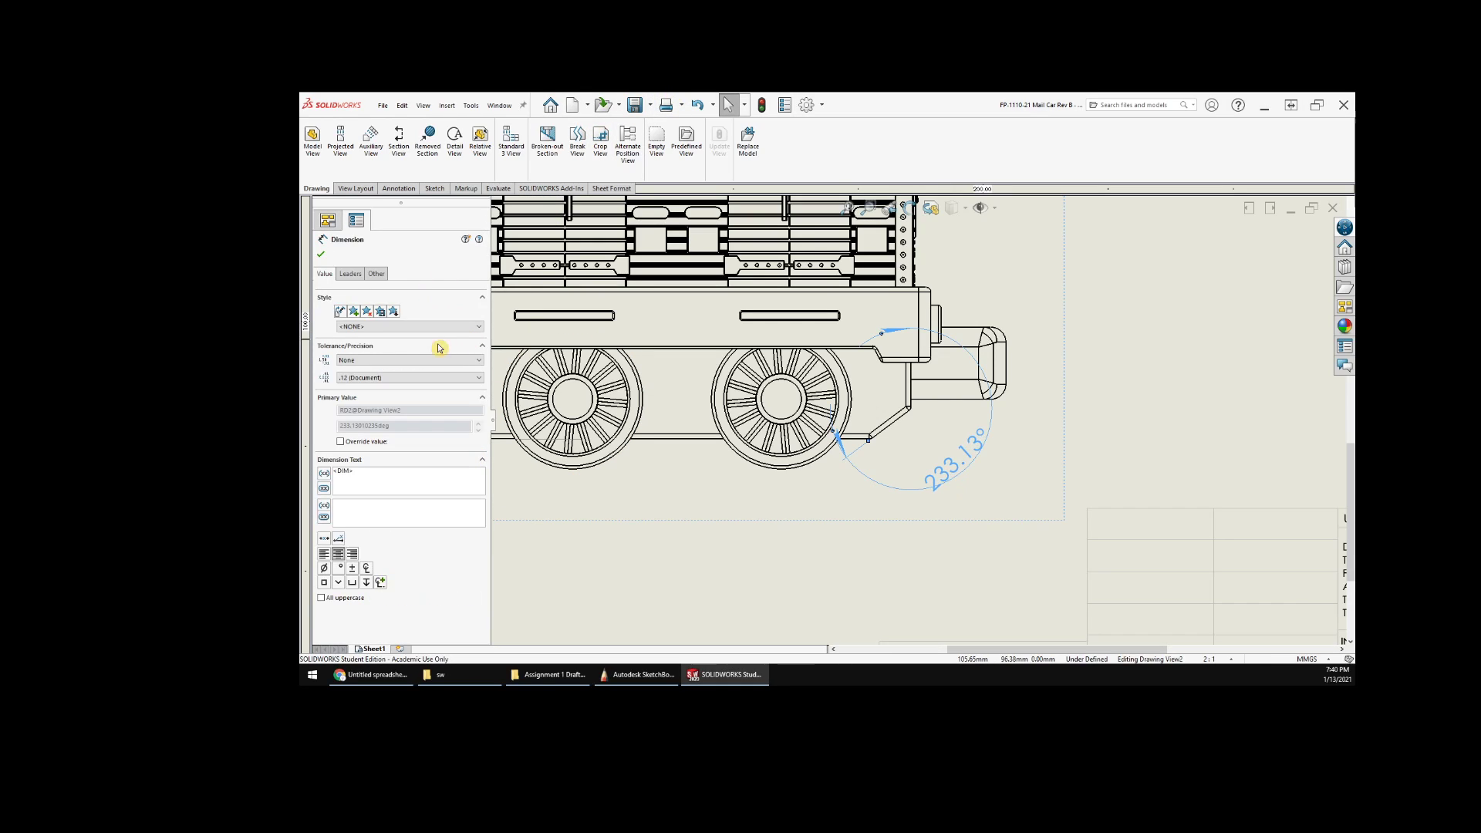
click(351, 274)
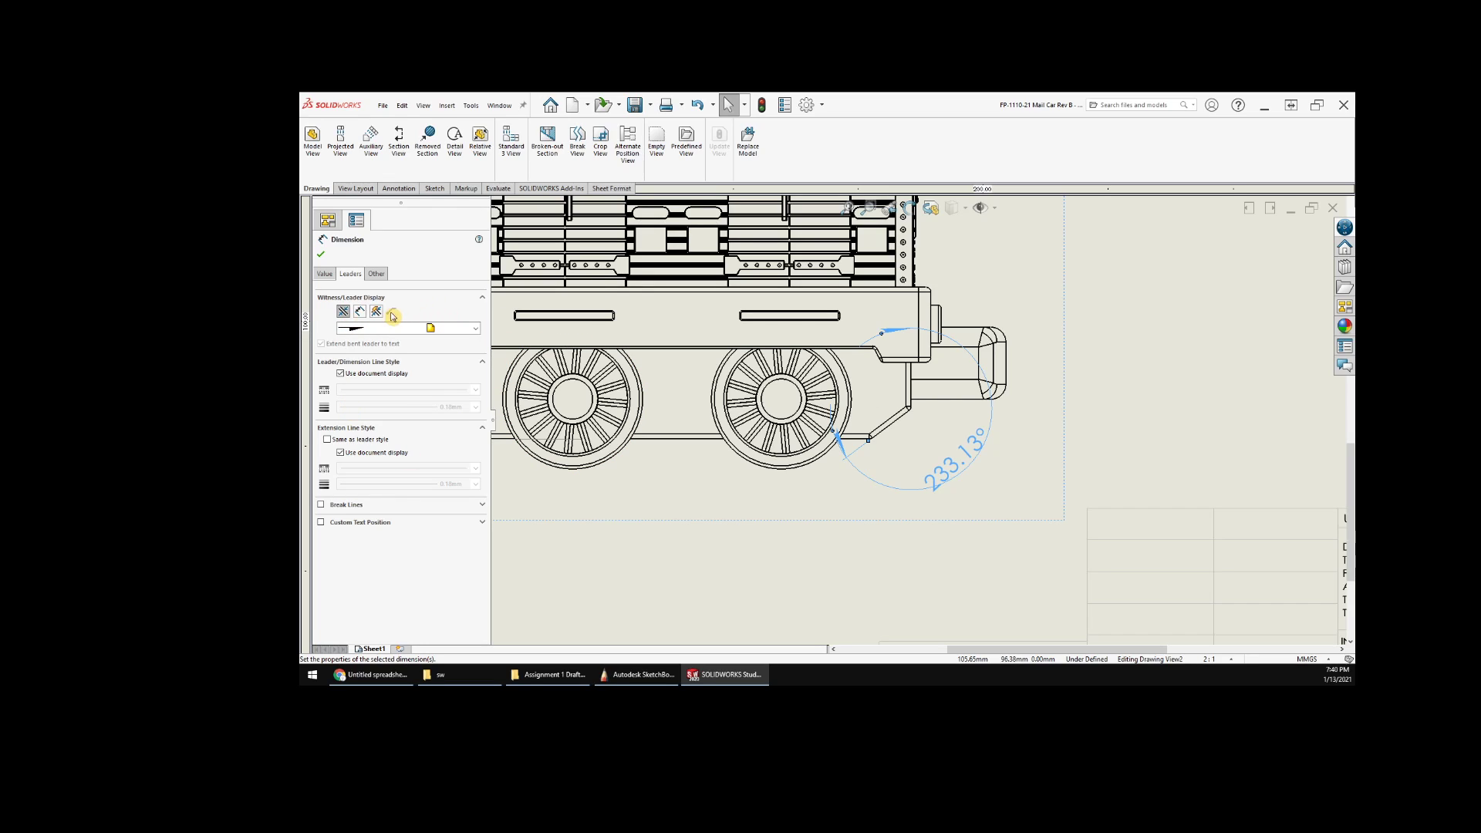
click(361, 312)
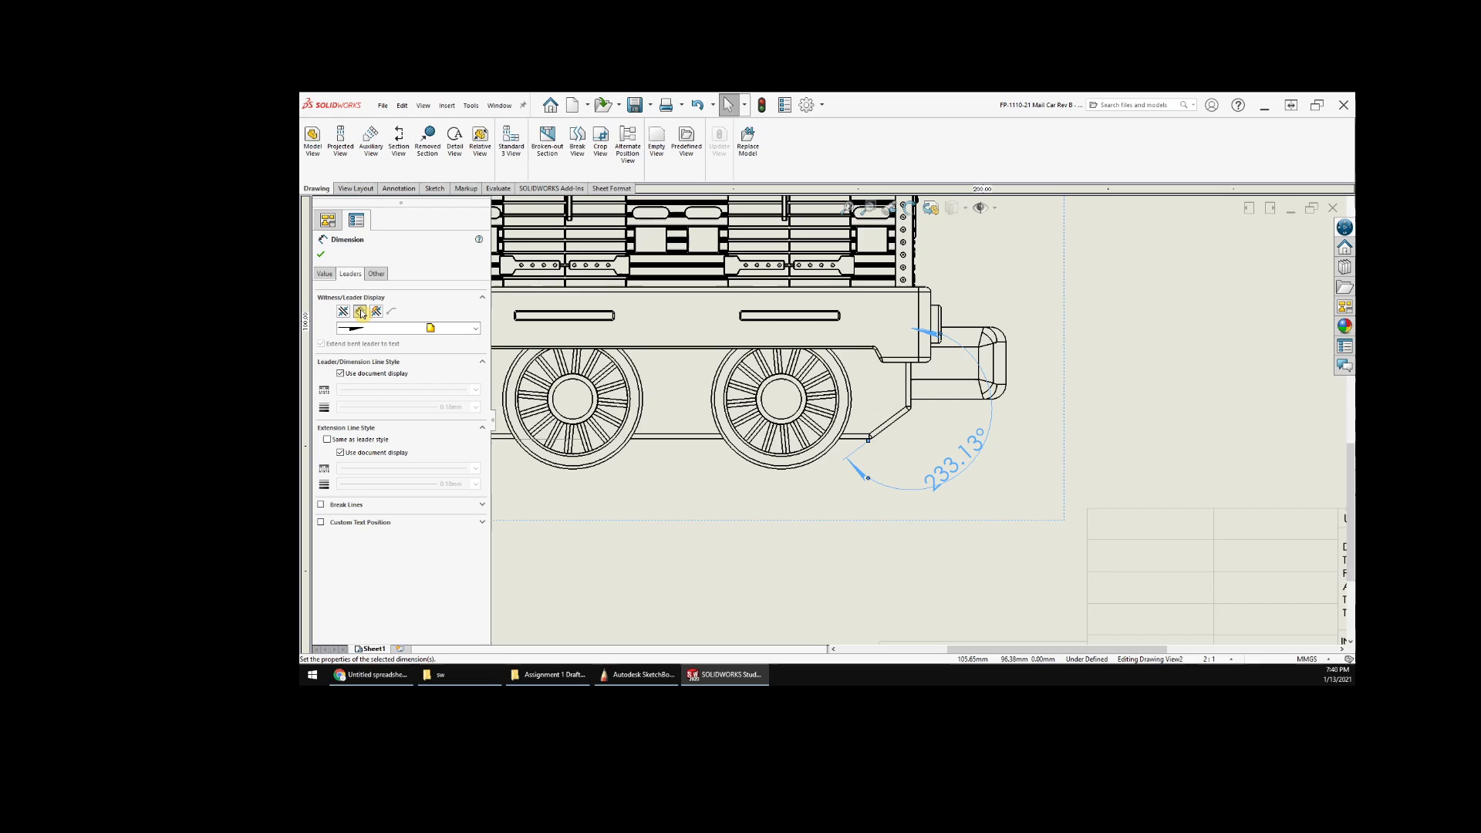
click(343, 312)
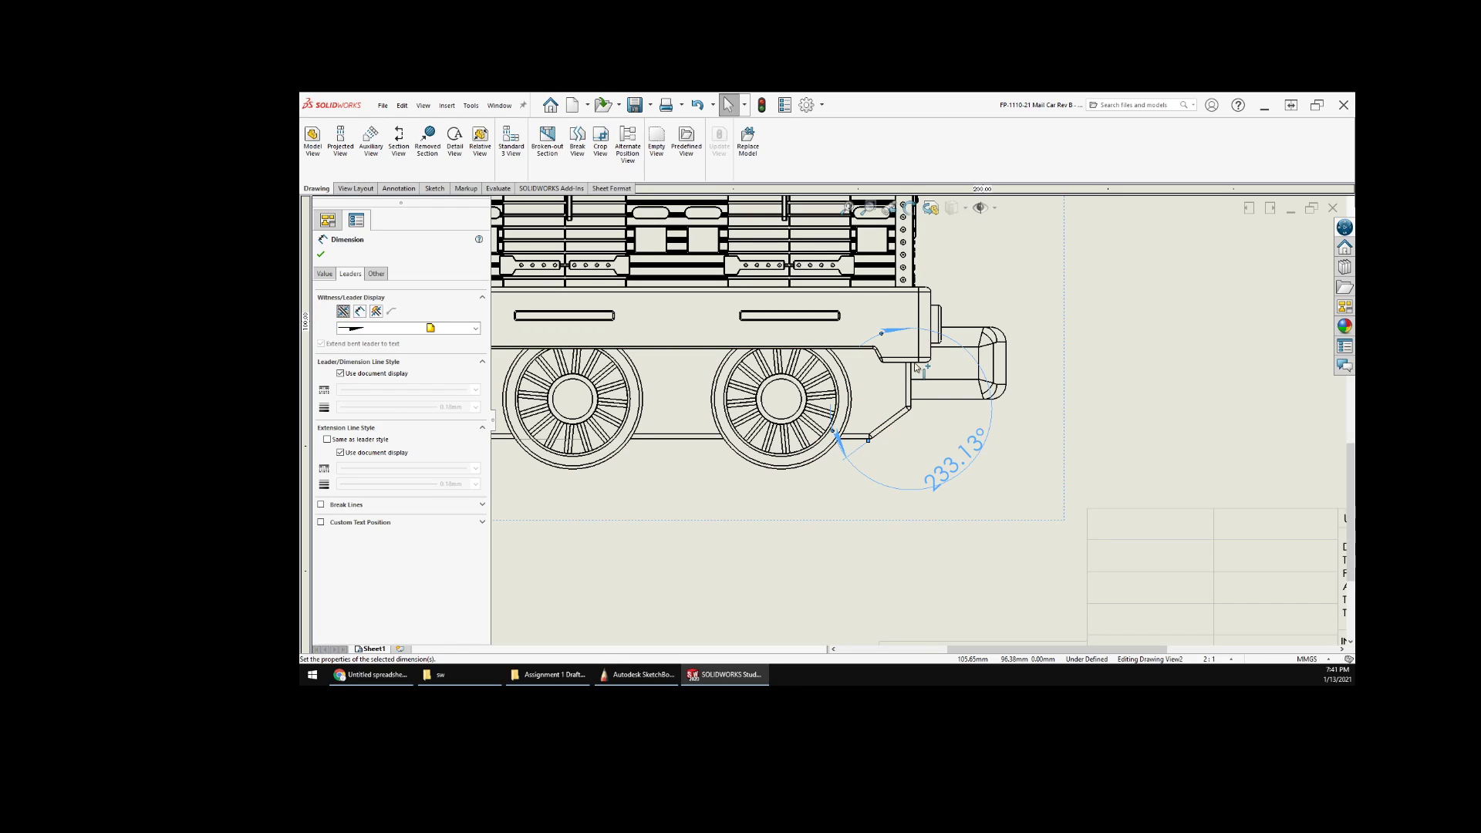
click(360, 311)
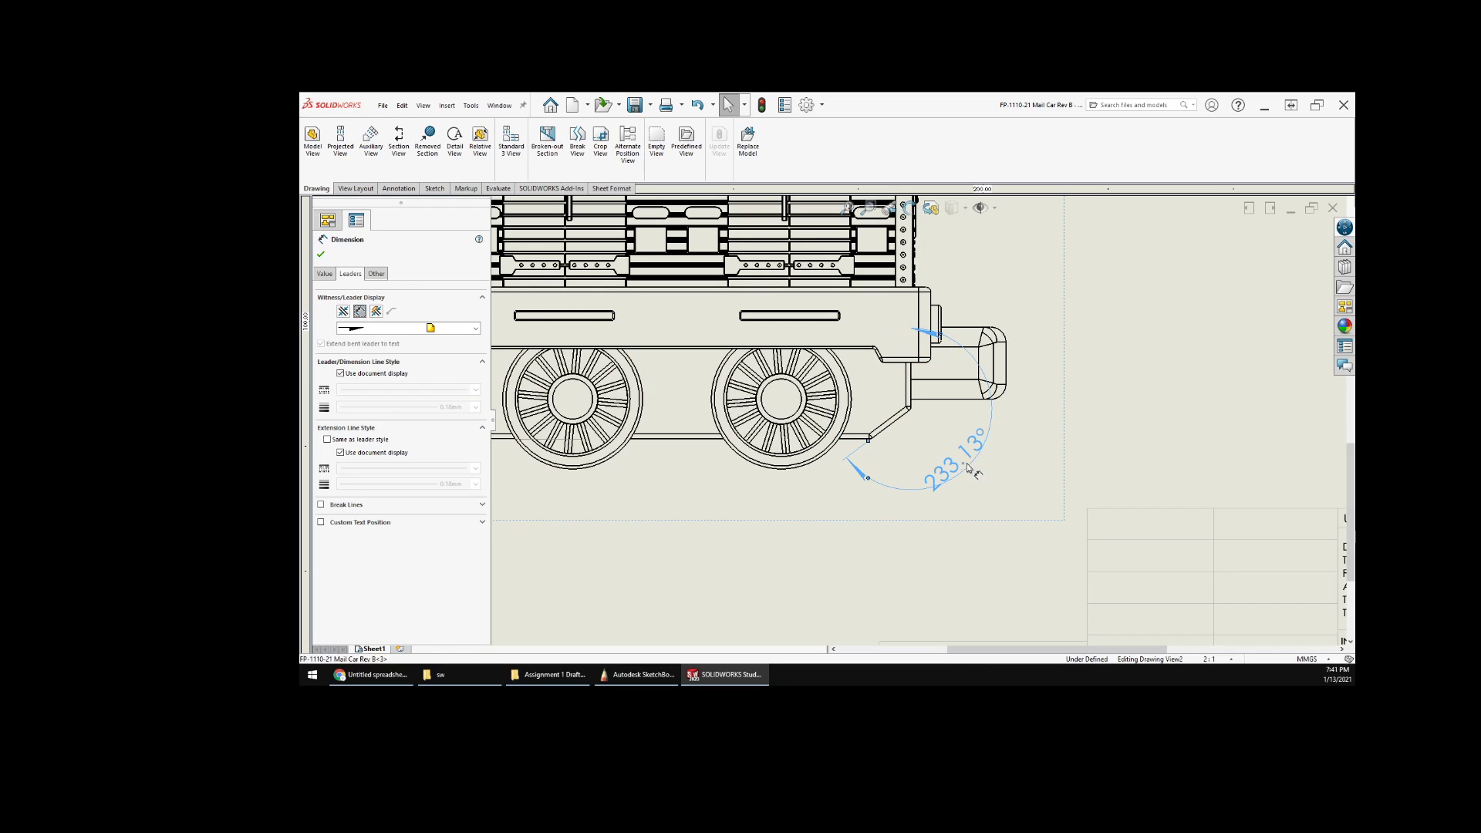
- Move the angle dimension closer to the corner and try smart arrow placement before restoring inside arrows
mouse_move(963, 466)
mouse_down()
mouse_move(1030, 494)
mouse_move(912, 434)
mouse_move(954, 442)
mouse_up()
click(377, 312)
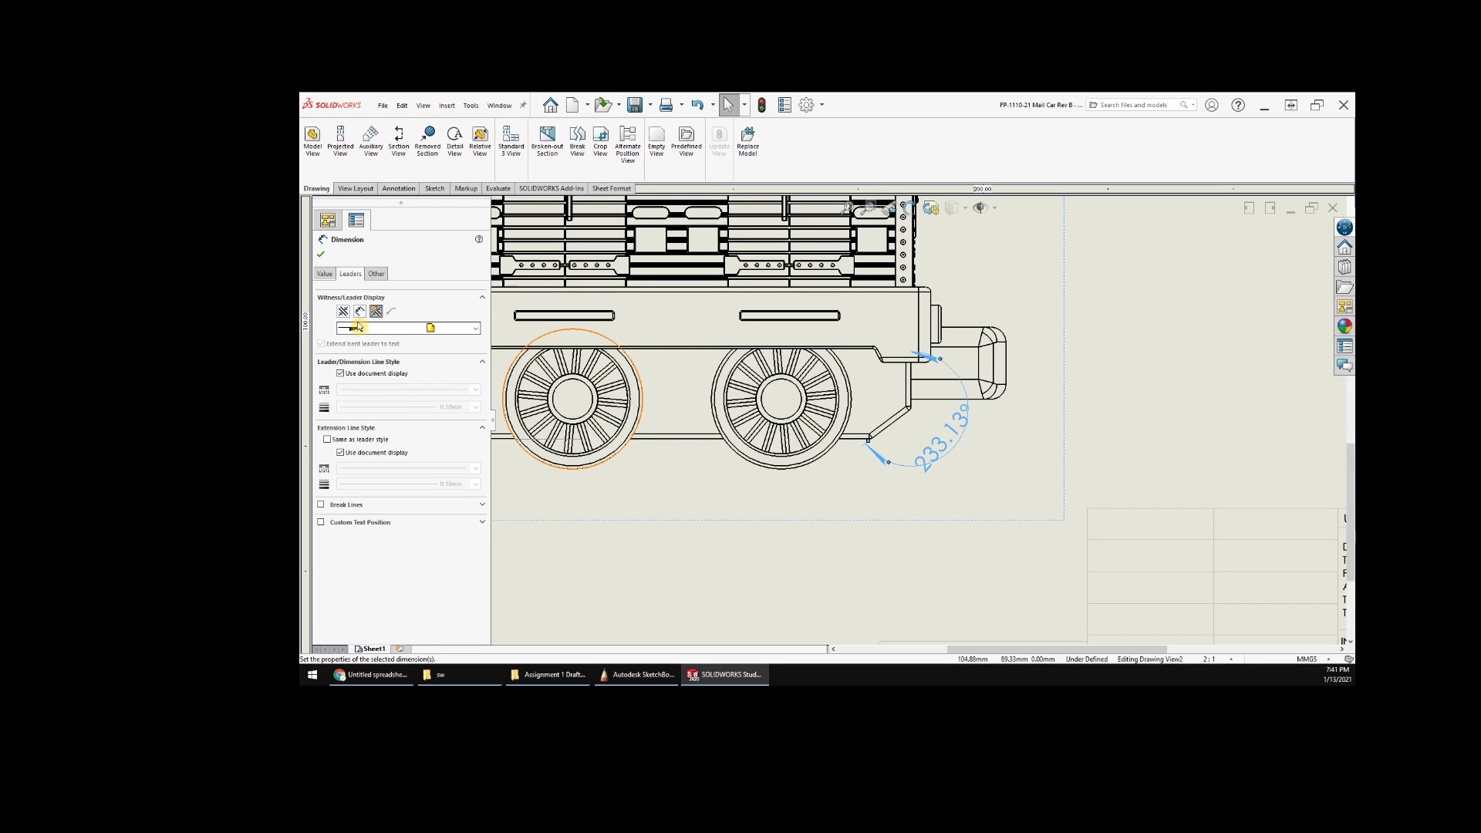
click(360, 314)
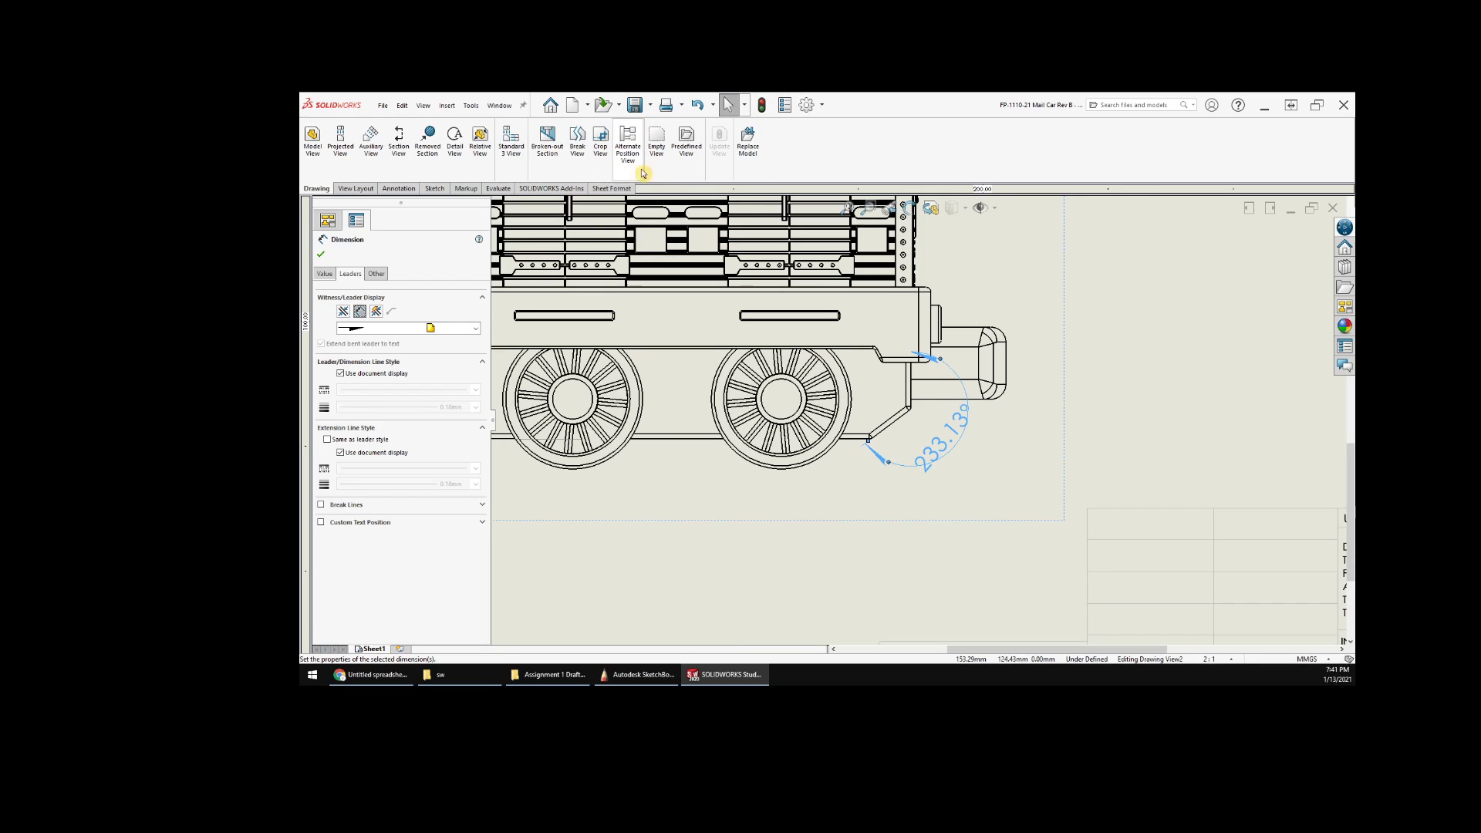
- Expand the angle dimension's break line options, then delete the dimension from the front view
click(483, 508)
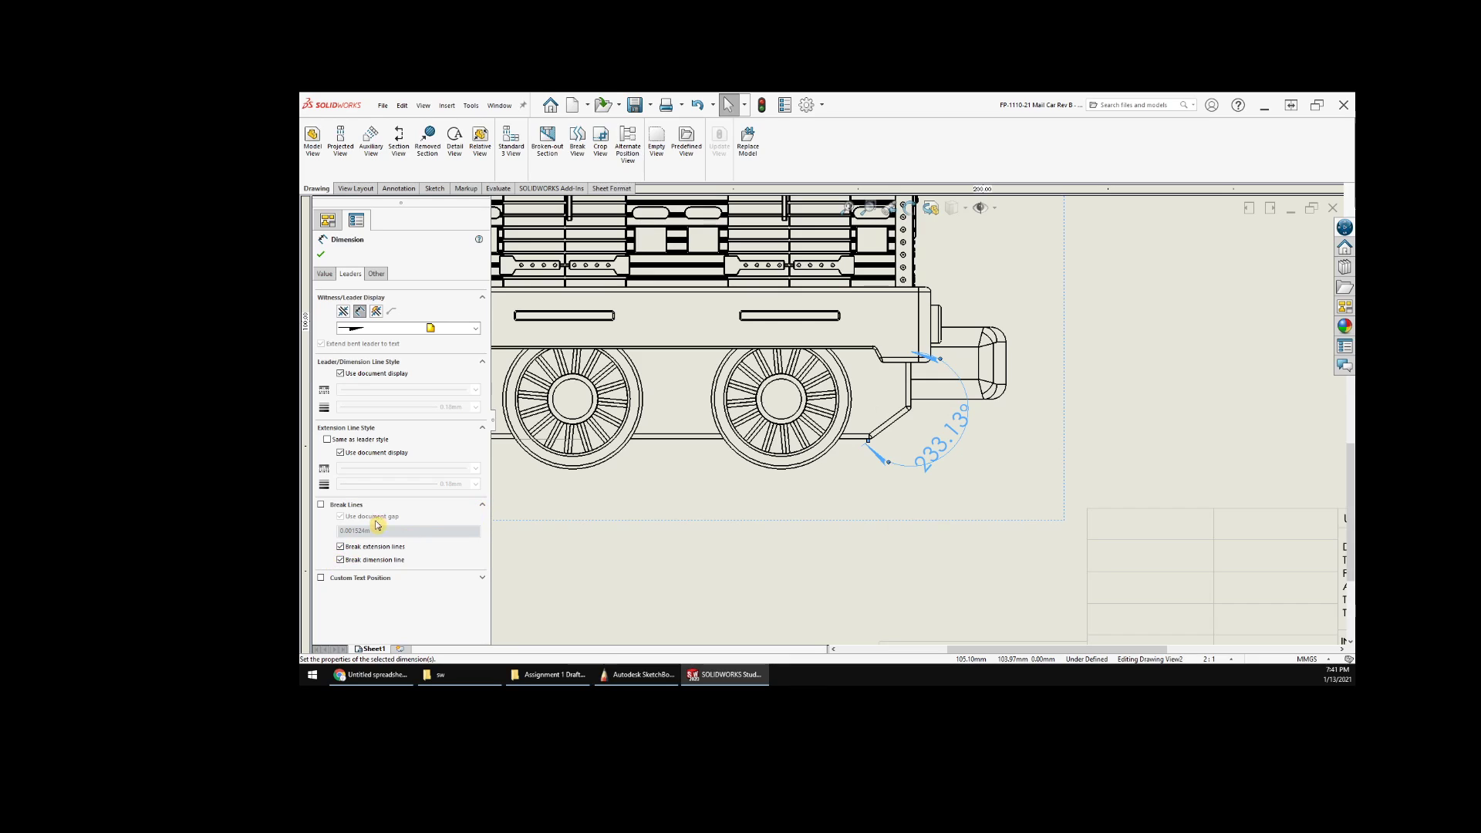
scroll(914, 463, up, 1)
scroll(915, 463, down, 2)
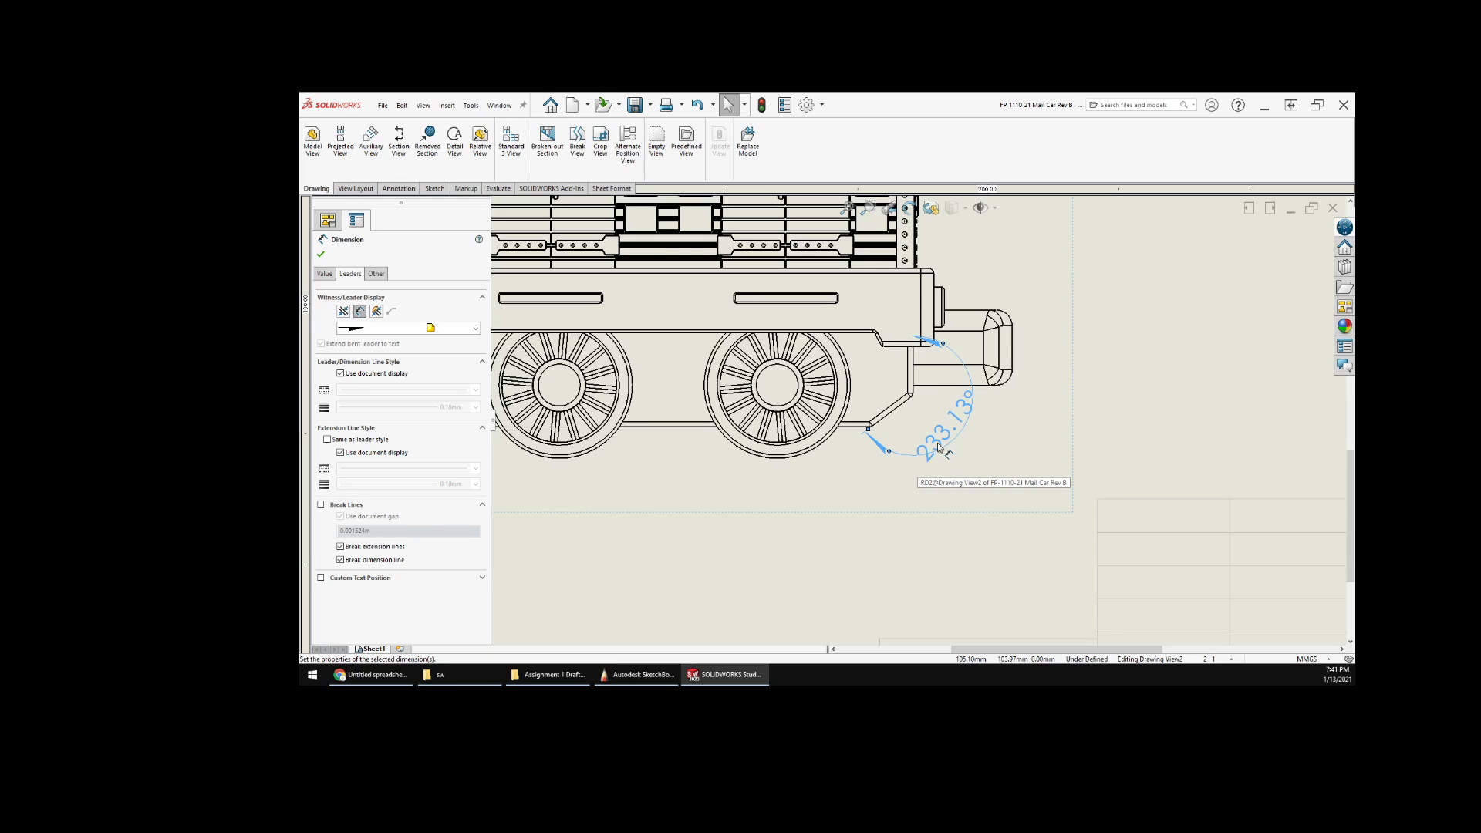
scroll(918, 432, up, 2)
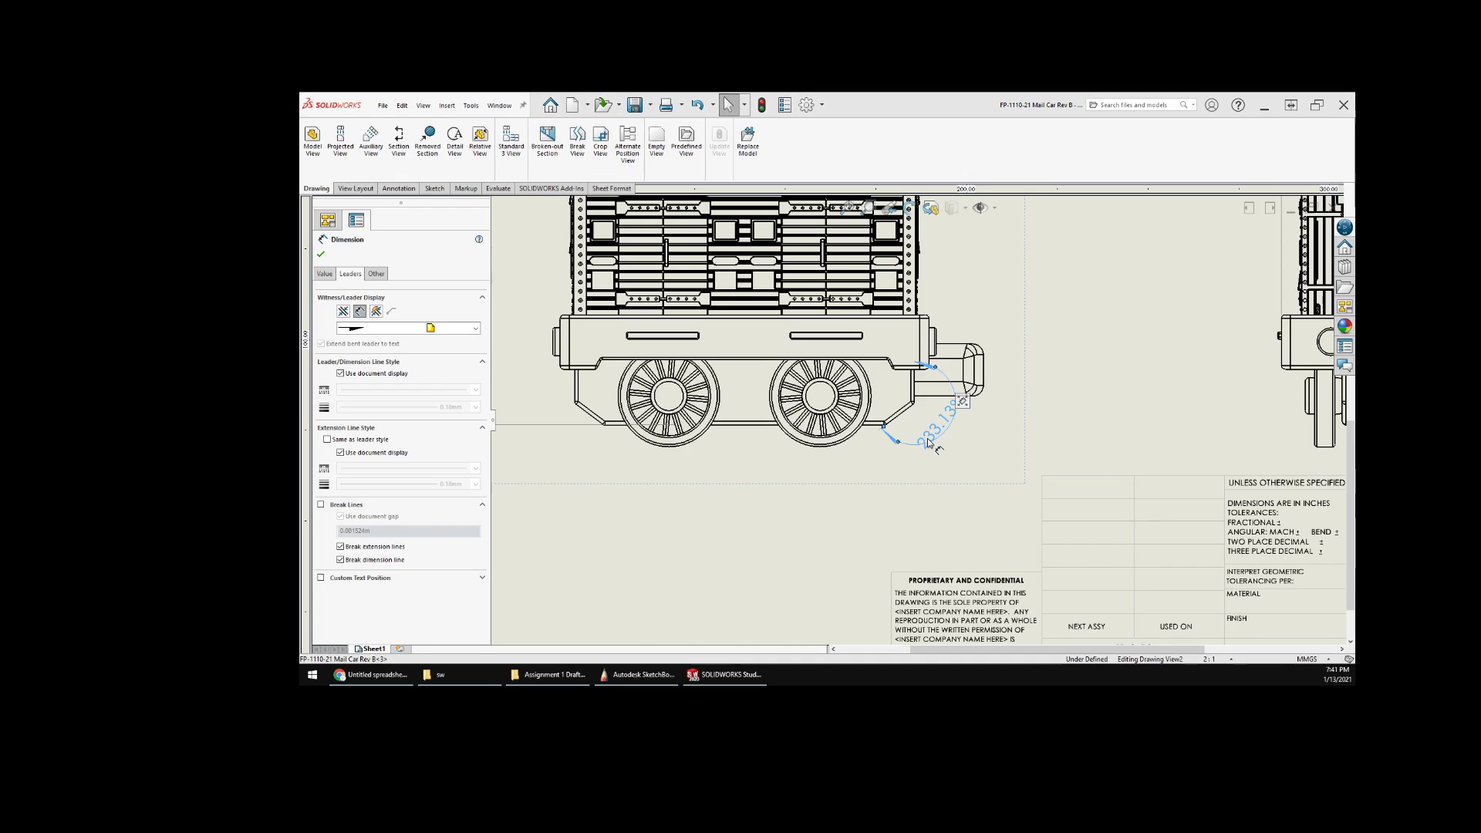
key(Escape)
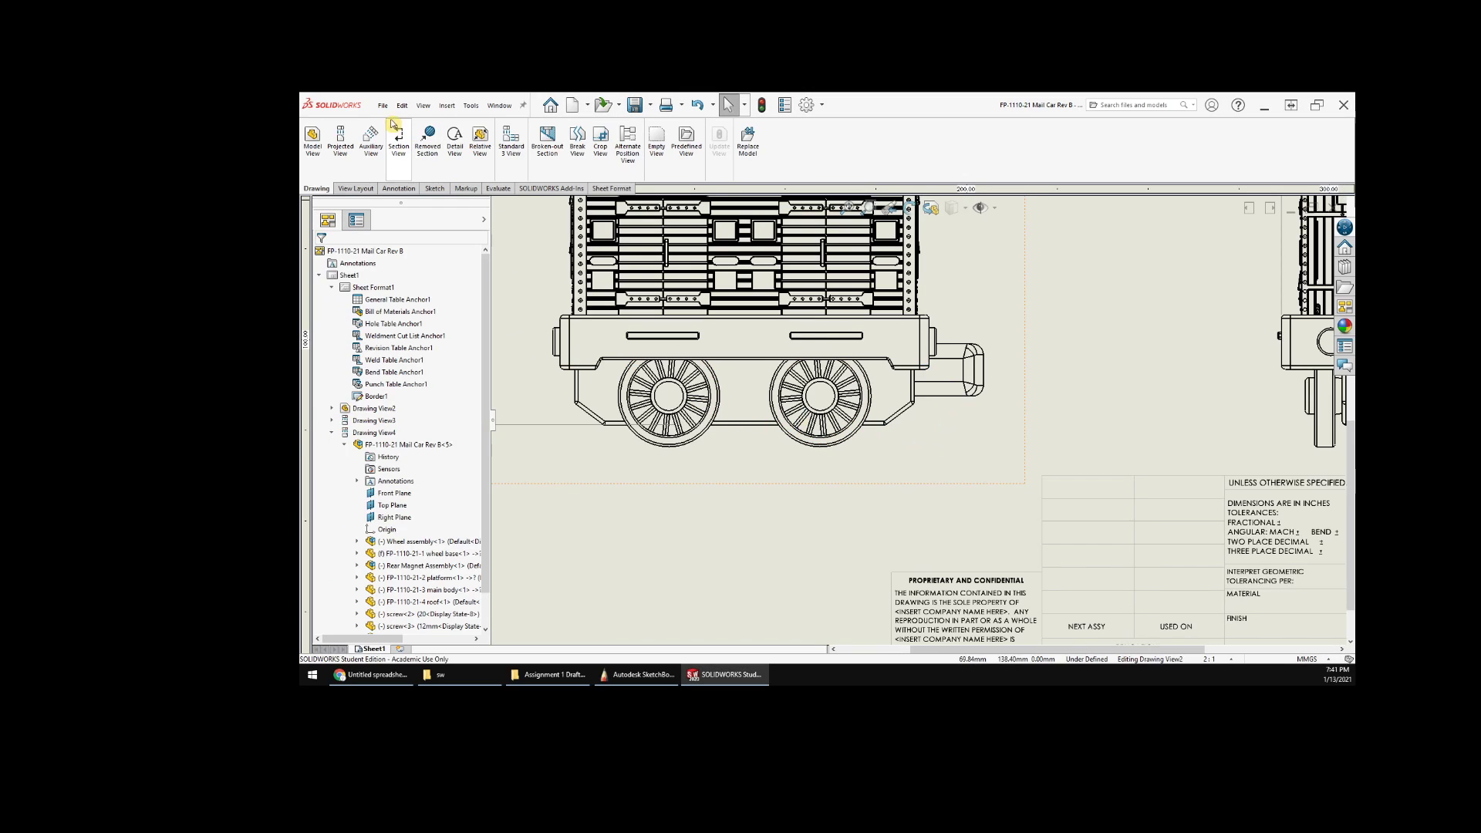
- Sketch a horizontal centerline about 11.5 mm long outward from the lower end of the wheel base's sloped edge
click(434, 189)
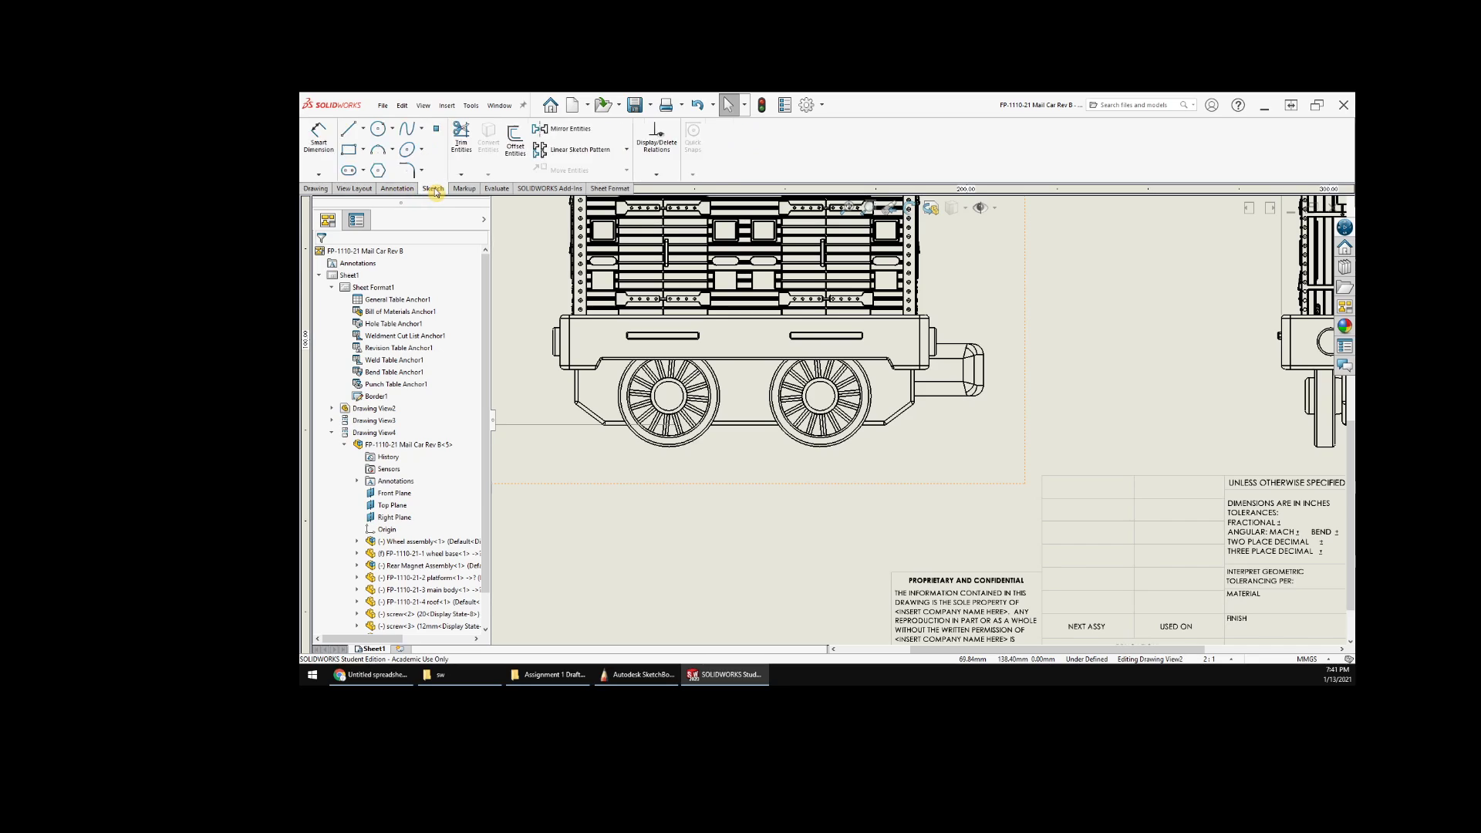
click(362, 129)
click(372, 159)
scroll(893, 436, down, 3)
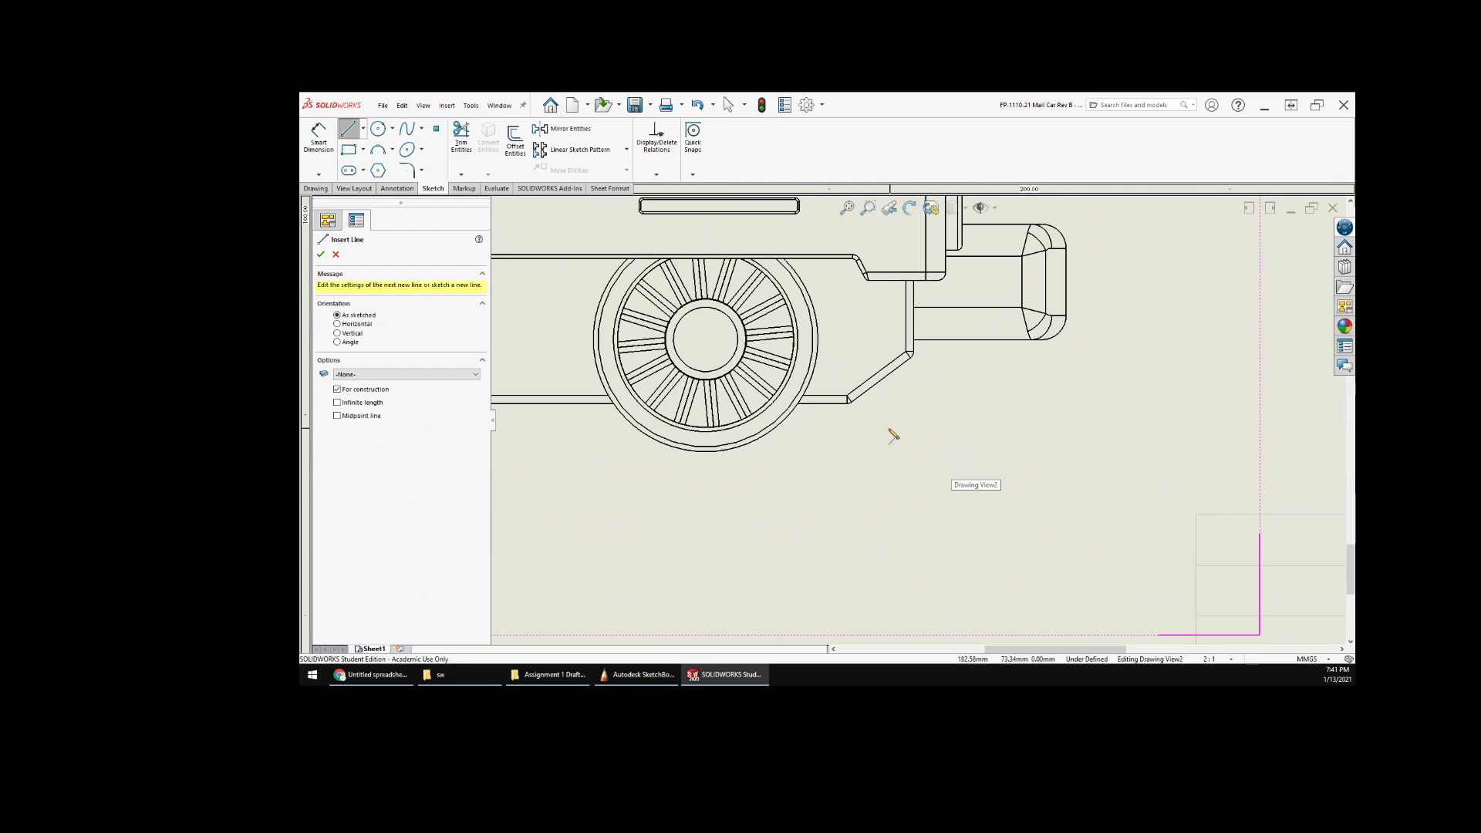
click(847, 401)
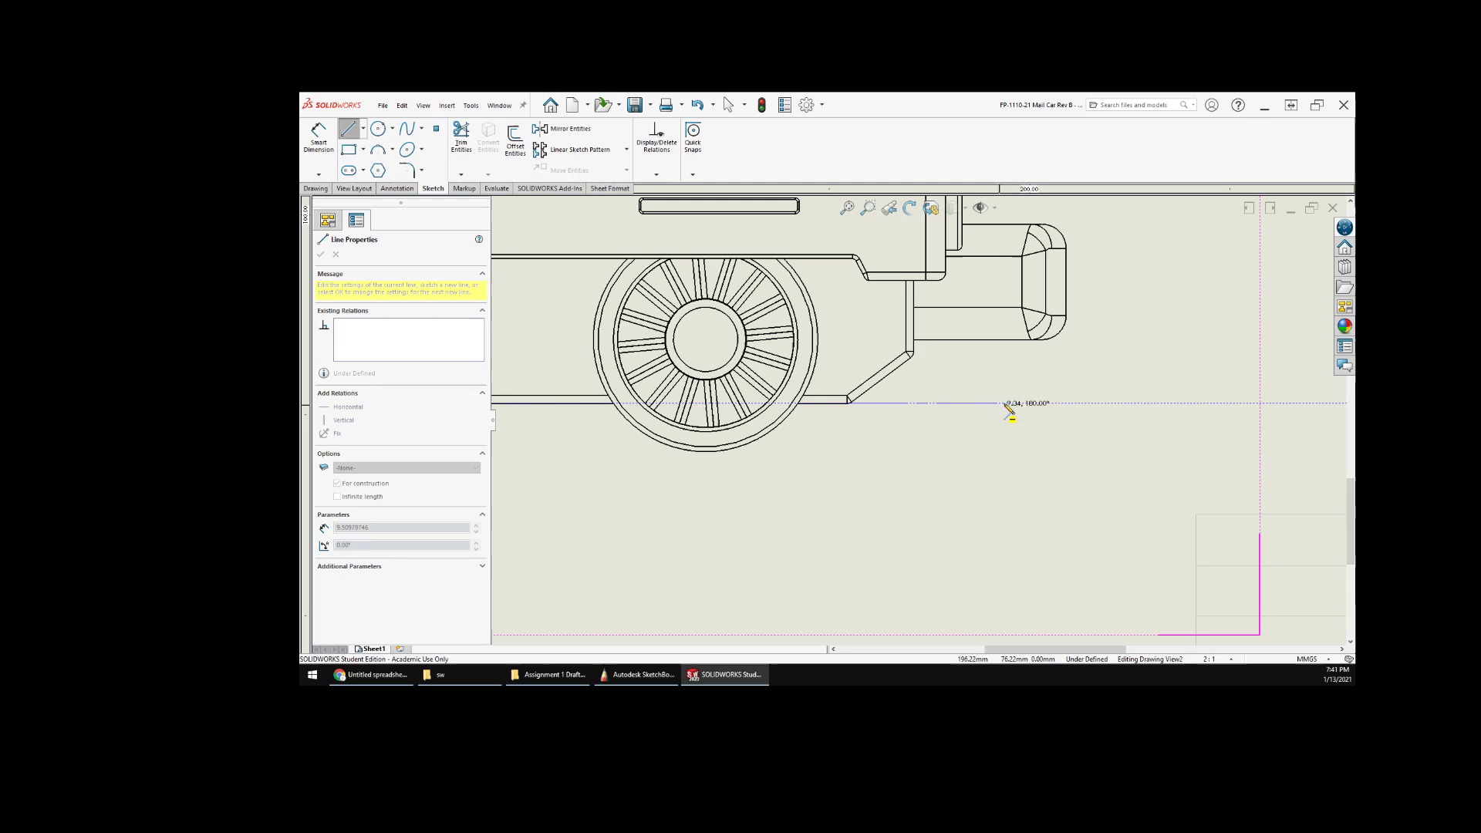
click(1033, 404)
right_click(1035, 403)
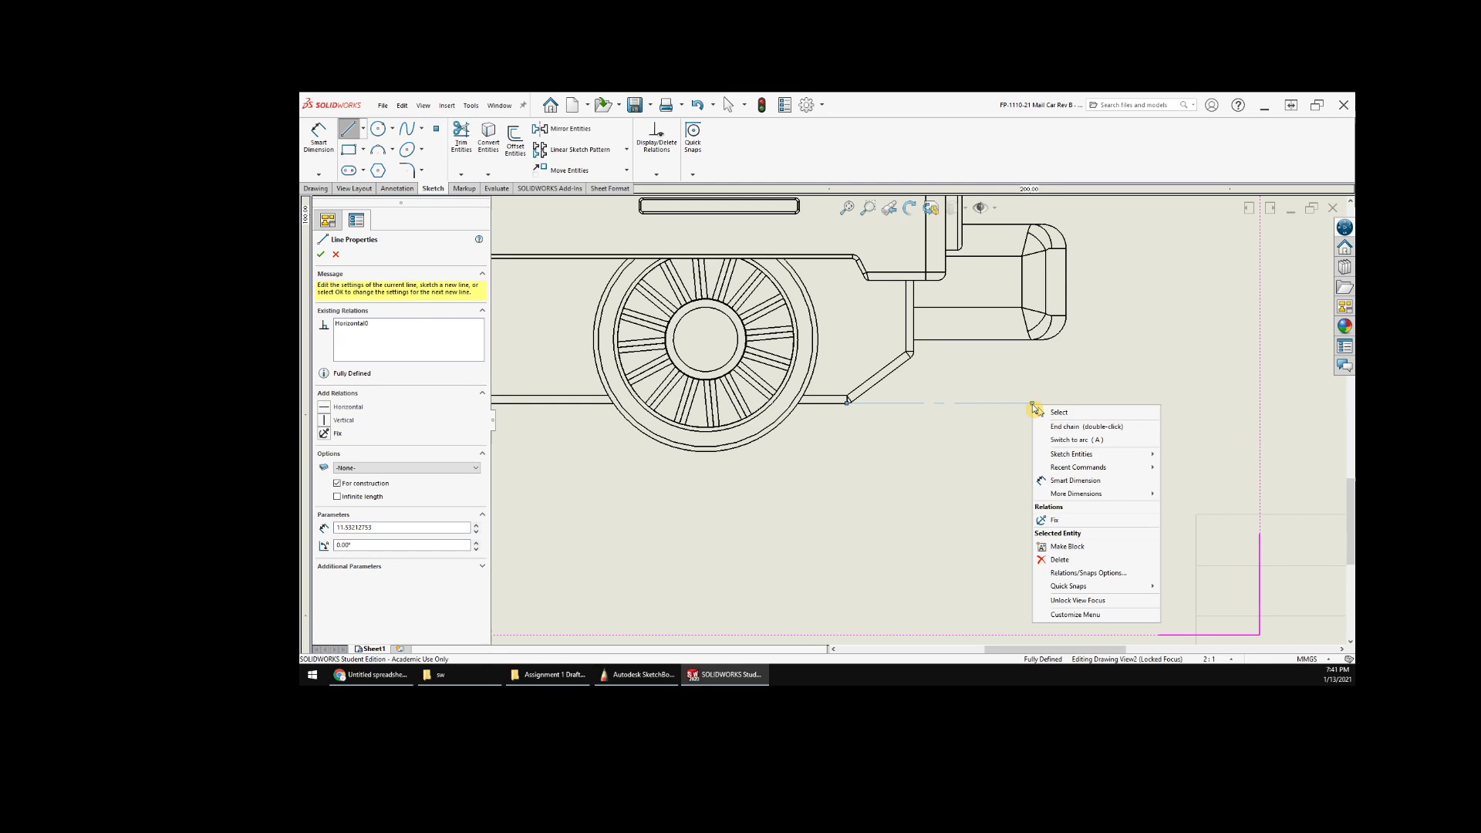
click(1057, 410)
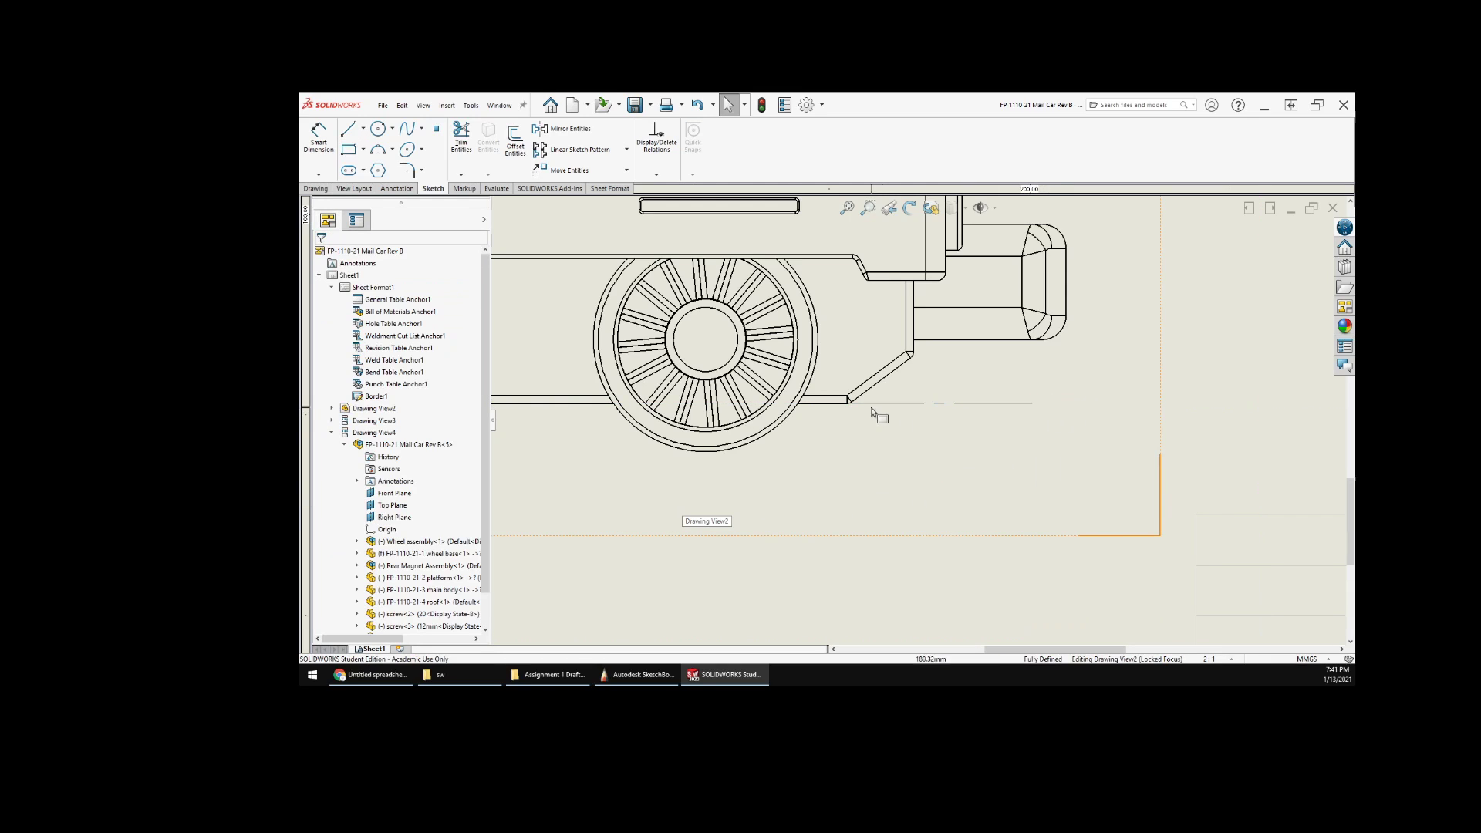
- Dimension the angle between the wheel base's sloped edge and the horizontal centerline, placing it beyond the coupling
right_click(1221, 389)
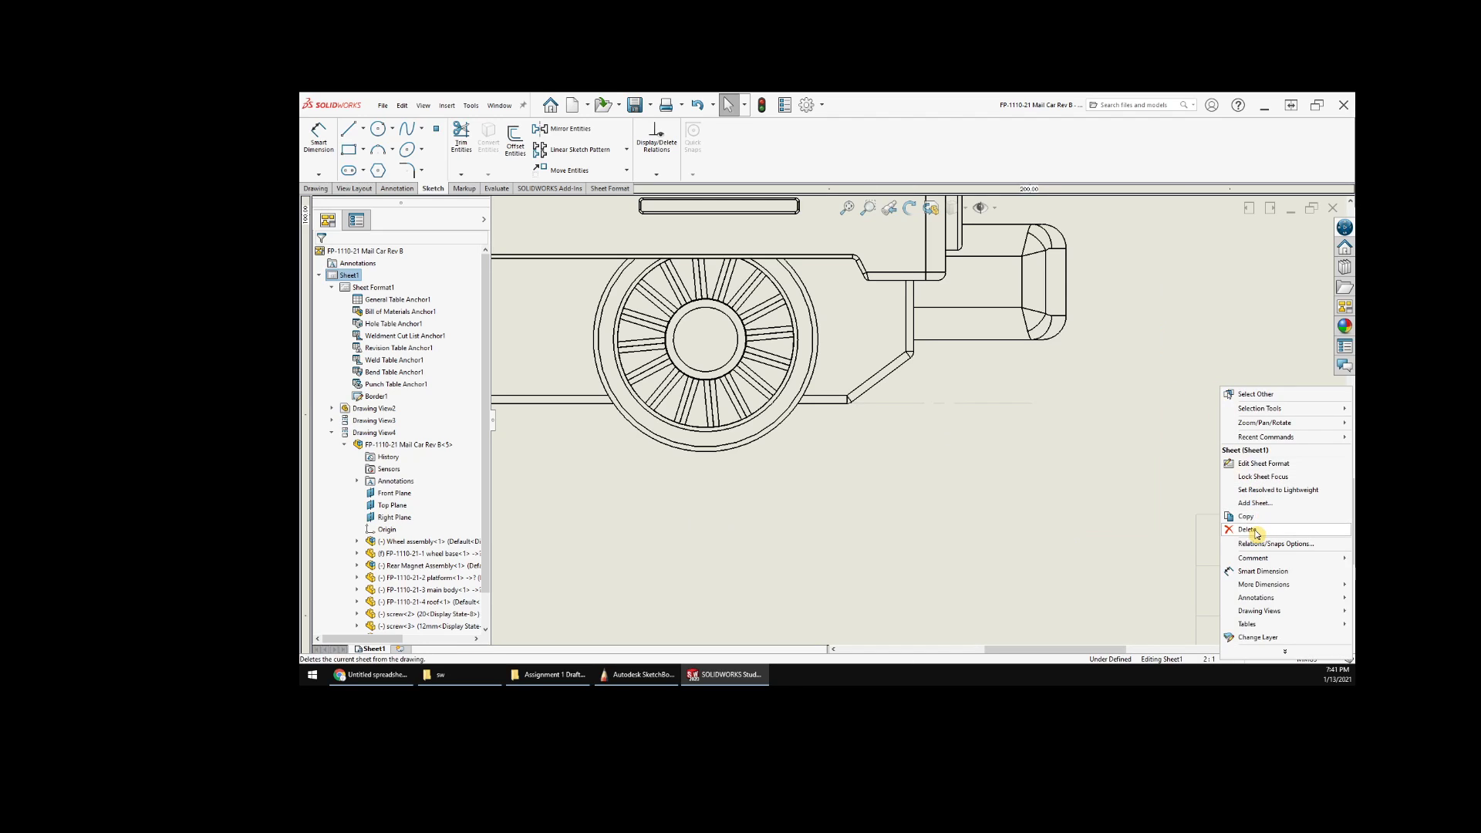
click(1248, 571)
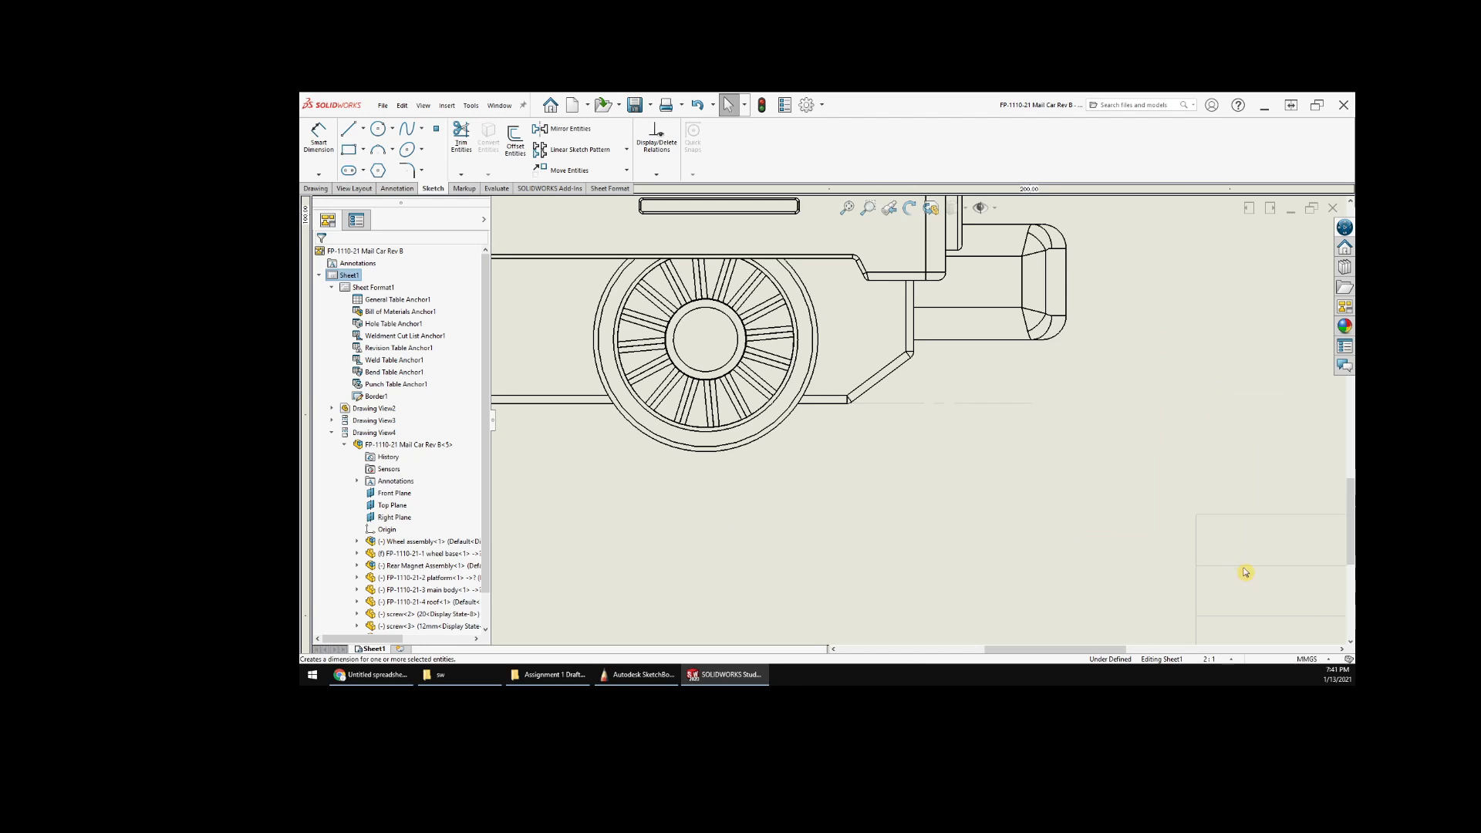
click(885, 371)
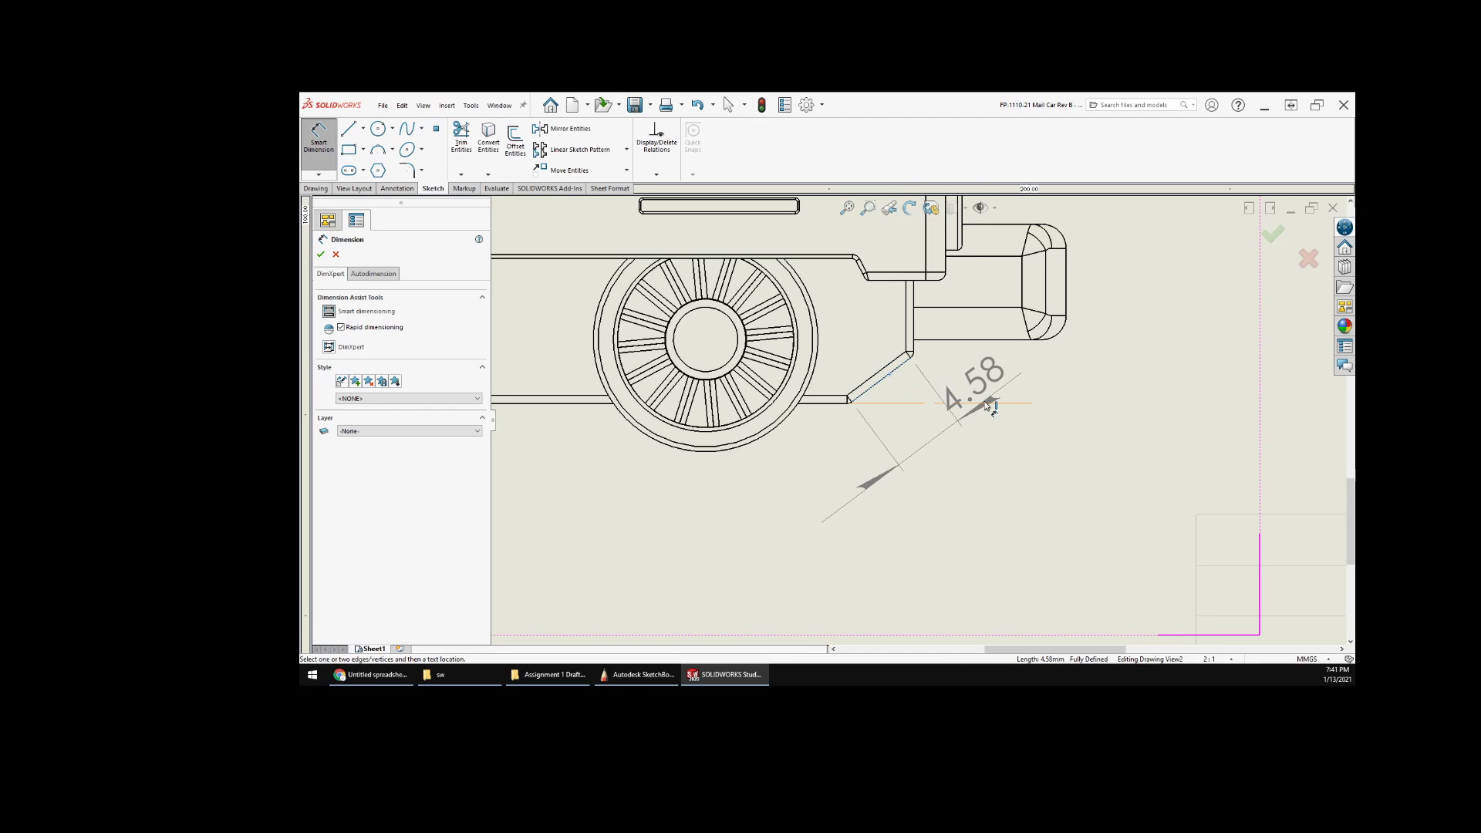
click(991, 403)
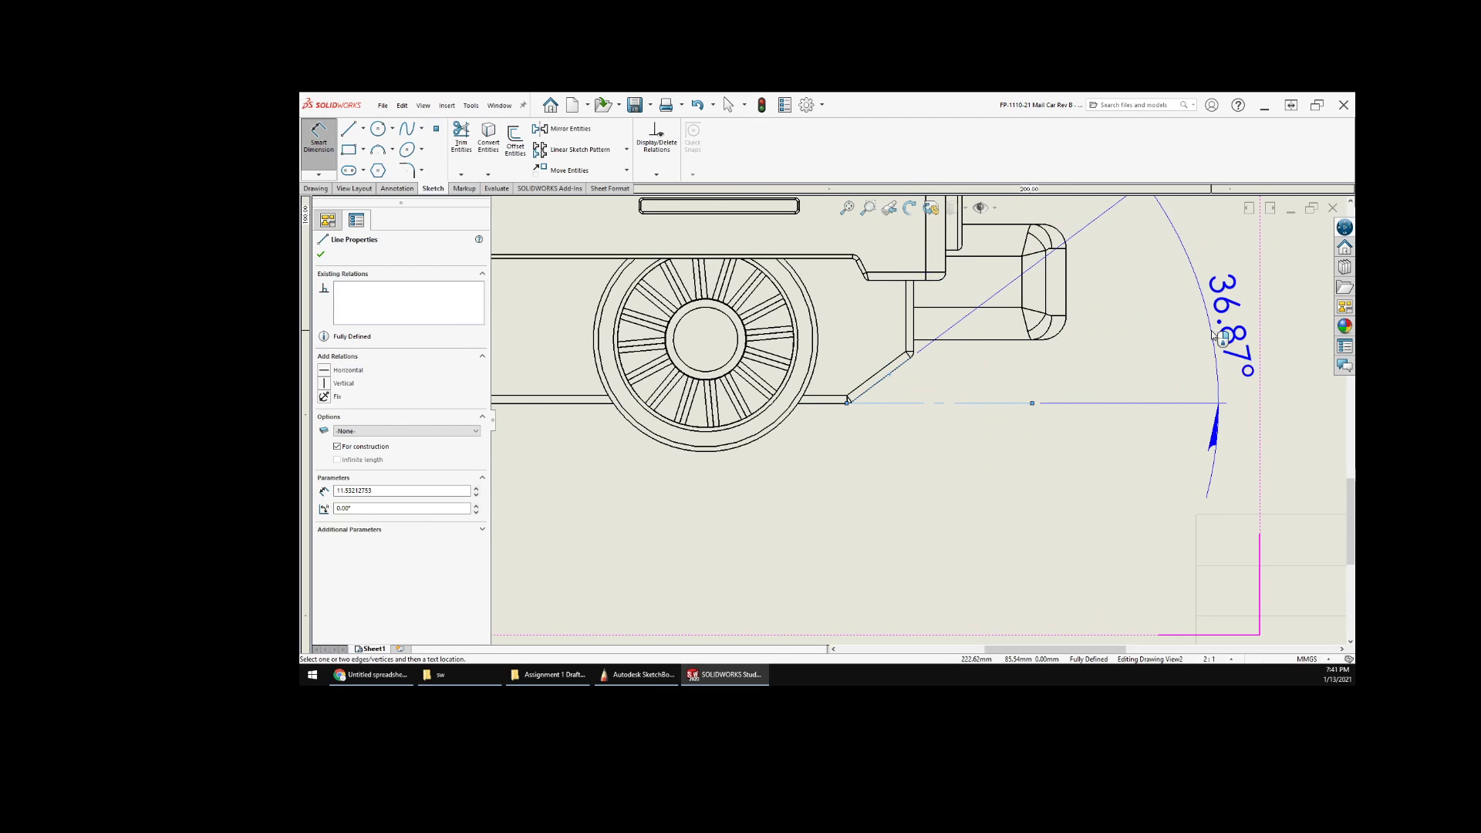
scroll(1231, 332, up, 3)
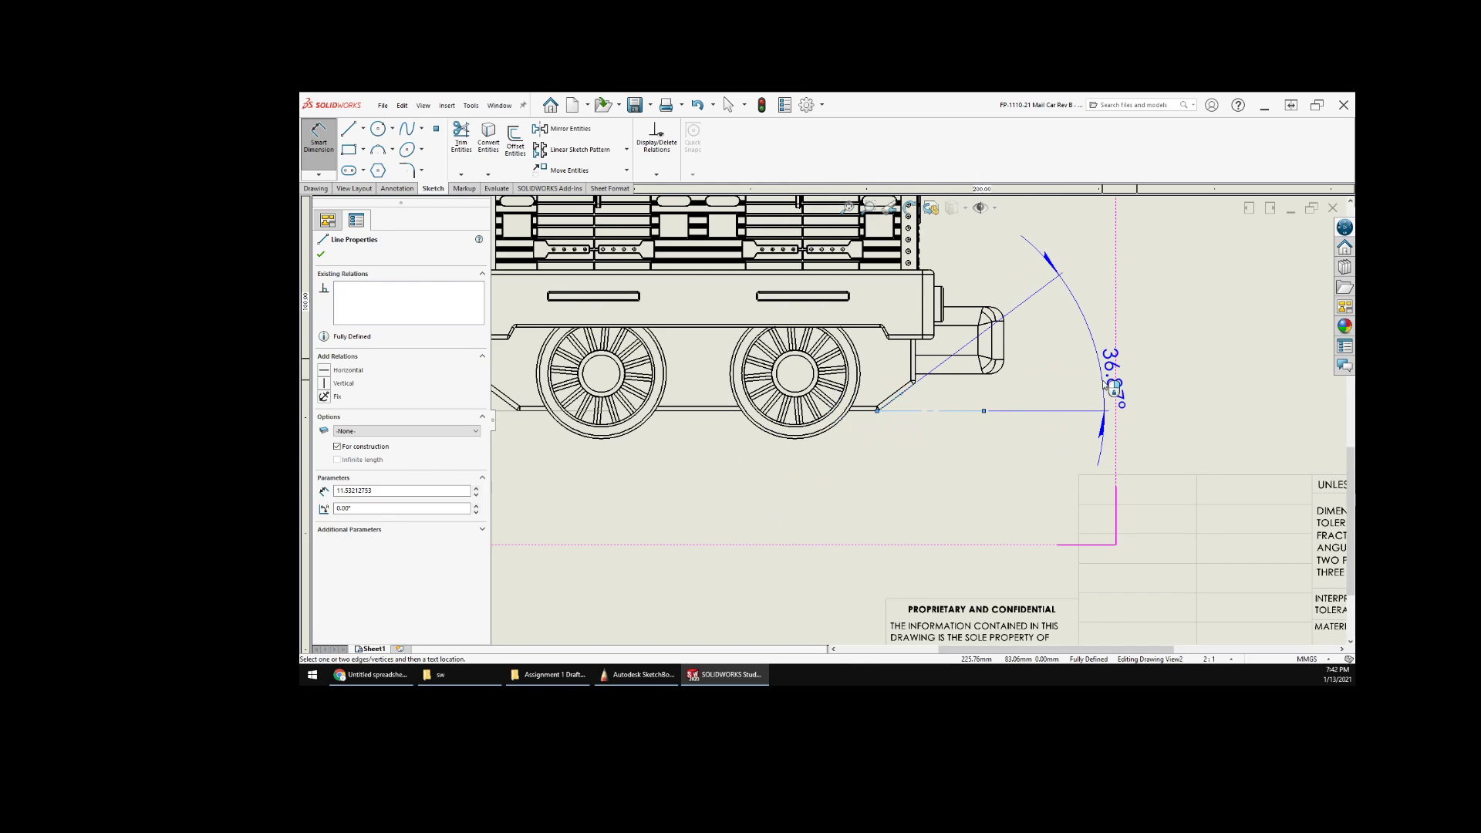
click(1105, 372)
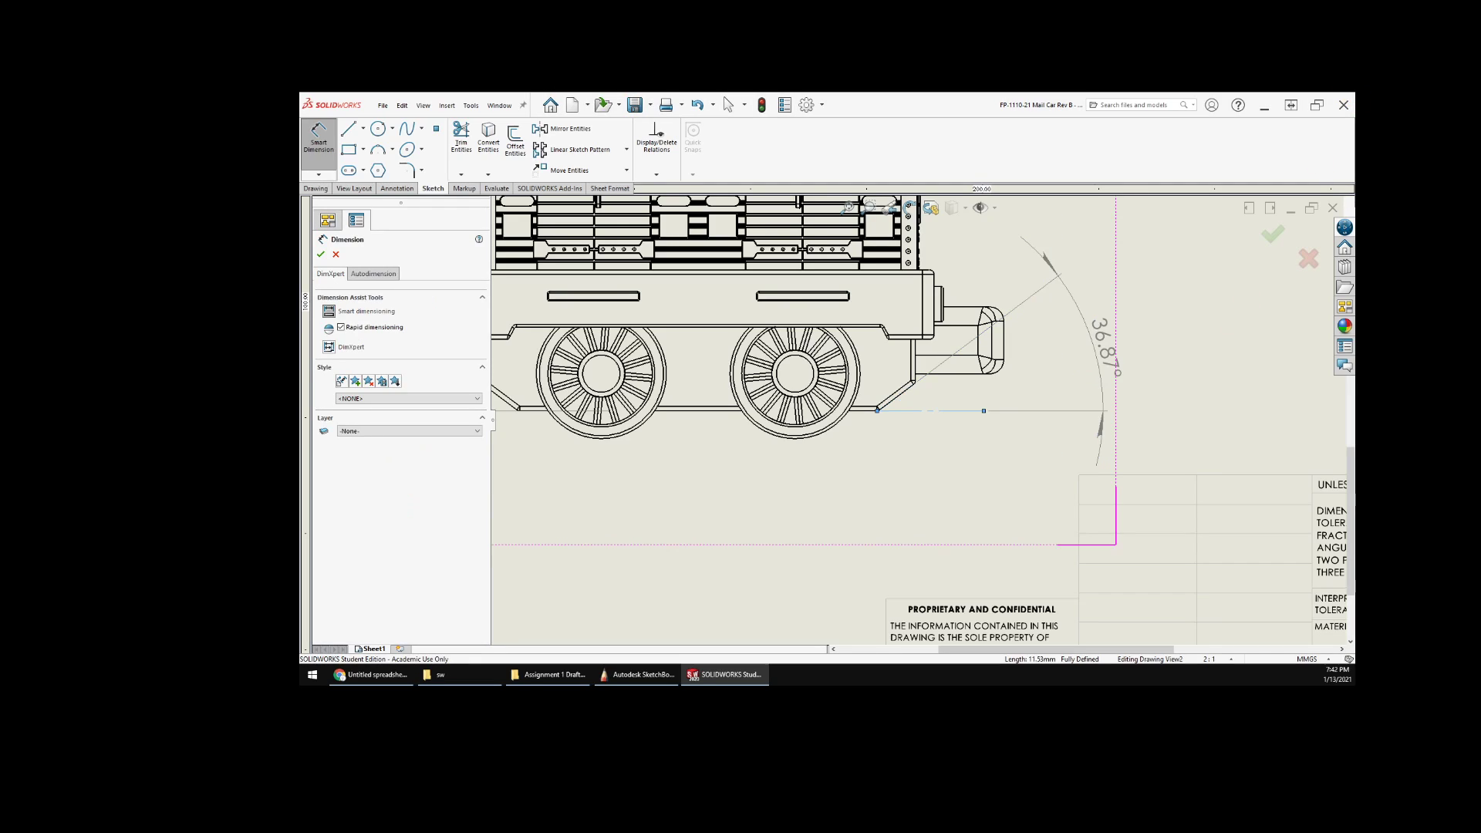
- Place the arrows of the sloped edge-to-centerline angle dimension inside its extension lines
click(1102, 343)
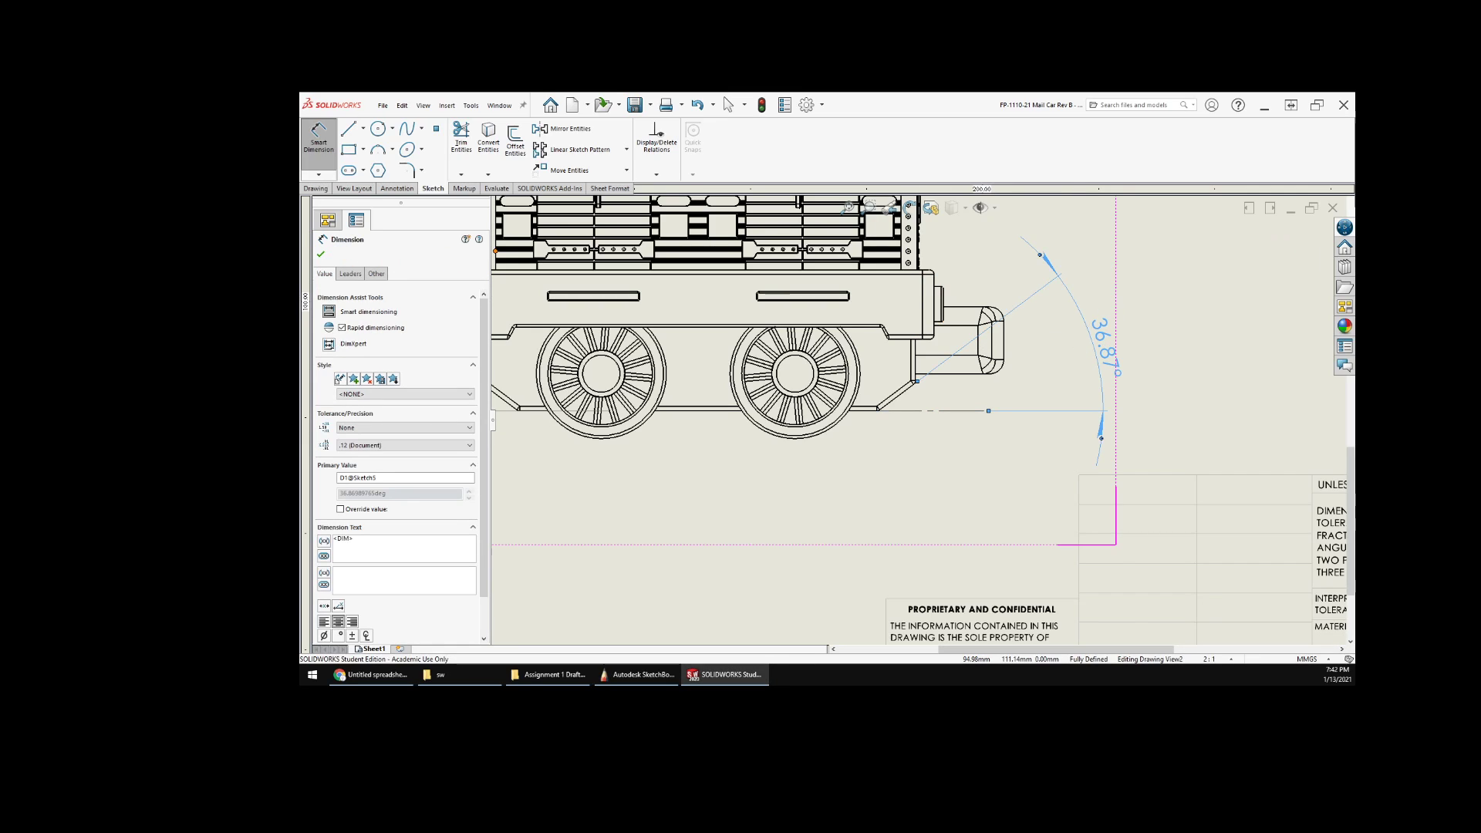
click(349, 274)
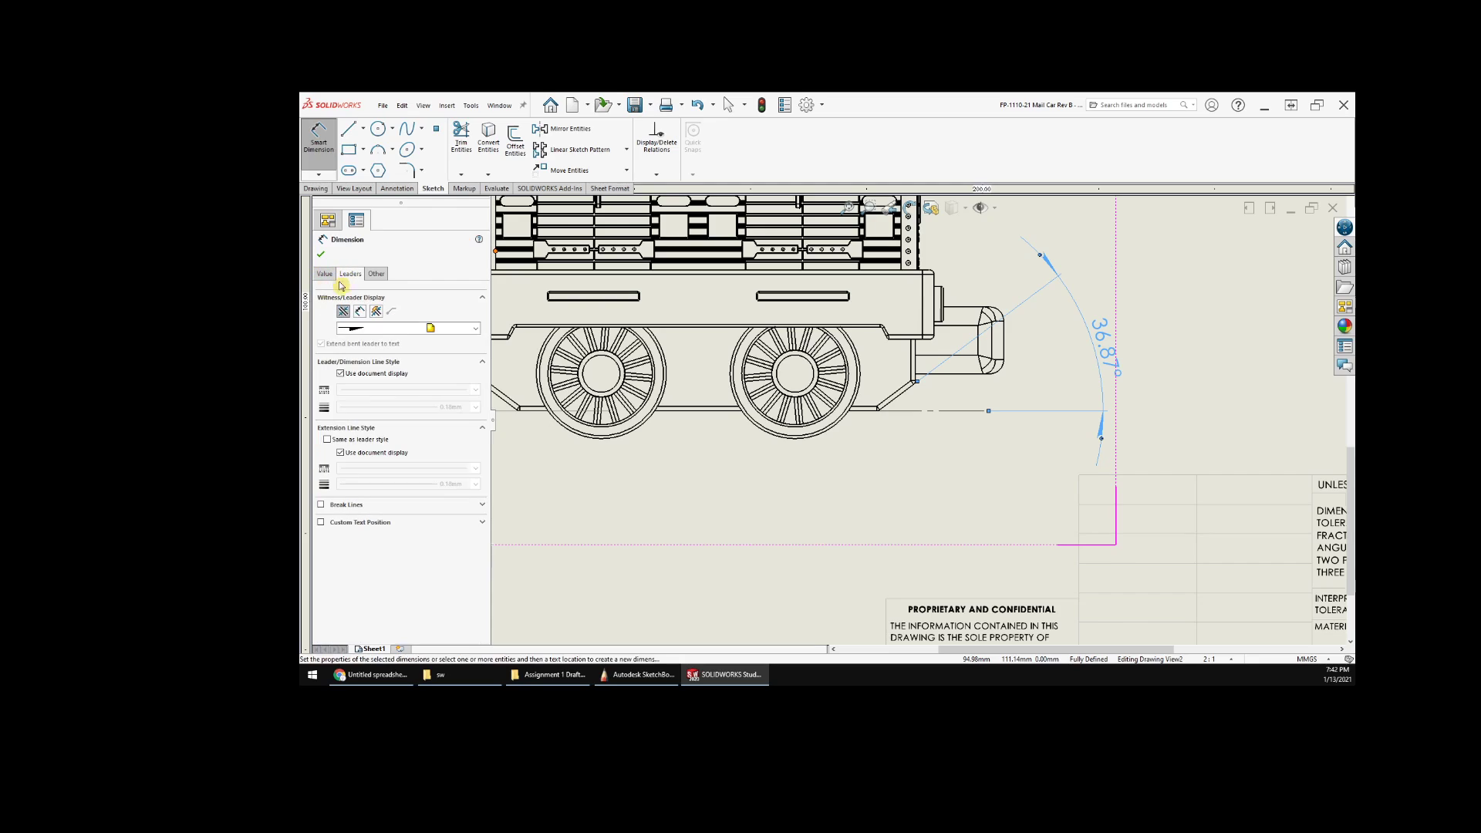
click(360, 311)
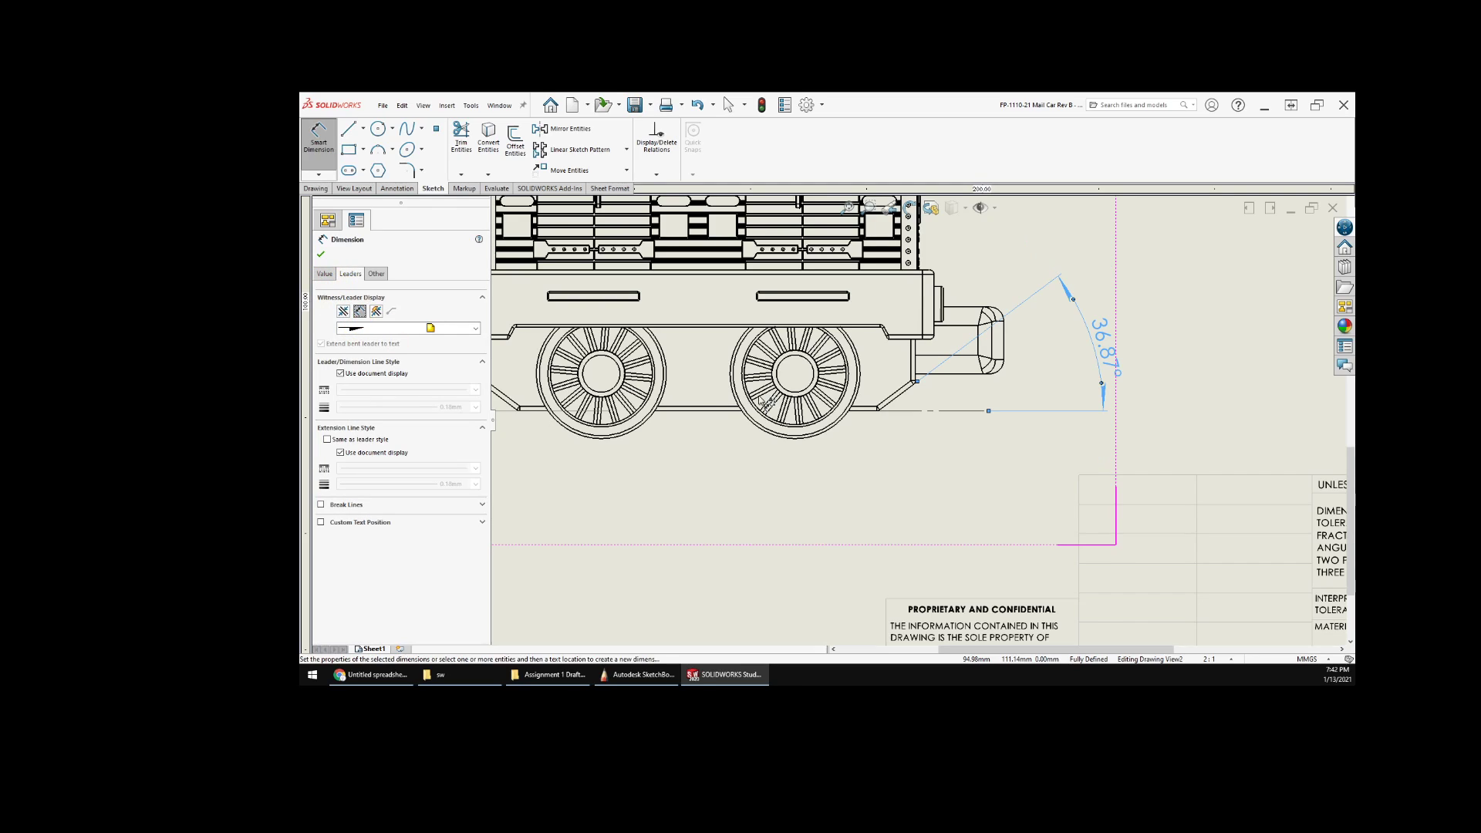
click(343, 311)
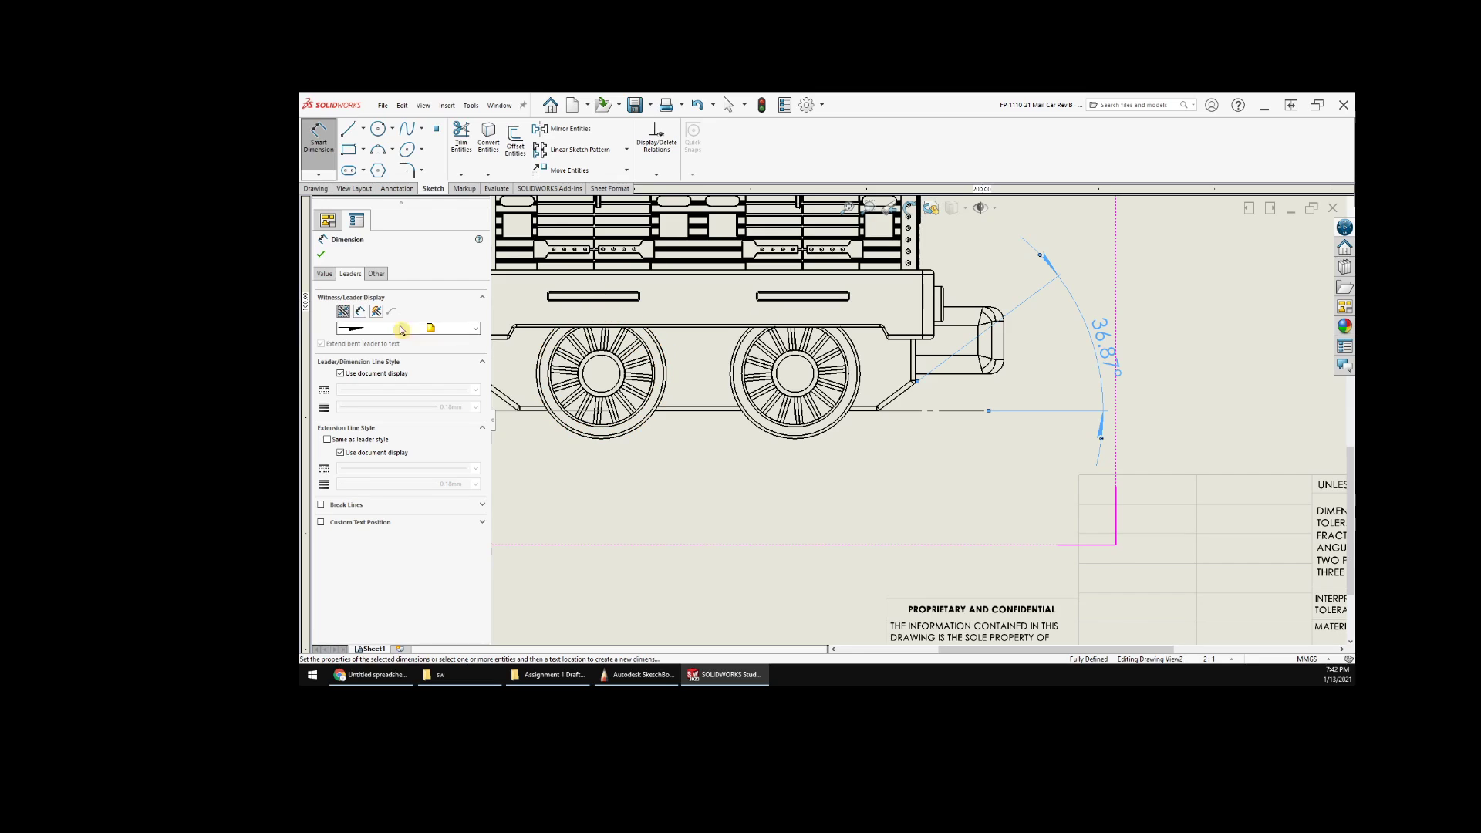
click(360, 311)
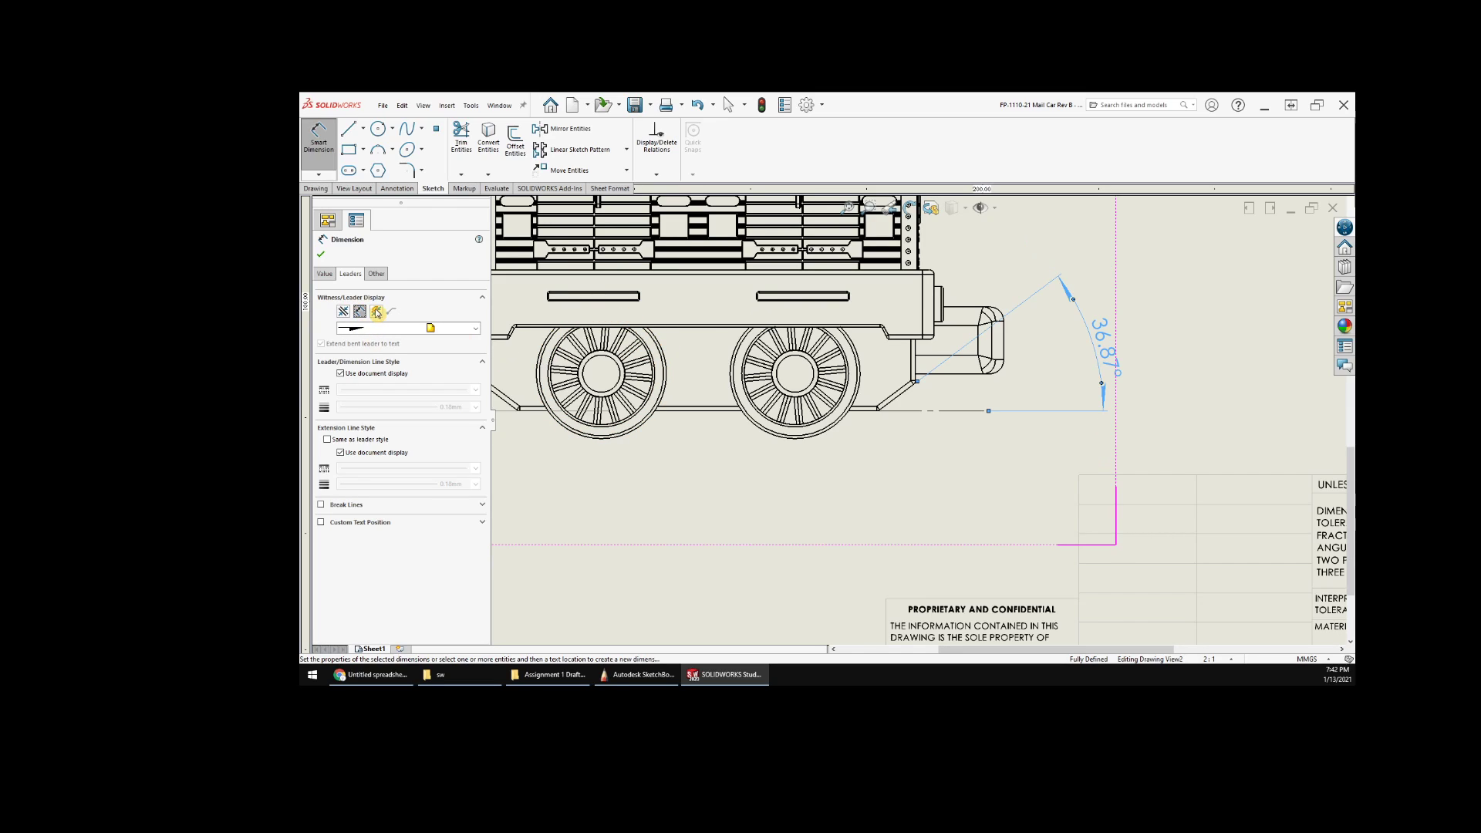
- Override the document display for the front view's angle dimension line, trying a 0.7 mm thickness before settling on 0.18 mm
click(340, 375)
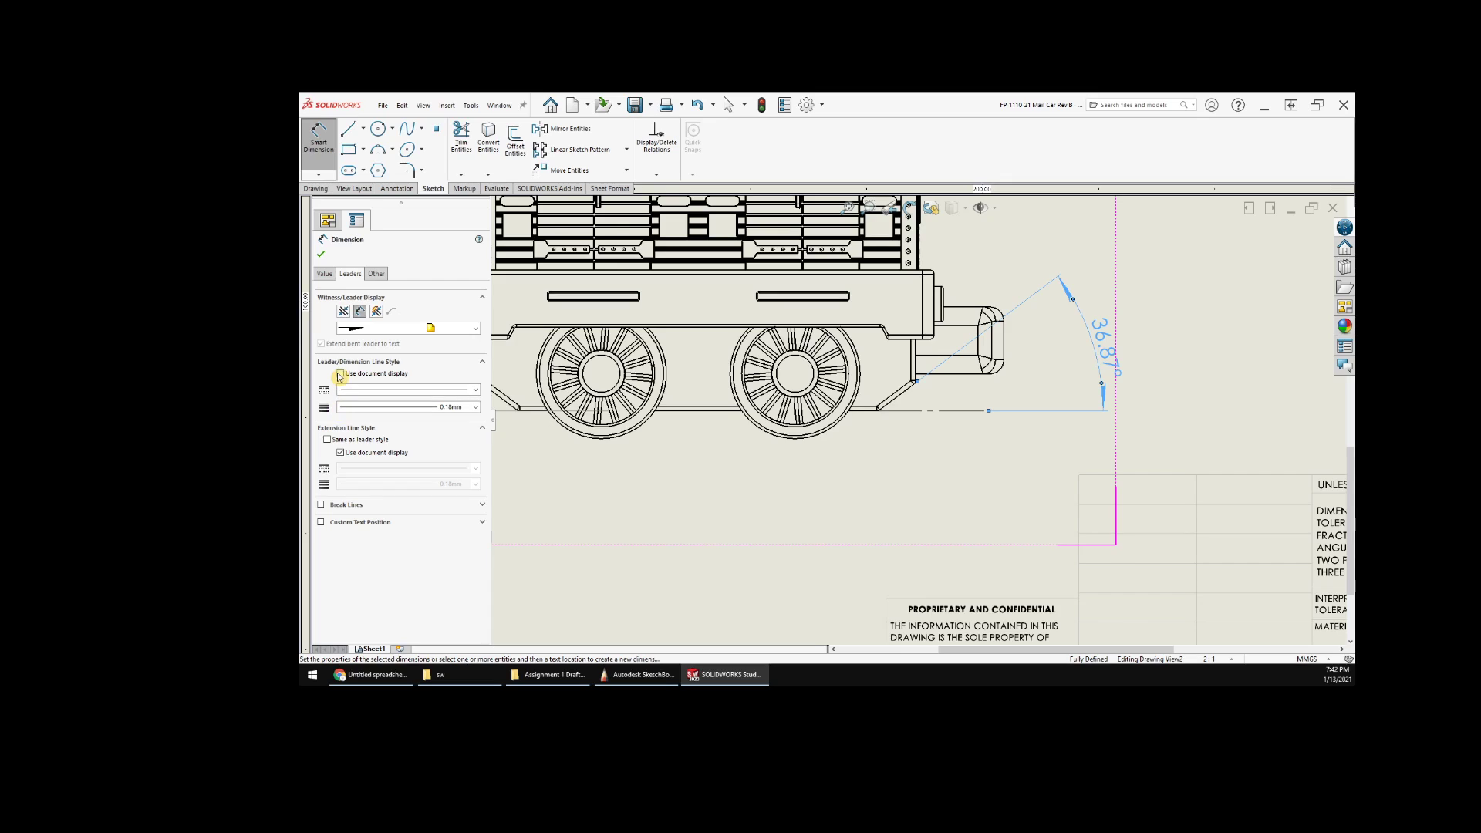
click(406, 414)
click(407, 458)
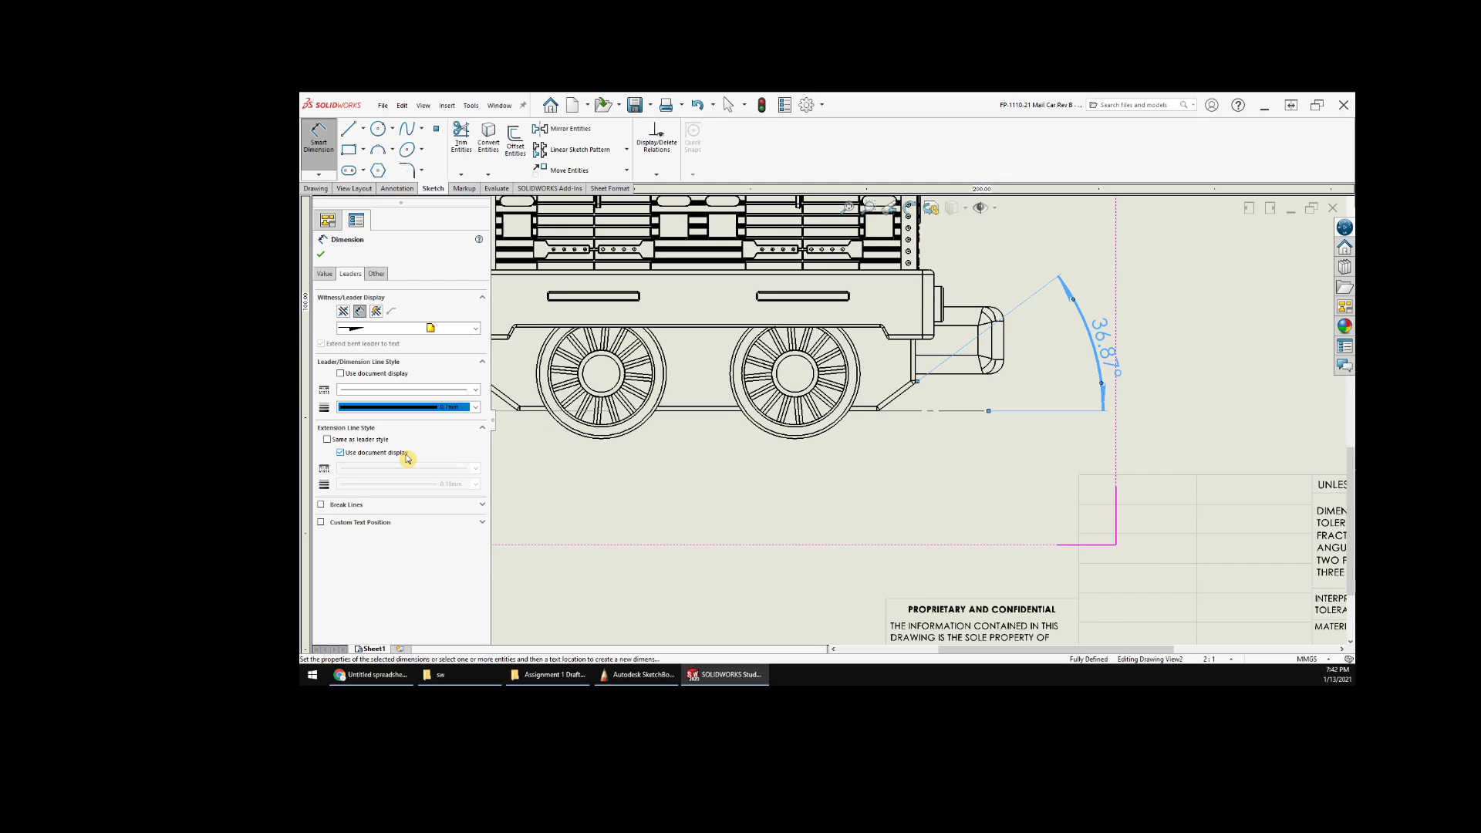
click(408, 408)
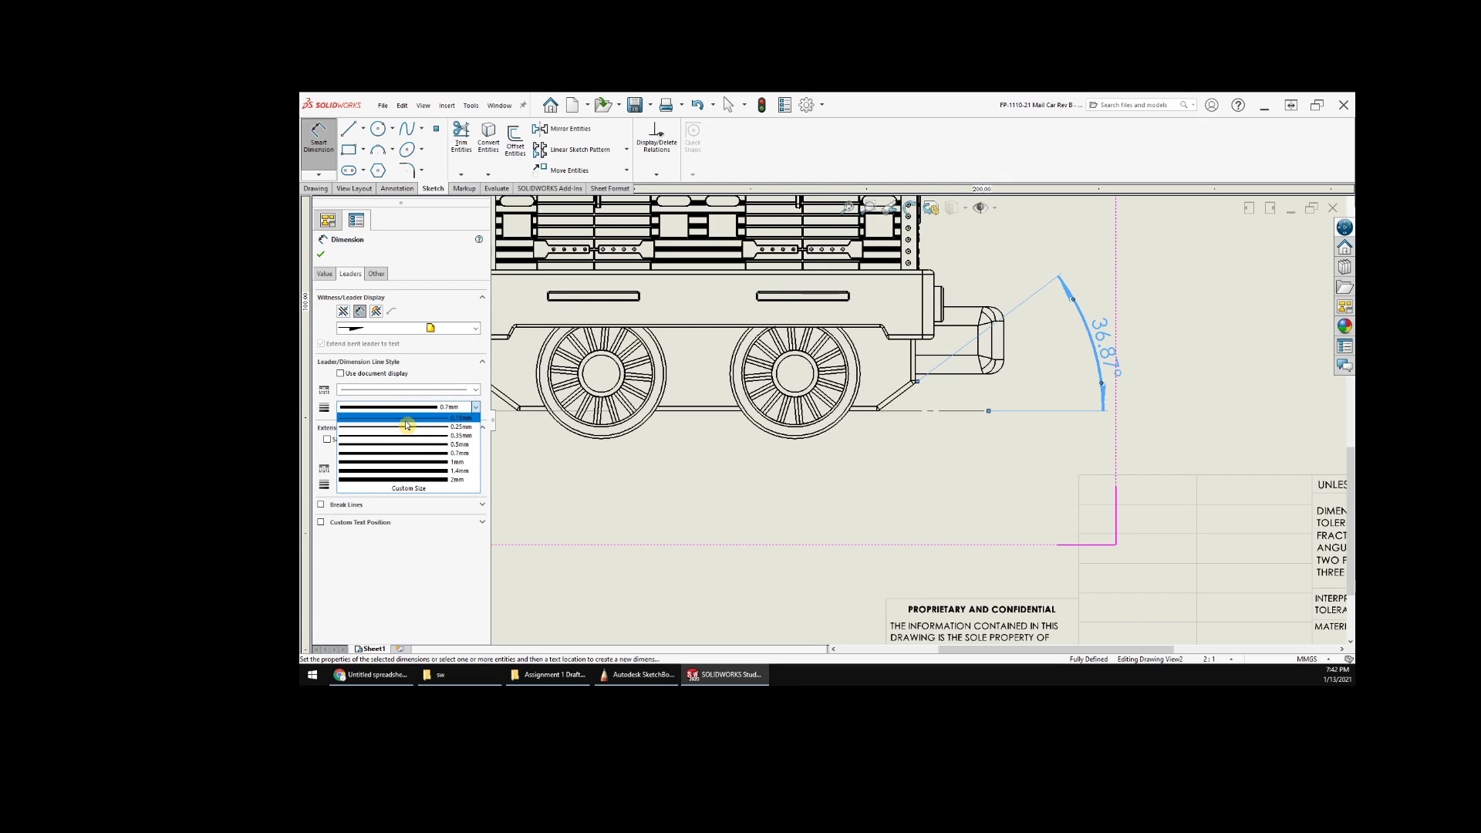
click(406, 419)
click(410, 409)
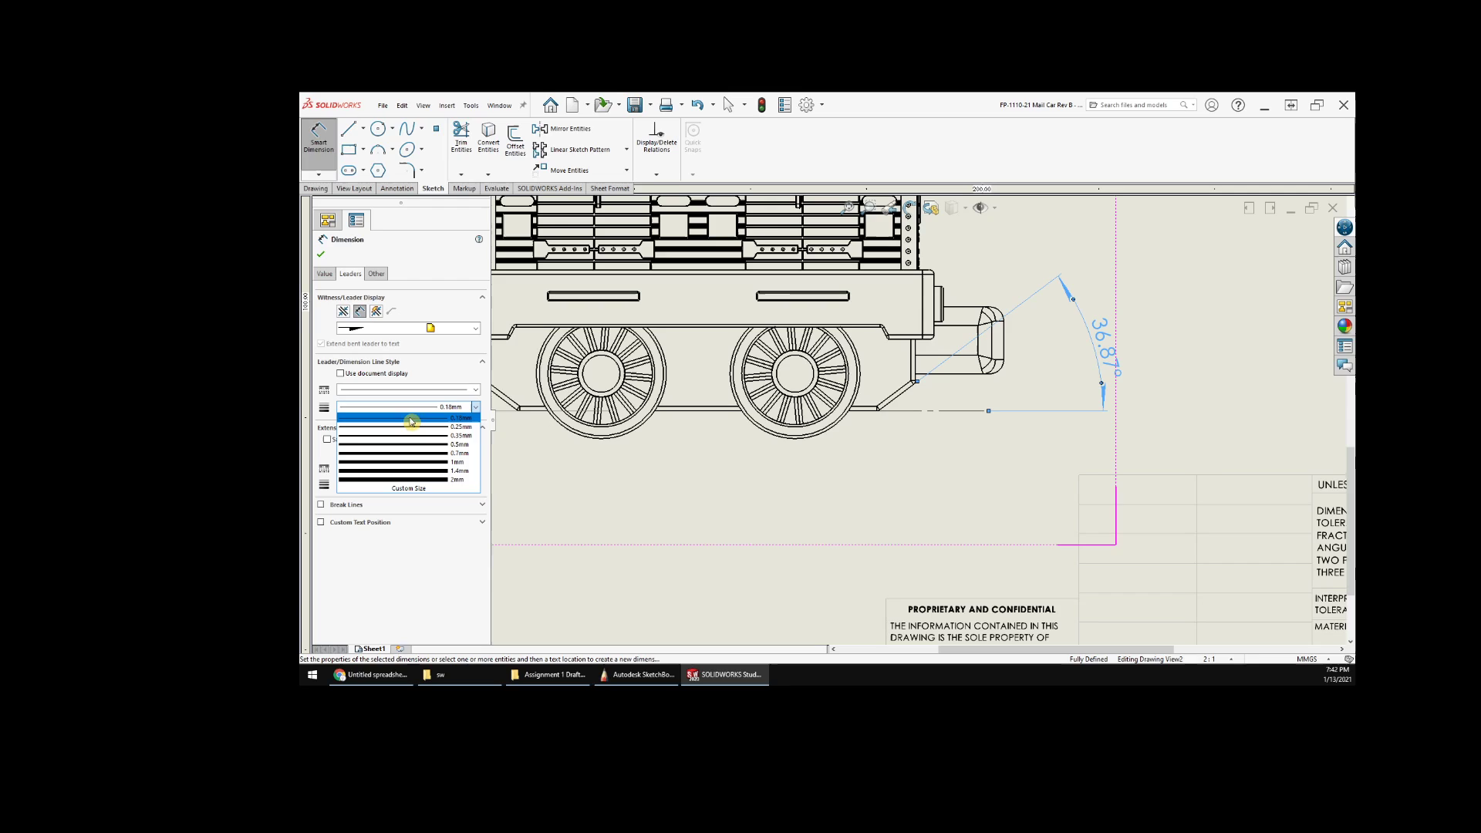
click(410, 419)
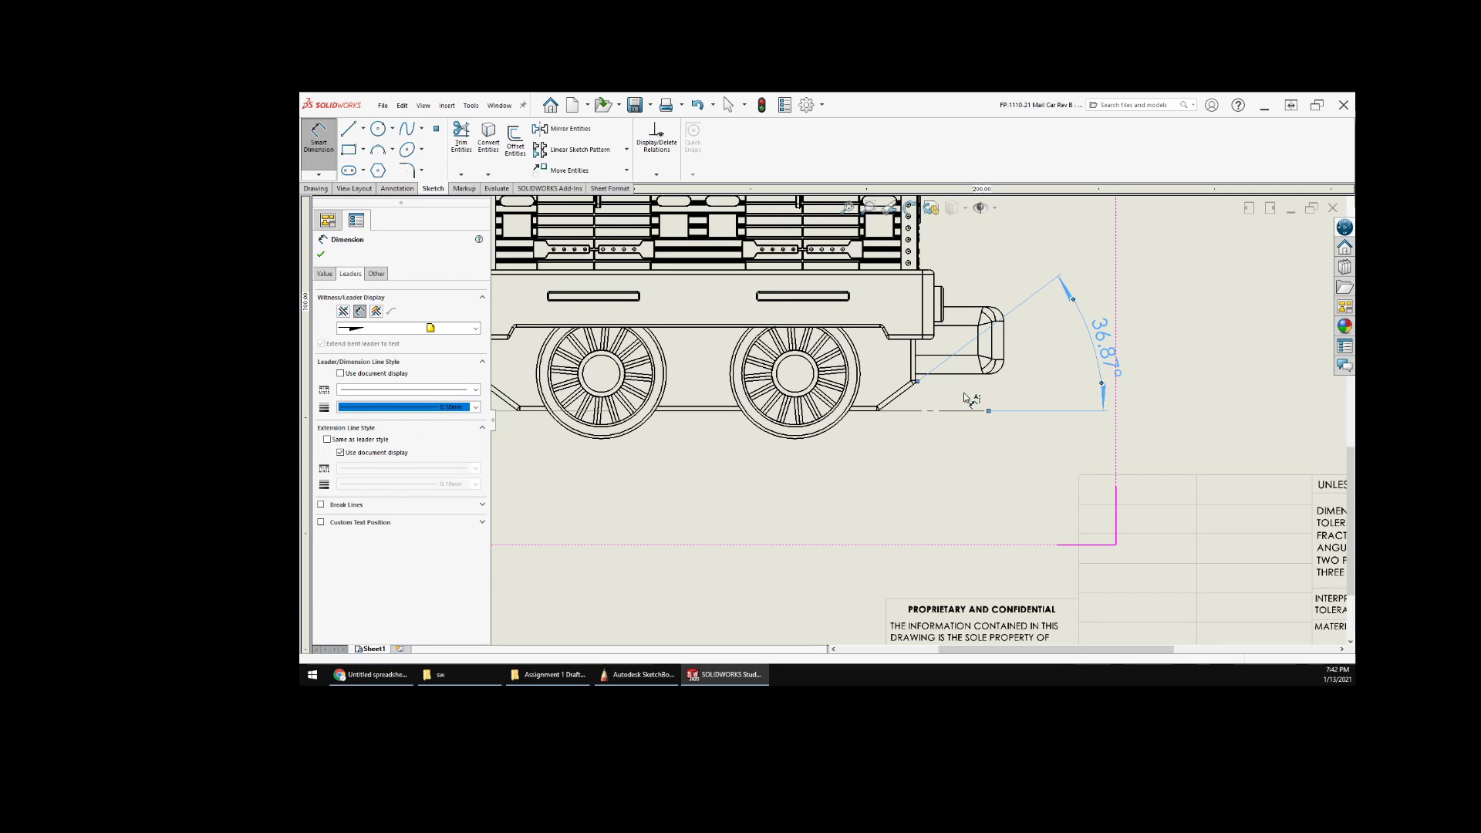
click(1183, 354)
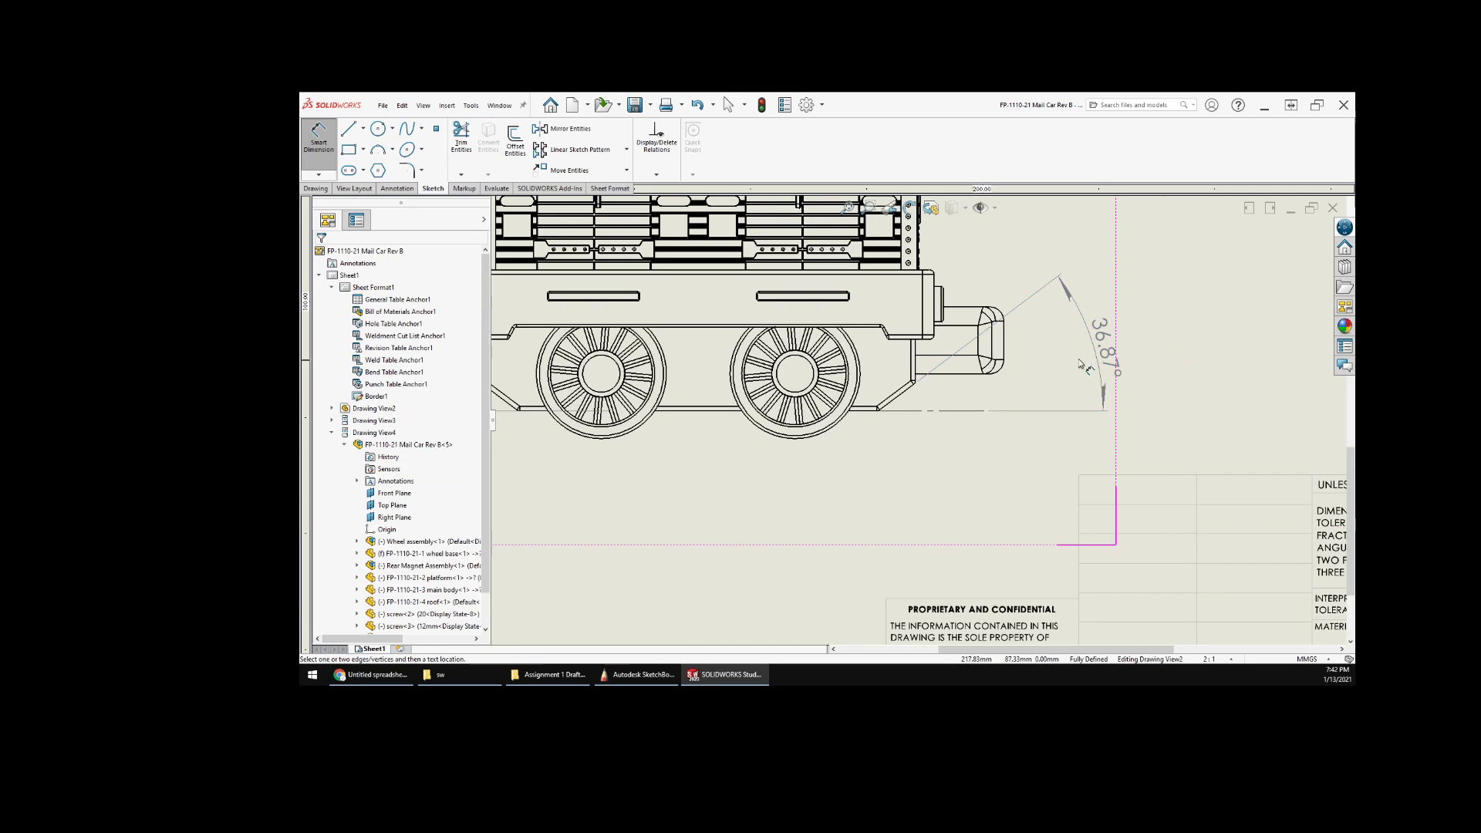
- Open the drawing's document properties and examine the radius and ordinate dimension settings
click(1099, 360)
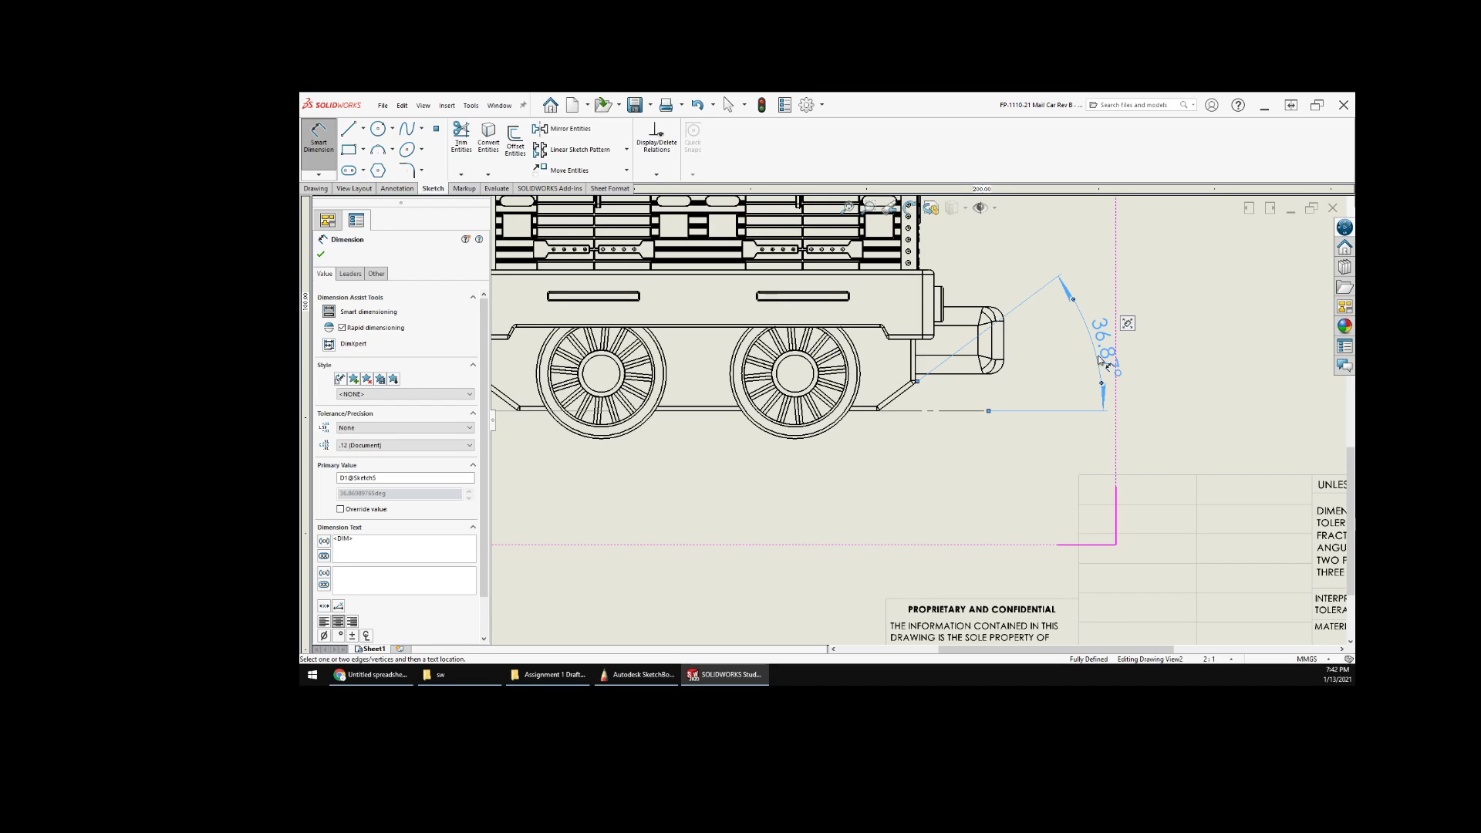
scroll(1021, 343, up, 5)
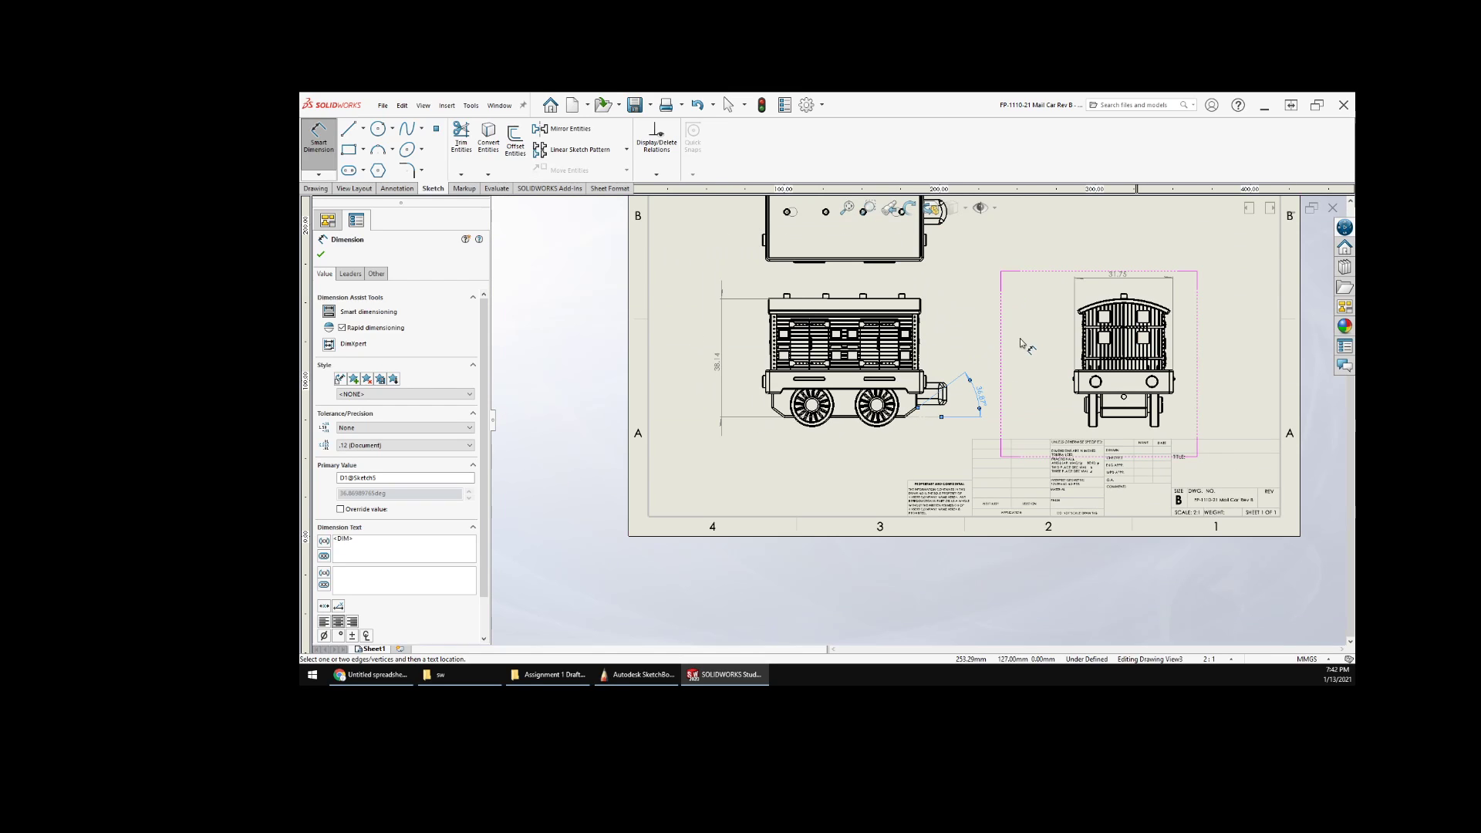
middle_drag(1010, 316, 1012, 359)
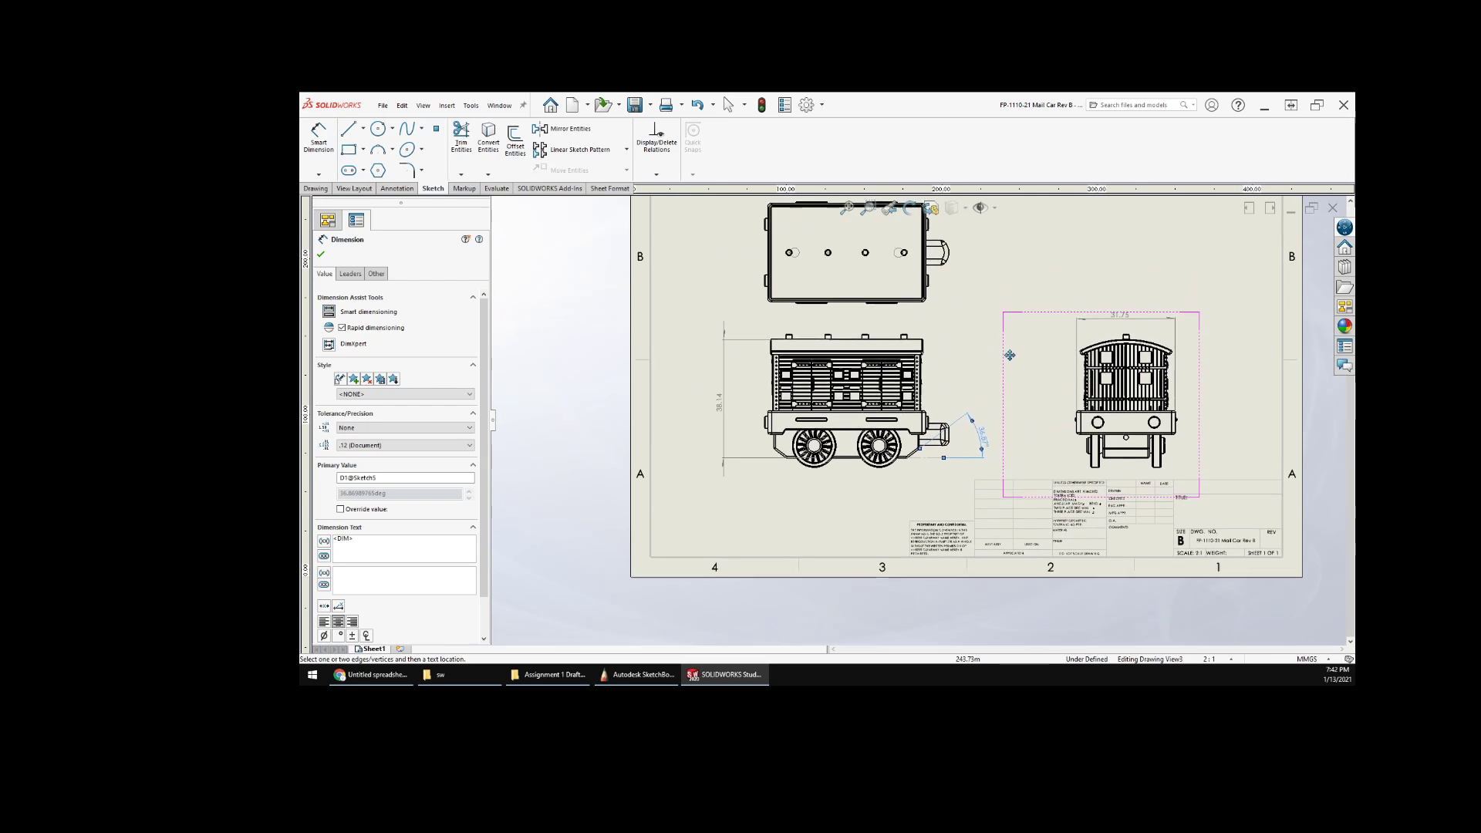
click(823, 105)
click(828, 126)
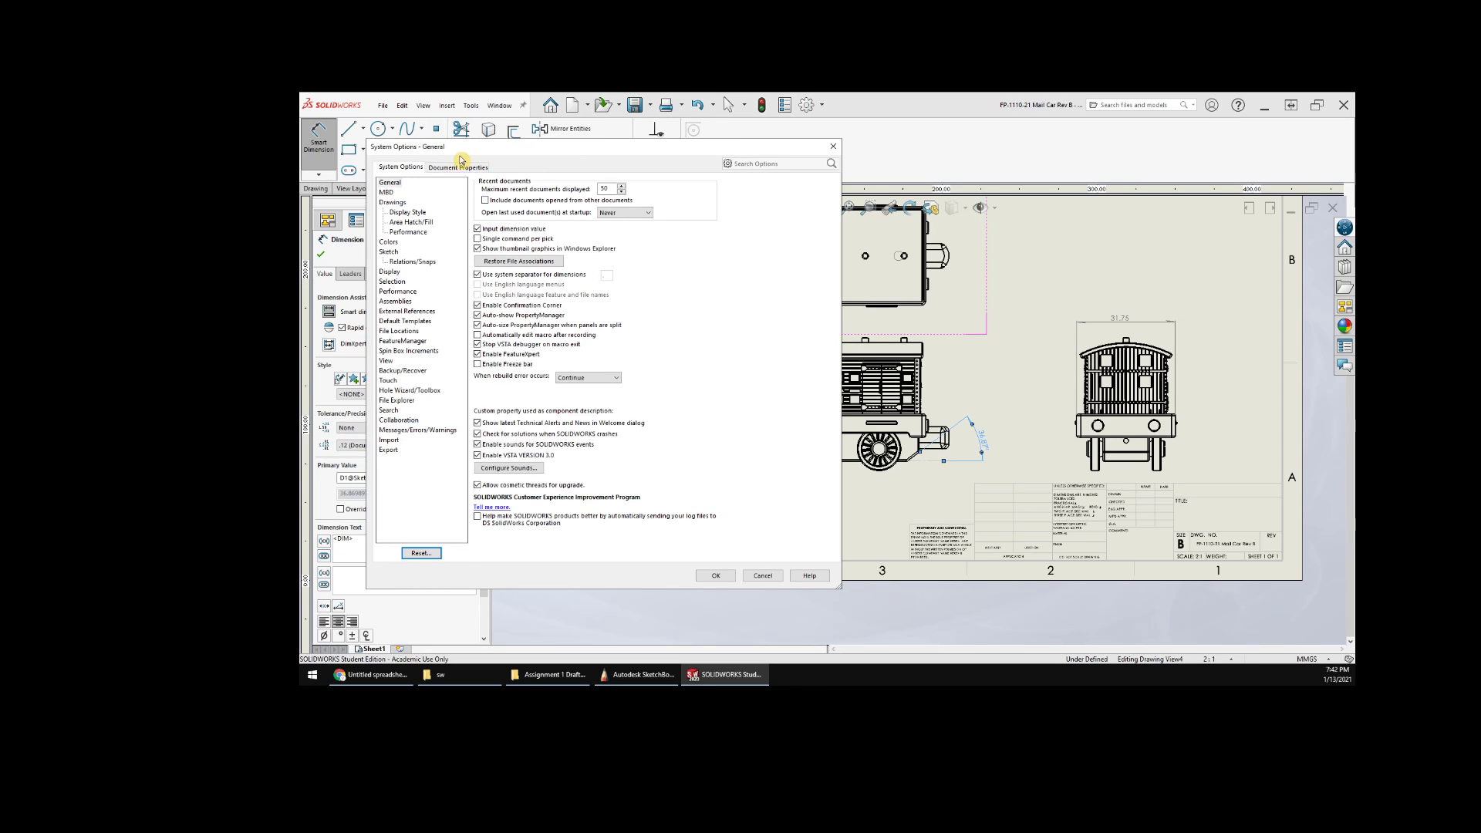
click(459, 167)
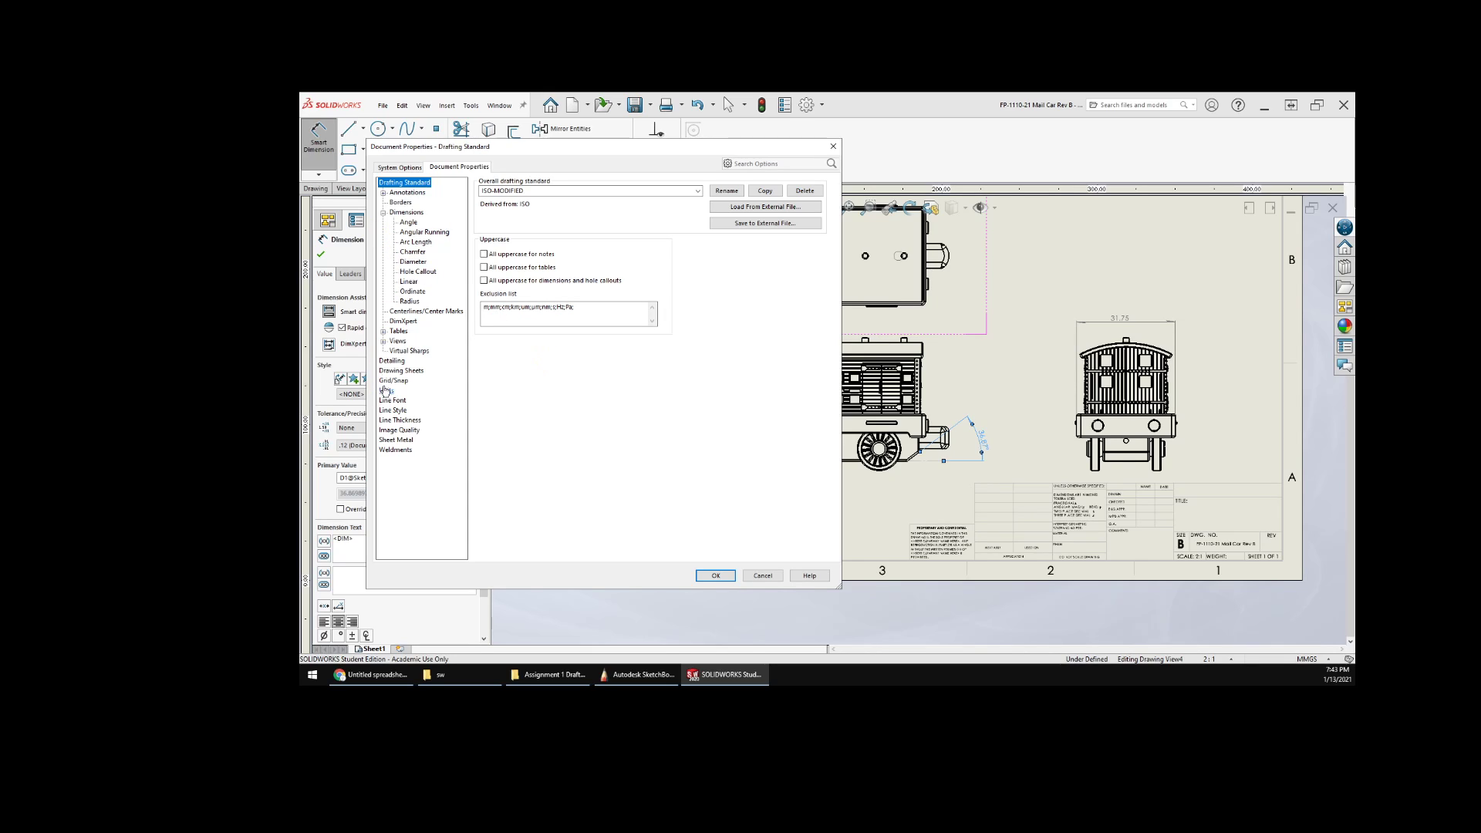
click(403, 303)
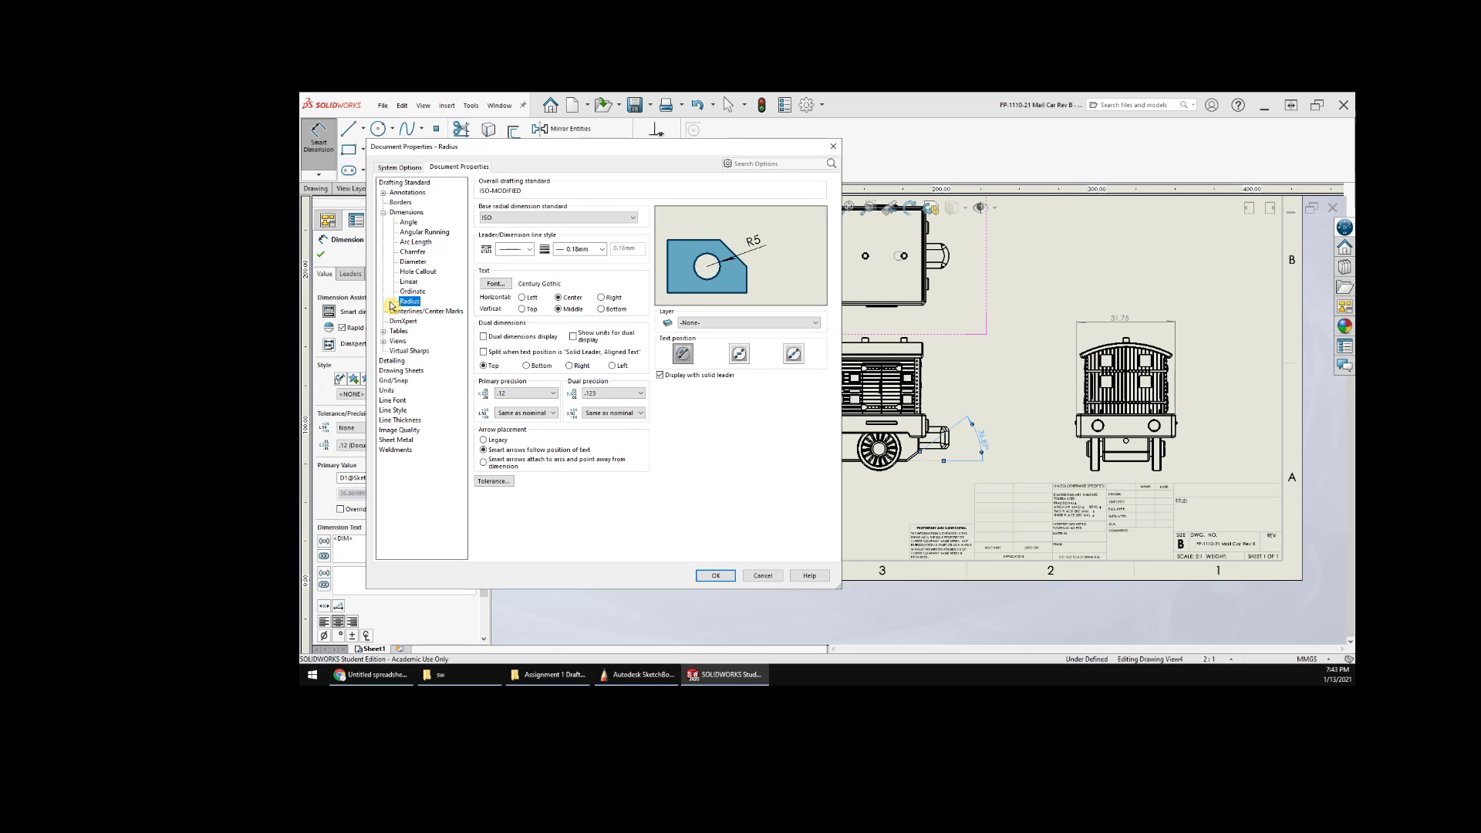
click(413, 291)
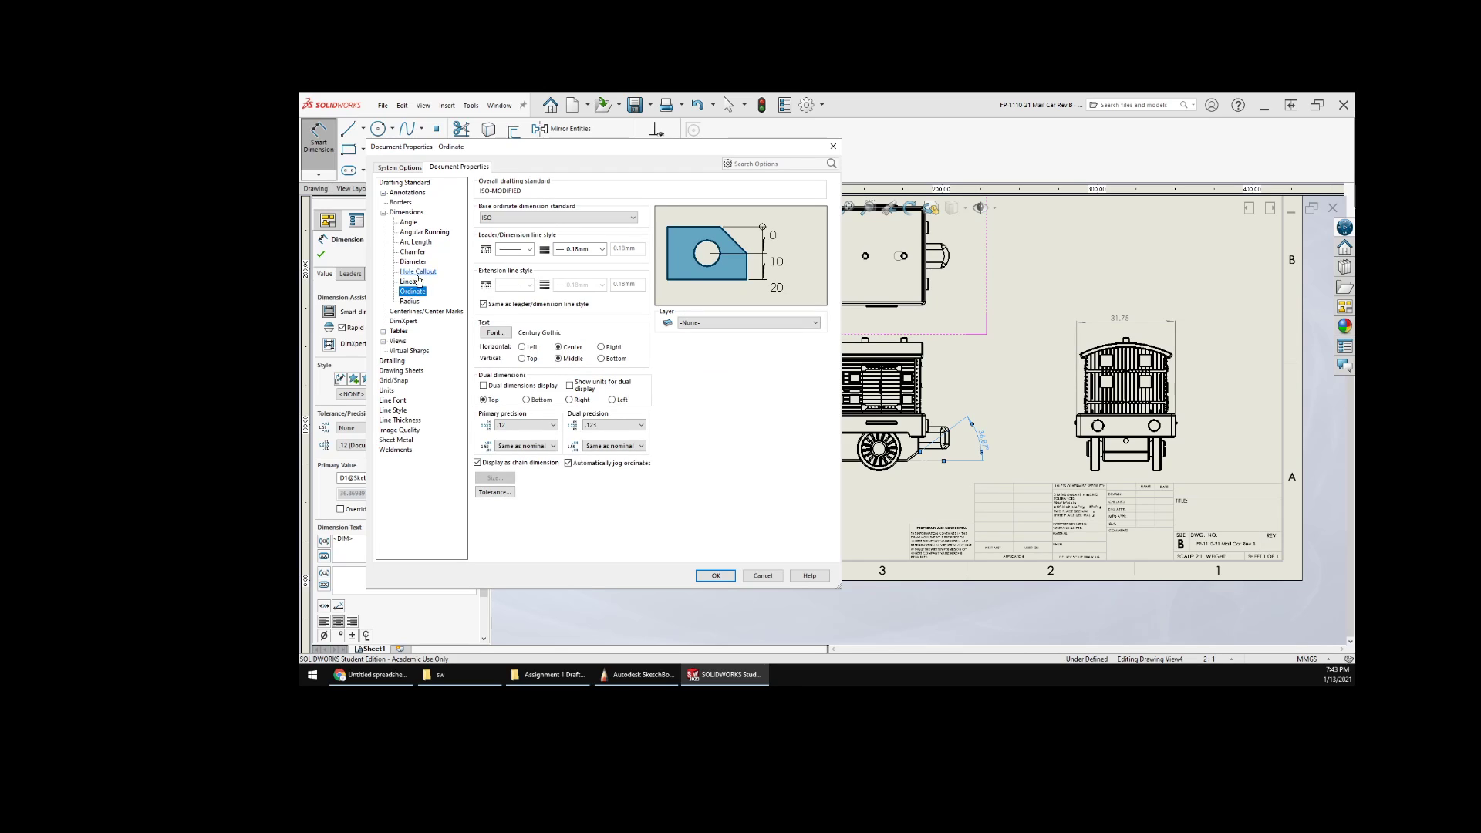
- Compare the linear dimension text positions in the document properties and apply the broken dimension line with aligned text
click(414, 282)
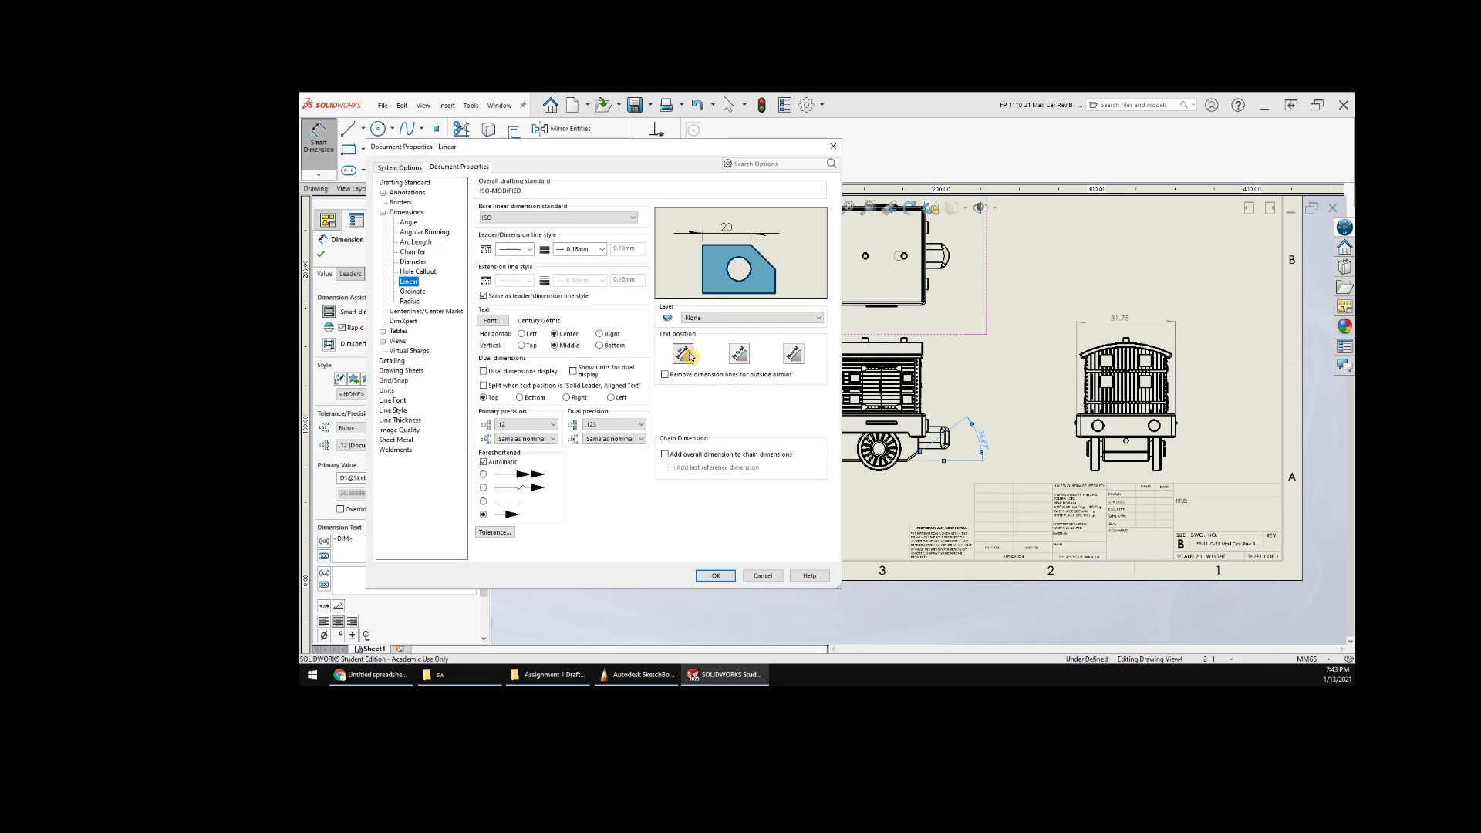
click(794, 354)
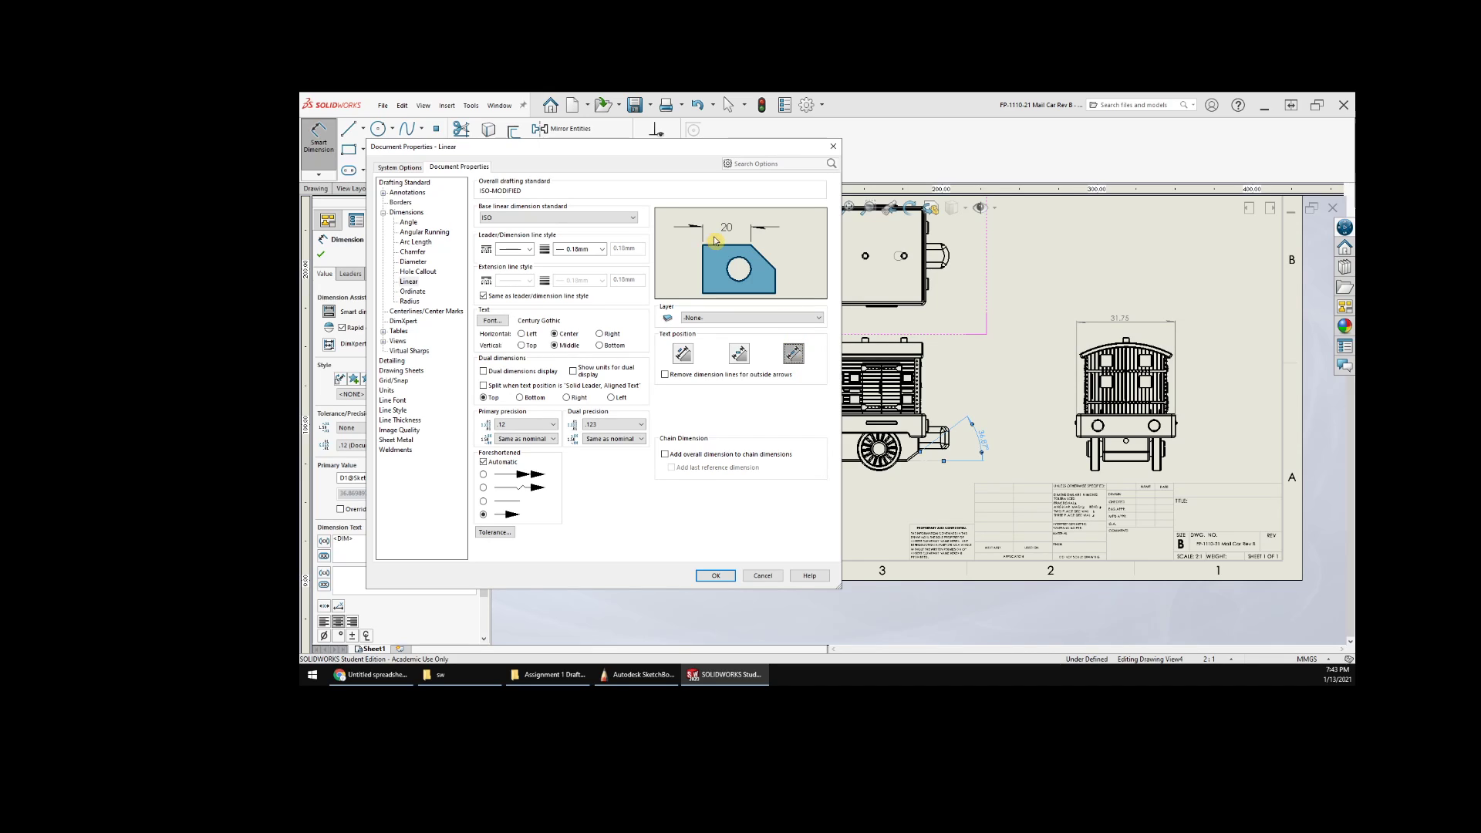
click(684, 354)
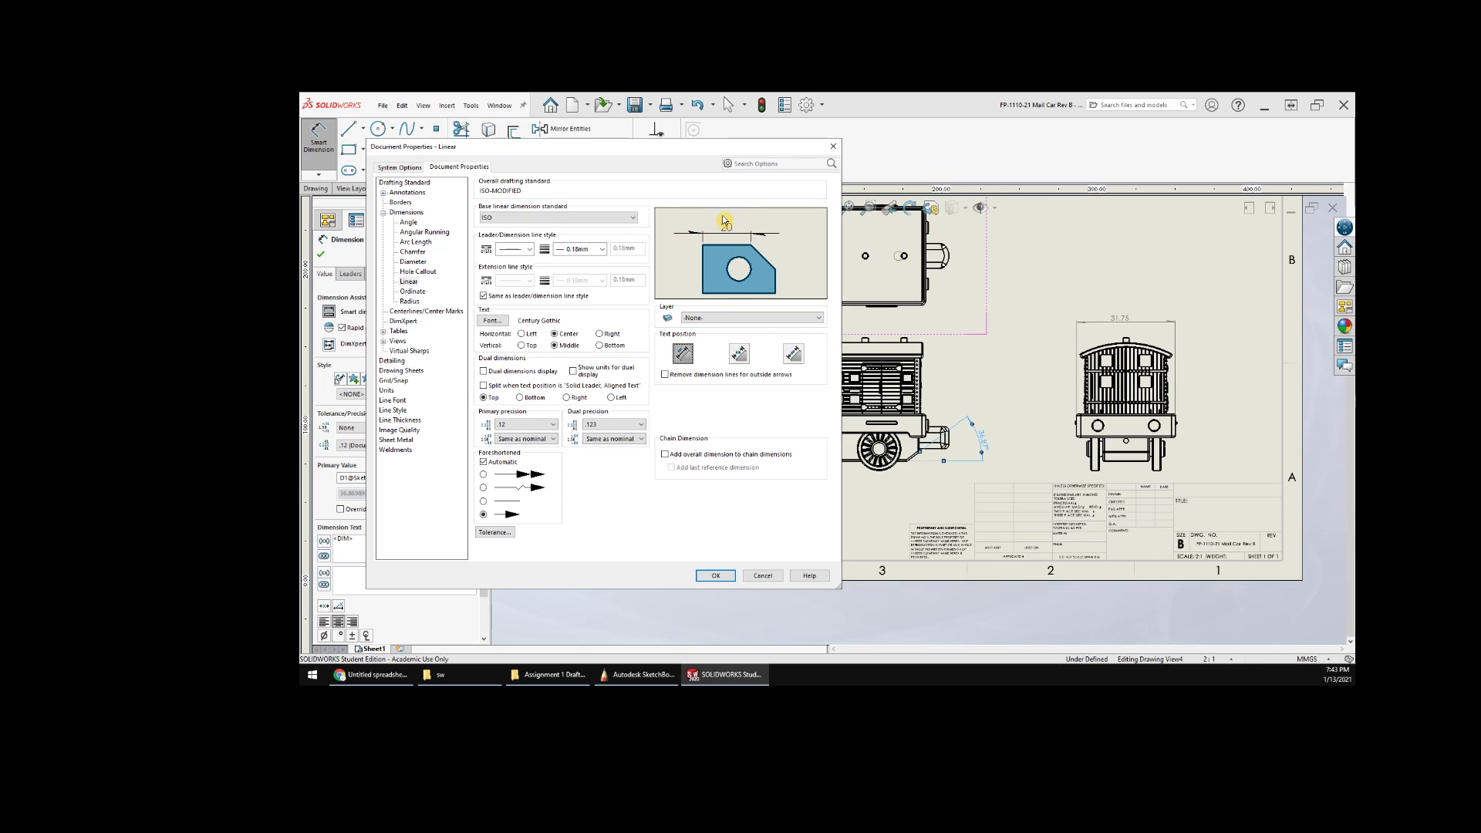
click(739, 354)
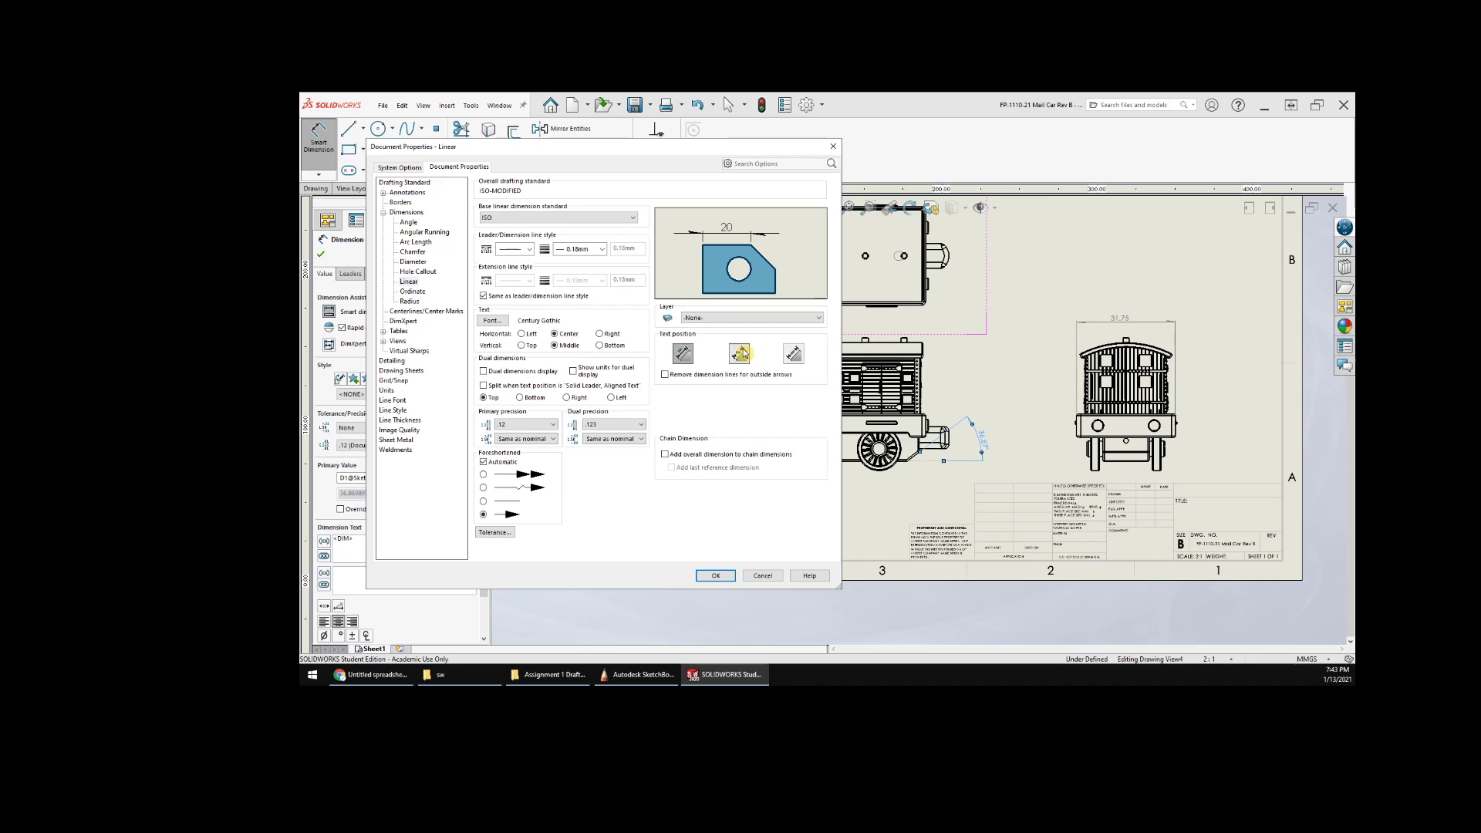
click(796, 353)
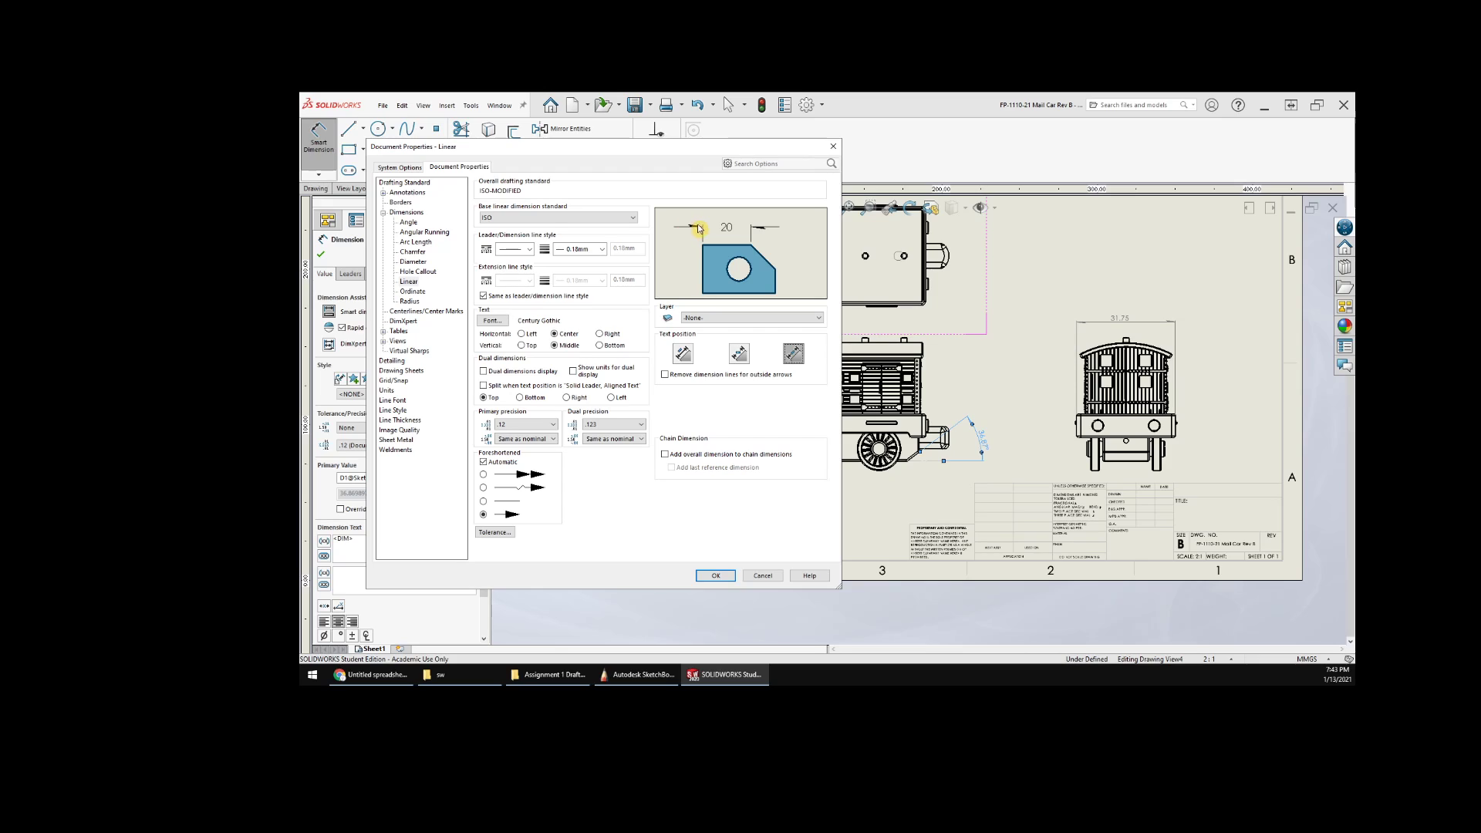
click(709, 575)
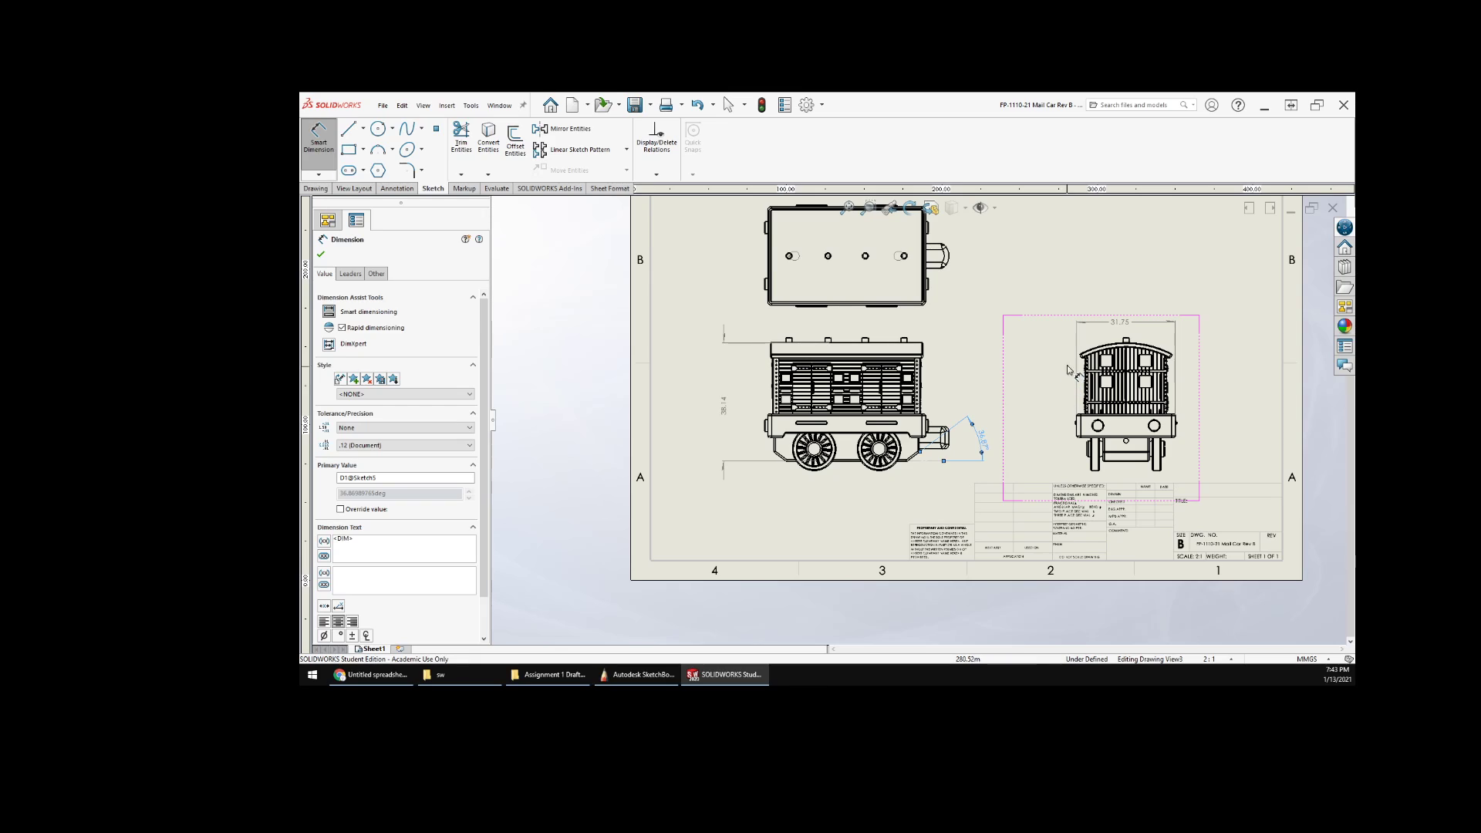
- Shift the end view's overall width dimension text slightly toward the middle of its dimension line
scroll(1124, 324, down, 4)
scroll(1005, 413, down, 1)
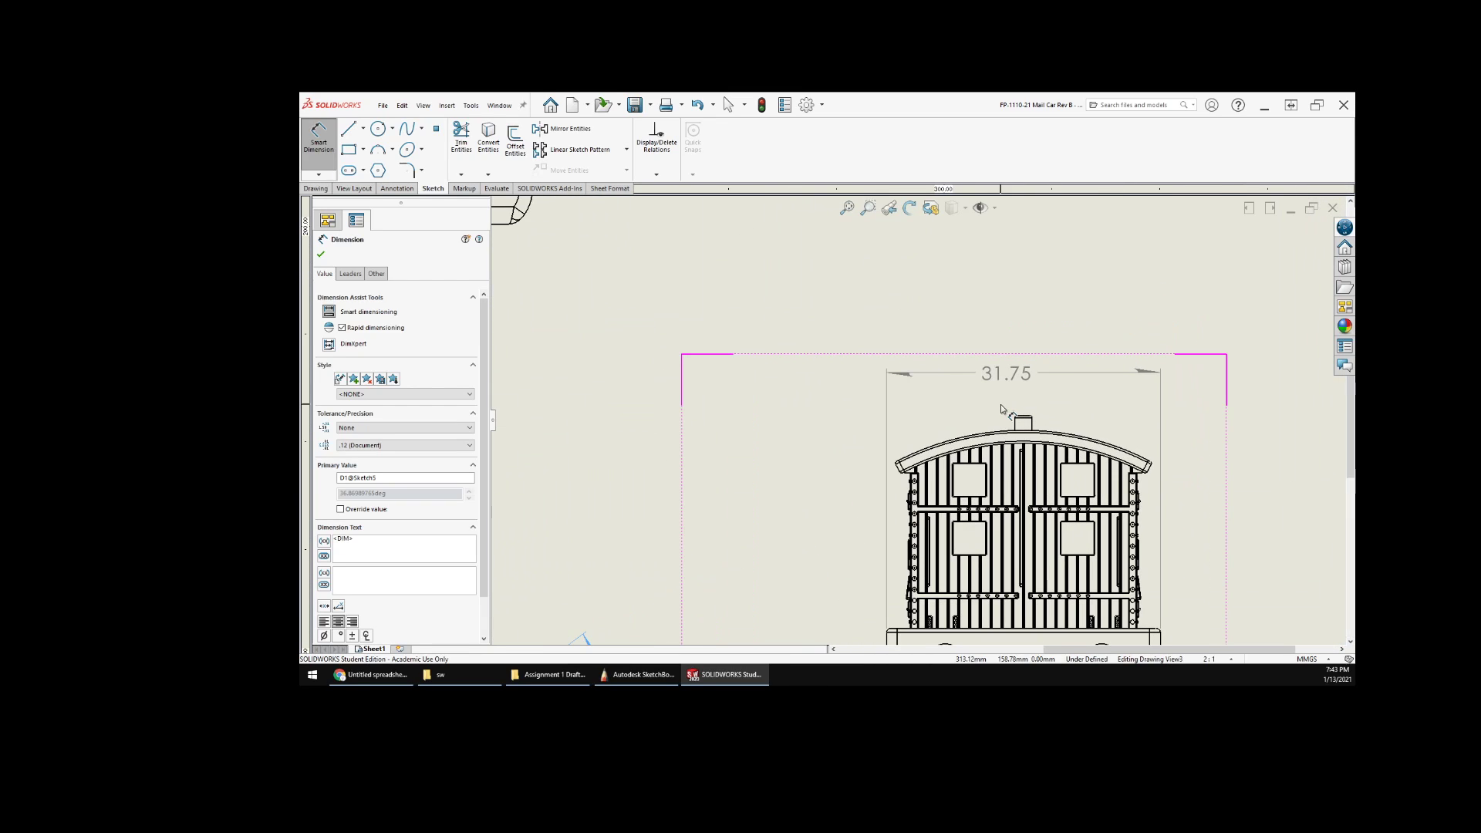
click(1011, 378)
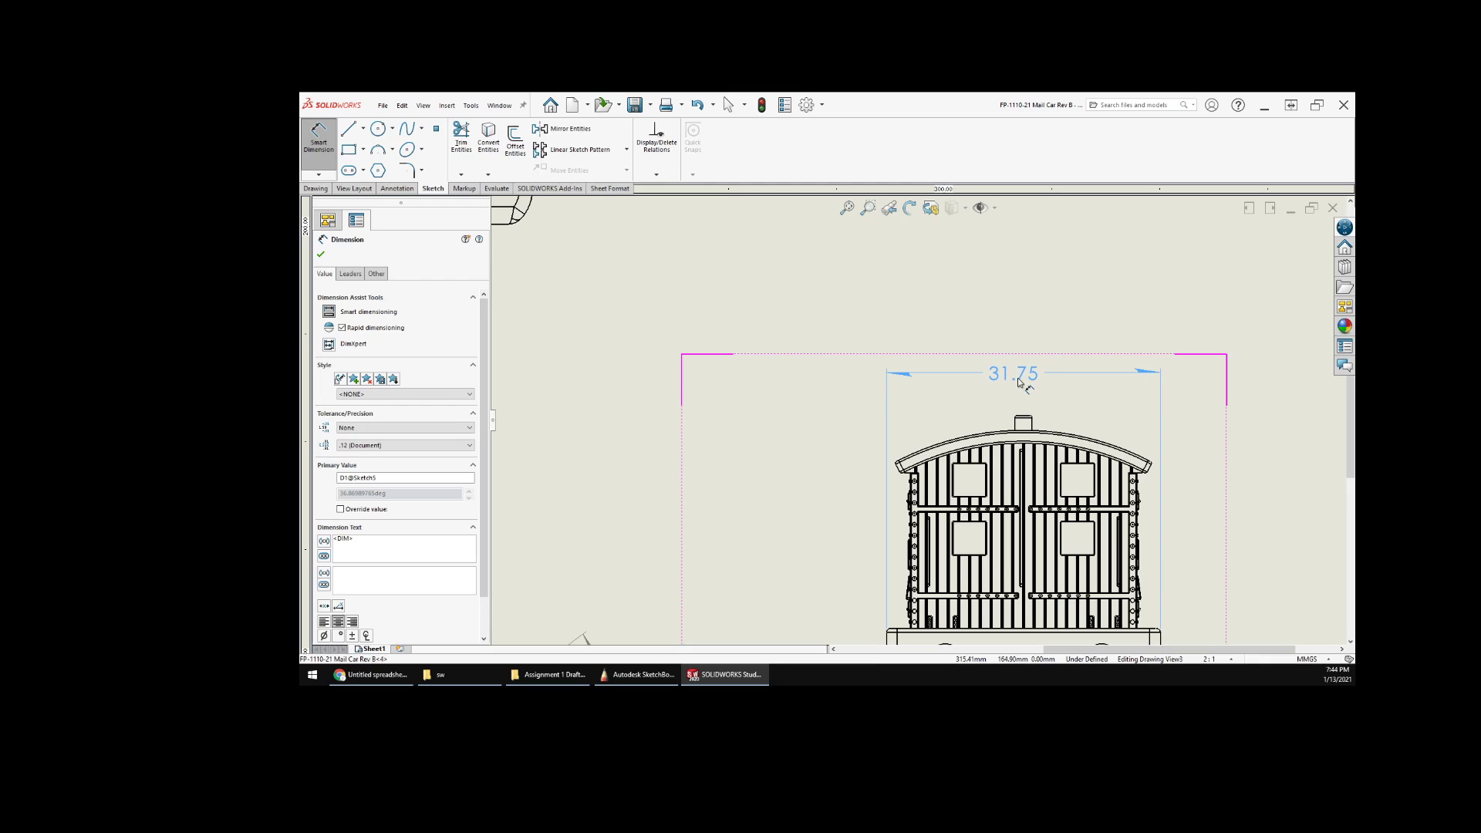
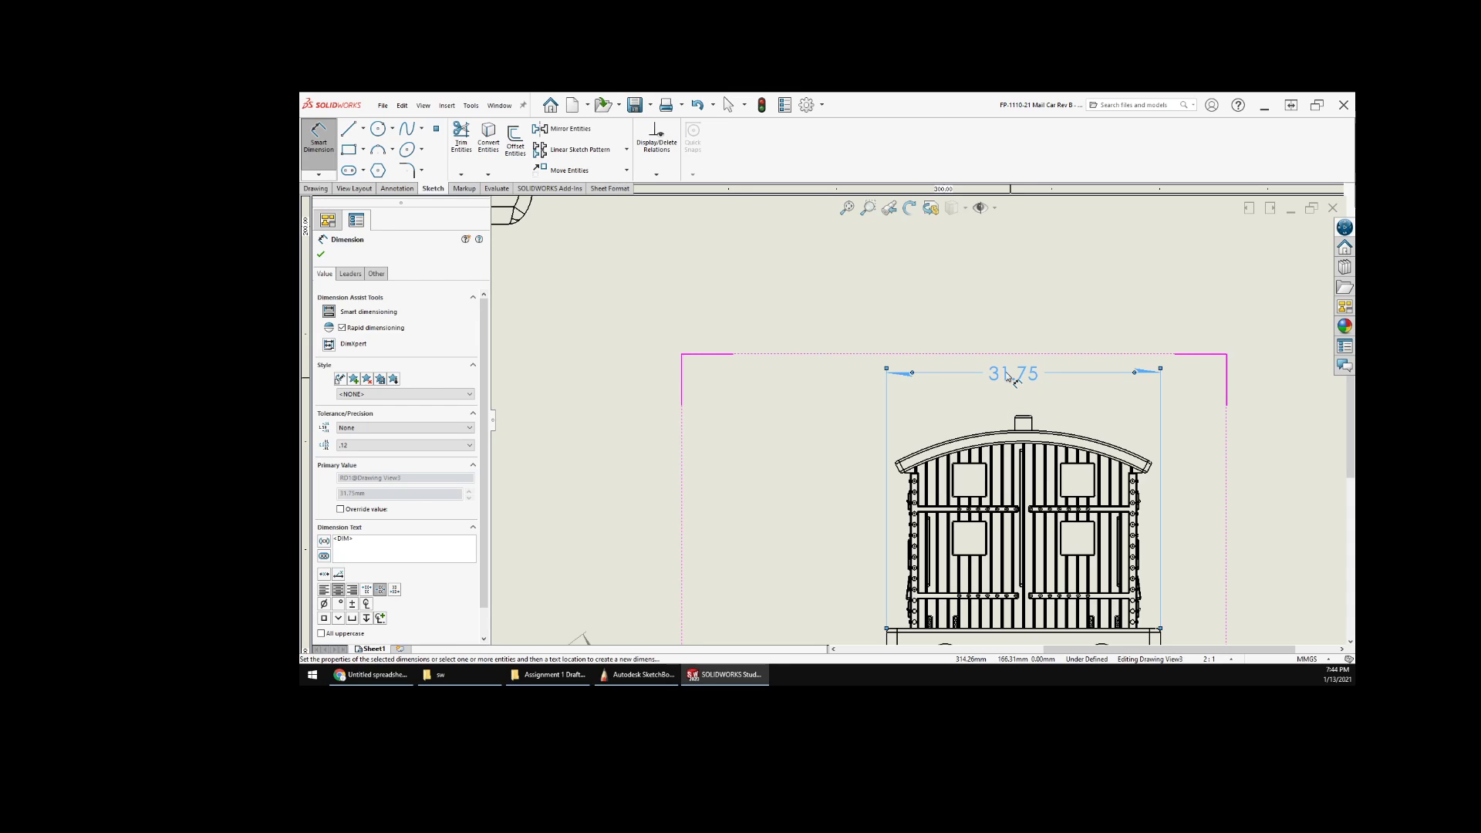
key(f)
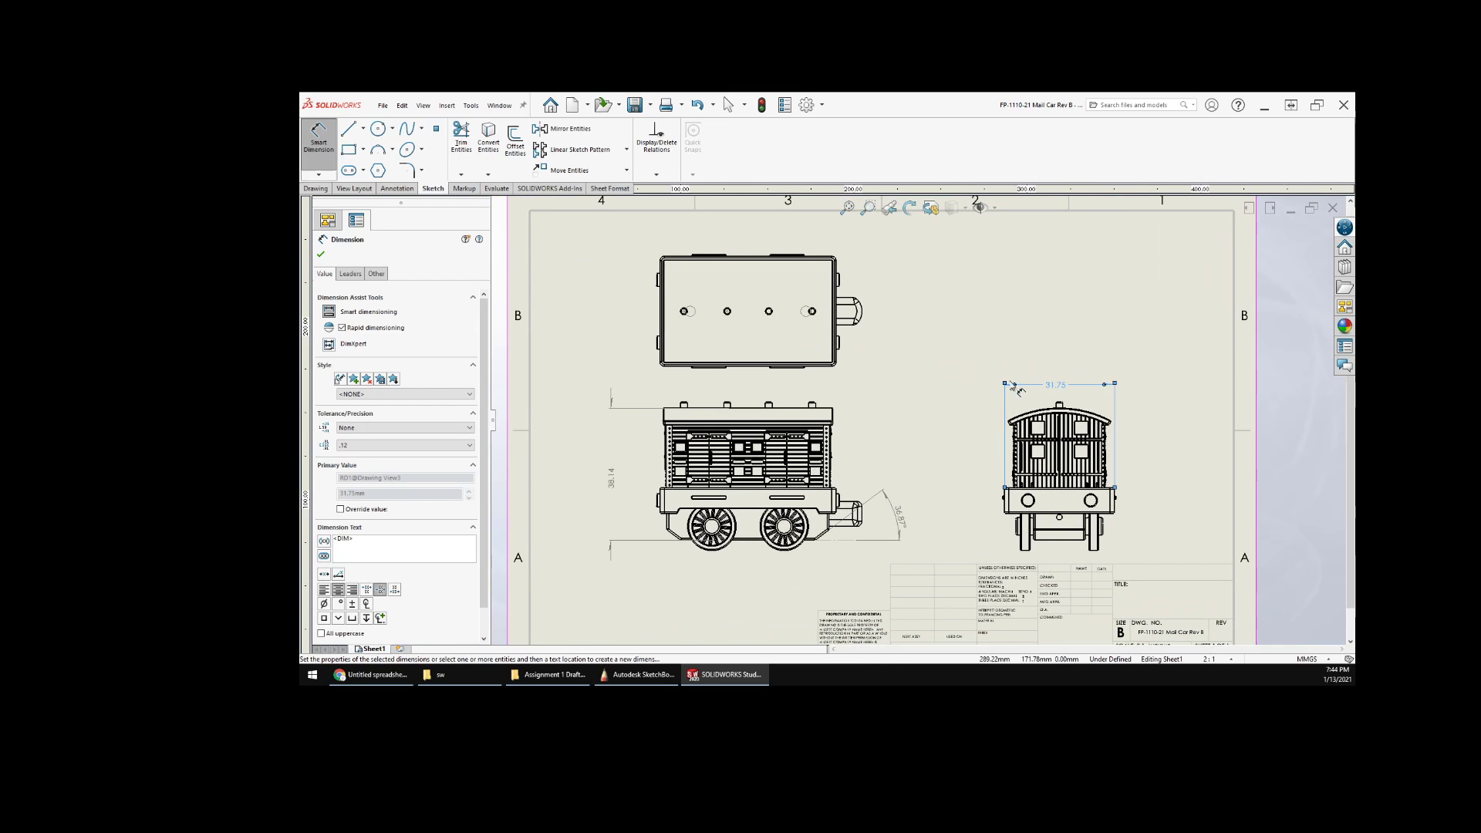
- Dimension the overall width of the top view between its two long outer edges, placing it beyond the coupling
scroll(1017, 388, down, 3)
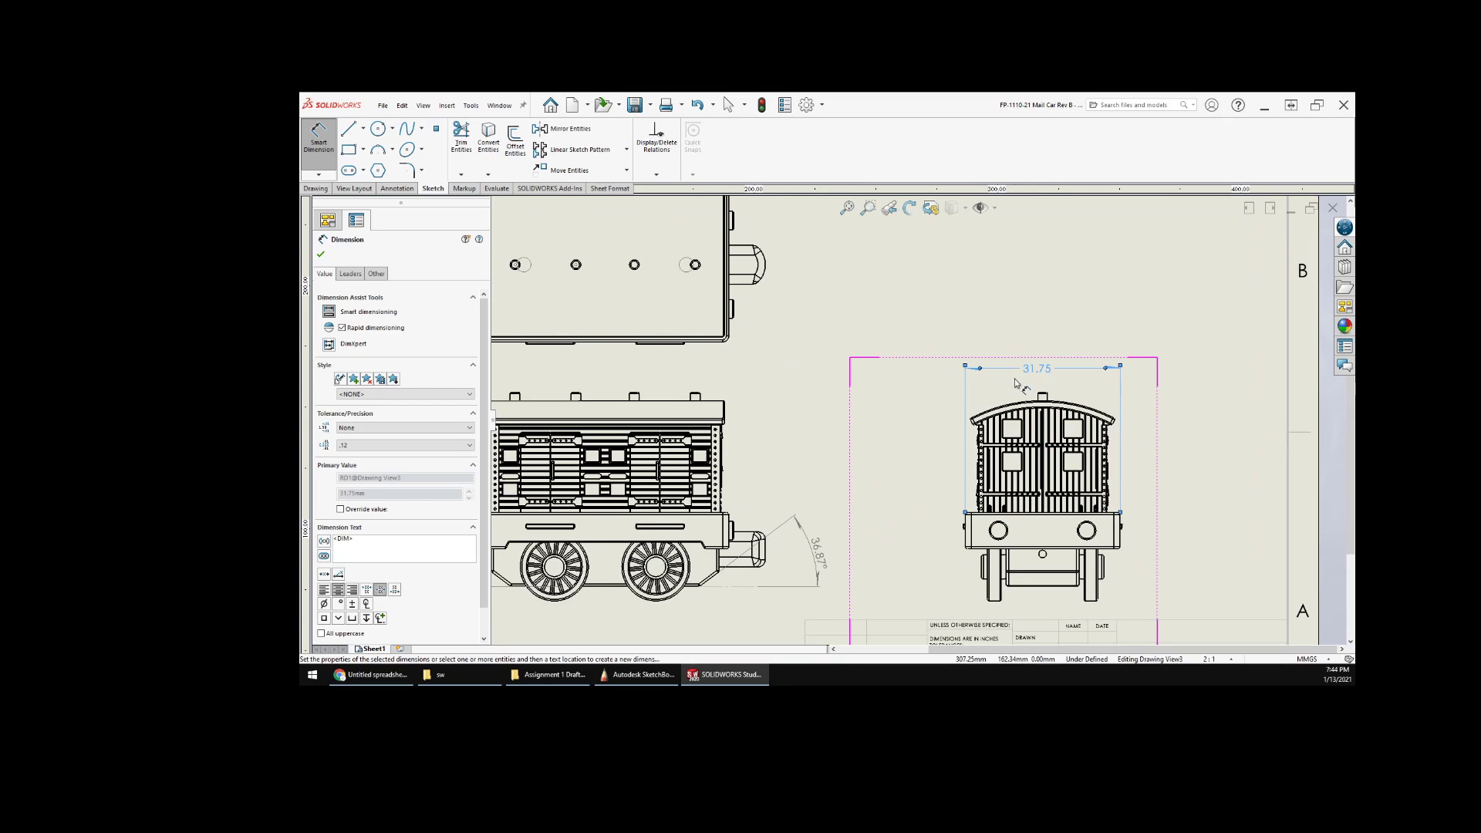
scroll(1017, 383, up, 3)
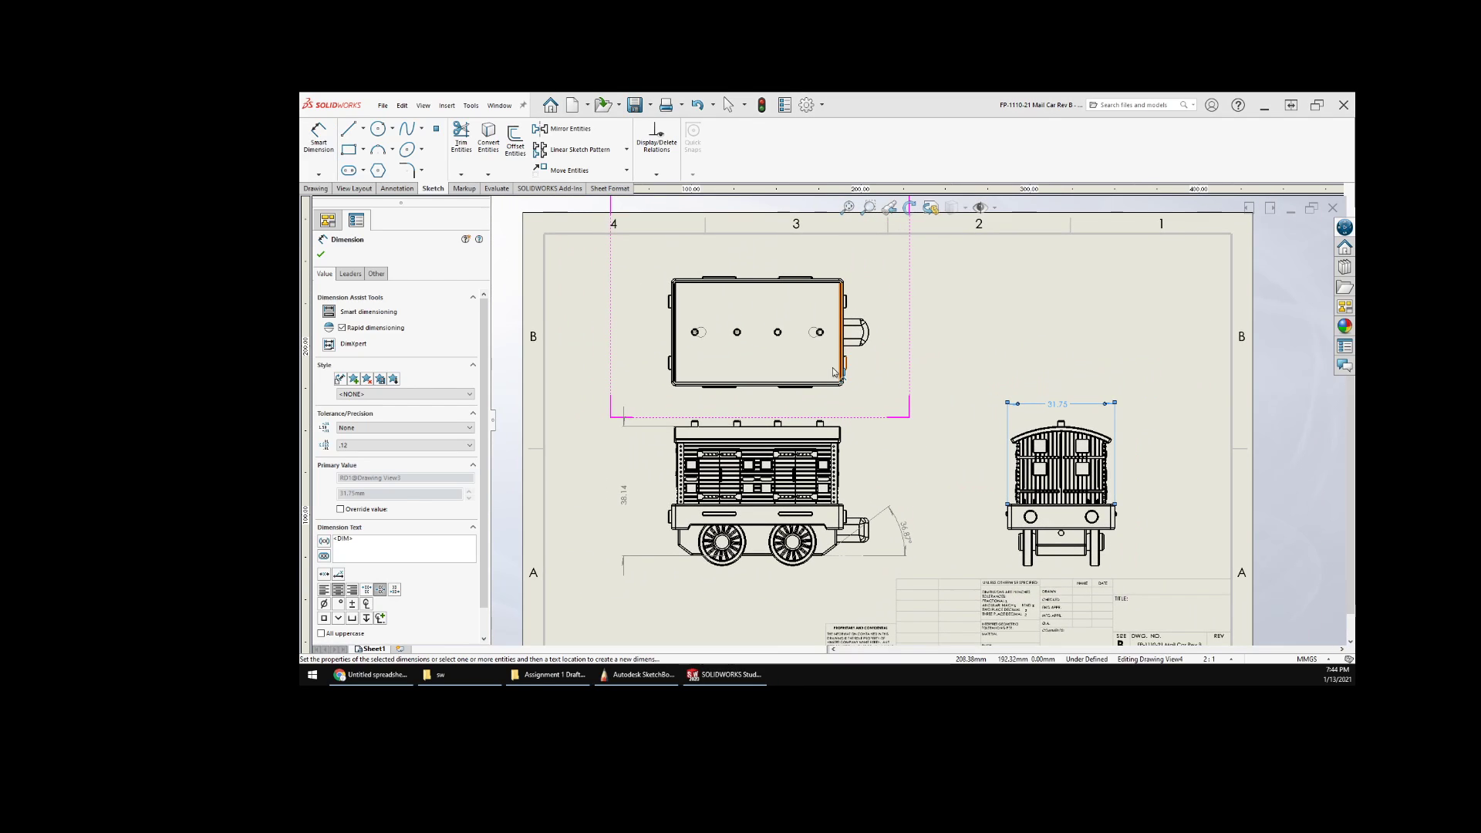
scroll(833, 372, down, 2)
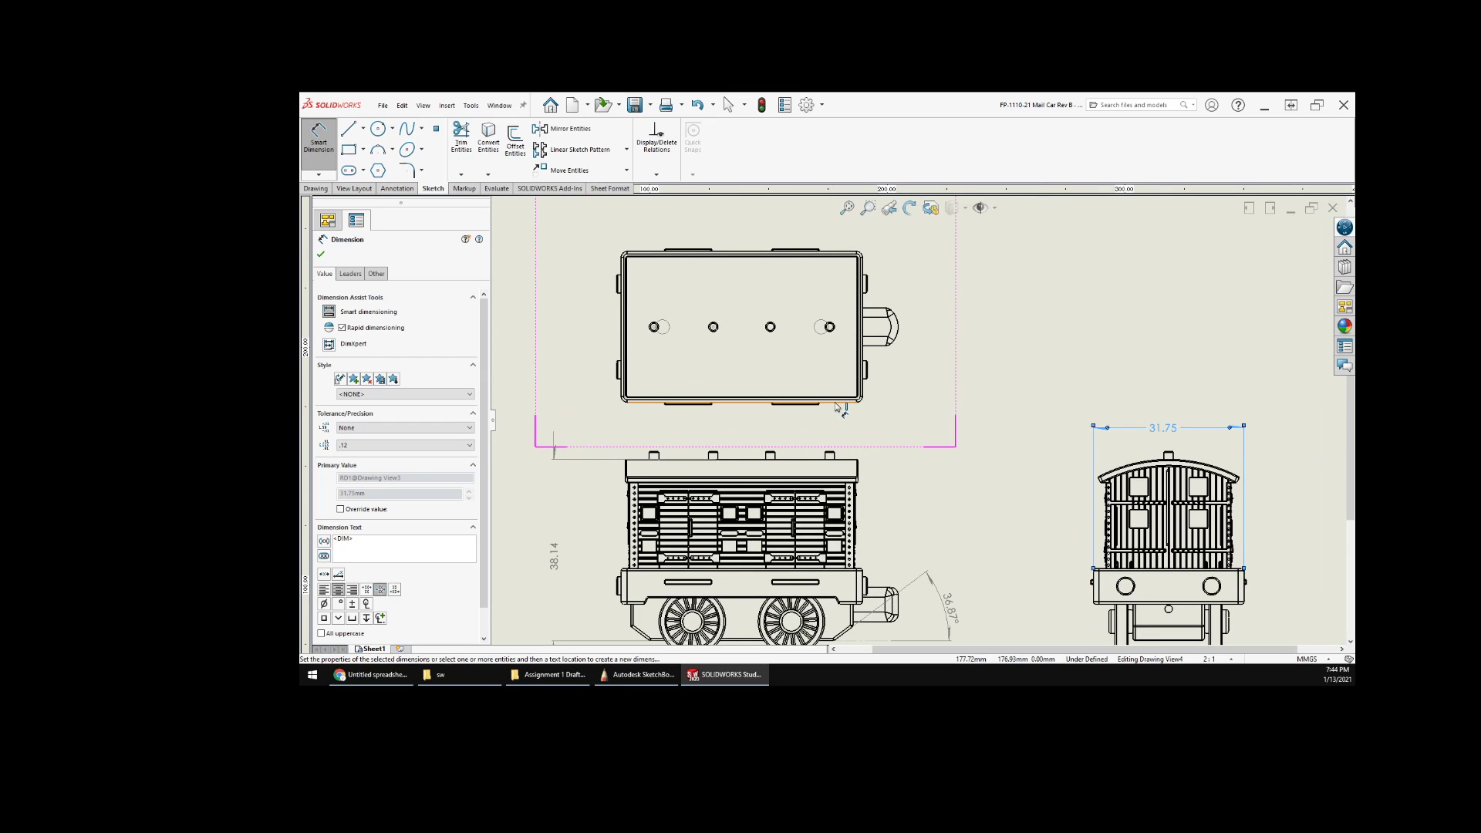
click(836, 404)
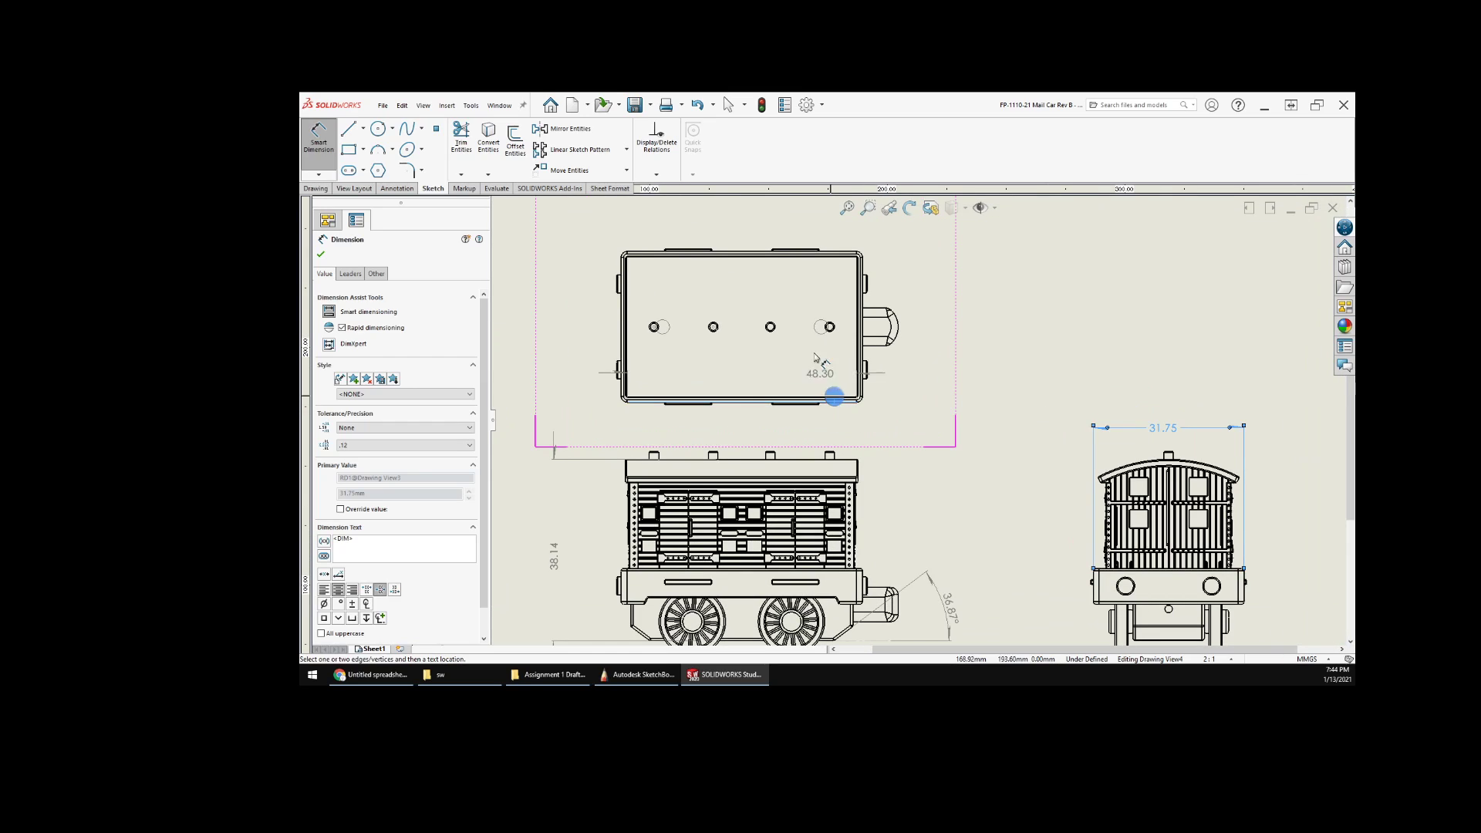
click(848, 252)
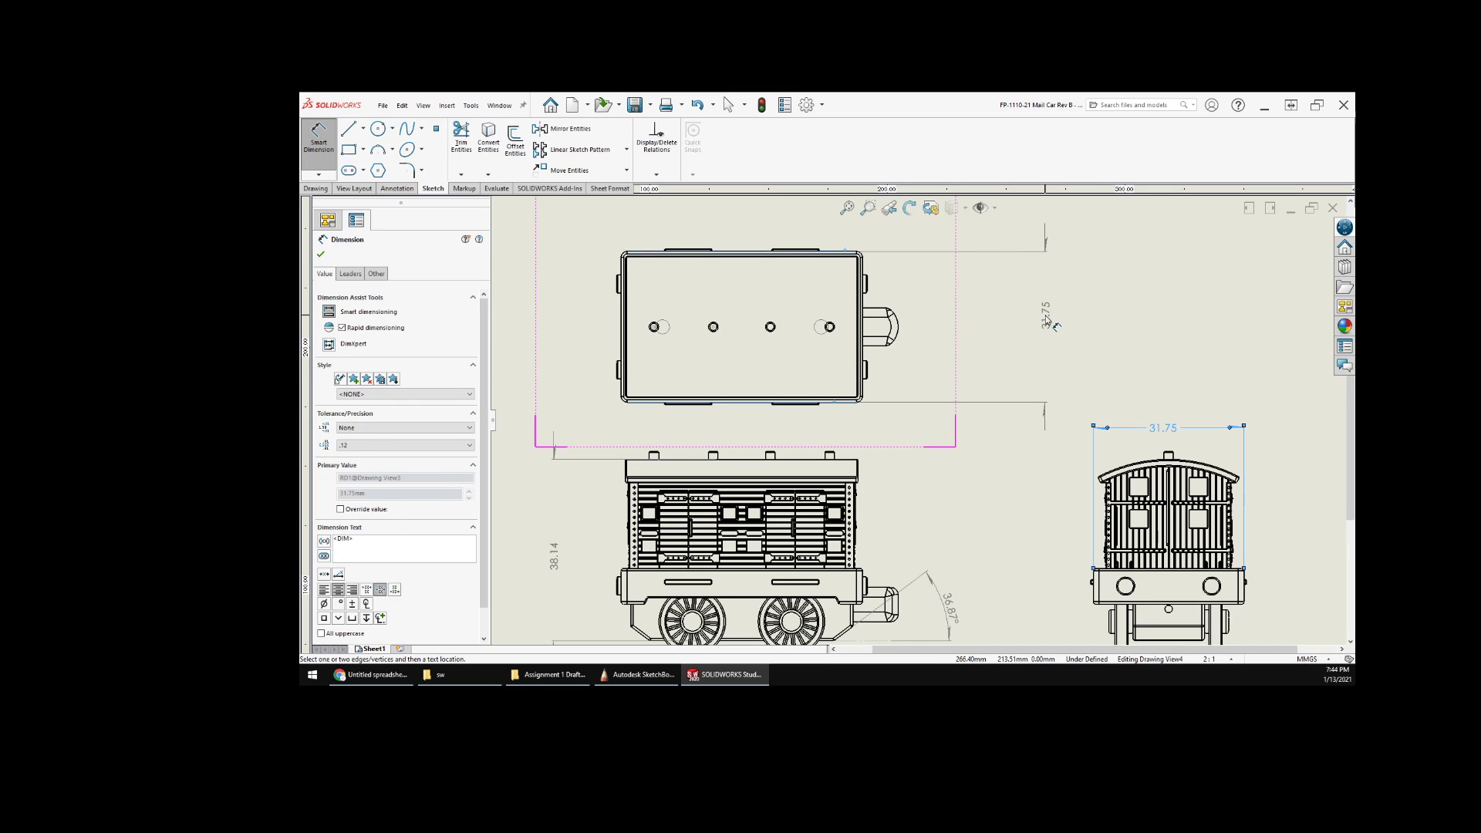
click(1049, 322)
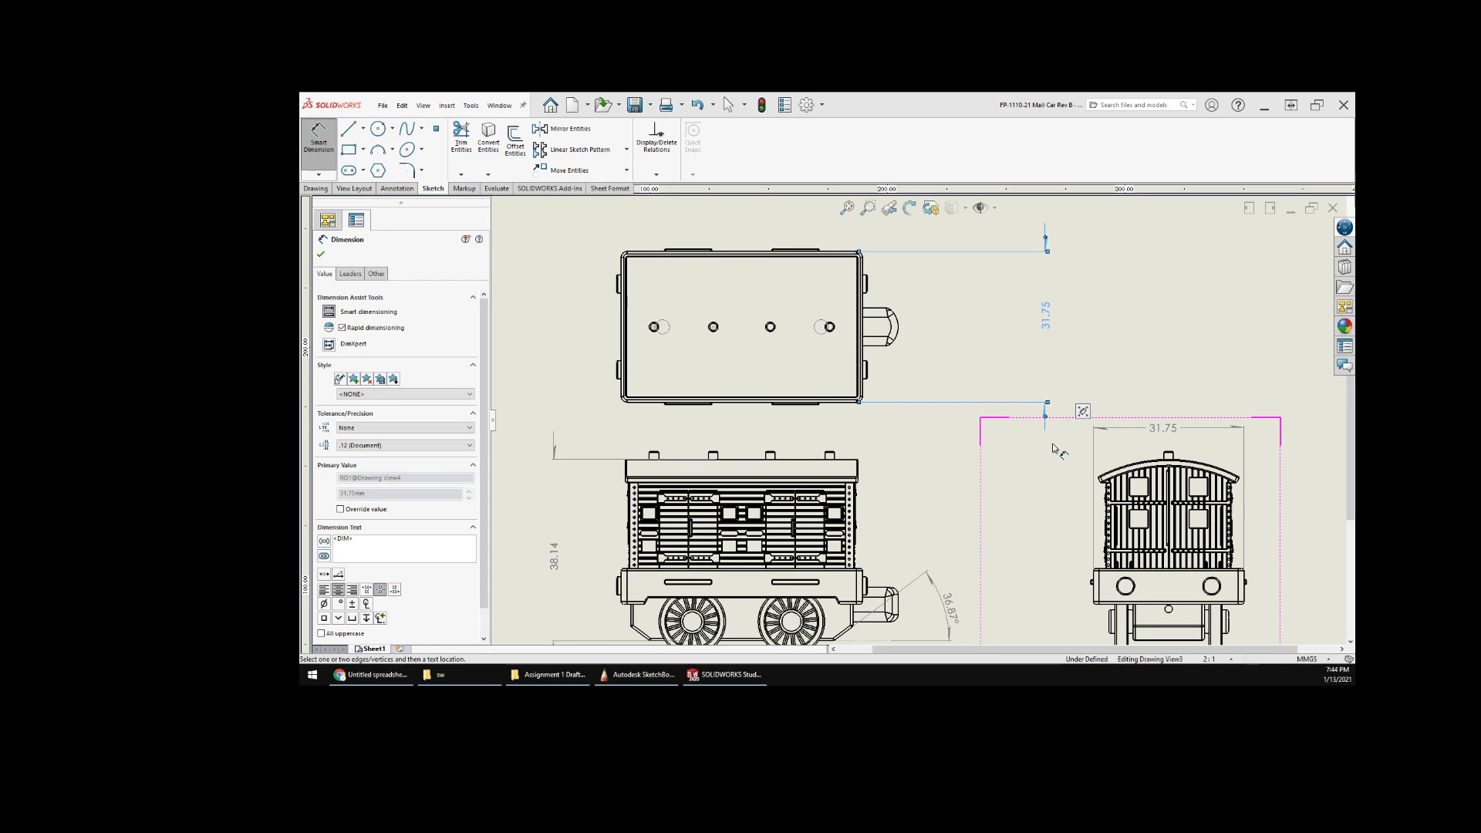
- Move the top view's width dimension closer to the coupling and reposition the end view's width dimension just above the roof
scroll(1019, 516, up, 1)
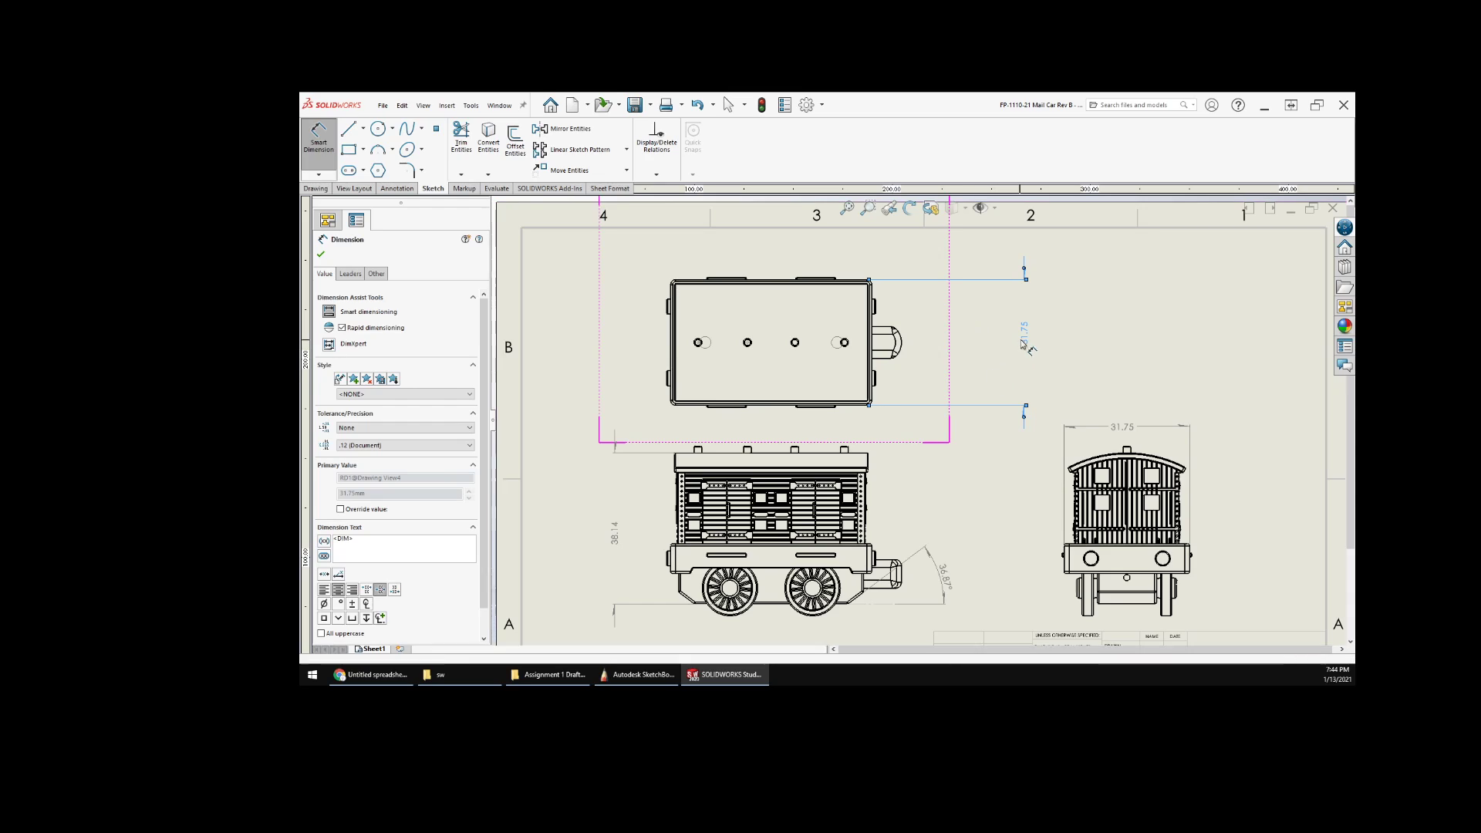
drag(1024, 343, 964, 351)
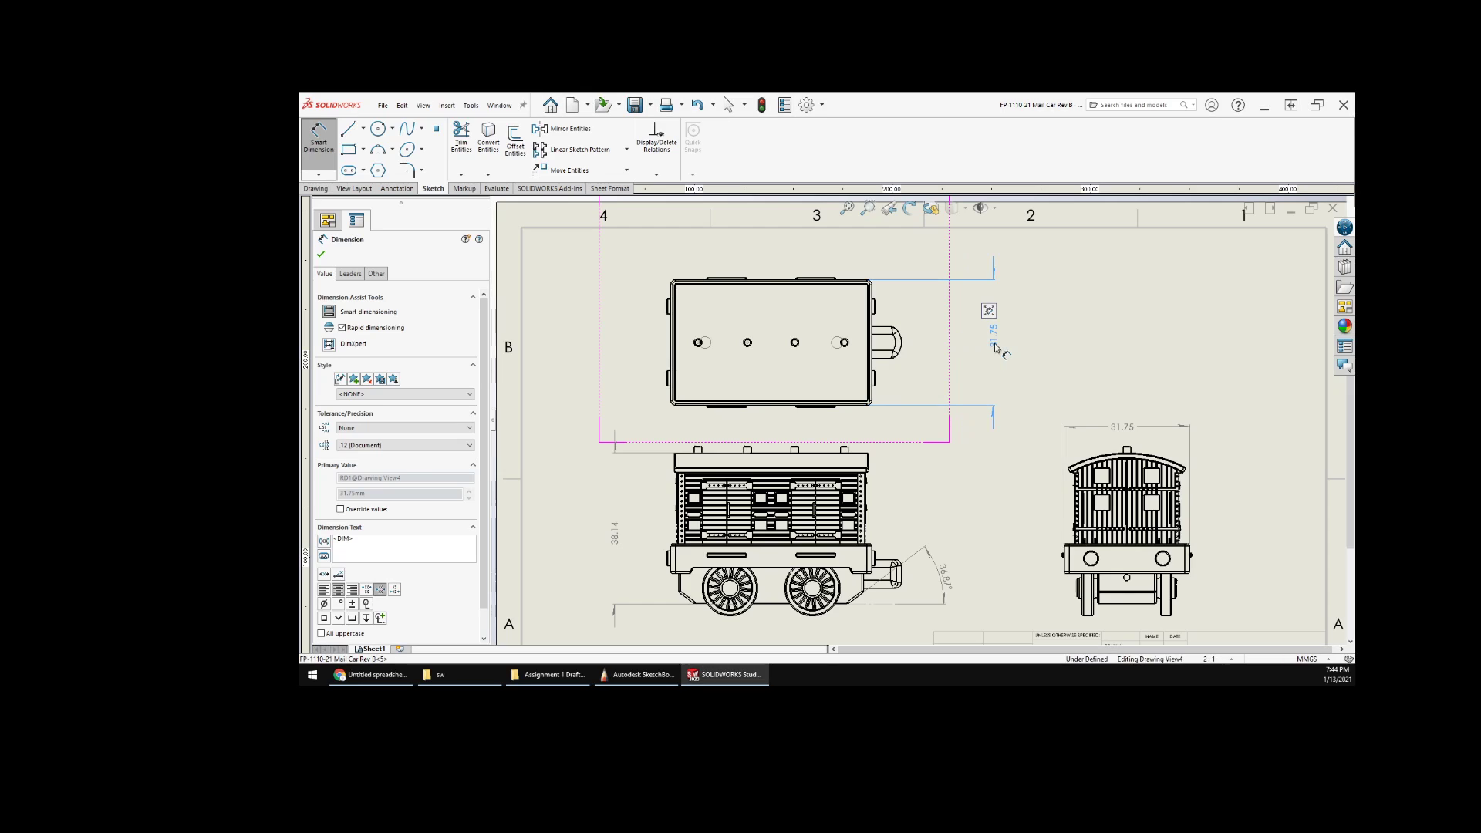
click(994, 352)
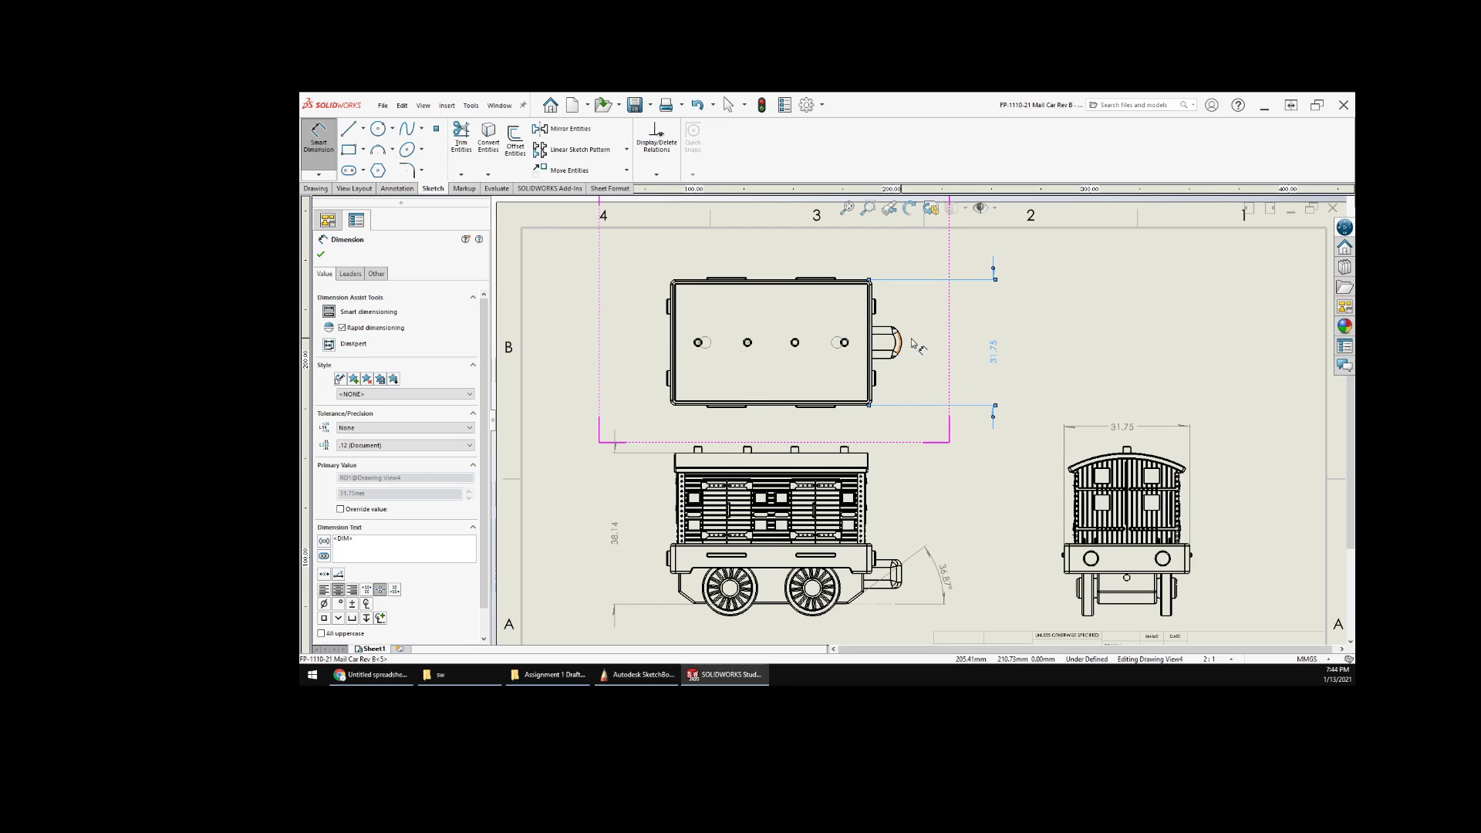
click(1125, 395)
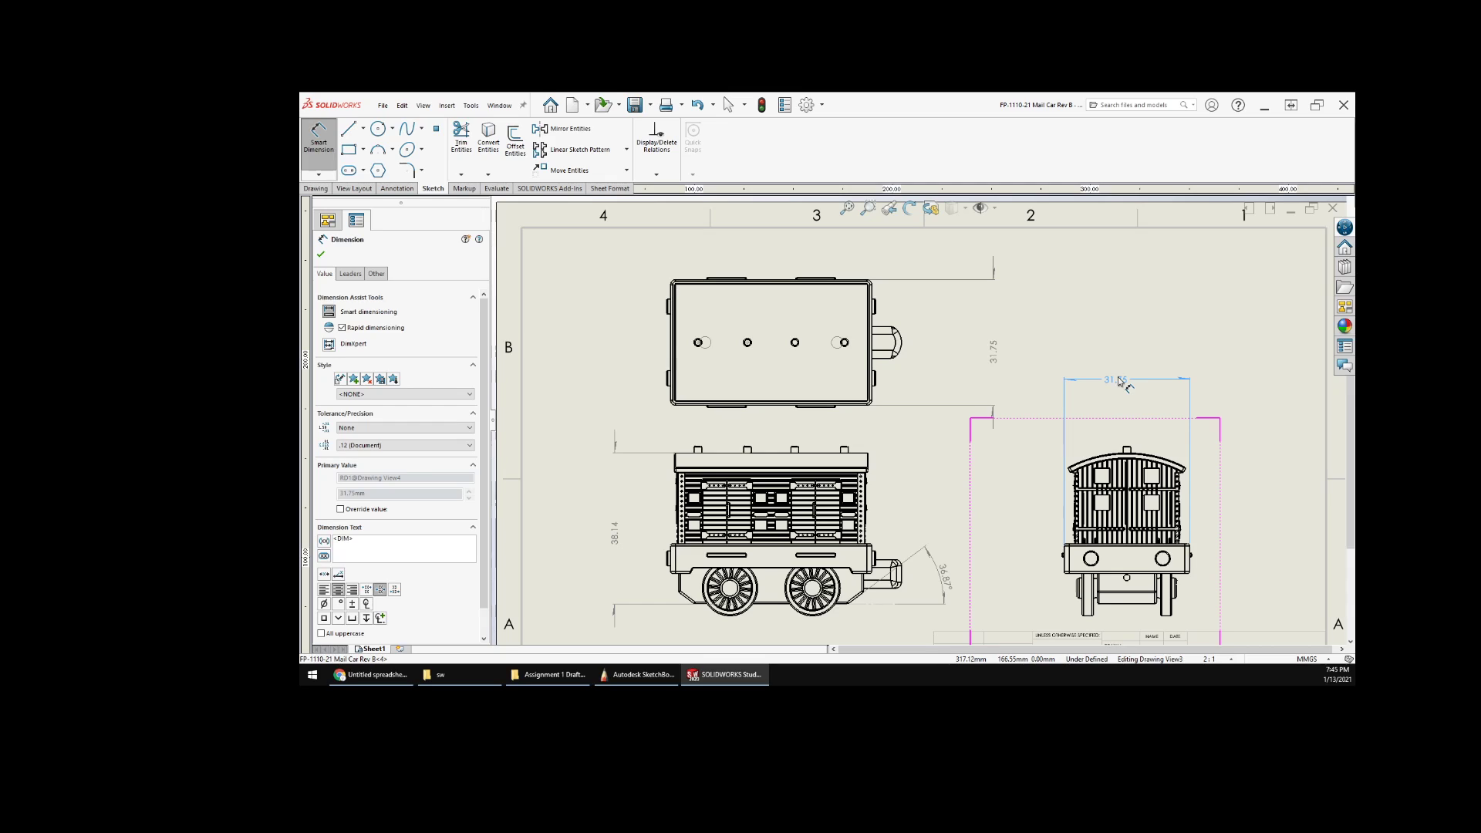
click(1123, 437)
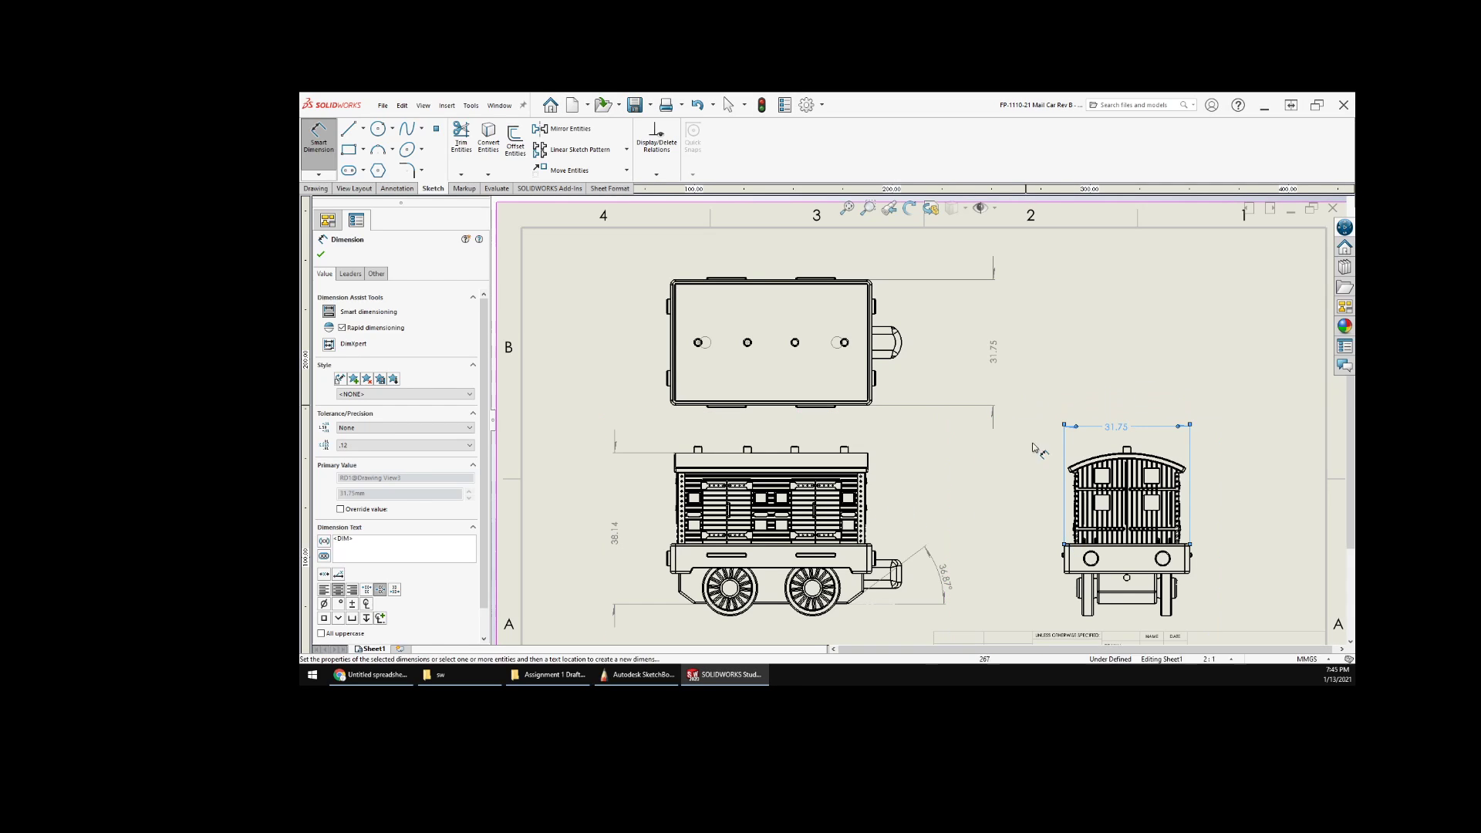
- Start a length dimension on the horizontal centerline beside the wheel base's sloped edge in the front view
scroll(1037, 590, down, 1)
scroll(1088, 594, down, 1)
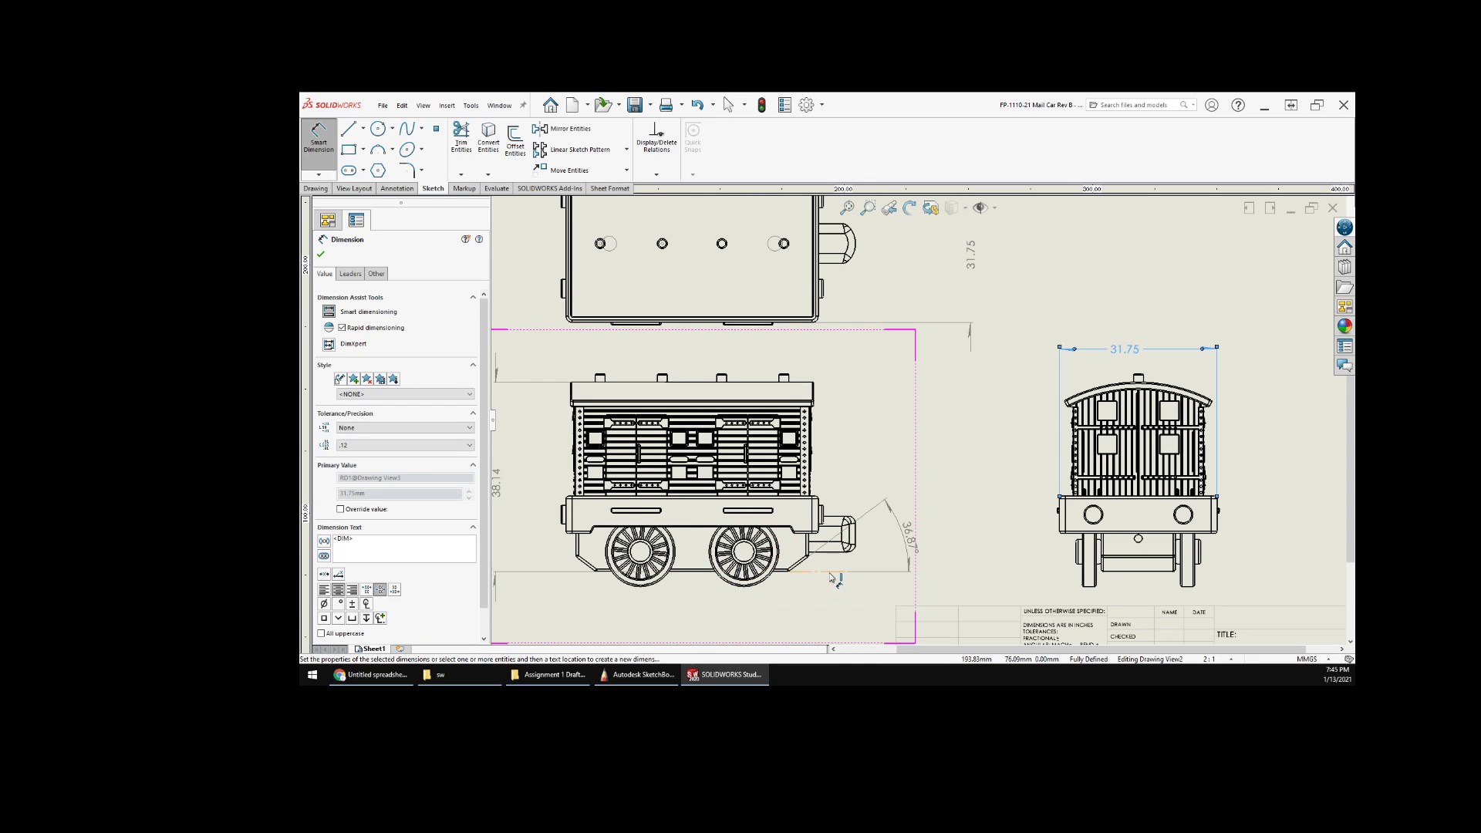
middle_drag(833, 578, 935, 544)
click(934, 542)
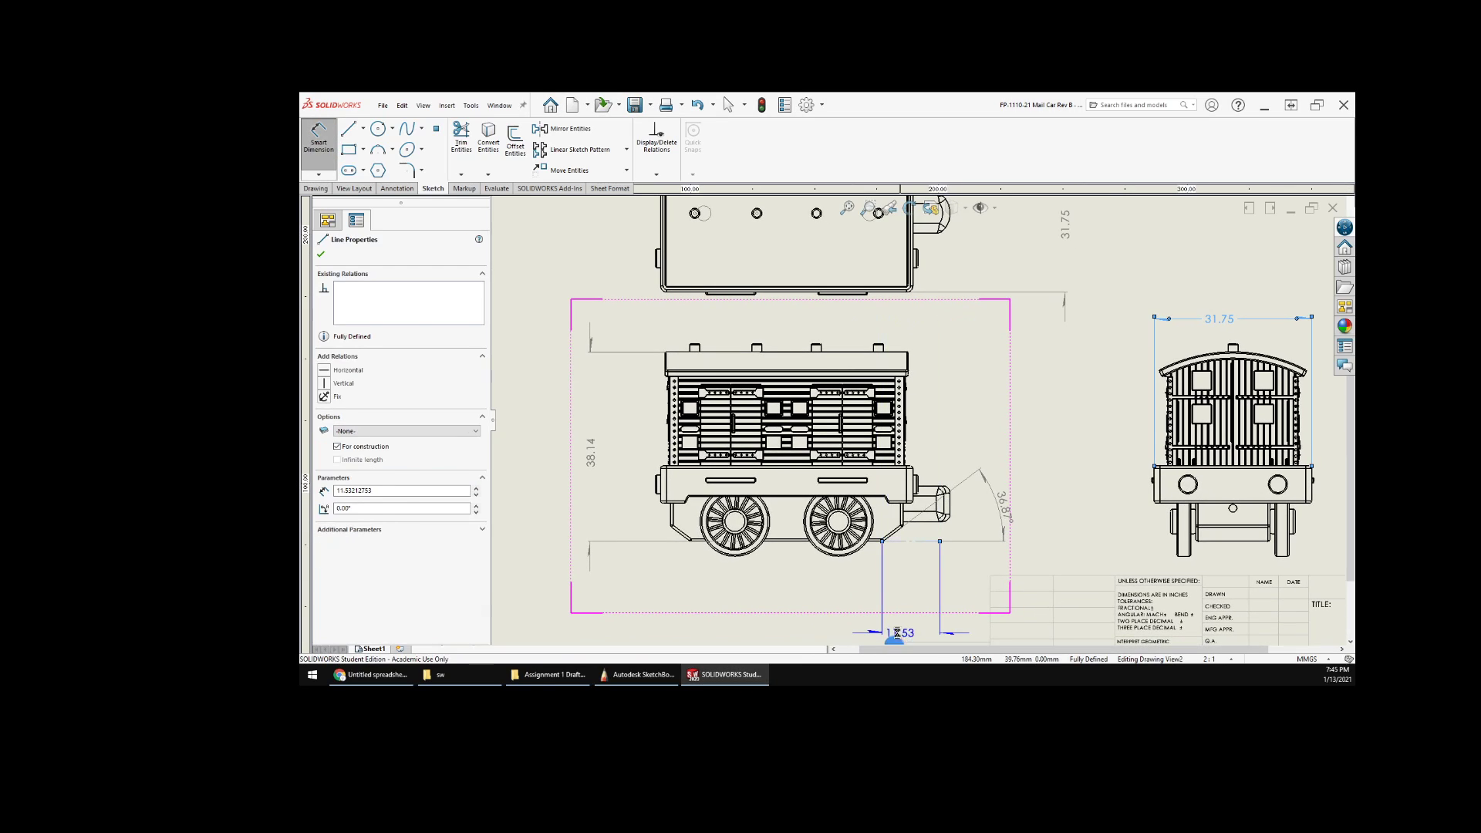
key(Escape)
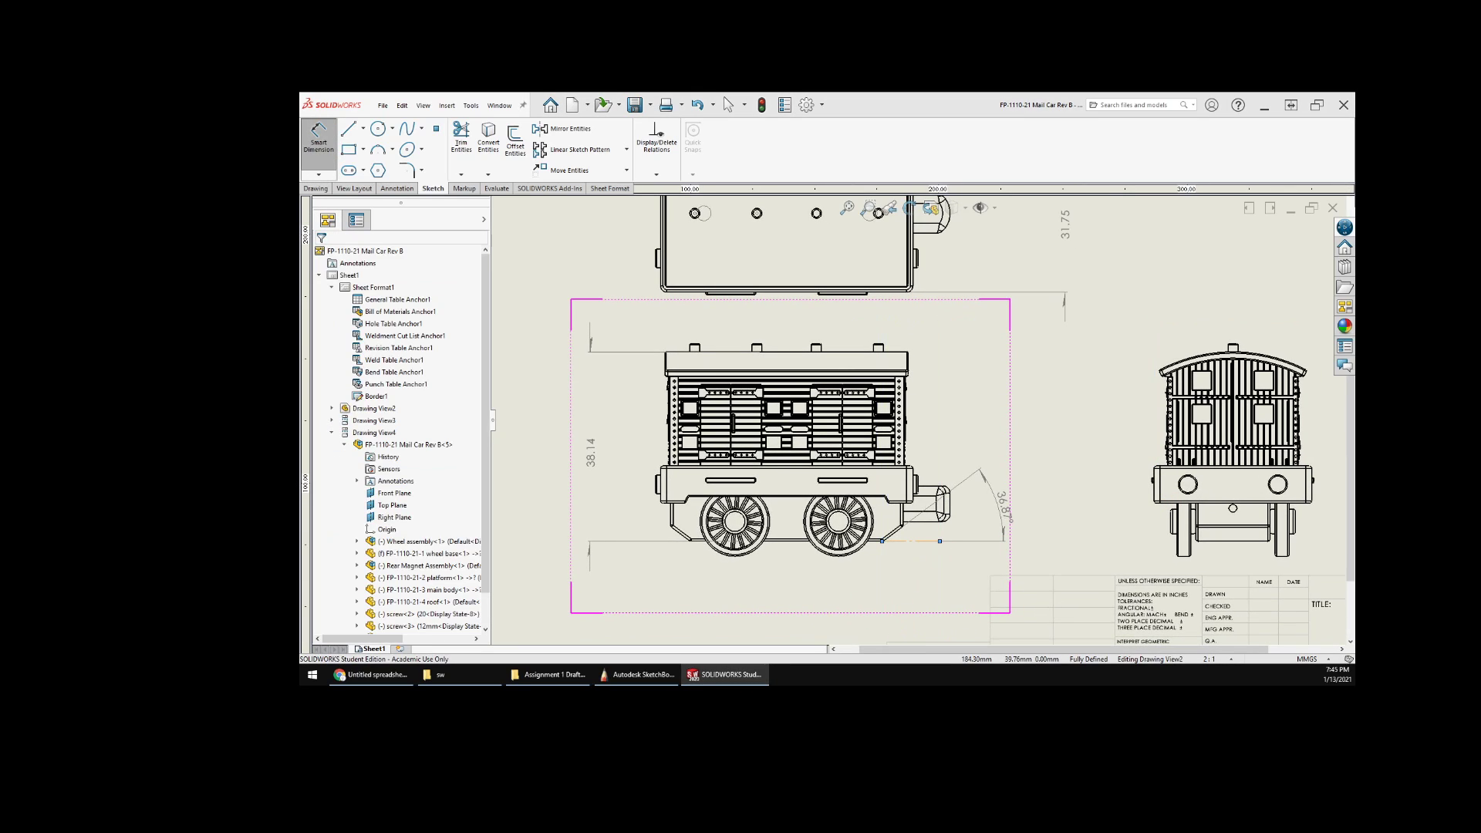
key(Escape)
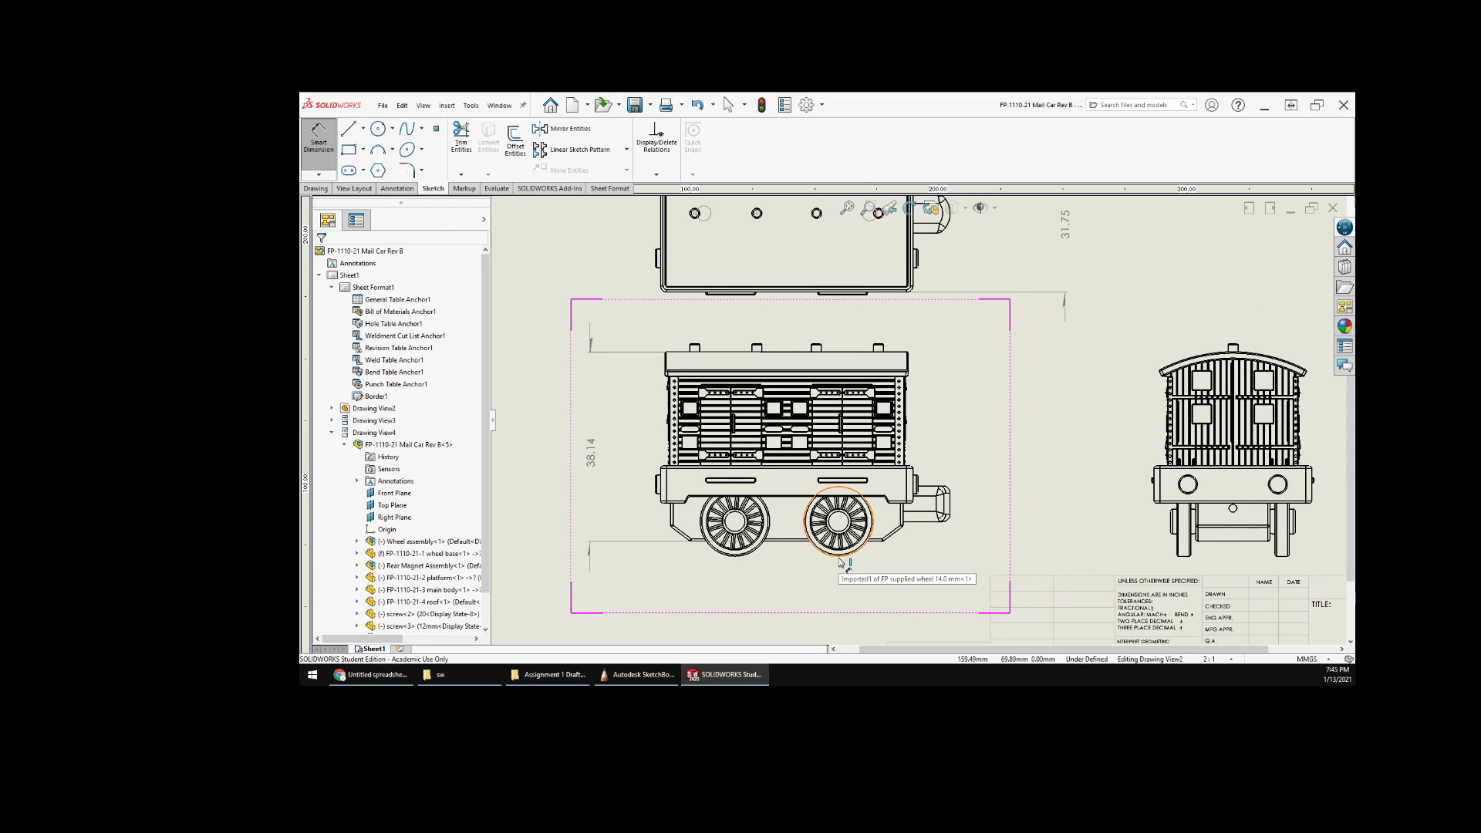
scroll(841, 562, down, 5)
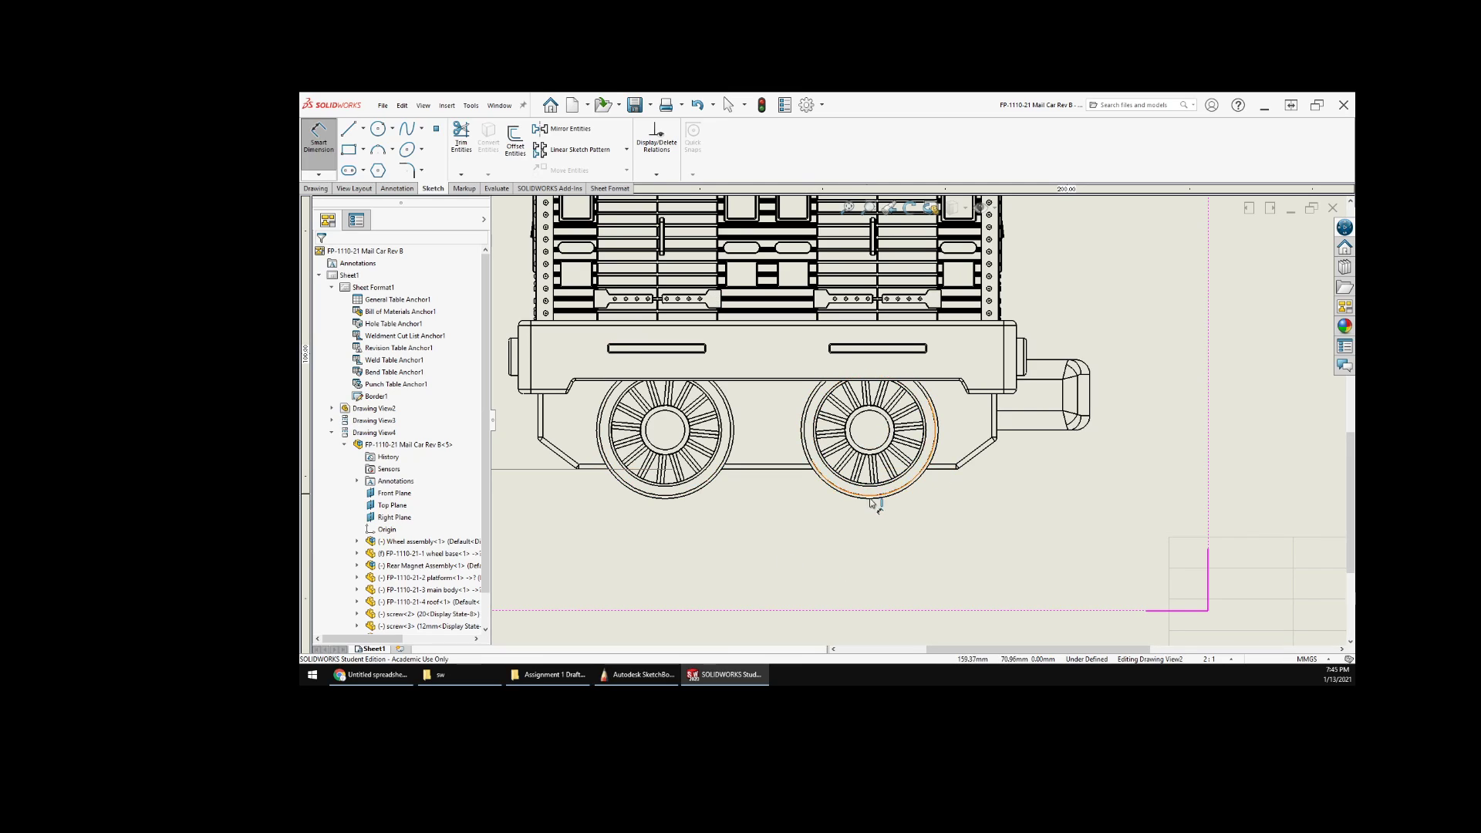
click(874, 502)
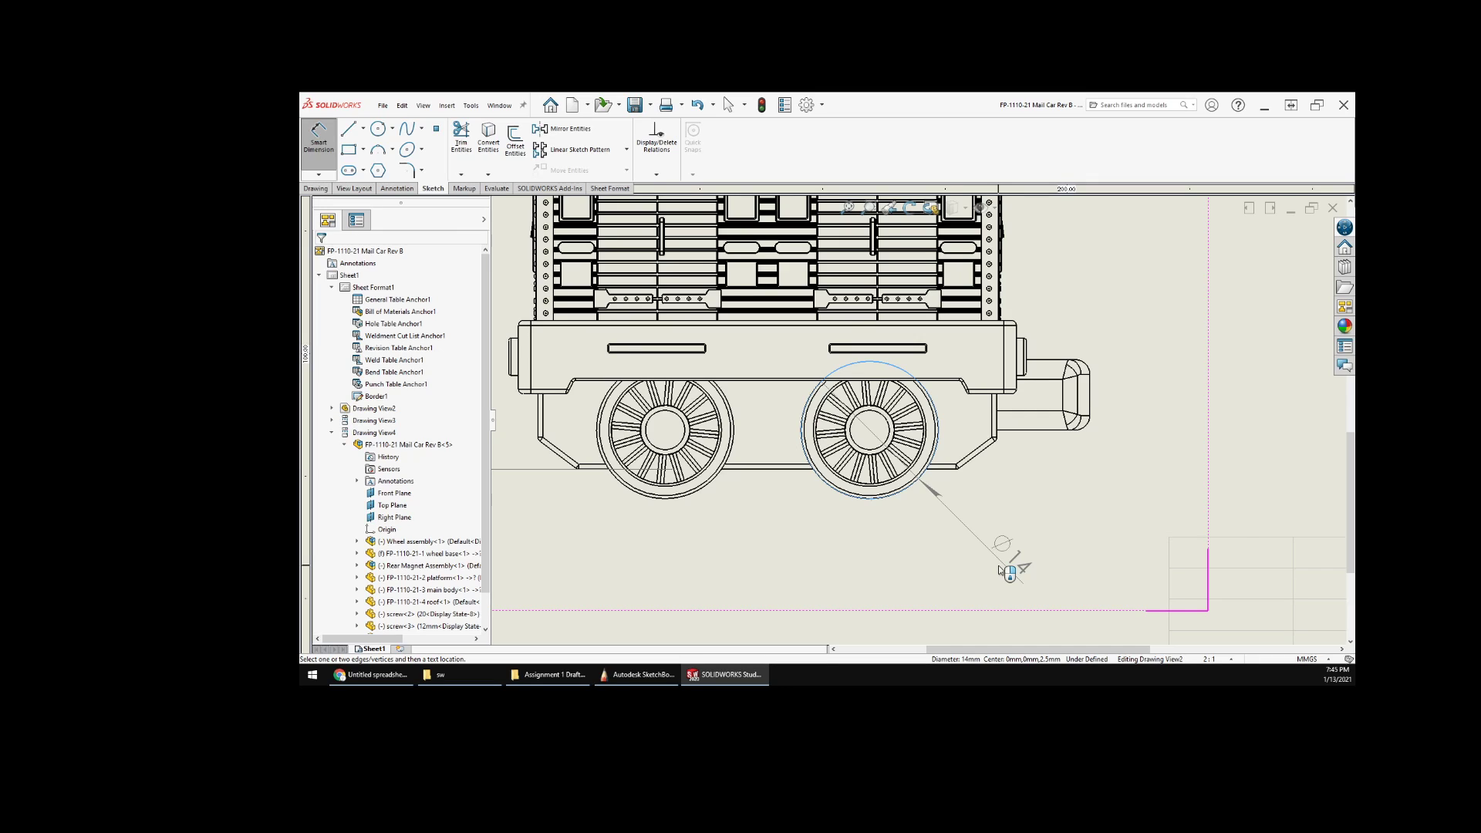
key(Escape)
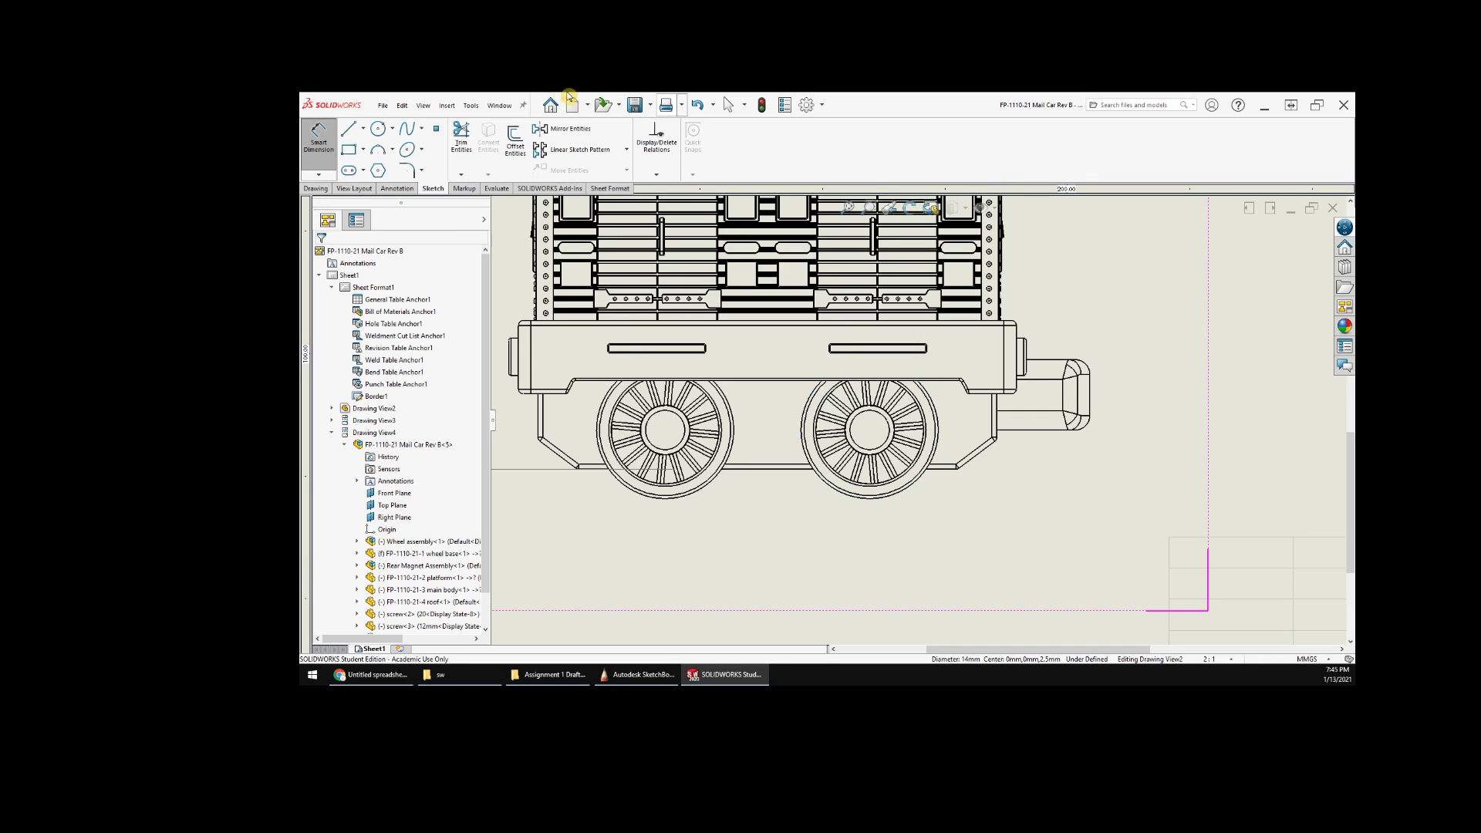
- Sketch a horizontal centerline about 30 mm long in the side view, from the right wheel's lowest point outward past the coupler
click(346, 132)
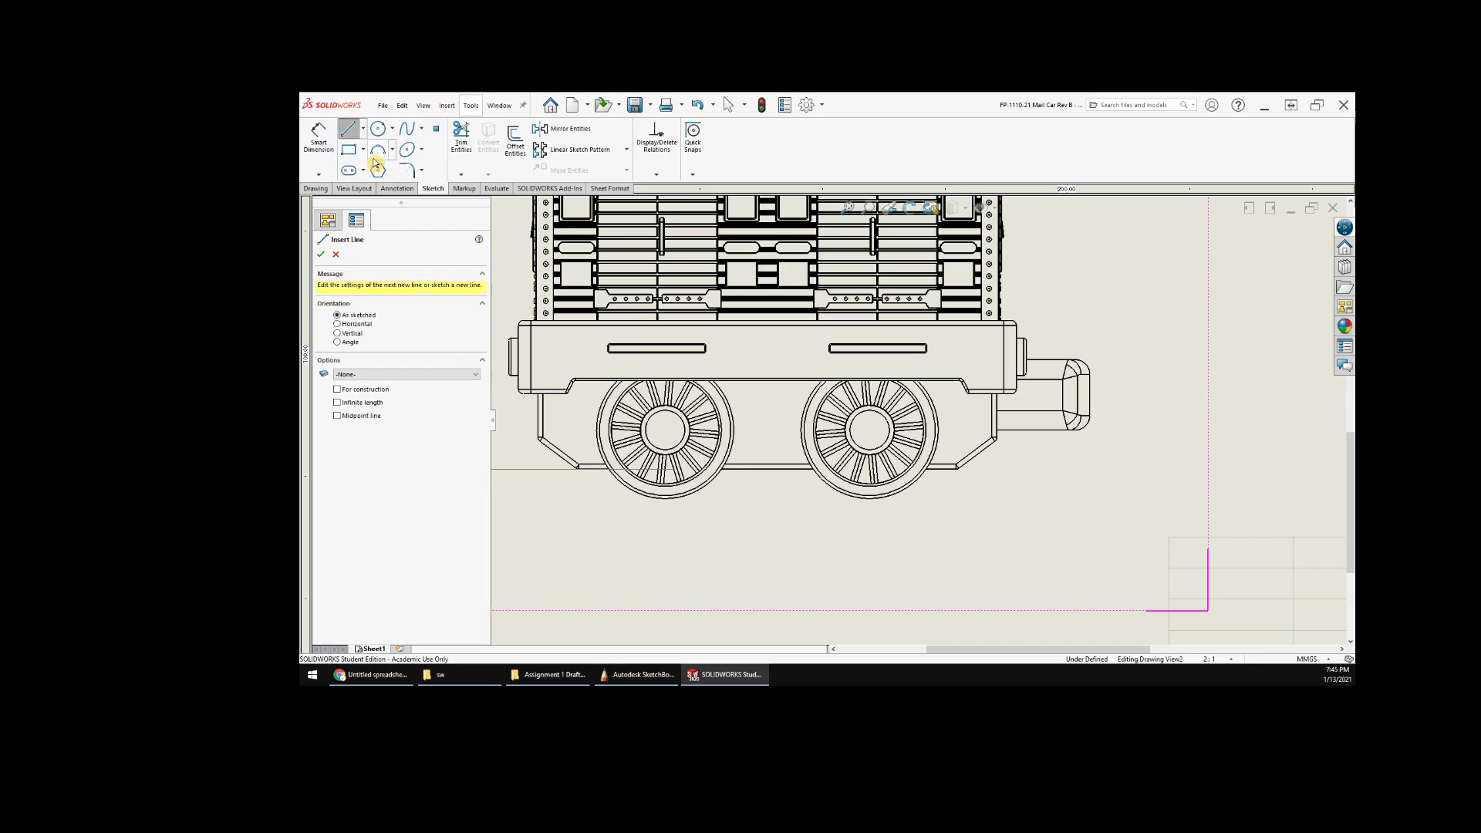
click(363, 131)
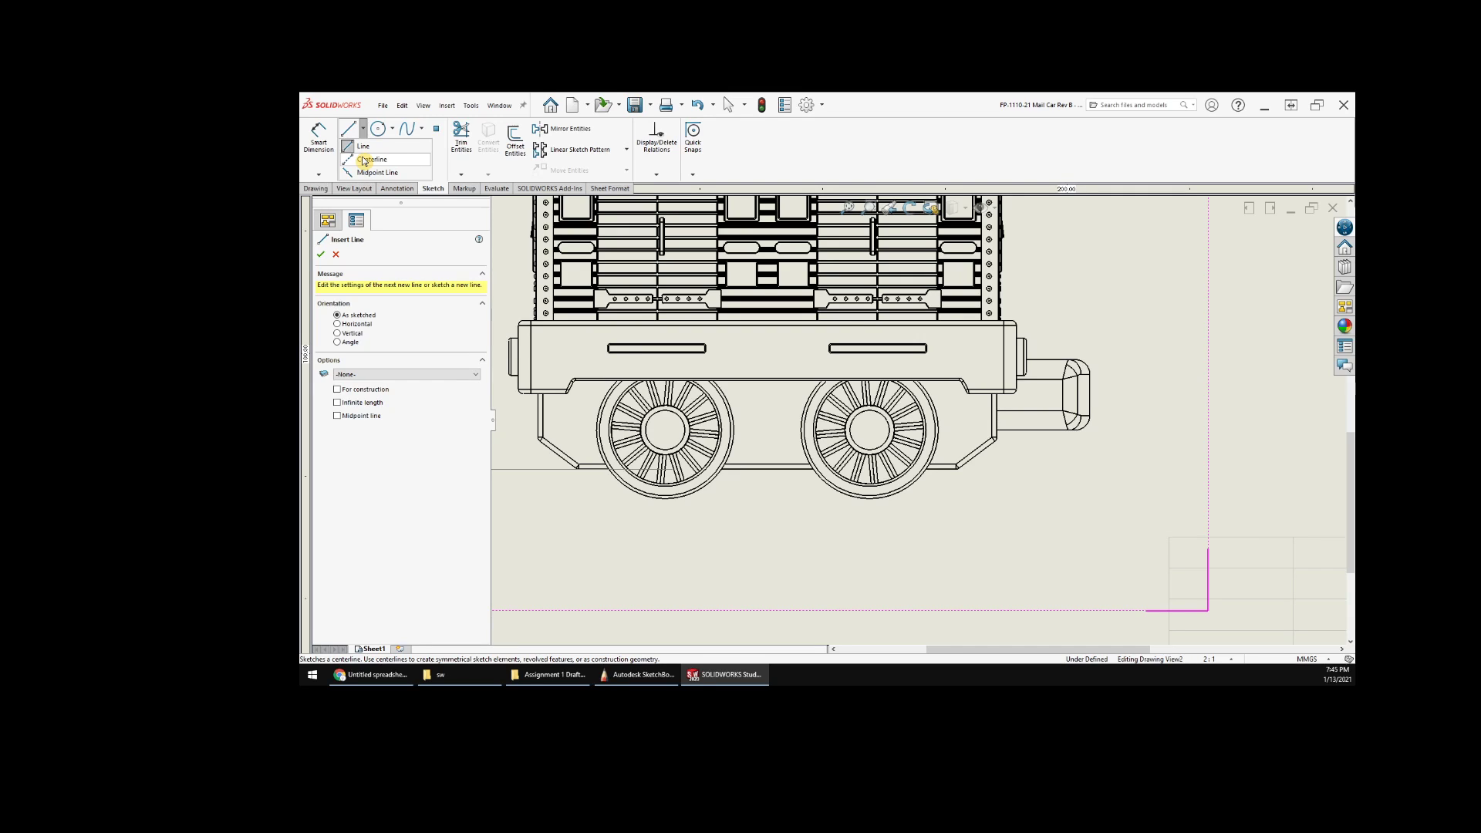
click(365, 161)
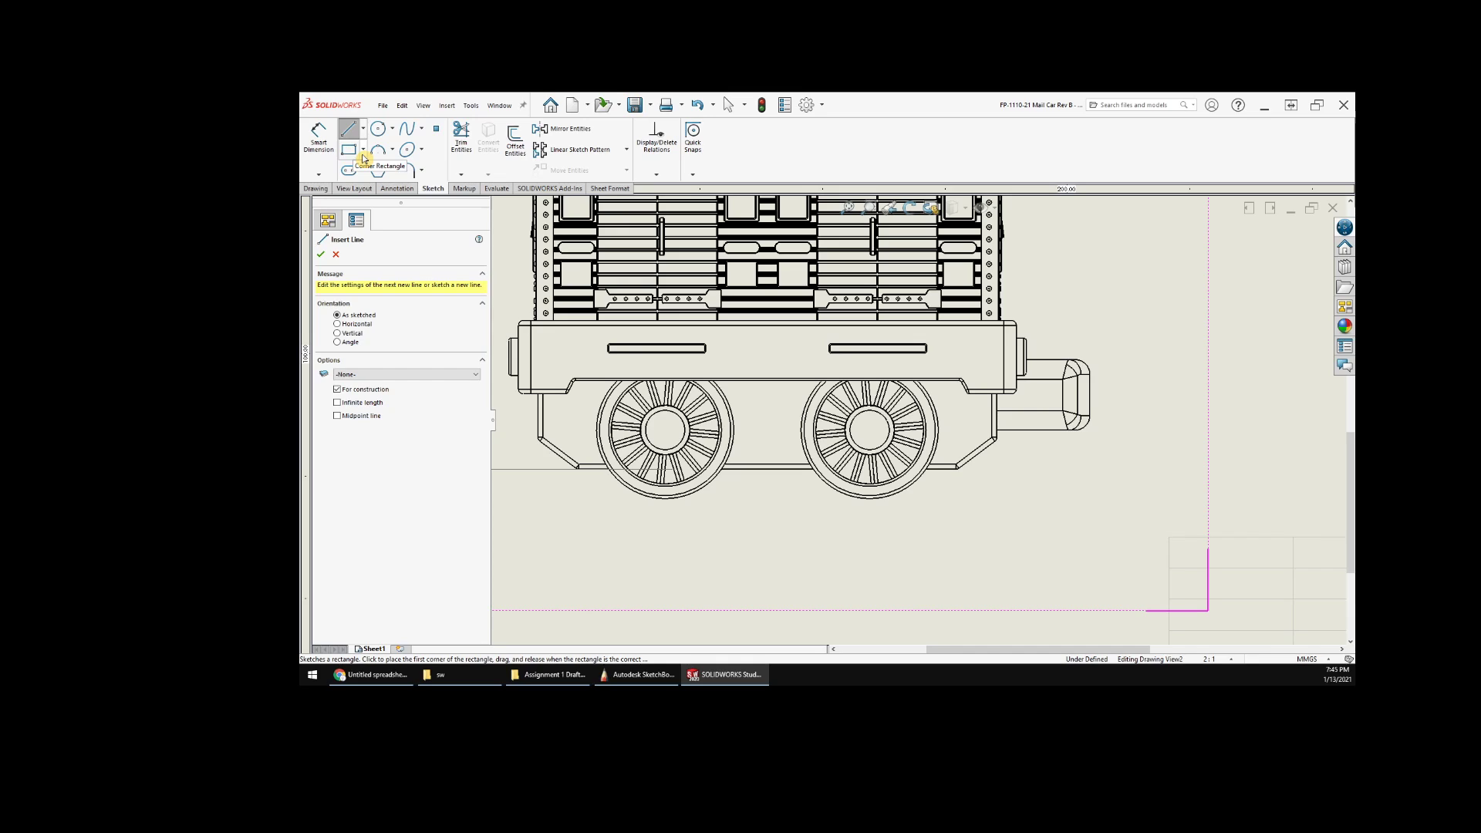
click(870, 498)
scroll(887, 499, up, 5)
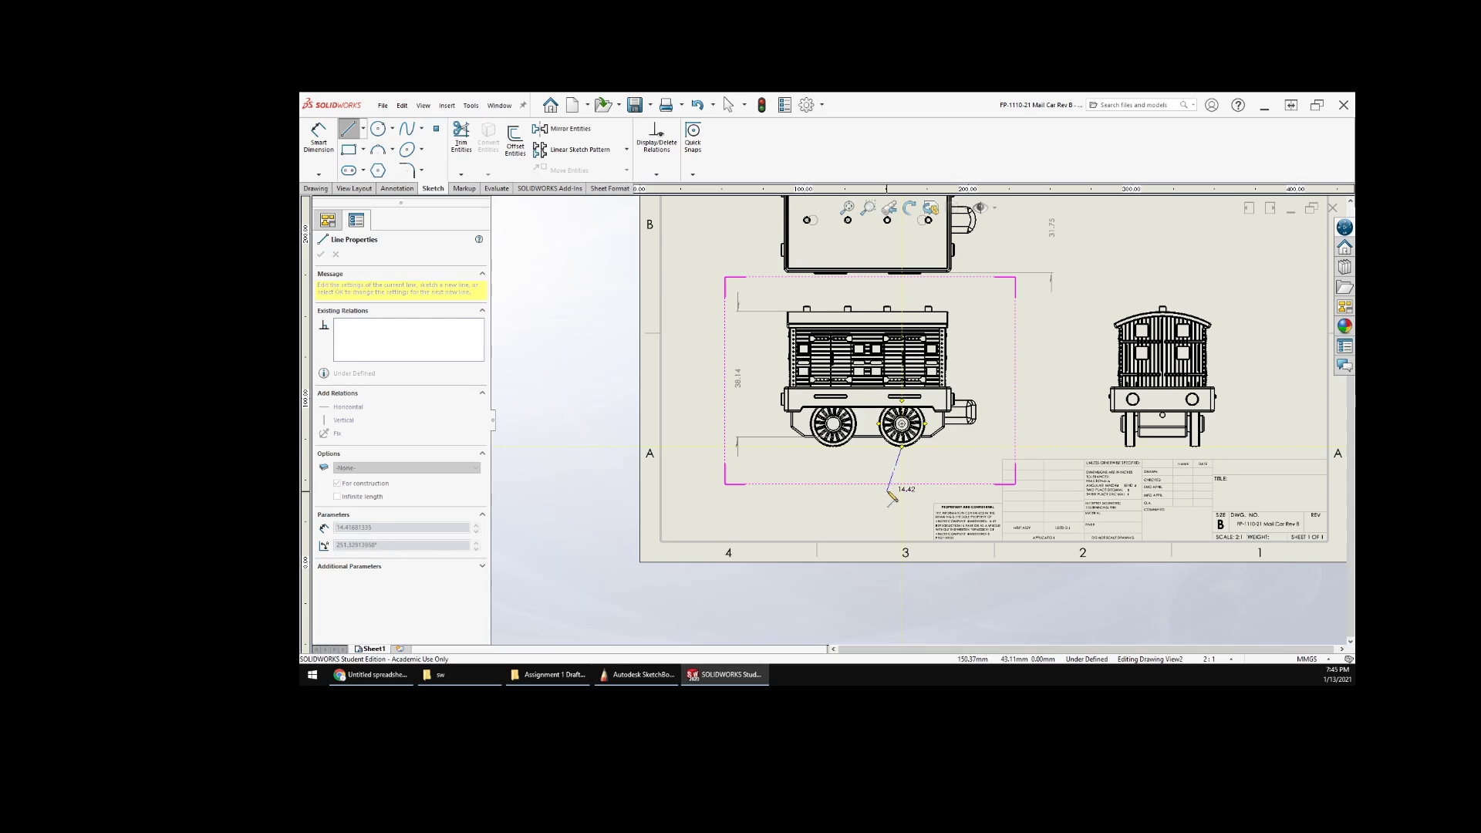
click(1002, 447)
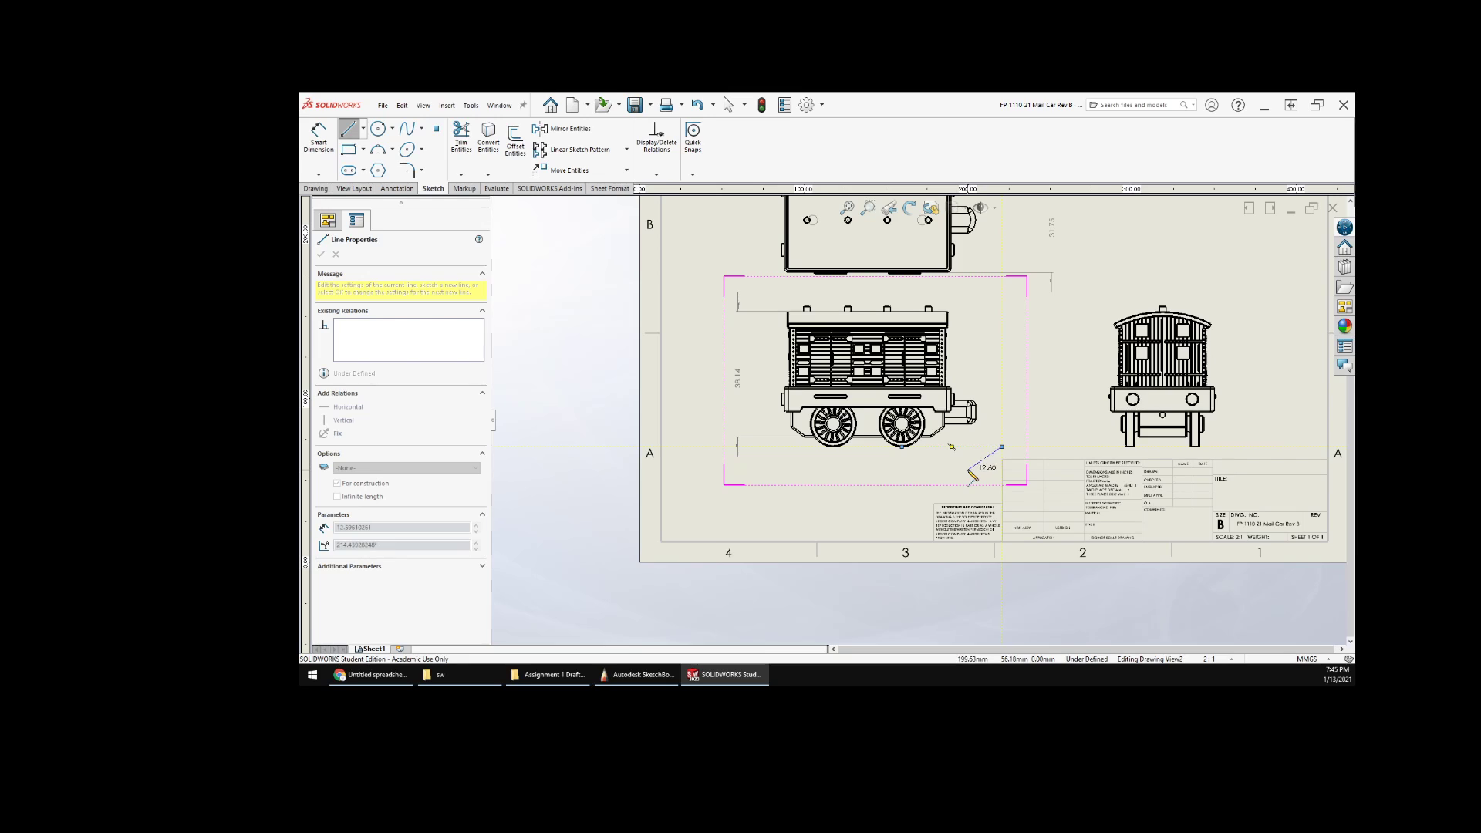
key(Escape)
- Dimension the side view's vertical height from the wheel-bottom centerline to the top of the rightmost roof peg, placed beyond the coupler
scroll(1018, 463, up, 3)
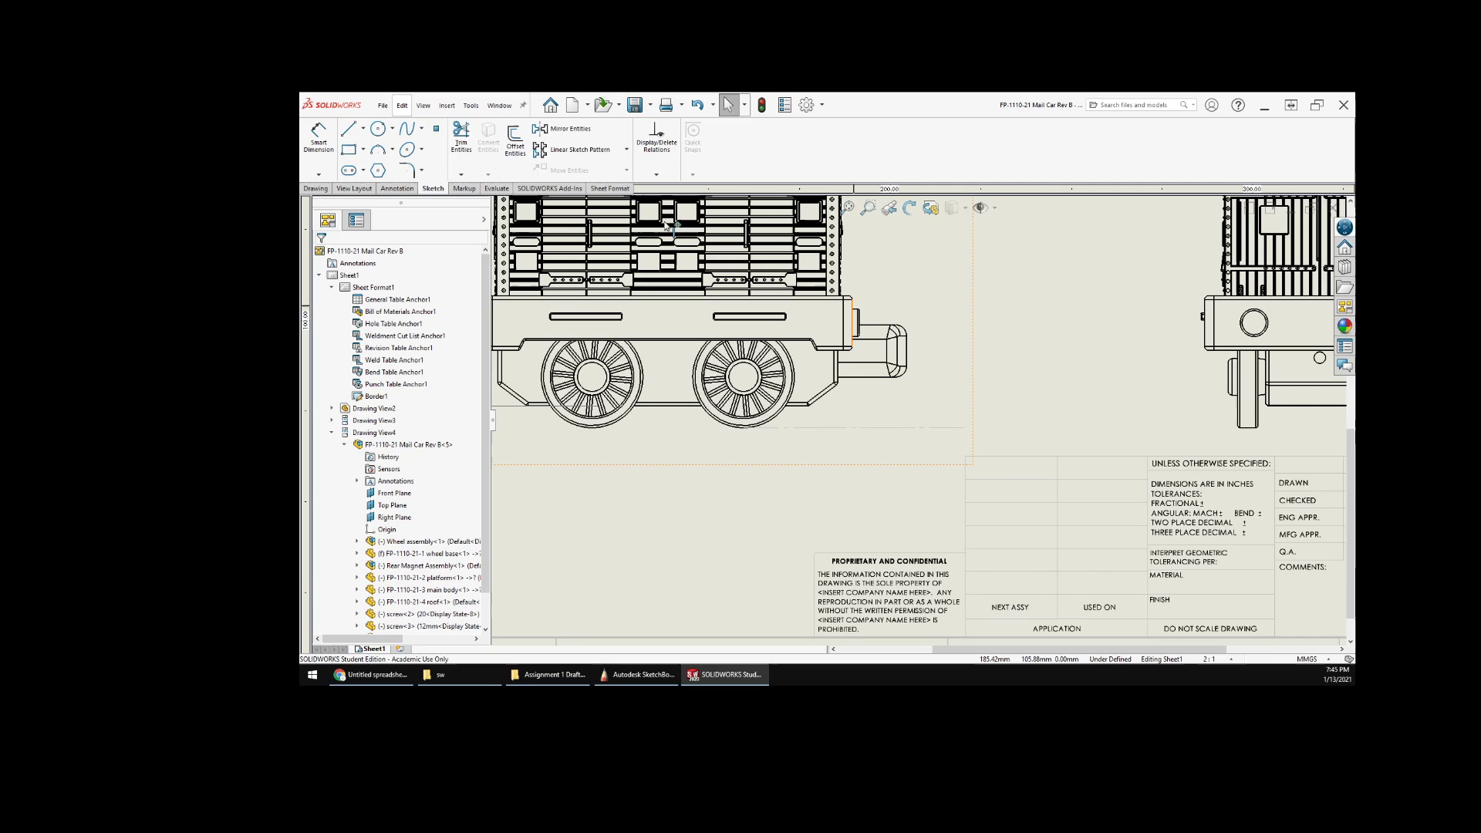
click(321, 149)
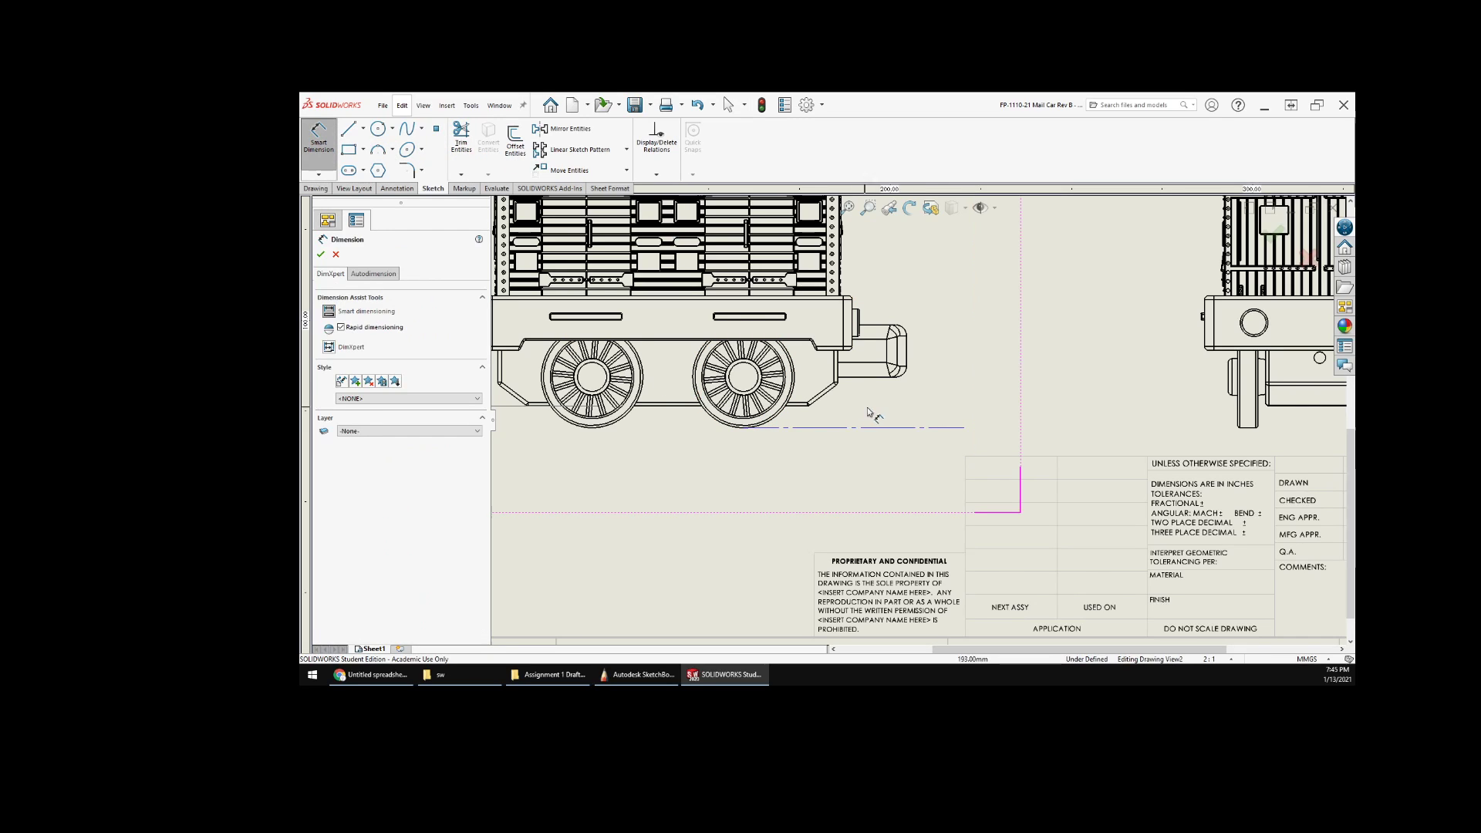
click(918, 429)
scroll(920, 430, down, 3)
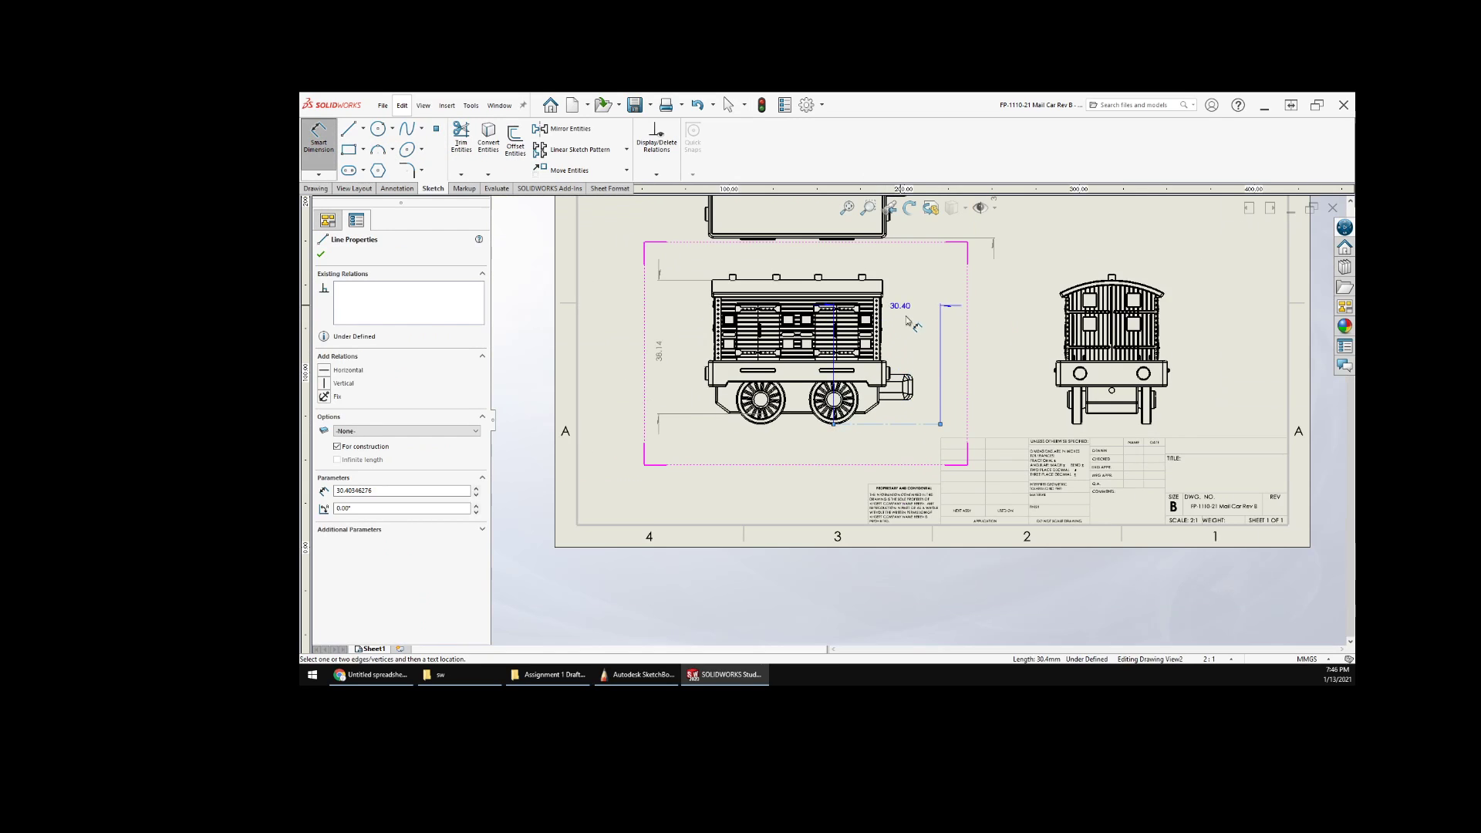
scroll(912, 373, up, 1)
scroll(917, 374, up, 10)
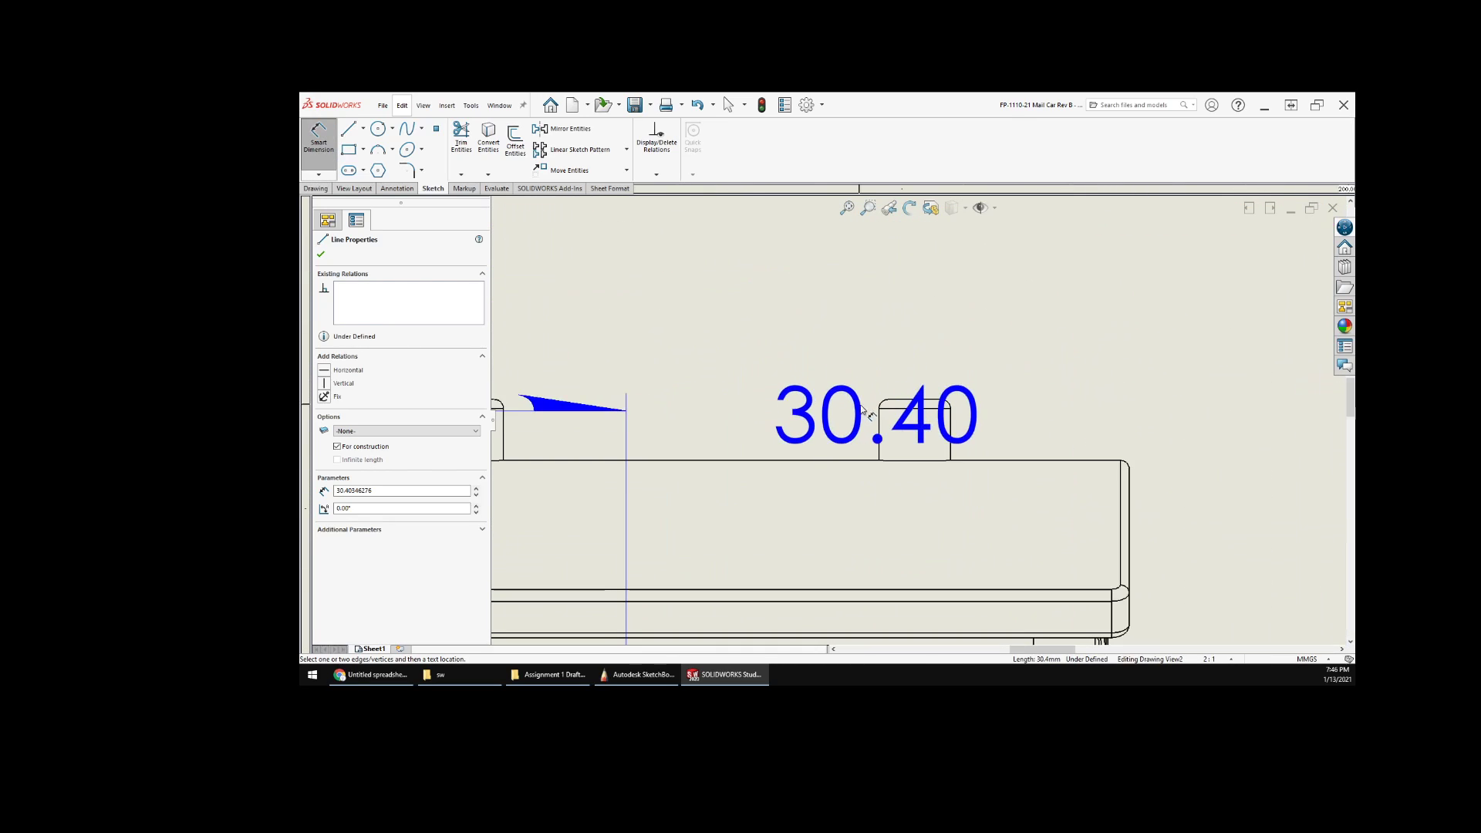
click(923, 400)
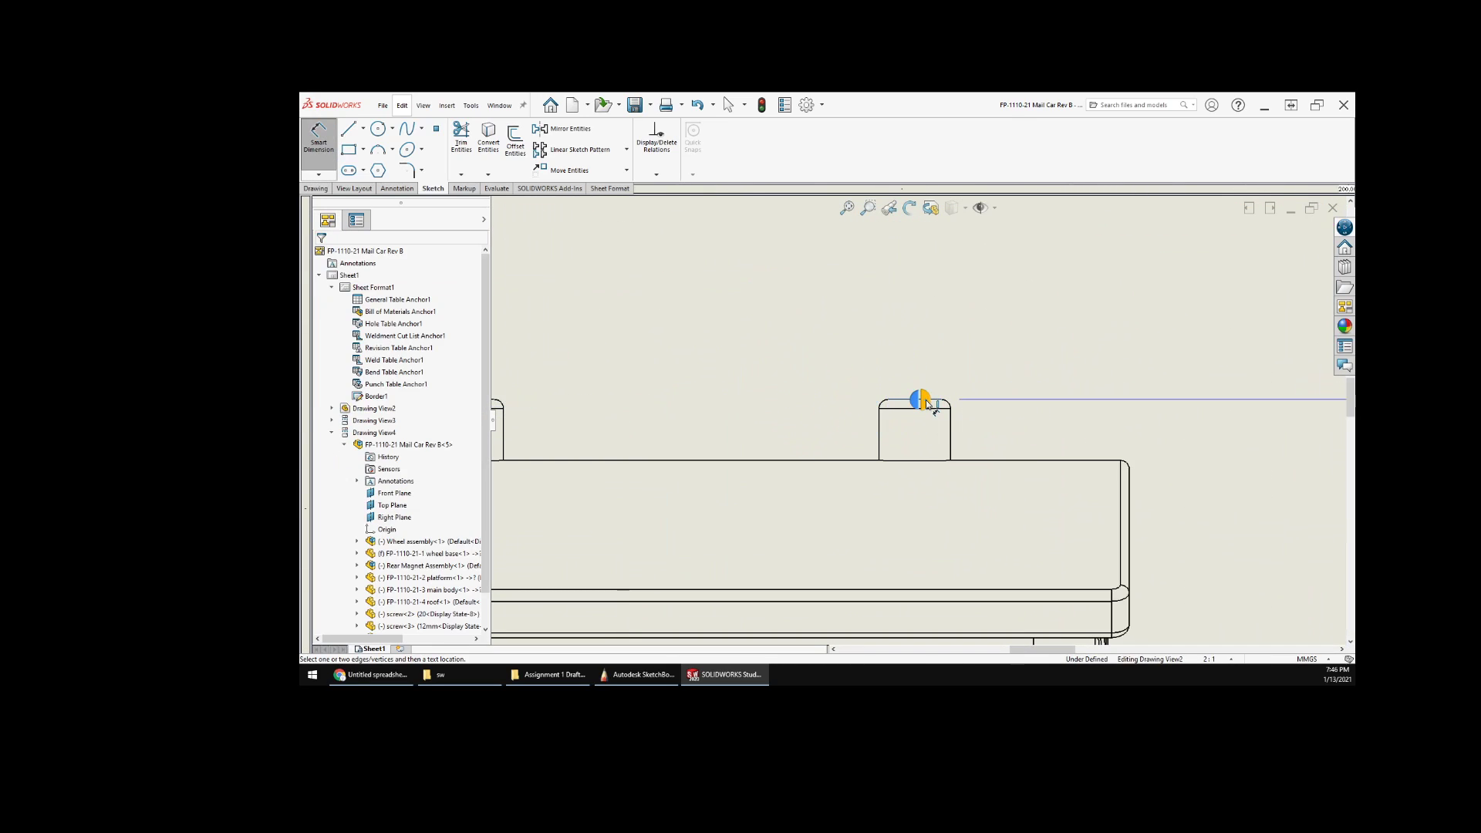
scroll(1076, 426, down, 6)
scroll(1080, 428, down, 4)
middle_drag(1065, 494, 1019, 370)
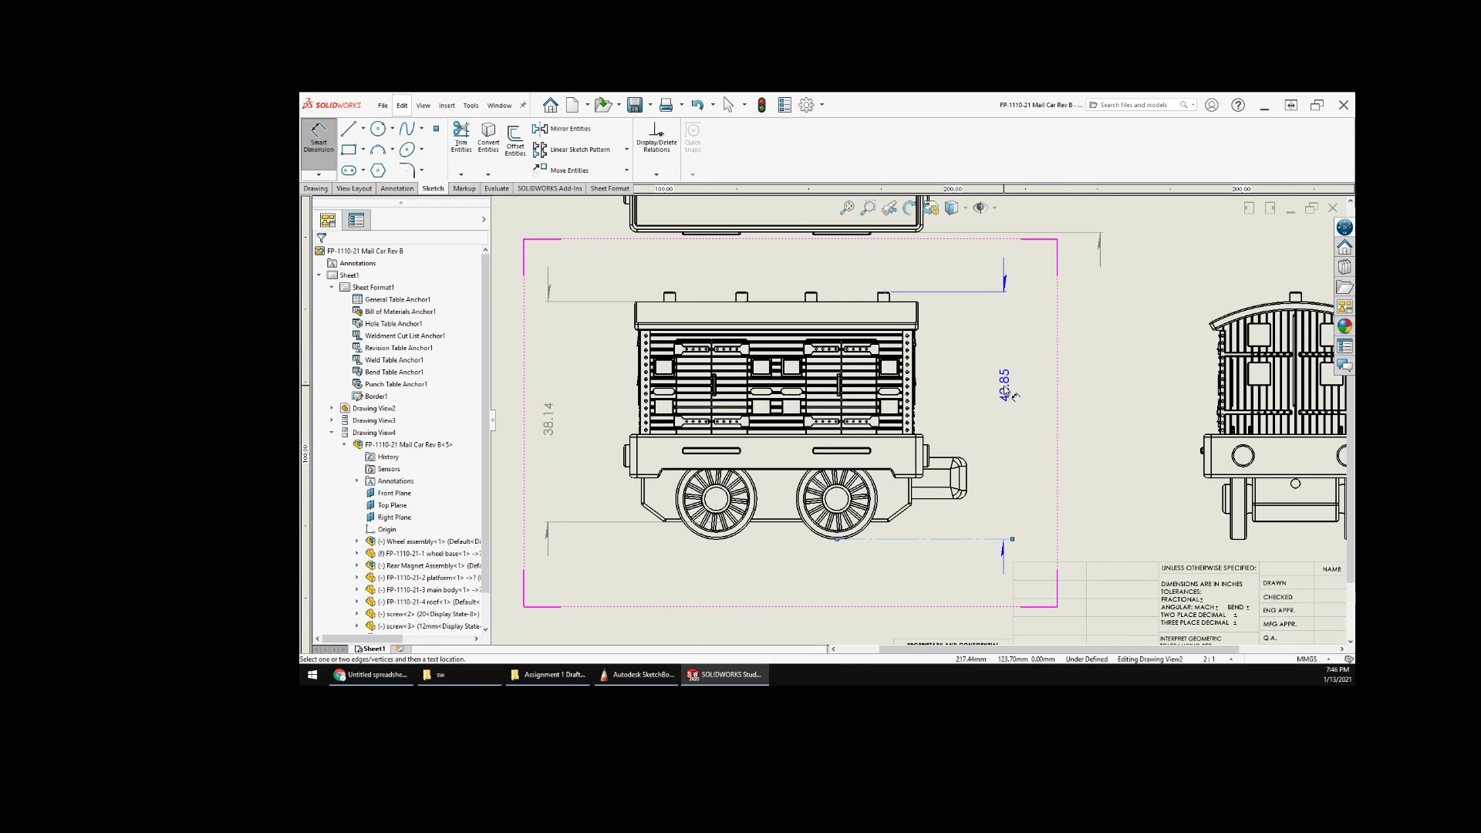
click(1016, 430)
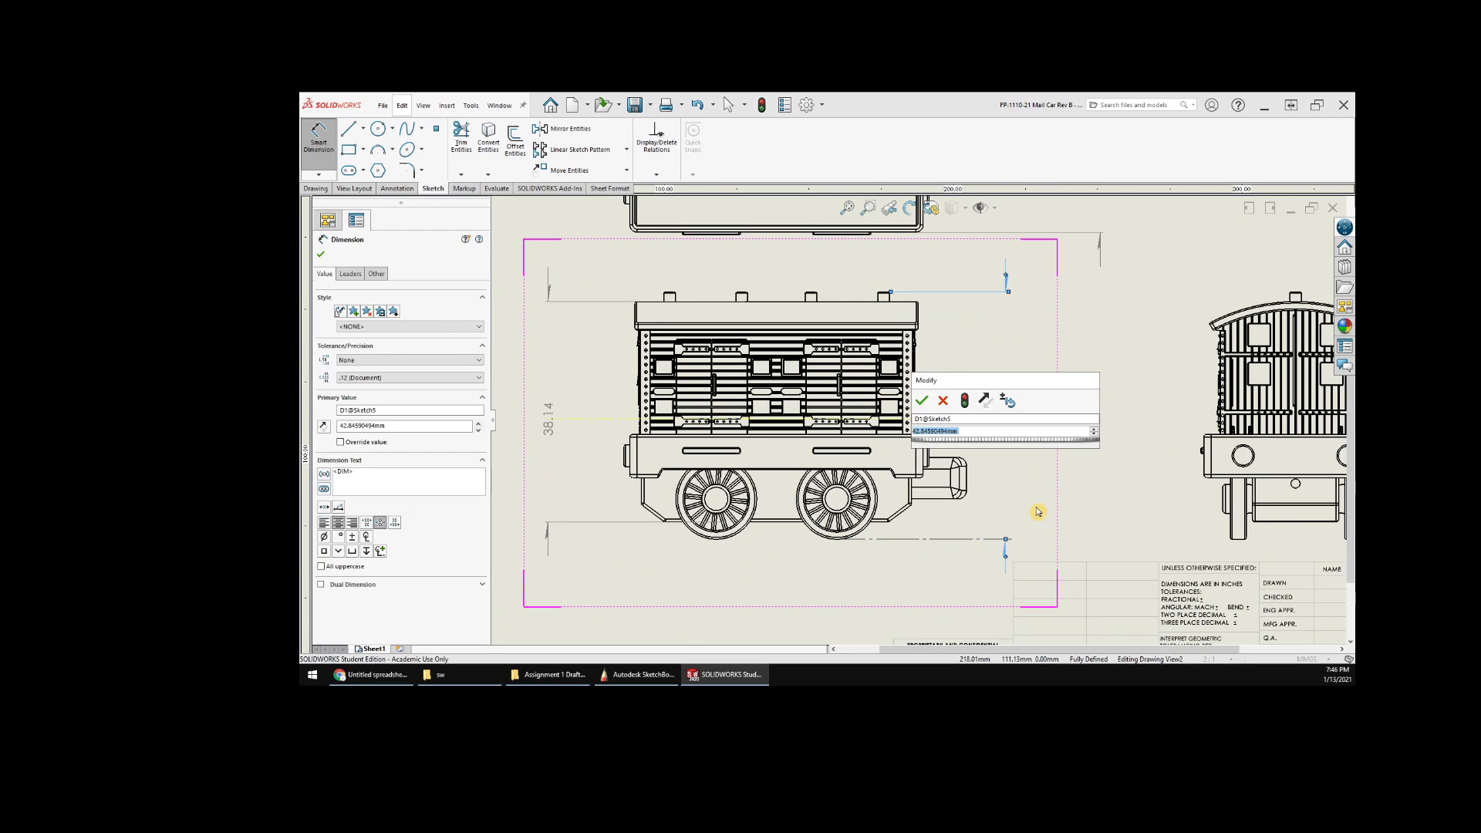
click(921, 402)
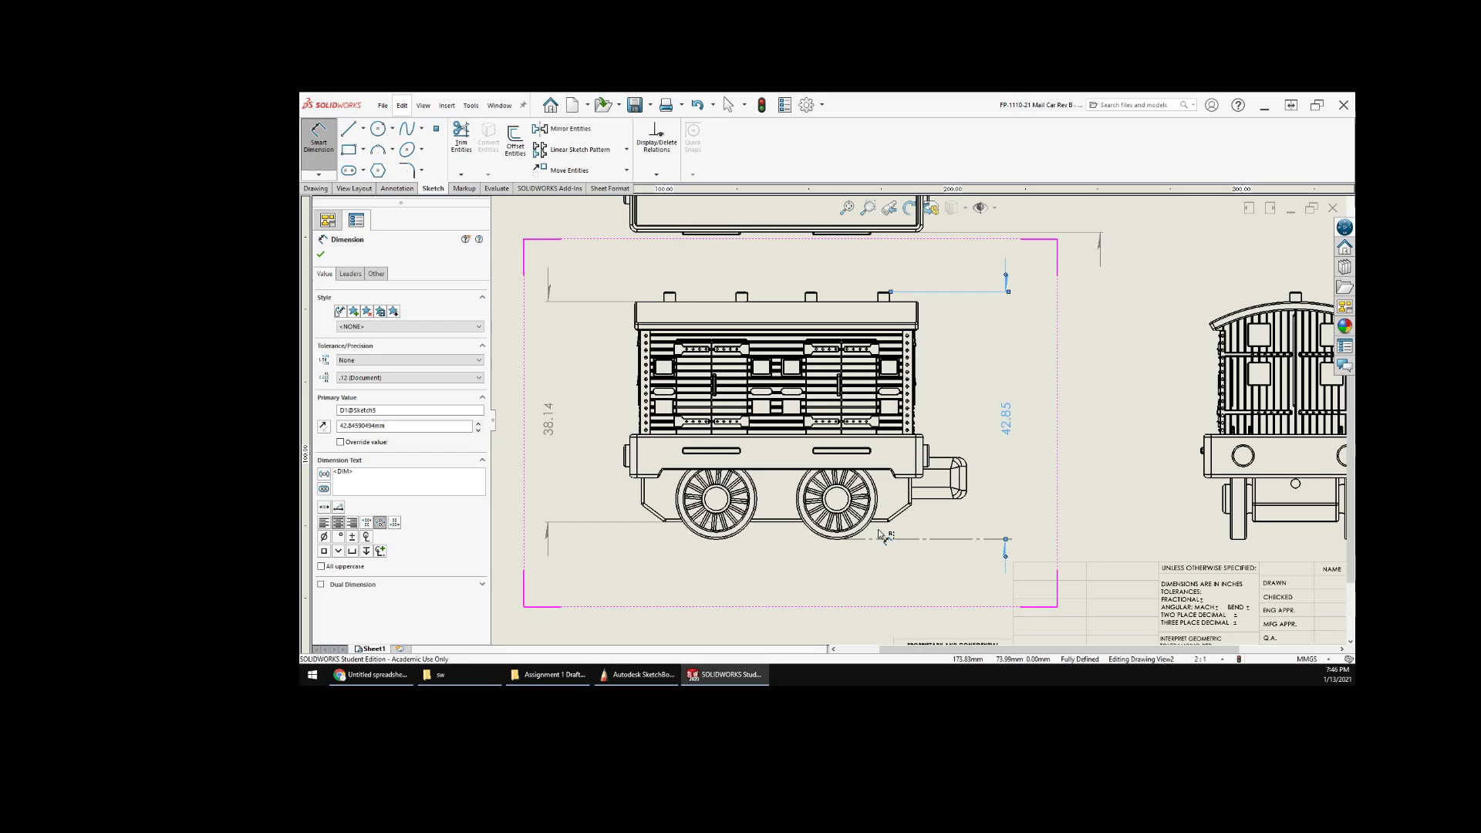
scroll(918, 417, up, 3)
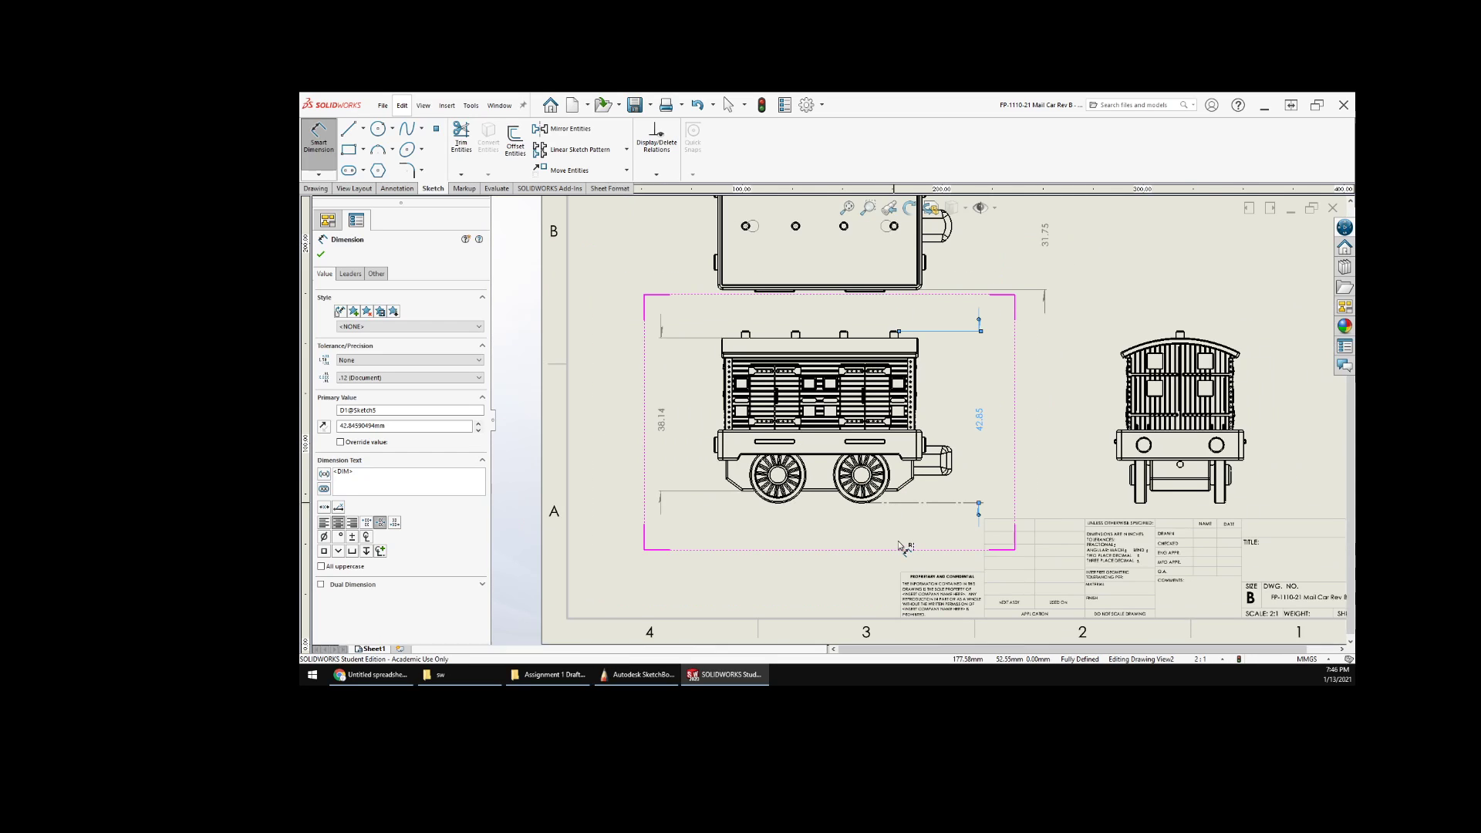
middle_drag(1044, 340, 984, 427)
click(1115, 291)
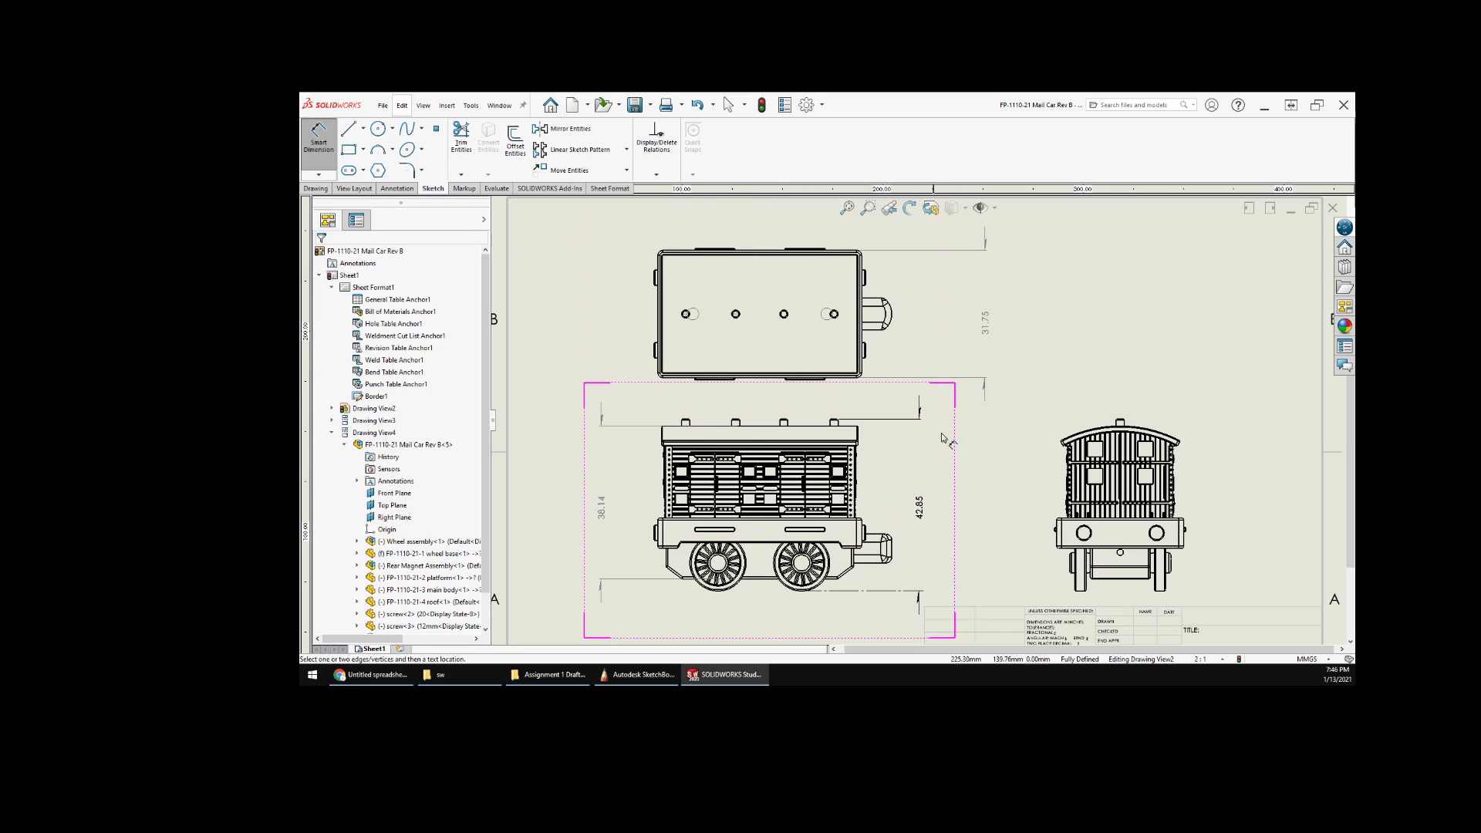
- Dimension the diameter of the roof peg in the end view, placing the dimension above the roof
scroll(1157, 440, down, 6)
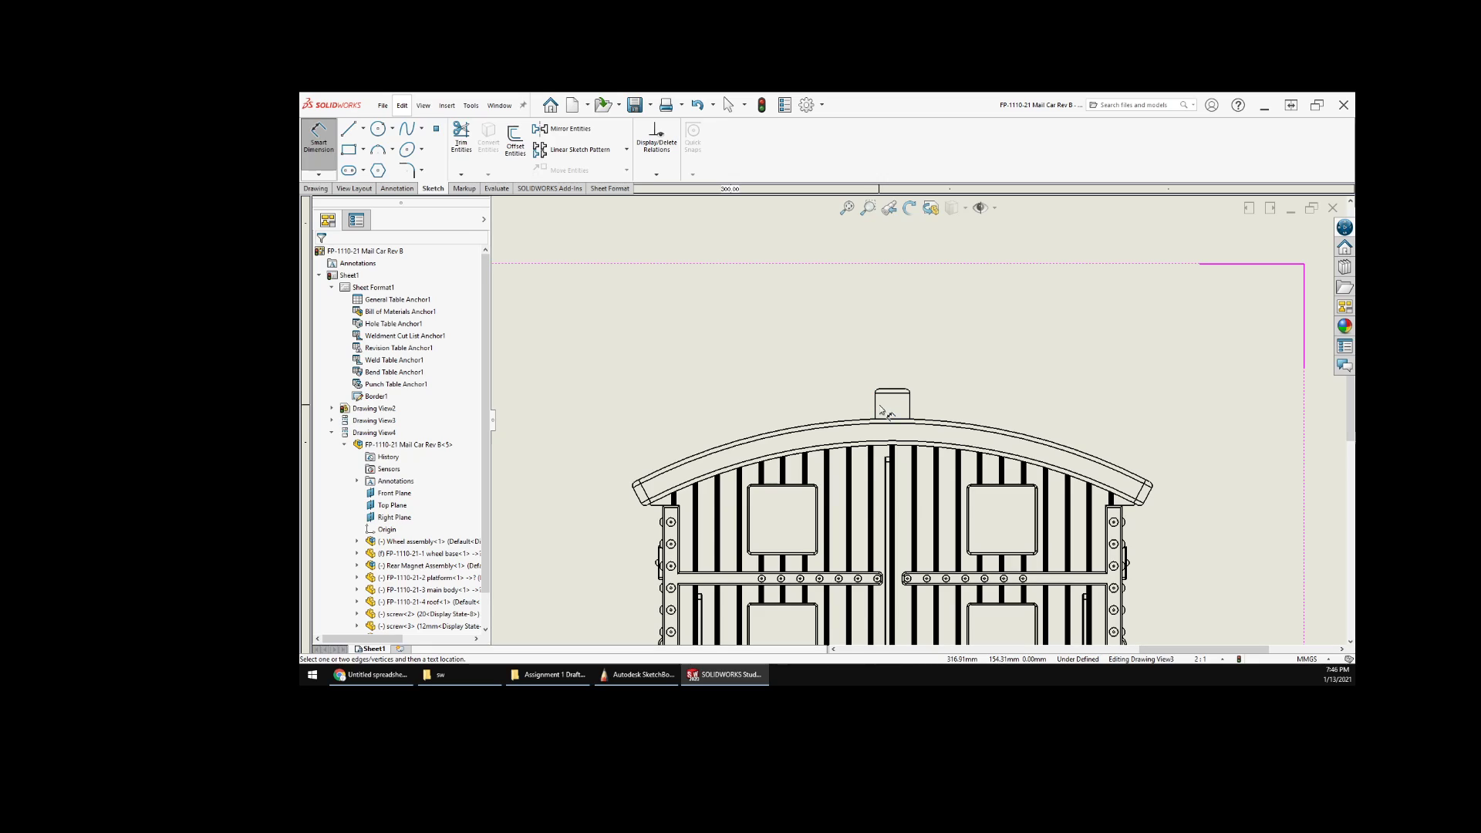
click(876, 406)
click(911, 409)
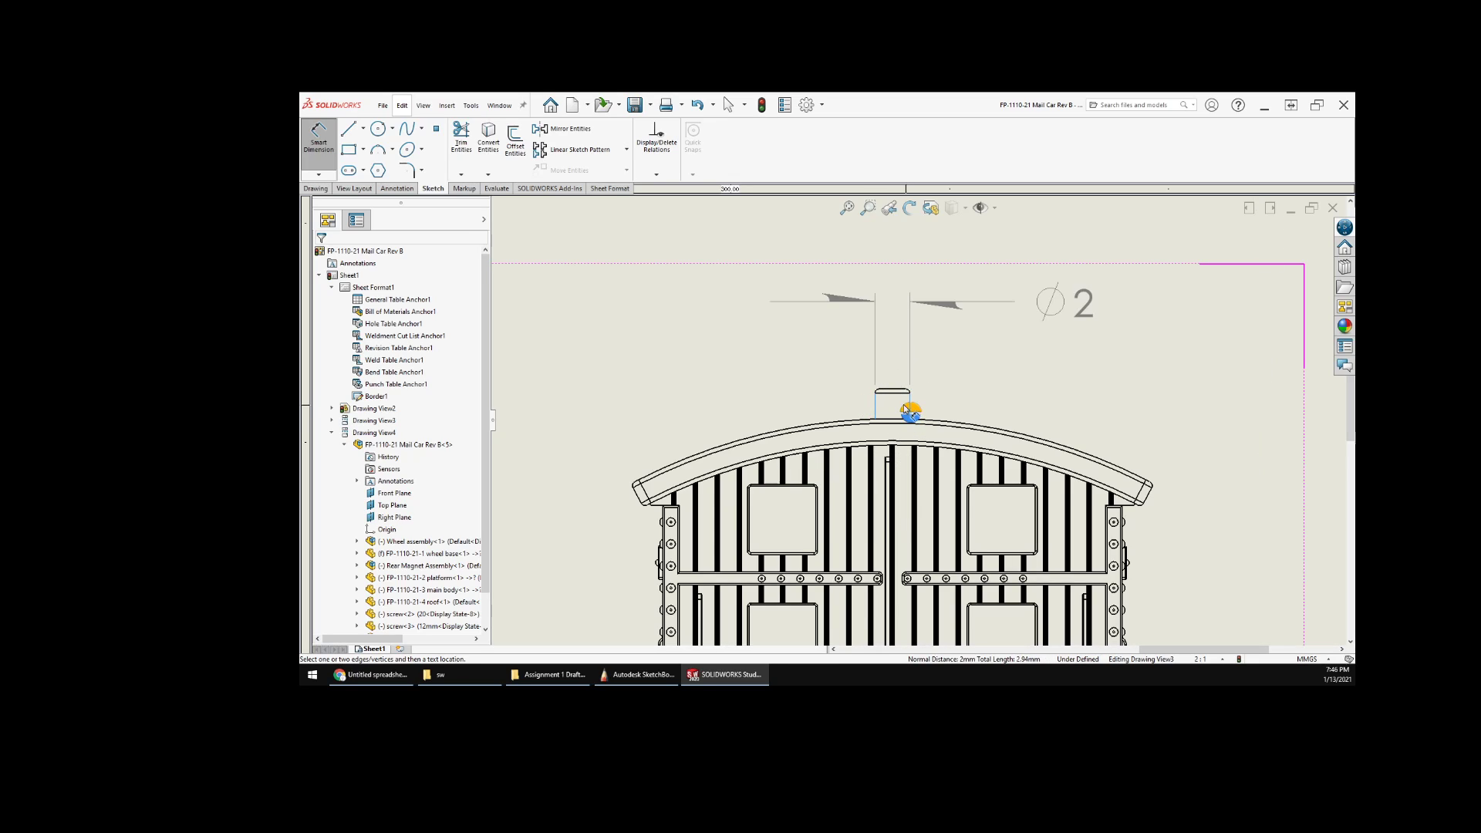
click(1011, 318)
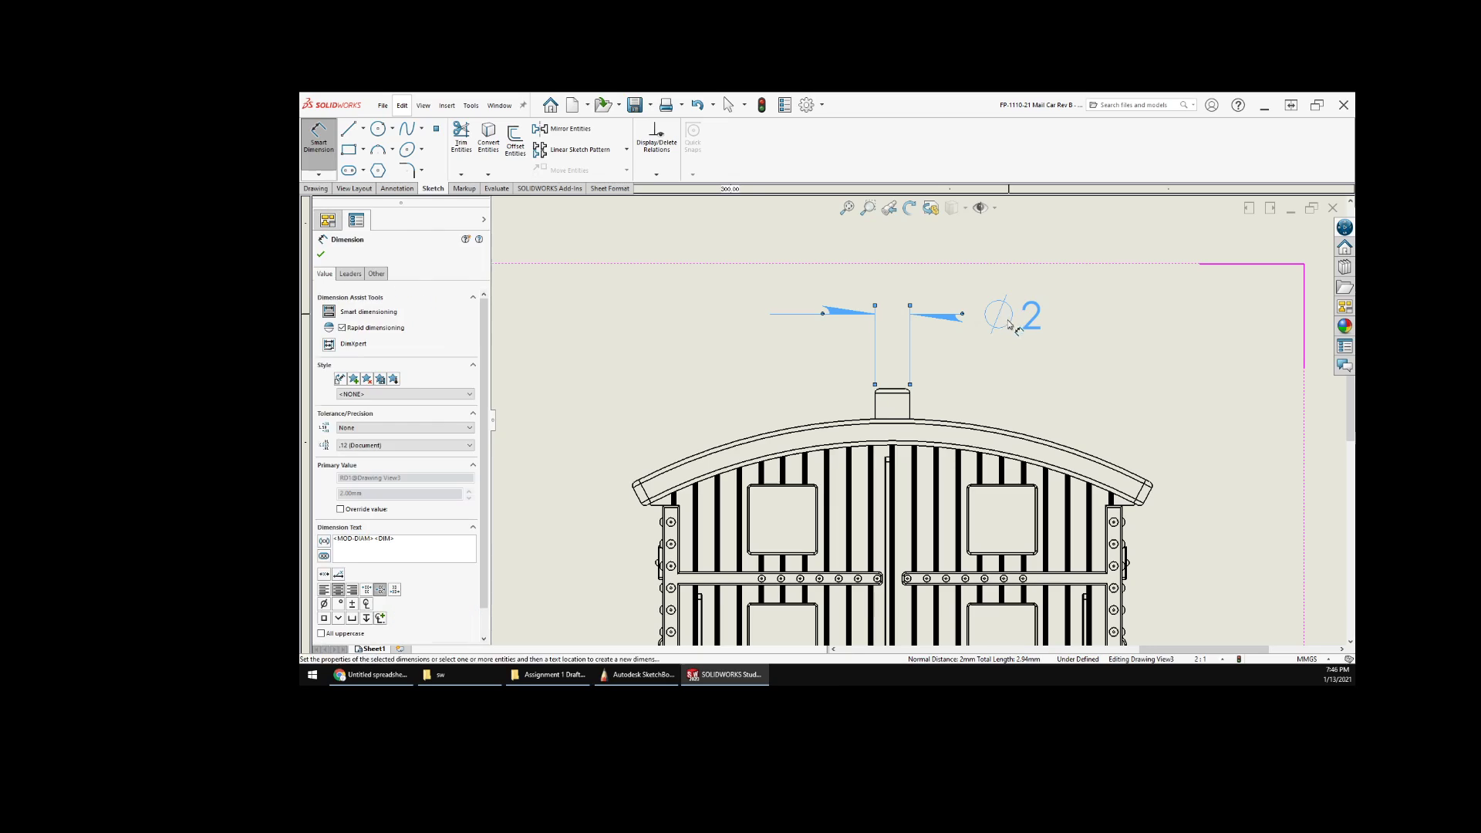
scroll(918, 420, up, 5)
scroll(1137, 370, up, 2)
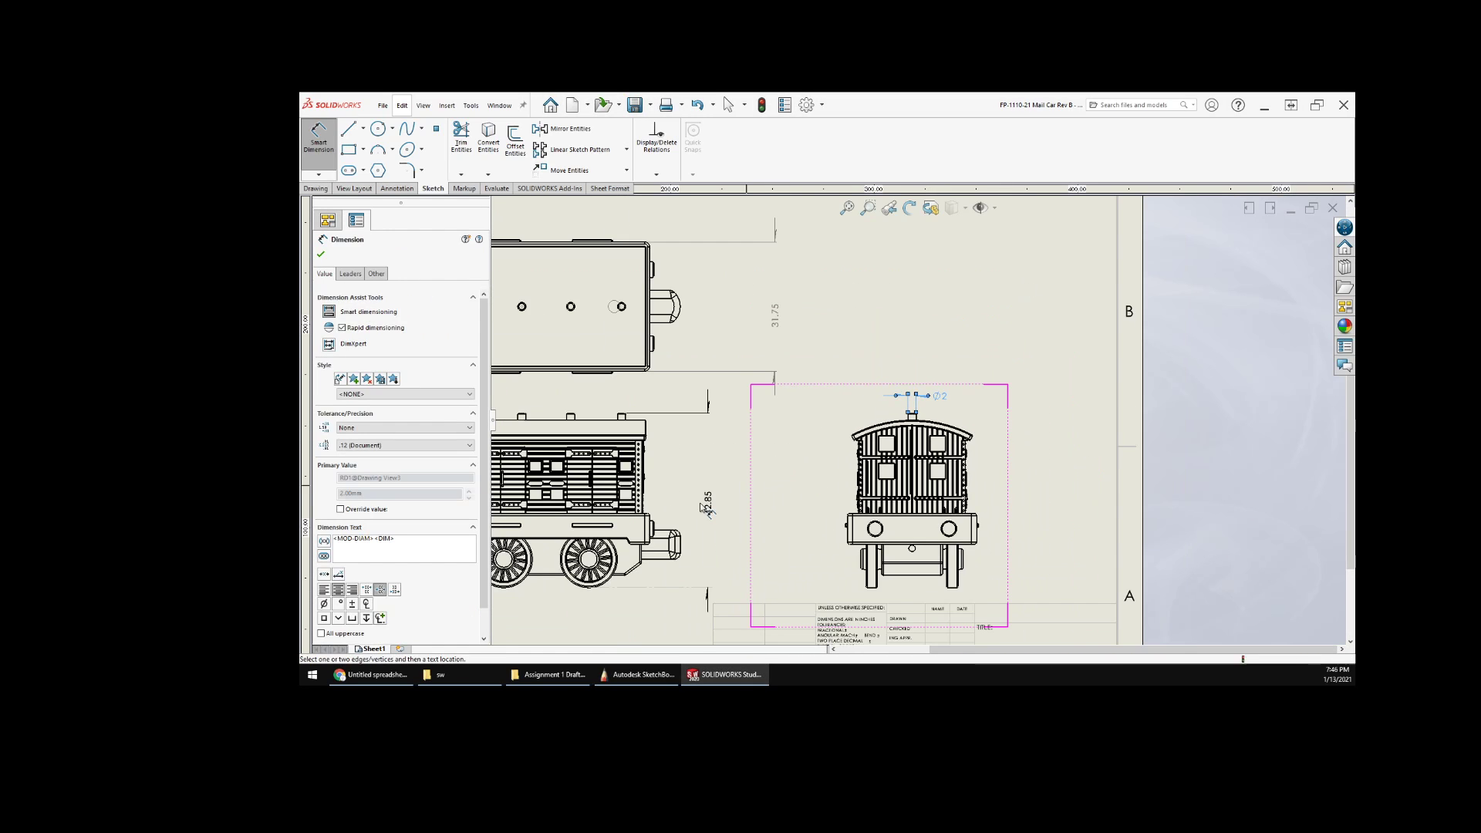
scroll(977, 401, down, 2)
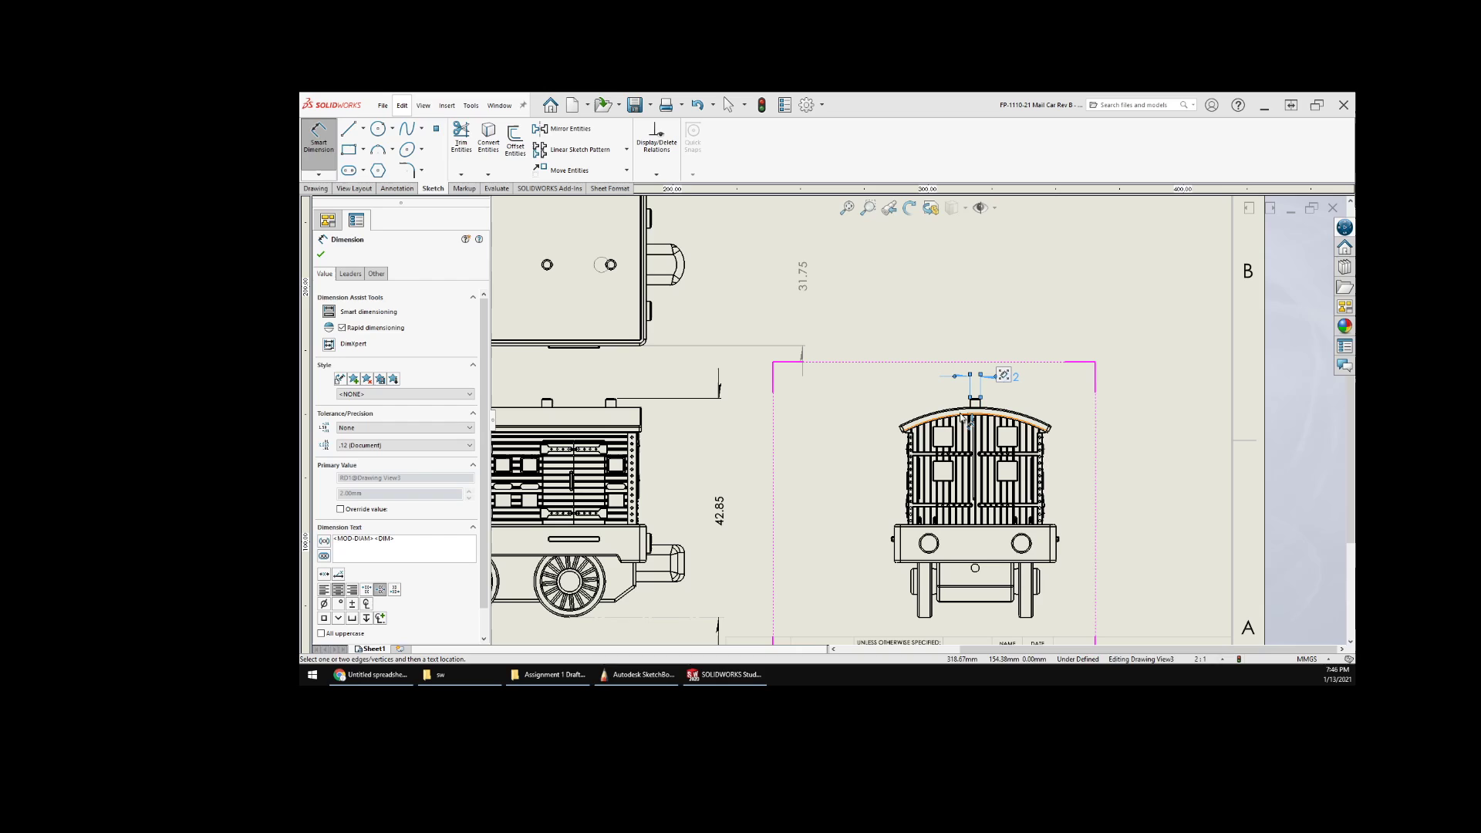
click(1126, 322)
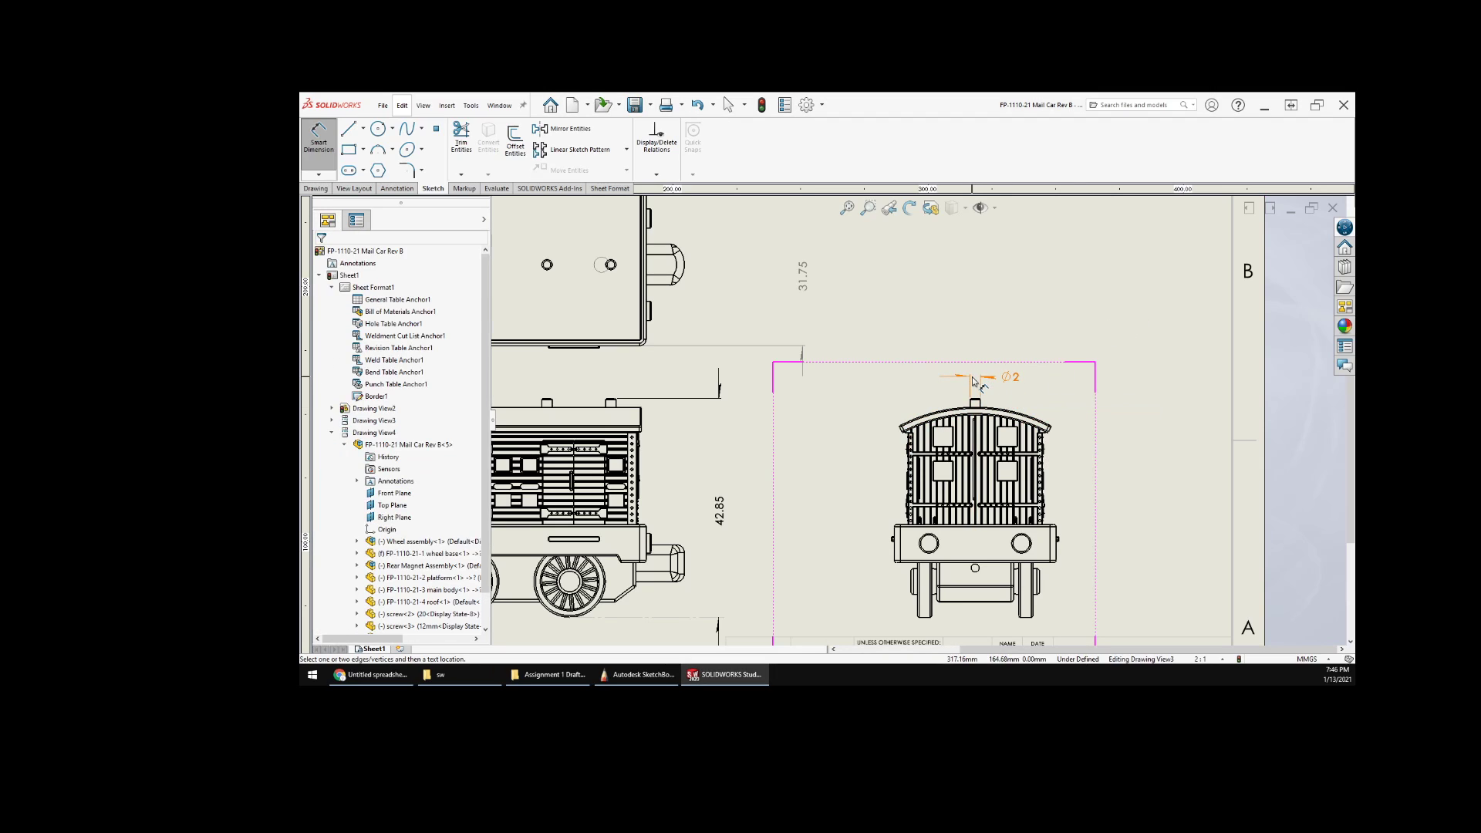
- Dimension the height of the platform's end face in the end view, placing the dimension to its right
scroll(1013, 469, down, 4)
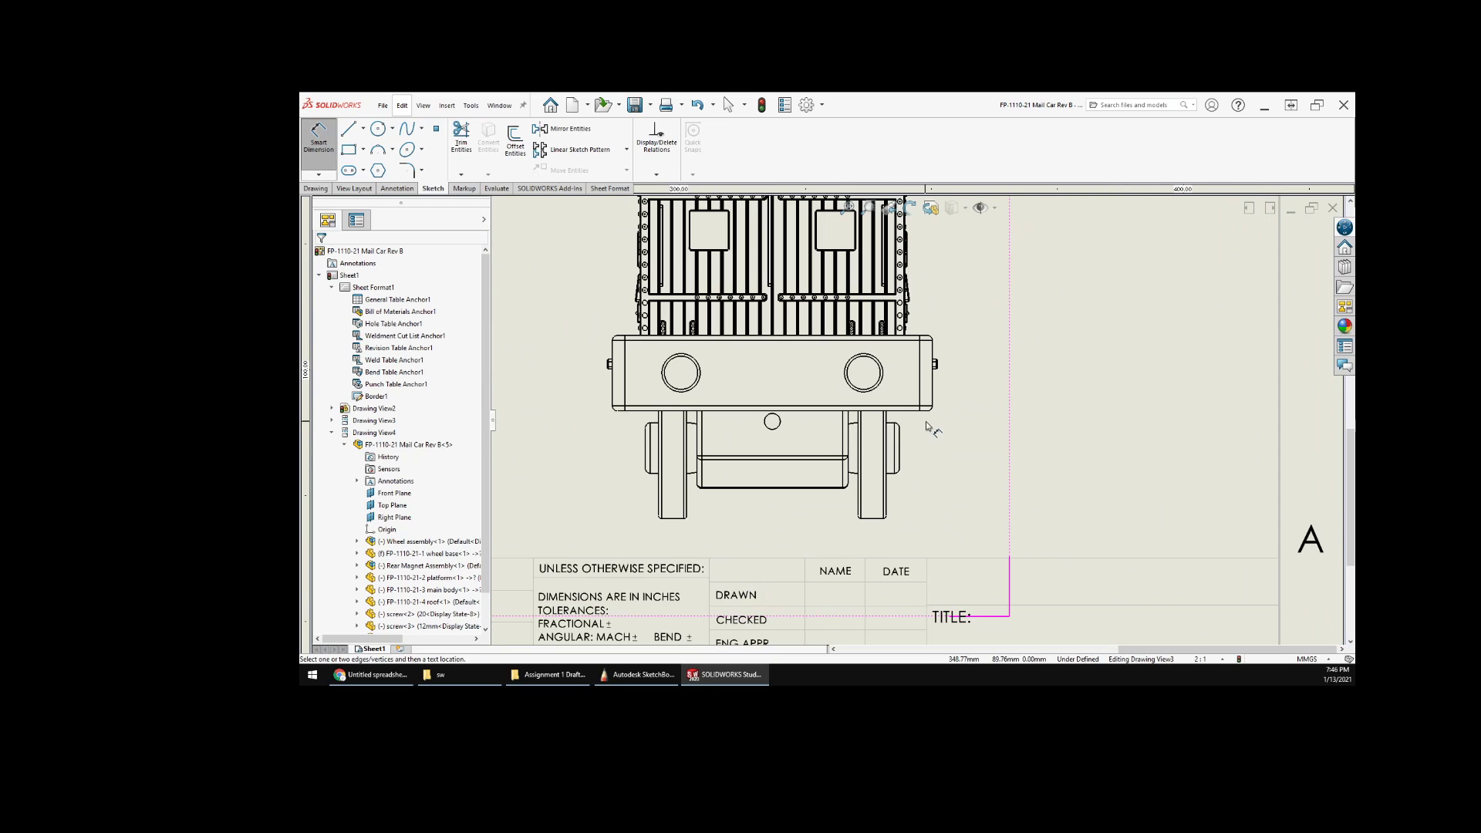
click(912, 412)
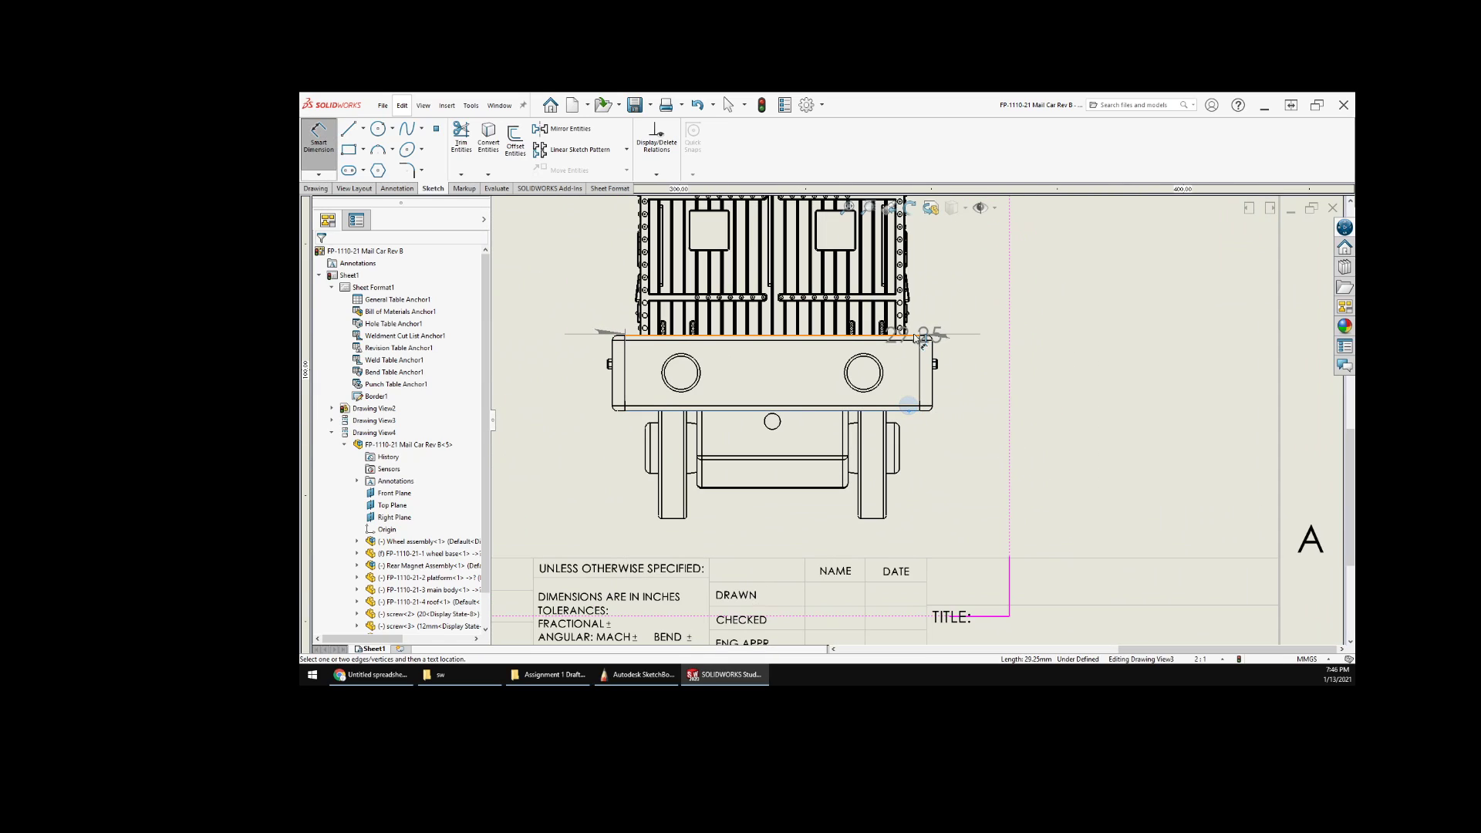
click(918, 337)
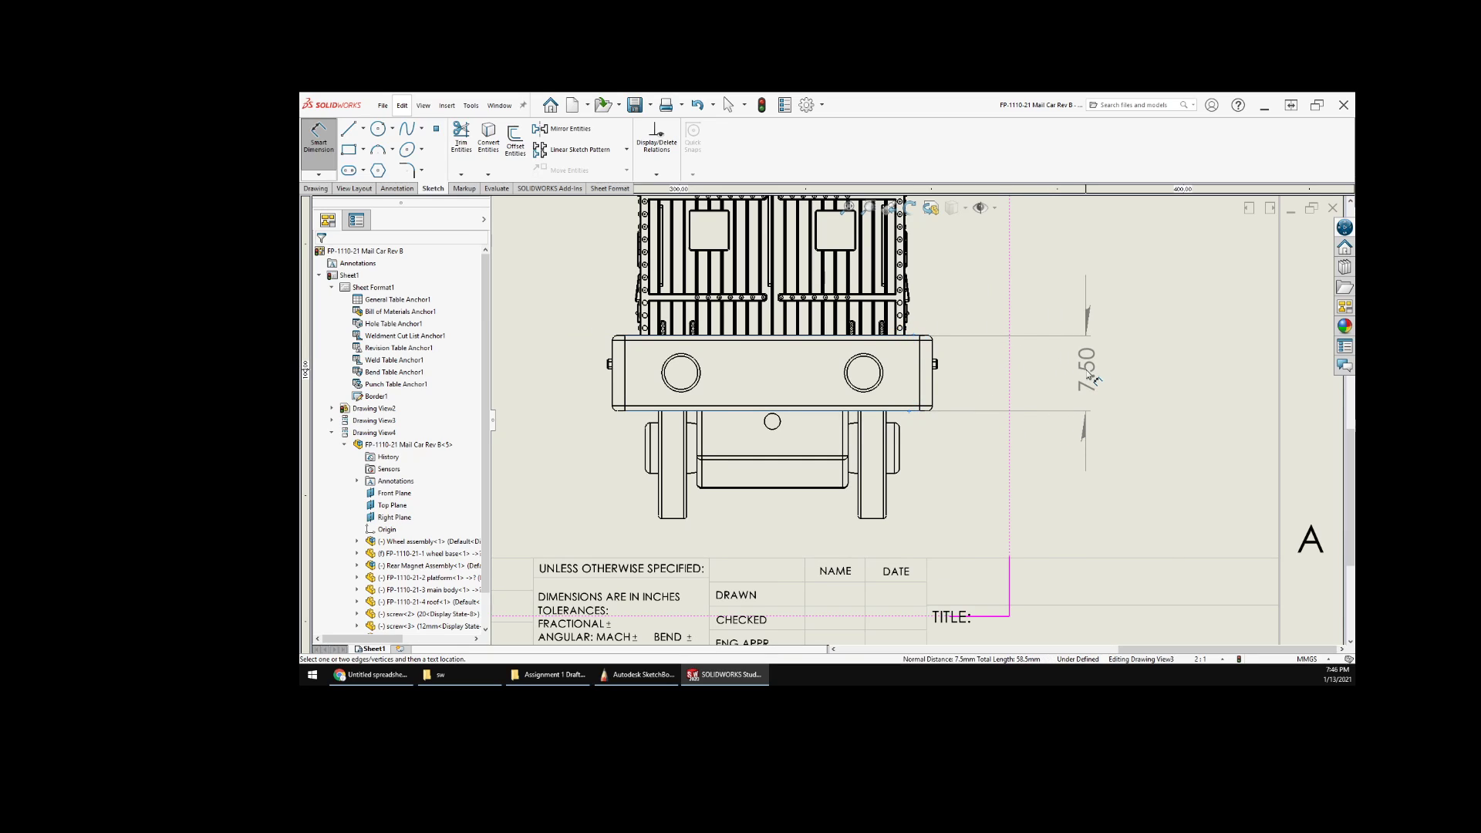
click(1090, 378)
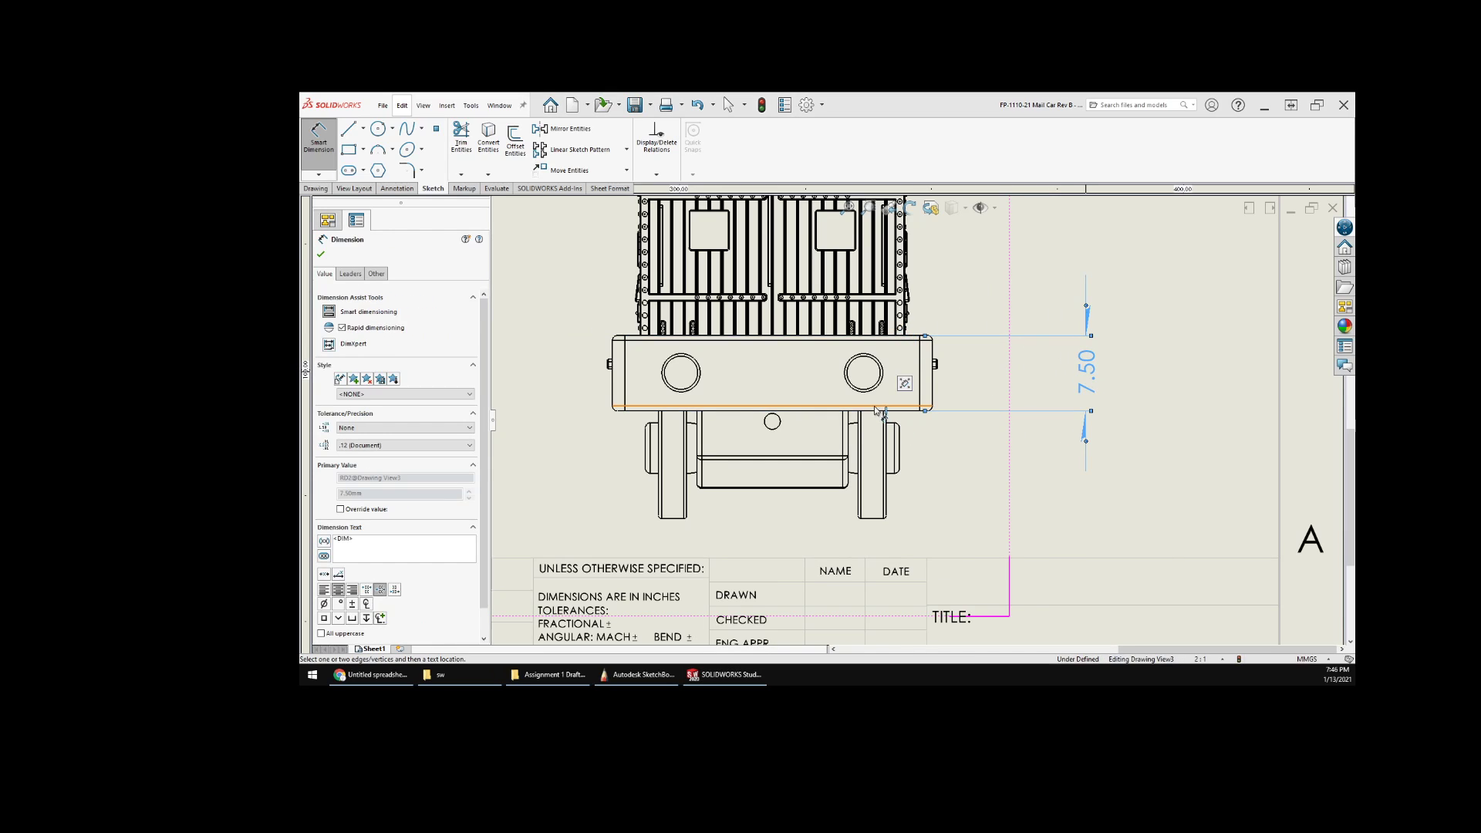
scroll(1016, 418, up, 5)
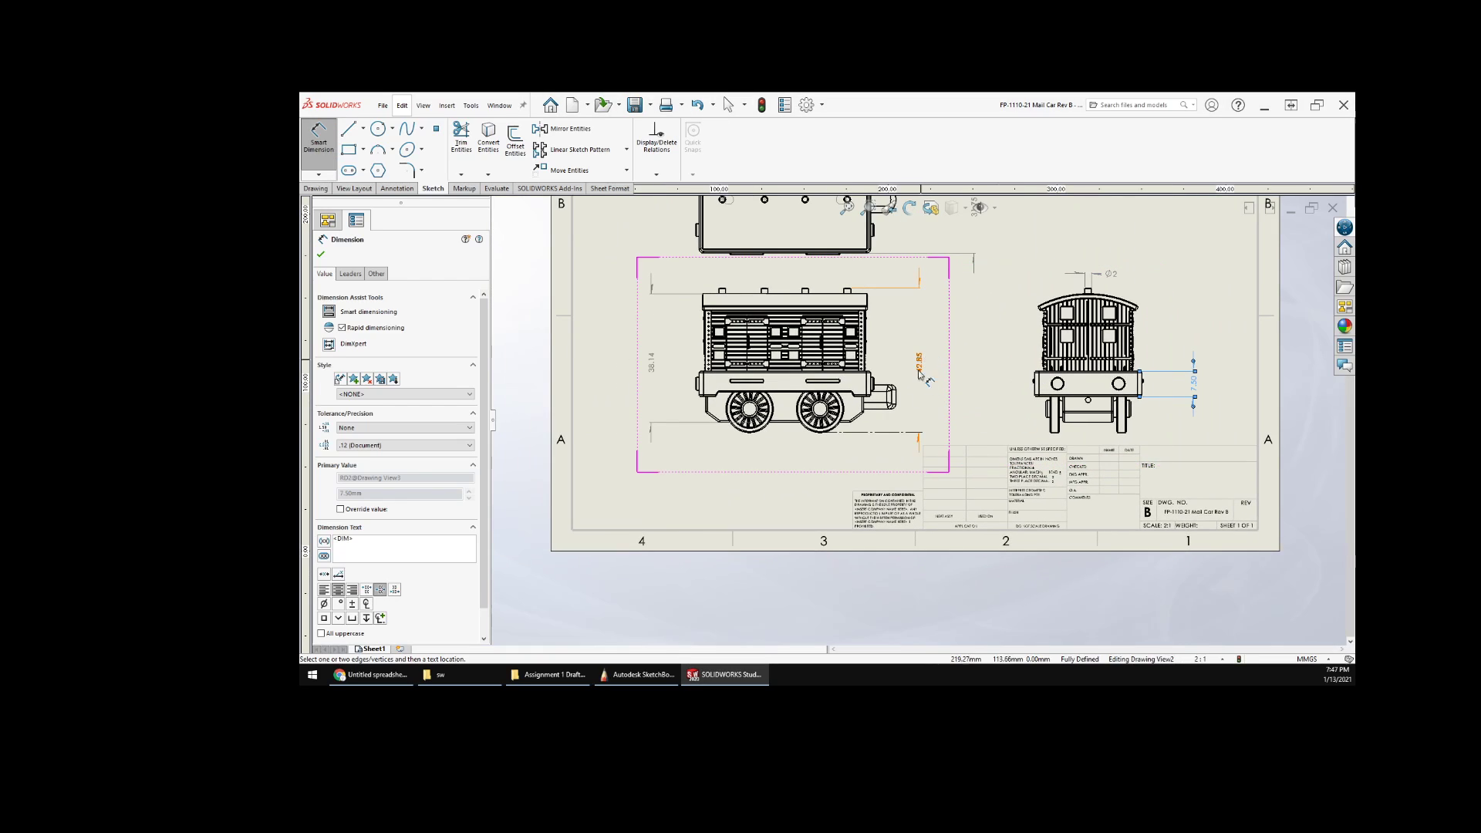
key(Escape)
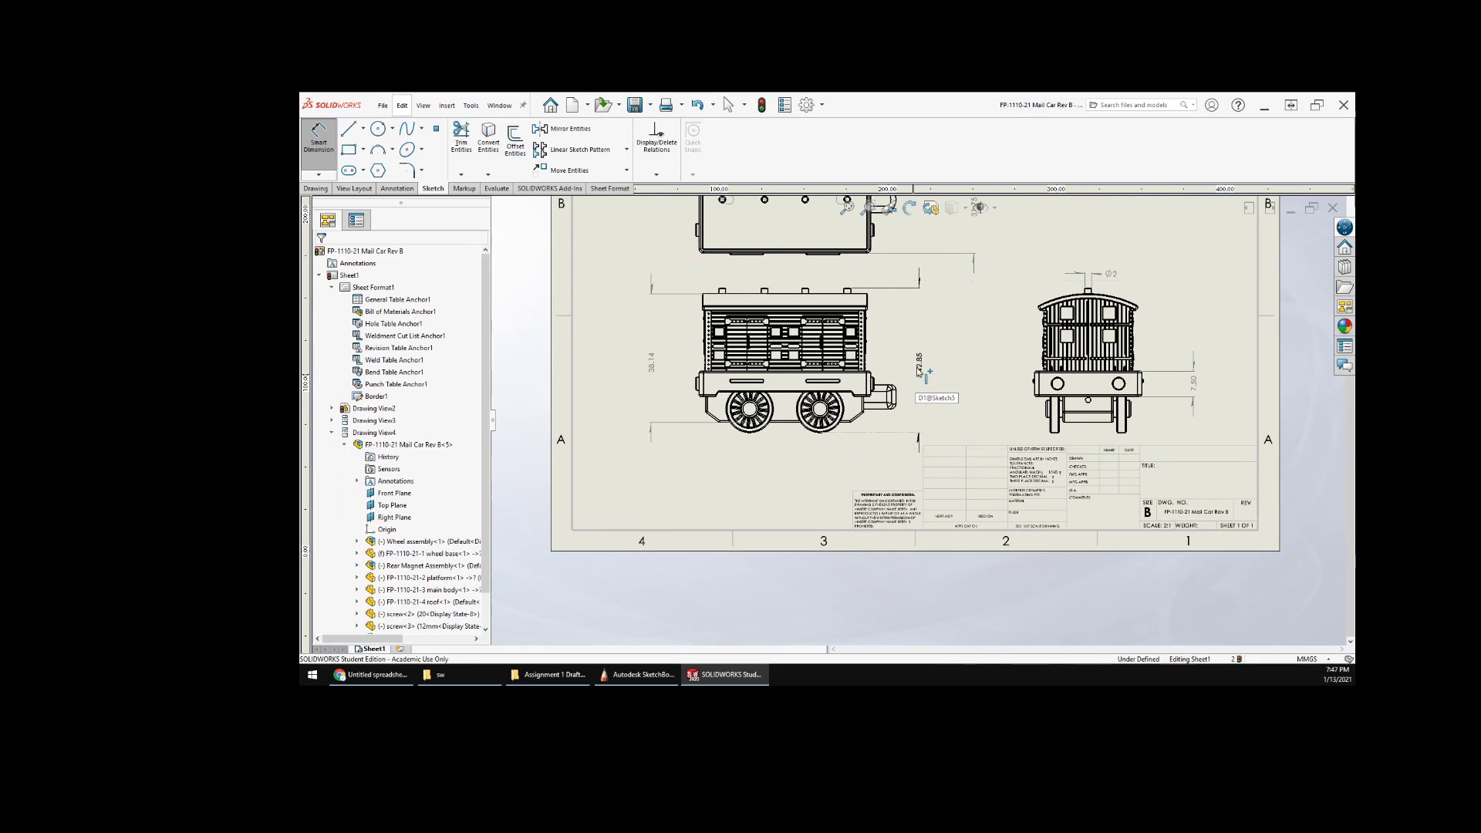
- Set the side view's overall height dimension to show its arrows inside the extension lines
click(919, 371)
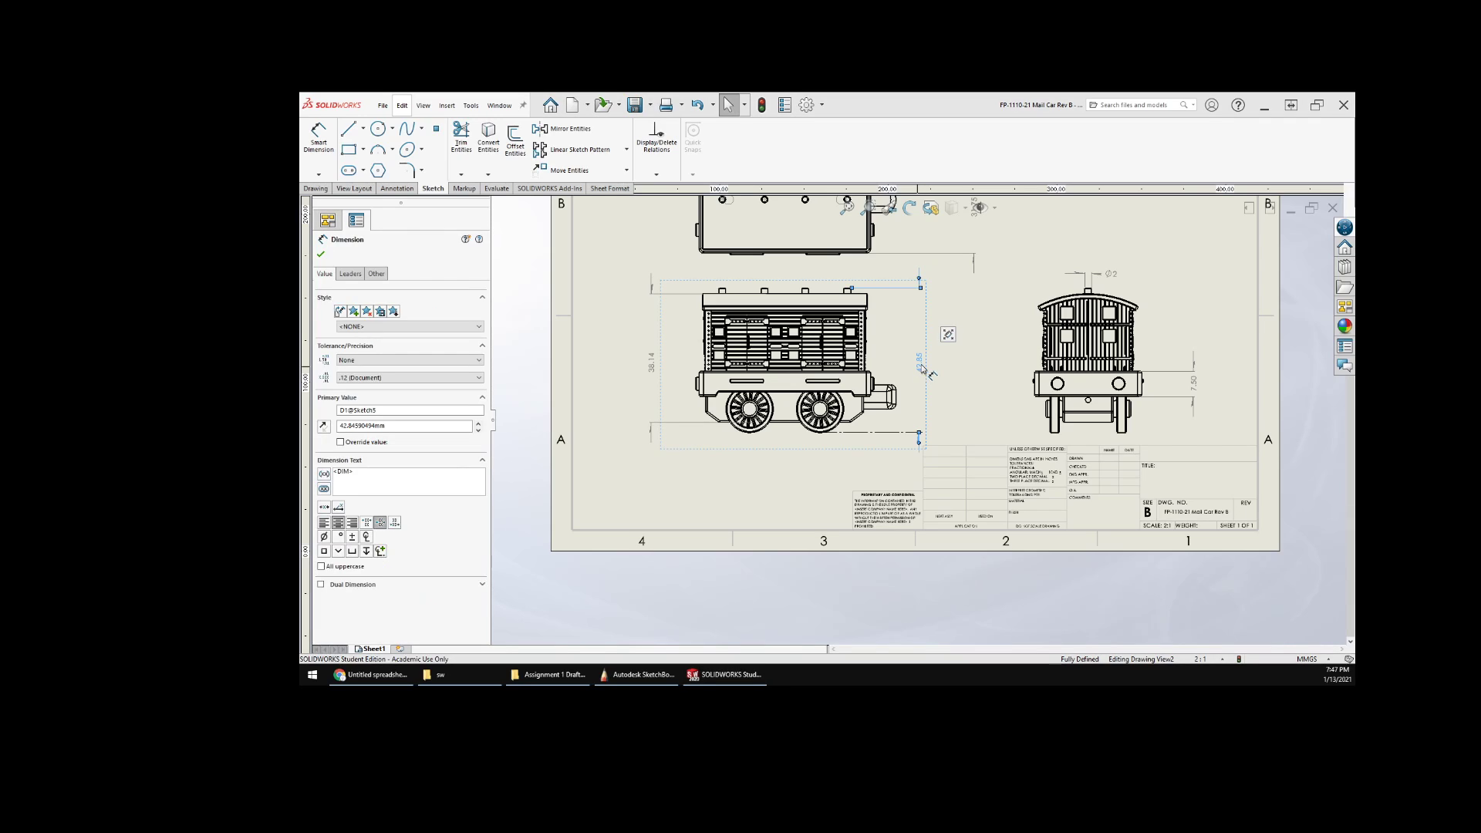
click(350, 273)
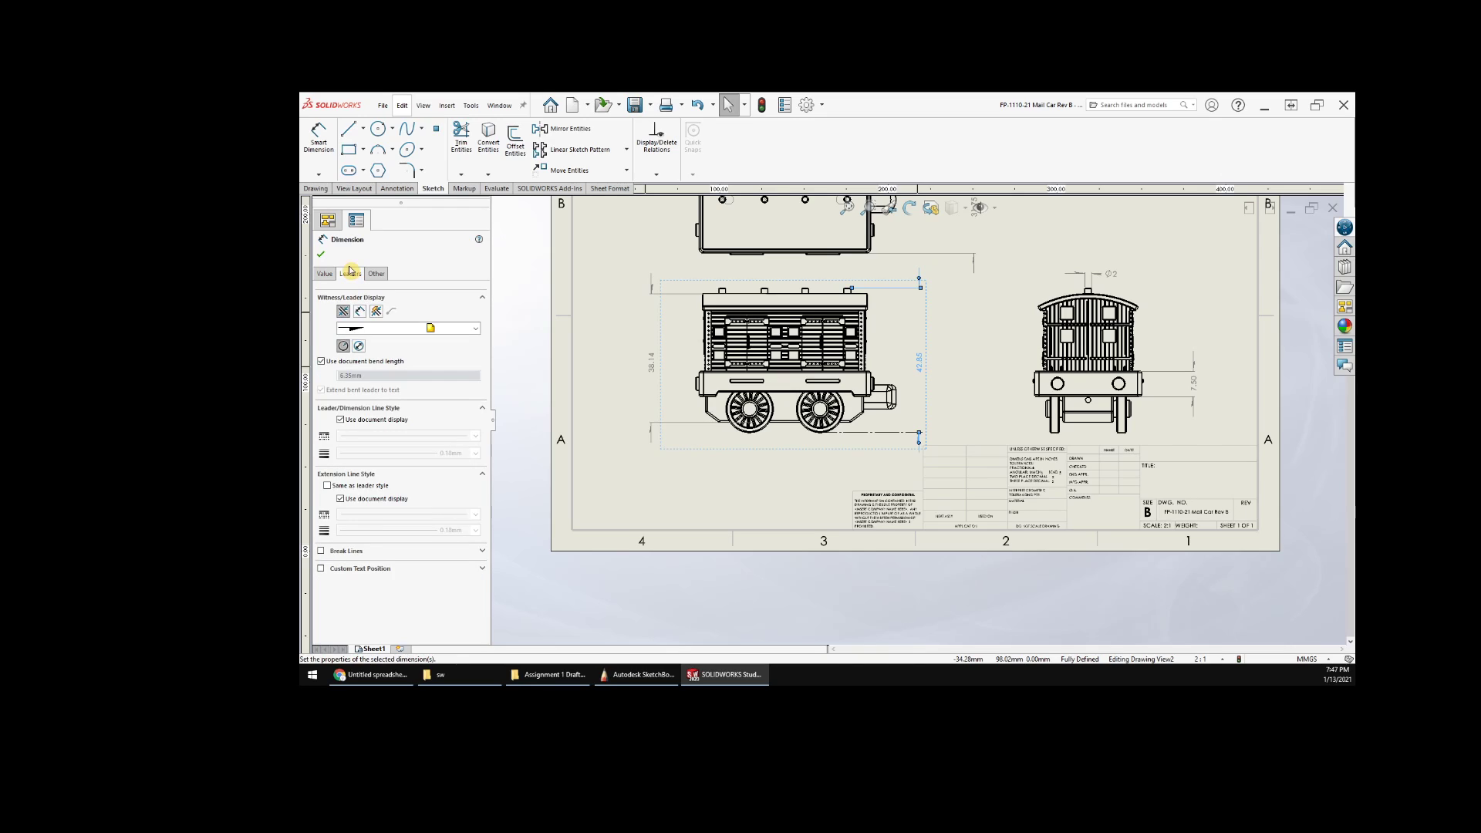
click(360, 313)
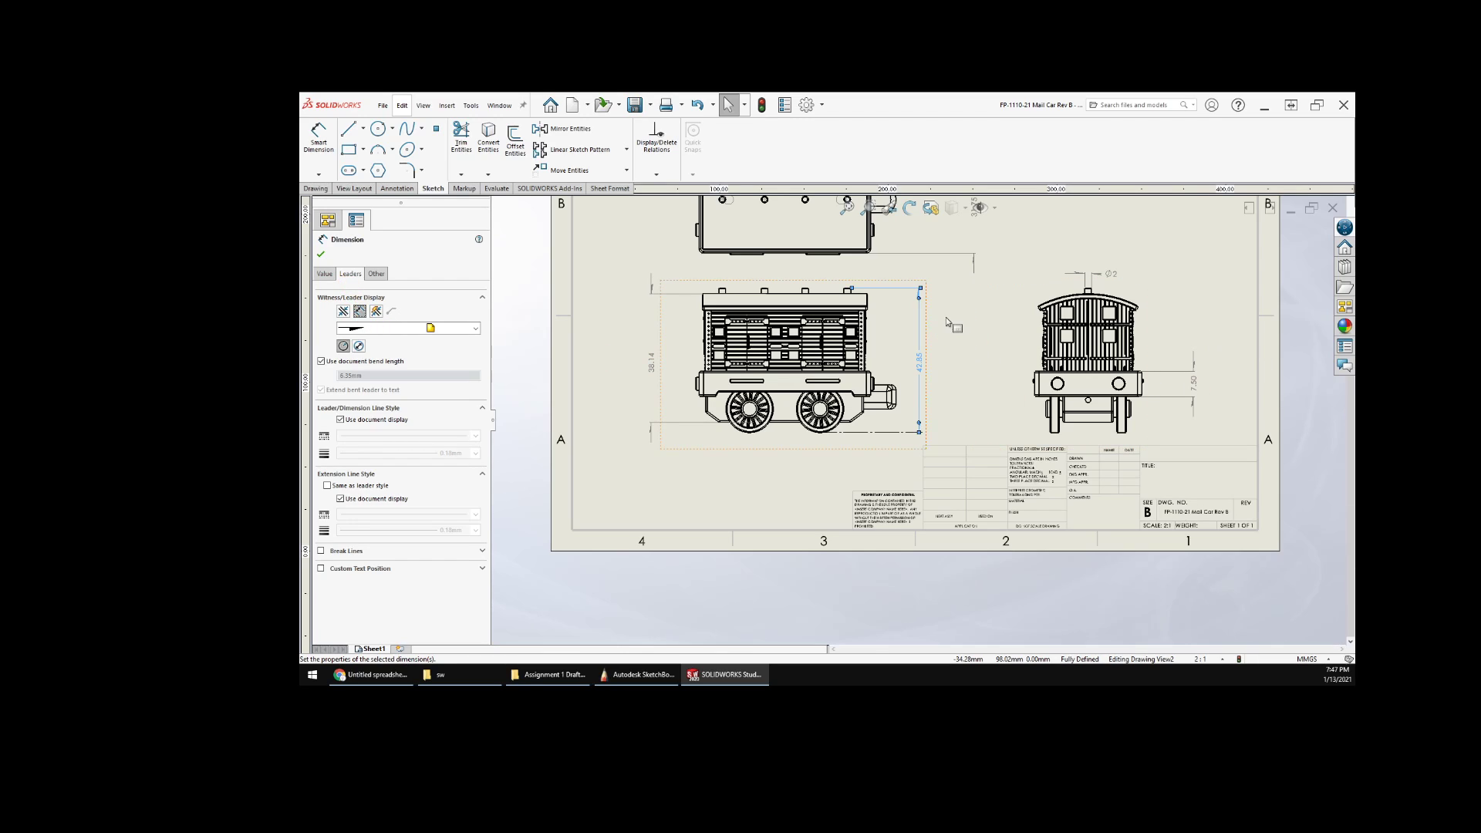
- Set the drawing document's default dimension arrows to display inside the extension lines
click(939, 357)
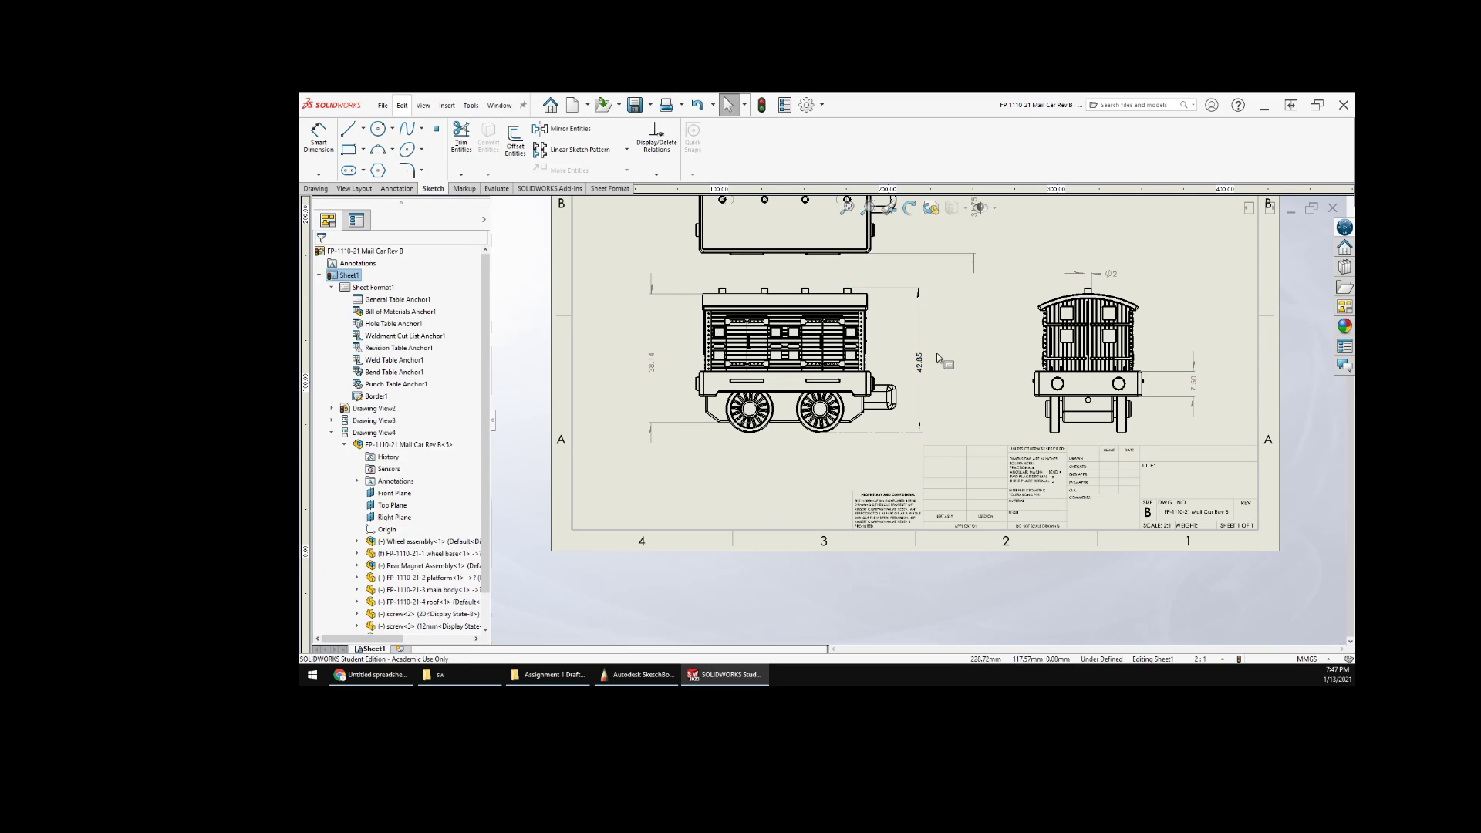
click(821, 107)
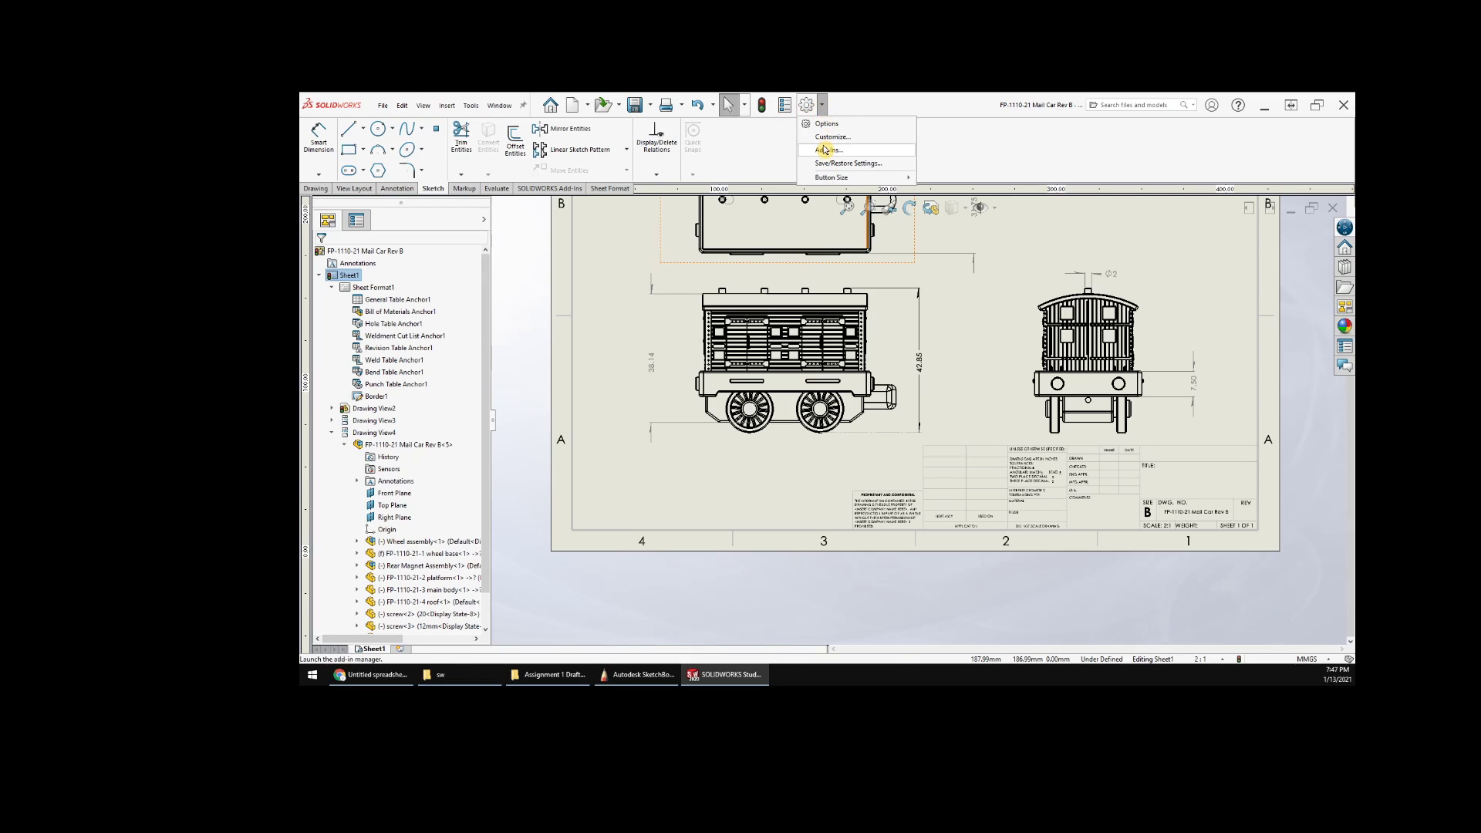
click(822, 126)
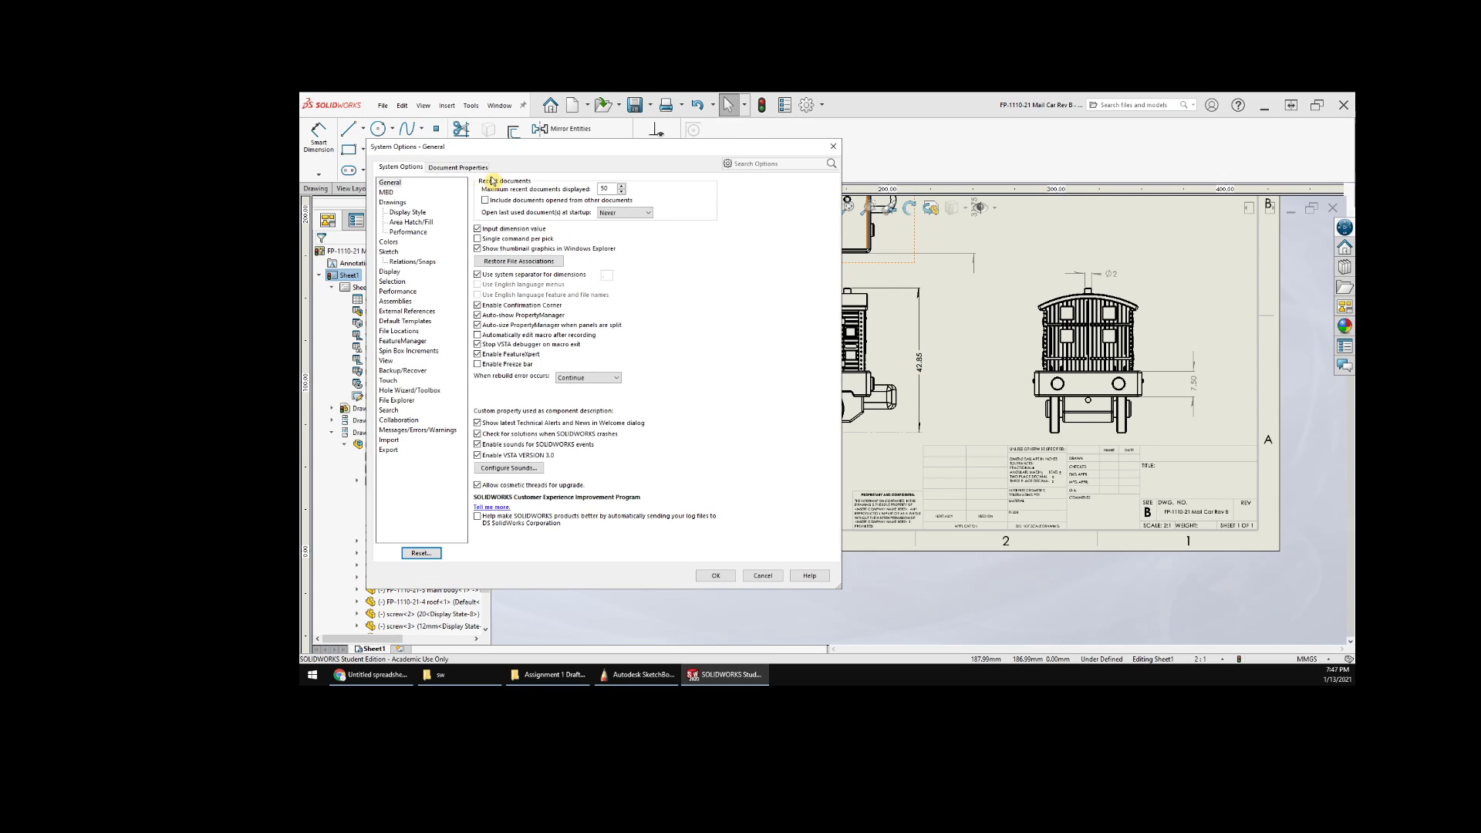
click(459, 168)
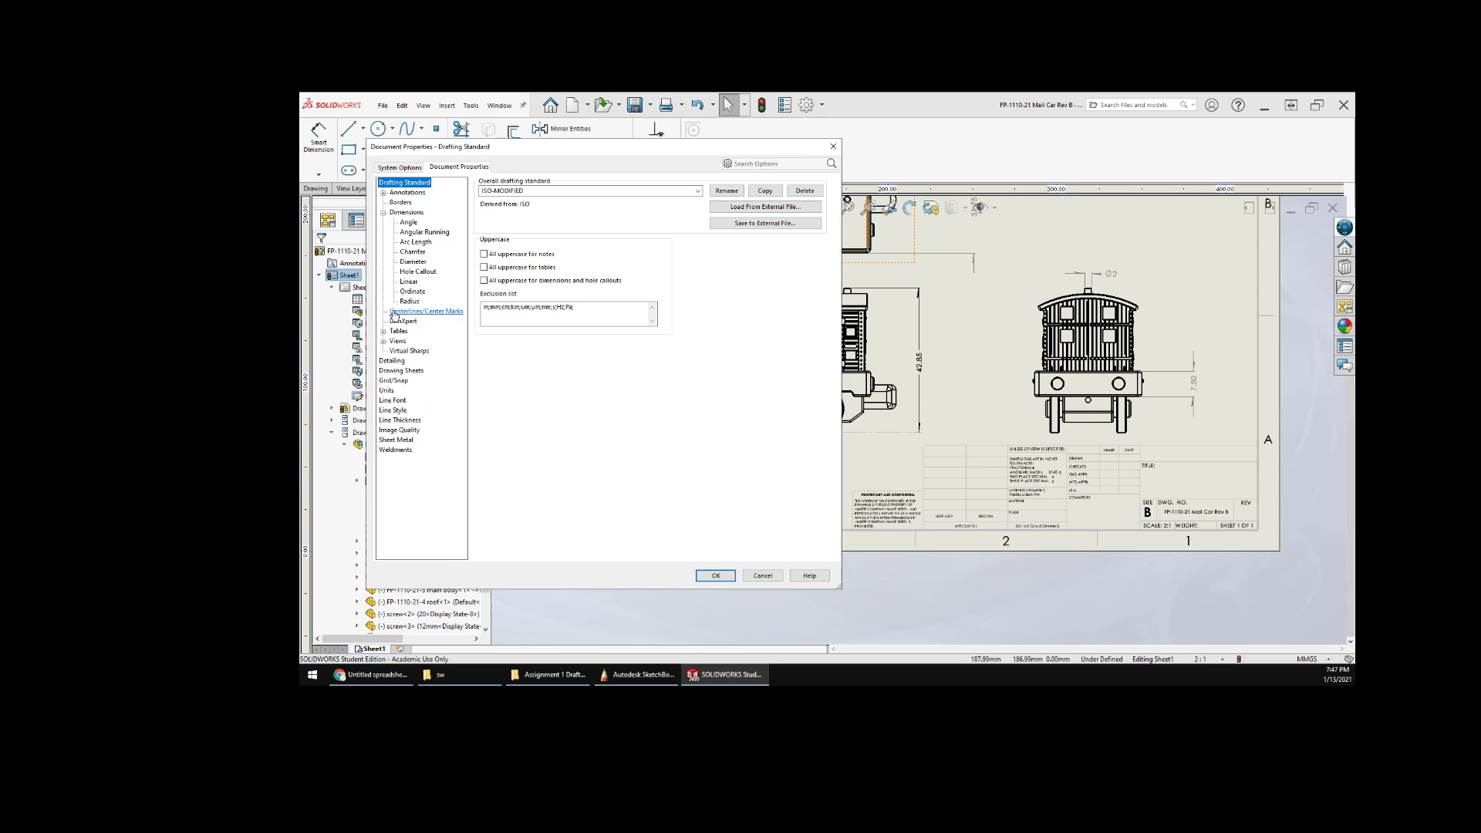
click(403, 215)
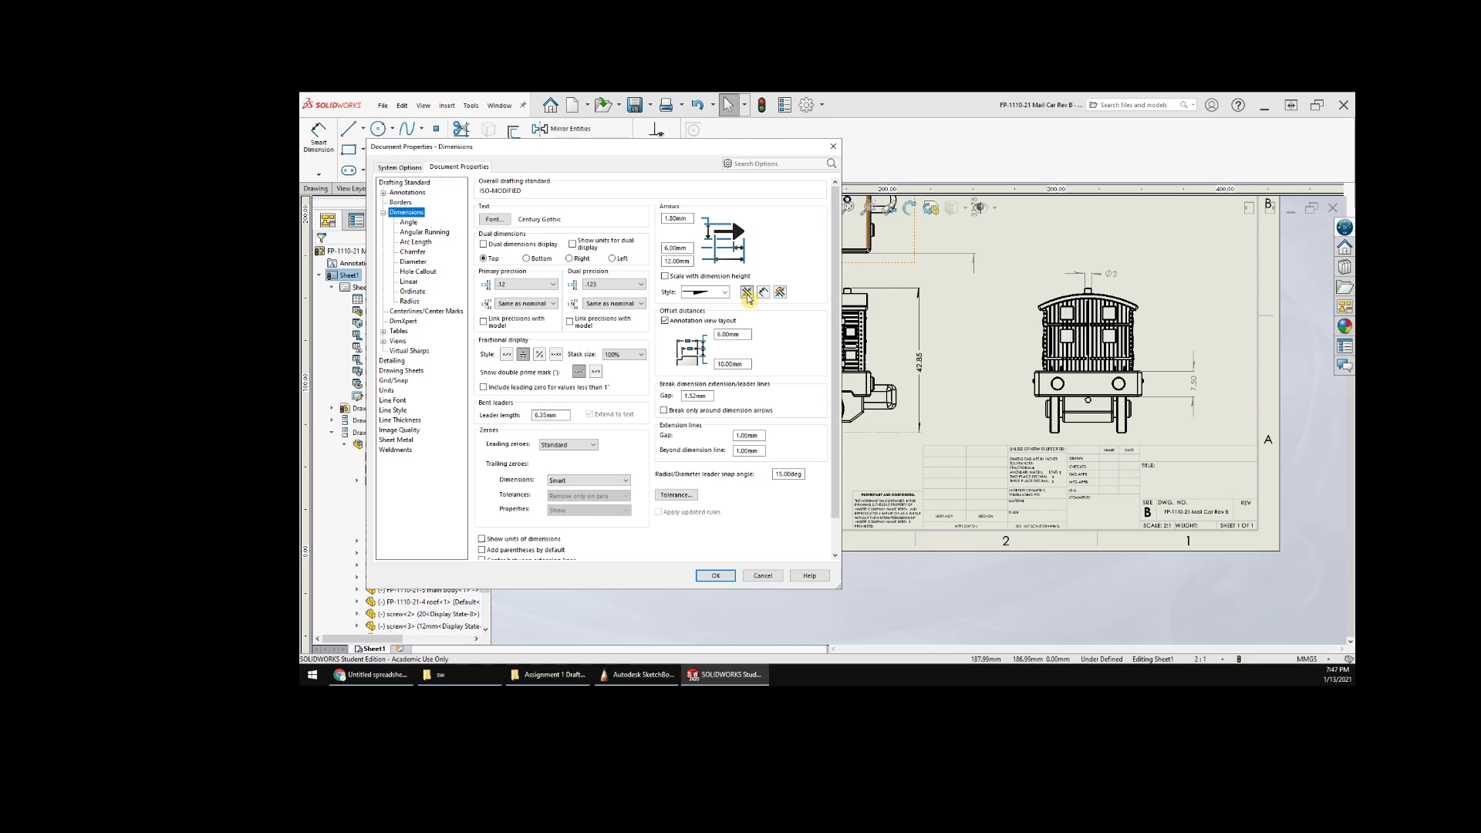
click(763, 298)
click(716, 575)
- Move the platform height dimension slightly farther away from the end view
middle_drag(969, 315, 1002, 423)
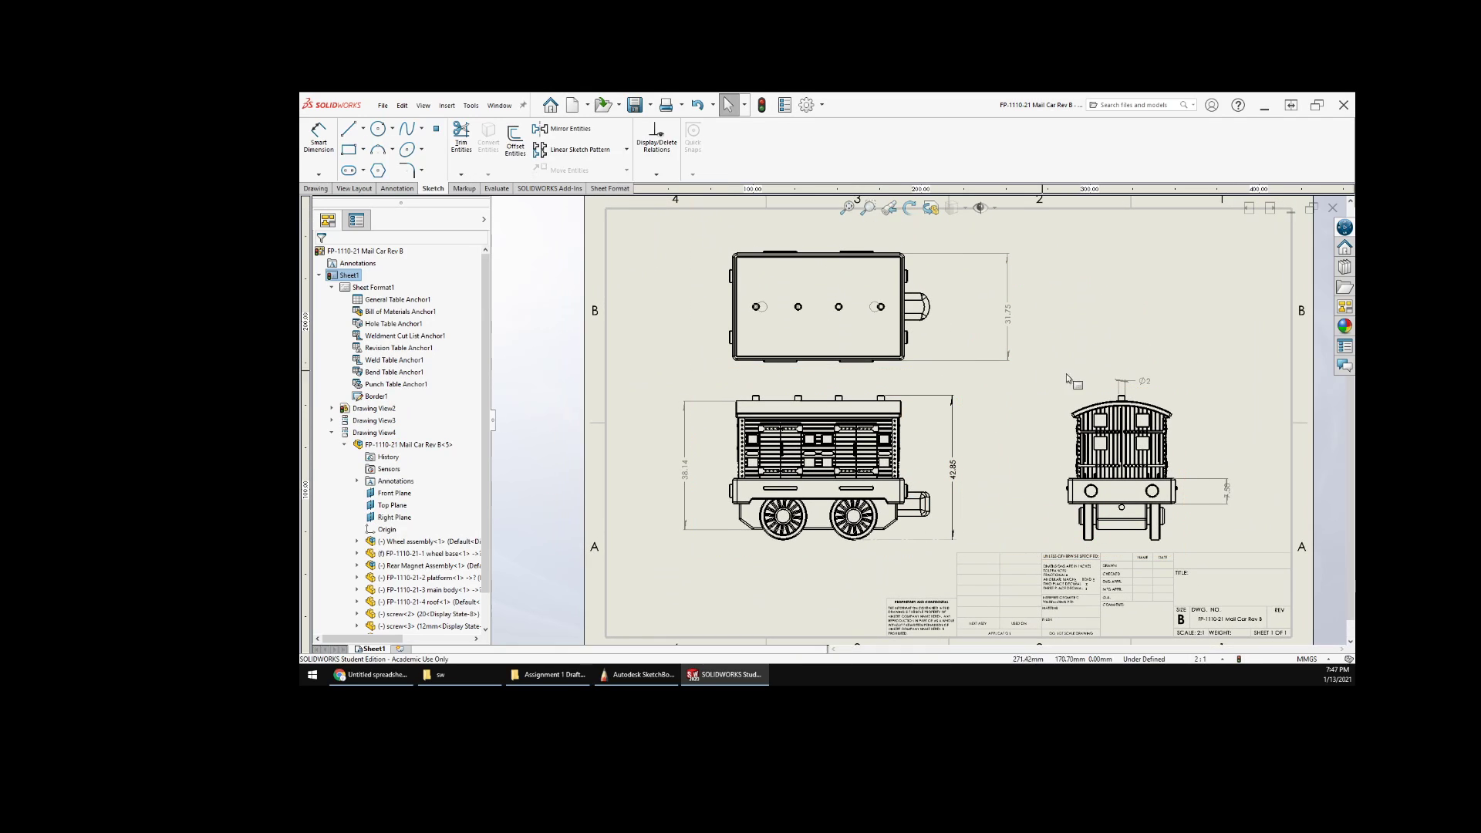
scroll(1203, 489, down, 3)
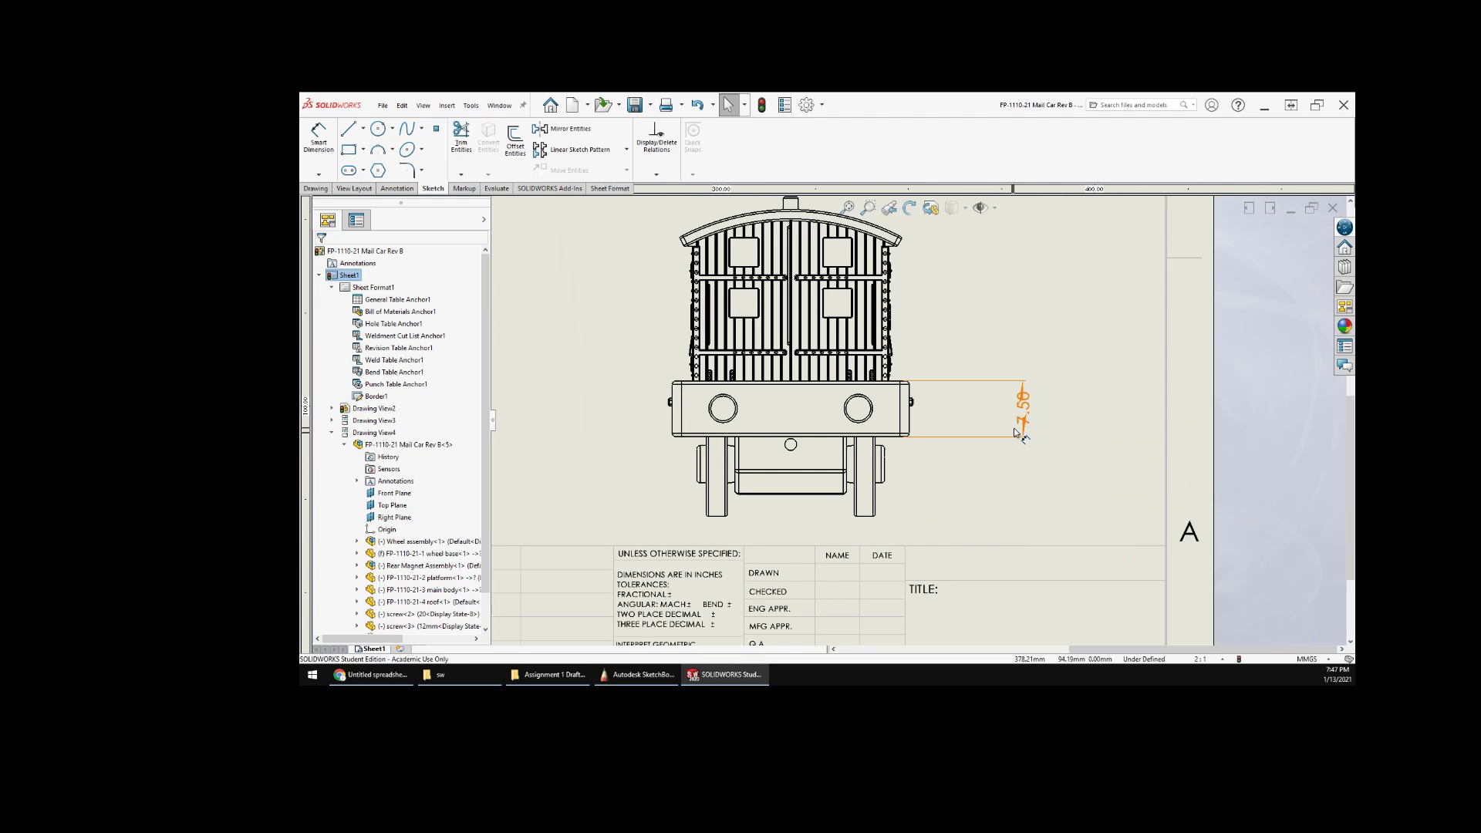
mouse_move(1022, 424)
mouse_down()
mouse_move(1031, 439)
mouse_move(1051, 420)
mouse_move(1032, 422)
mouse_up()
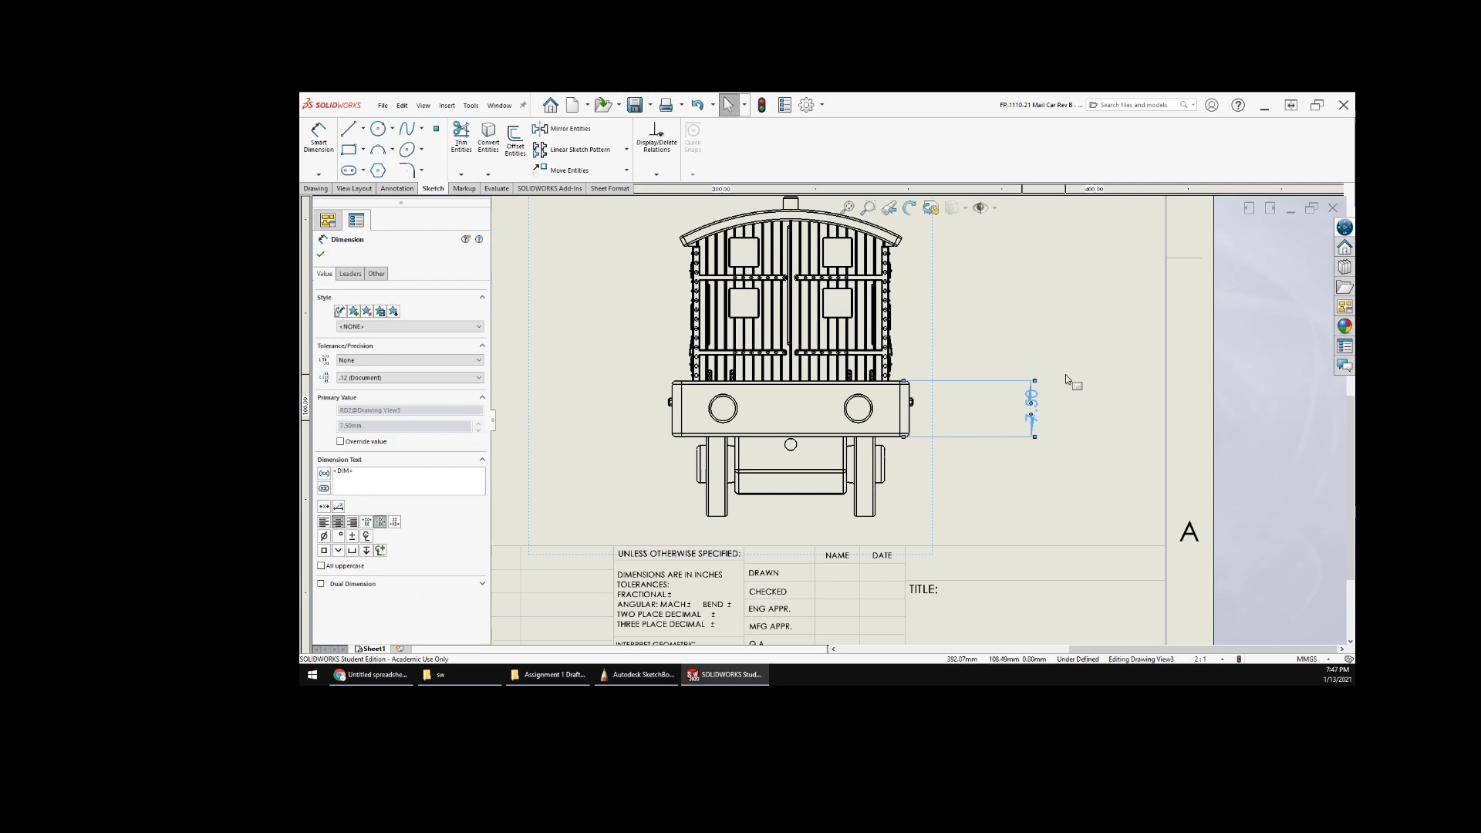
click(974, 423)
scroll(974, 422, up, 5)
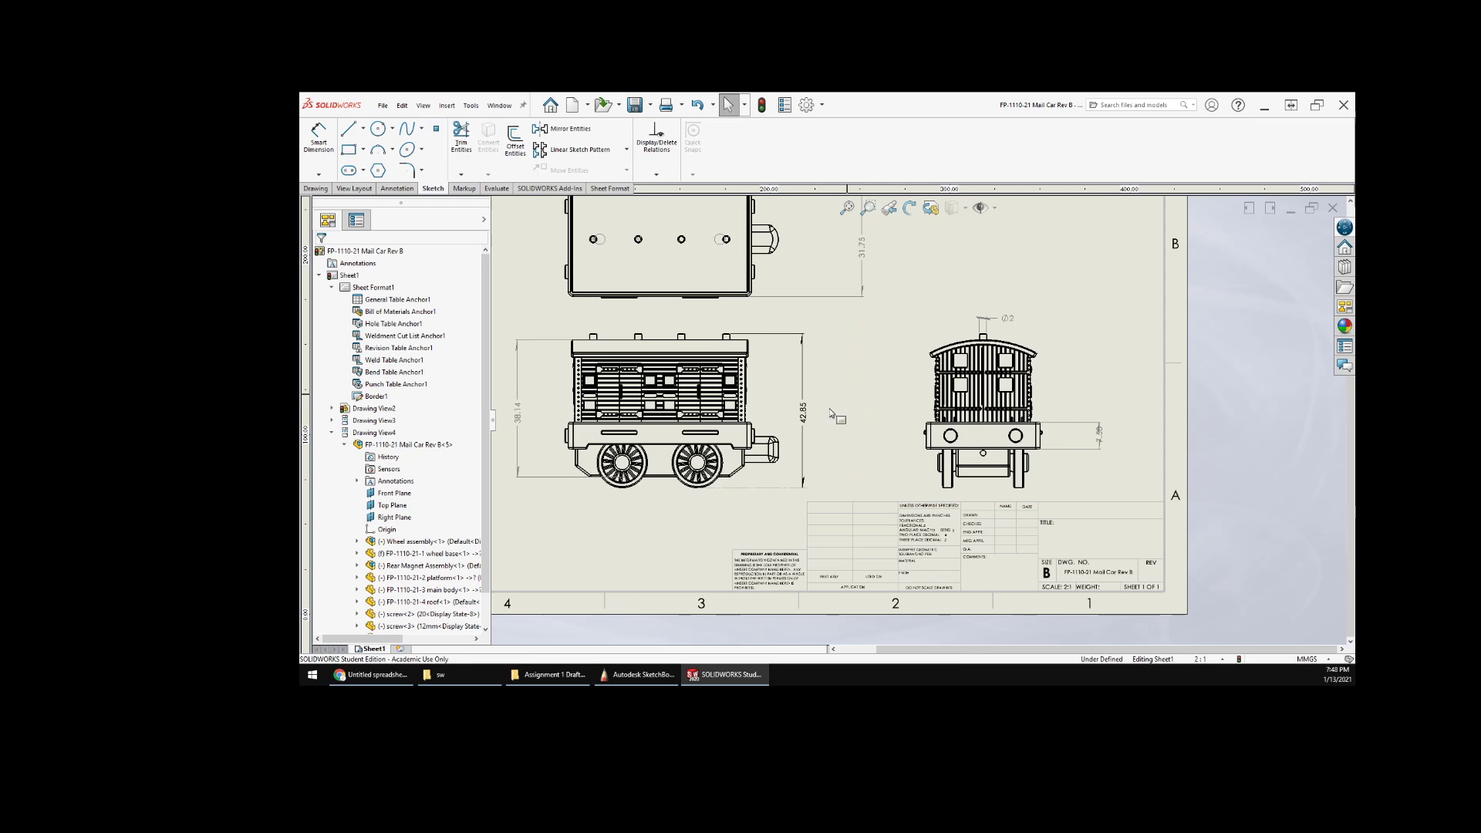
- Give the end view's platform height dimension a custom text position with a broken leader and horizontal text
middle_drag(839, 403, 896, 456)
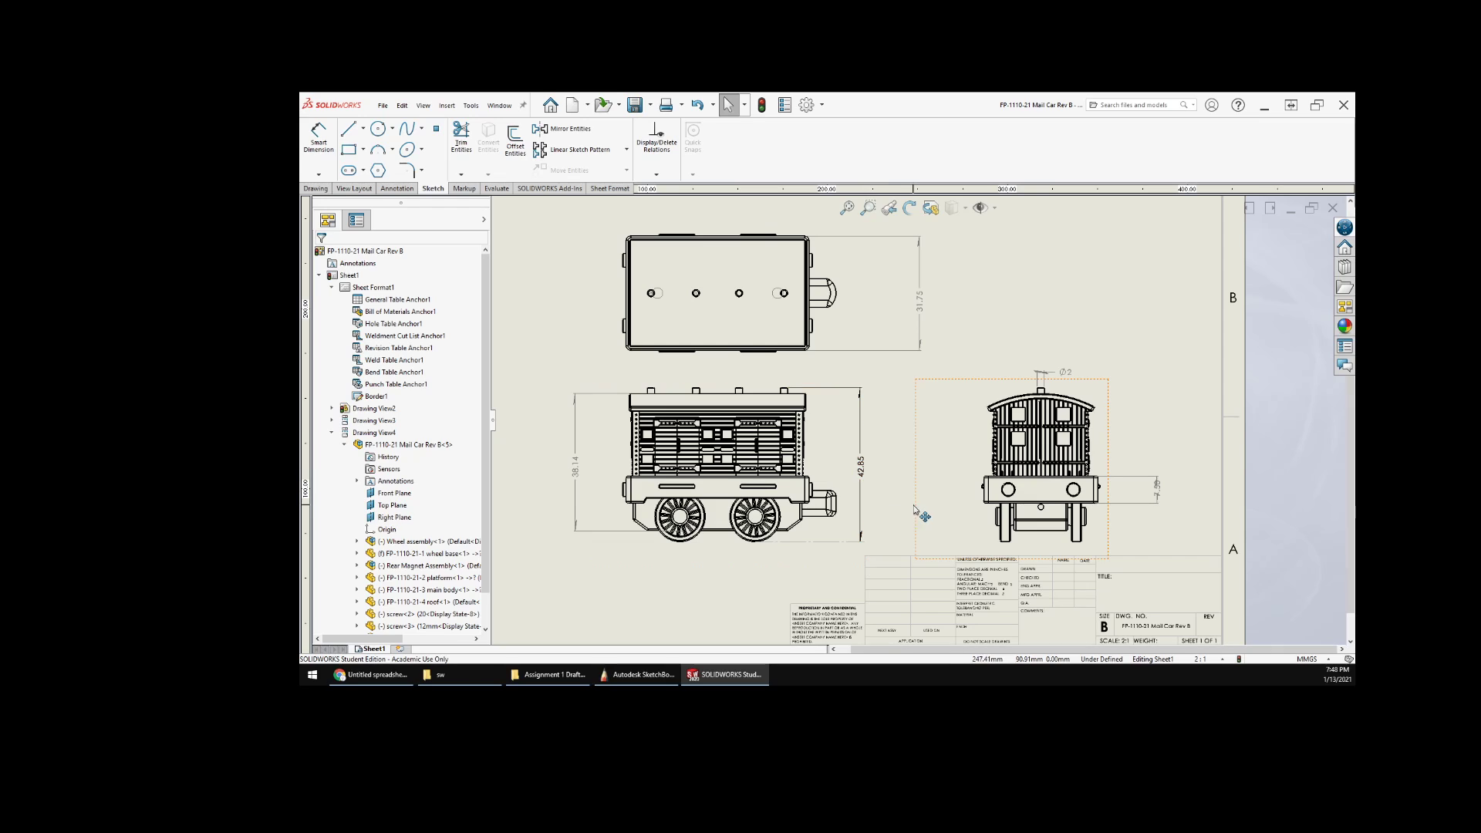
scroll(1141, 464, down, 5)
scroll(1080, 443, down, 3)
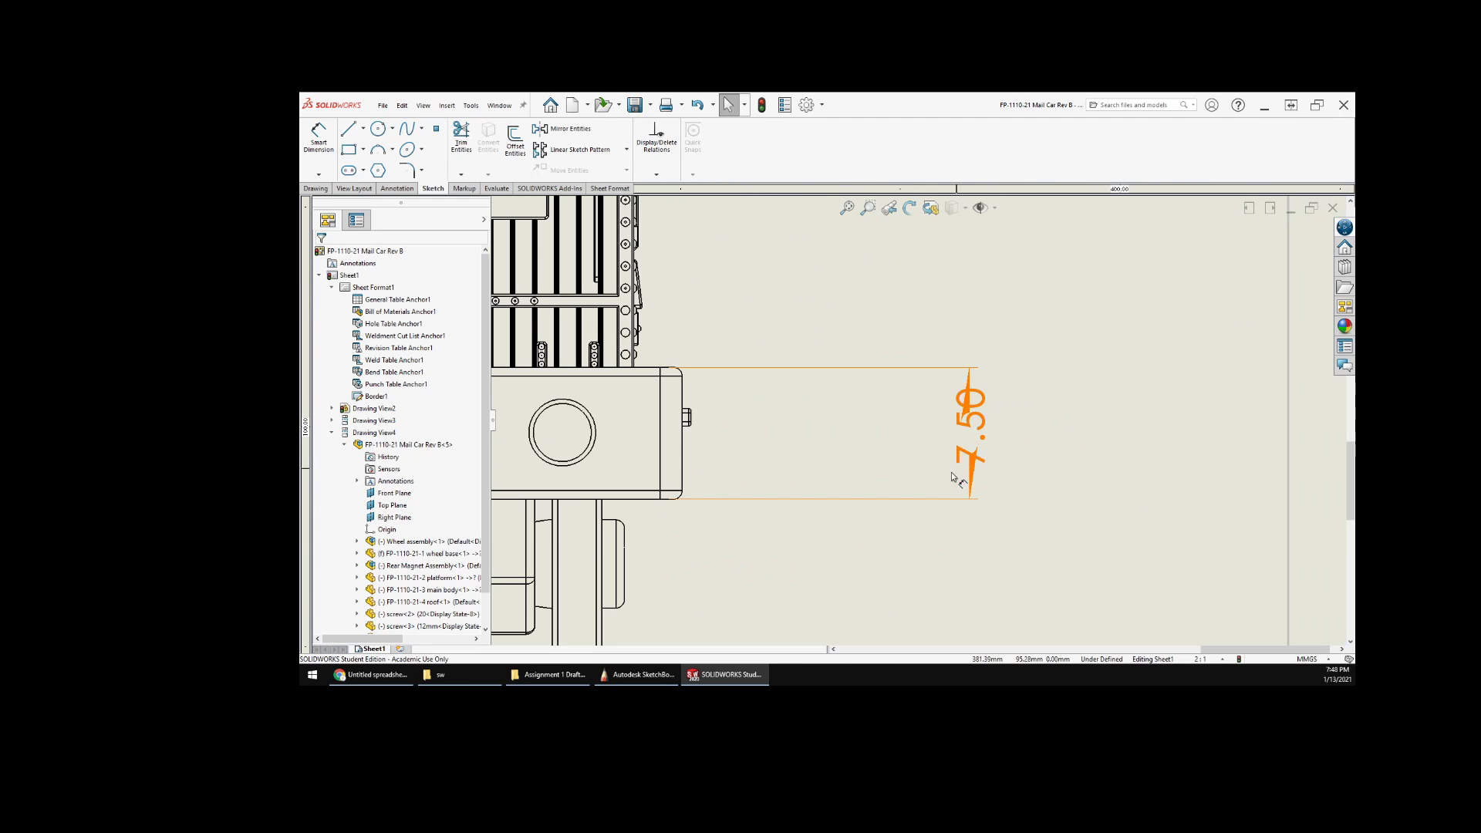
click(970, 436)
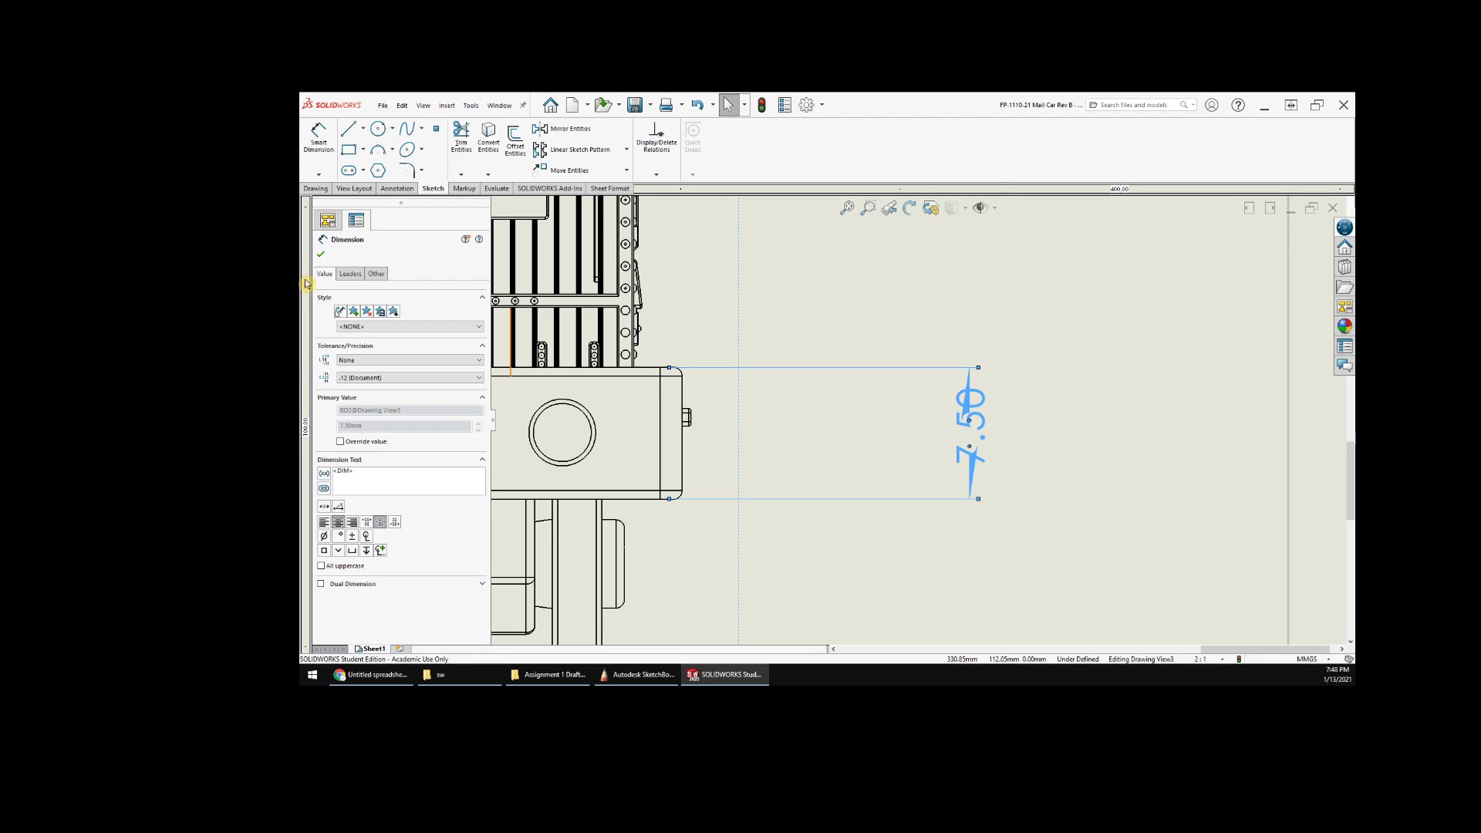
click(350, 275)
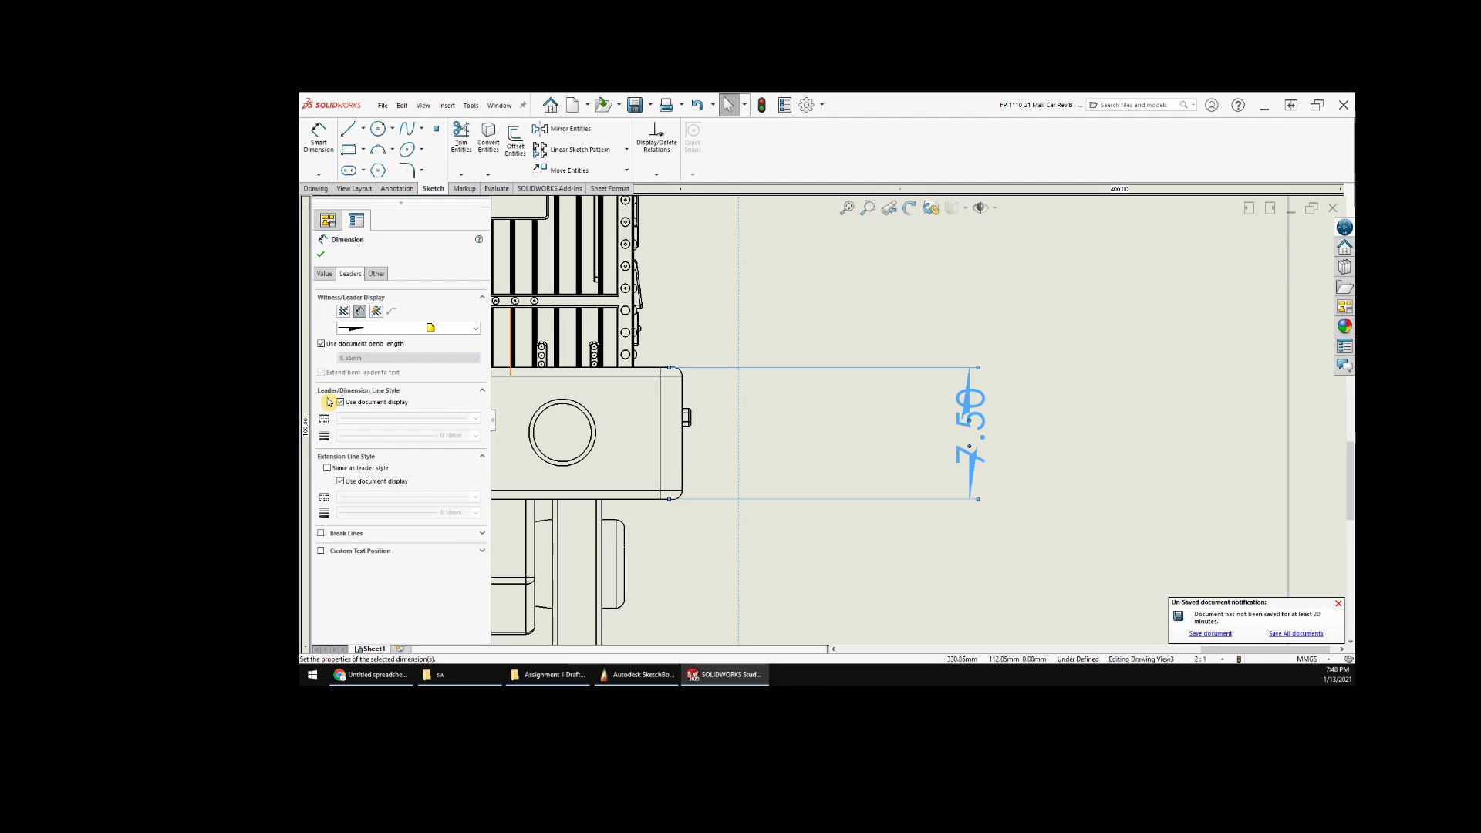
click(476, 332)
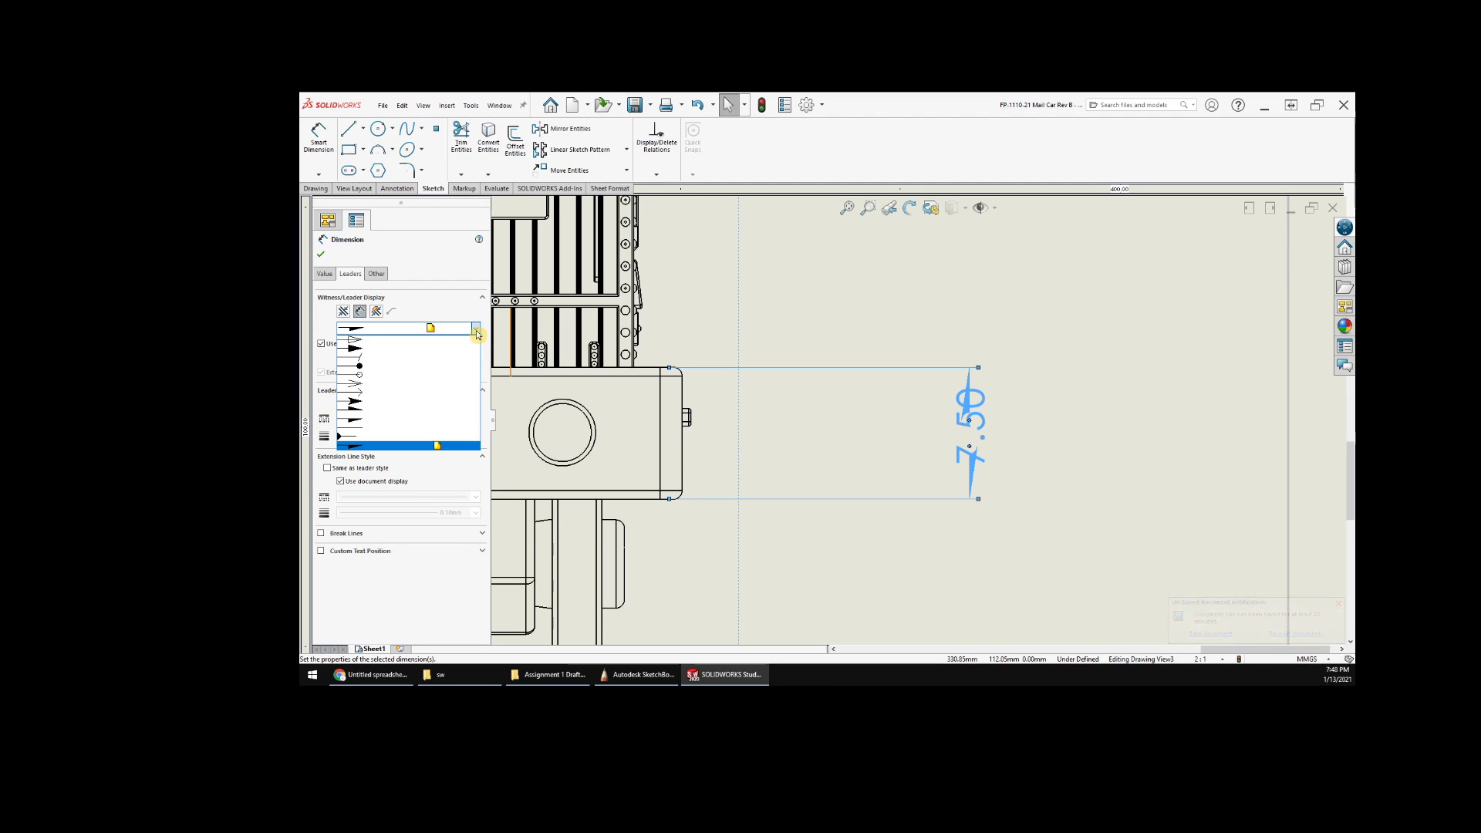
click(476, 332)
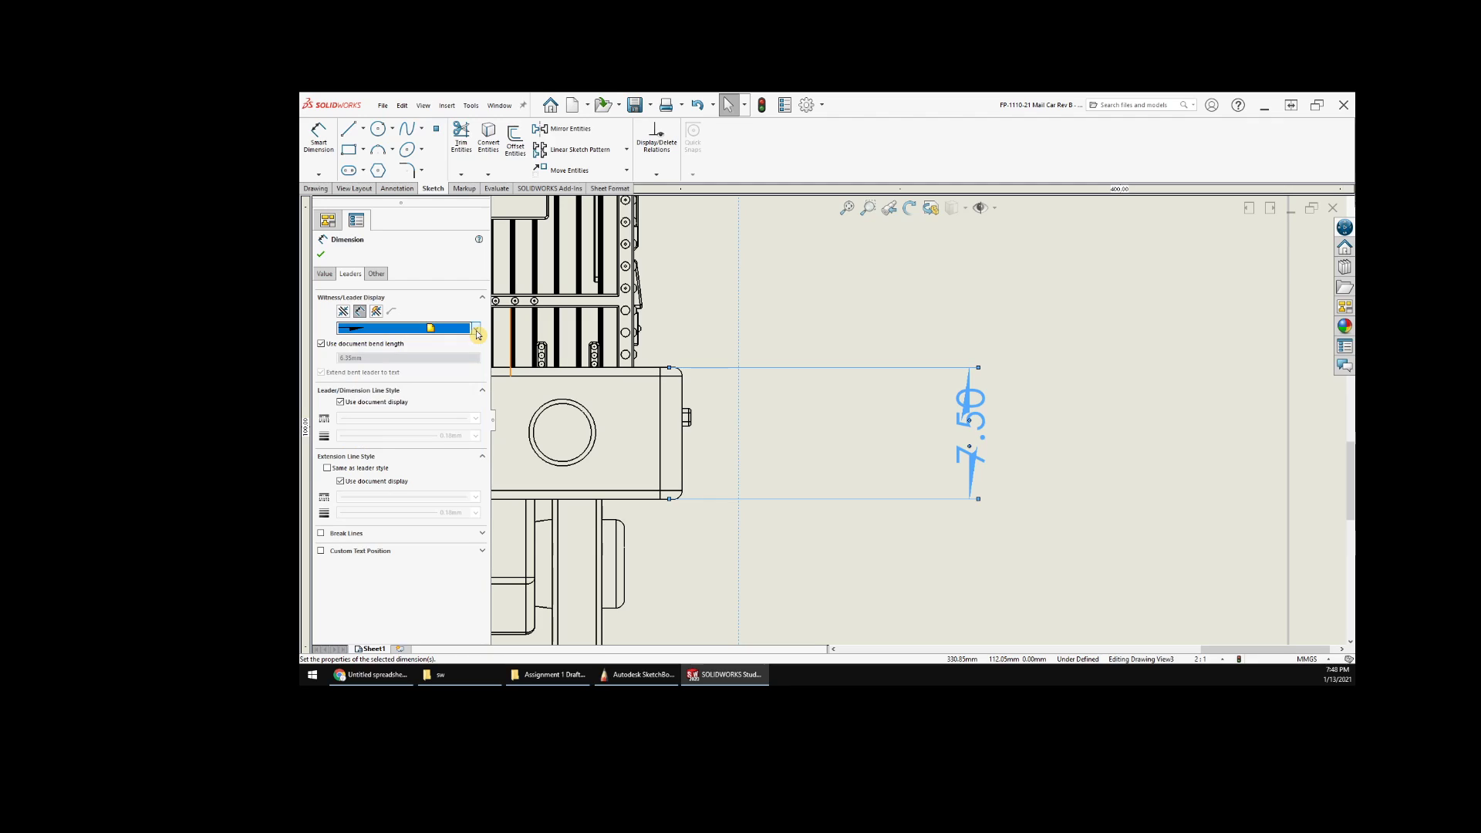
click(484, 553)
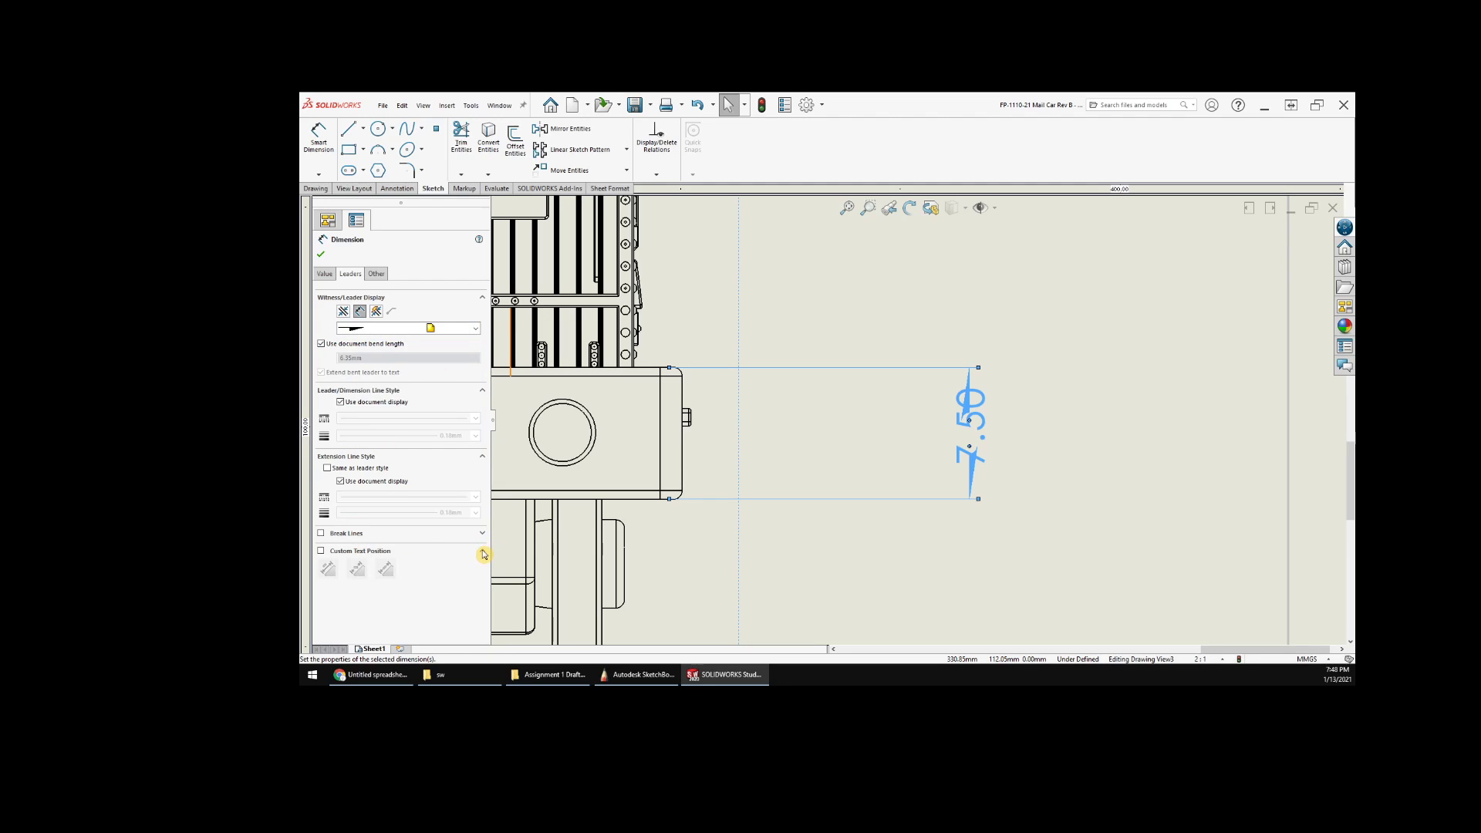
click(322, 552)
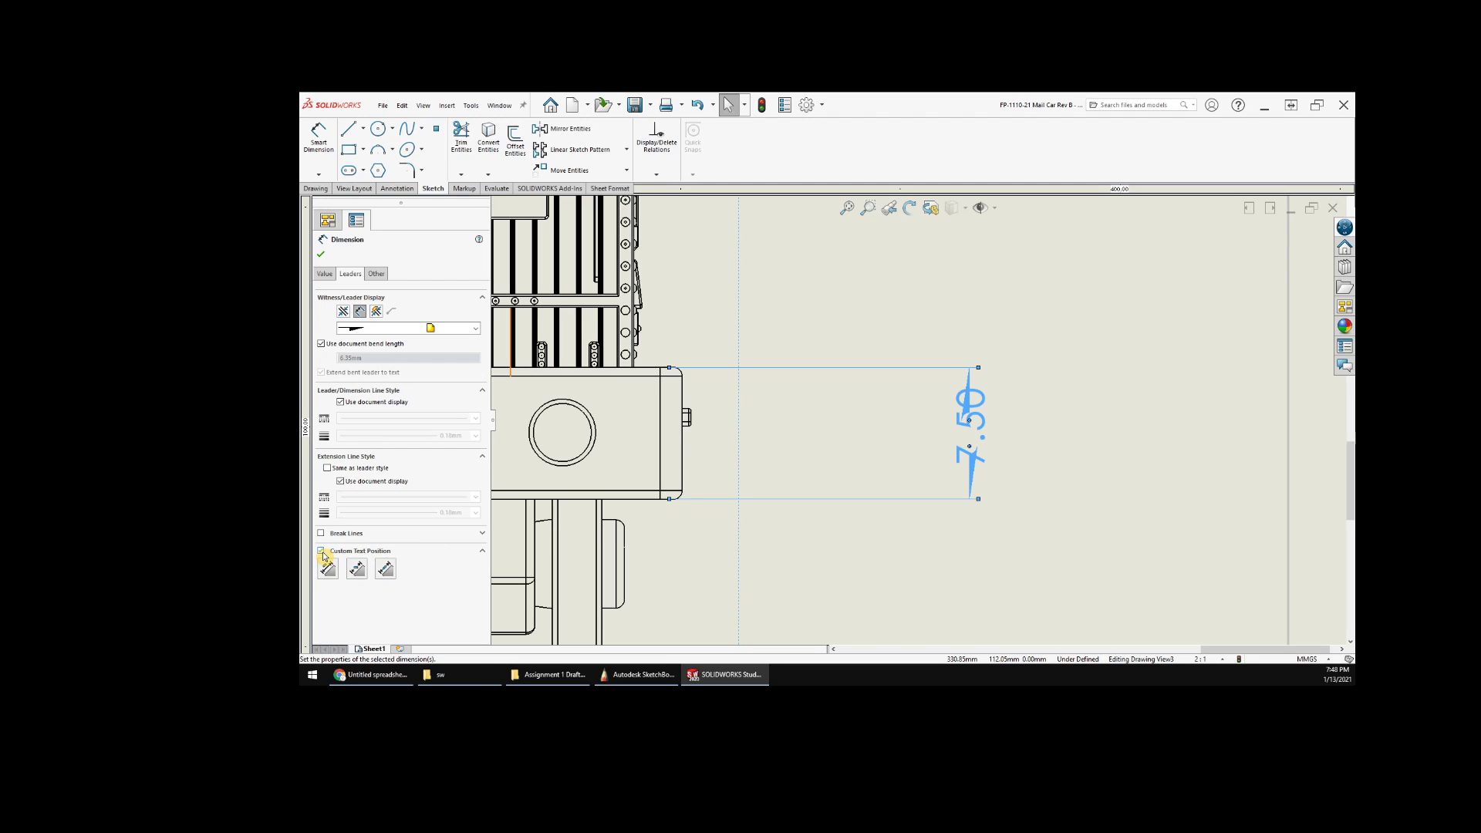
click(360, 569)
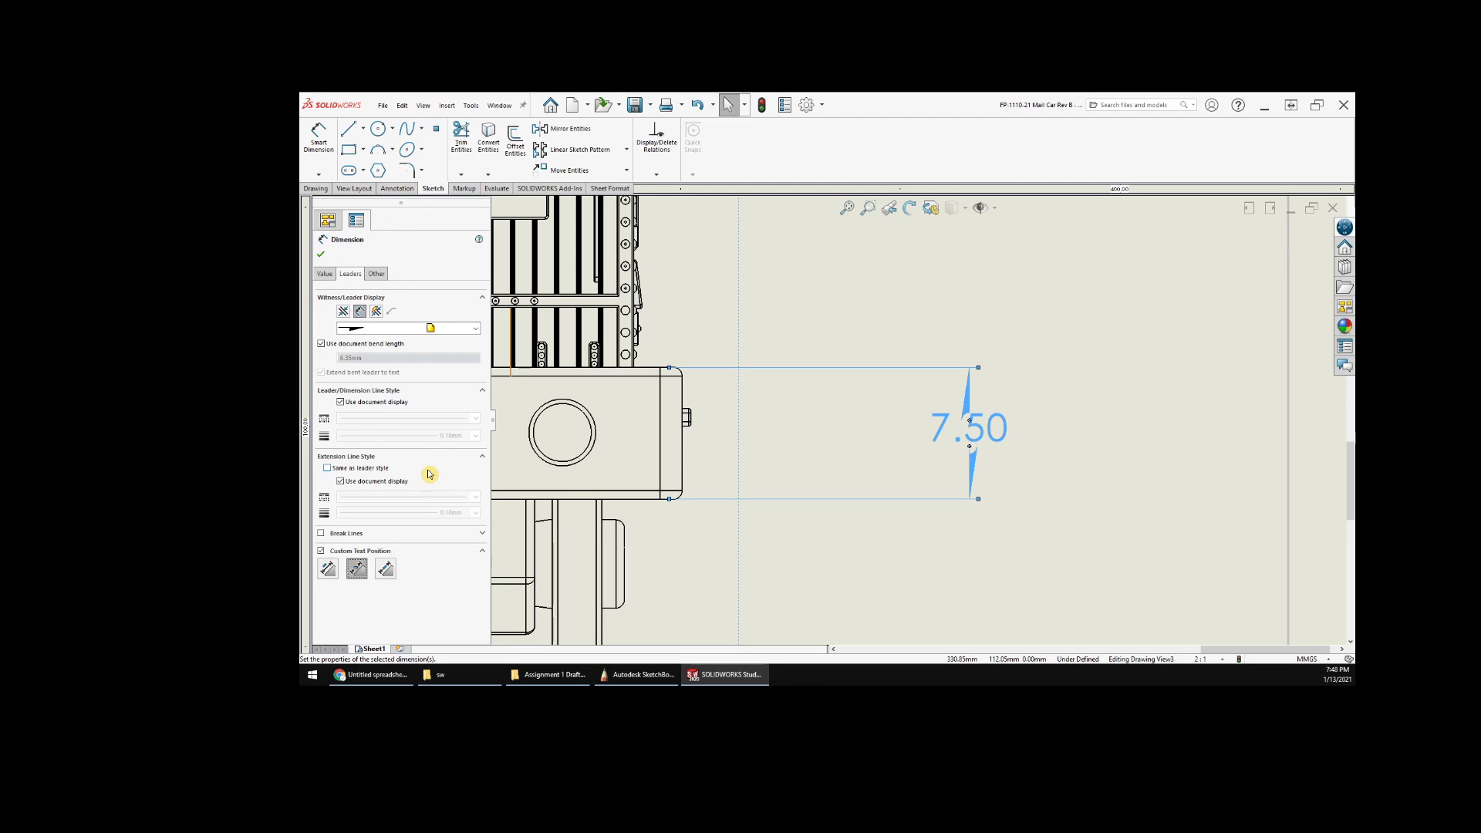
- Move the platform height dimension closer to the end view and accept its broken-leader, horizontal-text setting
drag(999, 440, 964, 449)
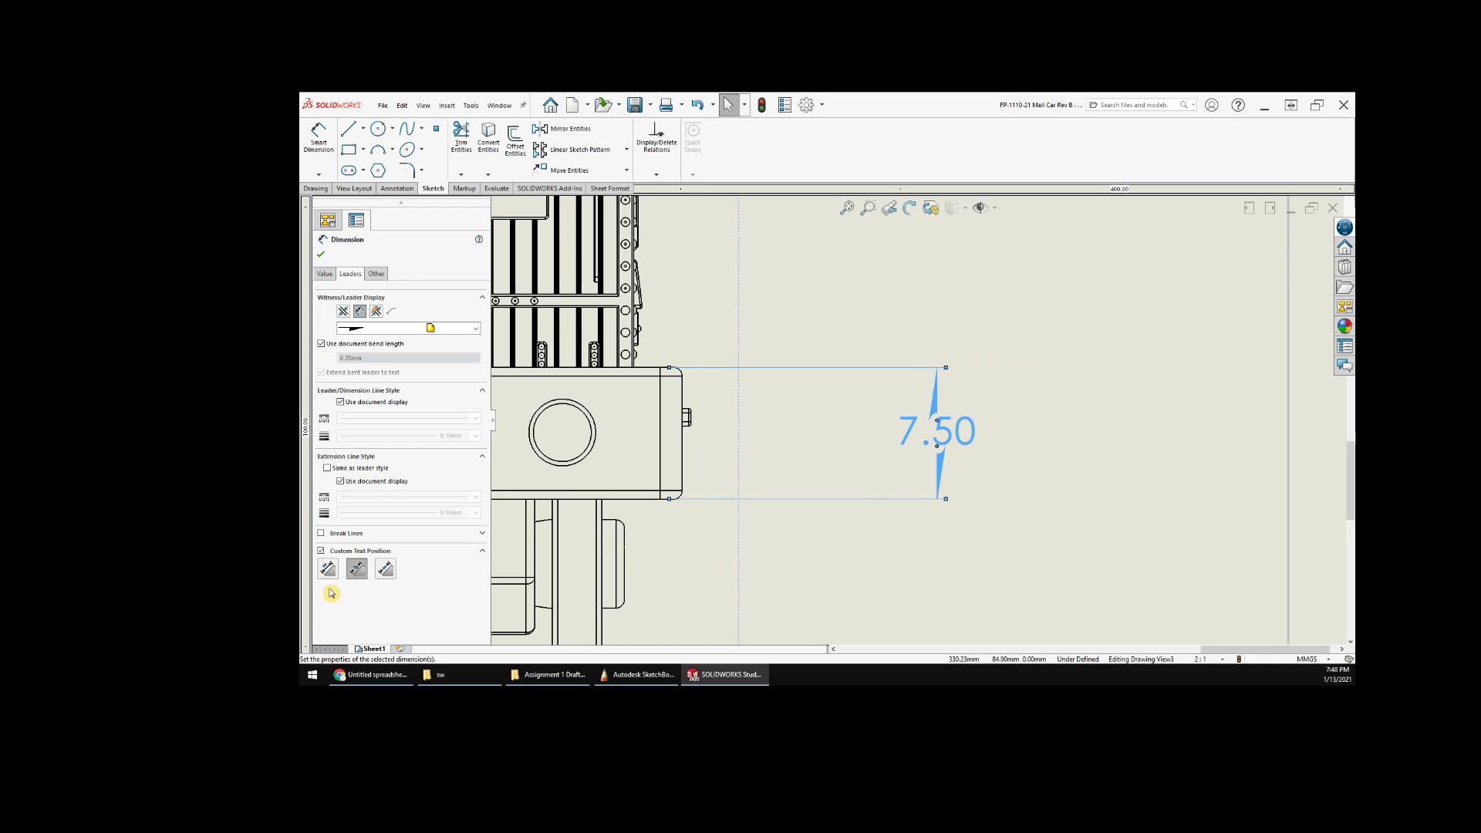
click(357, 571)
click(322, 256)
scroll(604, 413, up, 3)
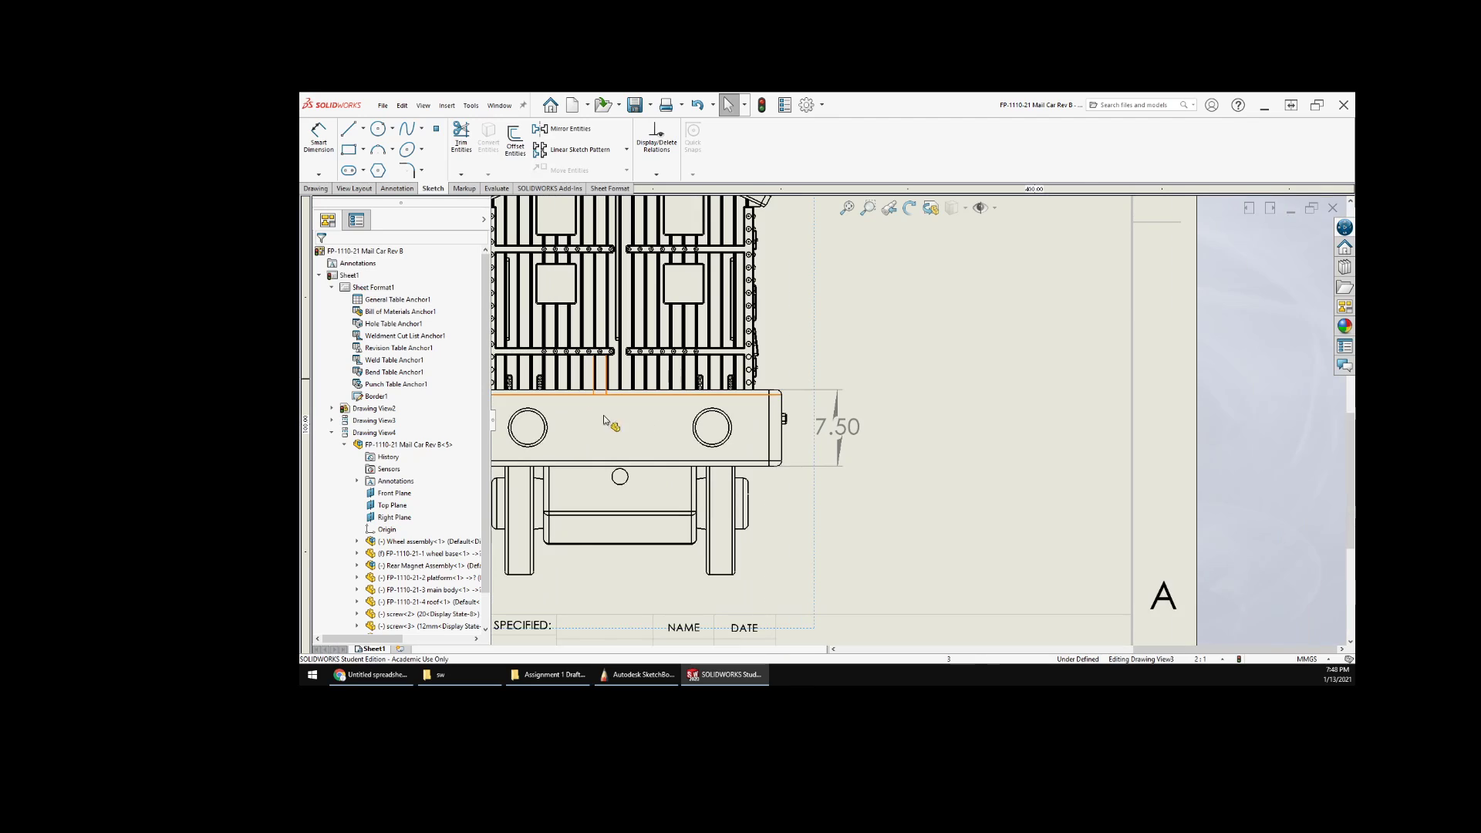
- Set the document's default text position for linear dimensions to broken leader with horizontal text
middle_drag(603, 415, 872, 449)
scroll(864, 437, up, 3)
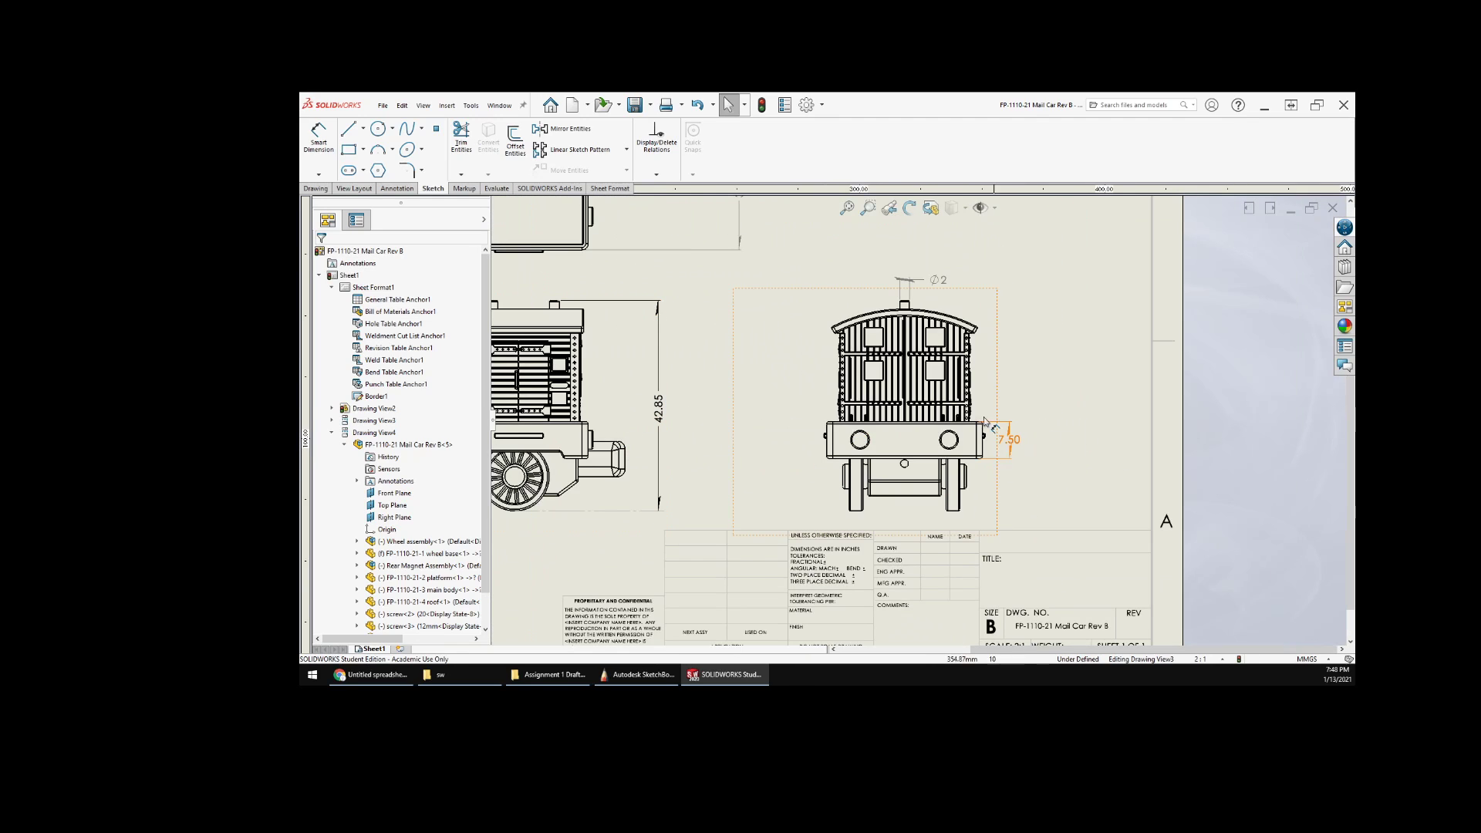
mouse_move(714, 436)
middle_down()
mouse_move(755, 553)
mouse_move(719, 515)
middle_up()
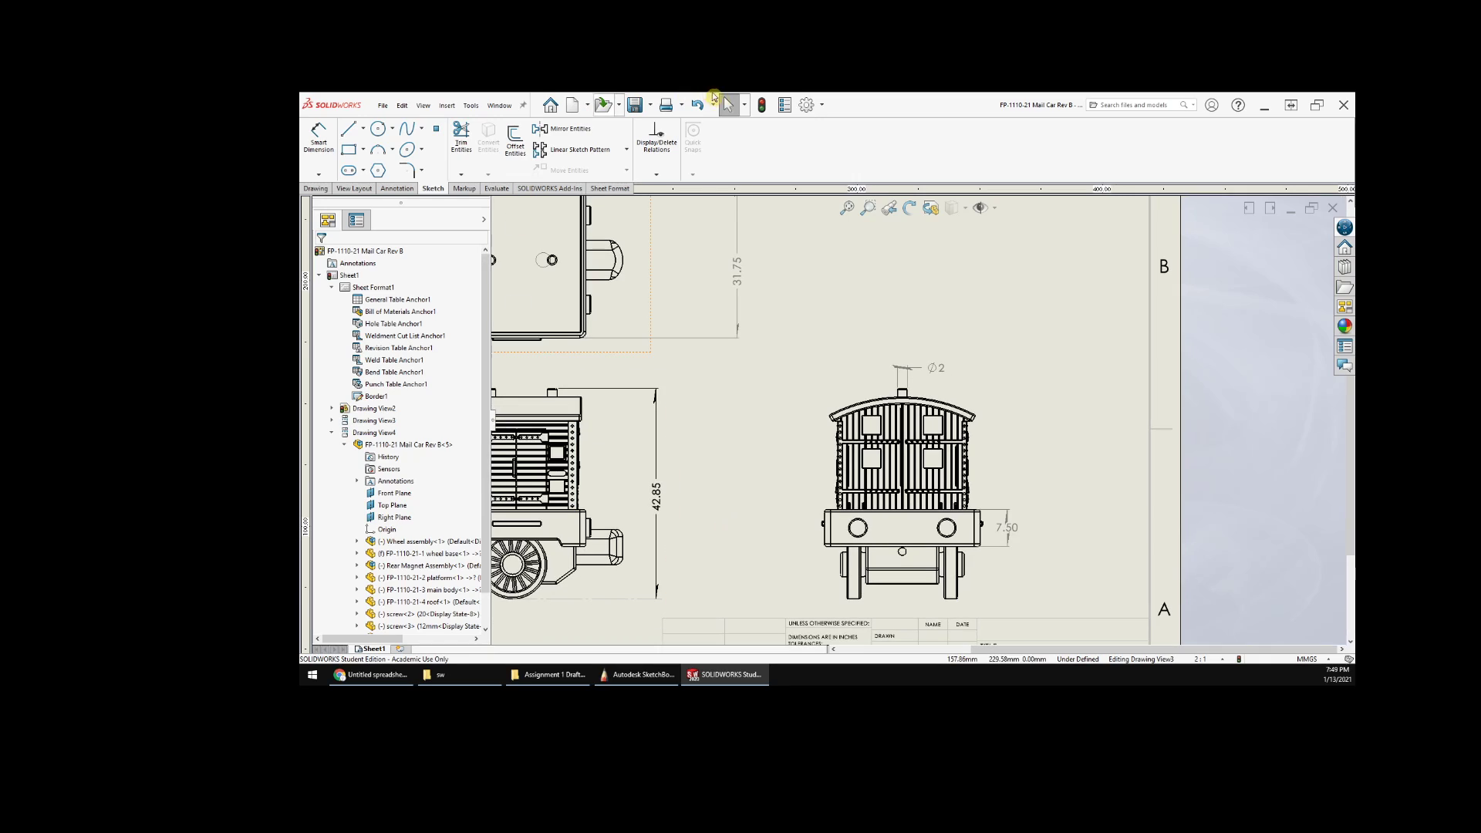
click(821, 107)
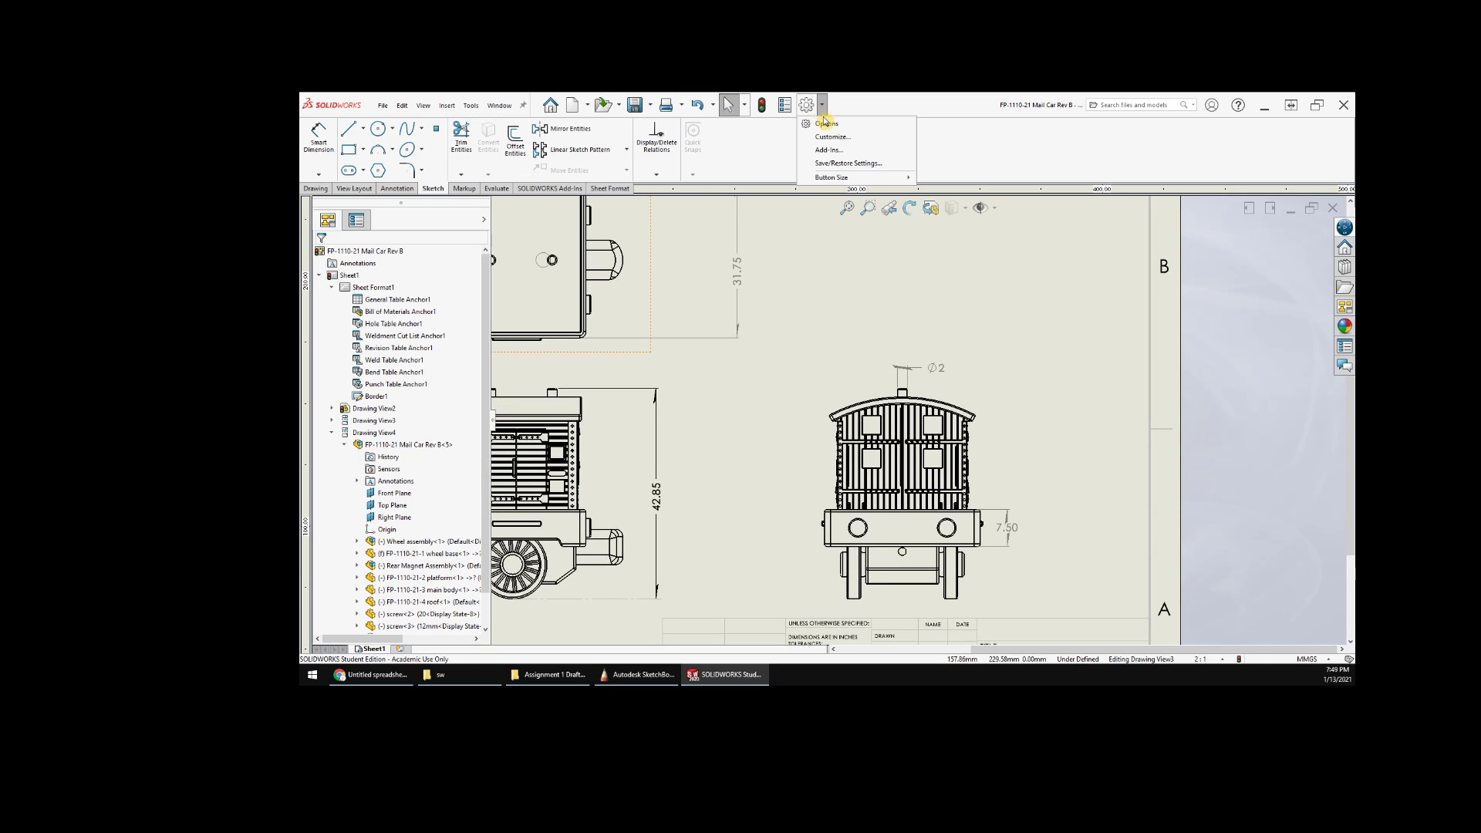
click(825, 123)
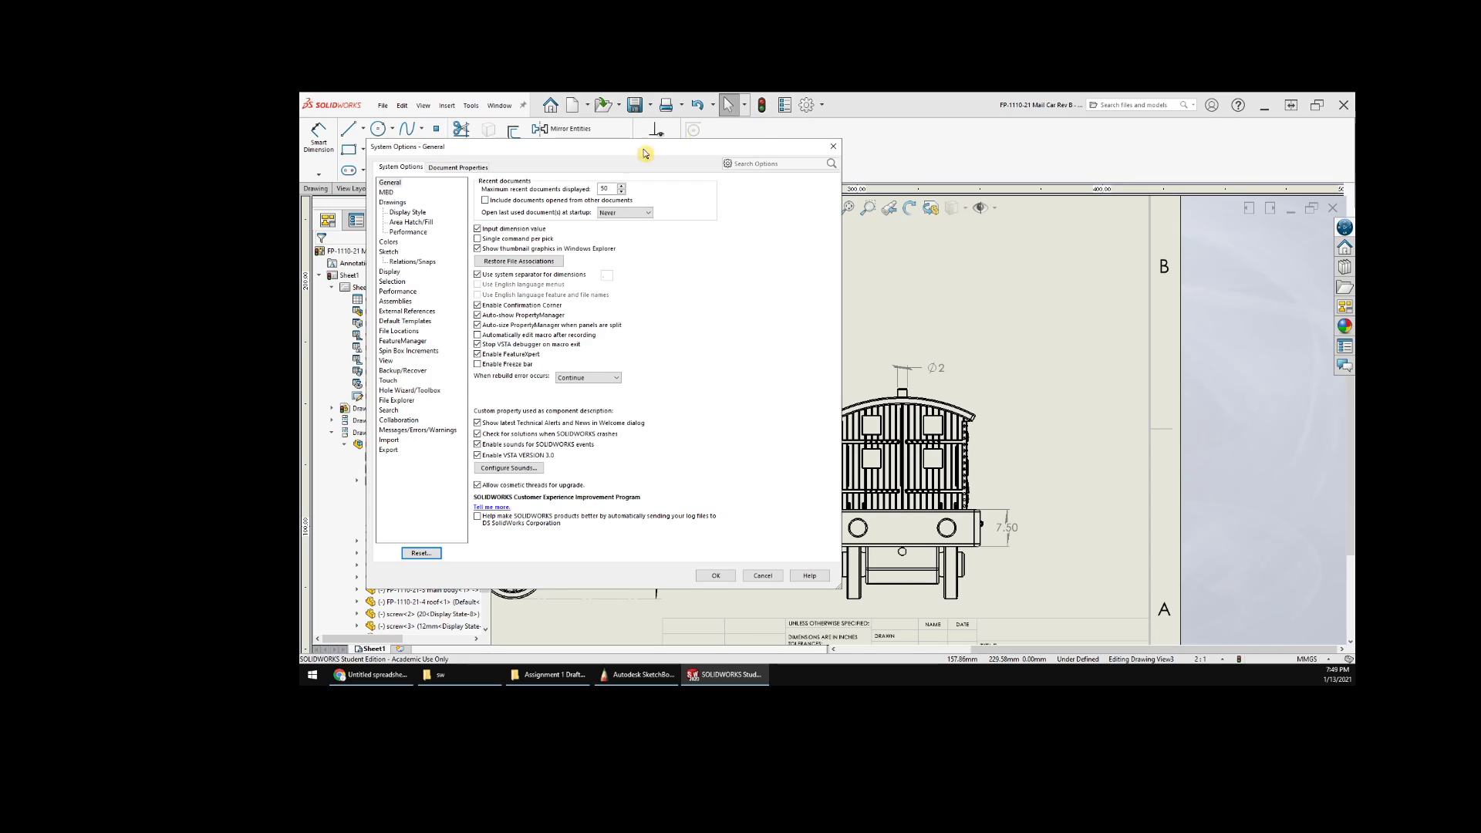
click(463, 168)
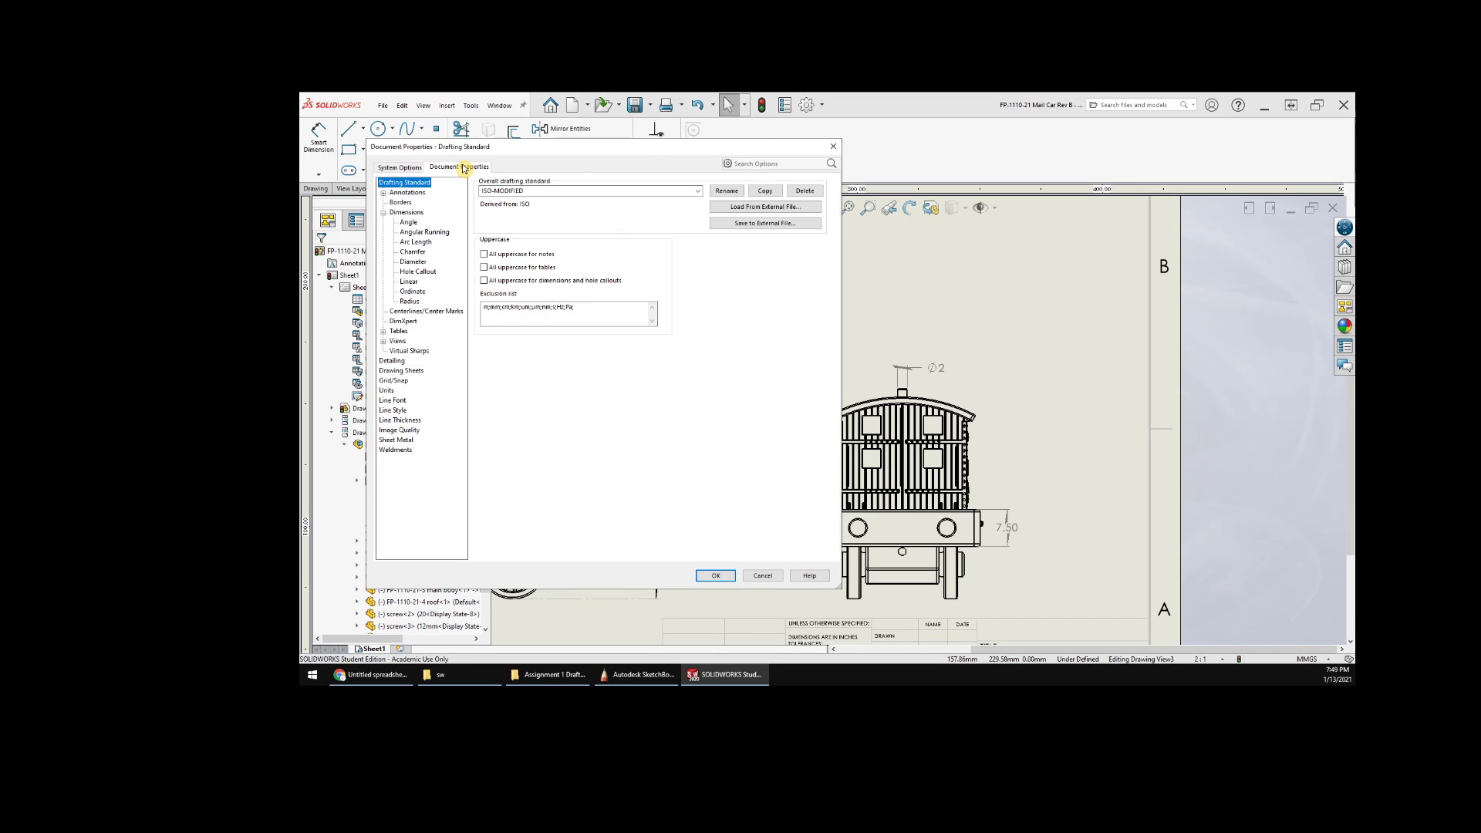
click(398, 213)
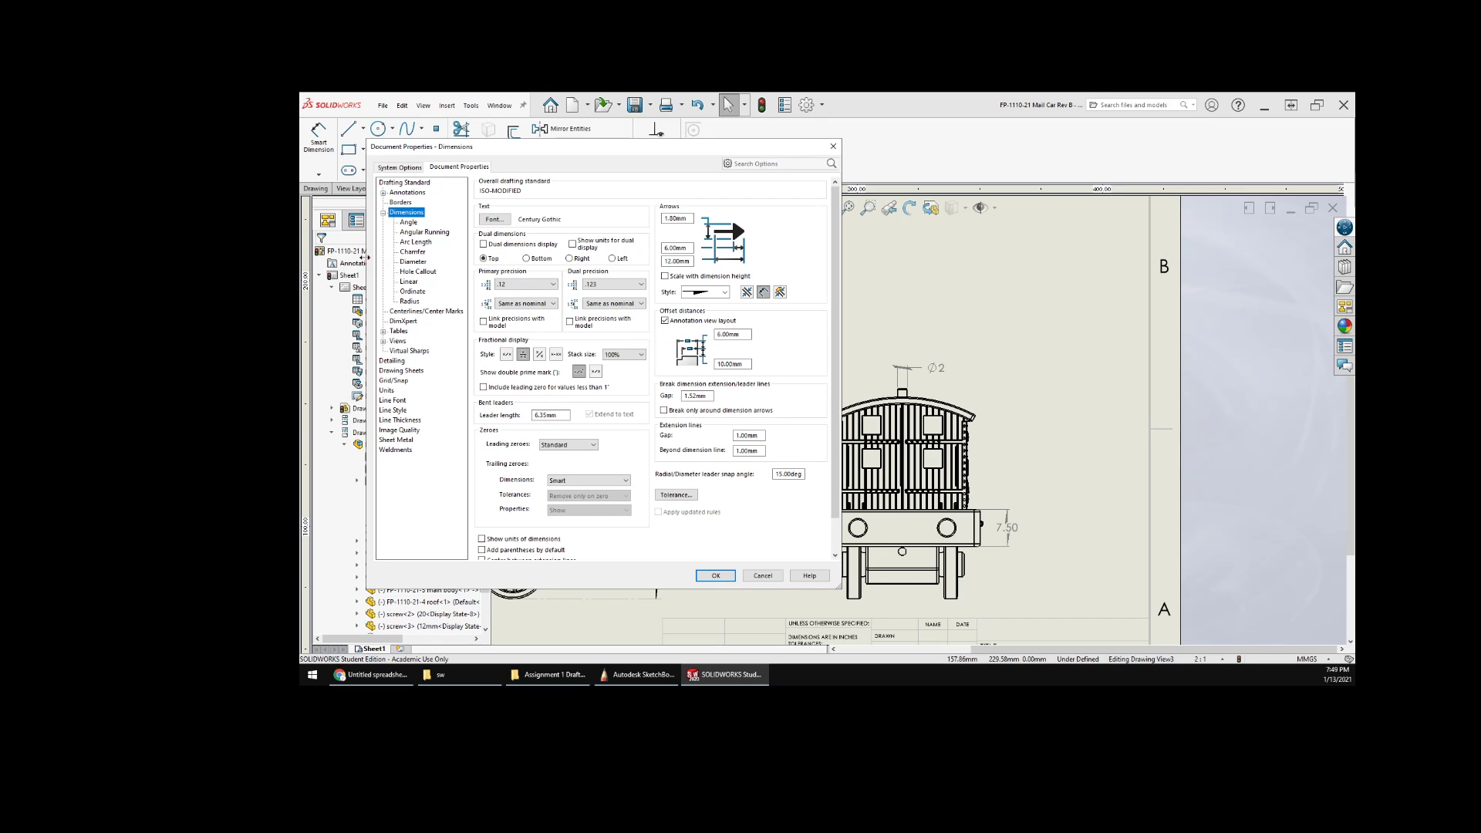
click(408, 222)
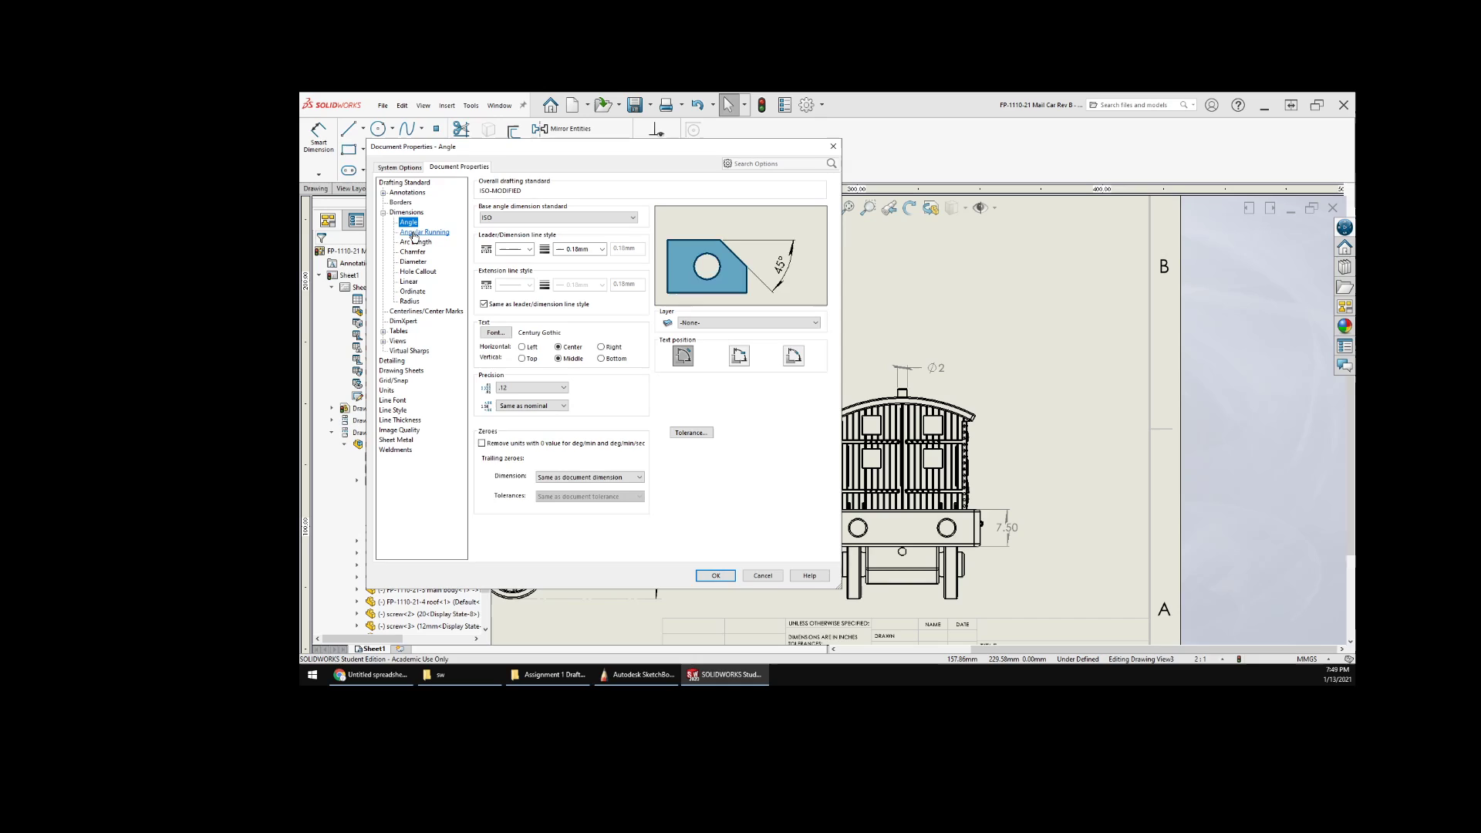
click(413, 233)
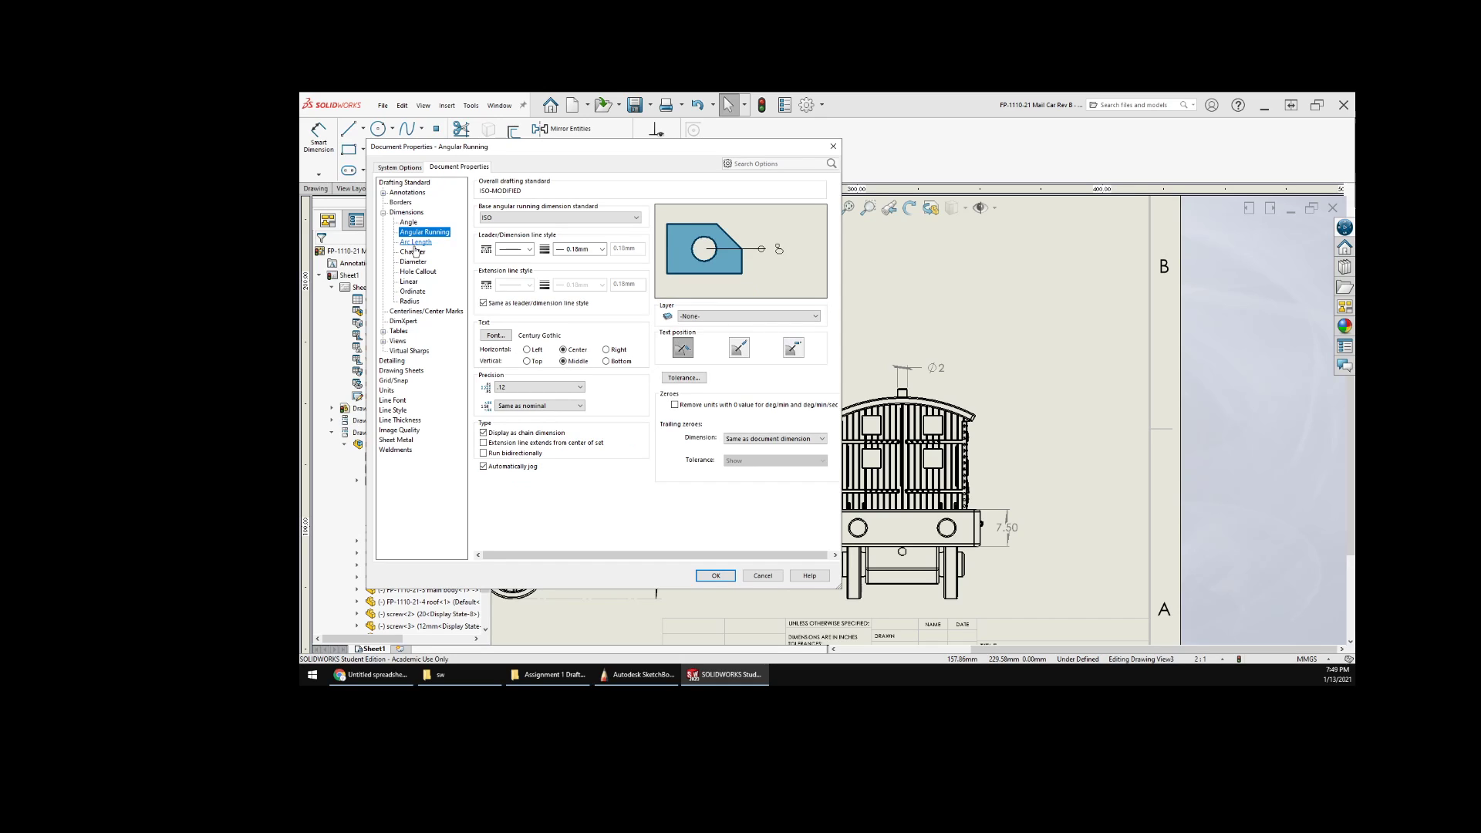
click(413, 251)
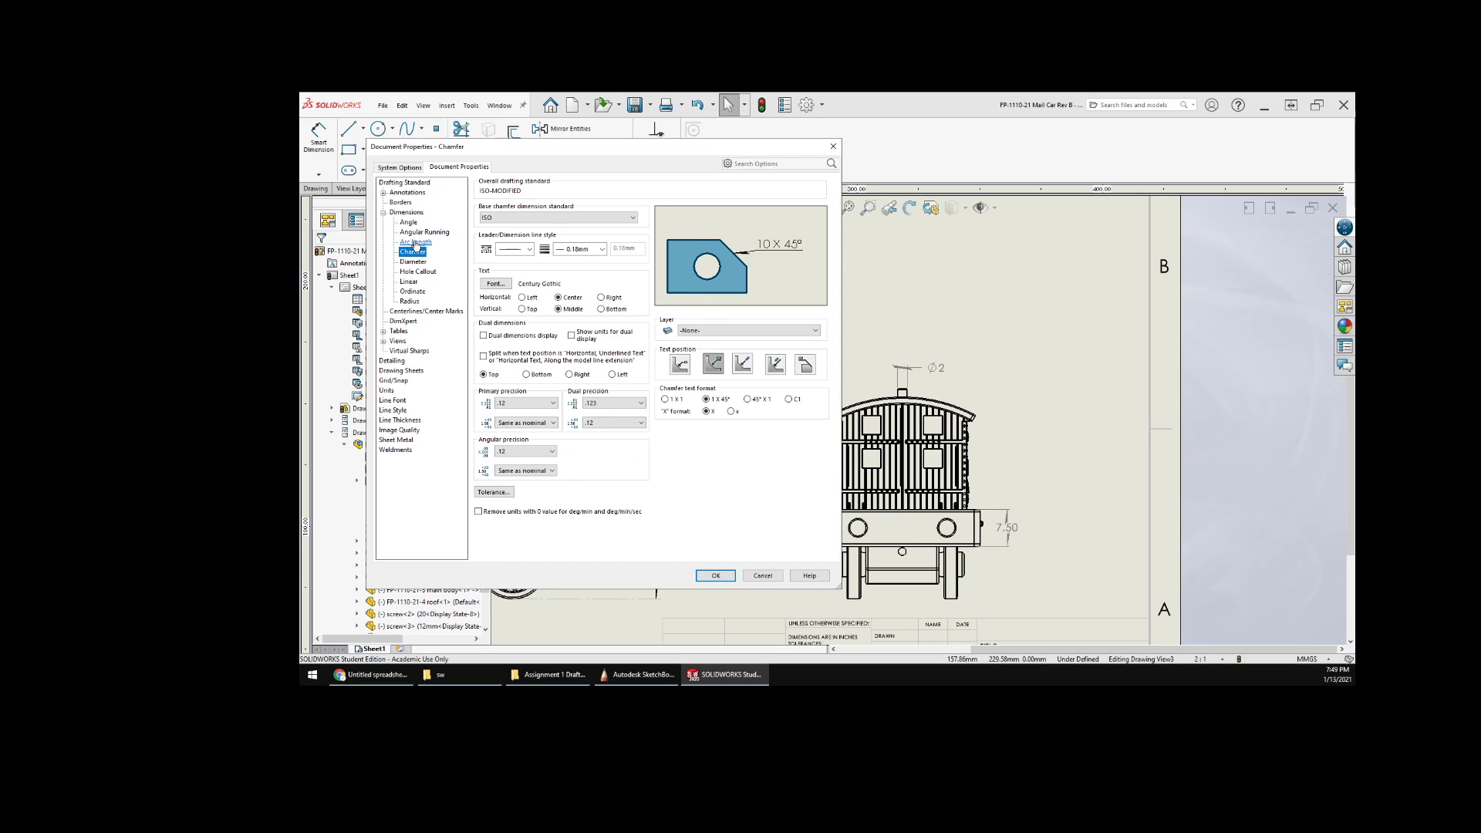
click(415, 243)
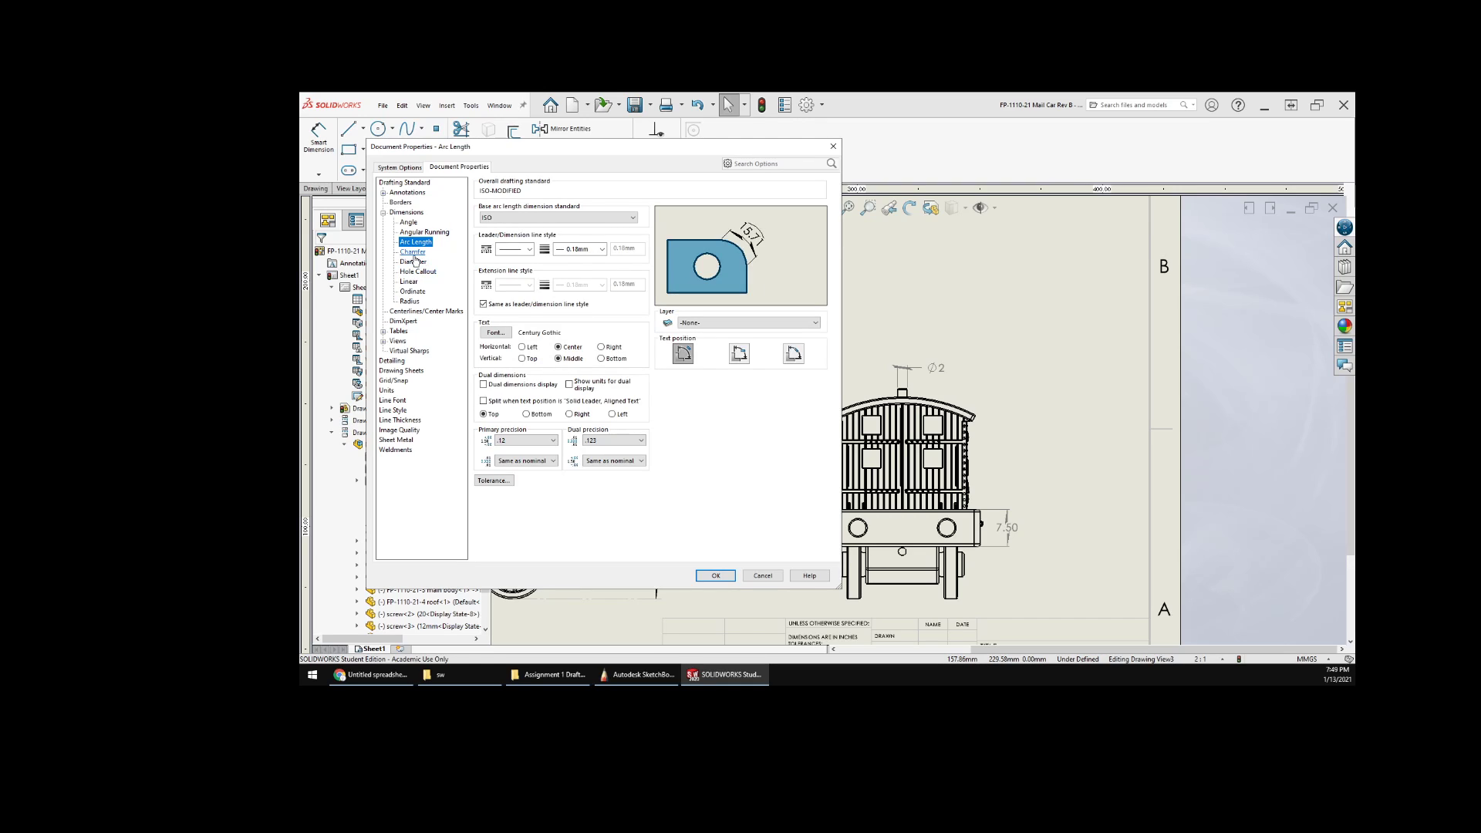
click(414, 253)
click(415, 262)
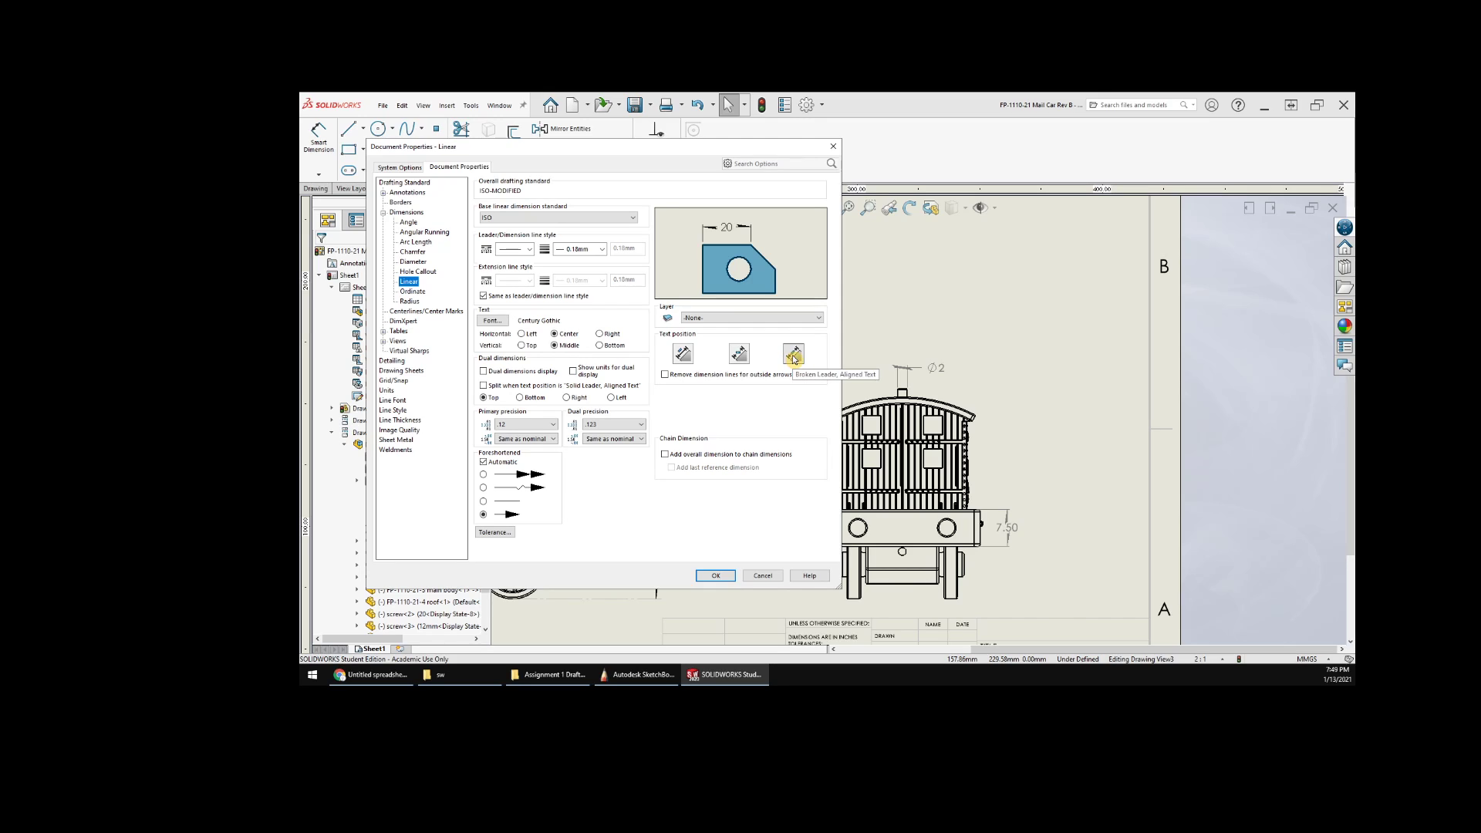
click(739, 354)
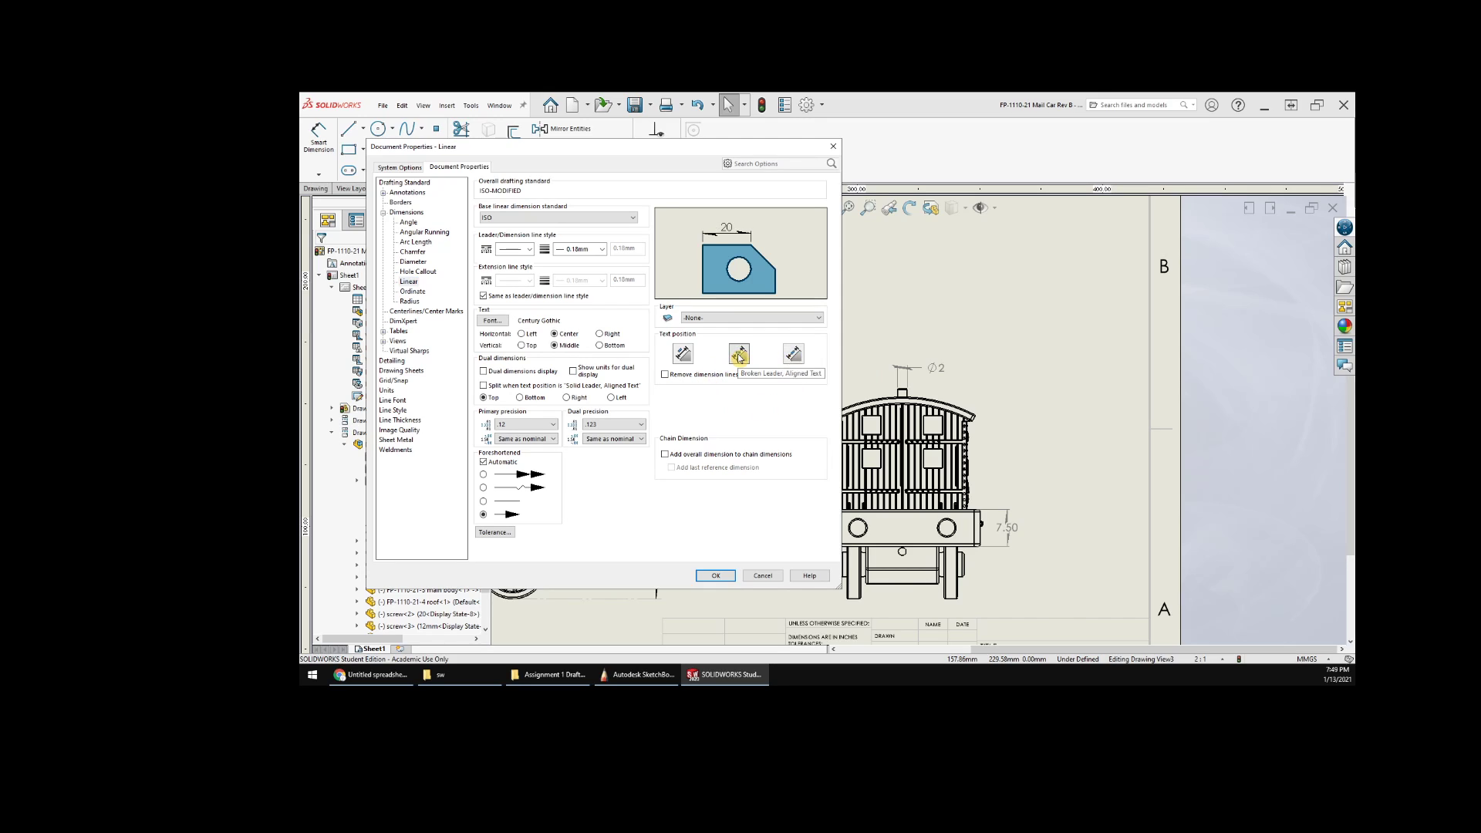
click(718, 576)
key(f)
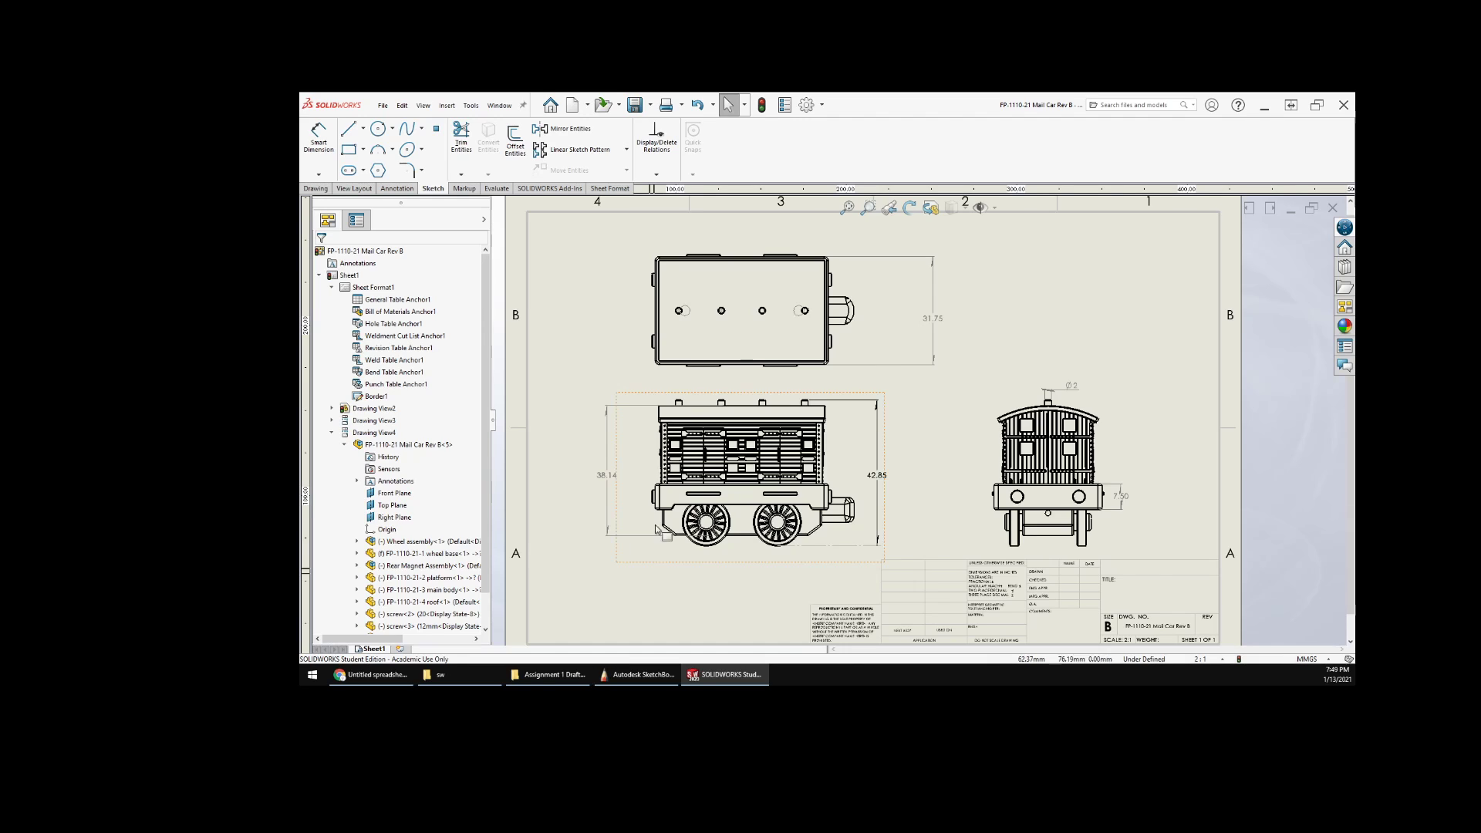
scroll(657, 601, down, 3)
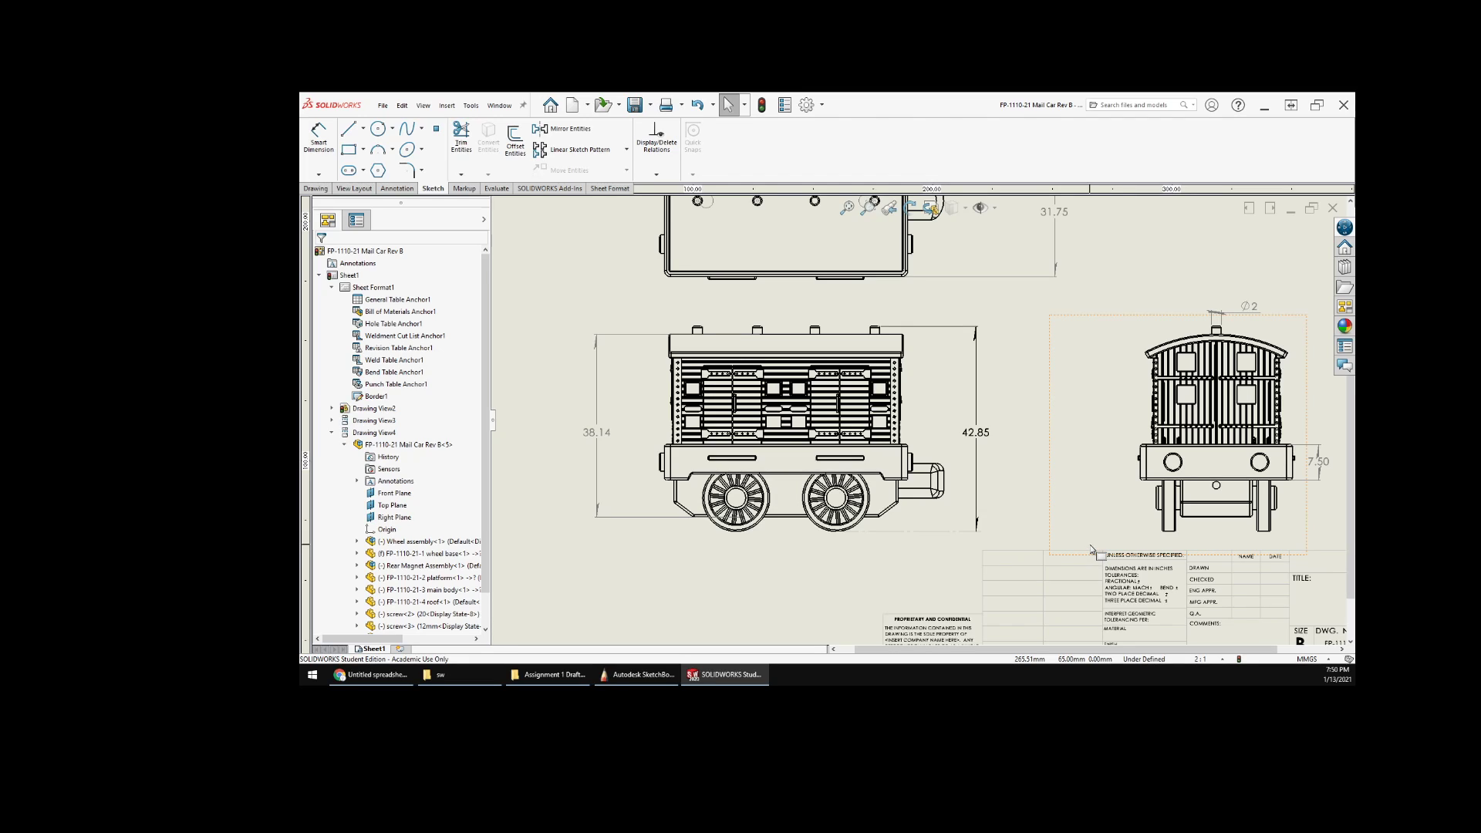
scroll(1038, 464, up, 3)
mouse_move(1036, 467)
middle_down()
mouse_move(997, 543)
mouse_move(1127, 518)
mouse_move(1152, 530)
middle_up()
scroll(1094, 516, down, 5)
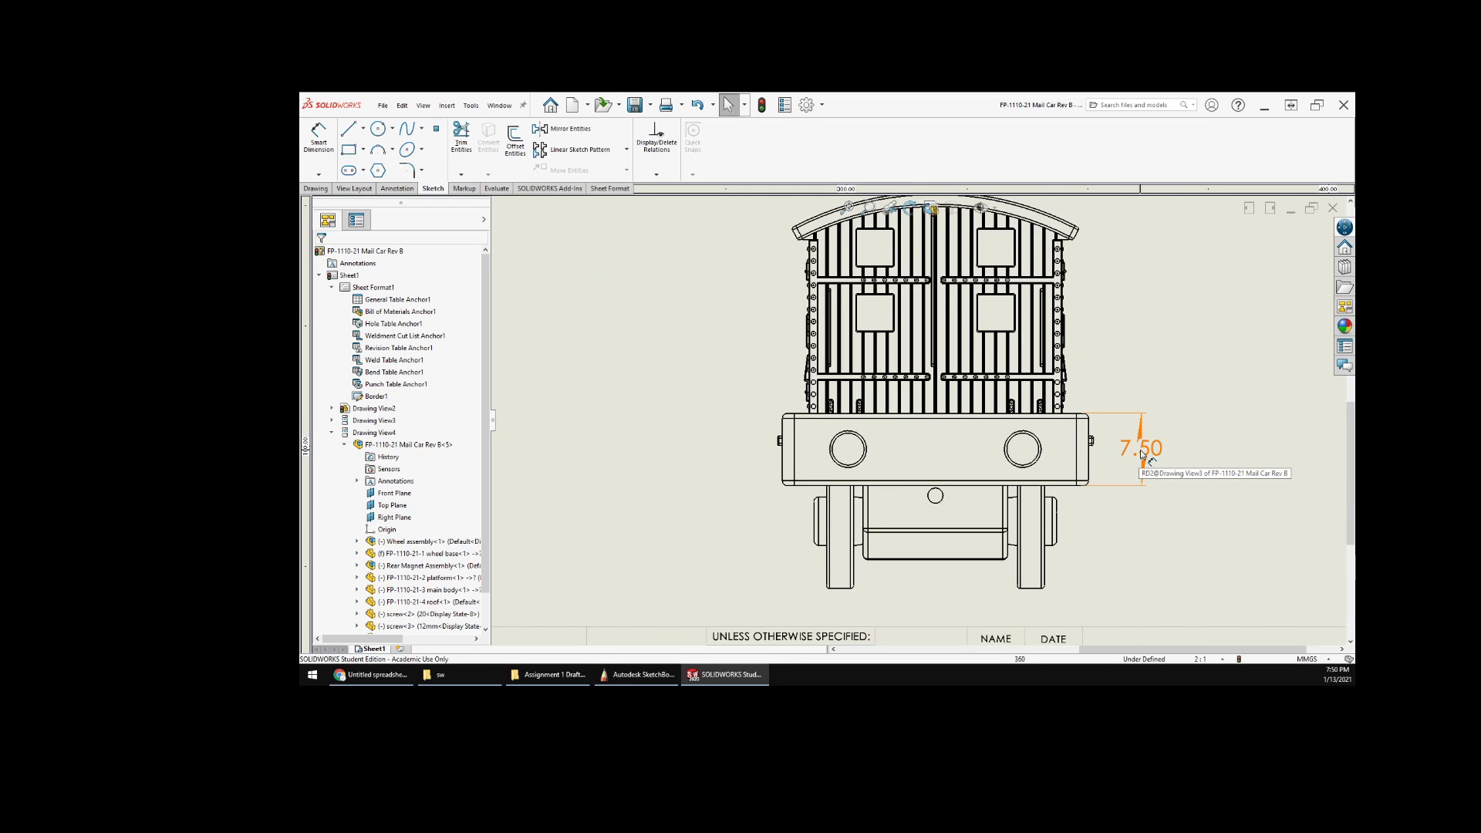
- Move the end view's platform height dimension text above its extension lines, slightly farther from the view
scroll(1144, 456, down, 3)
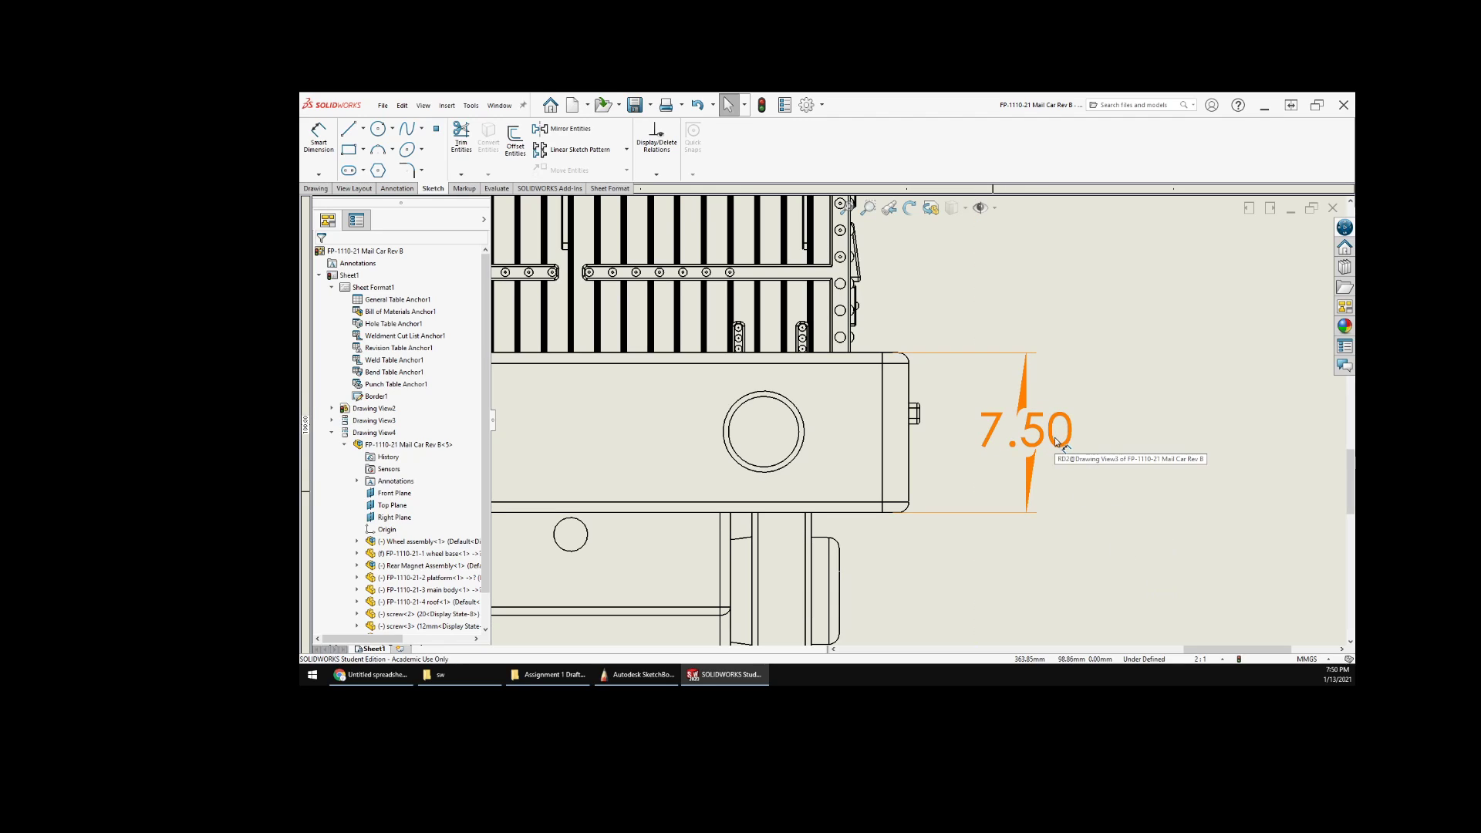
click(1047, 485)
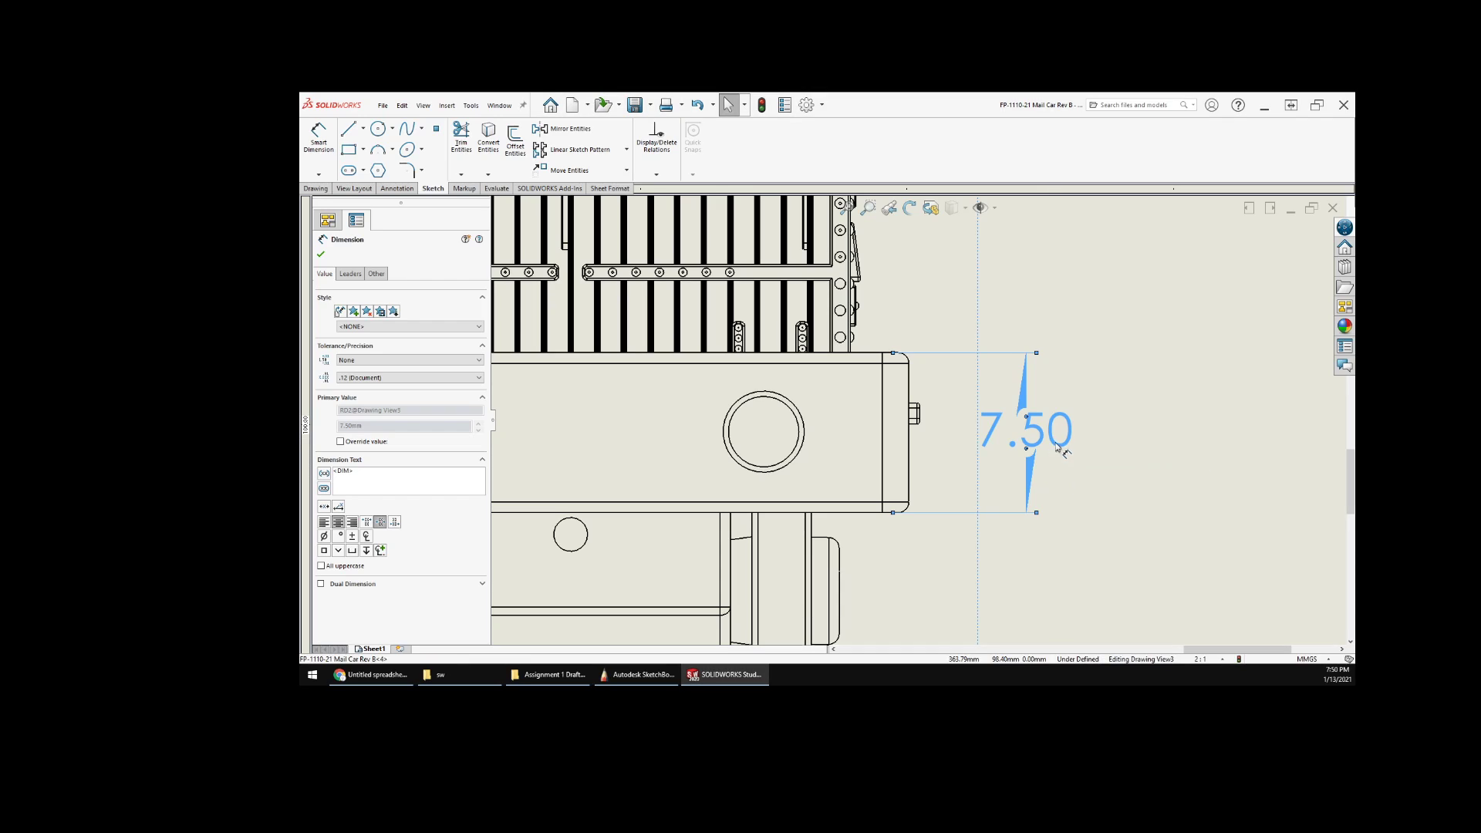
drag(1061, 447, 1080, 318)
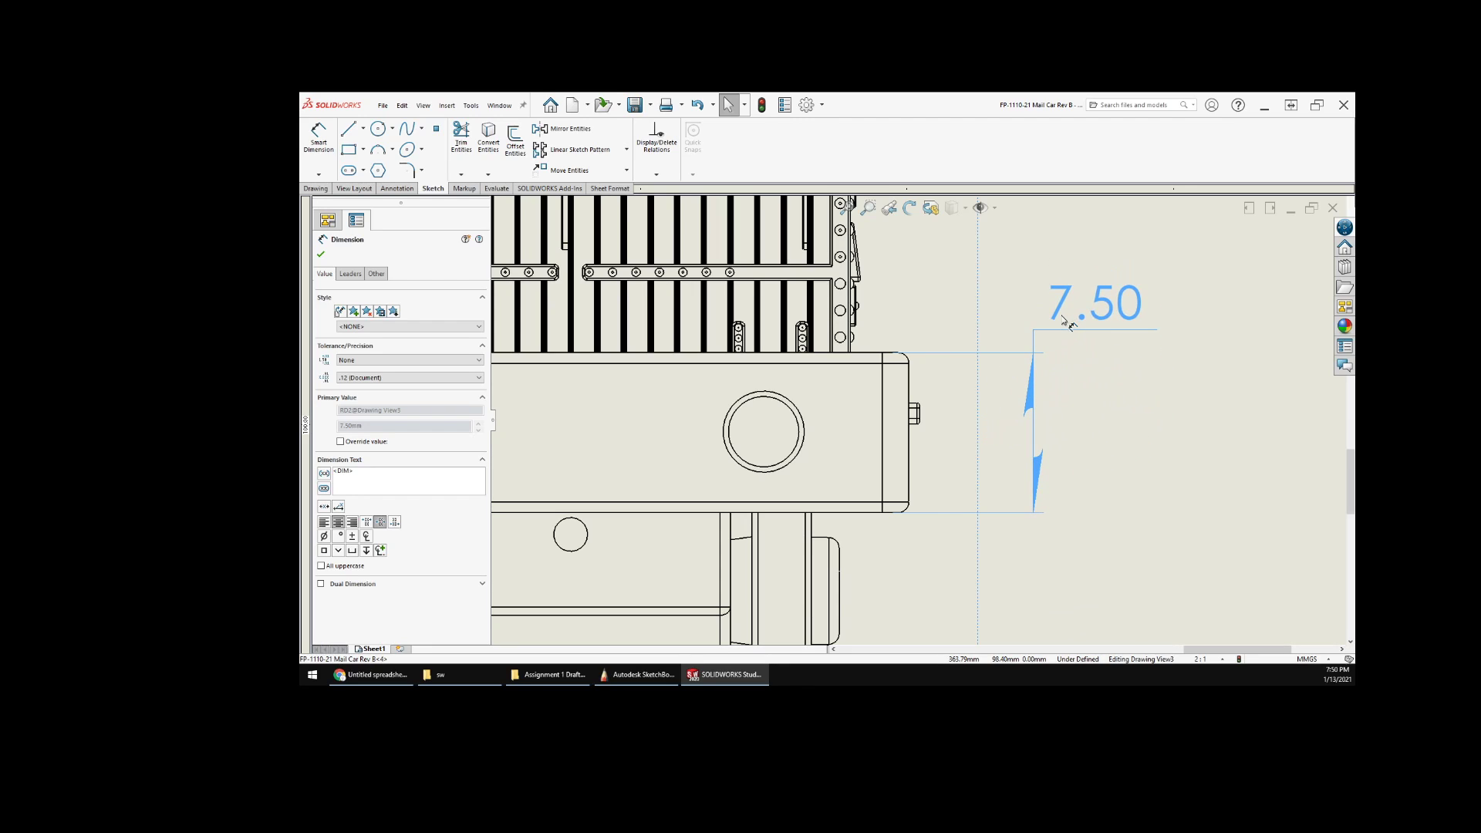
scroll(1100, 420, up, 4)
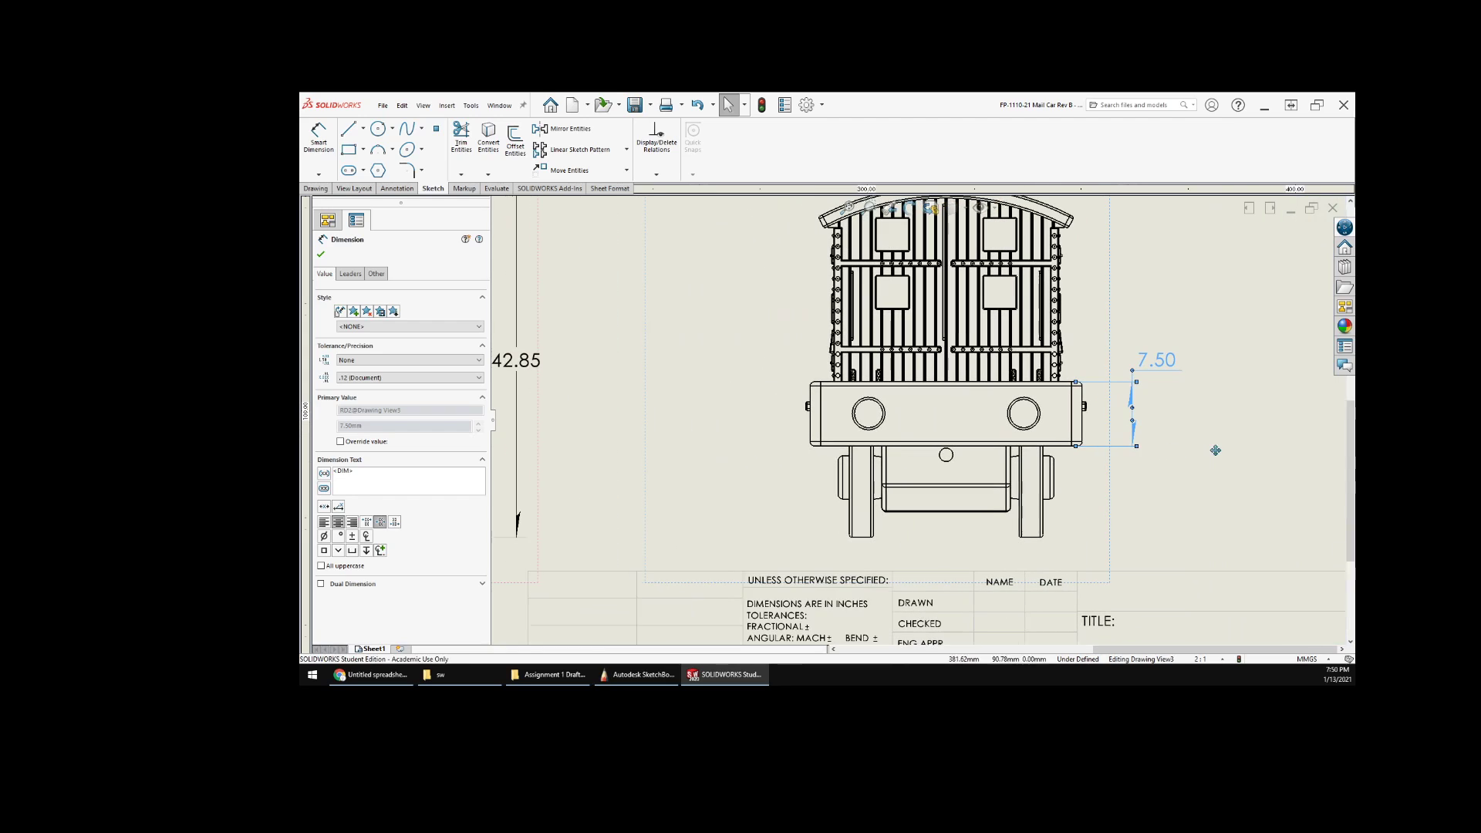
click(1240, 417)
scroll(1123, 401, down, 3)
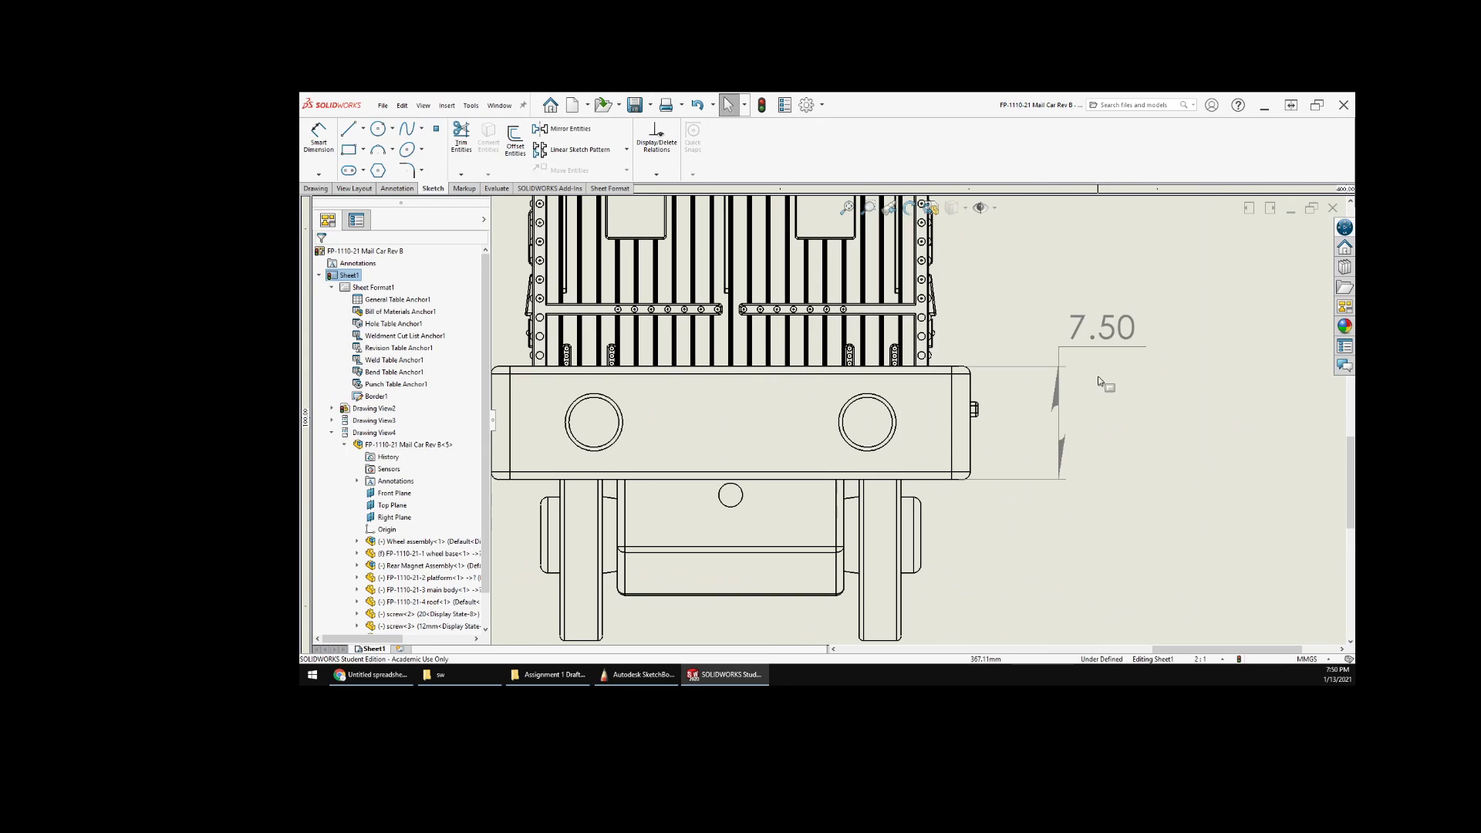
mouse_move(1104, 328)
mouse_down()
mouse_move(1103, 425)
mouse_move(1109, 328)
mouse_up()
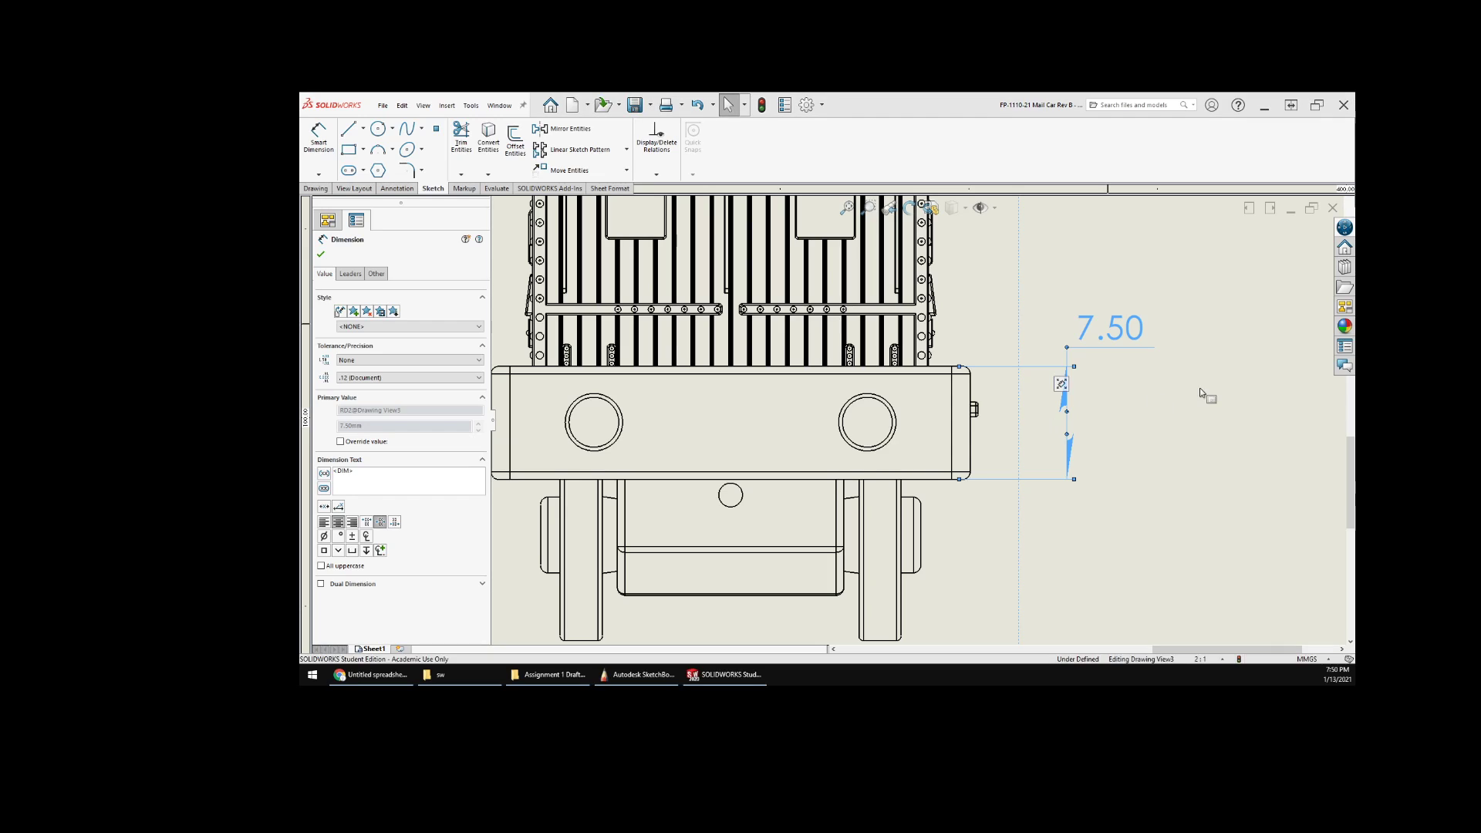
click(1134, 444)
- Delete the top view's width dimension and the end view's peg diameter and platform height dimensions
scroll(1103, 438, up, 6)
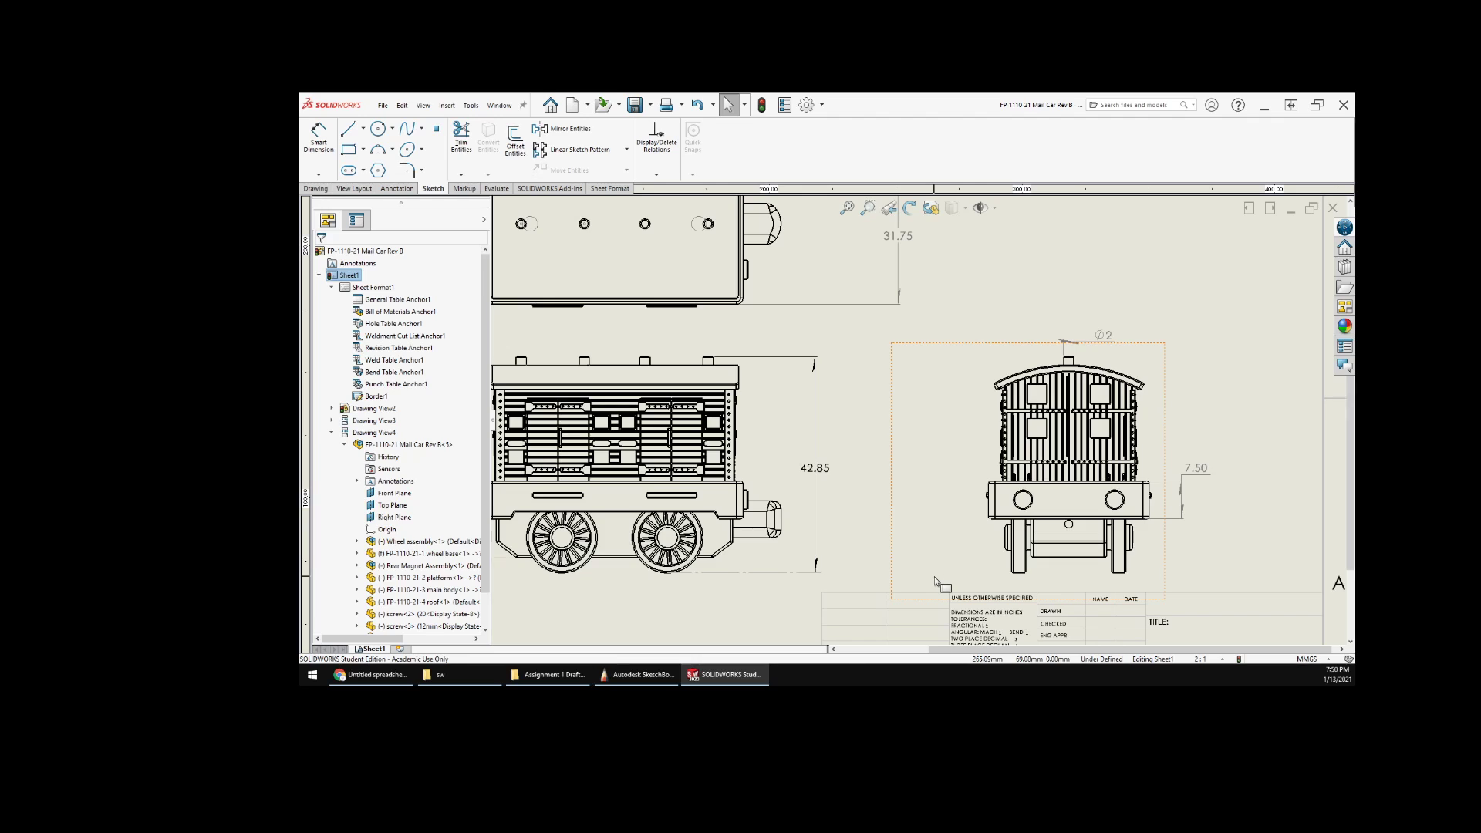
middle_drag(864, 490, 973, 480)
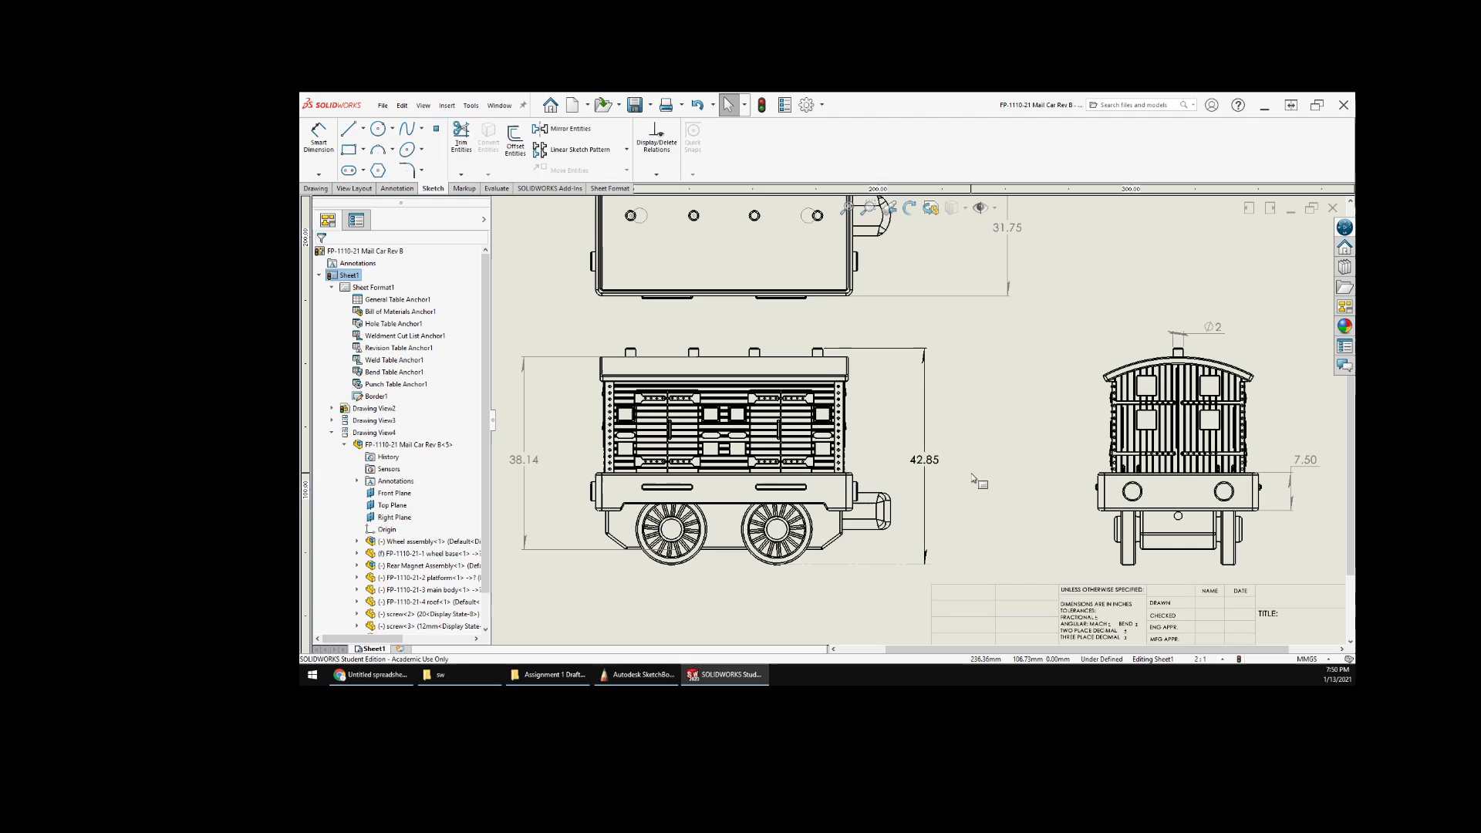
scroll(961, 438, up, 2)
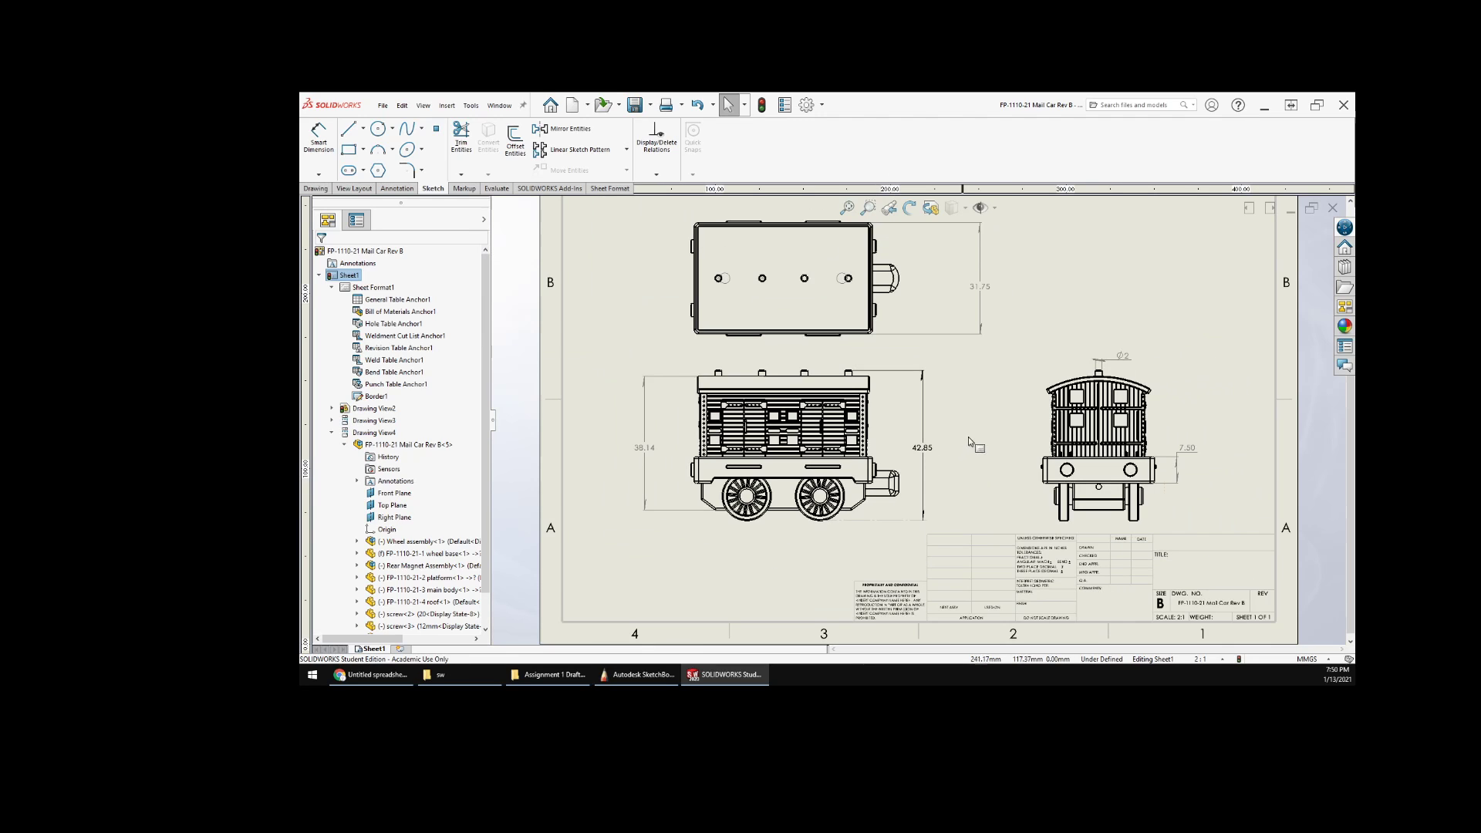
scroll(969, 437, down, 1)
middle_drag(992, 439, 991, 456)
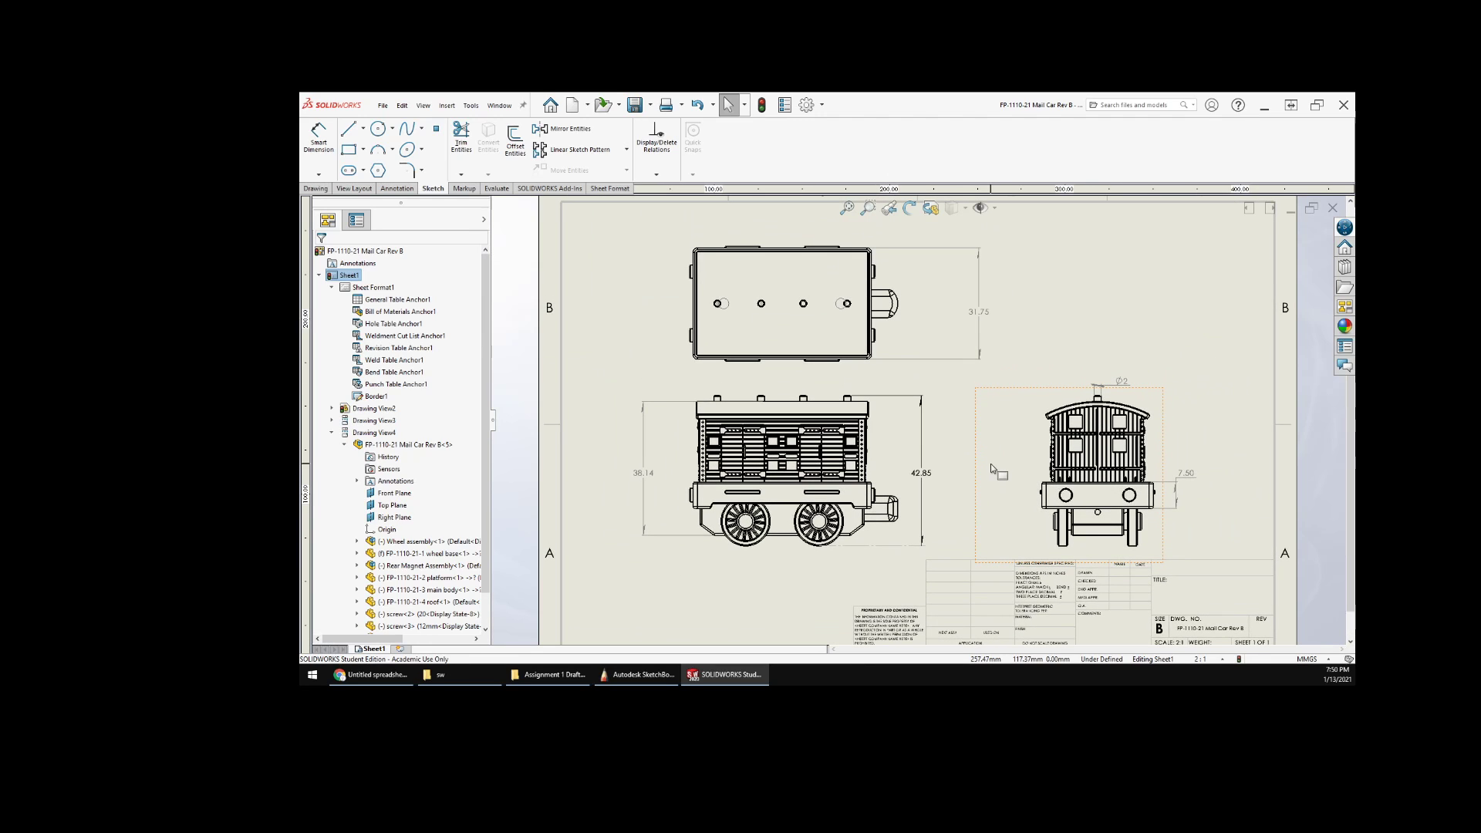
click(974, 319)
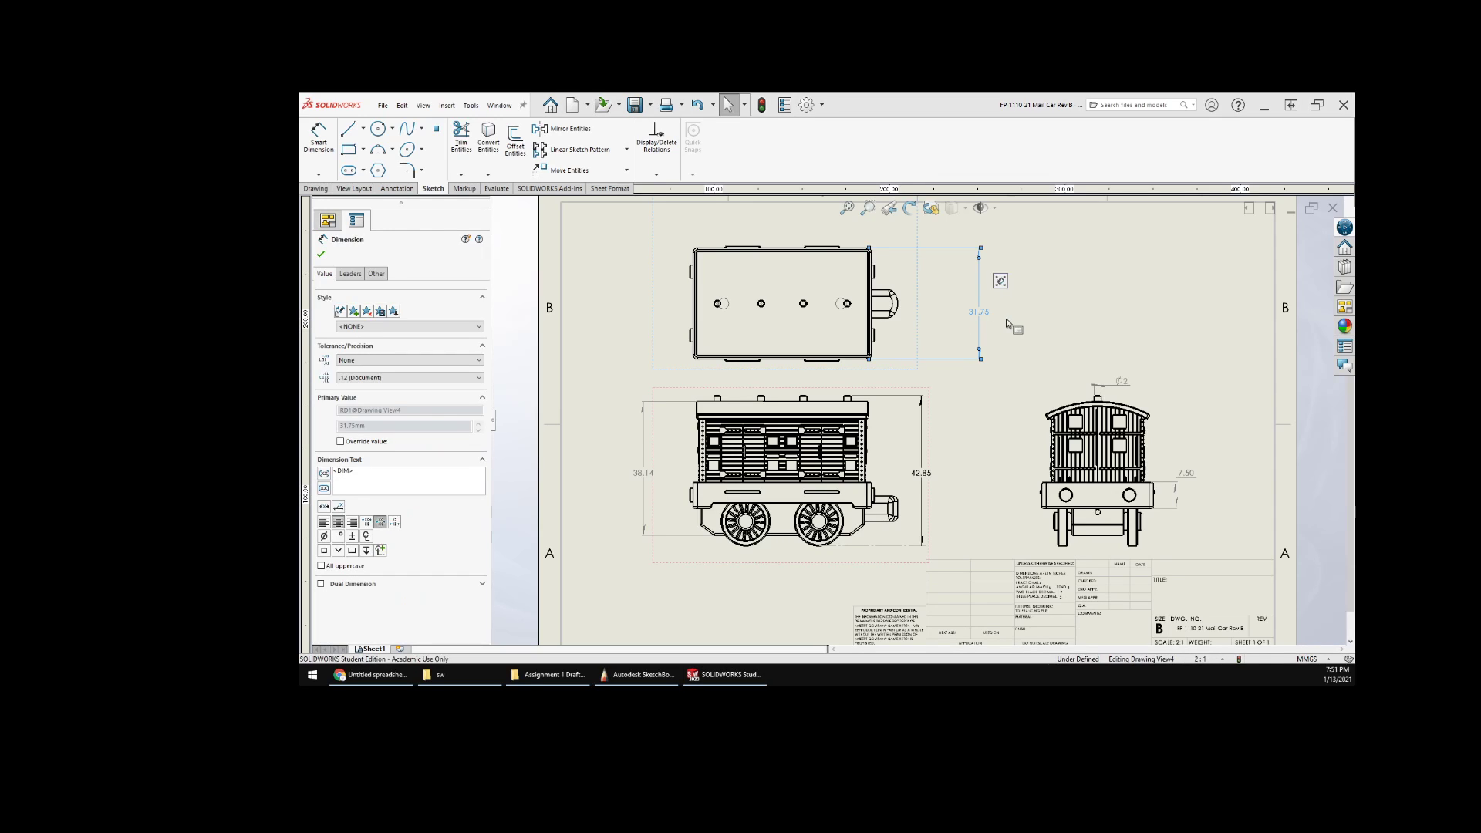
key(Delete)
click(1121, 382)
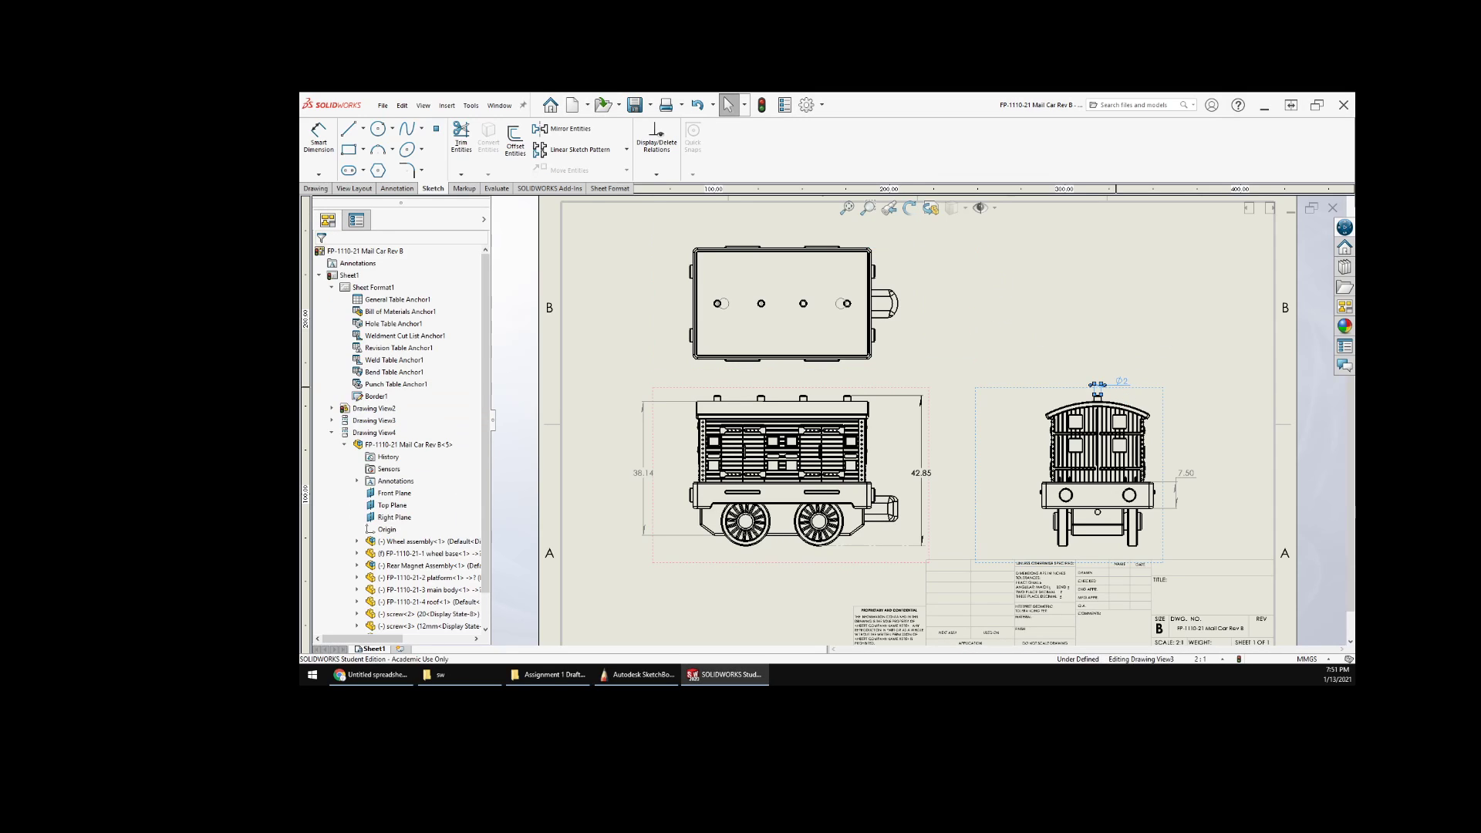
key(Delete)
click(1187, 477)
key(Delete)
- Delete both height dimensions from the side view and the reference line beneath its wheels
click(921, 473)
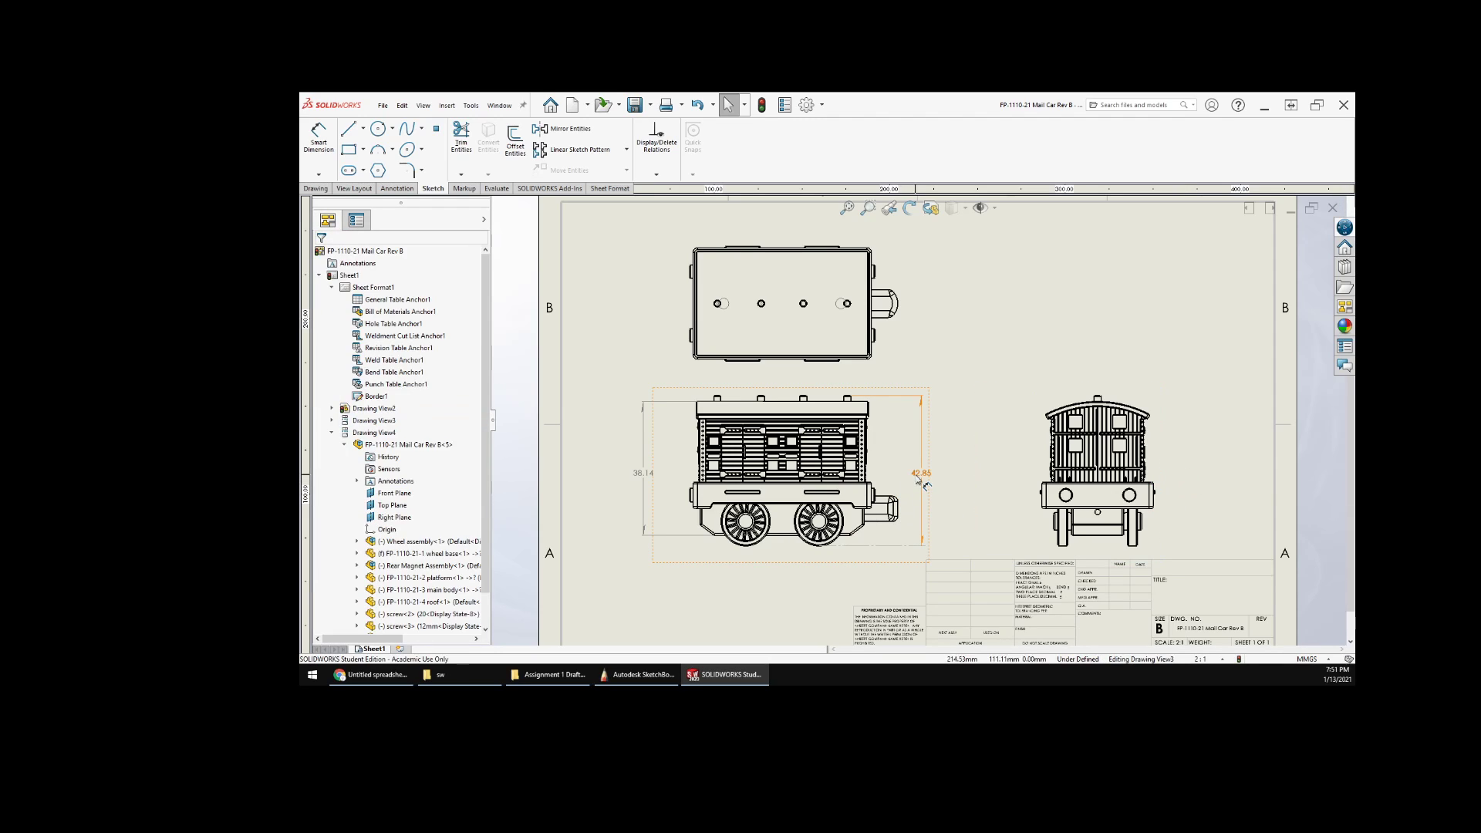
key(Delete)
click(642, 473)
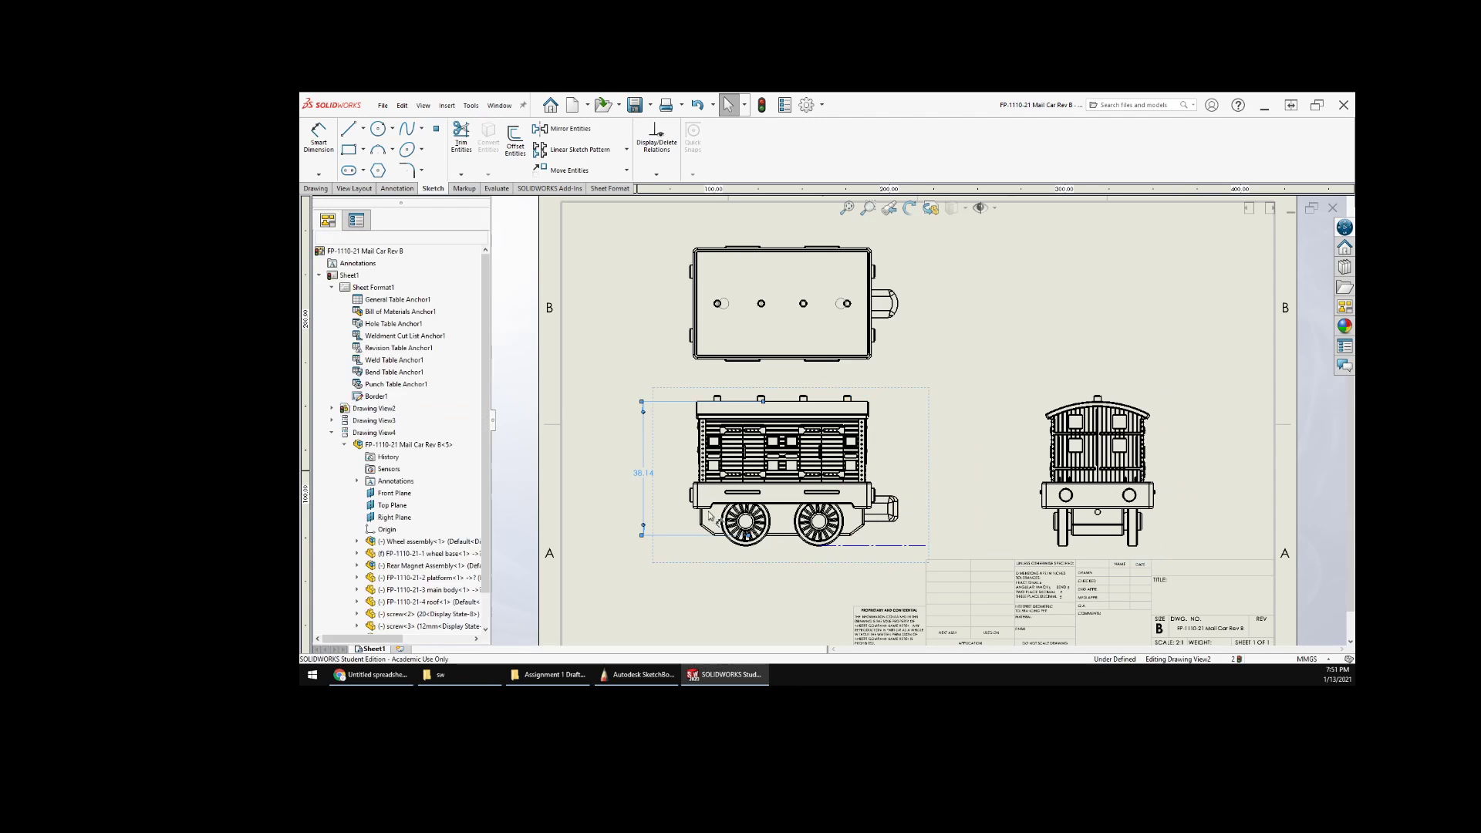
key(Delete)
click(855, 548)
key(Delete)
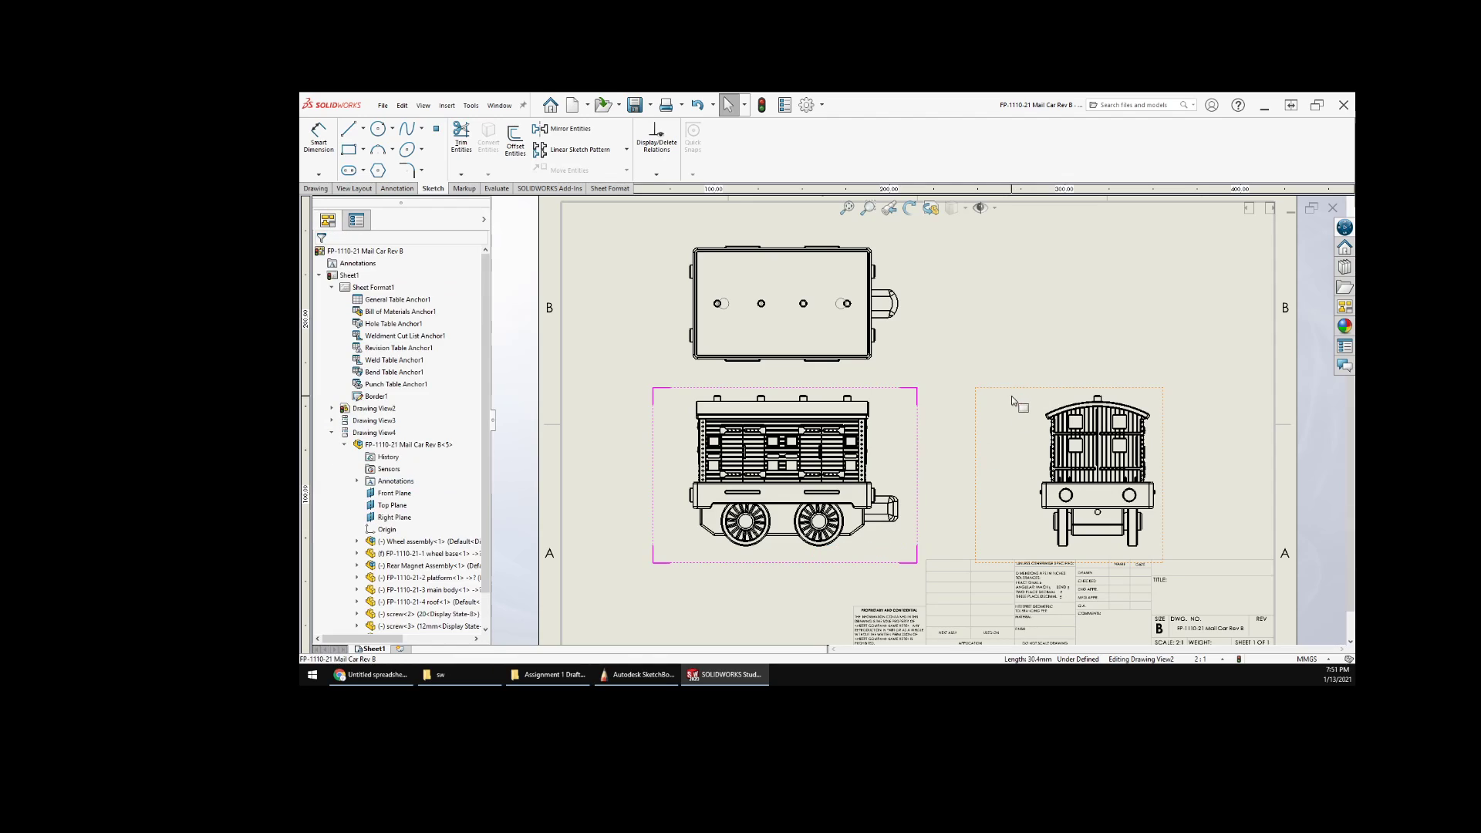
click(999, 296)
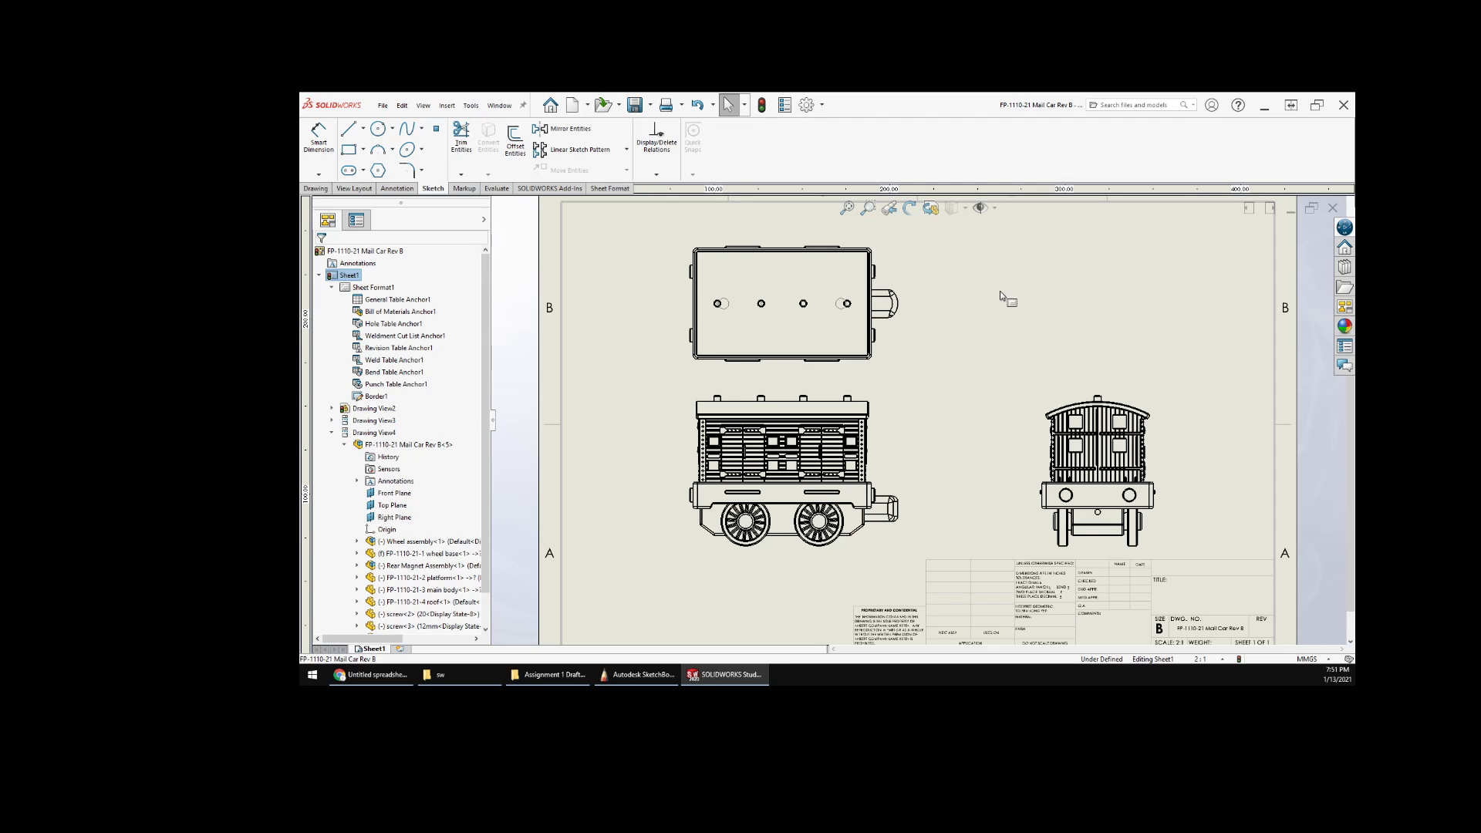
scroll(843, 429, down, 8)
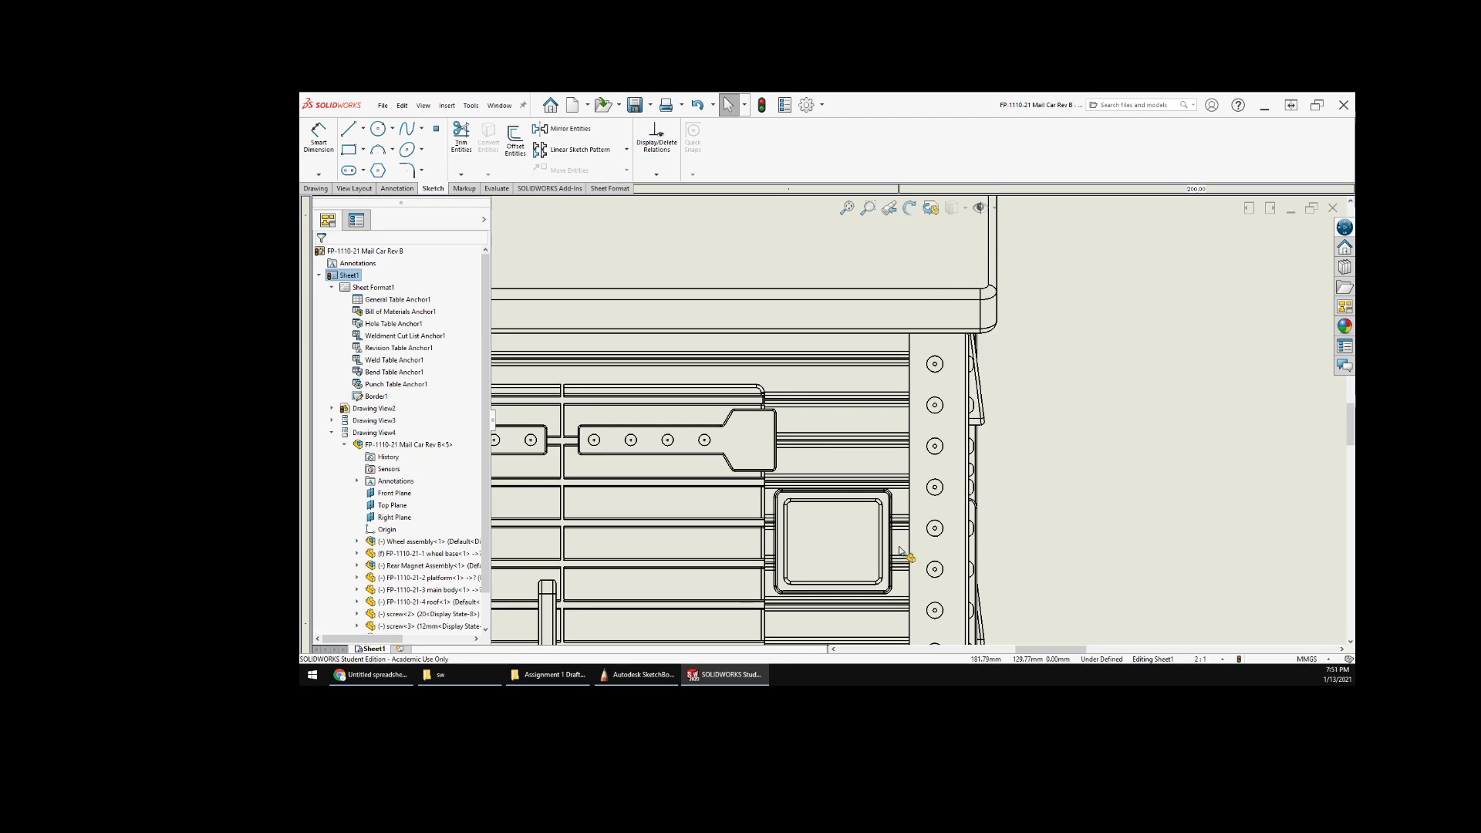
scroll(805, 466, up, 2)
scroll(804, 467, up, 3)
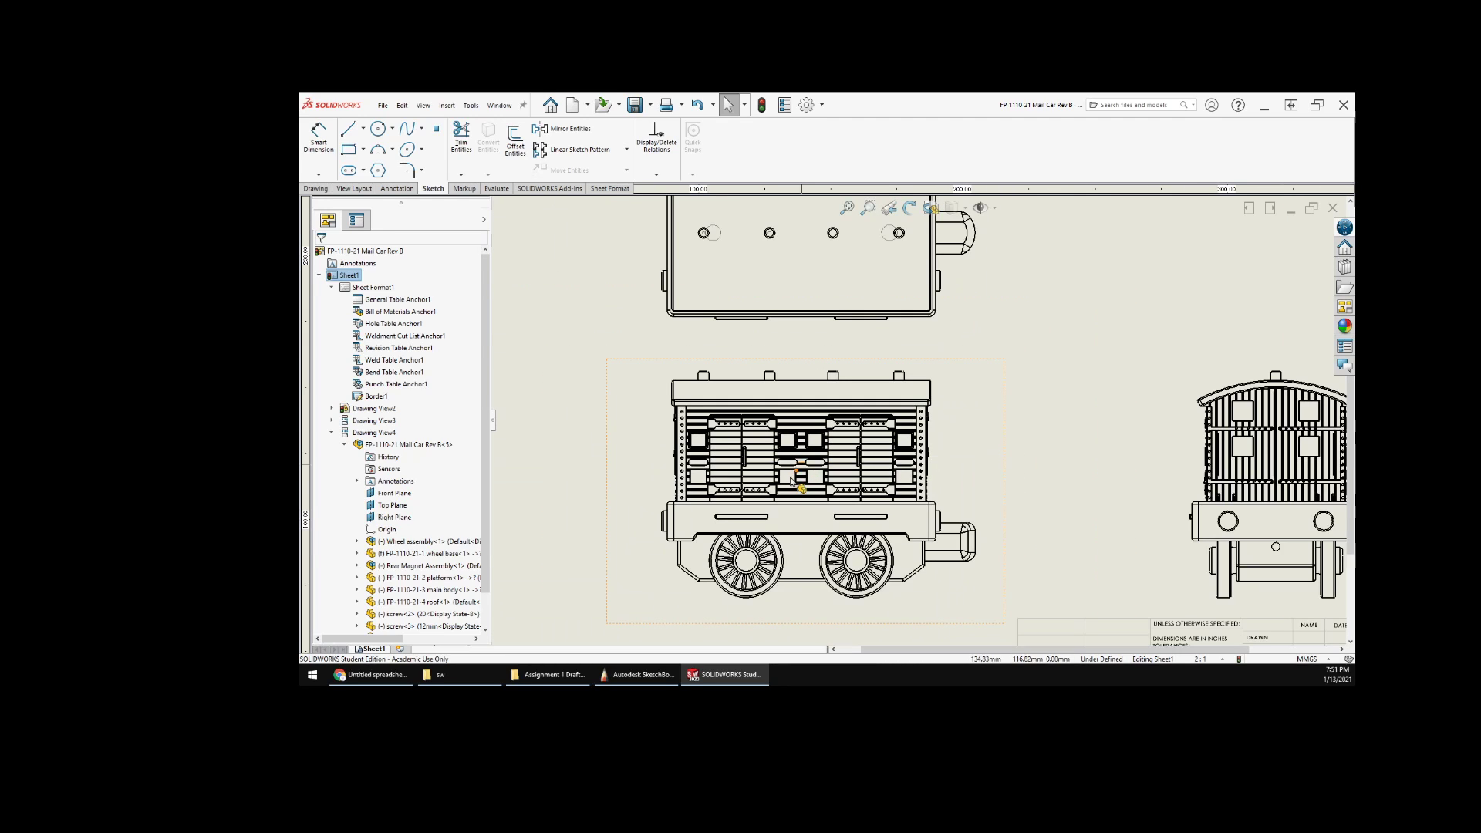
scroll(970, 465, up, 1)
scroll(1103, 358, up, 2)
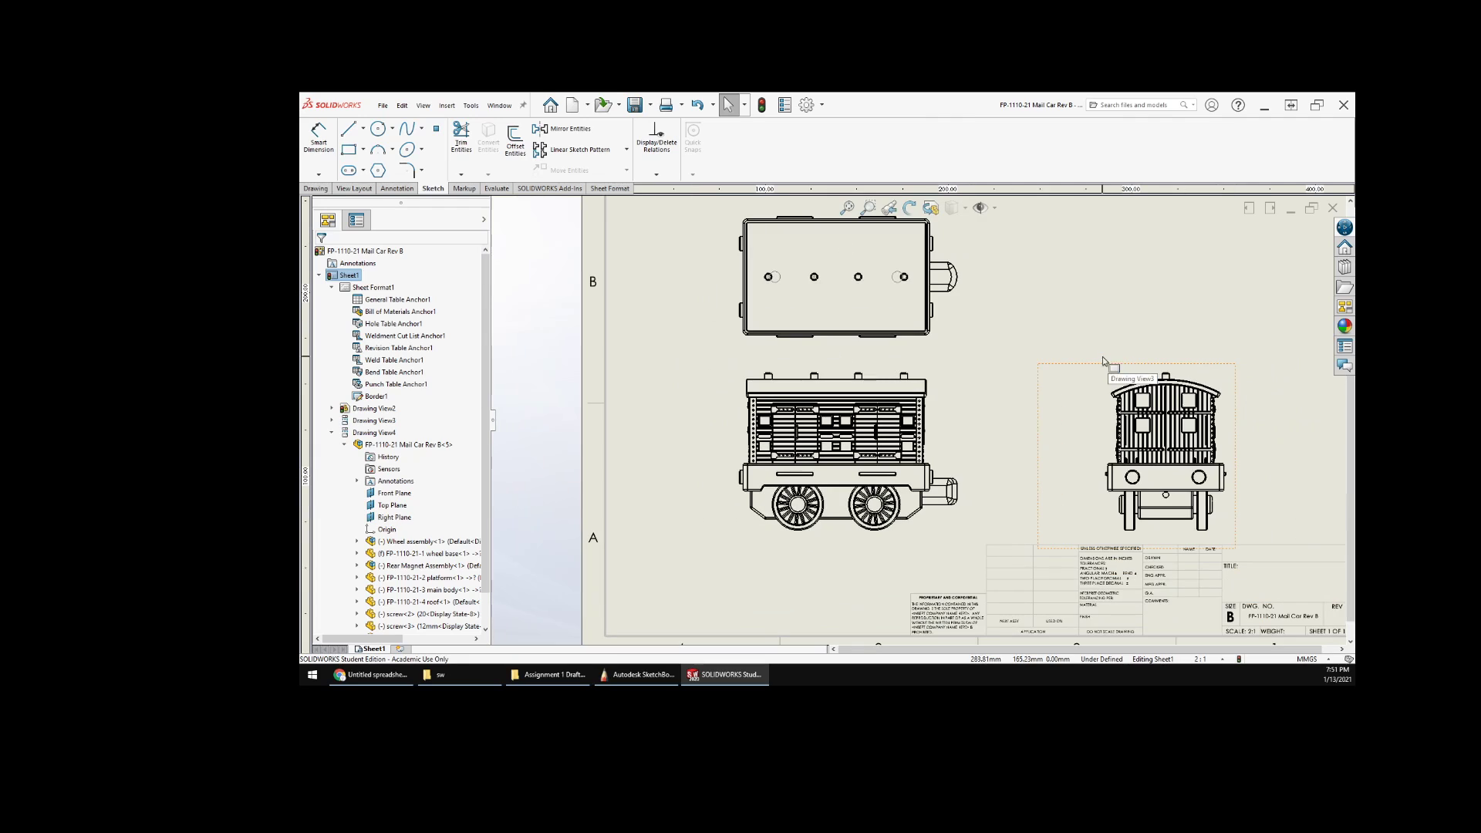
middle_drag(1017, 389, 987, 399)
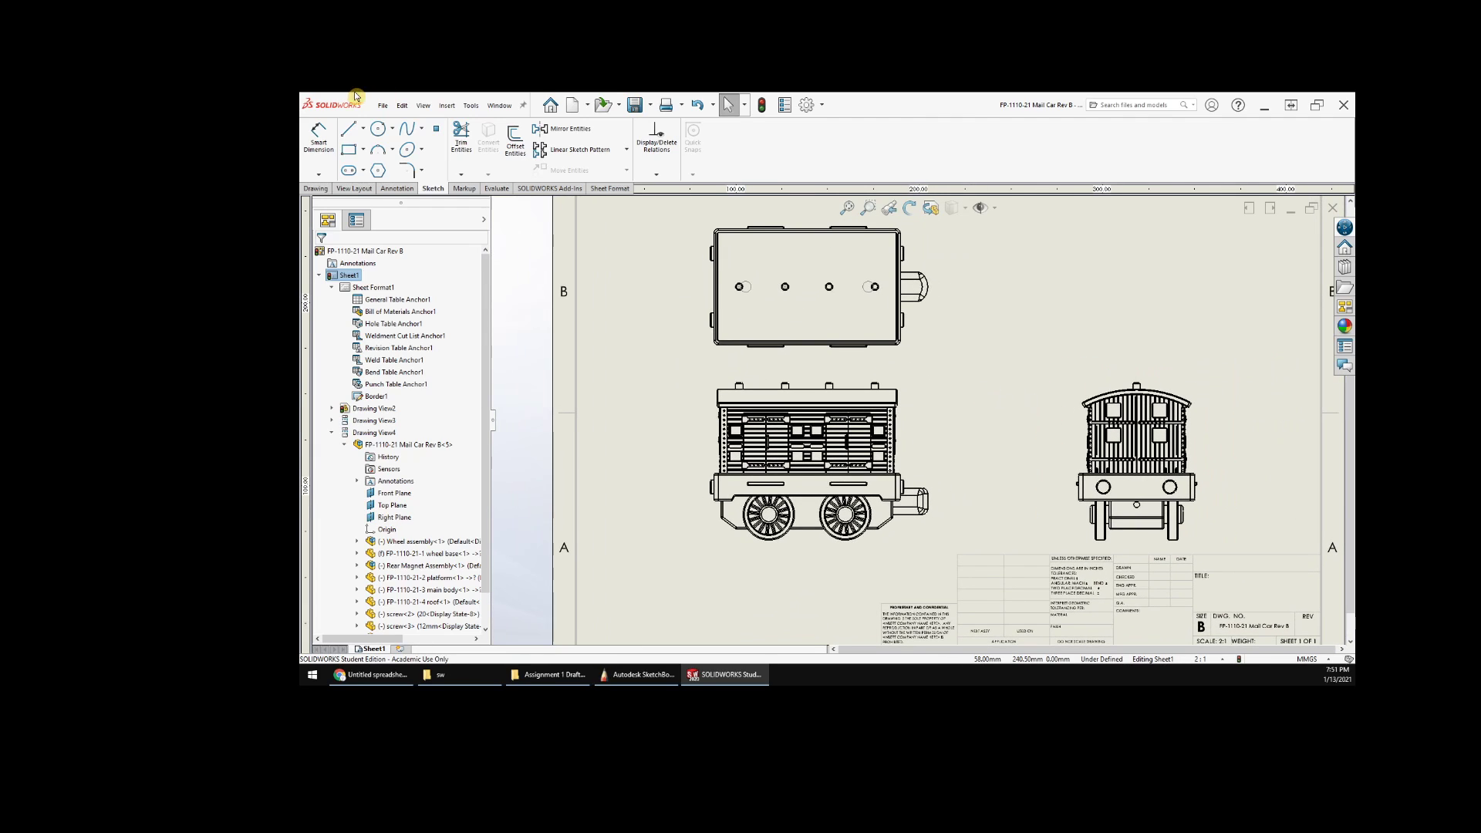
- Start Smart Dimension and choose the slim filled arrowhead as the document's default dimension arrow style
click(319, 138)
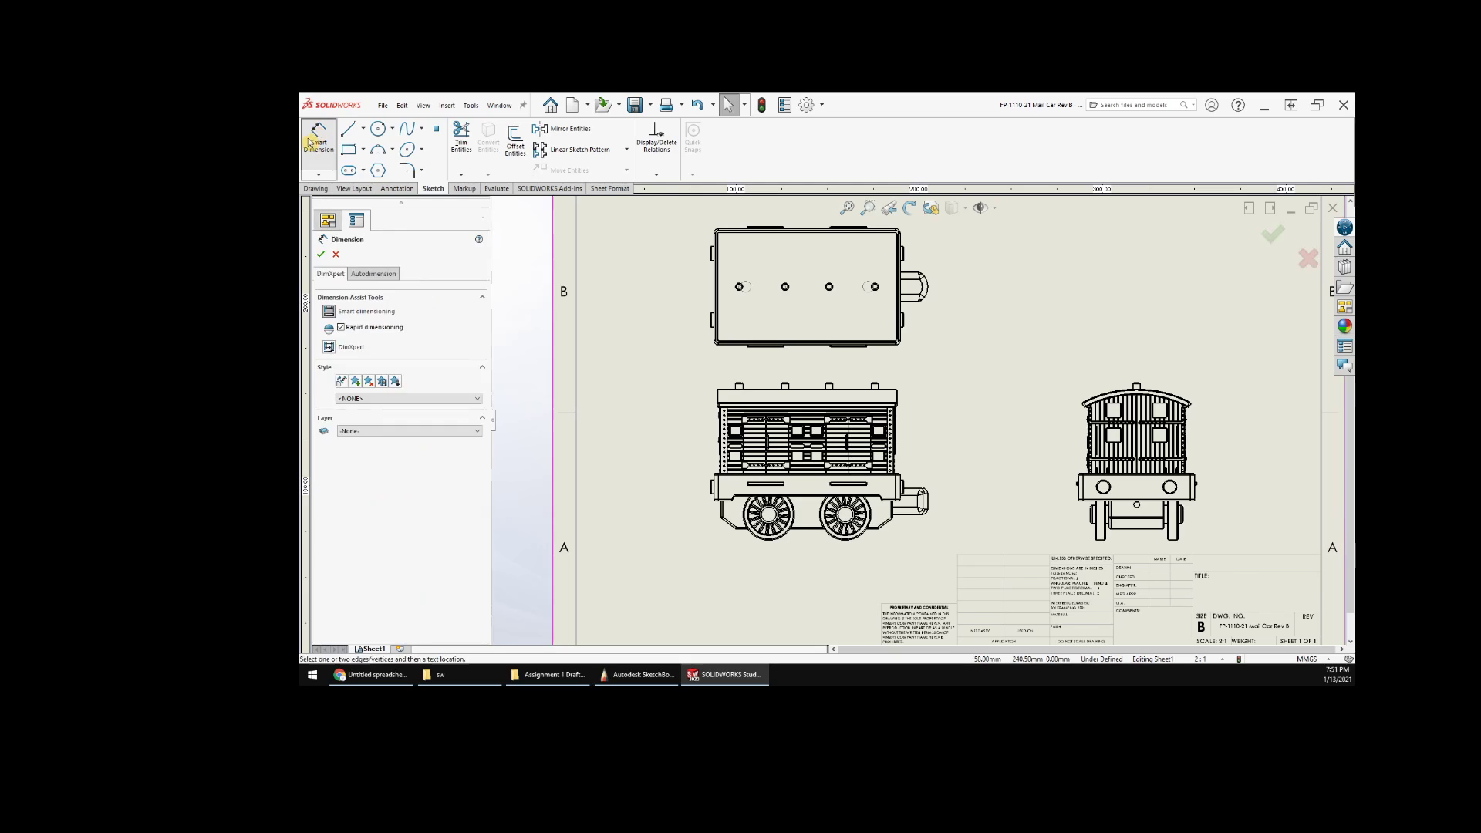
click(806, 105)
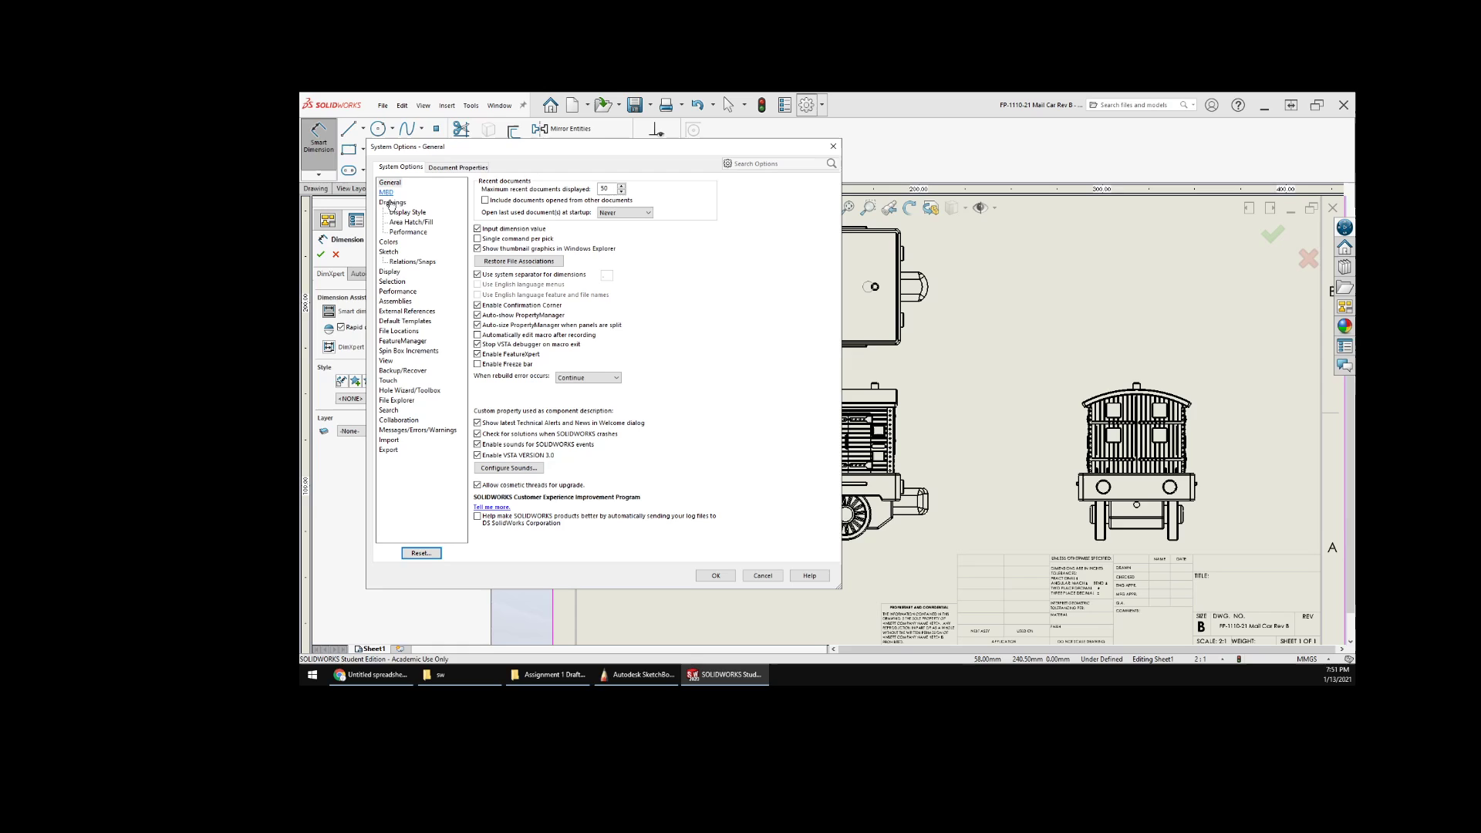
click(392, 203)
click(471, 168)
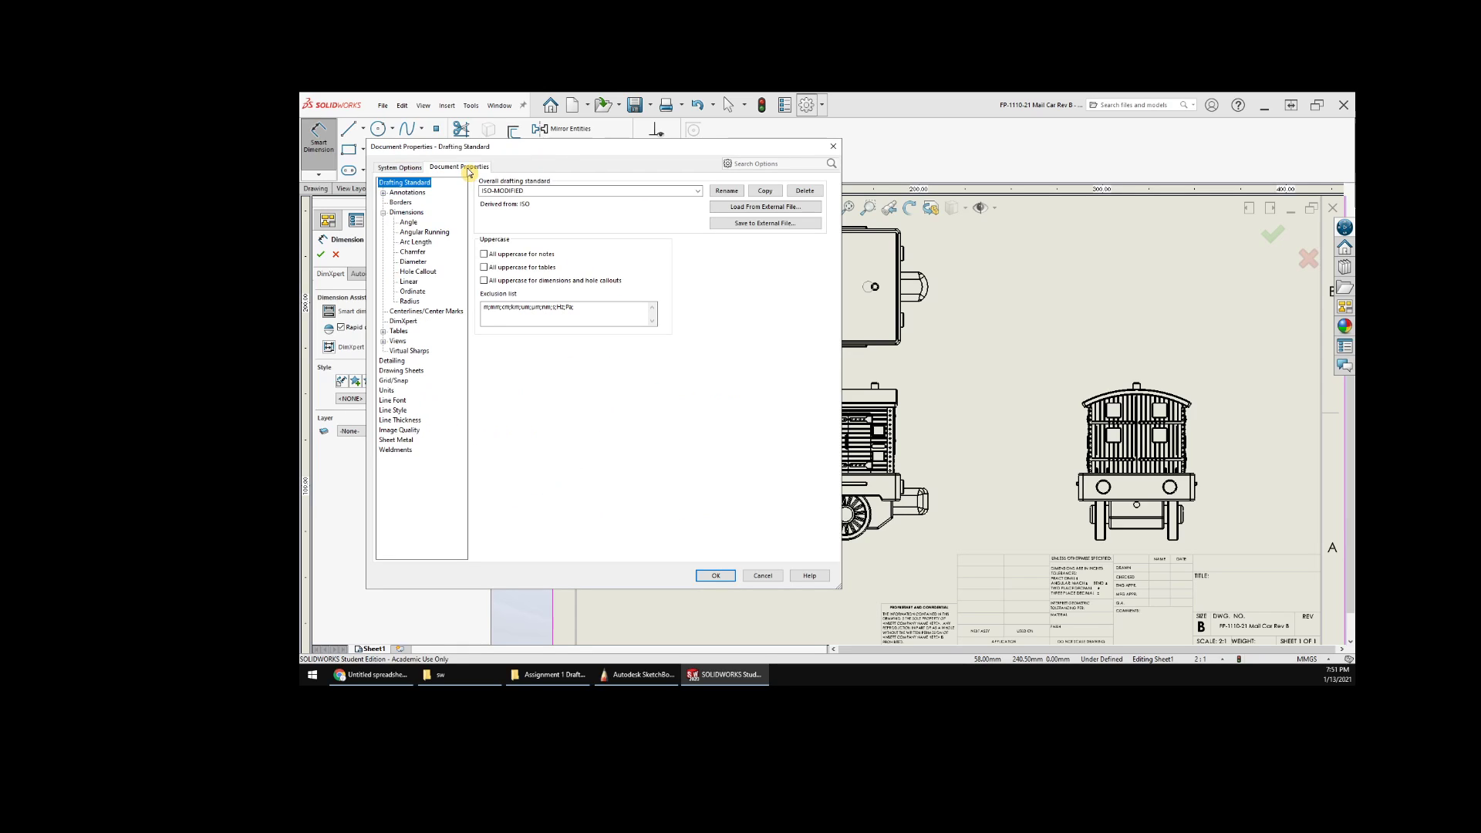
click(406, 212)
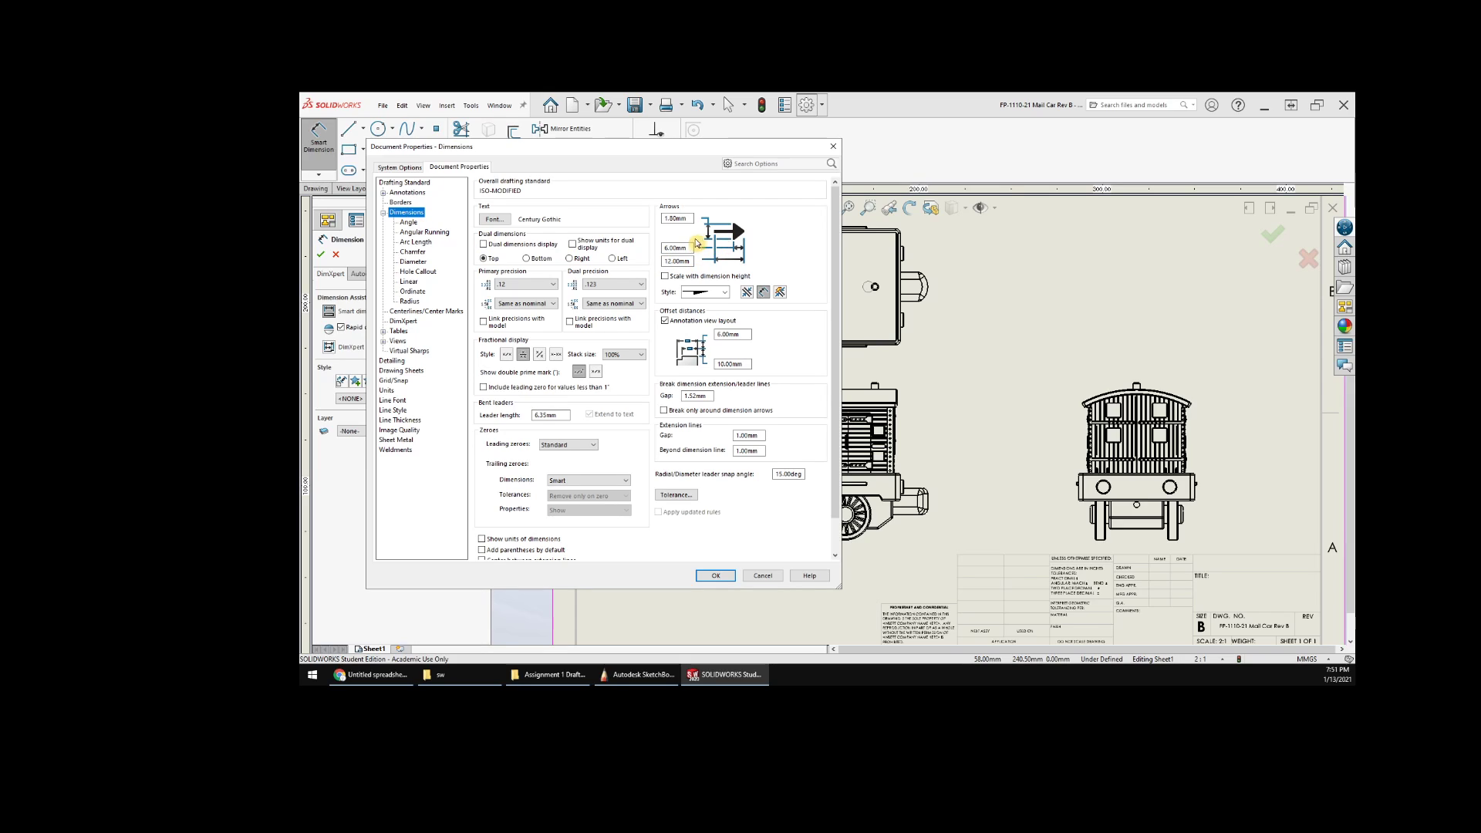
click(725, 293)
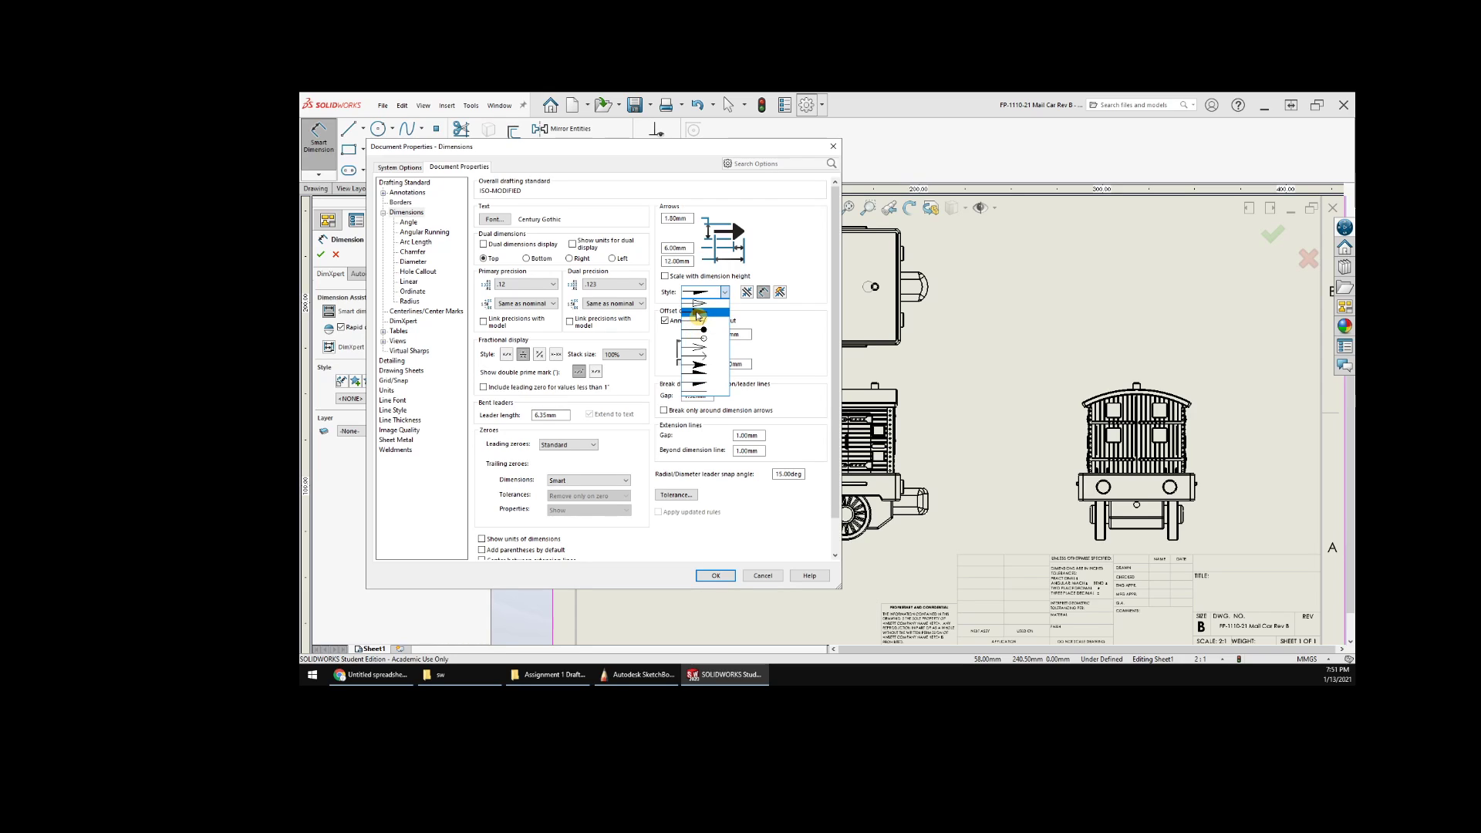
click(698, 313)
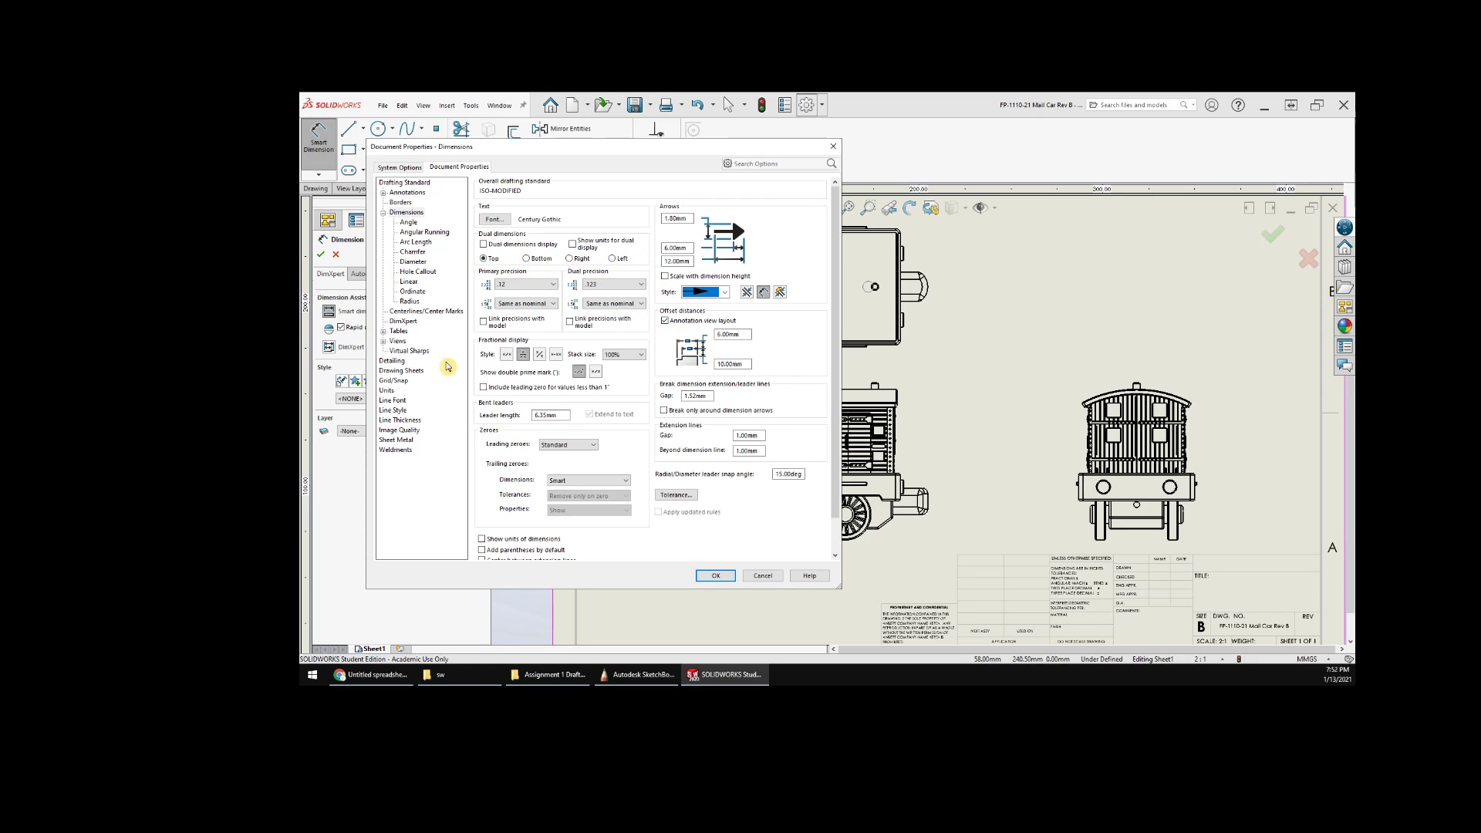
- Review the angle, angular running and chamfer dimension defaults, and set the radius dimension's leader line style to Solid
click(409, 223)
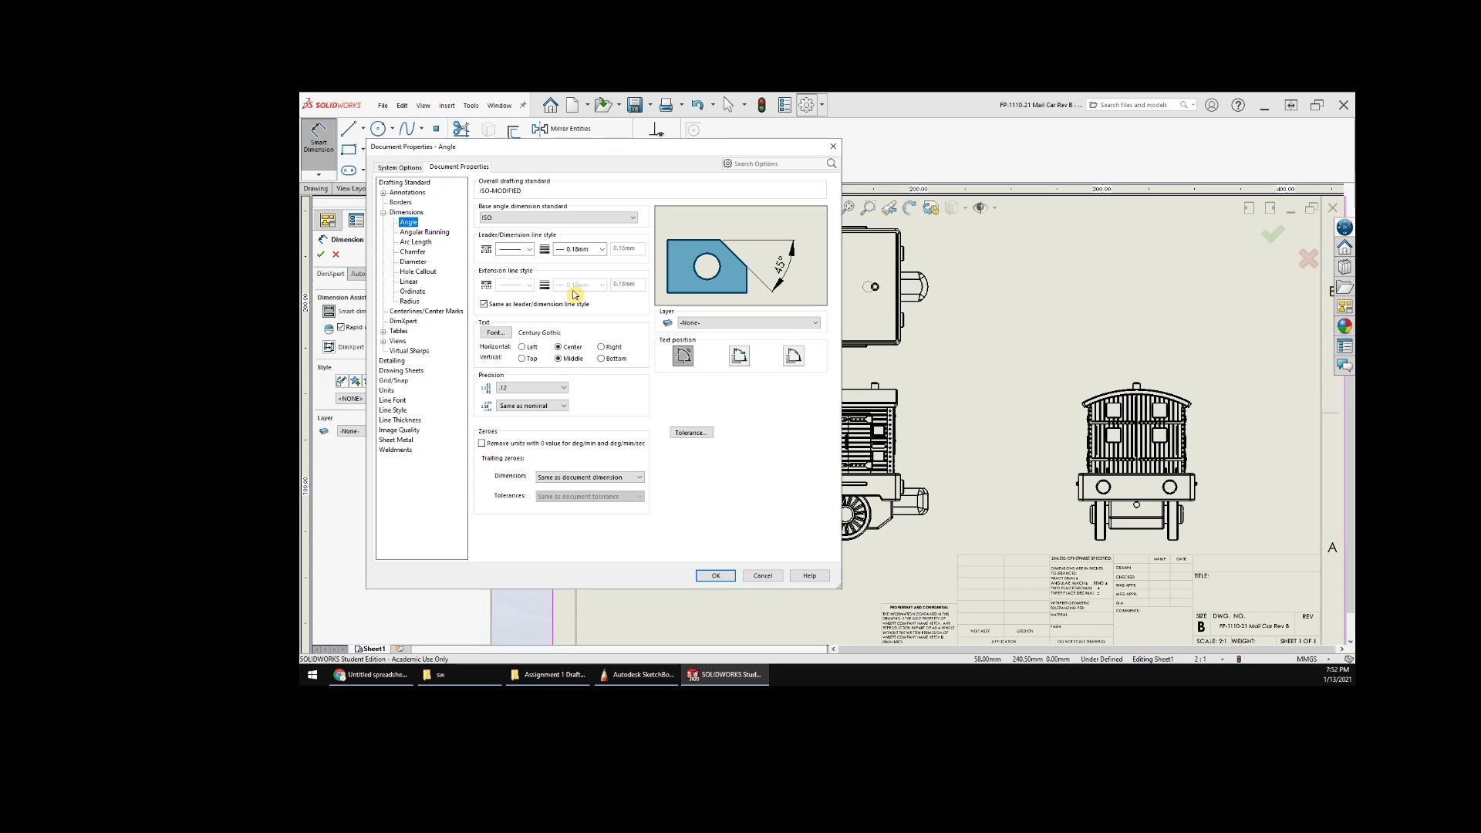
click(431, 235)
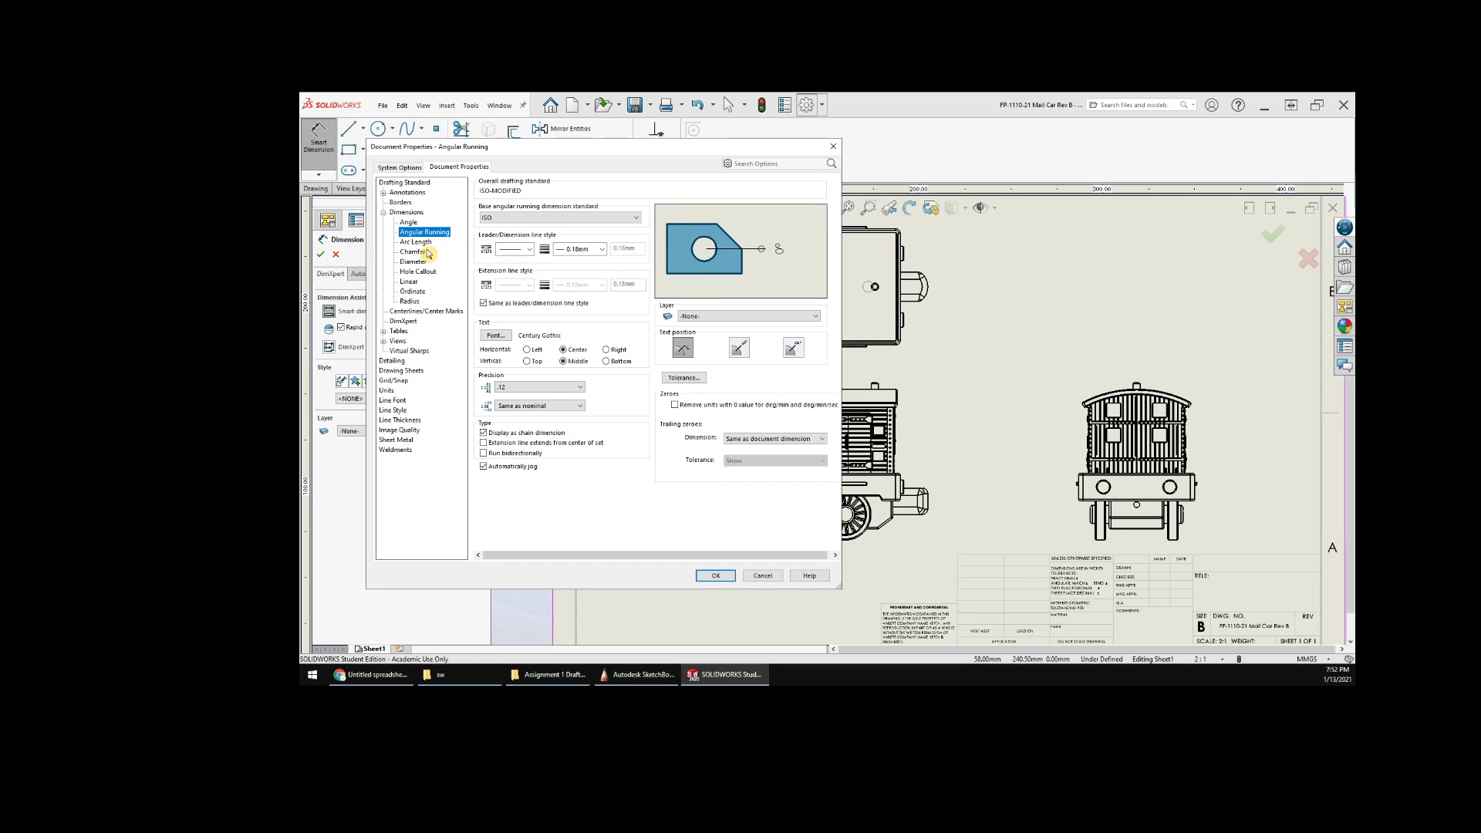
click(423, 251)
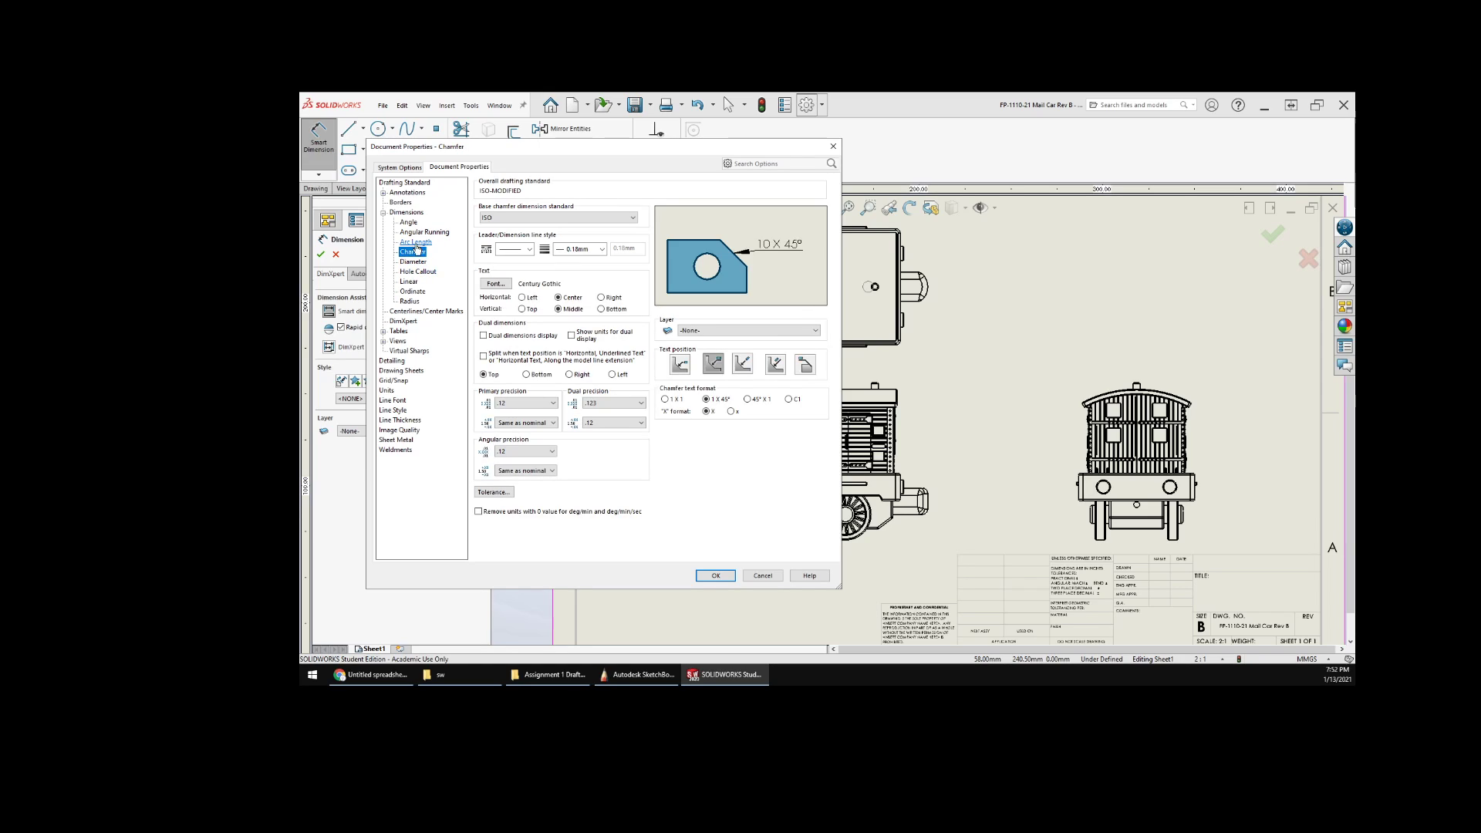
click(408, 302)
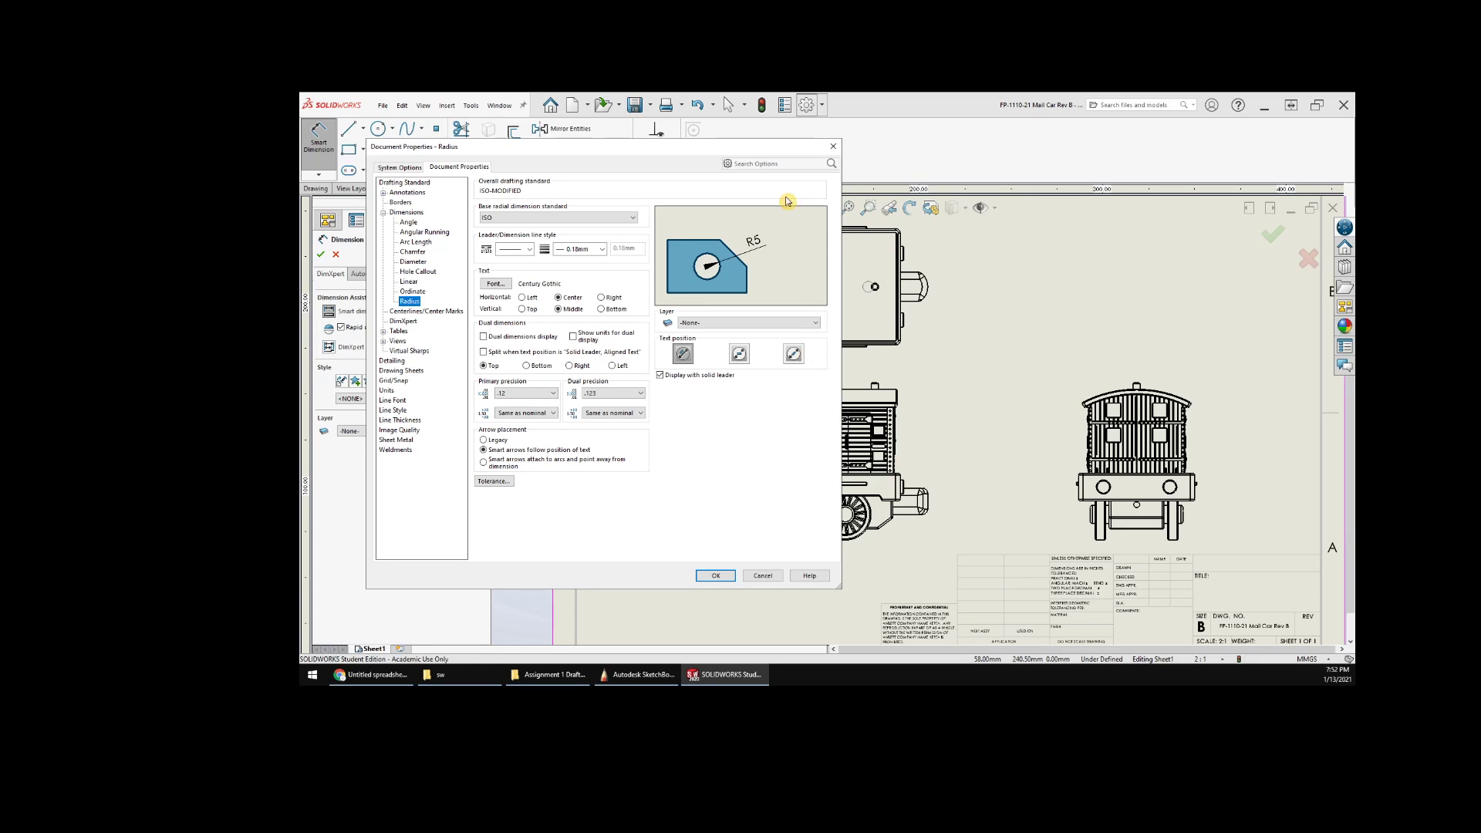
click(530, 250)
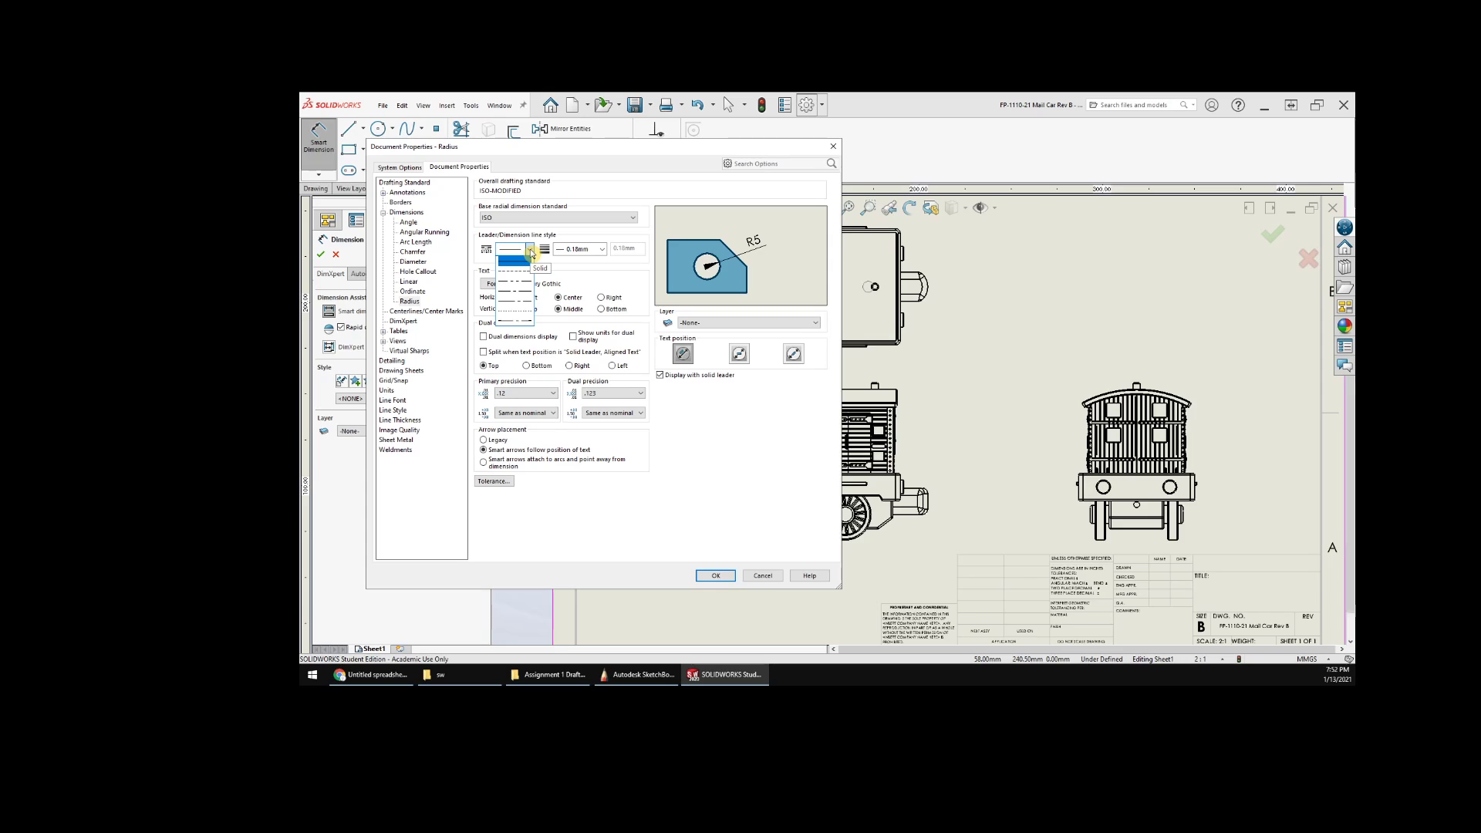
click(514, 261)
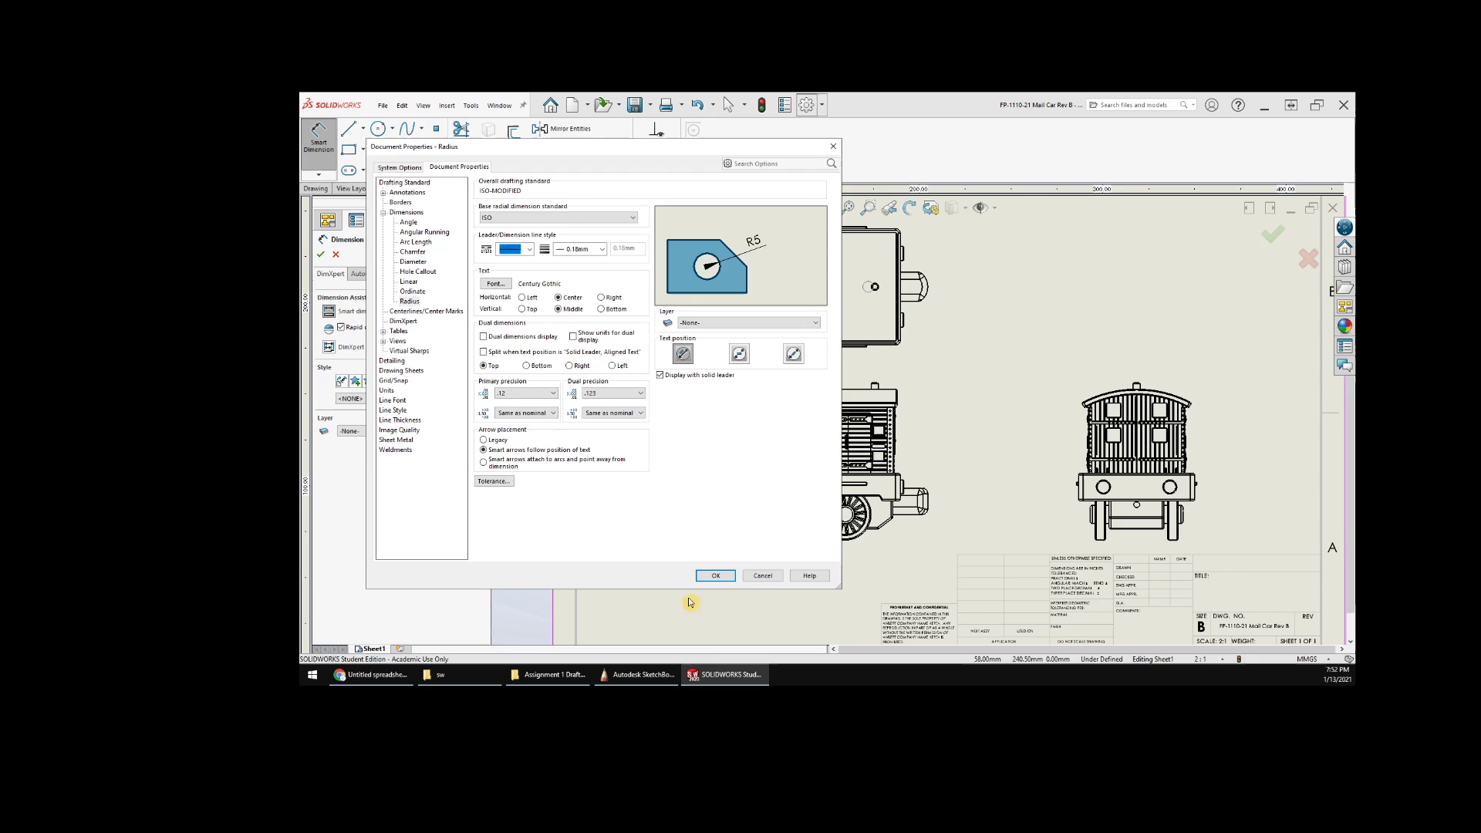
click(716, 576)
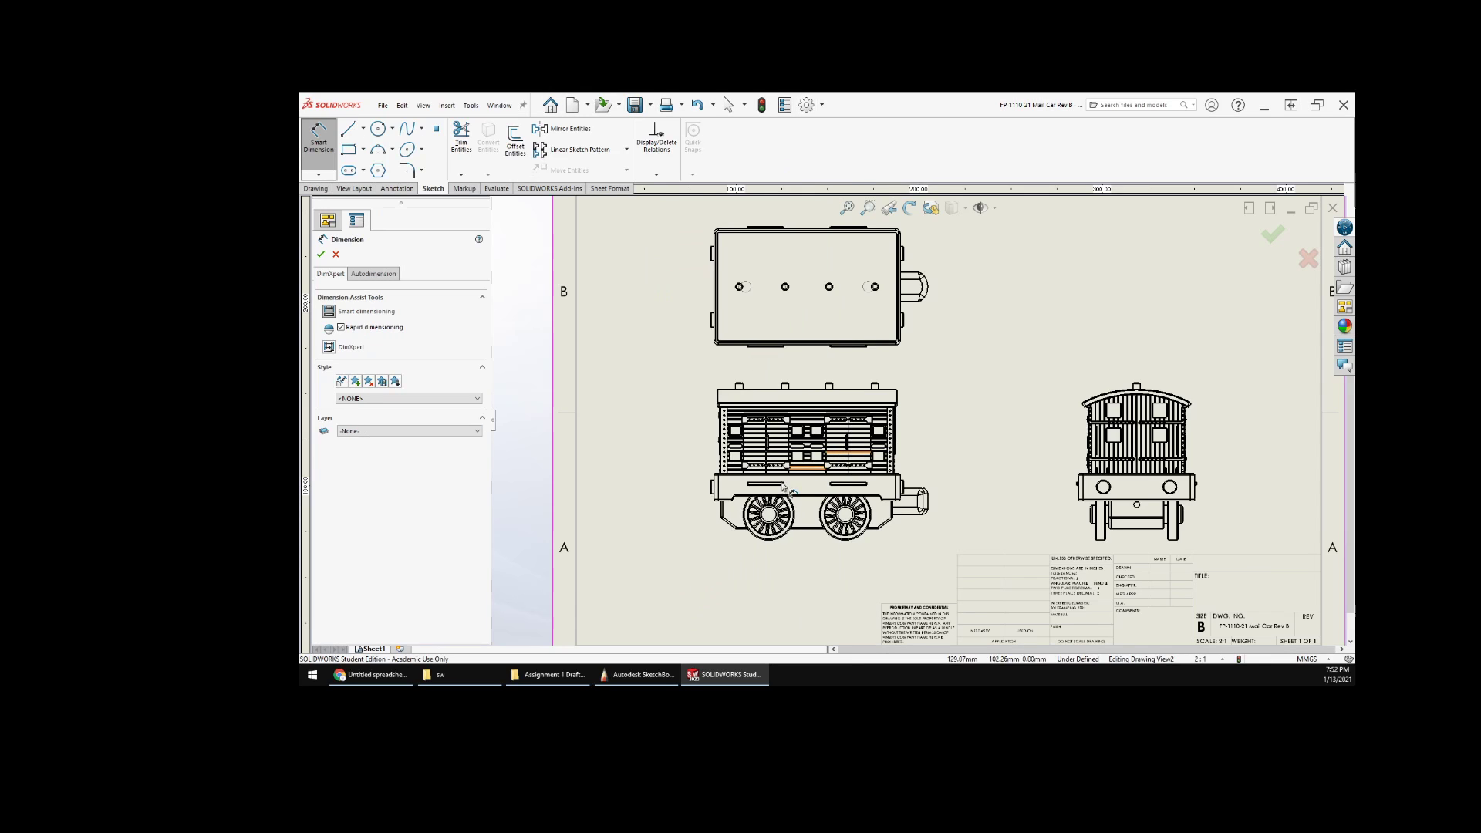
scroll(817, 388, down, 3)
mouse_move(817, 388)
middle_down()
mouse_move(823, 438)
mouse_move(819, 390)
middle_up()
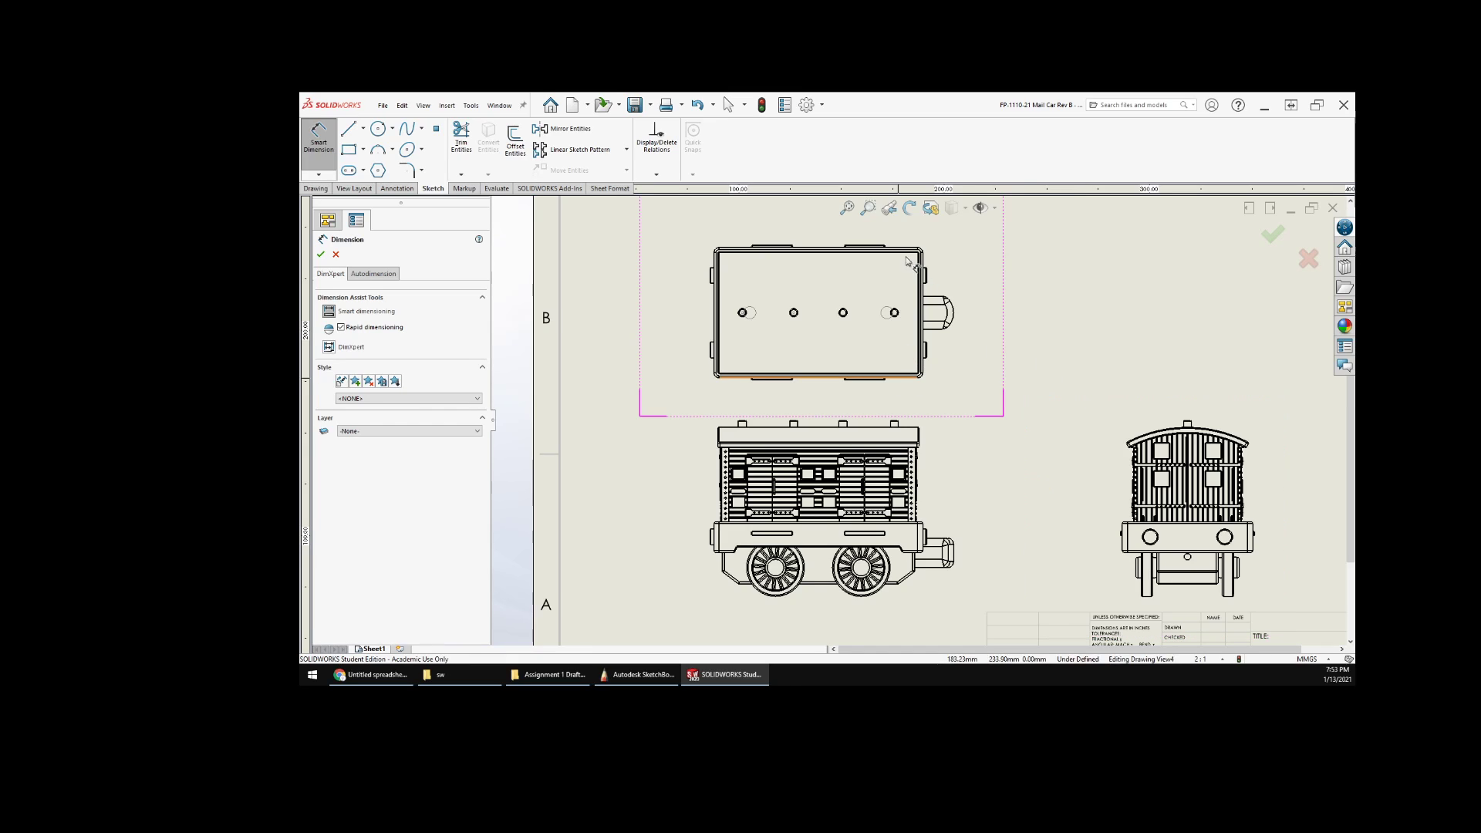
mouse_move(1049, 448)
middle_down()
mouse_move(1016, 383)
mouse_move(1054, 434)
middle_up()
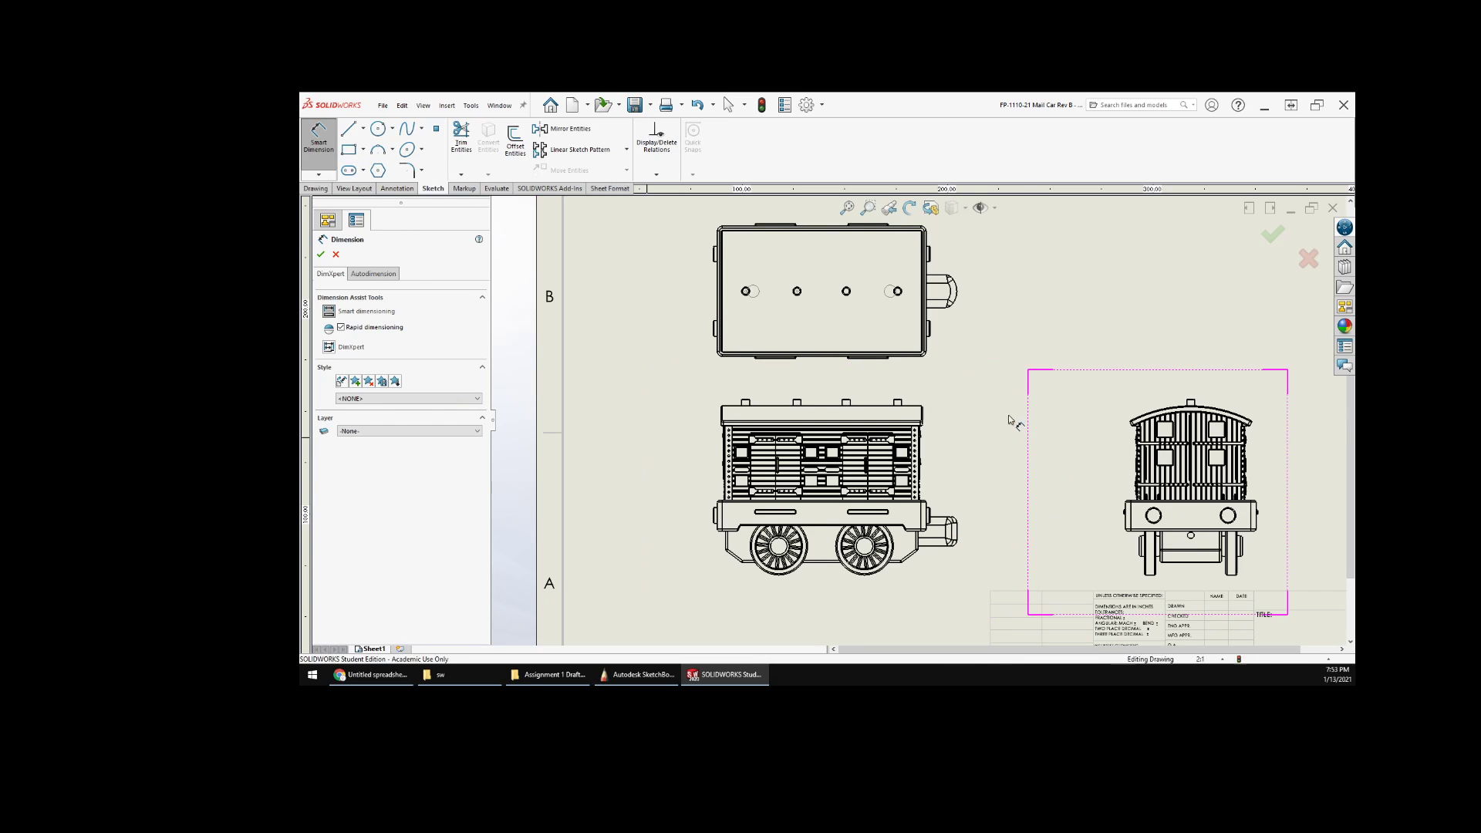
- Dimension the end view's overall height from the wheel's bottom edge to the top of the roof peg, placing it beside the view
scroll(1266, 617, down, 3)
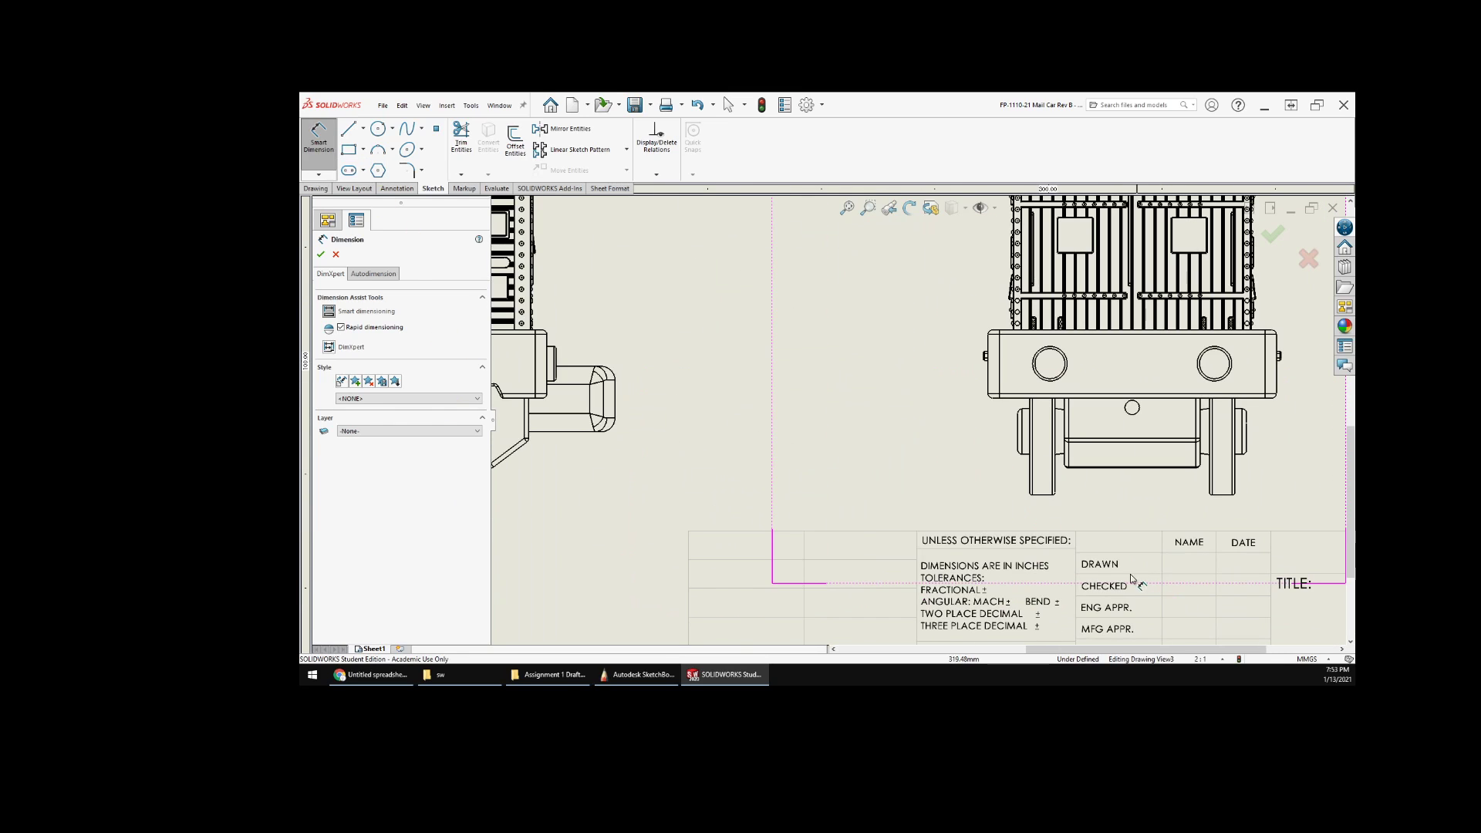
scroll(579, 532, up, 3)
middle_drag(579, 533, 656, 537)
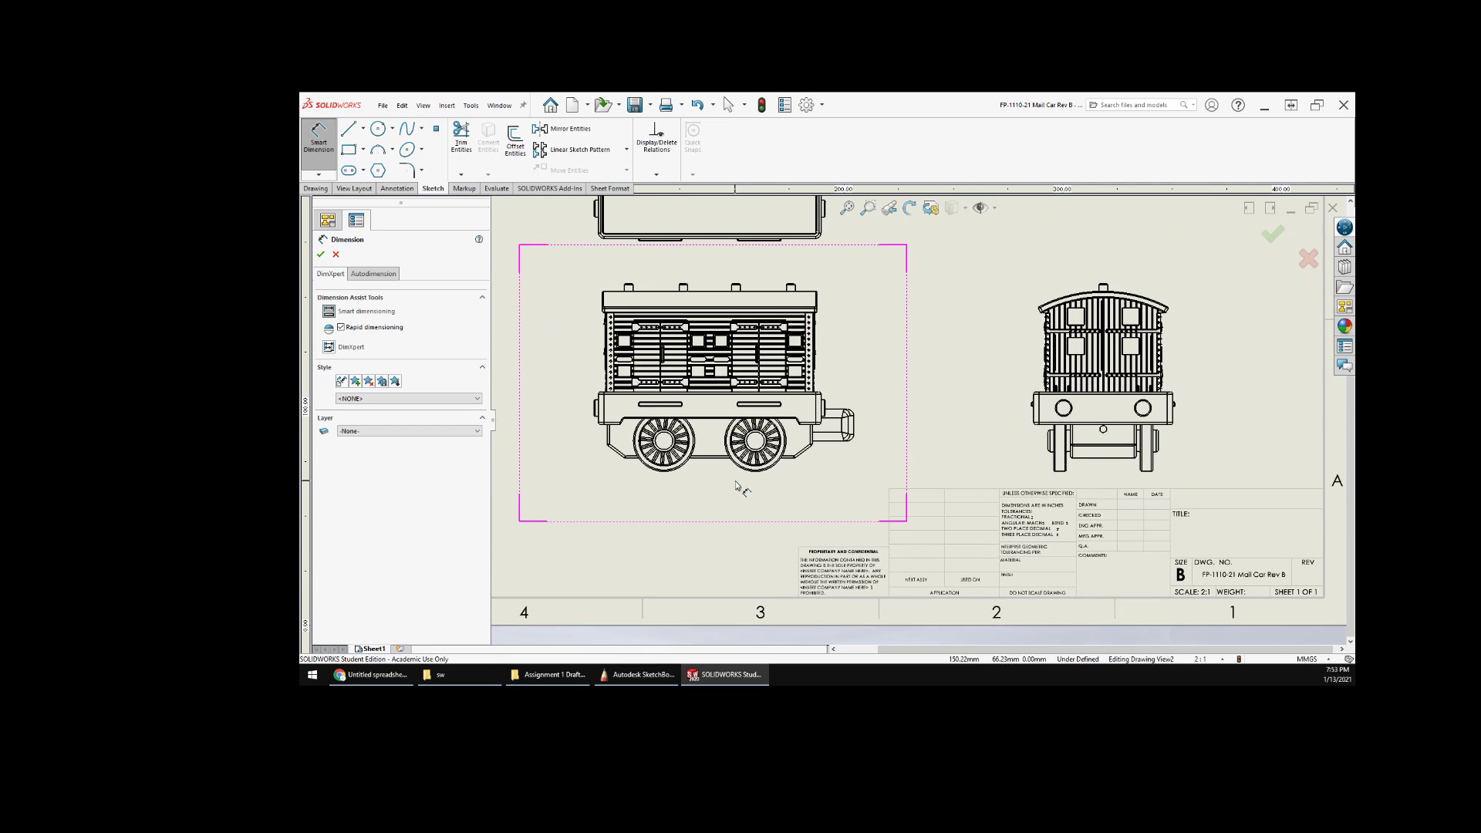
scroll(1040, 455, down, 3)
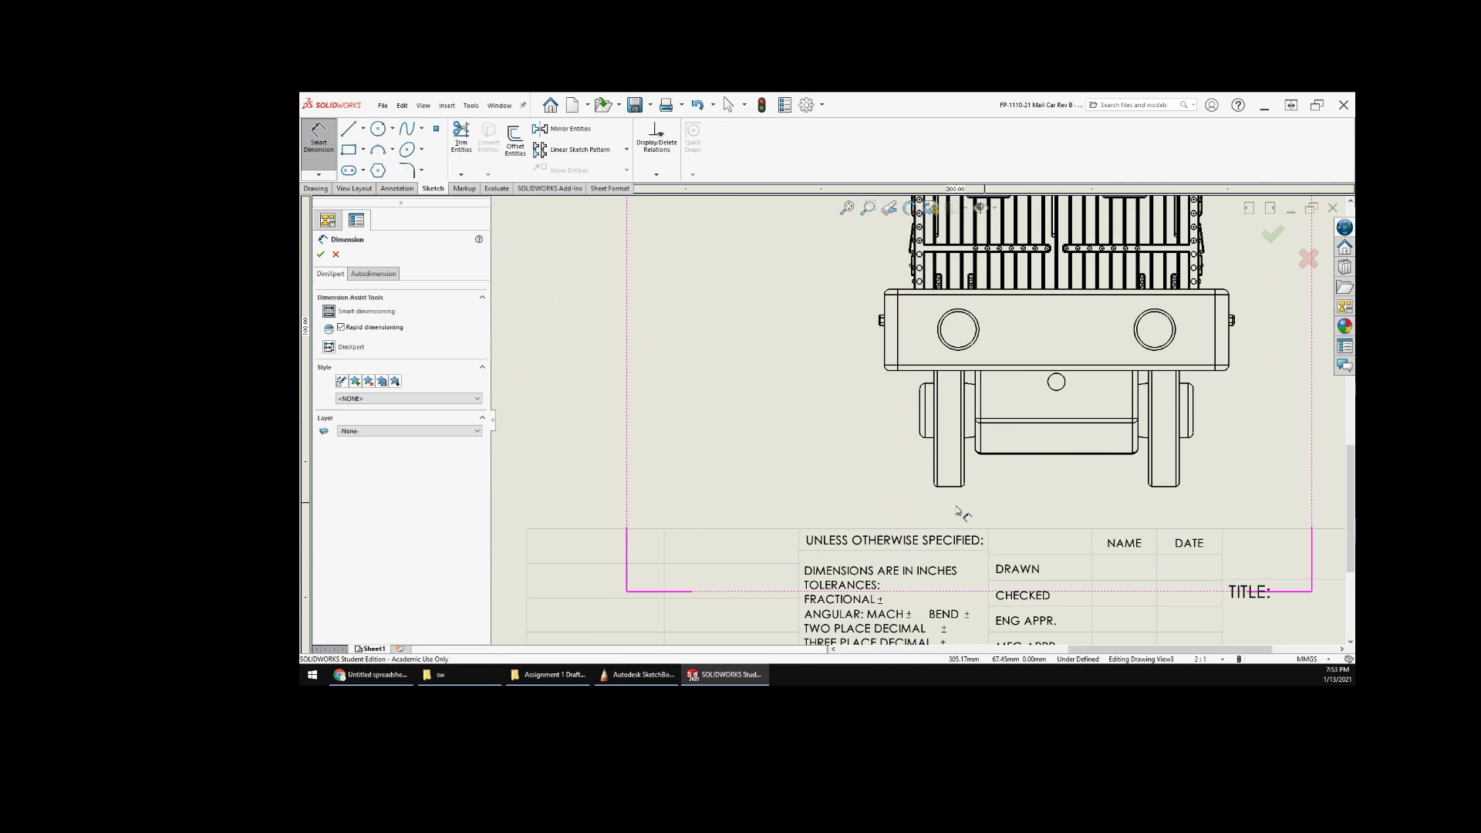
click(948, 486)
scroll(948, 491, up, 3)
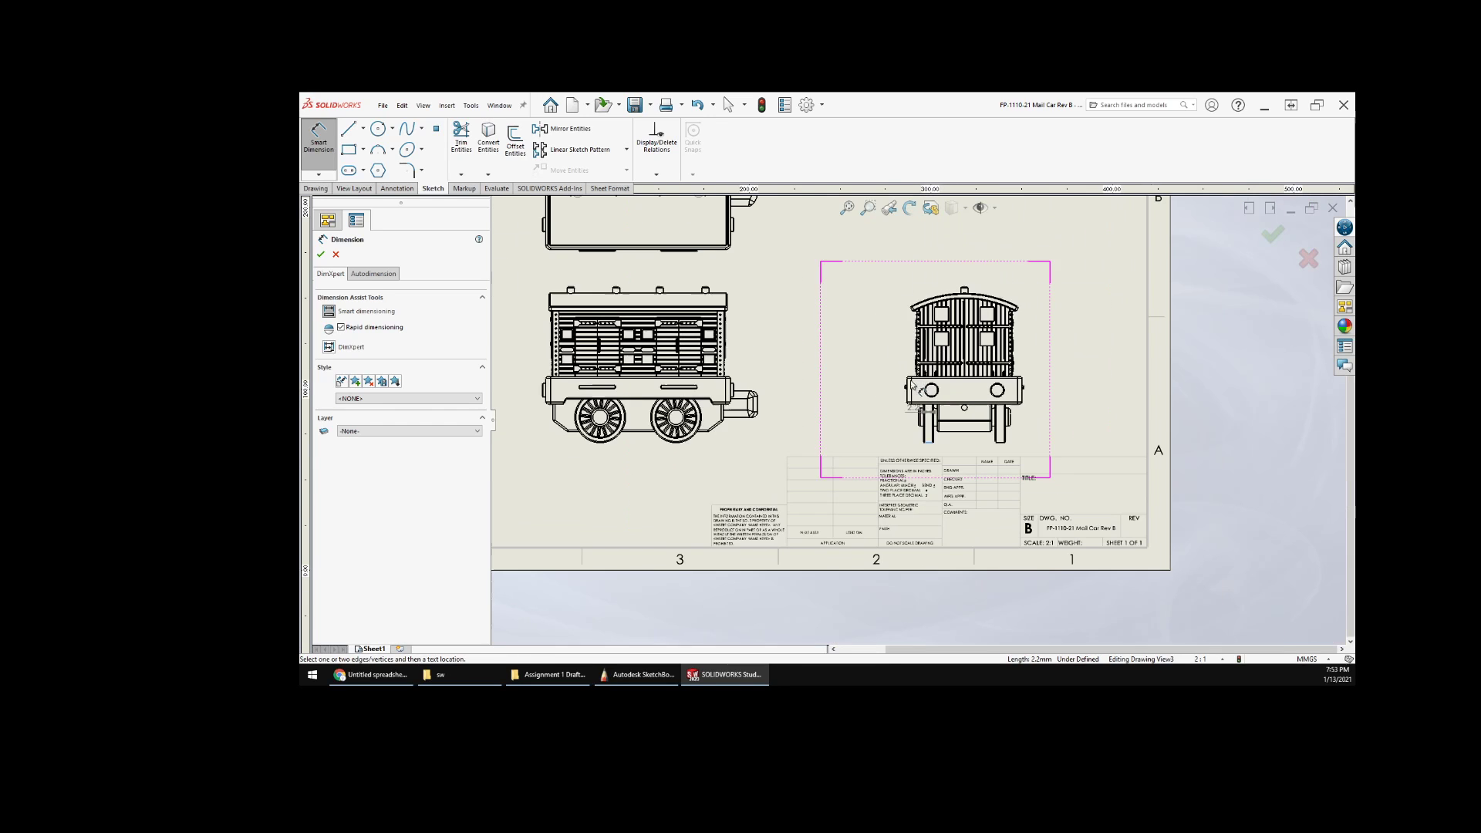
scroll(990, 404, down, 3)
scroll(990, 403, down, 5)
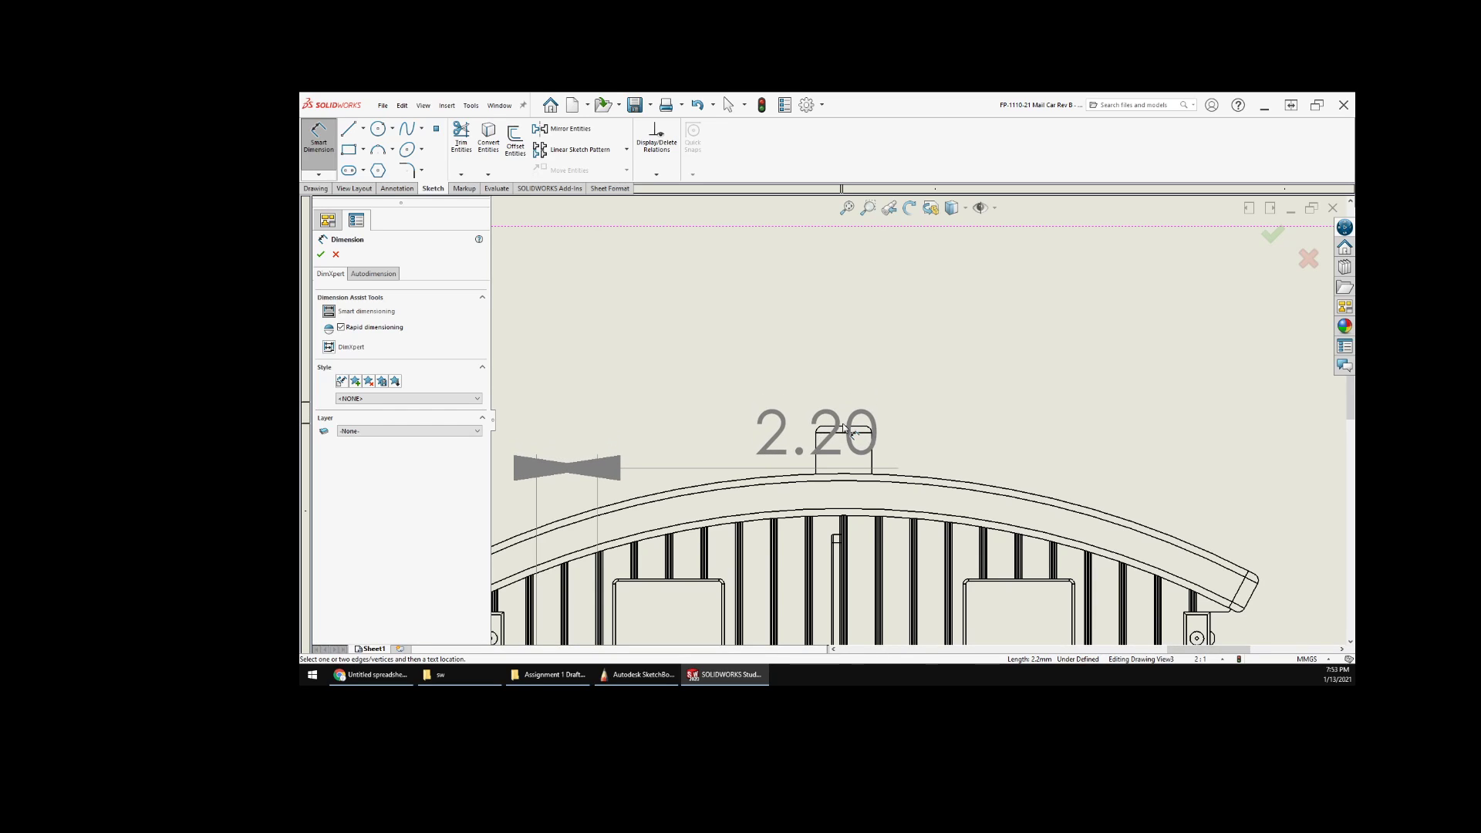
click(845, 428)
scroll(730, 456, up, 5)
scroll(730, 455, up, 2)
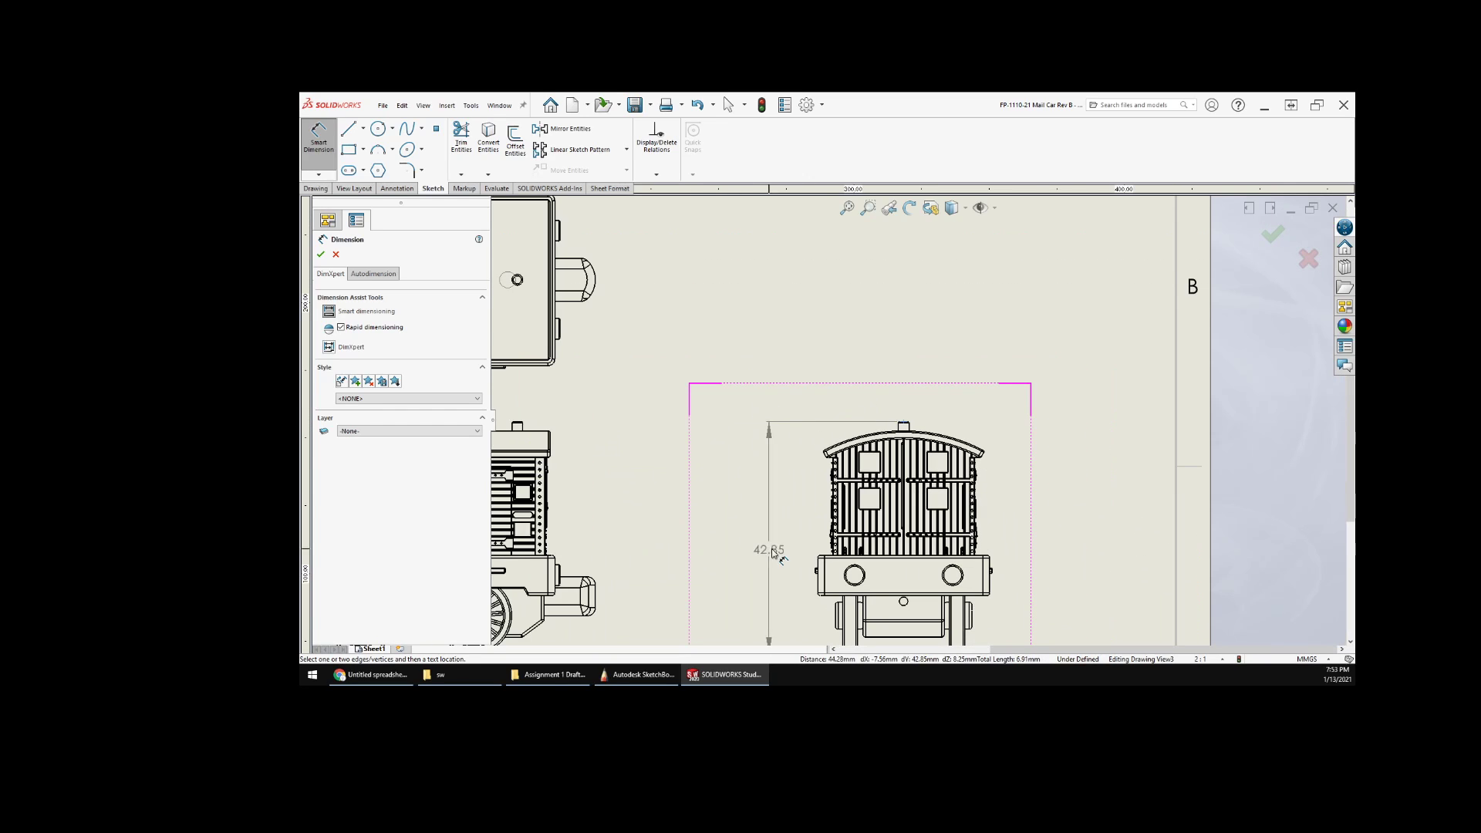
click(767, 538)
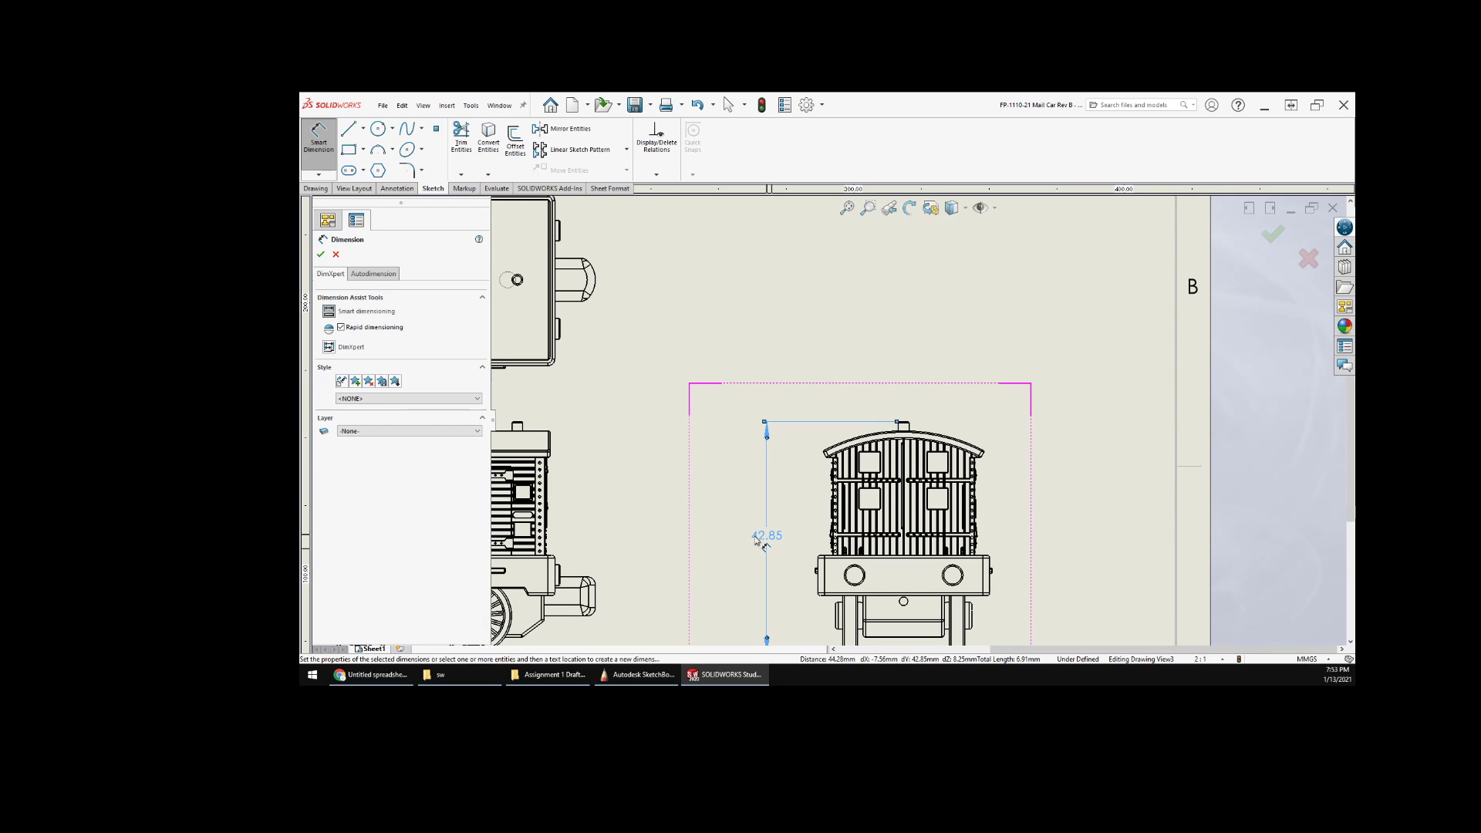
click(1045, 312)
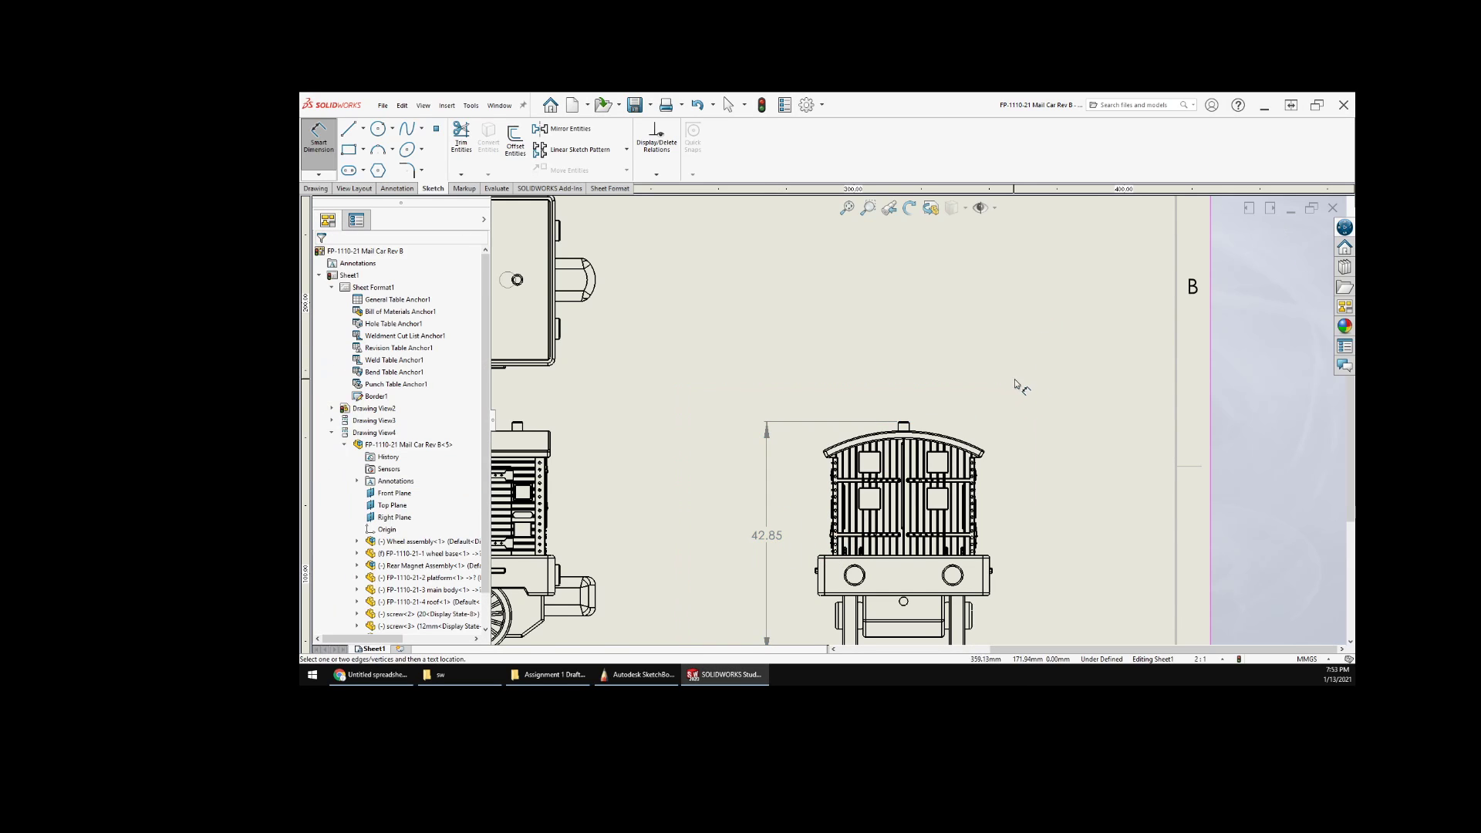
- Dimension the end view's heights from the wheel's bottom edge to the platform's lower and upper edges
middle_drag(1016, 379, 1097, 268)
scroll(778, 484, down, 1)
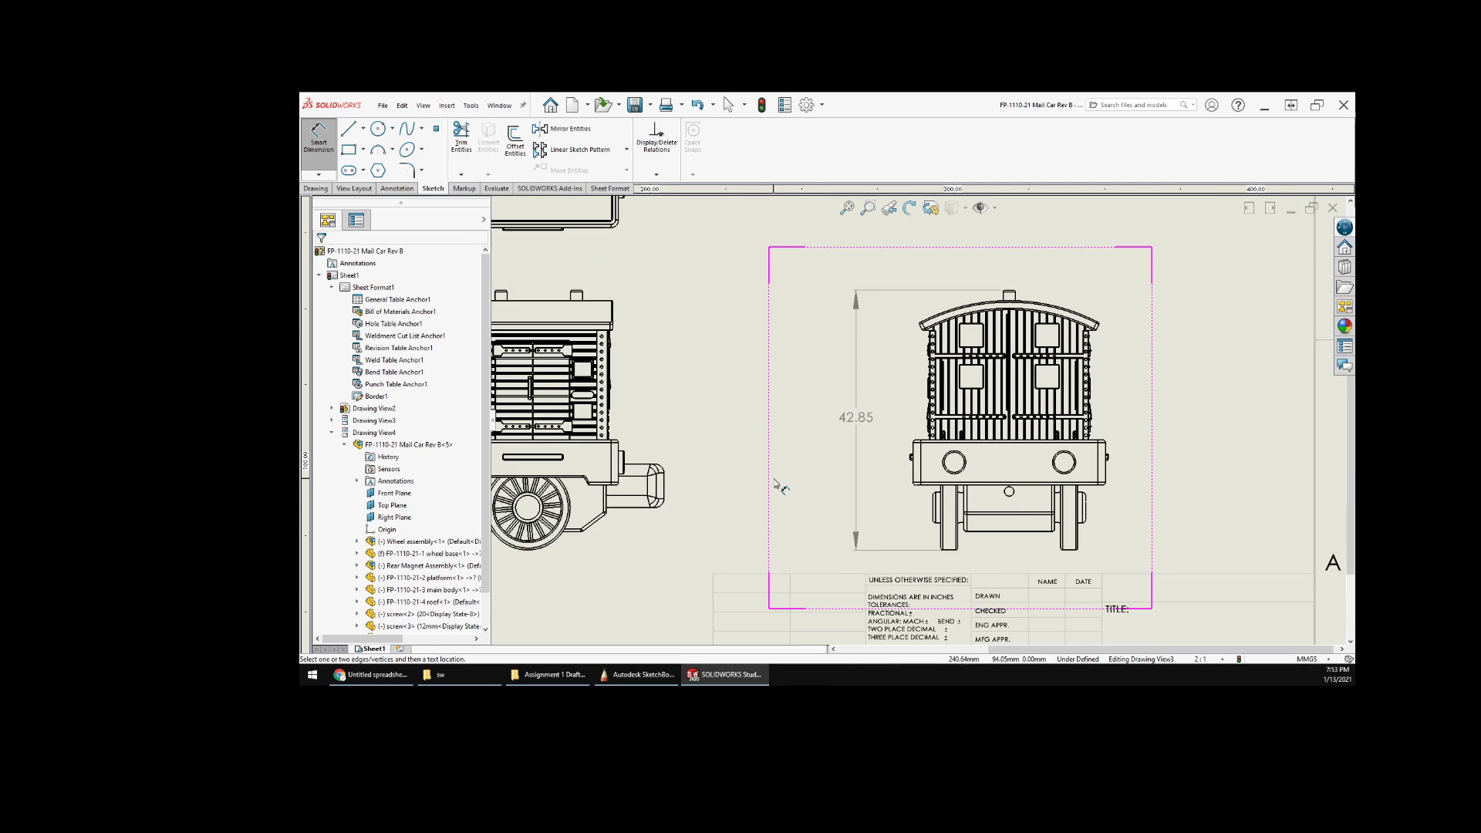
middle_drag(778, 485, 834, 496)
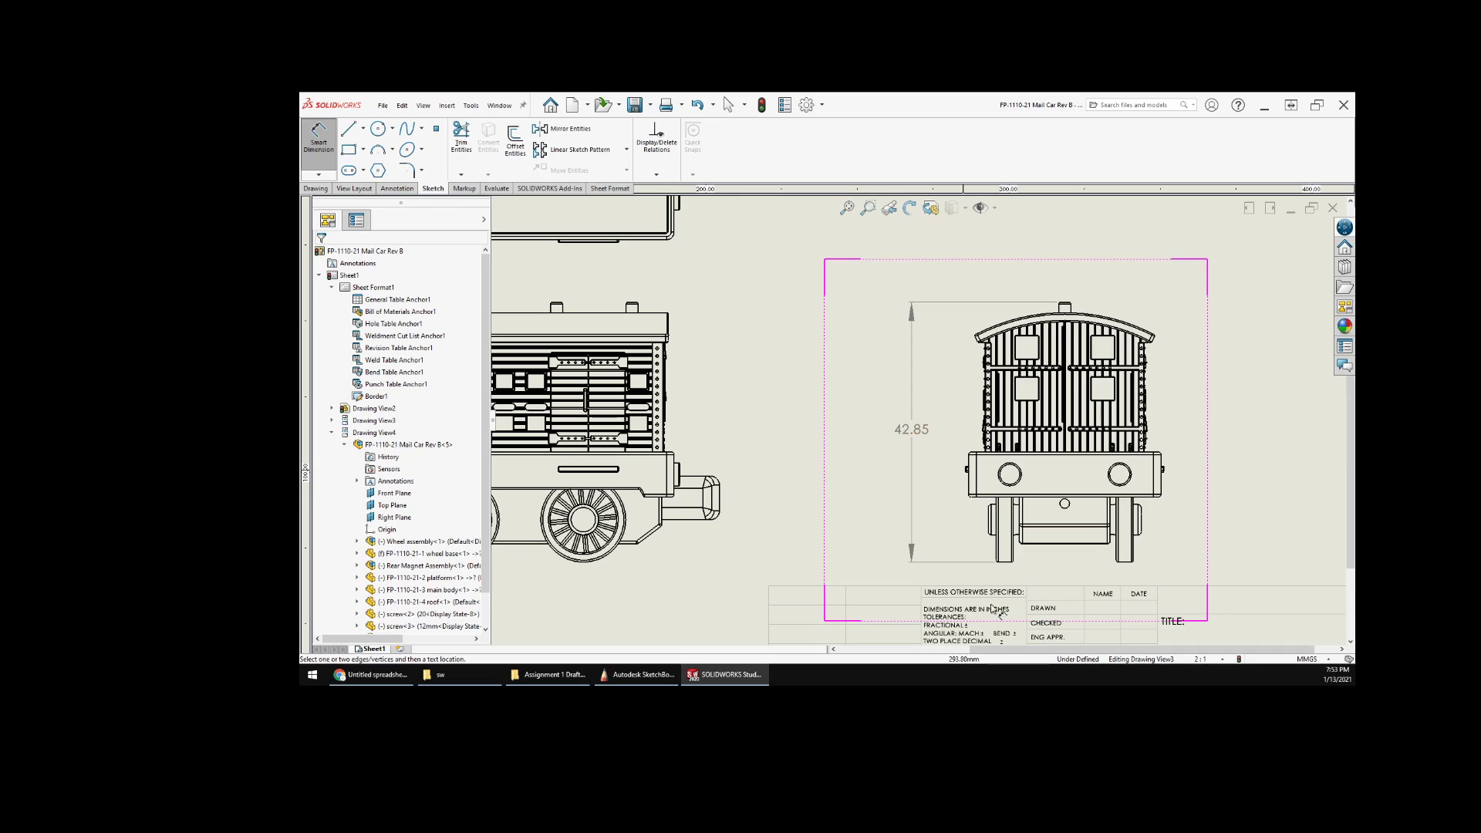
click(1005, 564)
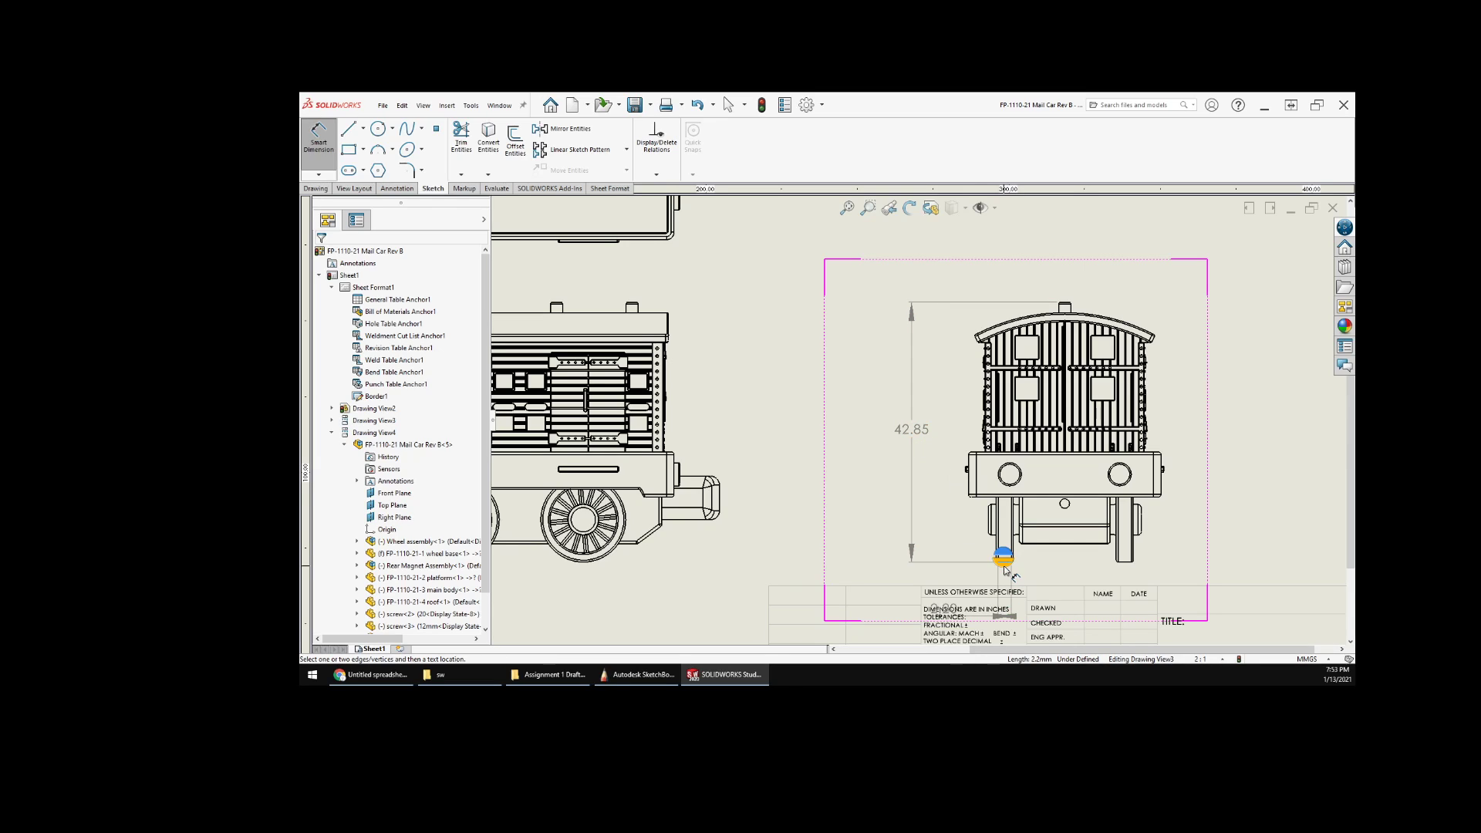
click(990, 500)
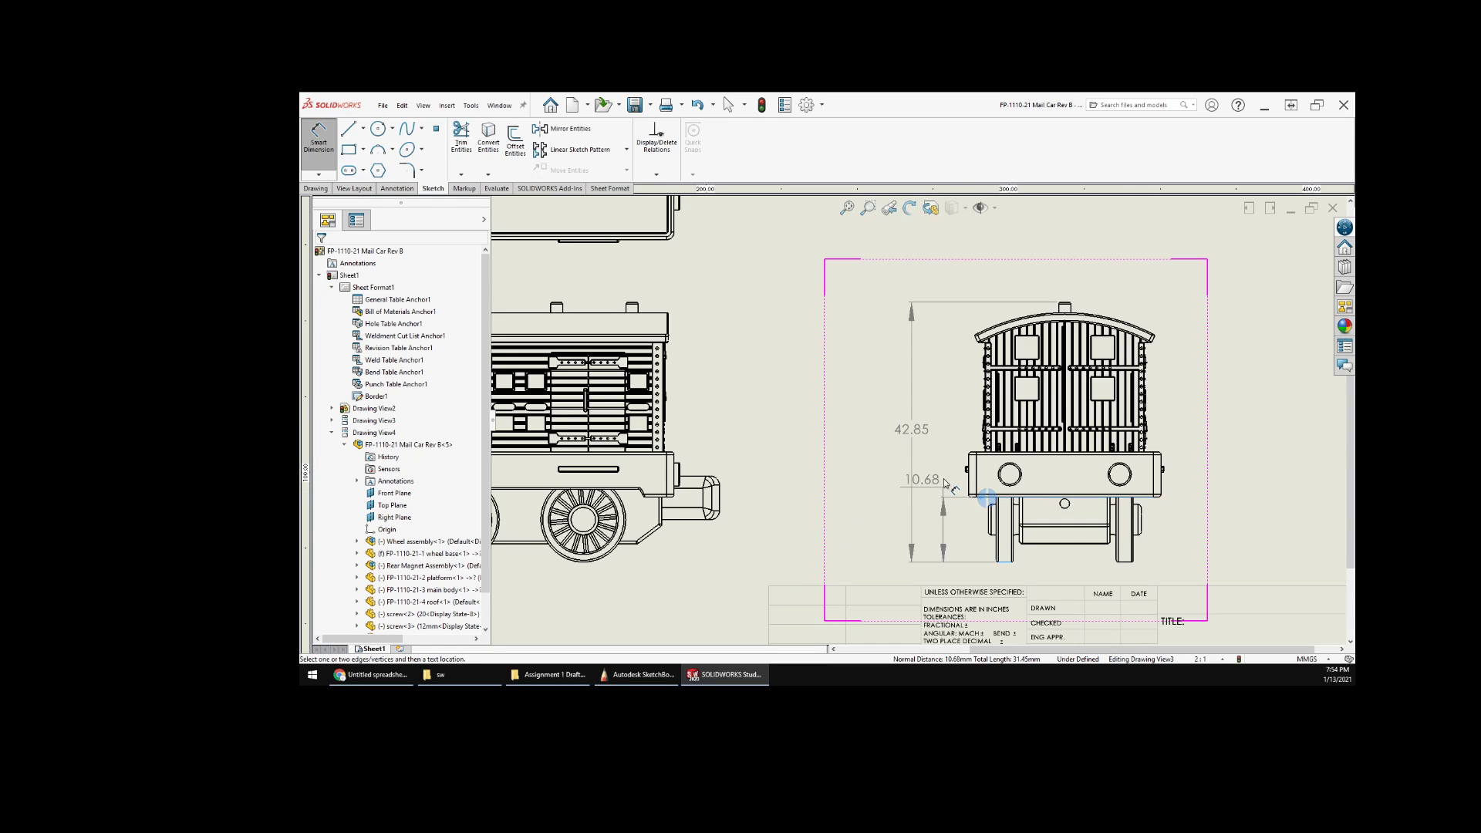
click(945, 483)
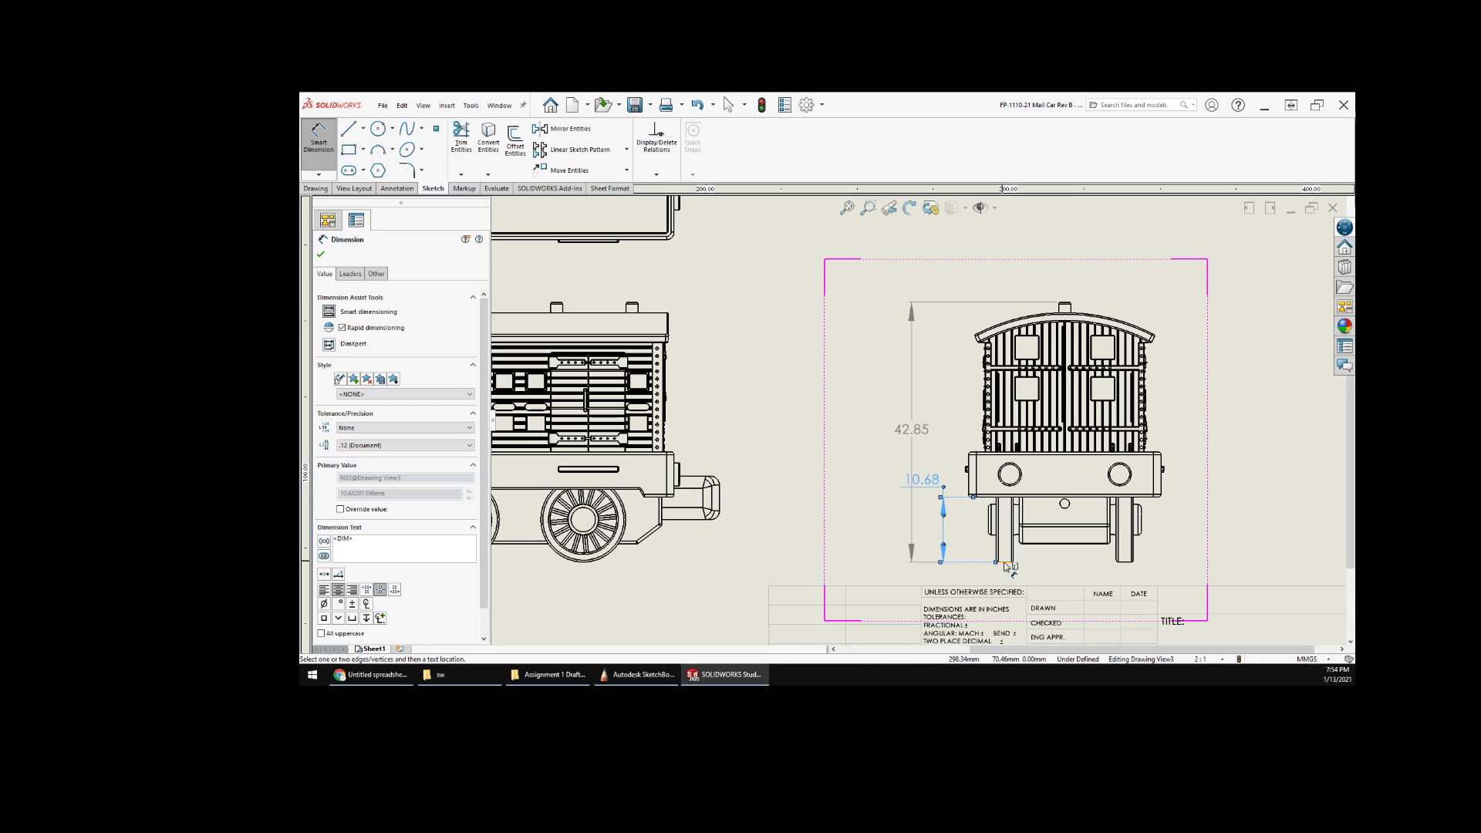
click(984, 455)
click(945, 455)
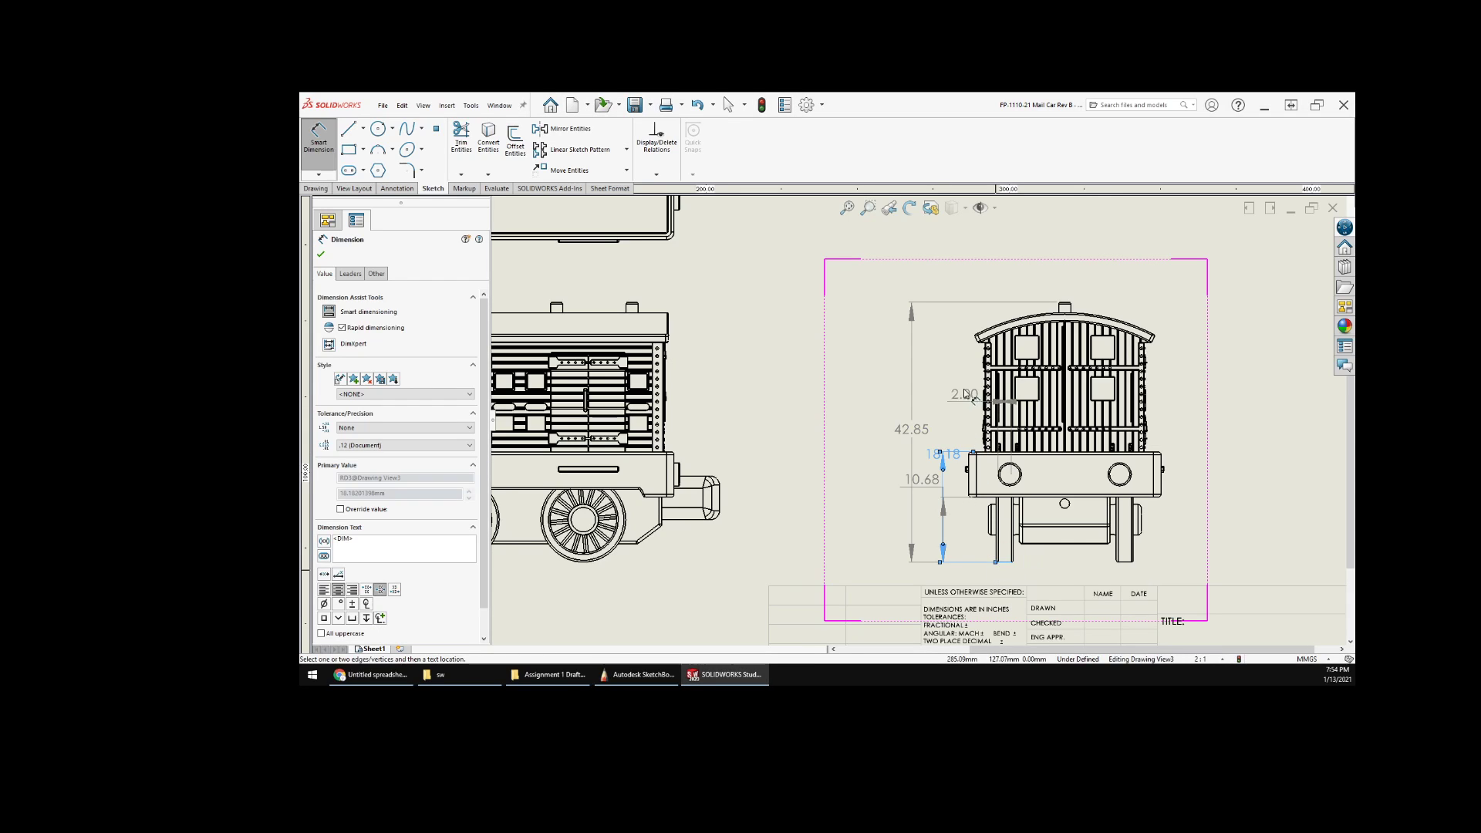
- Dimension the height from the wheel's bottom edge to the underside of the roof's eave in the end view
scroll(974, 380, down, 6)
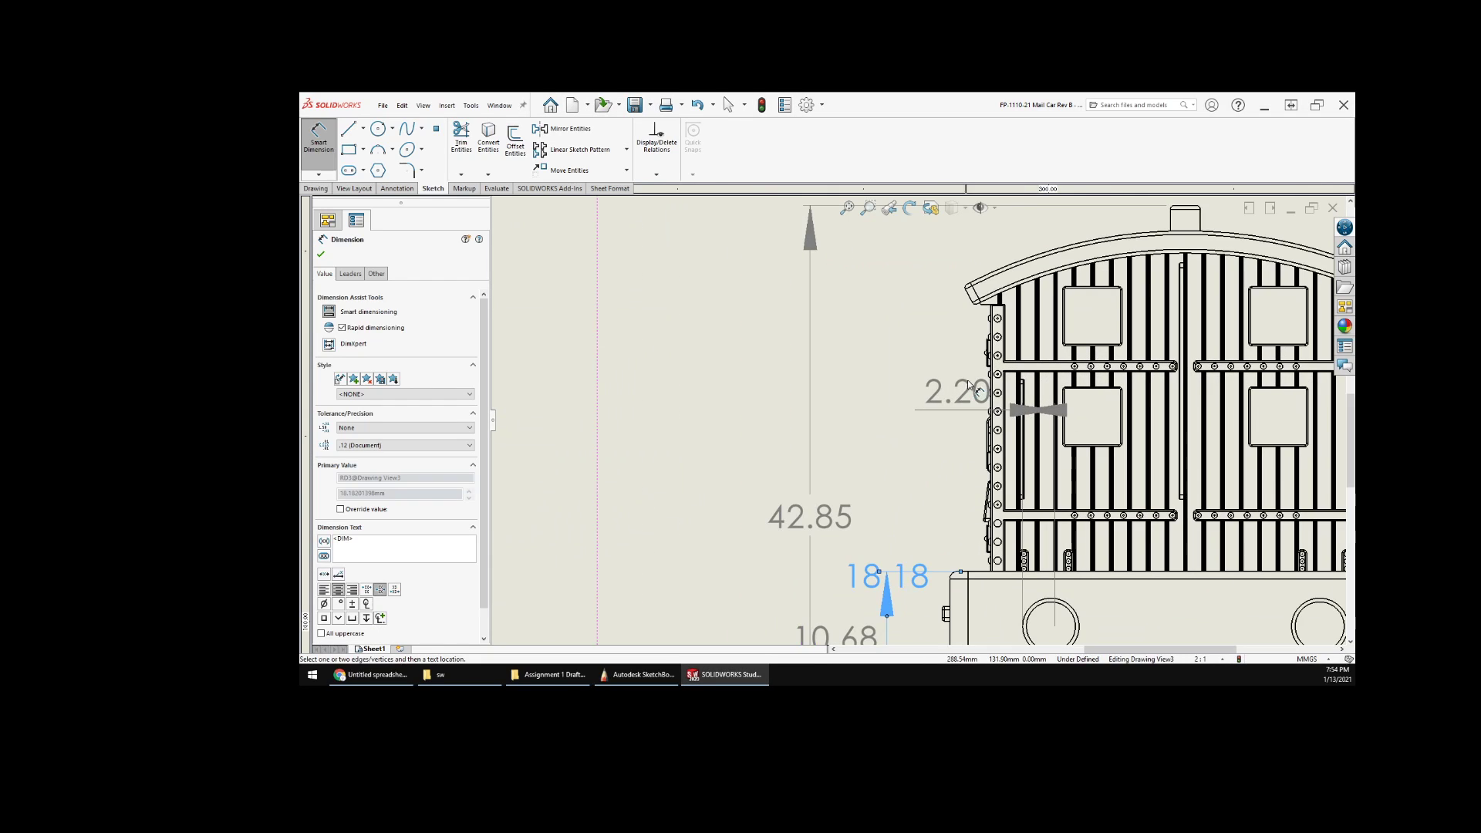
click(988, 286)
click(872, 398)
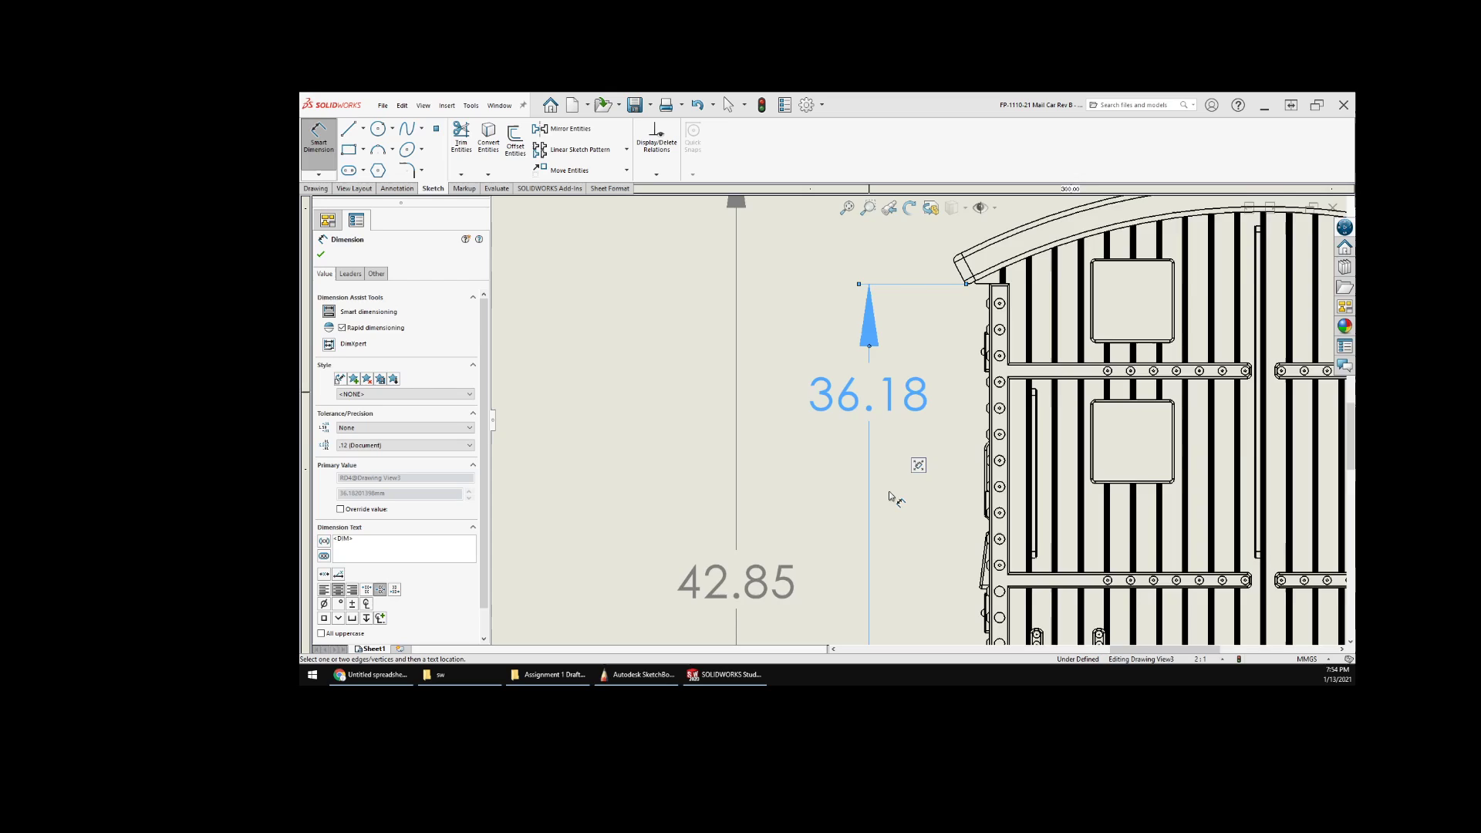
scroll(894, 487, up, 8)
click(821, 513)
scroll(950, 445, down, 4)
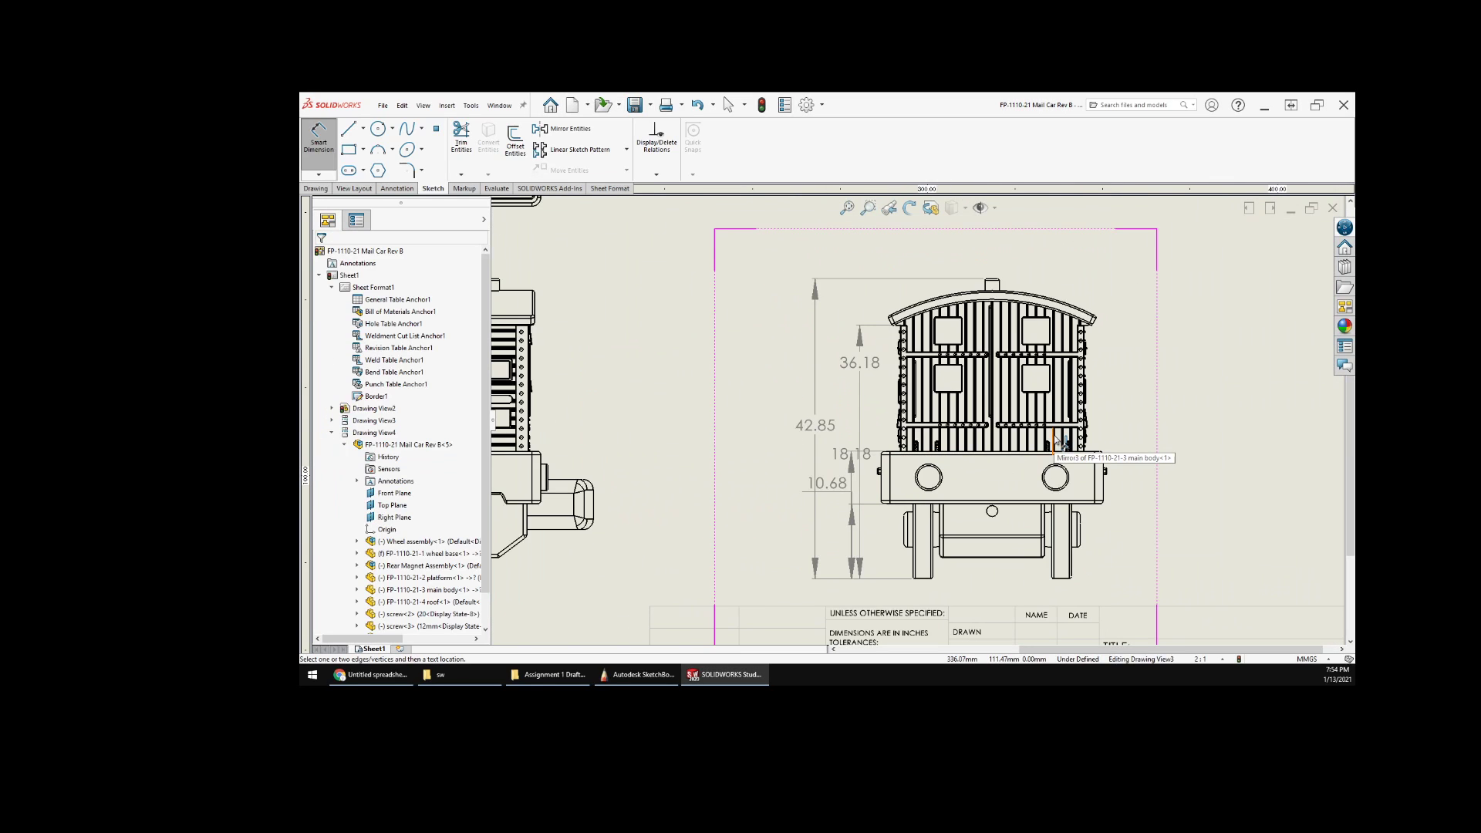
- Move the end view's four height dimensions farther out from the car, placing the lower platform height's text between its arrows
middle_drag(1230, 419, 1280, 390)
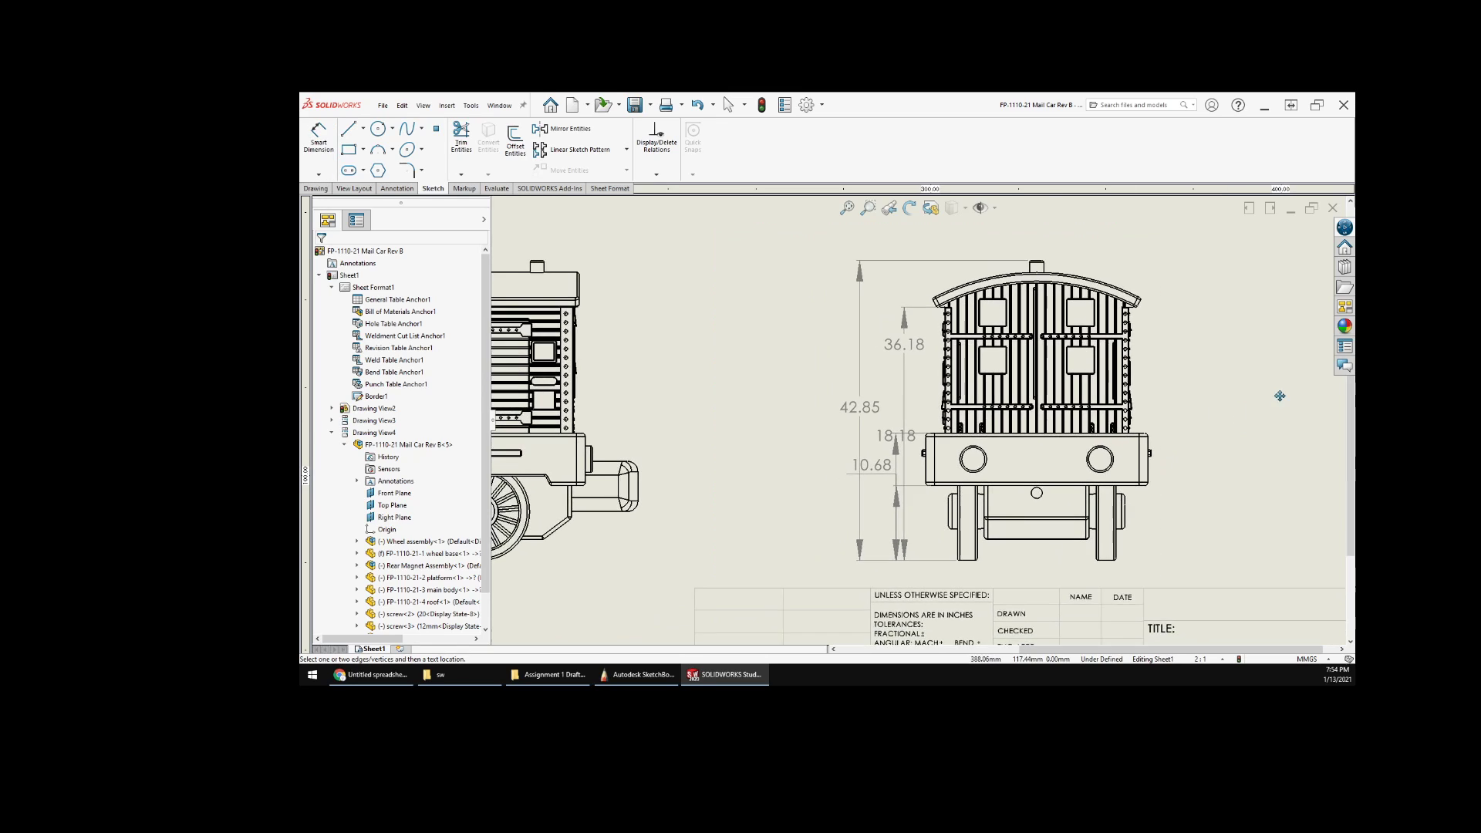
drag(886, 386, 830, 386)
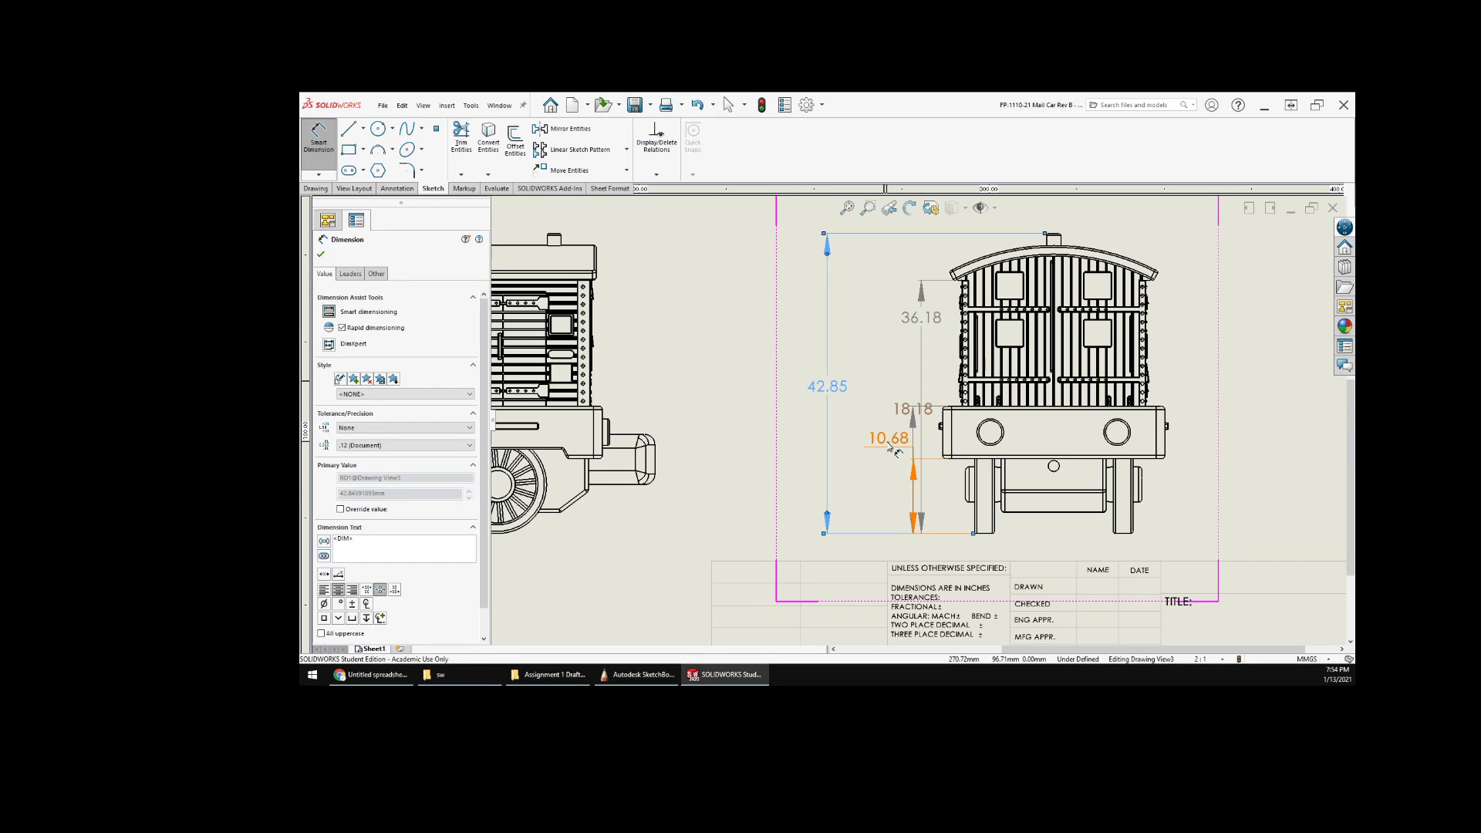
drag(891, 448, 861, 505)
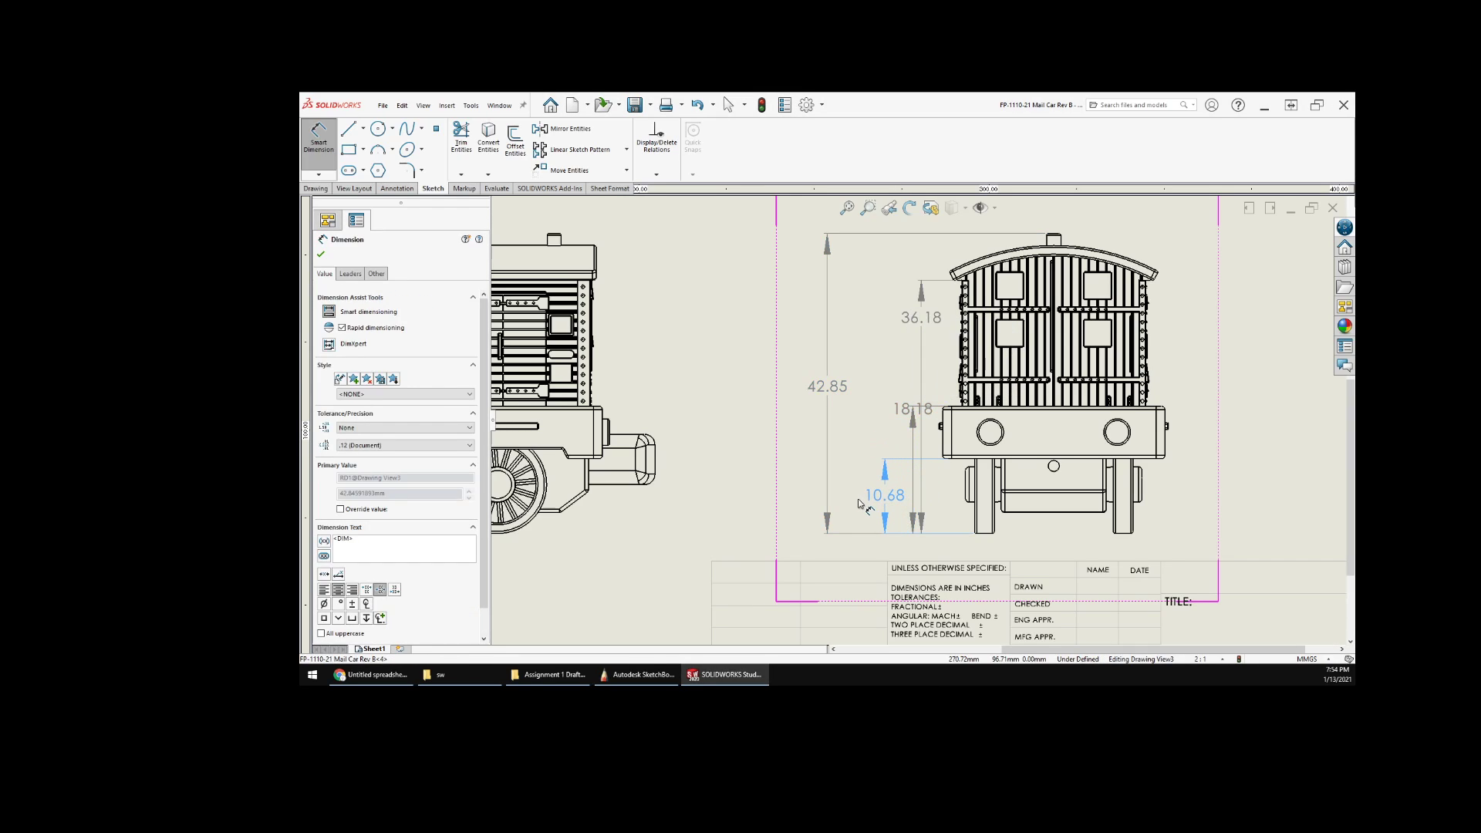
click(906, 425)
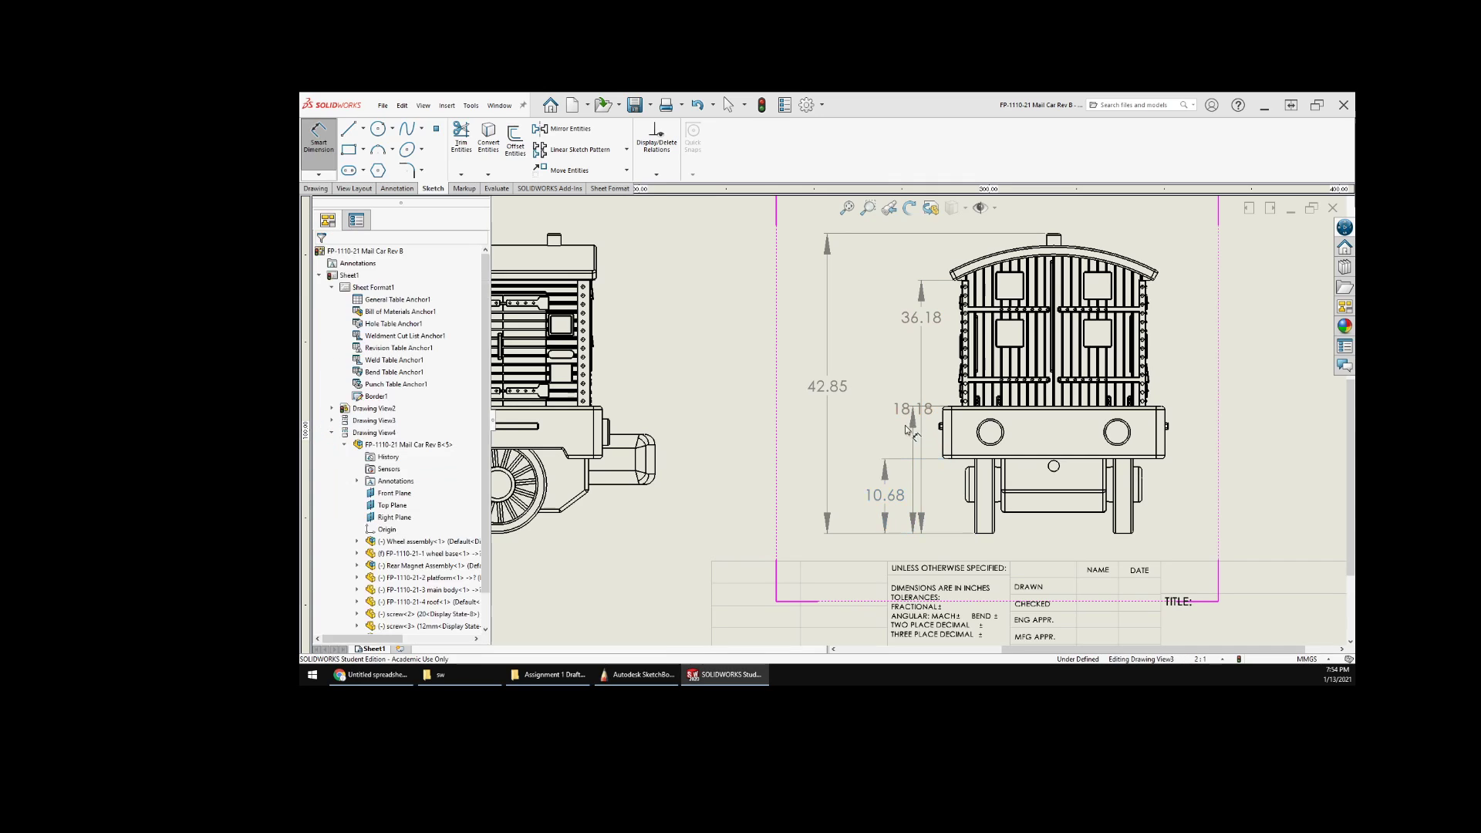
drag(907, 429, 850, 483)
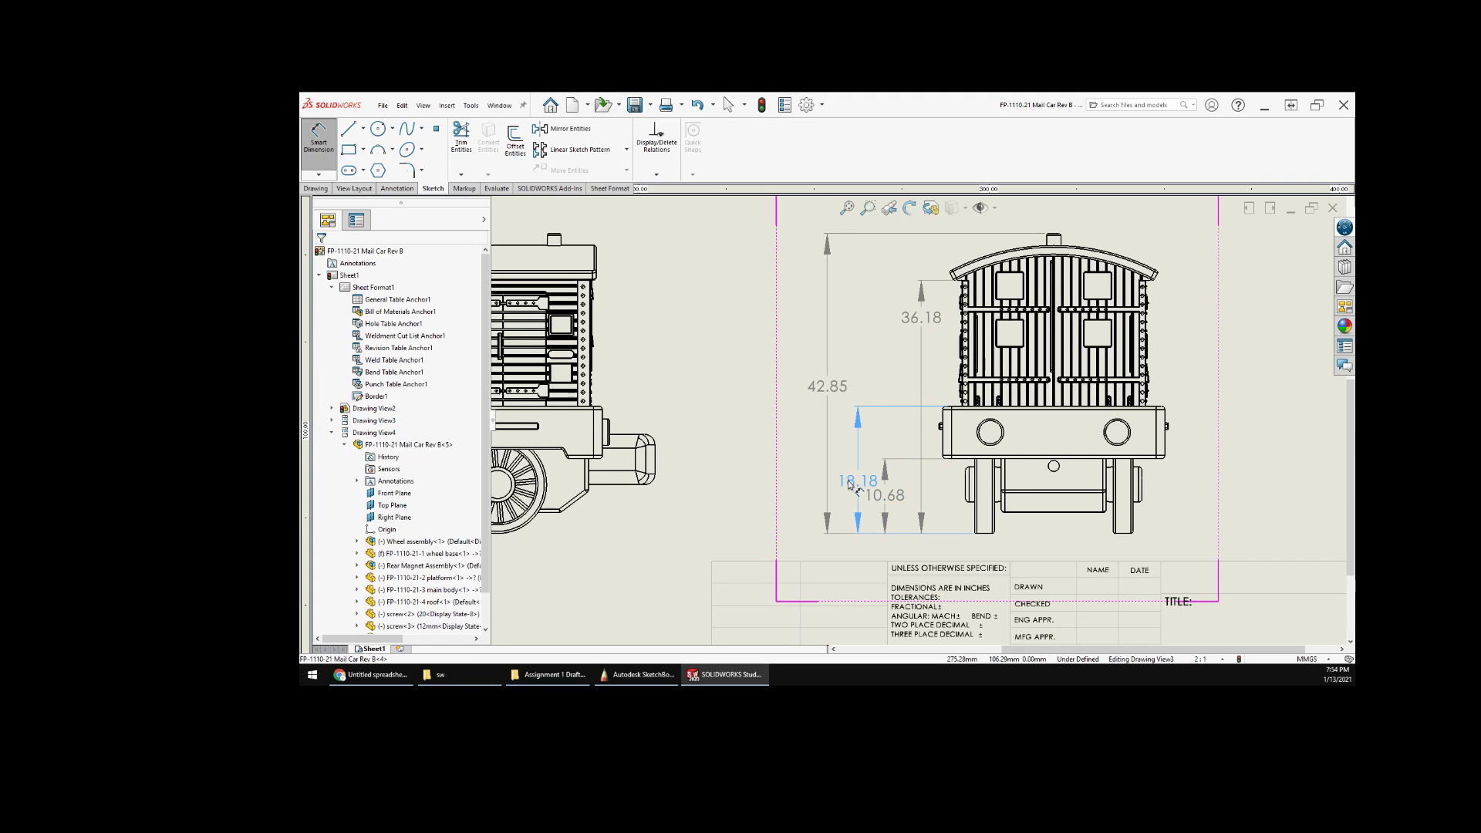
drag(921, 317, 876, 332)
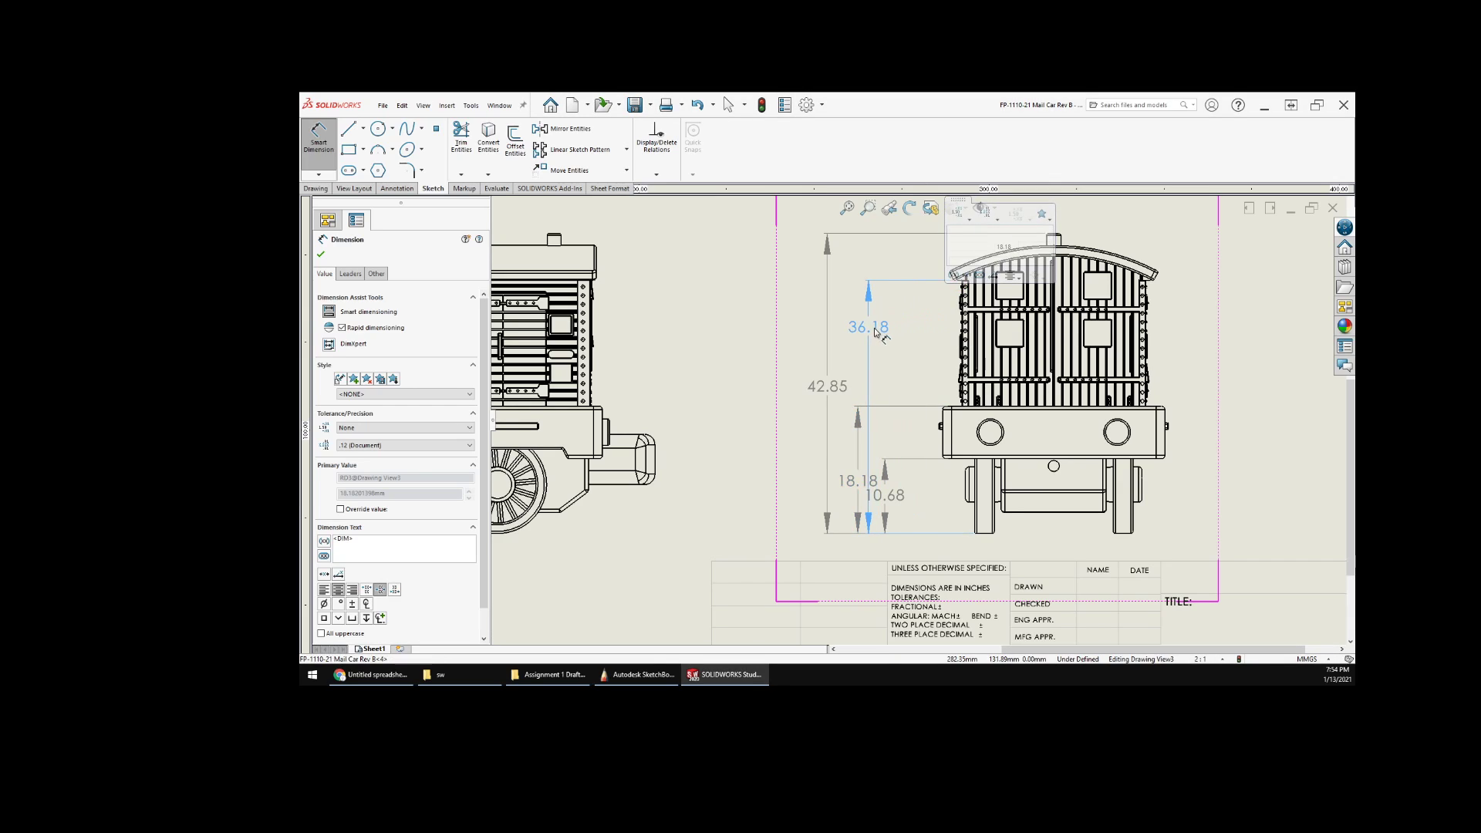
- Respace the end view's height dimensions from shortest nearest the car to tallest outermost, staggering their text
mouse_move(901, 496)
mouse_down()
mouse_move(957, 498)
mouse_move(878, 489)
mouse_move(918, 478)
mouse_up()
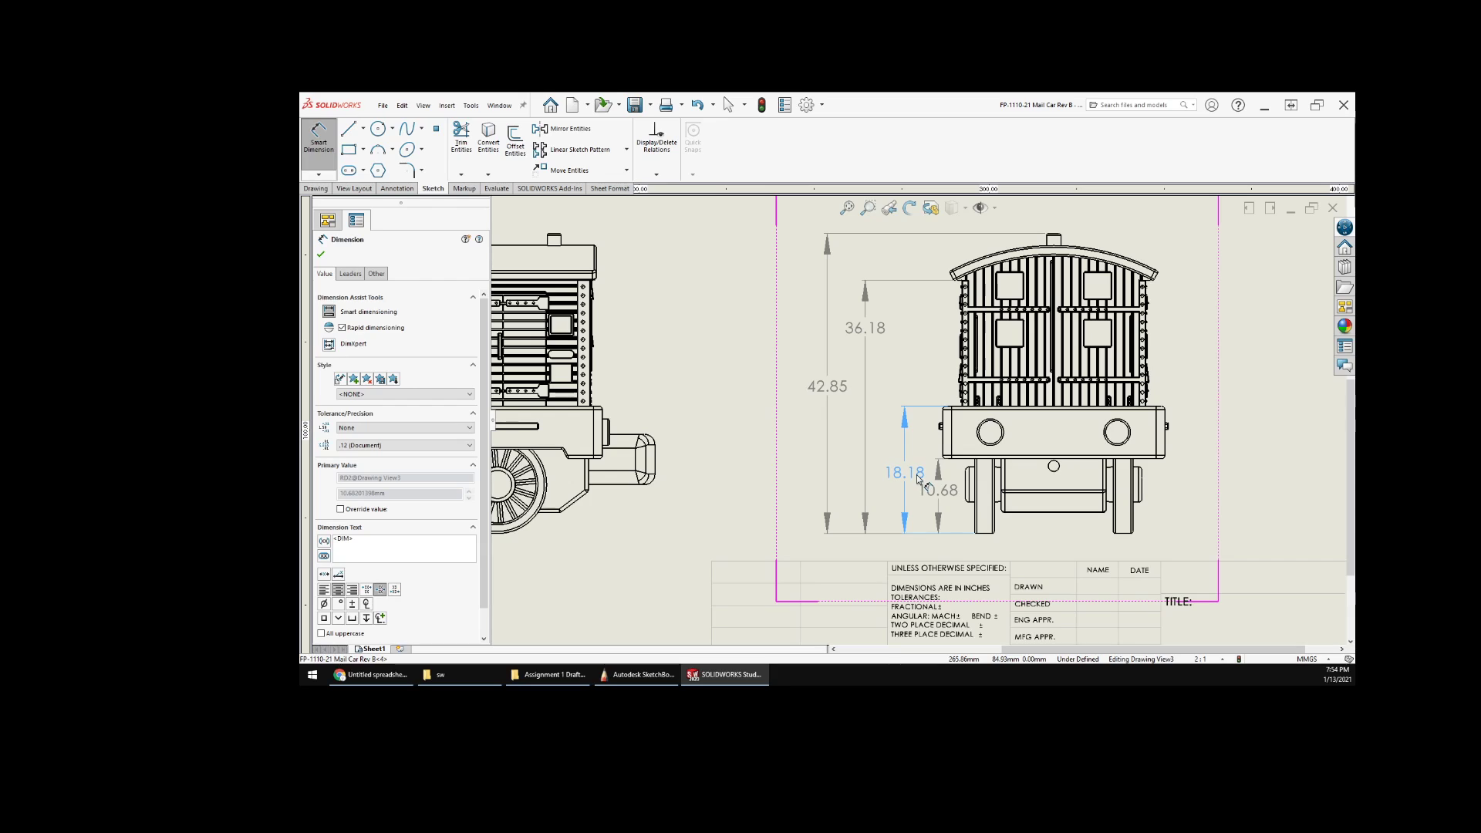
drag(867, 330, 840, 379)
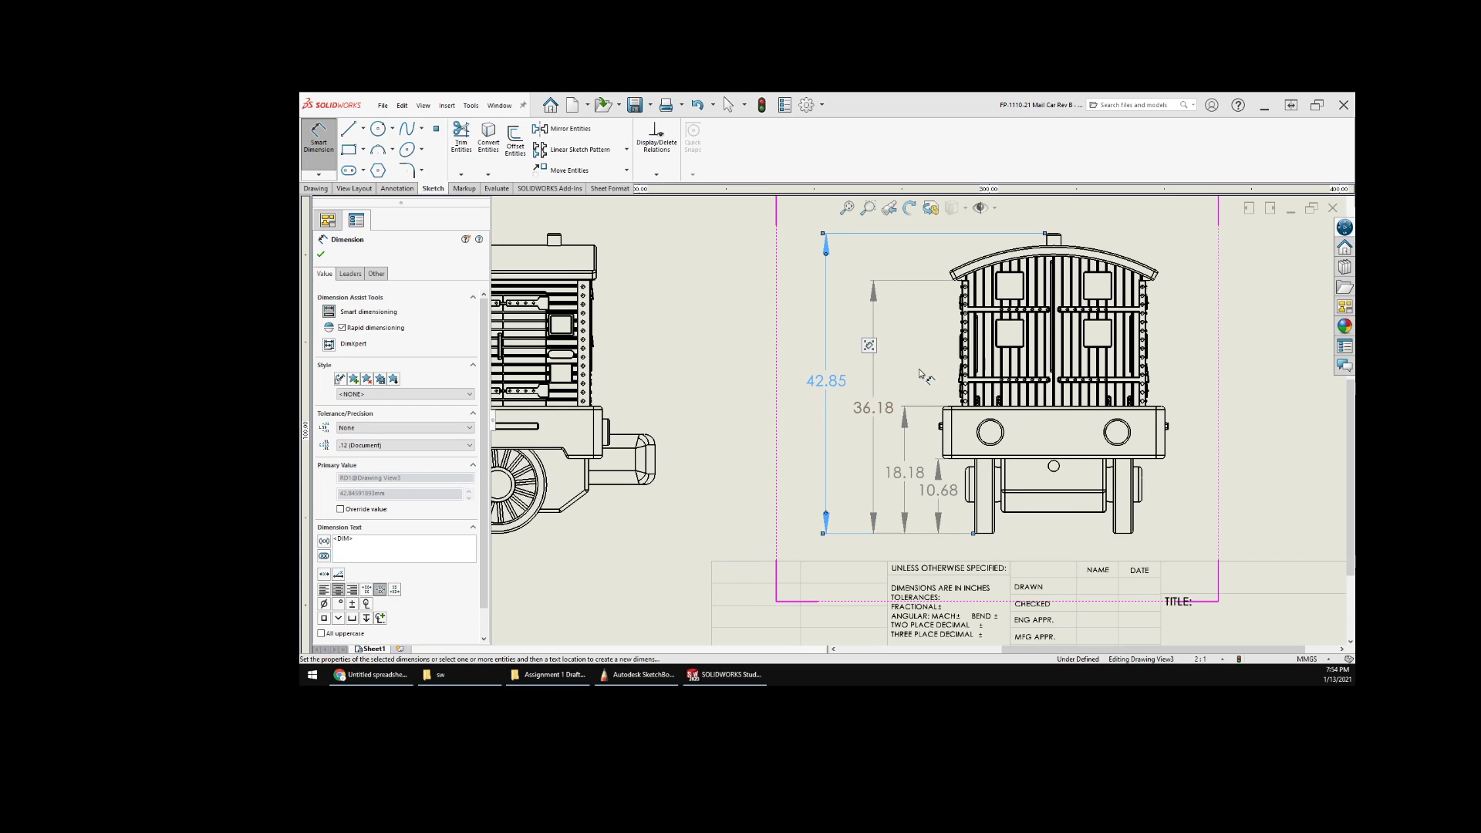
click(1258, 395)
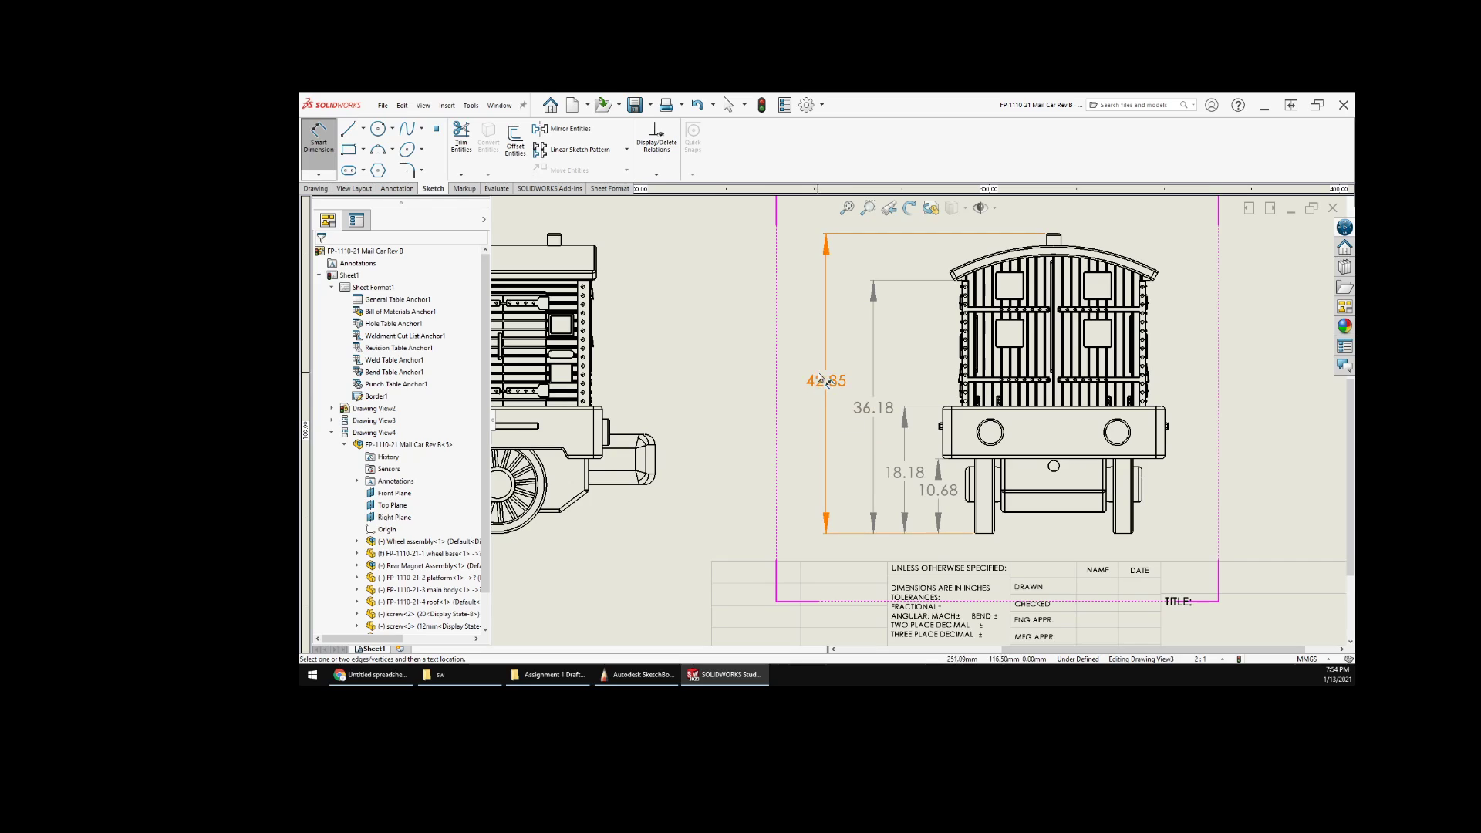
drag(827, 386, 828, 391)
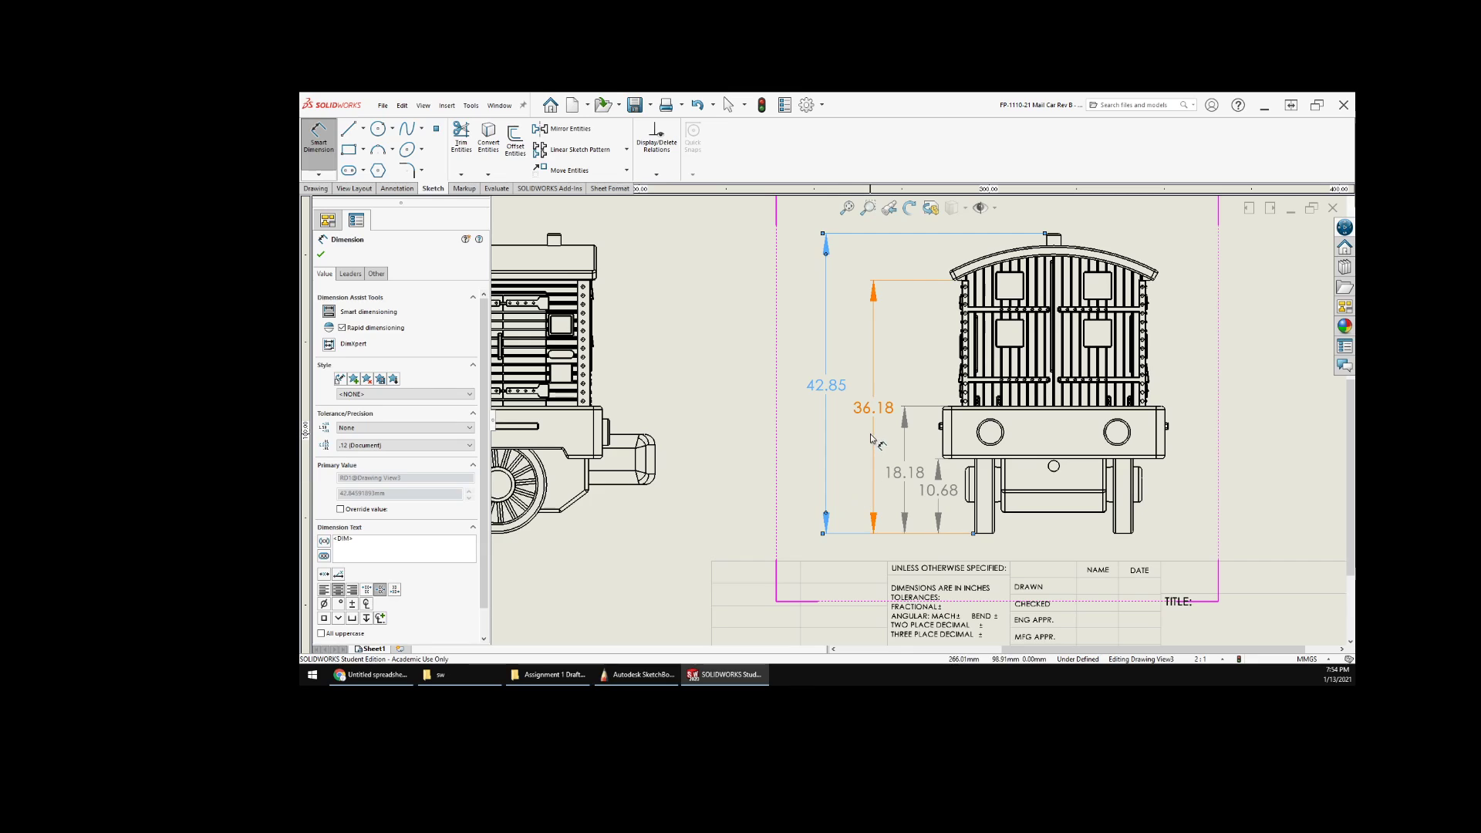
scroll(899, 471, up, 4)
scroll(912, 445, down, 3)
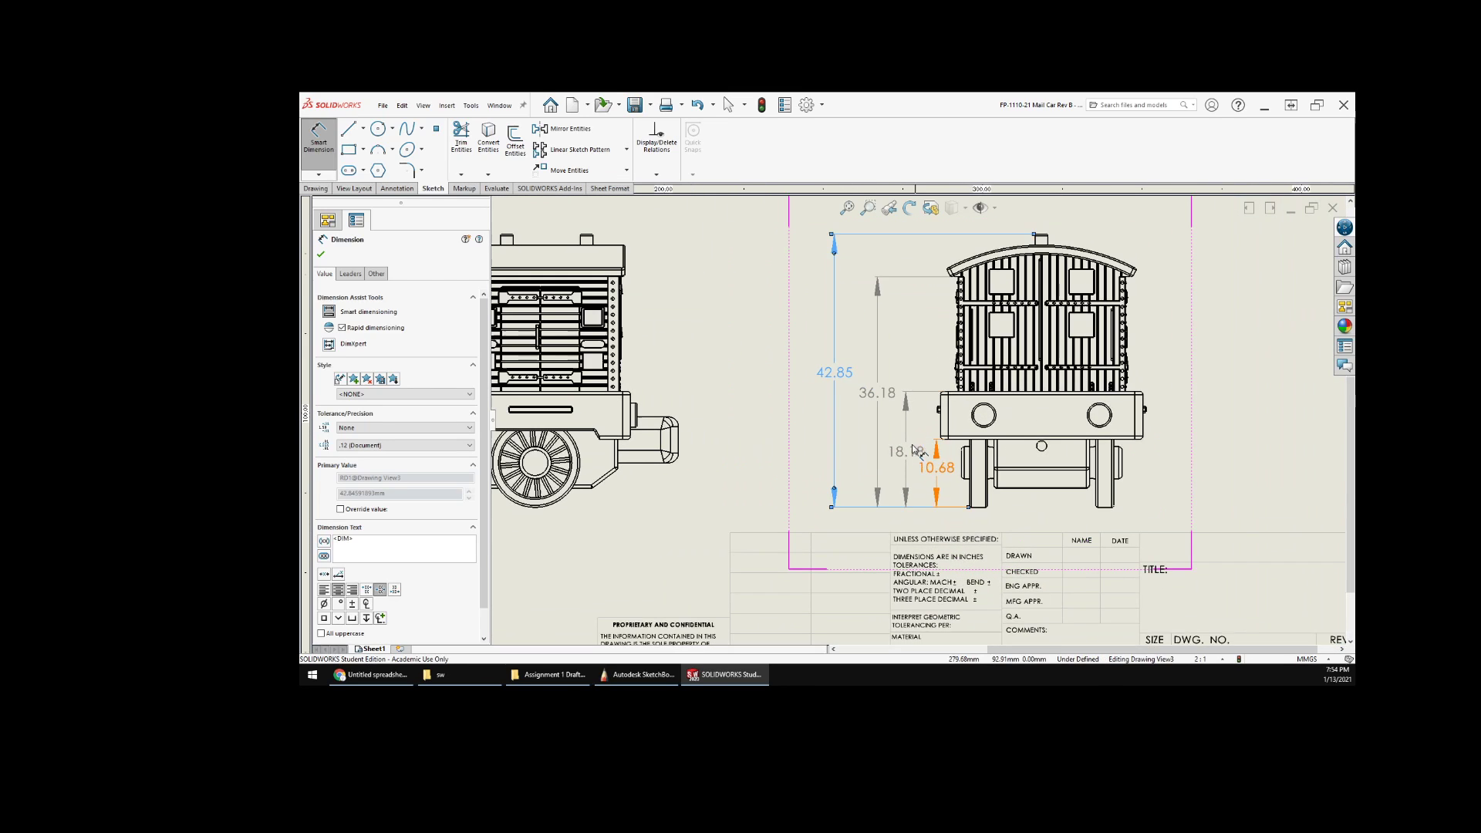
click(763, 395)
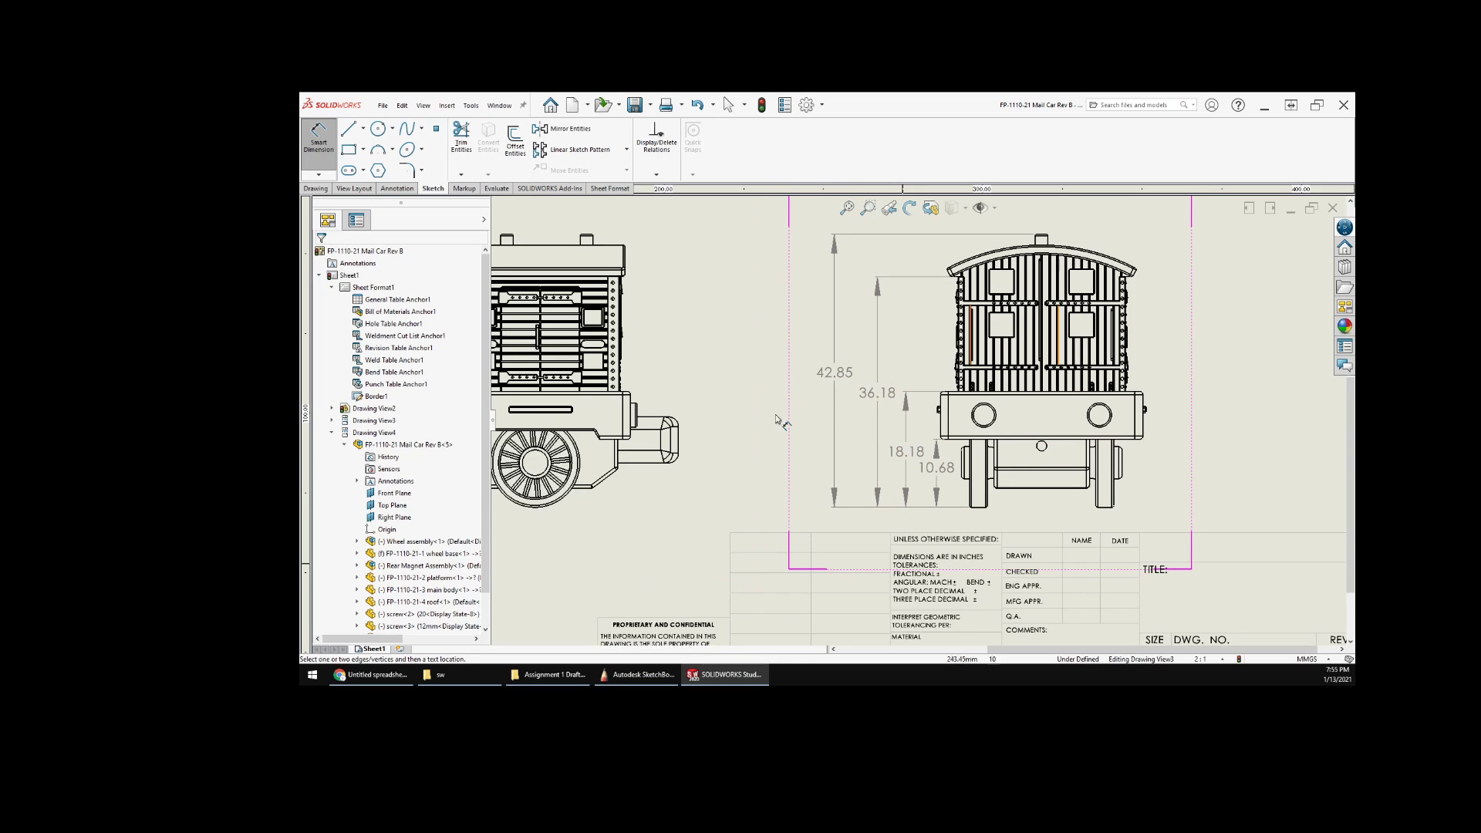
key(Escape)
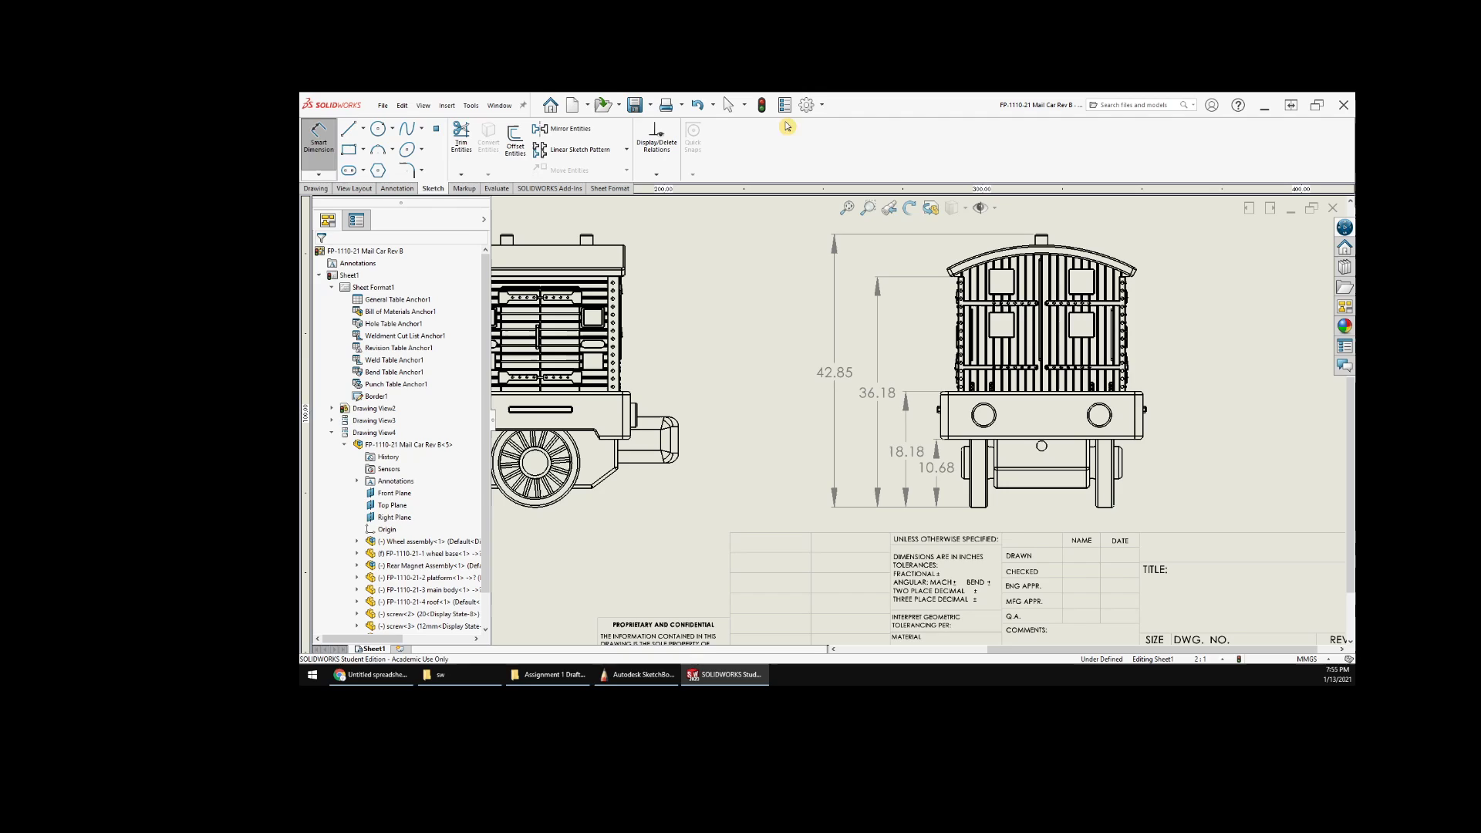
- Edit the arrowhead width in the document's default dimension properties and apply it to the drawing
click(823, 105)
click(833, 122)
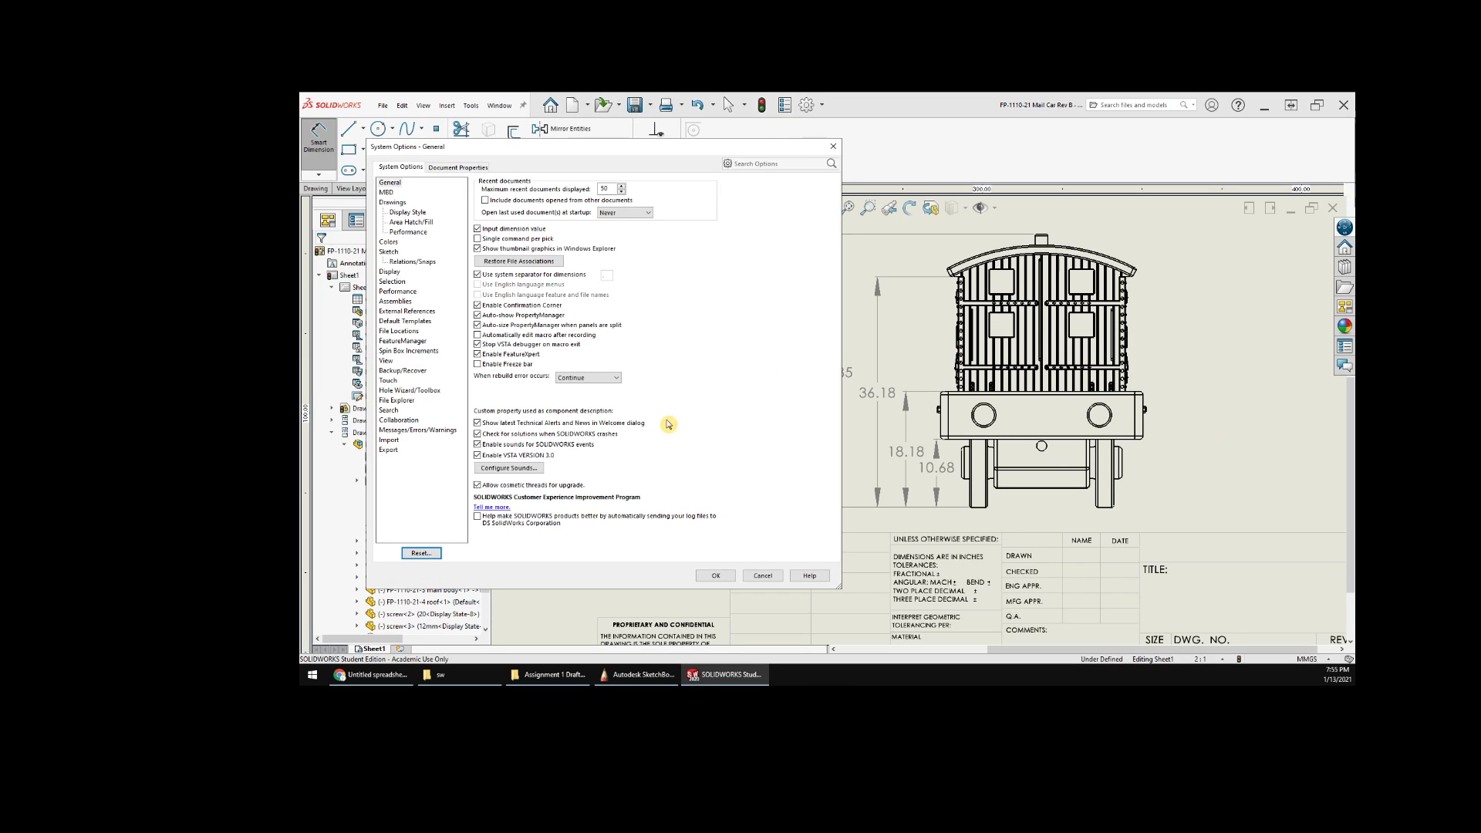
click(458, 169)
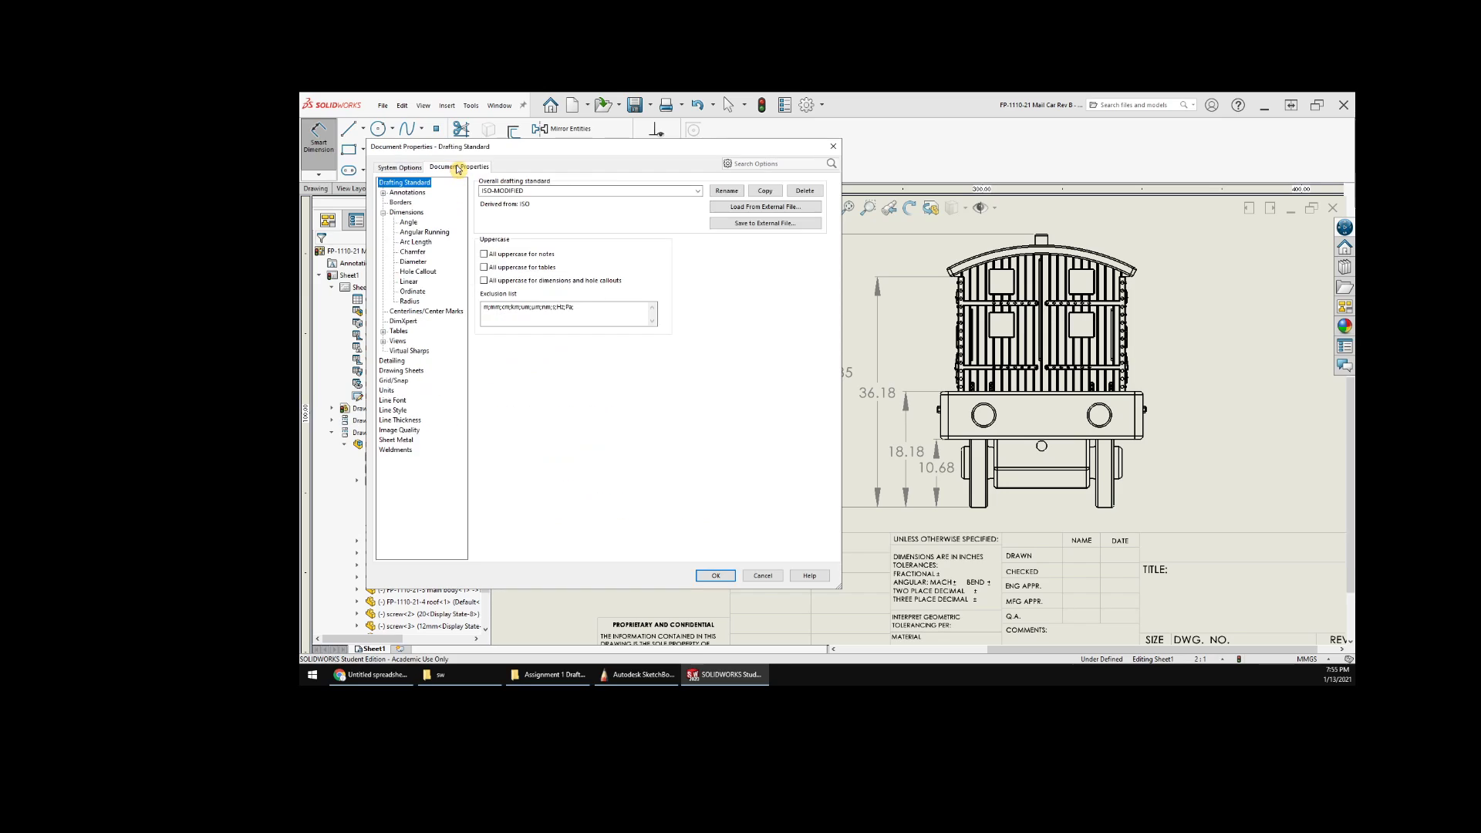
click(404, 214)
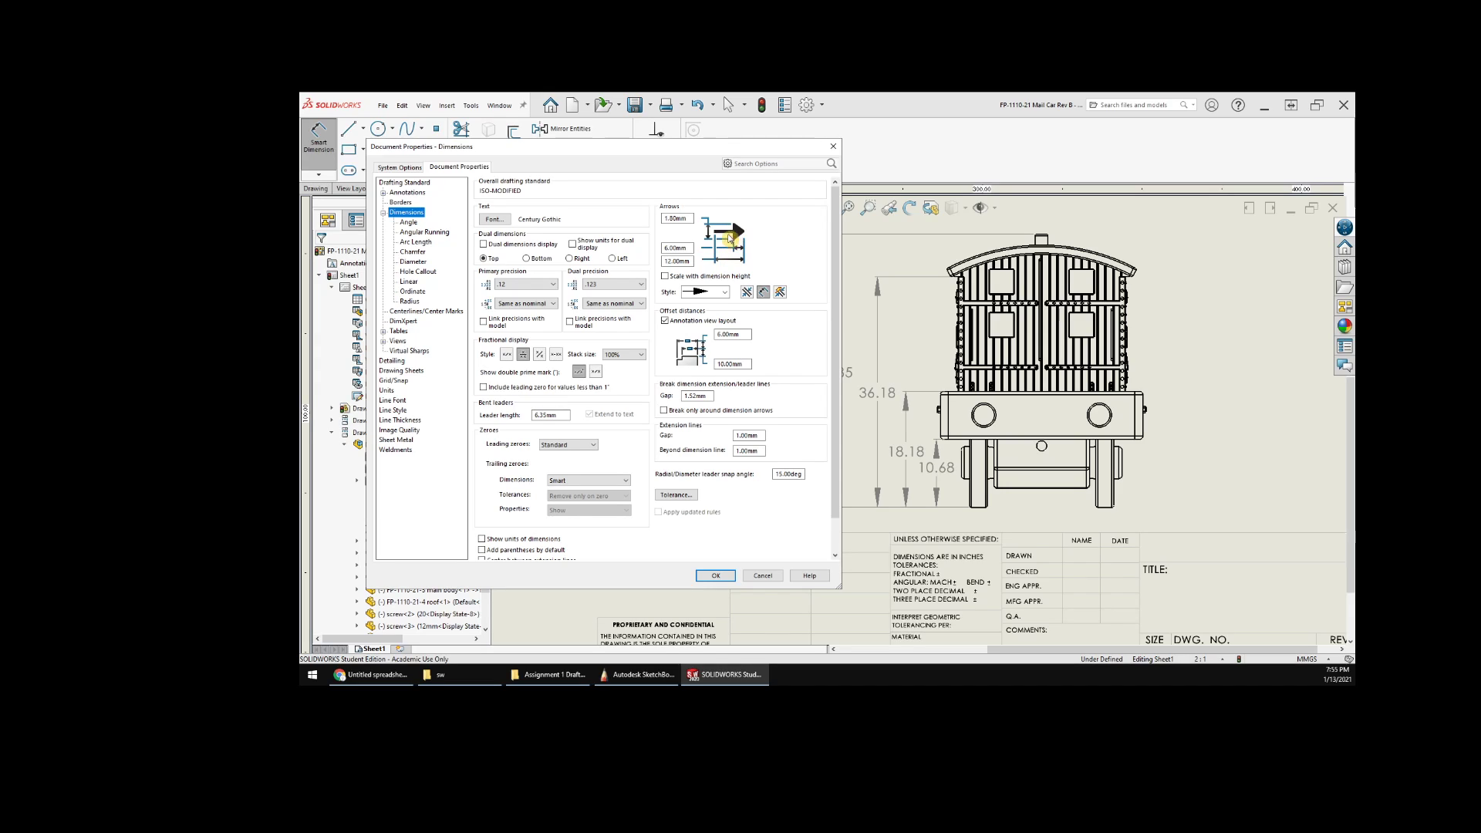
double_click(669, 220)
key(Return)
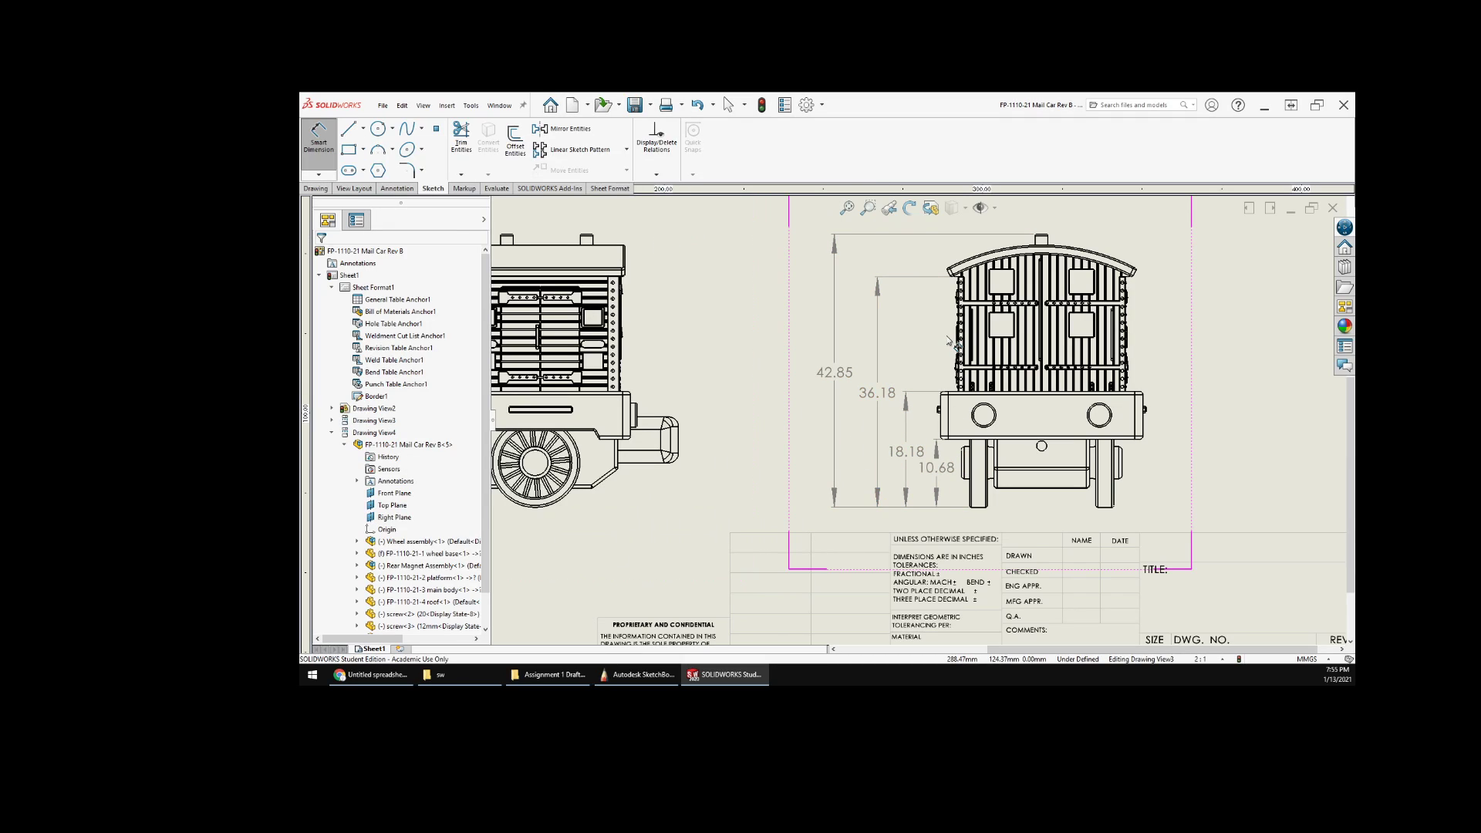
key(z)
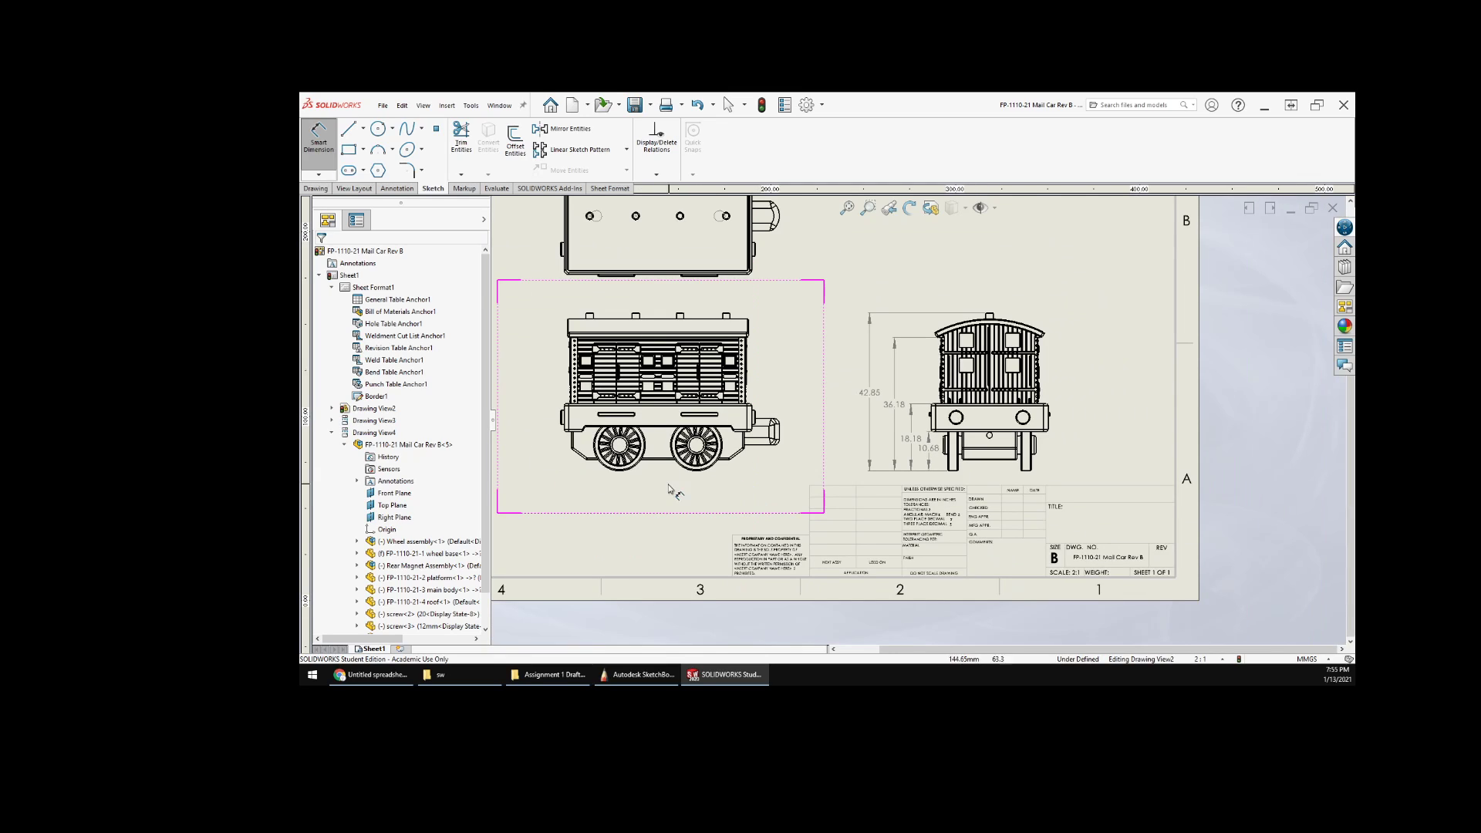
- Examine the end view's height dimensions against the side view to find which heights still need dimensioning
scroll(927, 381, down, 2)
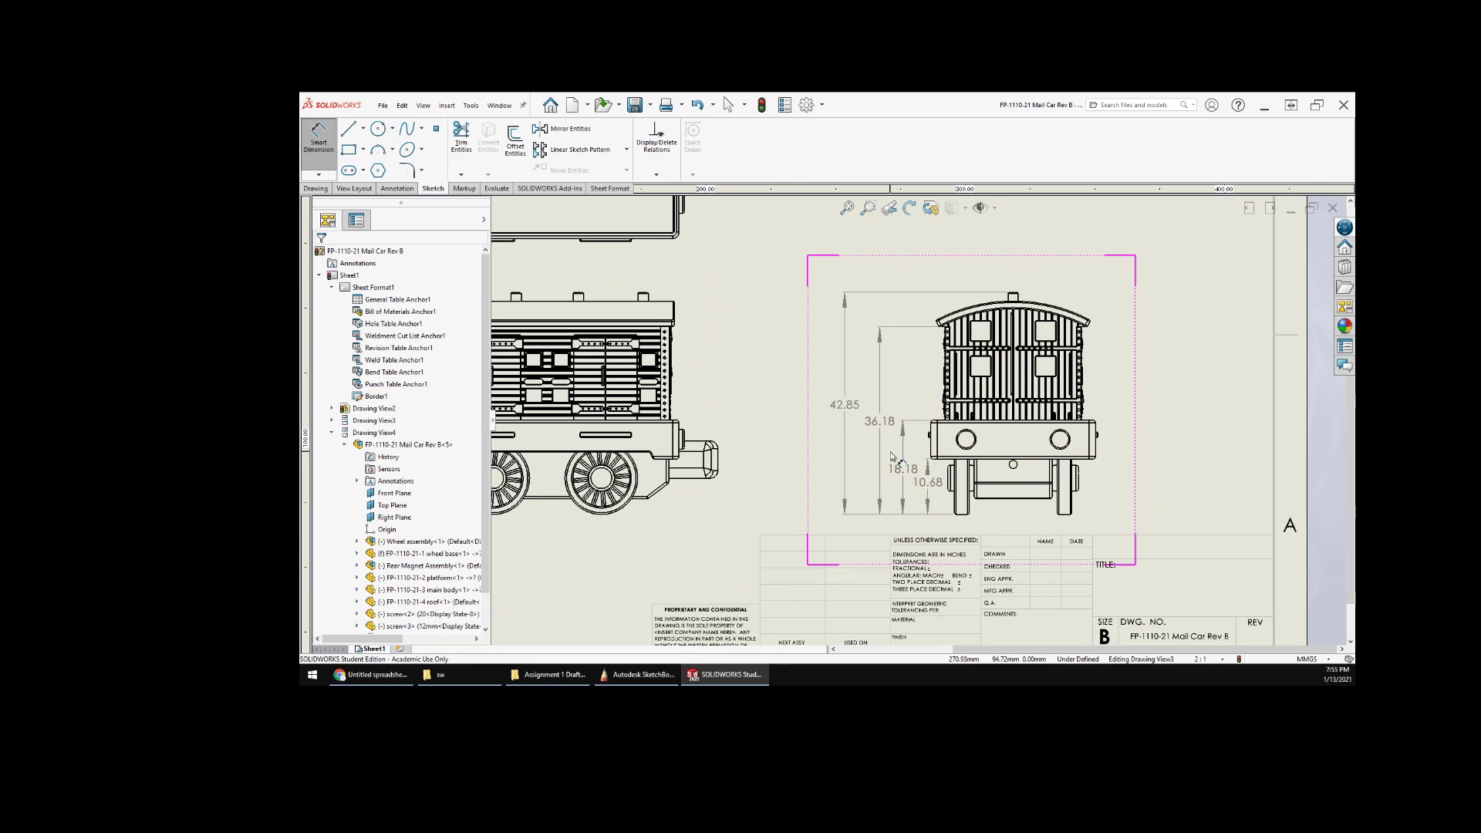
scroll(810, 462, up, 2)
middle_drag(779, 462, 861, 477)
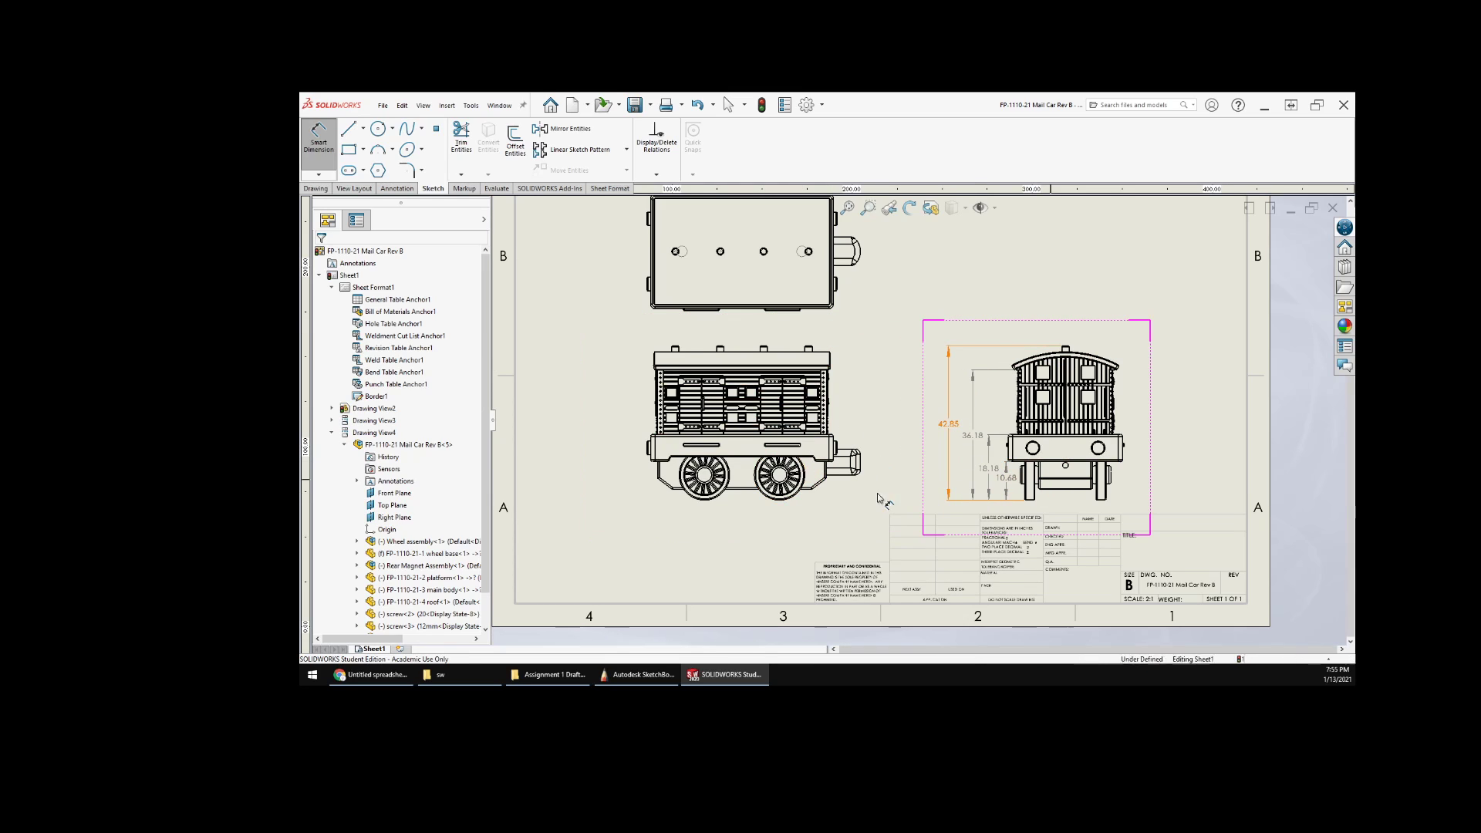
scroll(849, 467, down, 2)
middle_drag(847, 469, 848, 468)
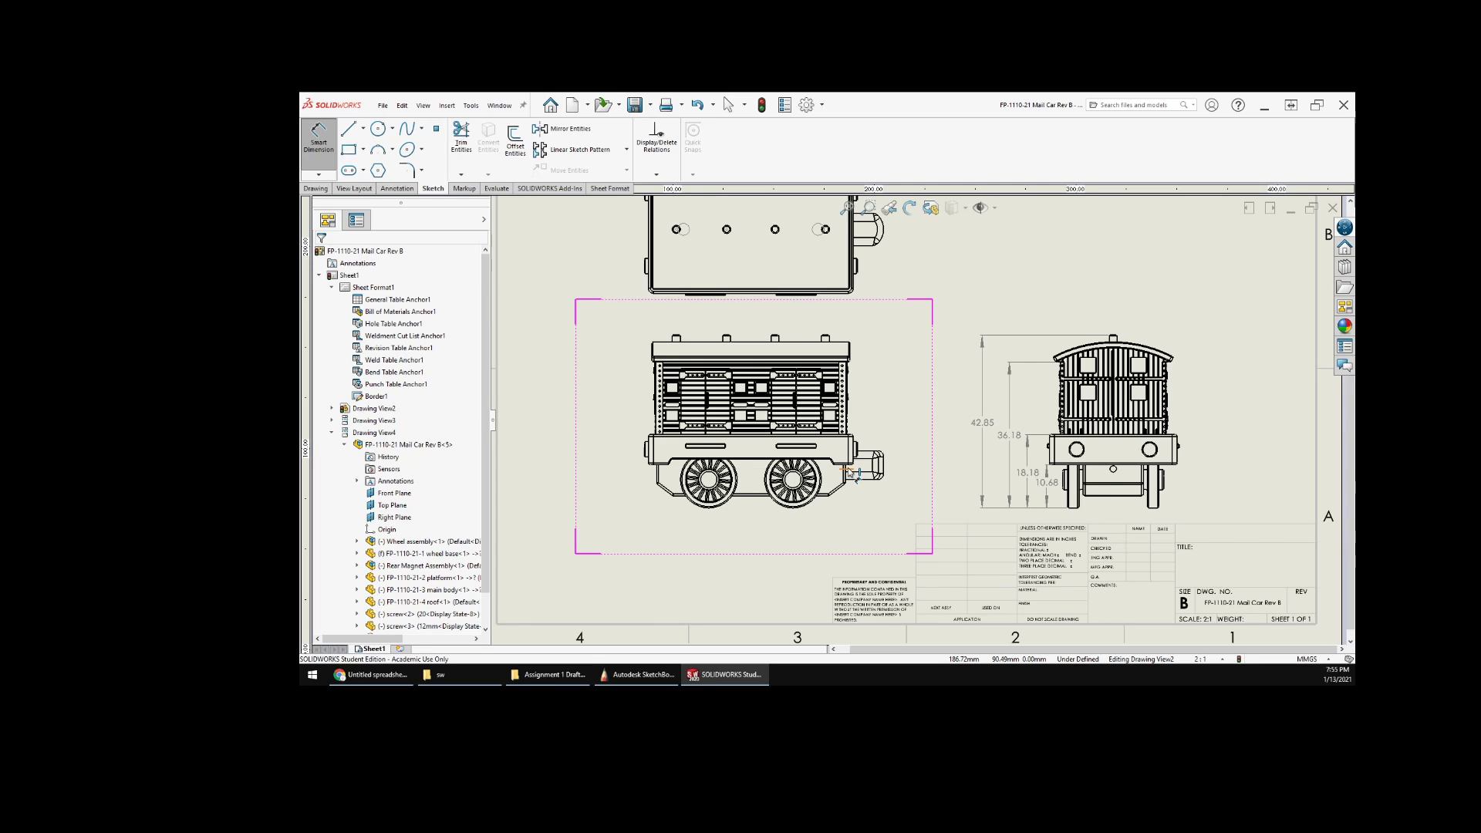
scroll(1114, 470, down, 3)
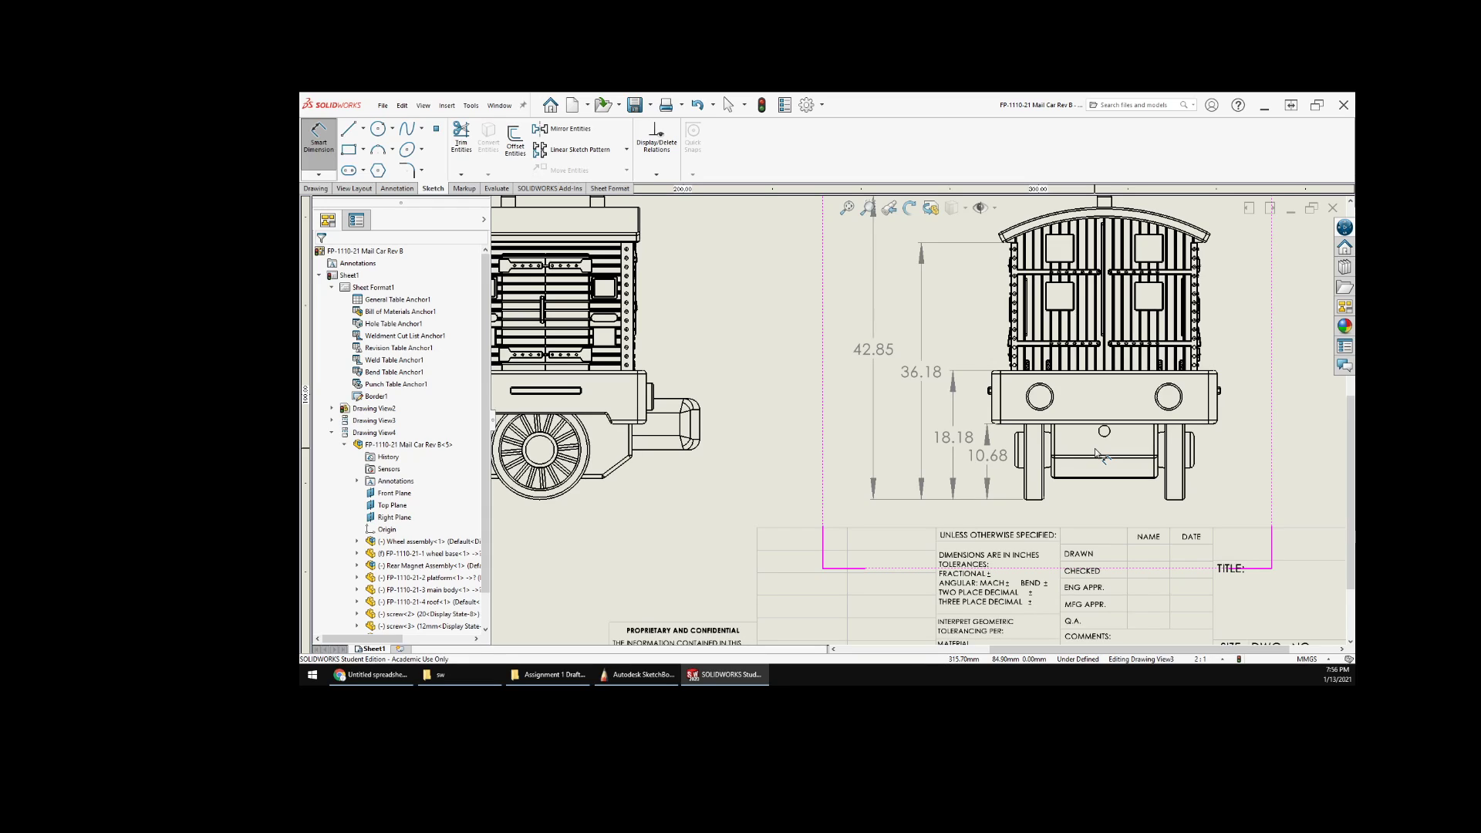
scroll(1126, 416, up, 2)
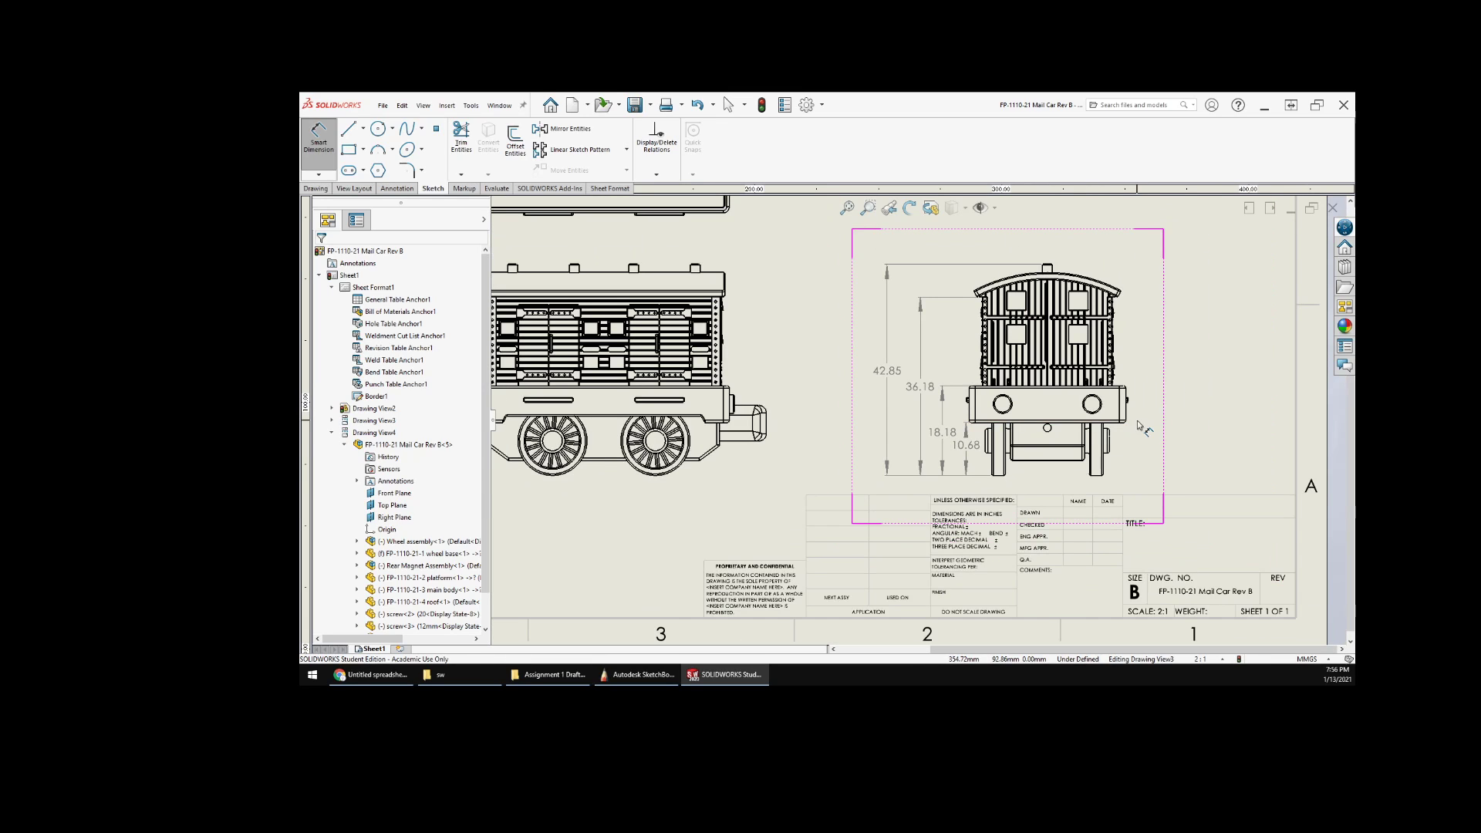
middle_drag(1175, 411, 1151, 441)
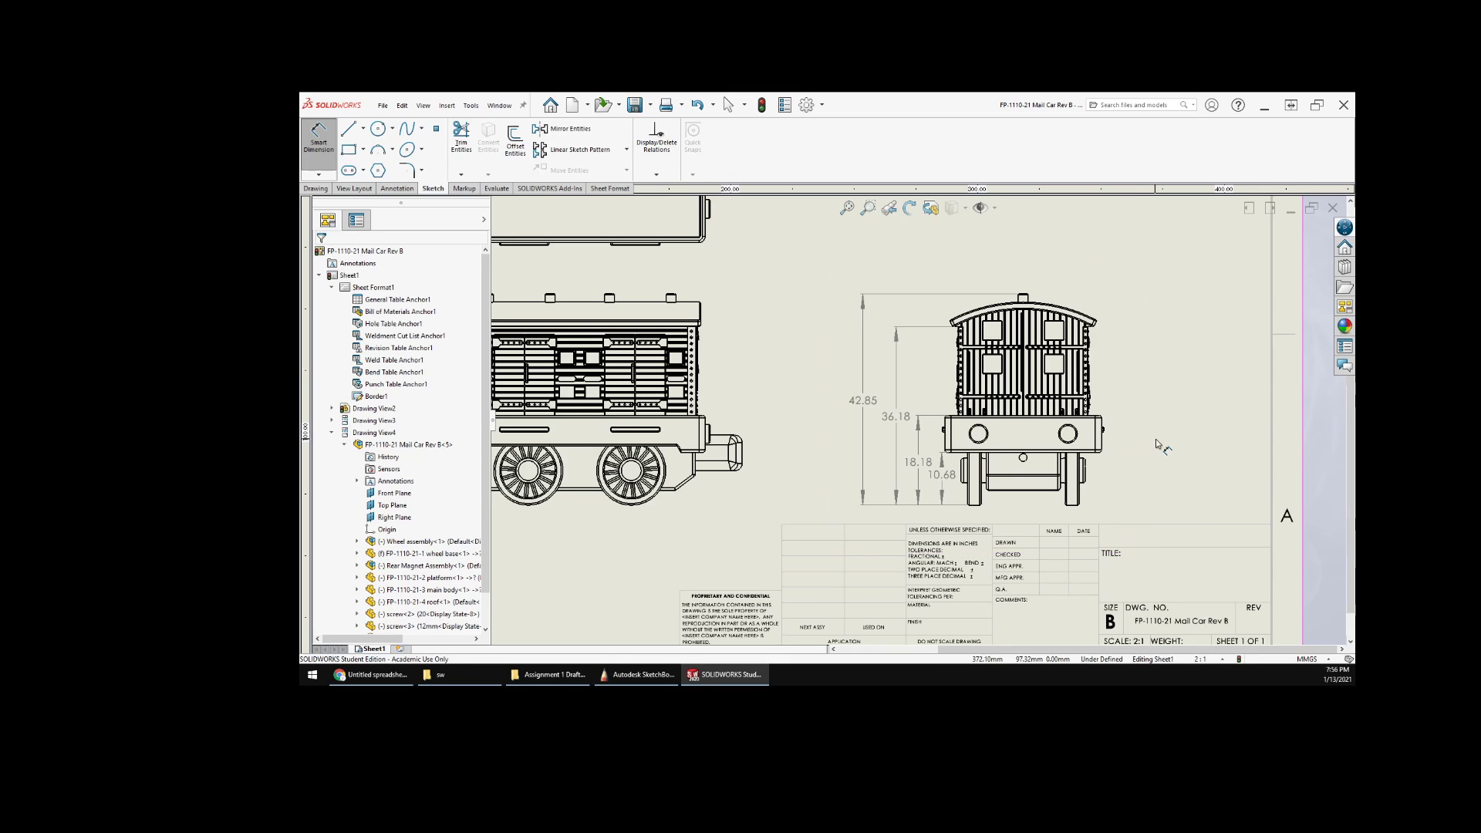
middle_drag(1130, 423, 1190, 424)
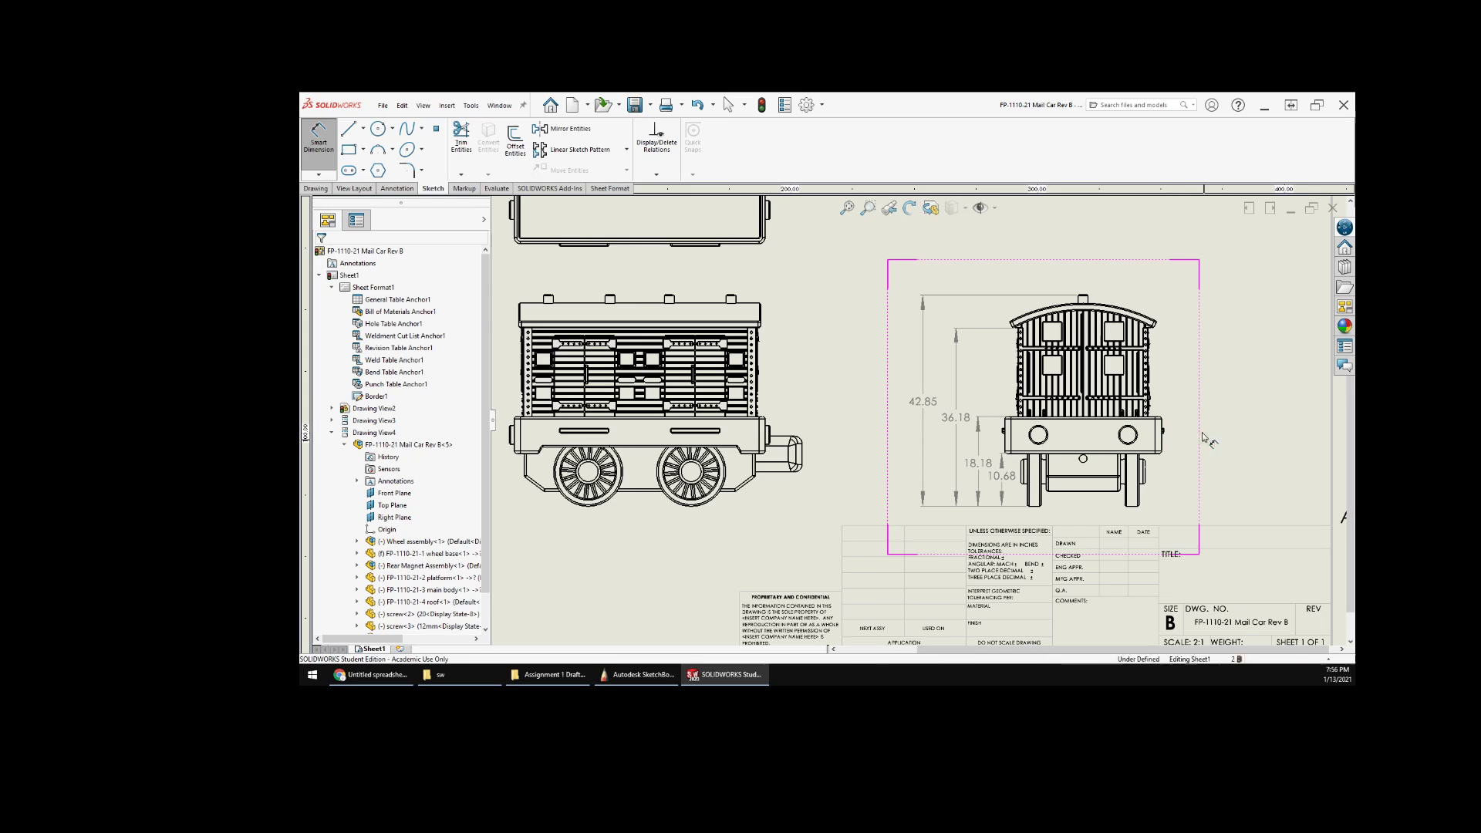
scroll(1167, 478, down, 2)
middle_drag(1076, 471, 1214, 450)
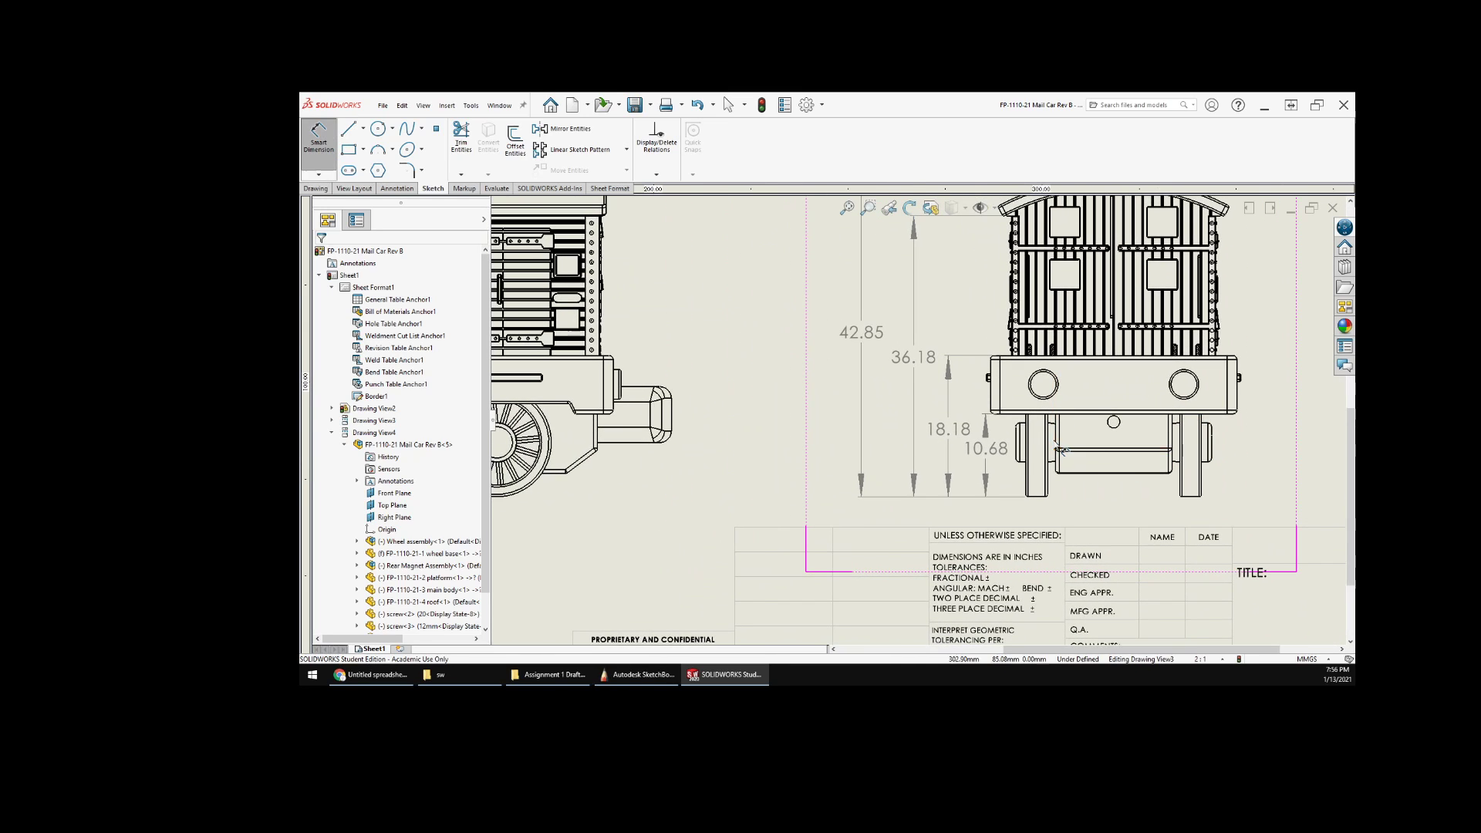
scroll(1069, 453, up, 1)
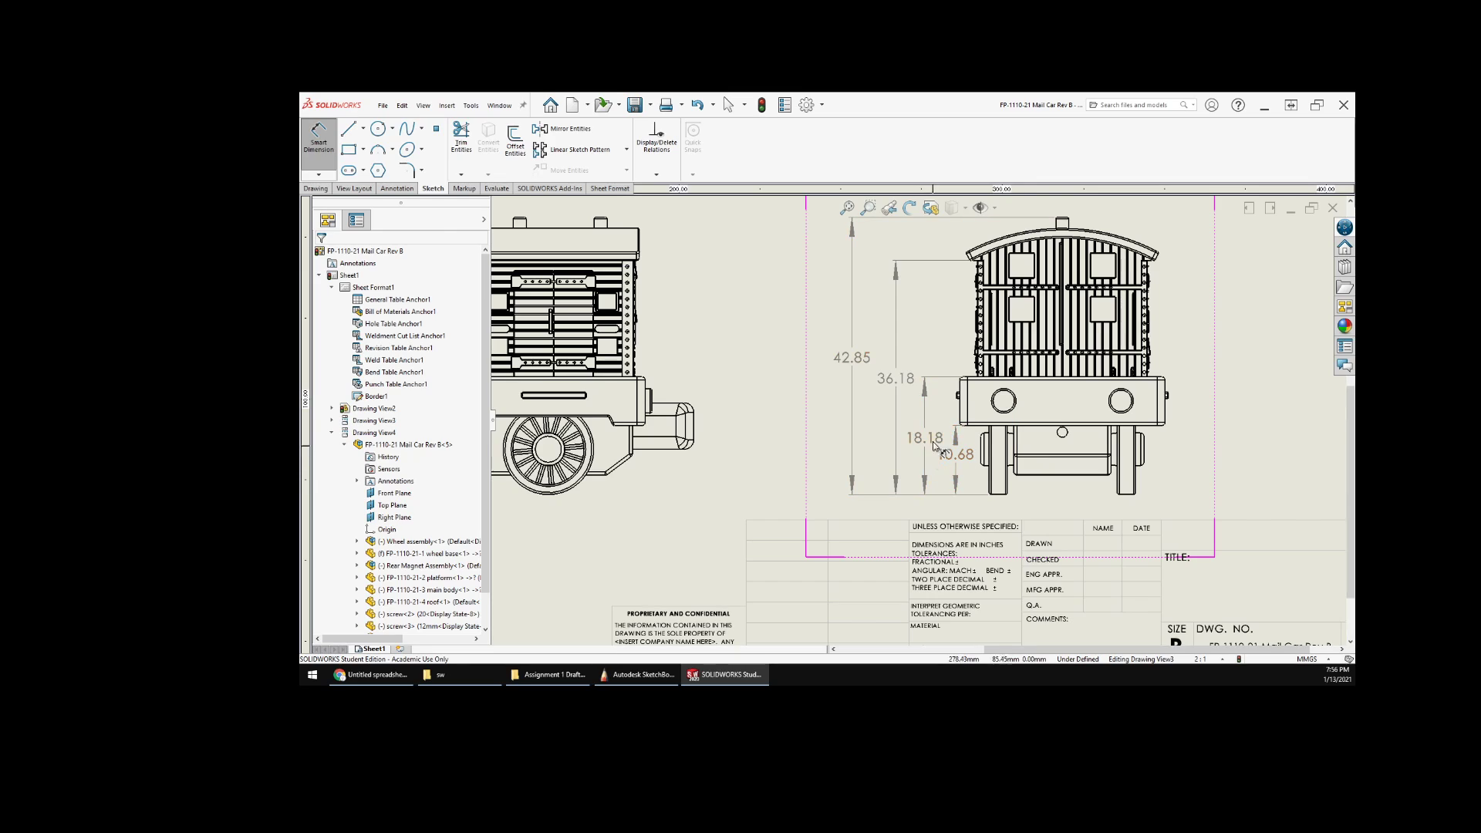
scroll(943, 436, down, 2)
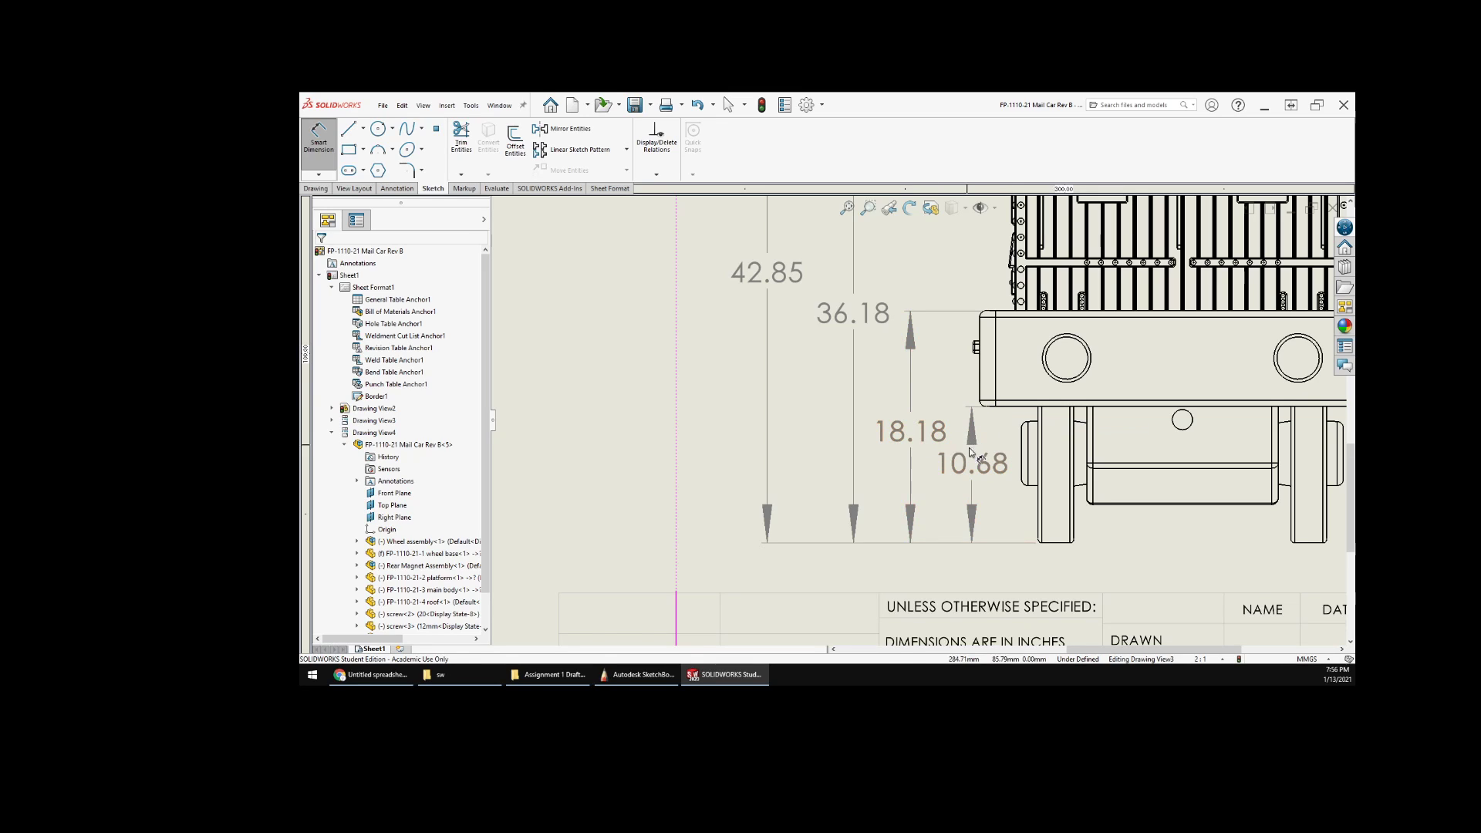
scroll(998, 466, up, 4)
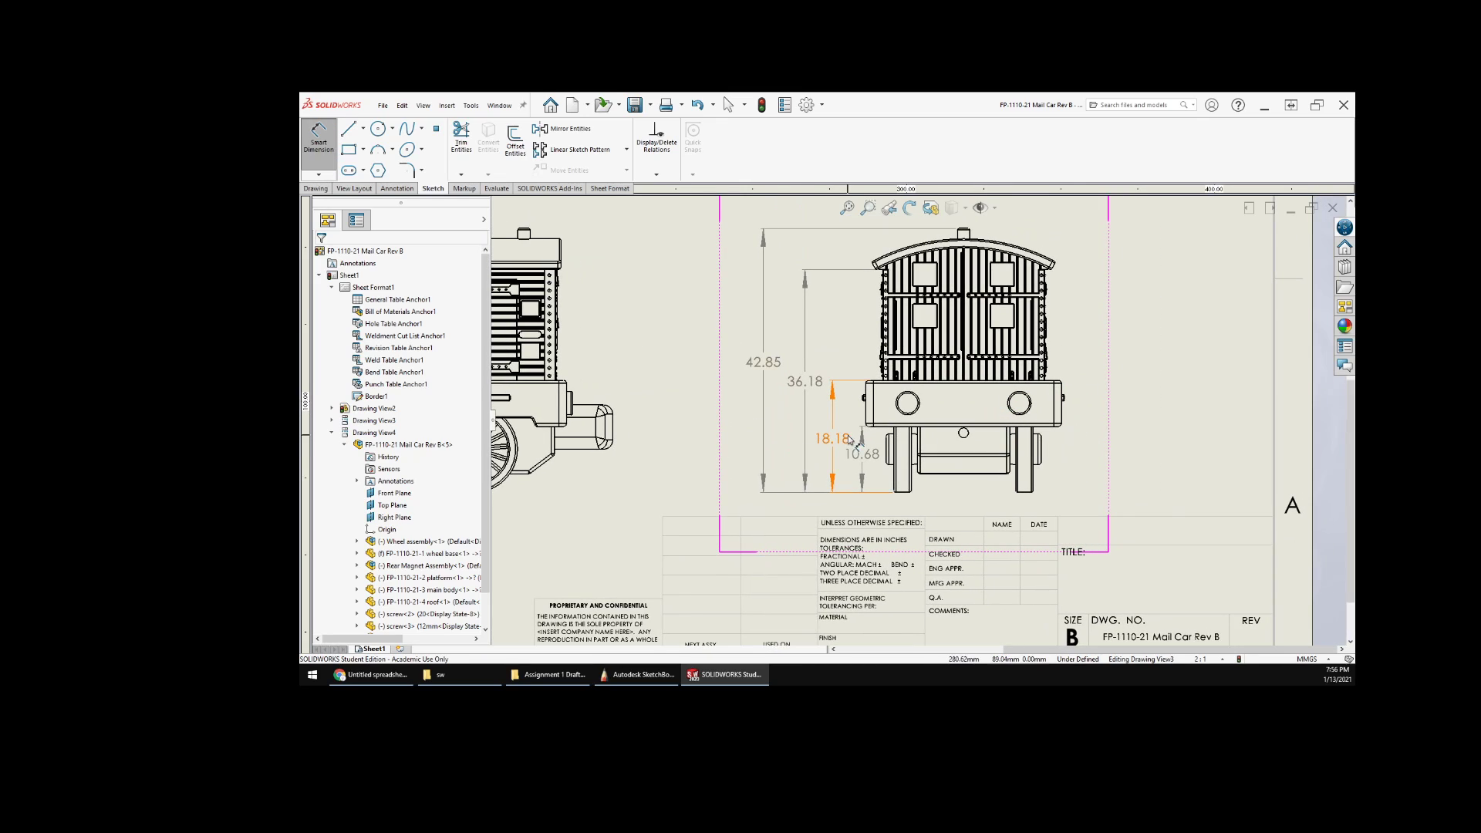
scroll(869, 441, down, 3)
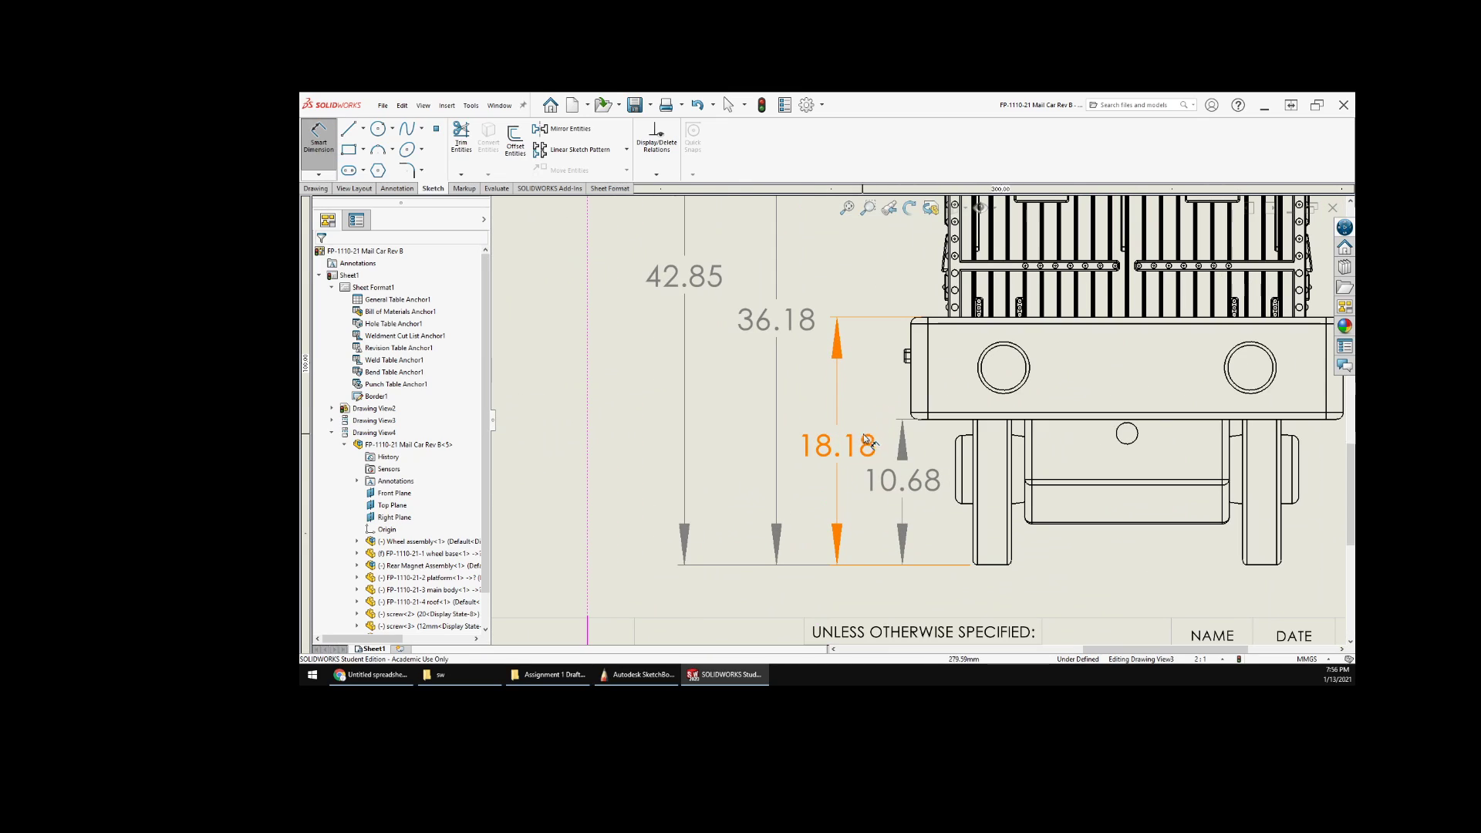
click(951, 420)
click(946, 319)
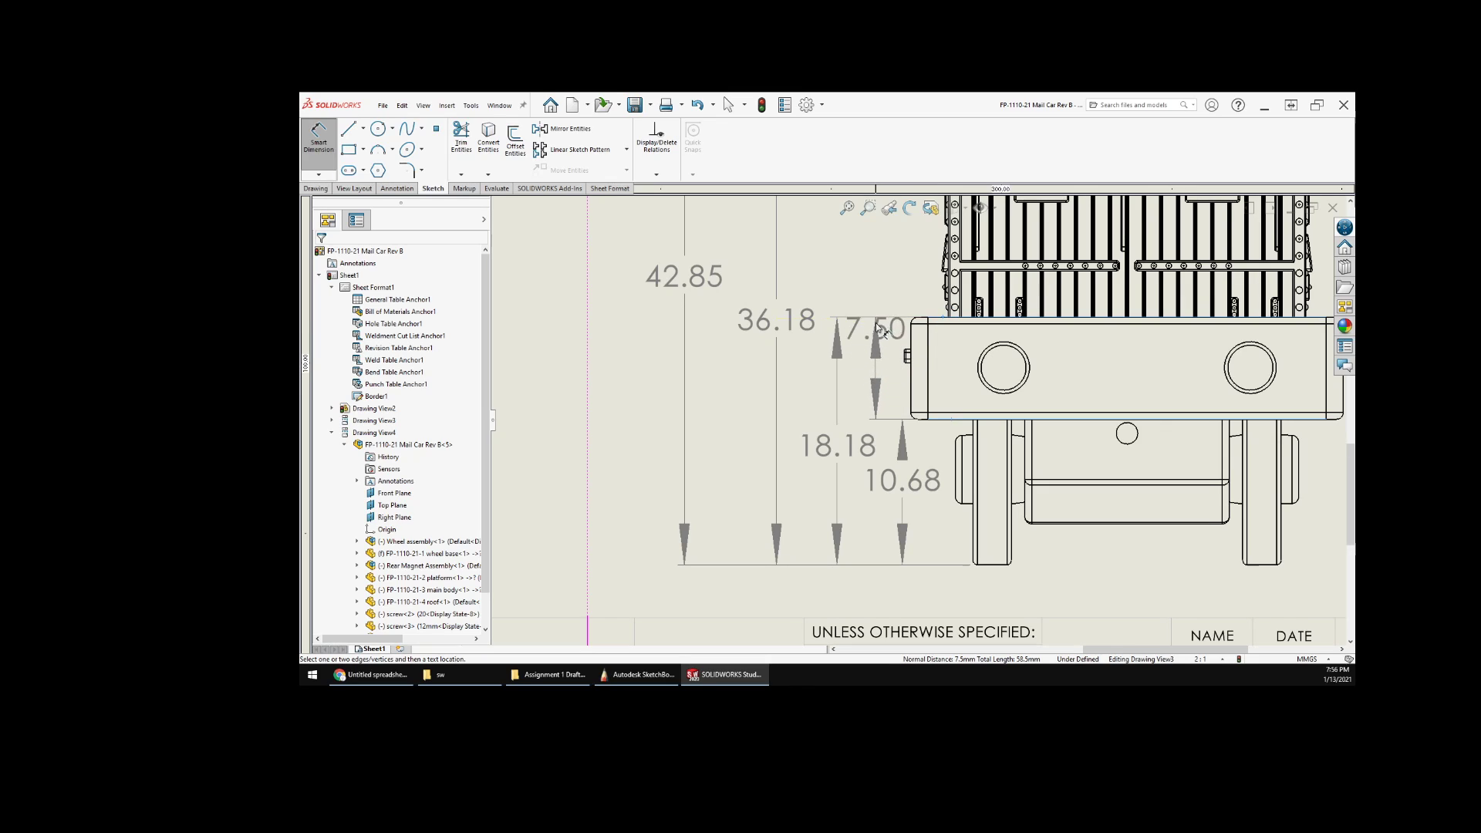
click(840, 279)
scroll(775, 455, up, 5)
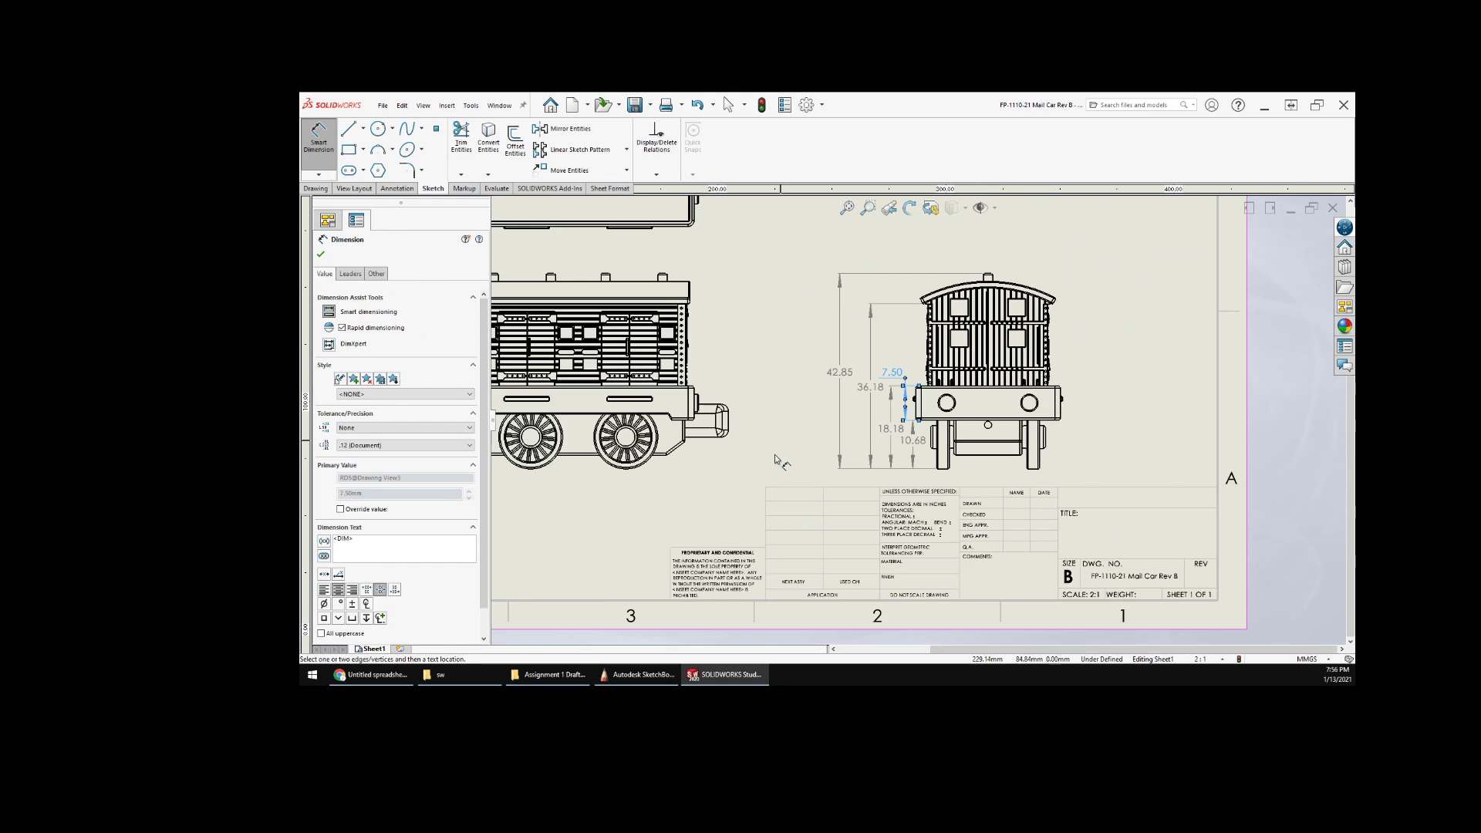
scroll(863, 491, down, 4)
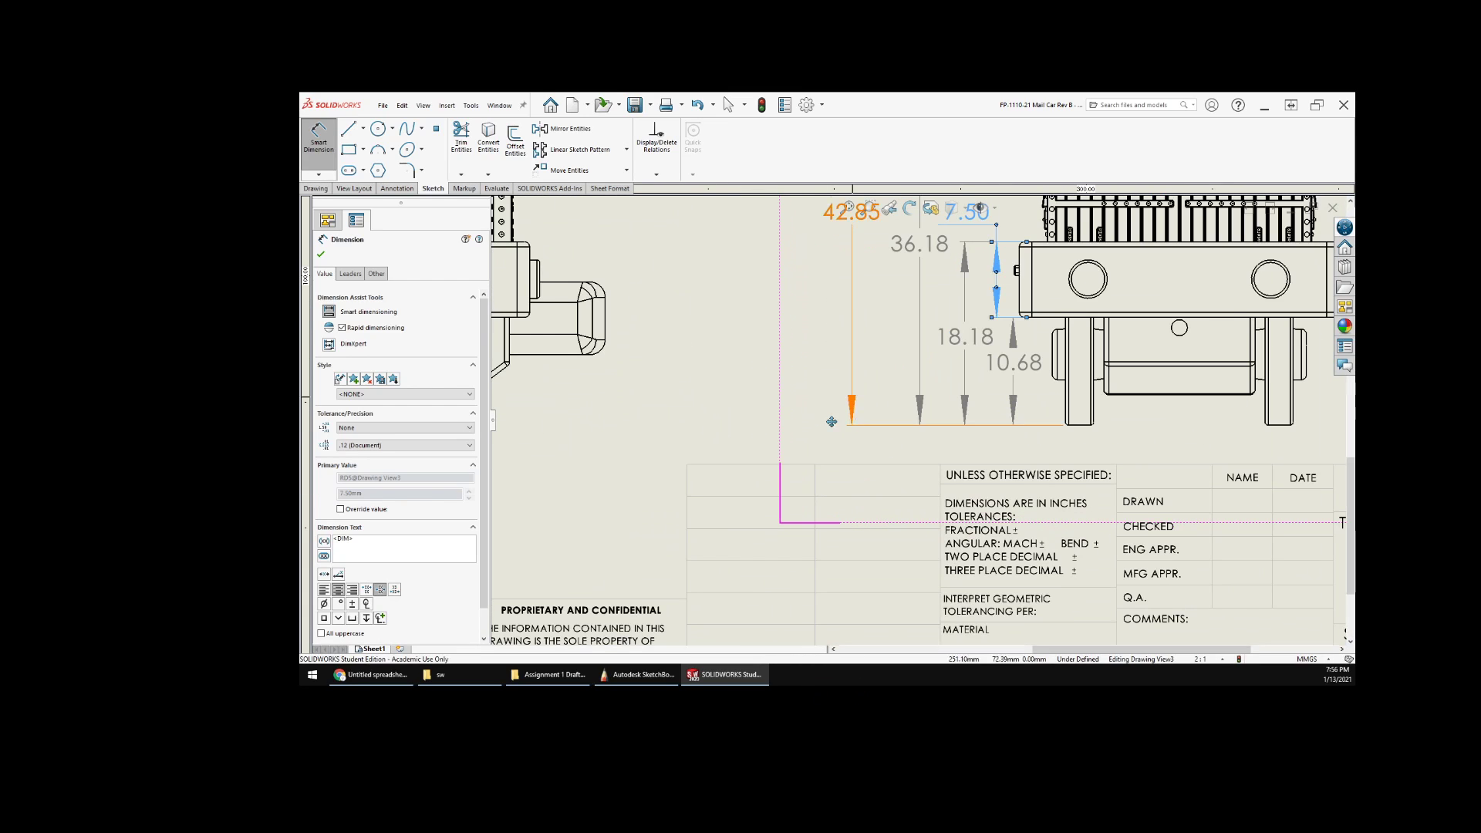
middle_drag(831, 421, 720, 530)
key(Delete)
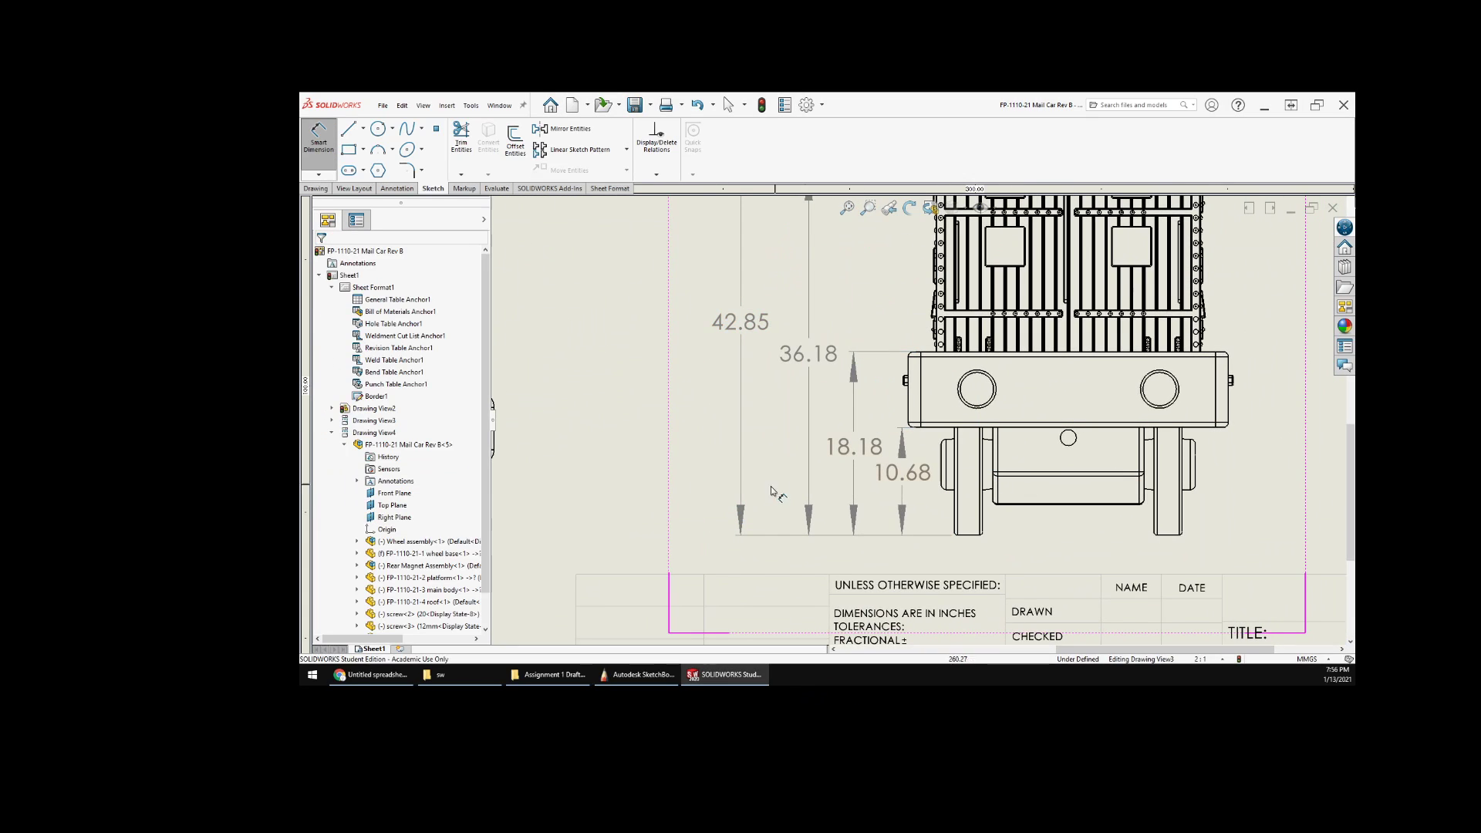
- Dimension the platform's thickness in the end view, placing it on the side opposite the existing height dimensions
middle_drag(965, 482, 806, 477)
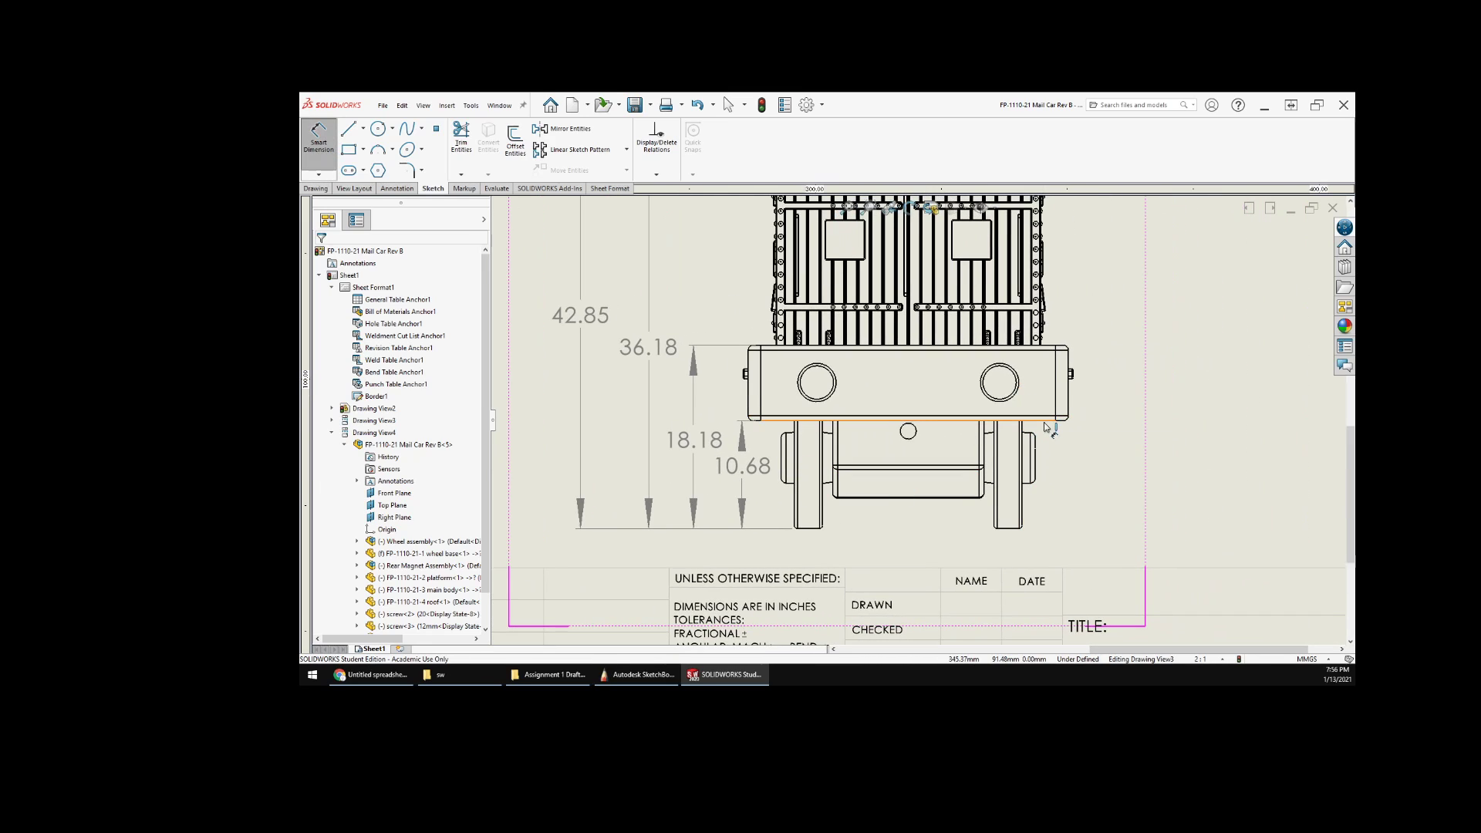
click(1043, 421)
click(1048, 345)
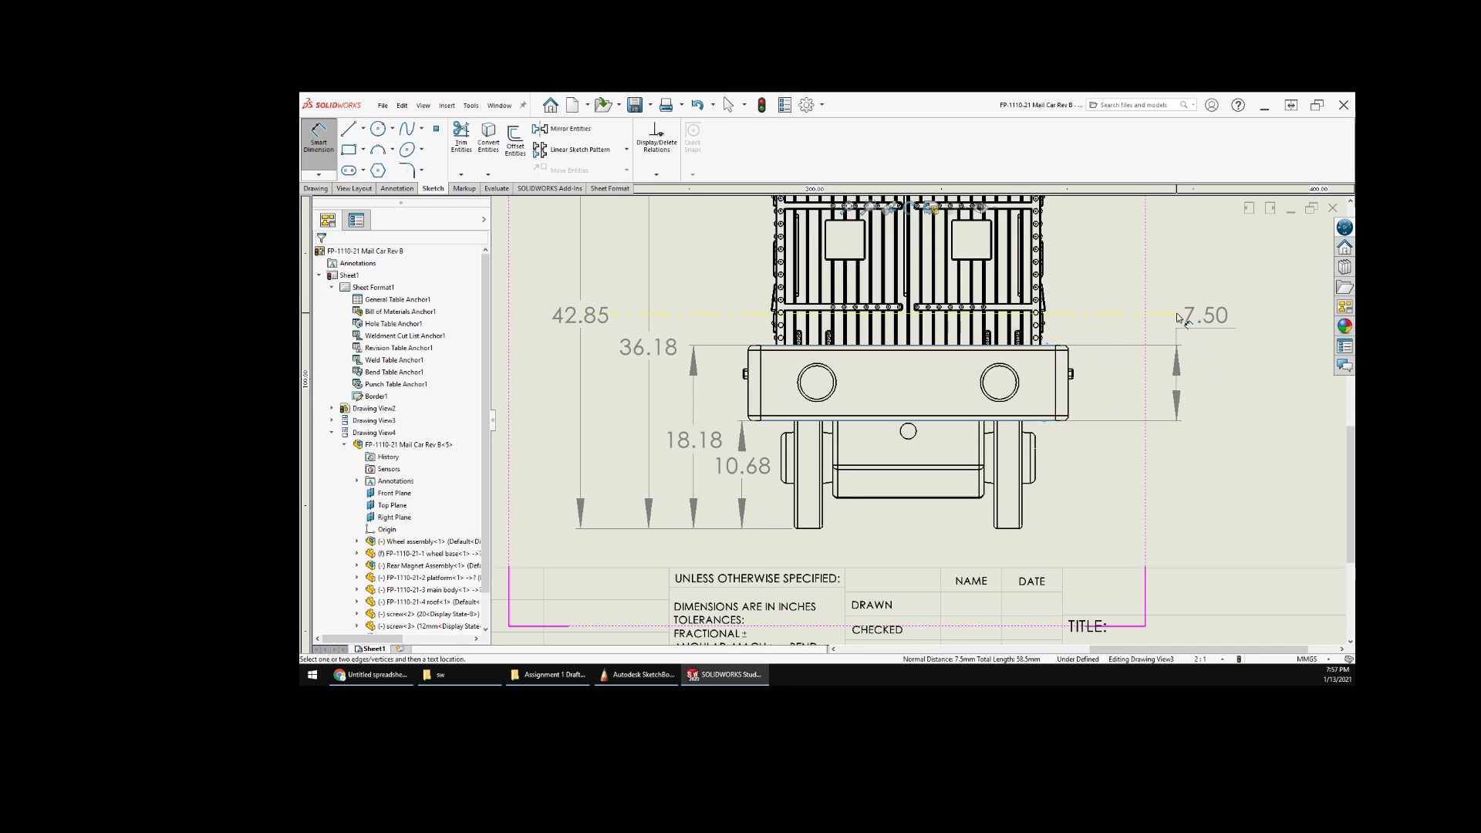
click(1181, 317)
scroll(1040, 456, up, 2)
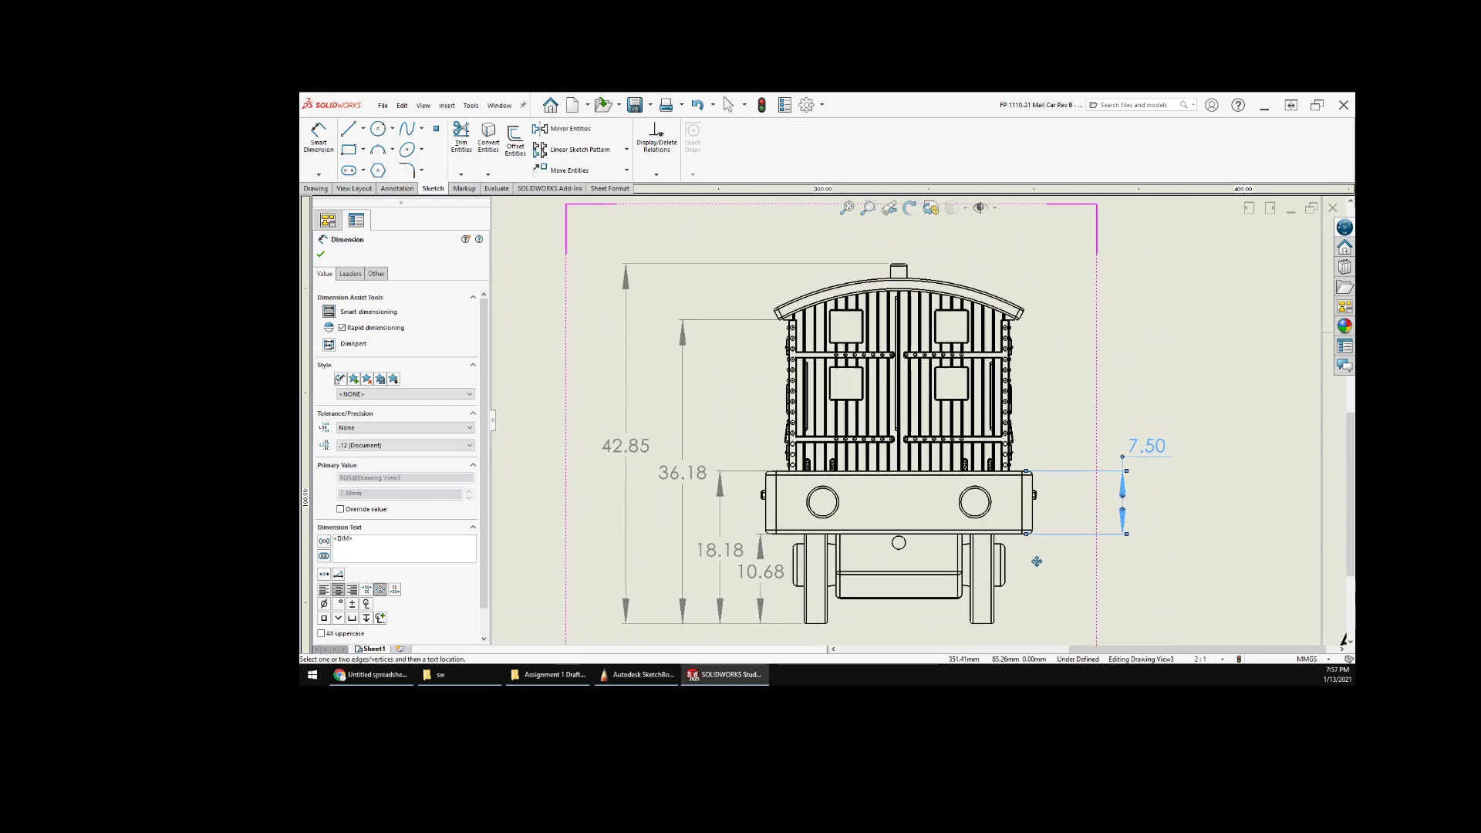
- Dimension the body height from the platform's top edge to the body's top edge under the eave, aligned with the platform thickness dimension
scroll(1045, 466, down, 4)
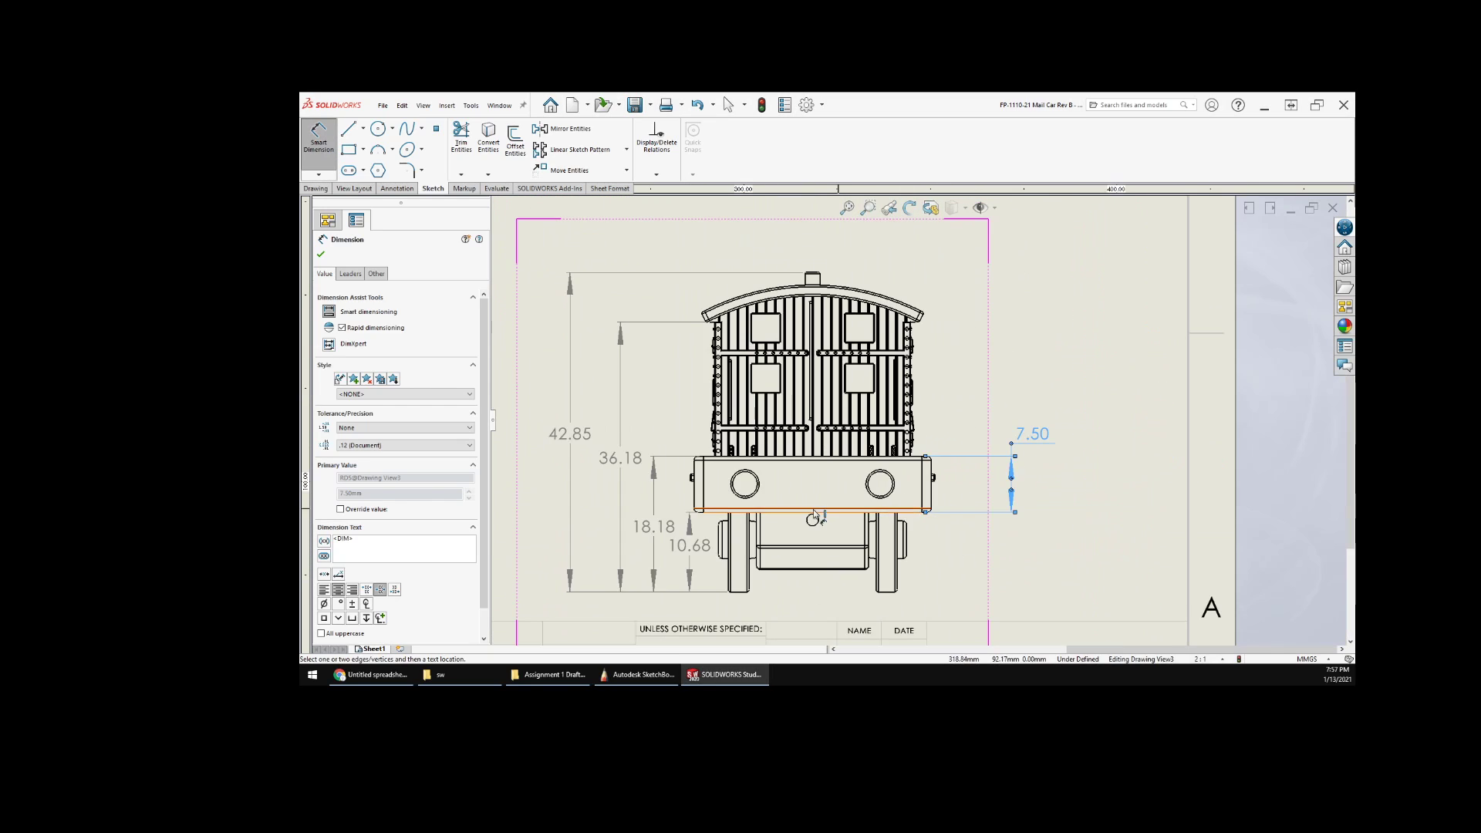
scroll(949, 511, up, 3)
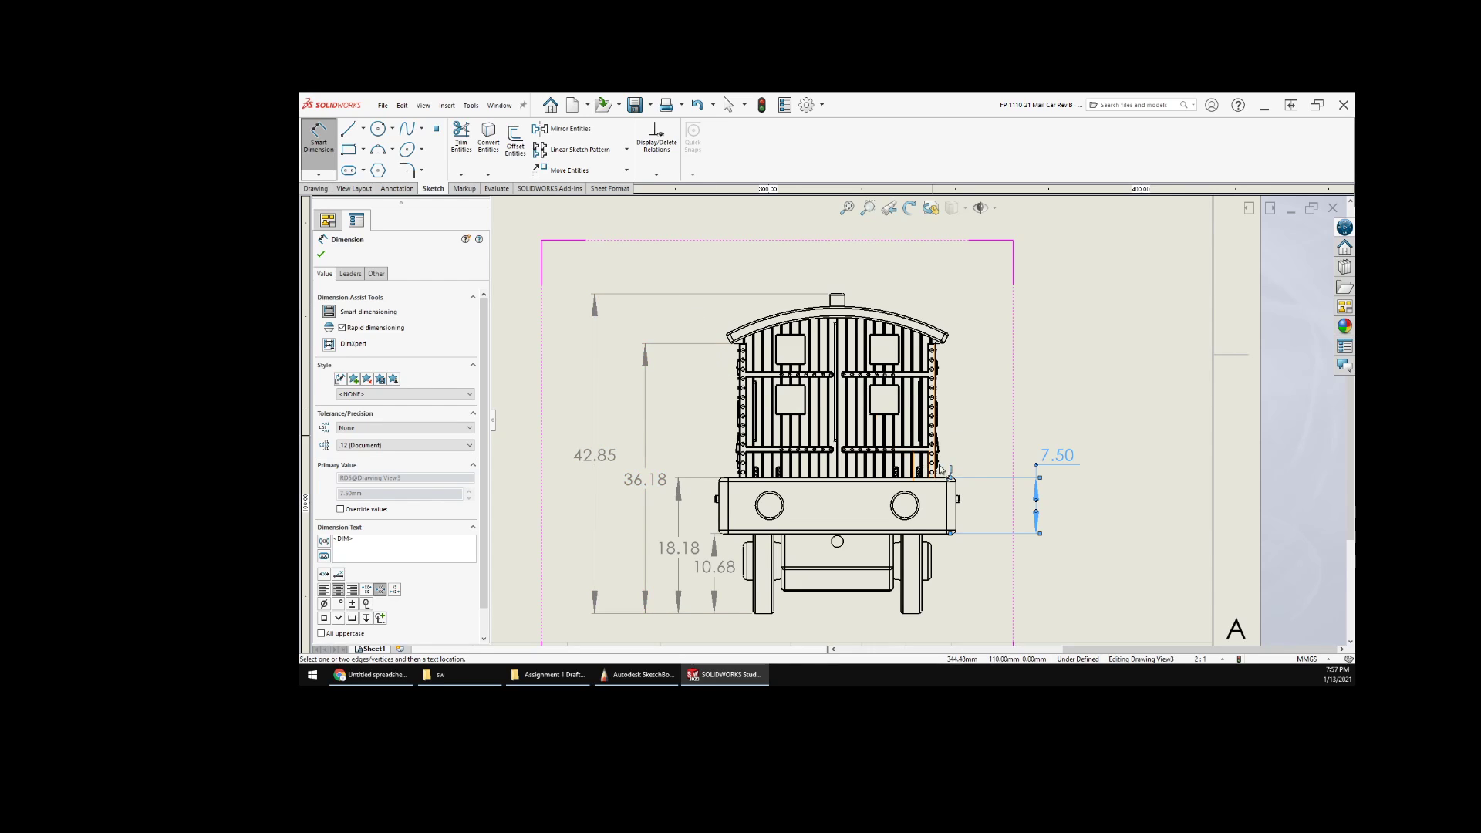
scroll(946, 479, down, 3)
scroll(937, 465, up, 3)
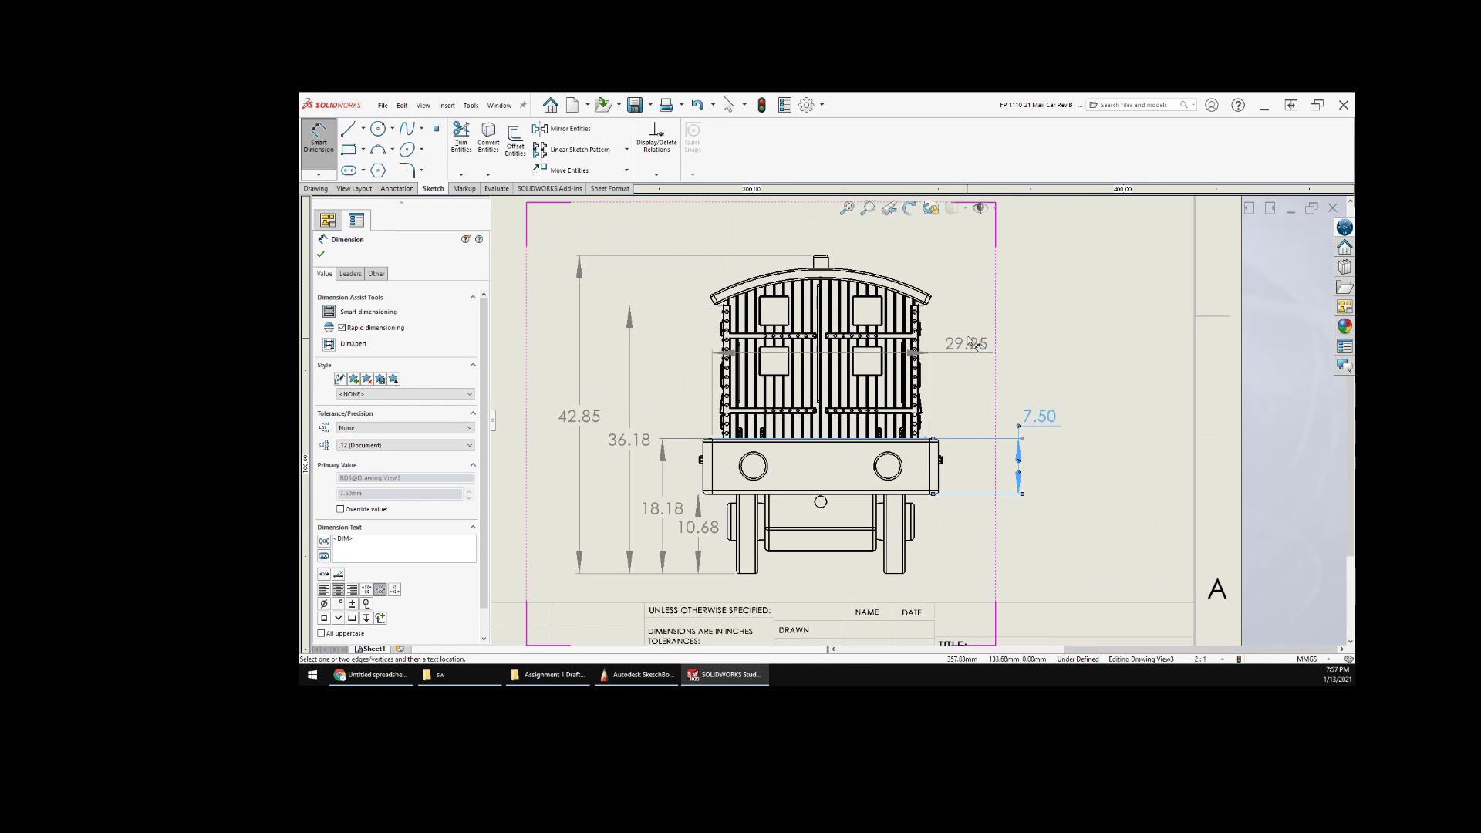
scroll(914, 401, down, 4)
scroll(914, 400, down, 2)
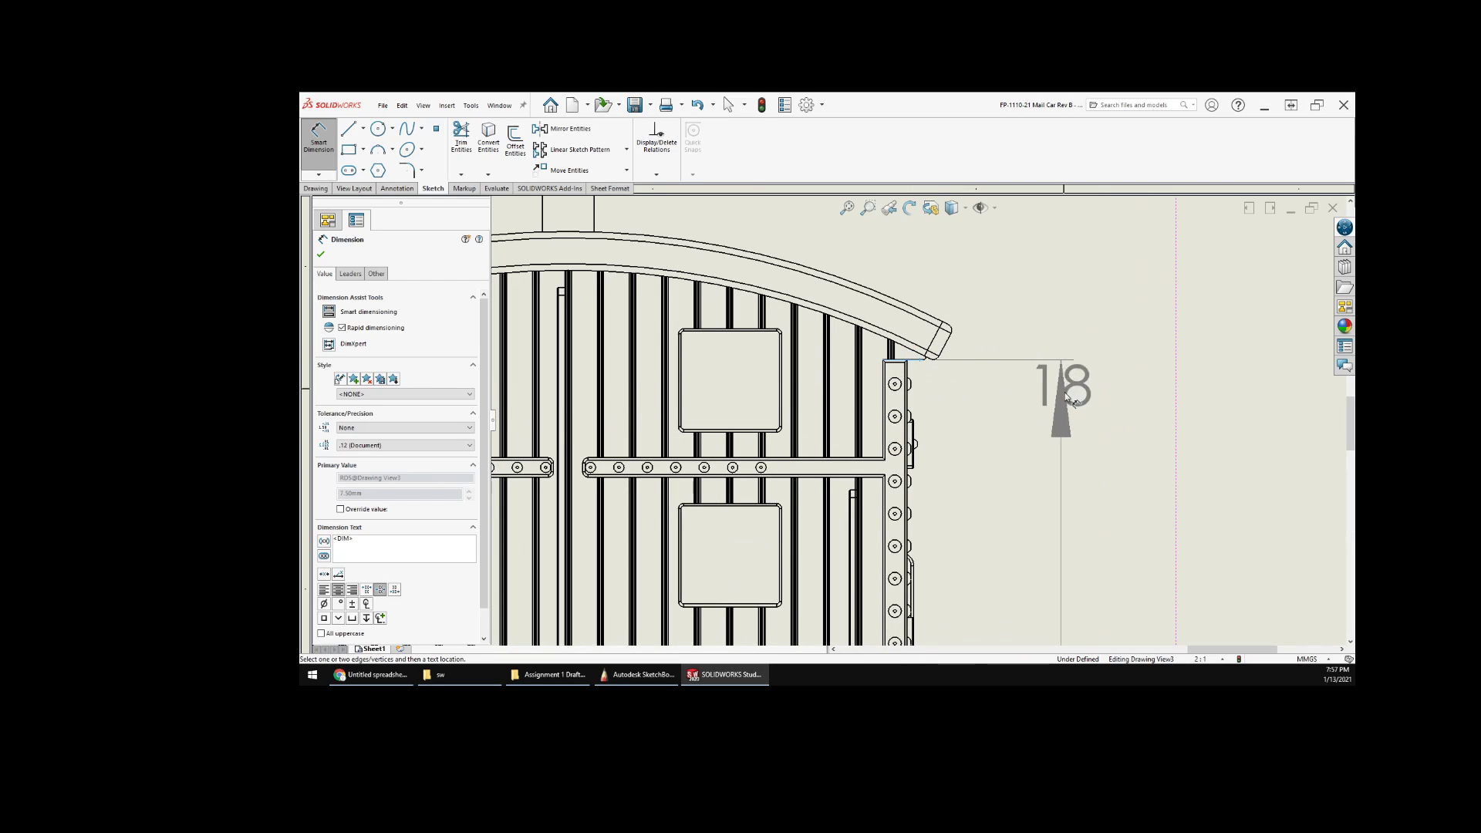
scroll(1015, 454, up, 5)
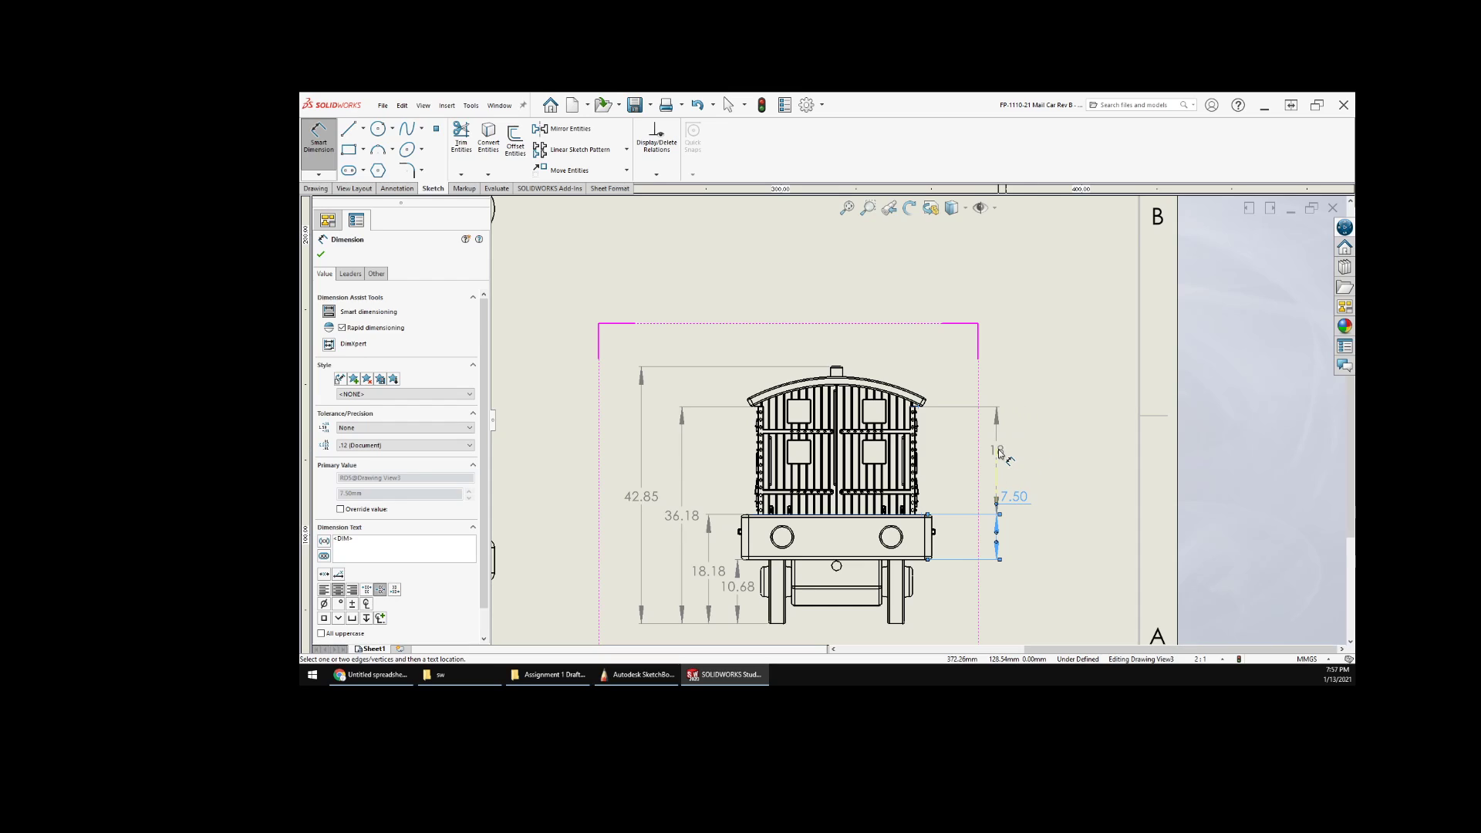
click(1000, 462)
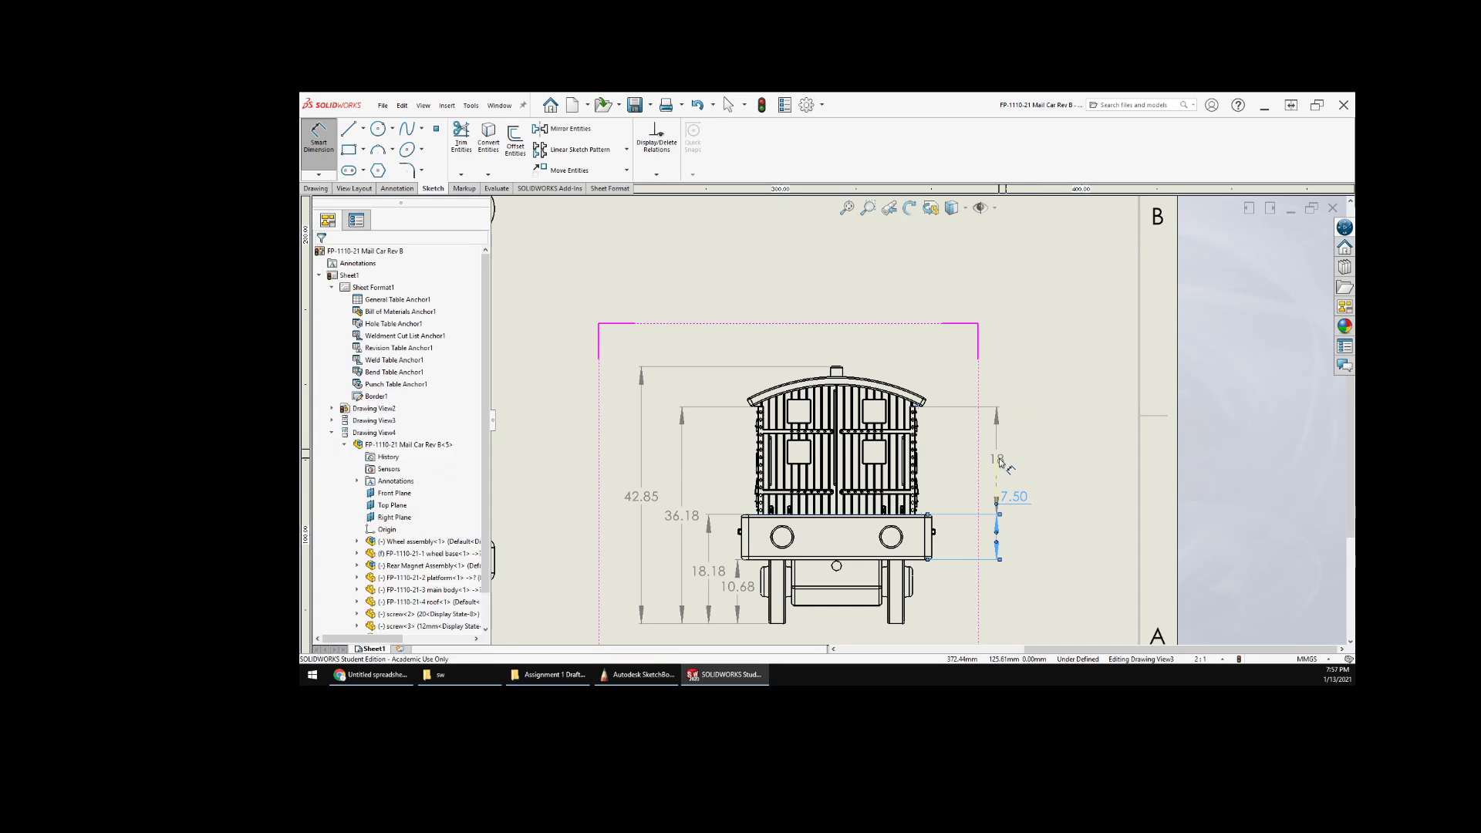
- Move the platform thickness dimension's text between its extension lines, directly below the body height dimension
click(1000, 532)
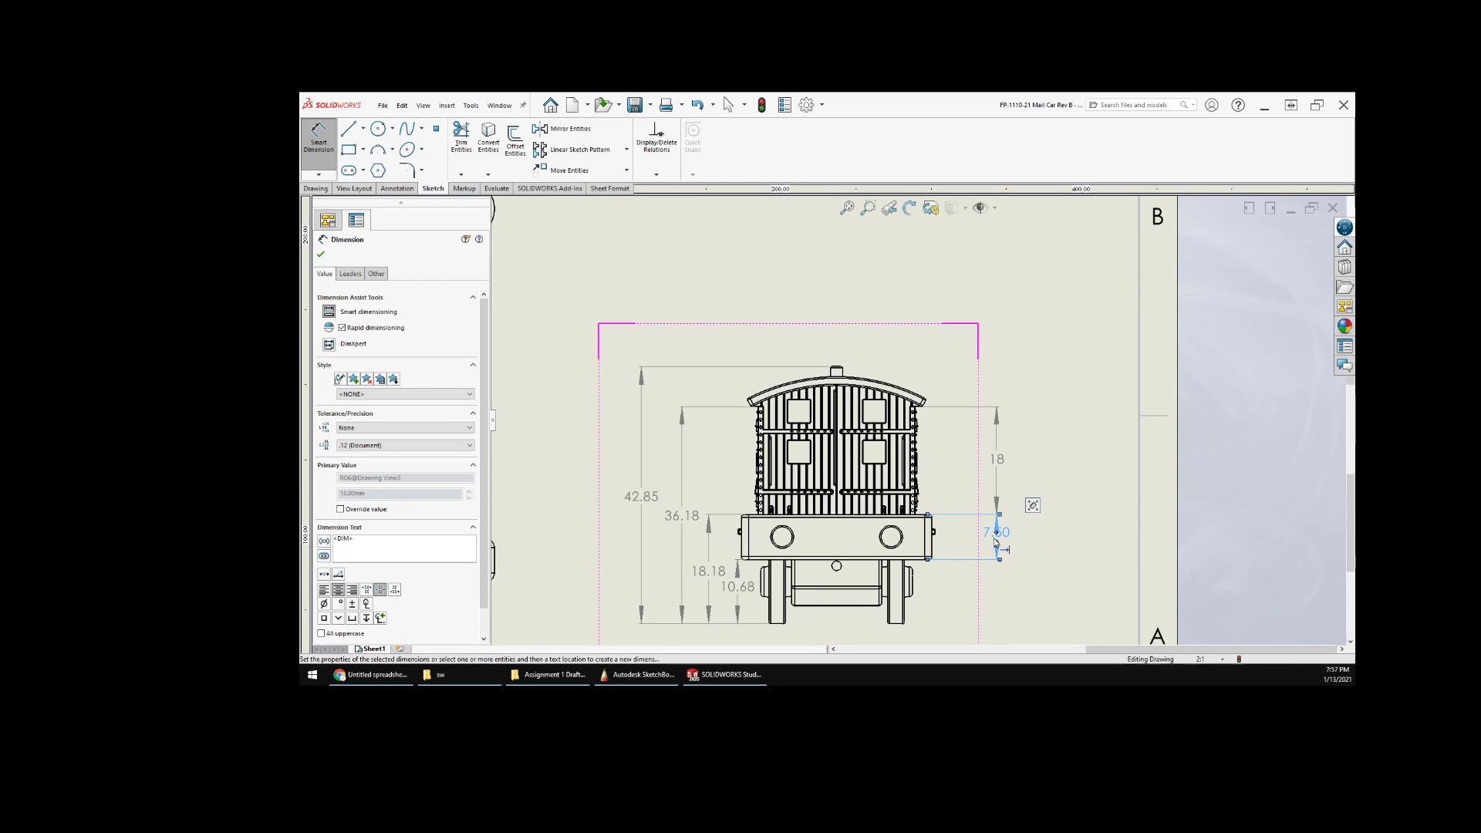
scroll(980, 554, down, 3)
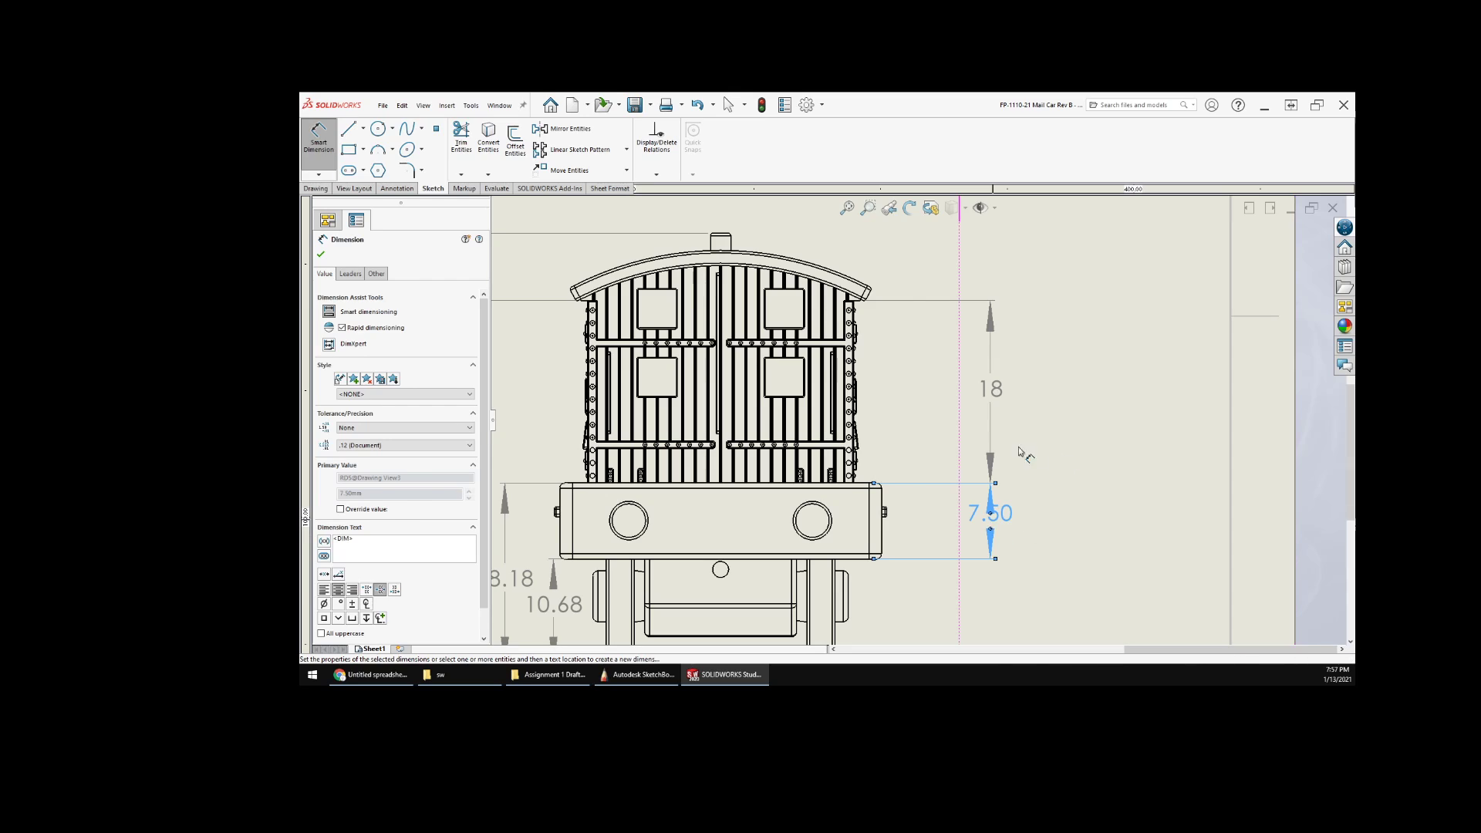
key(Escape)
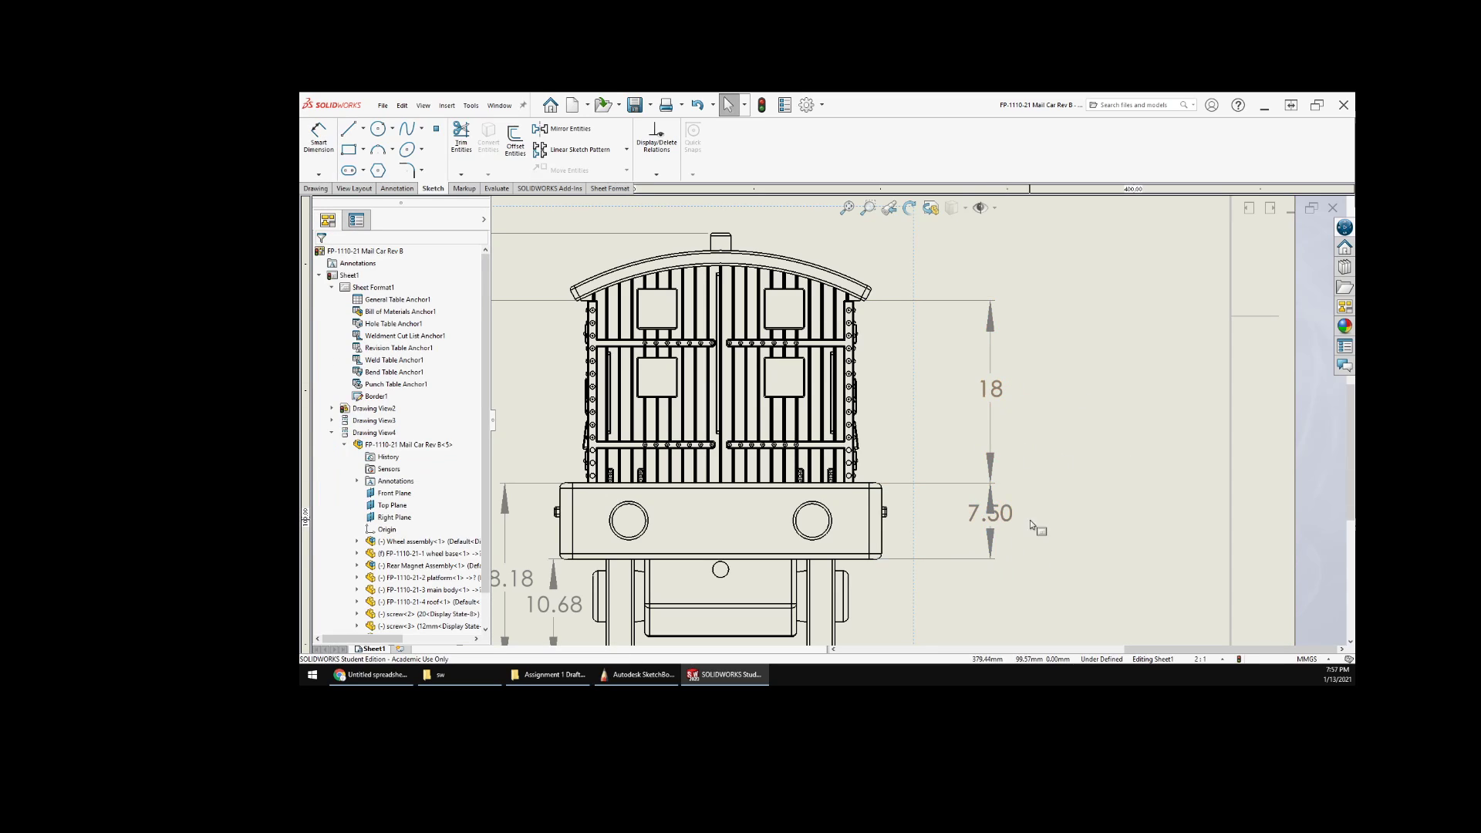
- Set the platform thickness dimension's arrows to outside and adjust its text position between the extension lines
click(1005, 524)
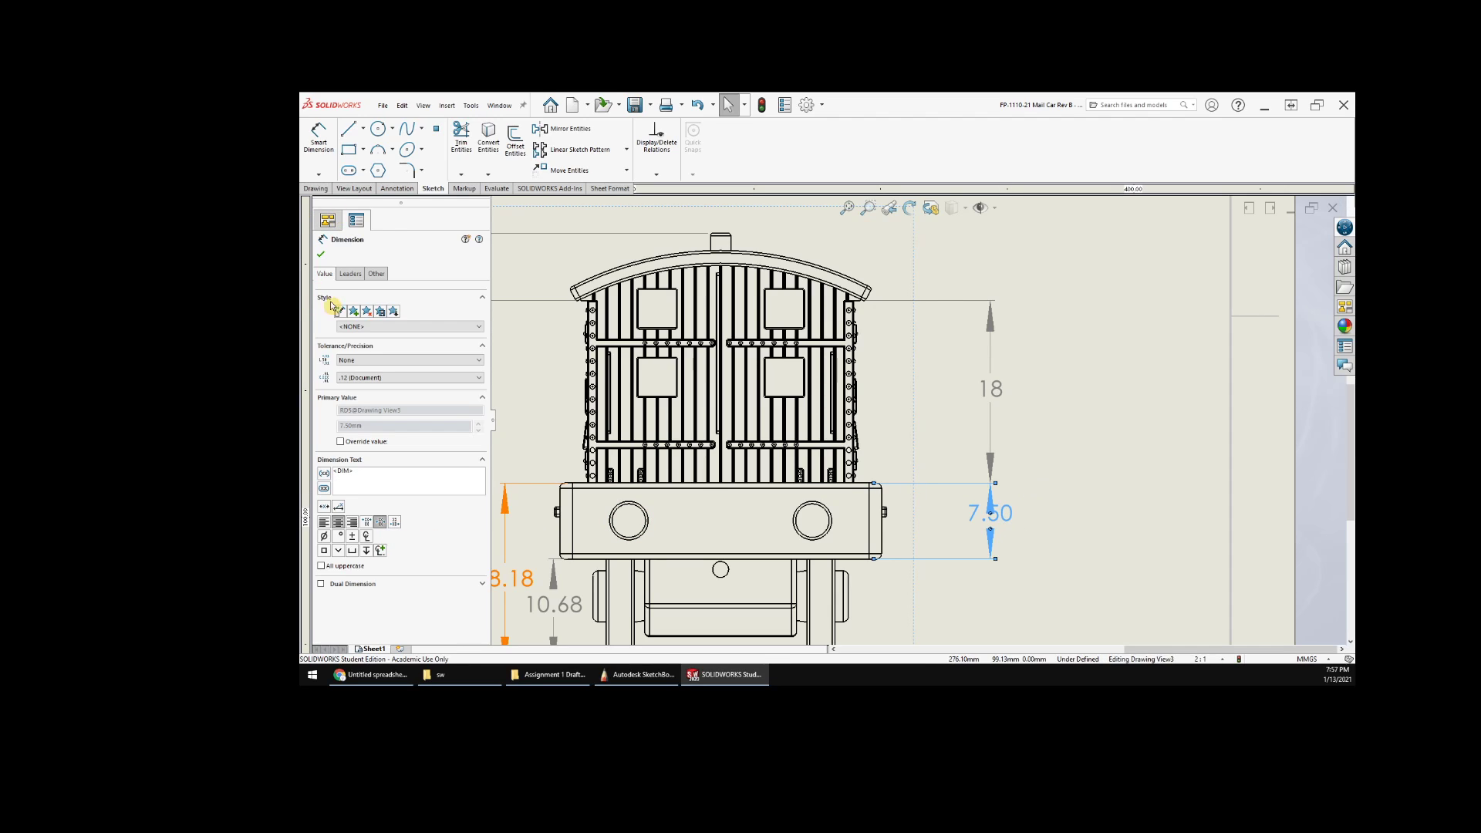
click(350, 274)
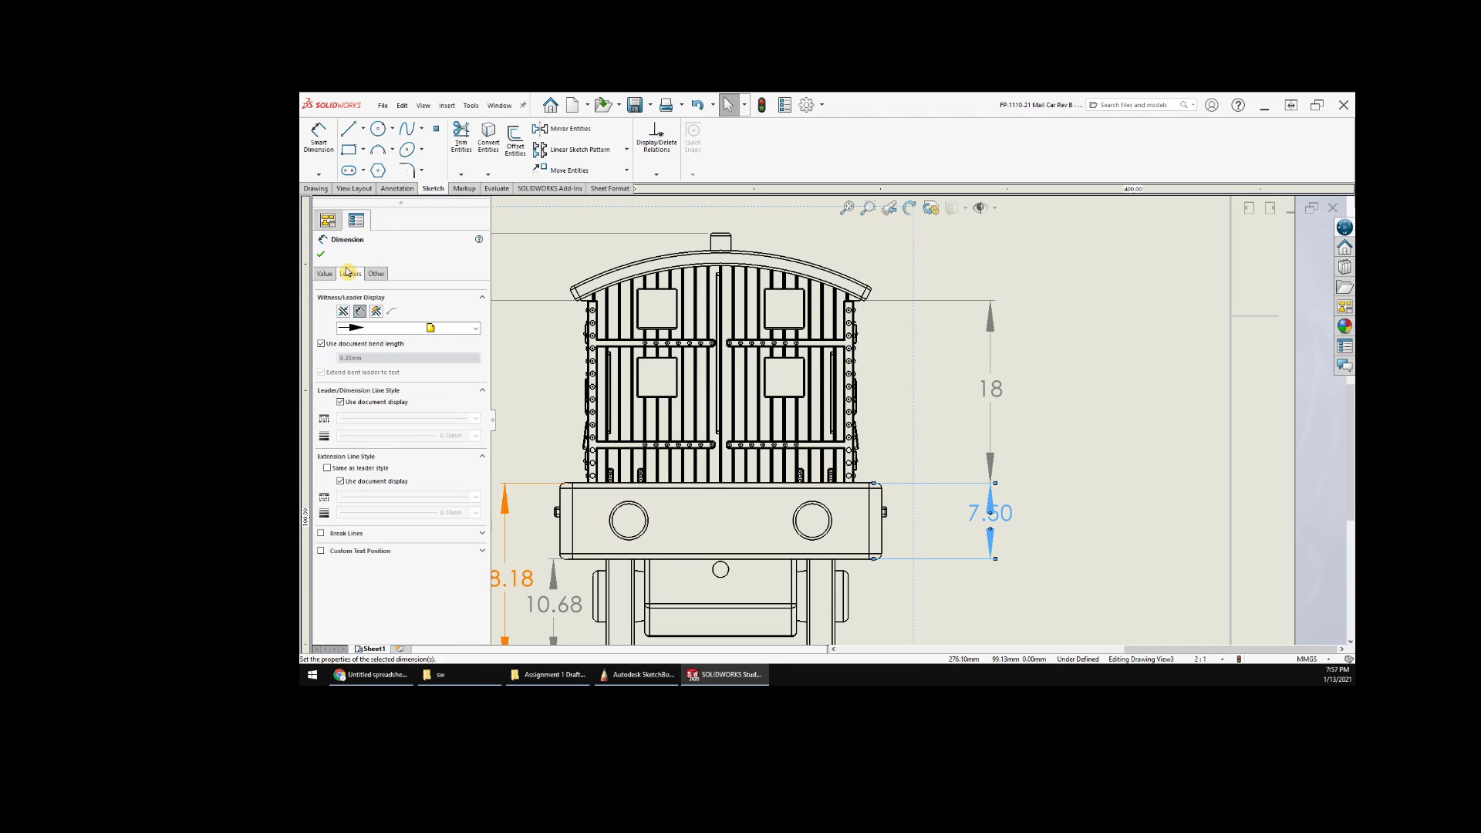
click(344, 312)
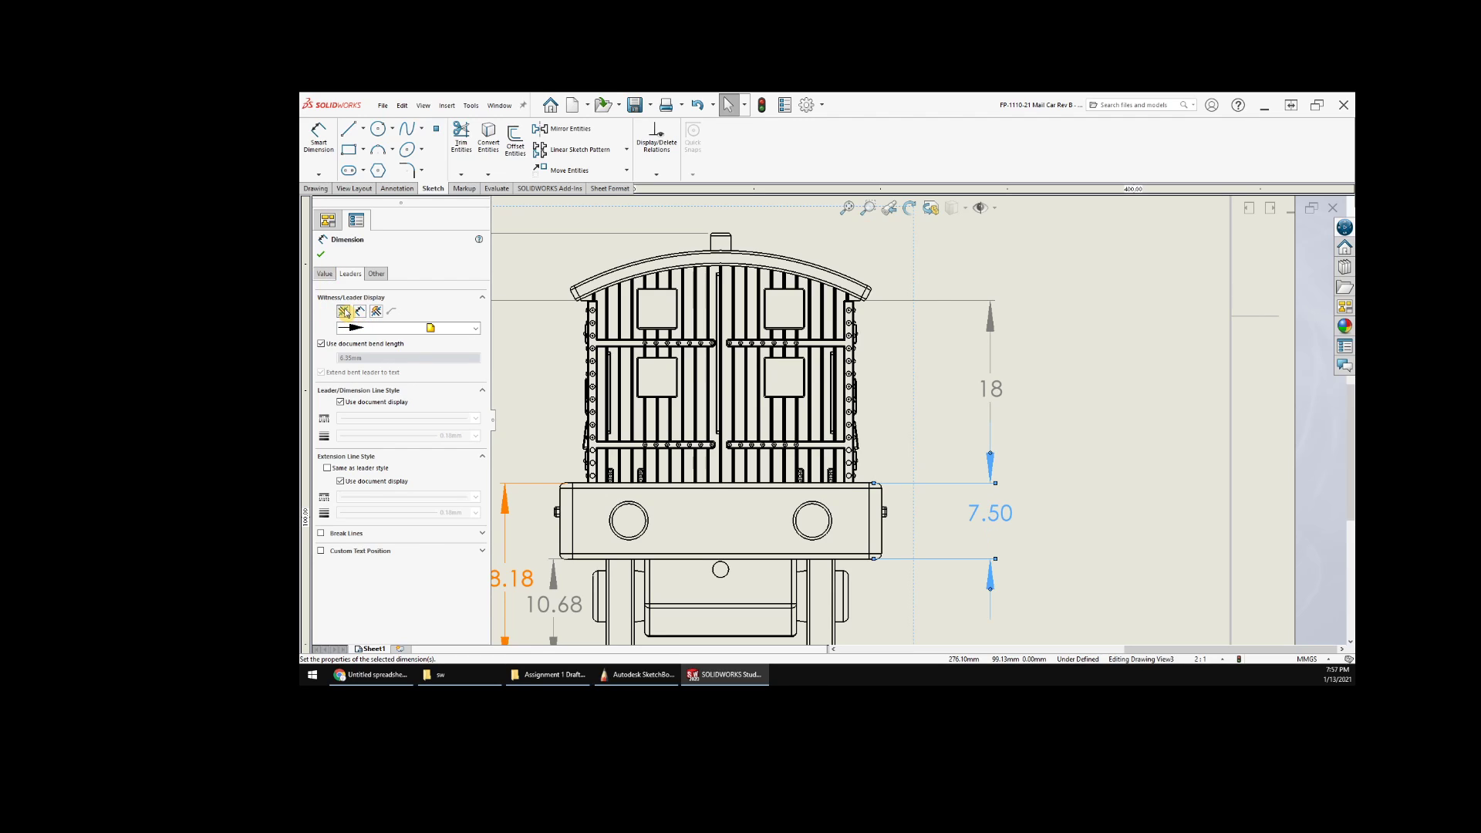
scroll(1068, 501, up, 3)
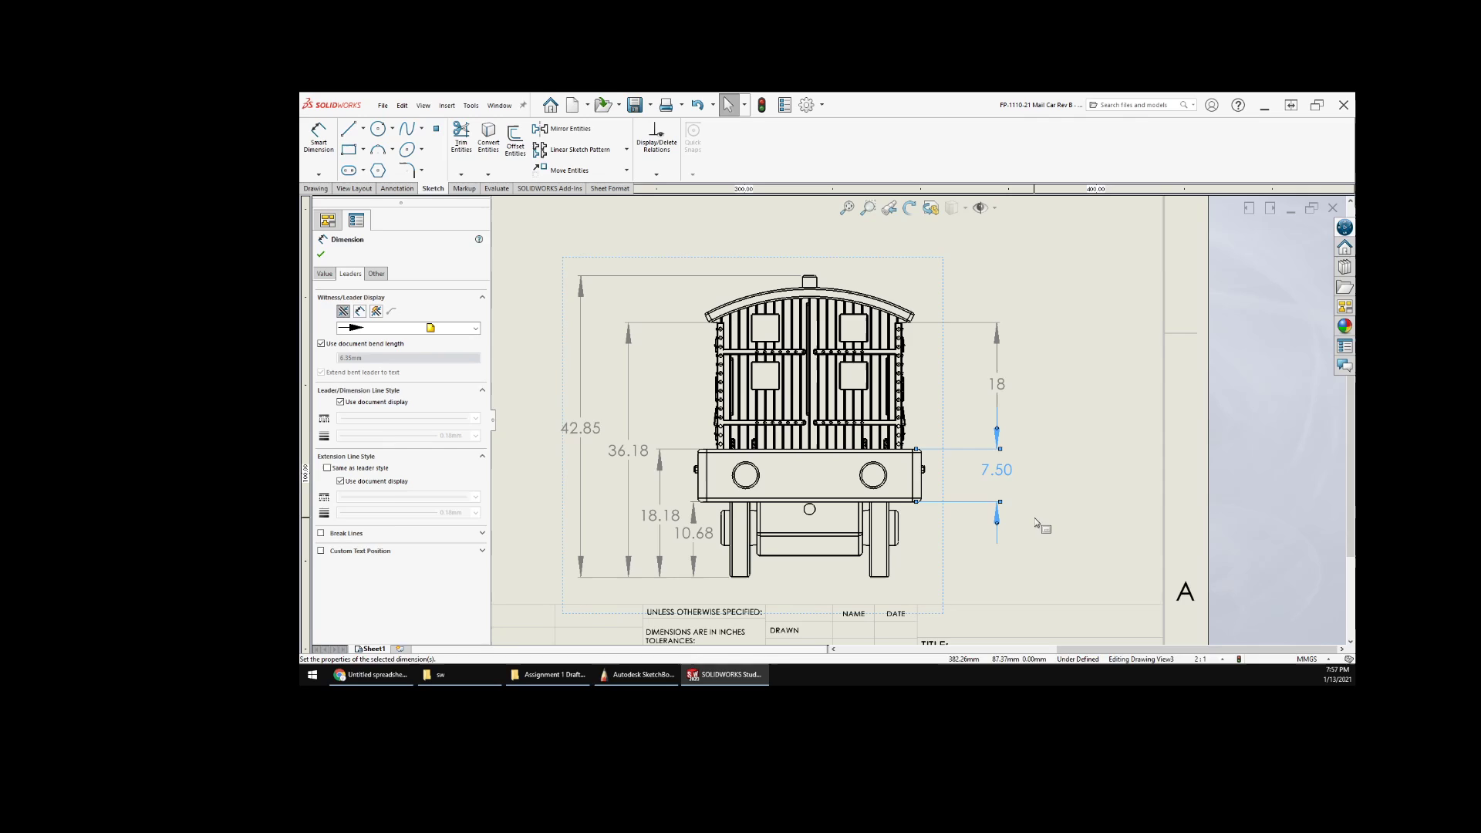
click(1037, 523)
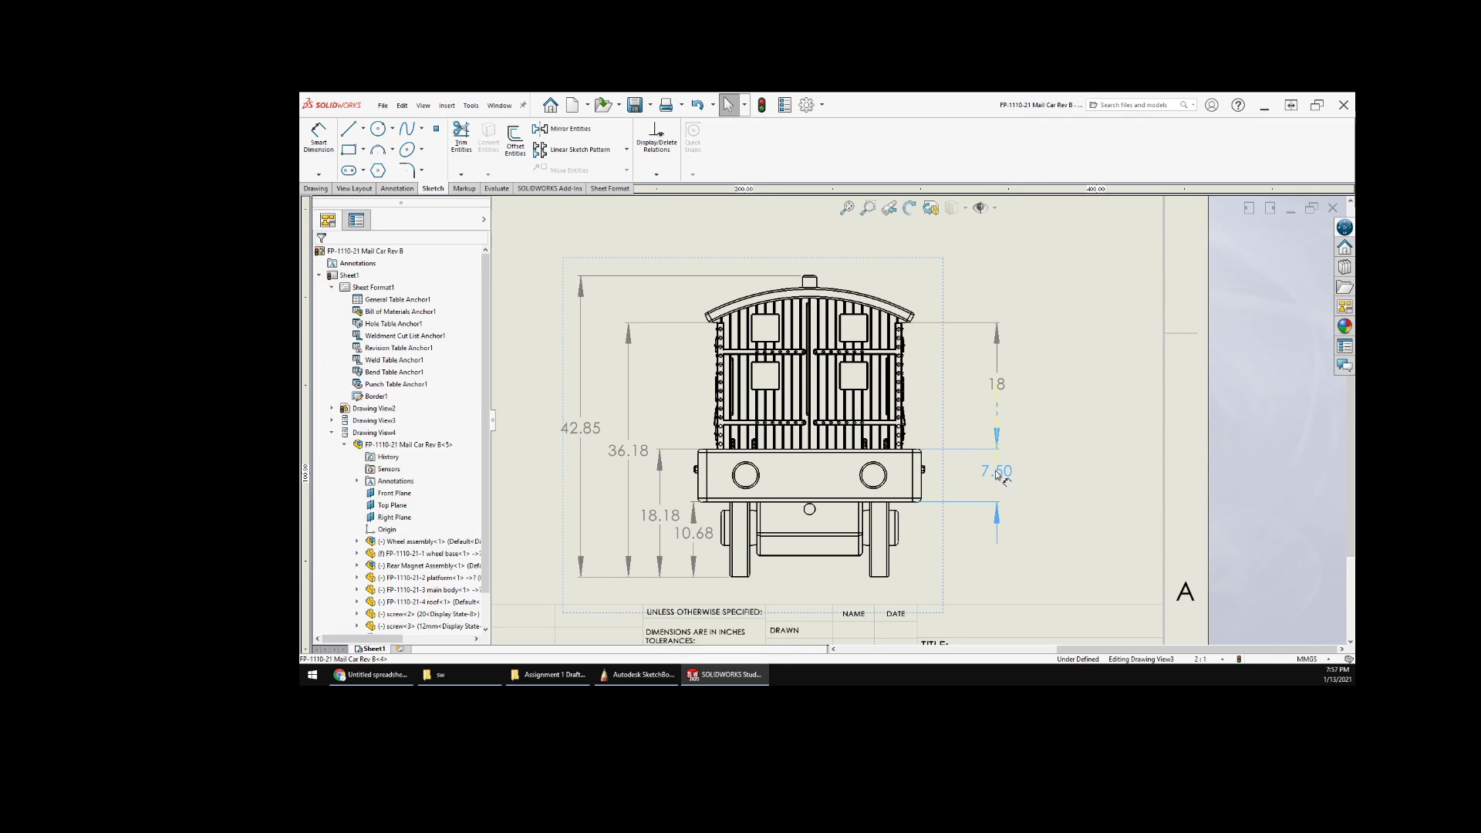
click(1003, 476)
click(1070, 484)
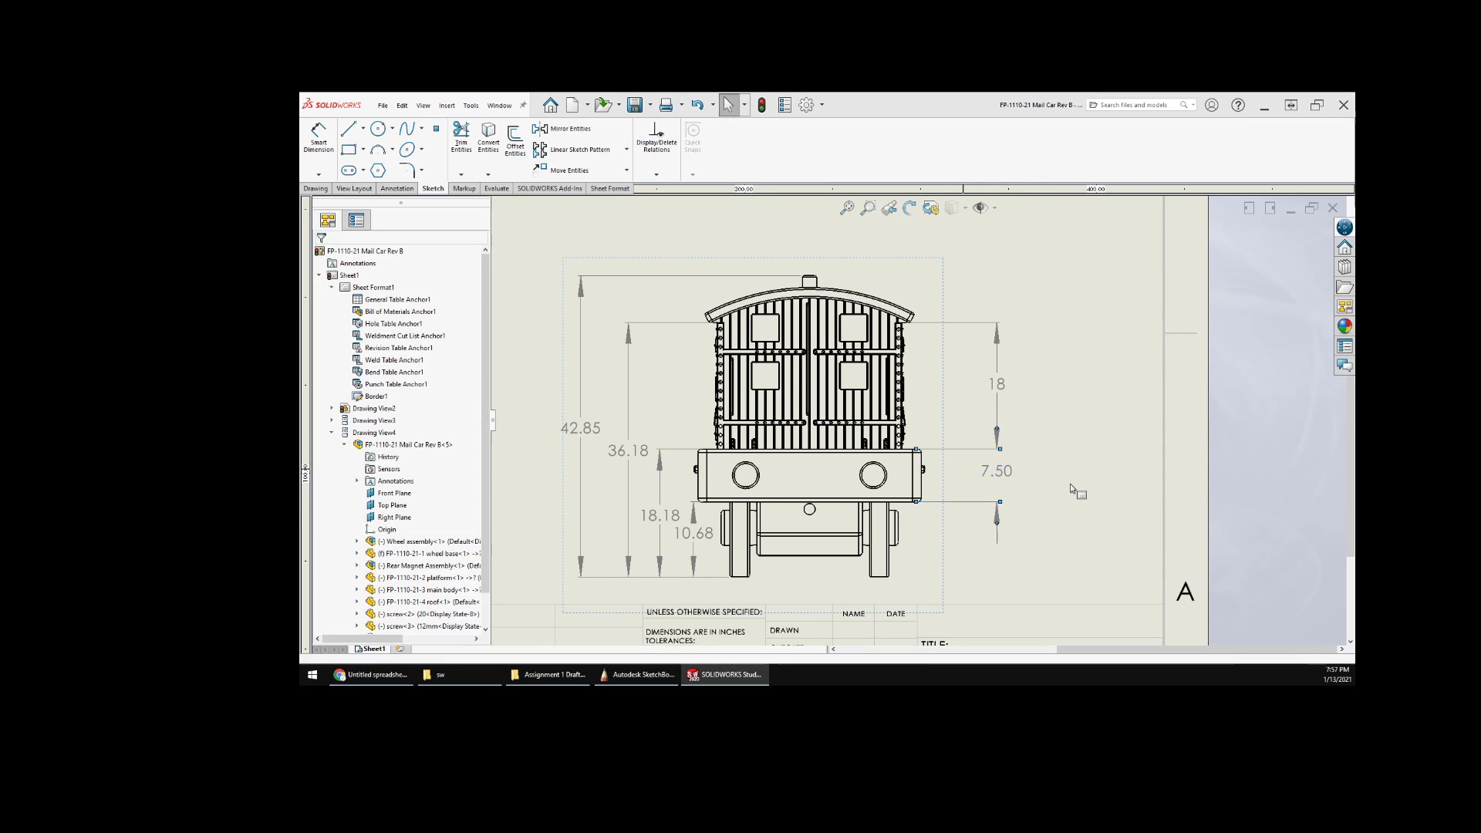
click(991, 478)
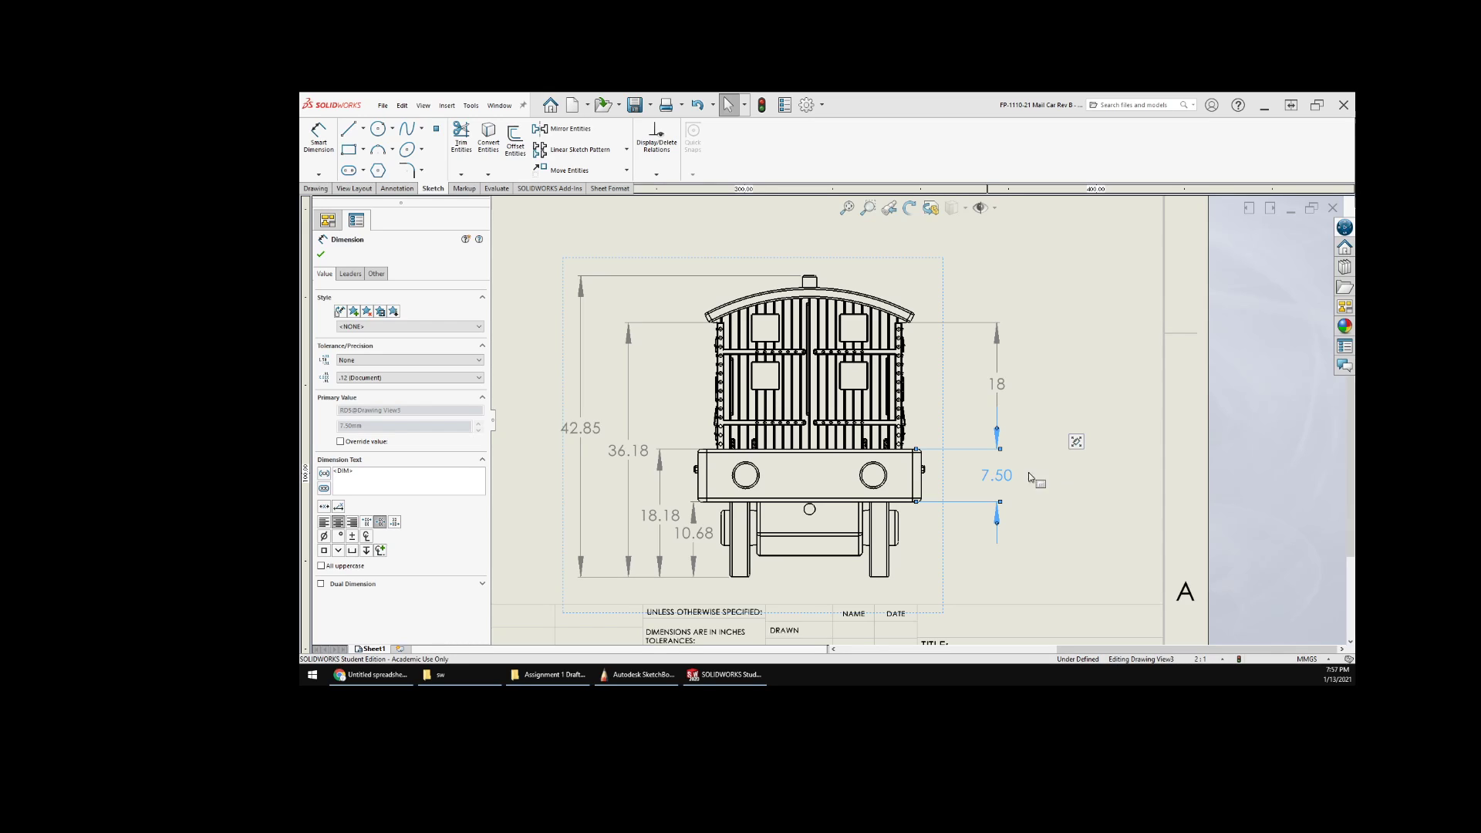
- Try the platform thickness dimension closer to the end view, and return it to its place below the body height dimension
drag(997, 476, 953, 478)
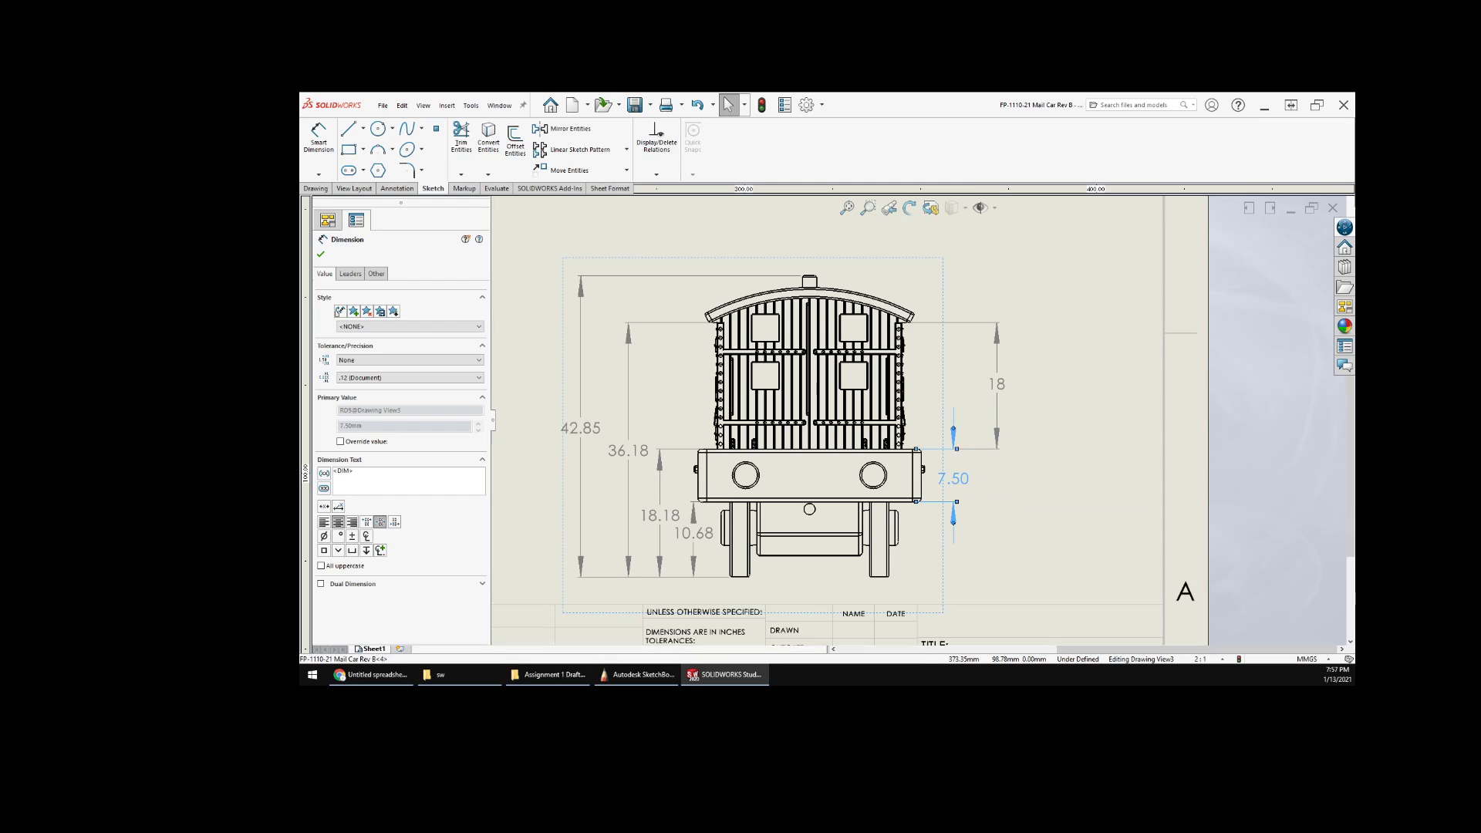
click(1065, 519)
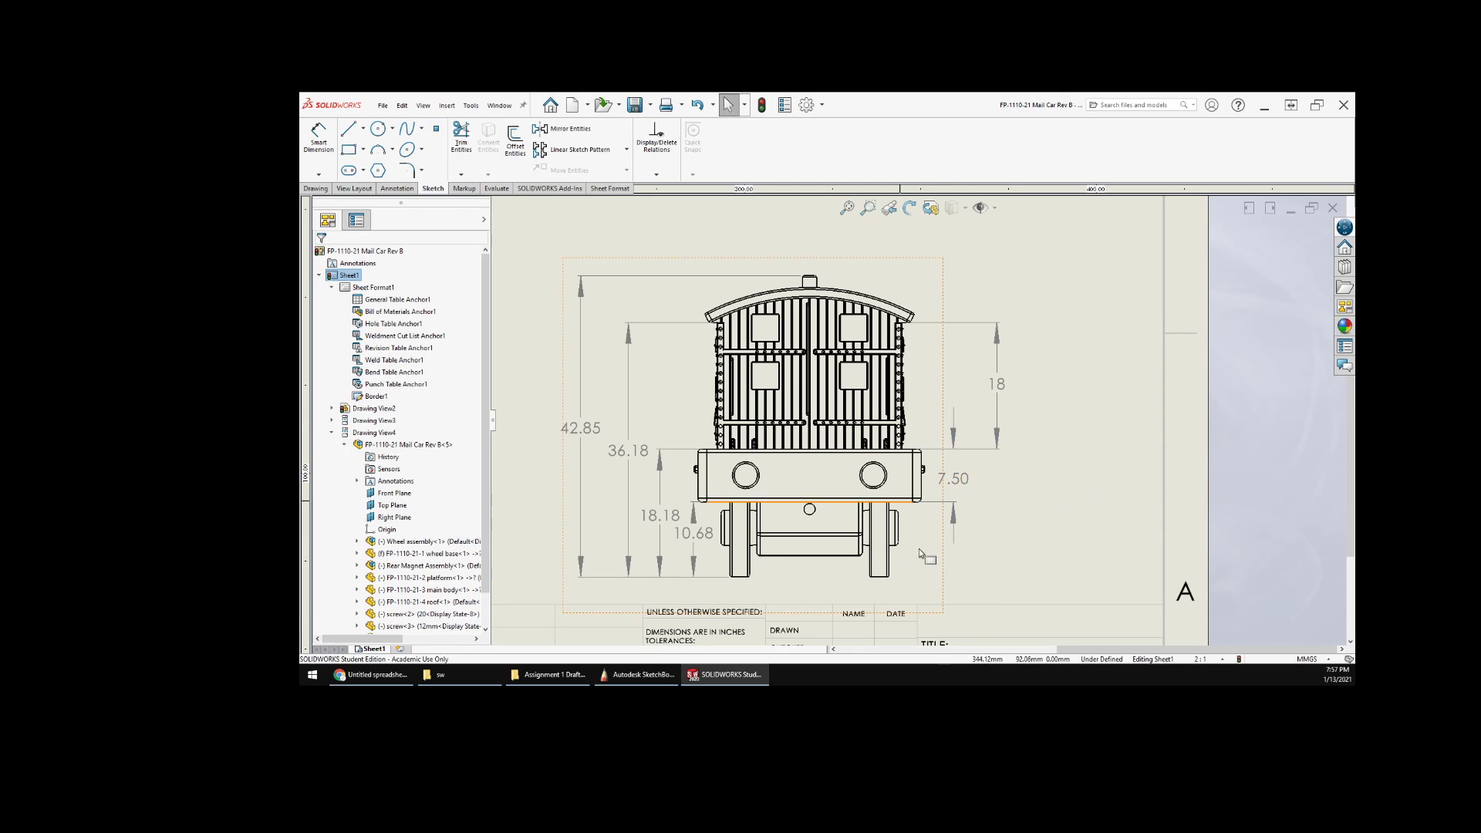
drag(965, 483, 1011, 482)
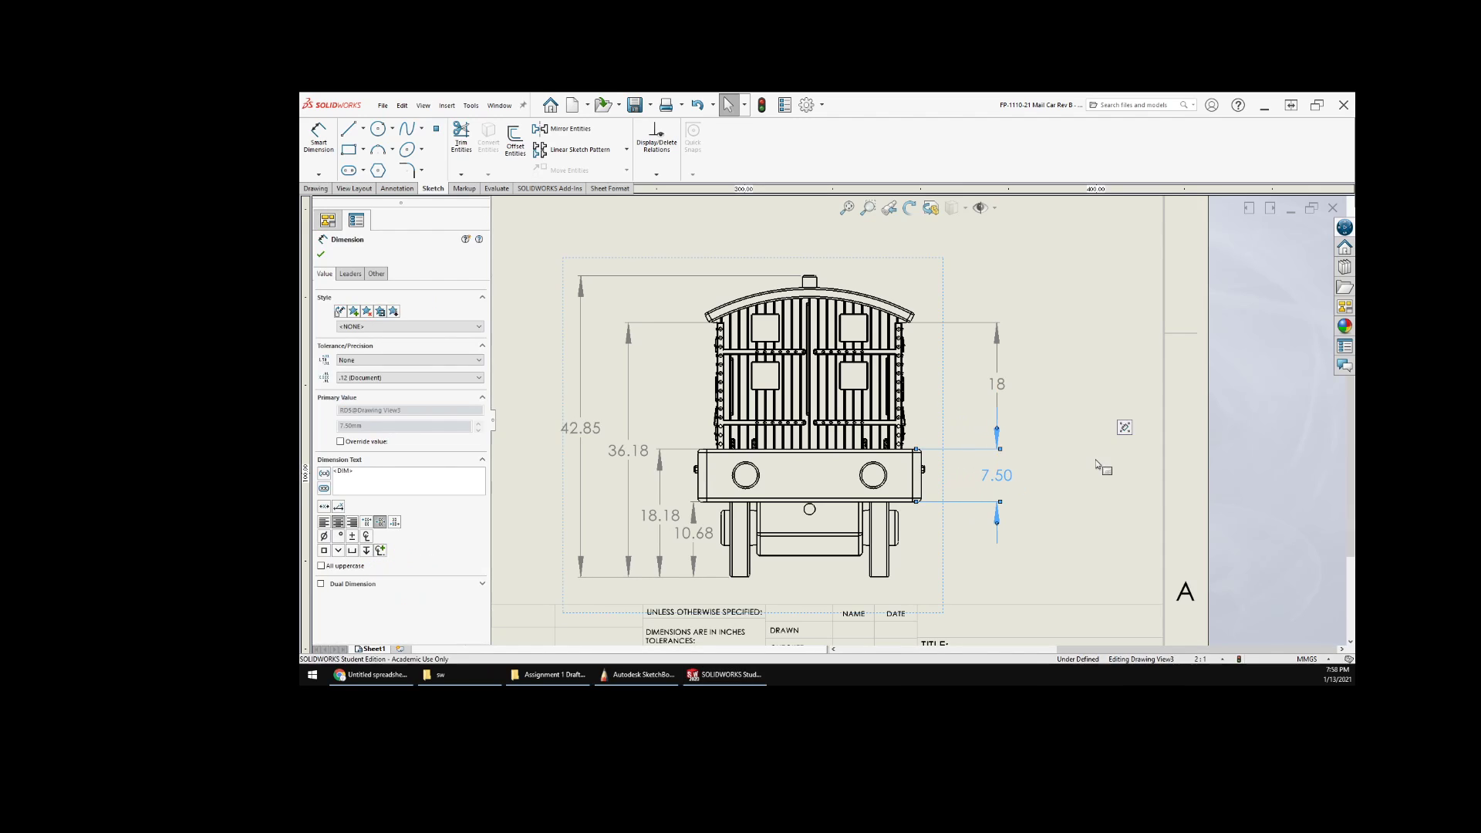
click(1100, 466)
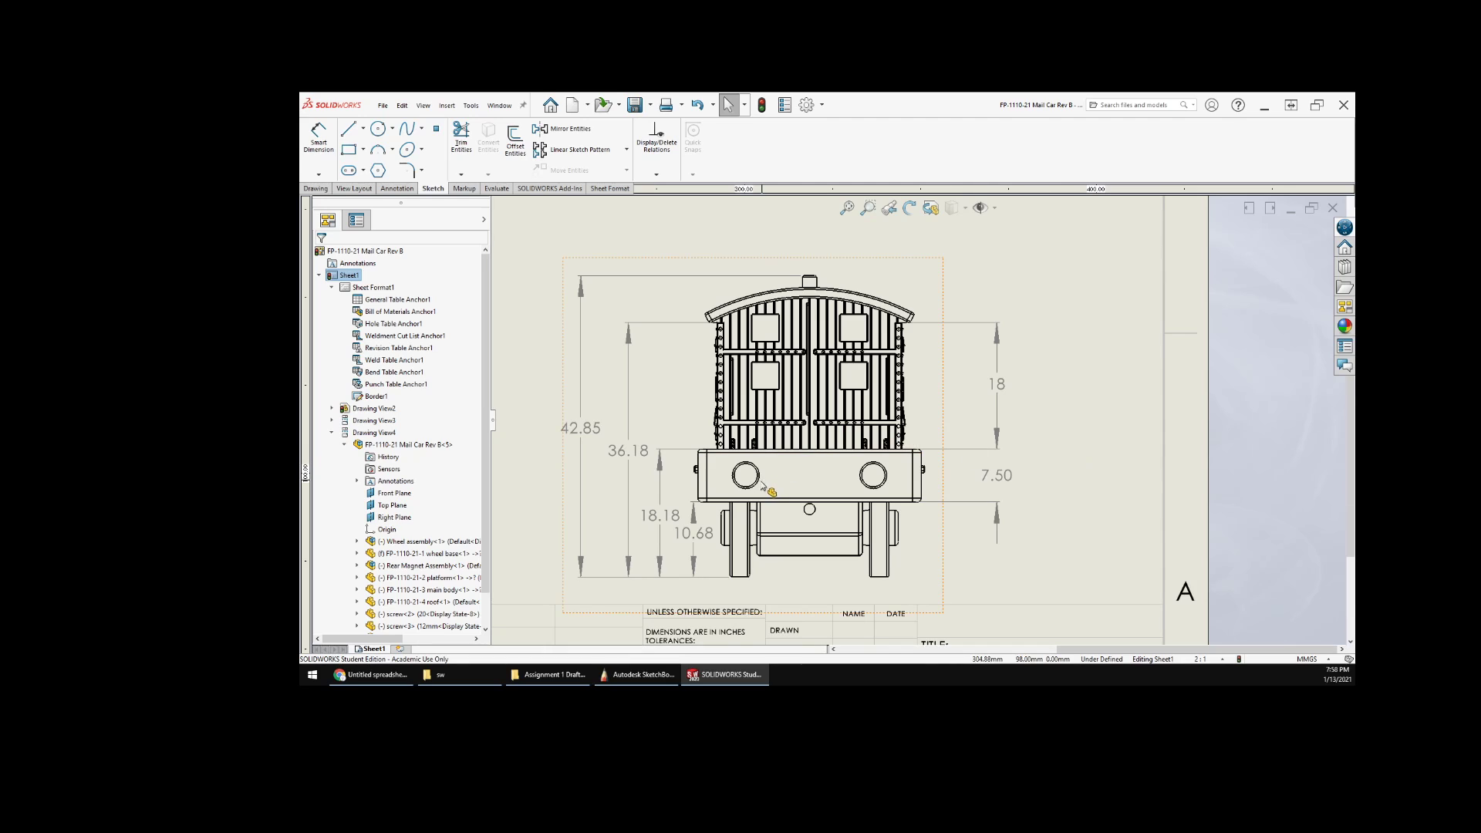
- Examine the end, side and top views for overall dimensions that are still missing
scroll(897, 513, down, 3)
middle_drag(897, 513, 909, 518)
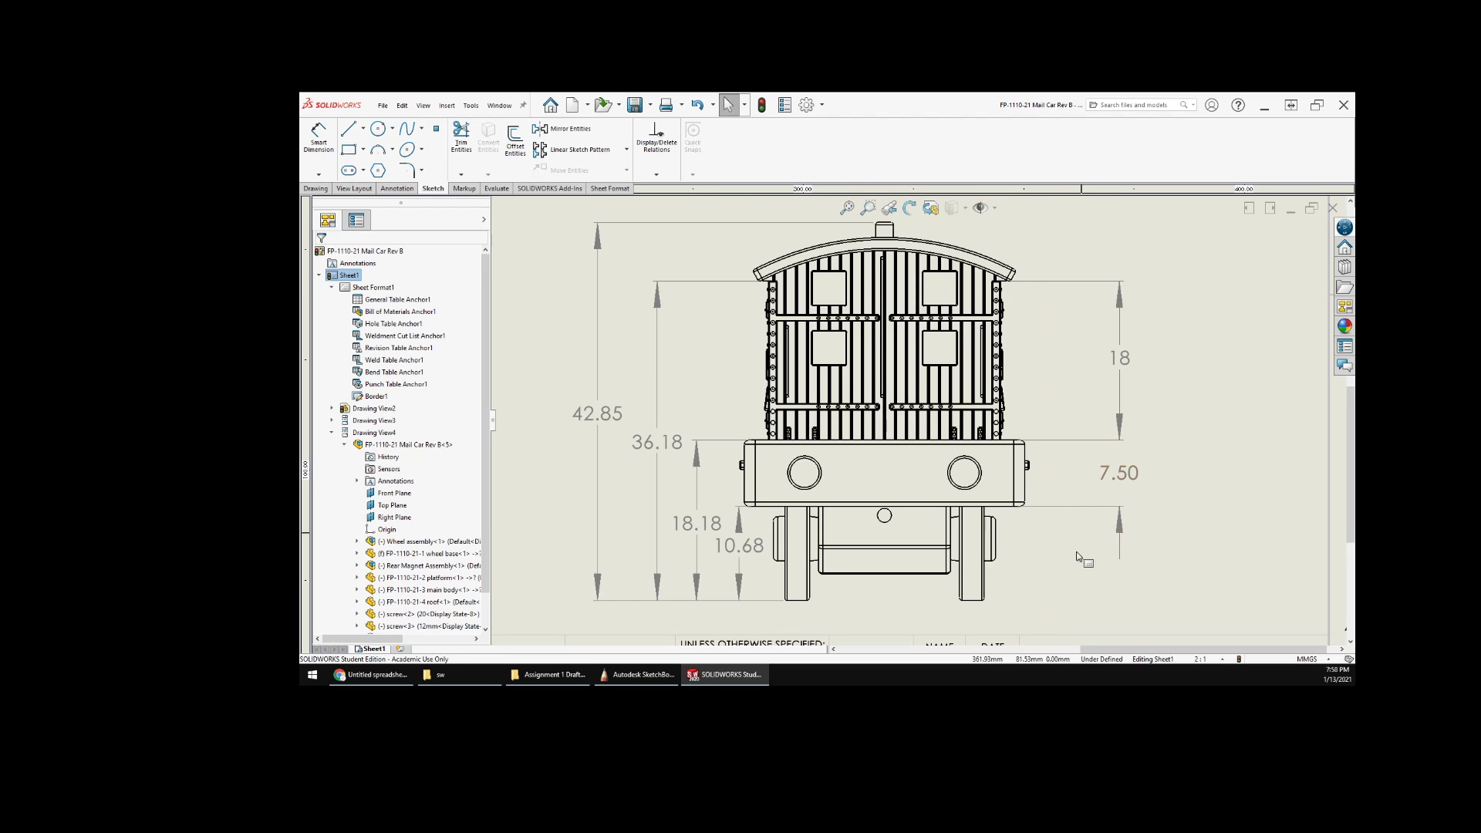
scroll(1220, 423, down, 4)
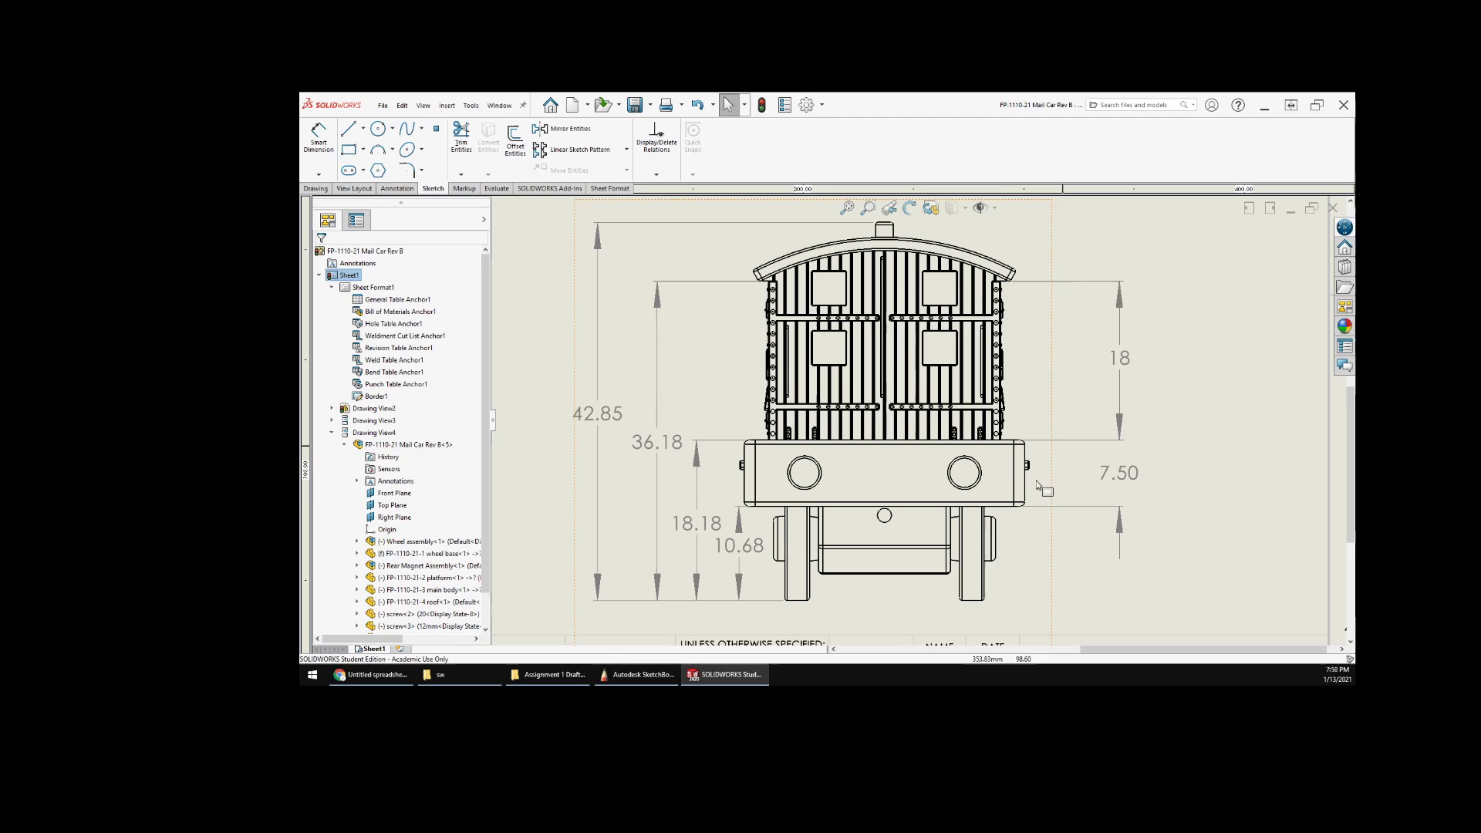
scroll(957, 394, up, 3)
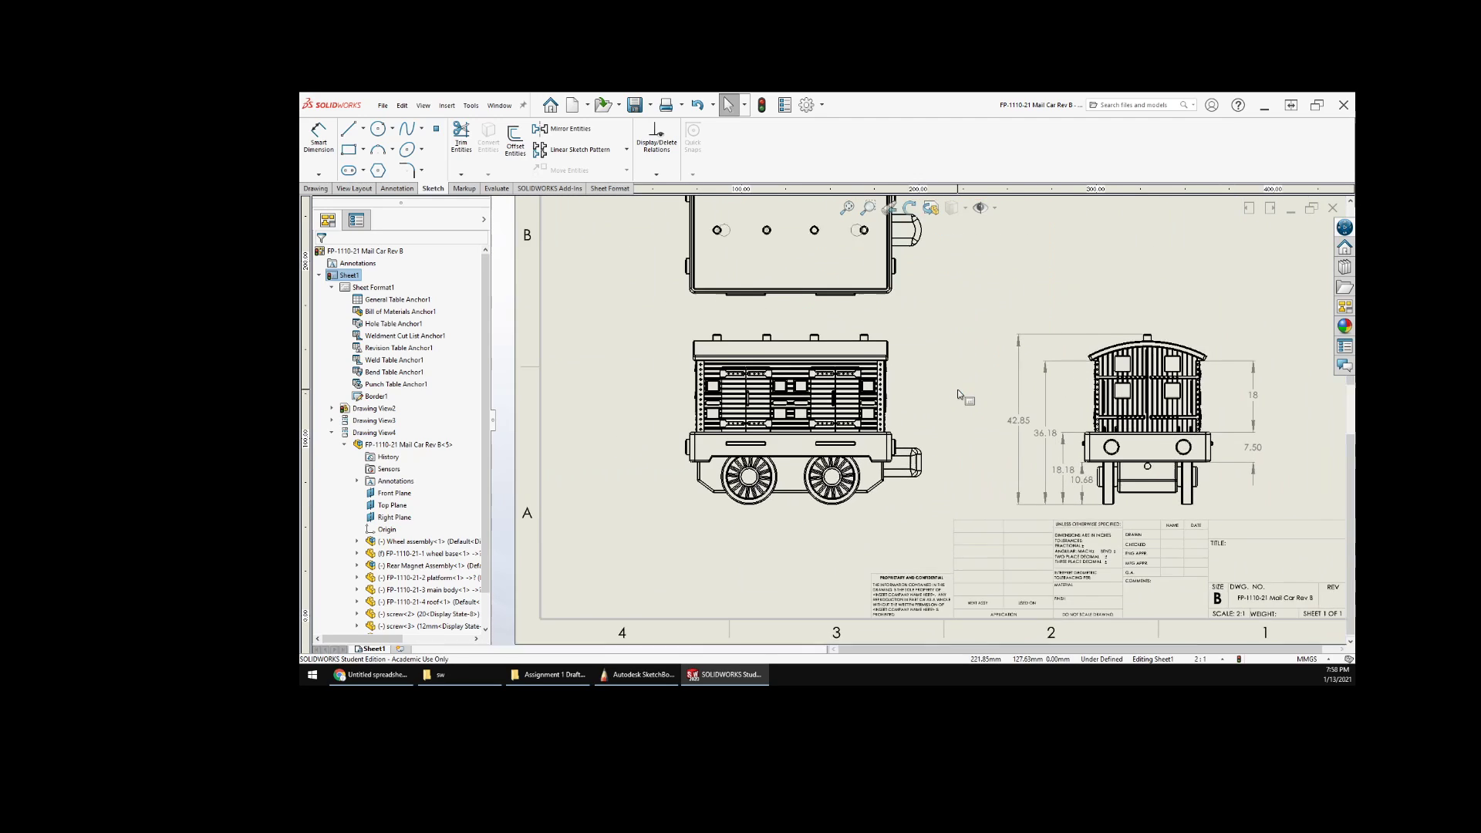
mouse_move(983, 365)
middle_down()
mouse_move(1035, 482)
mouse_move(1062, 403)
middle_up()
middle_drag(910, 341, 911, 411)
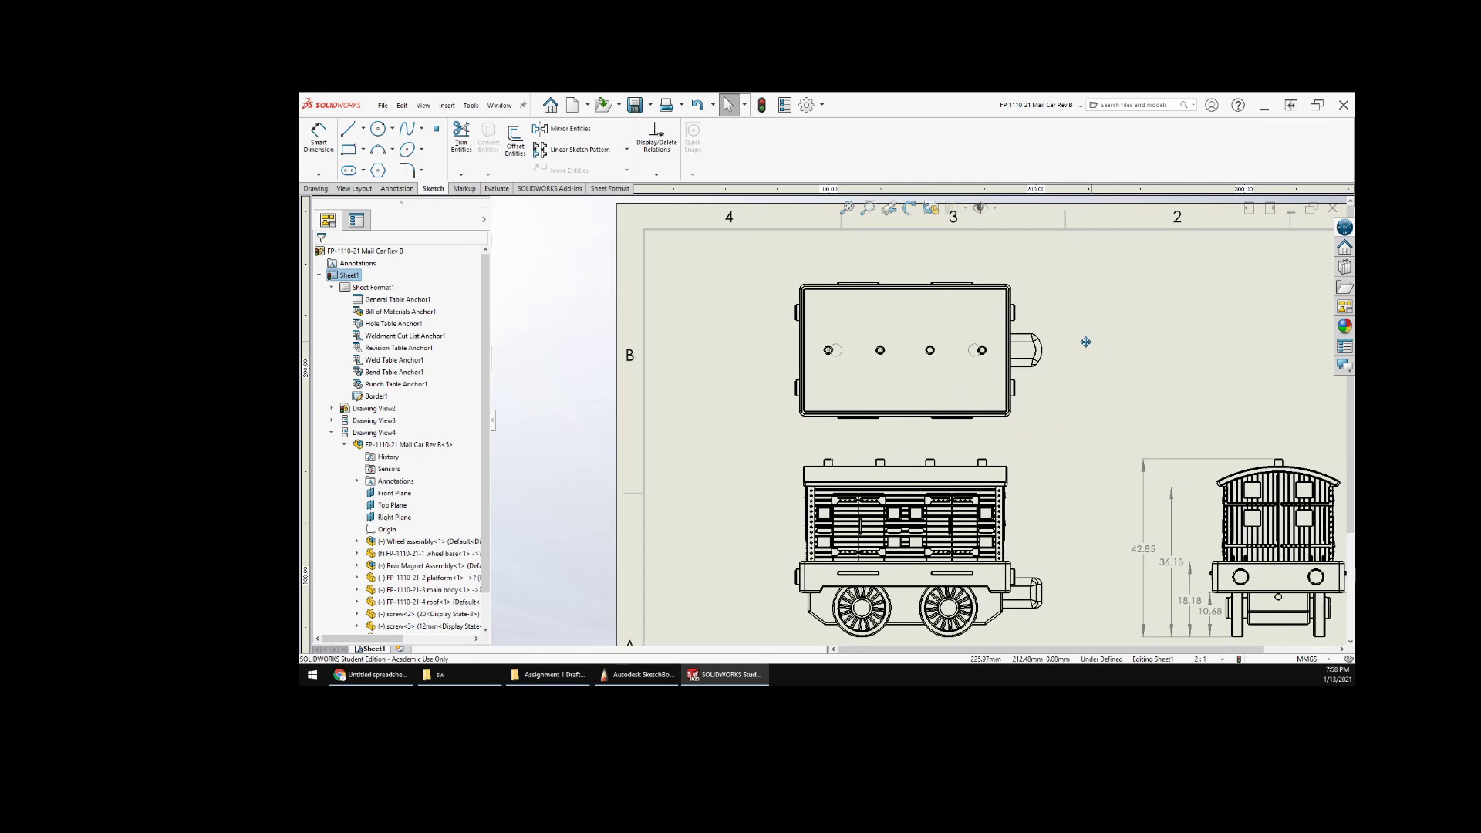
middle_drag(1081, 340, 926, 311)
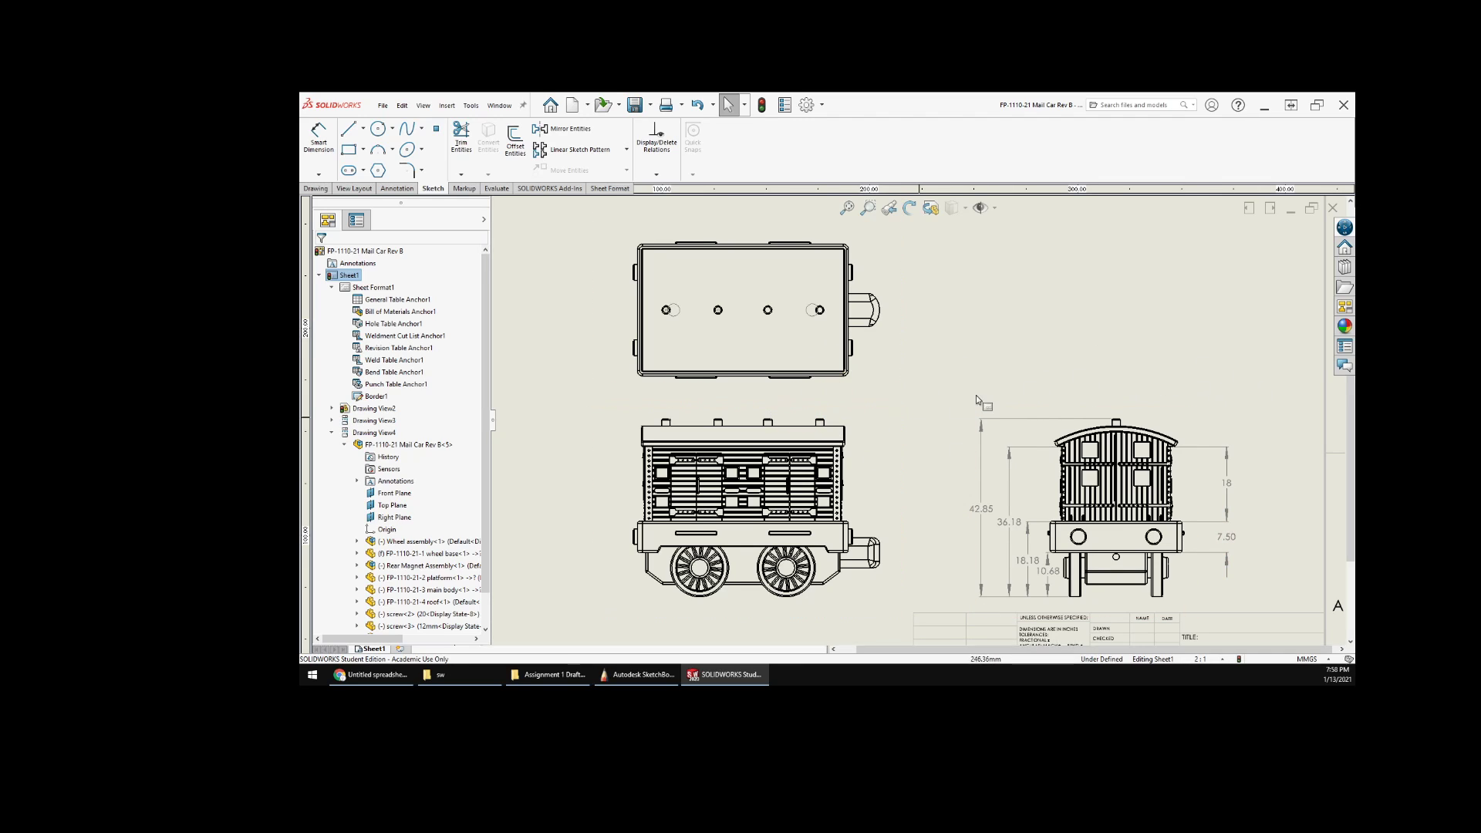
scroll(1095, 448, down, 2)
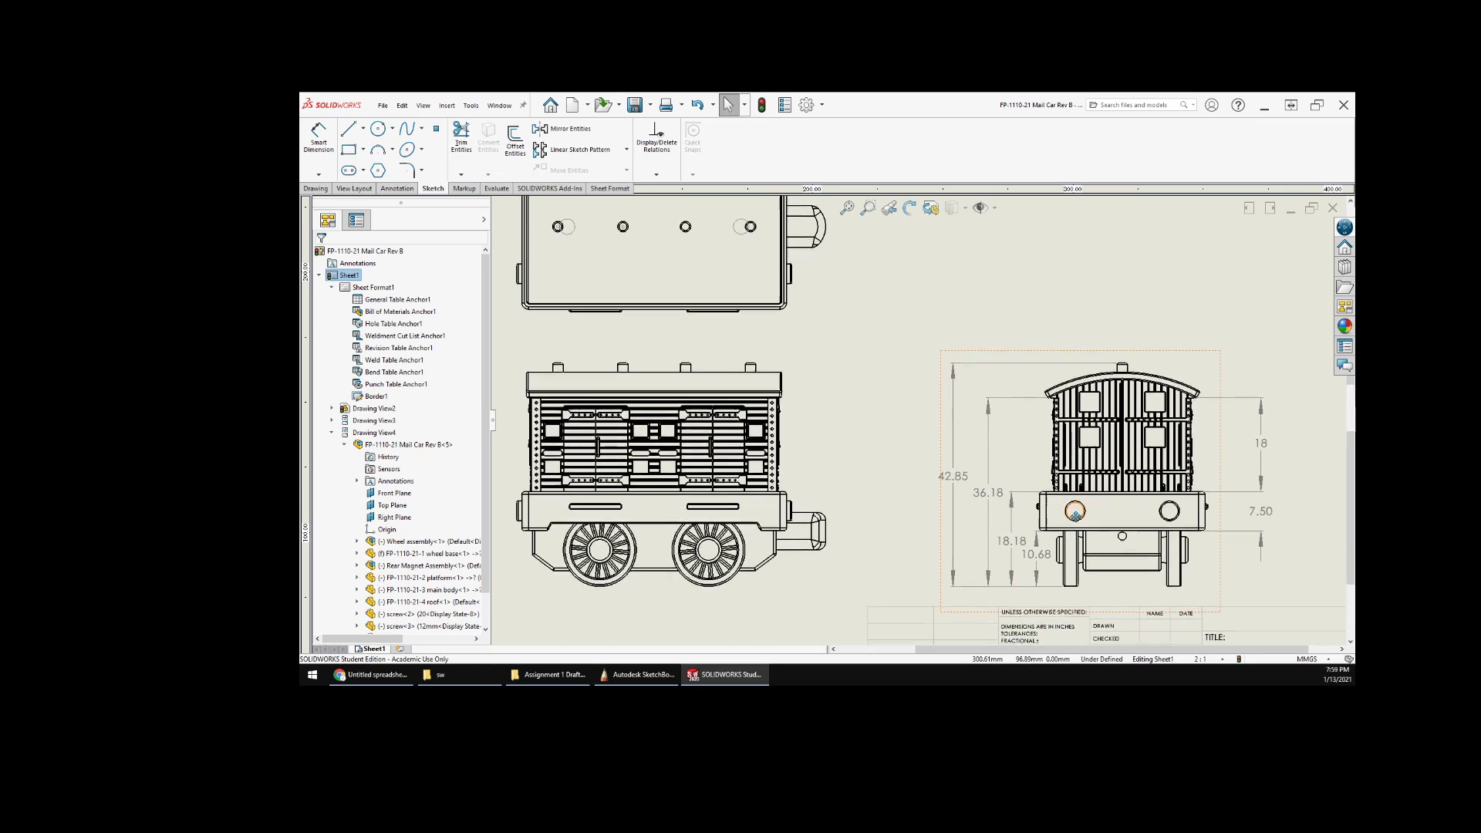
ctrl+middle_drag(873, 541, 938, 573)
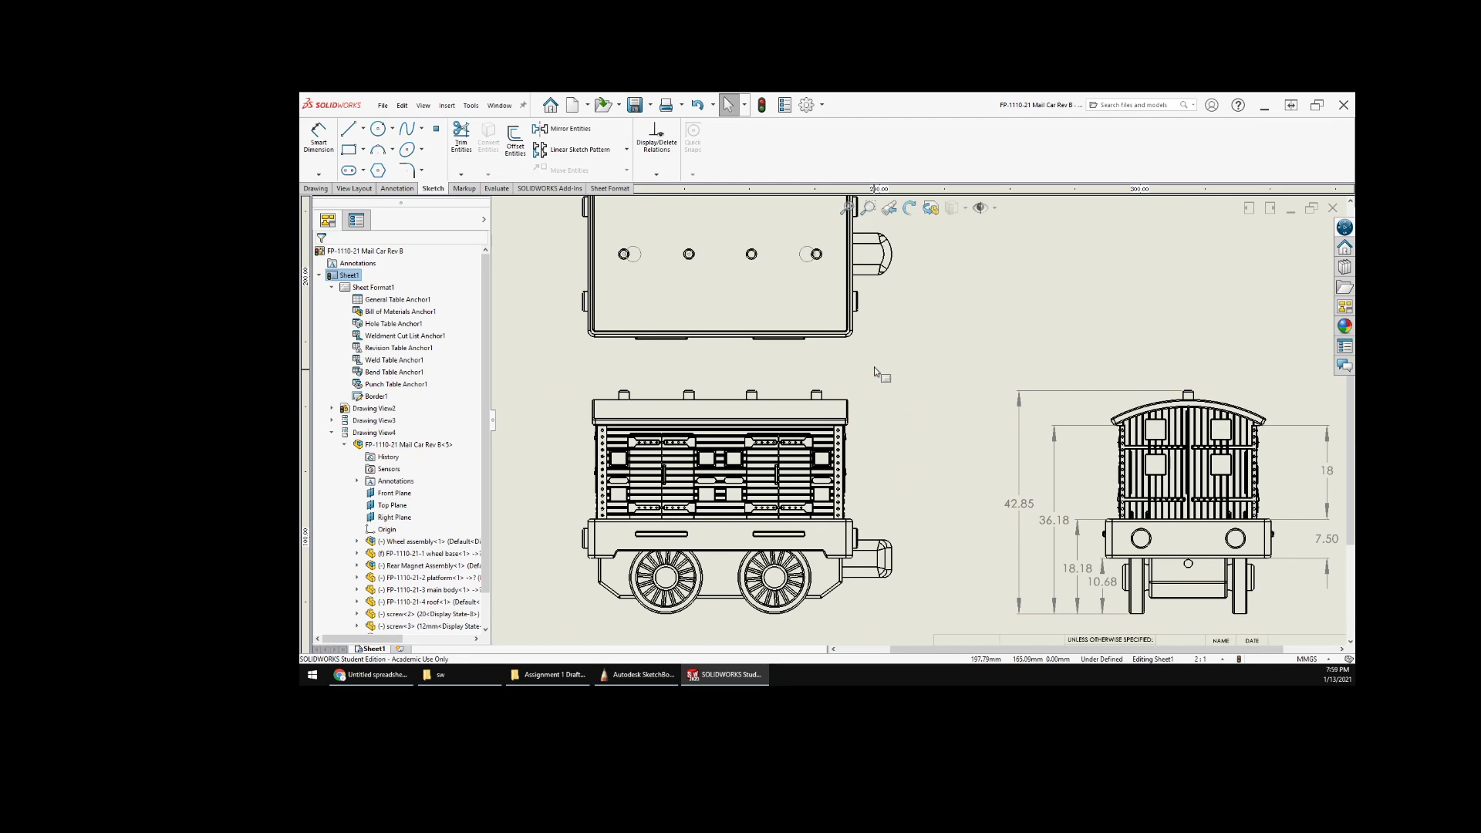
scroll(880, 370, up, 2)
ctrl+middle_drag(873, 359, 893, 419)
scroll(843, 416, down, 3)
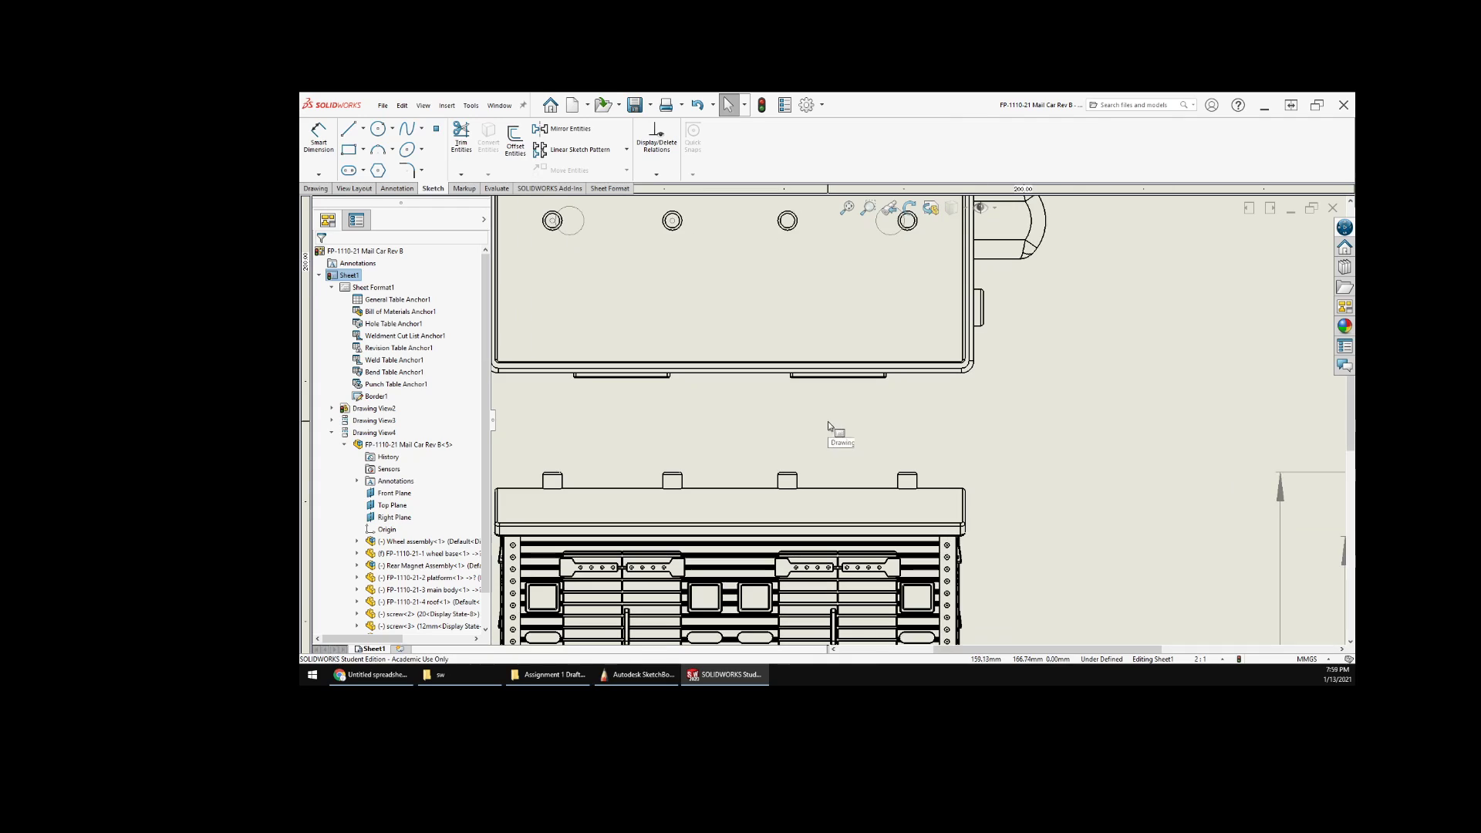
- Dimension the overall width in the top view between the outermost edges of the opposite side plates, placing it beyond the coupler
click(843, 378)
key(f)
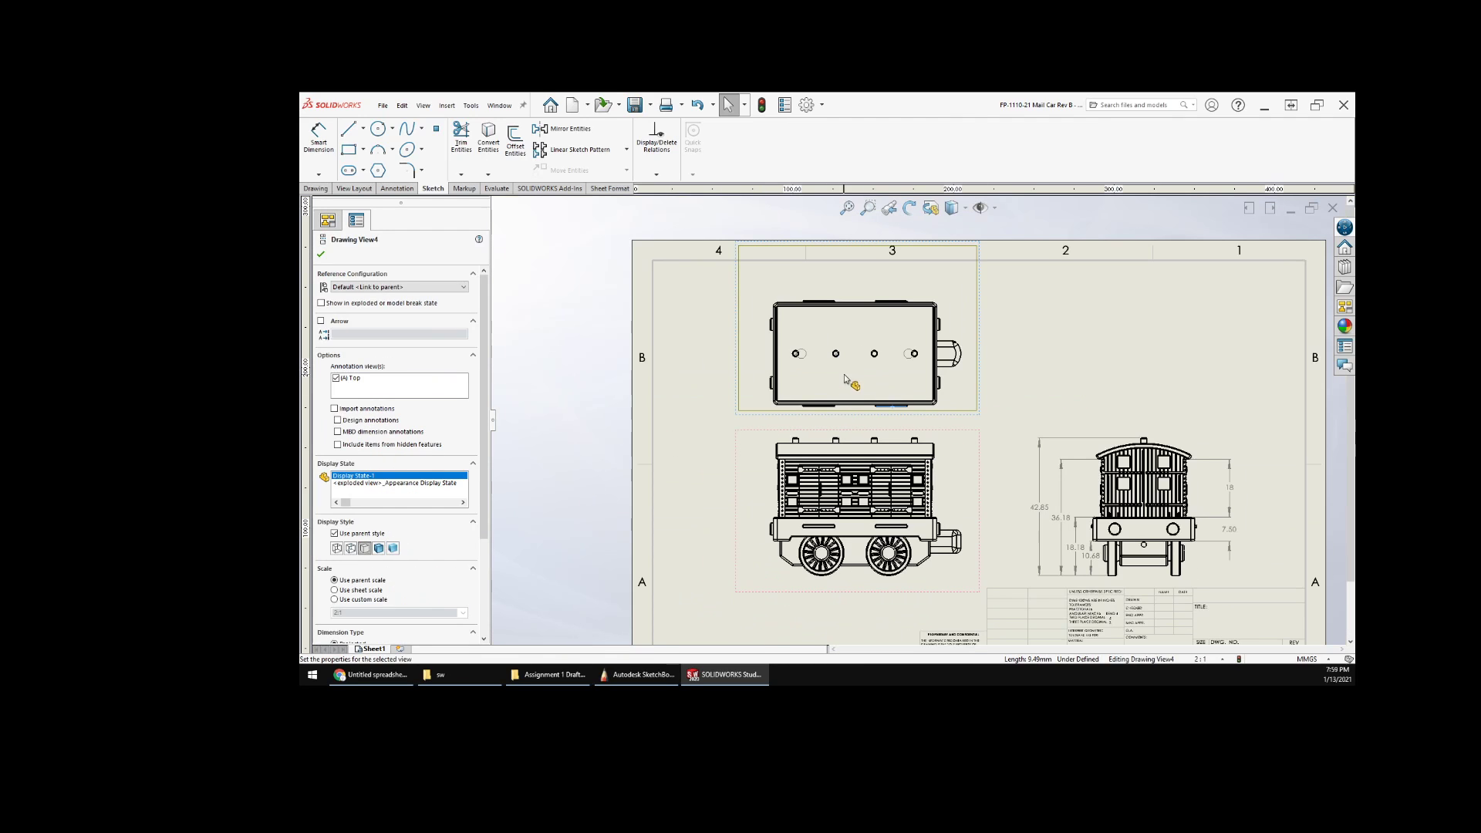
scroll(894, 300, down, 3)
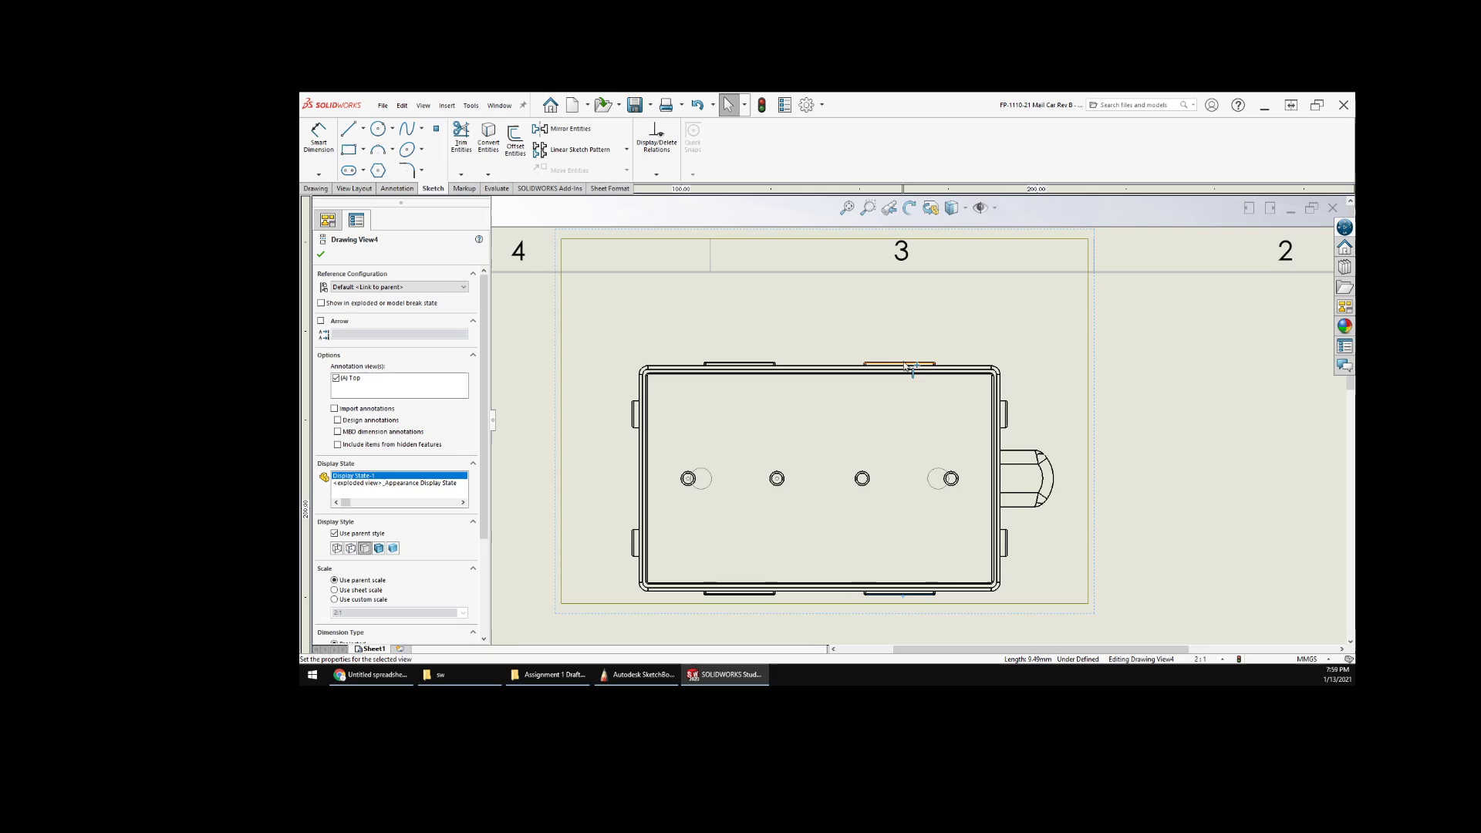
click(907, 366)
right_click(1151, 357)
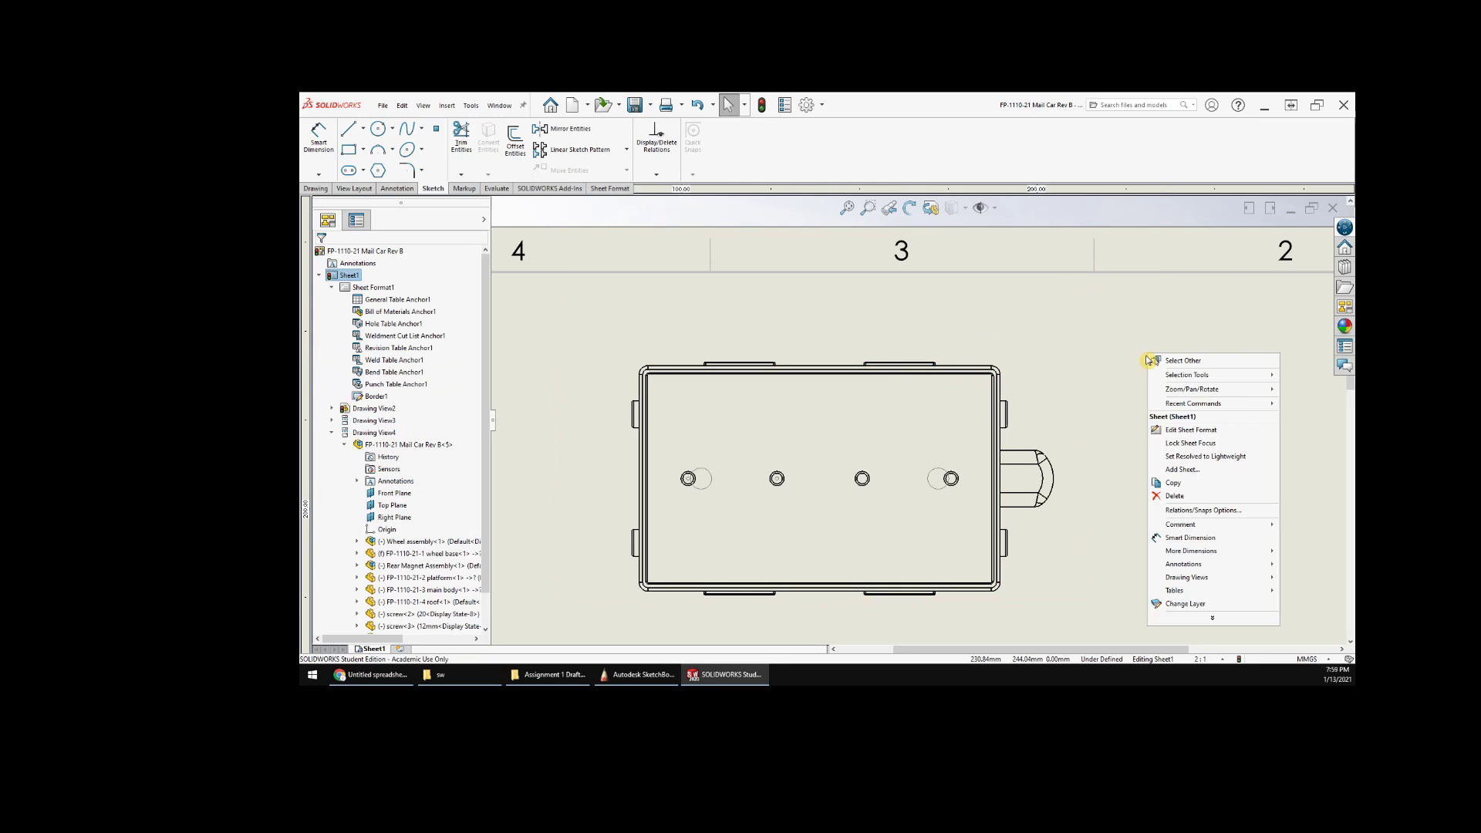
click(1091, 387)
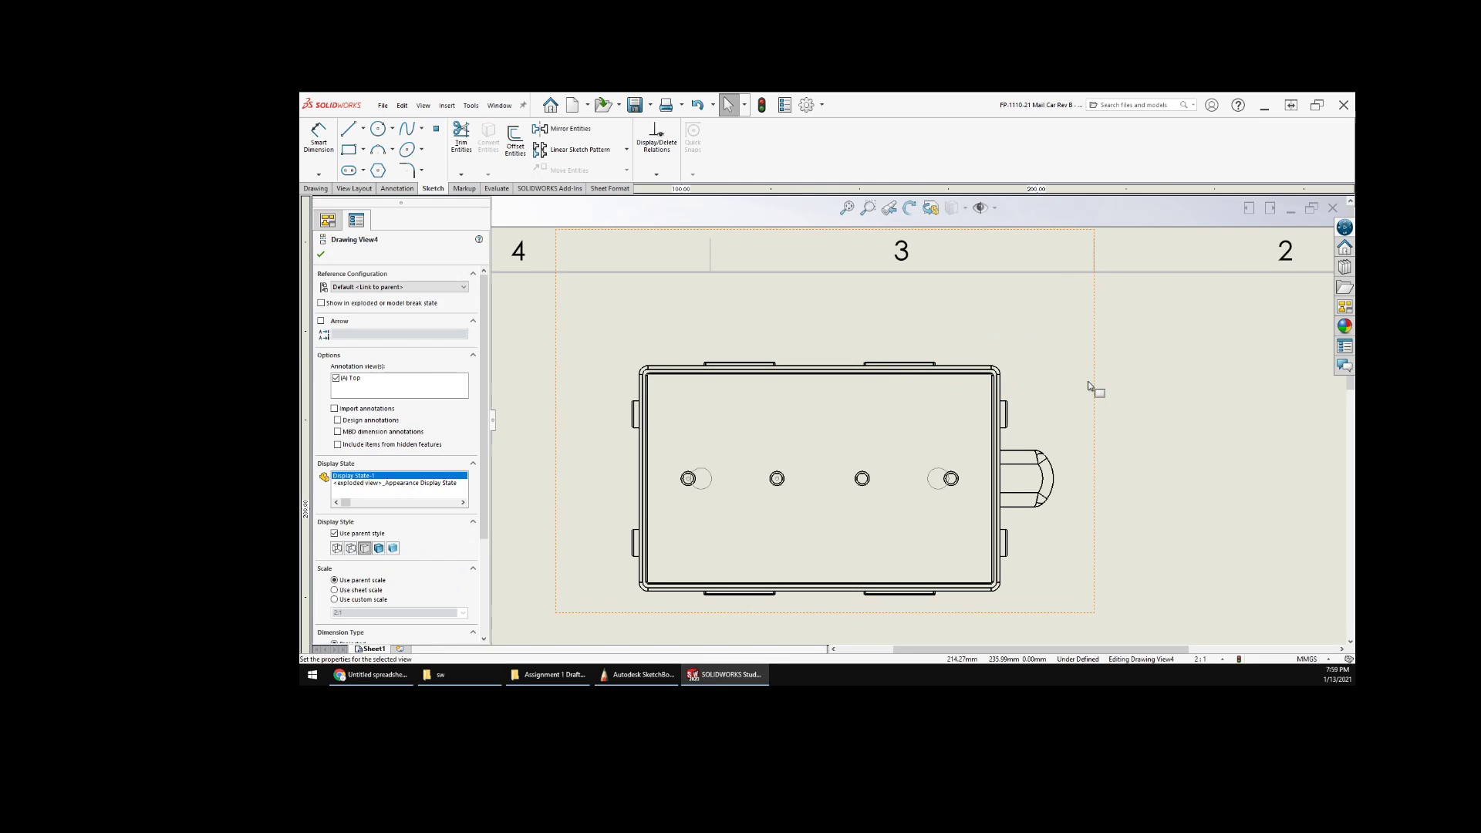
right_click(1091, 386)
click(1133, 609)
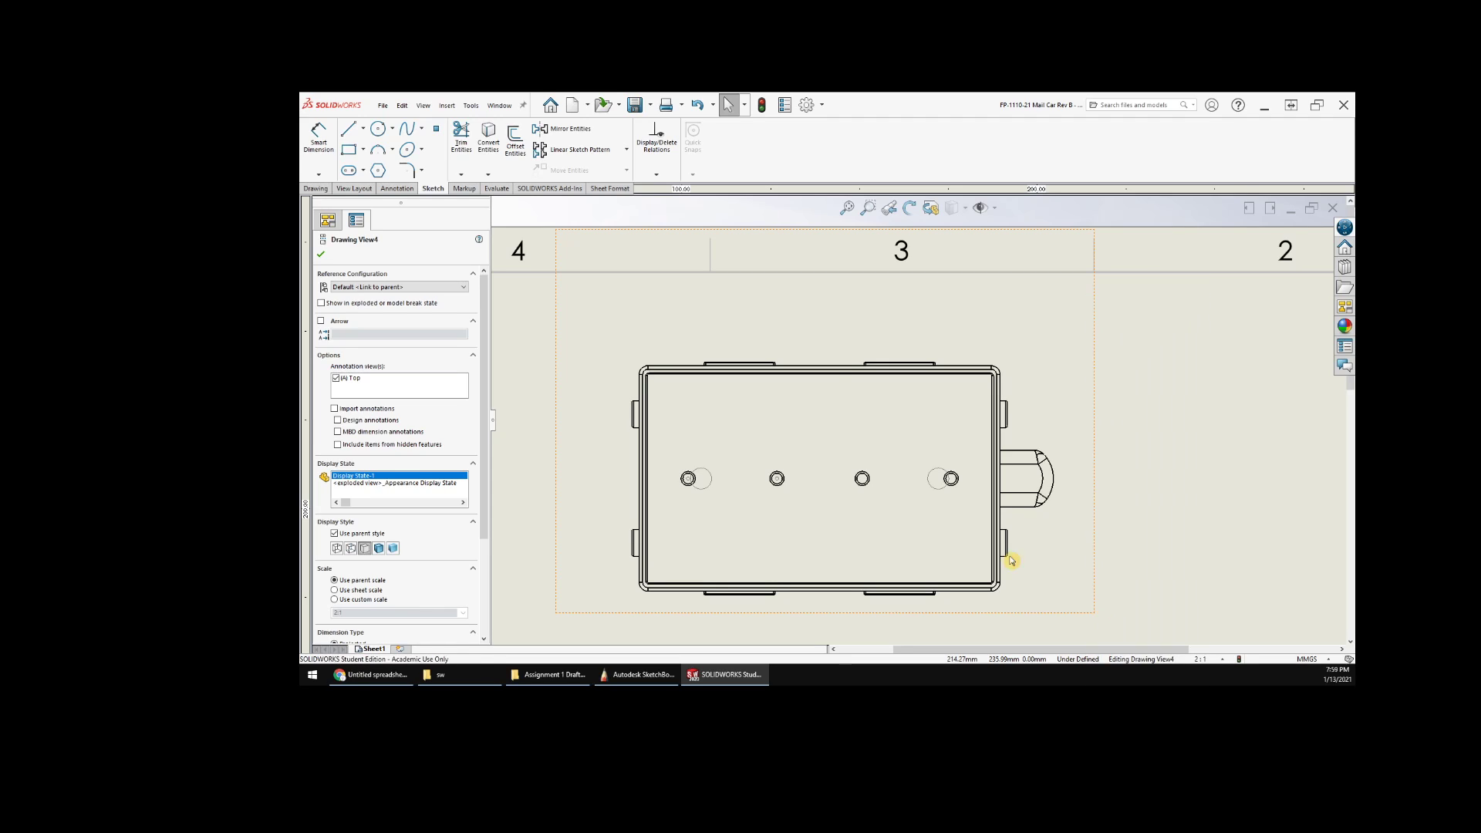
click(893, 365)
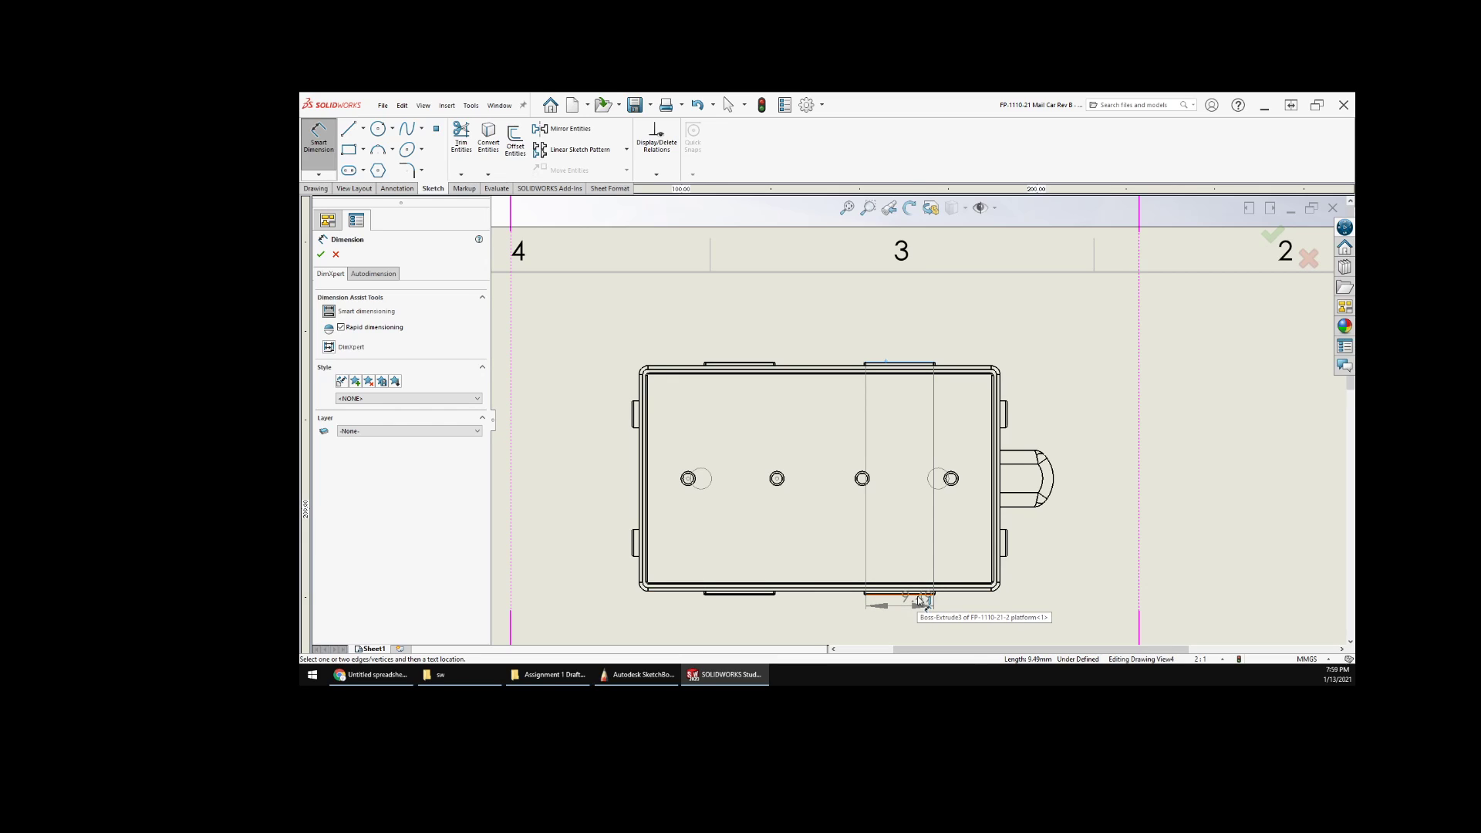
click(930, 590)
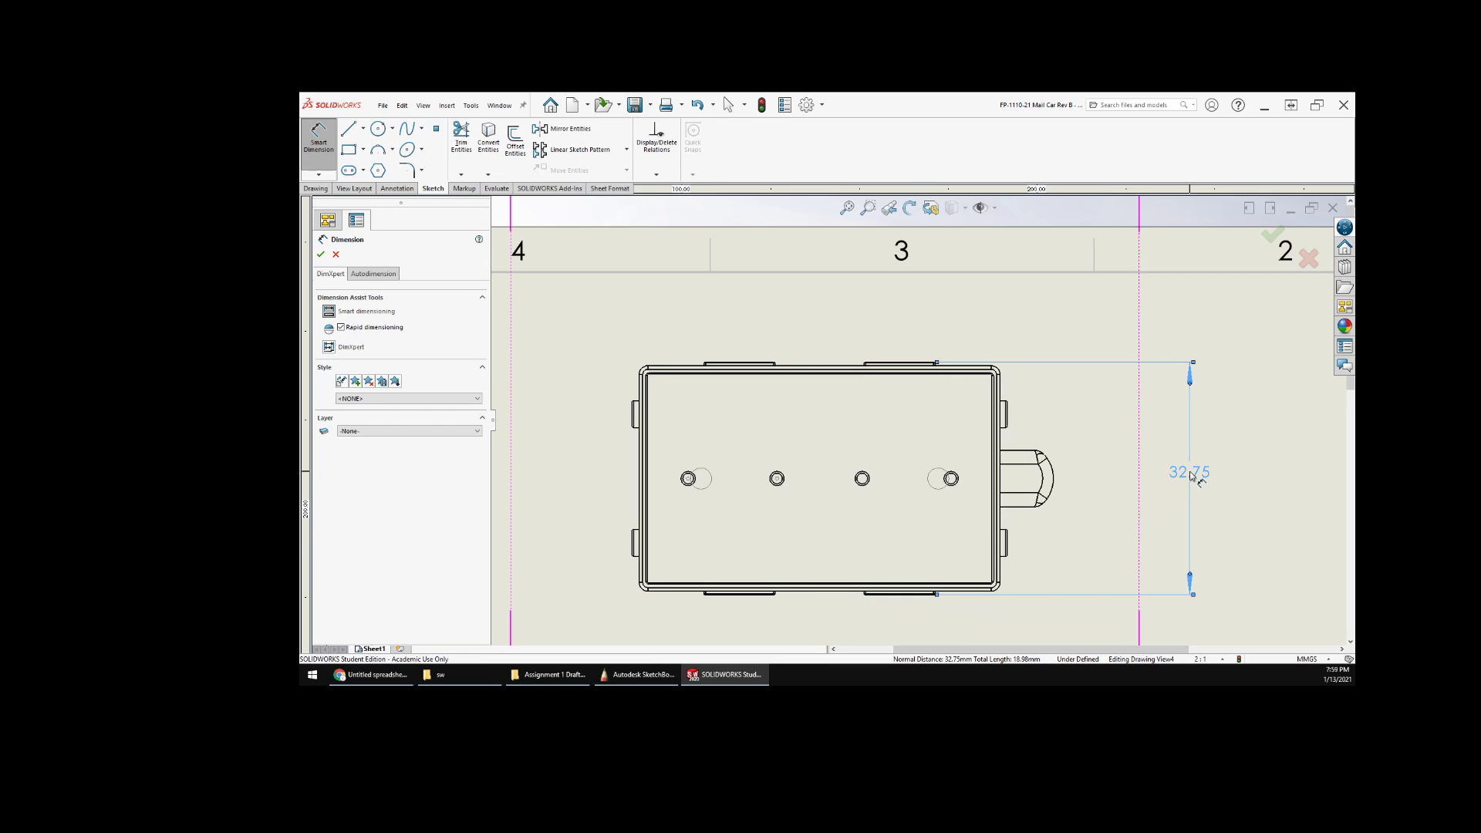
click(1184, 473)
- Move the top view's overall width dimension closer to the coupler
scroll(1127, 504, up, 4)
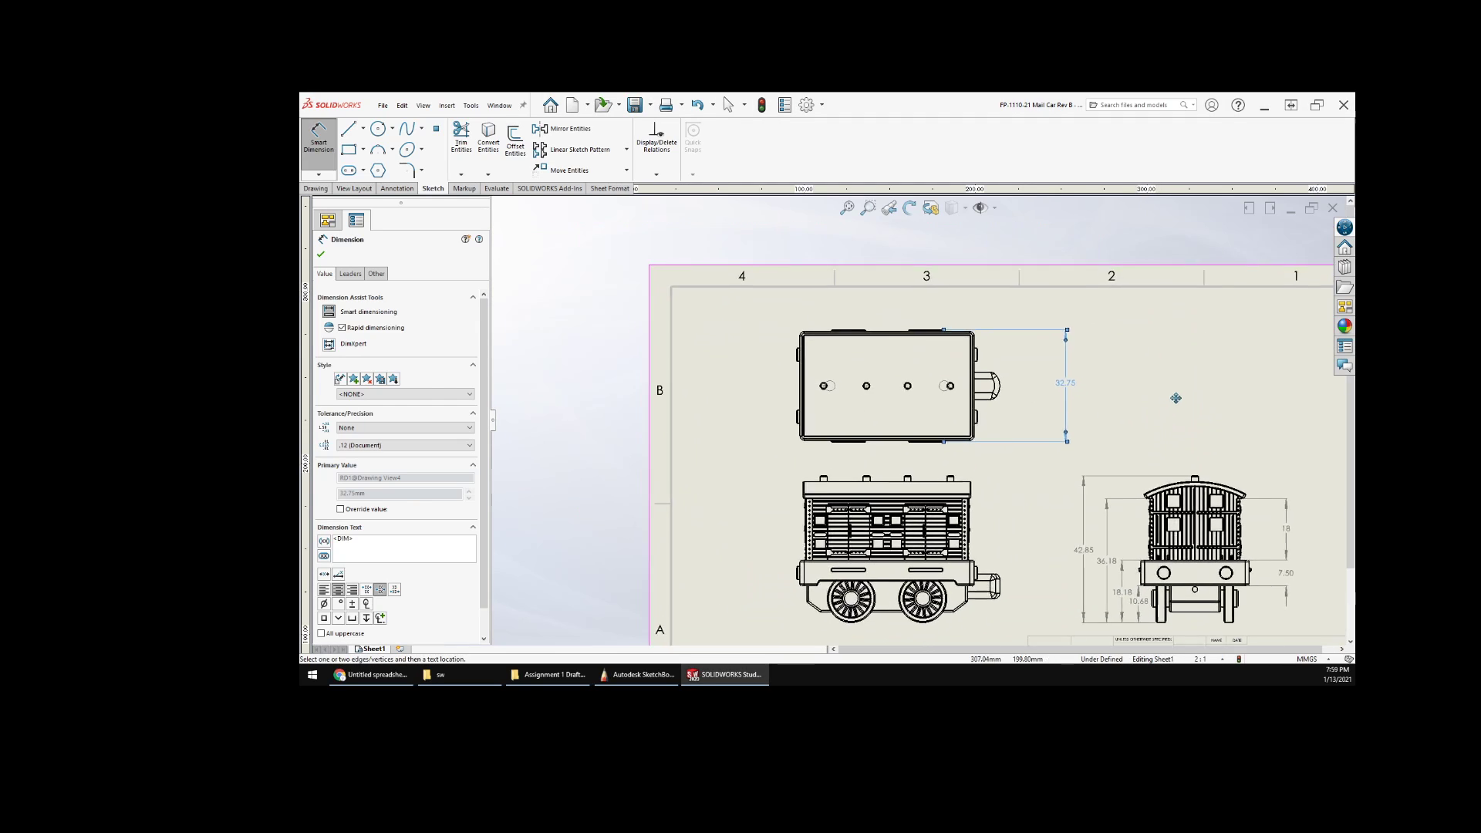
drag(1080, 378, 1043, 376)
click(1138, 375)
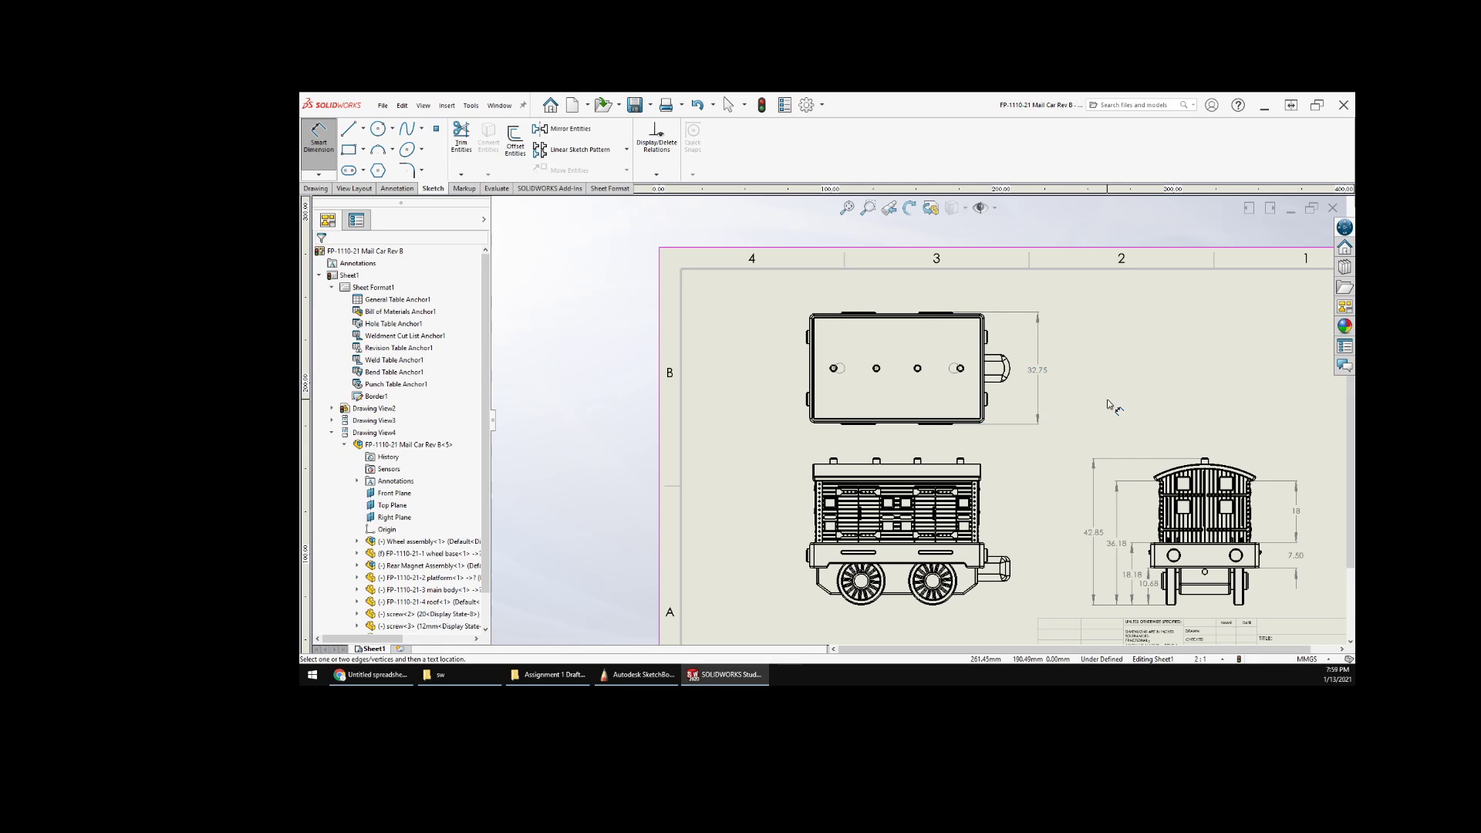
- Compare the side view's wheels, frame and coupler with the end view's height dimensions to find what still needs dimensioning
middle_drag(1032, 518, 1067, 452)
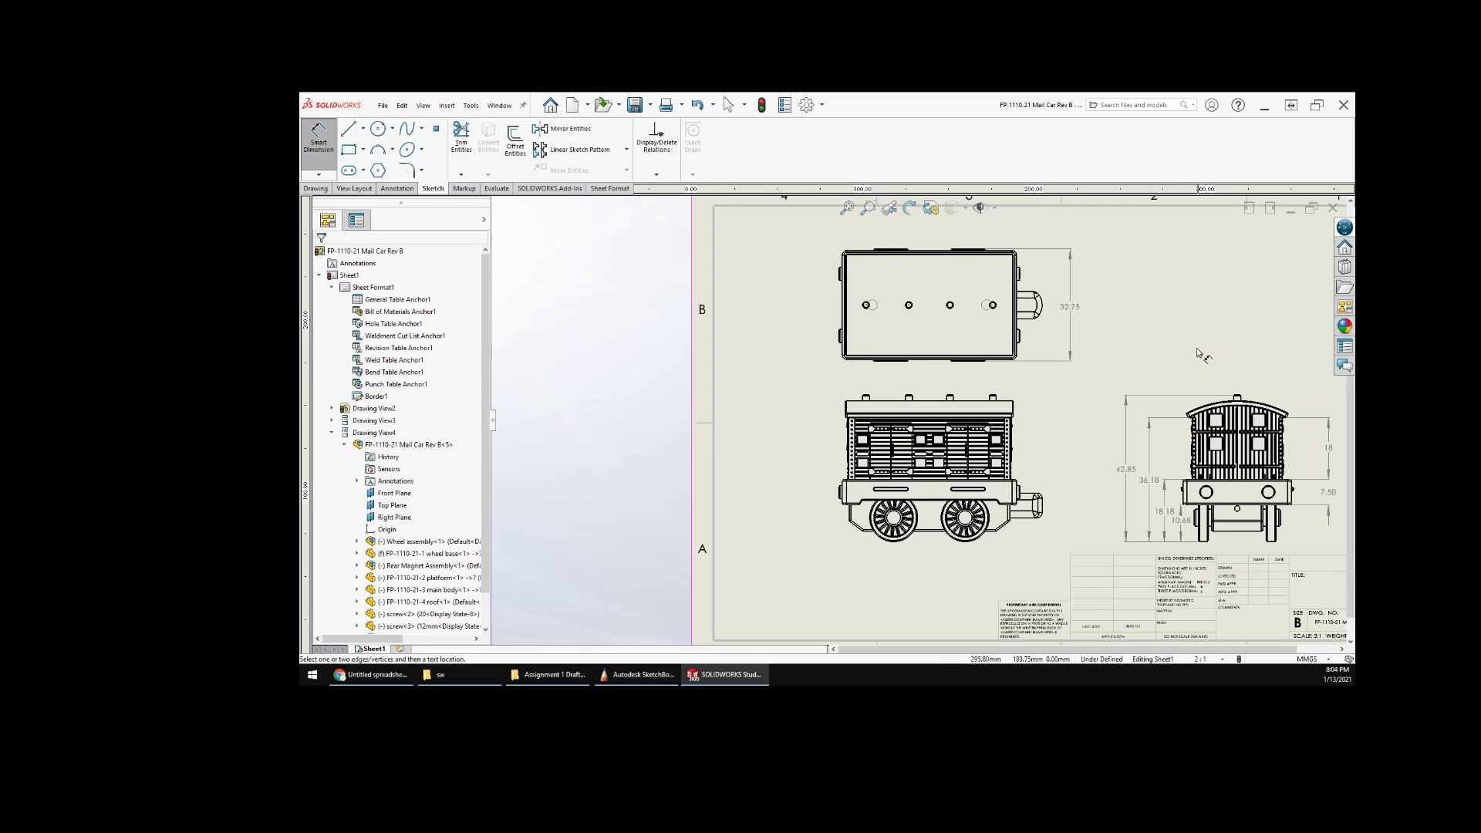
mouse_move(1158, 345)
middle_down()
mouse_move(1015, 359)
mouse_move(1037, 347)
middle_up()
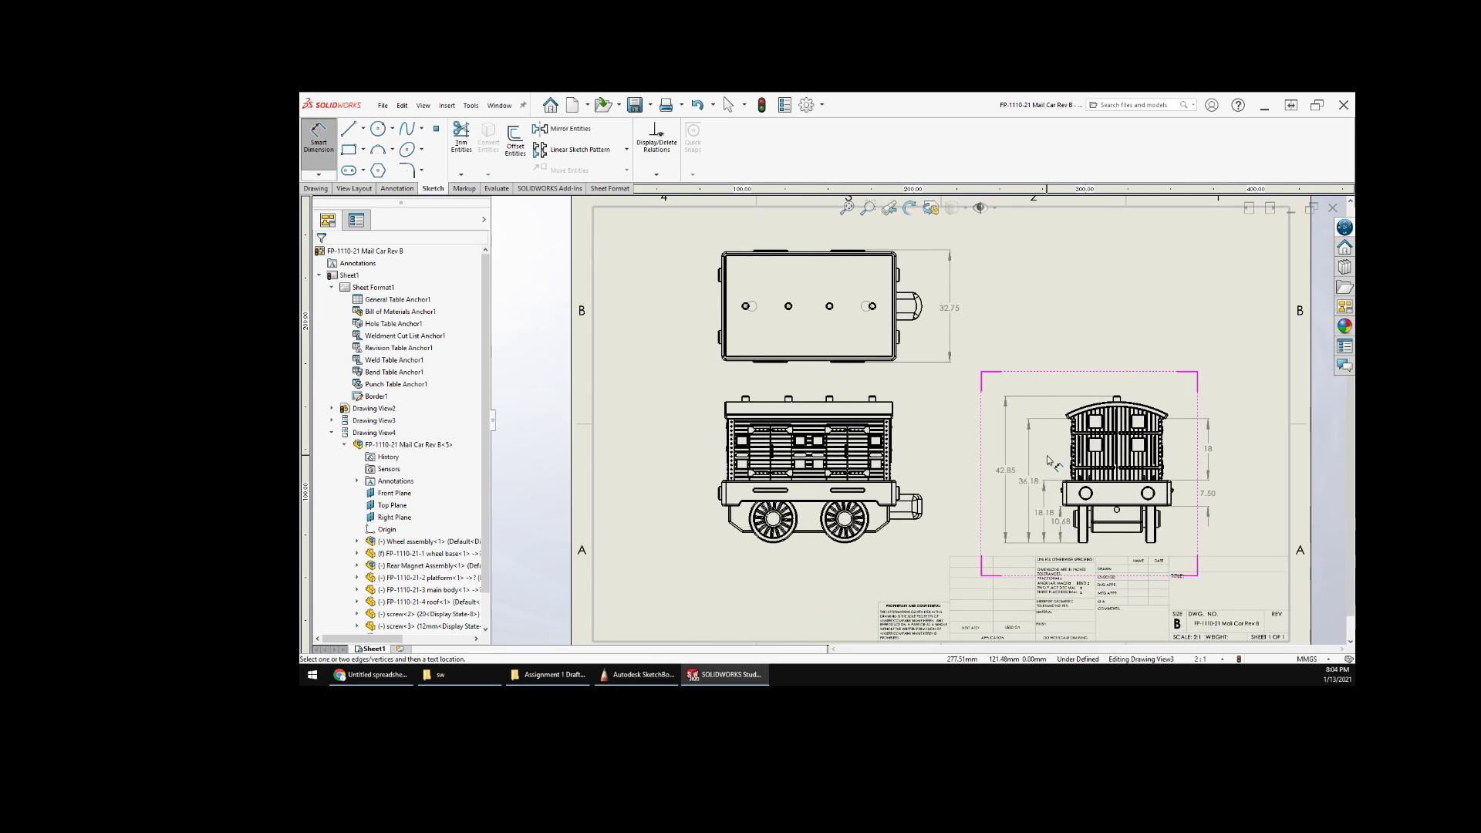
scroll(899, 464, down, 2)
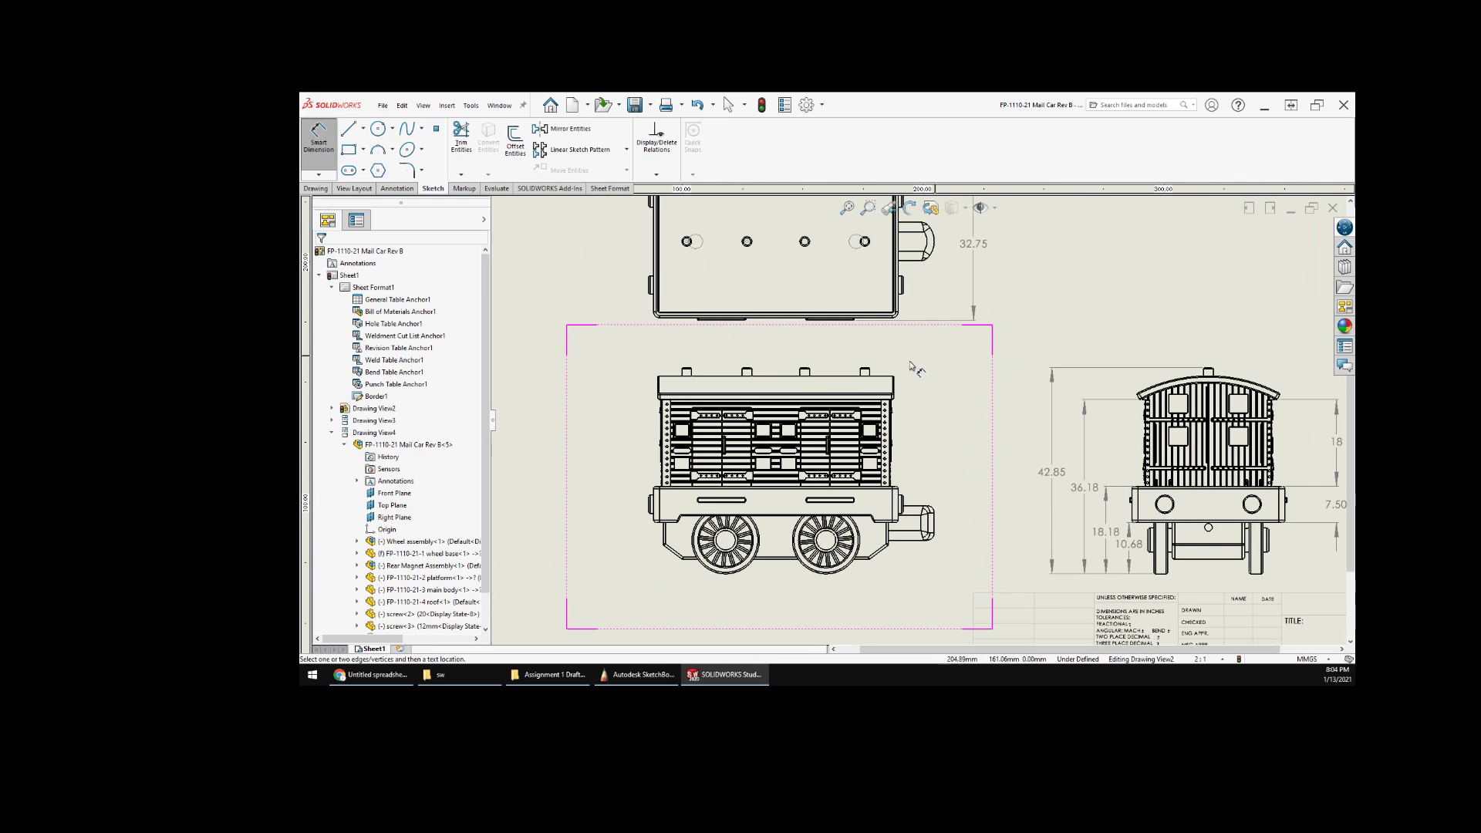
scroll(916, 423, up, 2)
middle_drag(899, 420, 921, 404)
scroll(969, 466, down, 4)
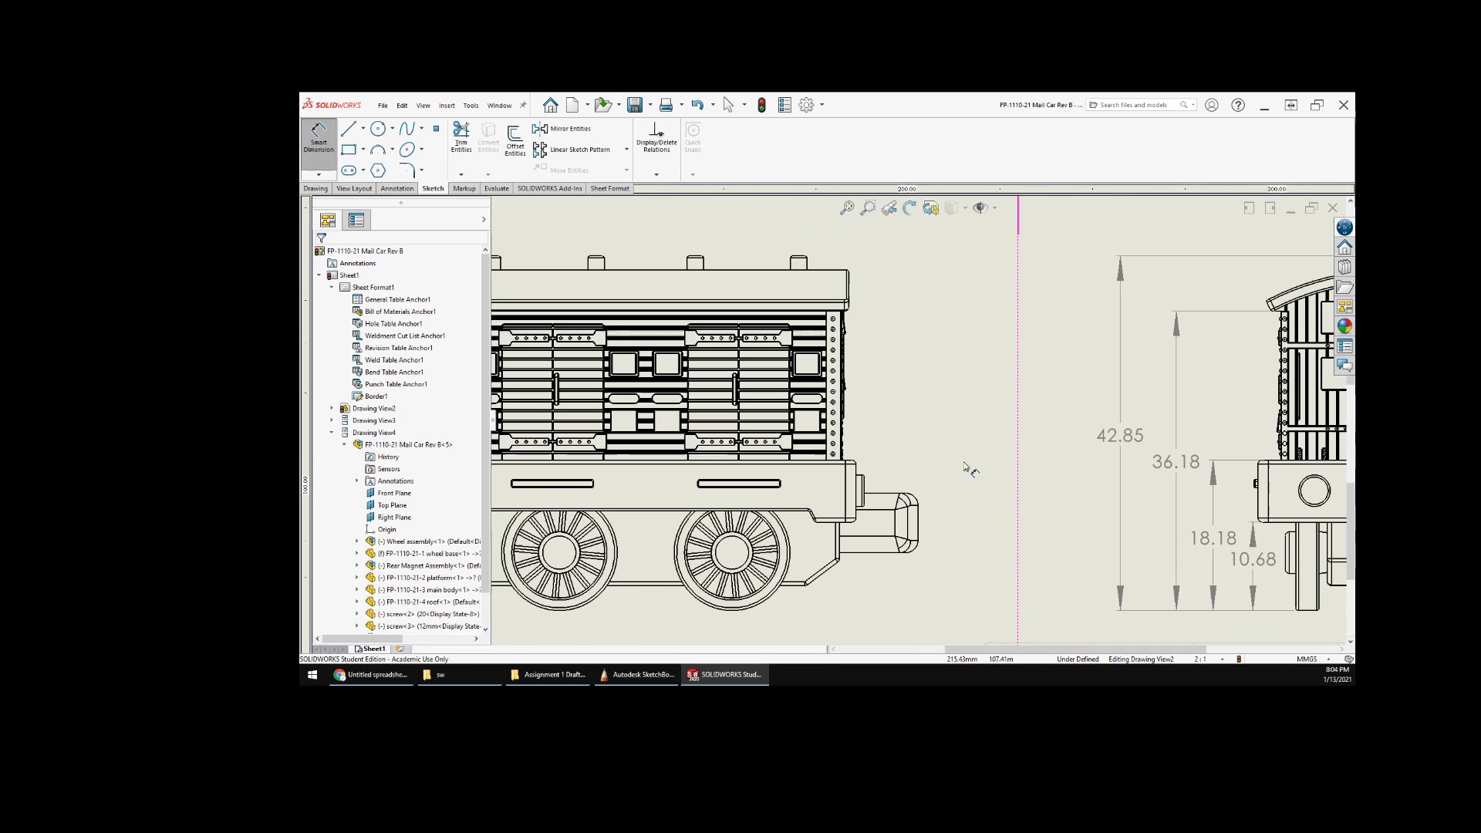
scroll(1118, 453, up, 2)
middle_drag(1005, 416, 947, 399)
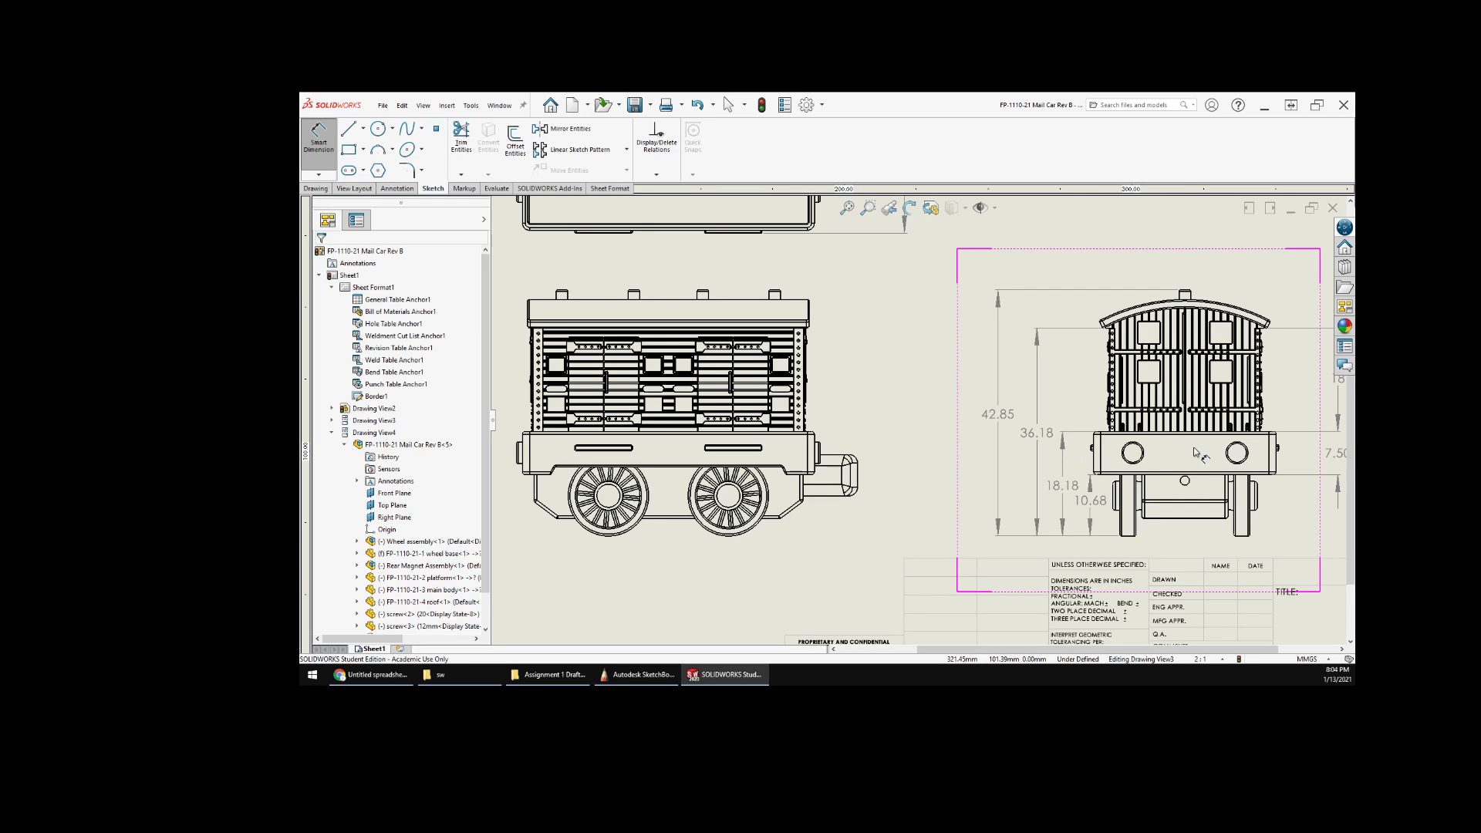
middle_drag(884, 475, 959, 475)
scroll(952, 546, down, 3)
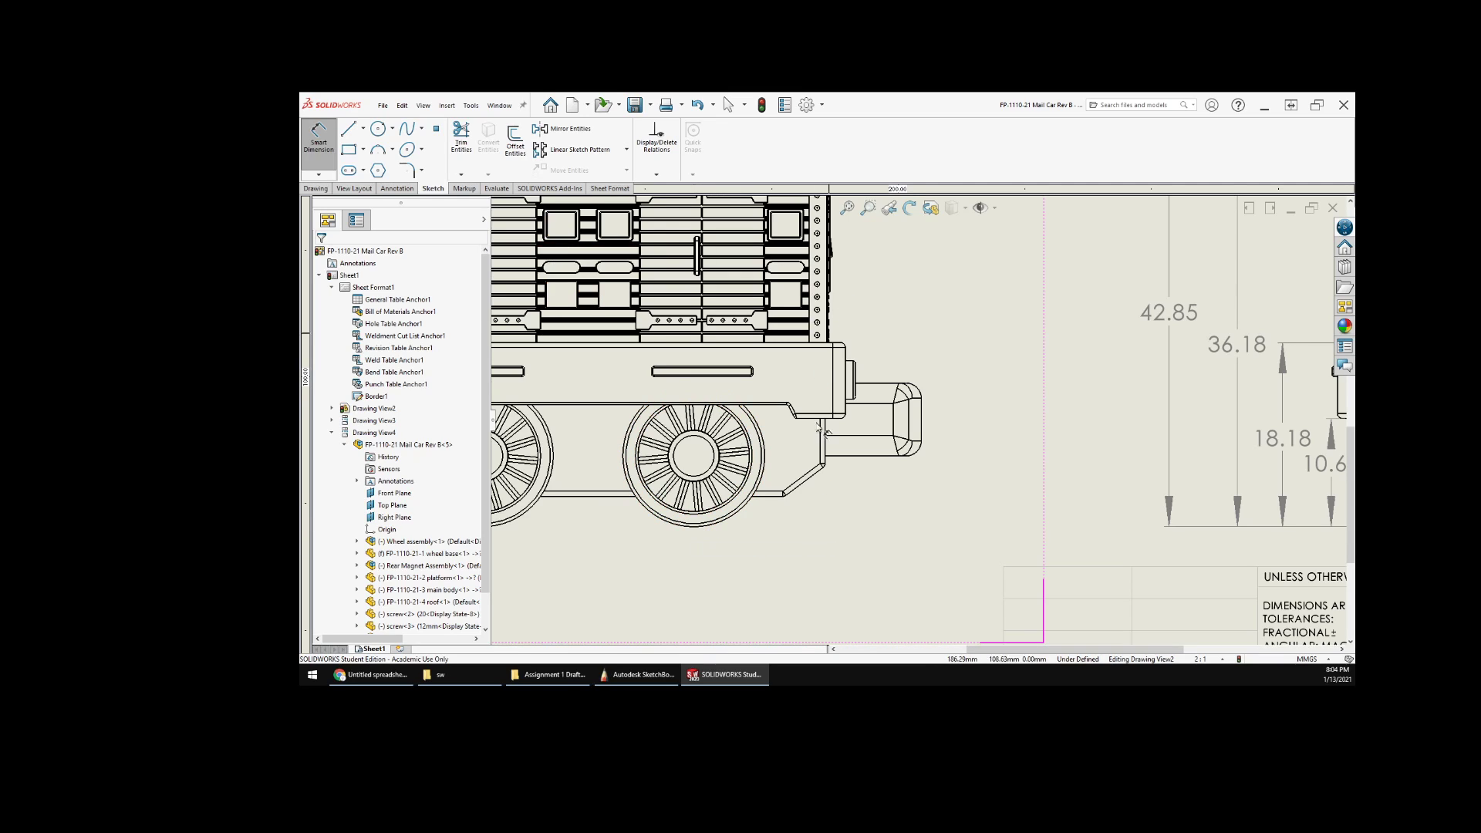
scroll(861, 490, up, 4)
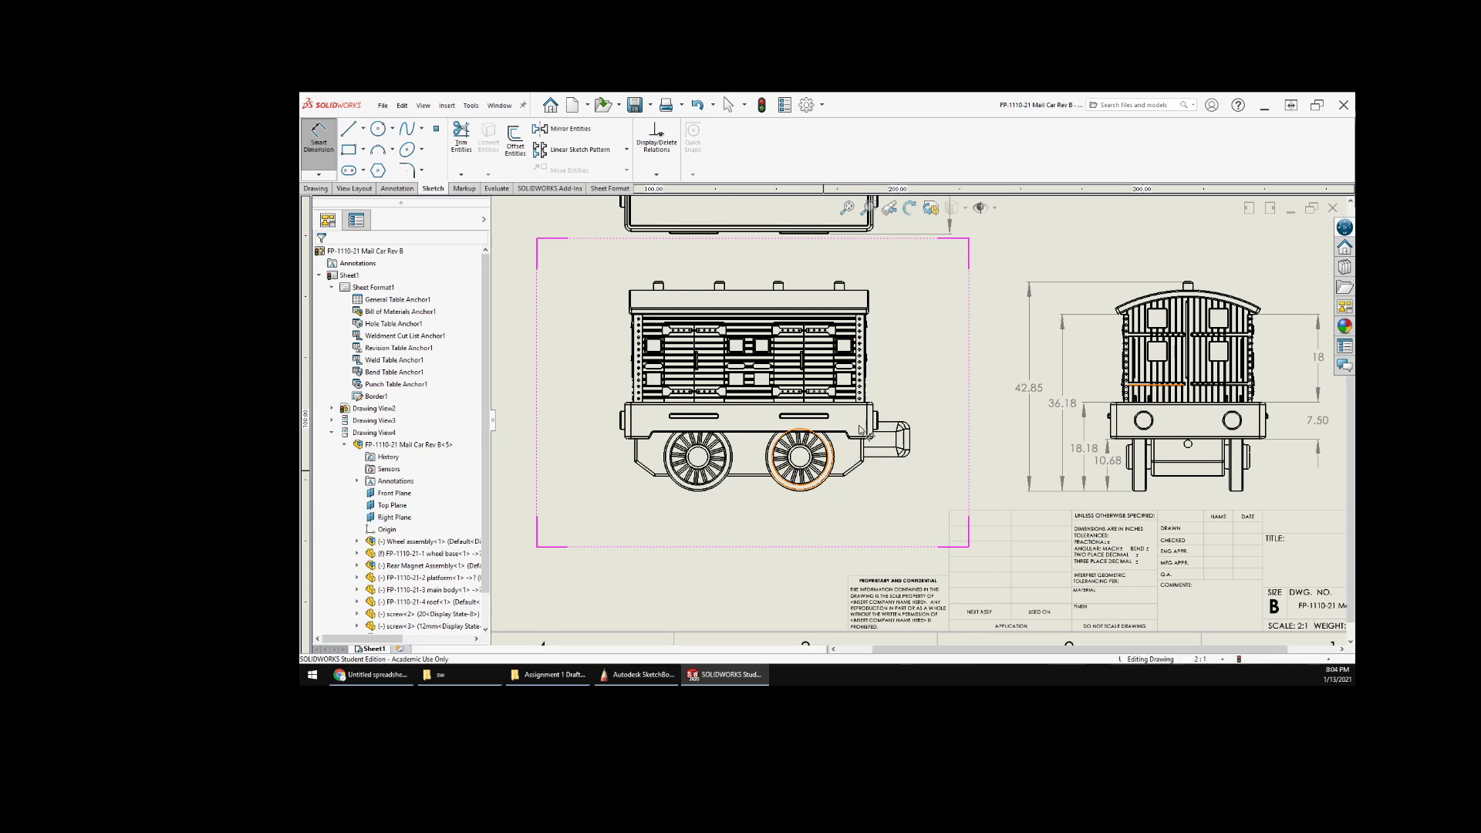
scroll(871, 486, down, 1)
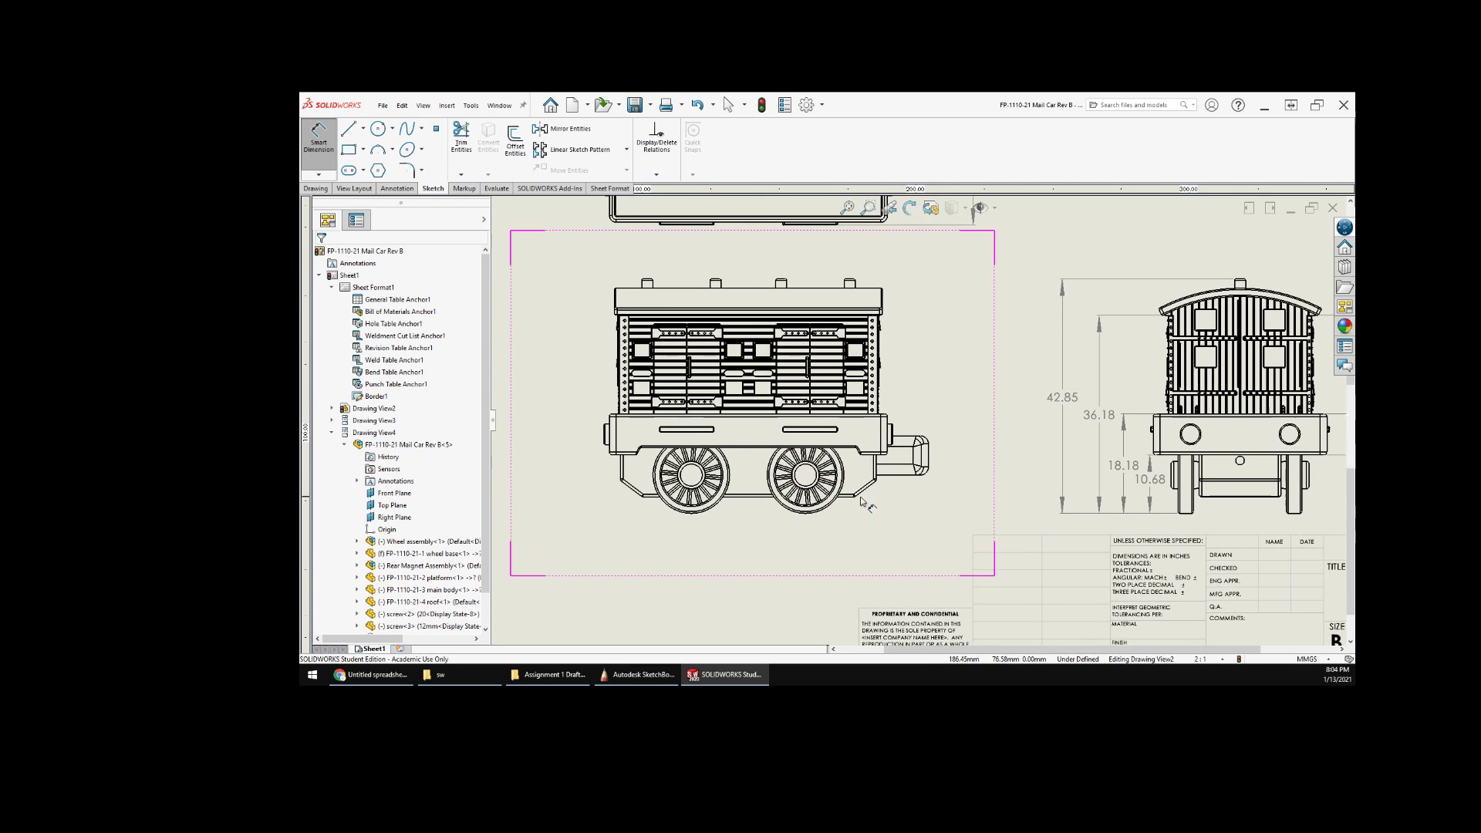
- Sketch a horizontal centerline about 23.7 mm long in the side view, from the bottom of the coupler-side wheel past the coupler
click(363, 129)
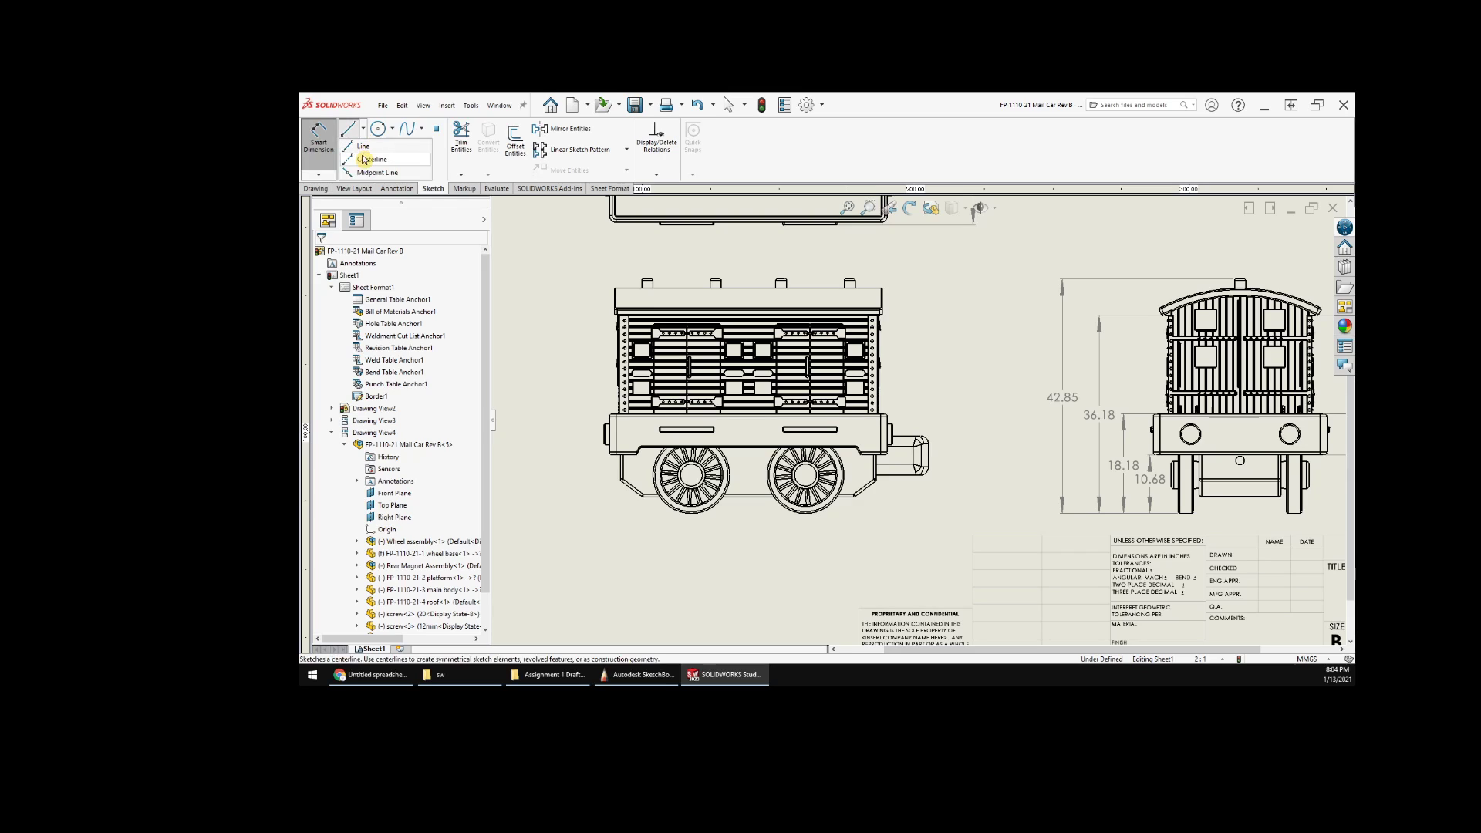
click(367, 159)
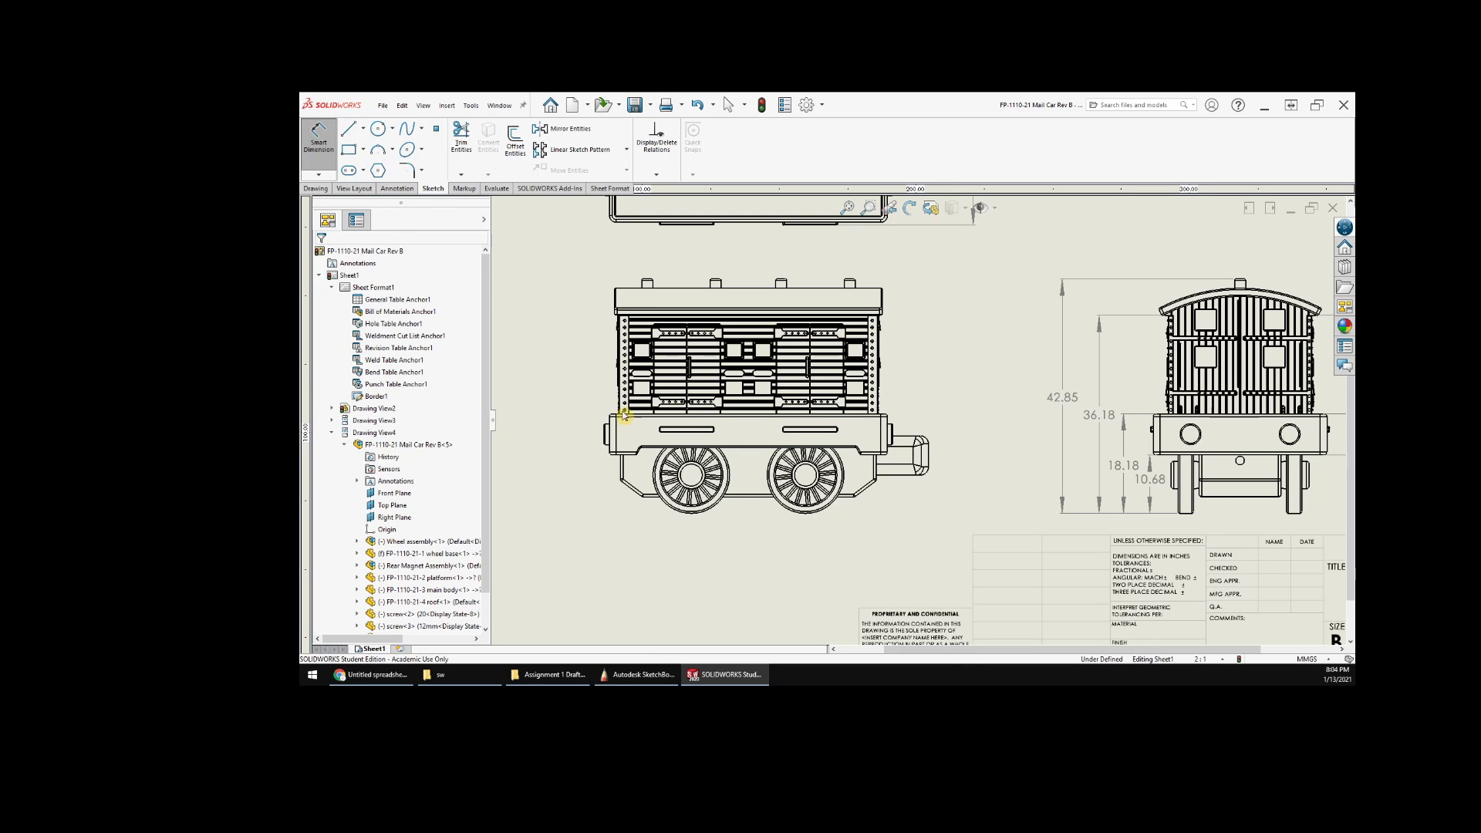
click(806, 511)
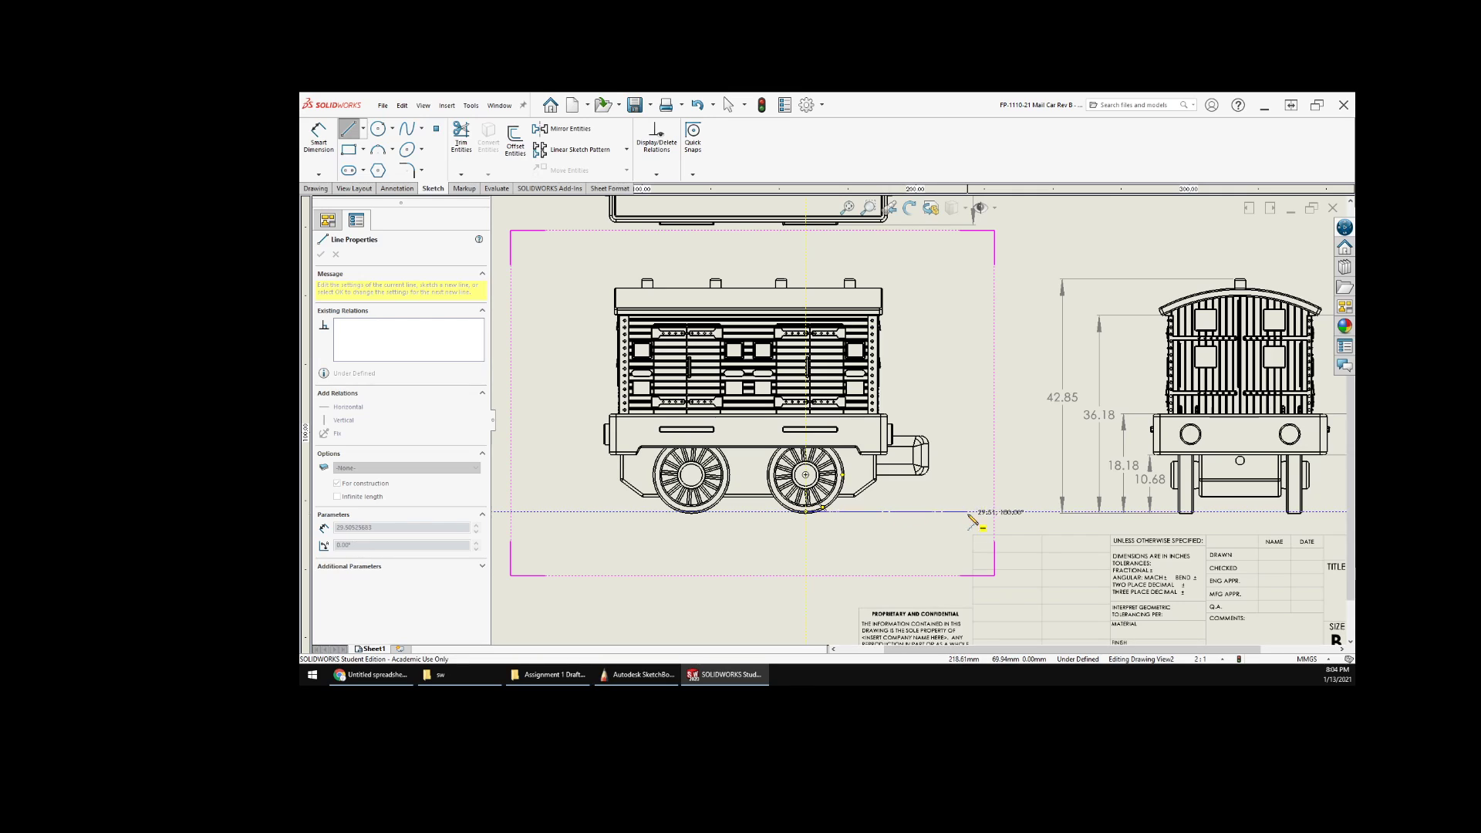
click(936, 512)
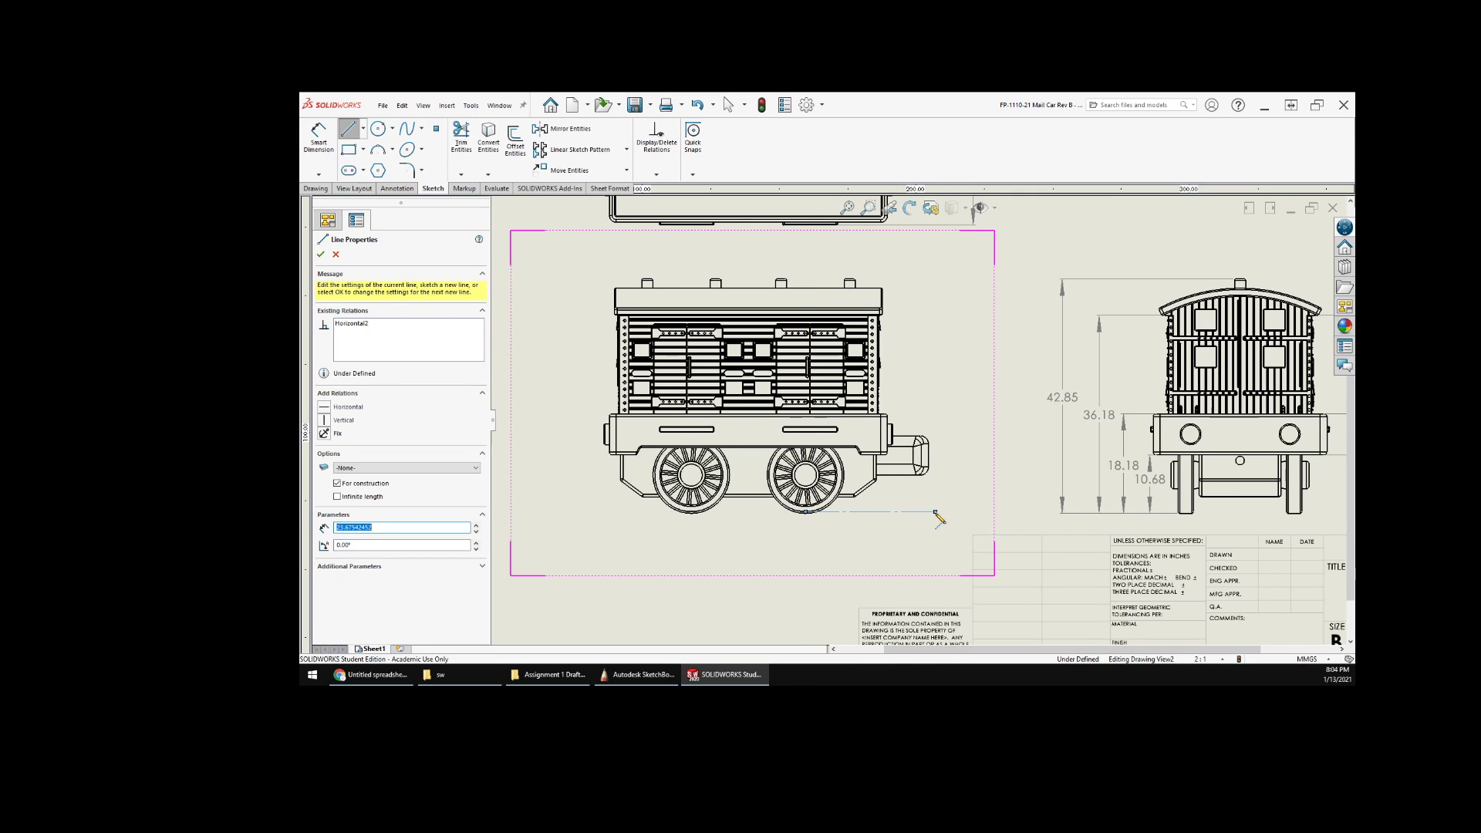
key(Escape)
- Check where the side view's wheel centerline starts on the wheel rim and delete the misplaced centerline
scroll(823, 511, down, 3)
scroll(868, 477, down, 3)
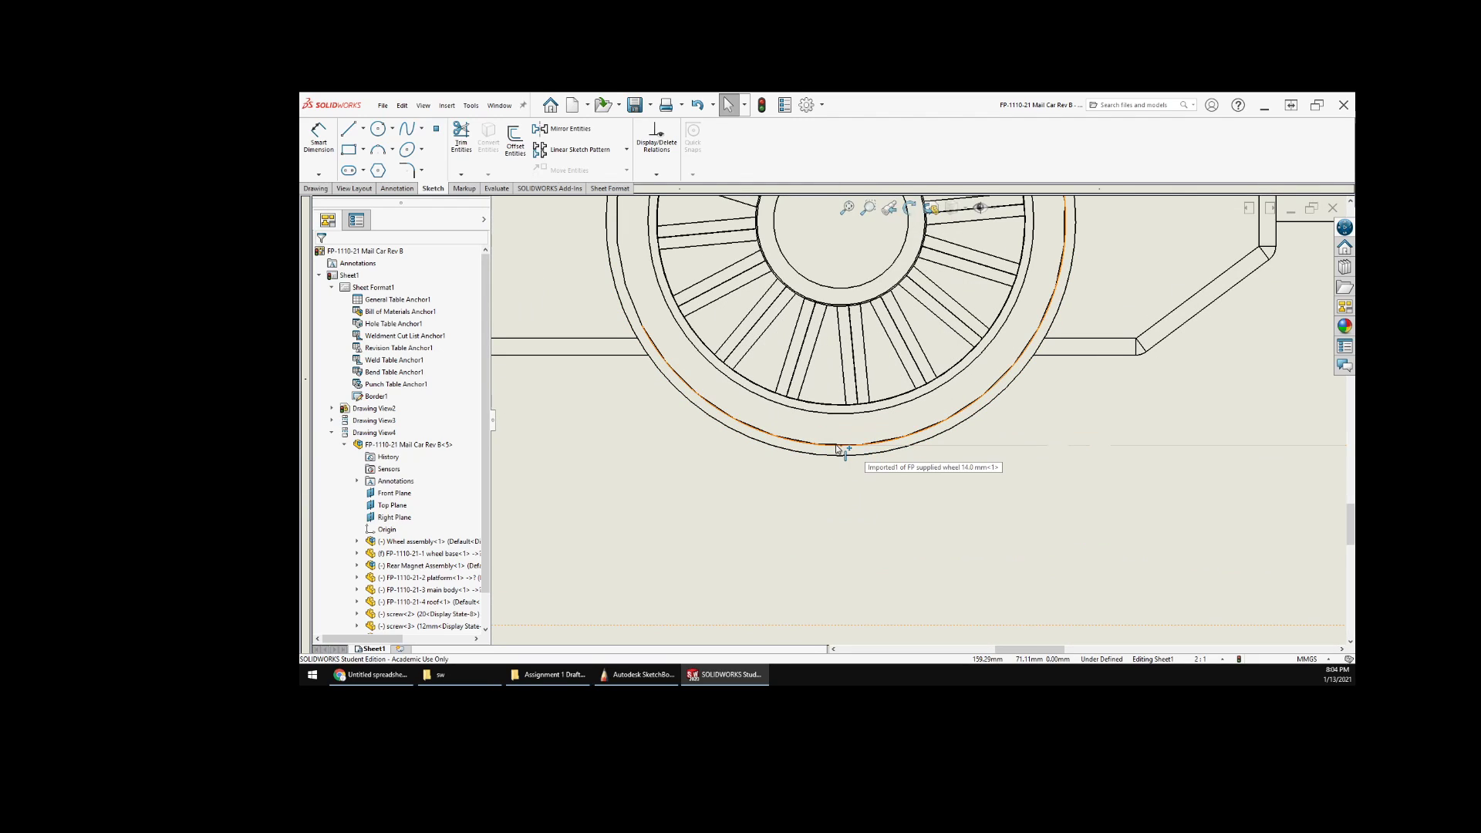
click(844, 446)
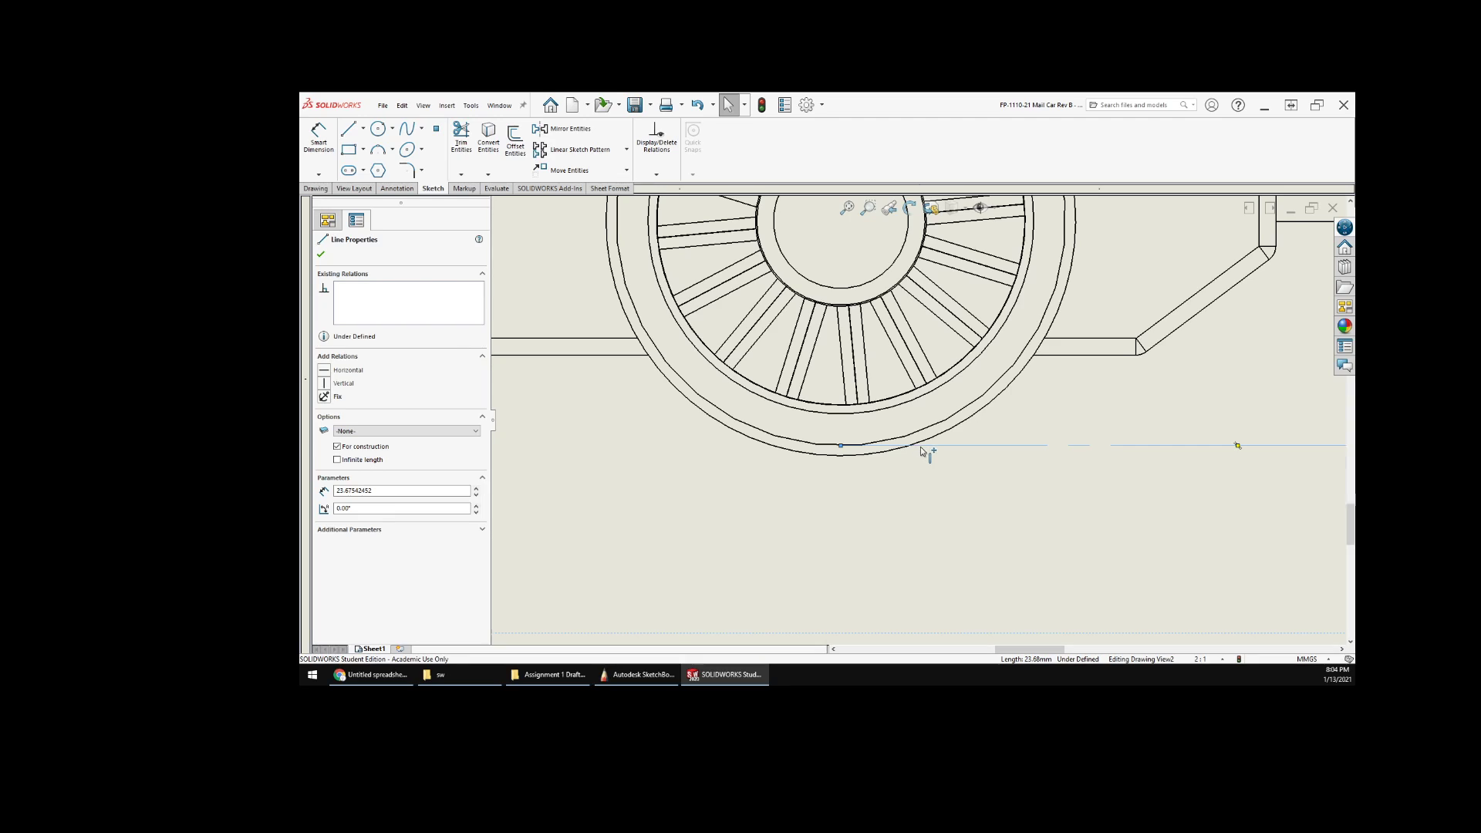
drag(841, 446, 839, 446)
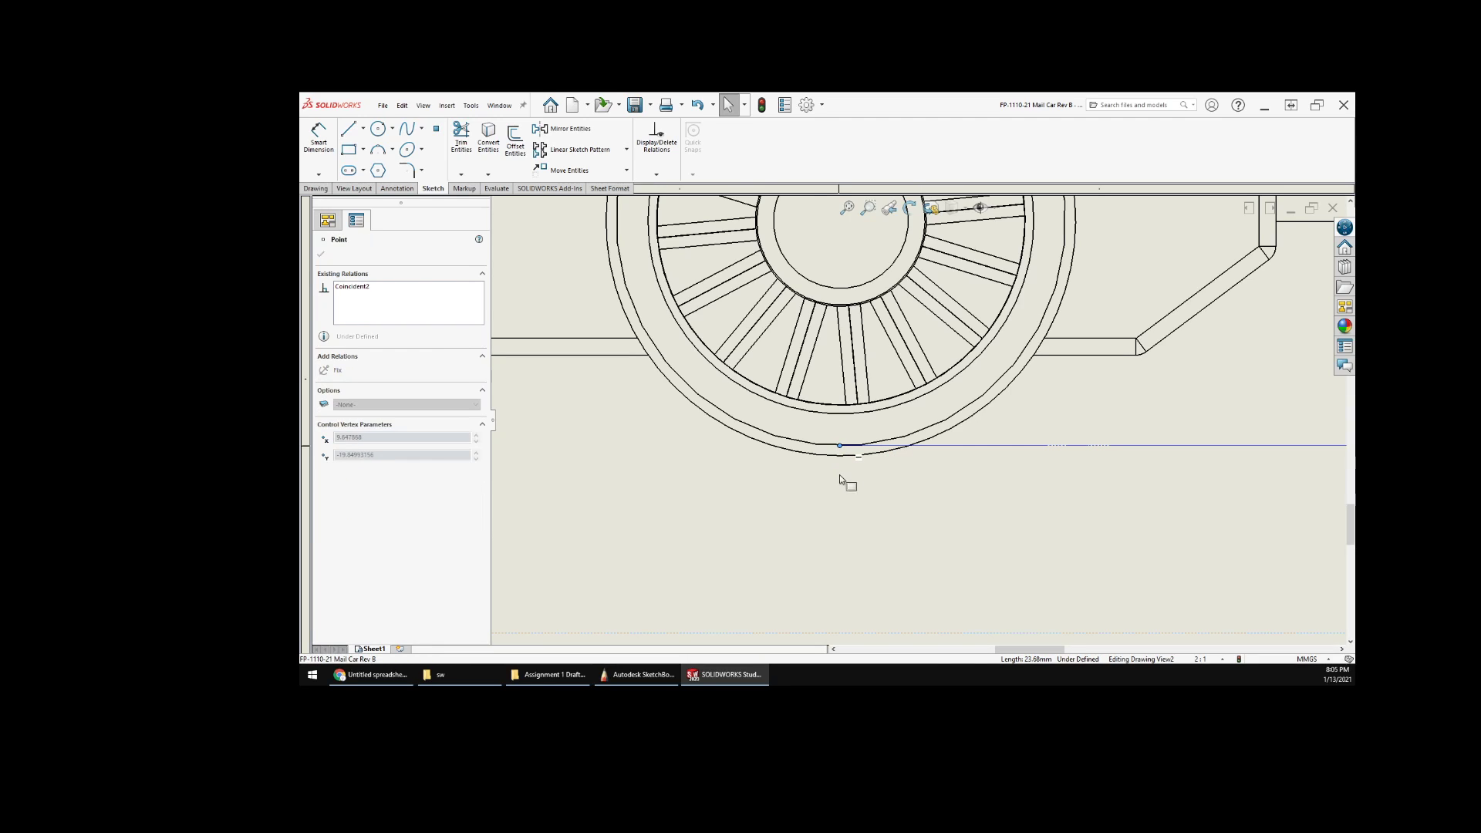
double_click(991, 447)
key(Delete)
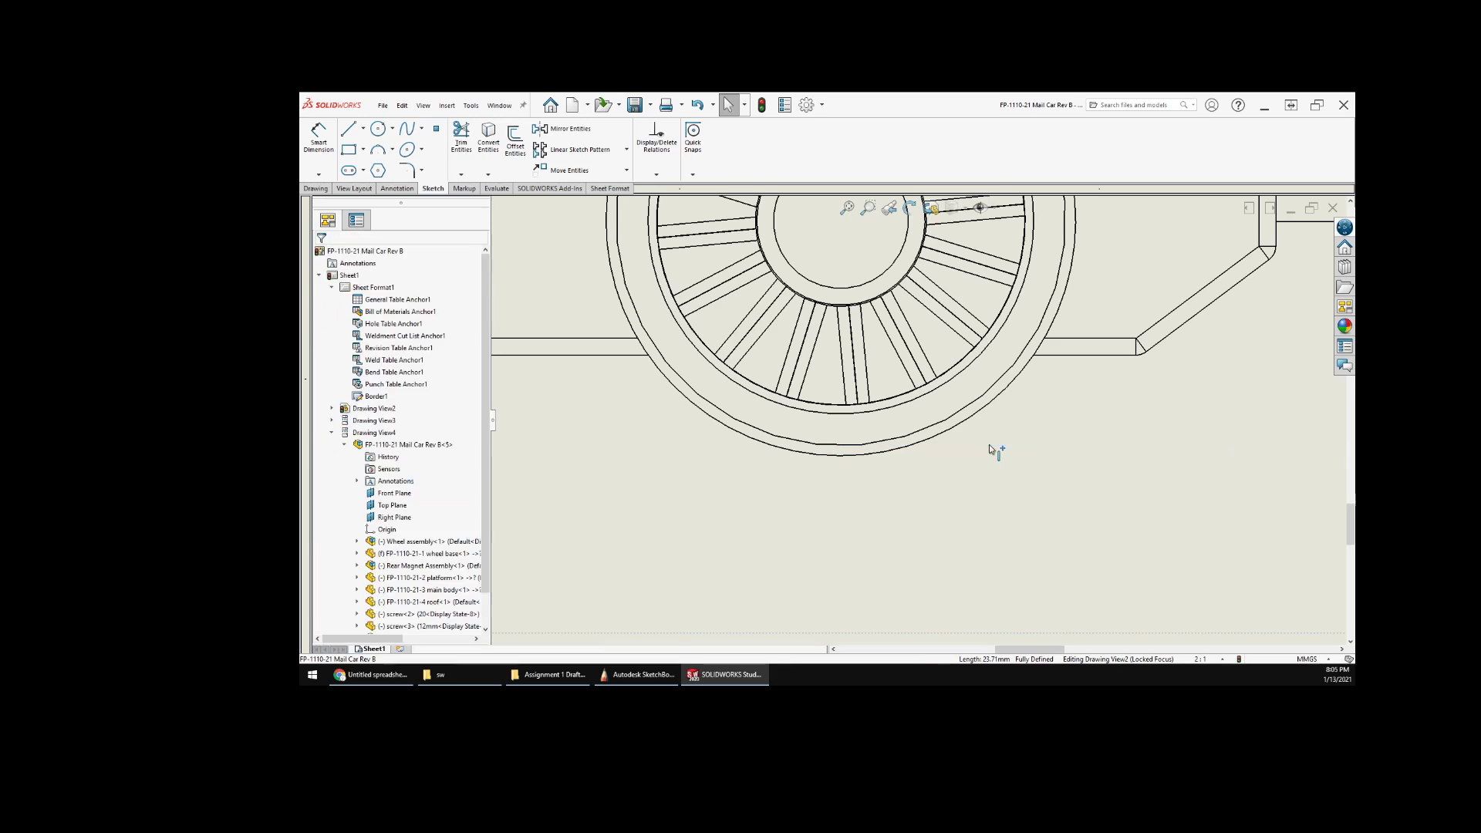
- Sketch a horizontal centerline about 8.2 mm long from the lowest point of the coupler-side wheel's outer rim towards the coupler
click(363, 129)
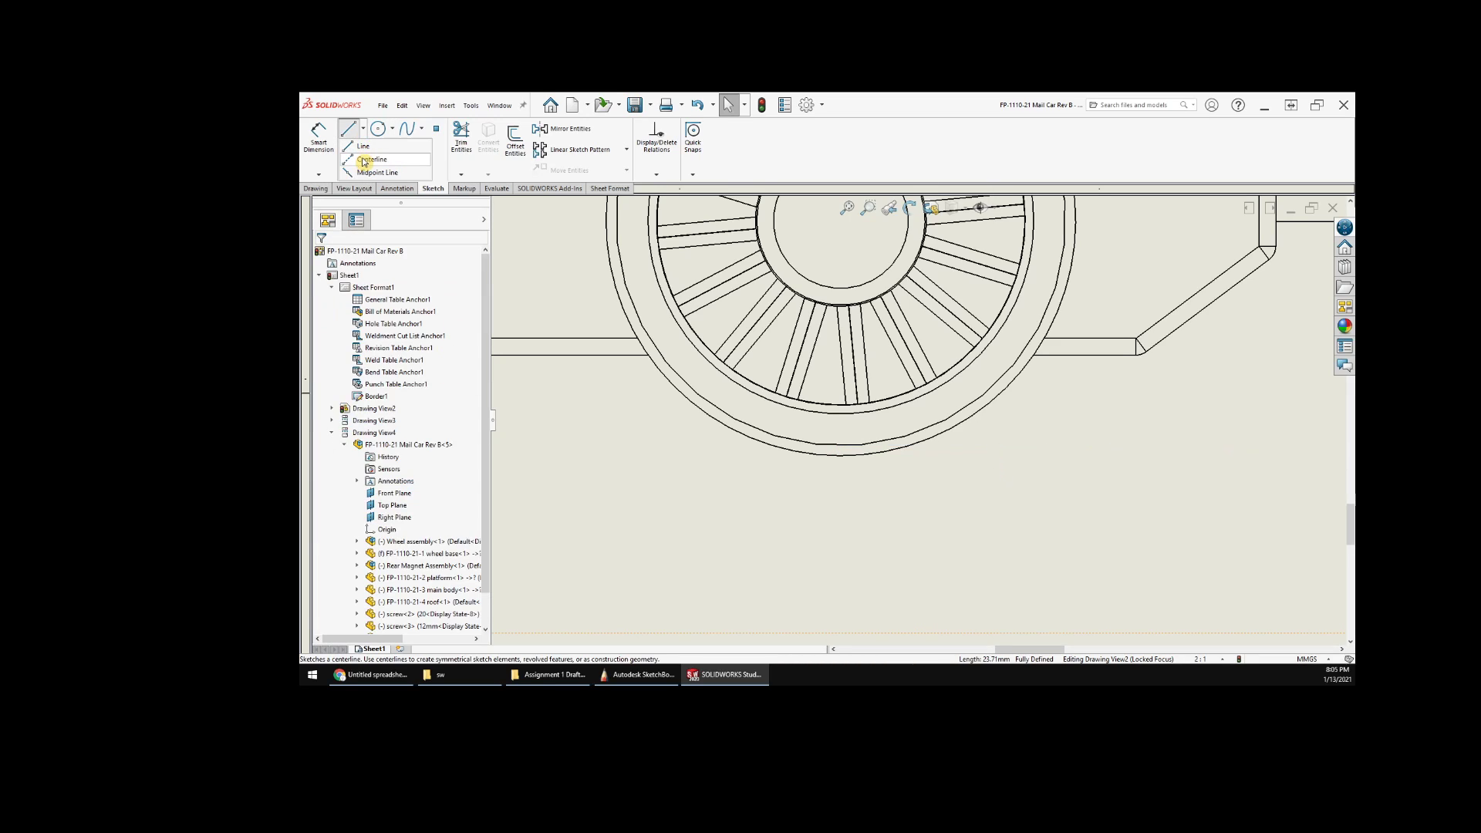
click(368, 160)
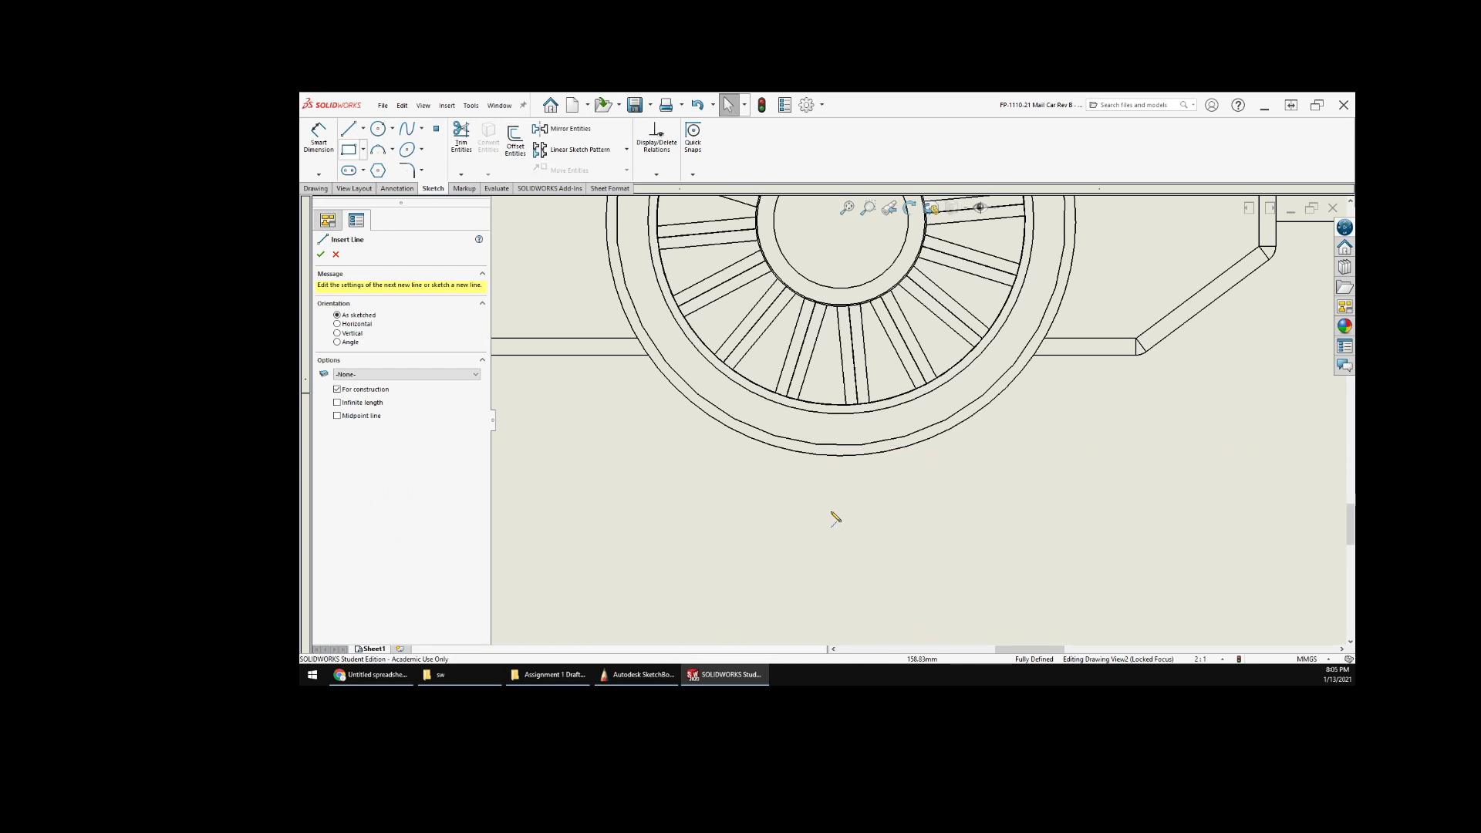
click(841, 455)
click(1116, 455)
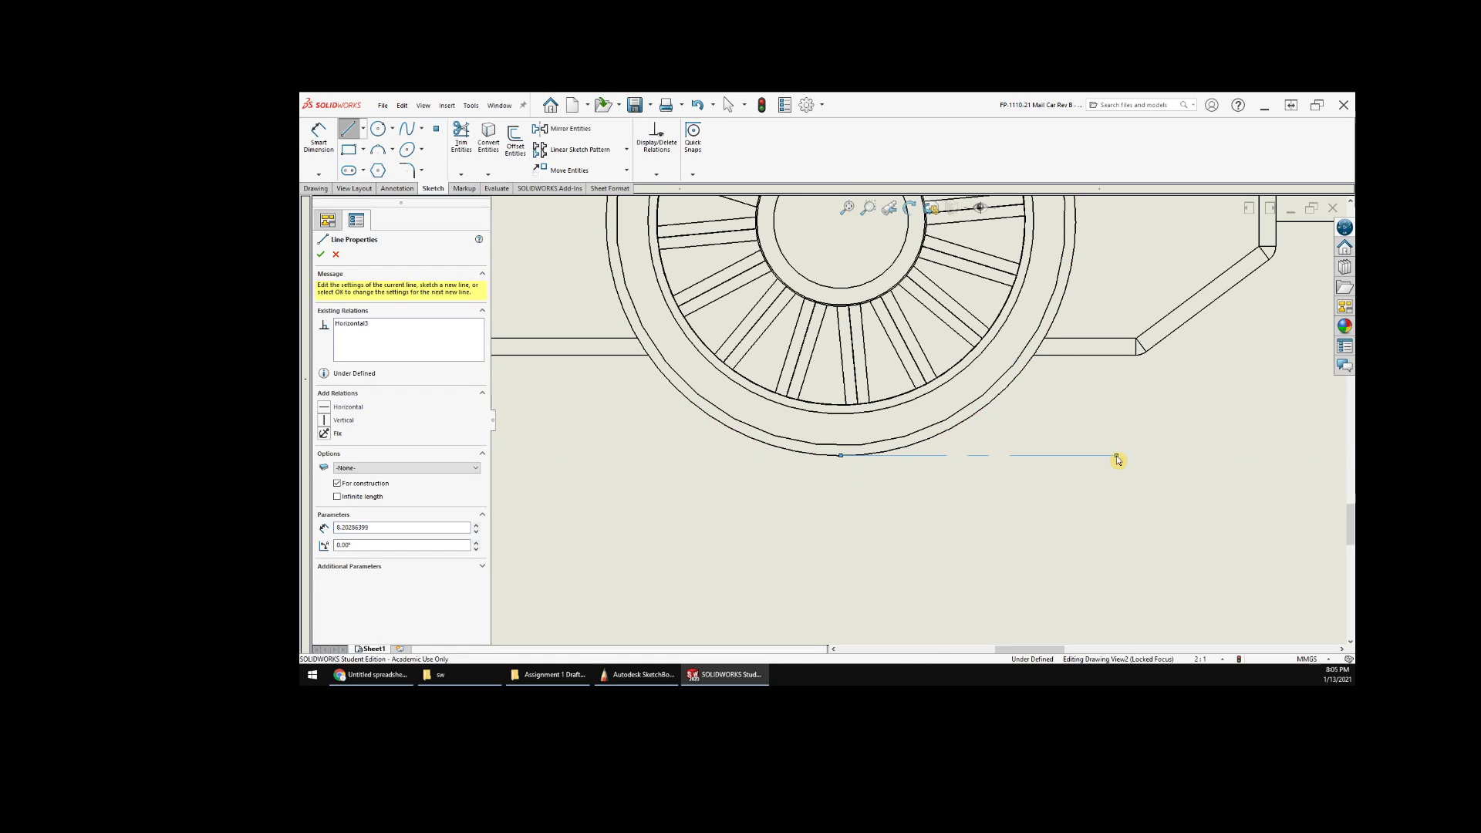
right_click(1118, 457)
click(1143, 246)
- Dimension the height from the wheel-bottom centerline to the coupler's lower edge, placing the text just below the dimension line
scroll(1030, 474, up, 5)
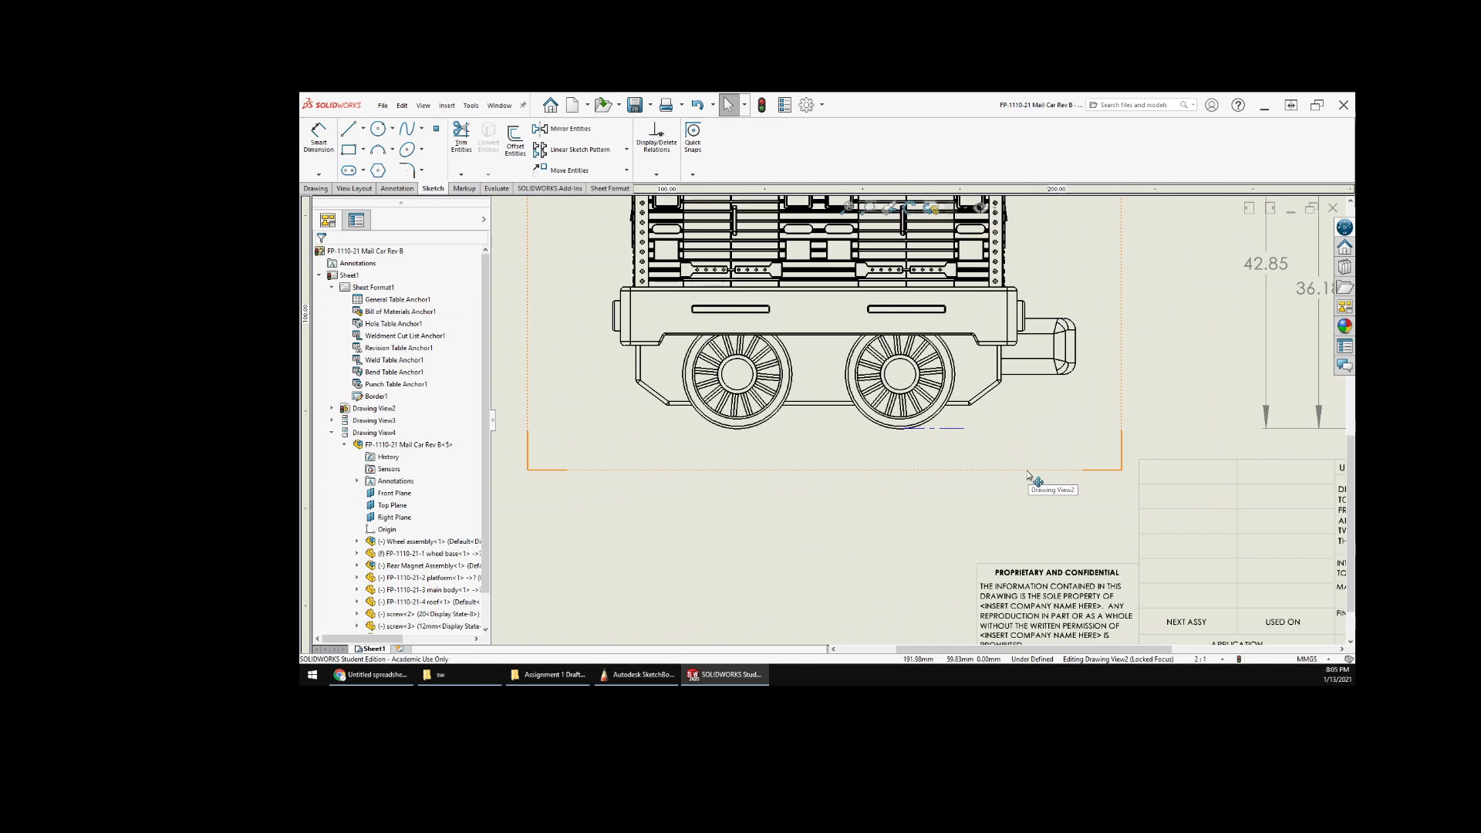
scroll(1057, 448, up, 4)
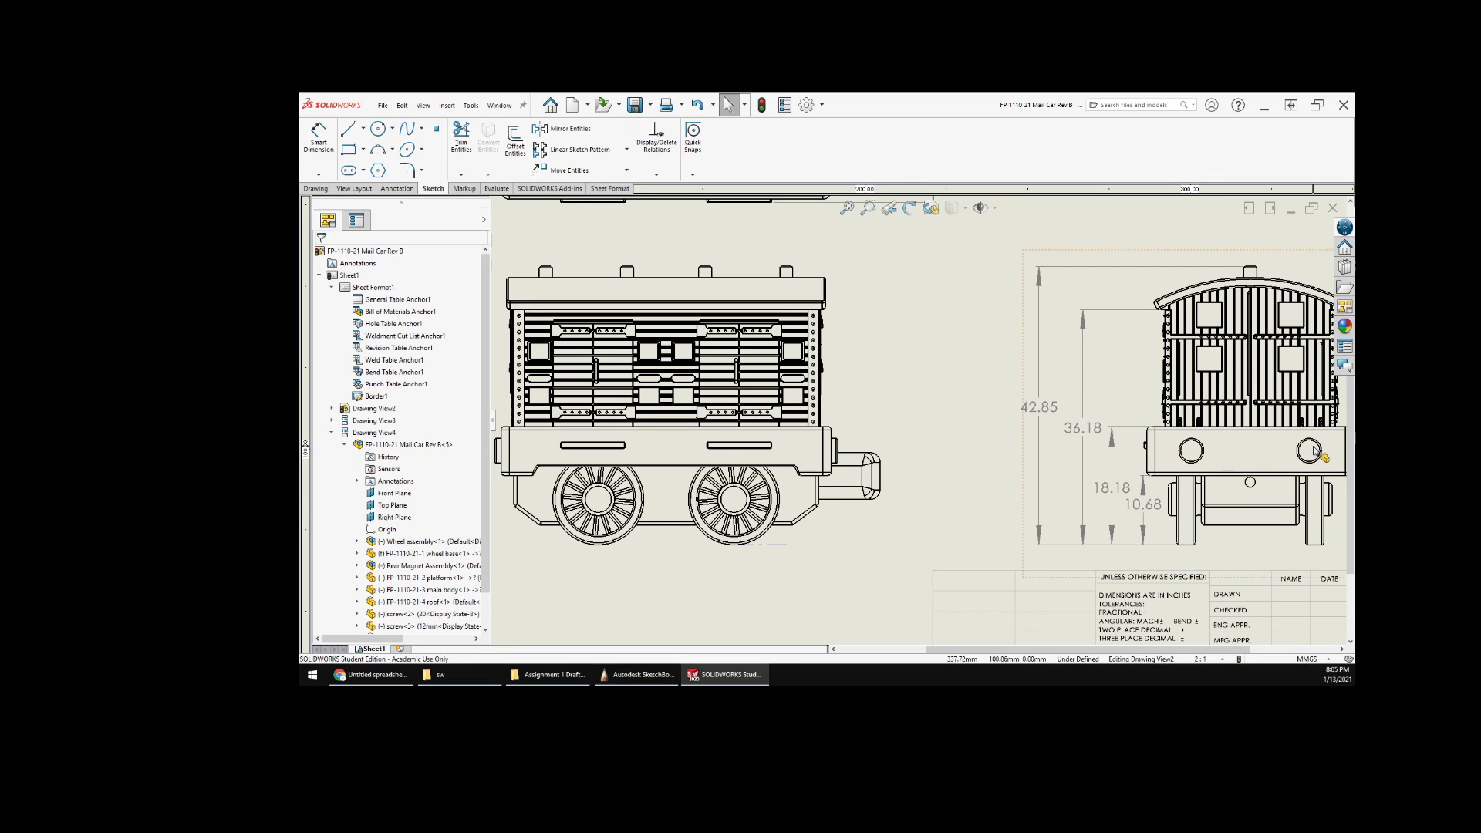
click(319, 137)
click(785, 546)
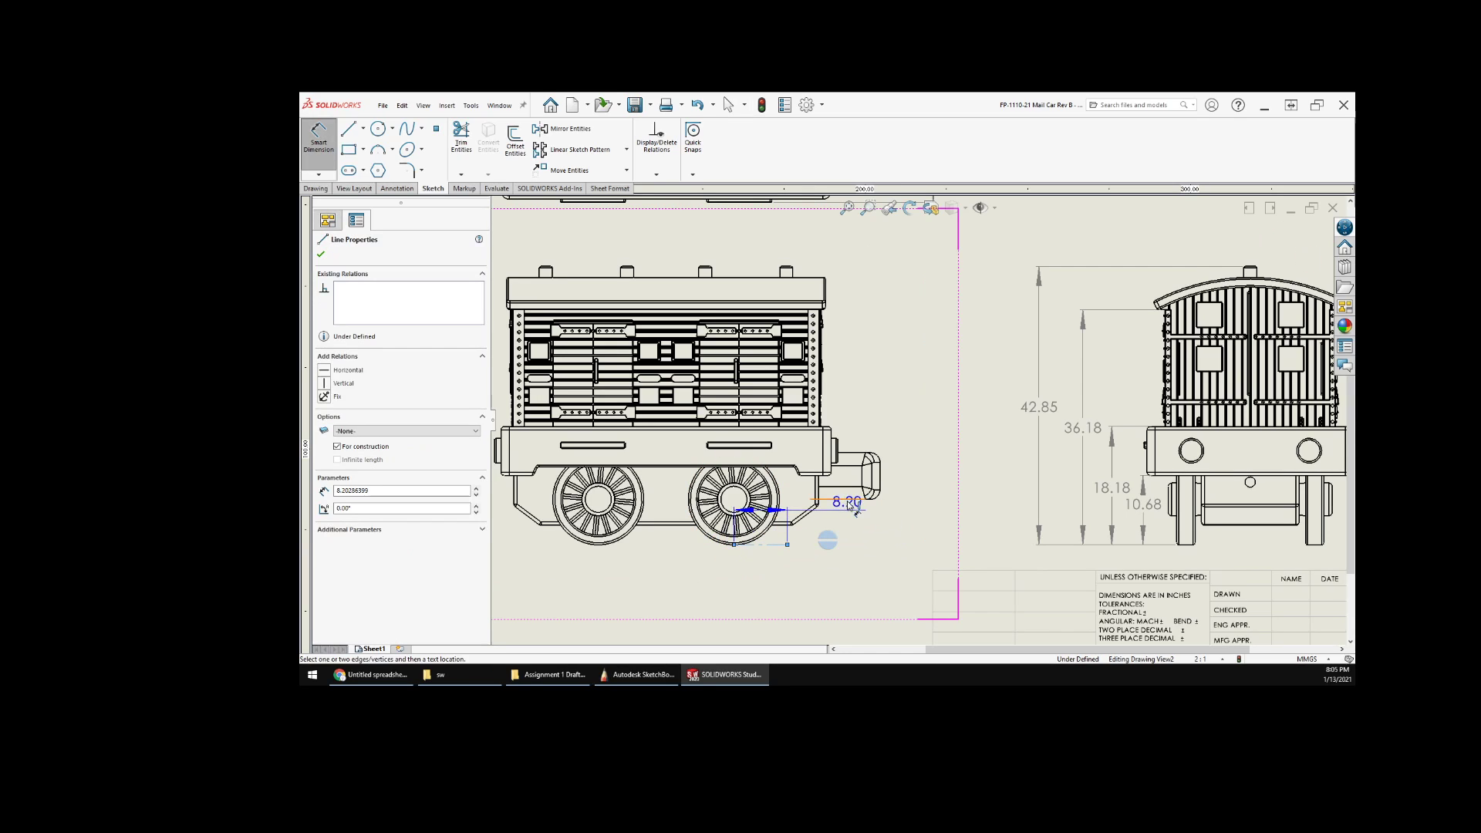
click(852, 505)
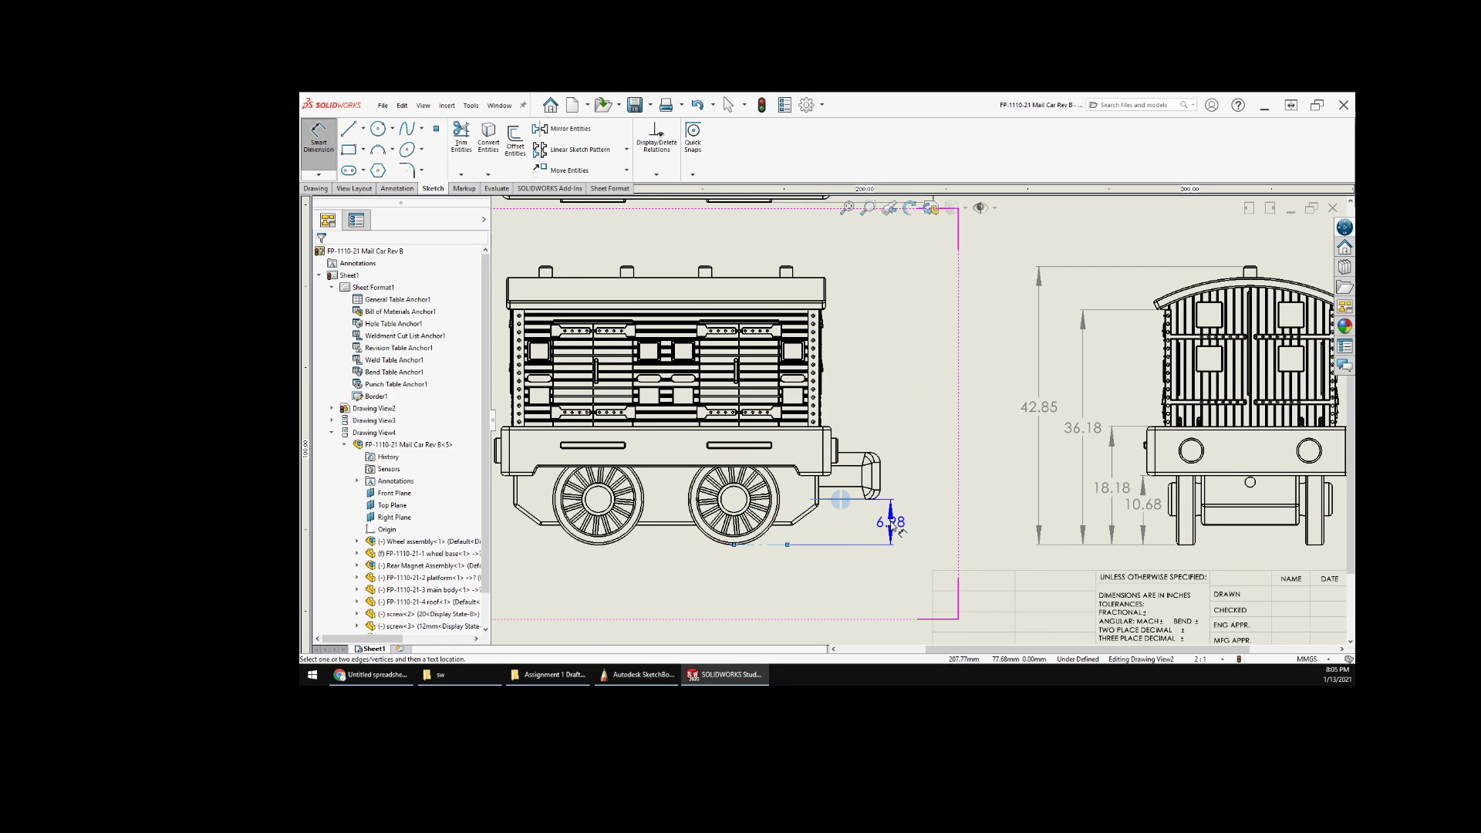
click(891, 527)
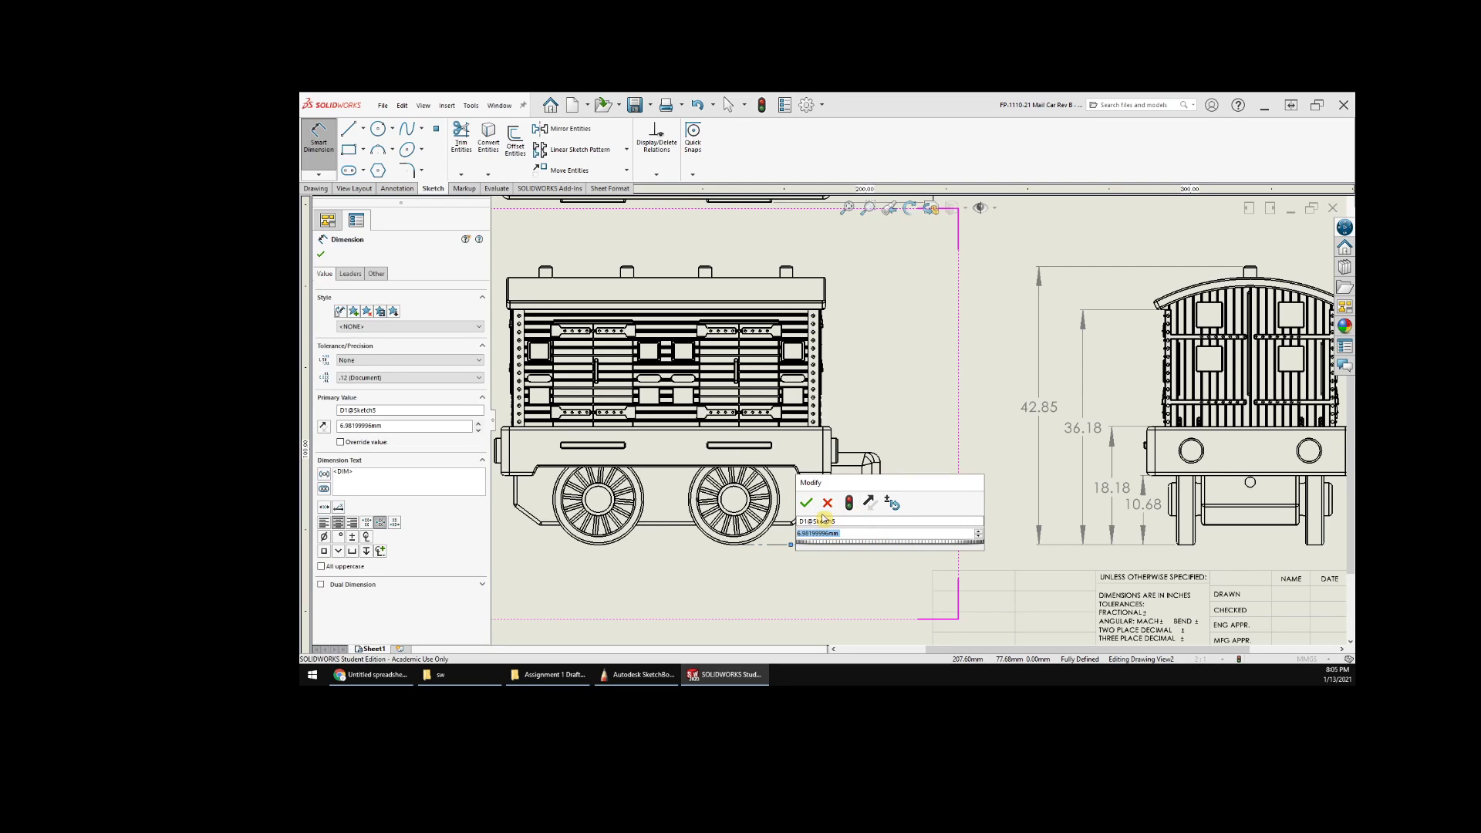
click(806, 504)
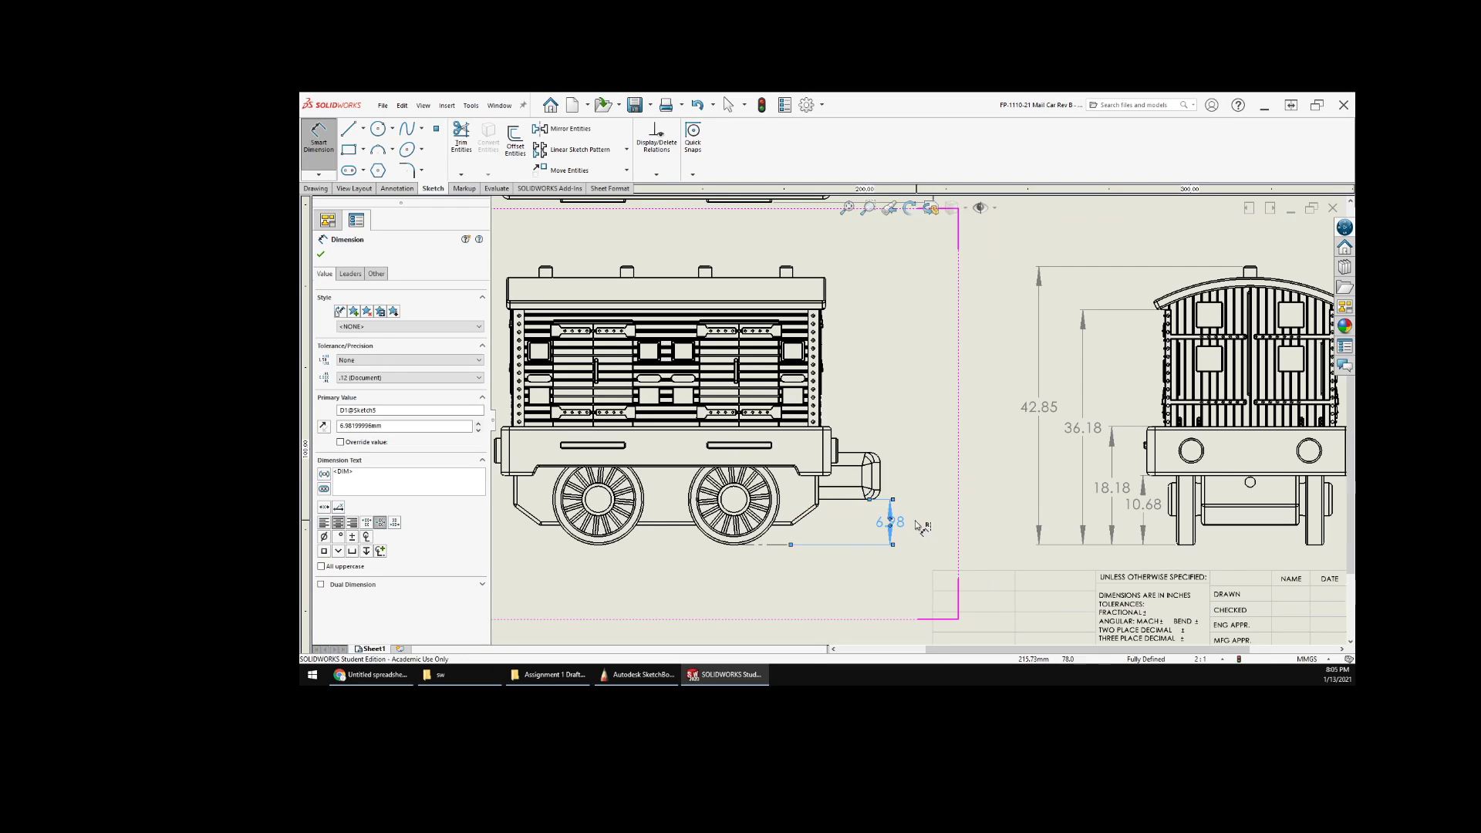
drag(906, 531, 900, 553)
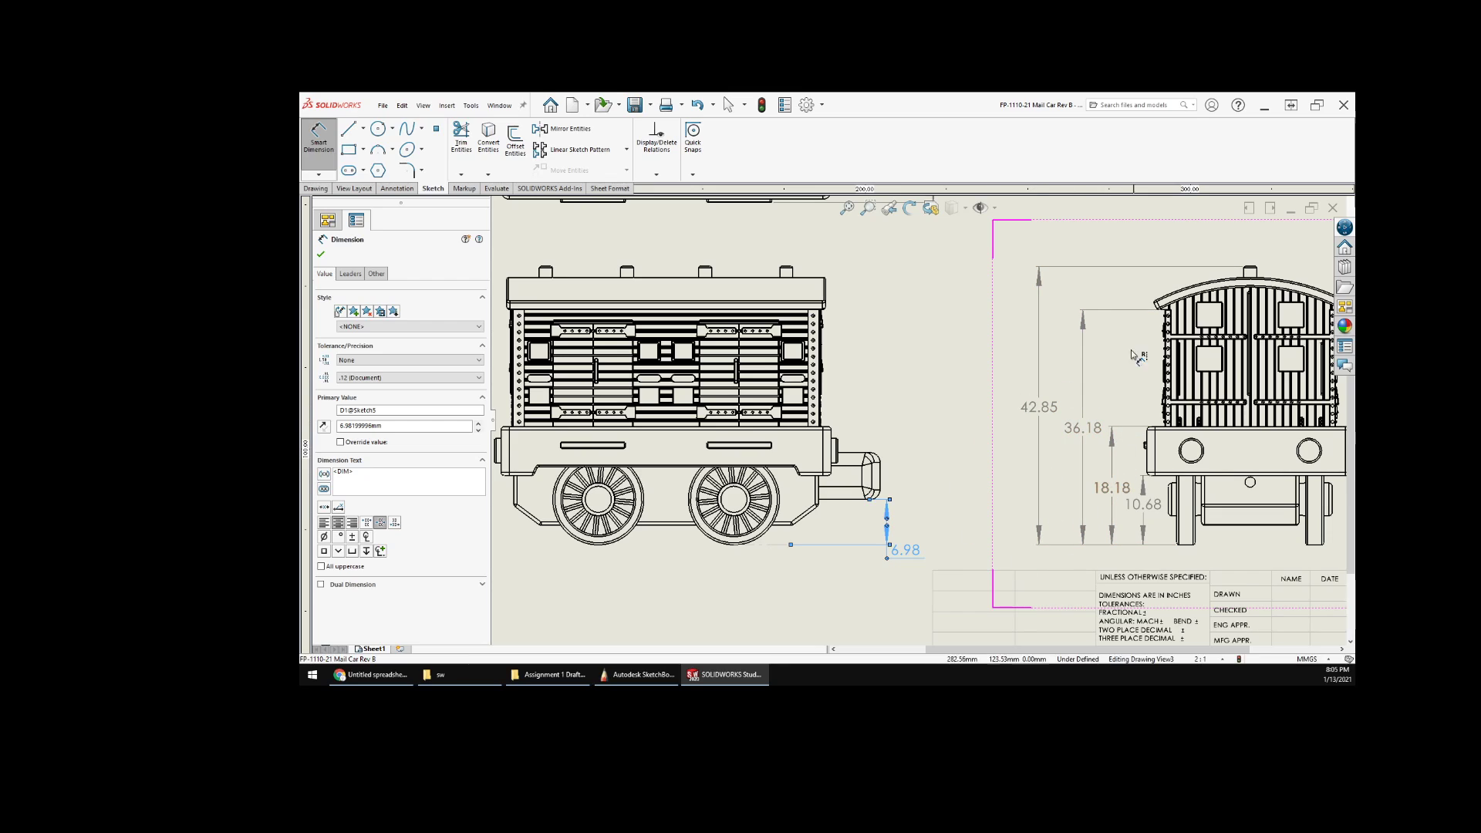
key(f)
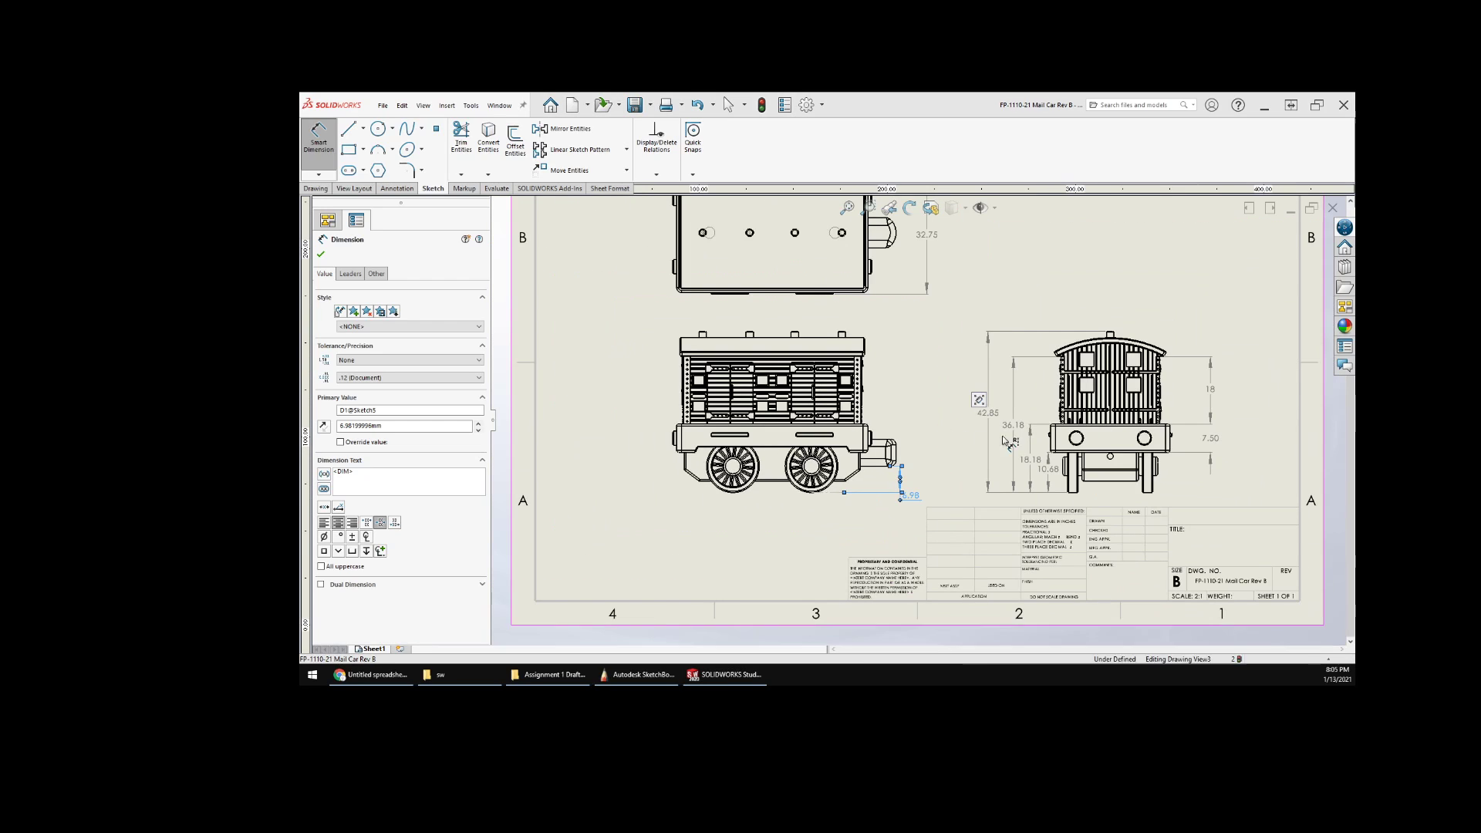
key(Escape)
- Dimension the coupler's height between its lower and upper edges in the side view, placing the text above the coupler
scroll(901, 474, down, 3)
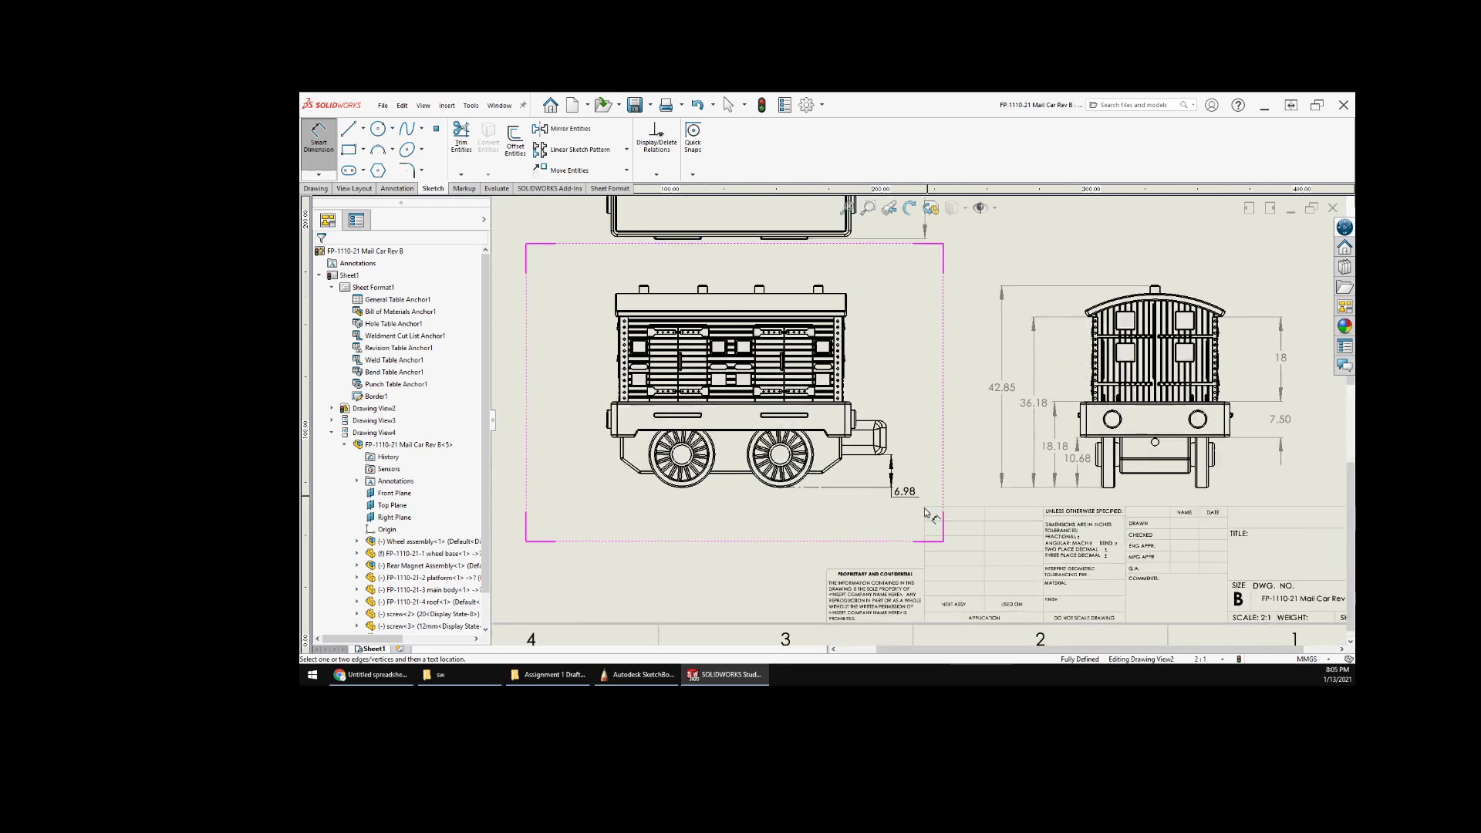
middle_drag(916, 428, 922, 484)
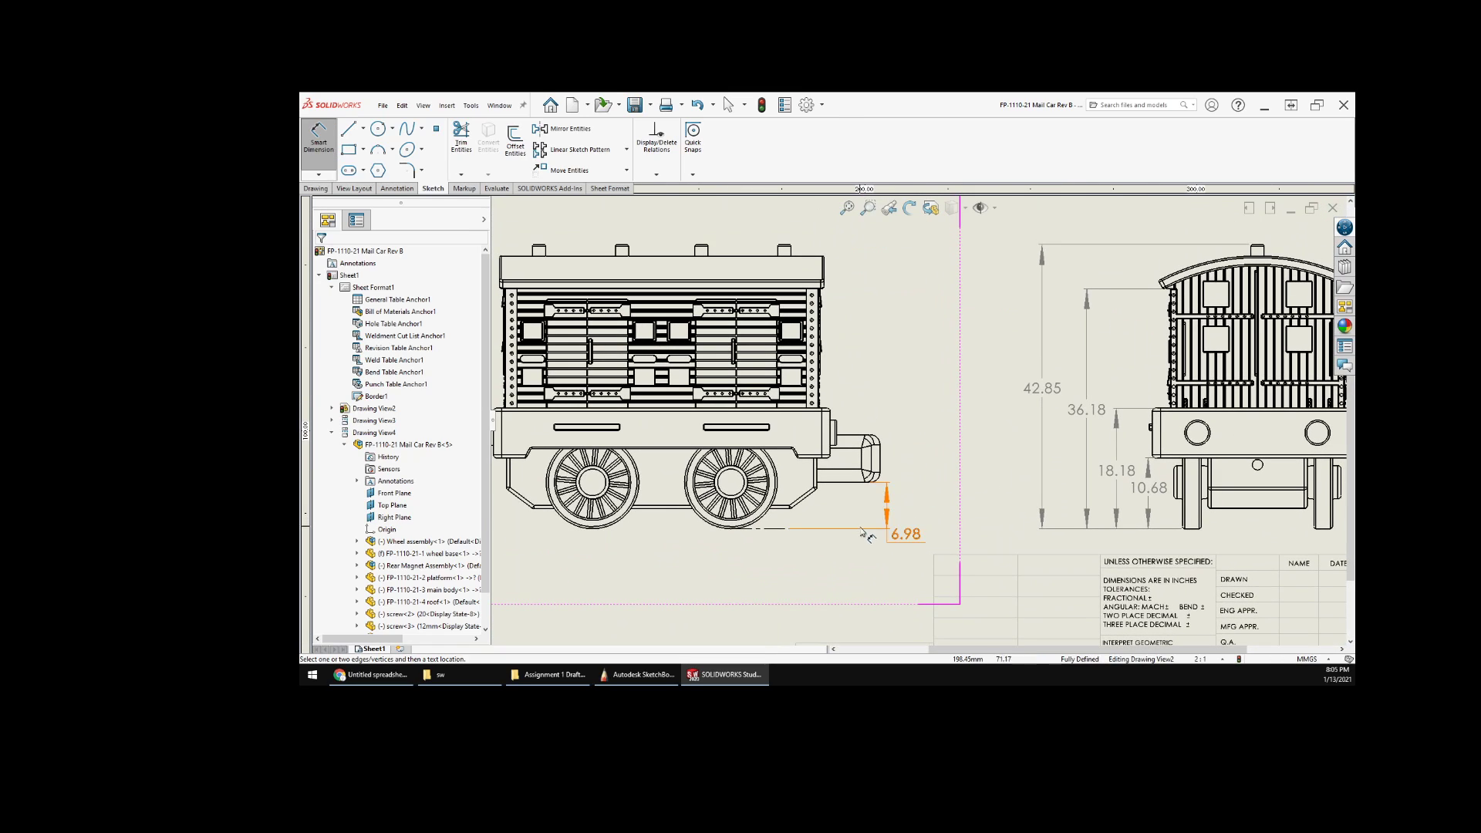
click(854, 485)
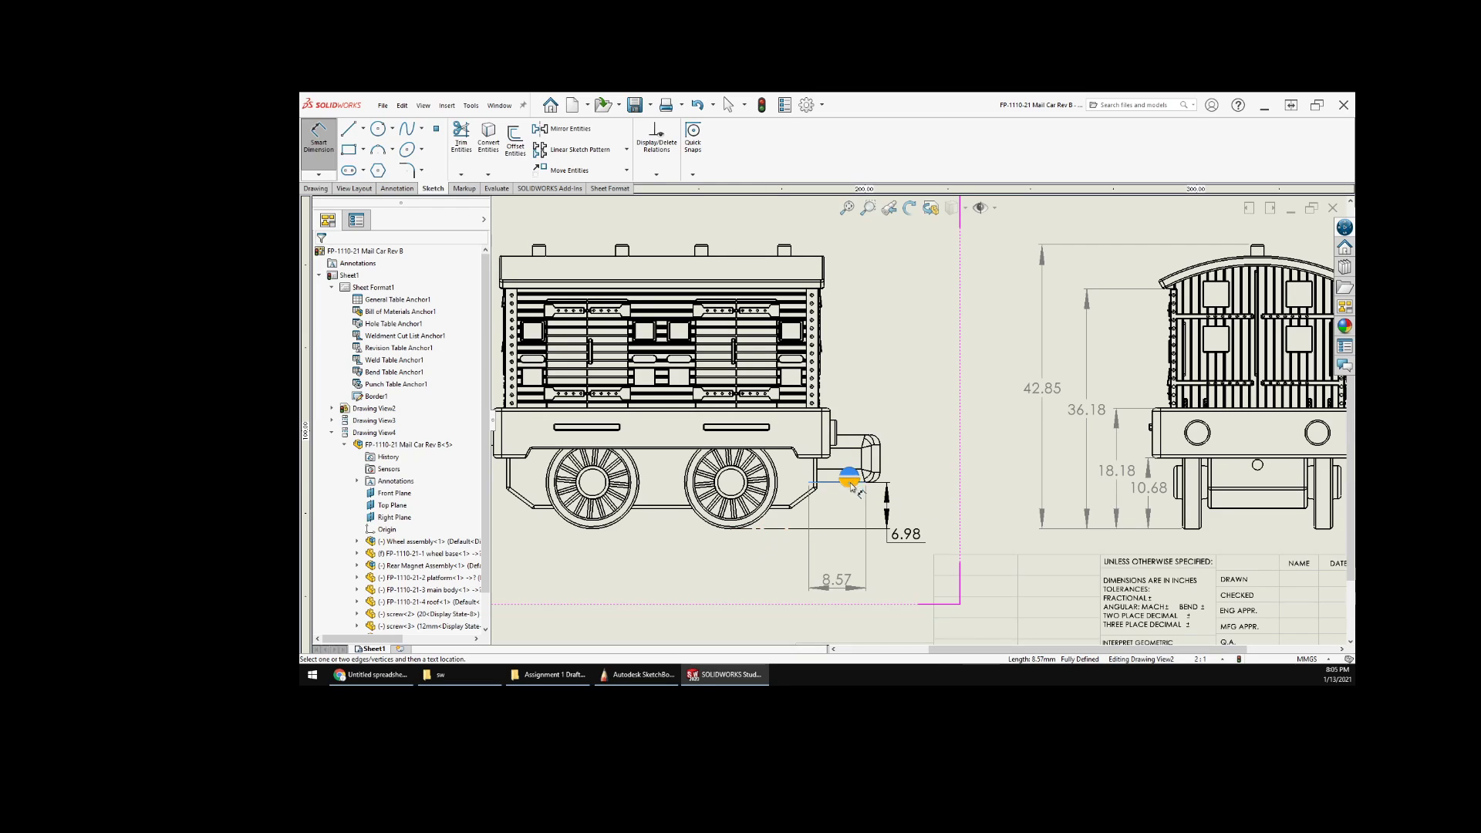
click(848, 434)
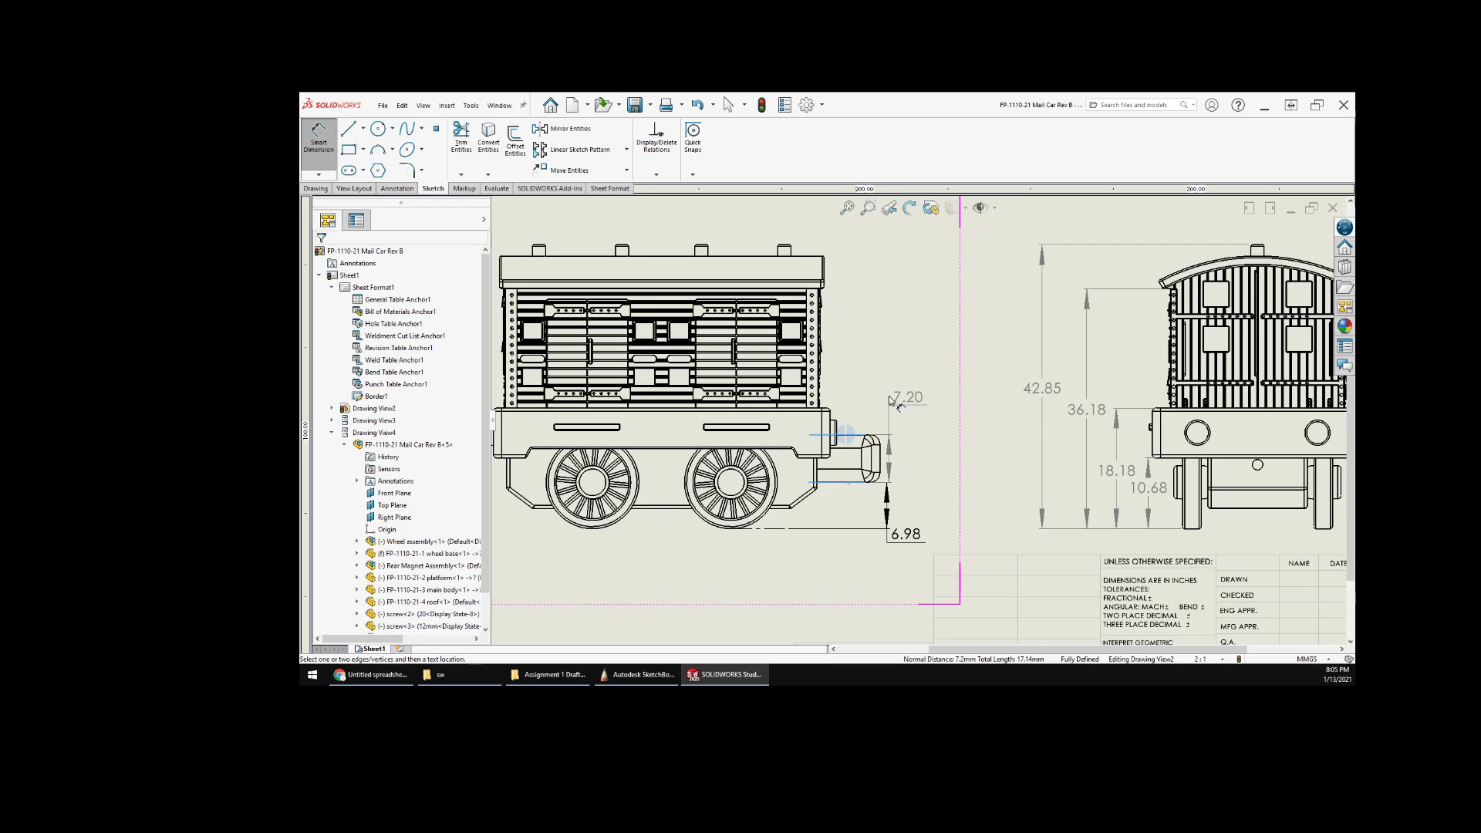
click(897, 398)
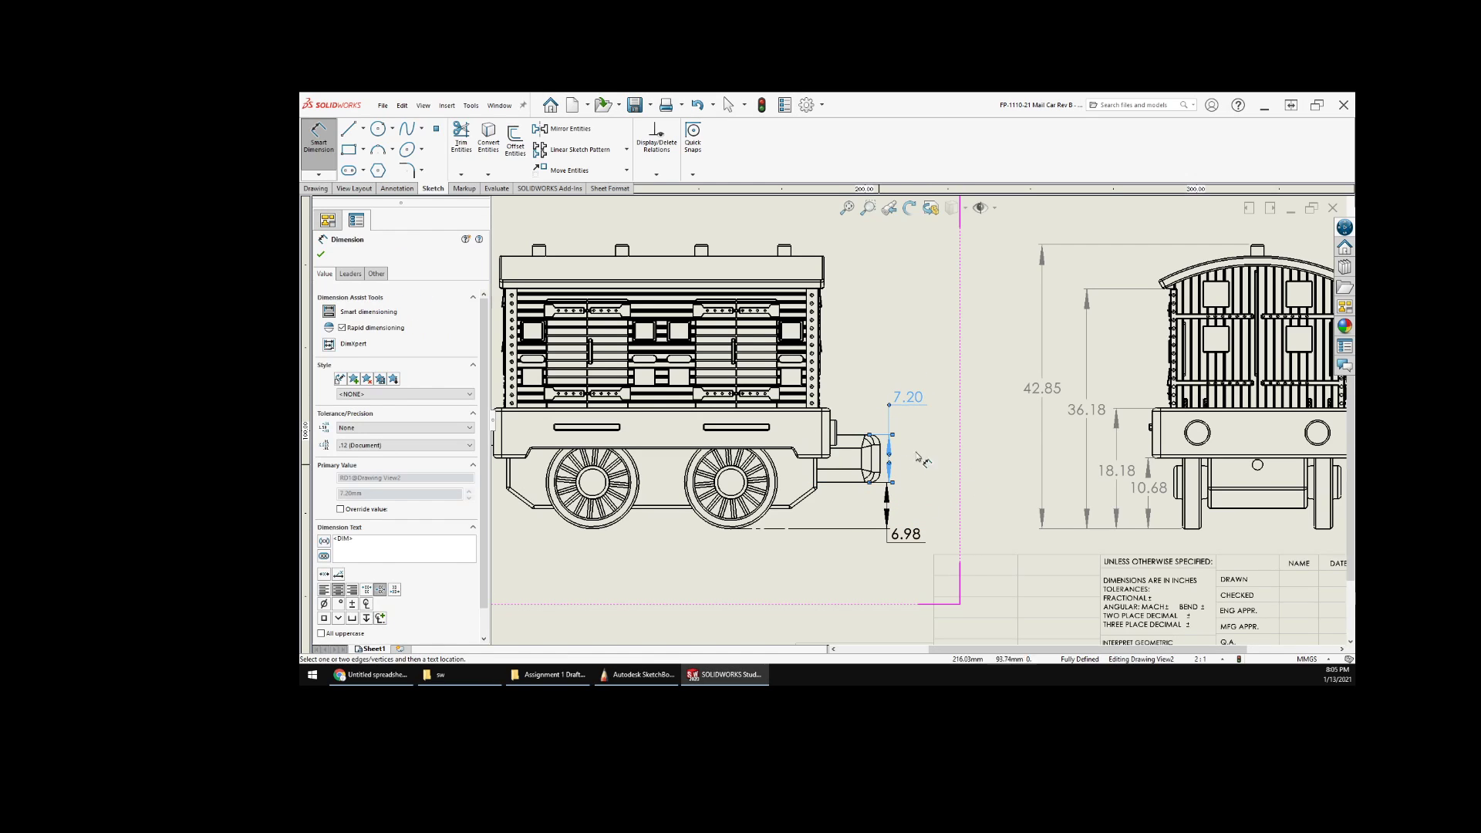
key(Escape)
- Align the coupler height dimension line with the ground-to-coupler dimension below it
scroll(895, 463, up, 5)
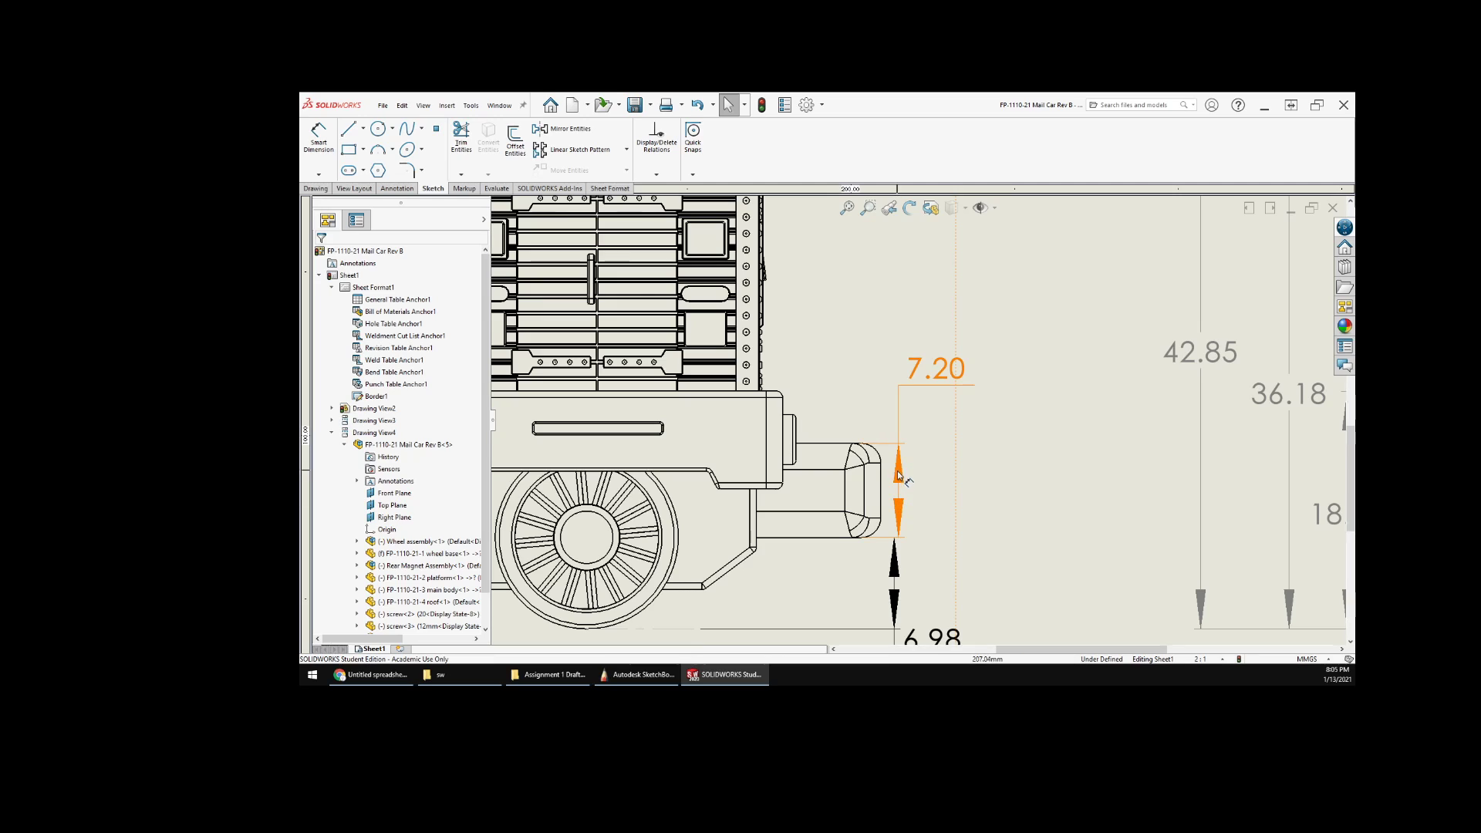
drag(897, 471, 893, 472)
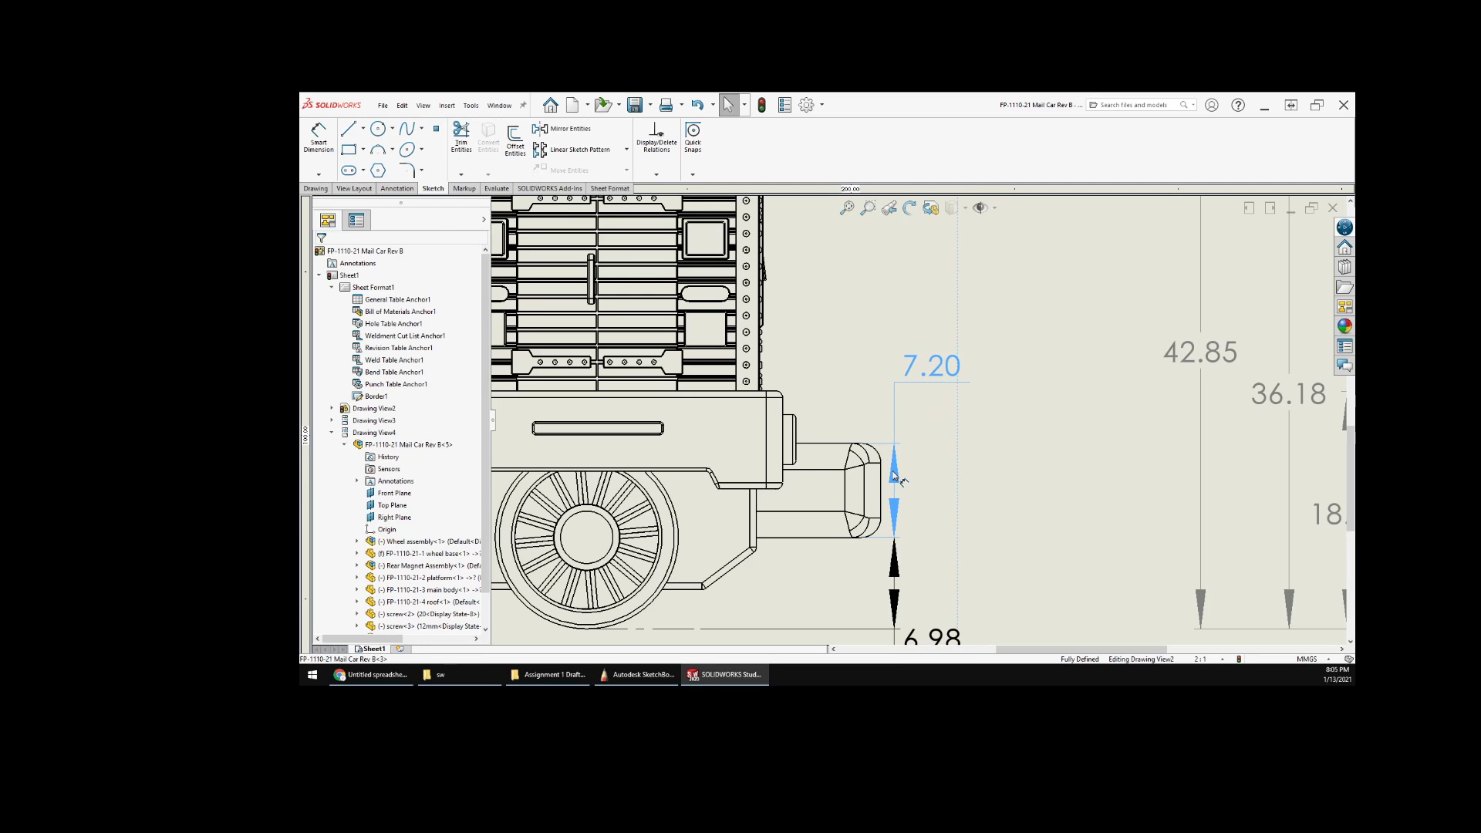
click(1069, 539)
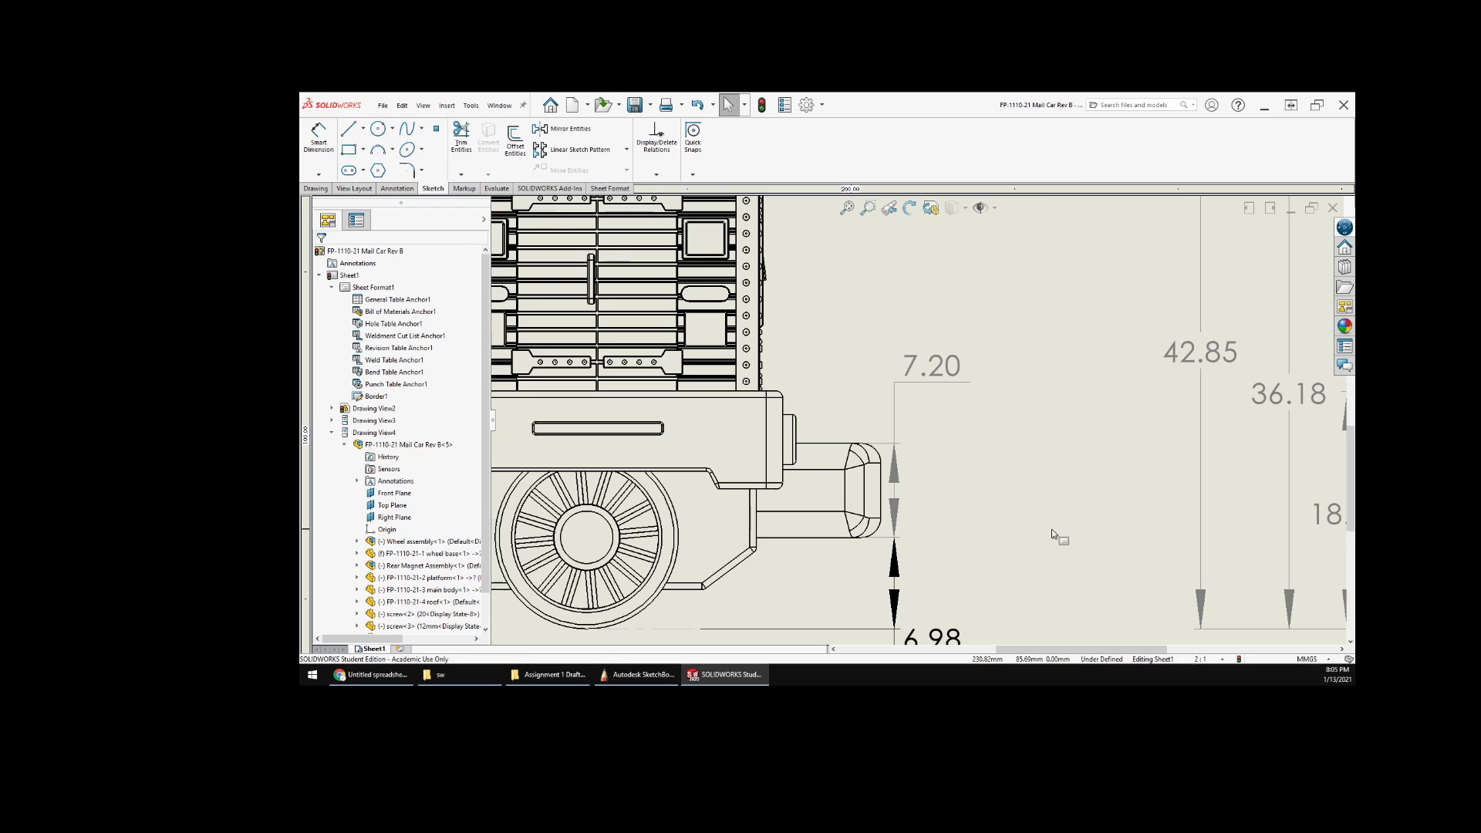
- Set the text height of the document's dimension font to 1.75 mm in the document properties
scroll(914, 463, down, 4)
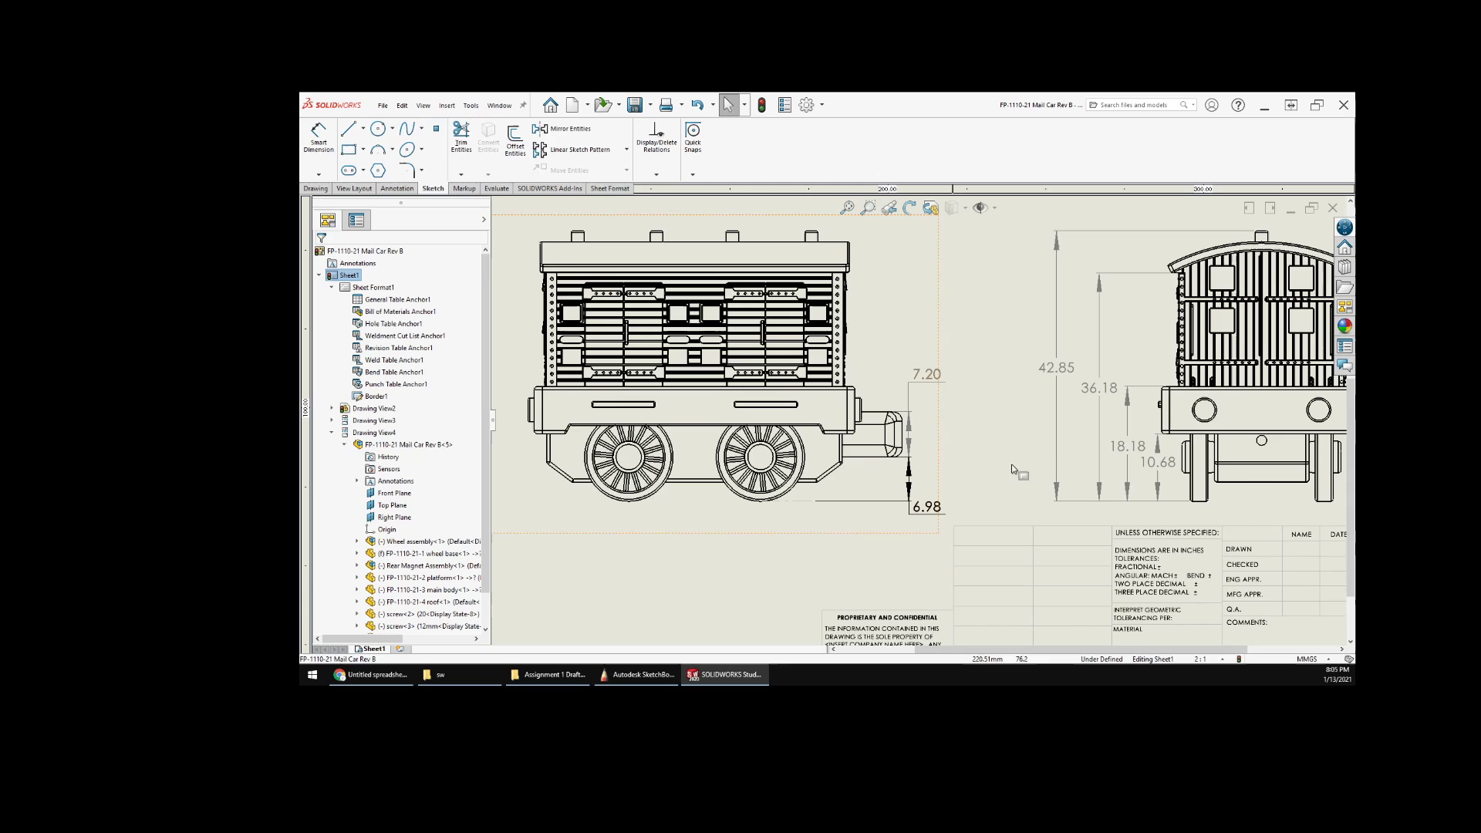
middle_drag(953, 408, 934, 434)
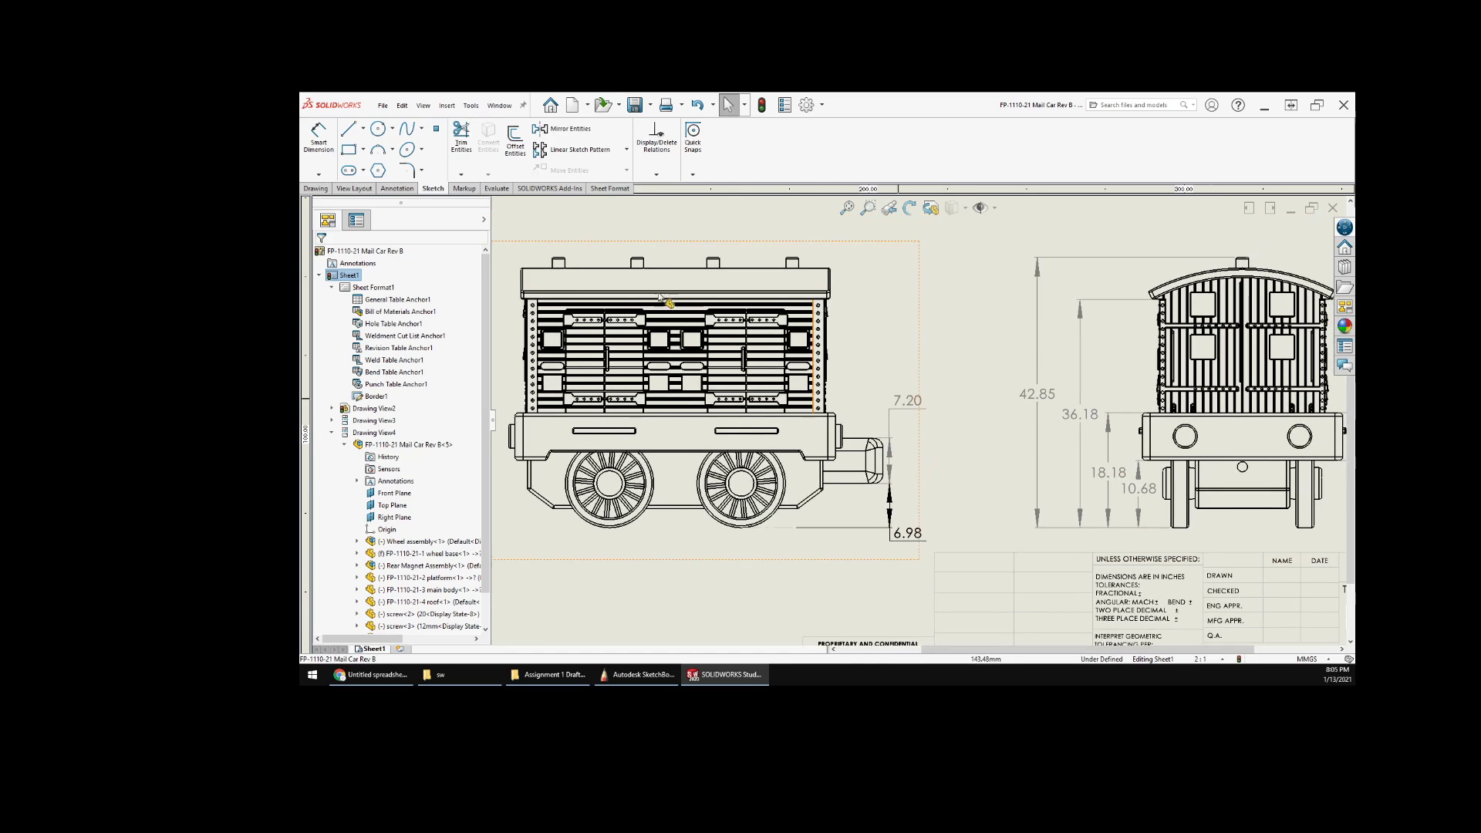
click(823, 106)
click(825, 124)
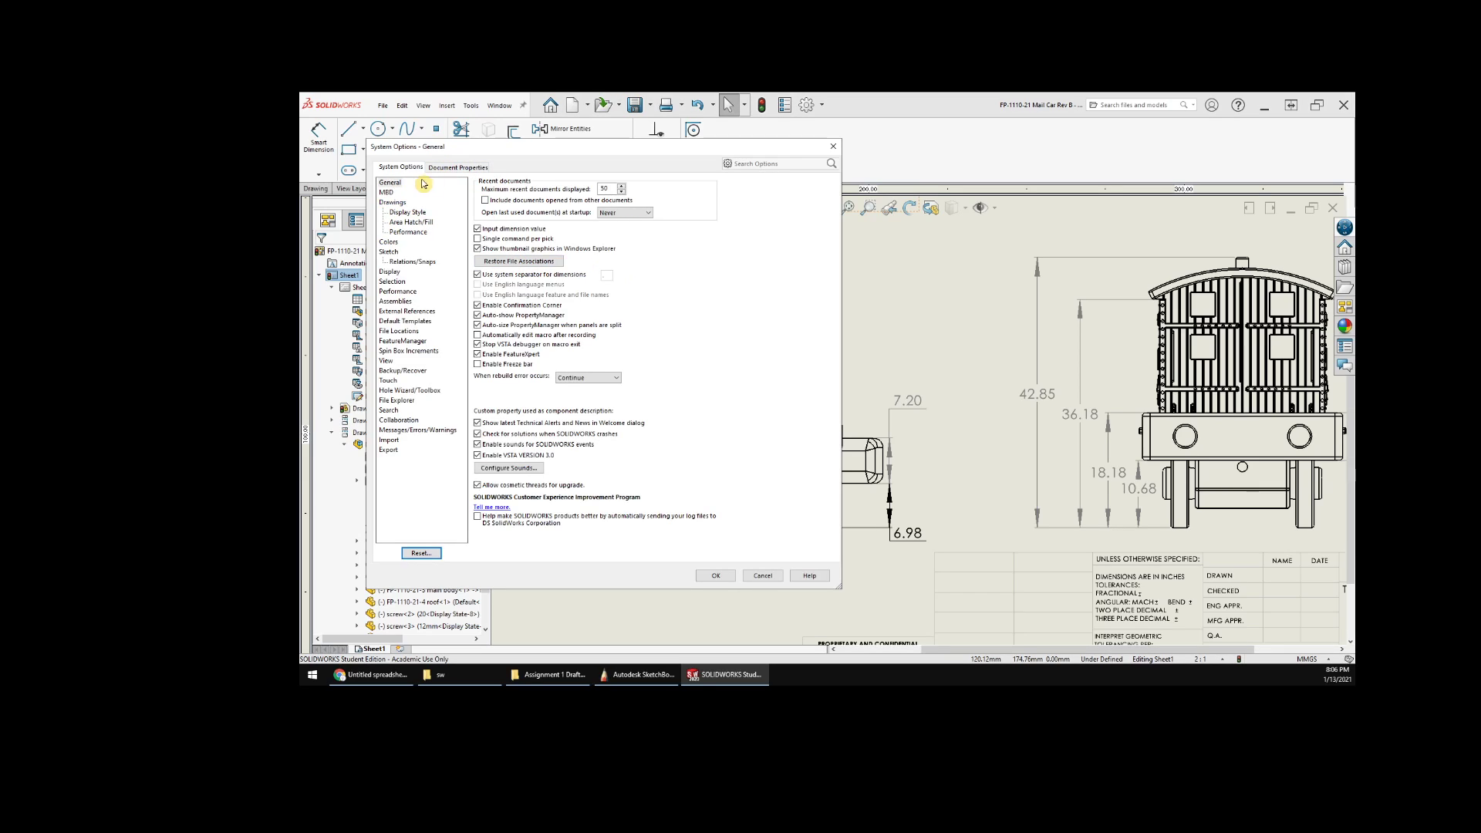
click(458, 168)
click(400, 215)
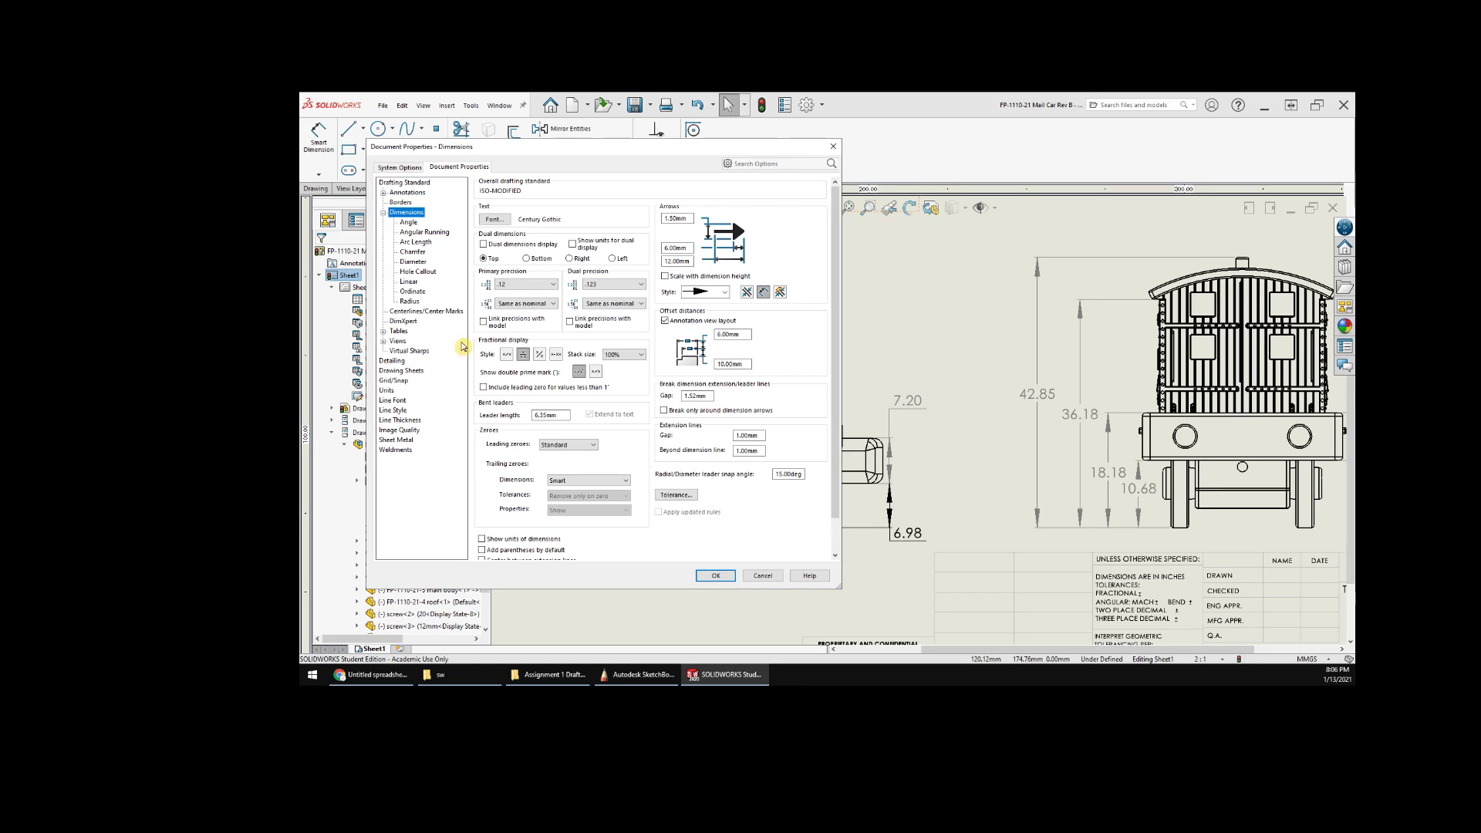
click(498, 223)
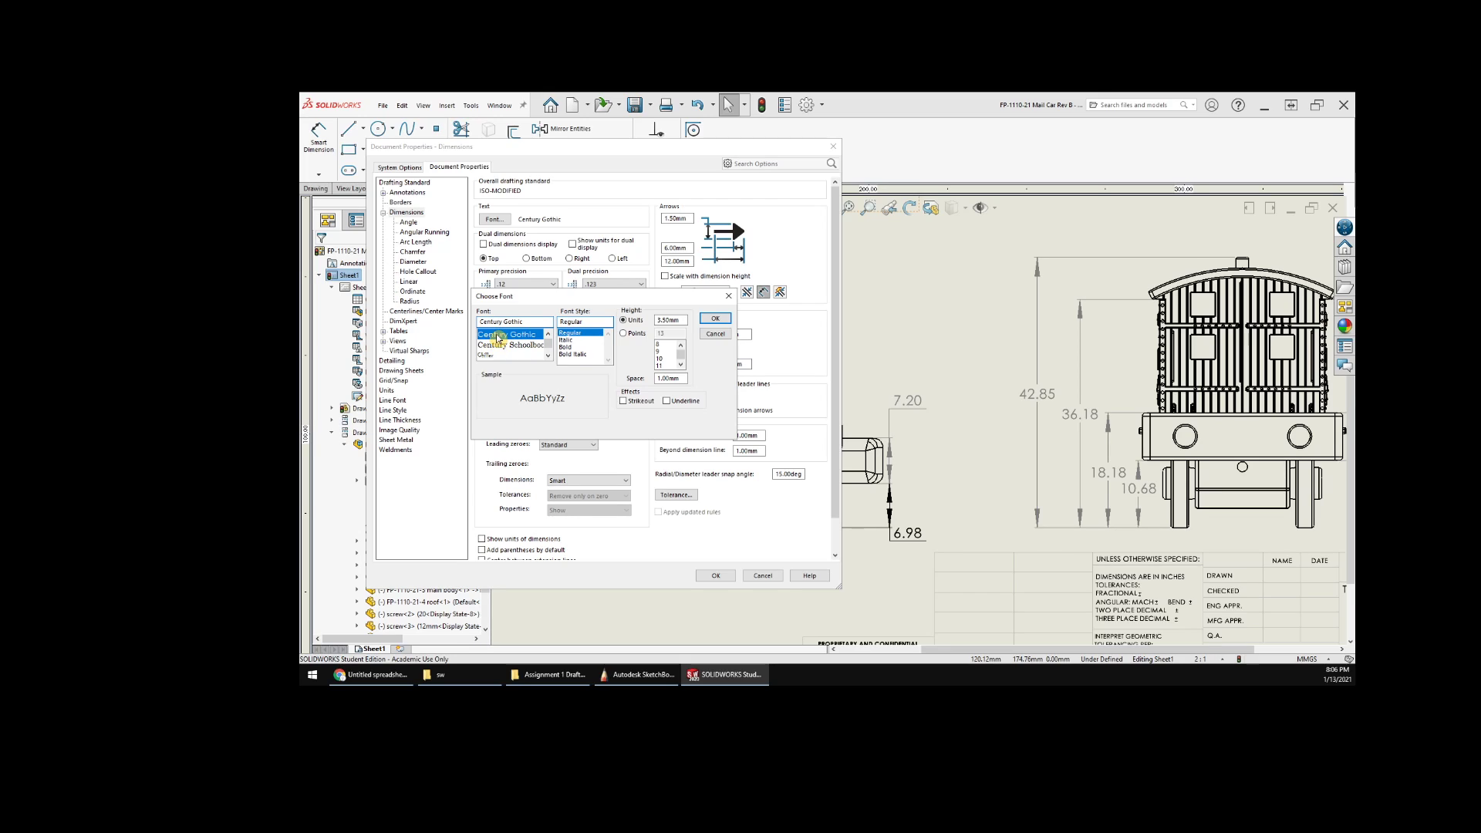
scroll(497, 338, down, 3)
scroll(498, 359, down, 5)
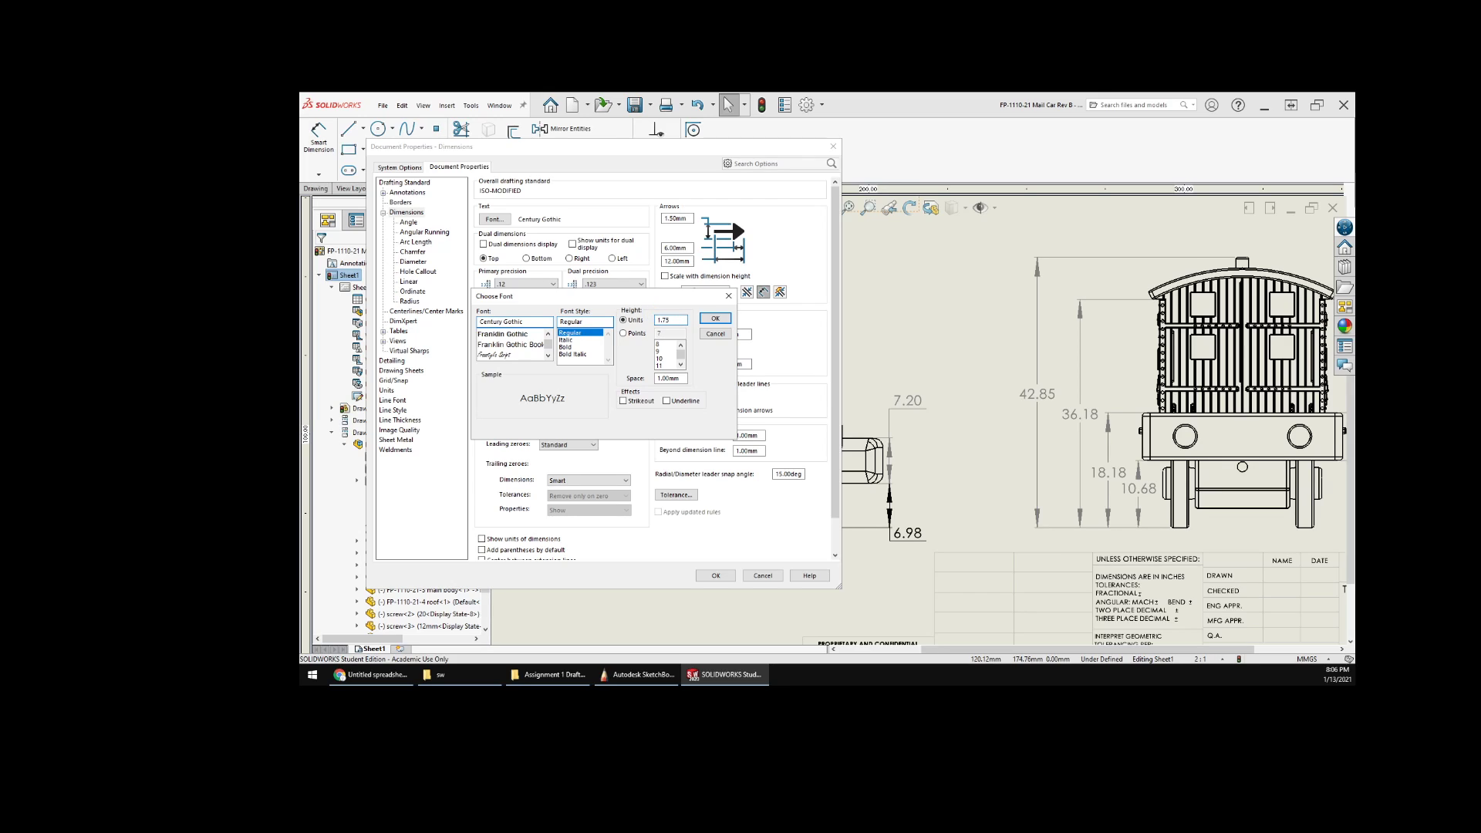
key(Return)
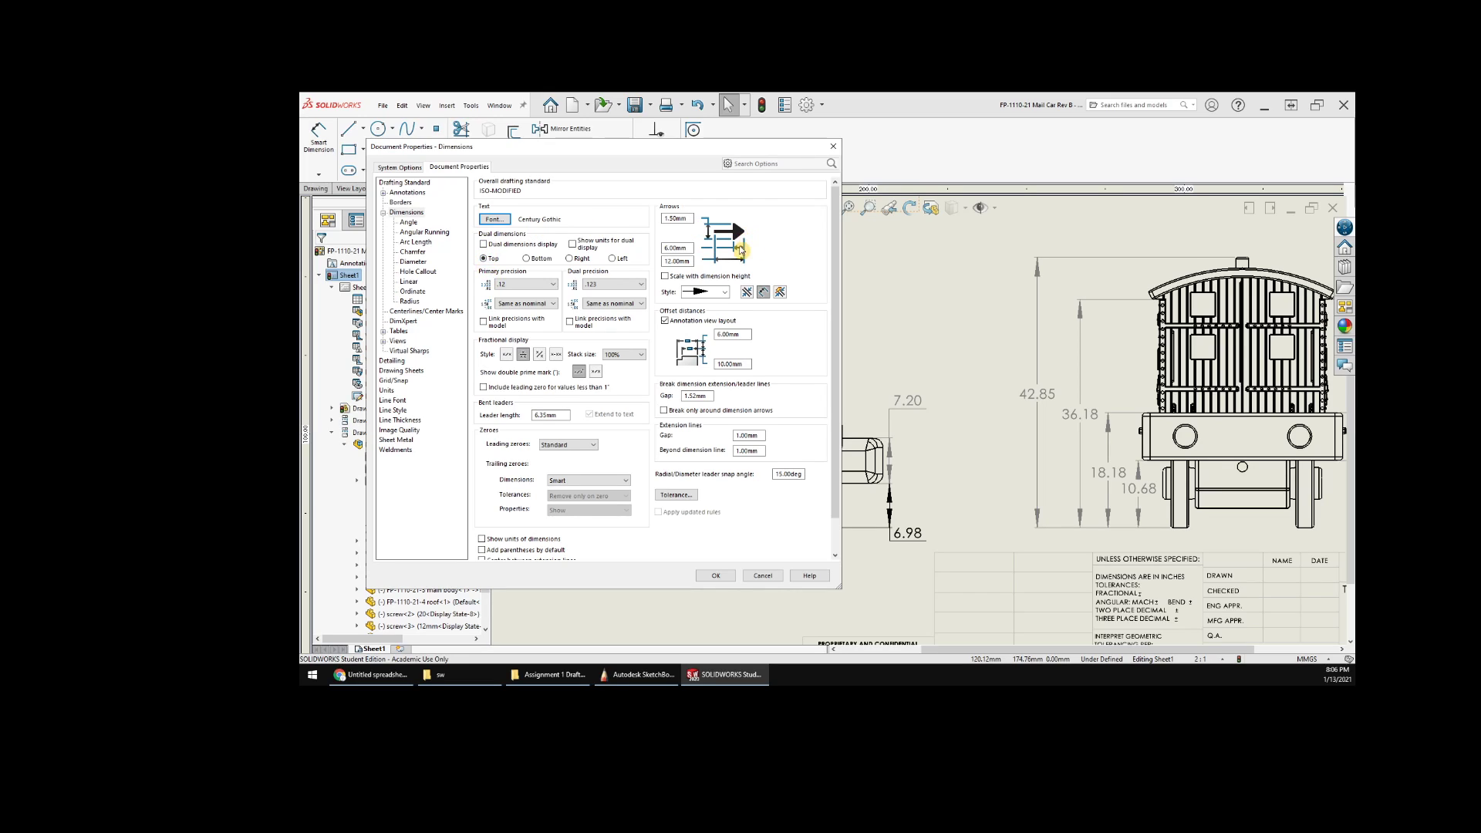
- Set the document's dimension arrowhead length to 3 mm and apply the document properties
click(692, 247)
text(3)
click(676, 218)
click(716, 576)
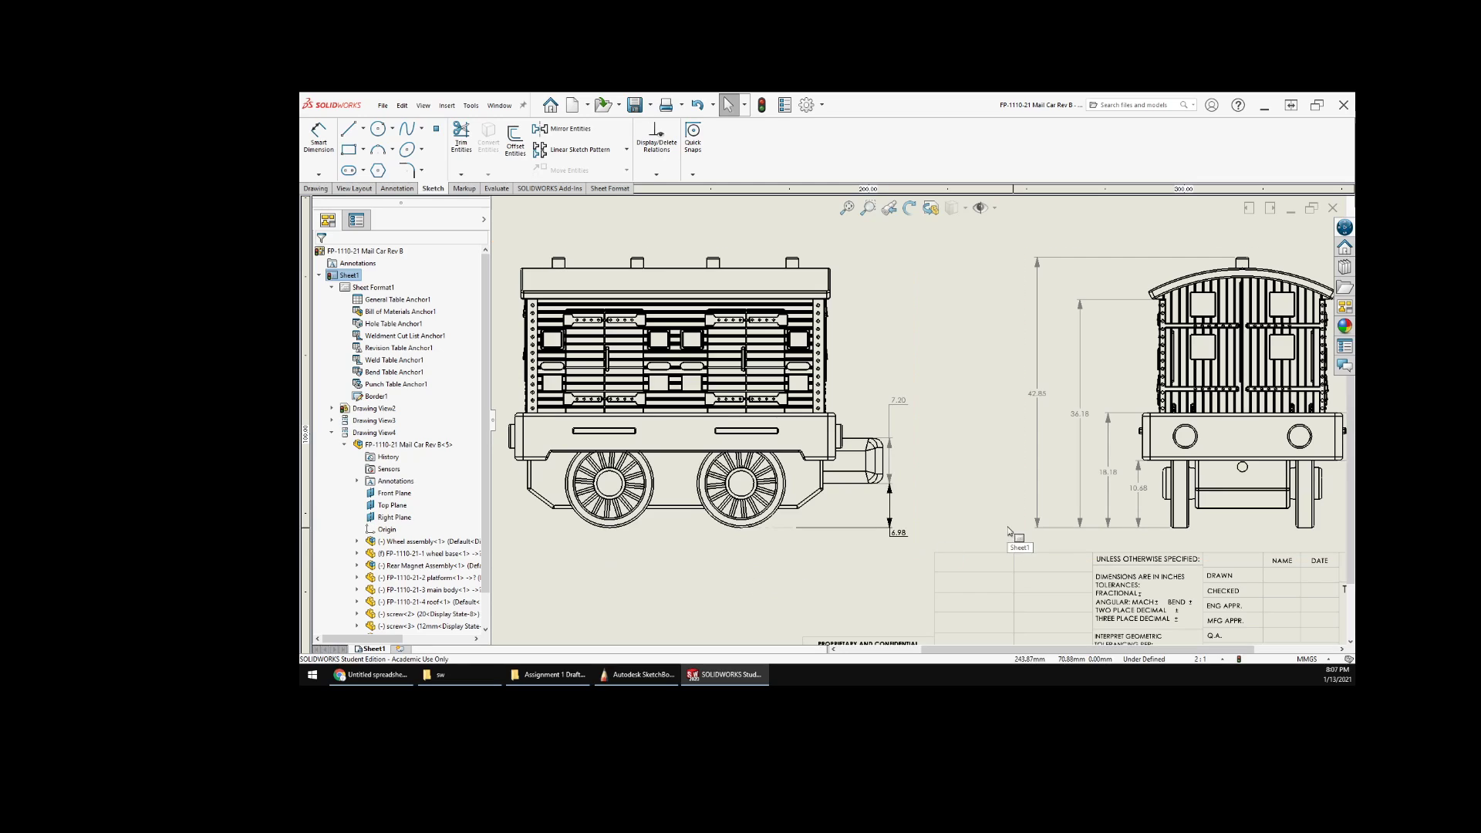
- Move the text of both coupler height dimensions between their arrows and shift the dimensions slightly away from the coupler
drag(898, 533, 904, 506)
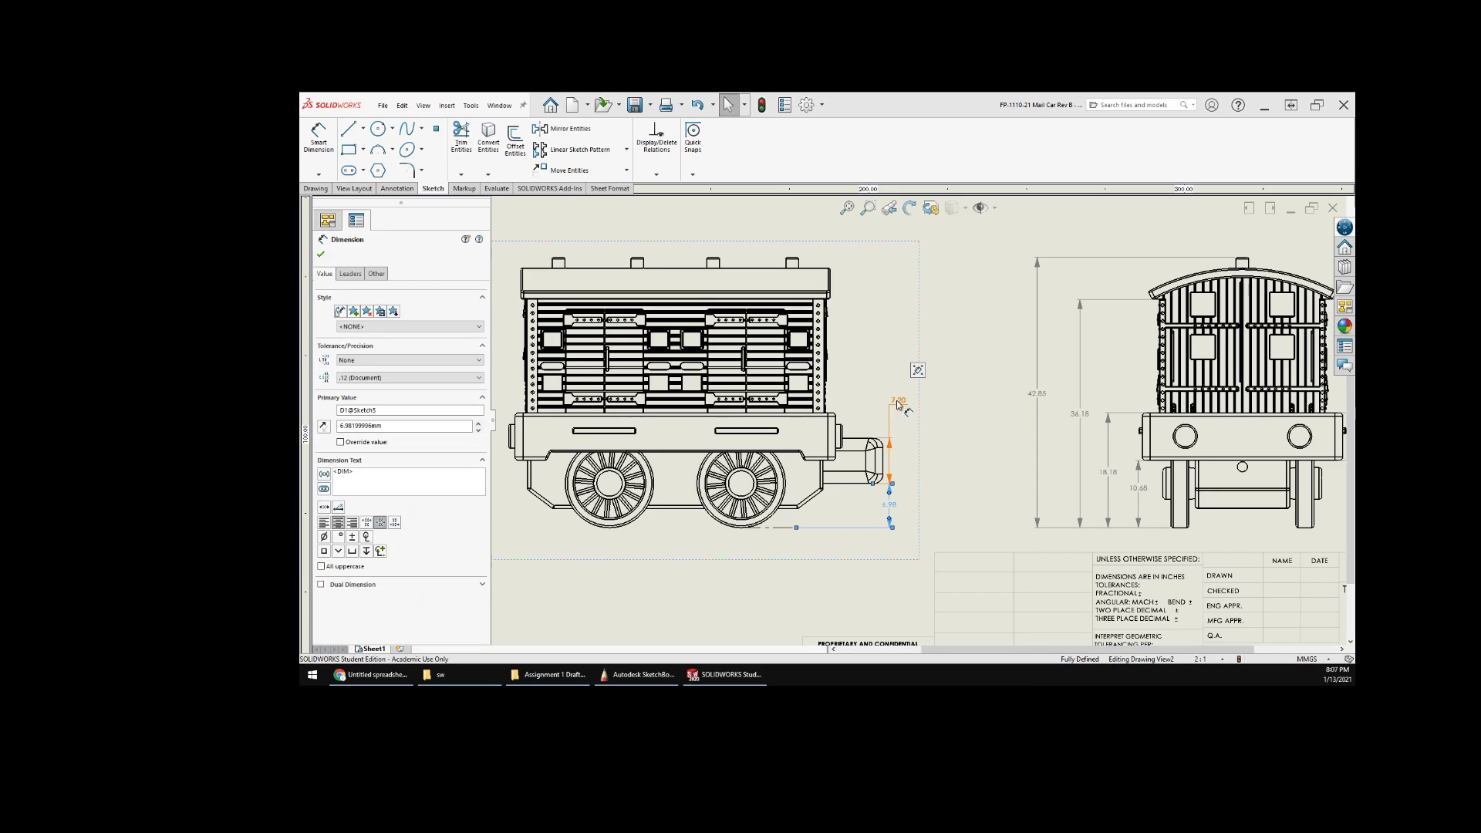
drag(900, 402, 908, 510)
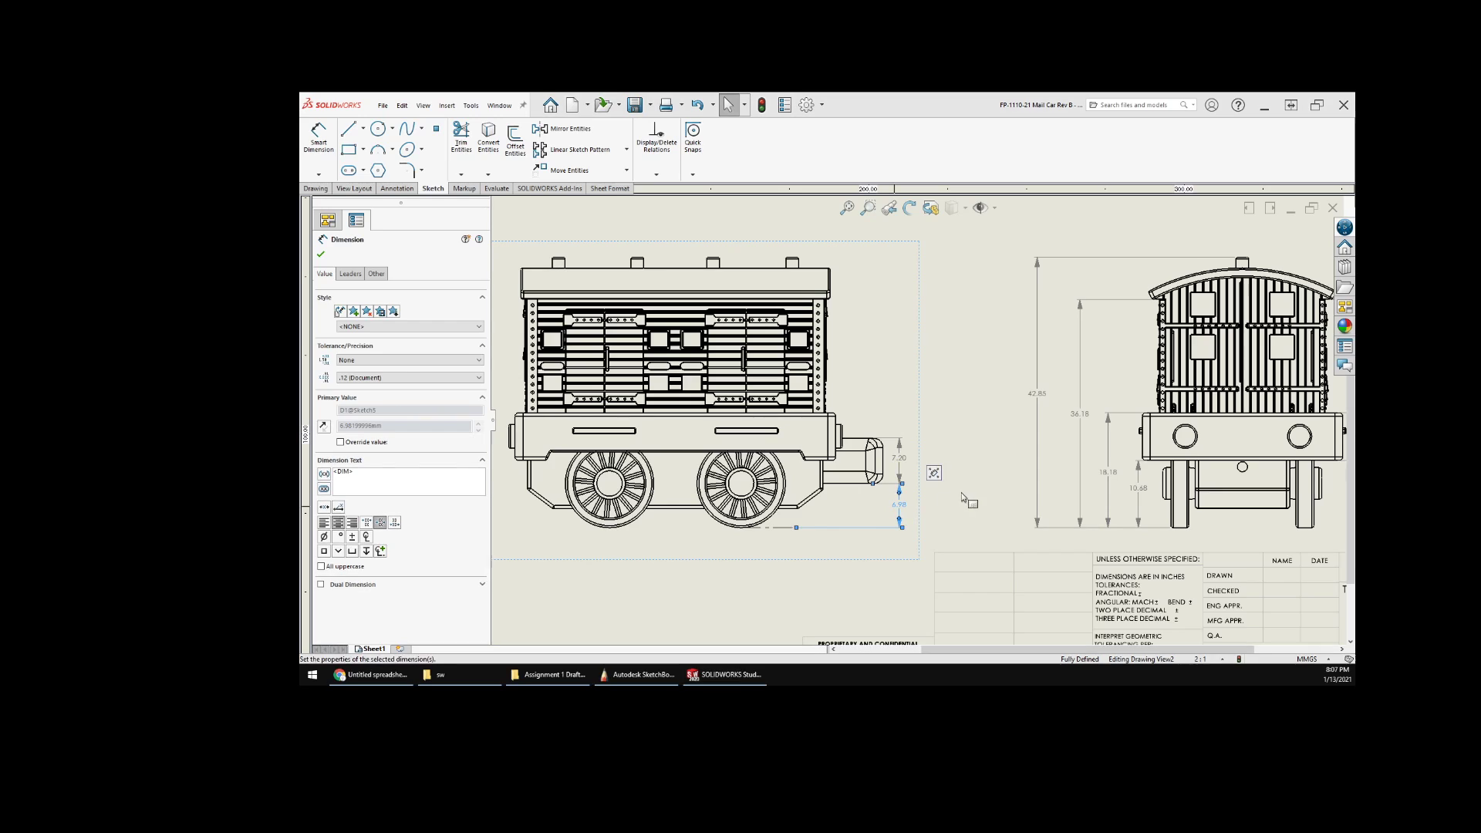
click(967, 500)
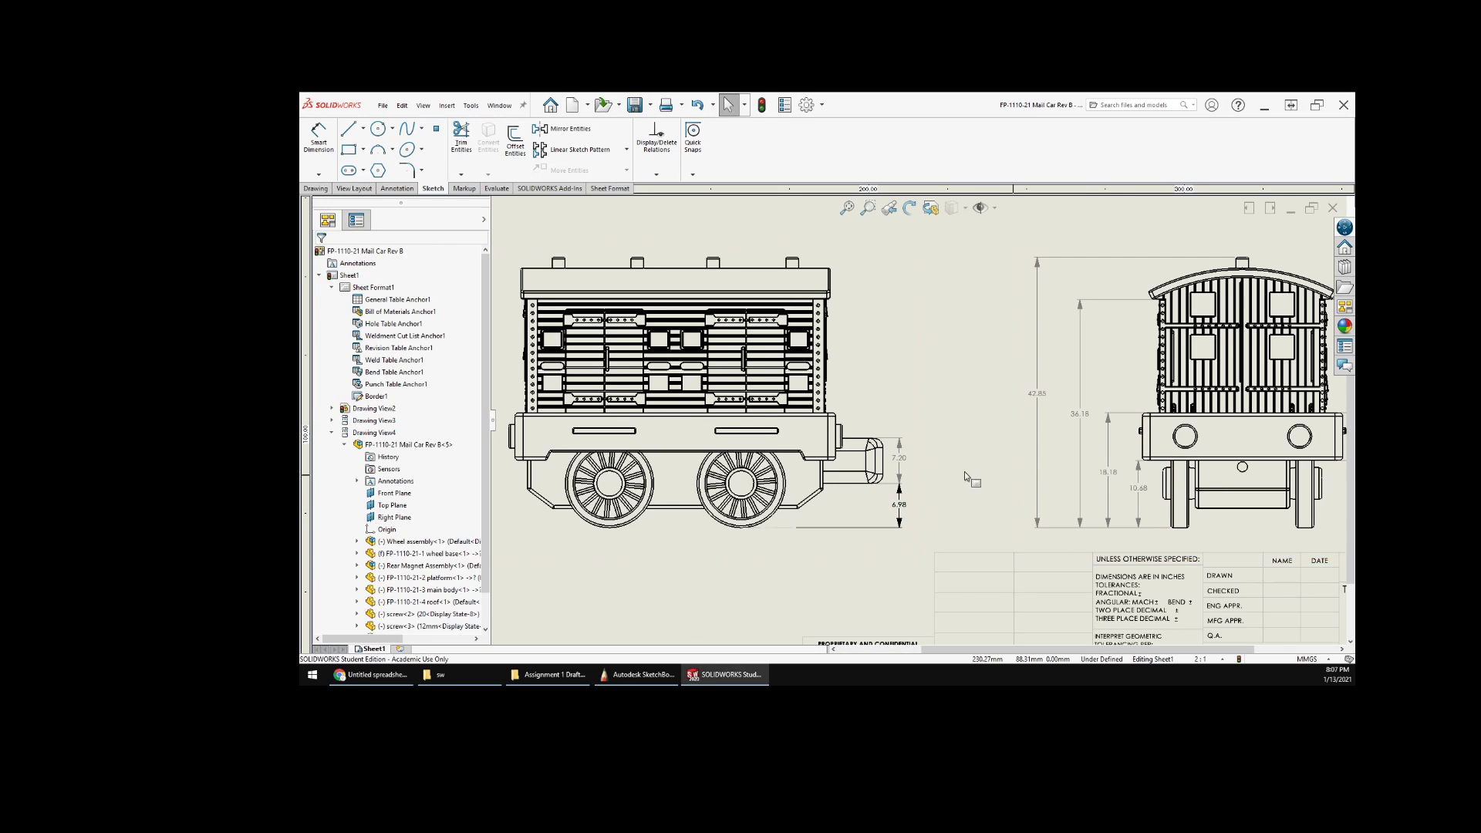
scroll(969, 478, up, 4)
scroll(966, 503, down, 3)
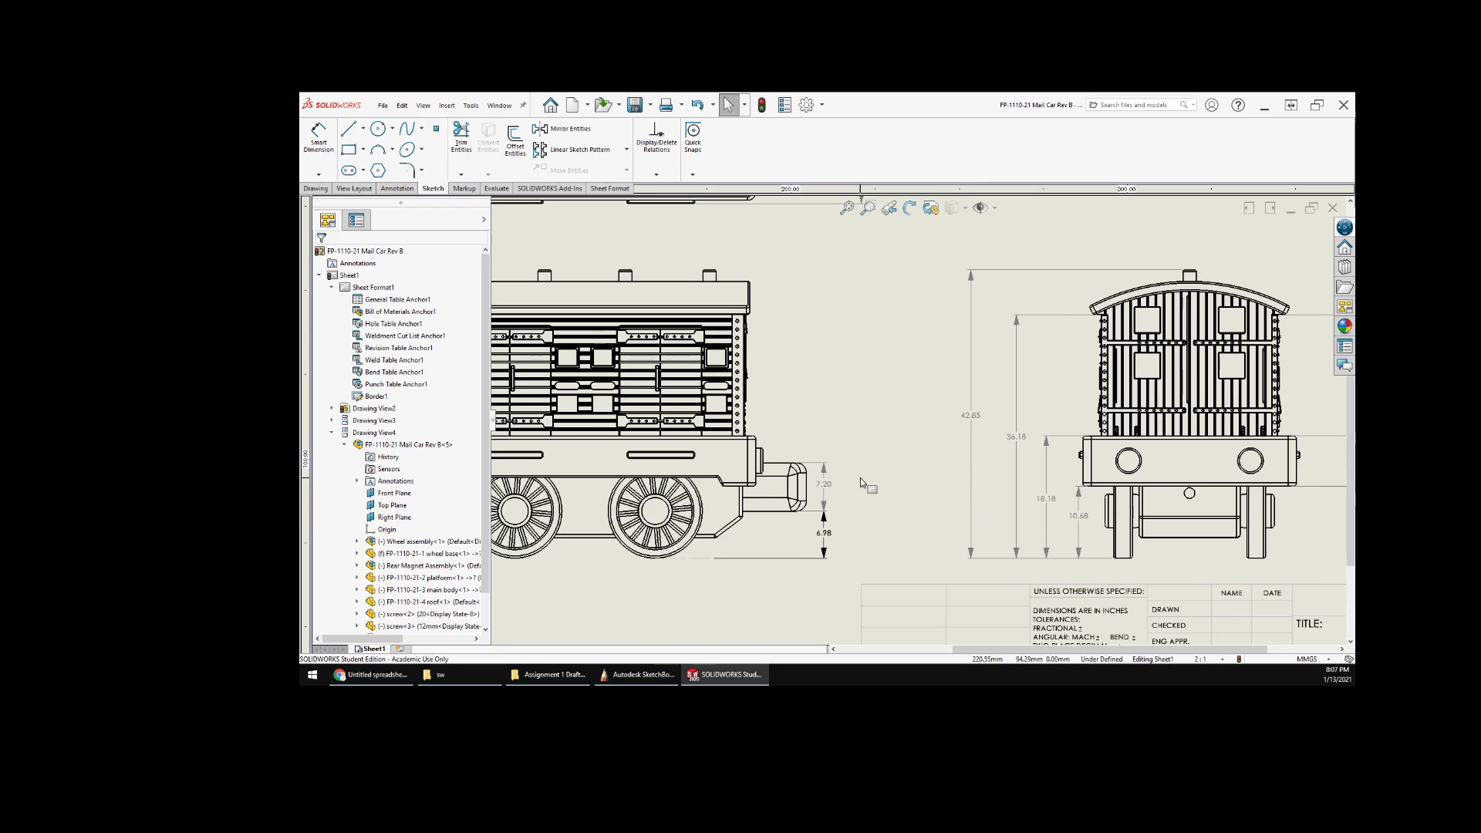
- Examine the side, front and plan views for features that still need dimensions
scroll(860, 478, down, 2)
scroll(928, 535, up, 3)
scroll(938, 462, down, 1)
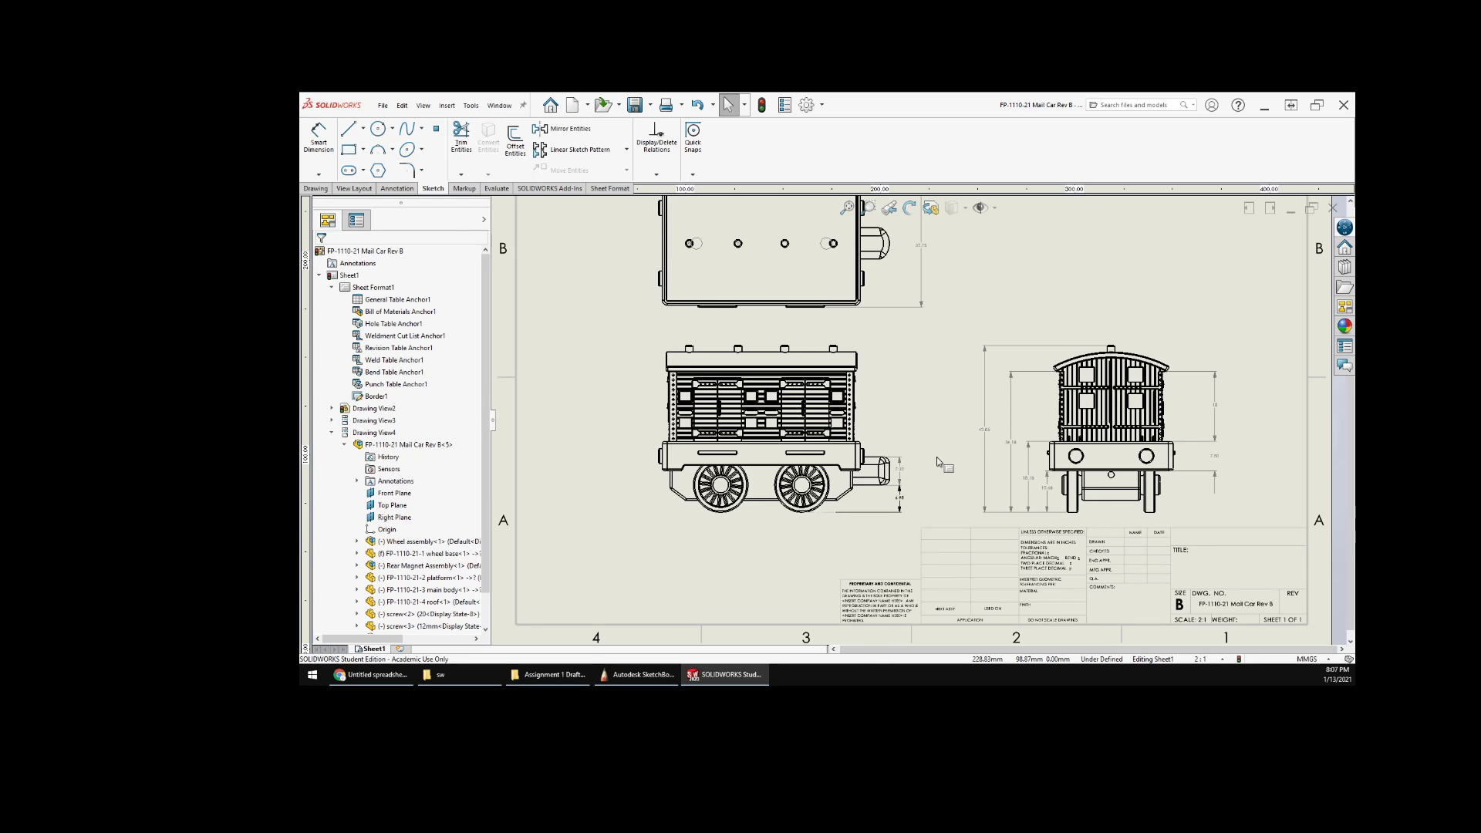
scroll(849, 355, down, 2)
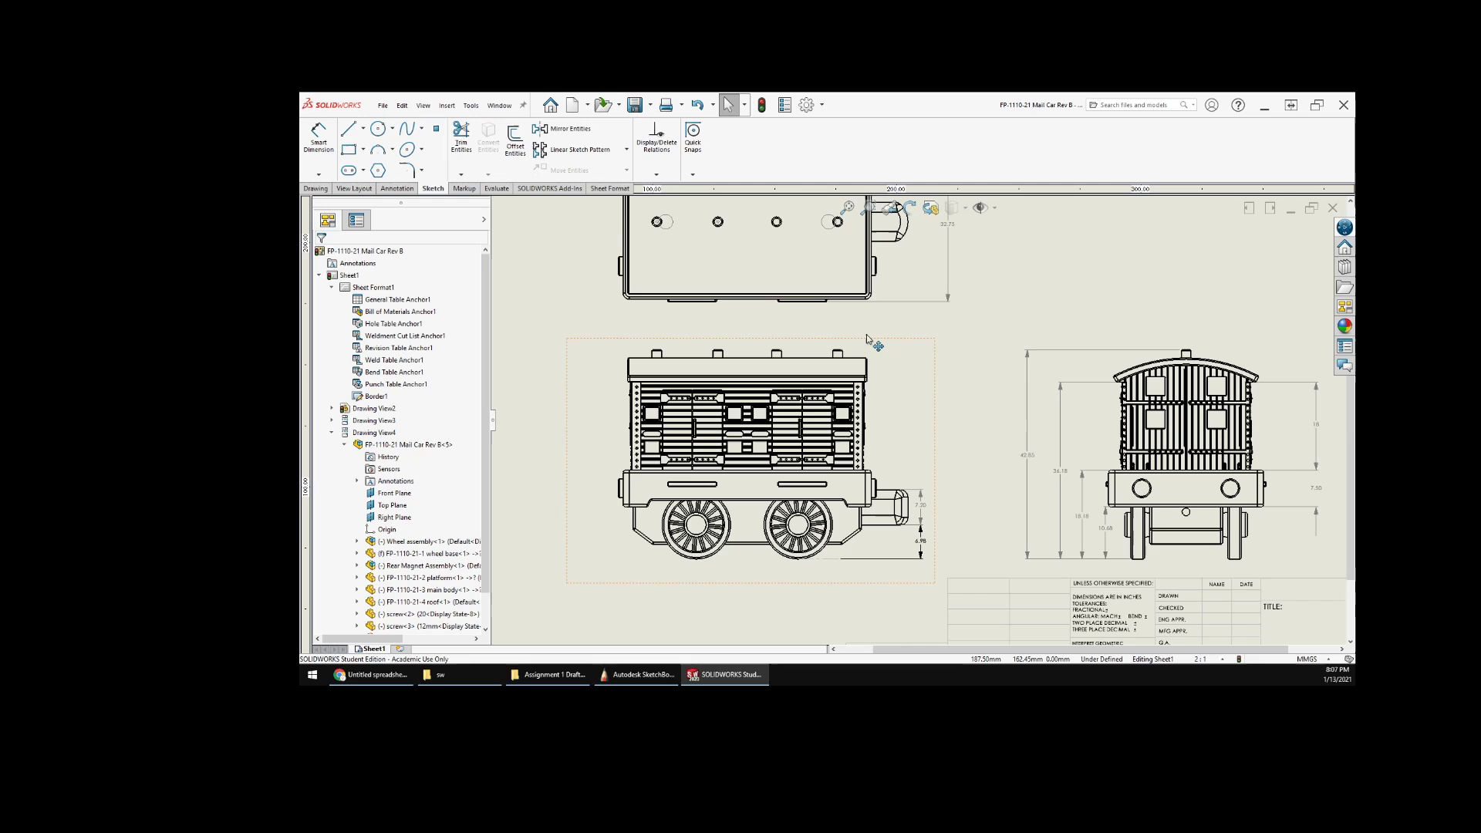
scroll(867, 339, up, 2)
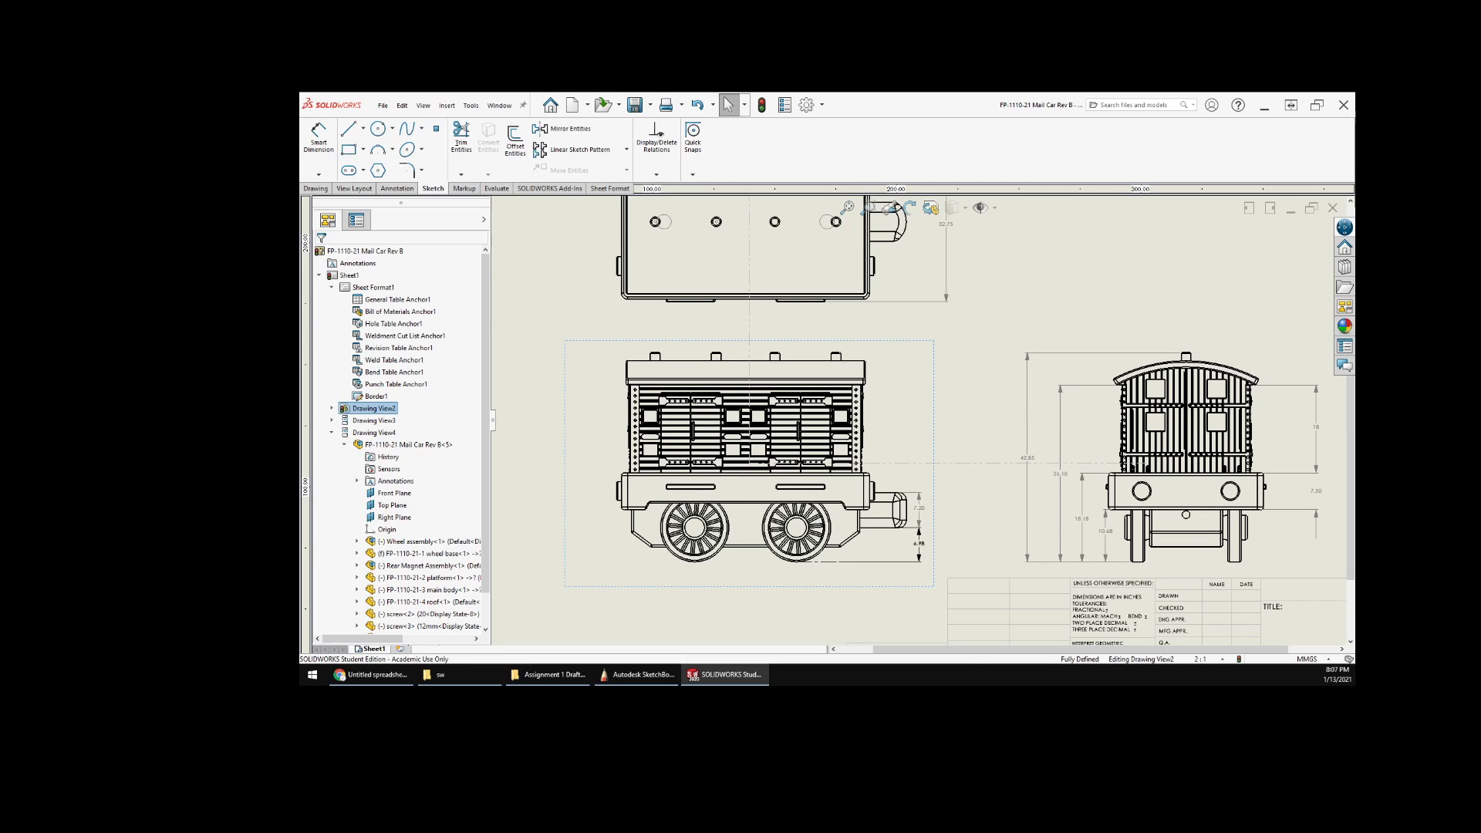
click(871, 357)
click(997, 331)
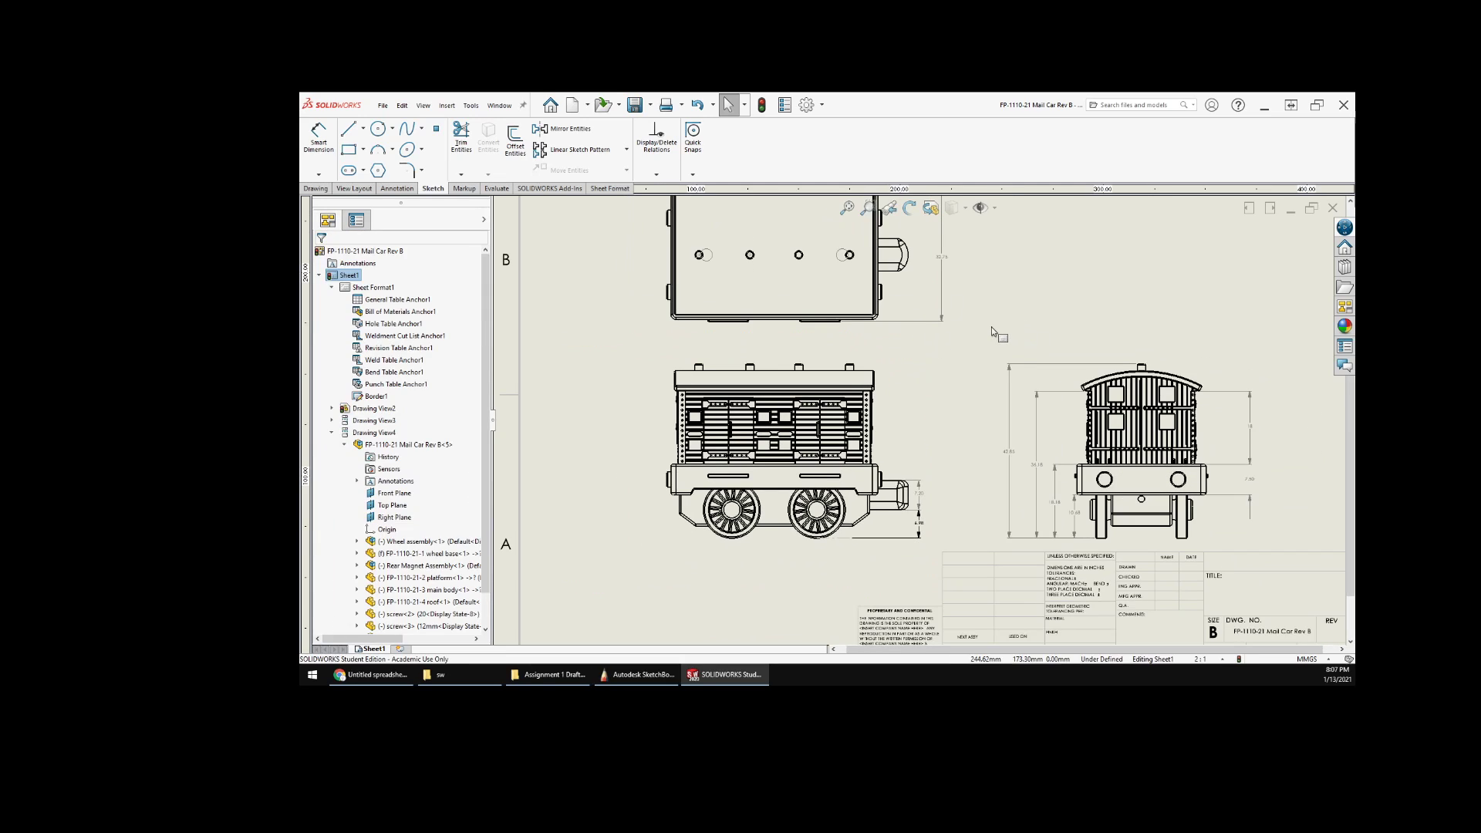
middle_drag(993, 326, 1084, 338)
- Dimension the diameter of the leftmost roof peg in the side view, placing the text above and left of the roof
scroll(929, 339, down, 2)
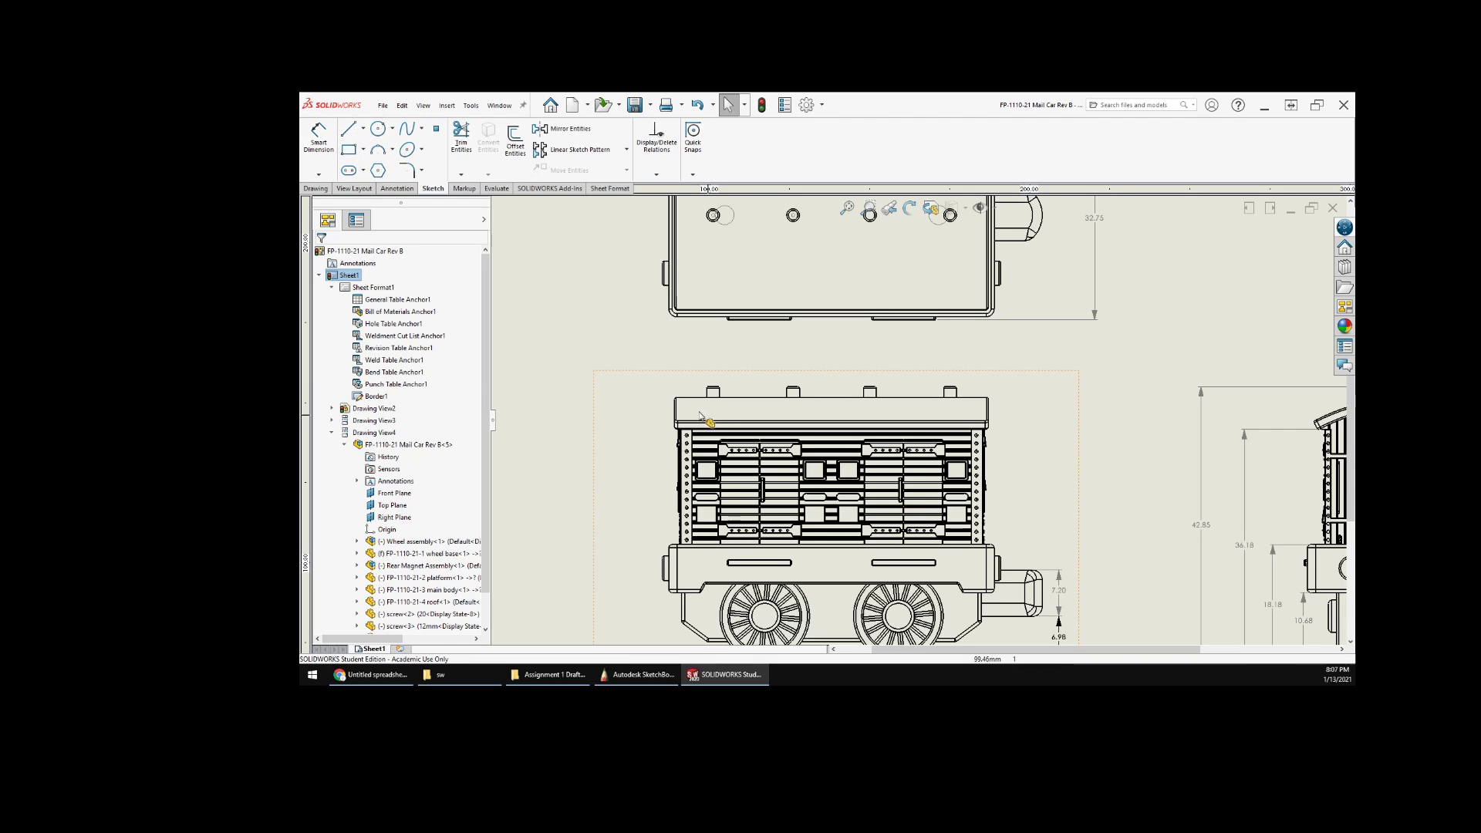
scroll(708, 410, down, 1)
scroll(708, 410, down, 1)
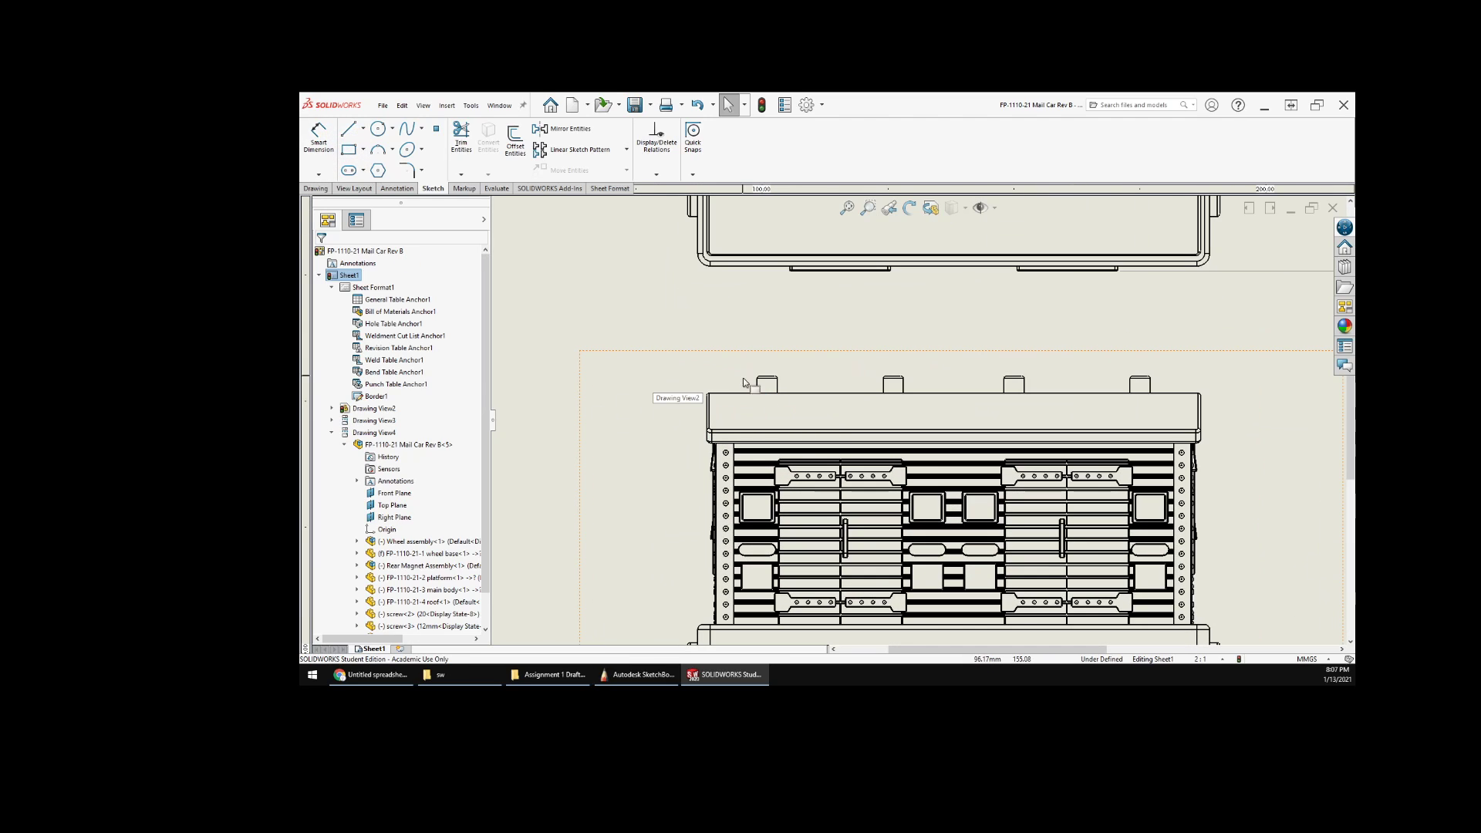
click(319, 138)
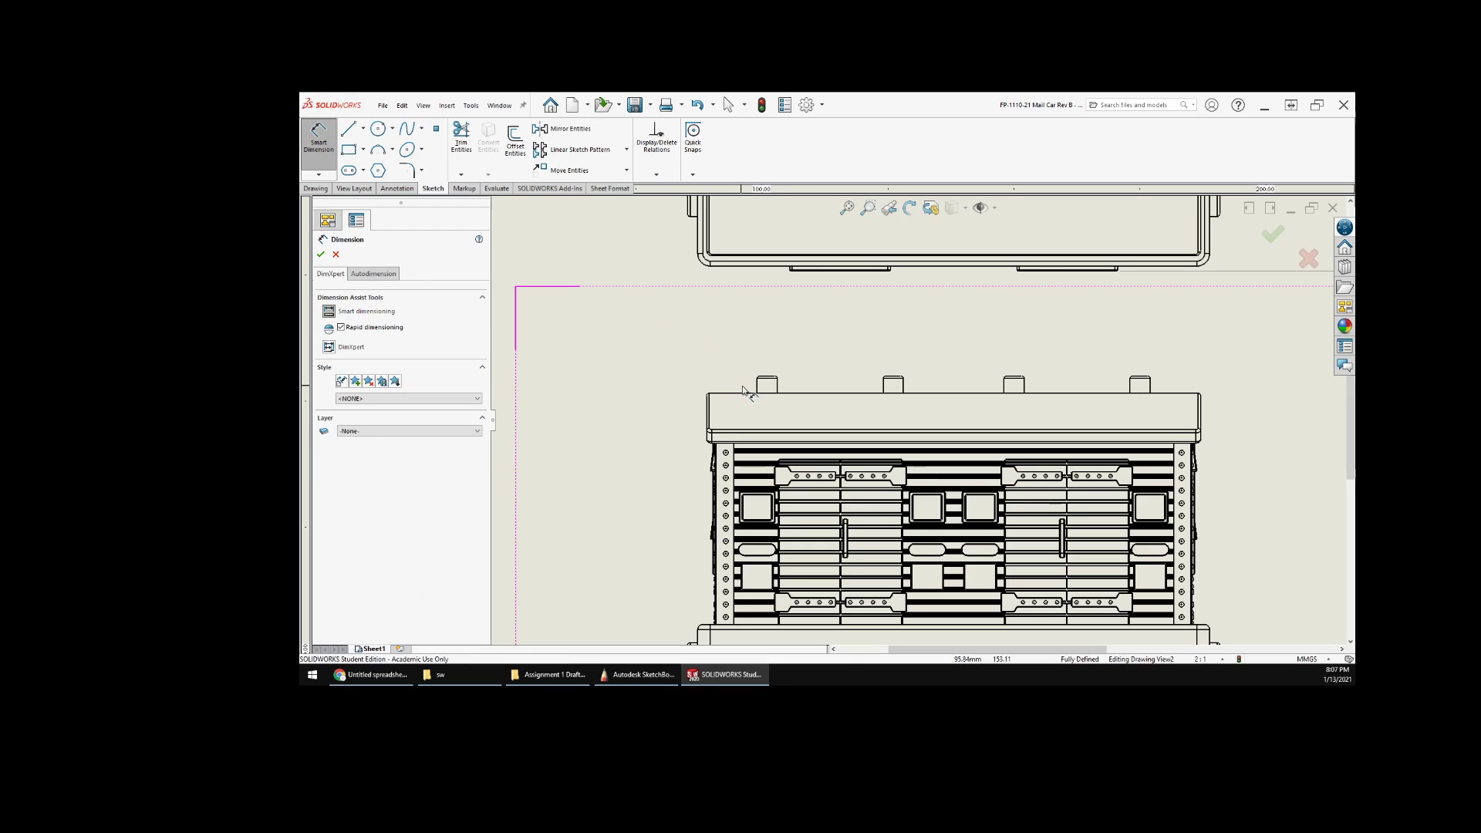
click(765, 384)
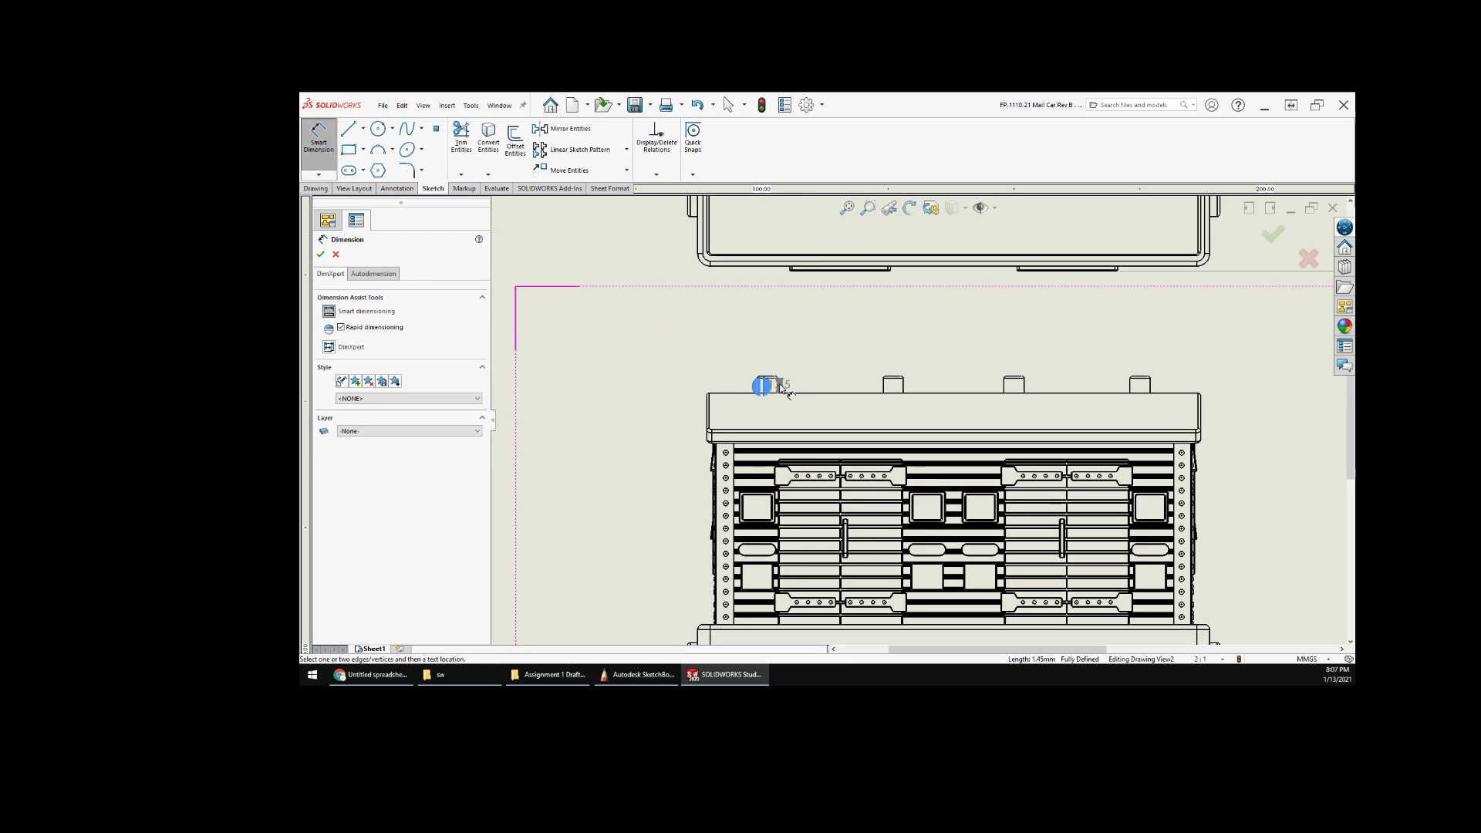
click(779, 385)
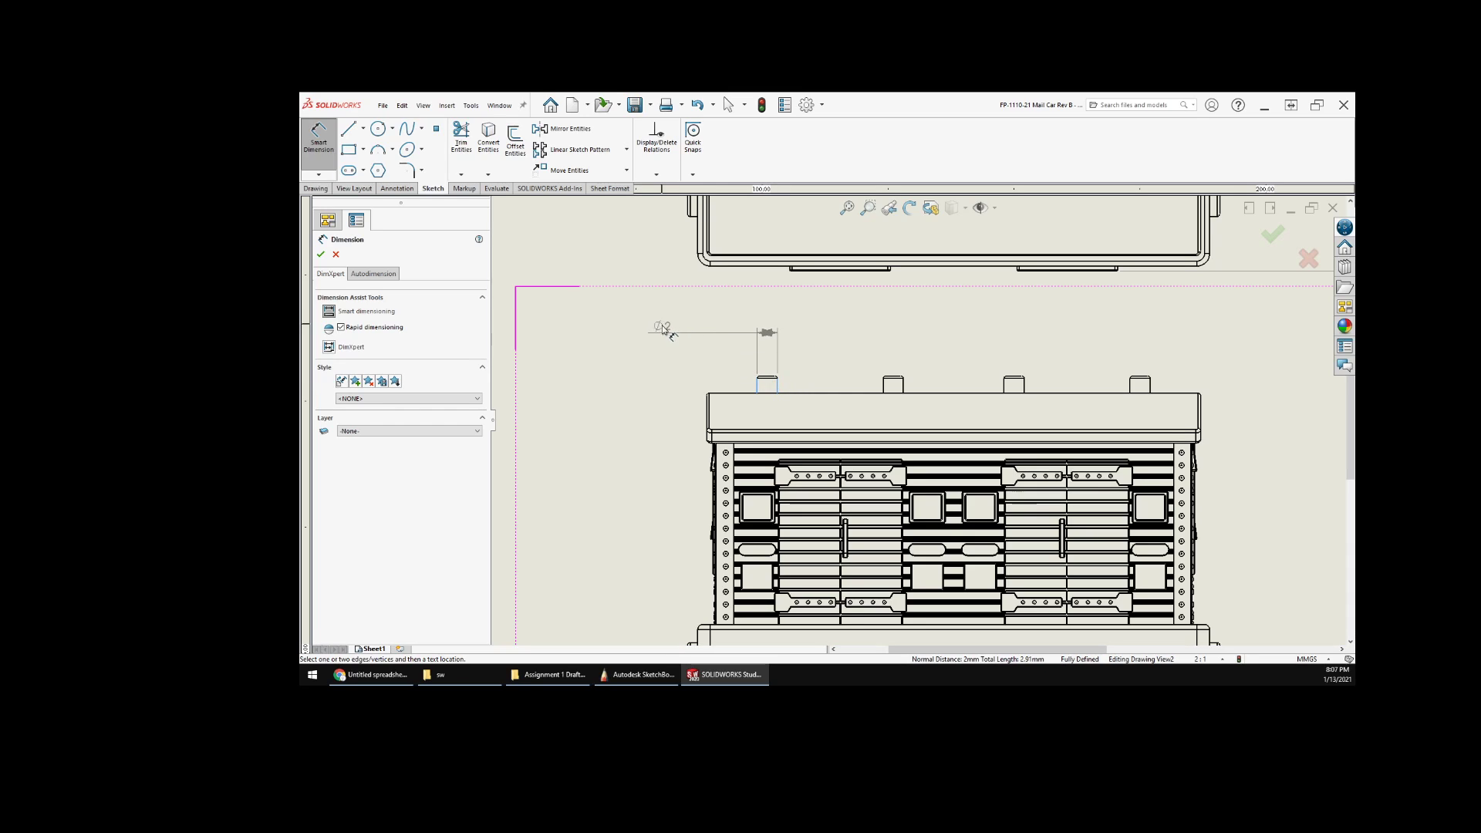
click(634, 328)
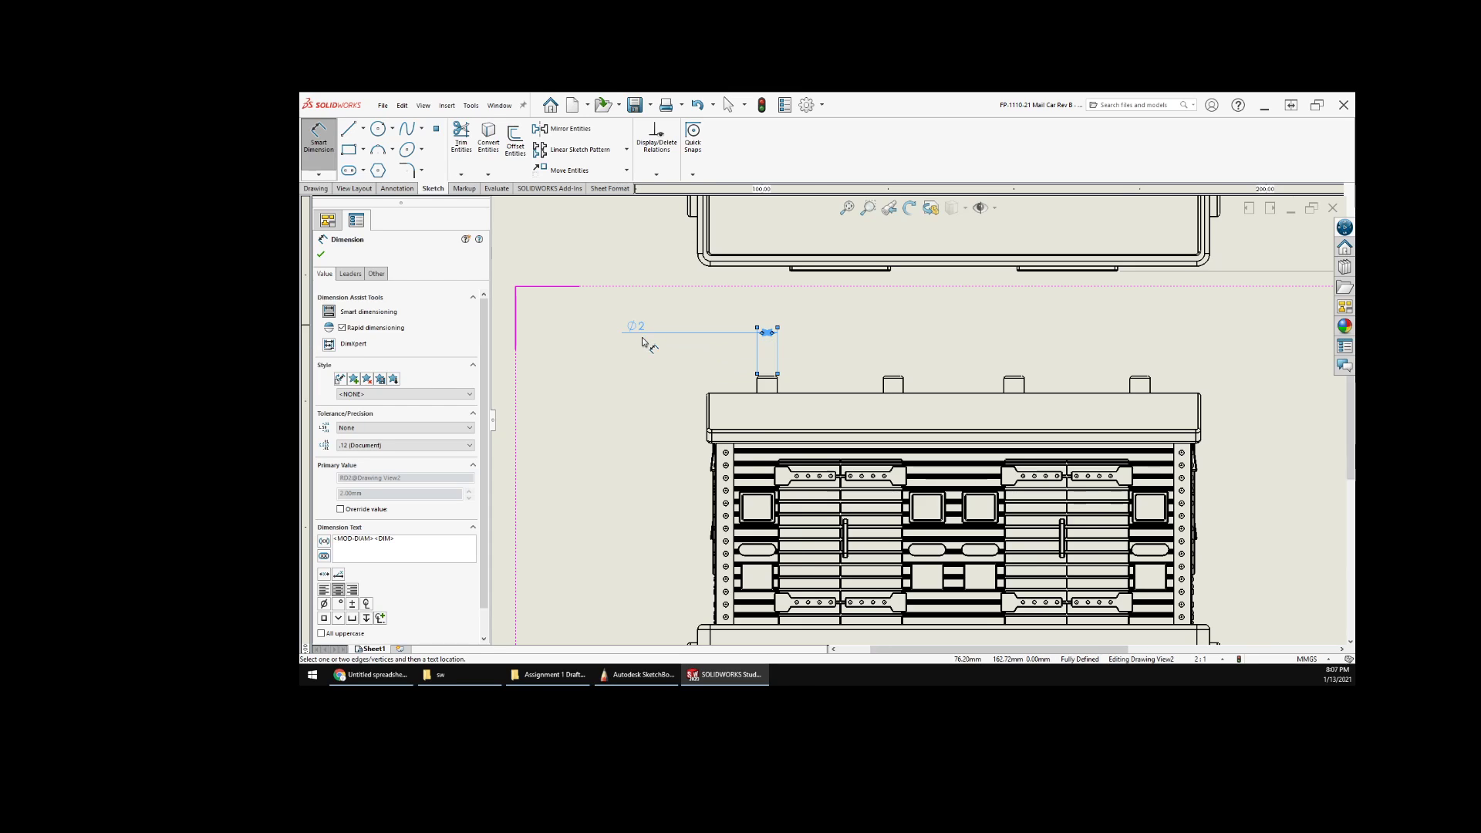
- Dimension the diameter of the leftmost roof peg circle in the plan view, with the text above and to its right
key(z)
middle_drag(707, 337, 671, 373)
scroll(681, 375, down, 2)
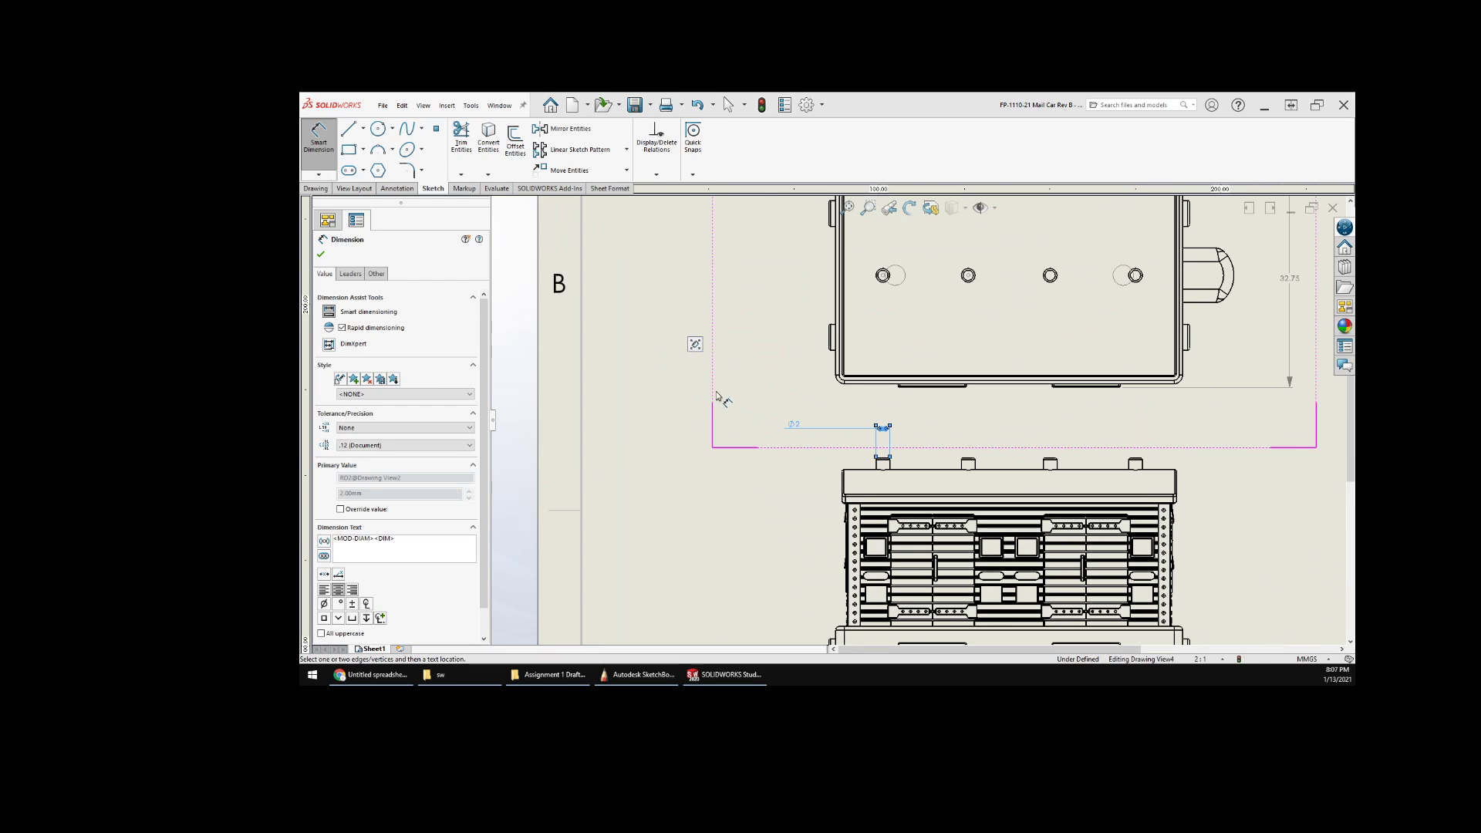
click(784, 426)
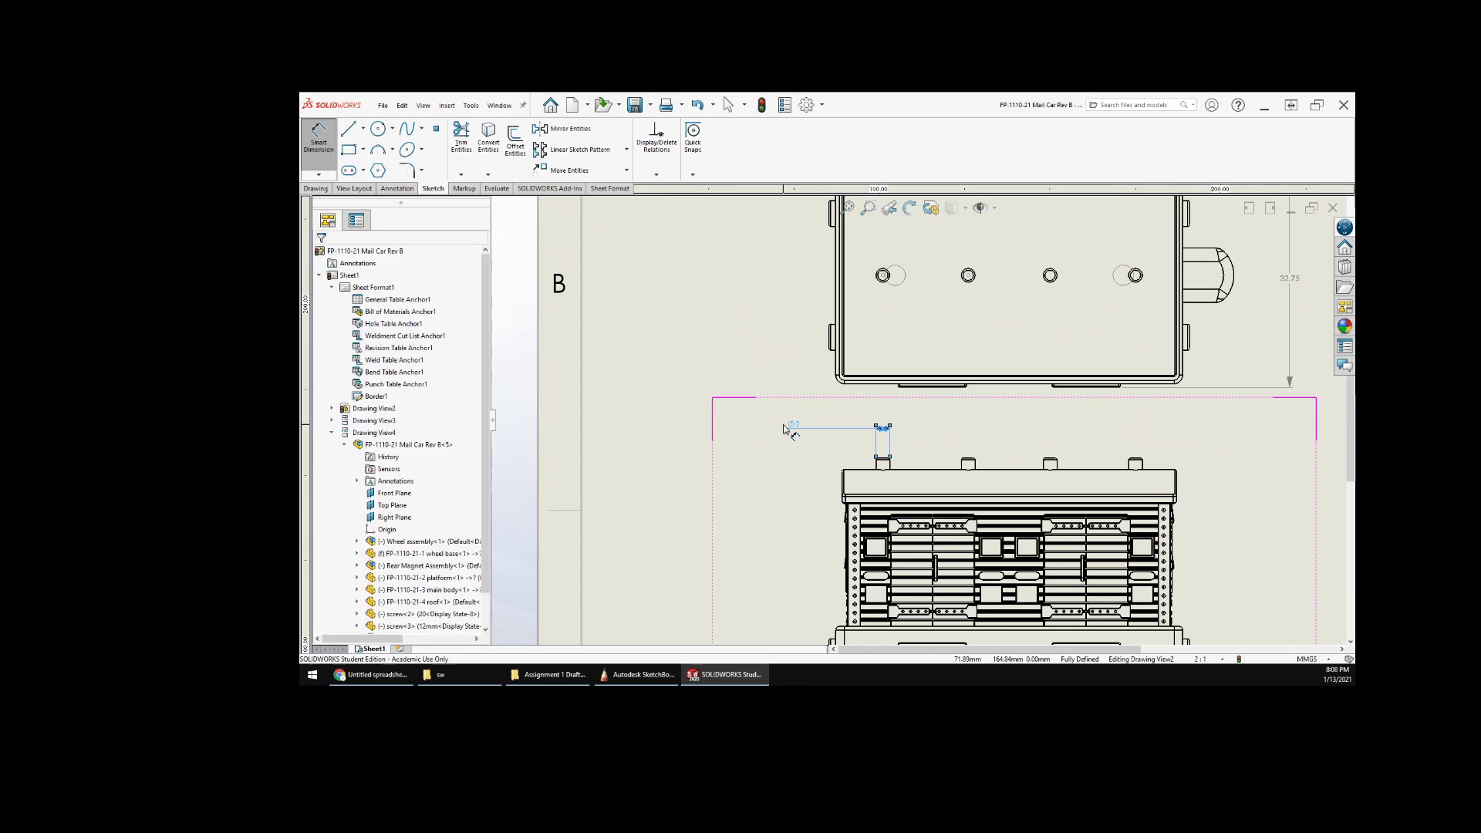
click(884, 272)
click(914, 247)
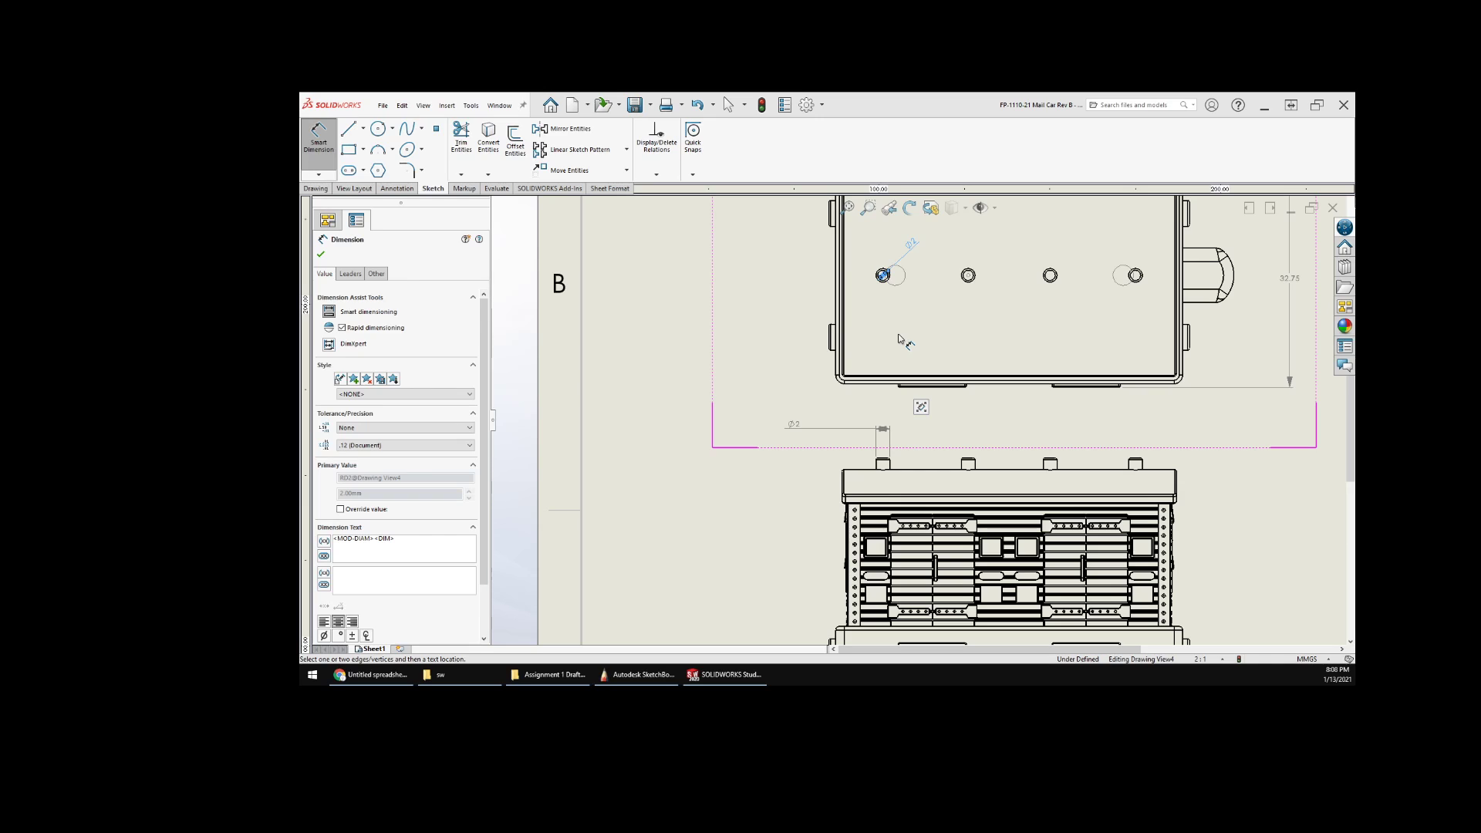
- Delete the roof peg diameter dimensions from the side and plan views
key(Escape)
click(792, 424)
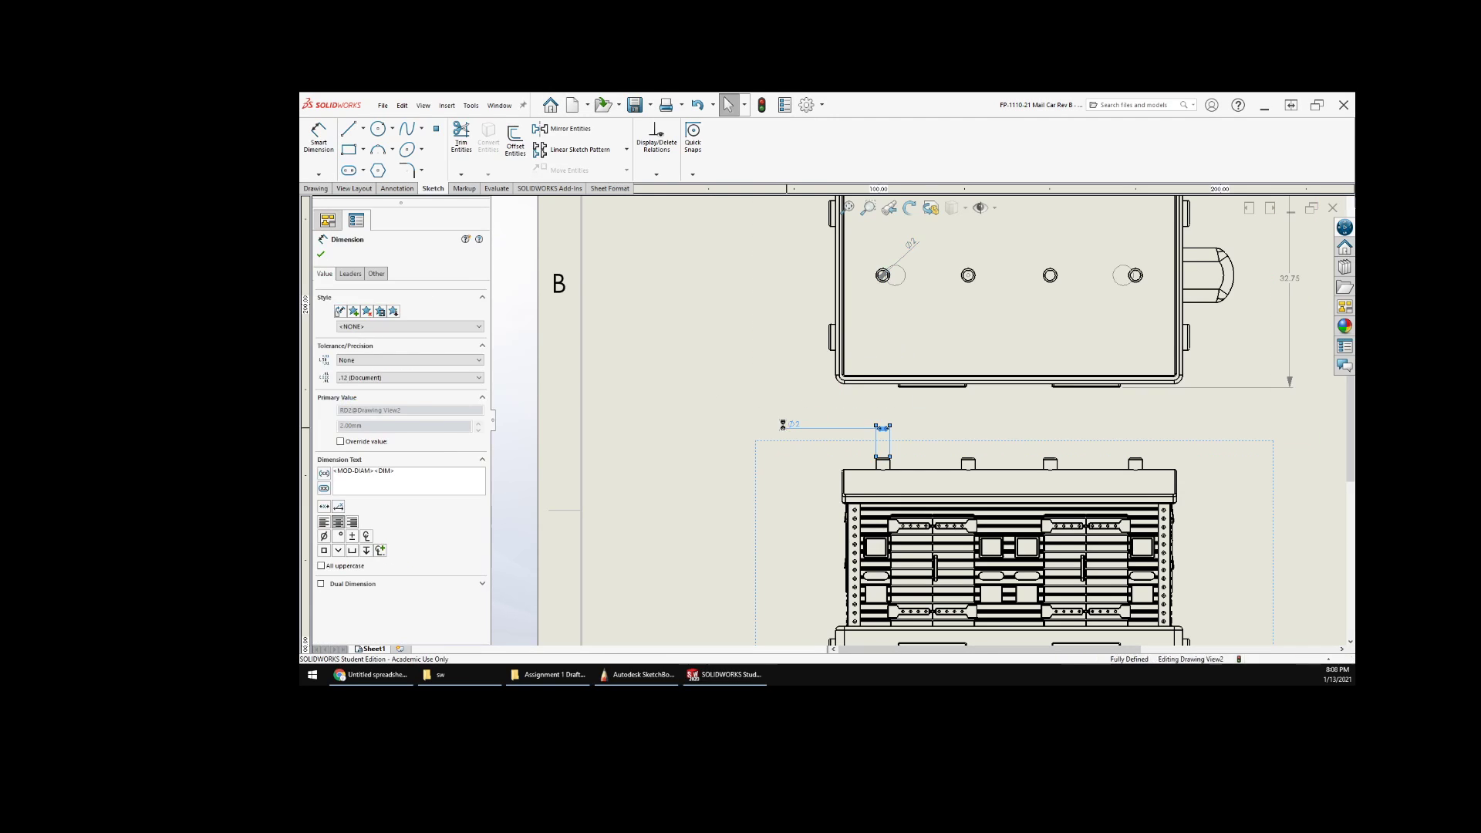
key(Delete)
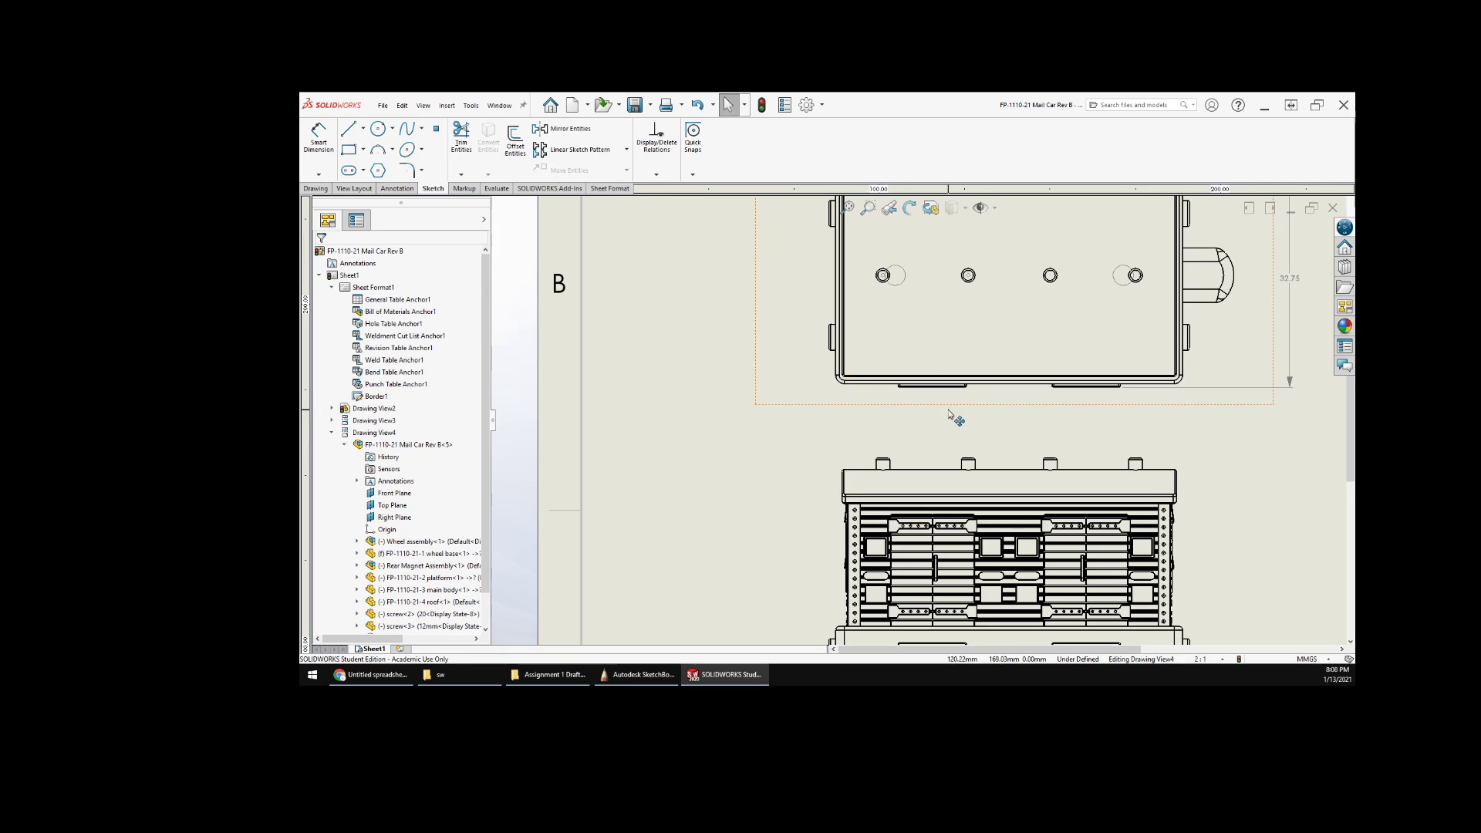
- Draw a horizontal centerline from the first to the last roof peg in the plan view and hide the sketch circles beside the outer pegs
scroll(951, 416, up, 3)
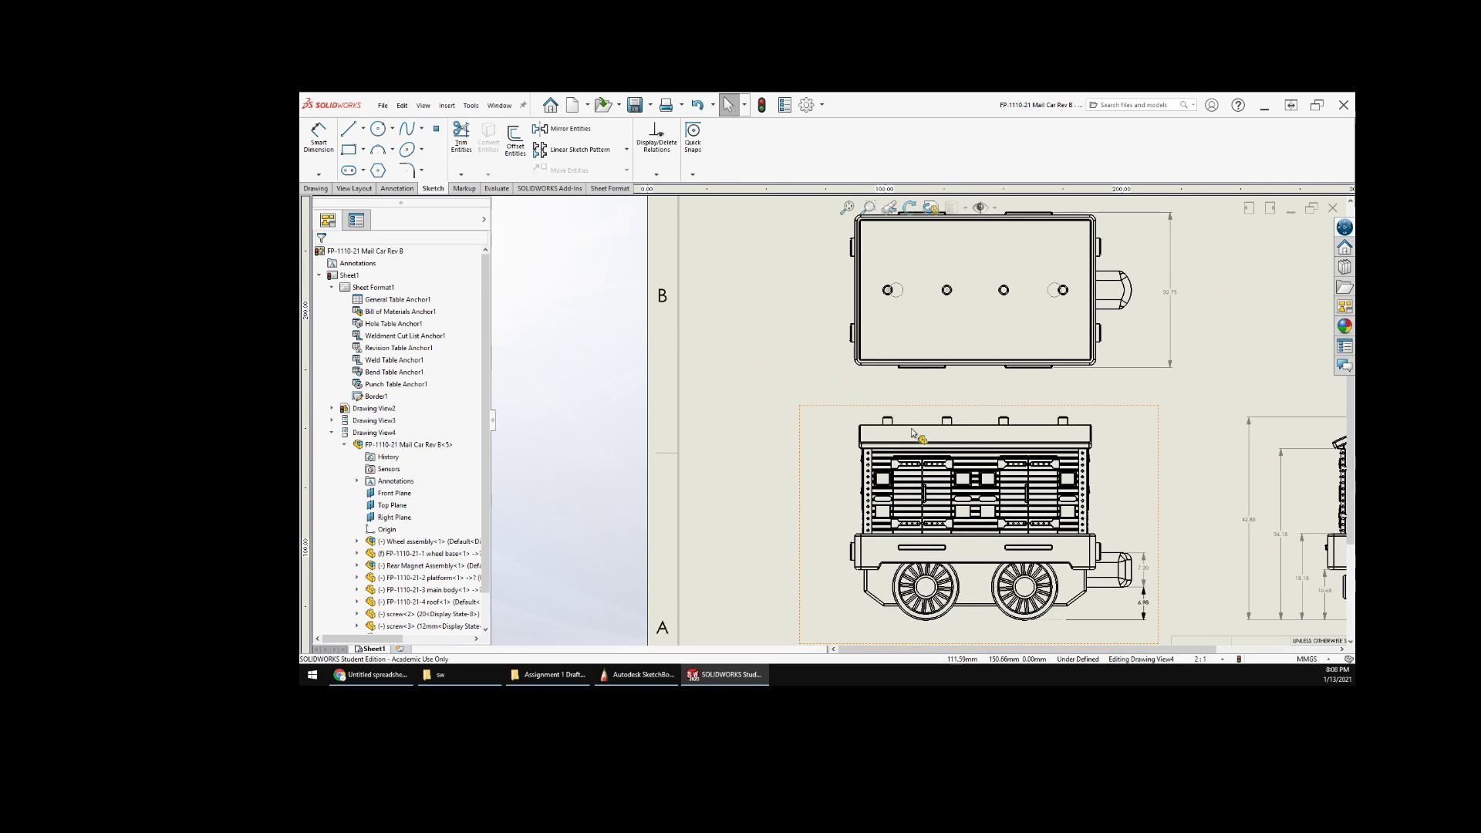
scroll(955, 383, down, 2)
scroll(968, 378, down, 1)
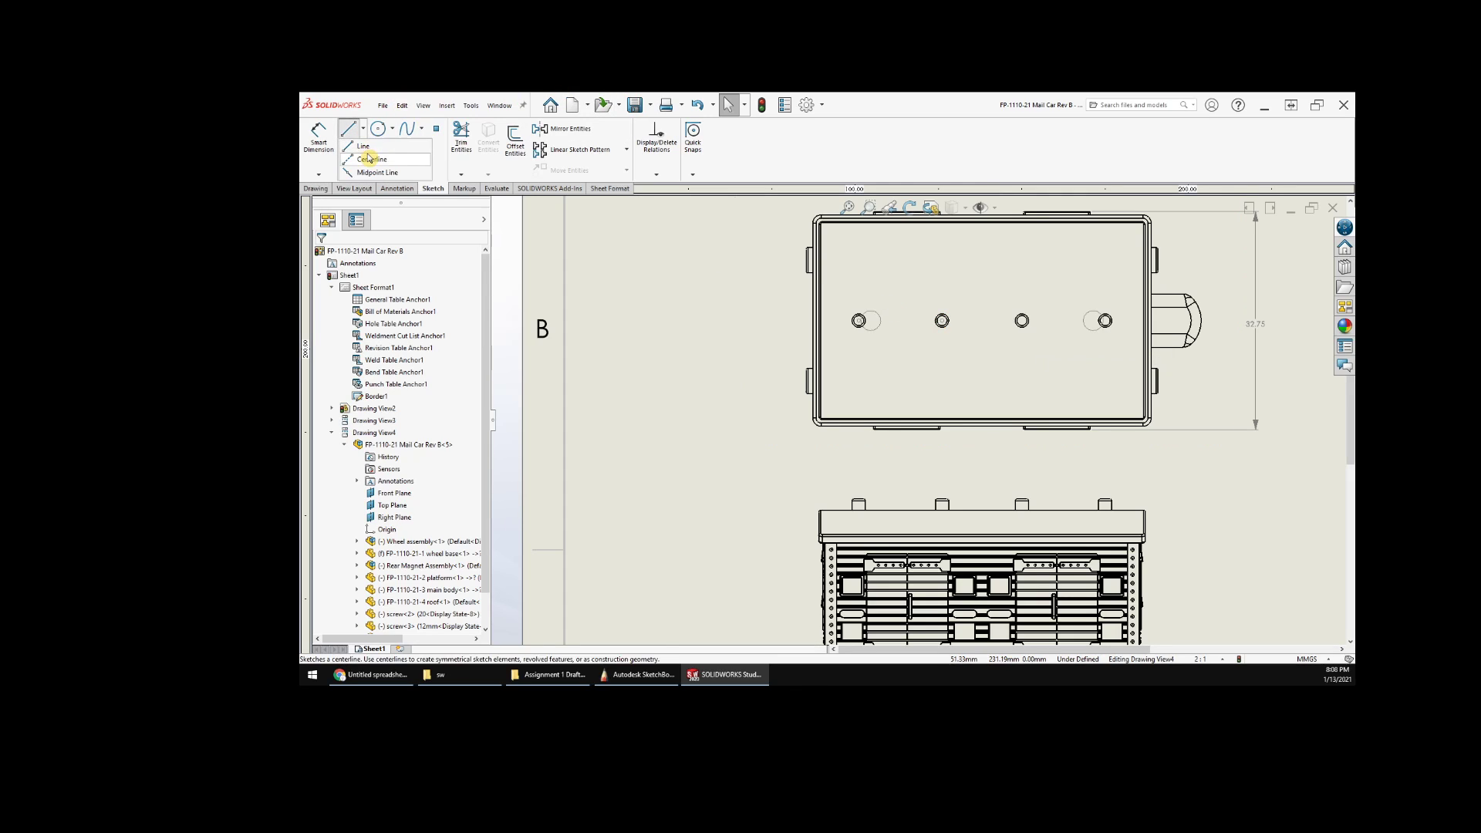
click(348, 129)
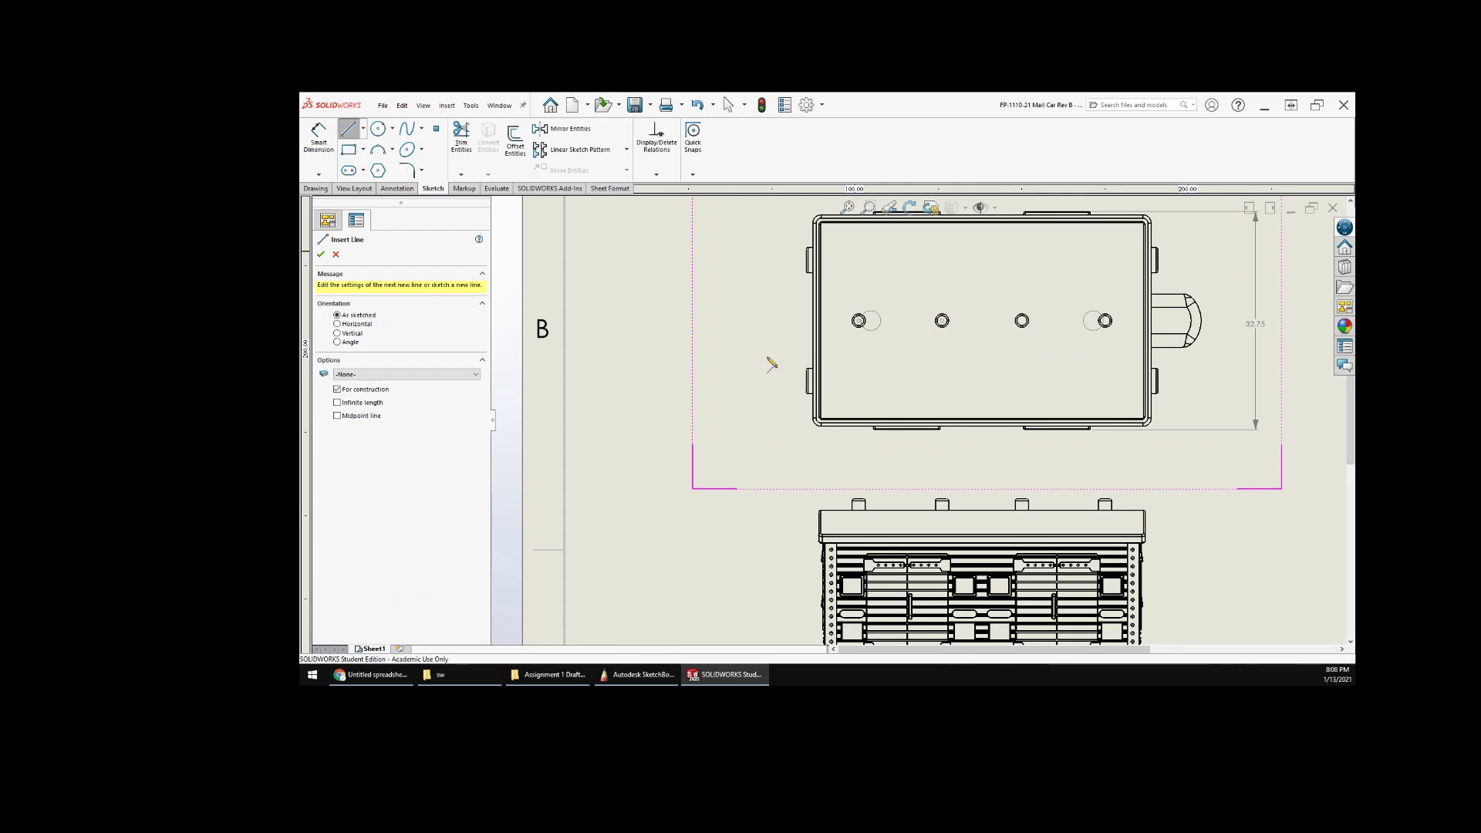
click(858, 321)
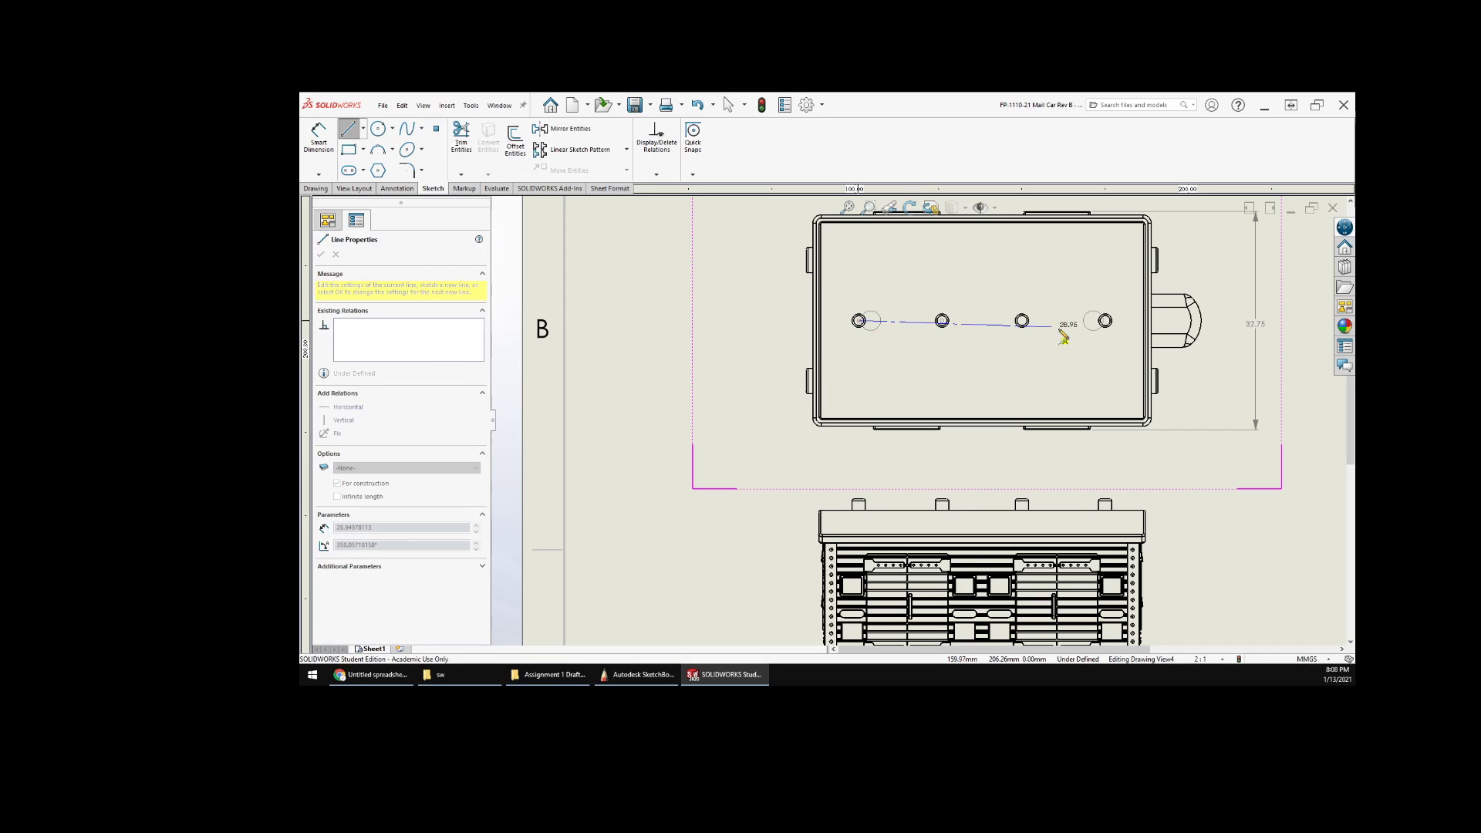
click(1106, 321)
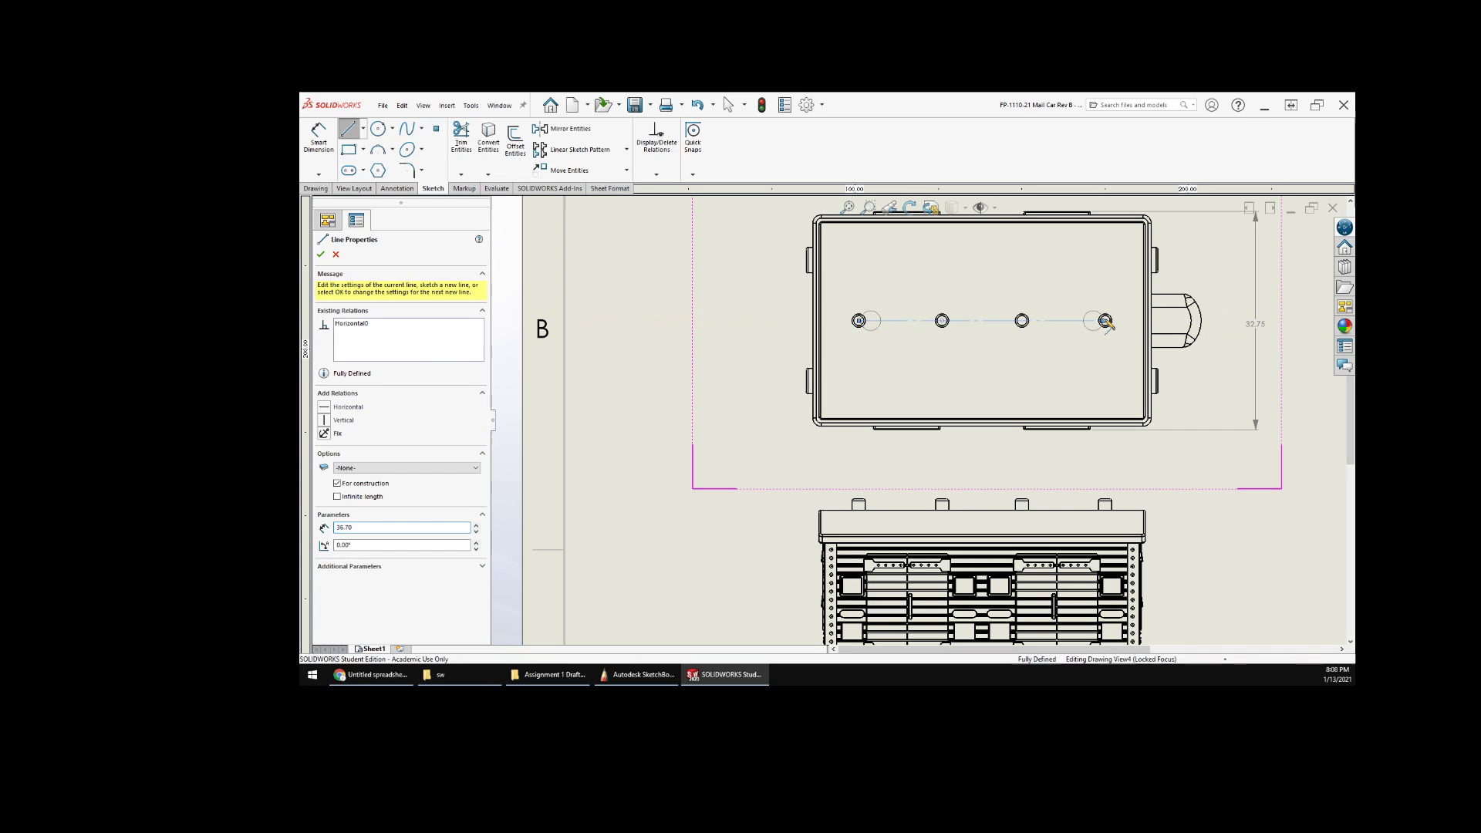
right_click(1118, 326)
click(1130, 327)
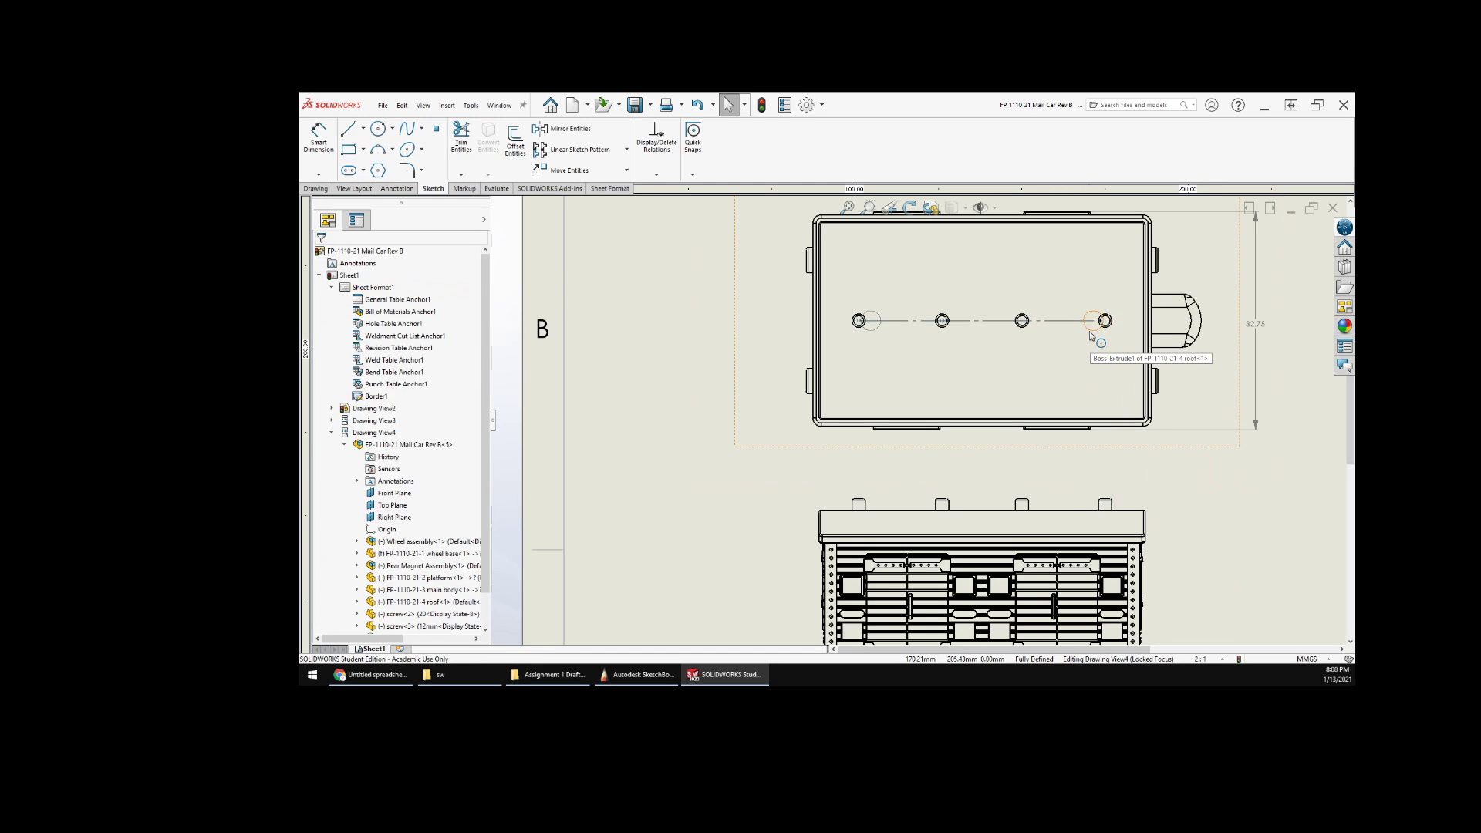
right_click(1093, 334)
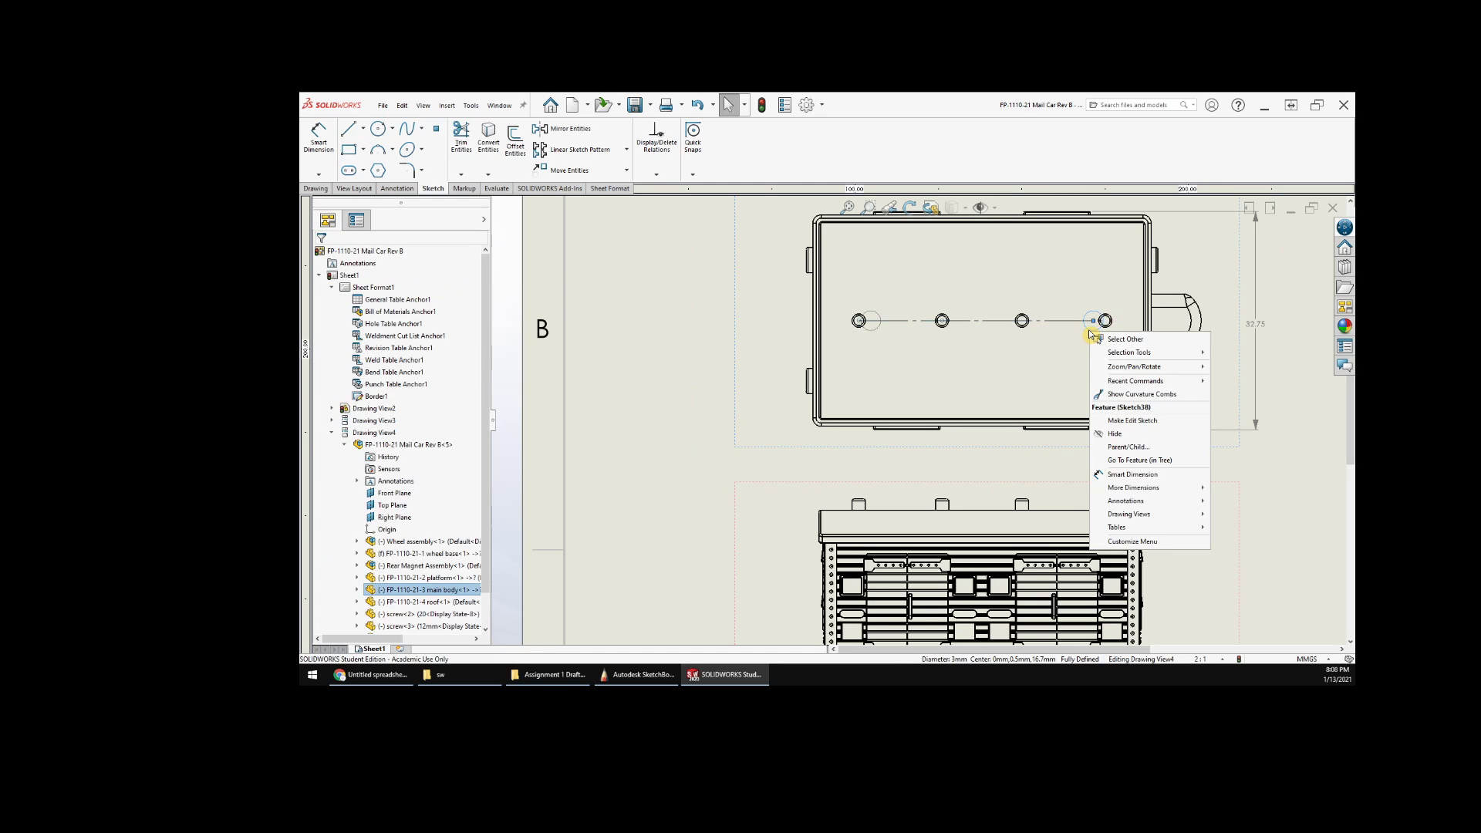
click(1116, 434)
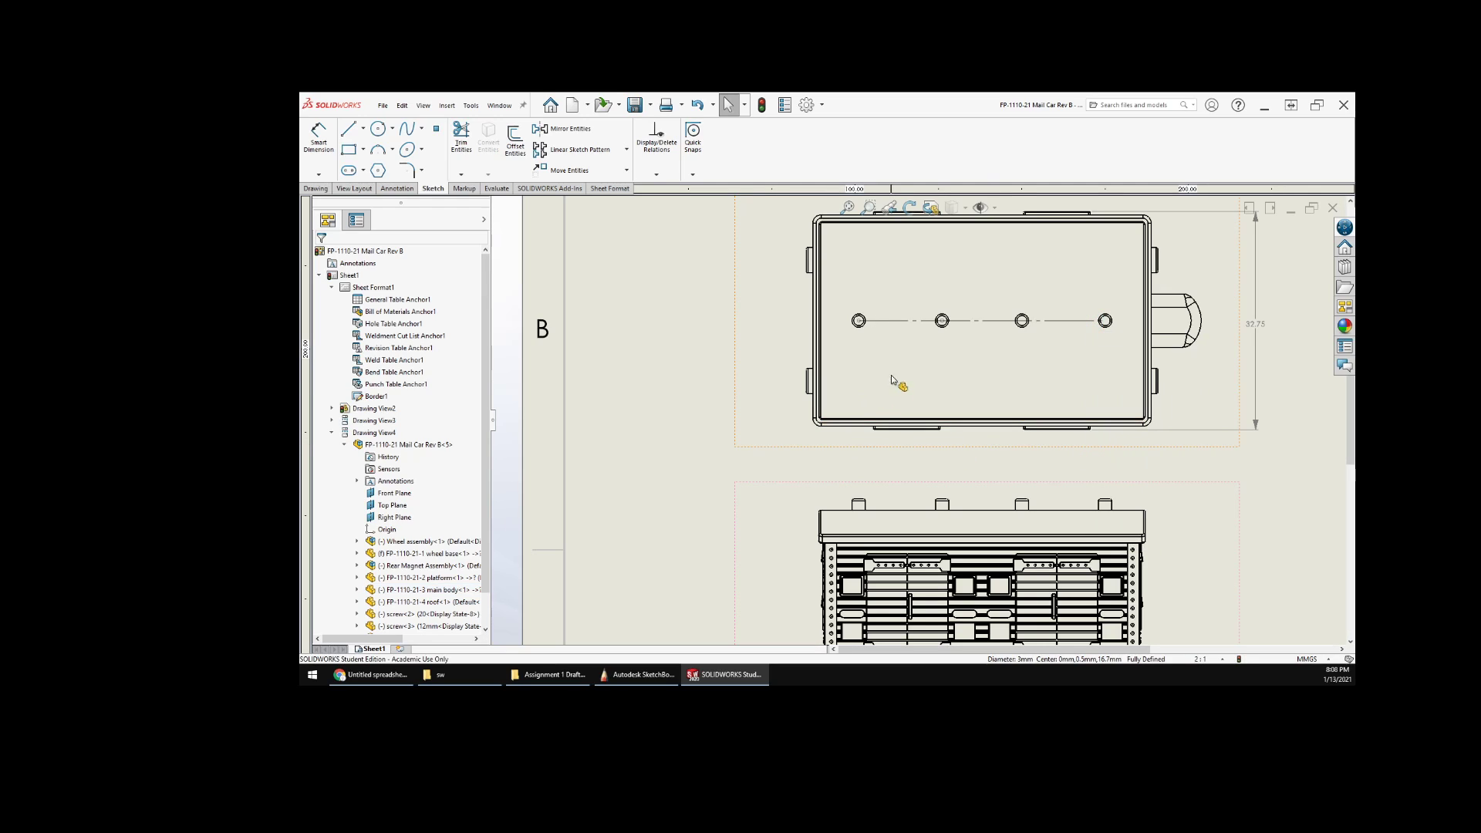
- Dimension the center-to-center spacing of the two leftmost roof pegs in the plan view, placing the text above the centerline
mouse_move(933, 441)
middle_down()
mouse_move(922, 383)
mouse_move(924, 434)
middle_up()
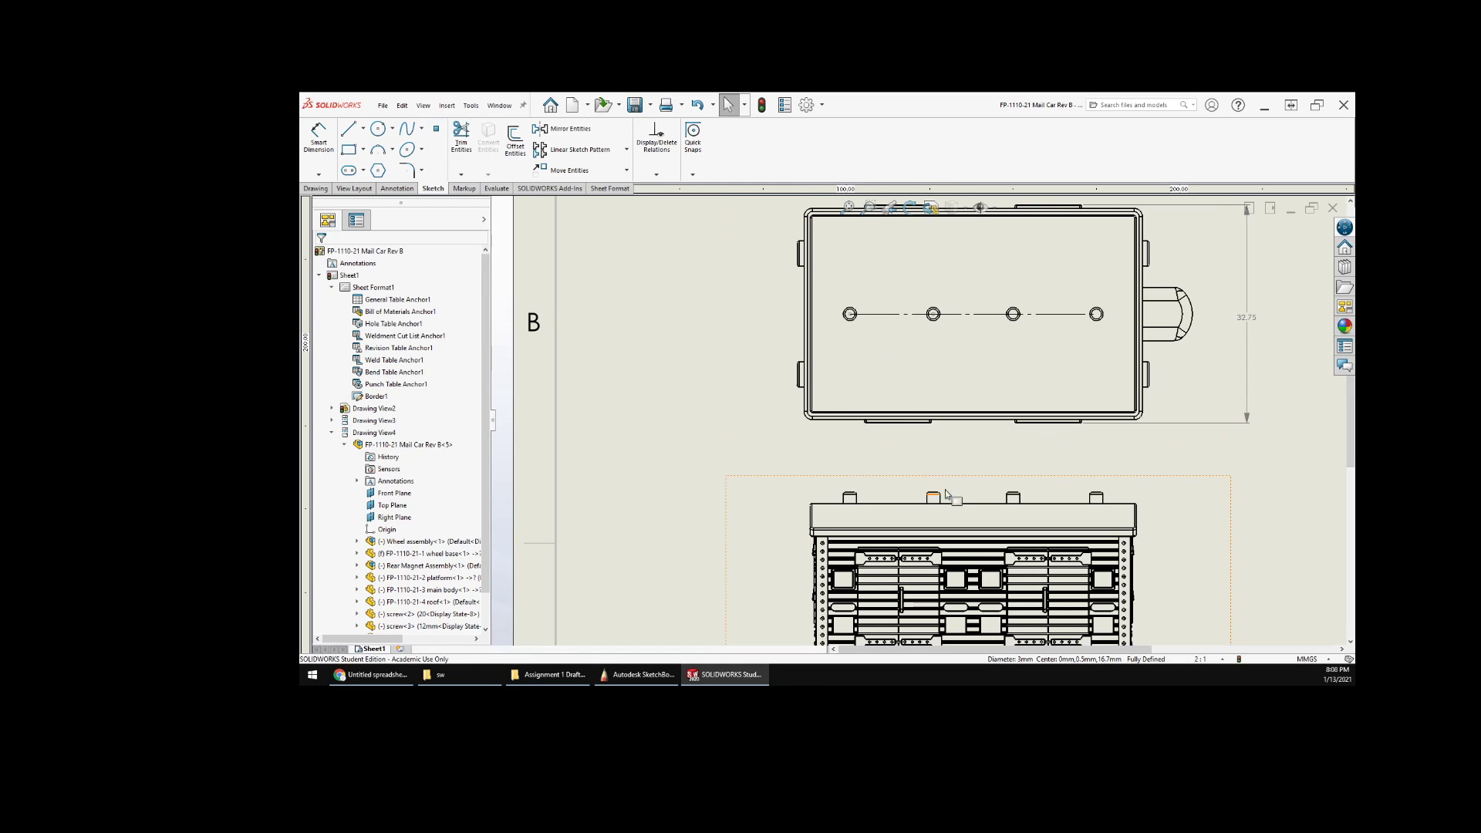
scroll(877, 309, down, 3)
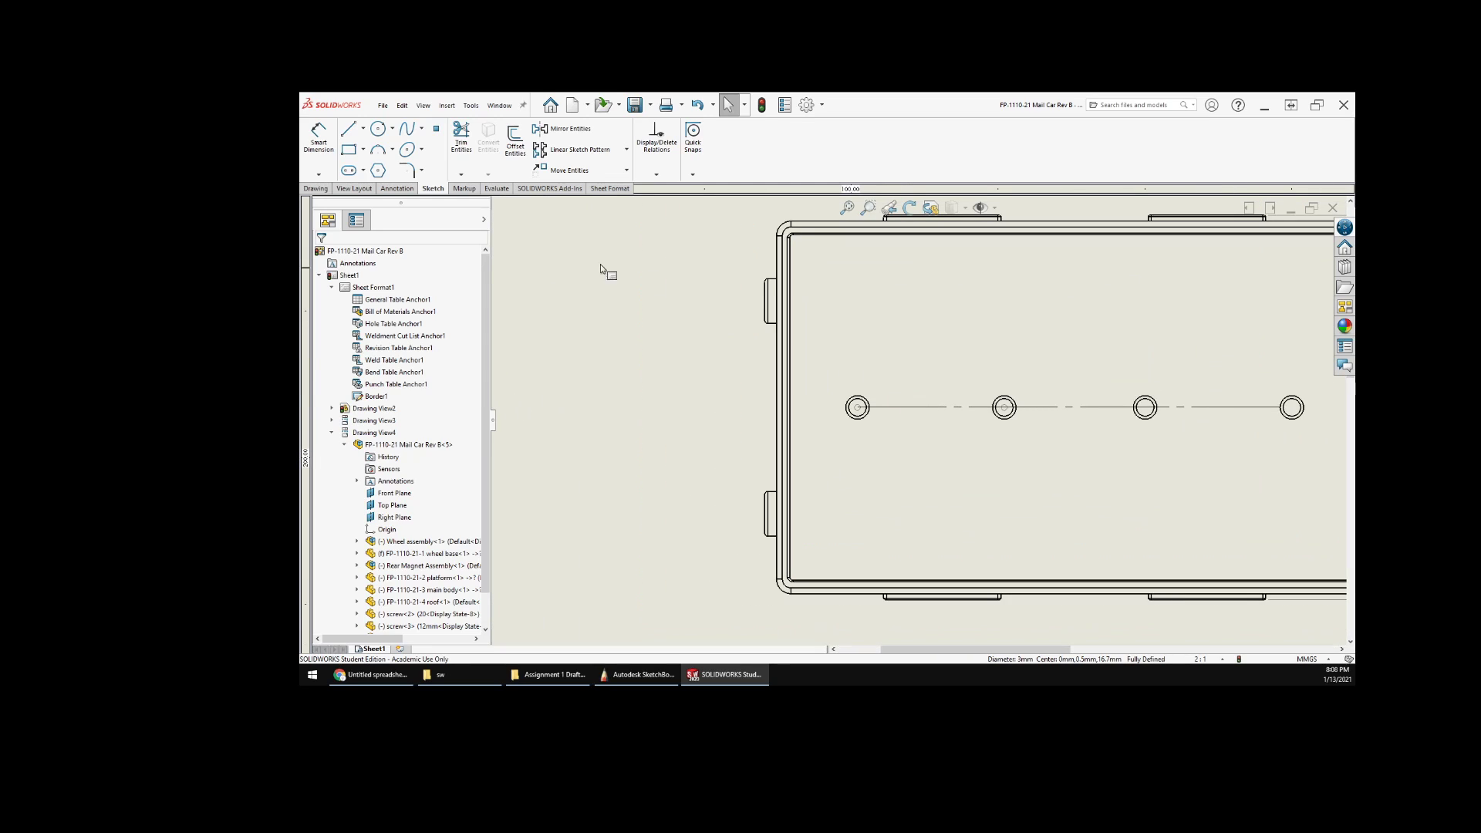
click(320, 135)
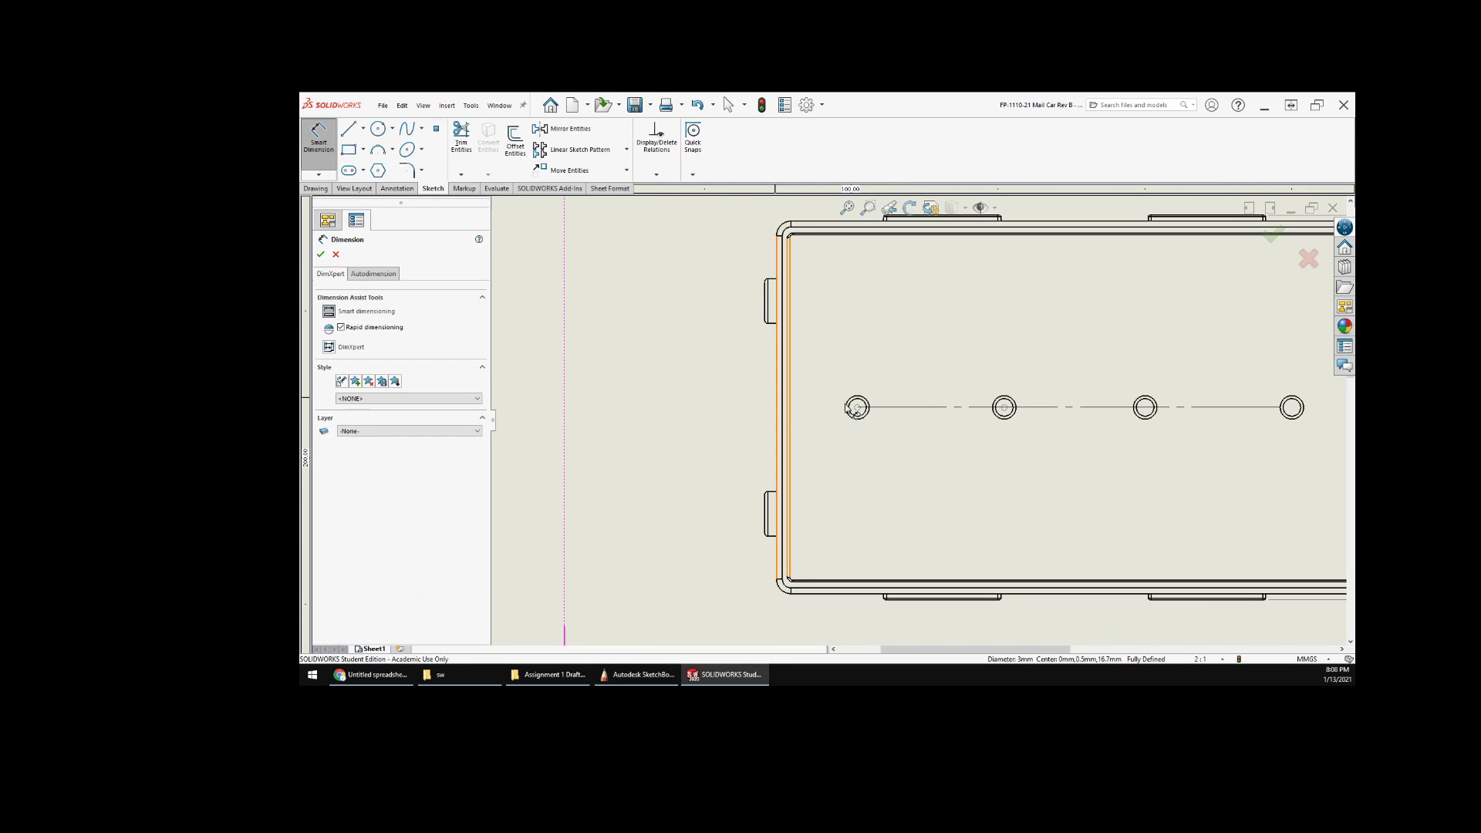
click(858, 408)
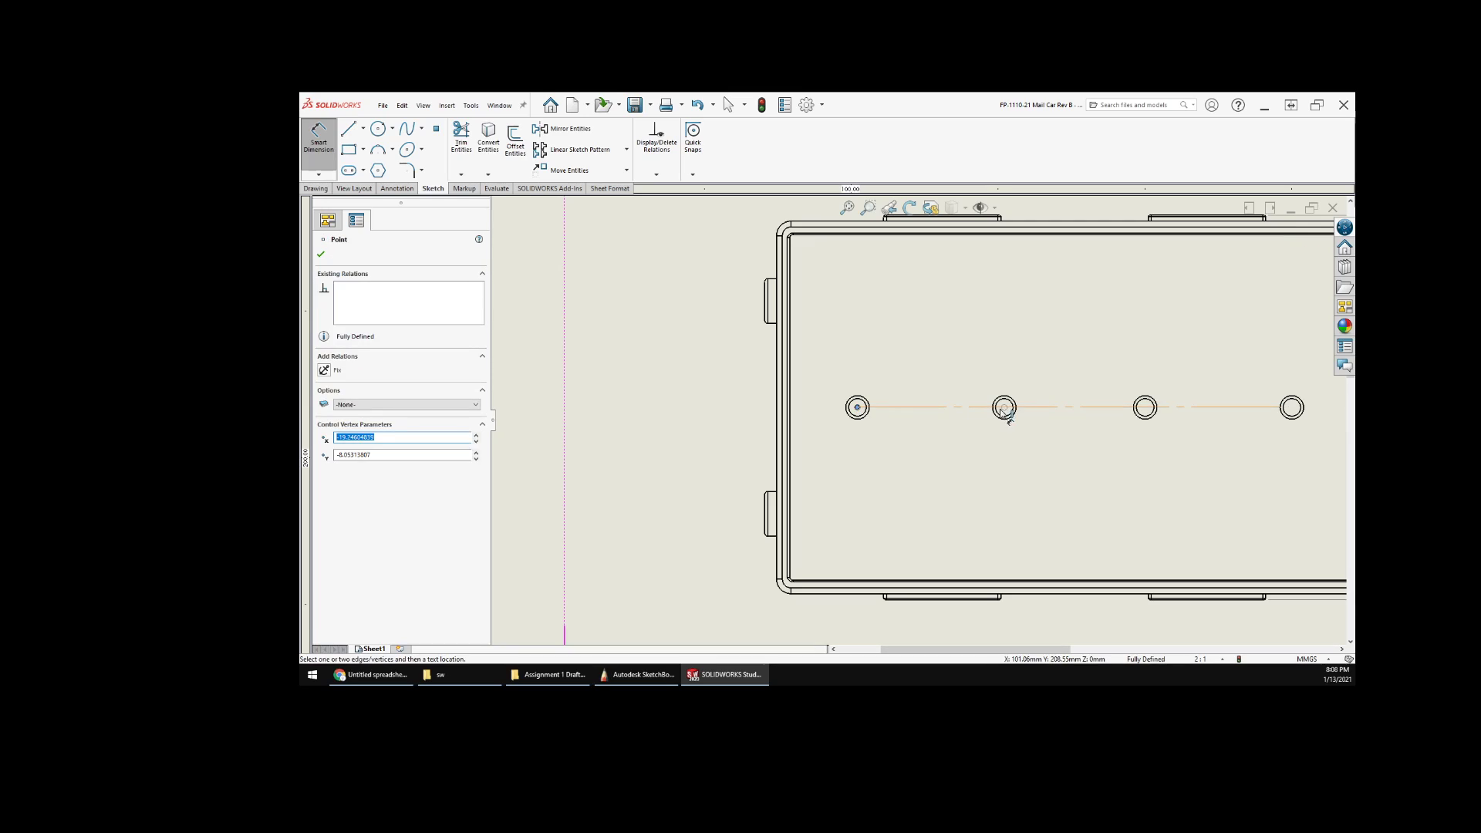
click(1004, 407)
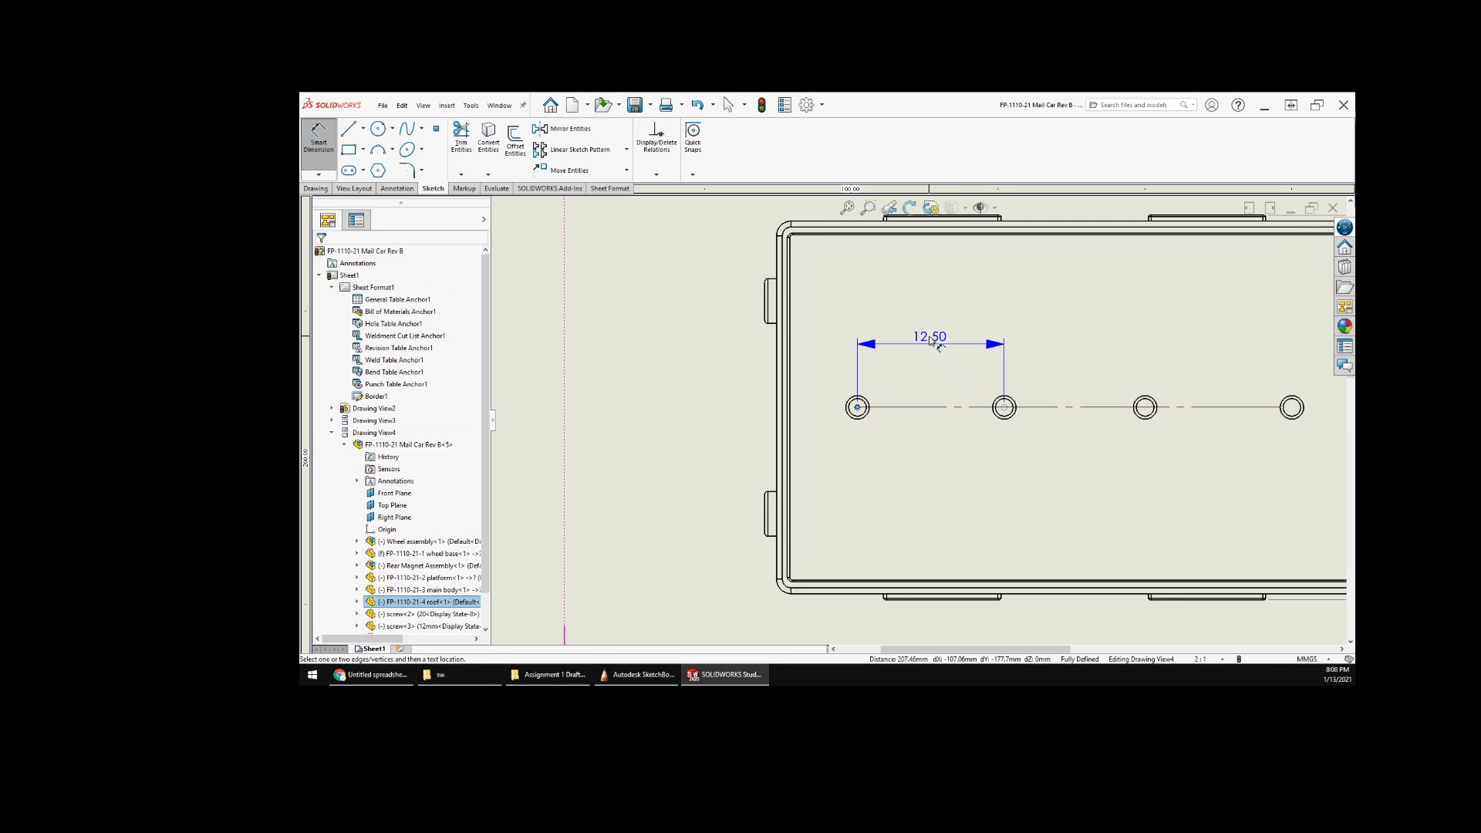
click(931, 339)
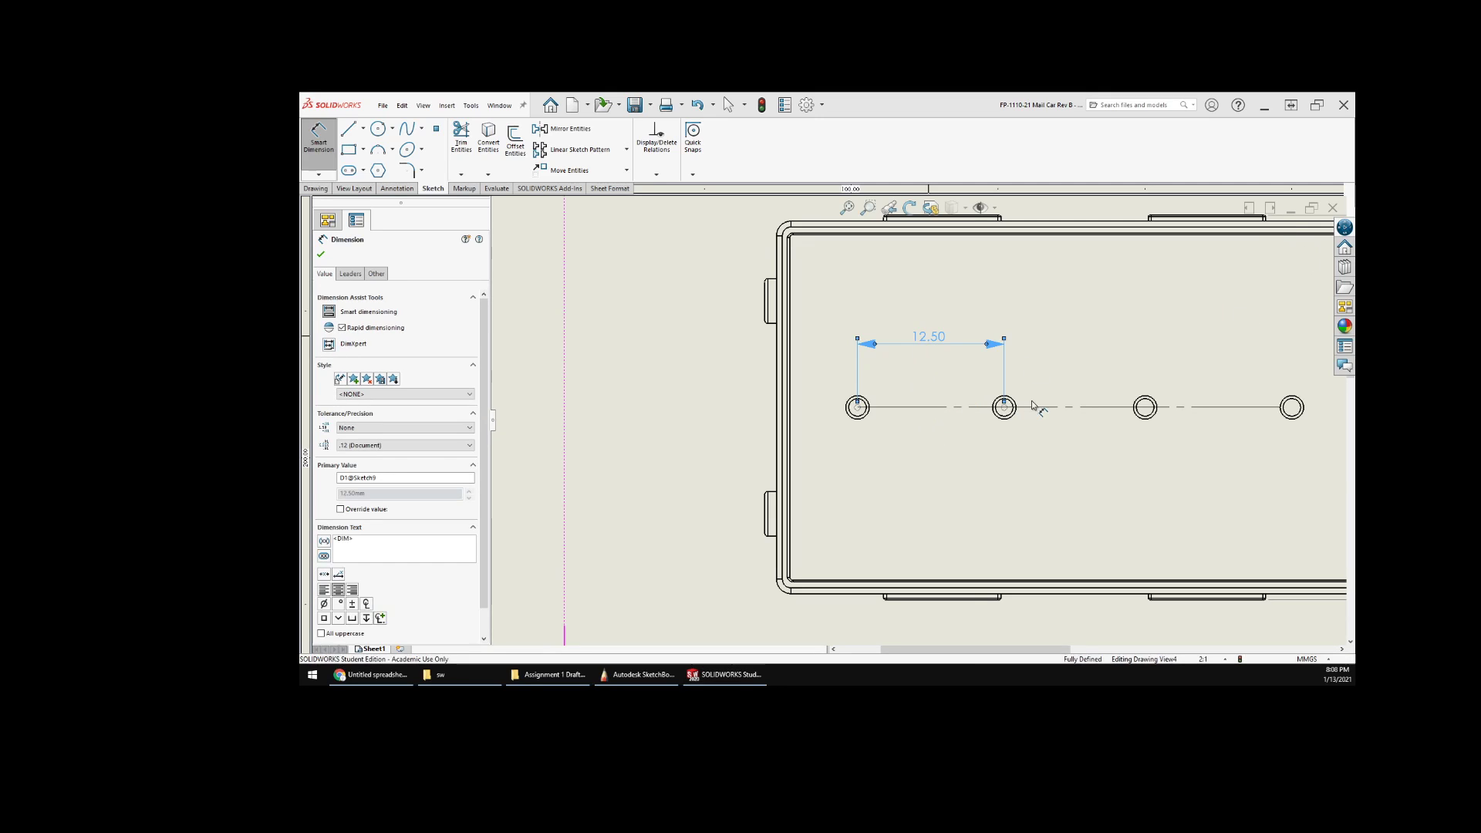
middle_drag(1031, 400, 896, 396)
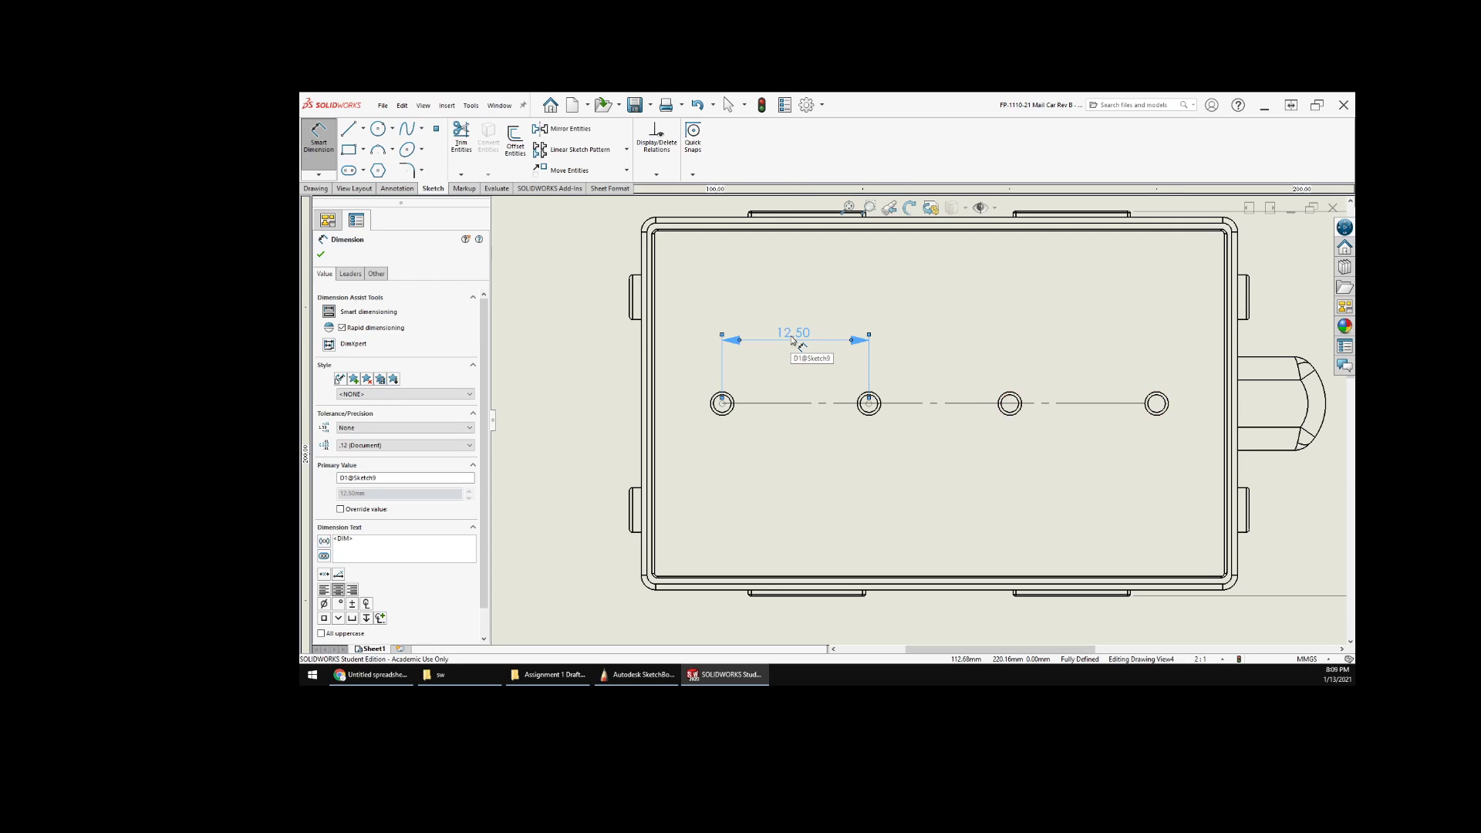
- Append "typ" to the text of the spacing dimension between the first two roof holes in the top view
click(433, 475)
click(358, 537)
text(typ)
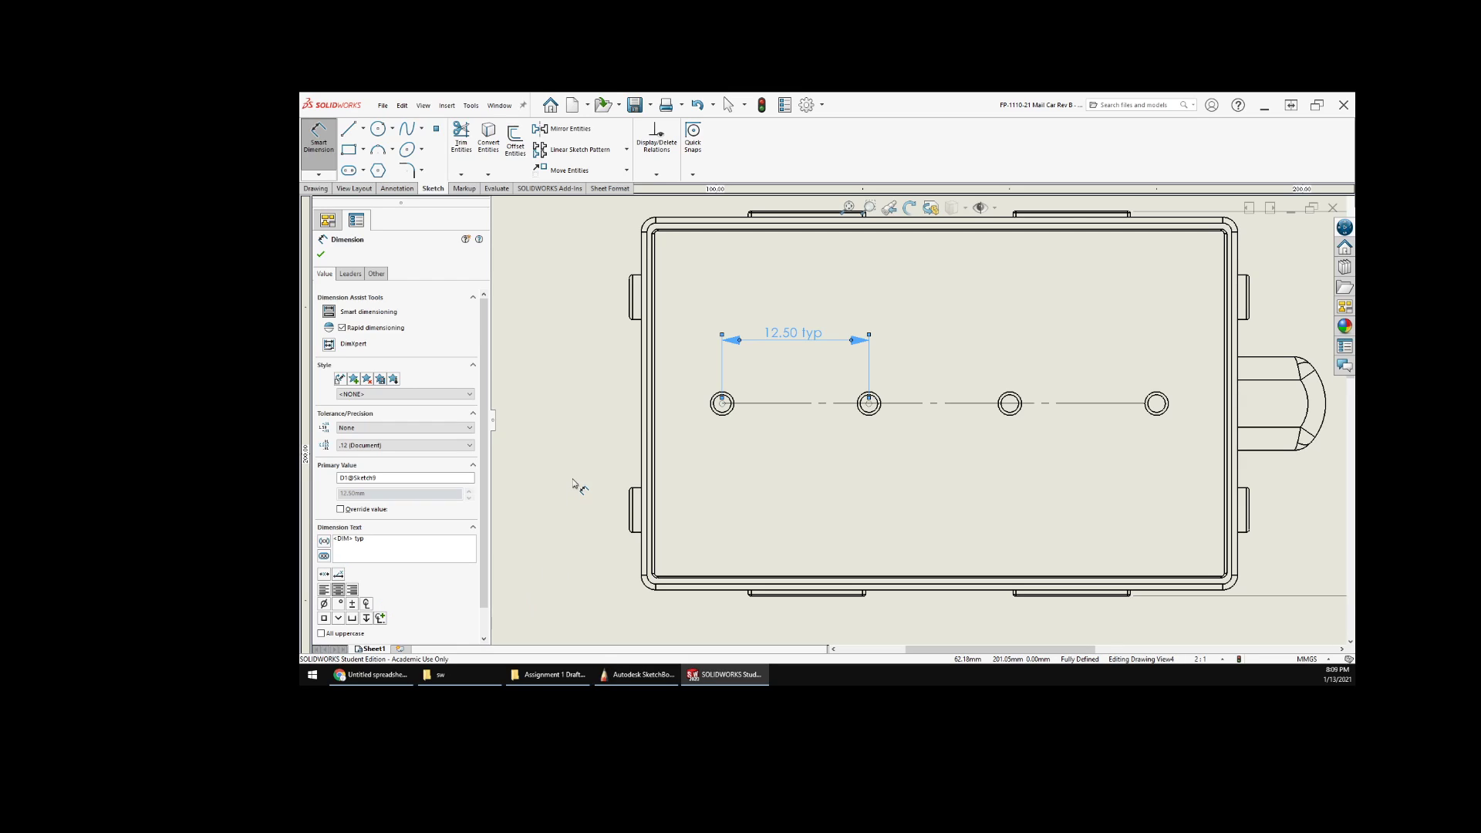
key(Escape)
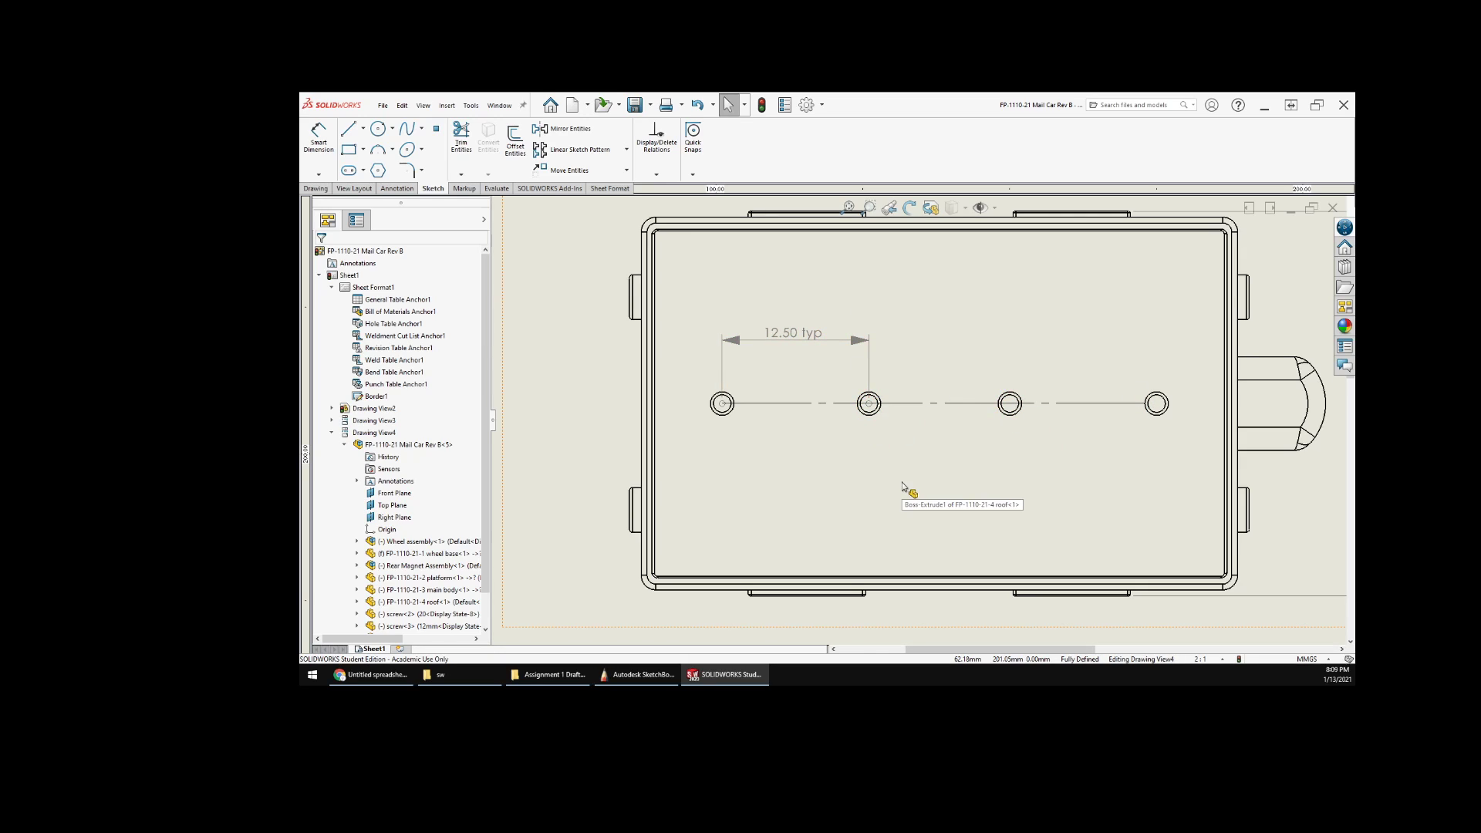
- Dimension the vertical distance from the leftmost hole's centre to the roof's inner lower edge in the top view
click(318, 139)
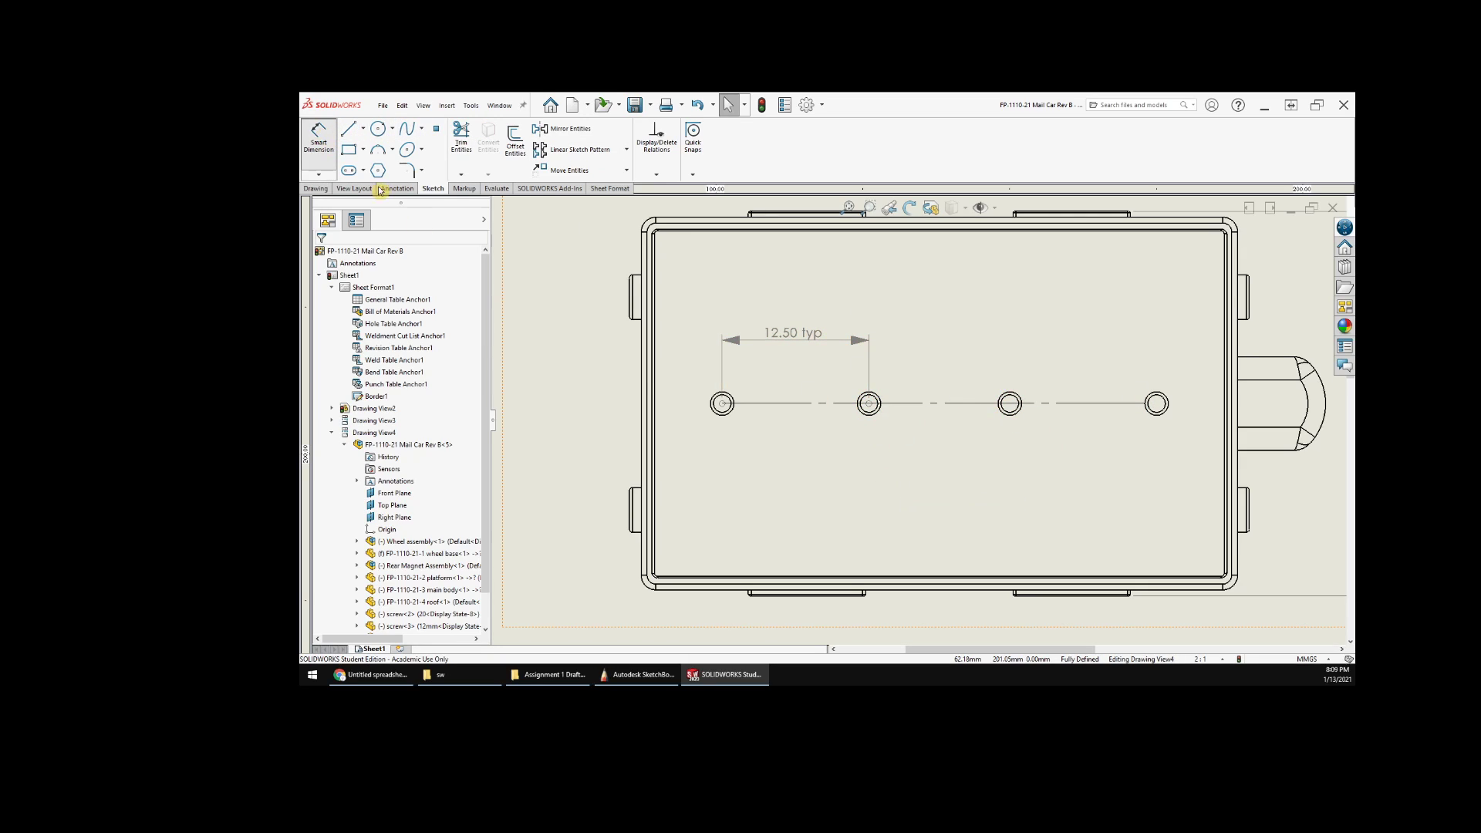
click(722, 403)
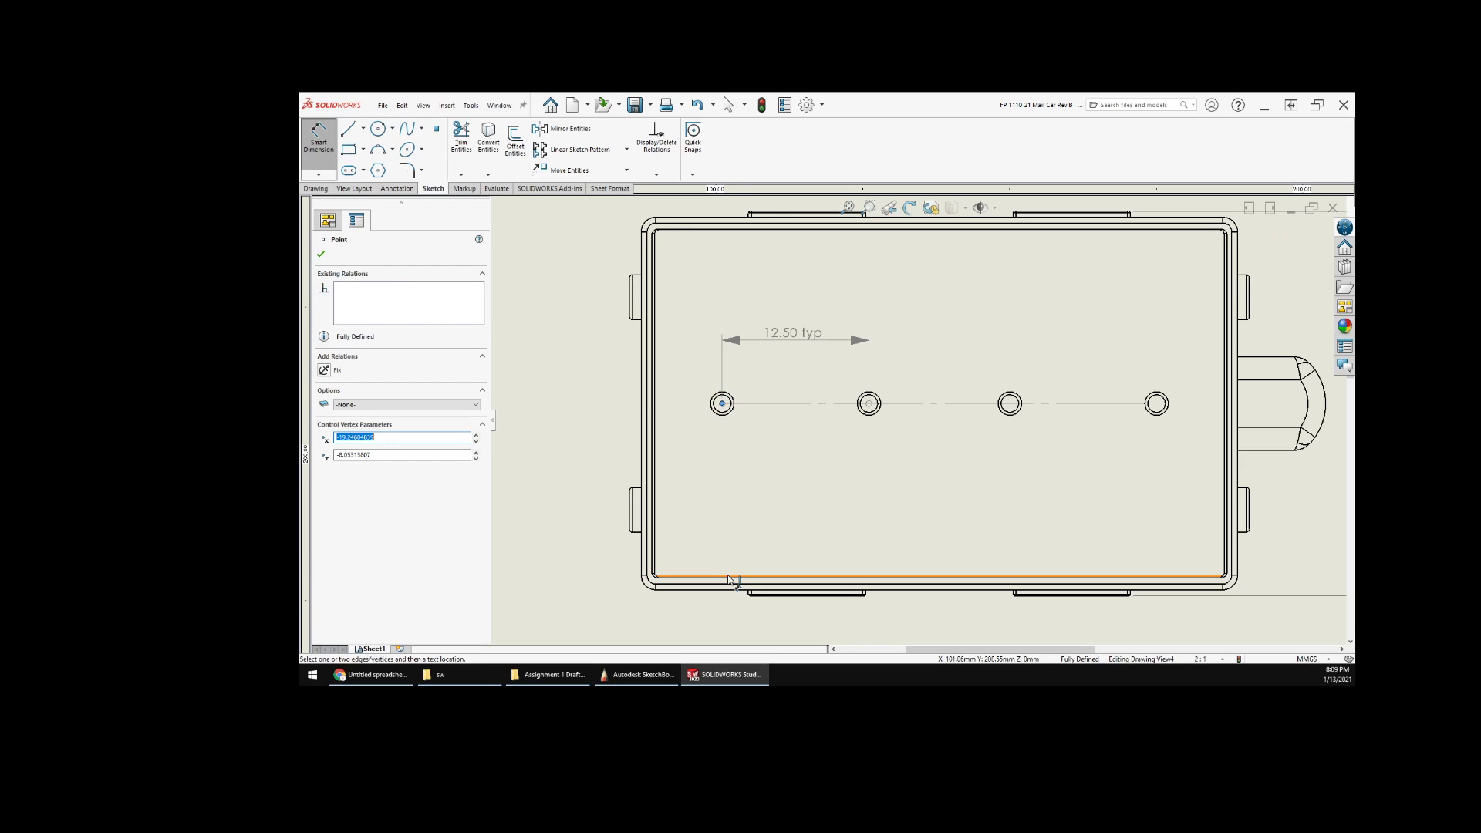
click(730, 576)
click(725, 479)
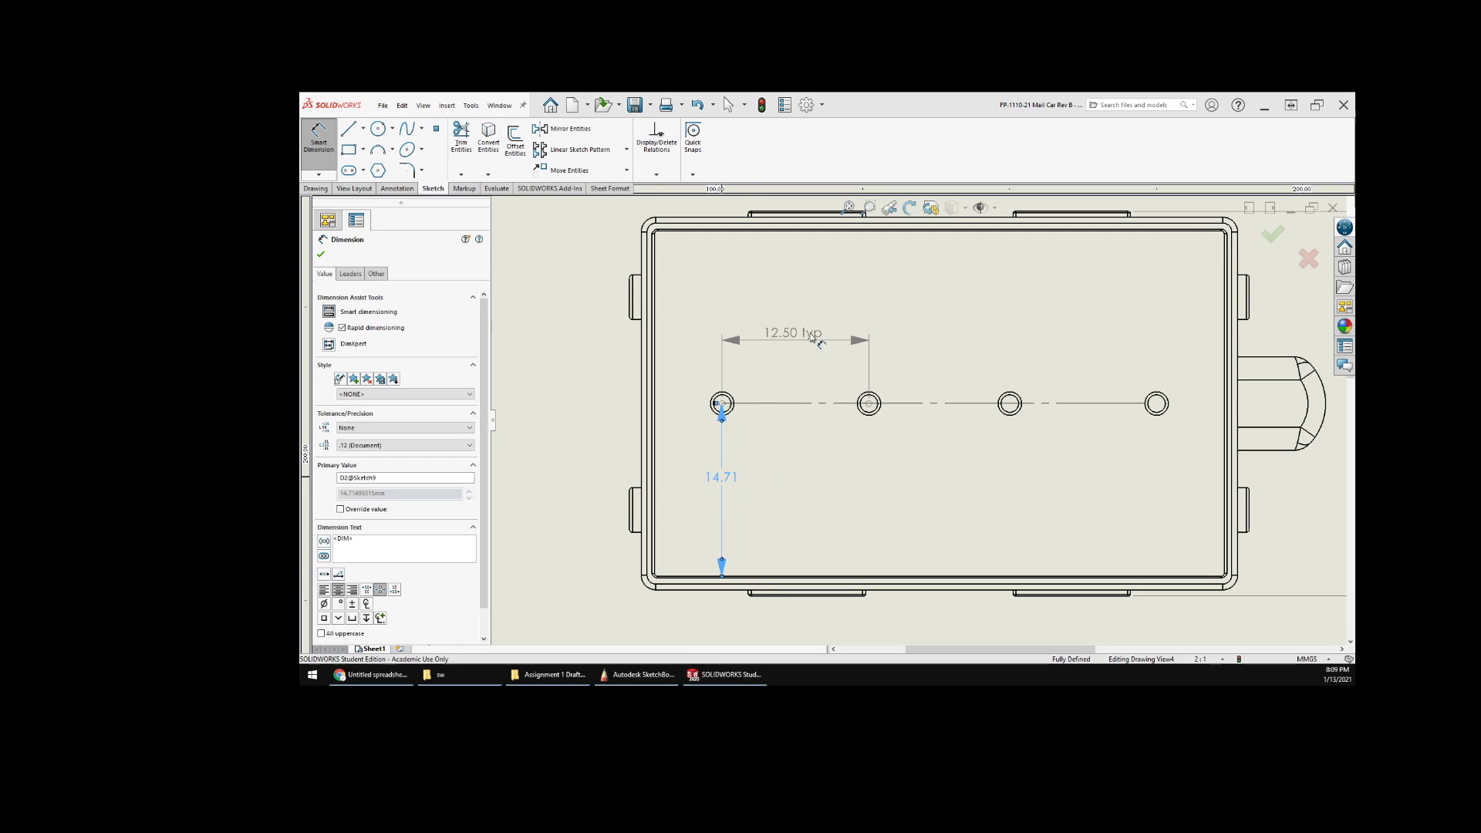
click(728, 104)
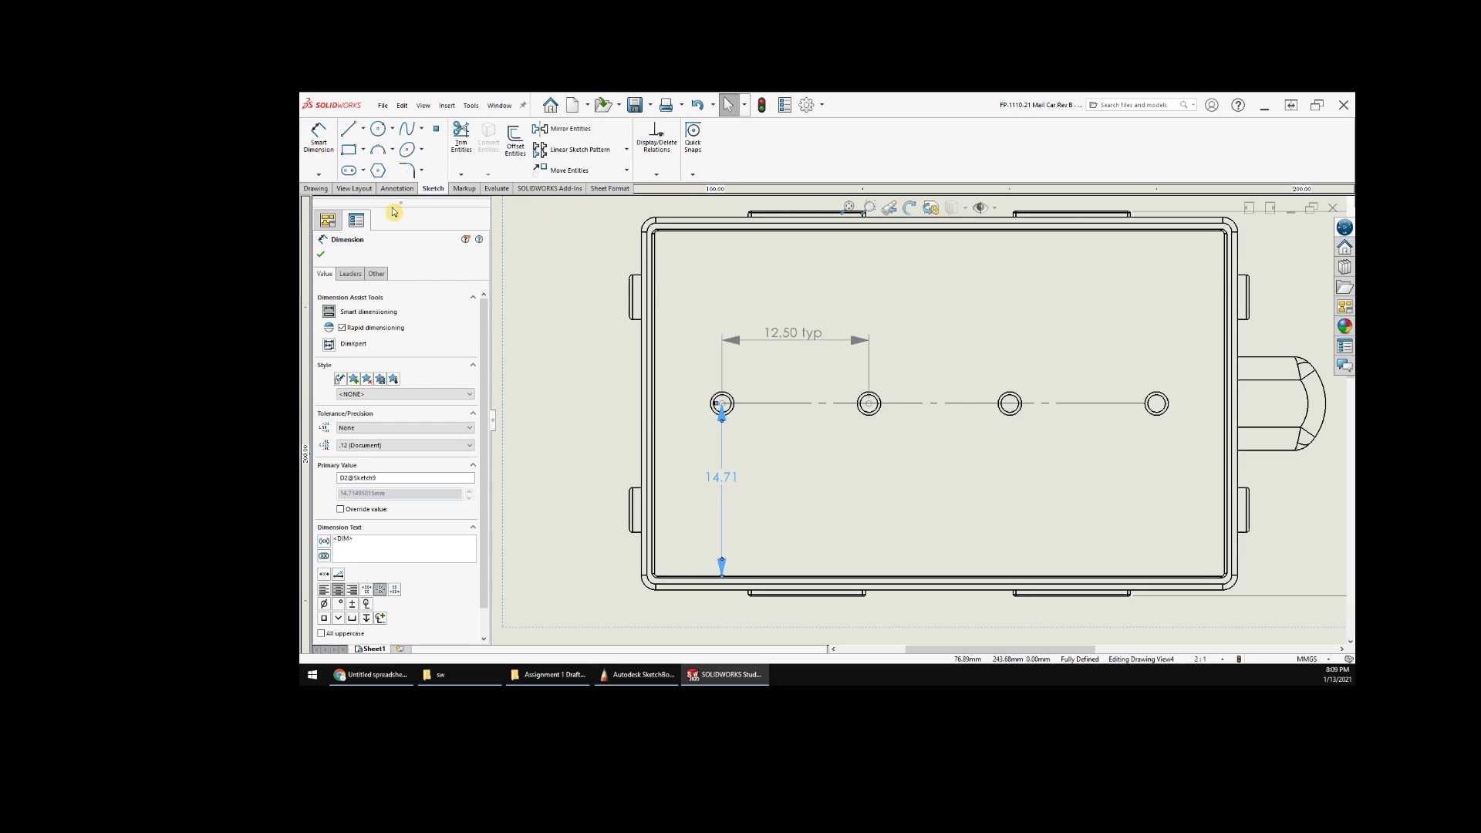
- Dimension the leftmost hole's centre from the roof's inner left edge, placing the dimension in line with the hole spacing
click(722, 405)
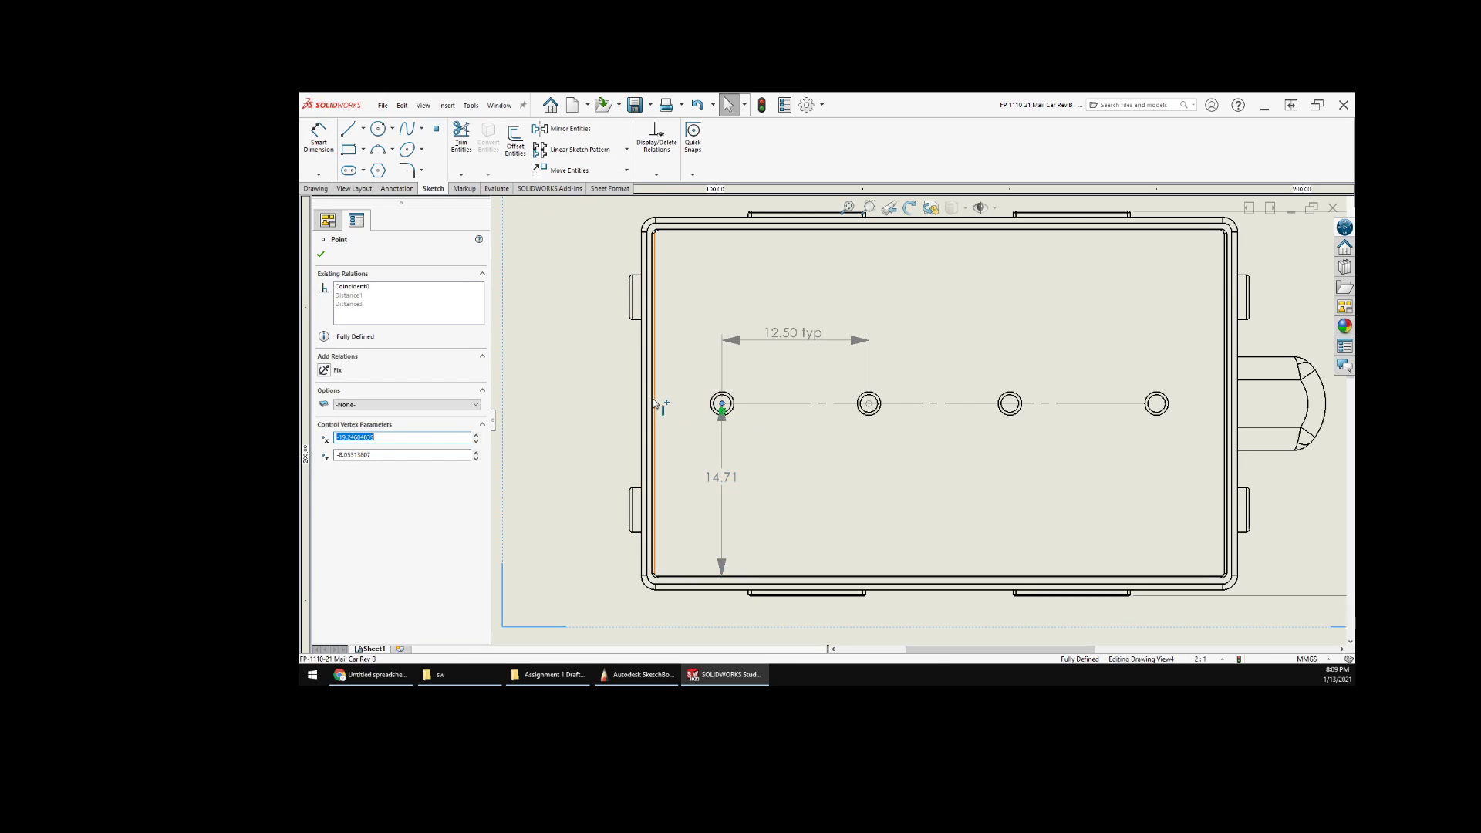
click(654, 403)
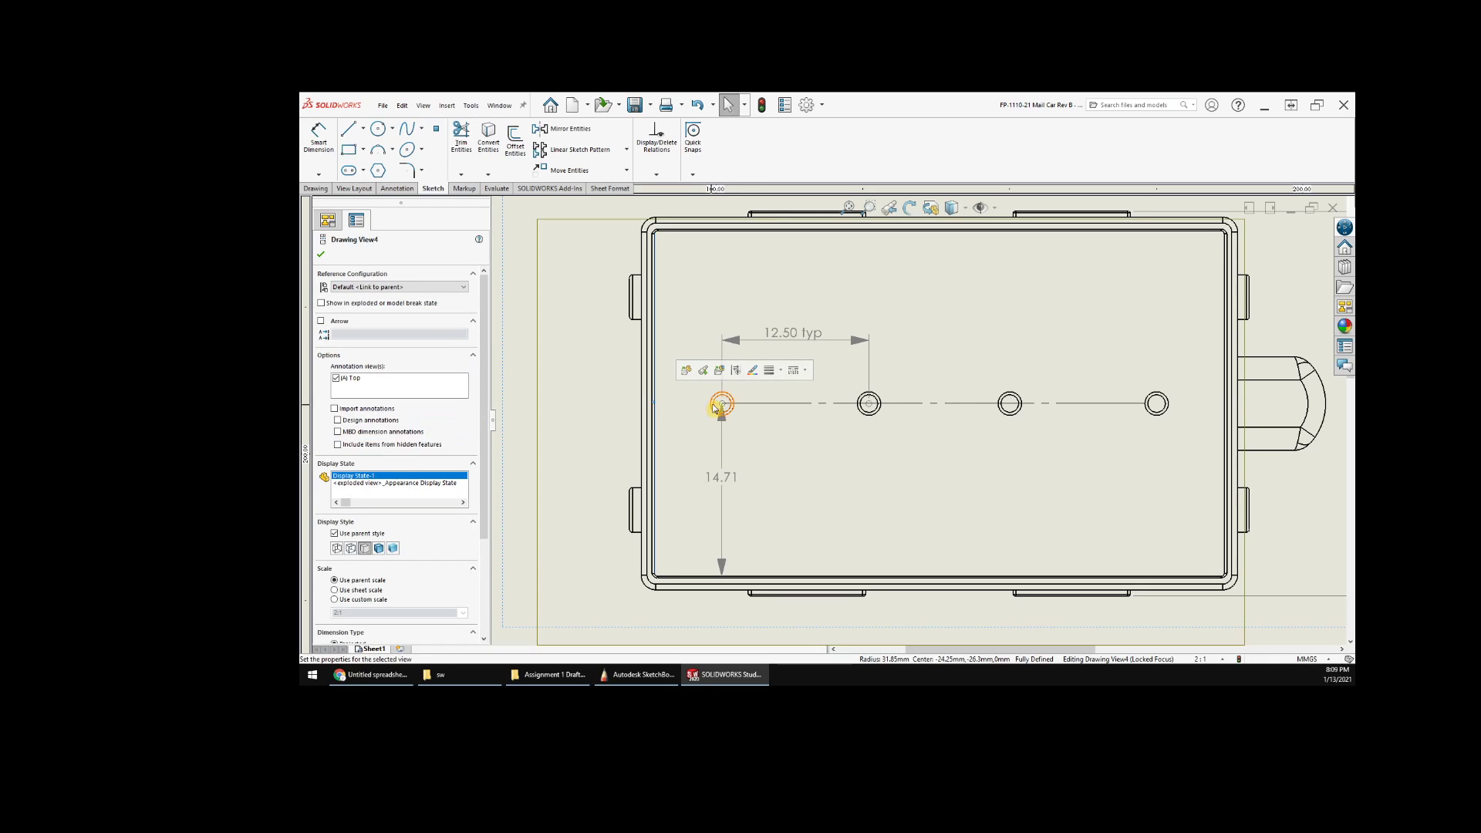
right_click(901, 330)
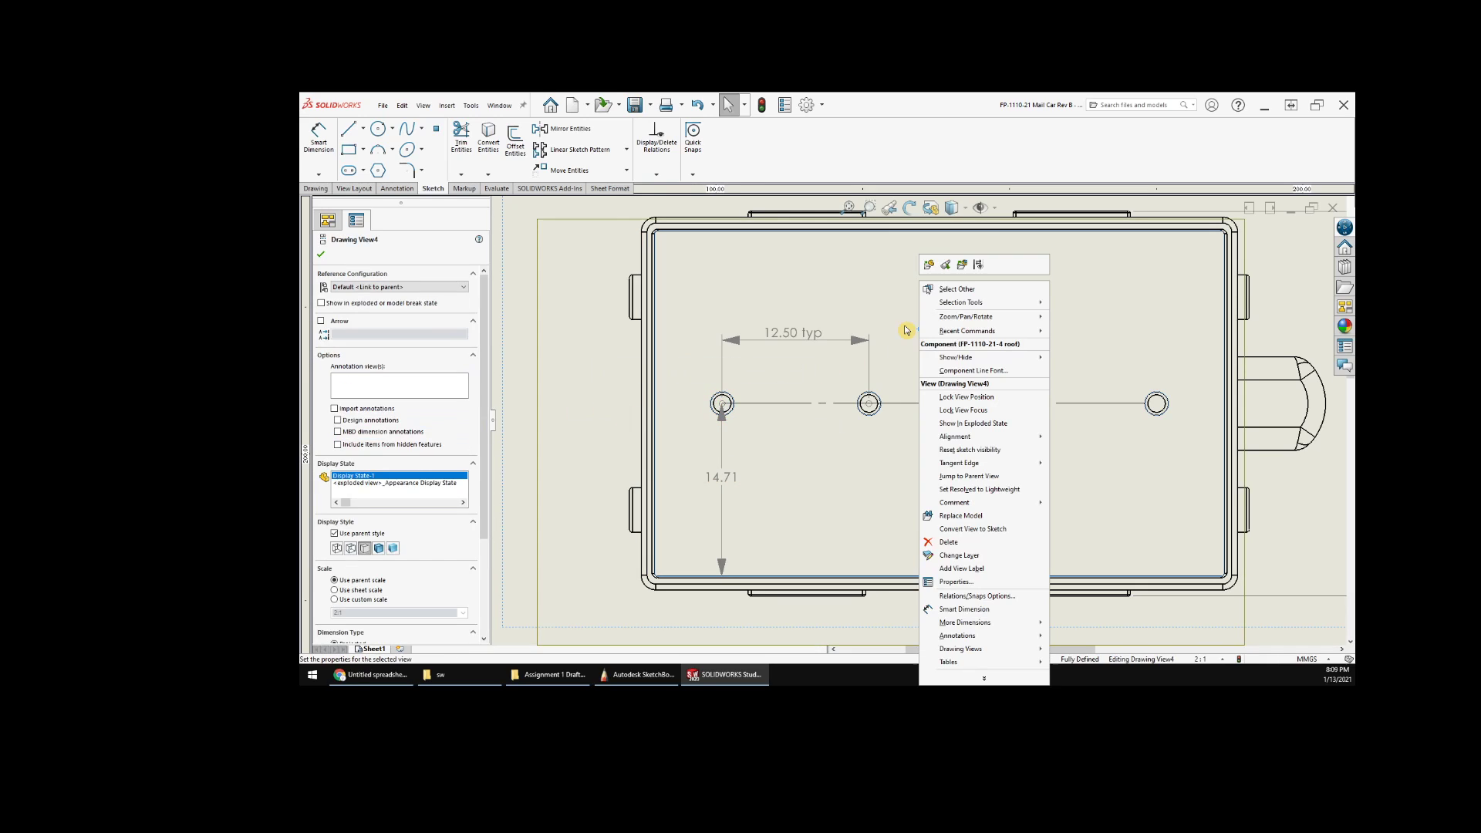
click(964, 609)
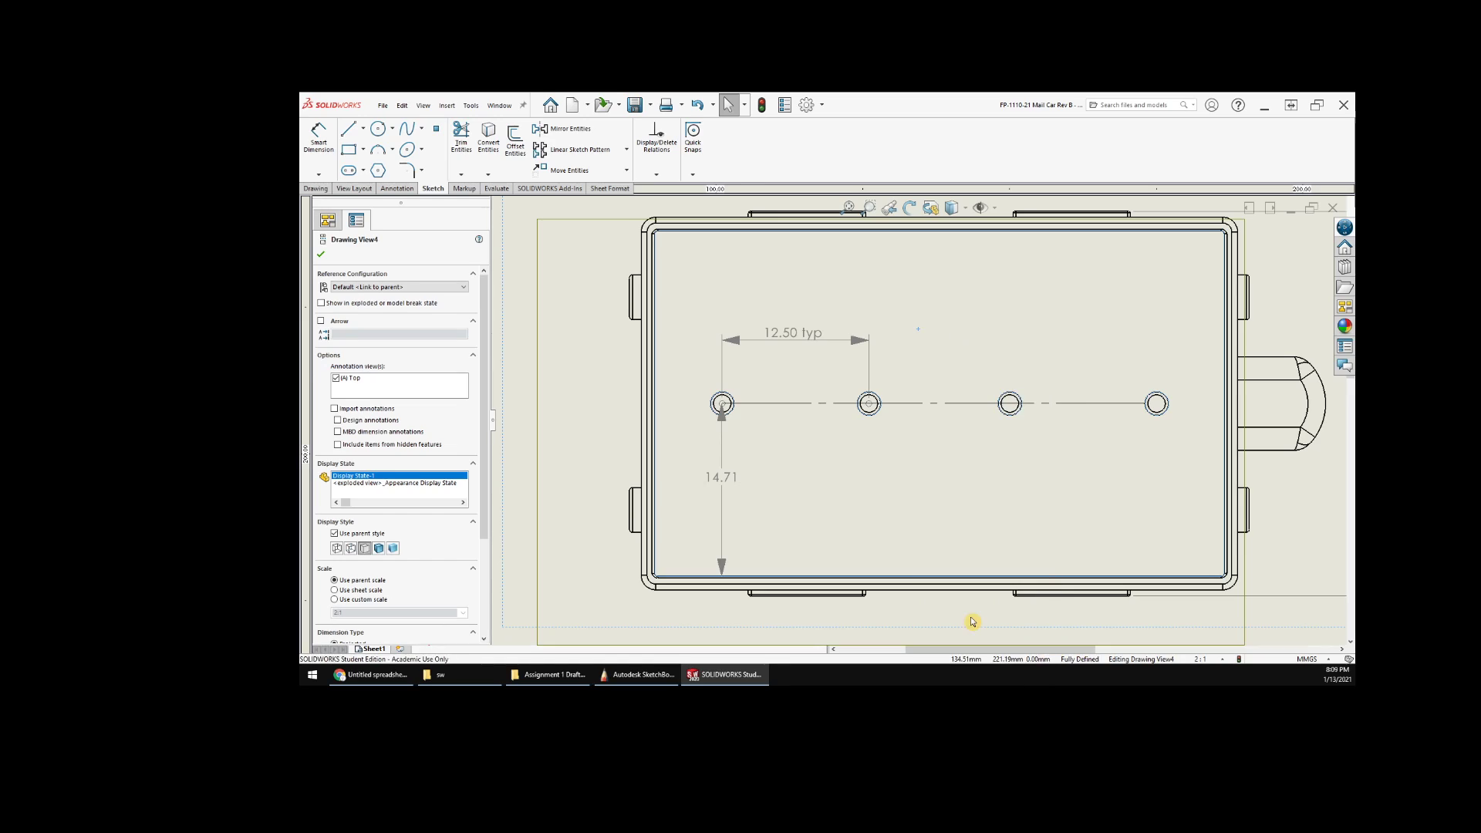
click(721, 404)
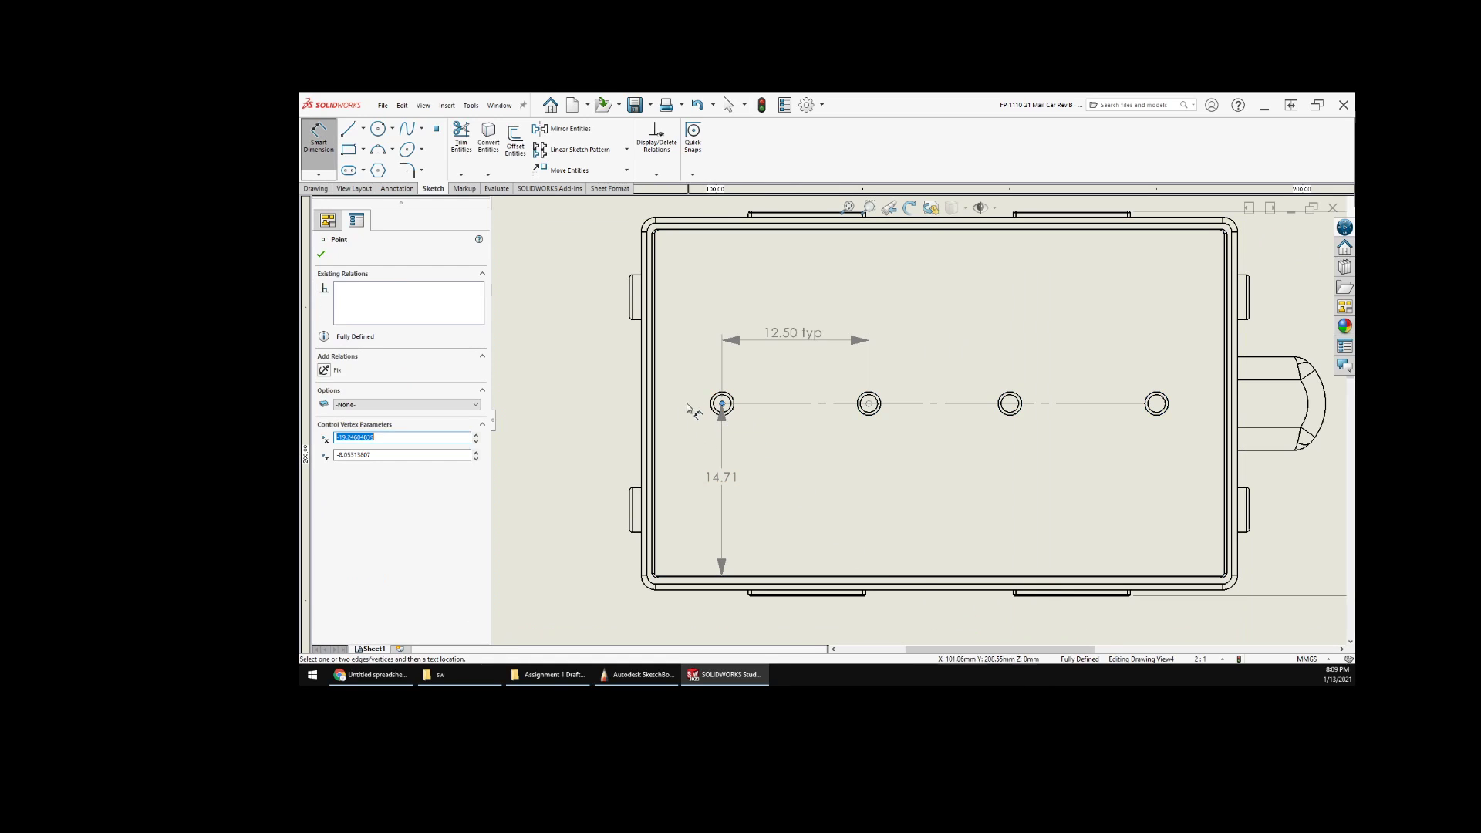
click(654, 400)
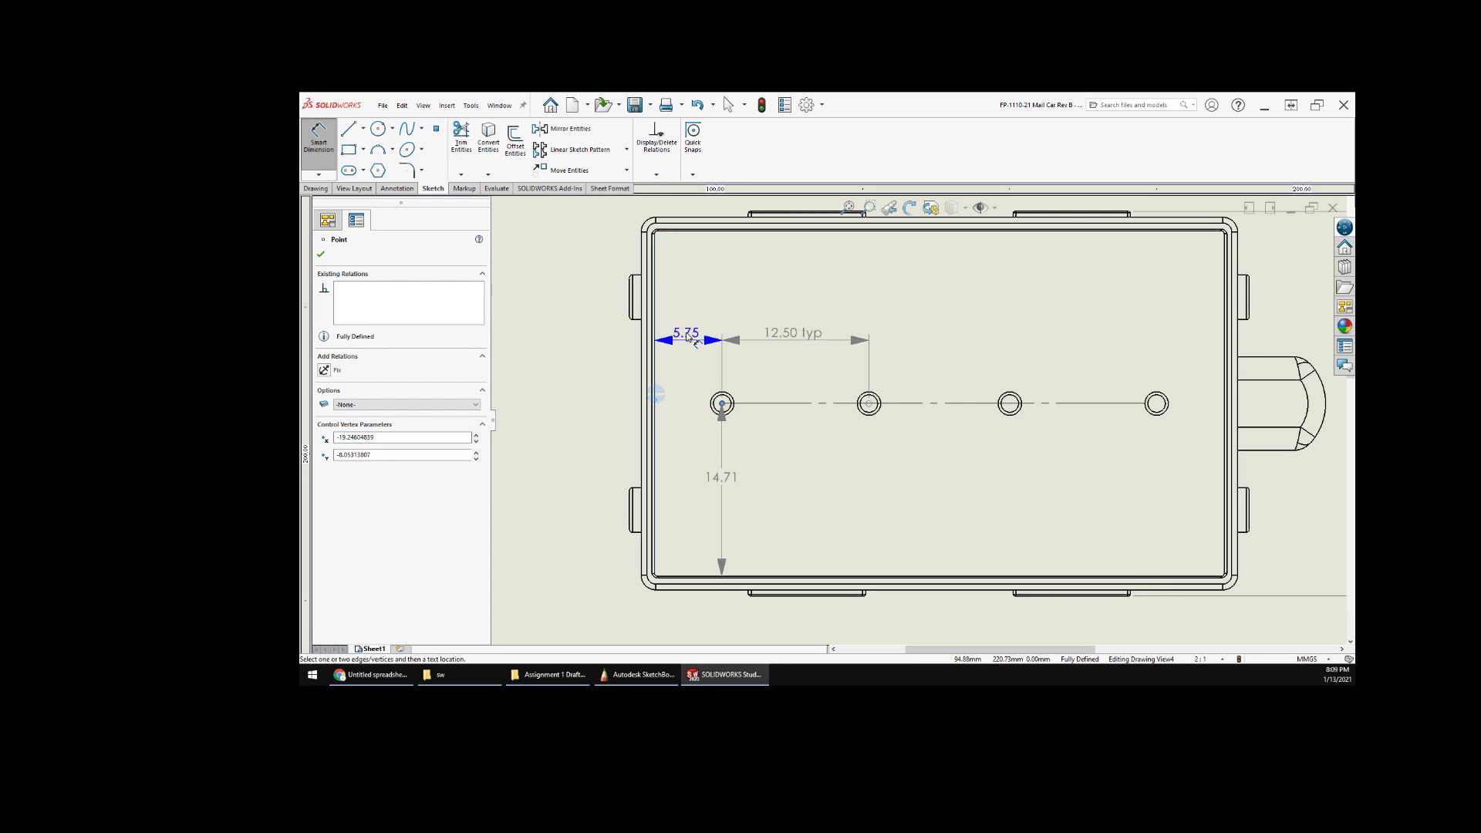
click(686, 333)
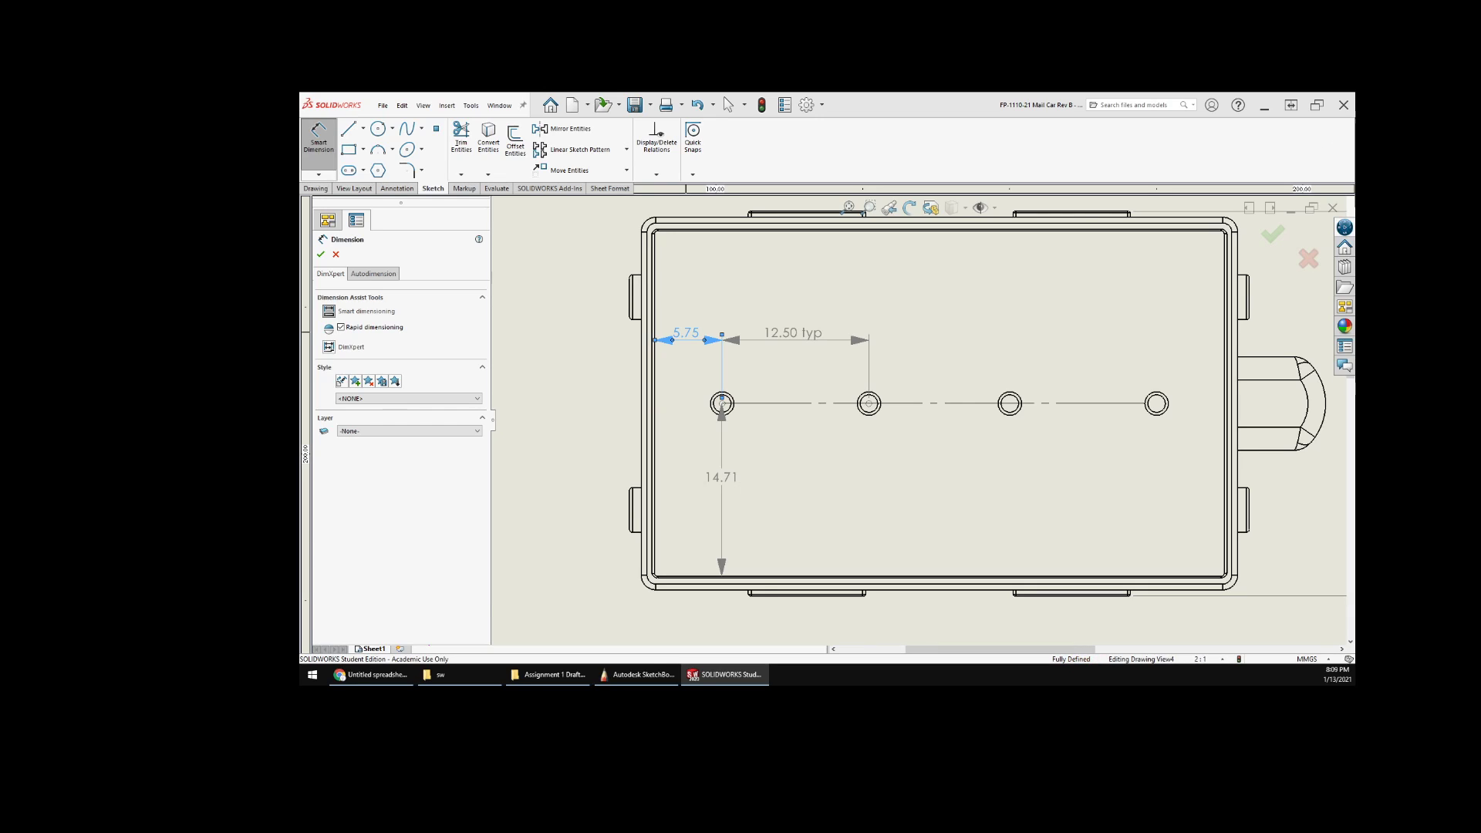
- Finish dimensioning and review the top, side and end views, examining the hole dimensions and the roof edge up close
scroll(914, 463, up, 3)
middle_drag(940, 457, 799, 445)
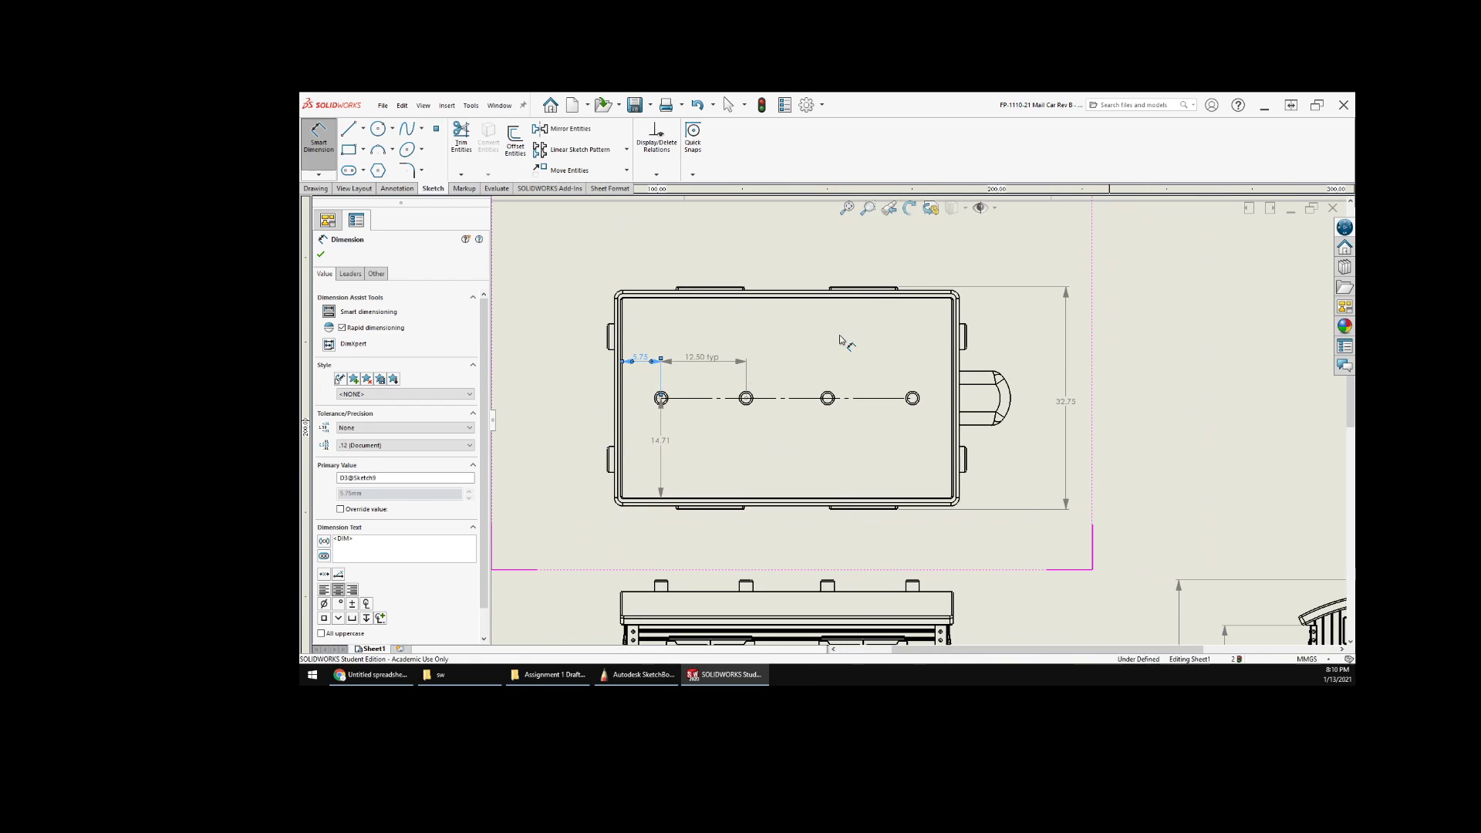
scroll(926, 440, up, 3)
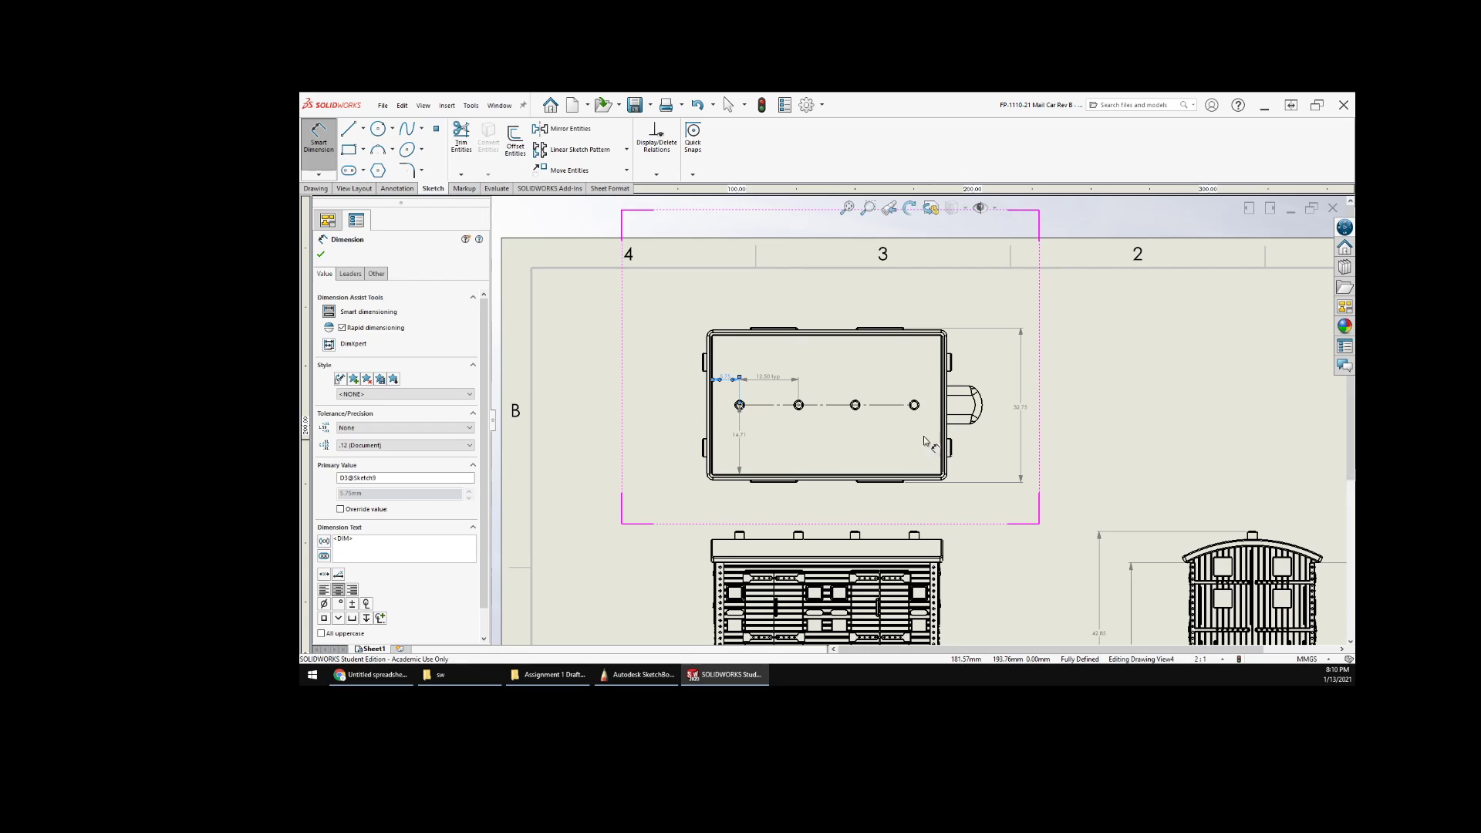
scroll(821, 455, down, 4)
scroll(915, 490, up, 4)
middle_drag(915, 488, 849, 368)
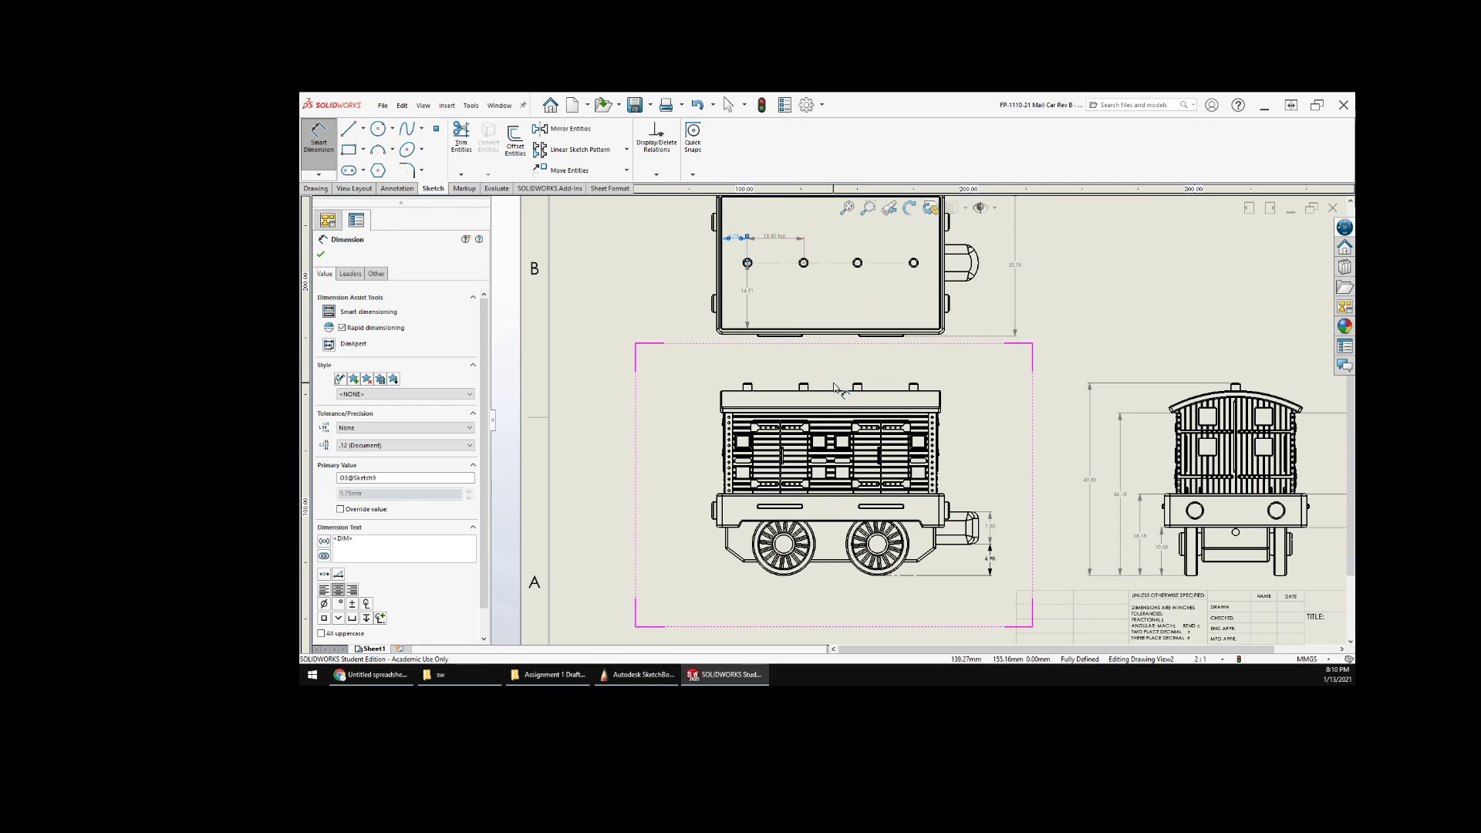
scroll(1069, 417, up, 2)
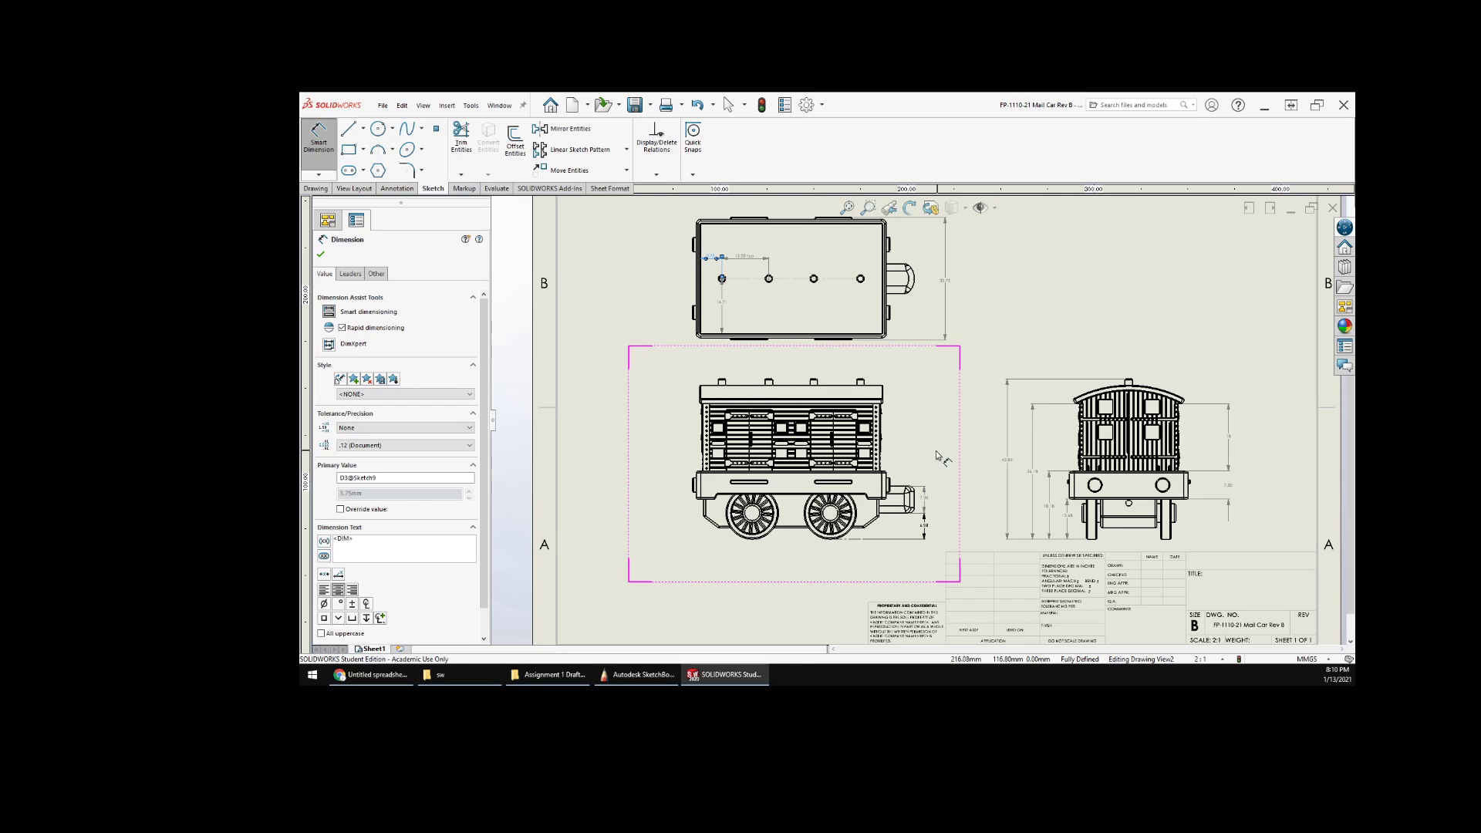
click(321, 255)
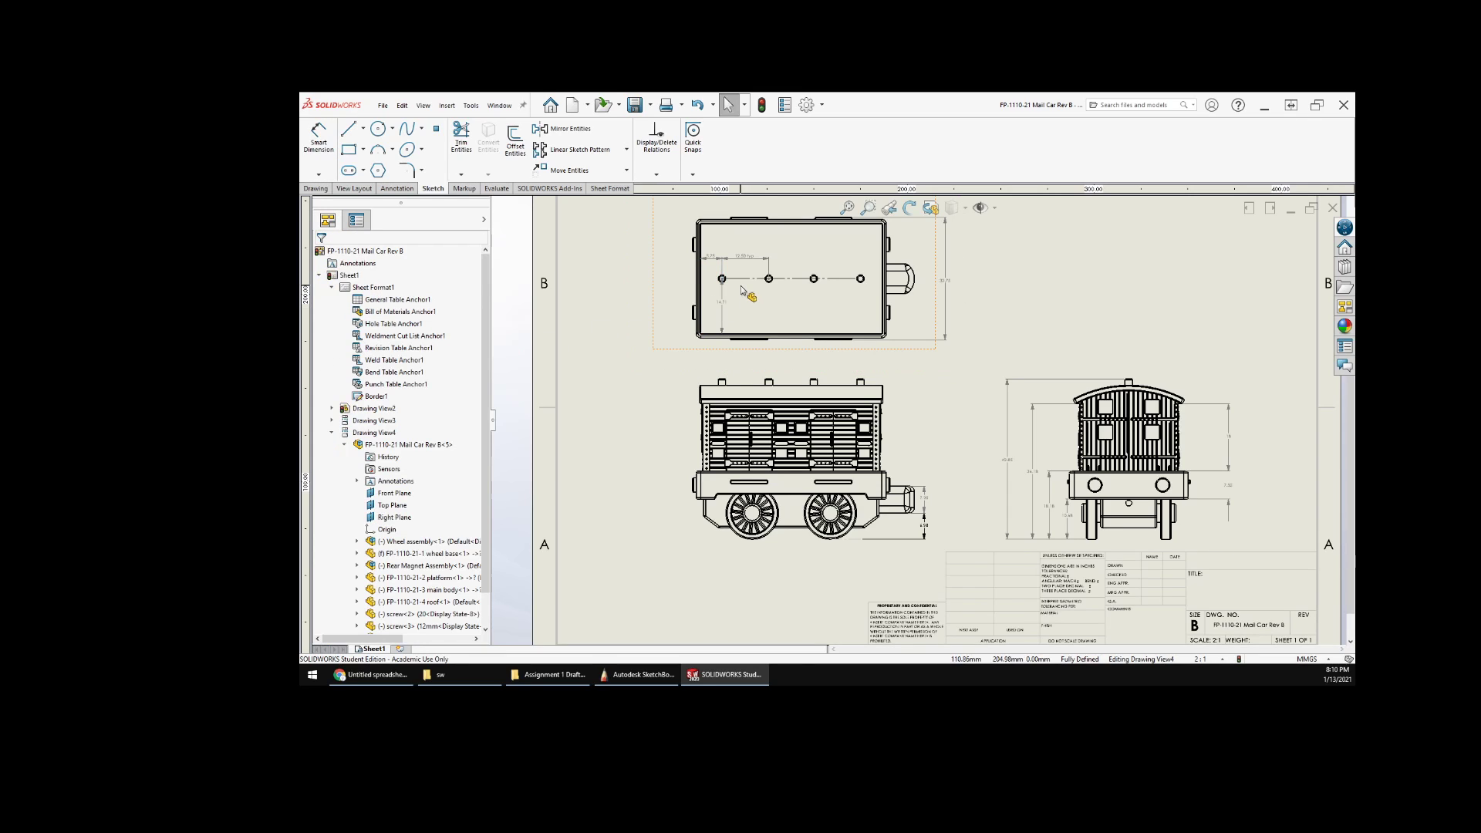
scroll(748, 270, down, 2)
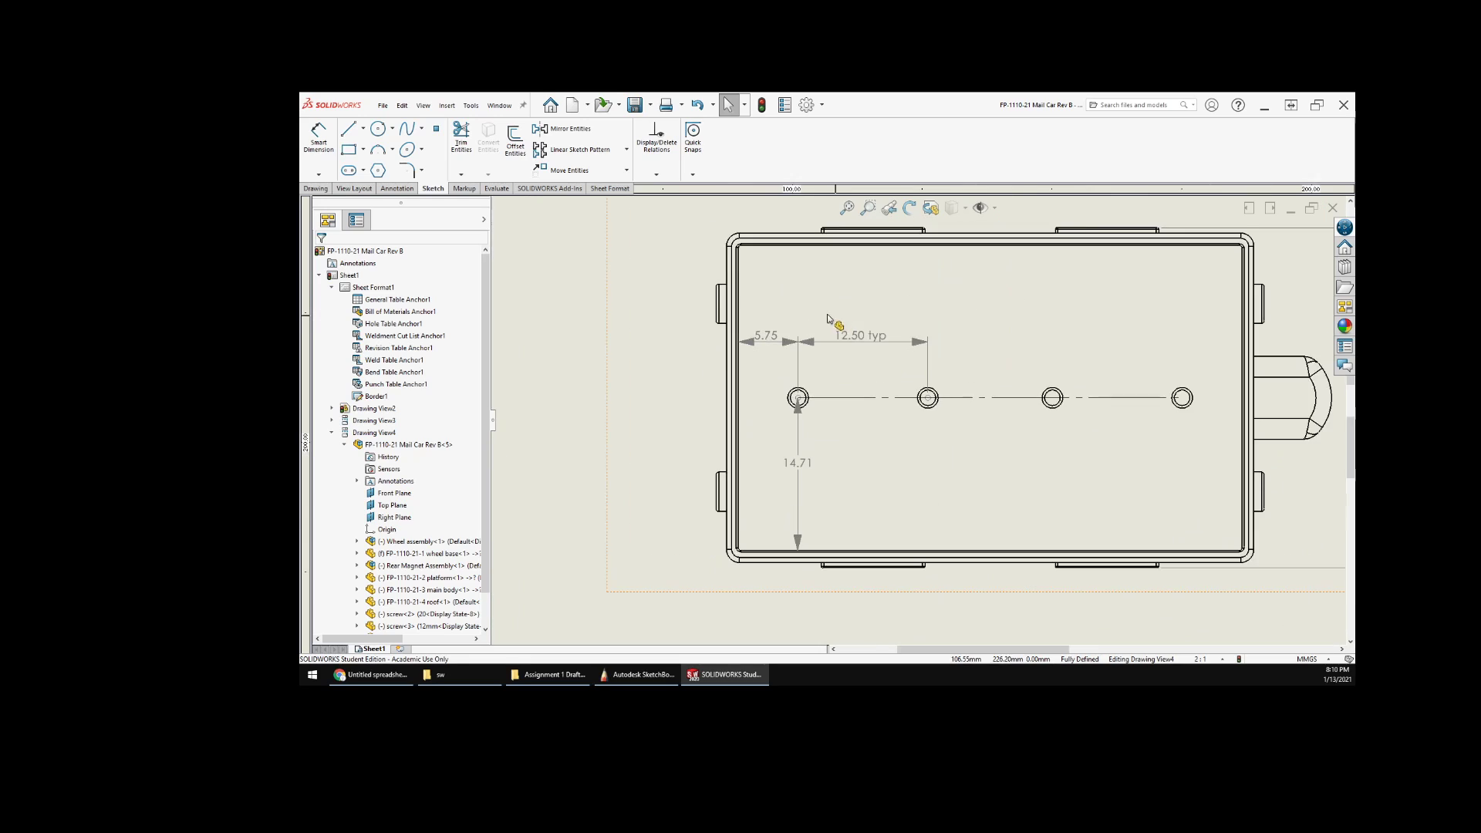
scroll(833, 324, down, 4)
scroll(945, 494, up, 5)
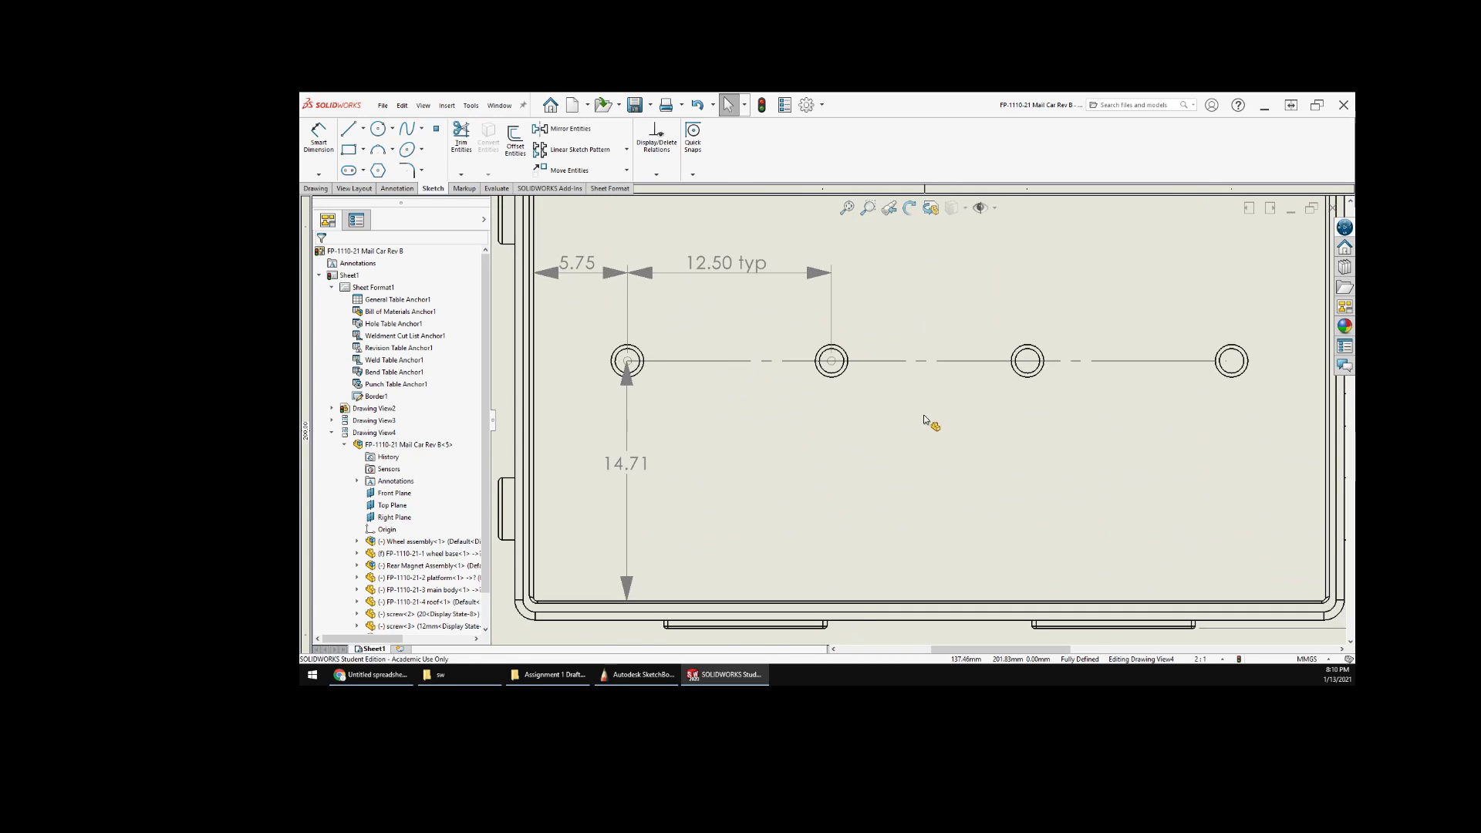
scroll(988, 448, down, 3)
middle_drag(1077, 540, 1042, 498)
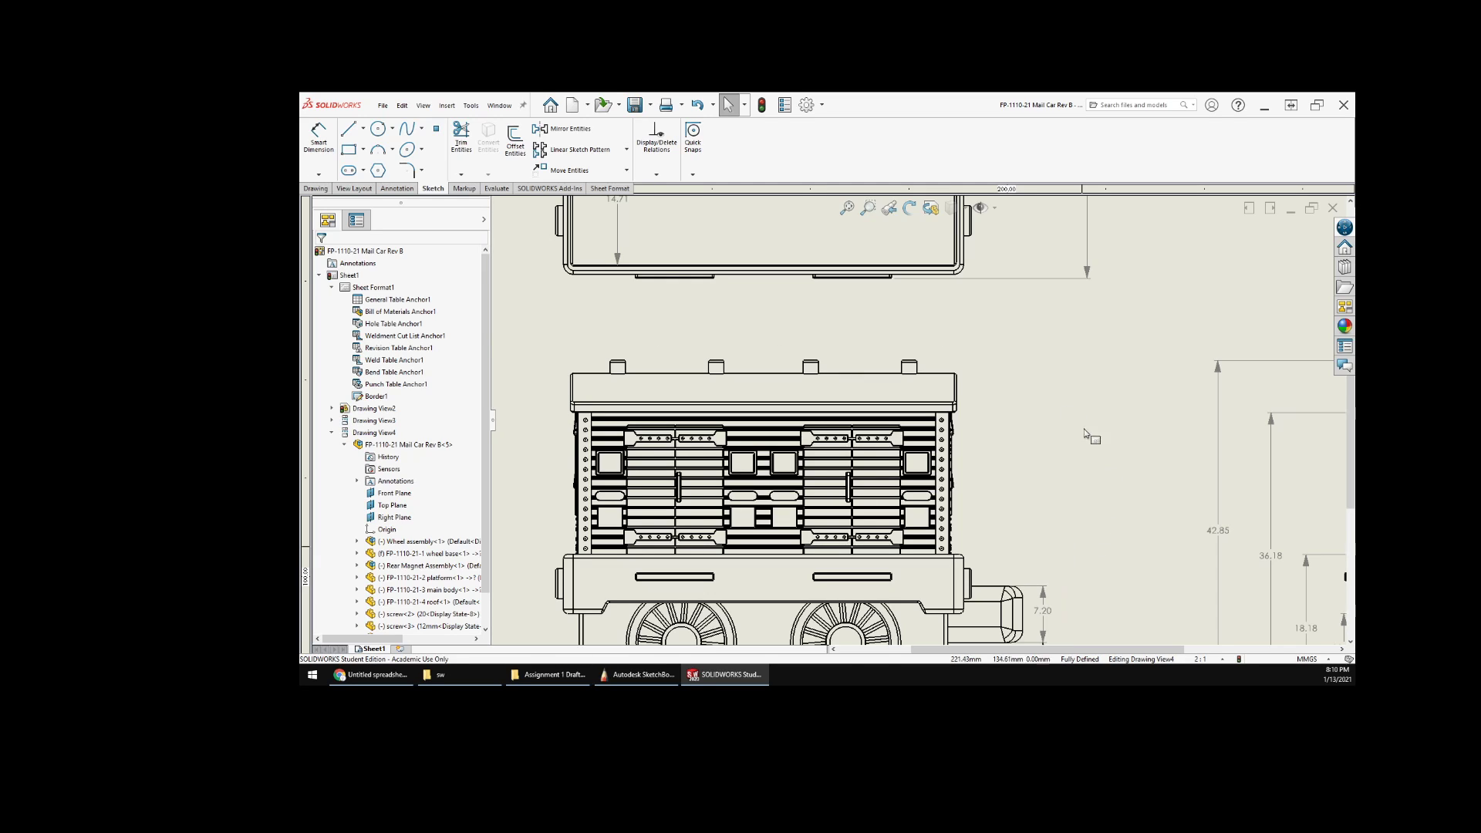
scroll(947, 353, down, 5)
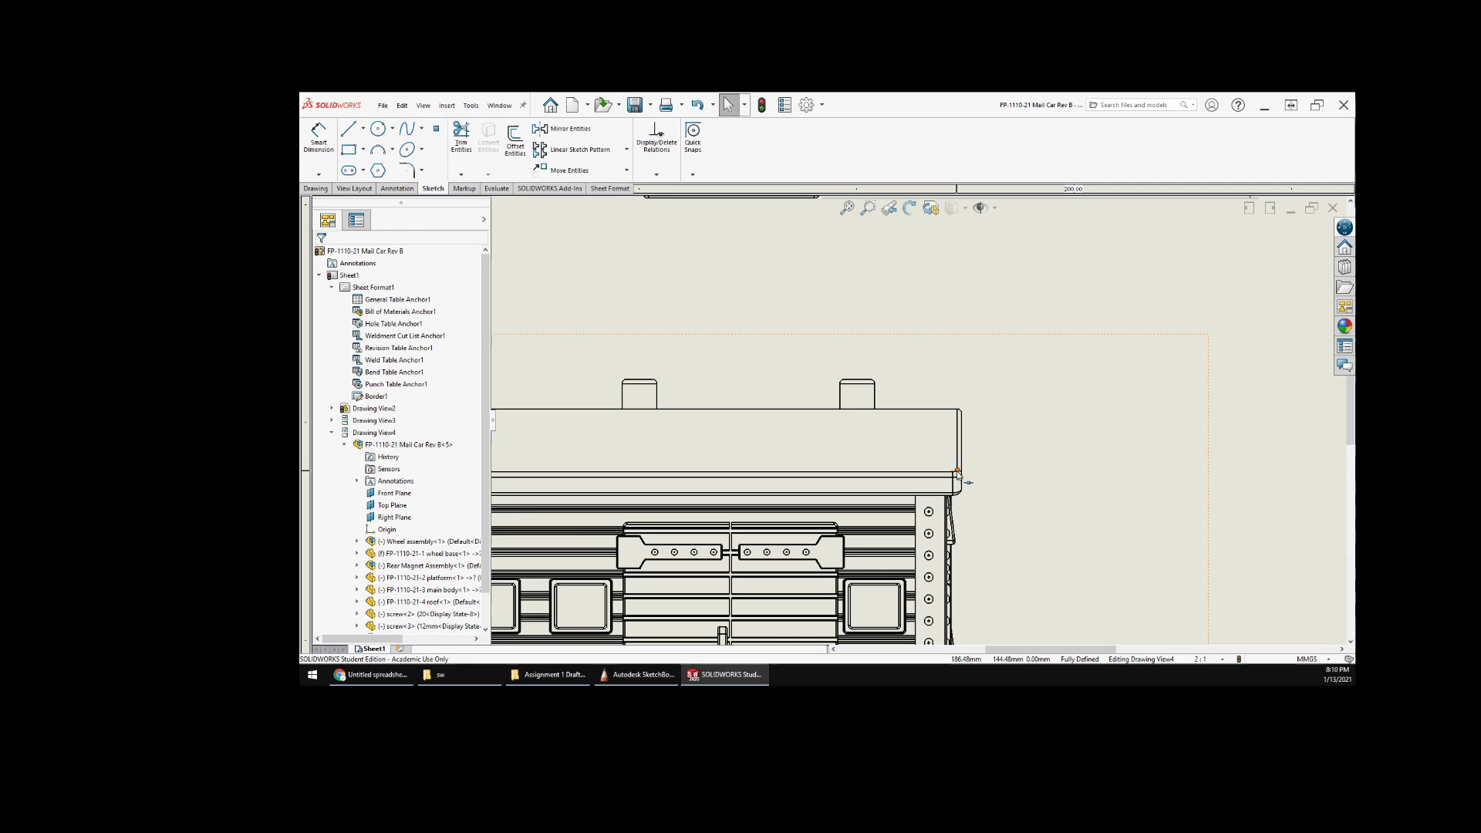
scroll(982, 473, up, 5)
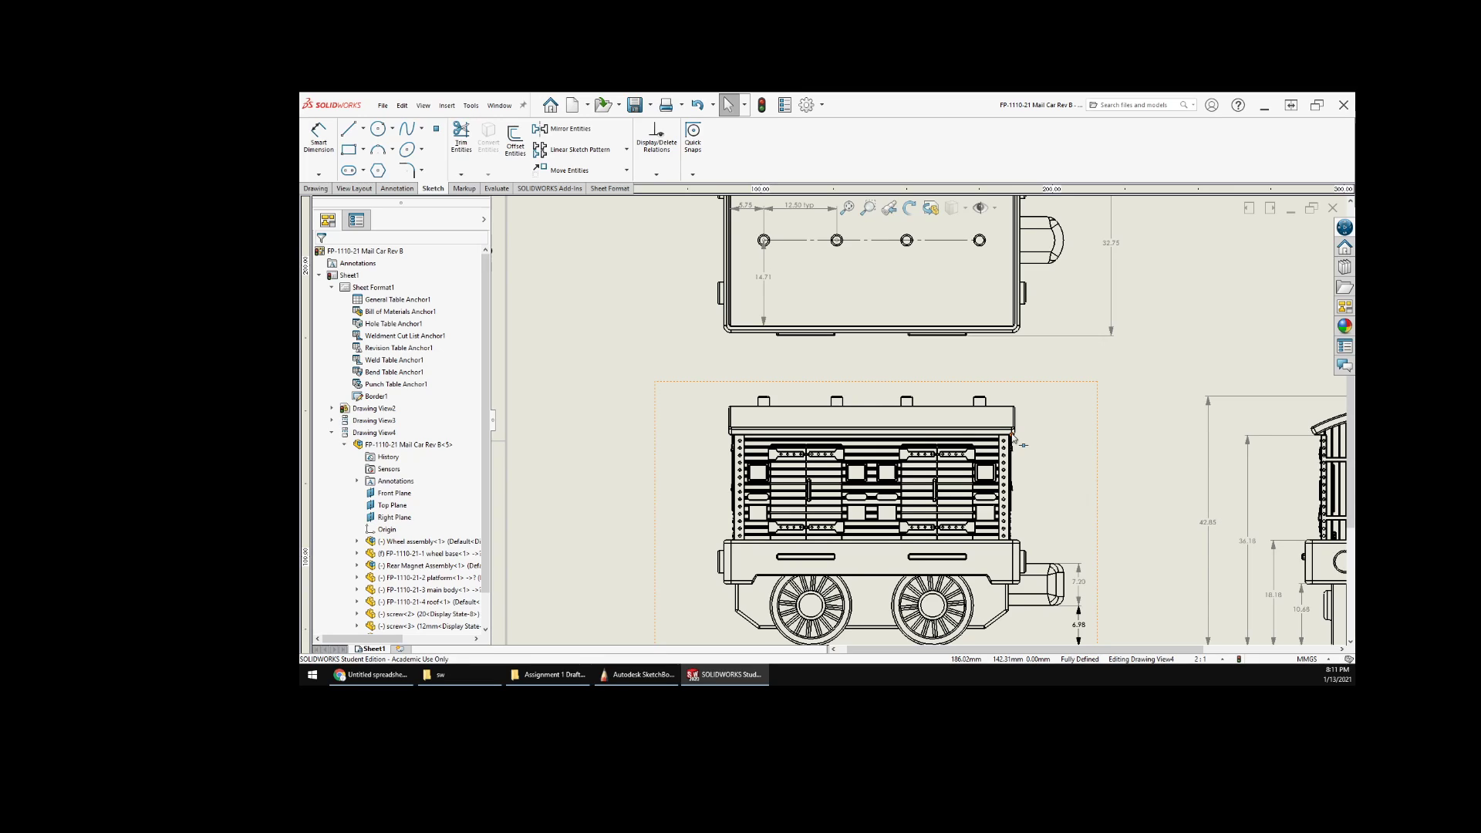
- Switch to Autodesk SketchBook, hide the earlier drawing layers and activate the blank Layer4 with the Basic Pencil brush
click(637, 675)
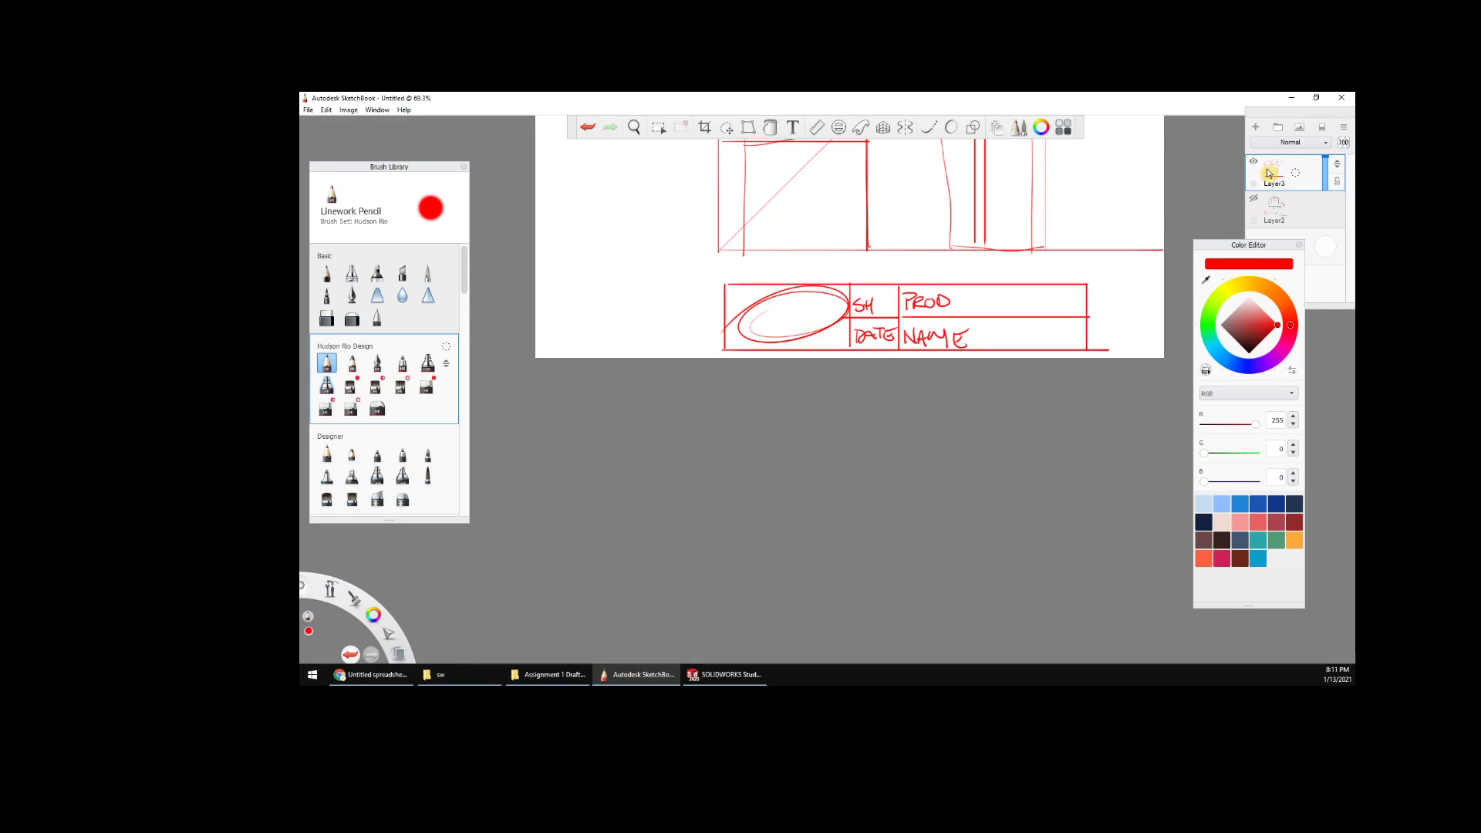
drag(1268, 174, 1278, 154)
drag(1272, 210, 1243, 250)
key(space)
drag(966, 235, 1004, 489)
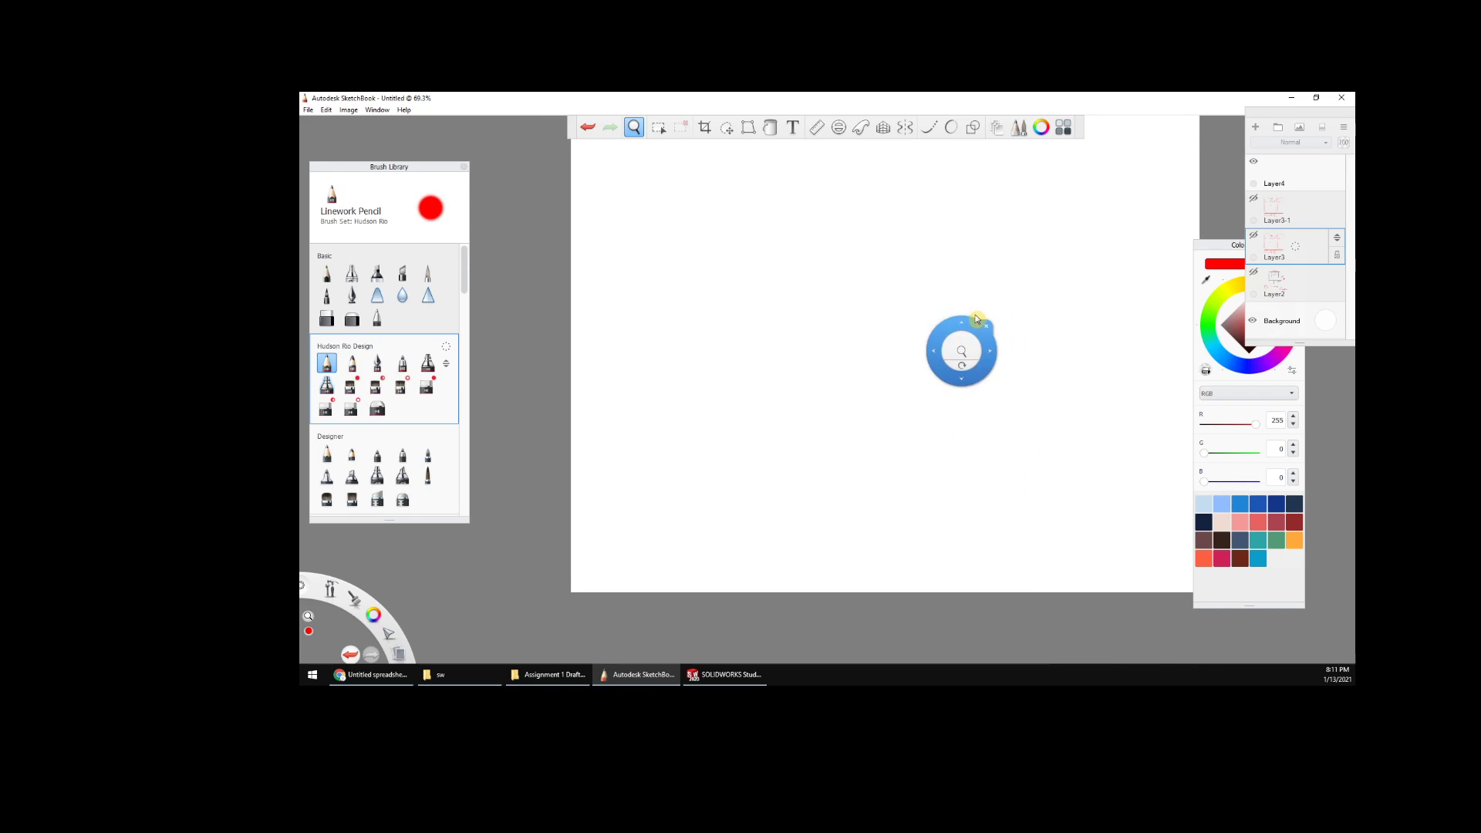
drag(963, 350, 968, 344)
drag(995, 370, 1003, 406)
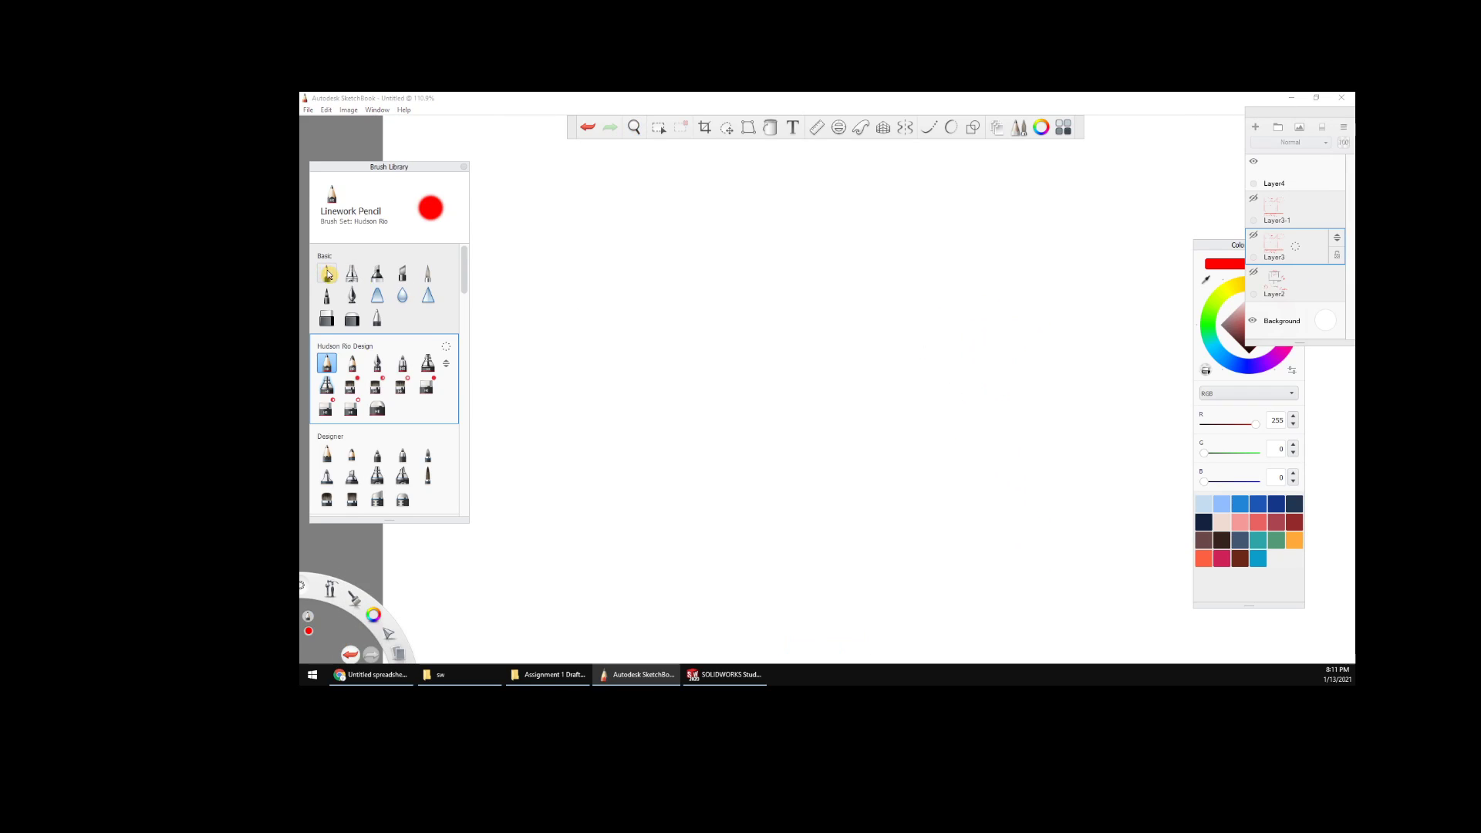
click(326, 272)
click(1285, 185)
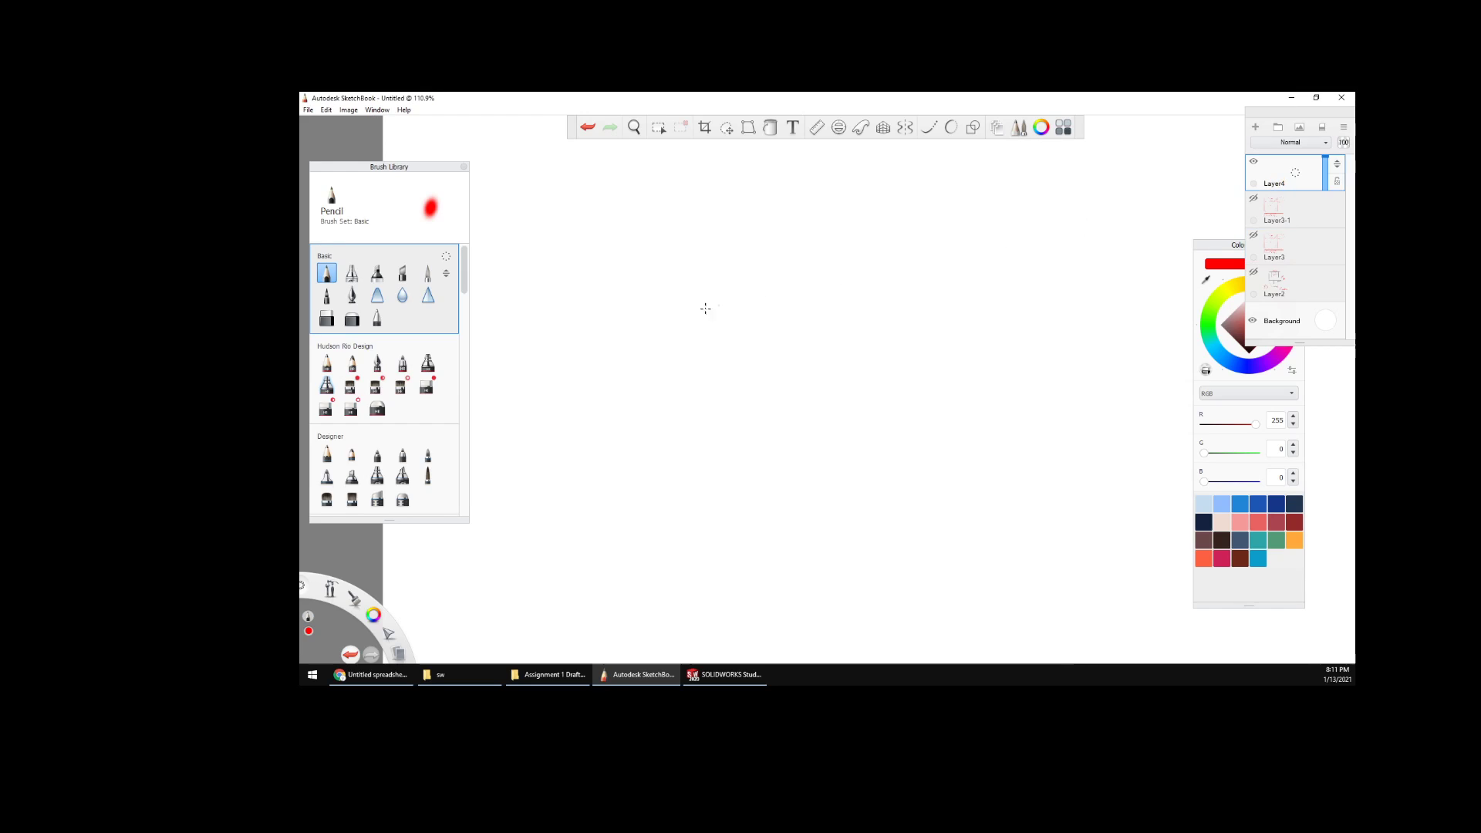
- Sketch in red a perspective outline of a block with a curved top and a straight-edged front face
drag(665, 320, 917, 232)
mouse_move(662, 330)
mouse_down()
mouse_move(779, 334)
mouse_move(920, 521)
mouse_up()
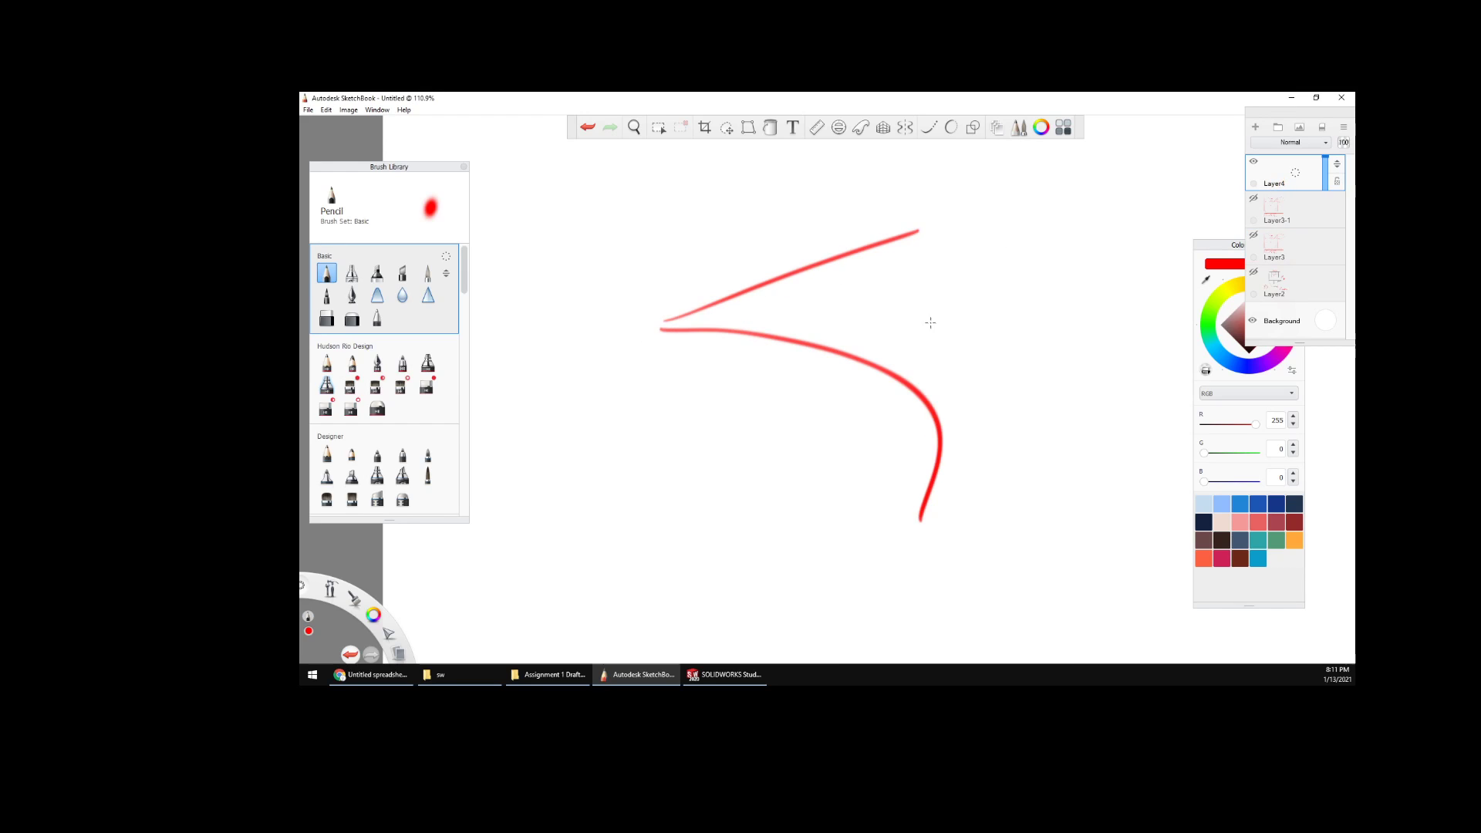
drag(915, 229, 1055, 492)
drag(925, 529, 1089, 434)
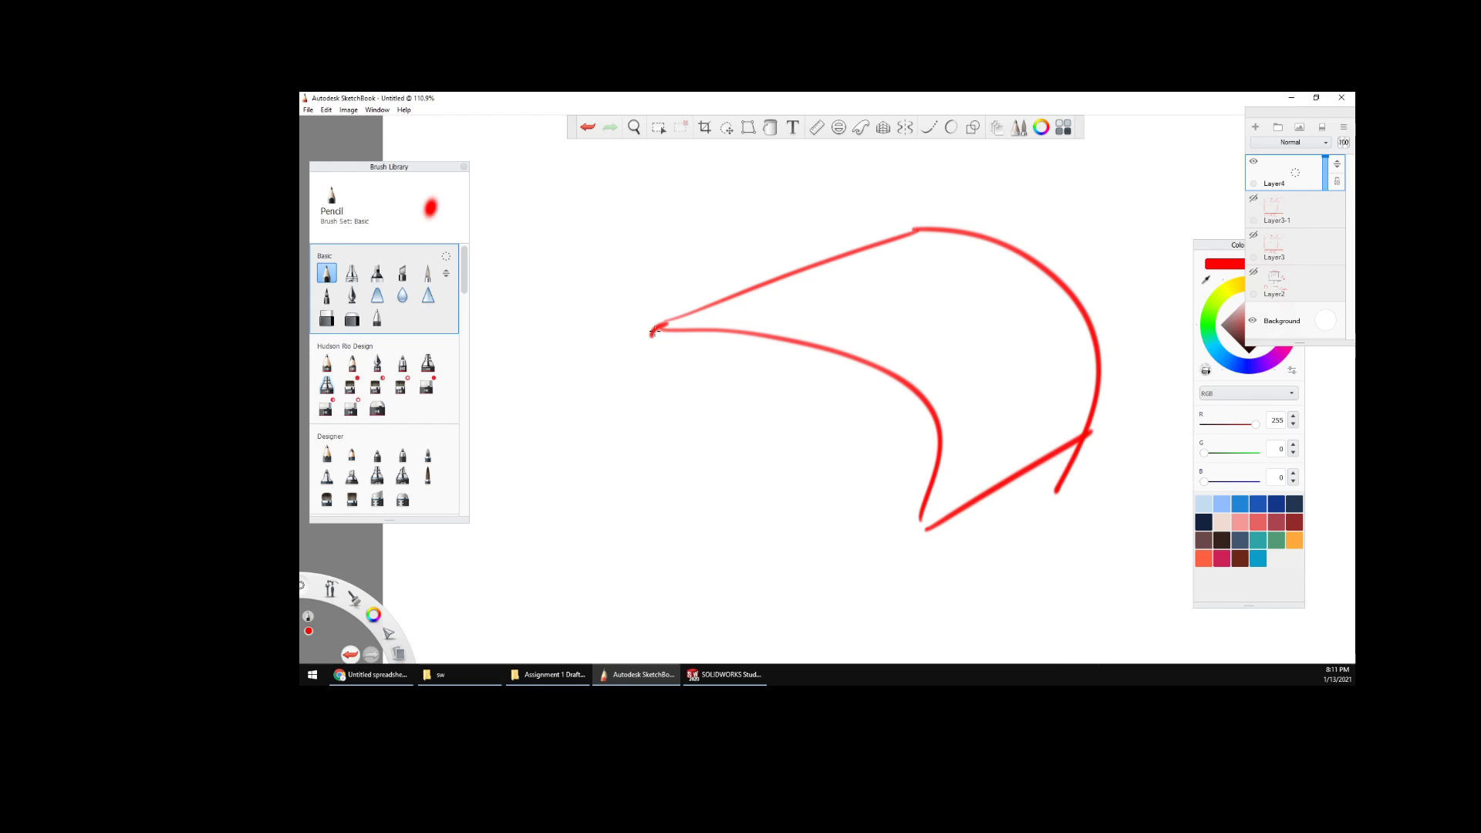
mouse_move(655, 332)
mouse_down()
mouse_move(656, 518)
mouse_move(936, 545)
mouse_up()
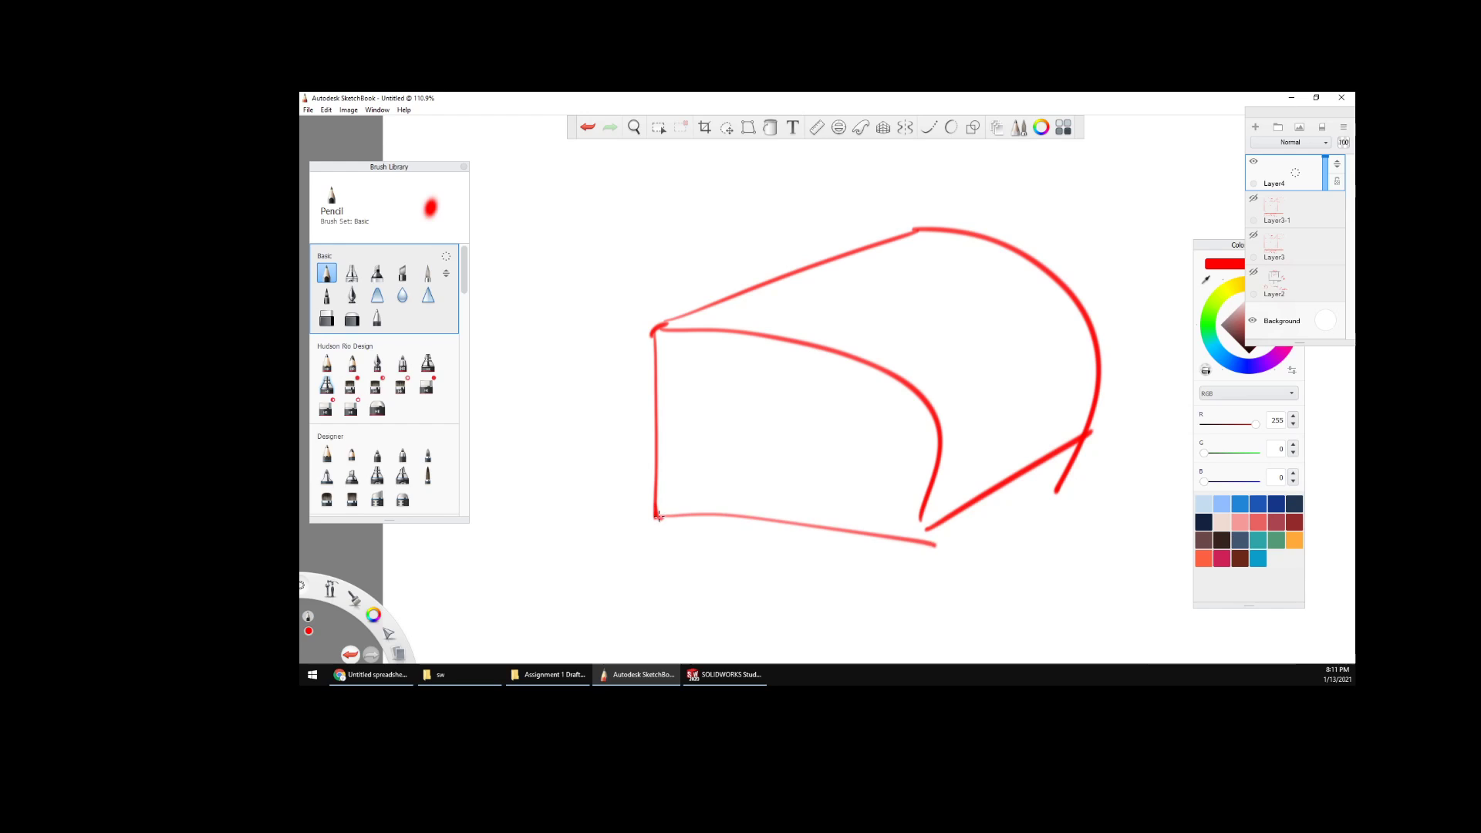
- Mark the block's lower front edge with a cross and an arrow labelled .5, and label its left vertical edge .5
drag(729, 520, 687, 582)
drag(688, 505, 699, 519)
drag(698, 505, 687, 528)
click(670, 604)
drag(678, 590, 690, 606)
click(639, 471)
drag(648, 462, 653, 437)
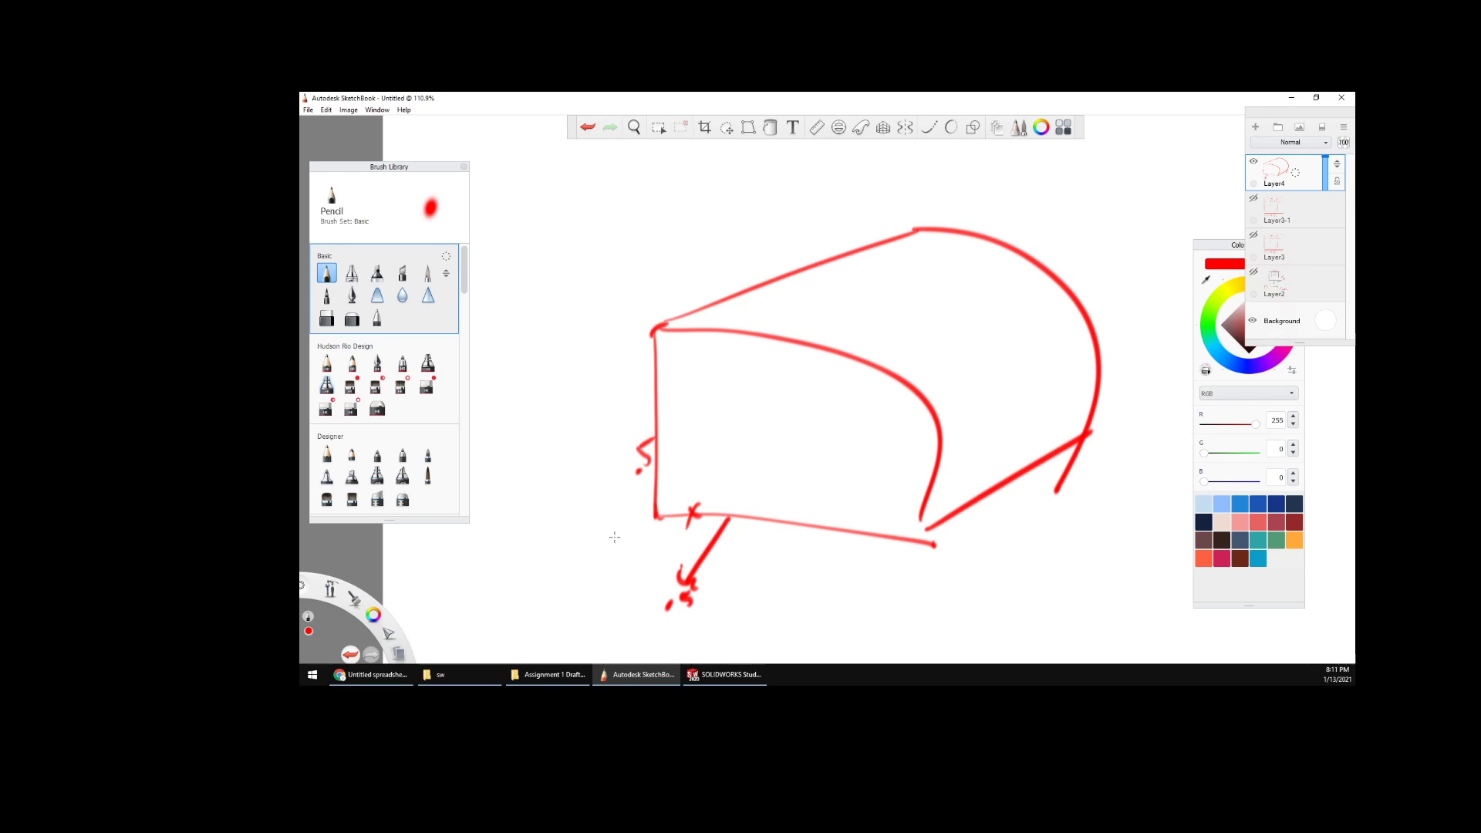
- Draw a leader from the block's upper outer edge labelled .65, and annotate the remaining outline and inner edges
mouse_move(848, 252)
mouse_down()
mouse_move(858, 179)
mouse_move(981, 174)
mouse_up()
click(954, 168)
drag(989, 155, 999, 153)
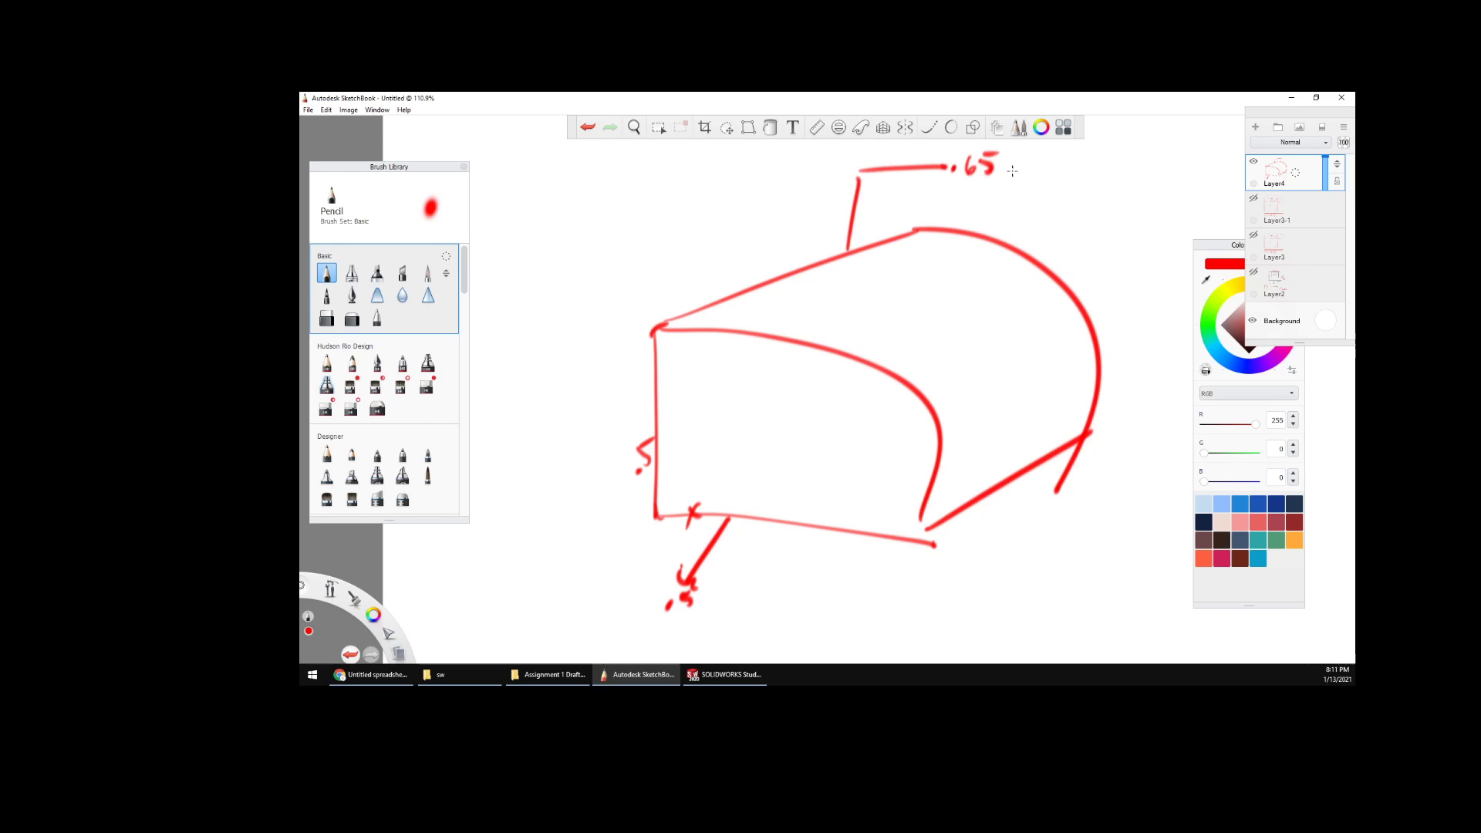
drag(1017, 452, 1027, 455)
drag(1104, 316, 1113, 328)
drag(900, 368, 869, 428)
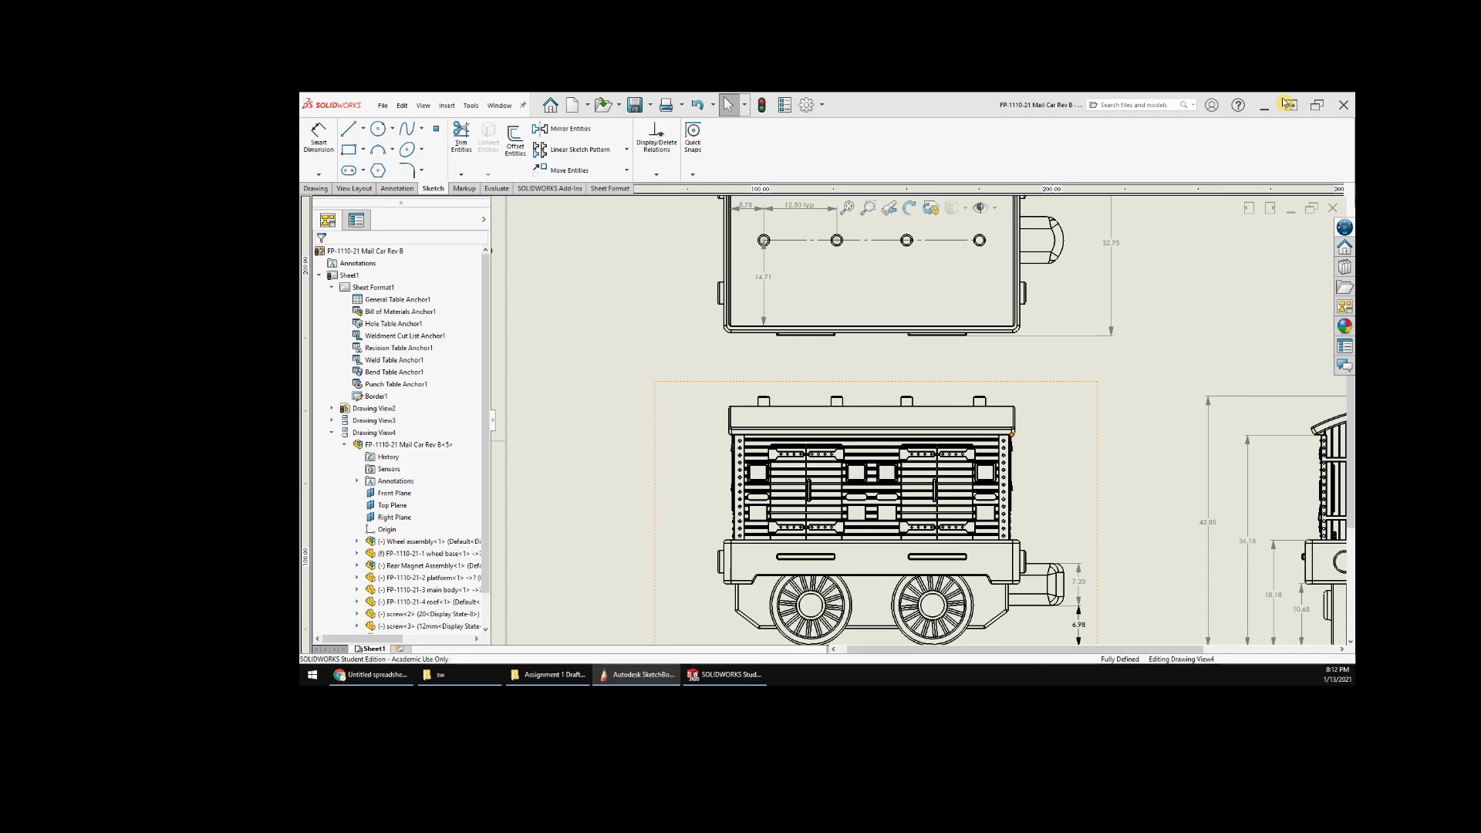
- Switch back to the SOLIDWORKS mail car drawing and show the whole sheet
click(1291, 97)
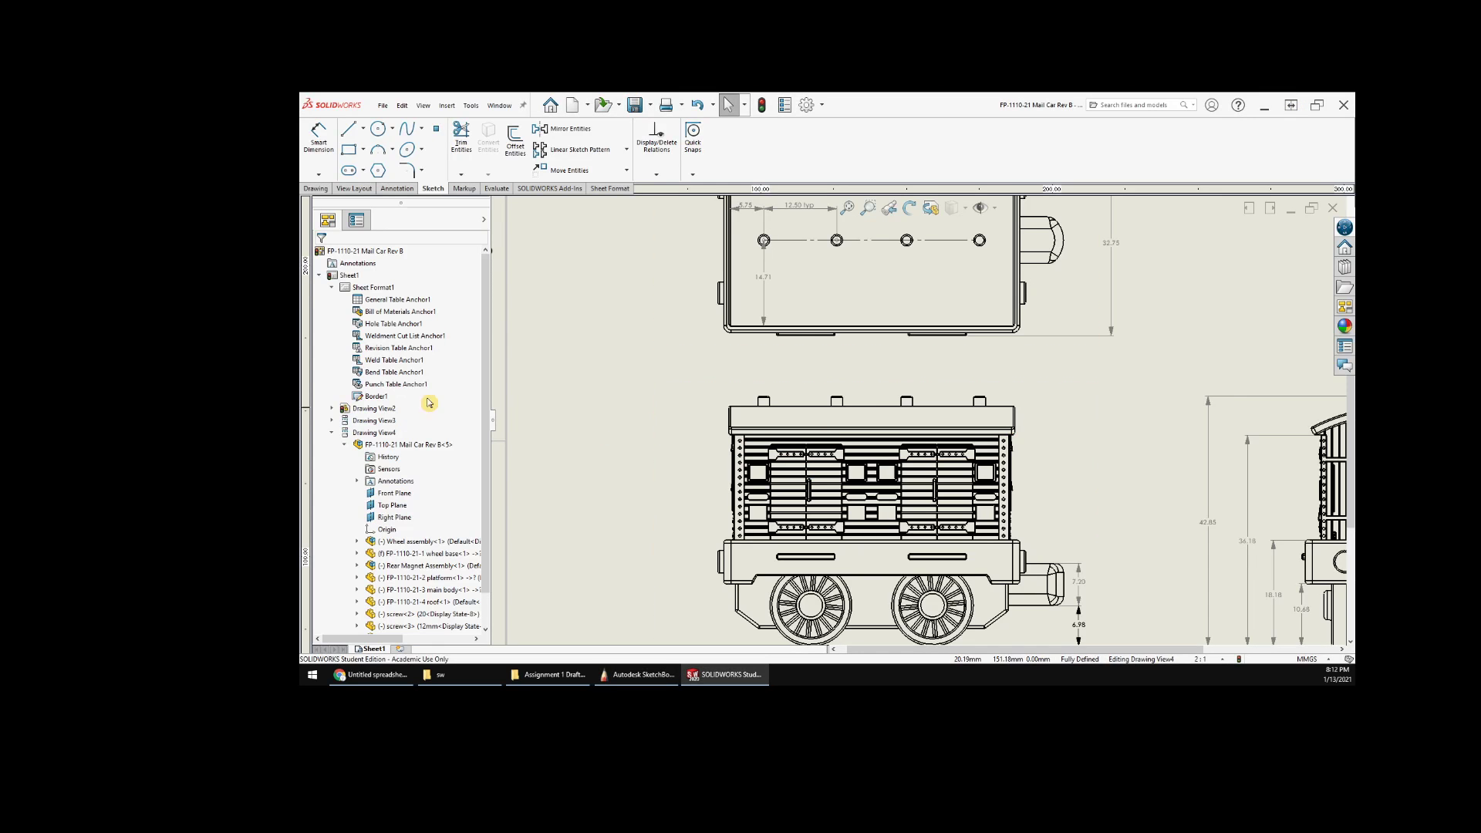
click(543, 444)
key(f)
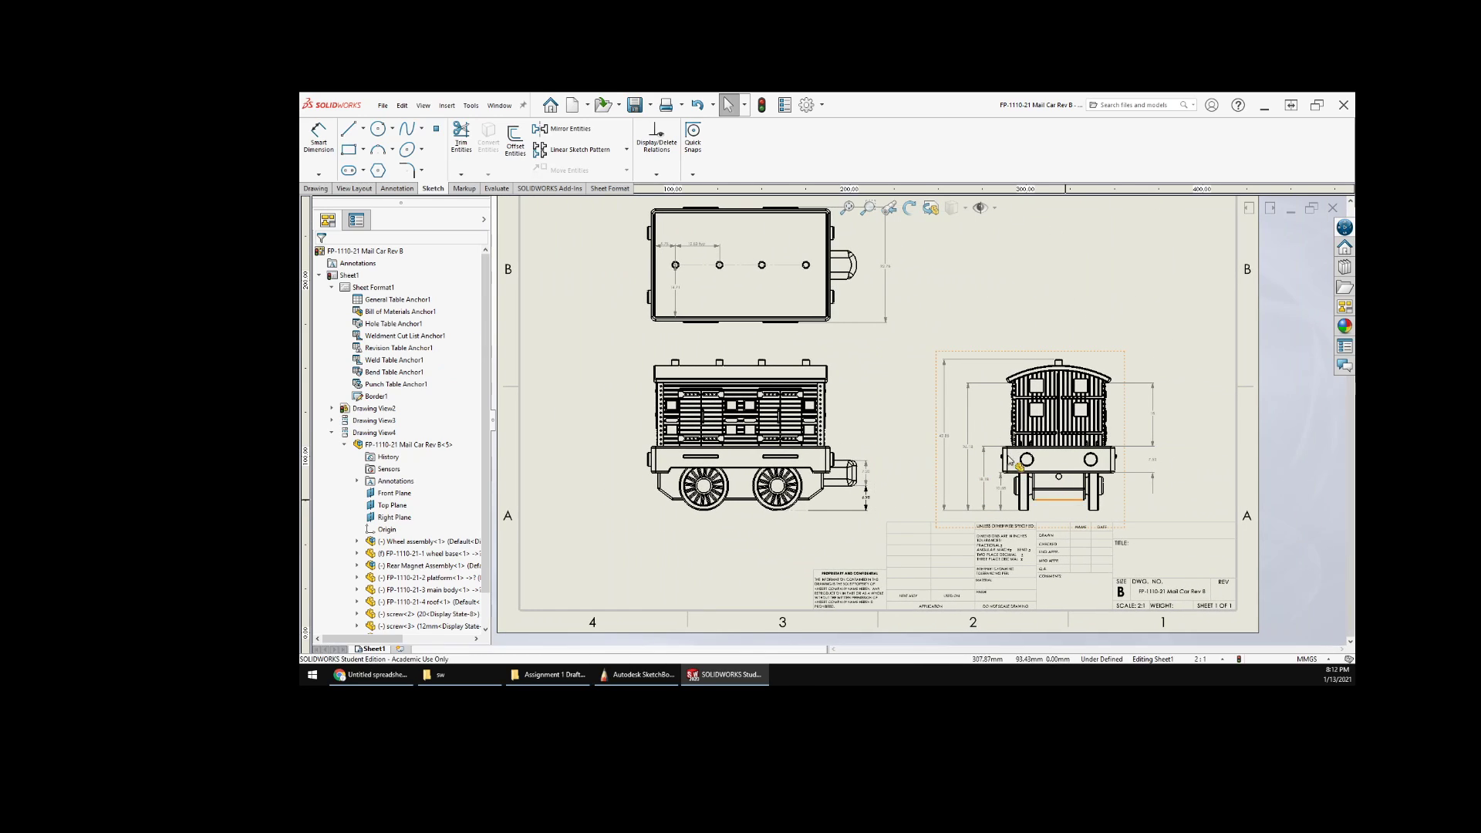
- Rename the drawing sheet as Full assembly in its sheet properties and apply the change
click(381, 651)
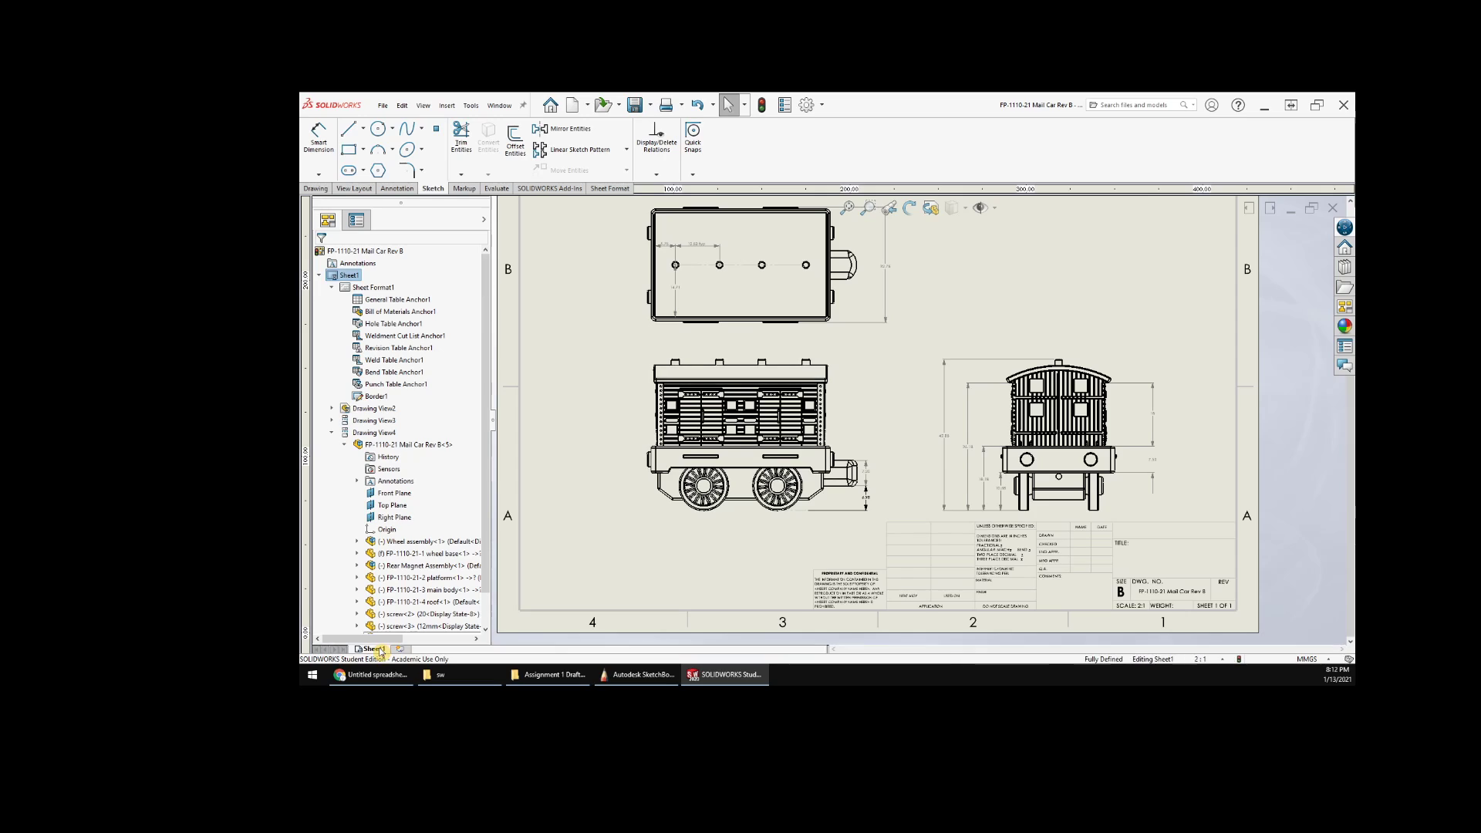
right_click(355, 279)
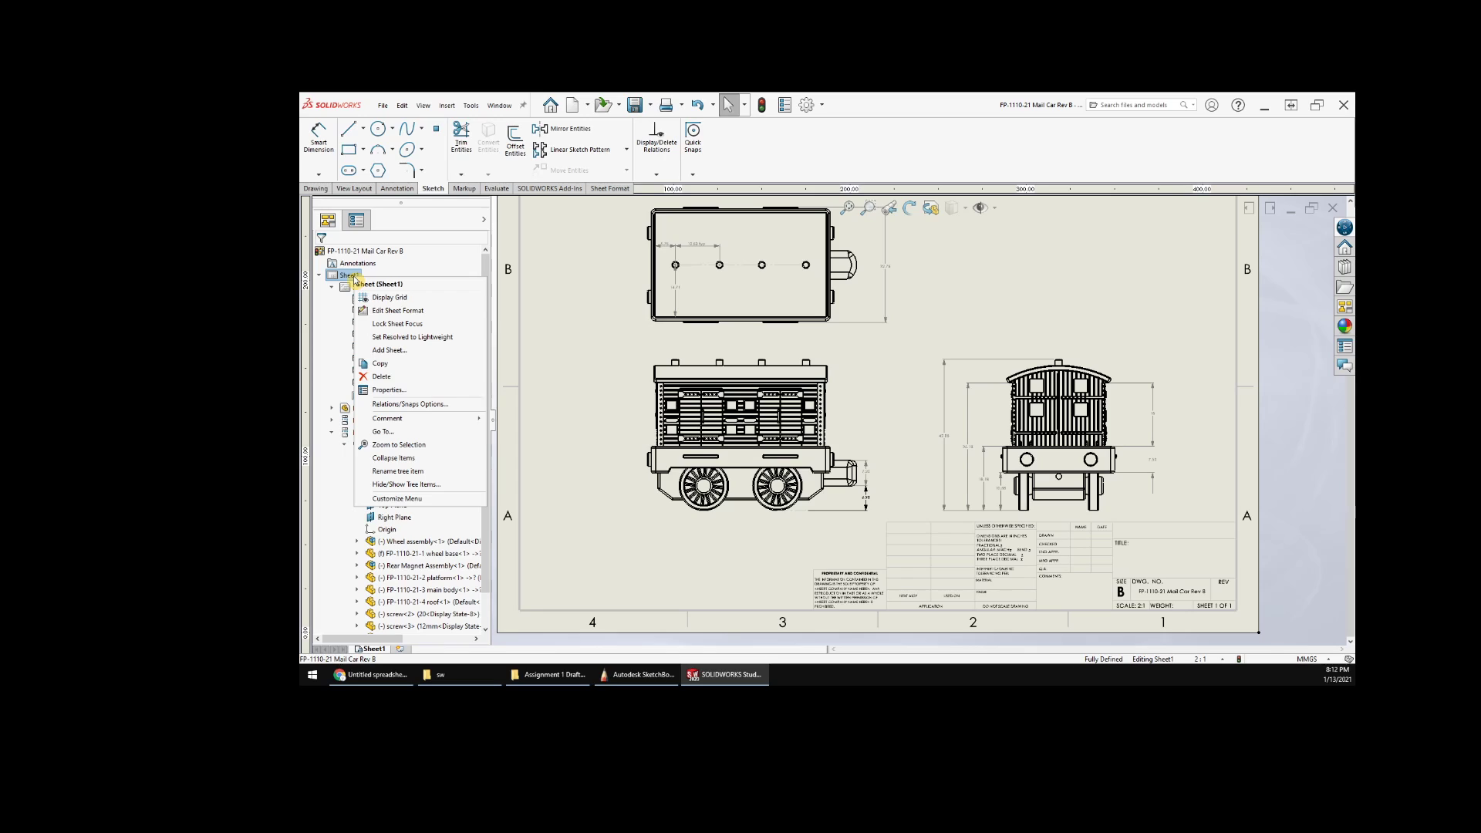
click(385, 391)
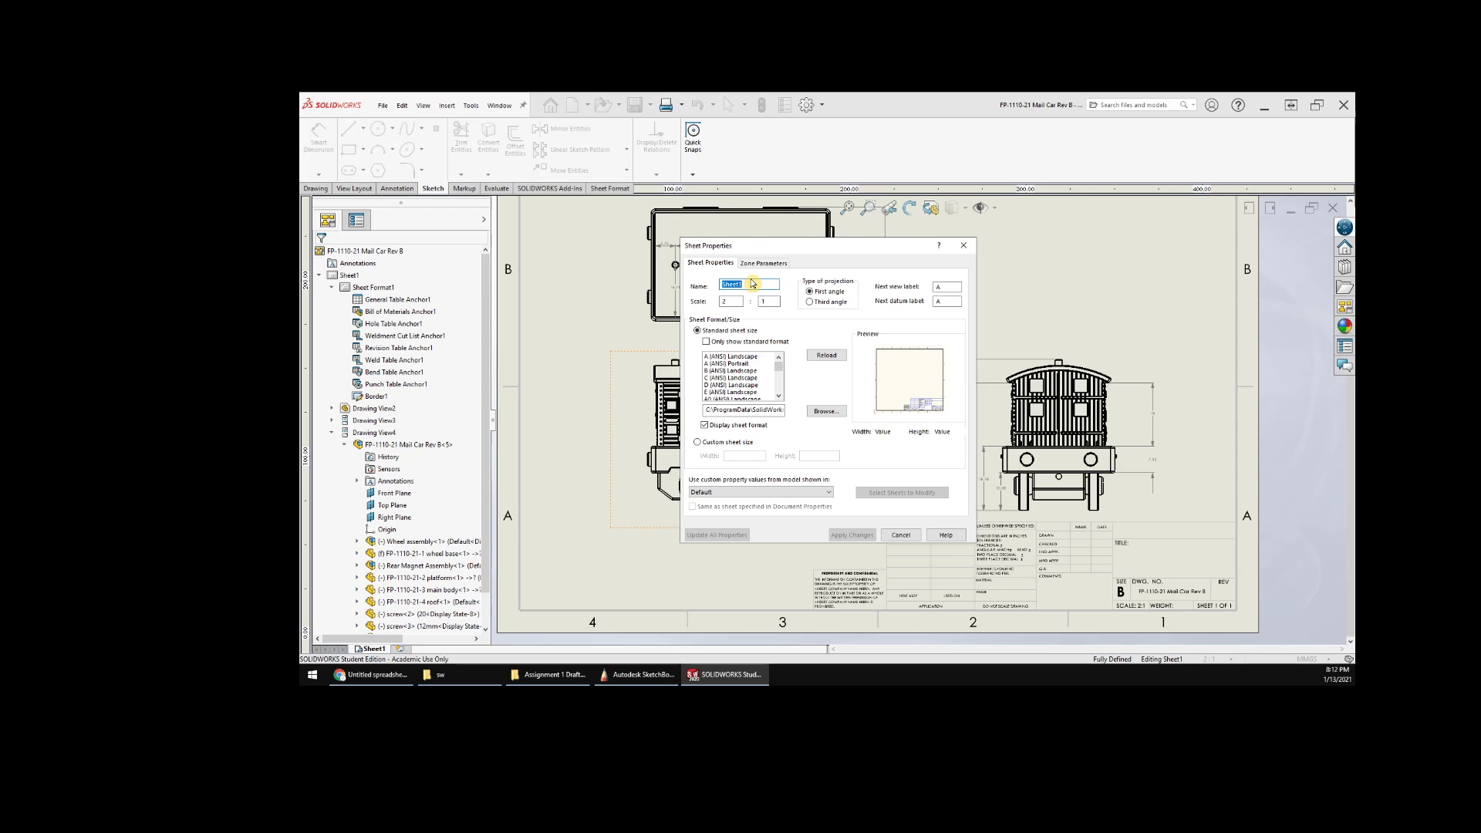
text(Full assembly)
click(853, 536)
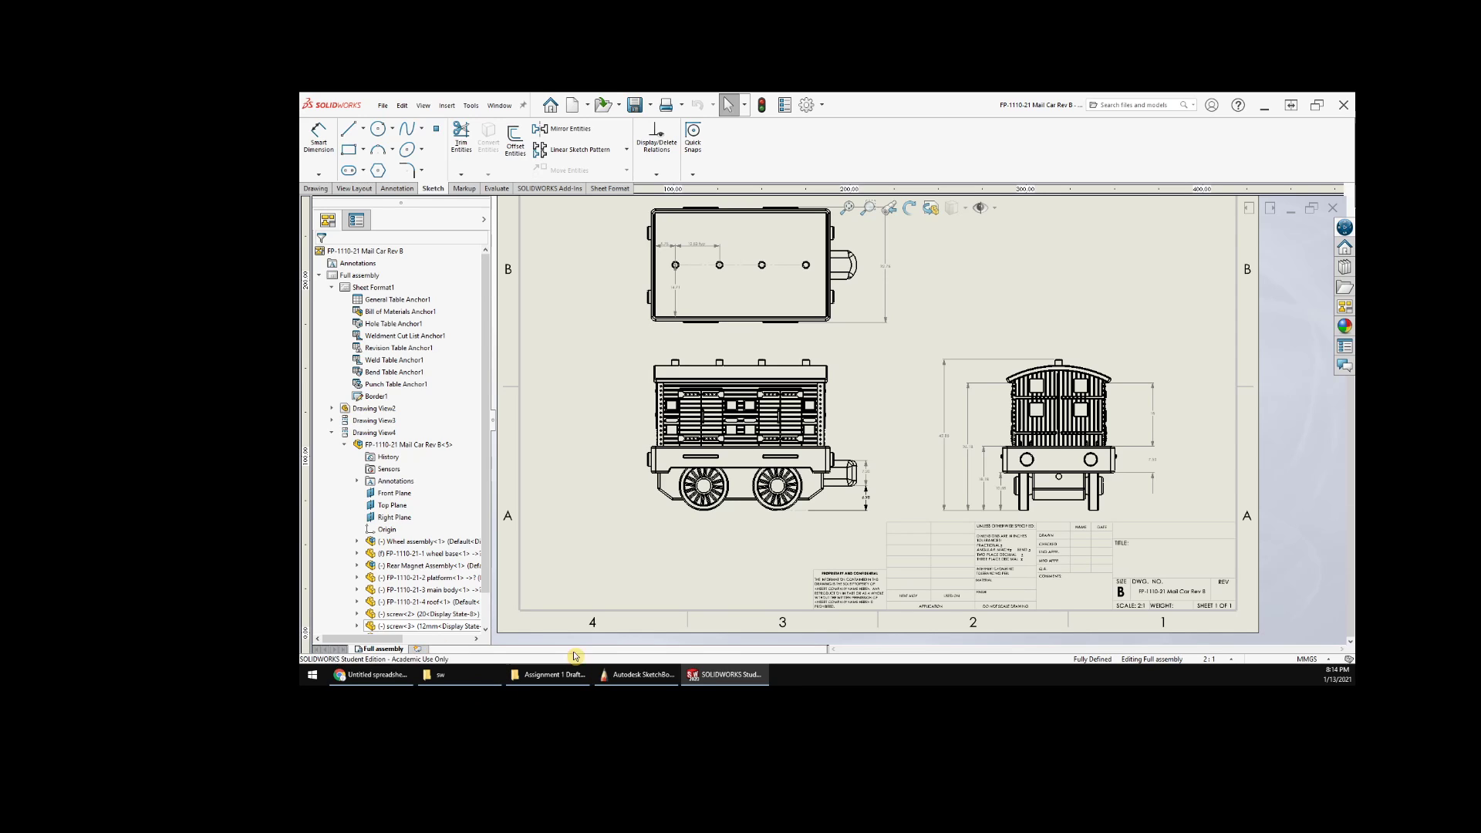
scroll(1071, 569, down, 1)
scroll(936, 531, down, 5)
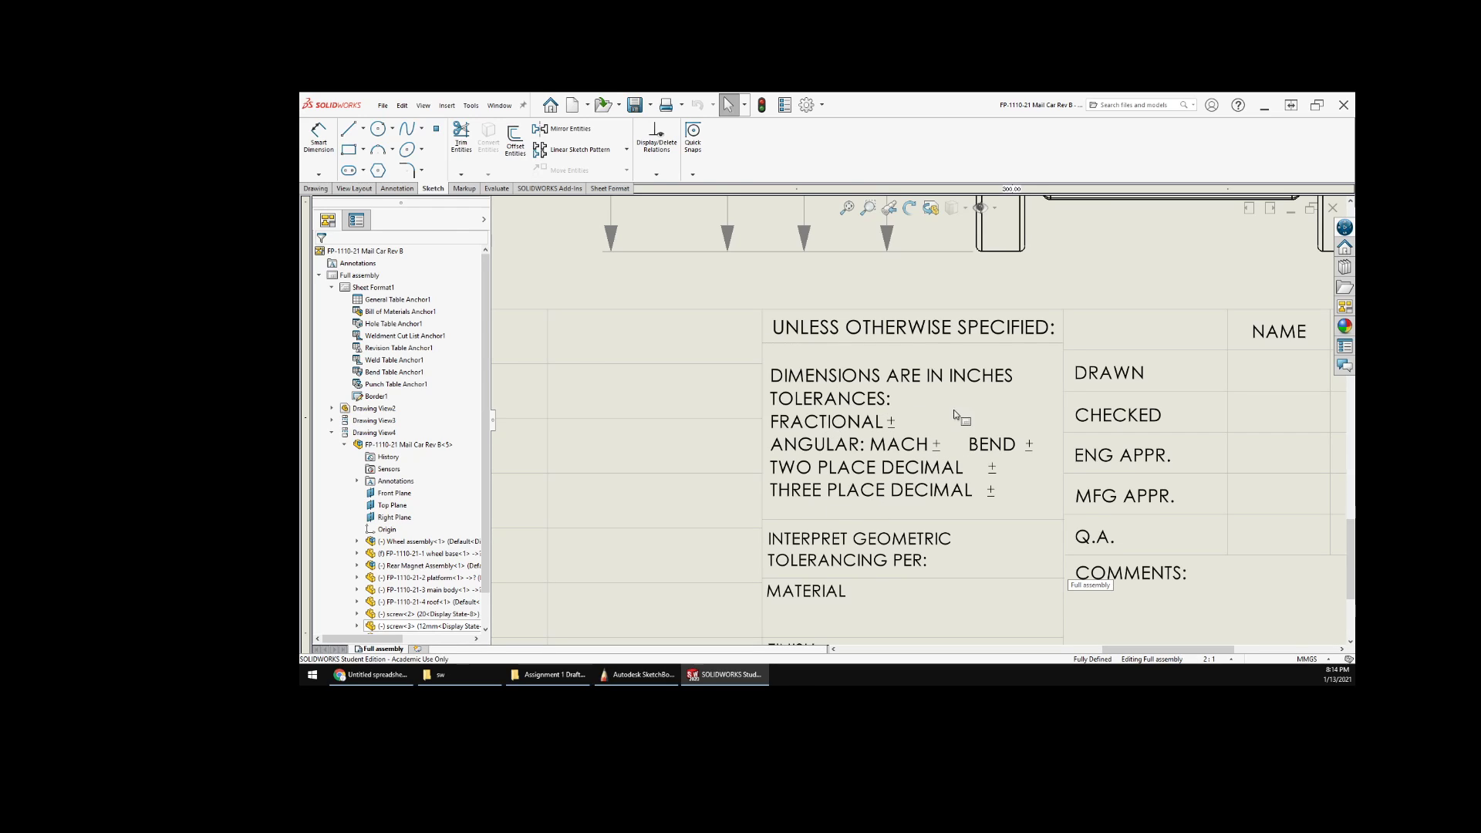
scroll(848, 444, up, 8)
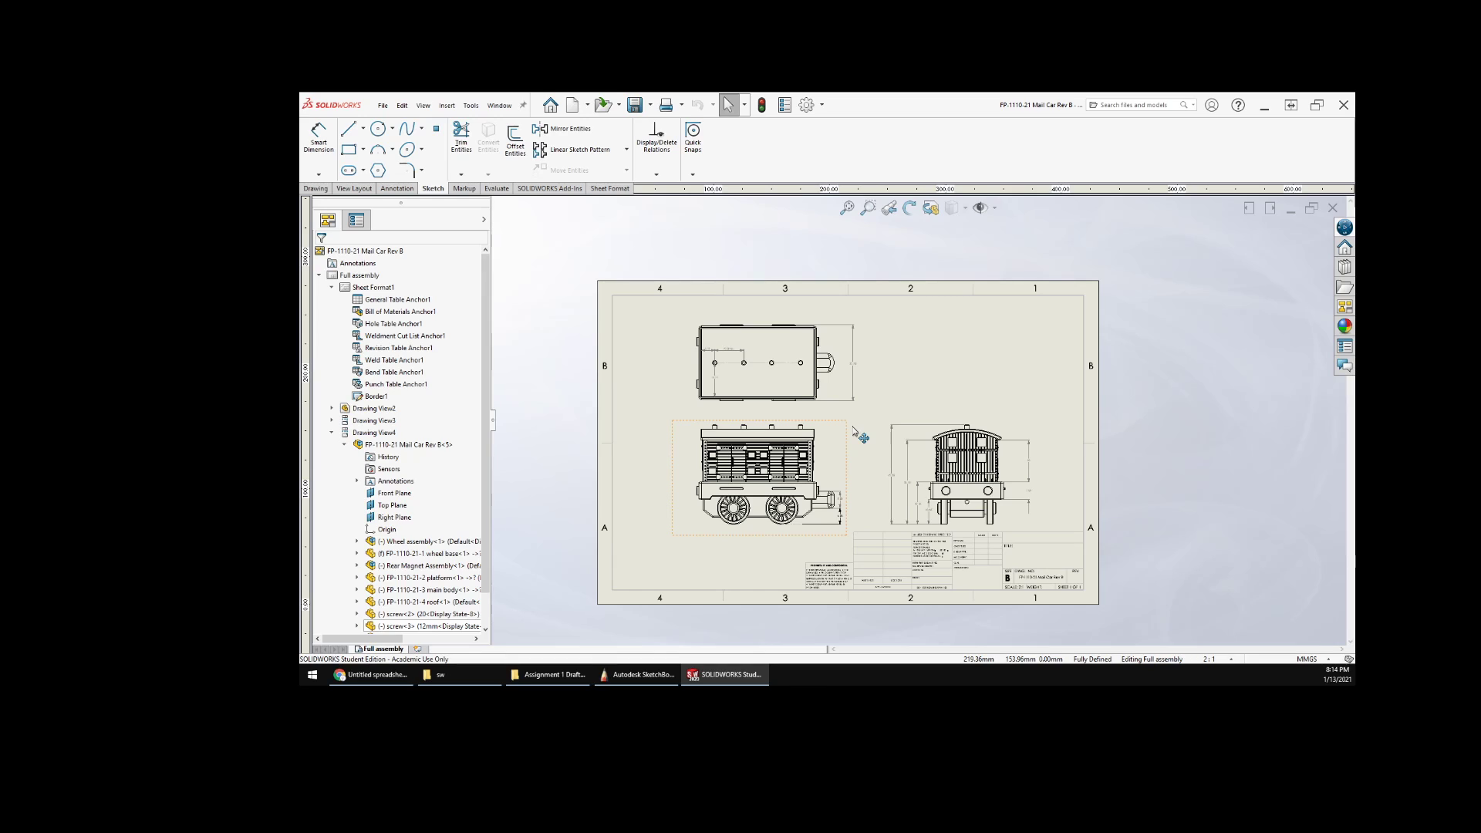
- Switch to Autodesk SketchBook and sketch a red rectangle above the block, with three diagonal hatch lines kept inside its outline
click(648, 674)
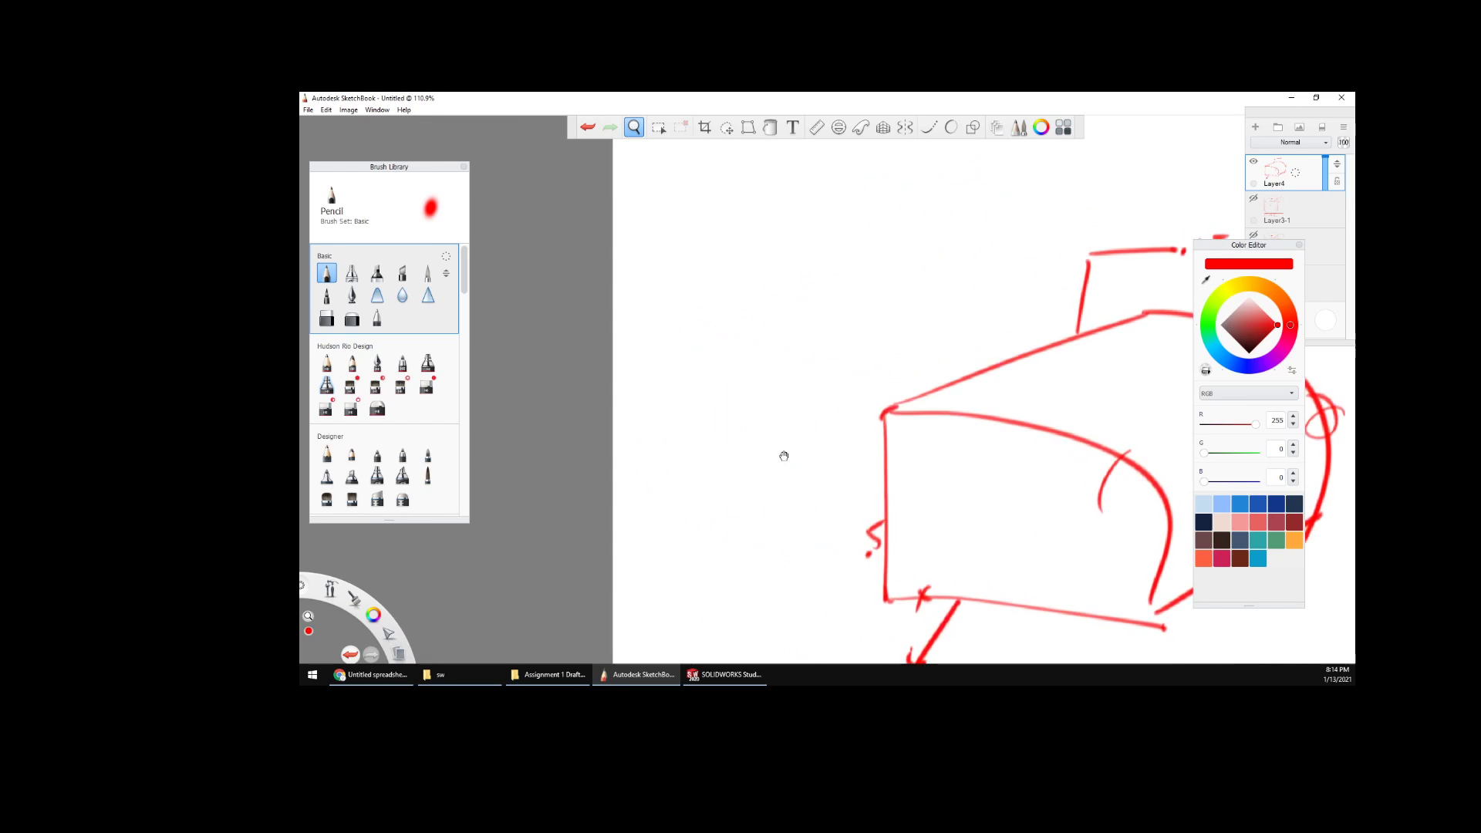
mouse_move(716, 228)
shift+mouse_down()
mouse_move(716, 341)
mouse_move(909, 340)
mouse_move(863, 217)
mouse_move(922, 218)
mouse_move(929, 341)
shift+mouse_up()
drag(709, 271, 776, 220)
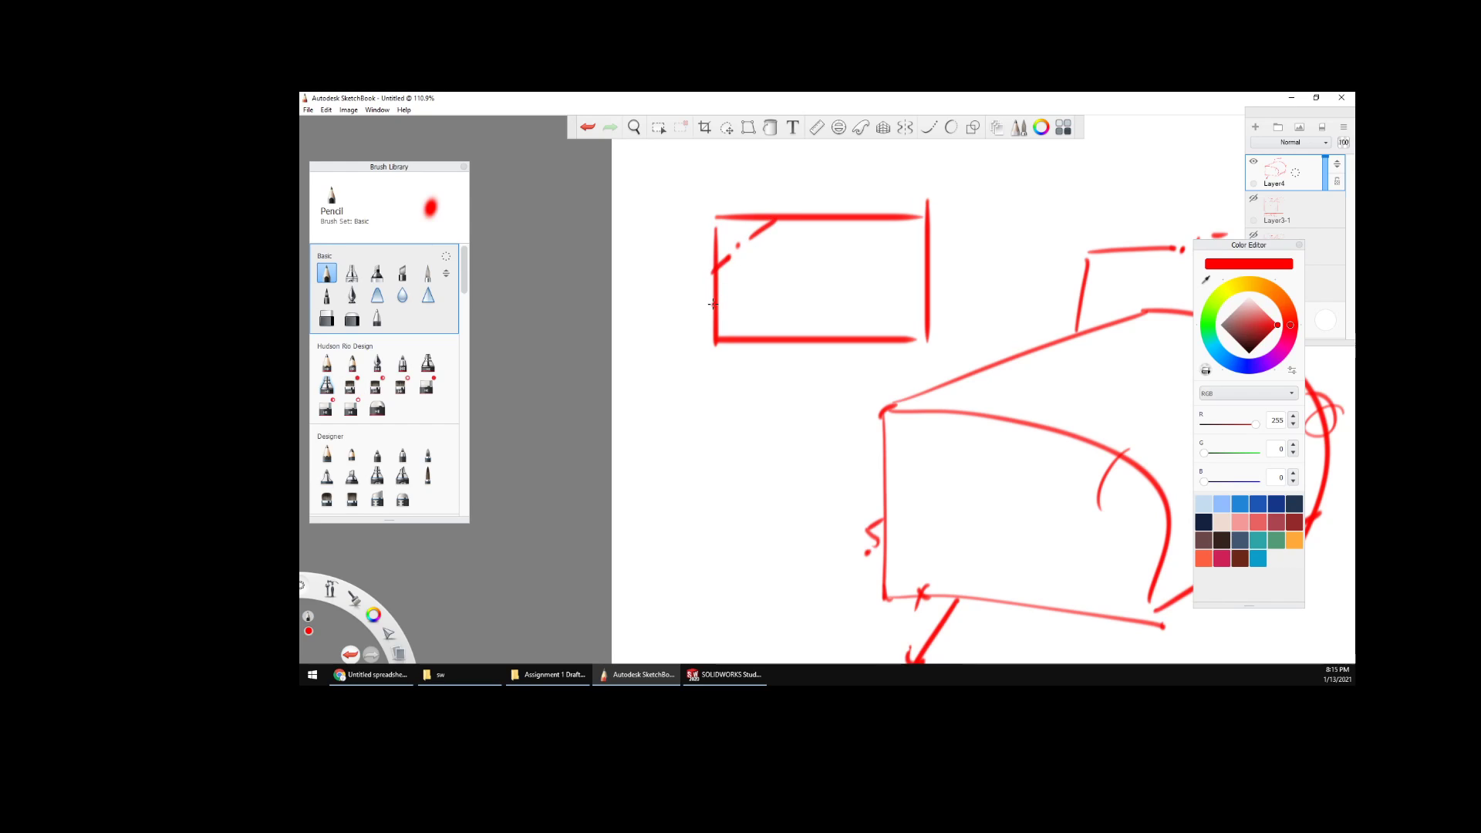
drag(716, 303, 832, 213)
drag(720, 331, 860, 220)
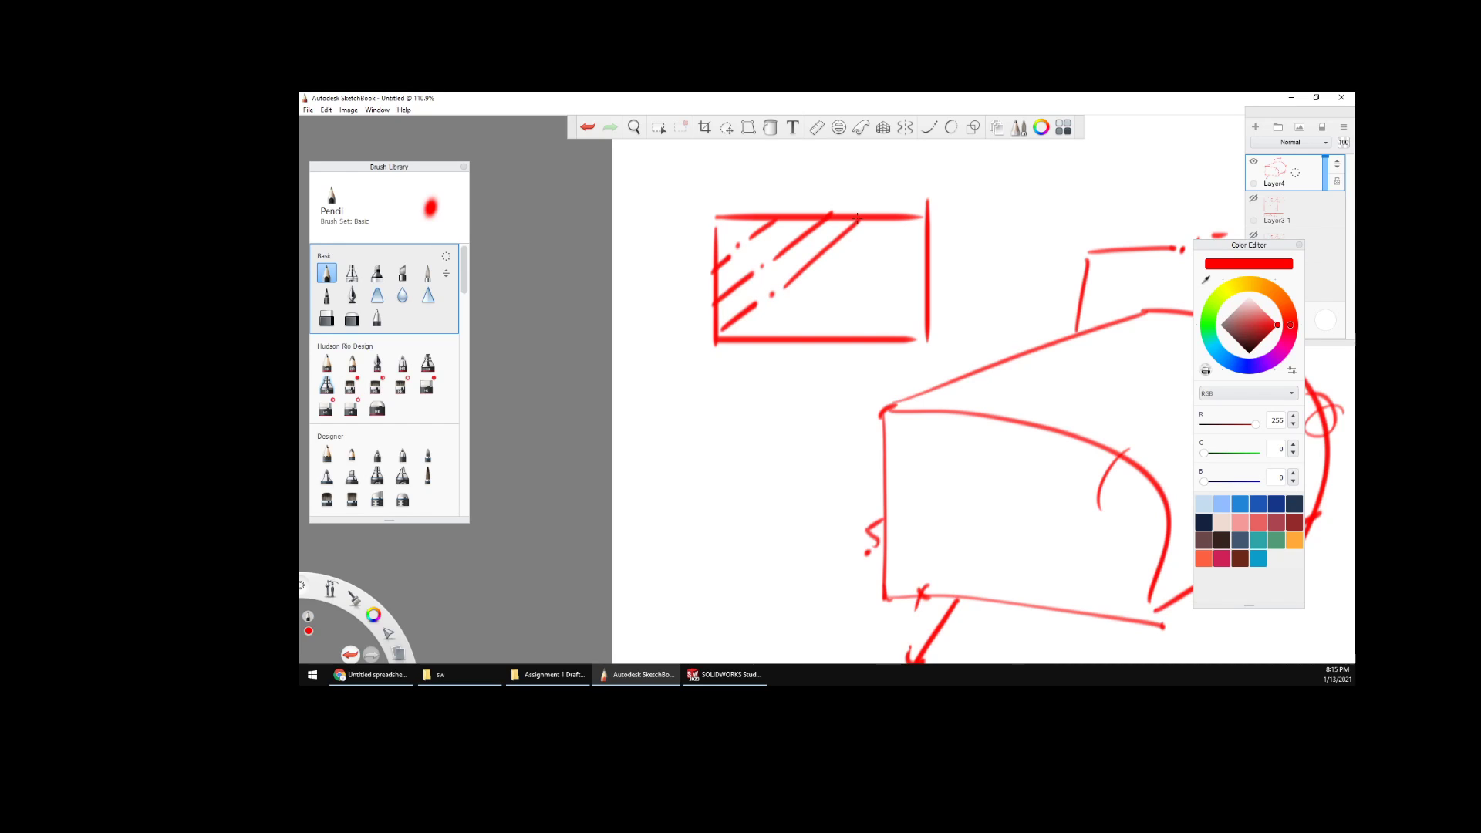
- Sketch a second red rectangle below the first, with diagonal hatch lines running past its edges
mouse_move(672, 412)
shift+mouse_down()
mouse_move(672, 518)
mouse_move(914, 510)
mouse_move(874, 394)
mouse_move(904, 394)
shift+mouse_up()
drag(672, 442, 731, 379)
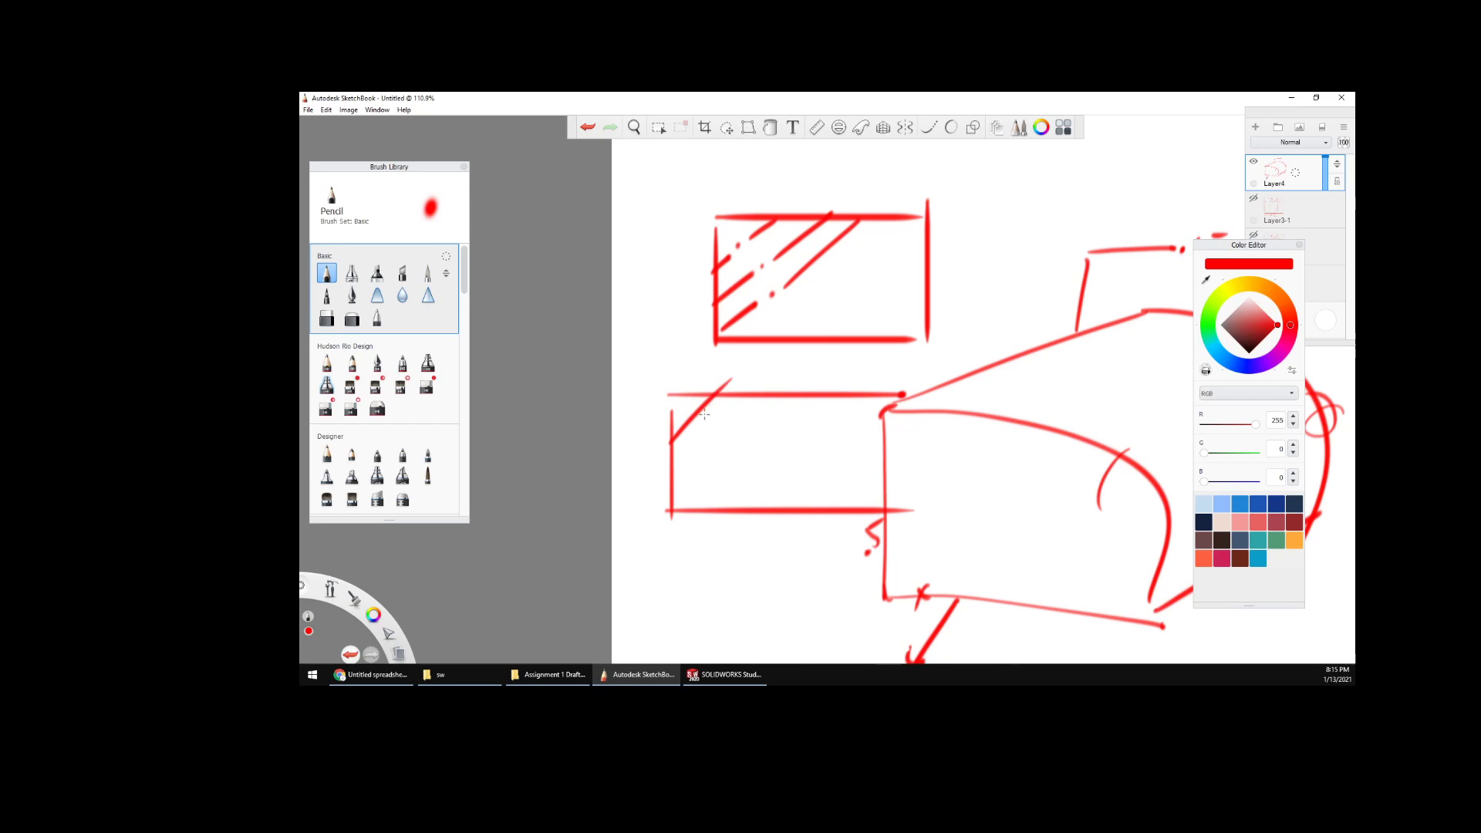
drag(672, 477, 757, 388)
drag(681, 514, 840, 365)
mouse_move(764, 492)
mouse_down()
mouse_move(887, 377)
mouse_move(913, 379)
mouse_up()
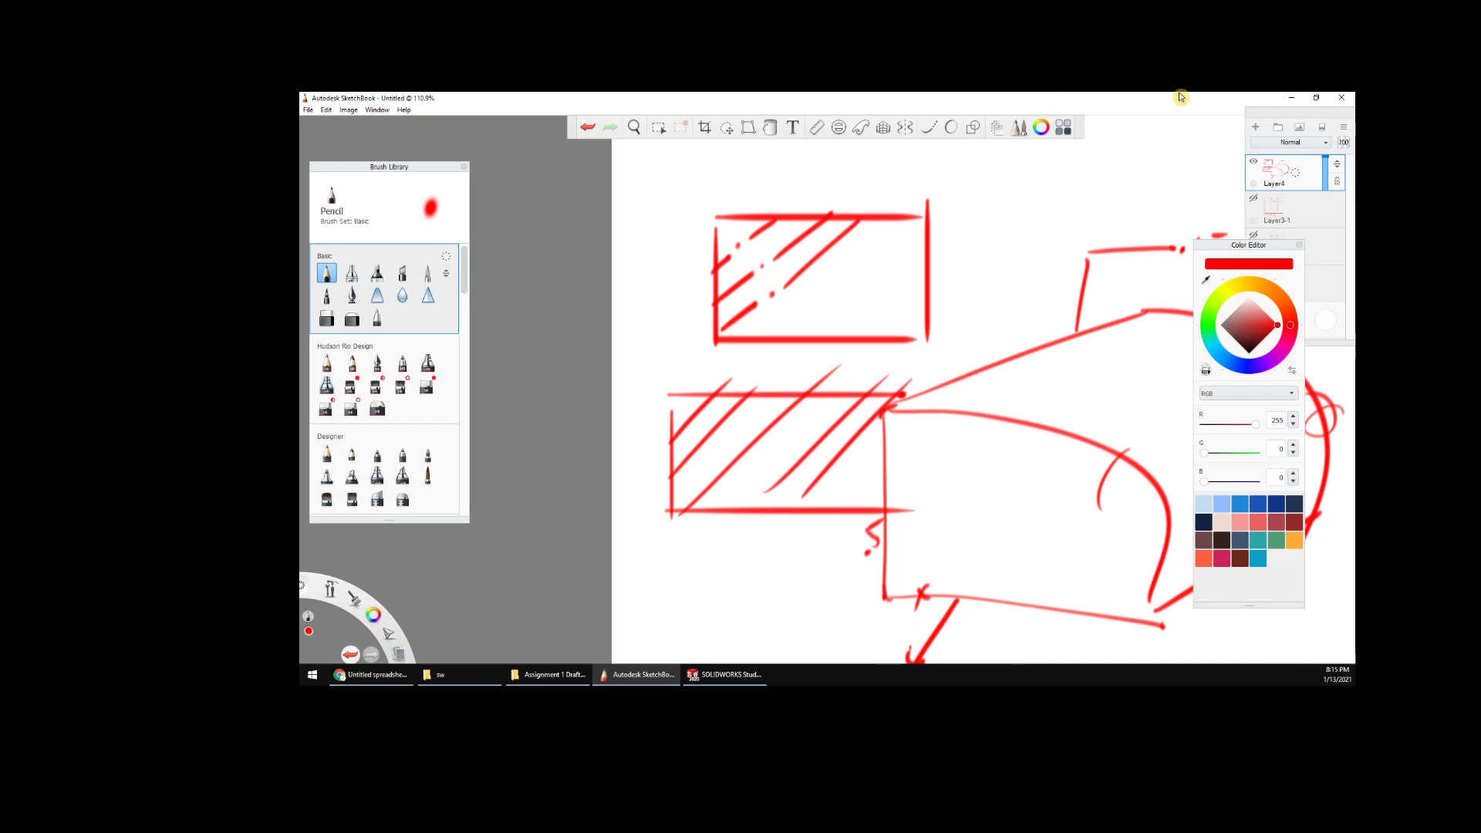
- Switch back to the SOLIDWORKS mail car drawing and add a second sheet
click(1285, 104)
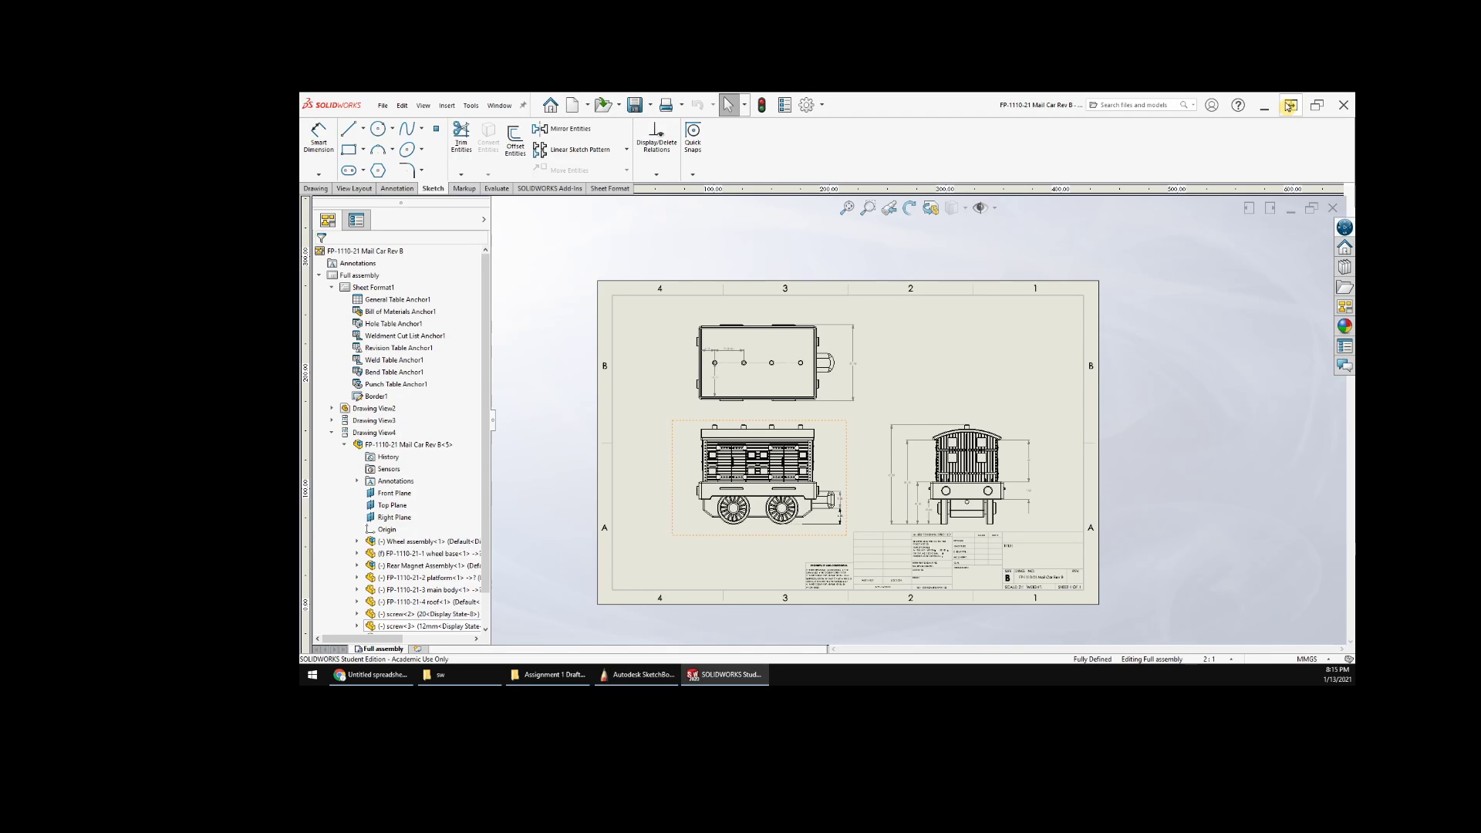
scroll(1012, 474, down, 3)
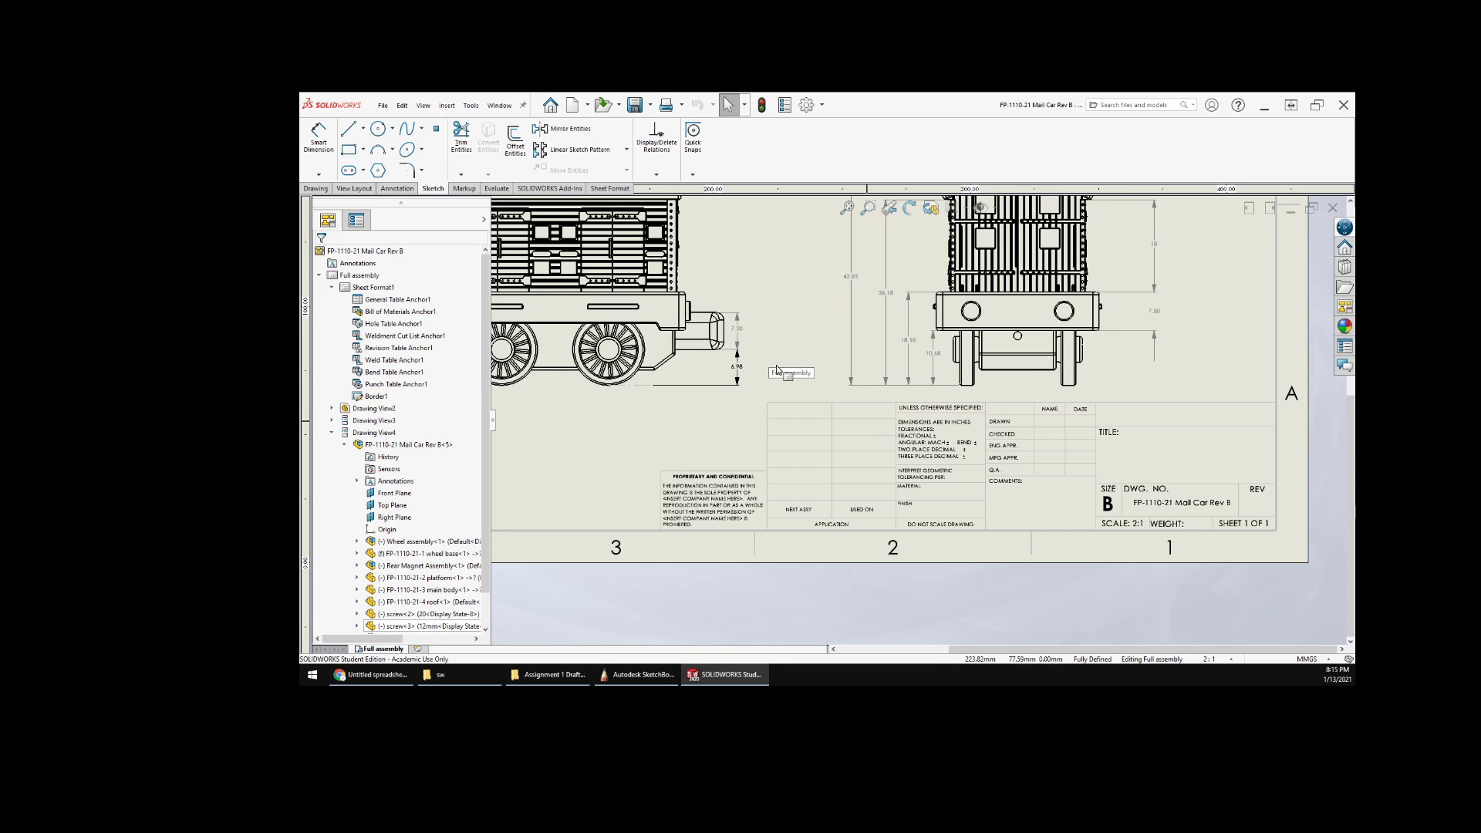
scroll(802, 378, up, 2)
scroll(837, 484, down, 1)
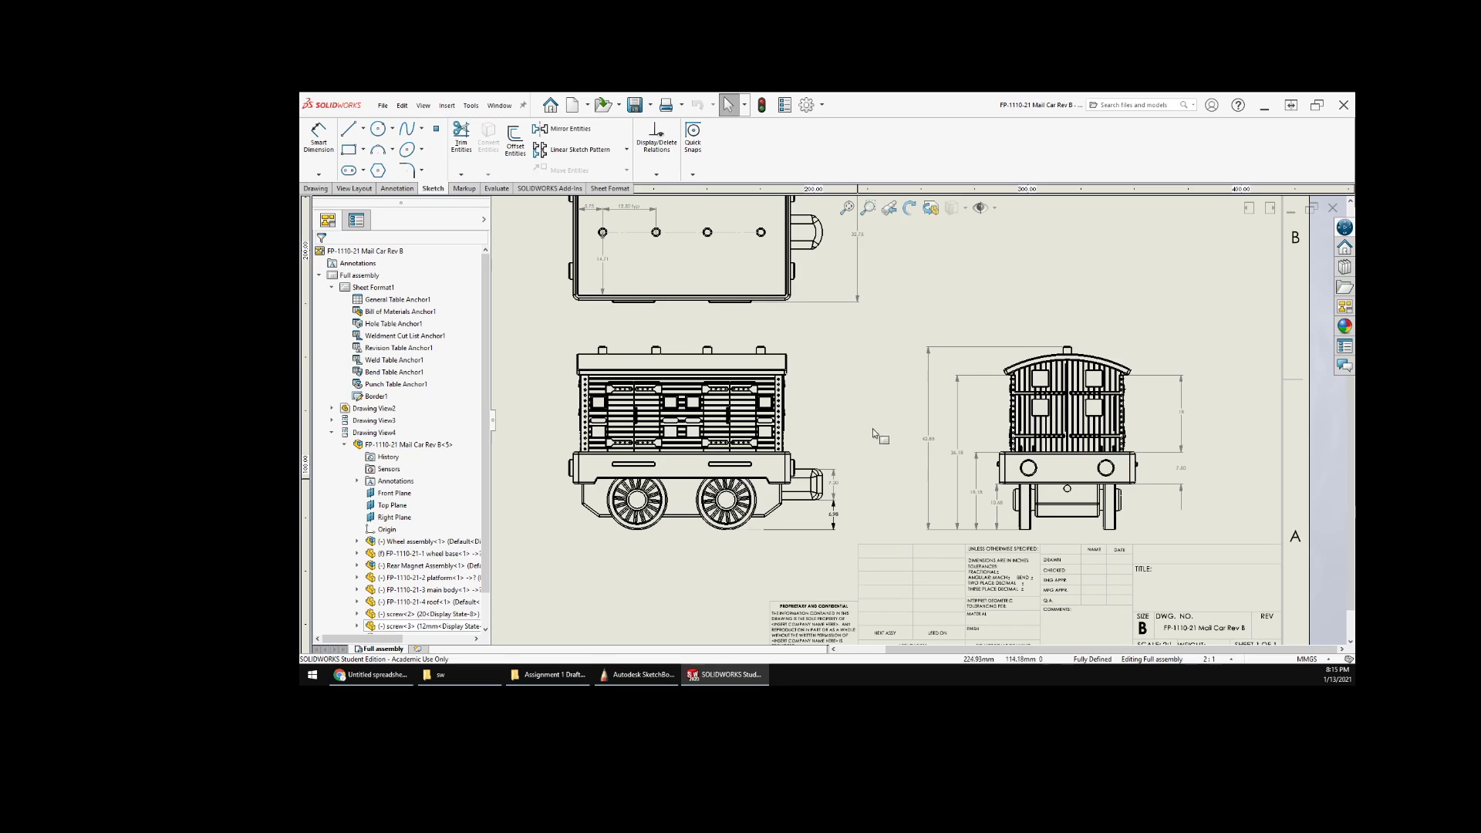
mouse_move(469, 689)
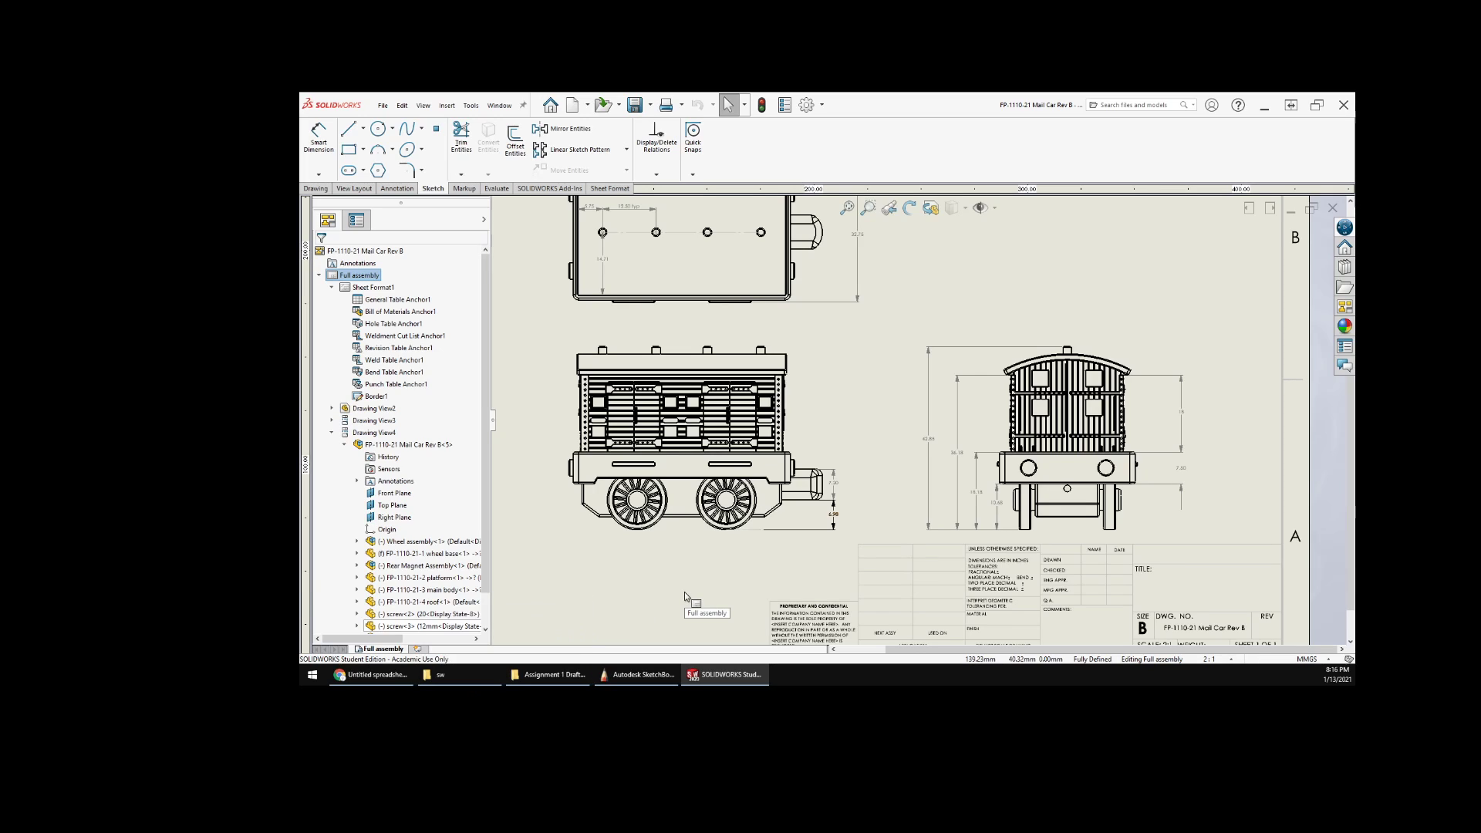
click(421, 652)
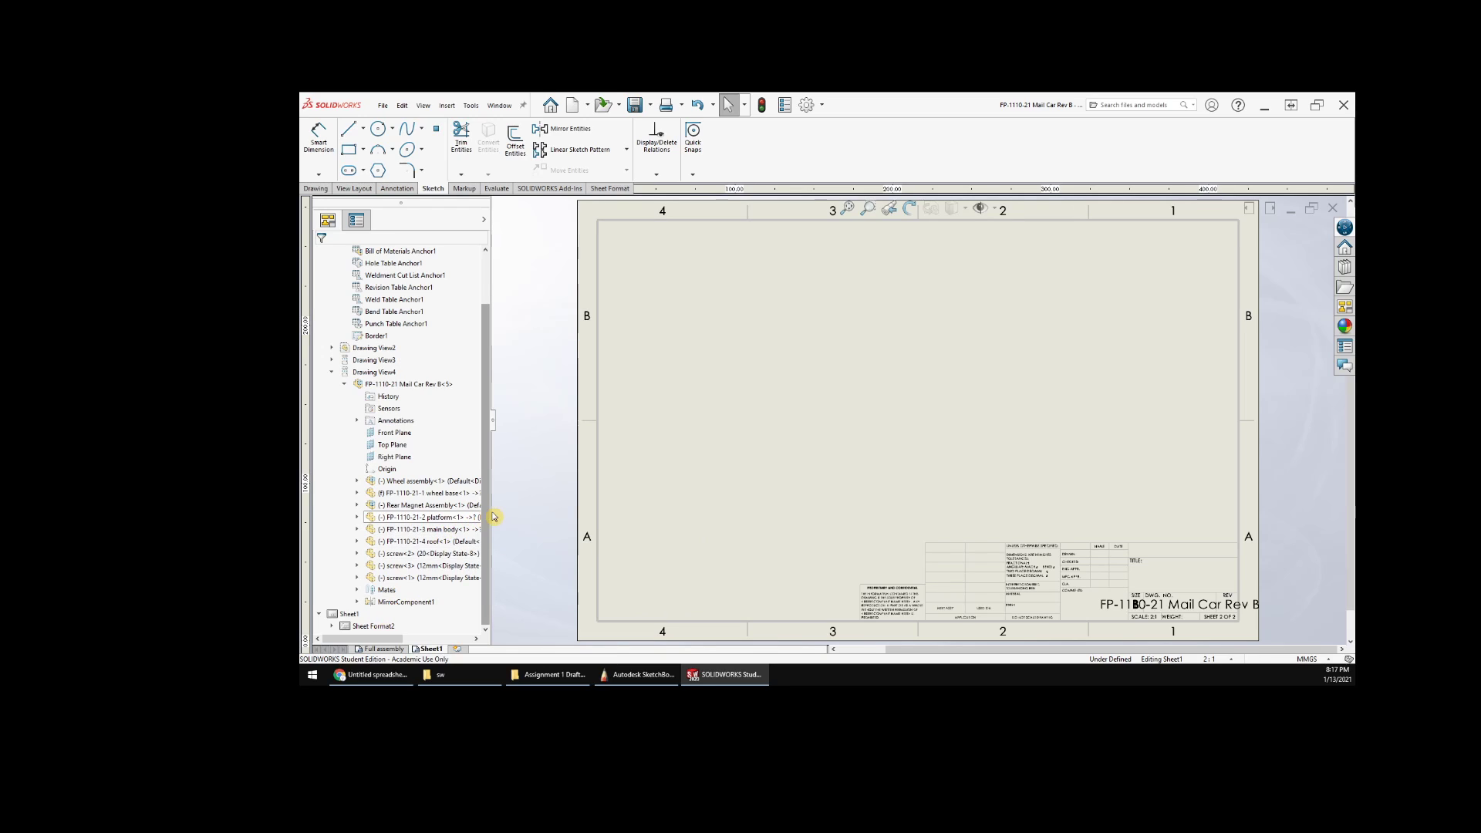
- Widen the feature tree and check the features of the main body component, leaving it collapsed
drag(493, 516, 534, 516)
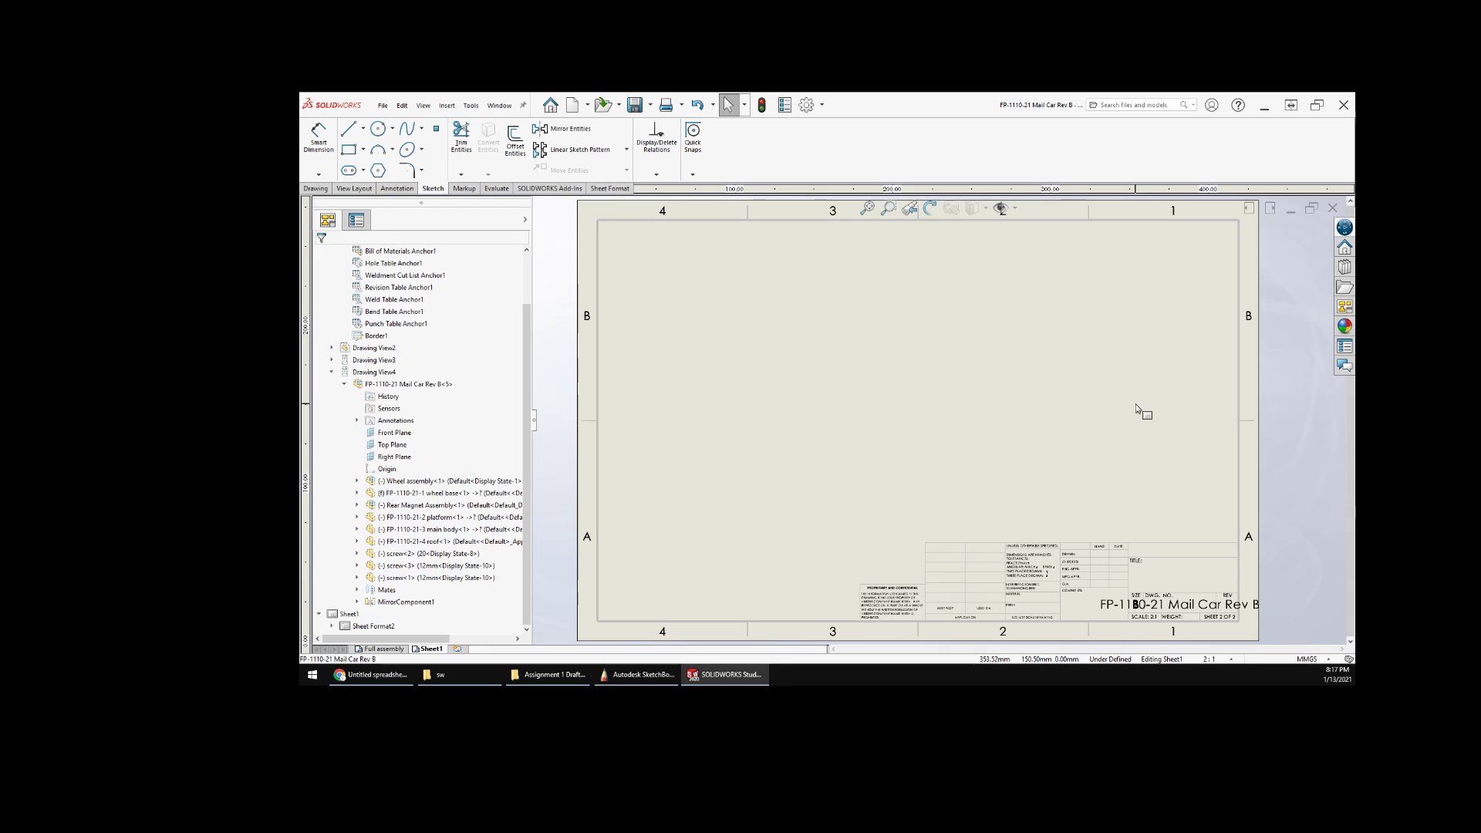
double_click(408, 531)
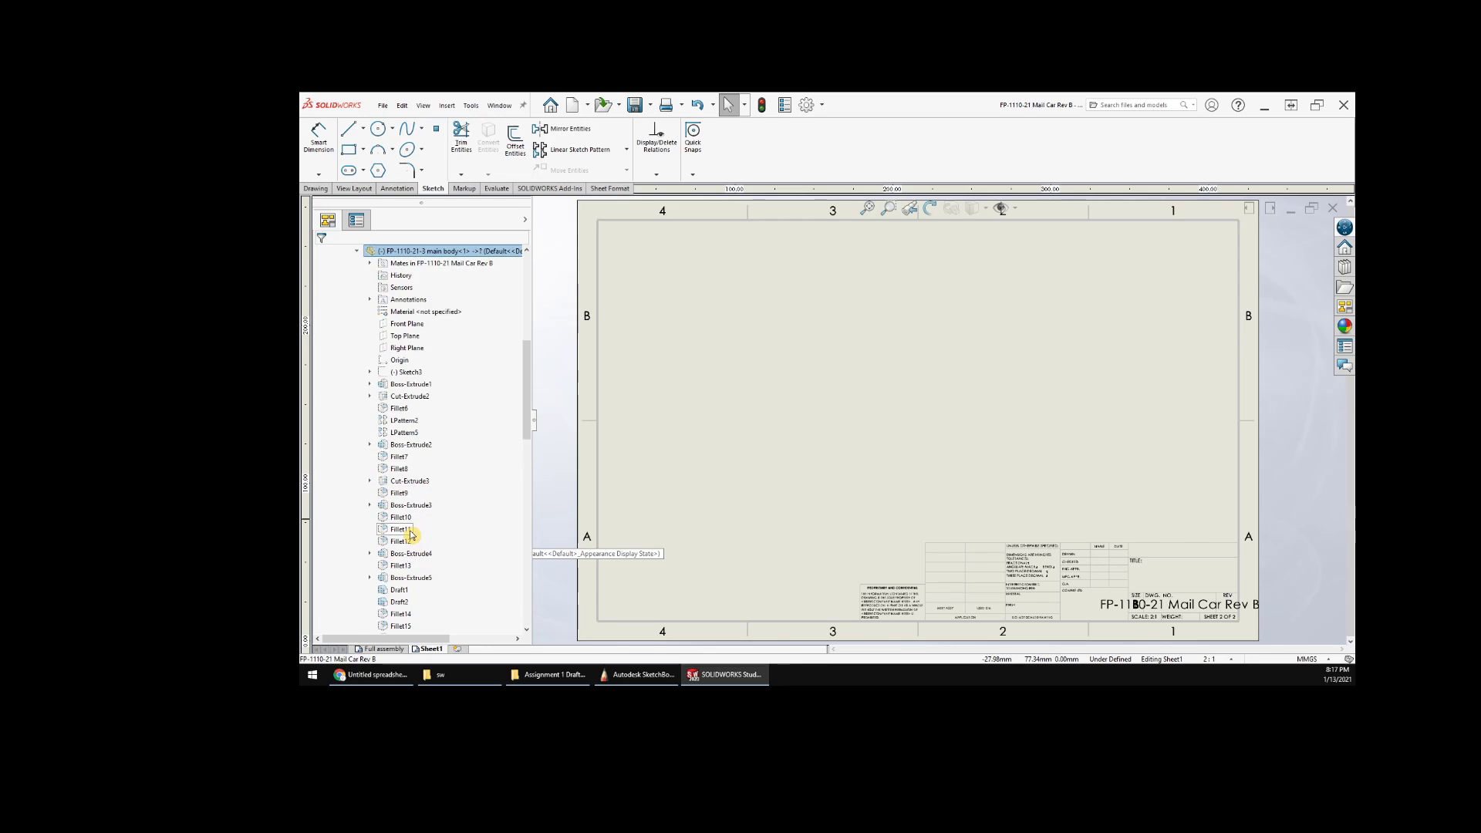
click(356, 251)
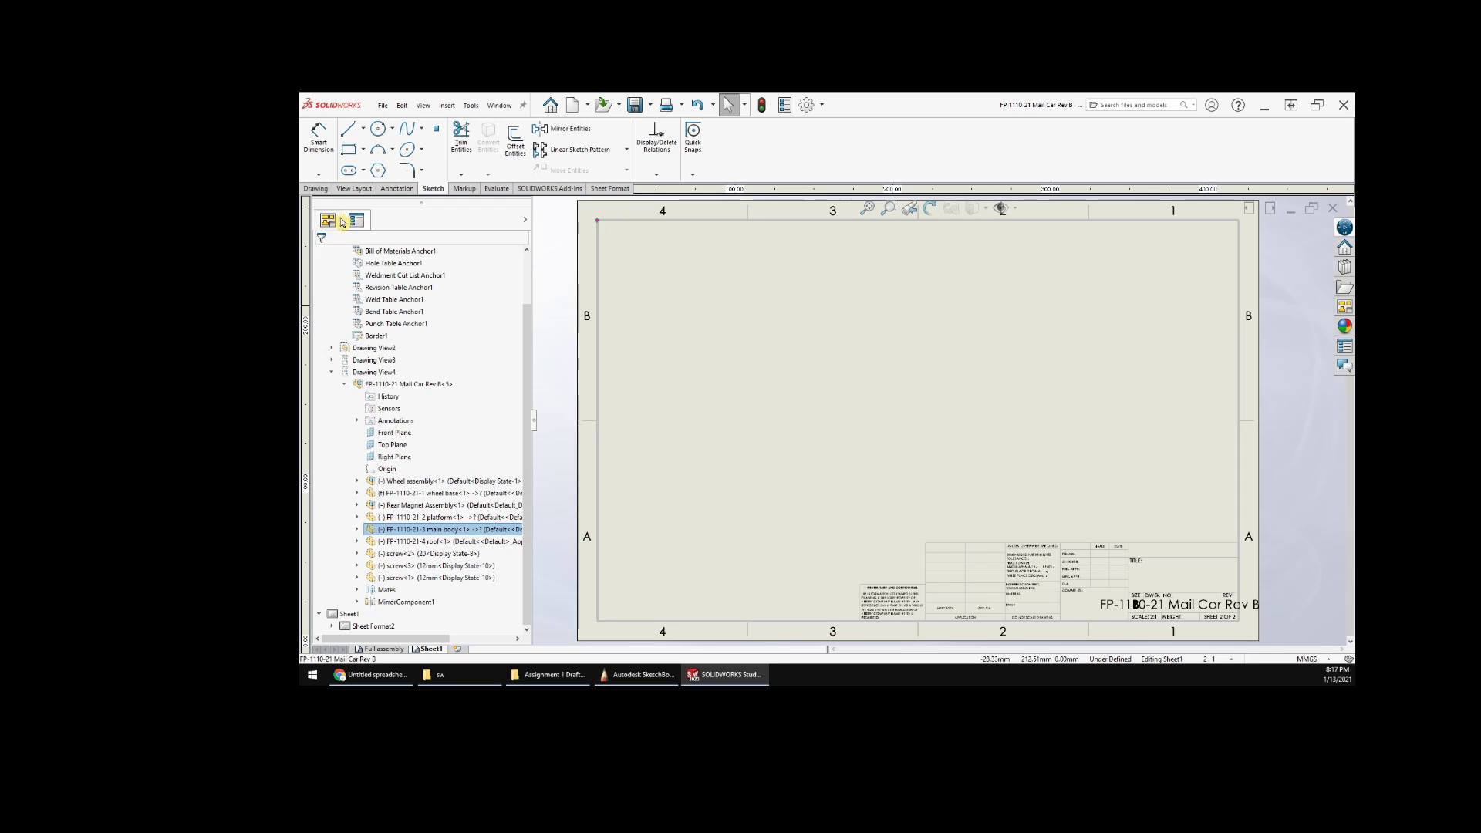
- Insert a front model view of the FP-1110-21-4 roof part near the middle of the new sheet
click(319, 190)
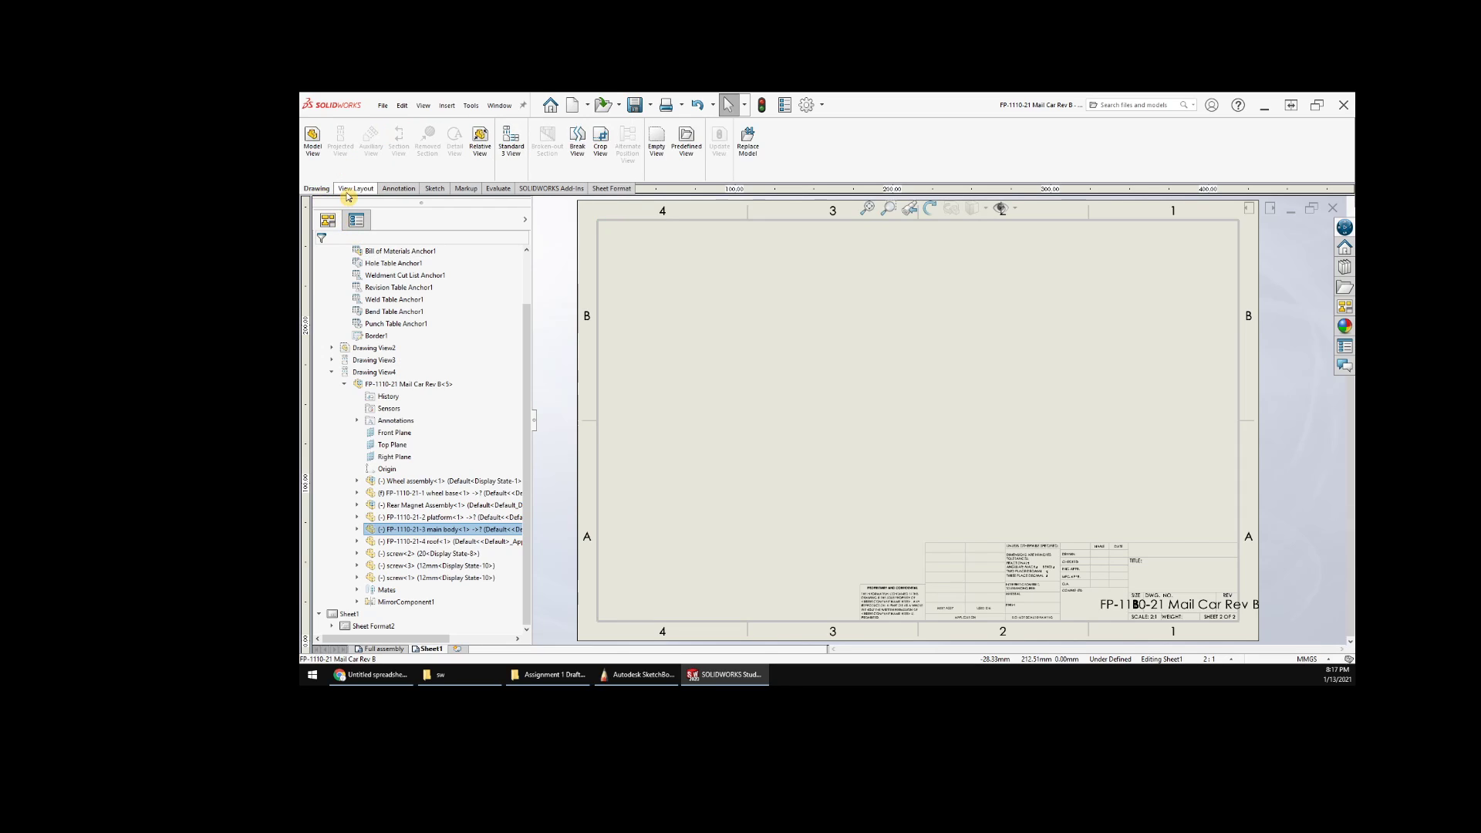
click(354, 189)
click(344, 139)
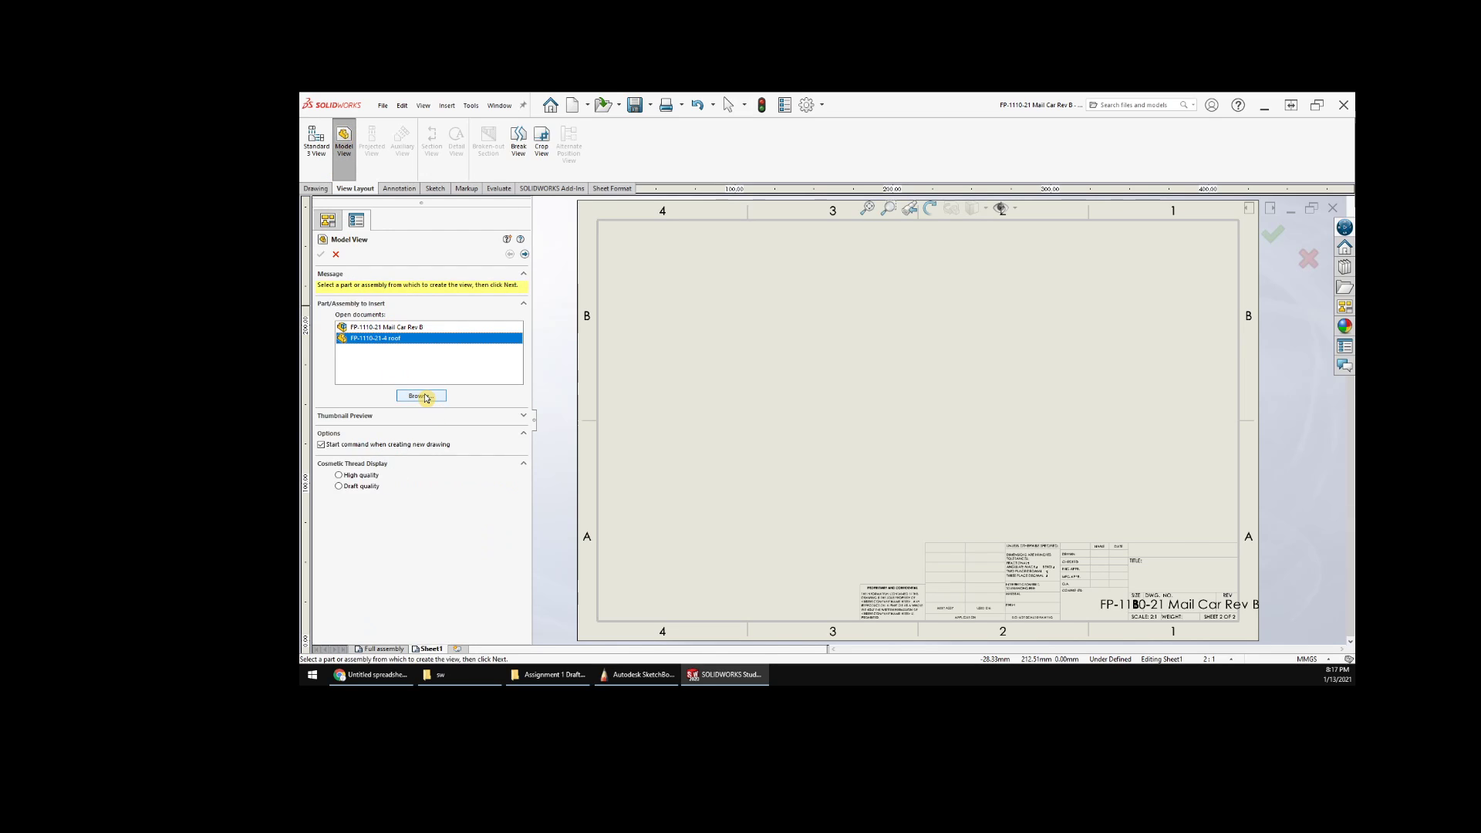
double_click(392, 339)
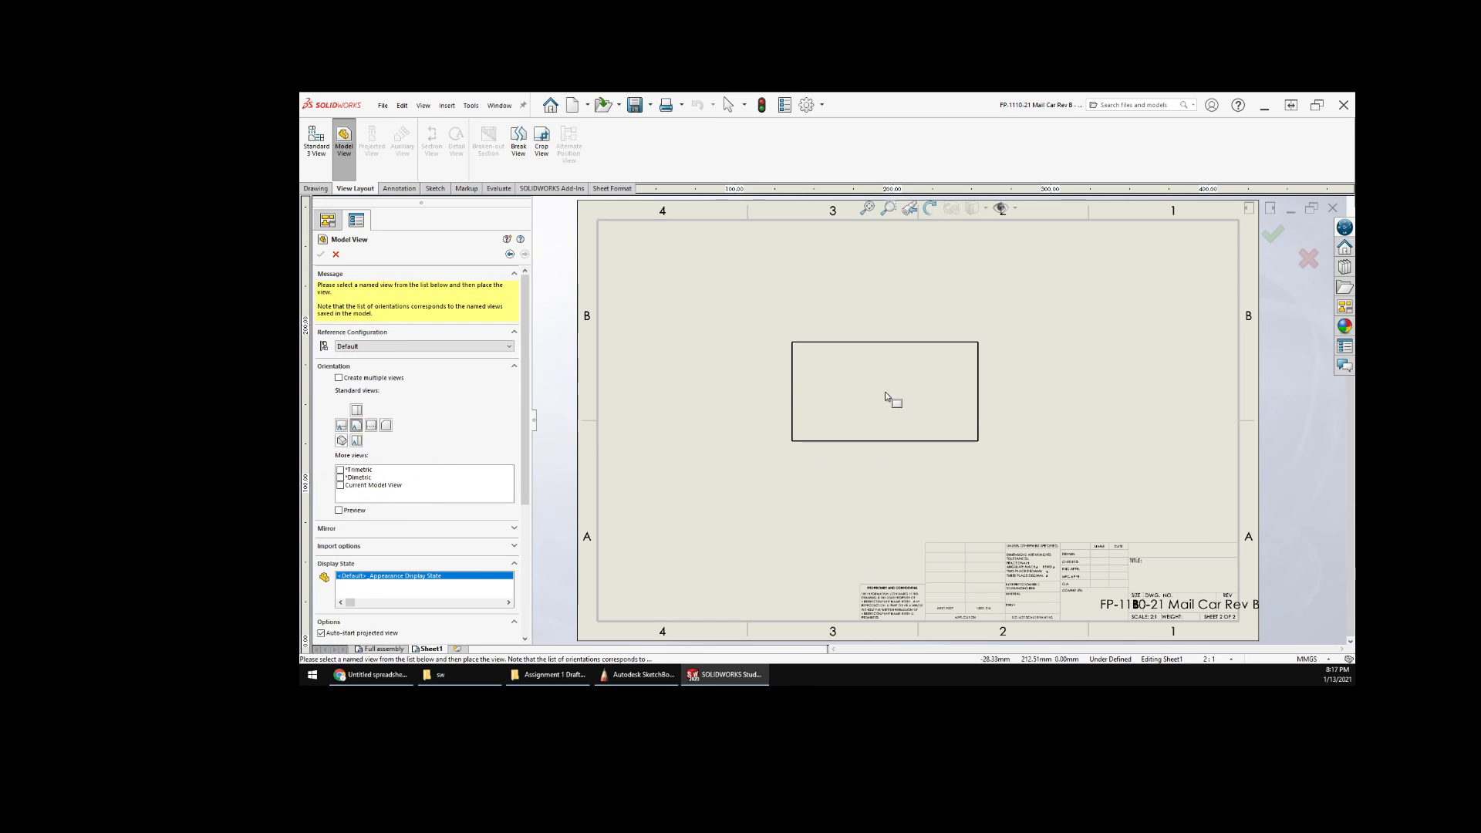
click(885, 391)
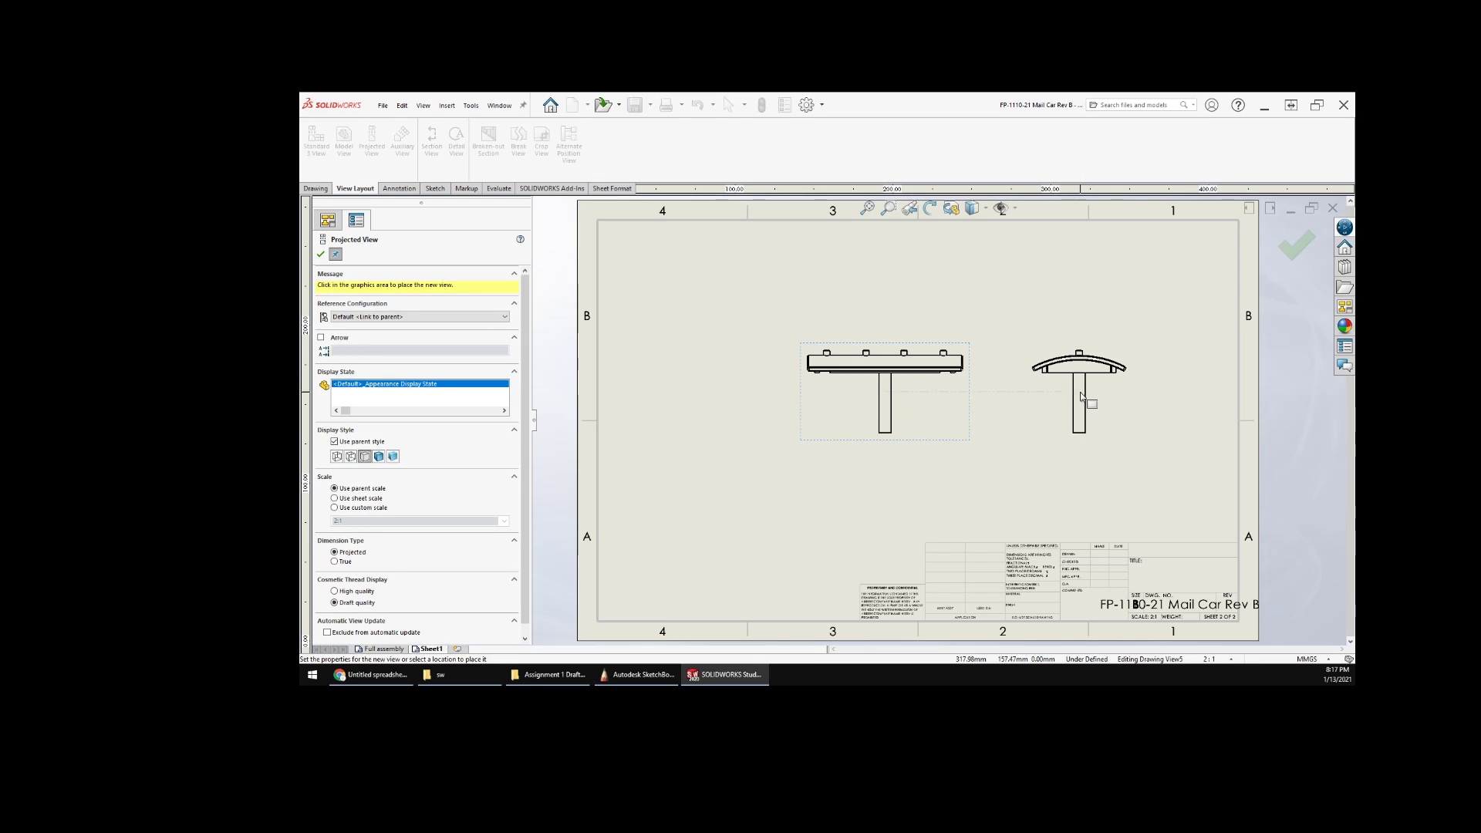
- Project a side view beside the roof's front view and a plan view below it, and end the view placement
click(1085, 395)
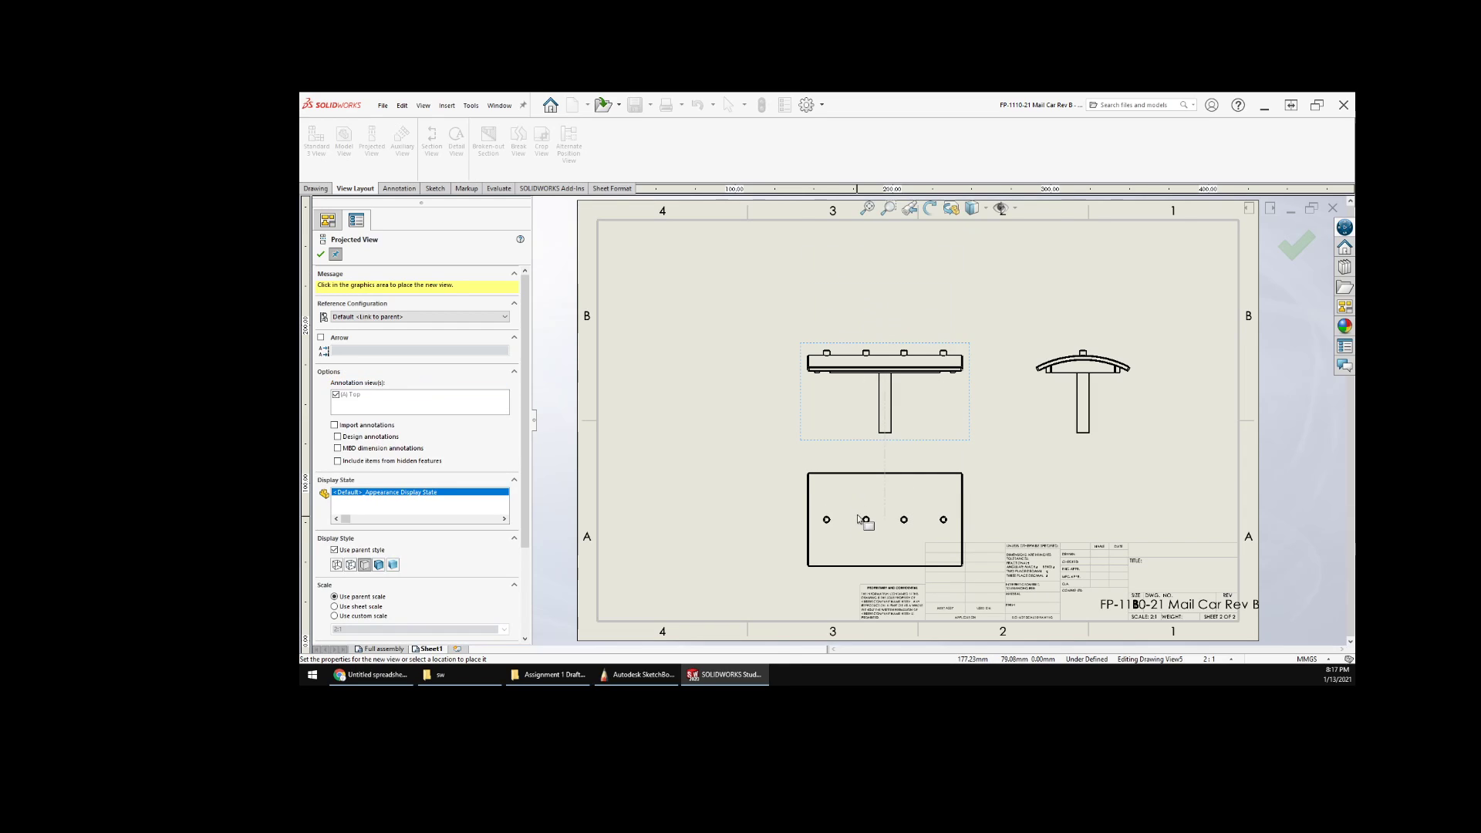
click(808, 529)
key(Escape)
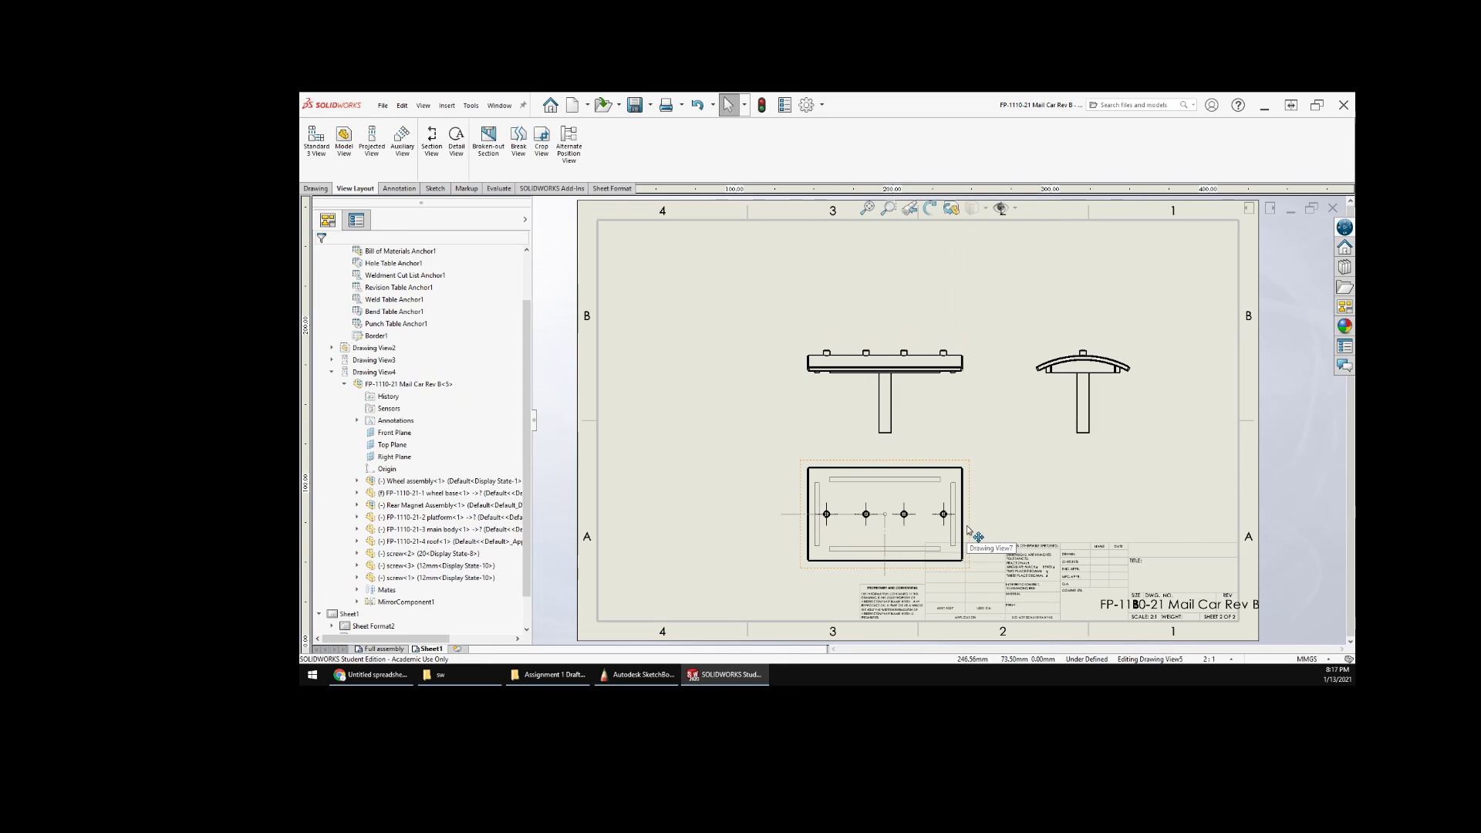
- Rearrange the roof views by moving the front view up and left and bringing the side view closer to it
click(922, 562)
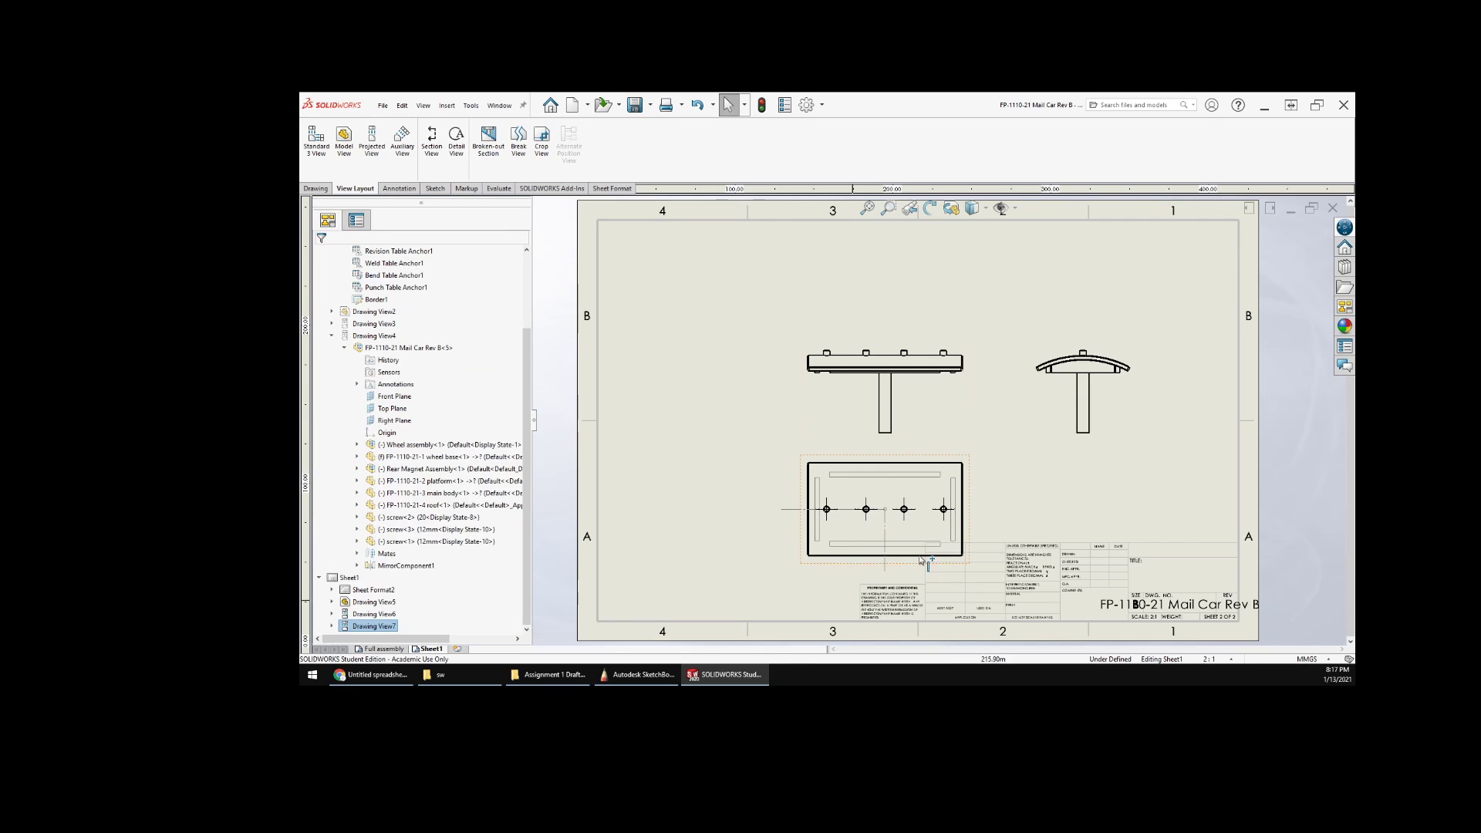
scroll(917, 558, down, 1)
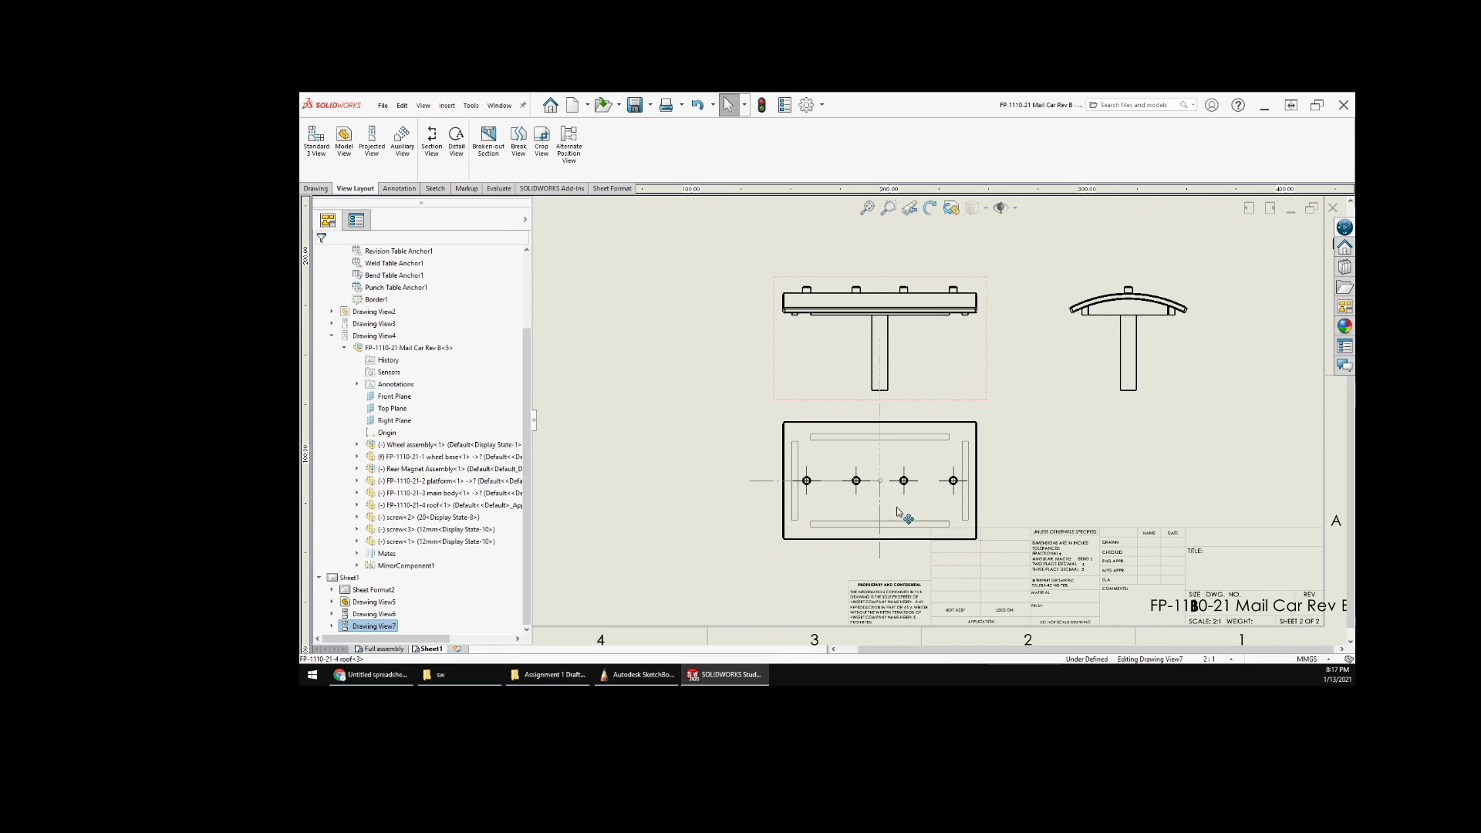
click(903, 511)
mouse_move(992, 375)
mouse_down()
mouse_move(910, 397)
mouse_move(846, 357)
mouse_move(897, 347)
mouse_up()
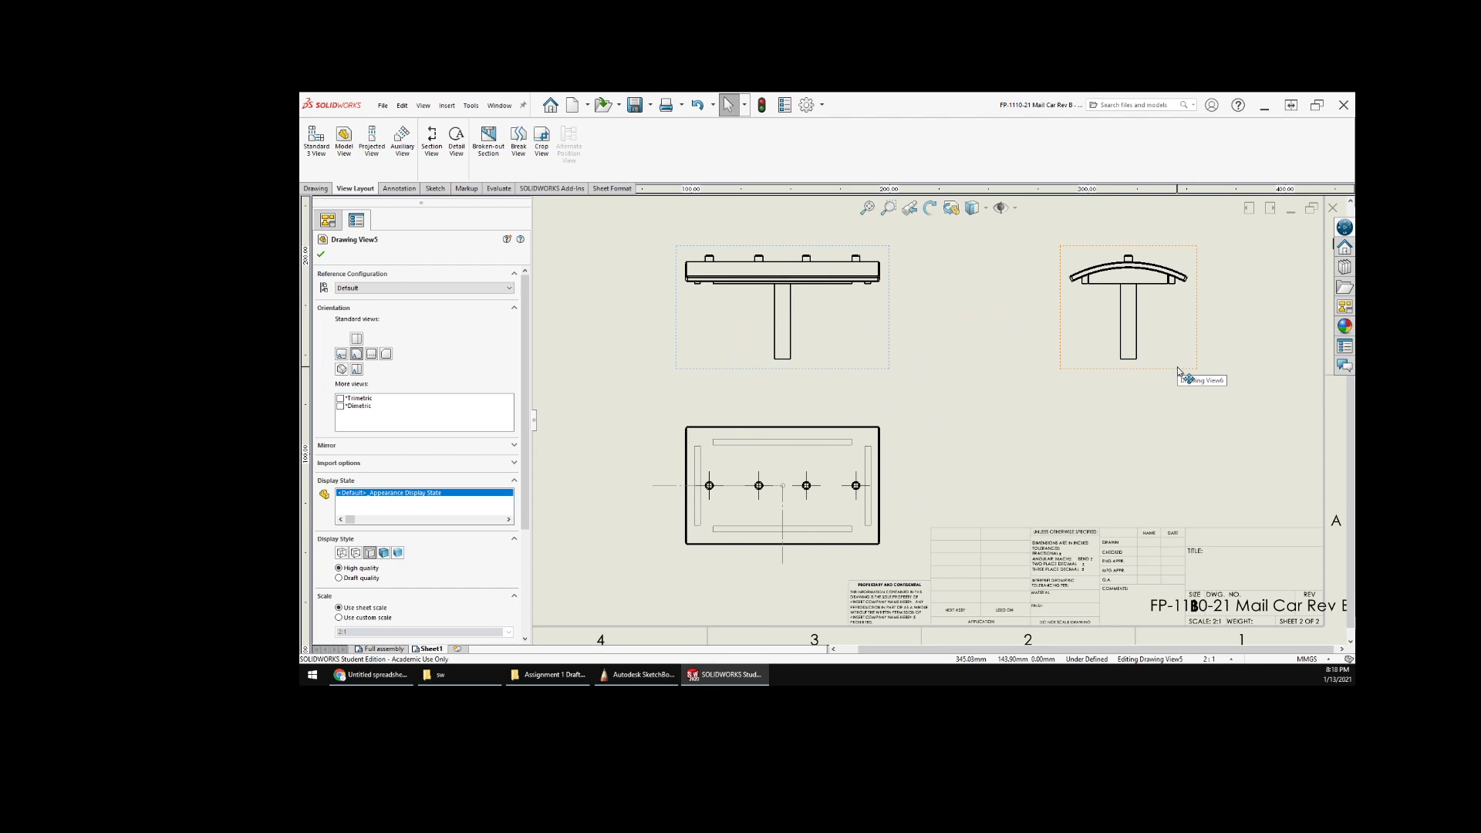
drag(1047, 489, 1076, 482)
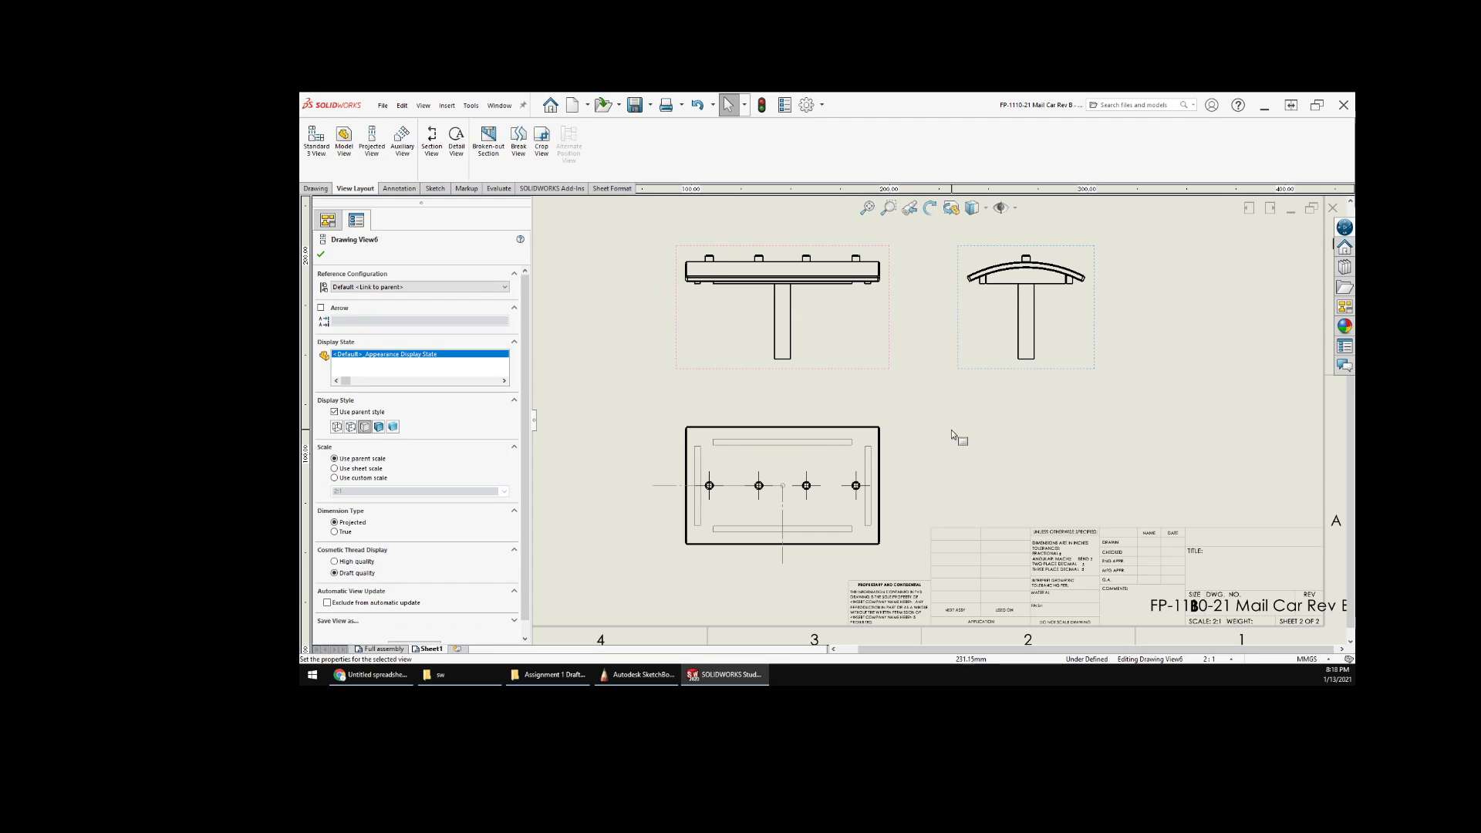
- Check the leftmost hole's center mark in the roof's plan view and move that view up closer to the front view
mouse_move(954, 431)
middle_down()
mouse_move(1061, 536)
mouse_move(1057, 442)
middle_up()
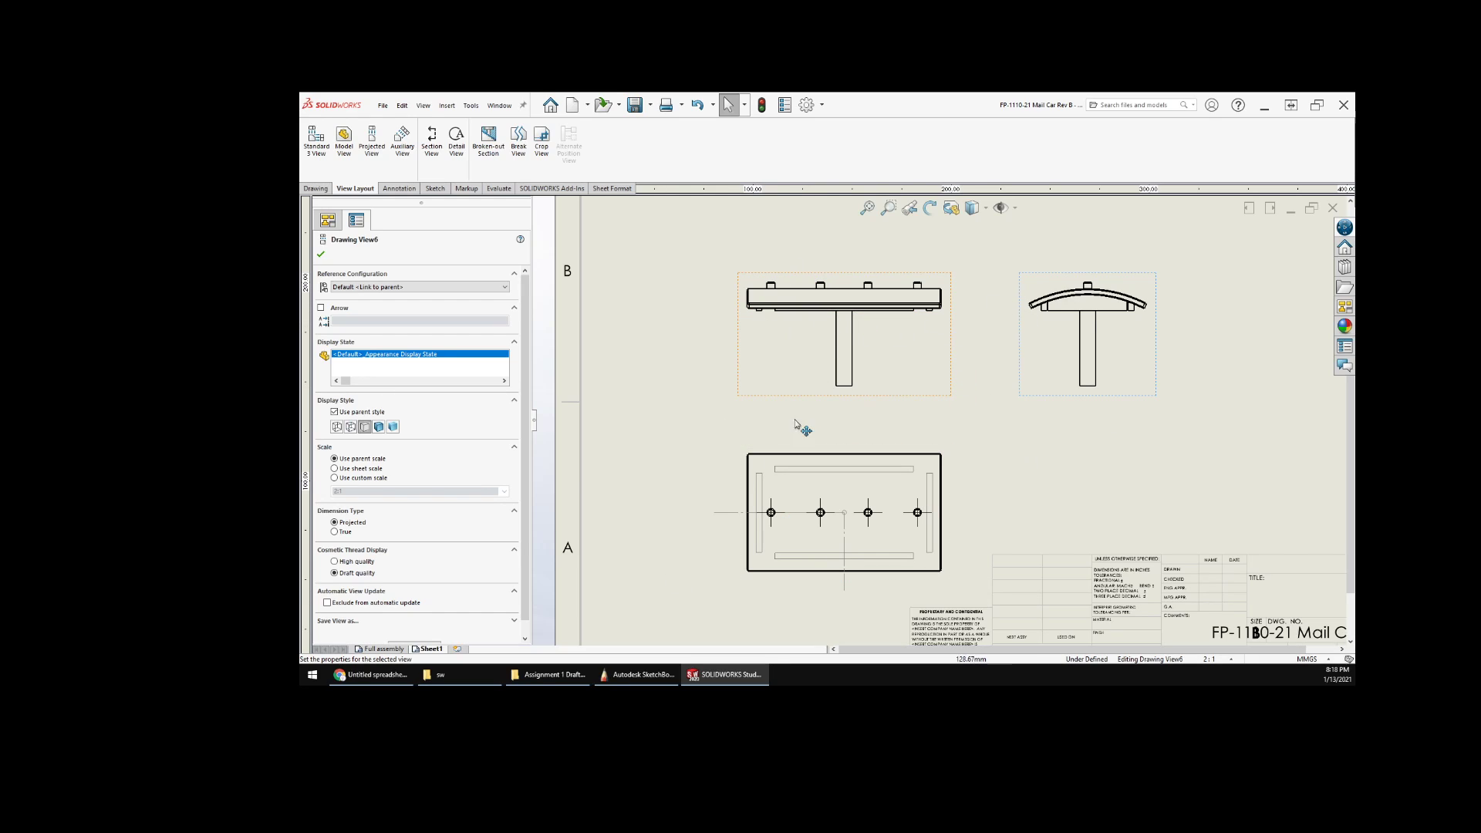
scroll(802, 544, down, 2)
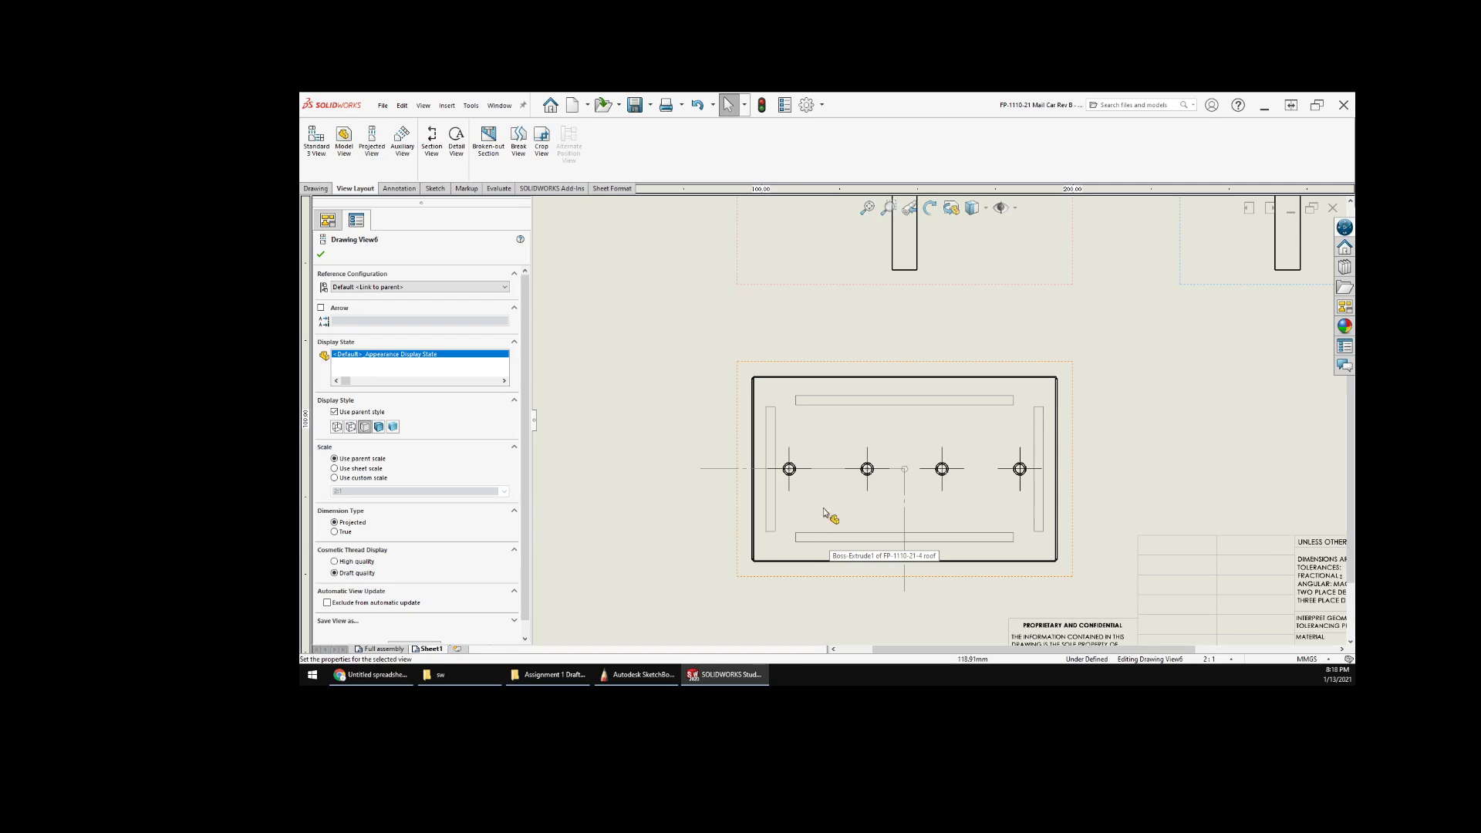
click(807, 473)
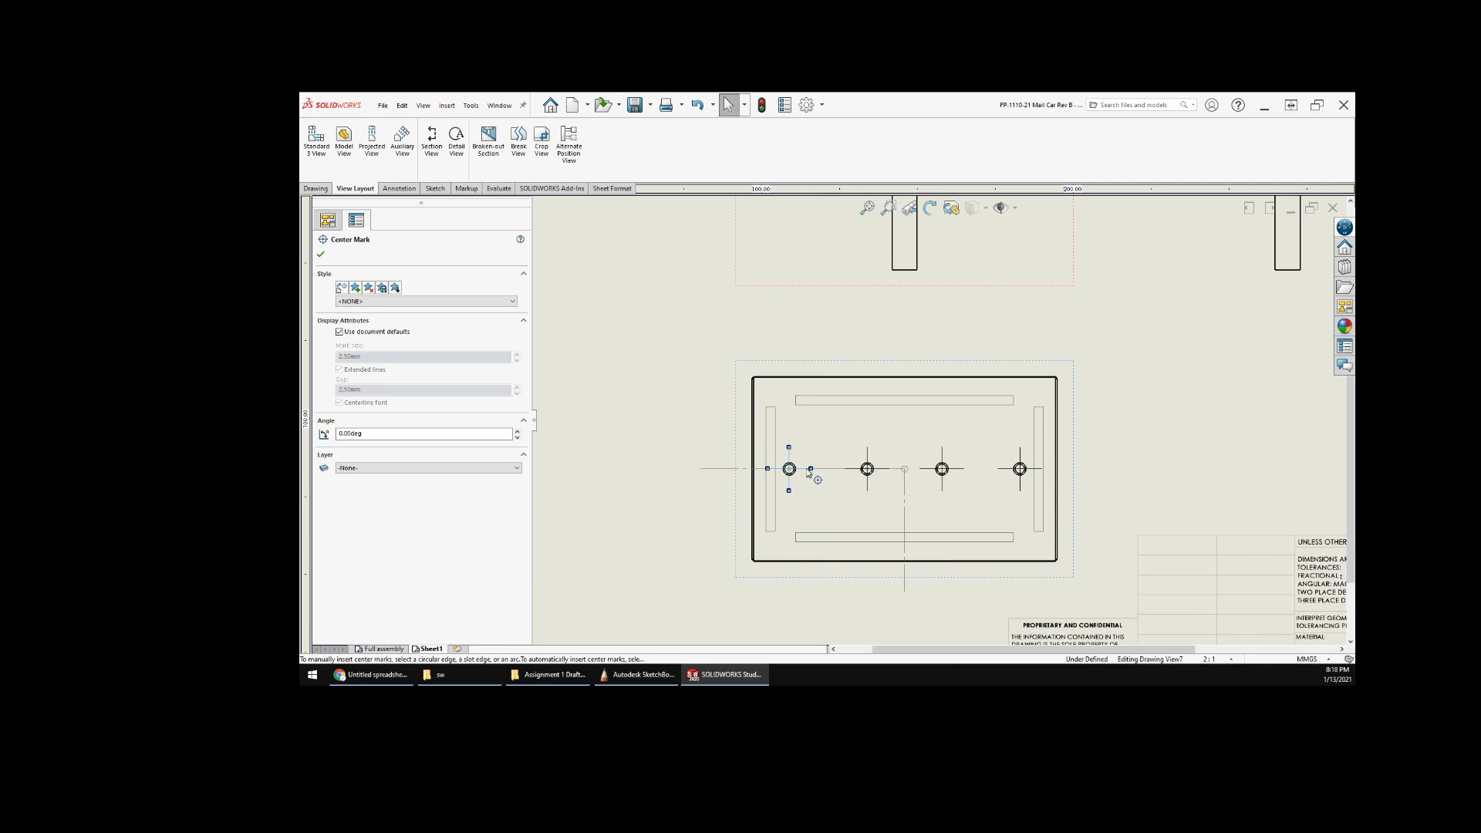
click(599, 503)
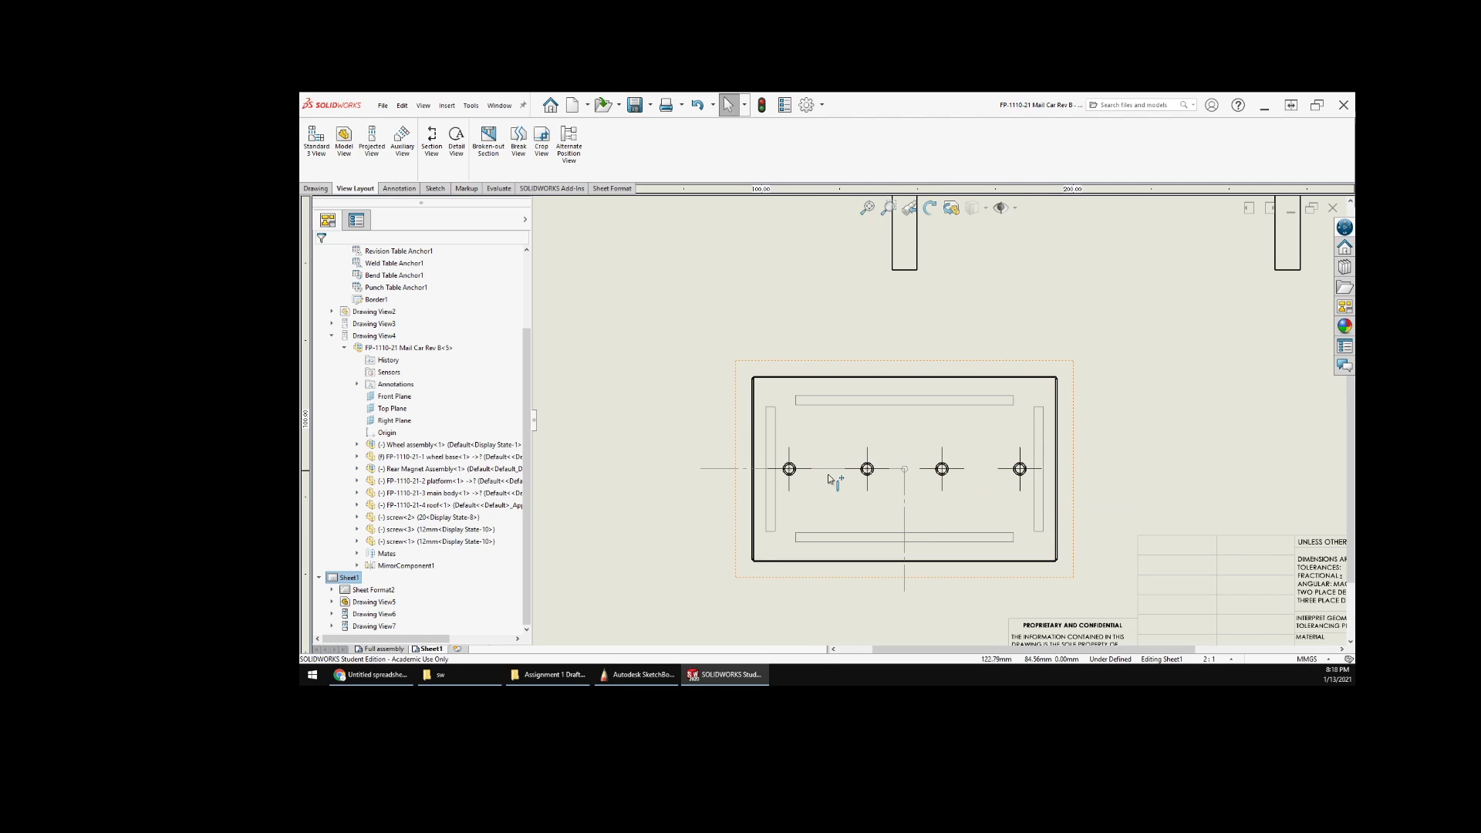
scroll(1075, 449, up, 3)
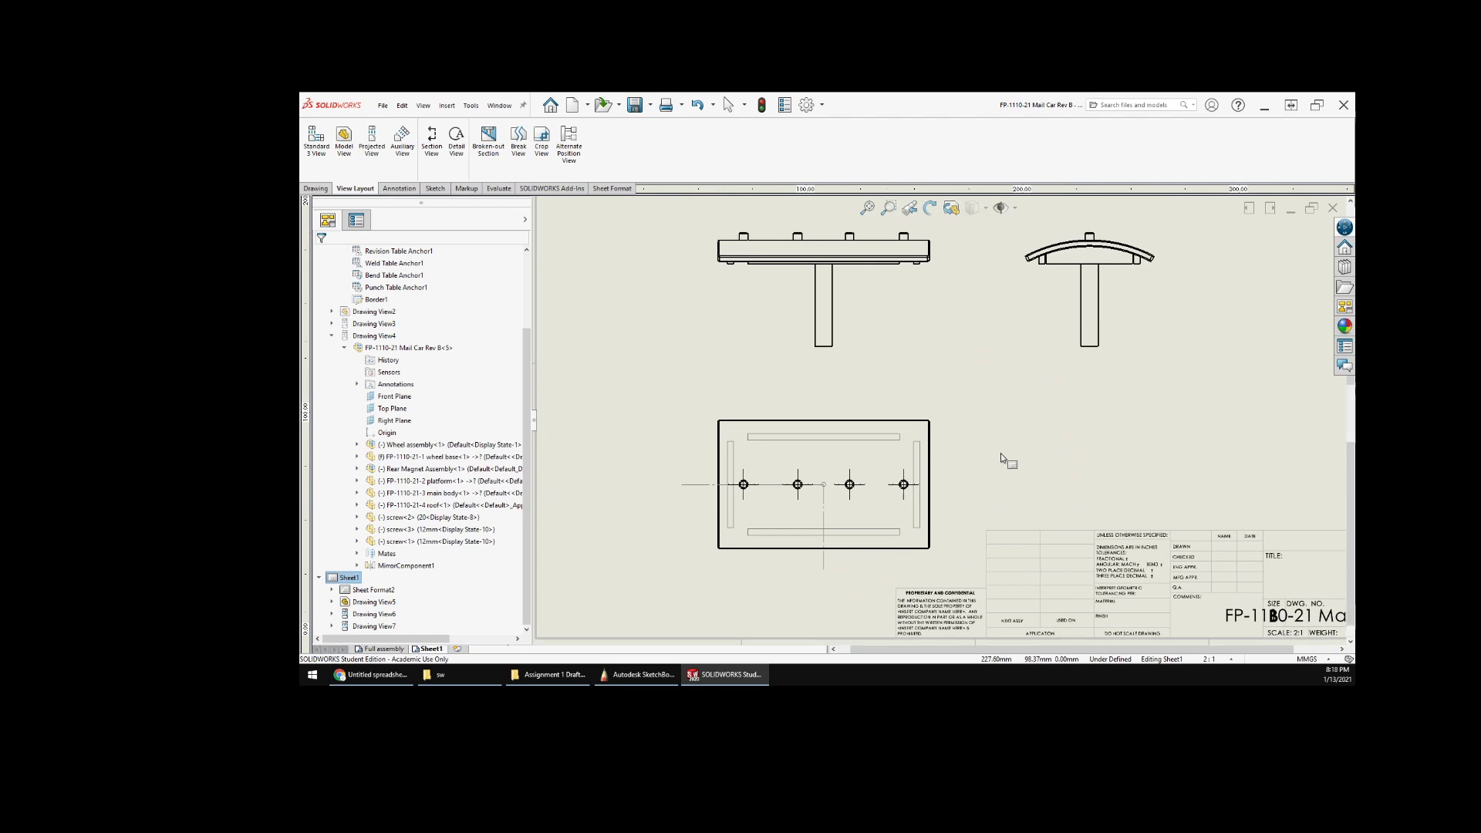
drag(928, 435, 1008, 409)
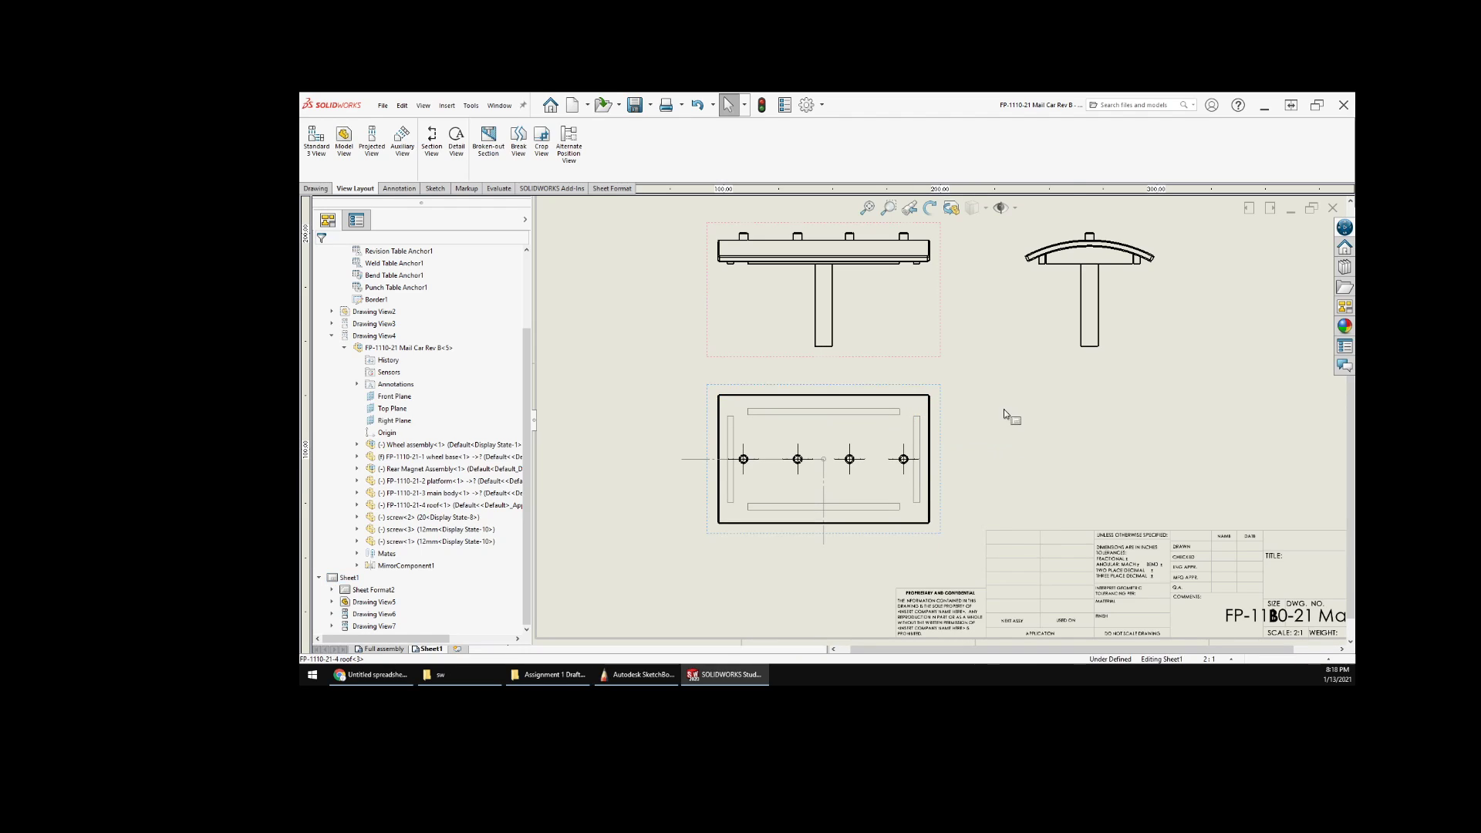
- Dimension the overall depth between the long outer edges of the roof's plan view, placing it beside the view
right_click(739, 163)
click(658, 279)
right_click(642, 317)
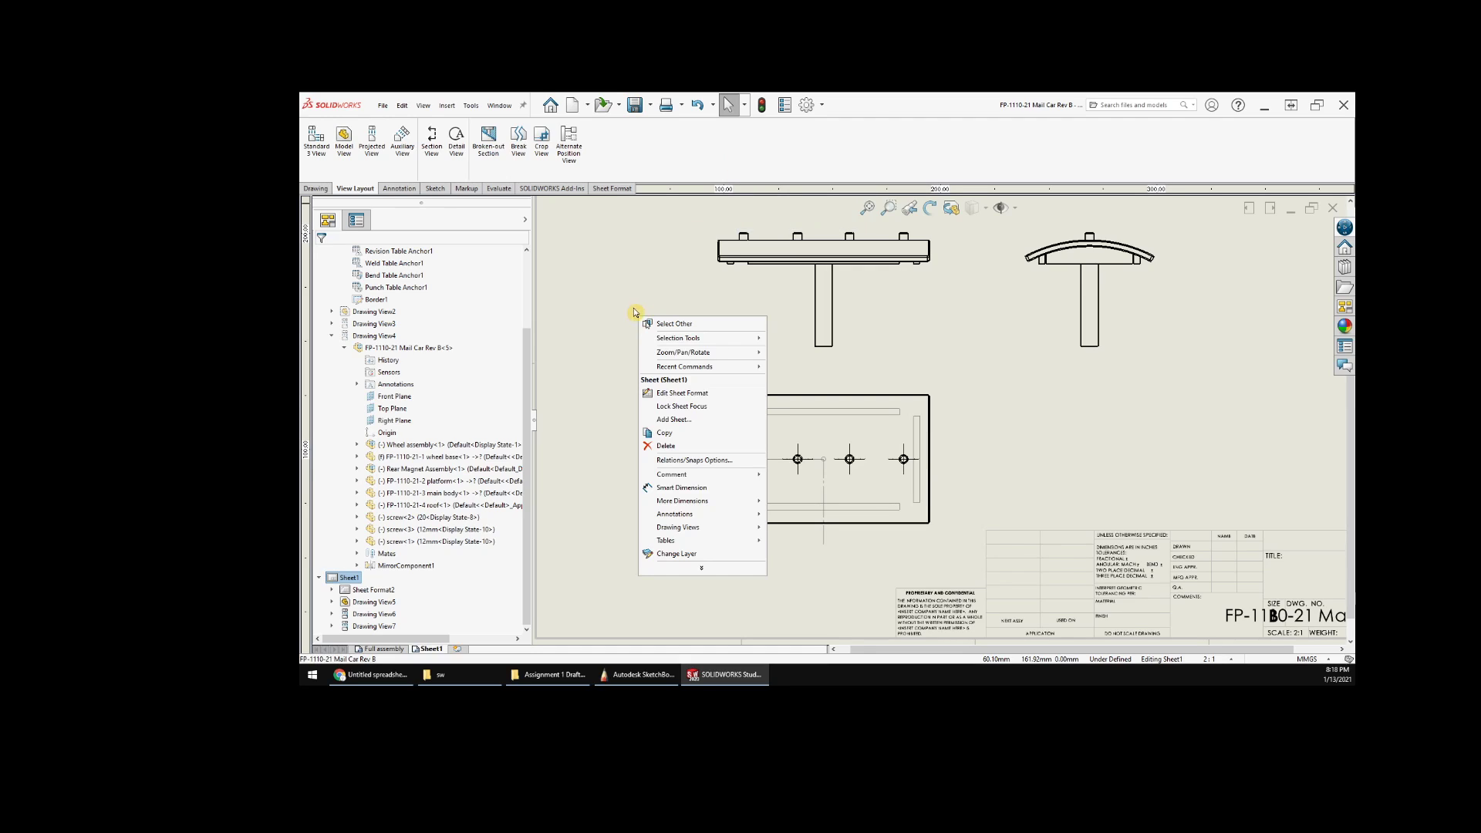
click(681, 487)
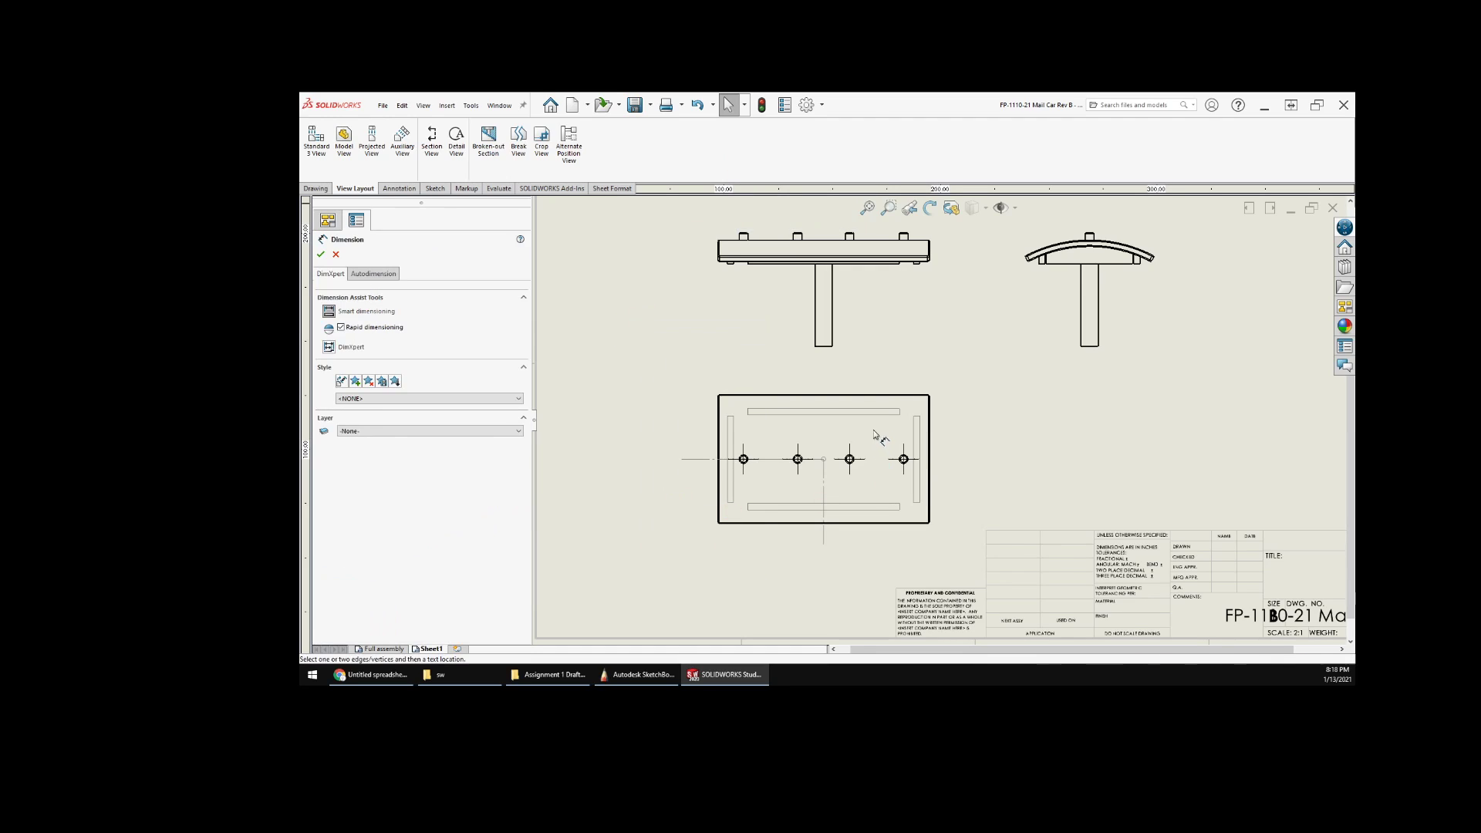
click(888, 396)
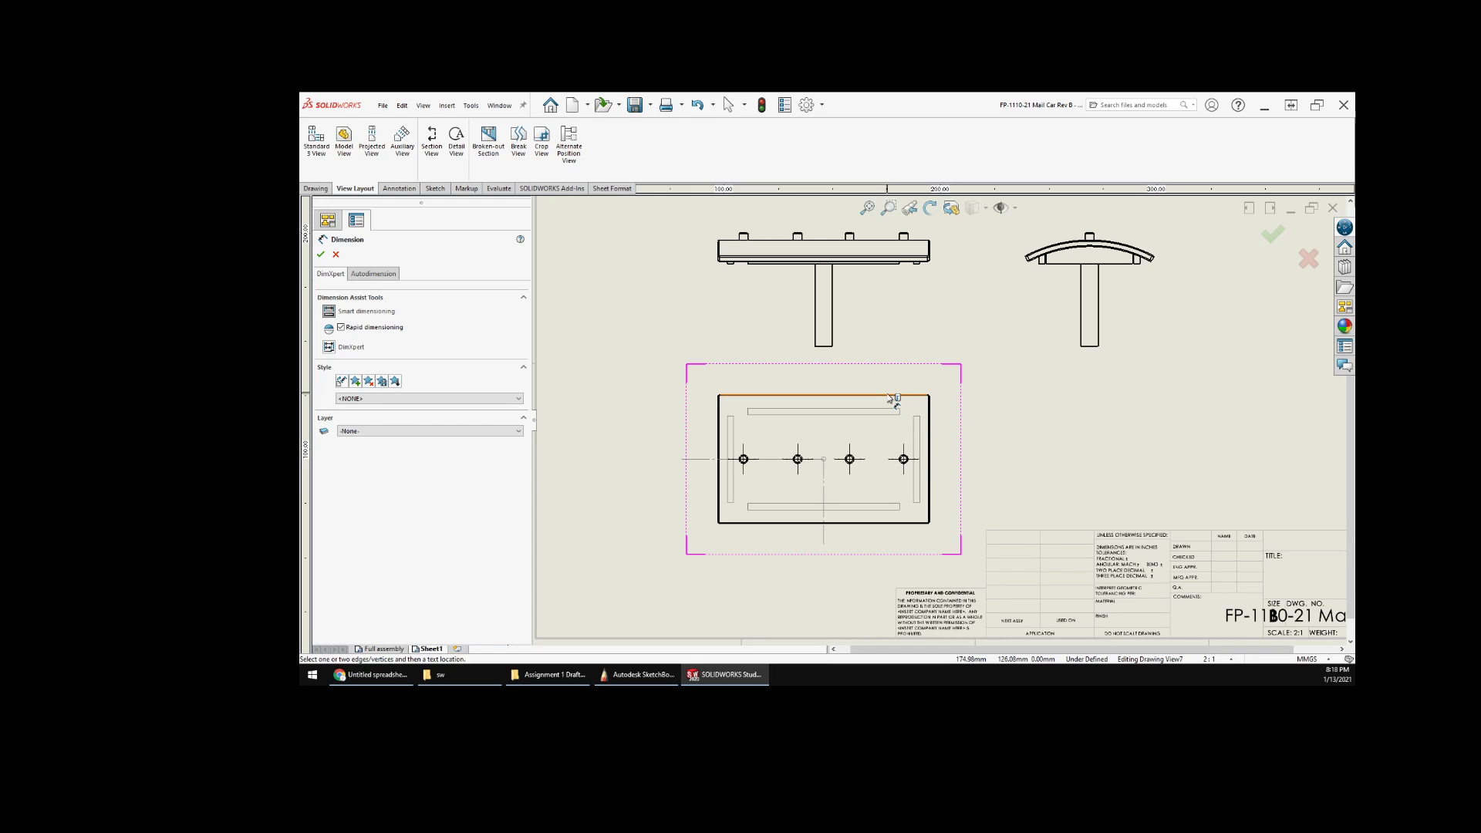
click(919, 522)
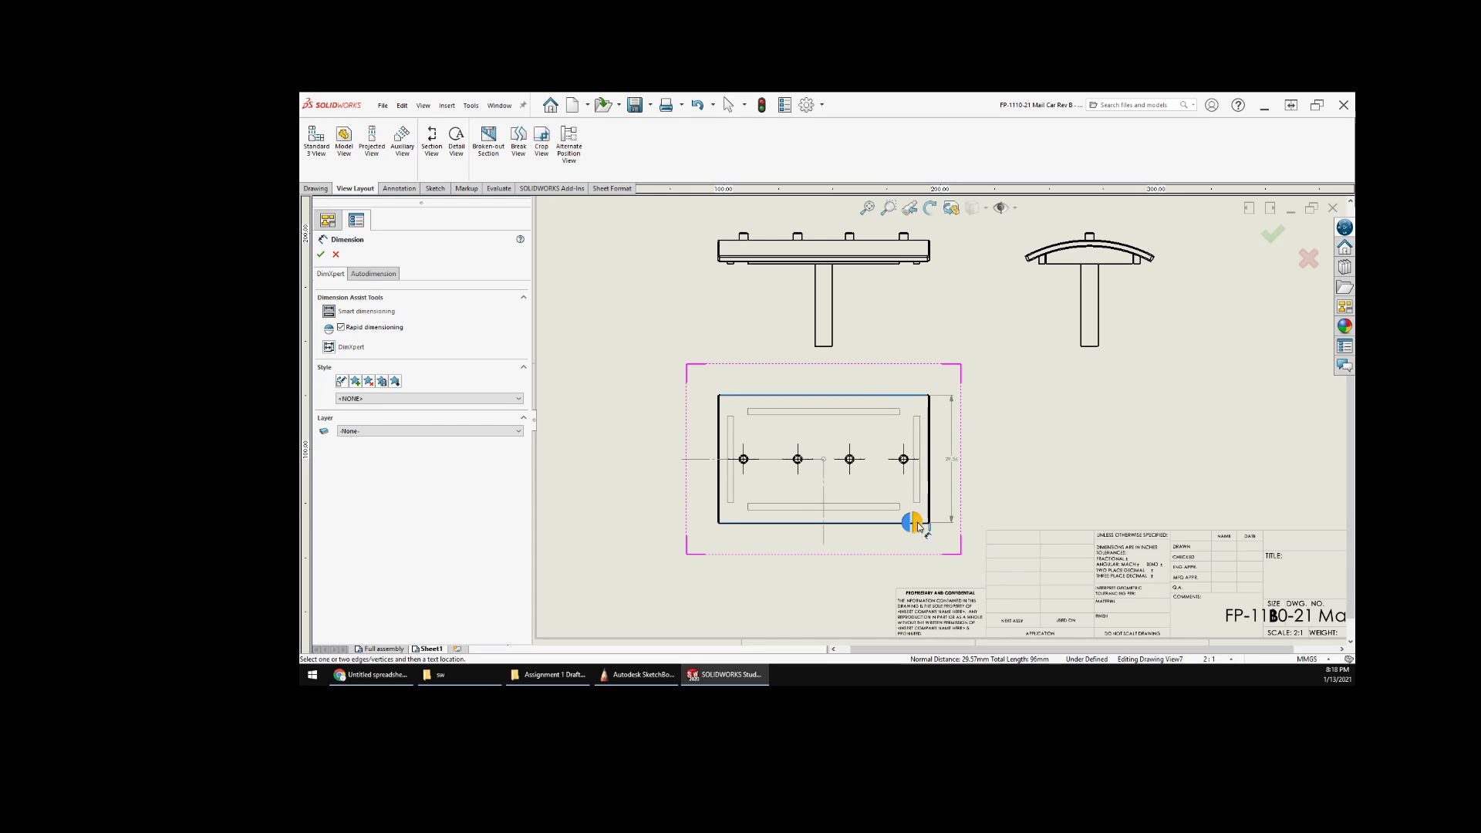
click(993, 461)
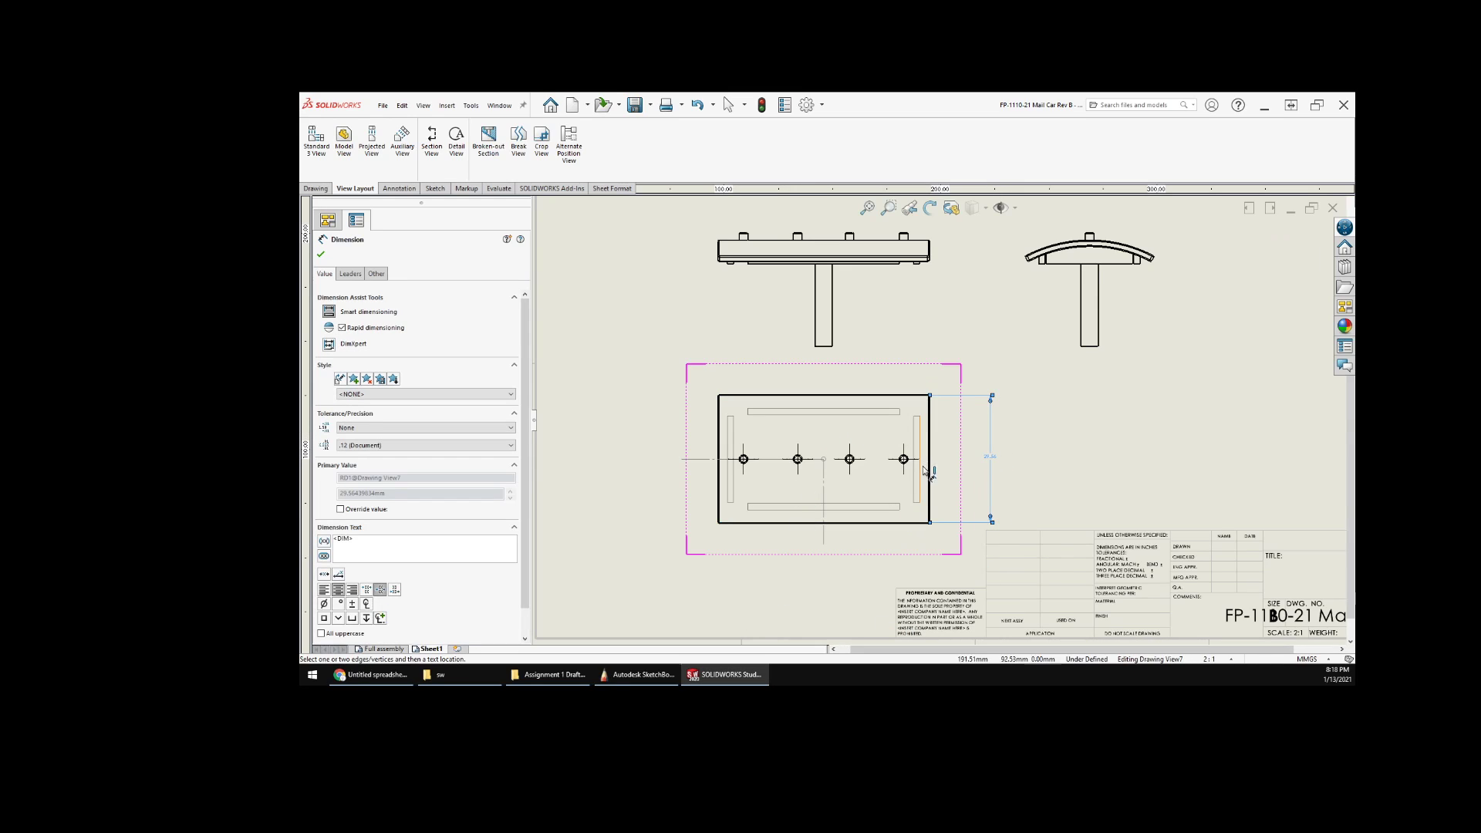
- Dimension the overall length between the short outer edges of the roof's plan view, placing it below the view
scroll(926, 470, up, 3)
scroll(848, 448, down, 3)
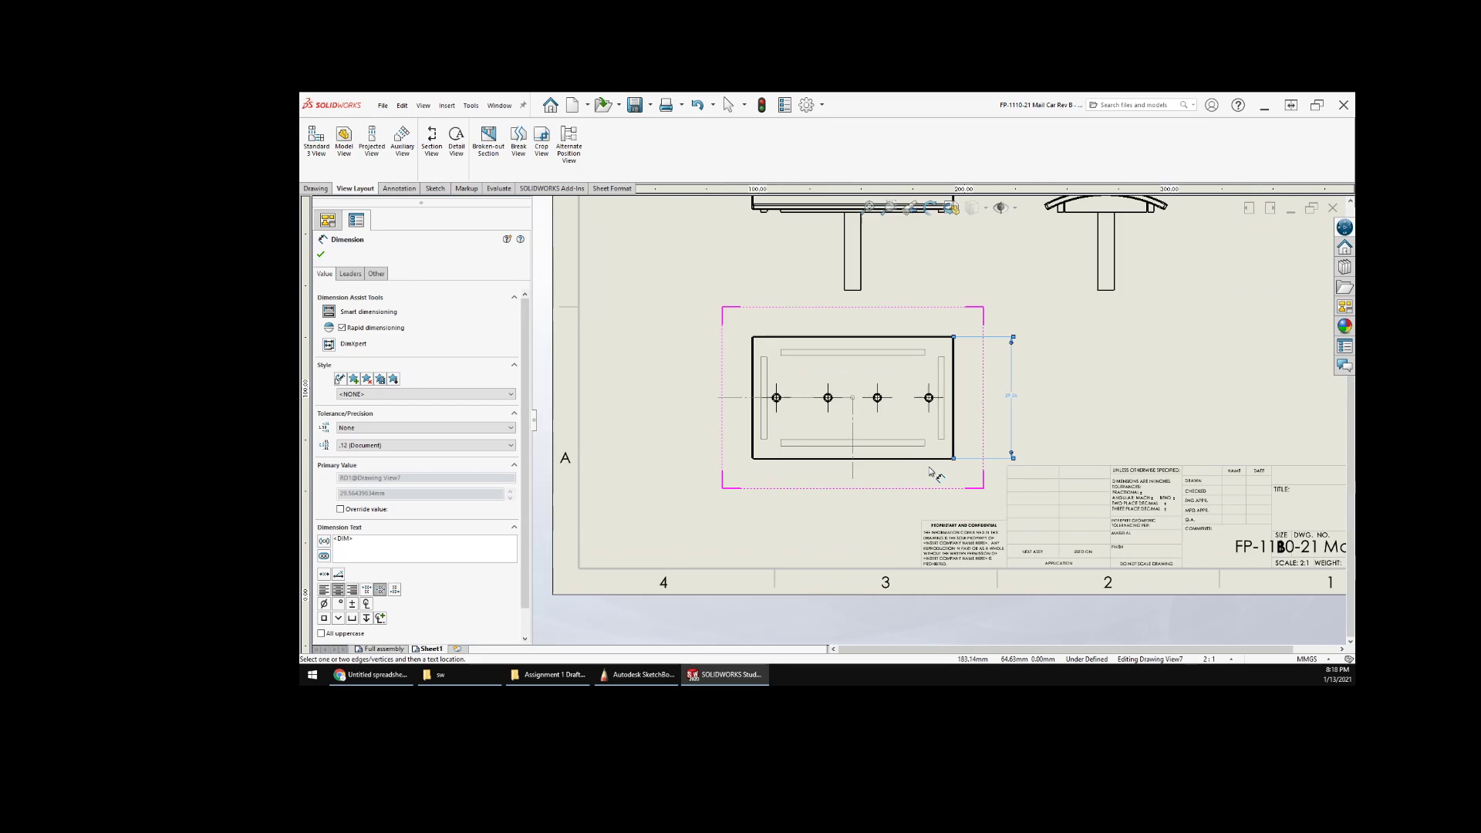
click(754, 444)
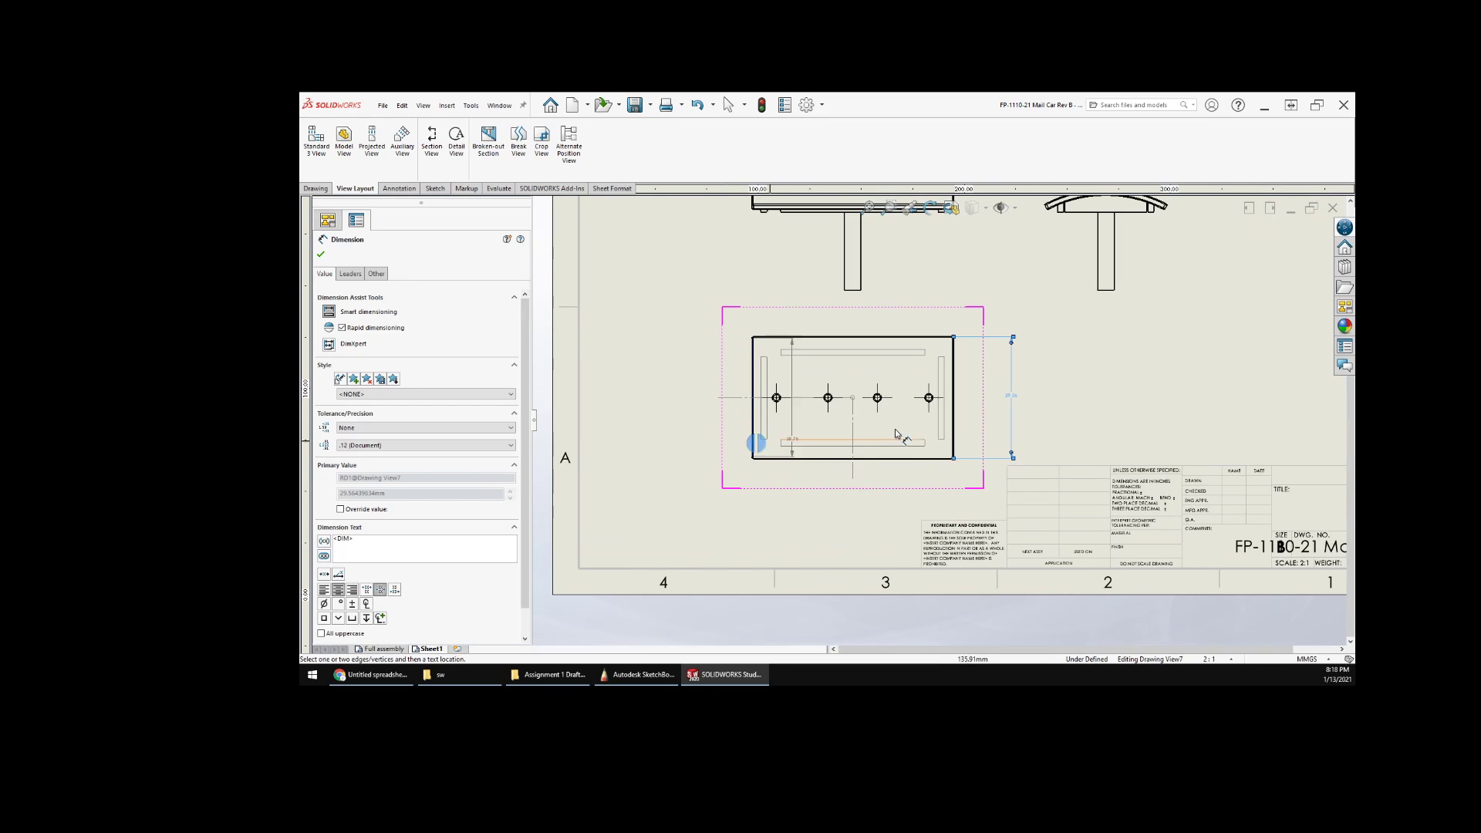
click(955, 436)
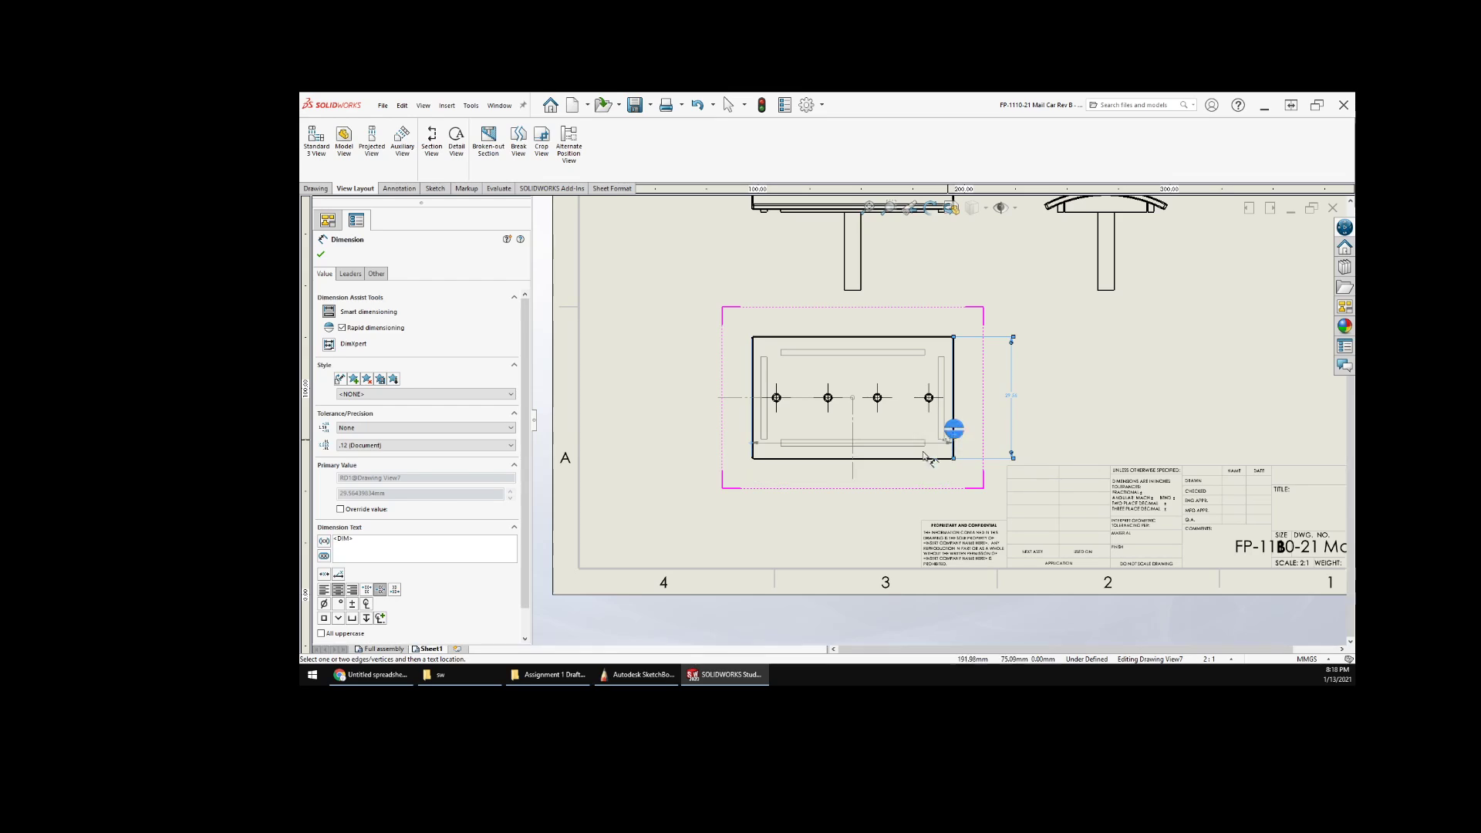
click(865, 500)
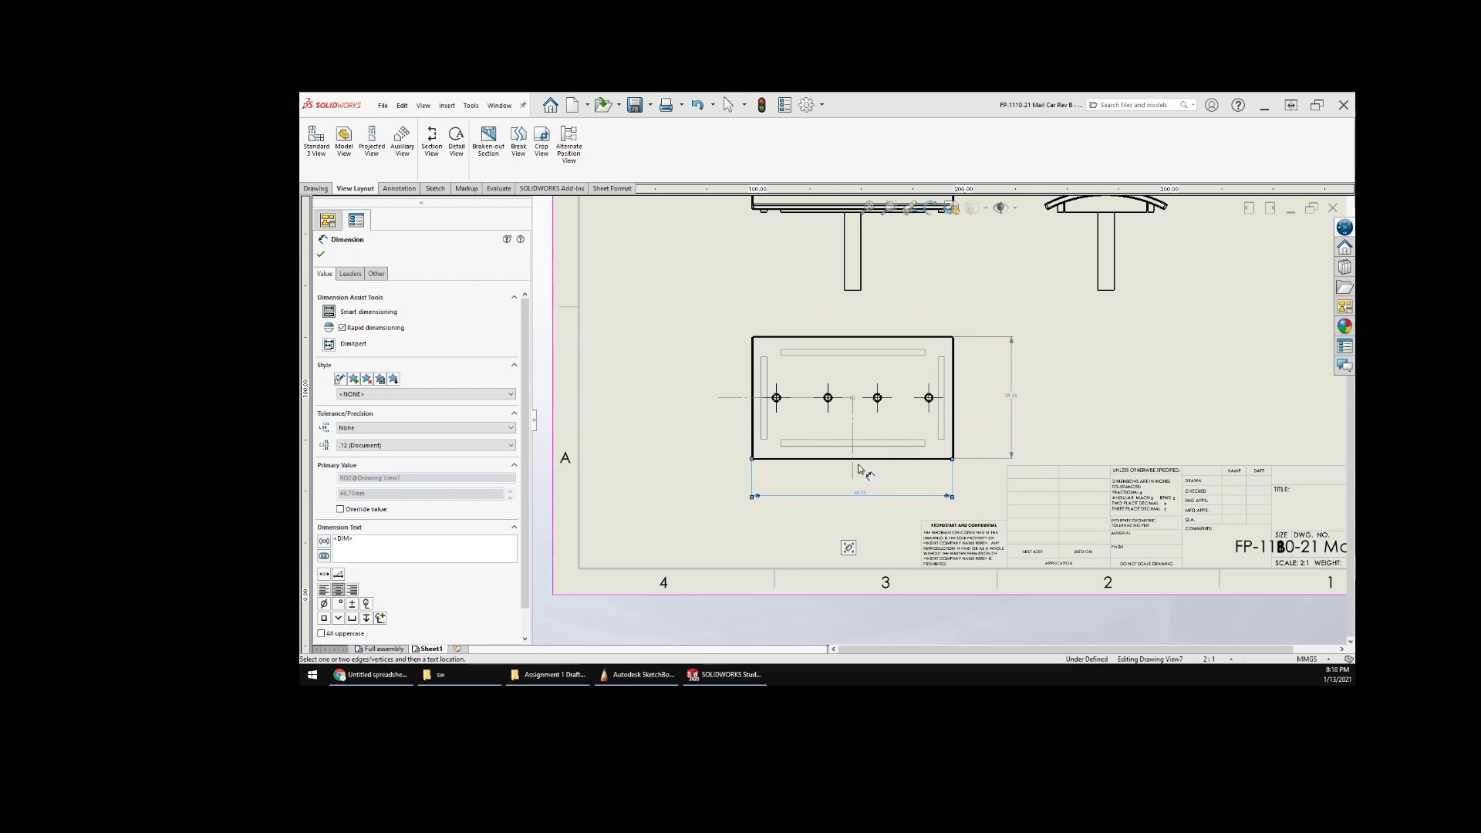
scroll(918, 321, up, 4)
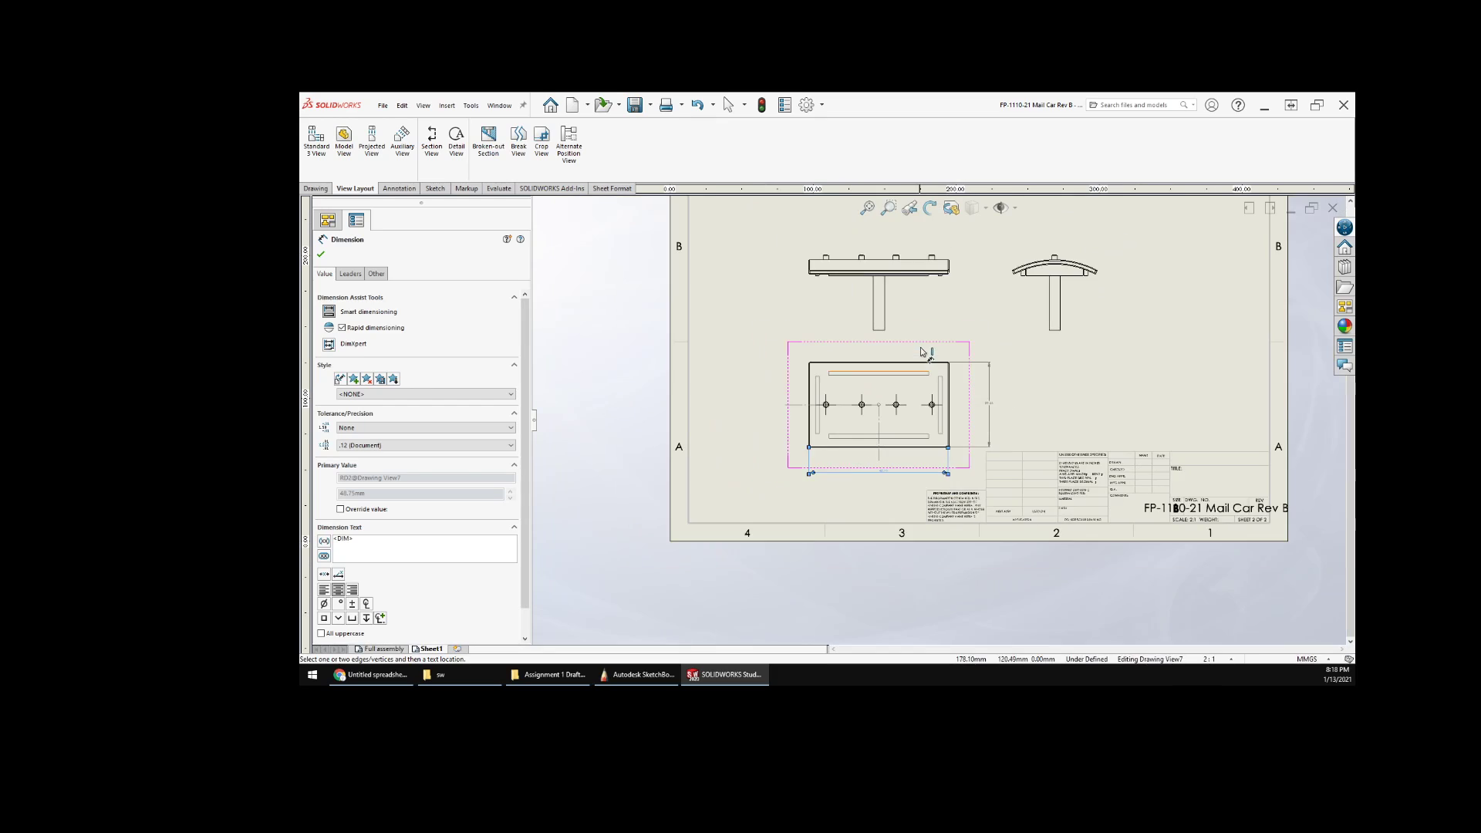
click(877, 290)
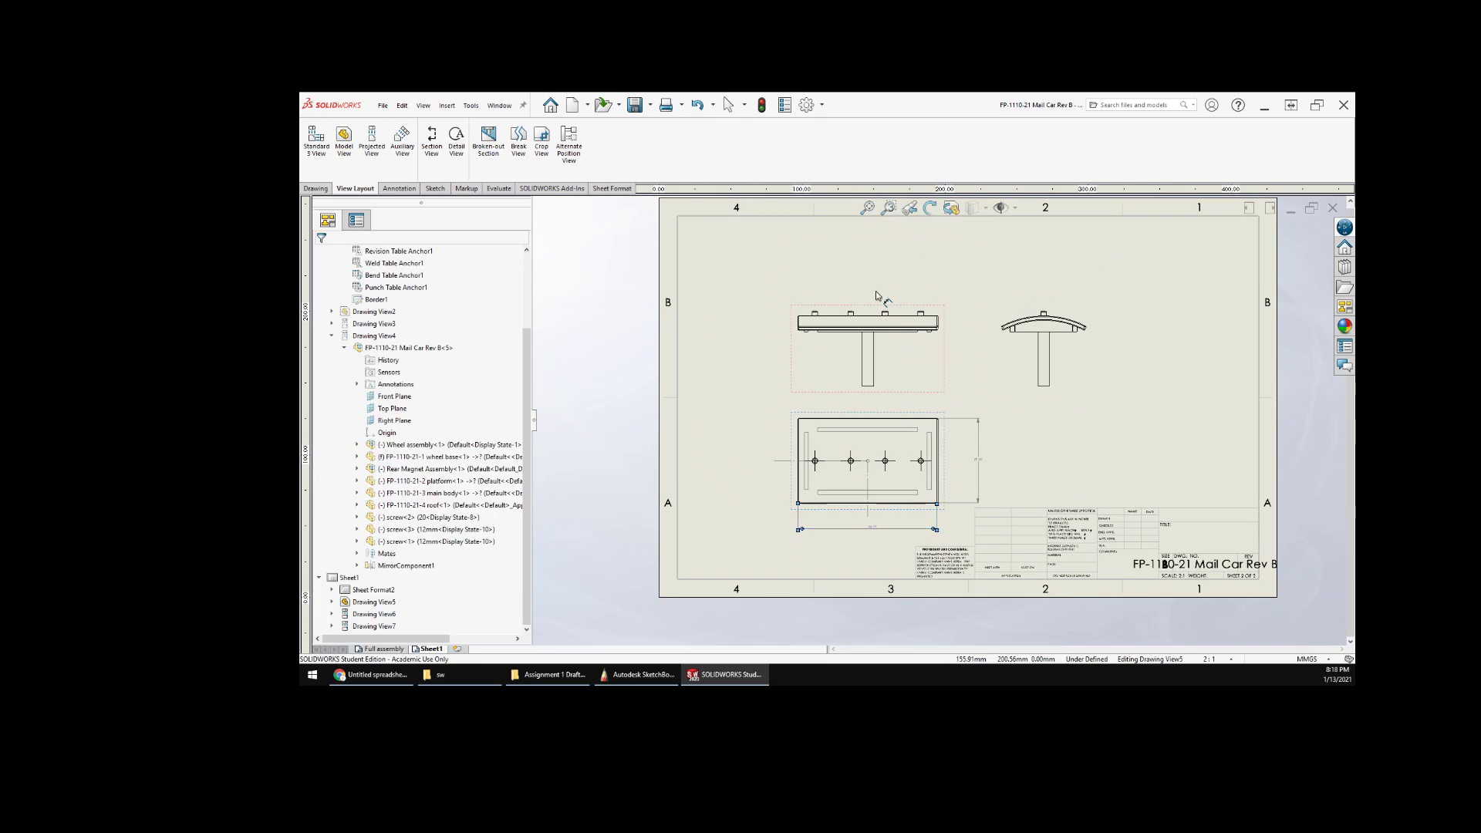
- Increase the text height of the document's dimension font and check the length dimension below the plan view
click(809, 106)
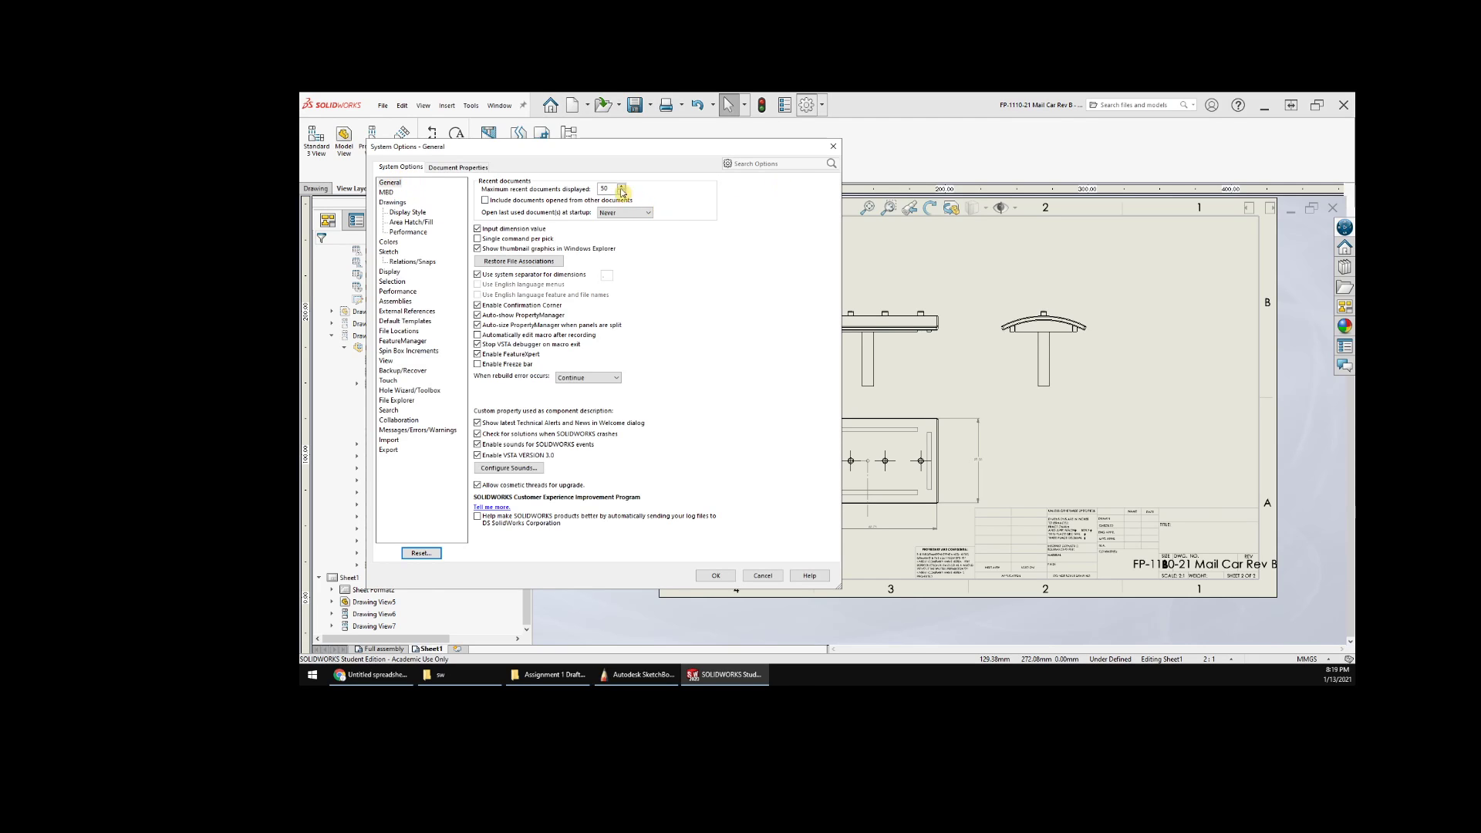
click(463, 168)
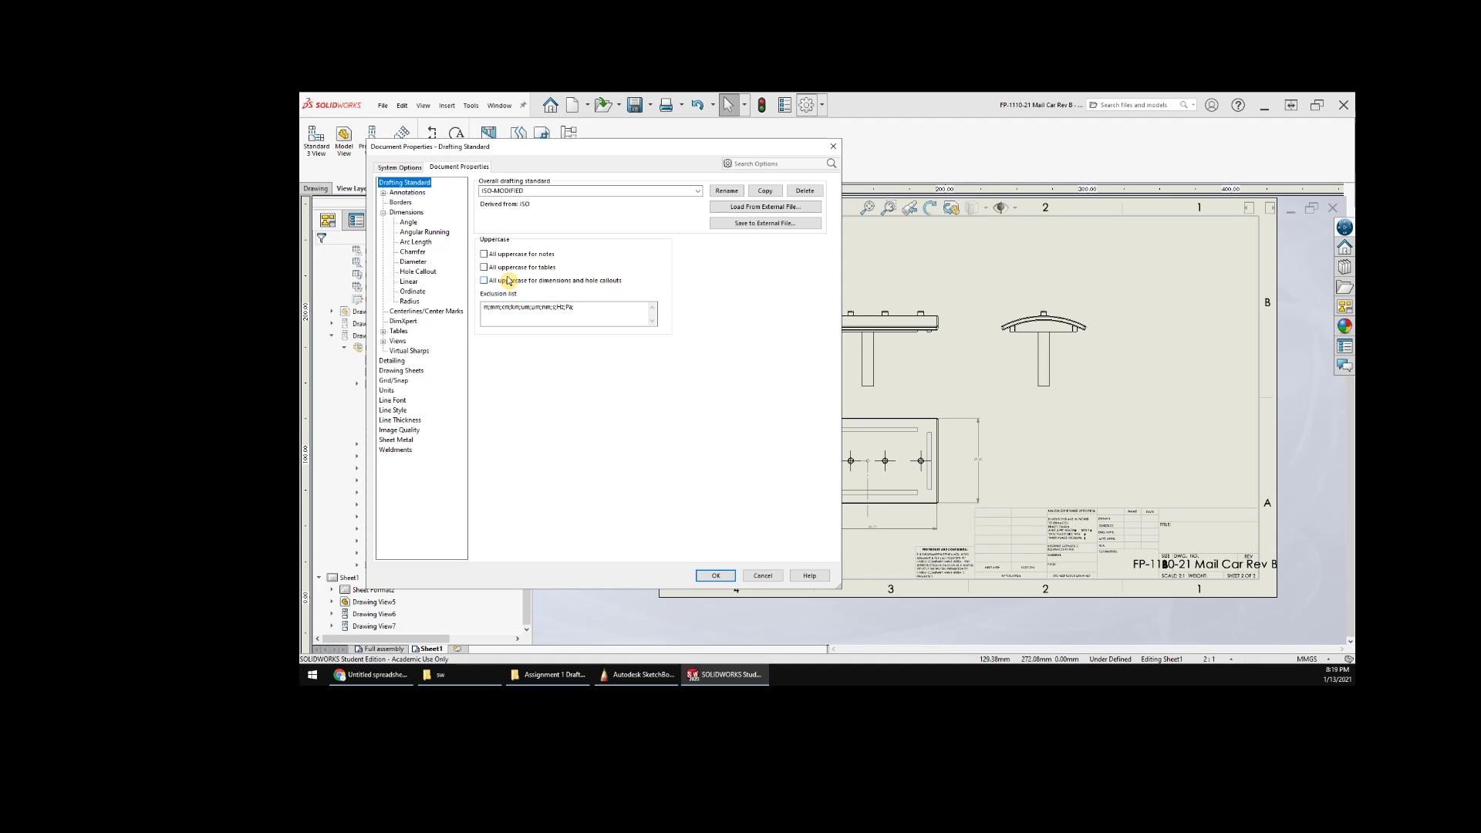
click(406, 213)
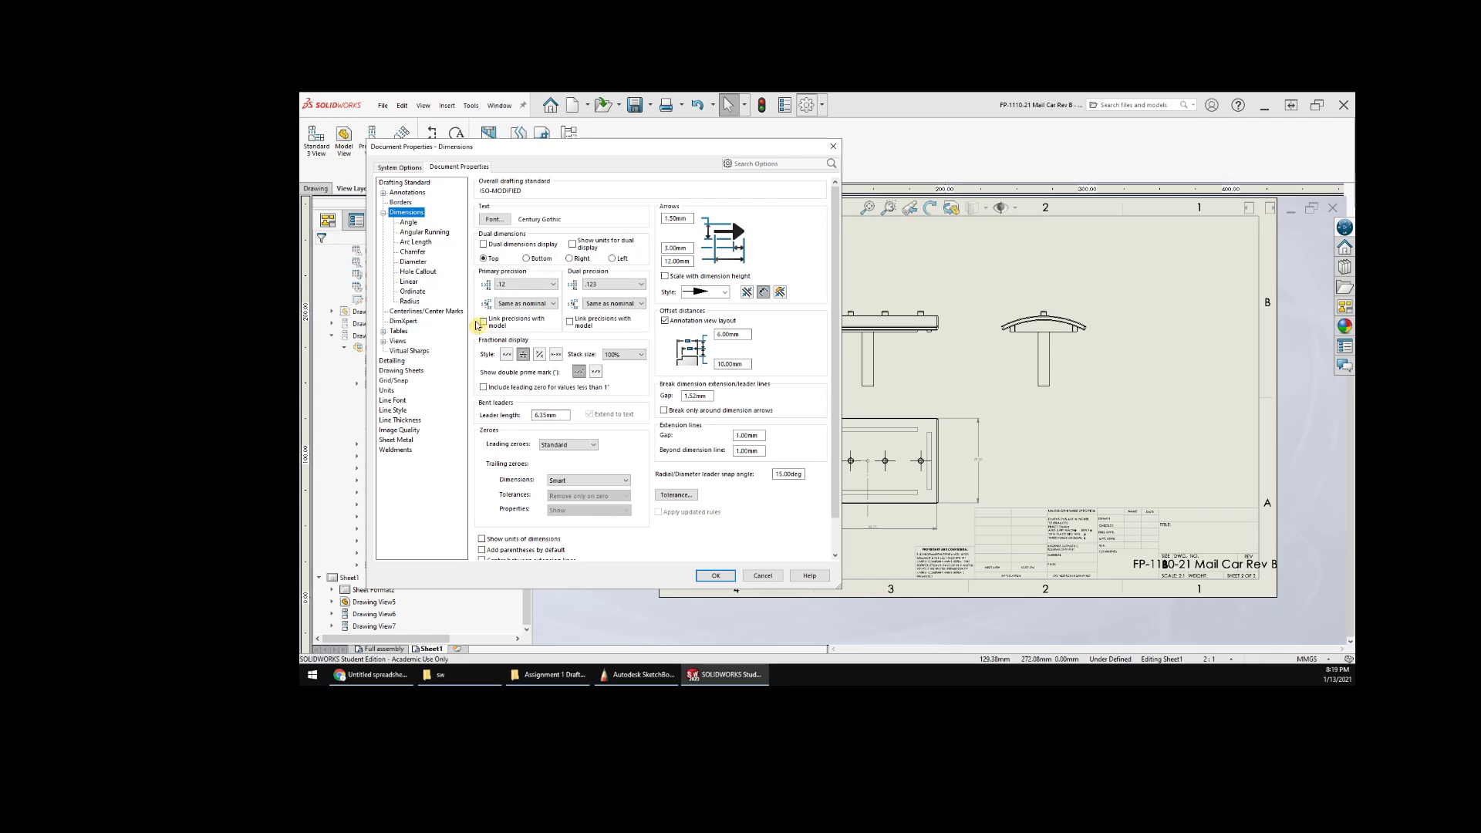
click(492, 221)
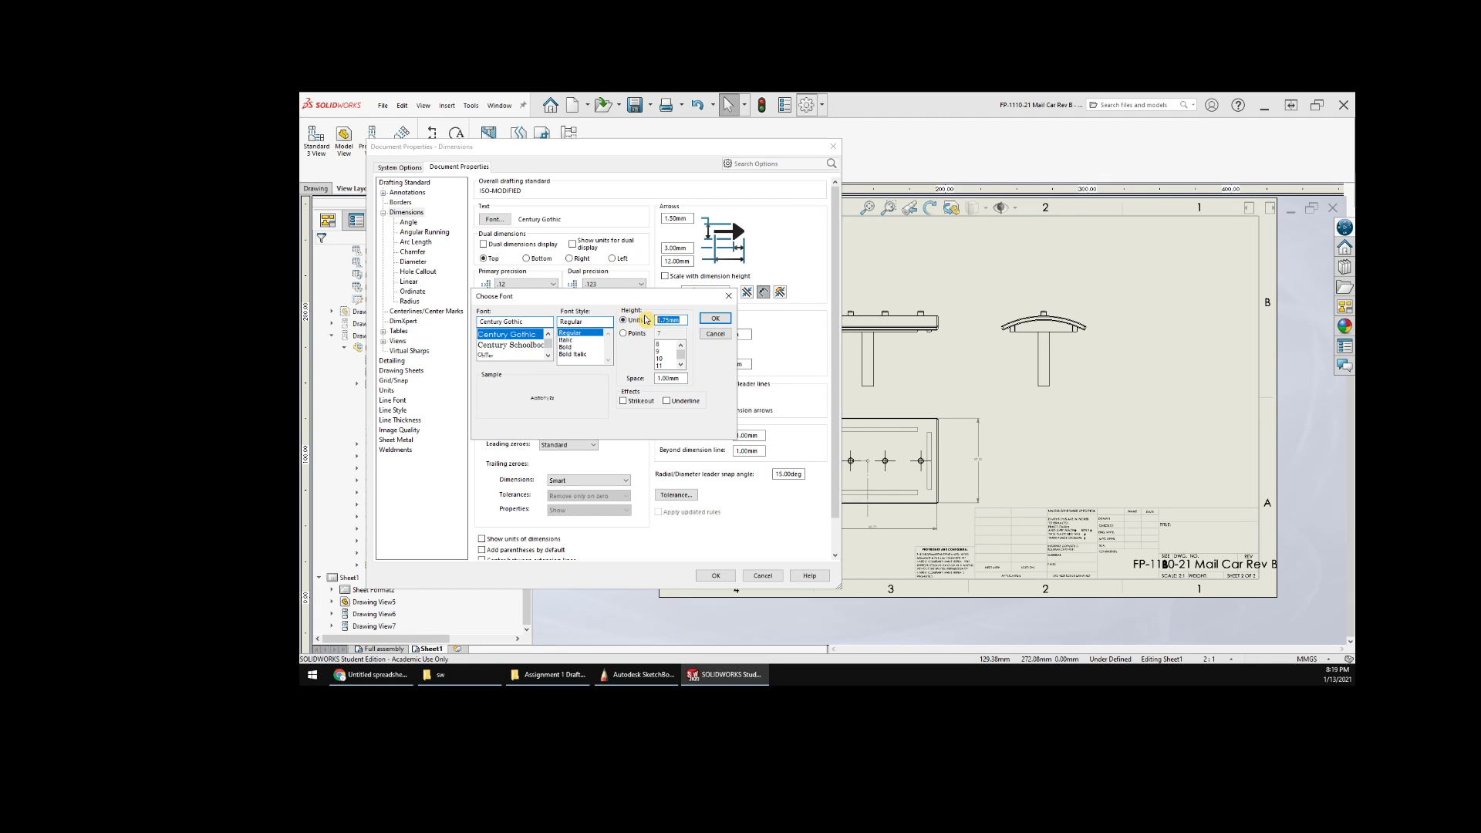
key(Return)
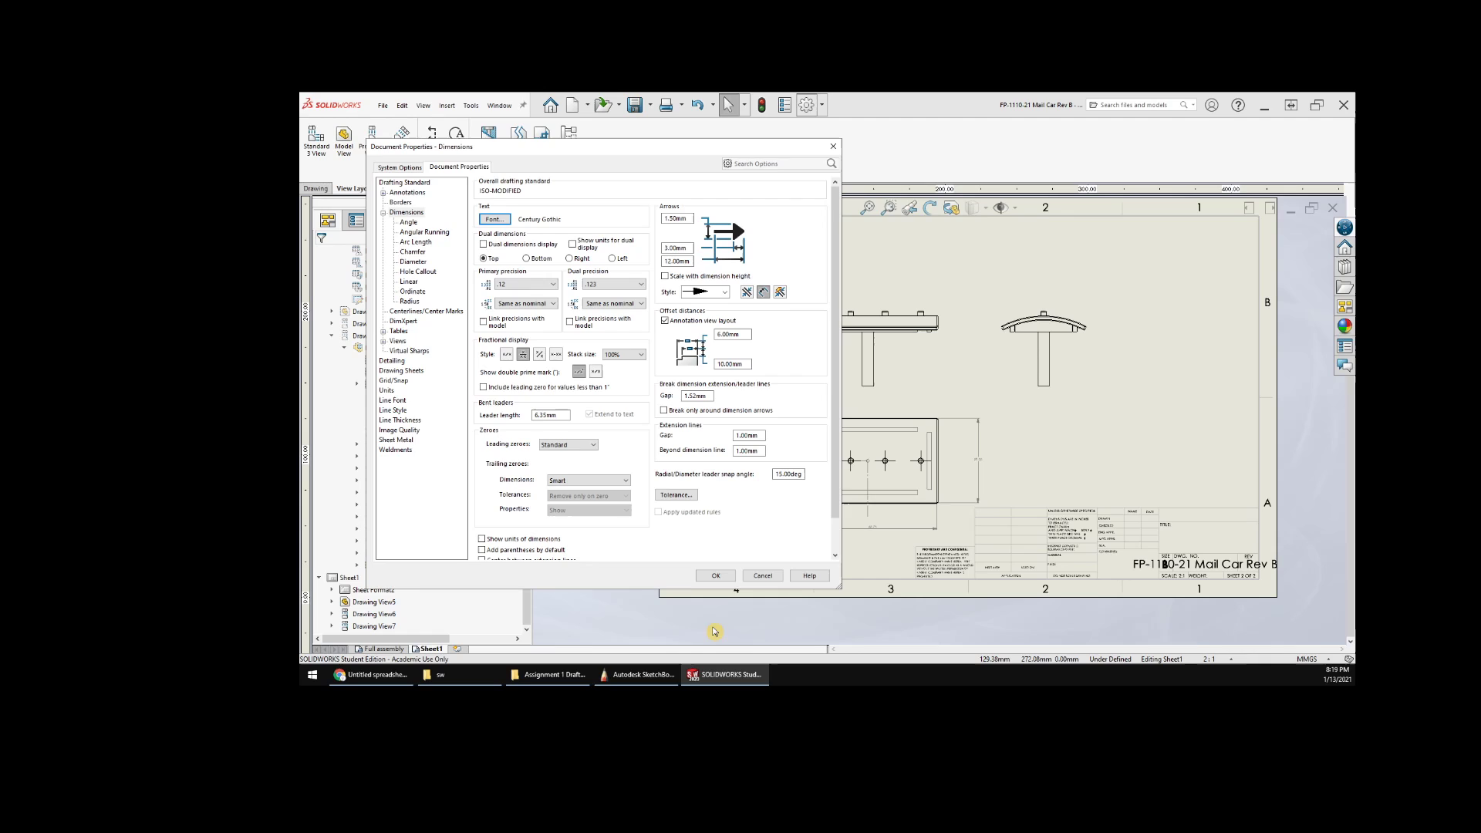
click(716, 576)
scroll(864, 517, down, 5)
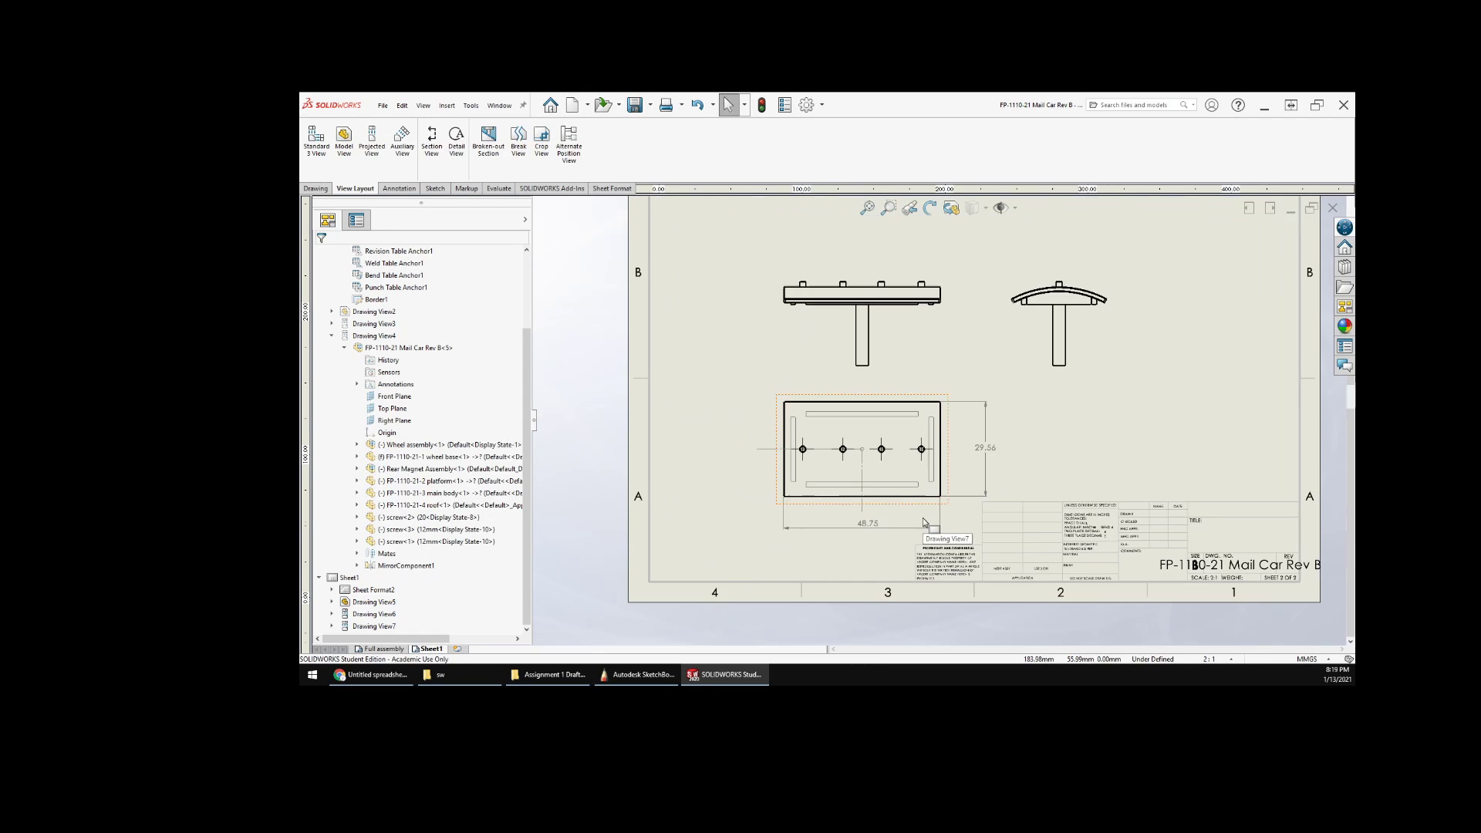
click(840, 502)
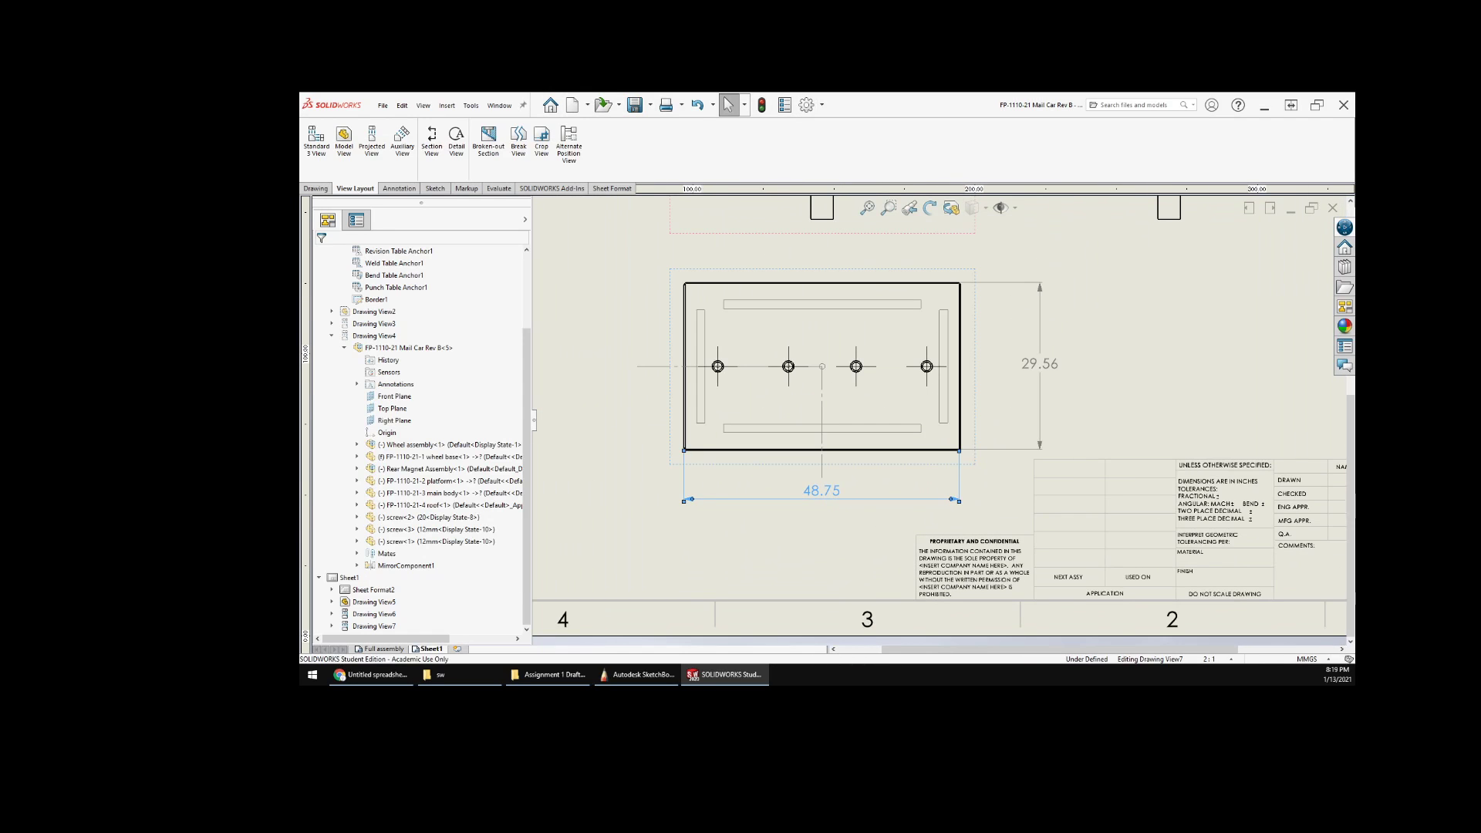
- Dimension the overall height of the roof's side view, from the top peg to the post's bottom edge, and end dimensioning
scroll(918, 563, up, 3)
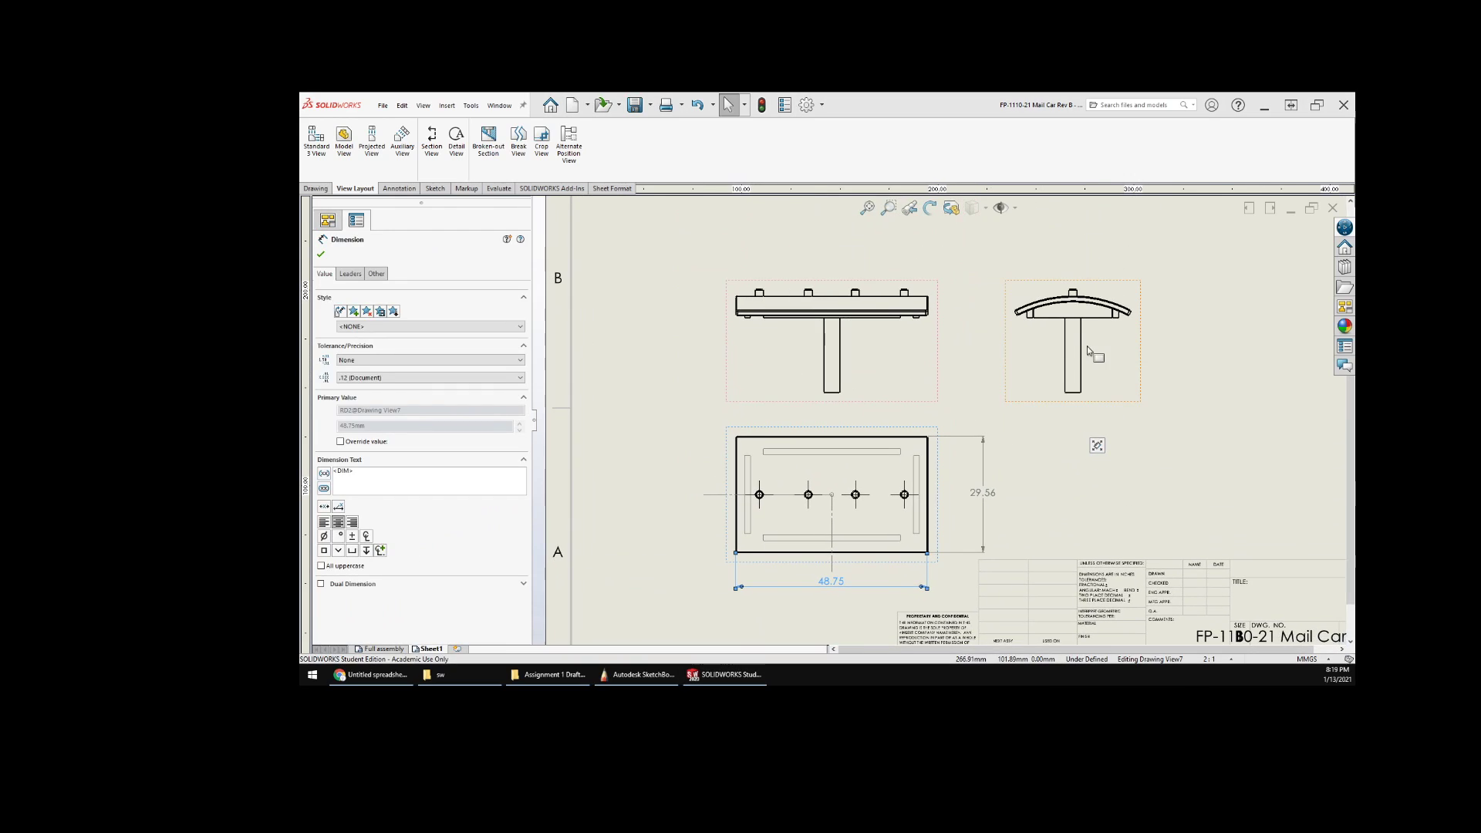
scroll(1086, 345, down, 3)
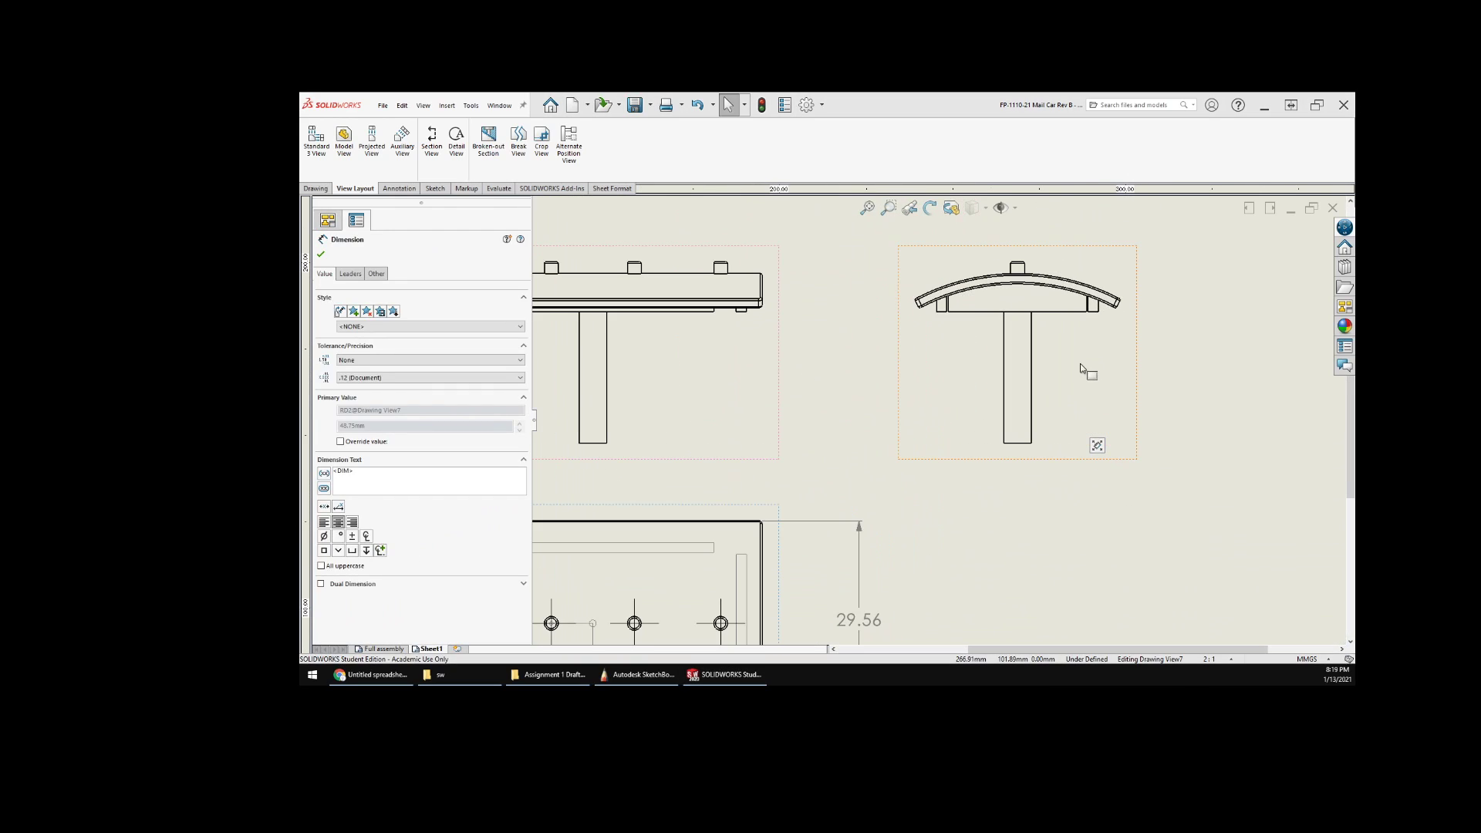
click(1011, 444)
scroll(1015, 315, down, 3)
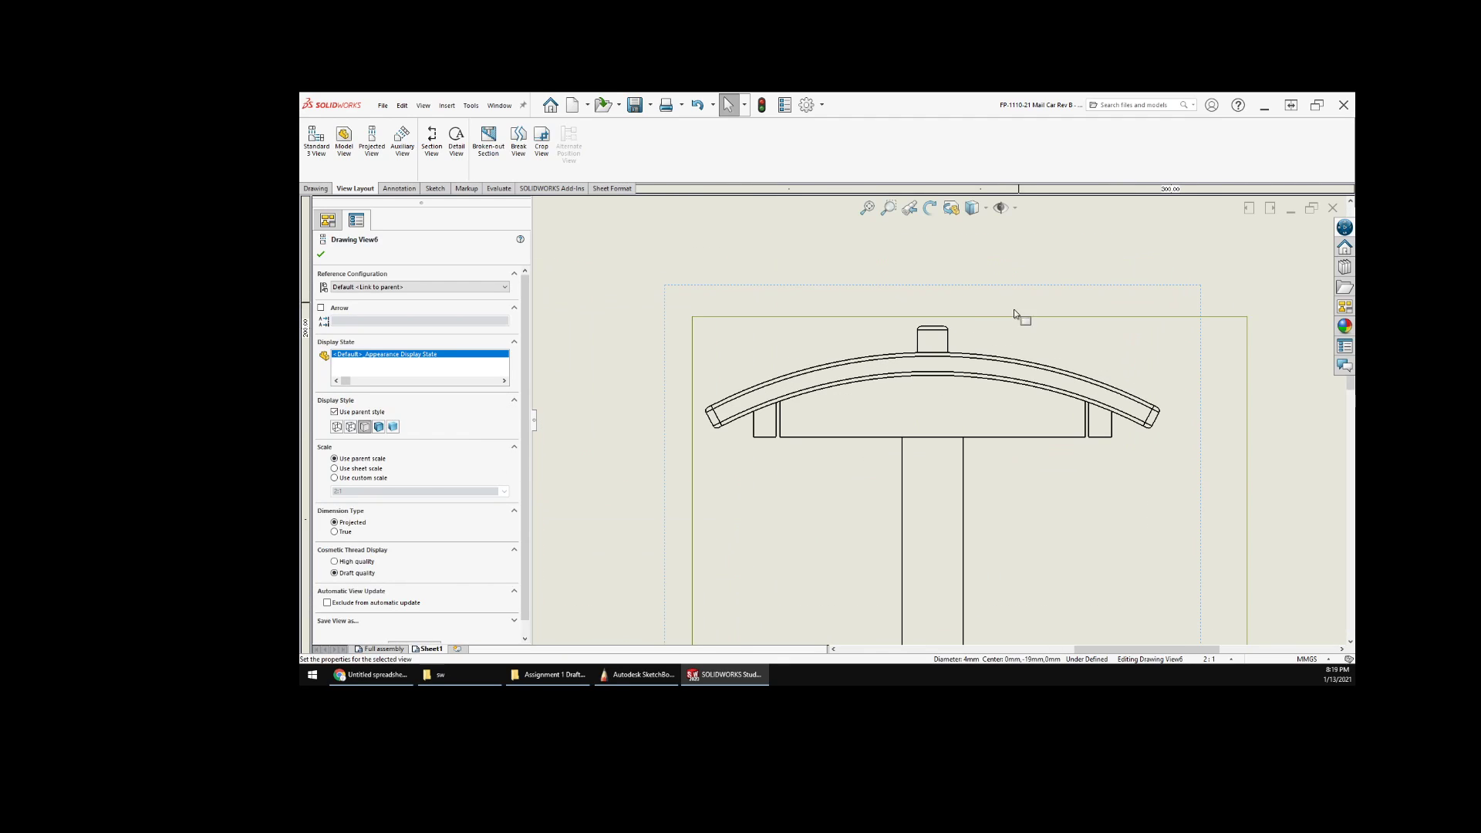
click(1116, 272)
right_click(1116, 267)
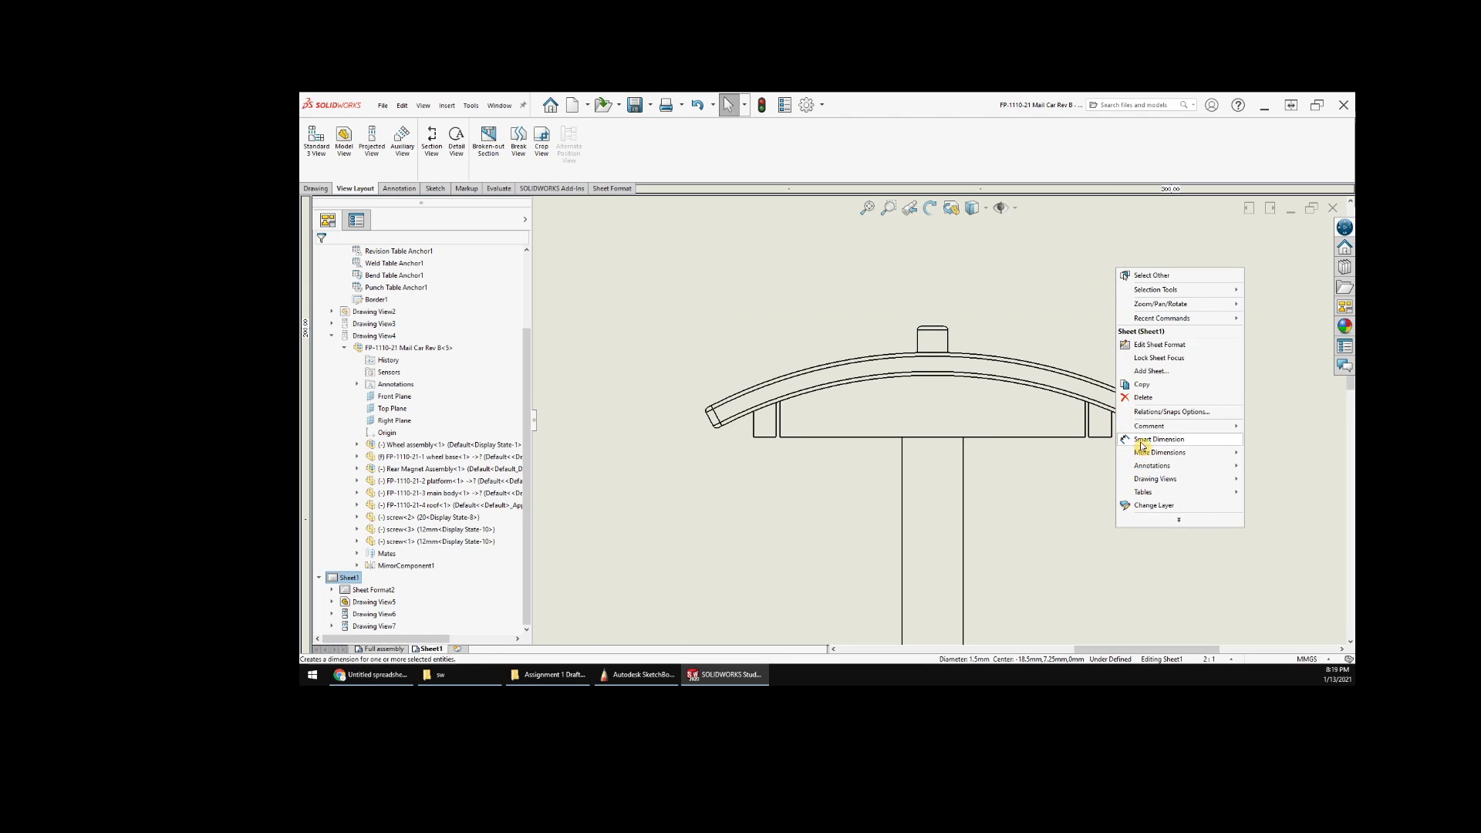
click(1005, 462)
right_drag(1008, 466, 1000, 420)
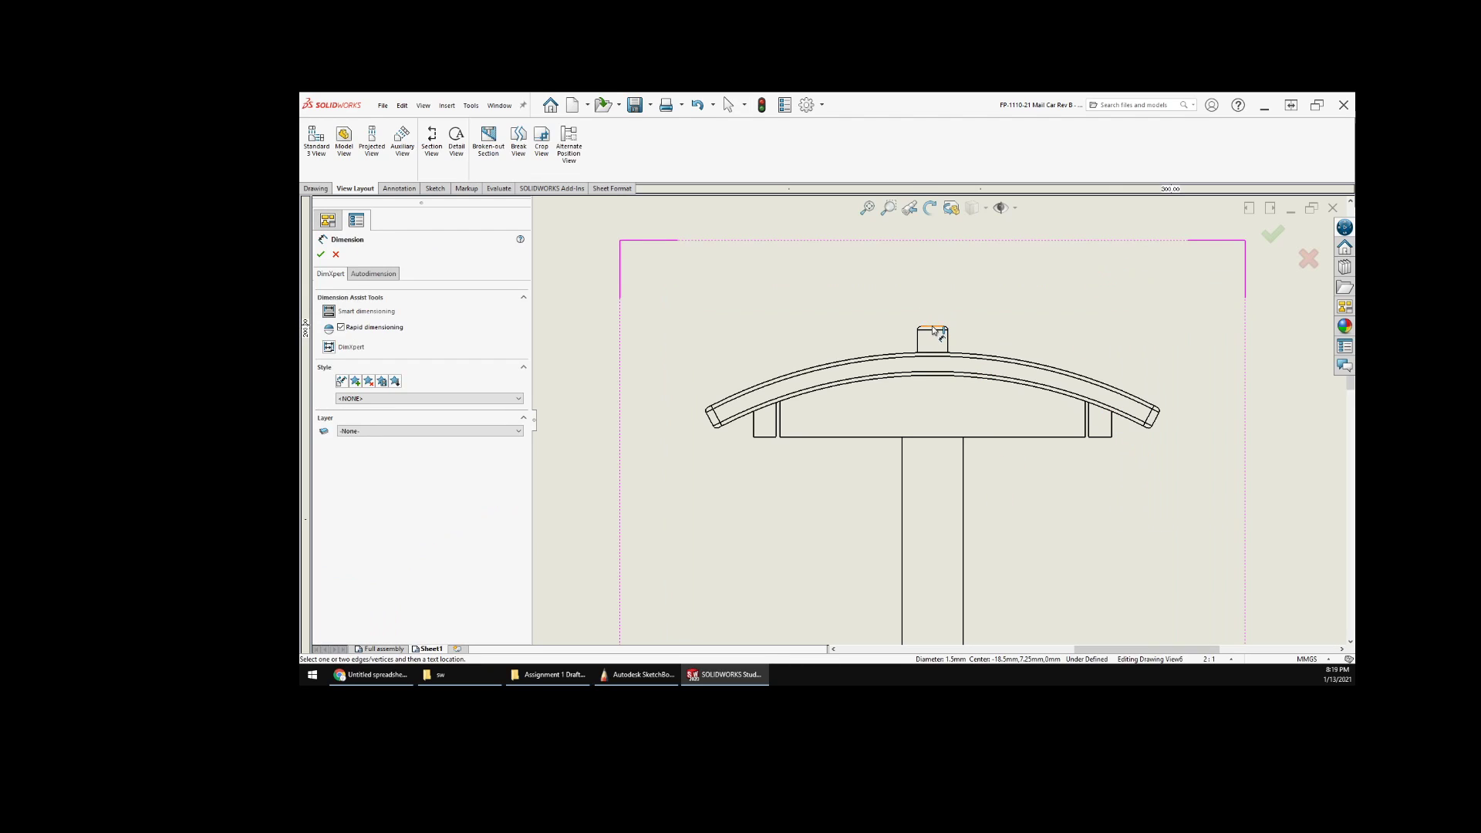
click(932, 327)
scroll(940, 421, up, 7)
middle_drag(956, 519, 959, 396)
scroll(959, 396, down, 6)
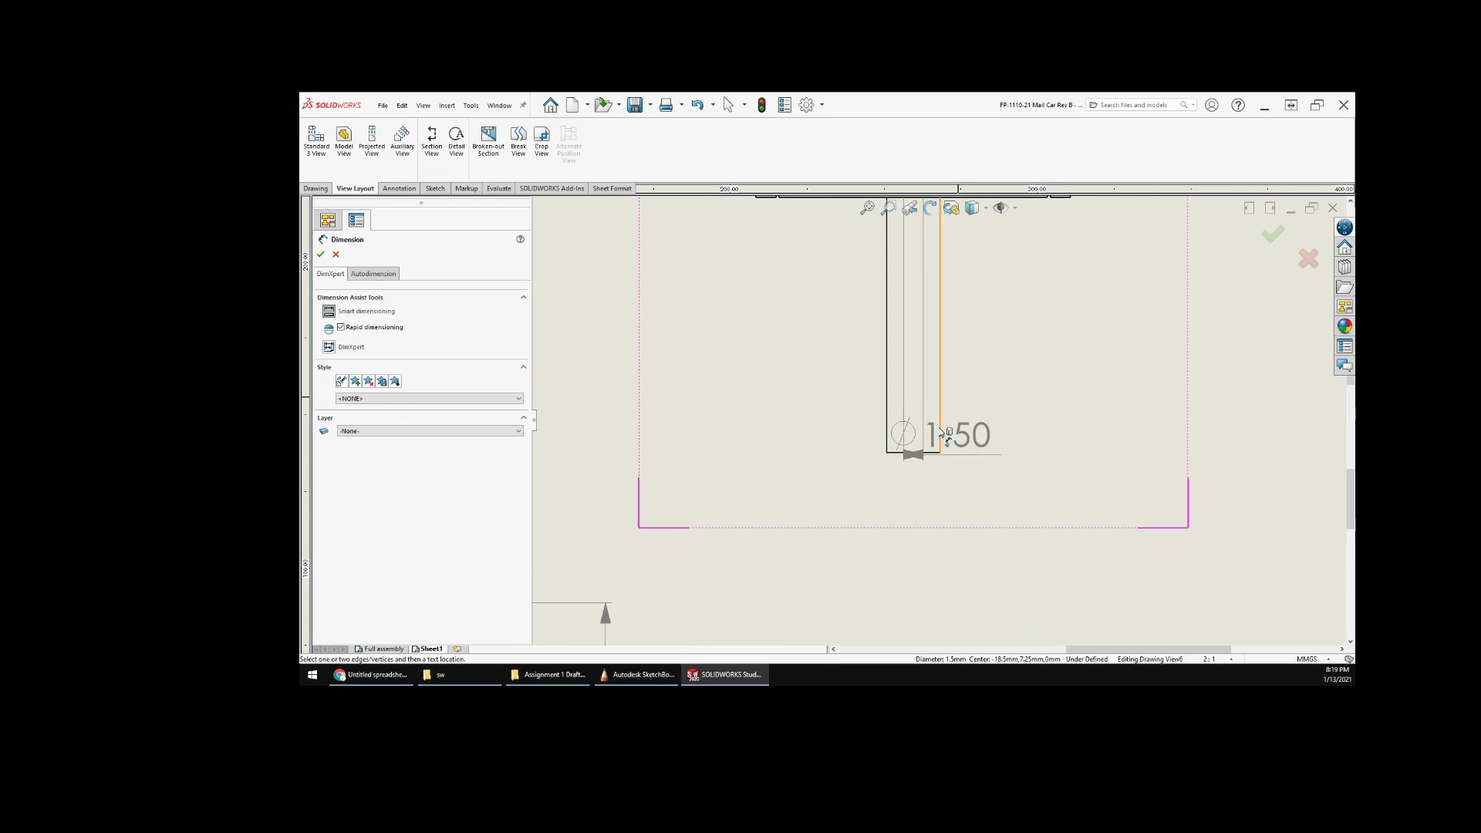
click(909, 453)
scroll(915, 455, up, 4)
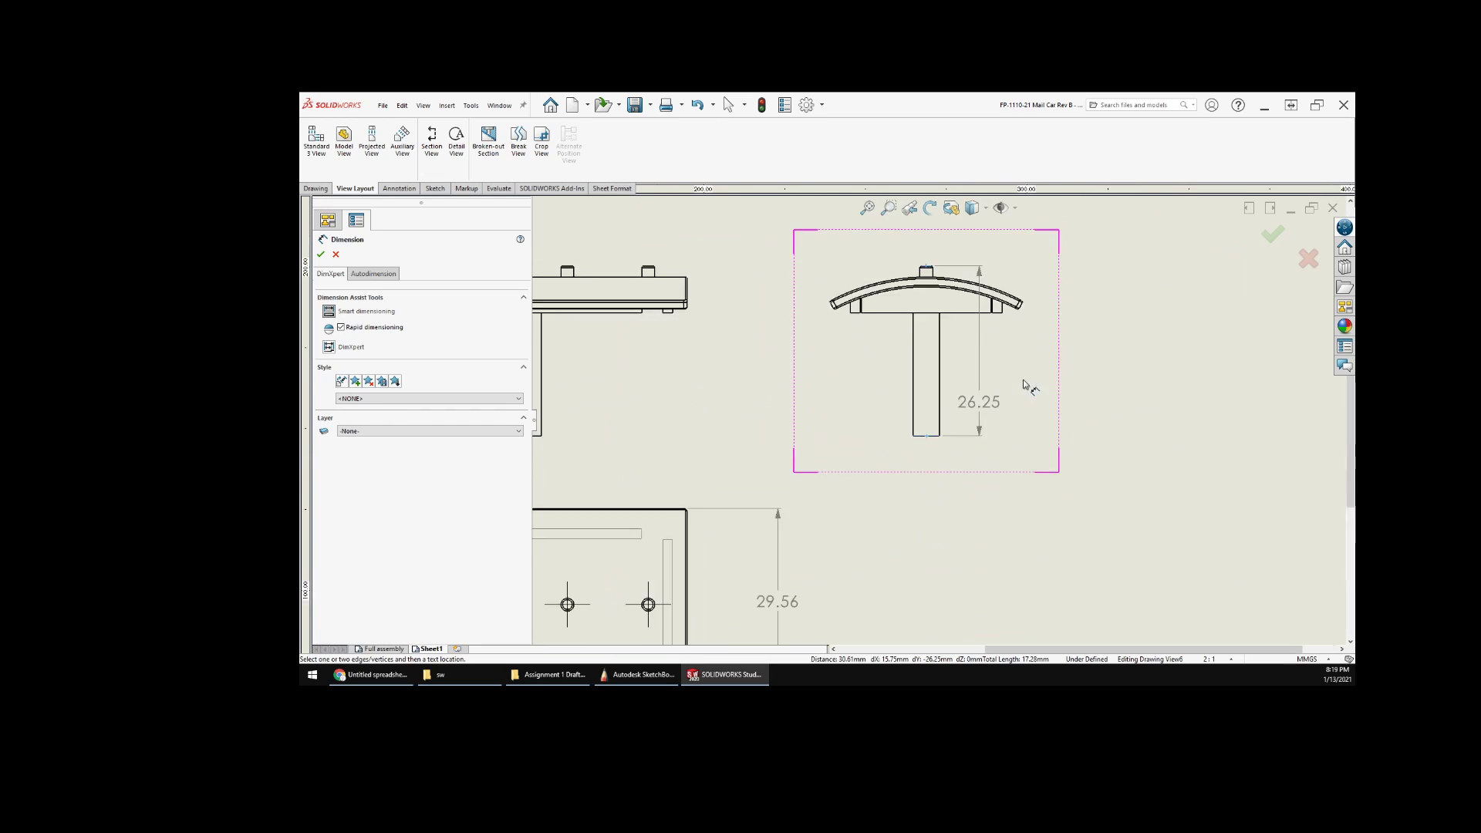
scroll(1024, 384, down, 3)
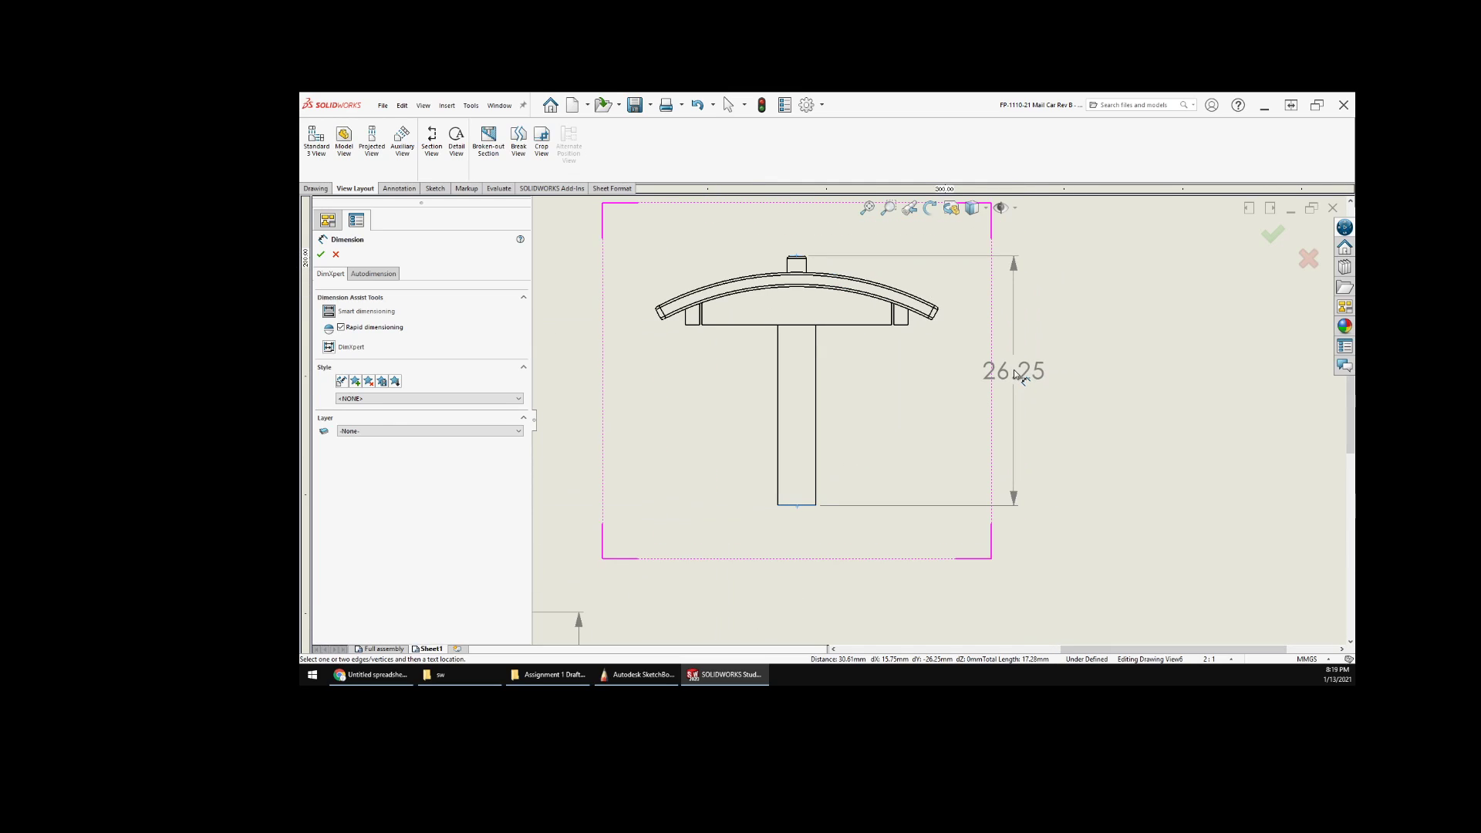
click(1012, 374)
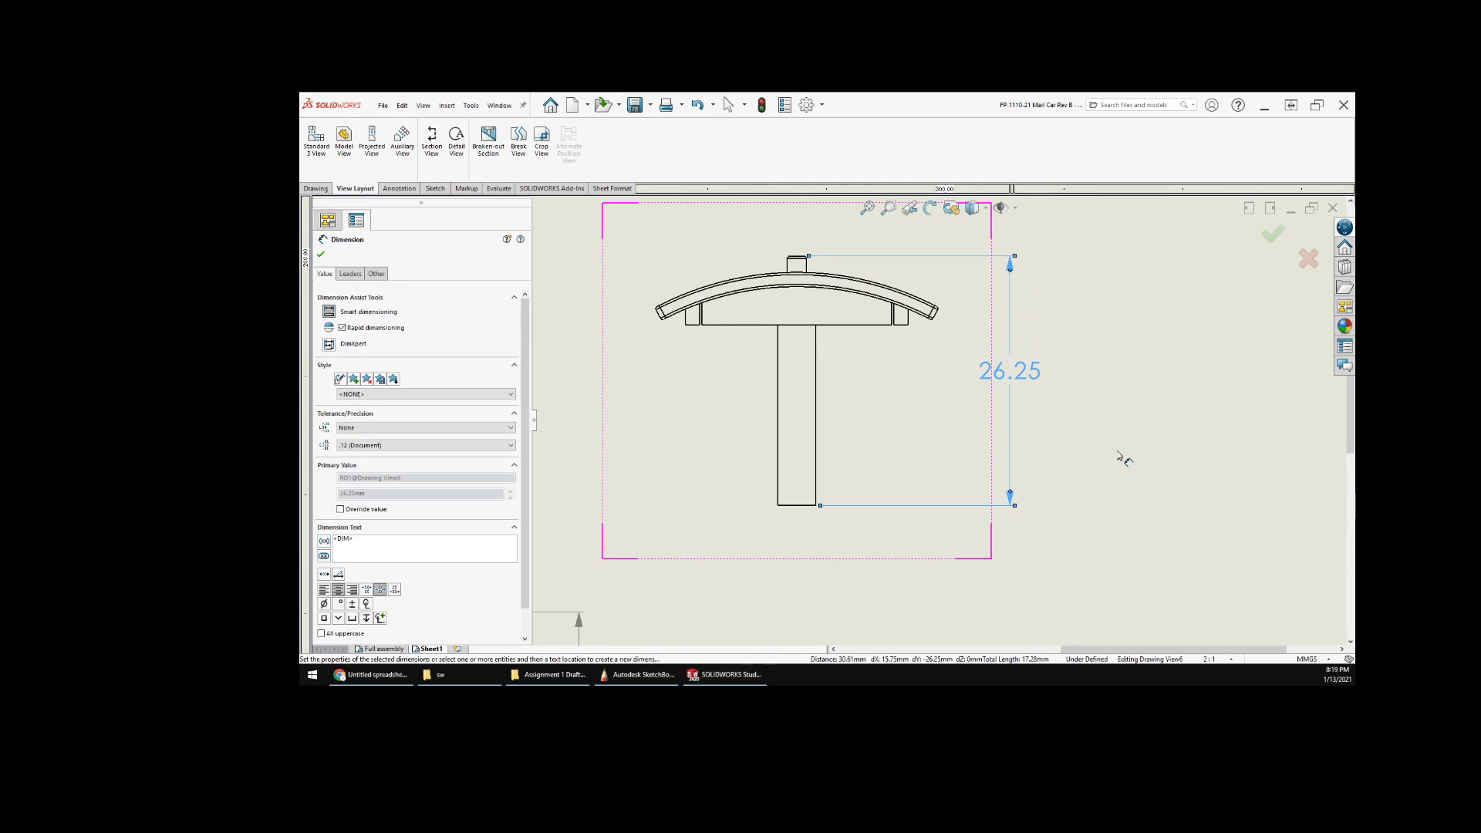
key(Escape)
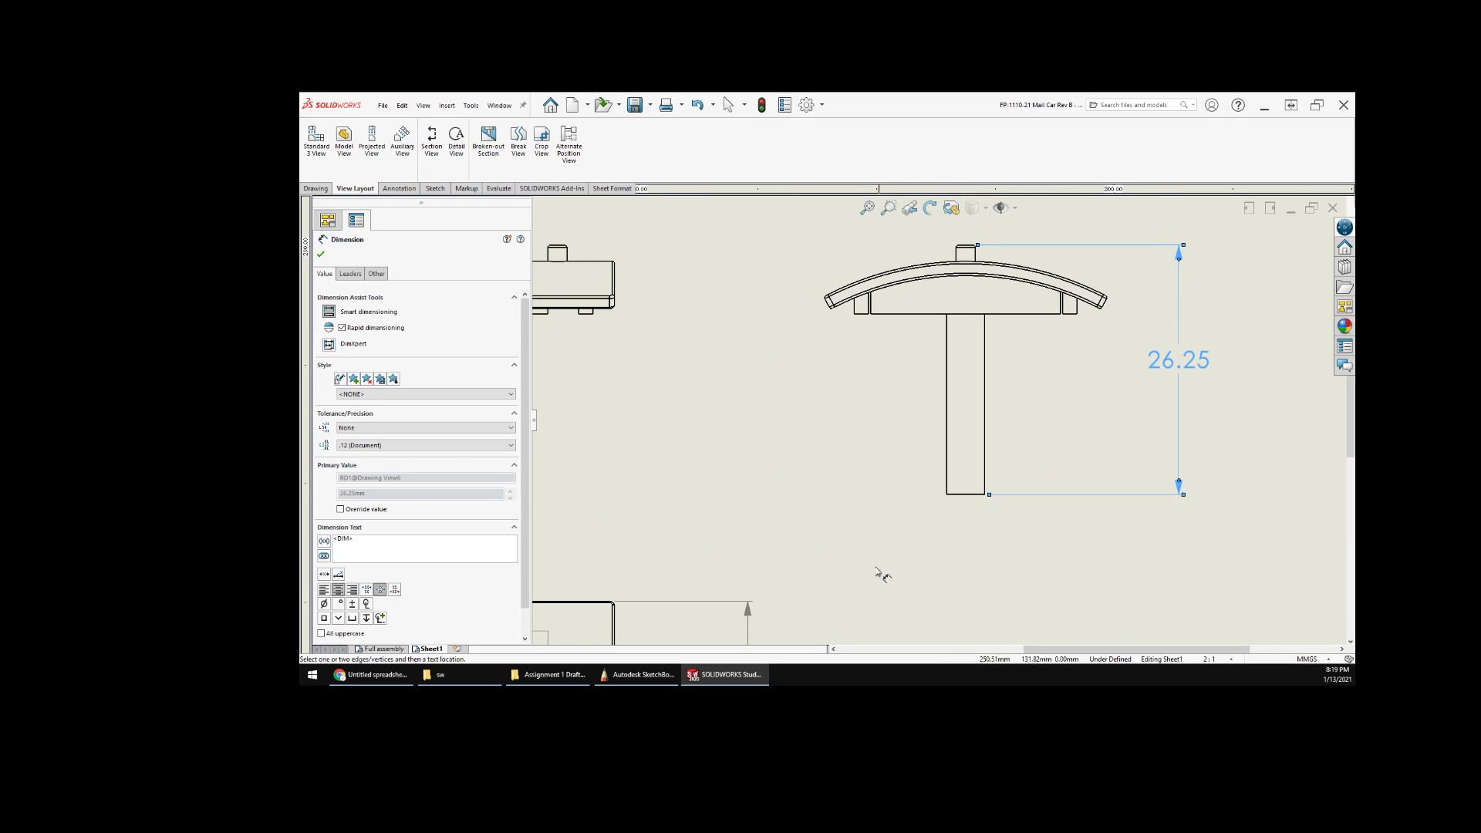
- Review the roof's front, side and plan views for features that still need dimensions
middle_drag(797, 450, 896, 452)
middle_drag(799, 397, 934, 403)
scroll(868, 452, up, 2)
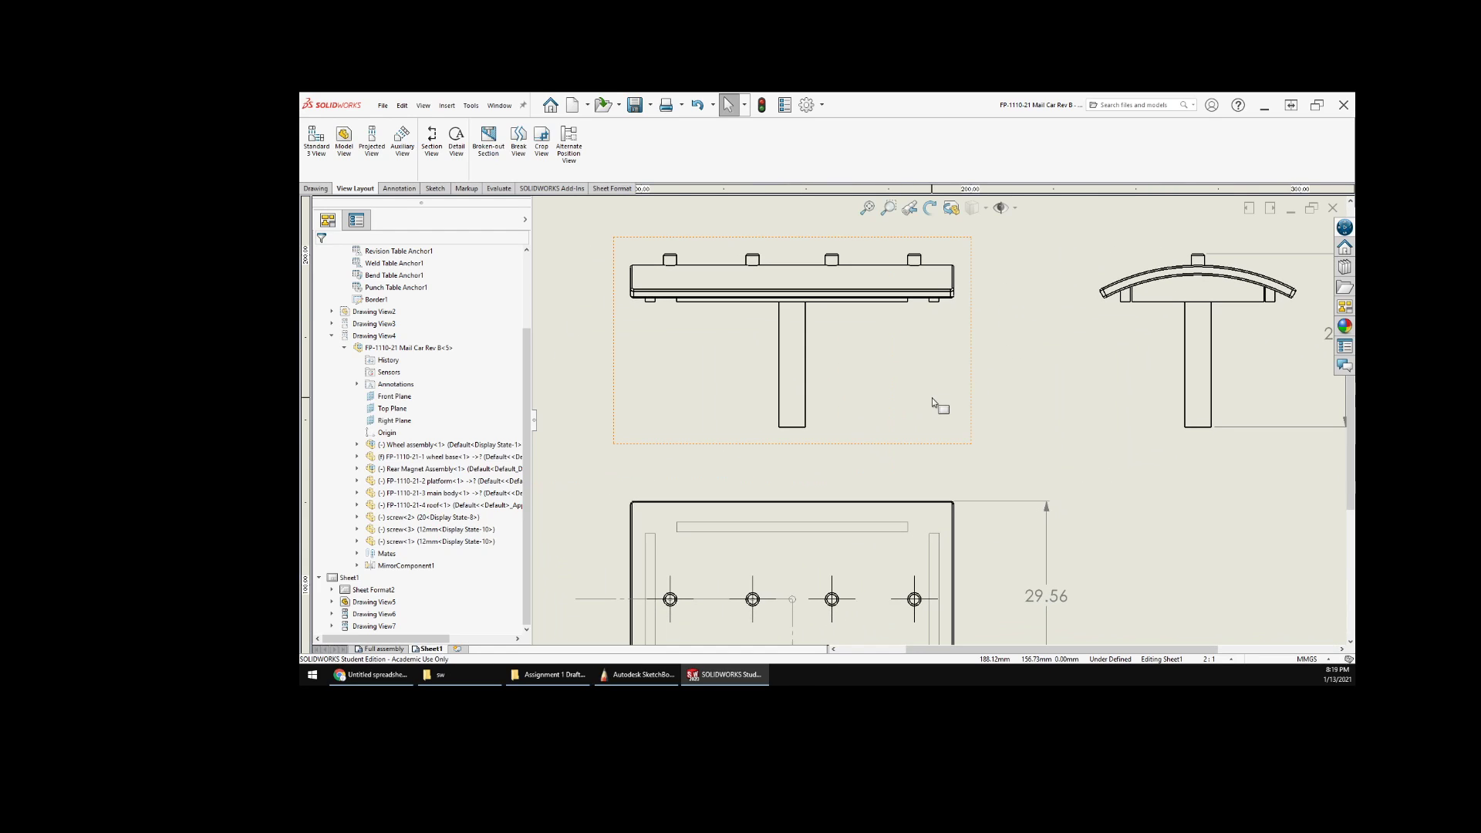
middle_drag(829, 370, 883, 267)
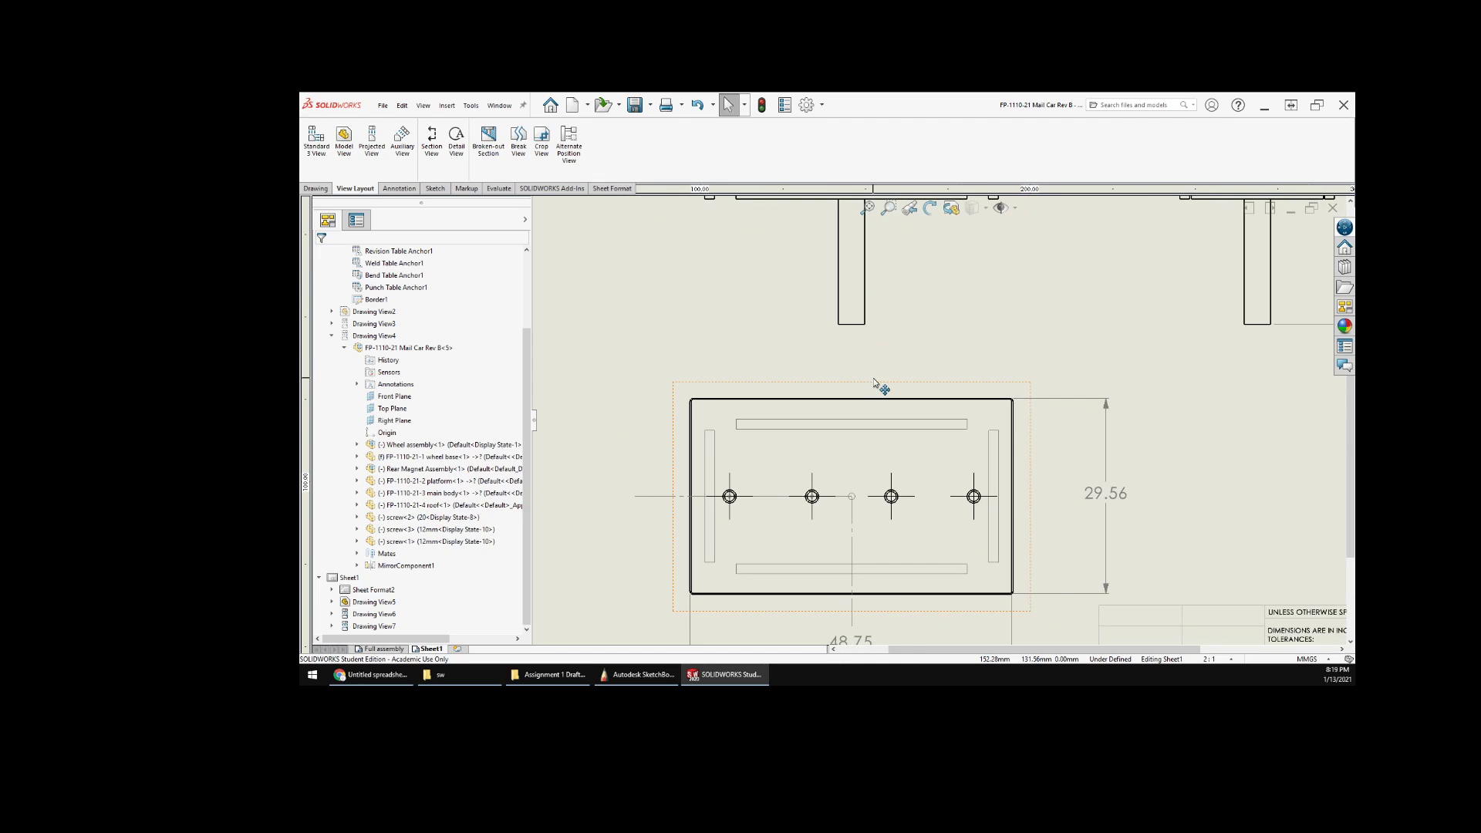
scroll(887, 378, up, 2)
middle_drag(913, 373, 843, 420)
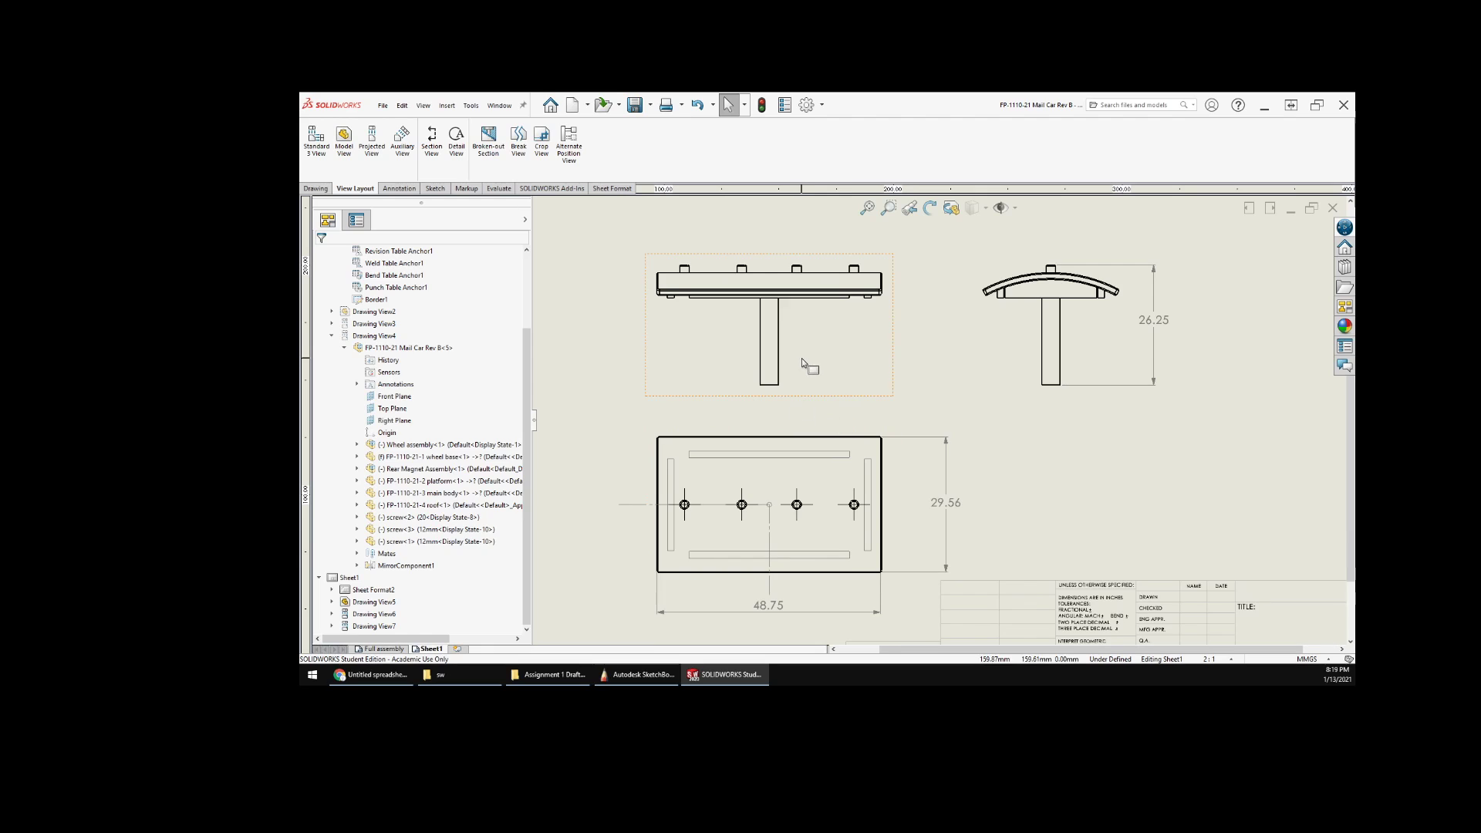
scroll(803, 362, down, 1)
scroll(928, 400, down, 1)
middle_drag(929, 400, 1006, 420)
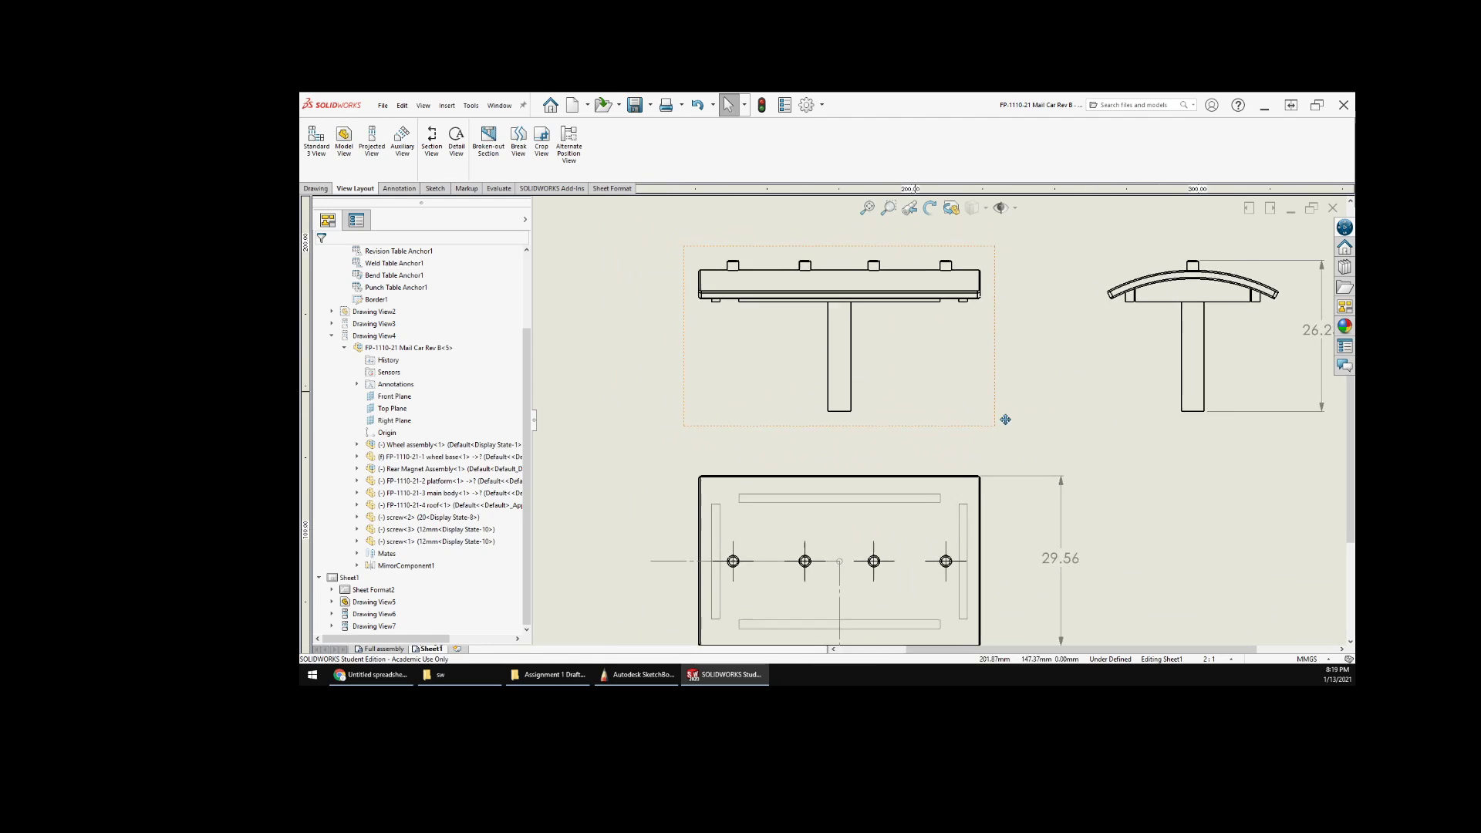
scroll(988, 463, down, 1)
scroll(988, 463, up, 1)
scroll(887, 493, down, 3)
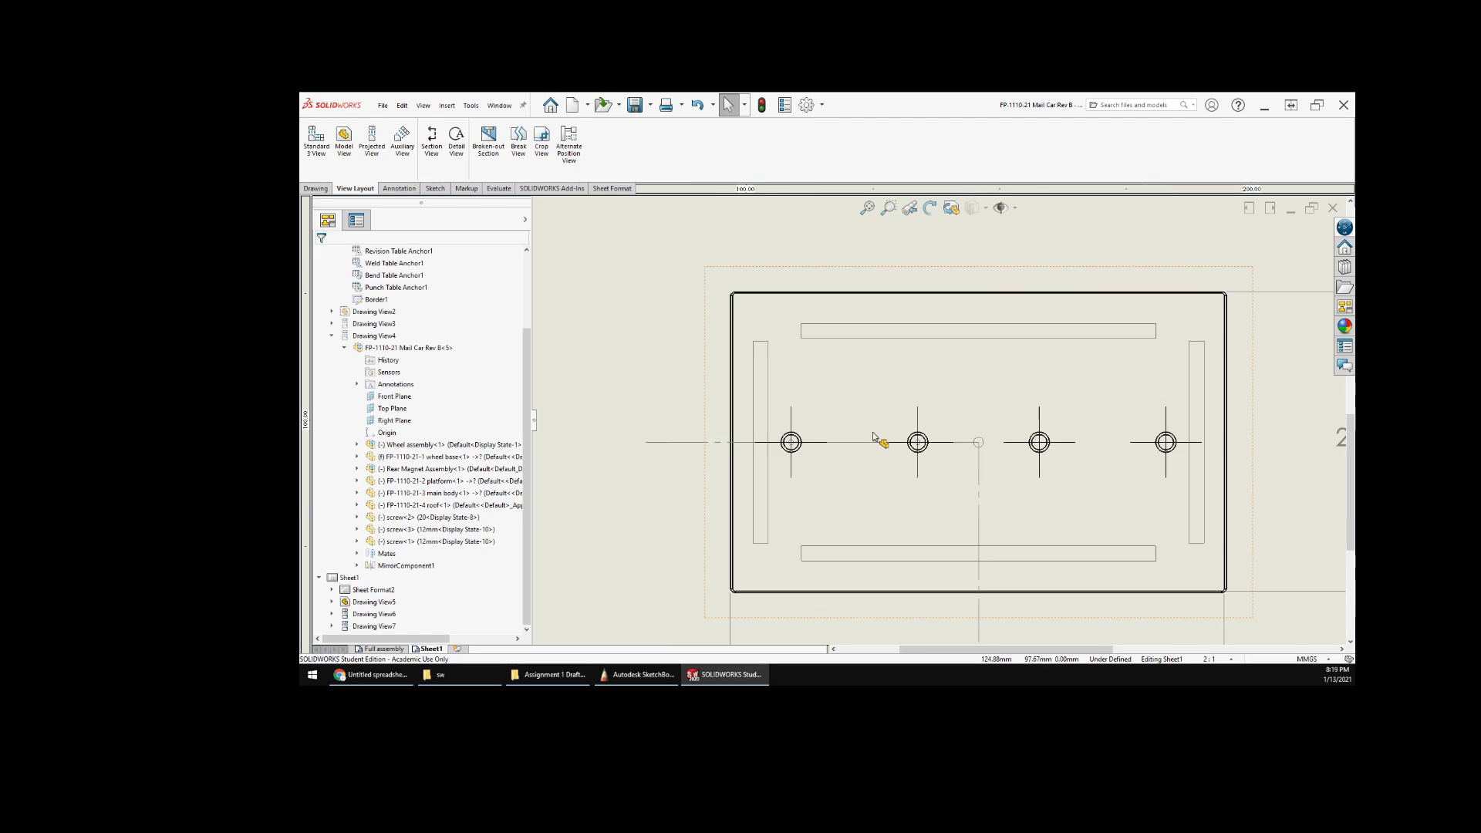
- Dimension the spacing between the centre marks of the first two pegs in the roof's plan view, placing it above them
click(791, 427)
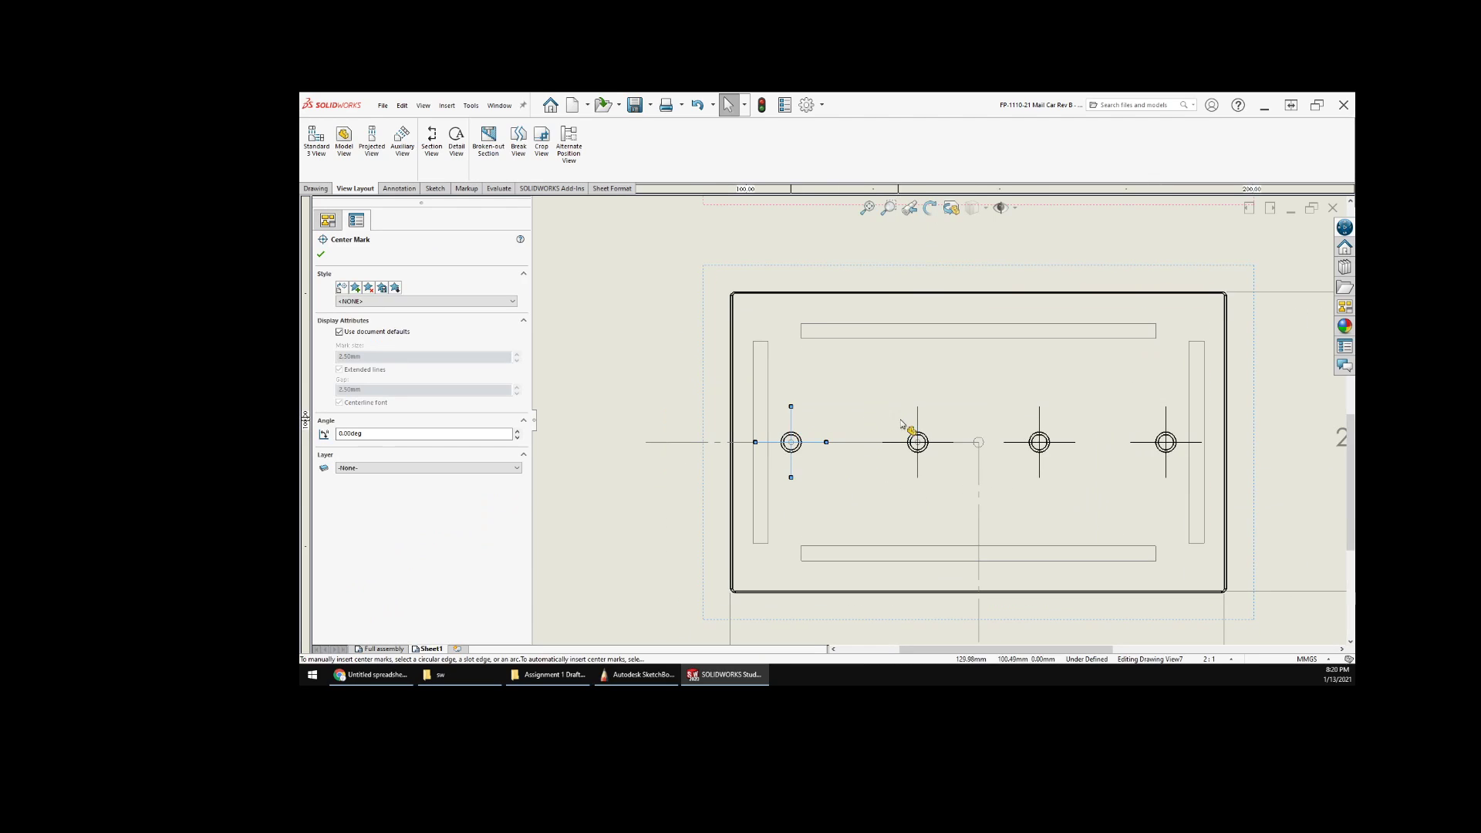
click(618, 278)
right_click(618, 278)
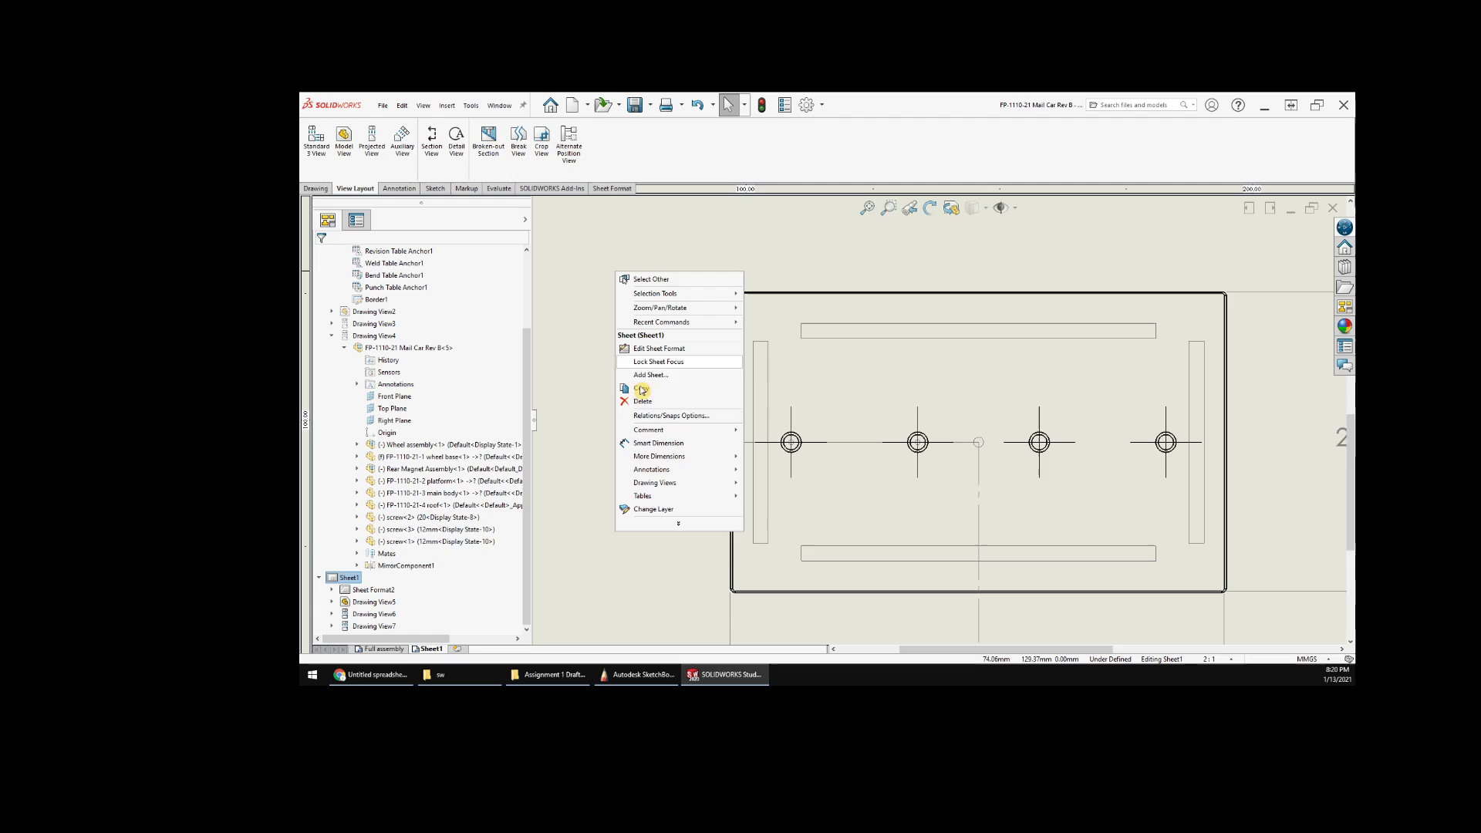
click(654, 445)
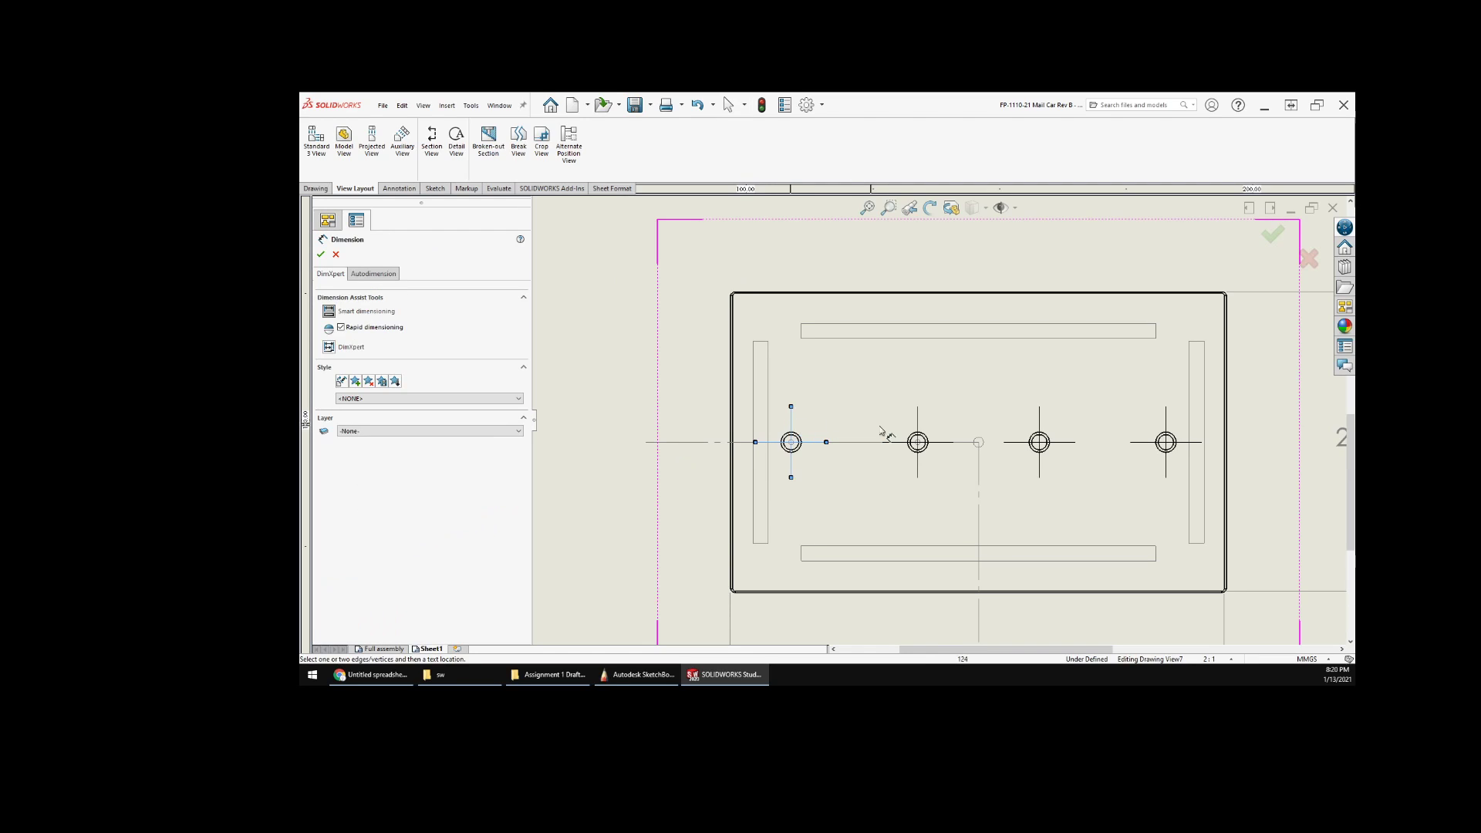
click(917, 442)
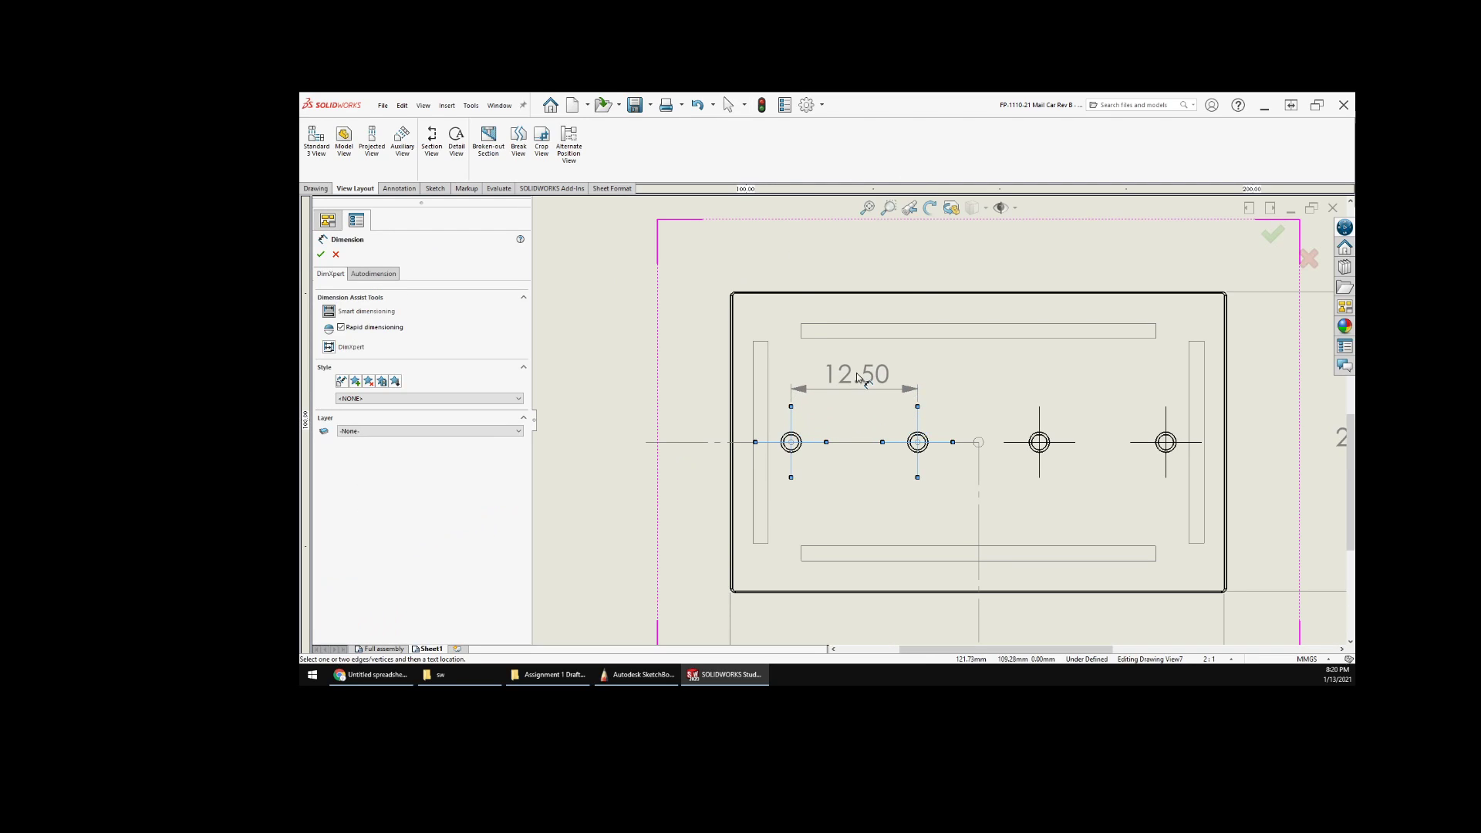
click(856, 372)
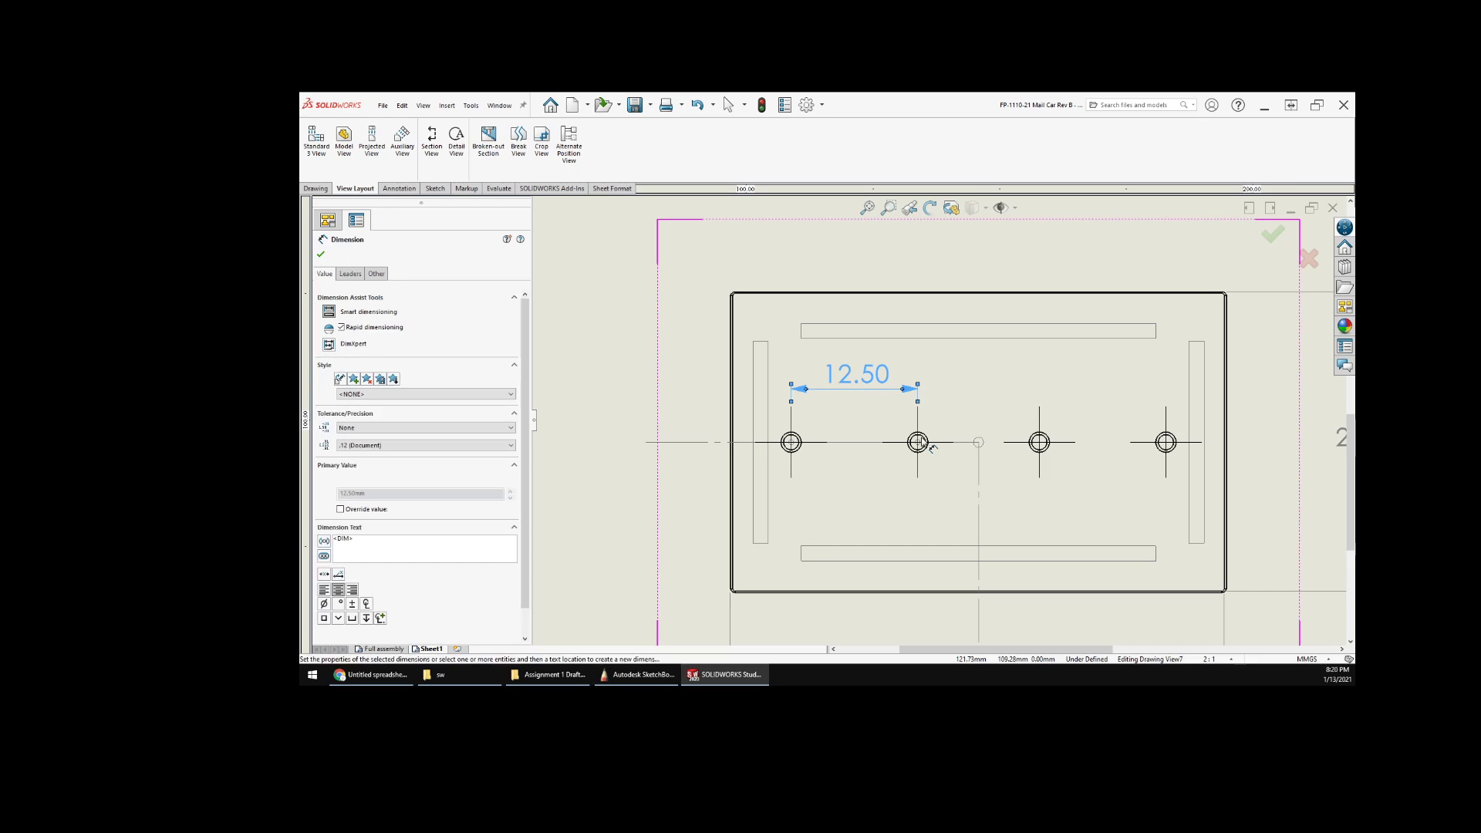
- Dimension the centre spacings from the second to the third peg and from the third to the fourth, in line above the pegs
click(1040, 432)
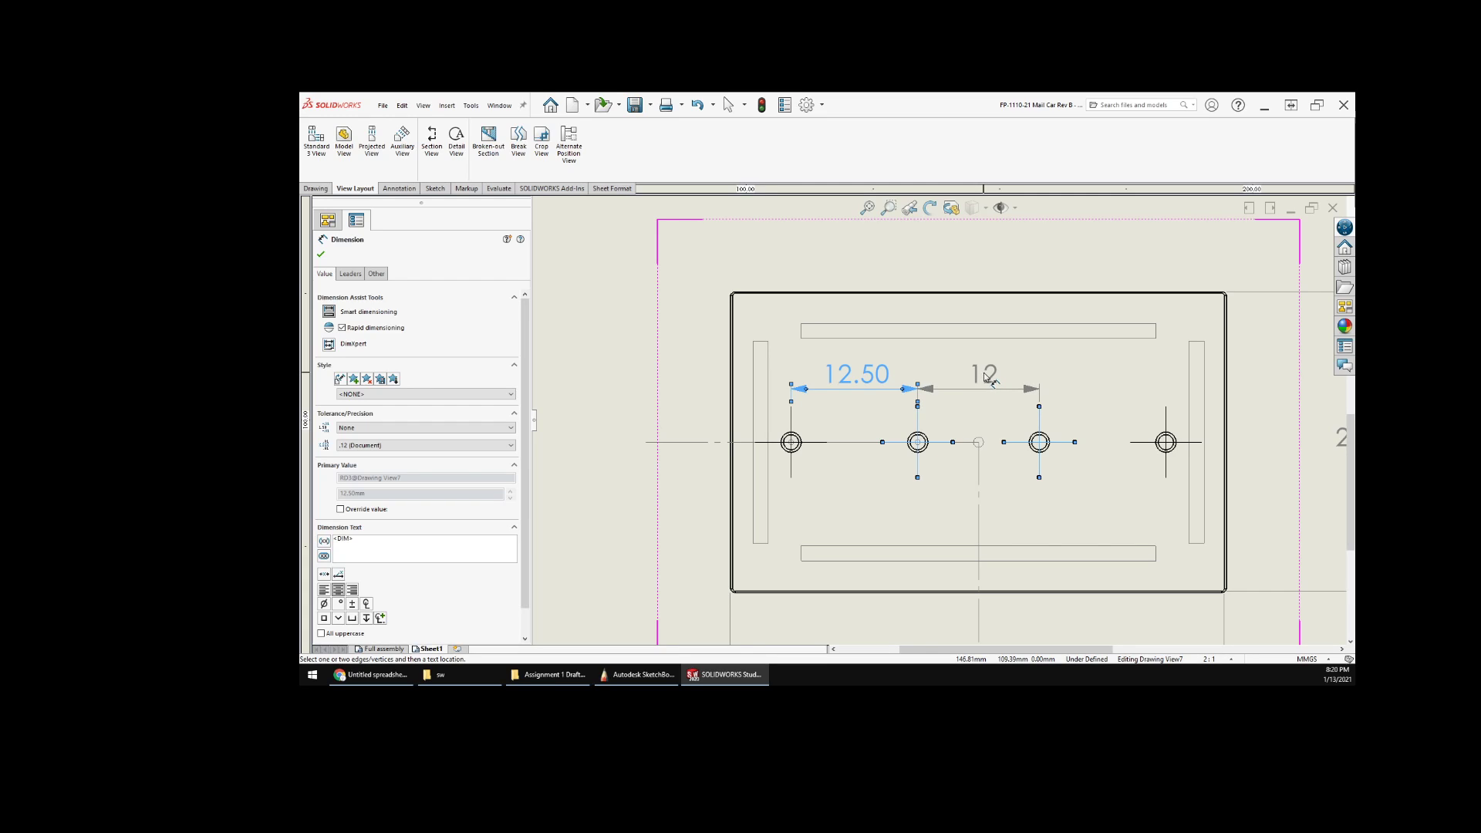
click(990, 378)
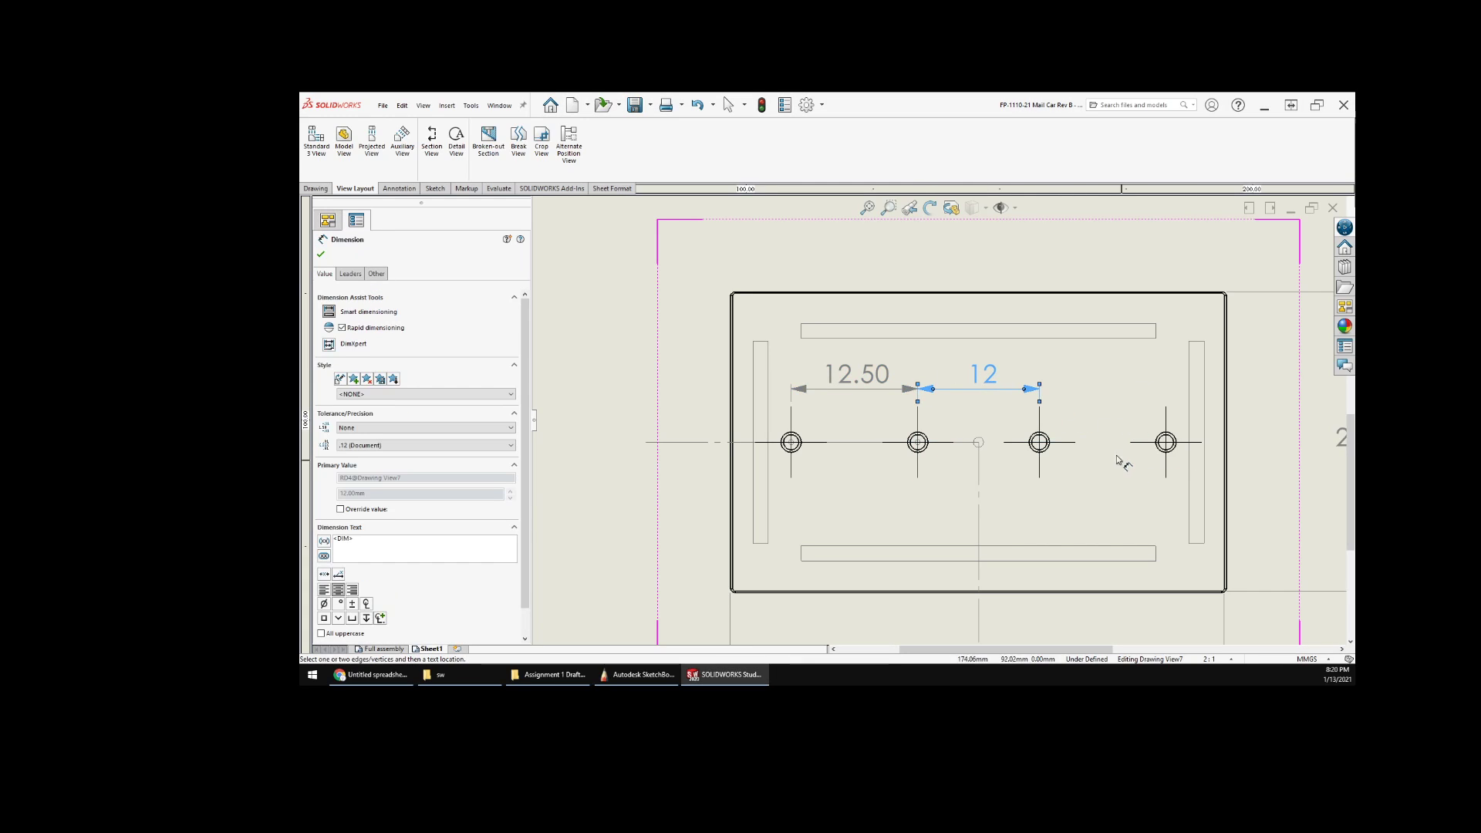
click(1162, 429)
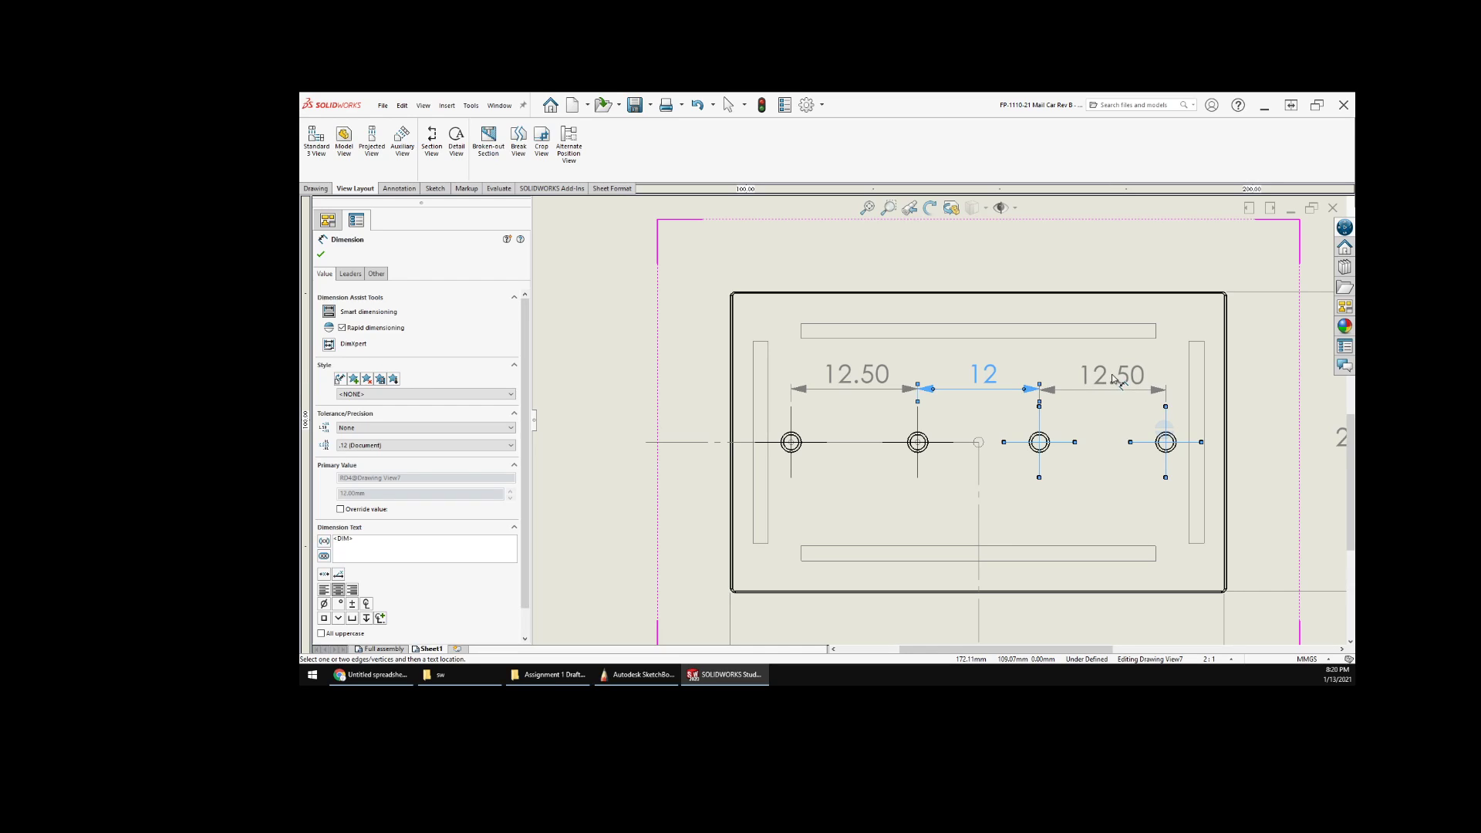
click(1116, 377)
- Dimension the outer circle diameter of the leftmost peg, placing the text diagonally below it inside the plan view
scroll(821, 472, down, 2)
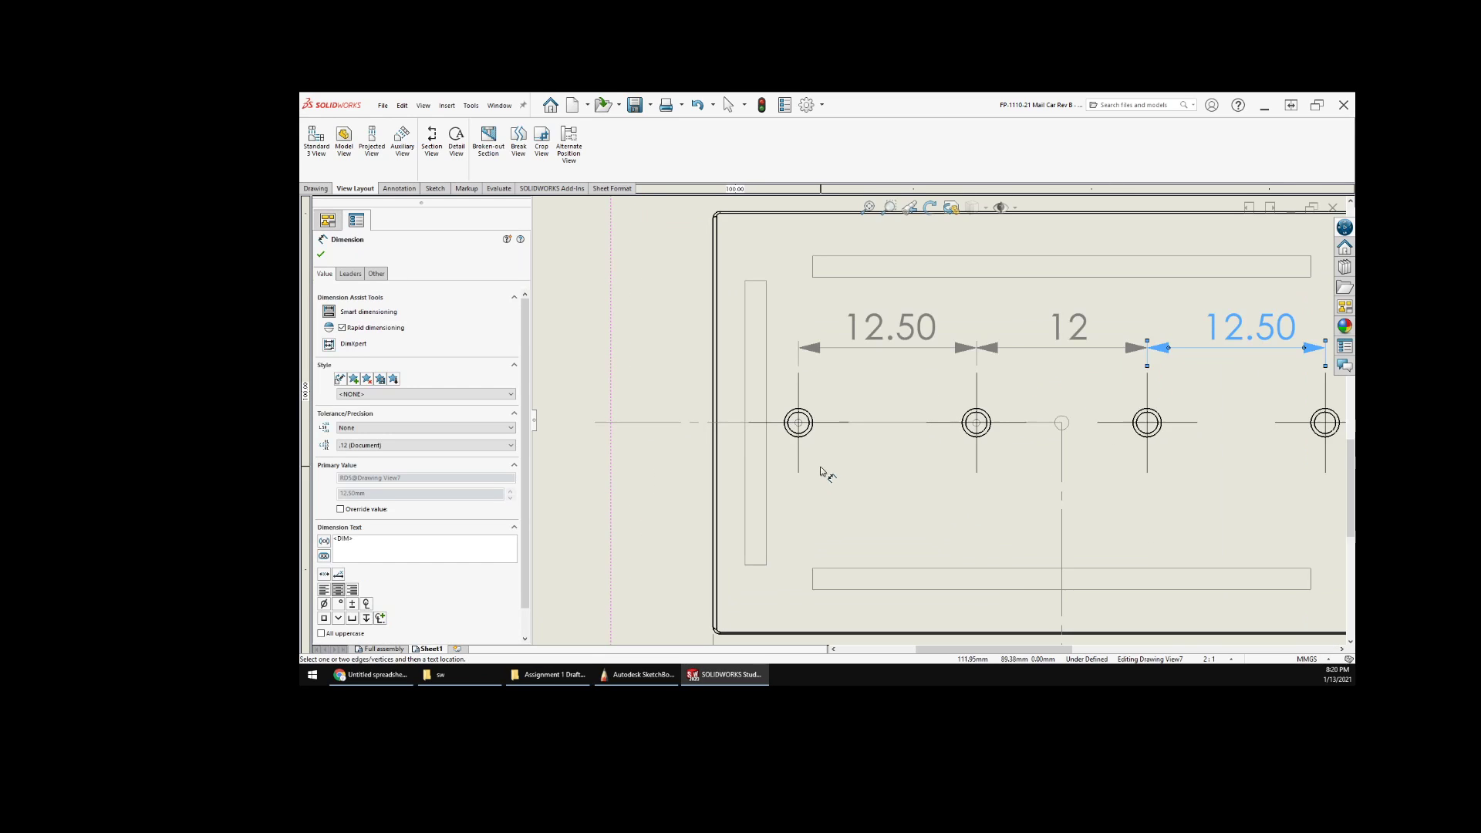
click(810, 431)
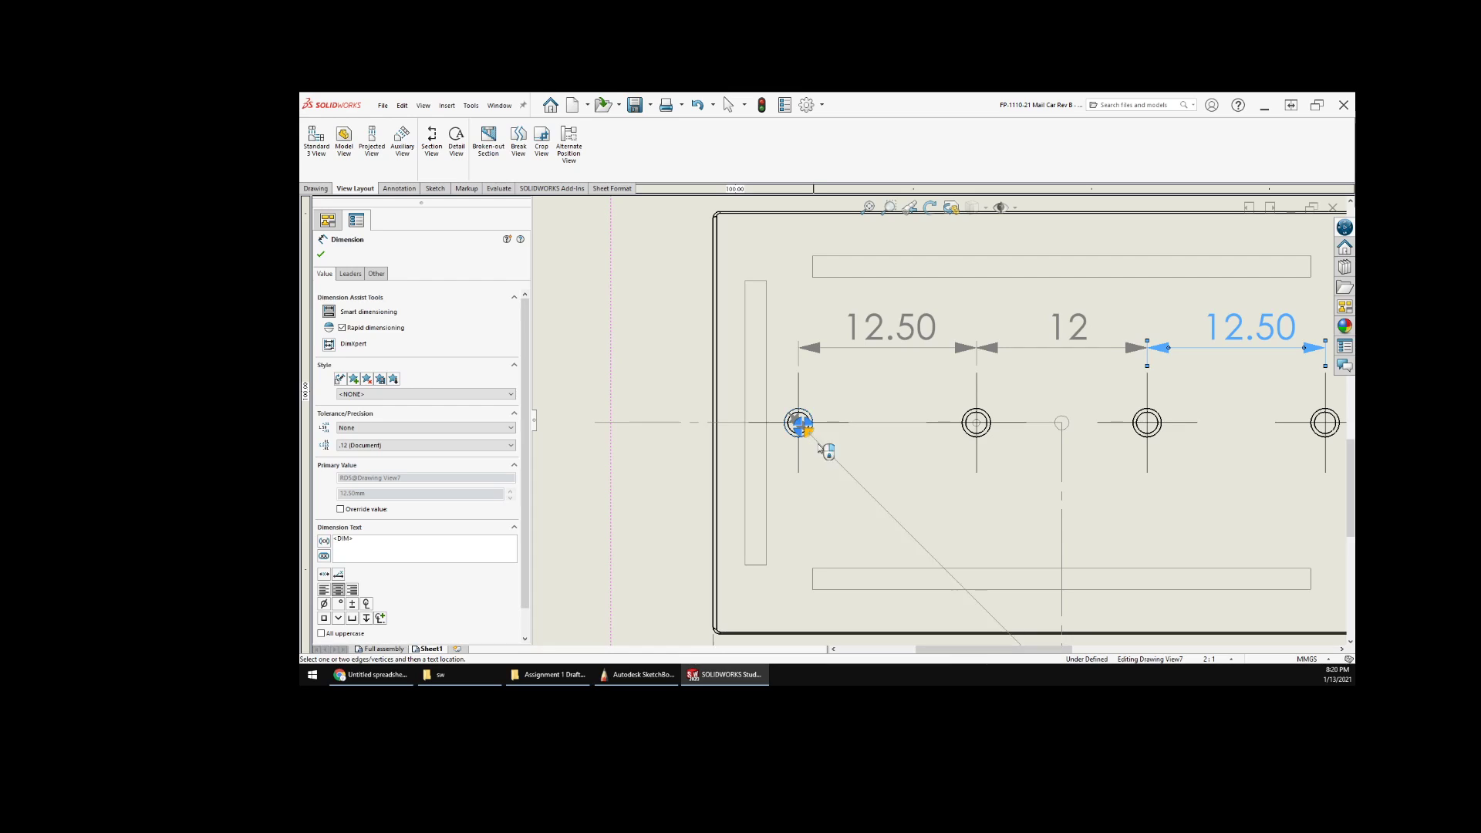
click(889, 500)
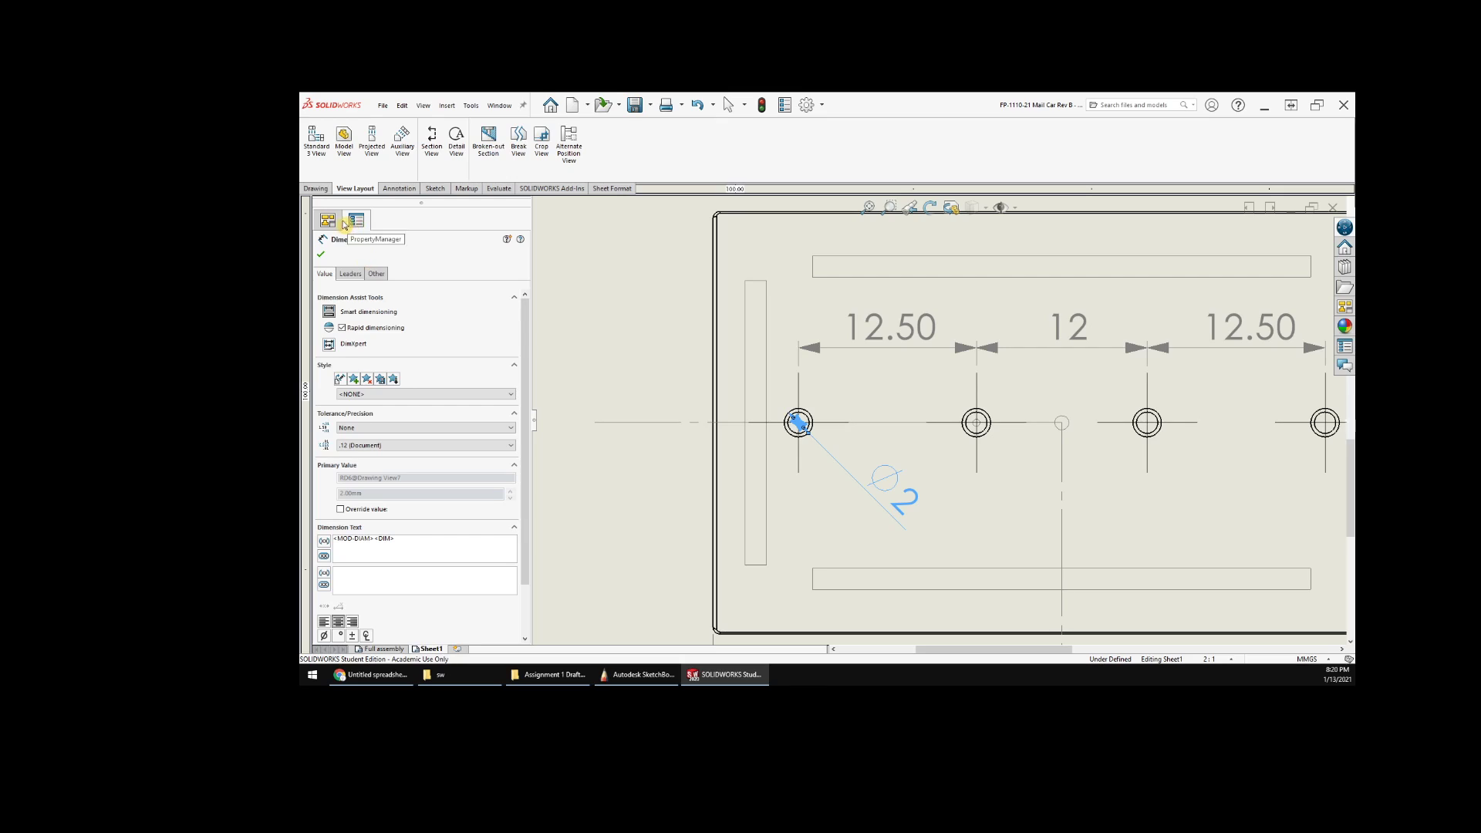
- Set the leftmost peg's diameter dimension to outside arrows and linear display
click(349, 275)
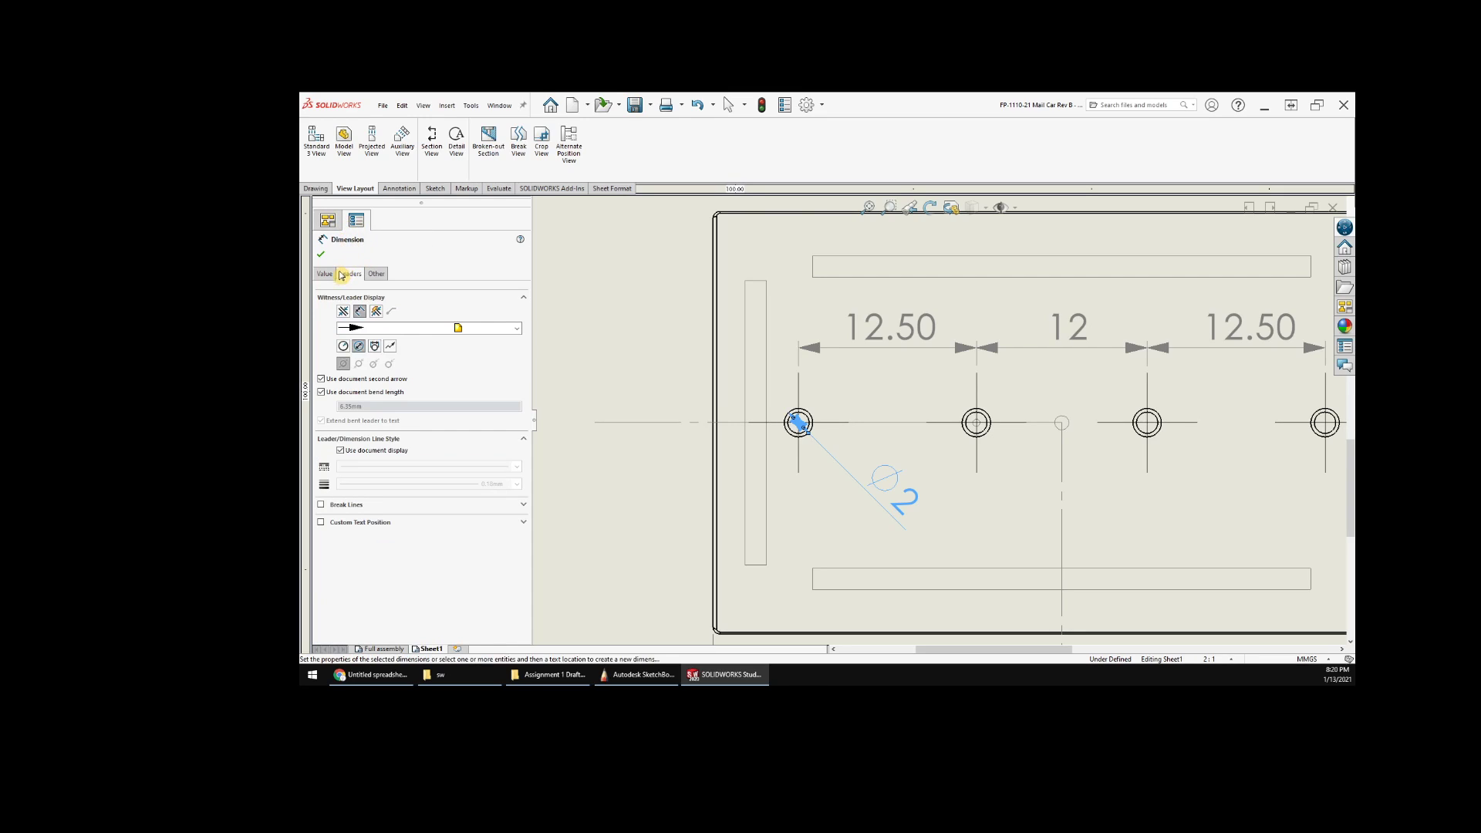
click(344, 313)
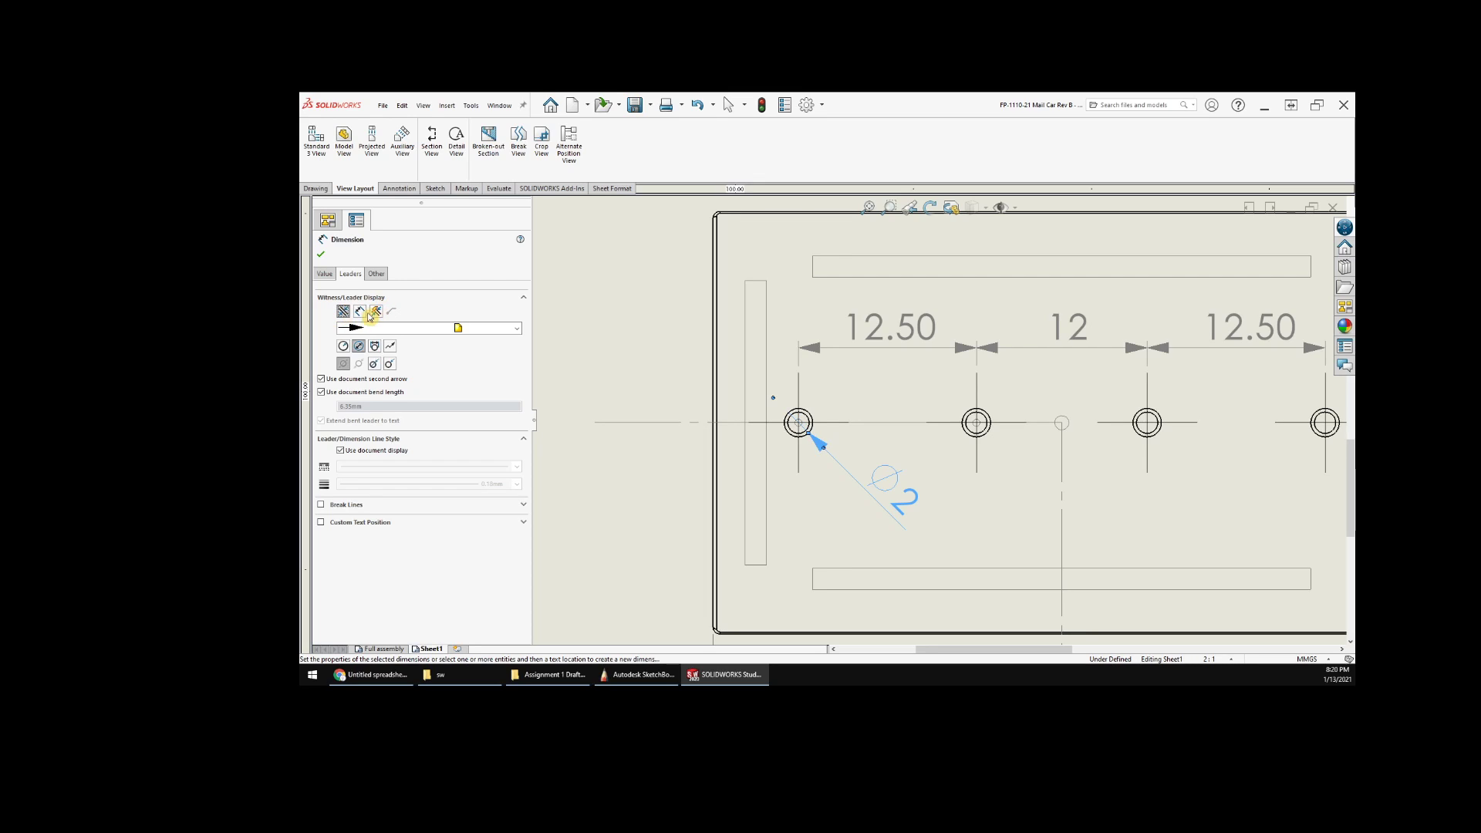
click(360, 312)
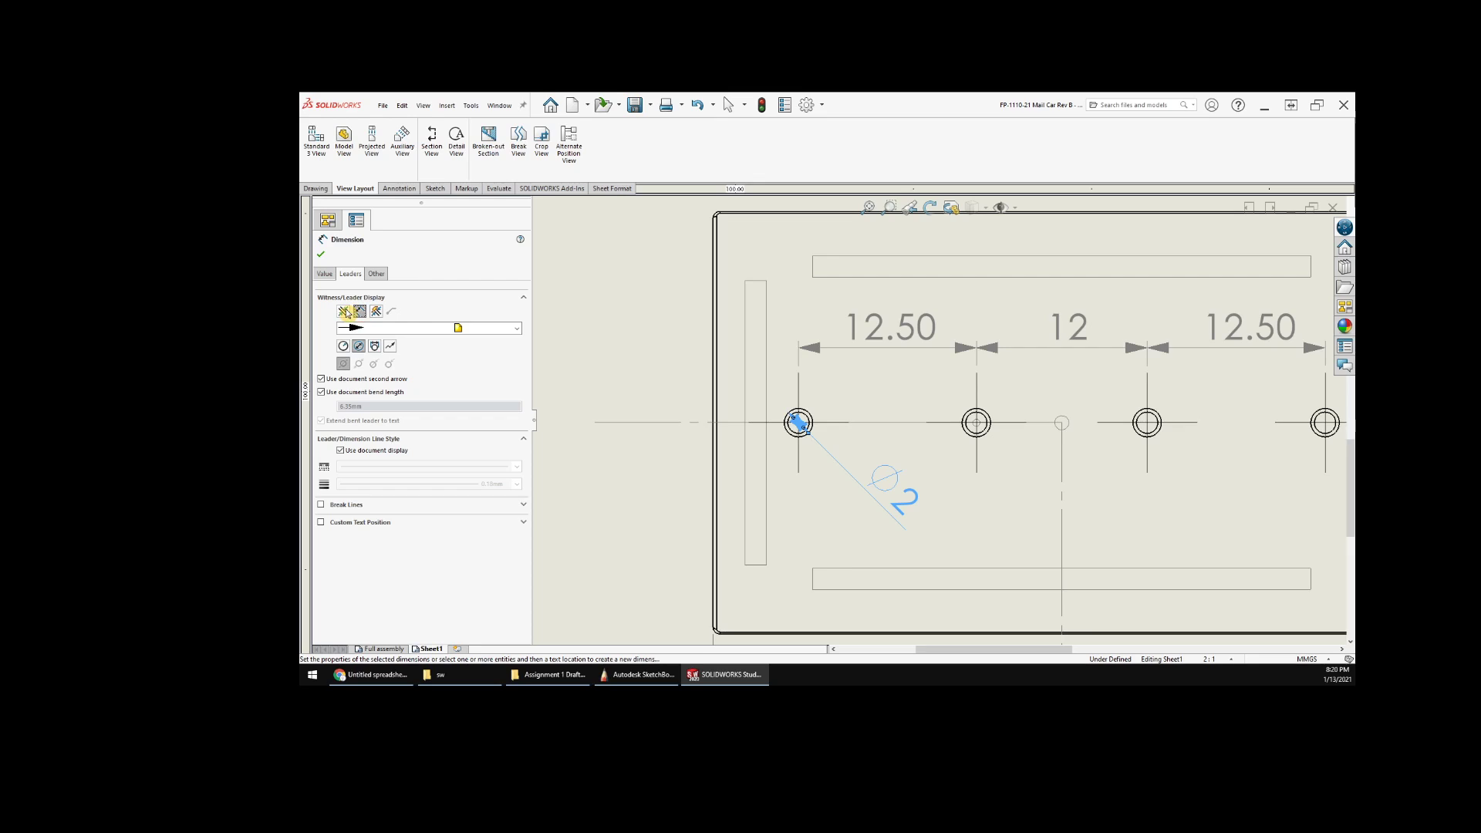
click(344, 312)
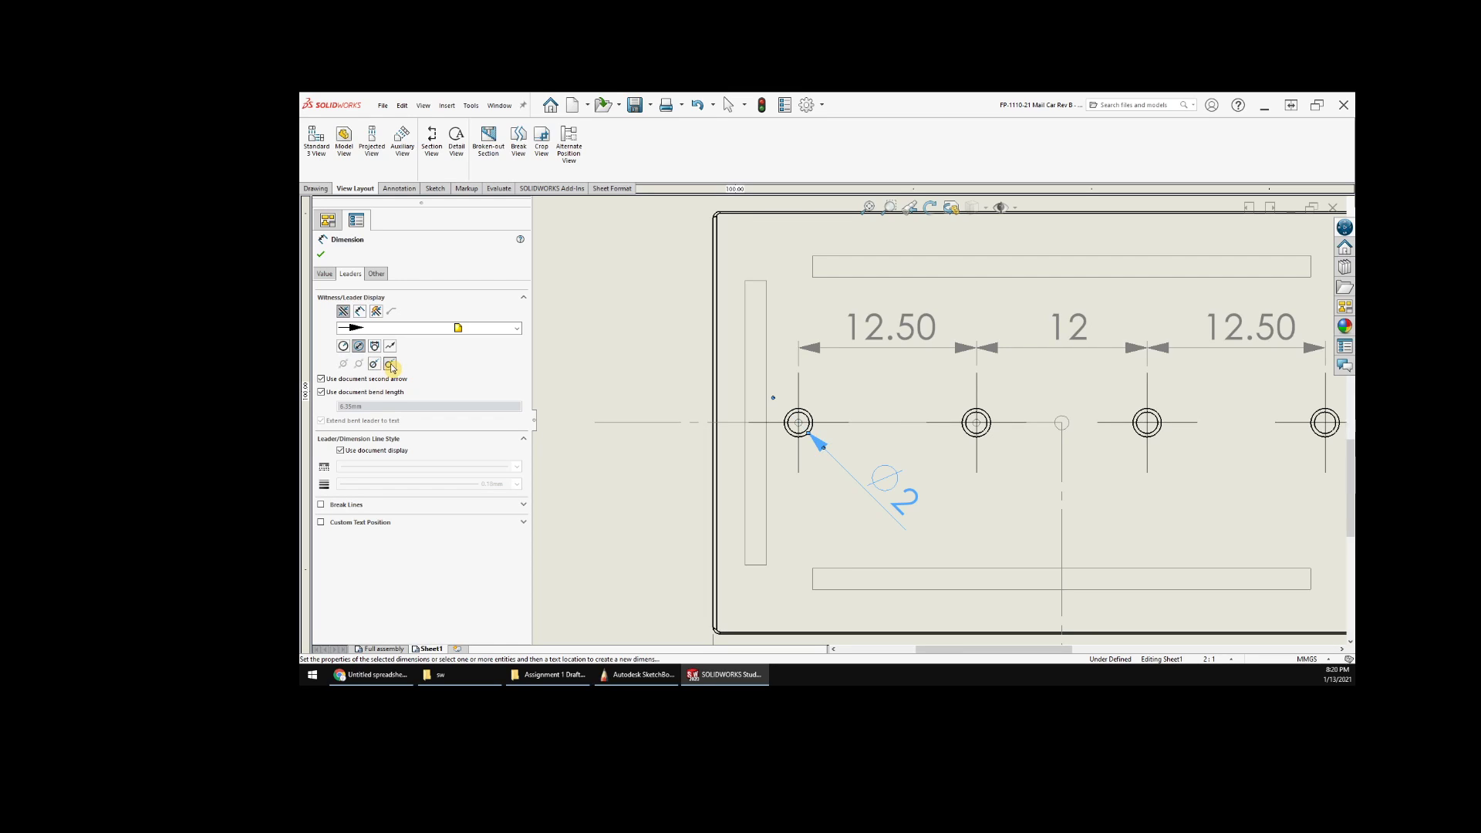
click(374, 346)
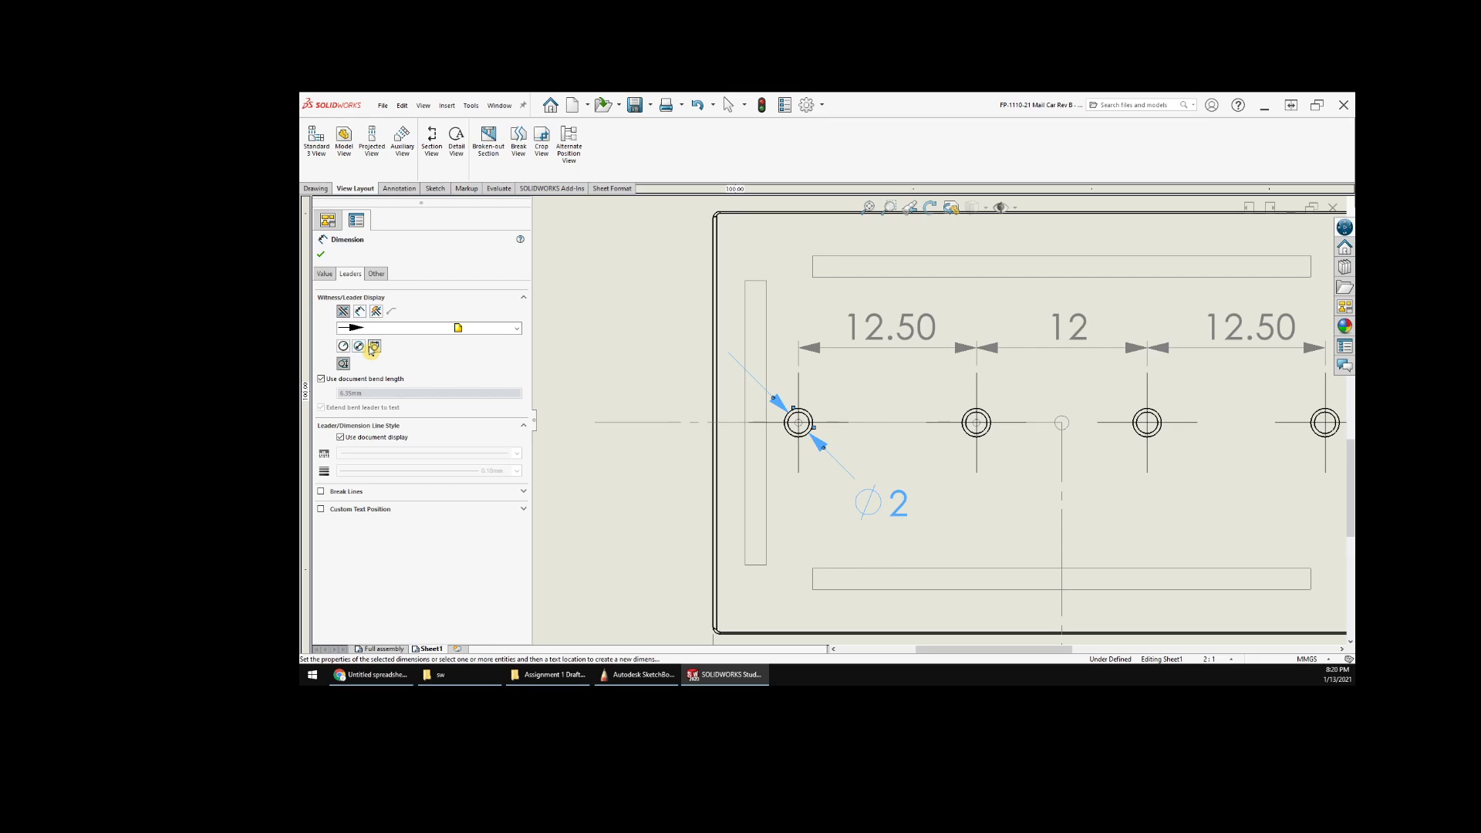
- Try placing the leftmost peg's diameter dimension outside the plan view, beyond the roof's left edge
mouse_move(895, 510)
mouse_down()
mouse_move(890, 496)
mouse_move(841, 509)
mouse_move(706, 571)
mouse_move(790, 521)
mouse_up()
scroll(866, 509, up, 3)
middle_drag(867, 507, 904, 465)
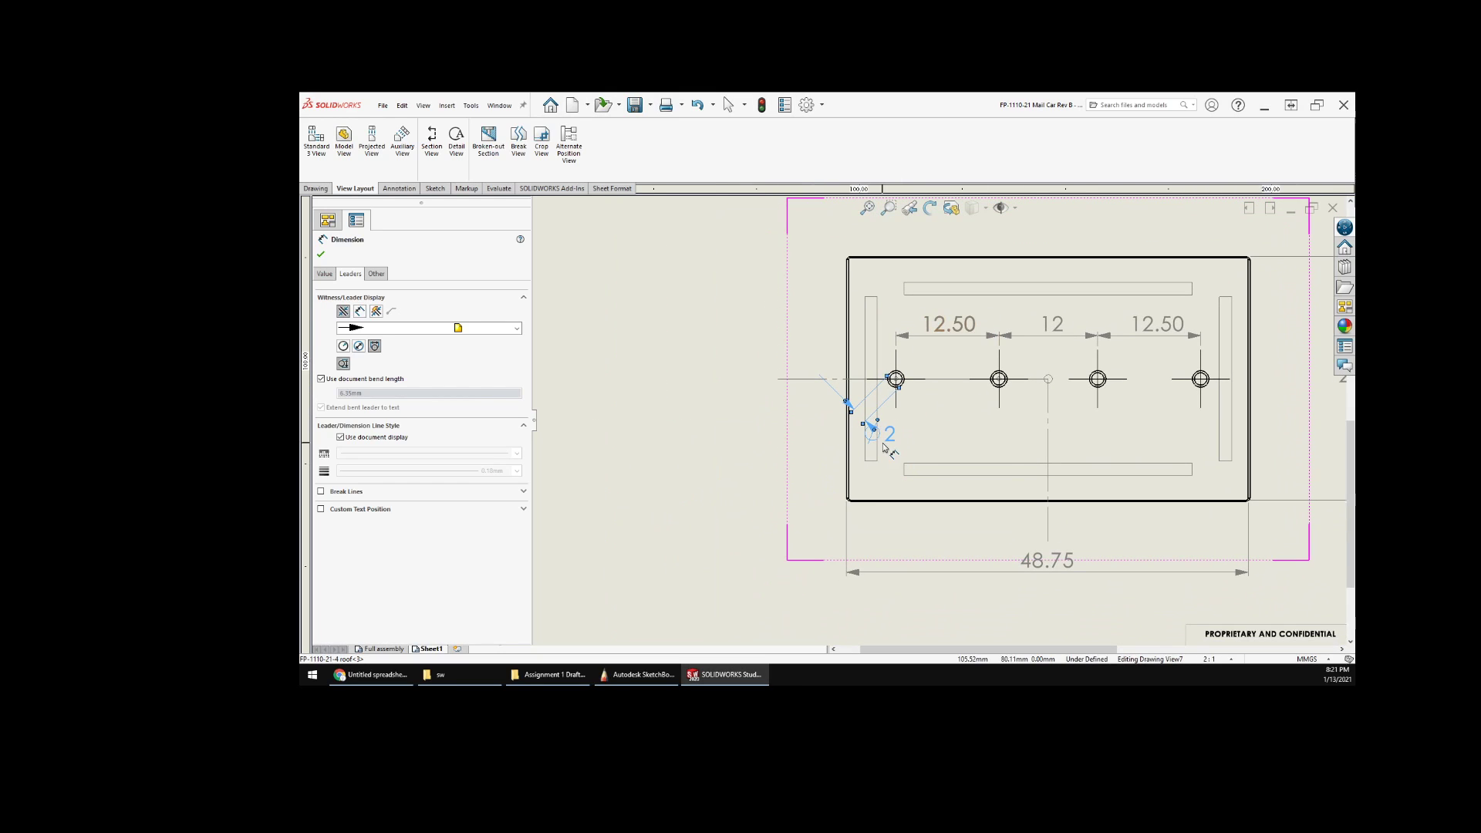
drag(885, 447, 798, 500)
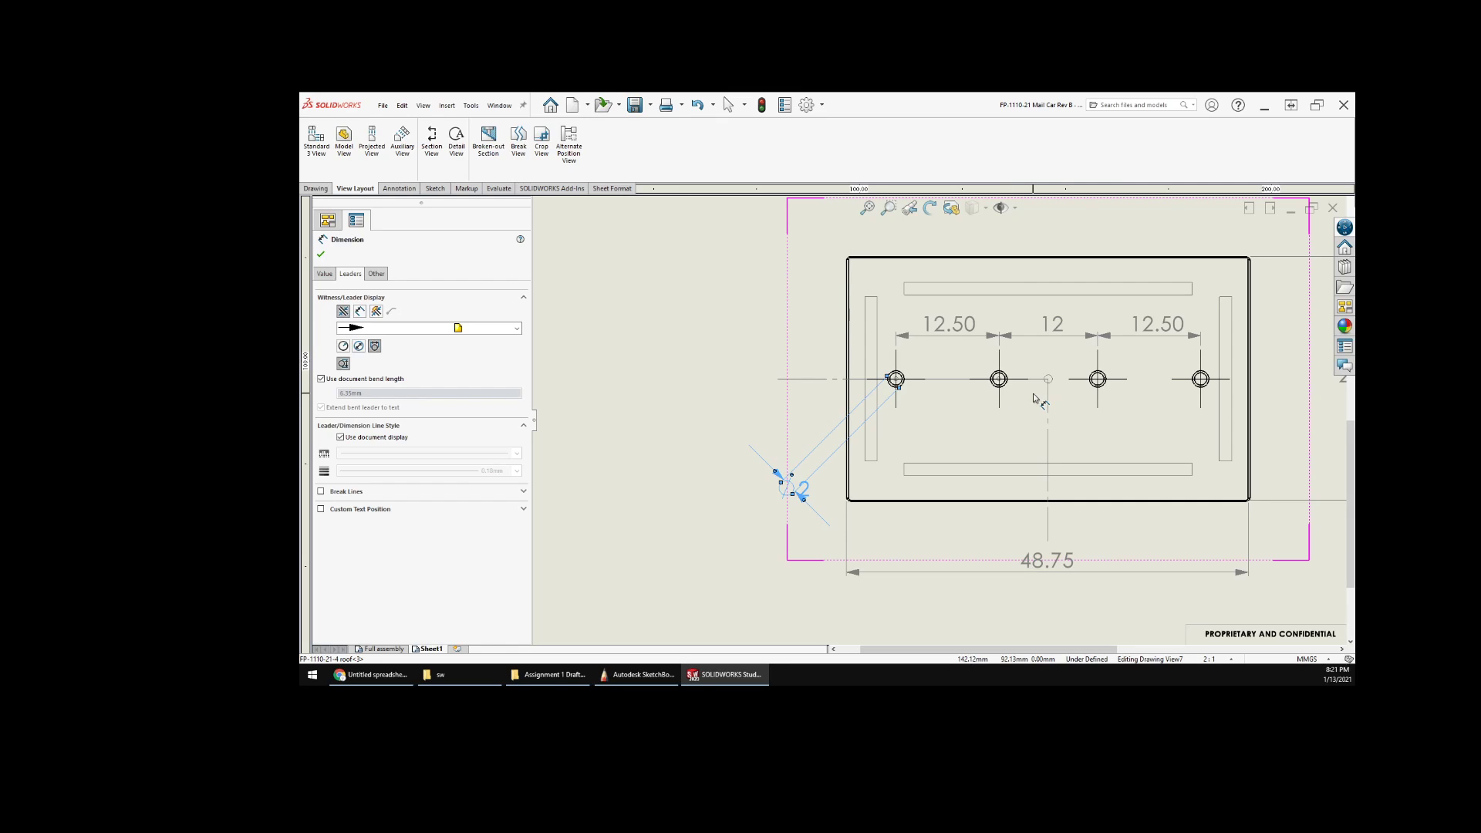
click(804, 500)
drag(803, 491, 746, 439)
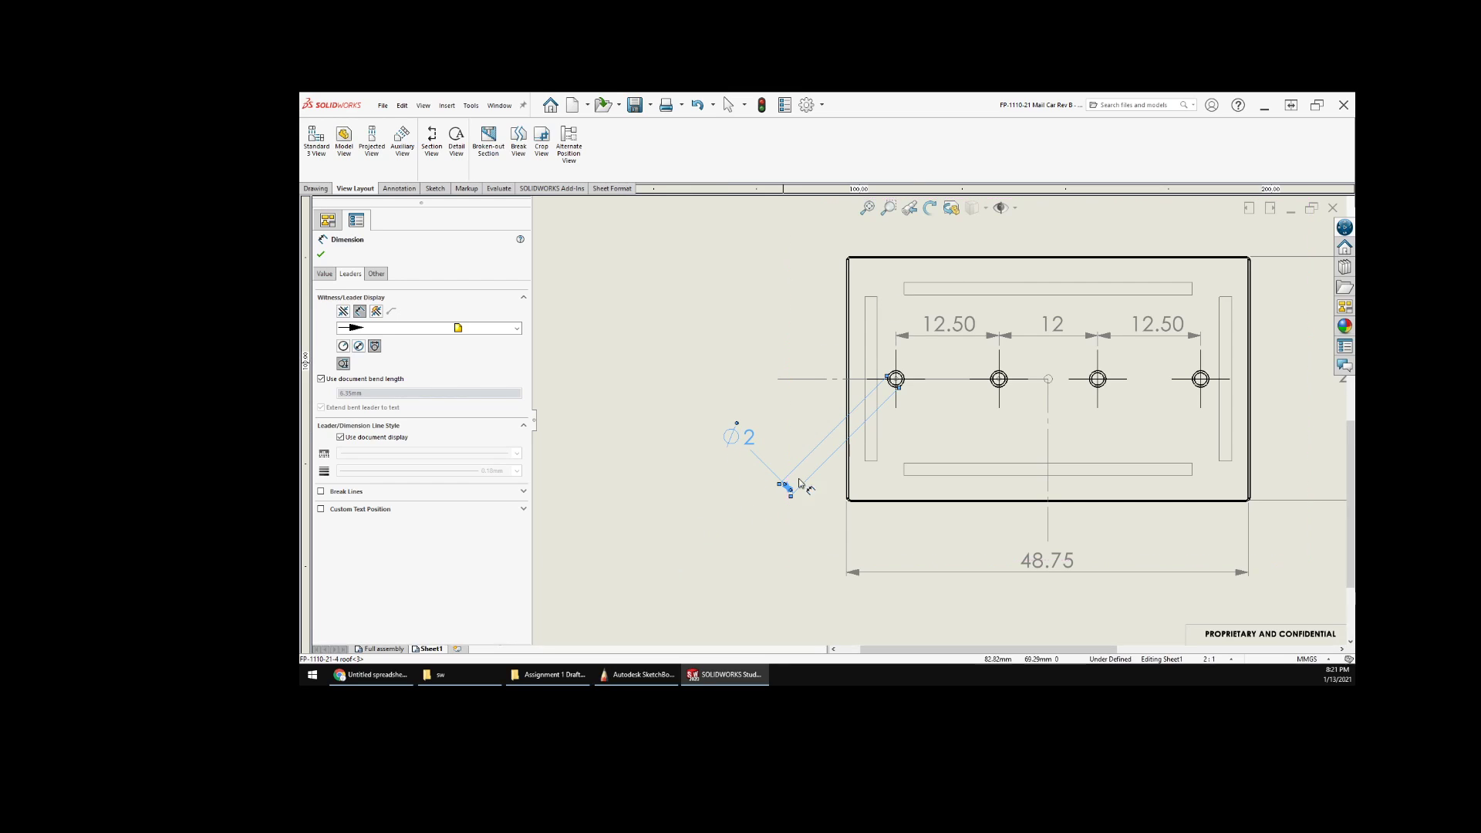
click(661, 521)
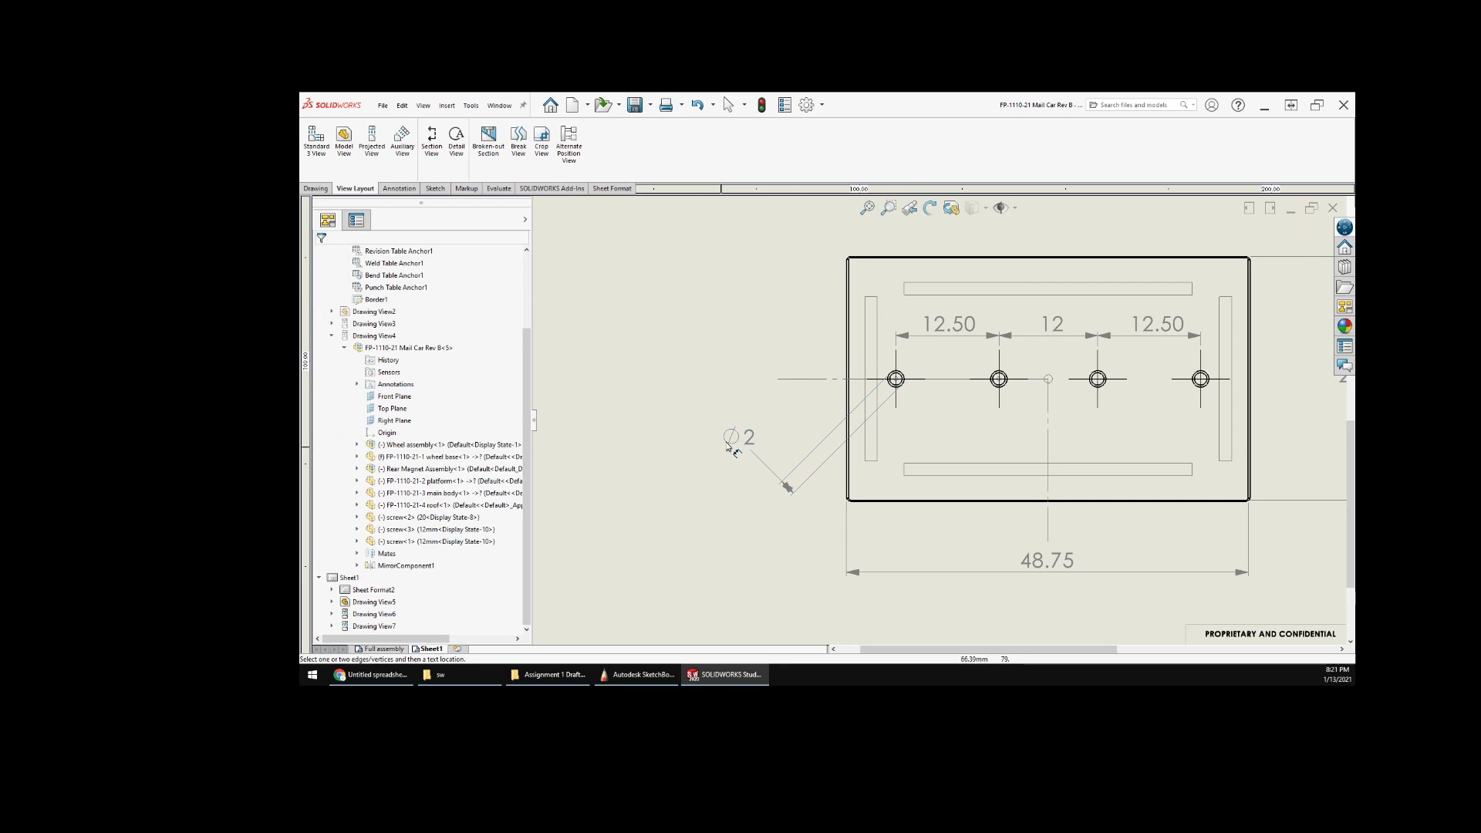
- Move the diameter dimension back beside the leftmost peg and display it as a radius with outside arrows
mouse_move(743, 438)
mouse_down()
mouse_move(936, 409)
mouse_move(940, 423)
mouse_move(928, 418)
mouse_up()
click(896, 378)
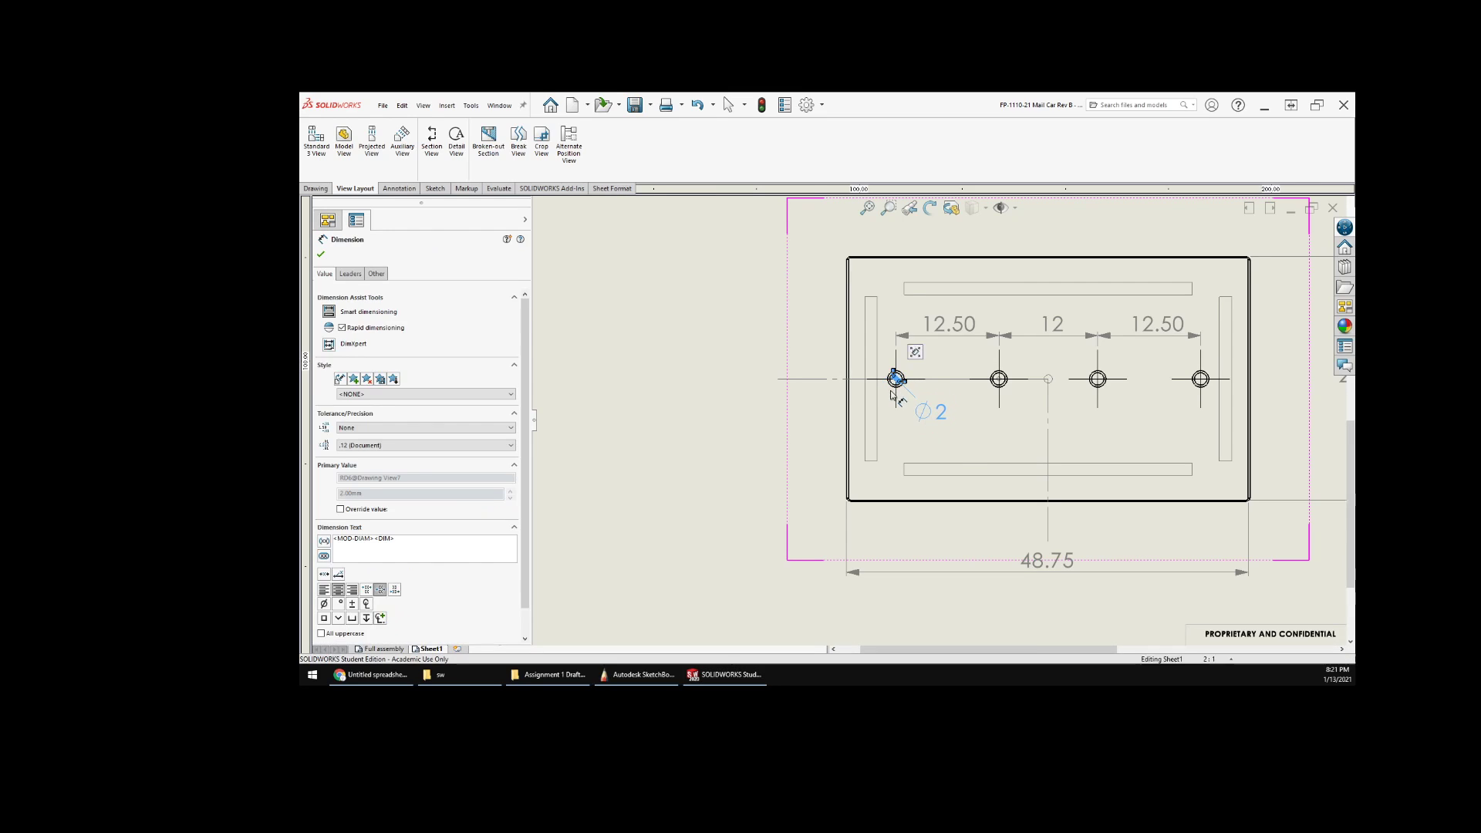
scroll(907, 390, down, 6)
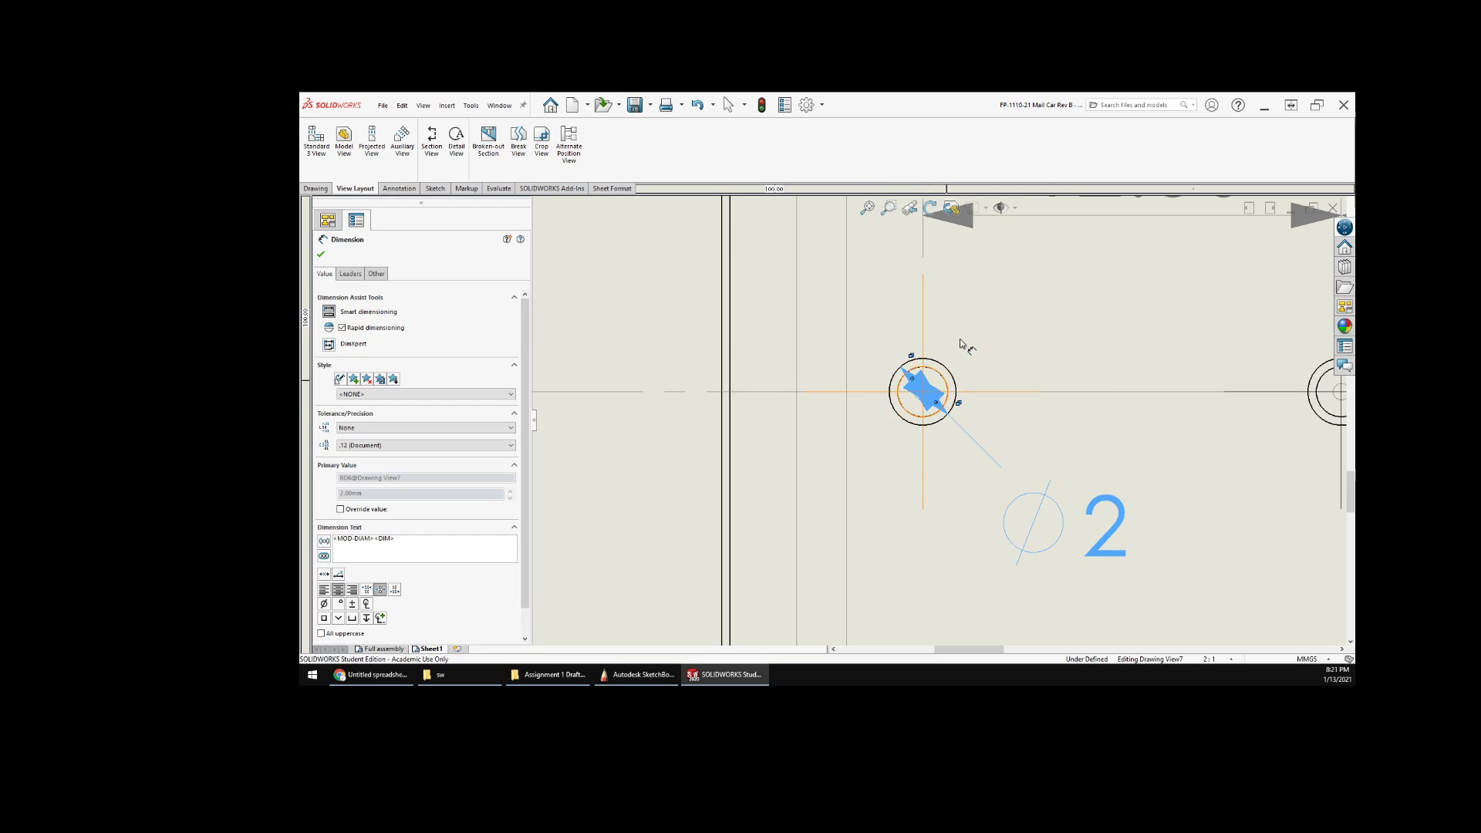
click(351, 273)
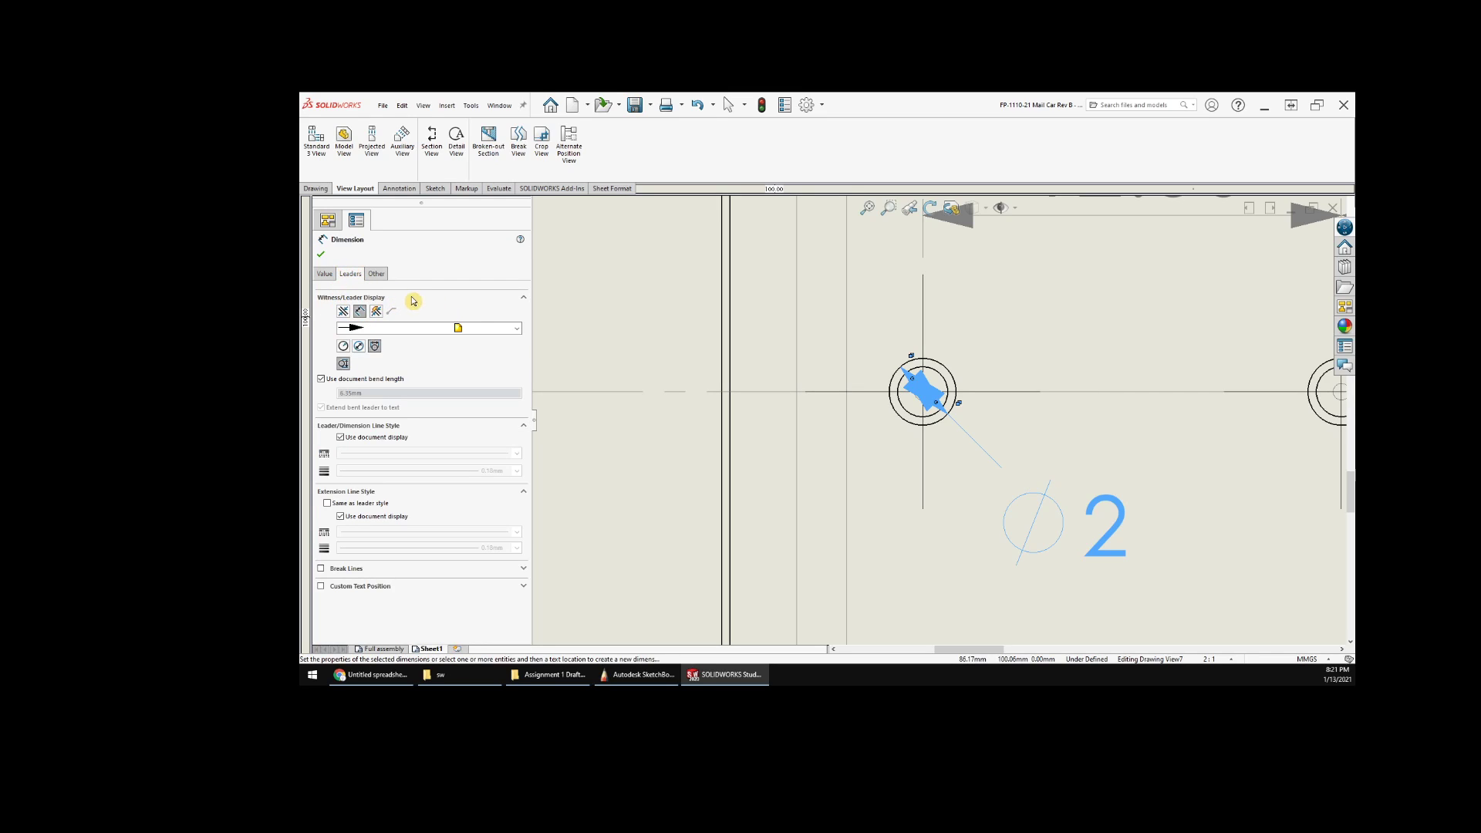
click(344, 347)
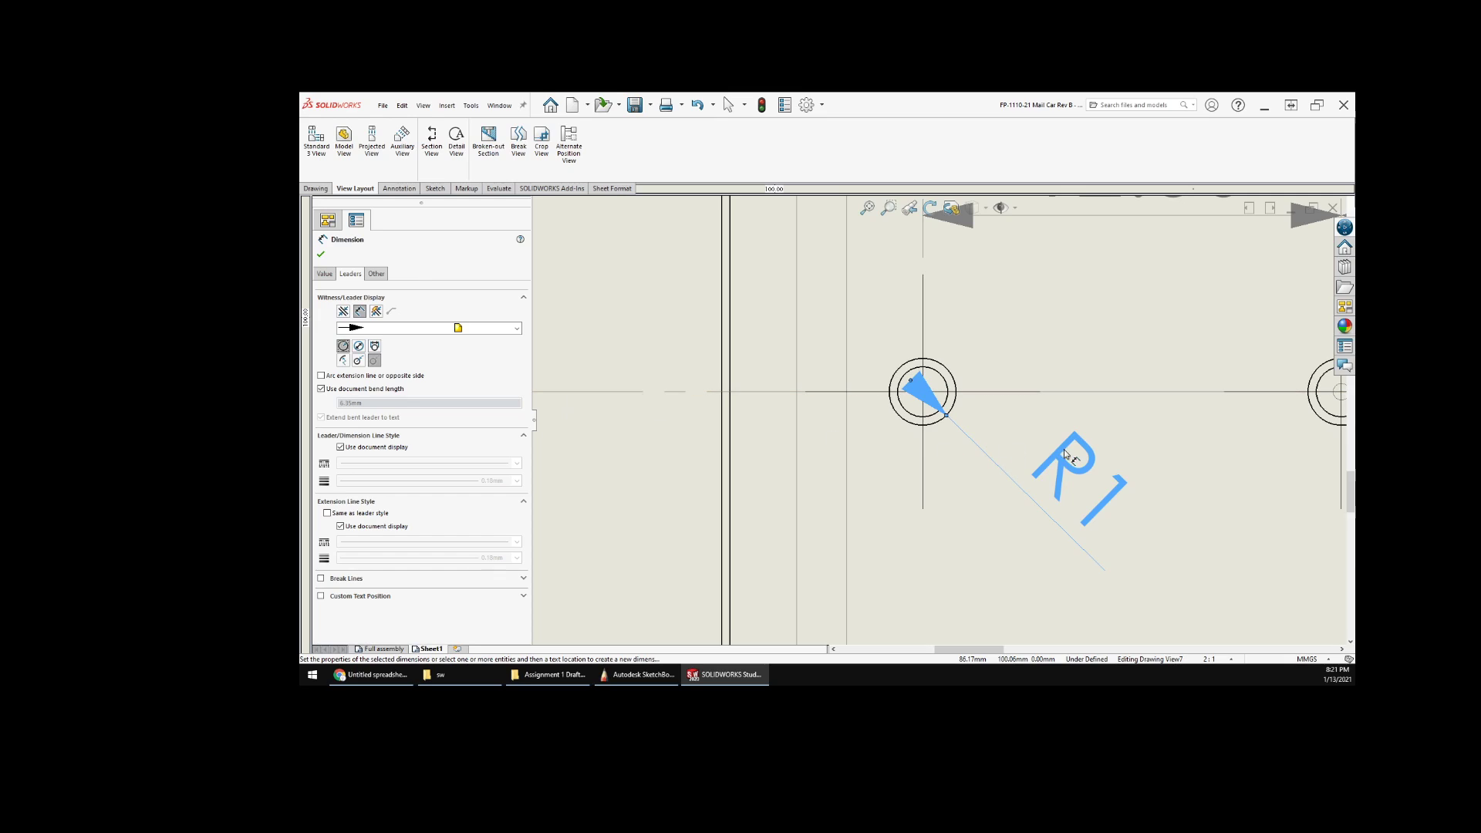
drag(1065, 454, 1100, 471)
click(417, 325)
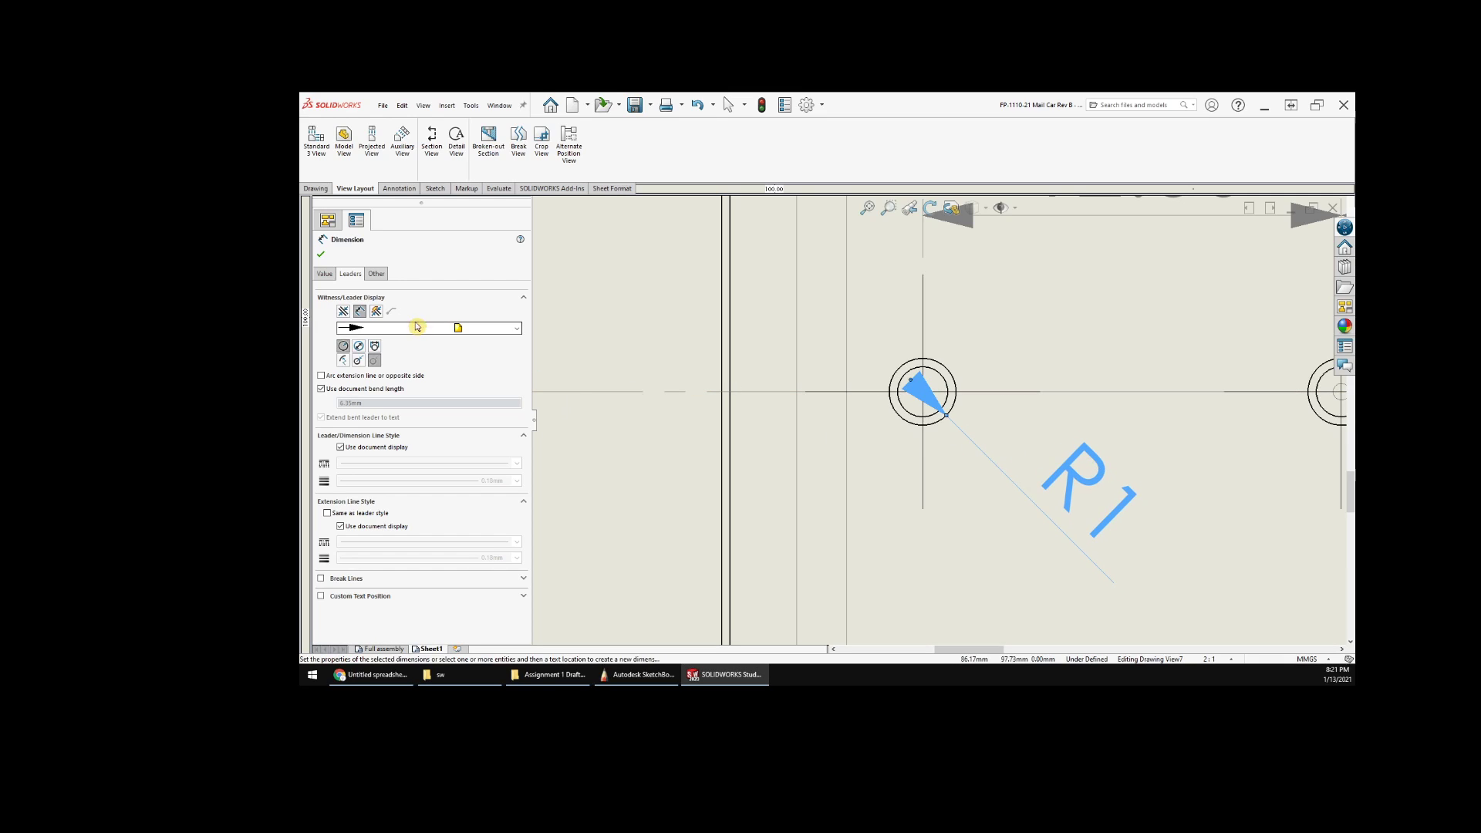
click(345, 314)
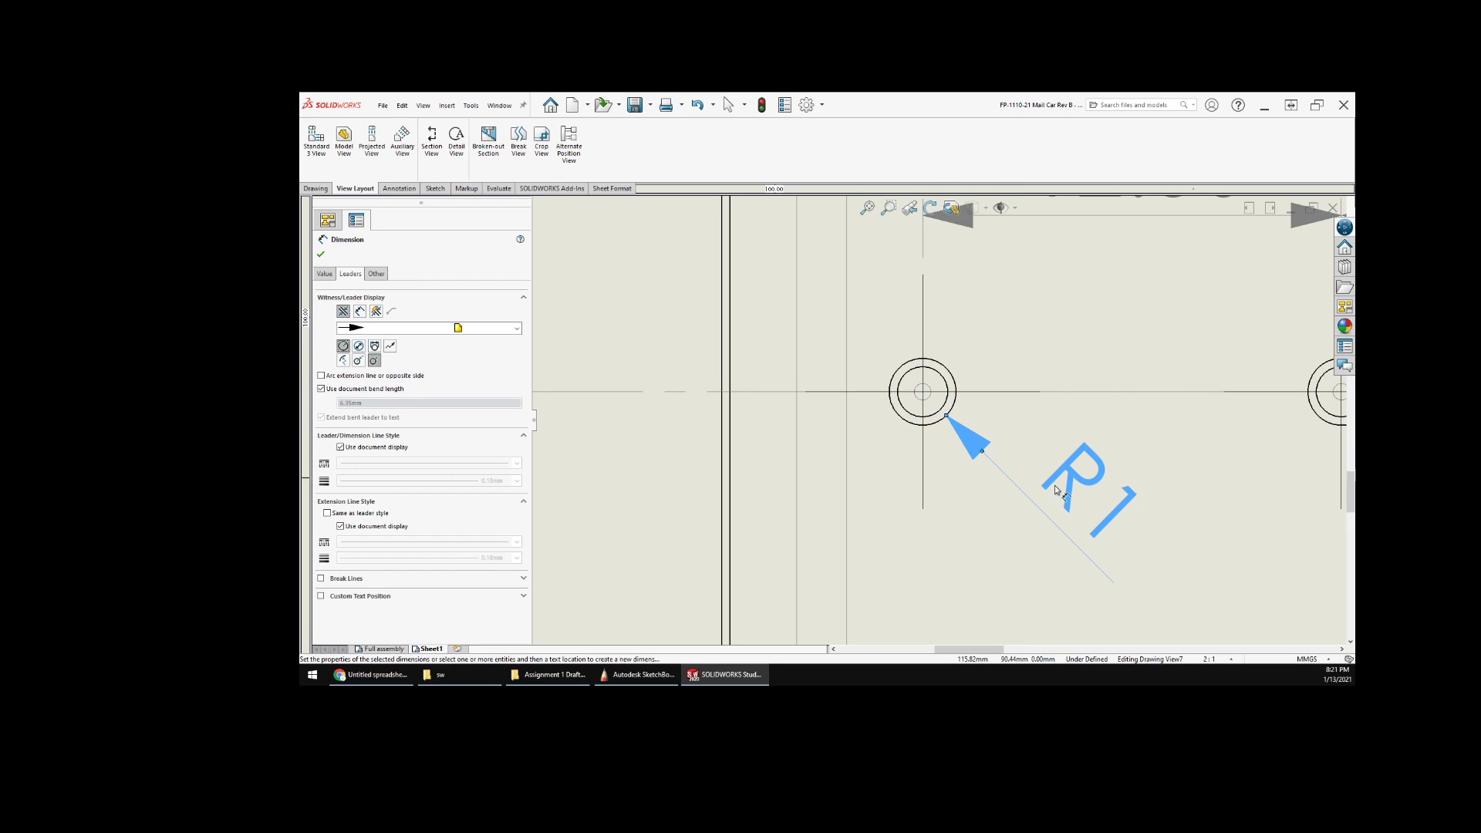
- Dimension the inner circle diameter of the second peg, placing the text diagonally below it
scroll(1034, 519, up, 5)
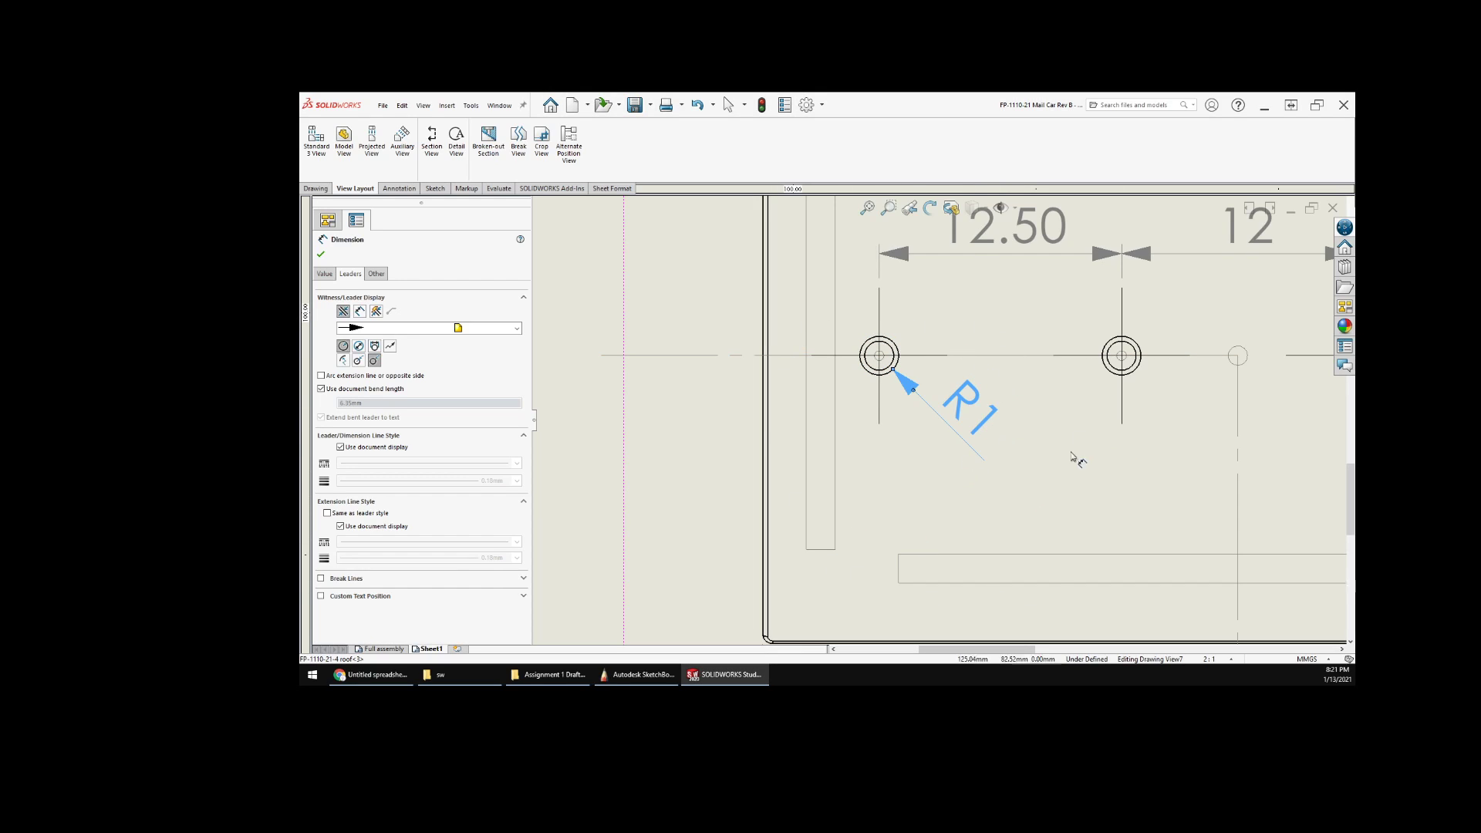
middle_drag(957, 454, 883, 464)
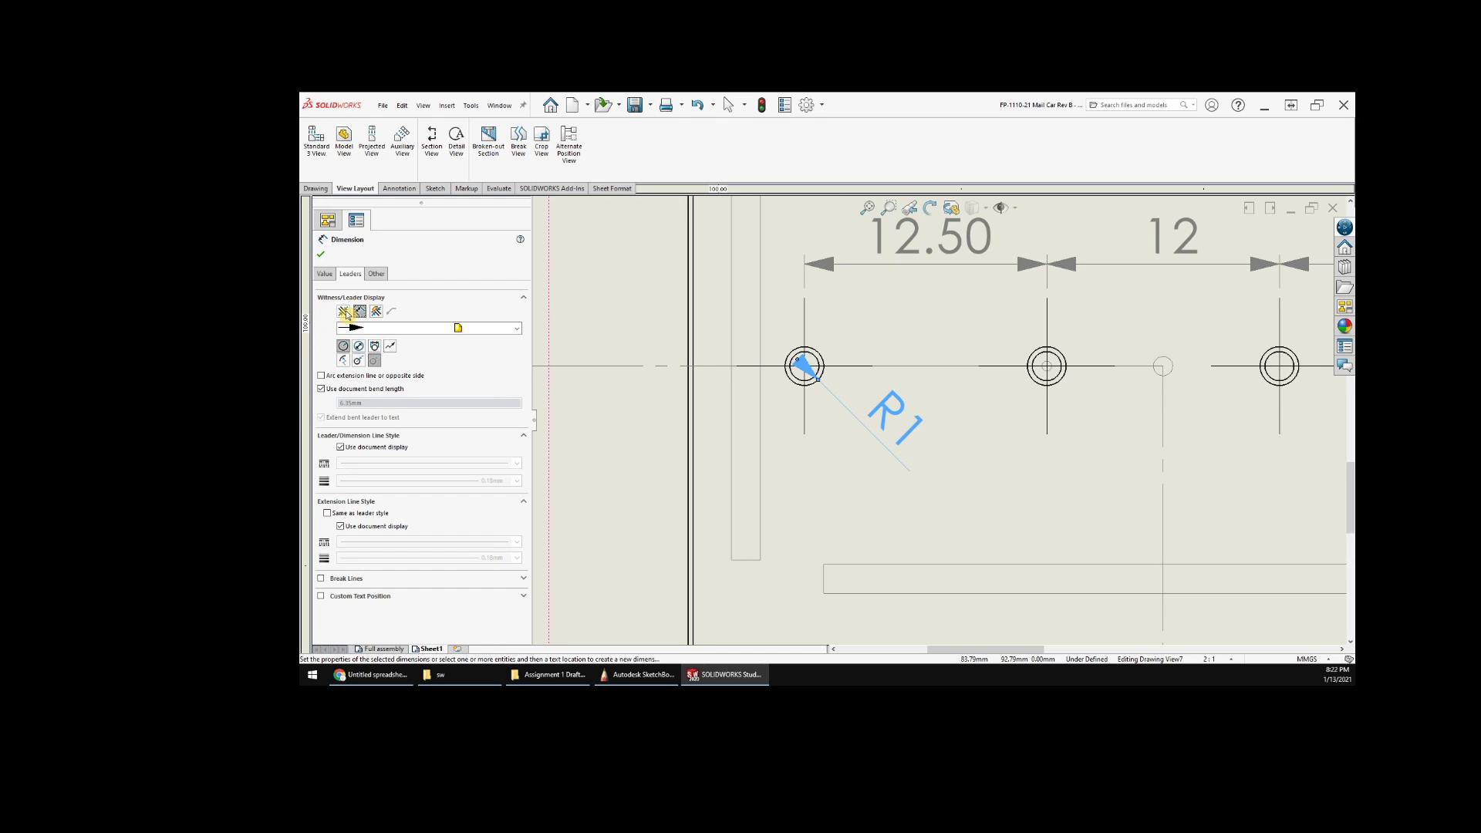
scroll(1066, 469, up, 2)
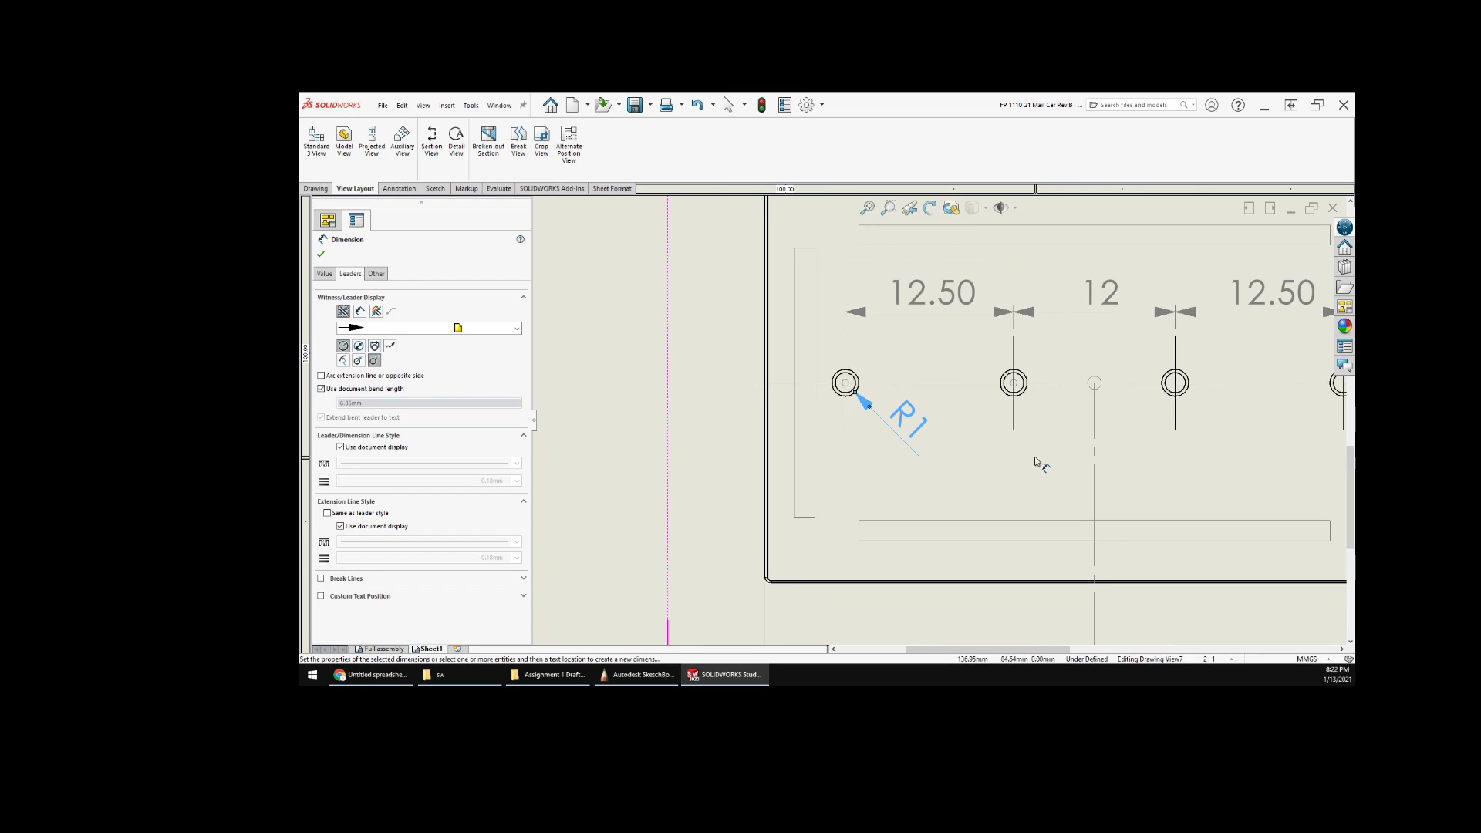
ctrl+middle_drag(1036, 461, 888, 440)
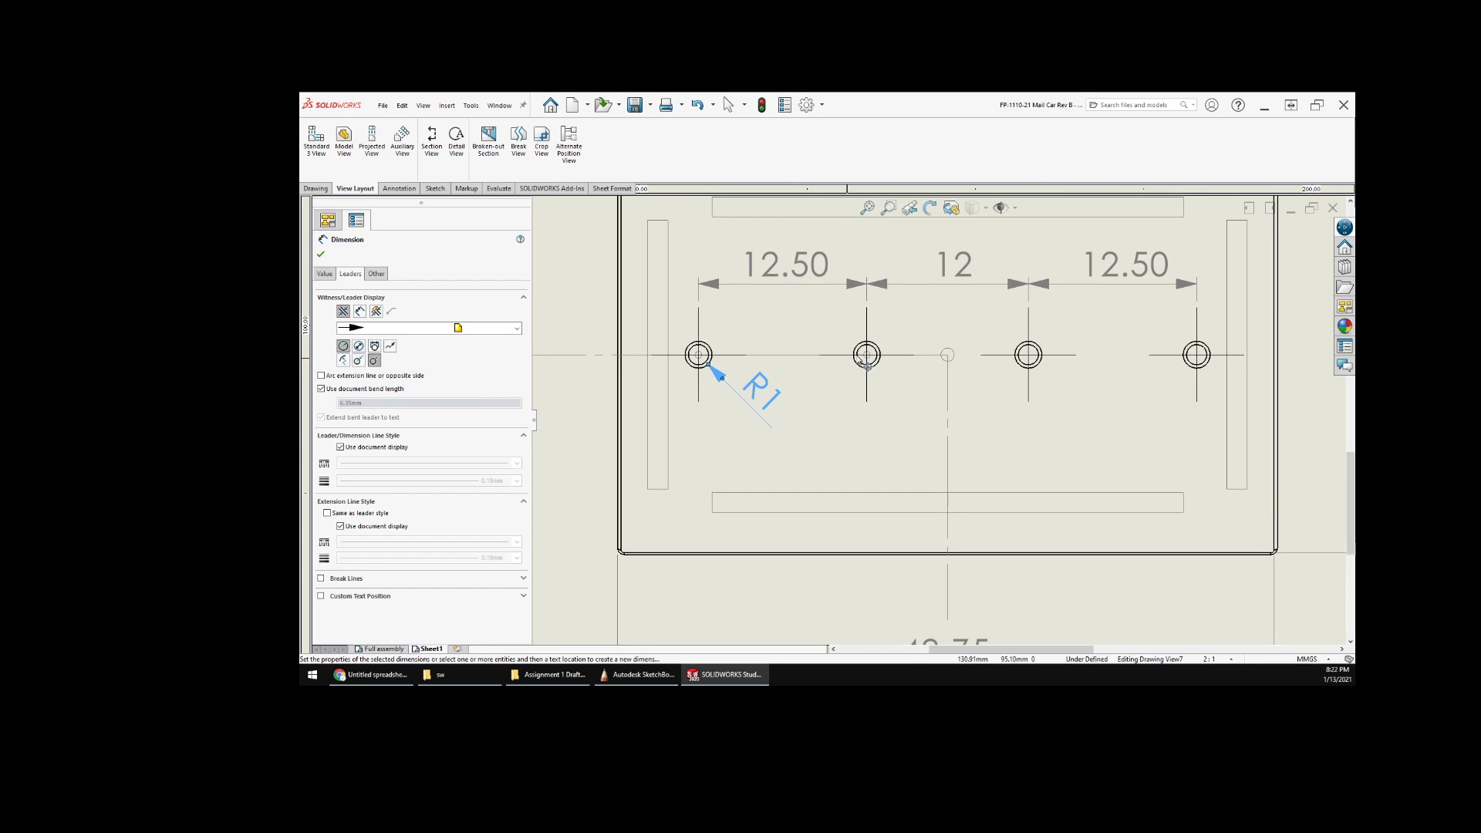
scroll(760, 353, down, 3)
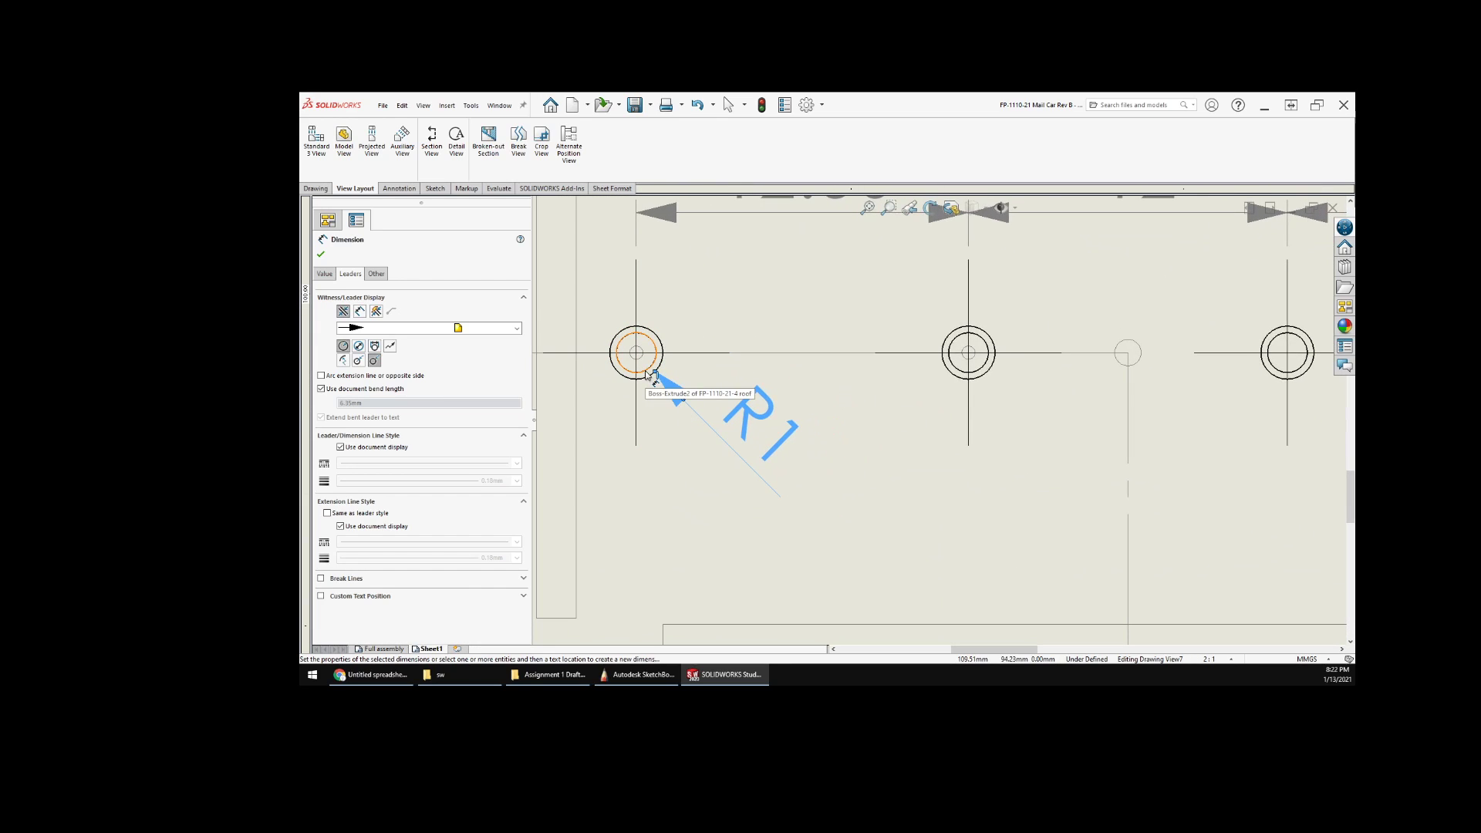
click(982, 371)
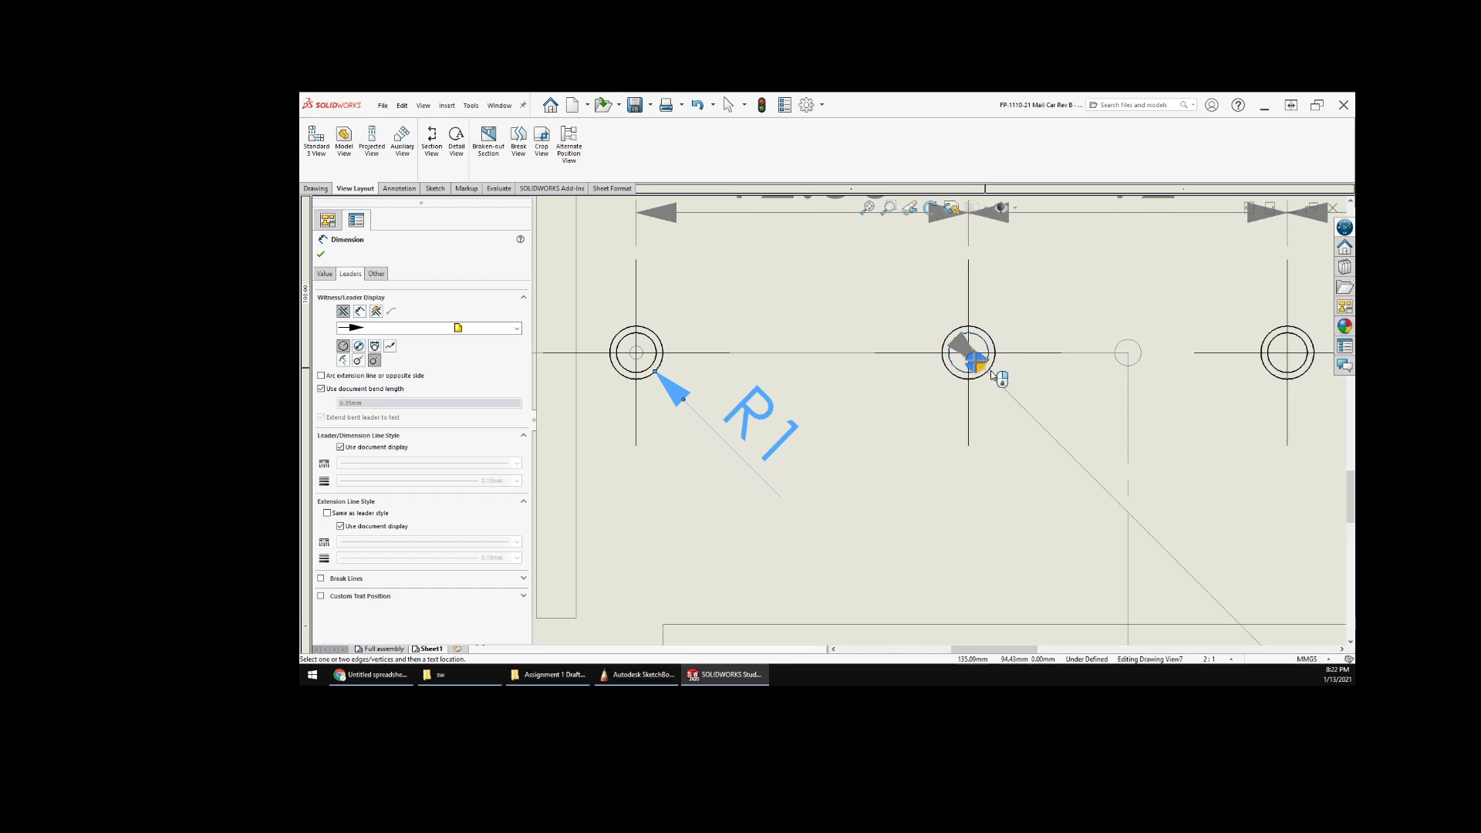
click(1079, 447)
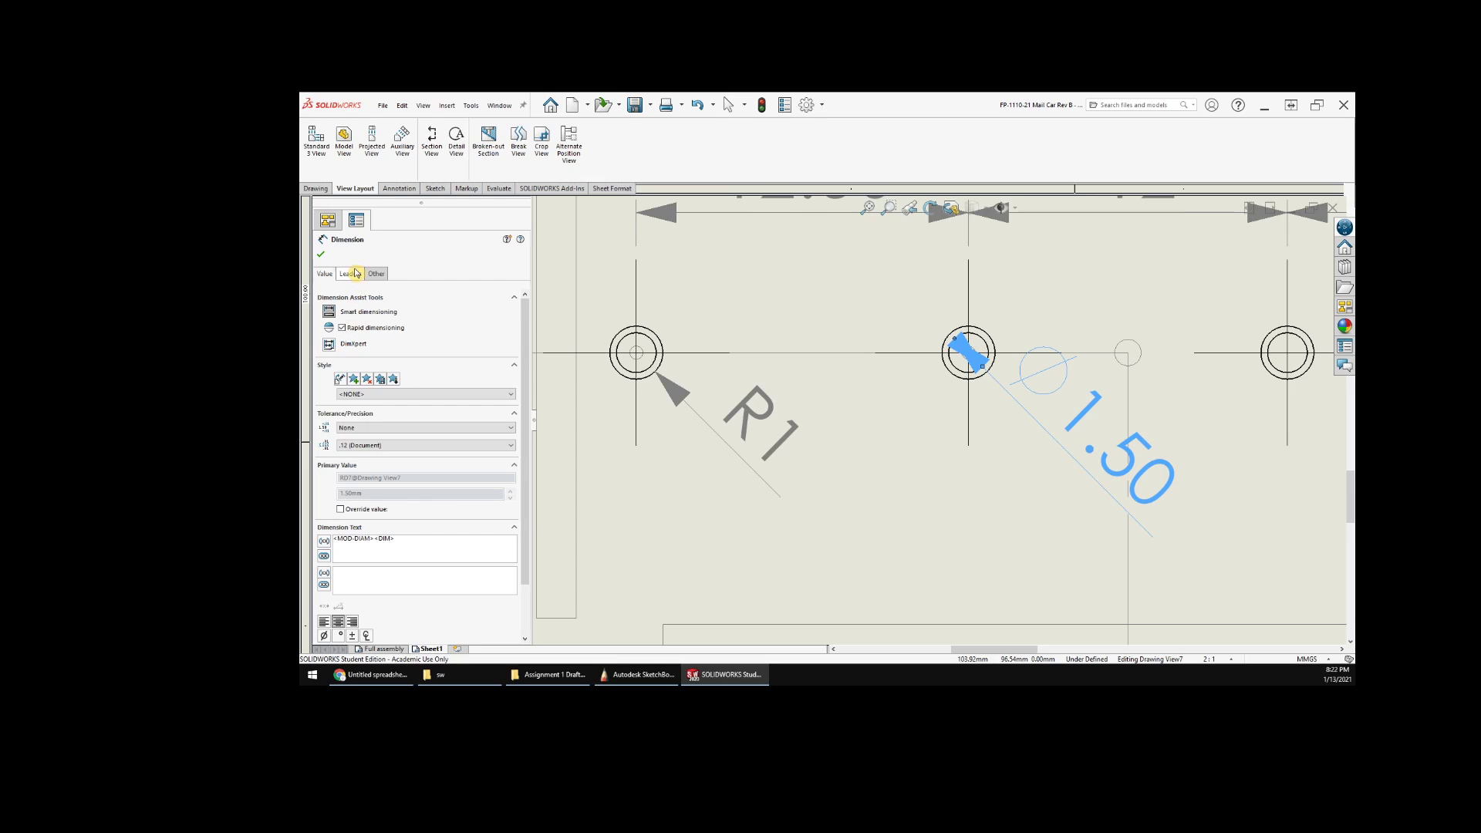
- Change the second peg's inner circle dimension from a diameter to a radius display
click(354, 274)
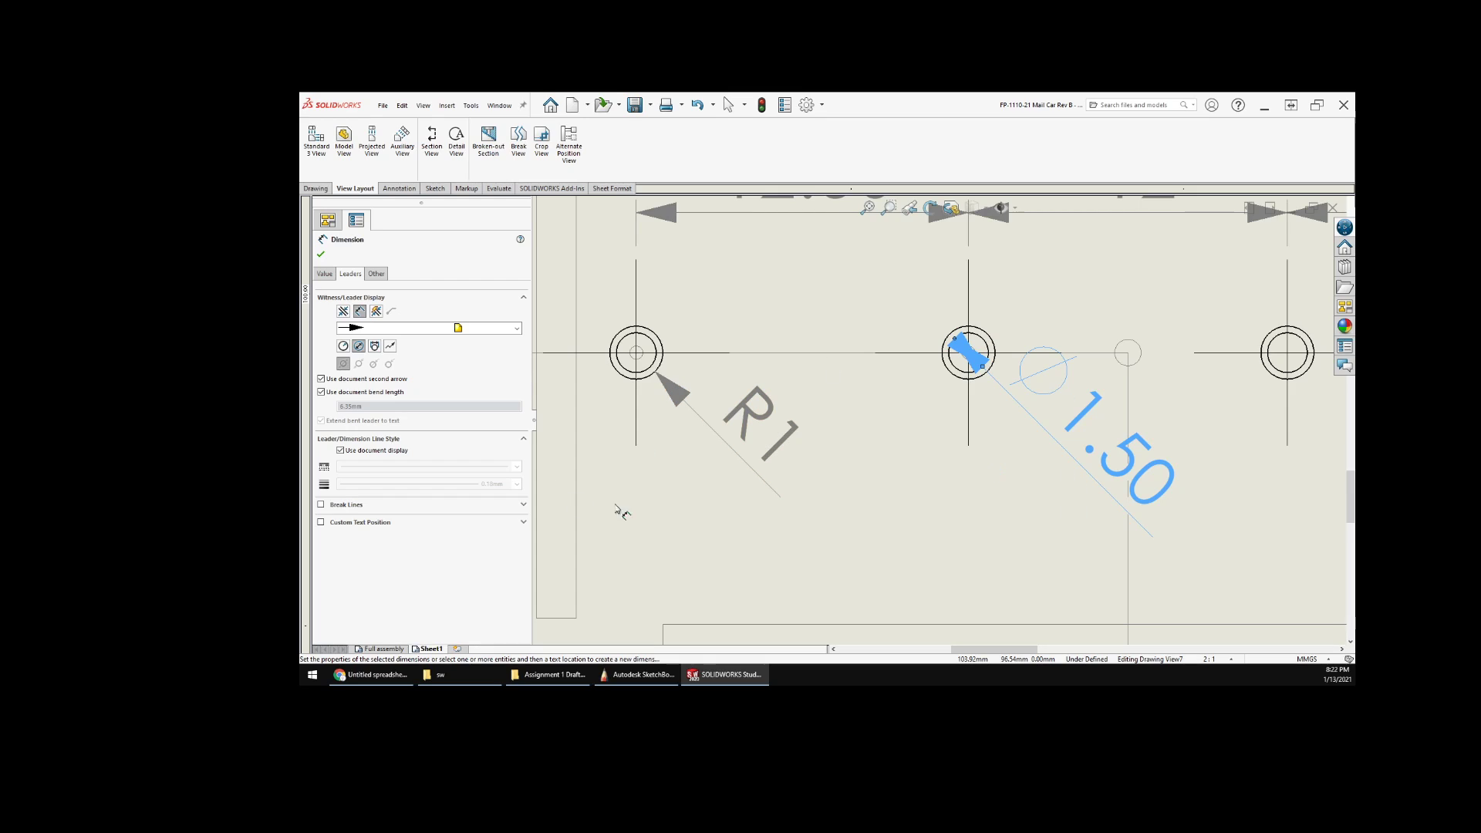
click(374, 347)
click(359, 347)
click(342, 348)
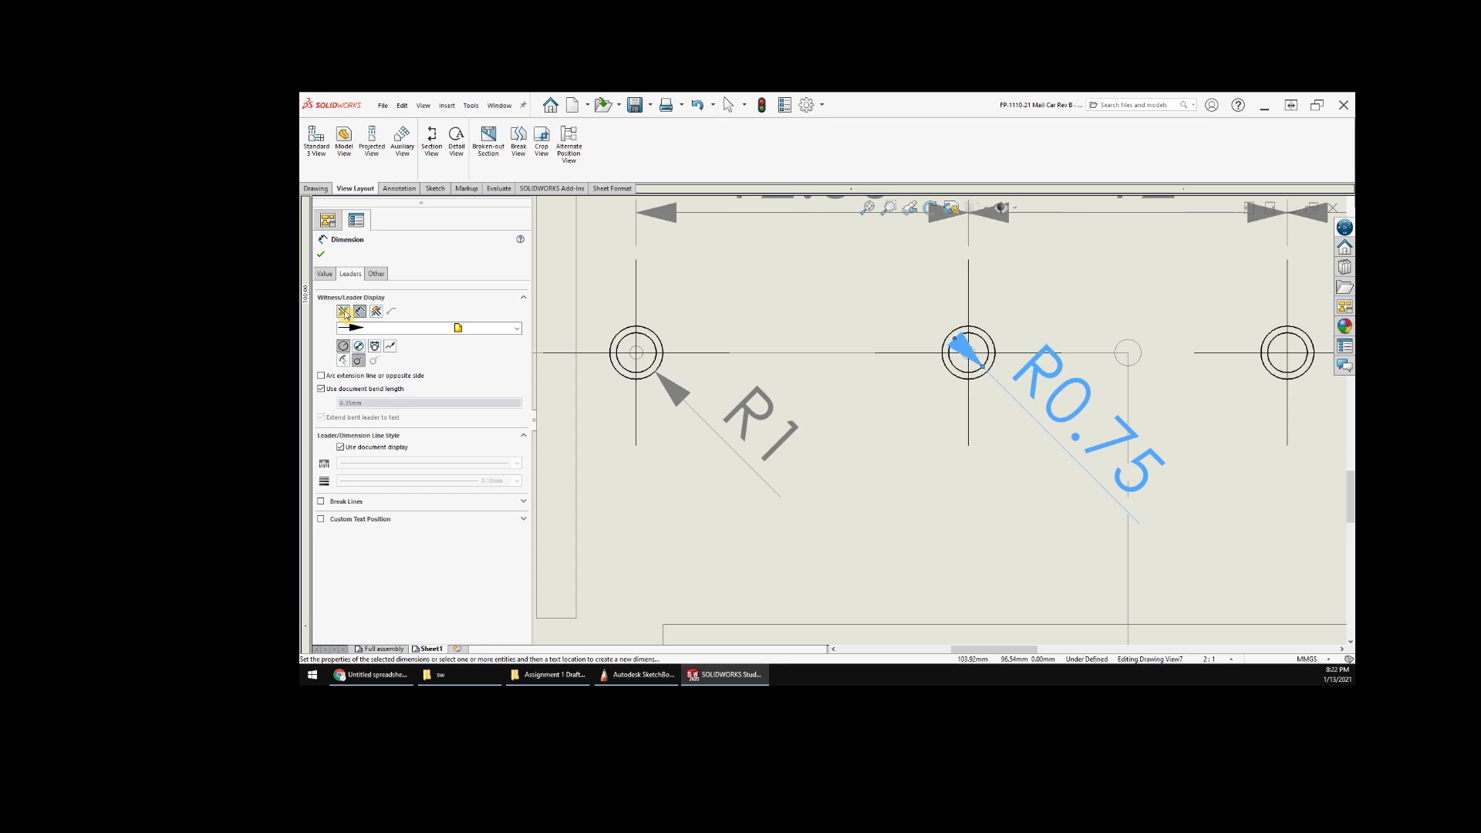
- Dimension the length of the upper horizontal strip in the roof's plan view, placing the text above the roof outline
scroll(923, 451, up, 5)
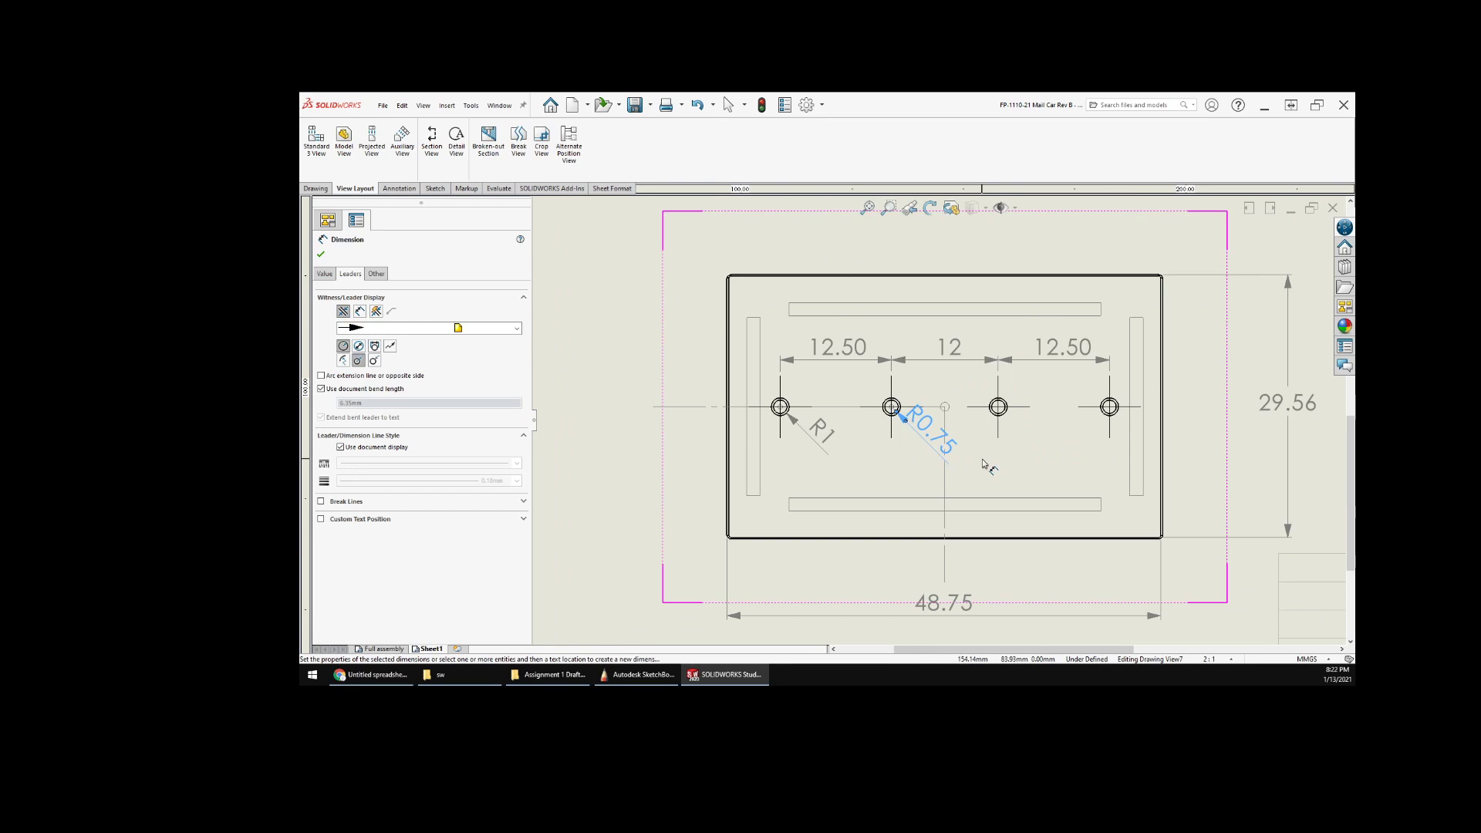
middle_drag(985, 463, 888, 464)
scroll(941, 405, up, 1)
middle_drag(943, 395, 1041, 483)
scroll(864, 421, down, 1)
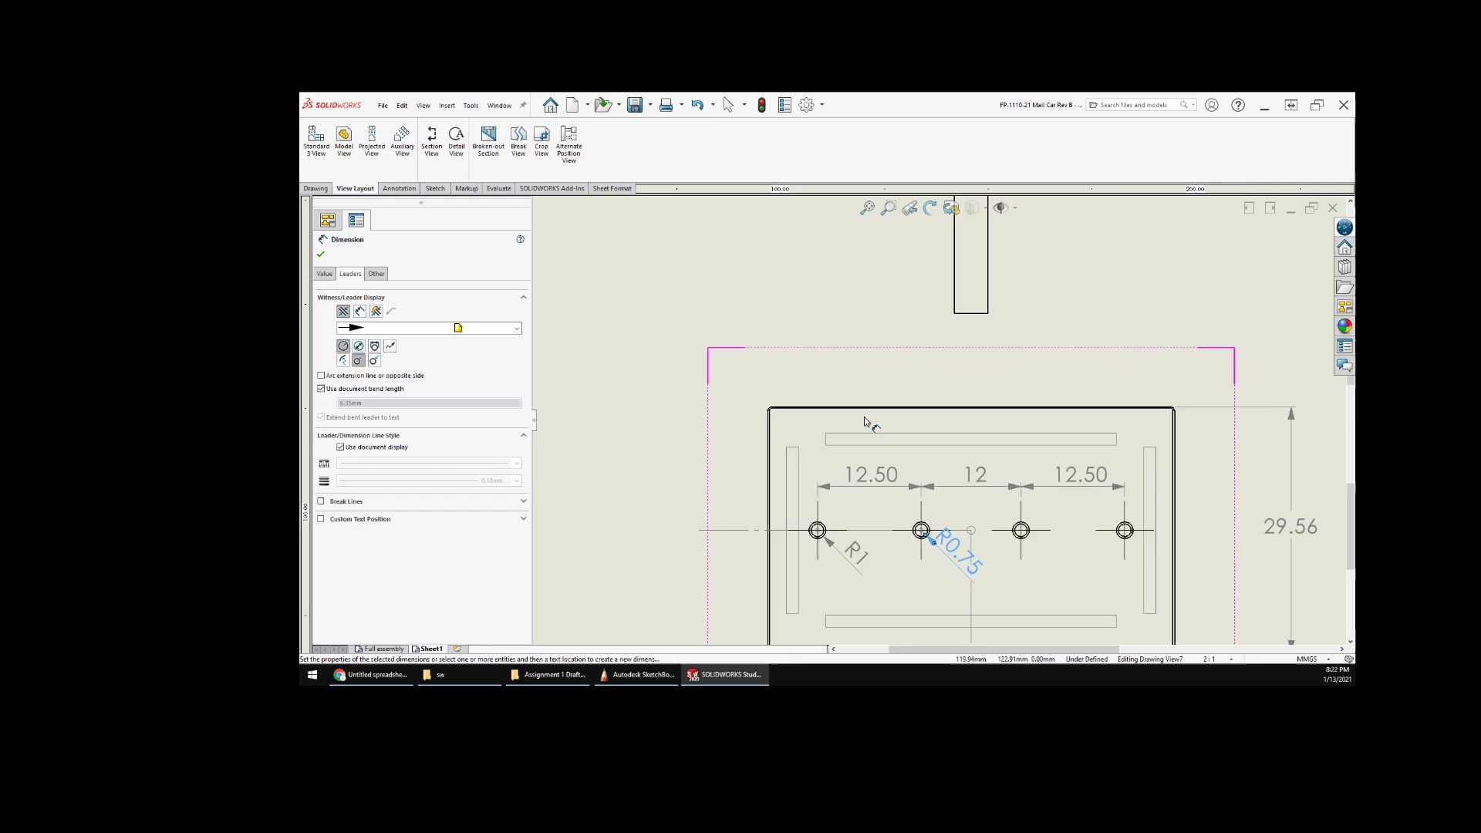
scroll(865, 418, up, 1)
mouse_move(868, 419)
middle_down()
mouse_move(913, 398)
mouse_move(676, 409)
middle_up()
scroll(911, 407, down, 4)
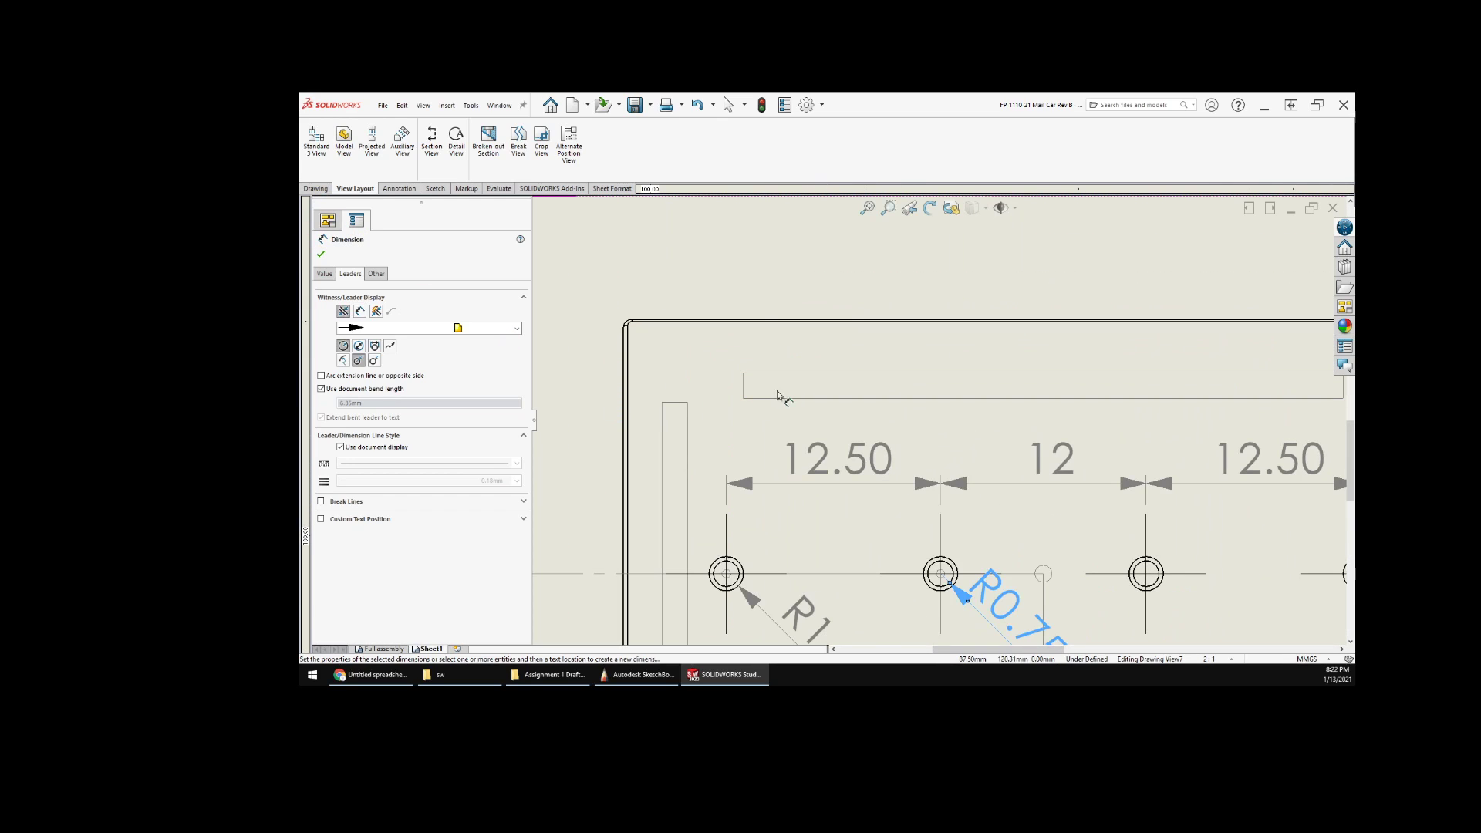
click(745, 389)
scroll(939, 421, up, 3)
middle_drag(1152, 375, 1021, 375)
click(1042, 402)
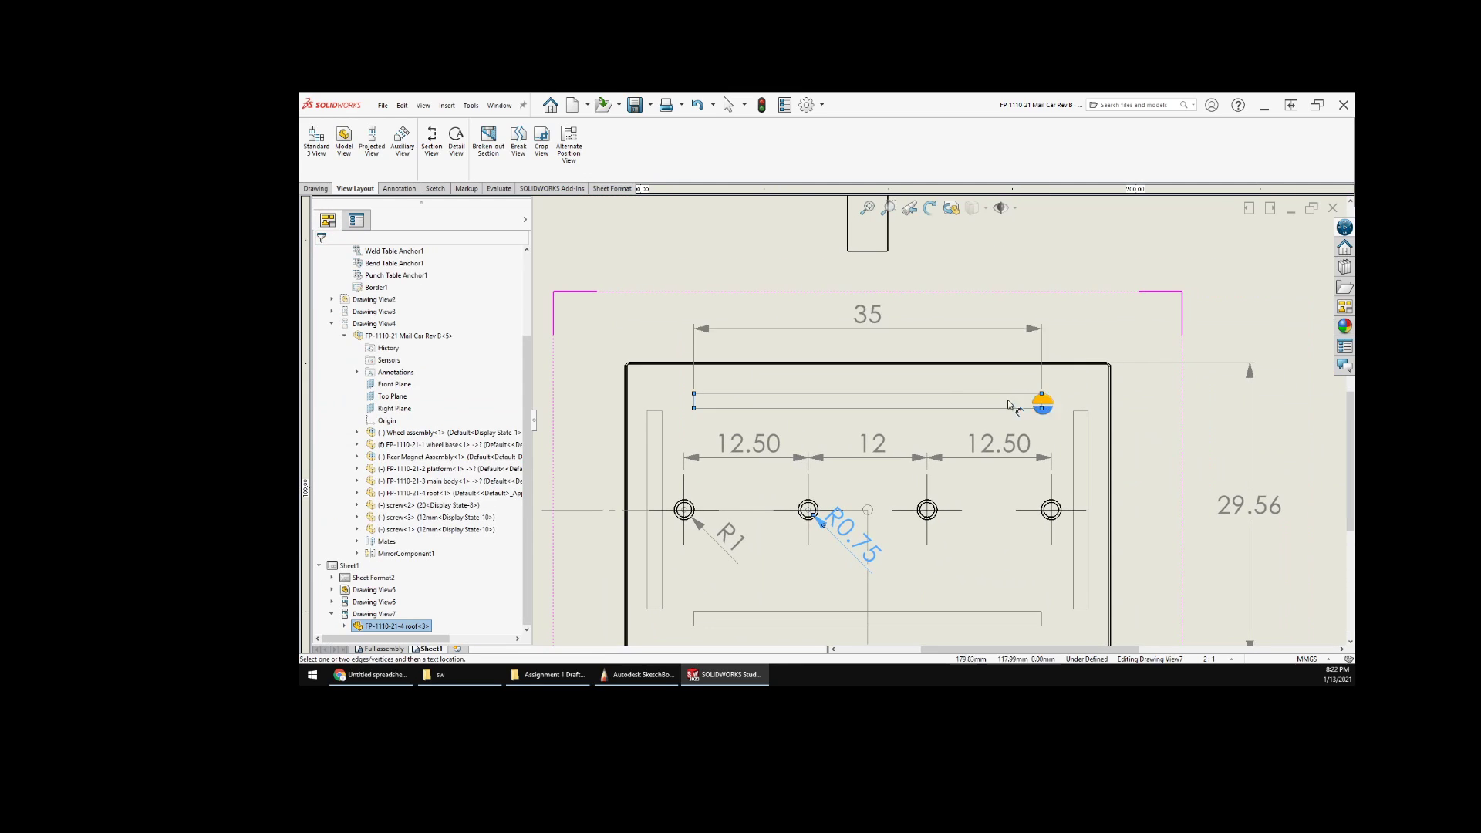
click(872, 325)
- Dimension the gap from the roof's left edge to the upper strip's left end, in line with the strip's length dimension
scroll(659, 410, down, 3)
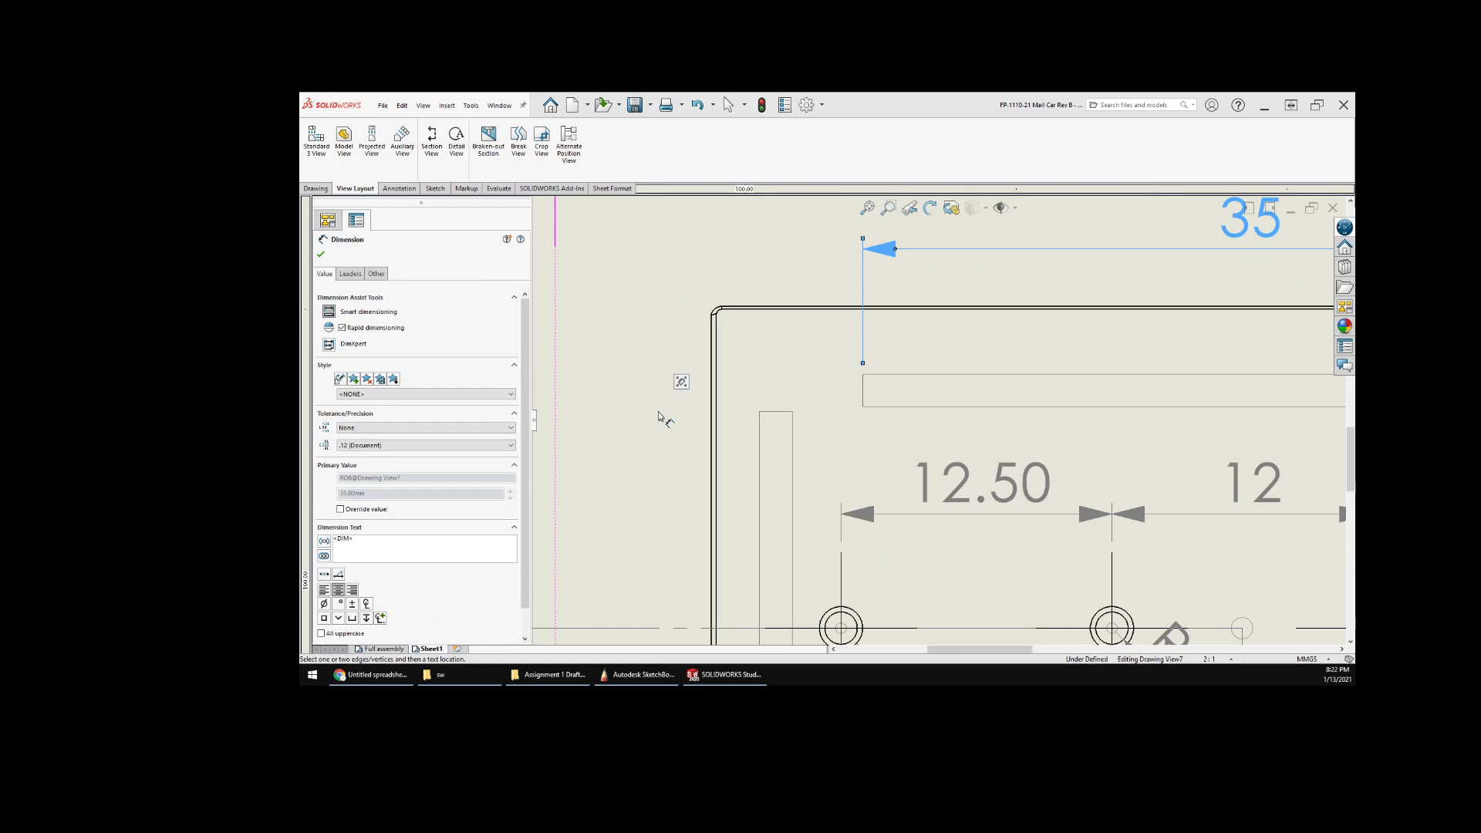
click(716, 385)
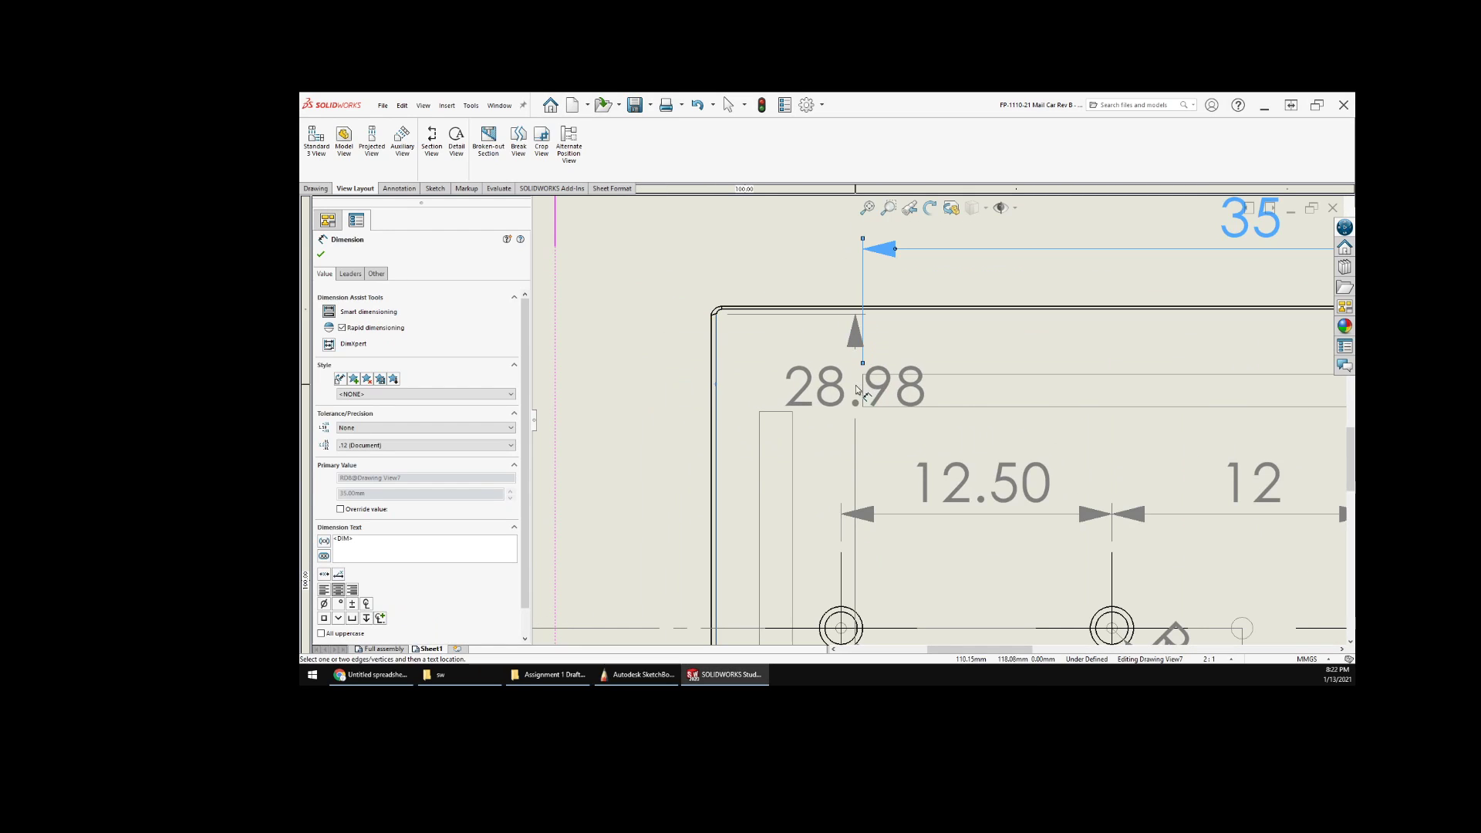
click(862, 394)
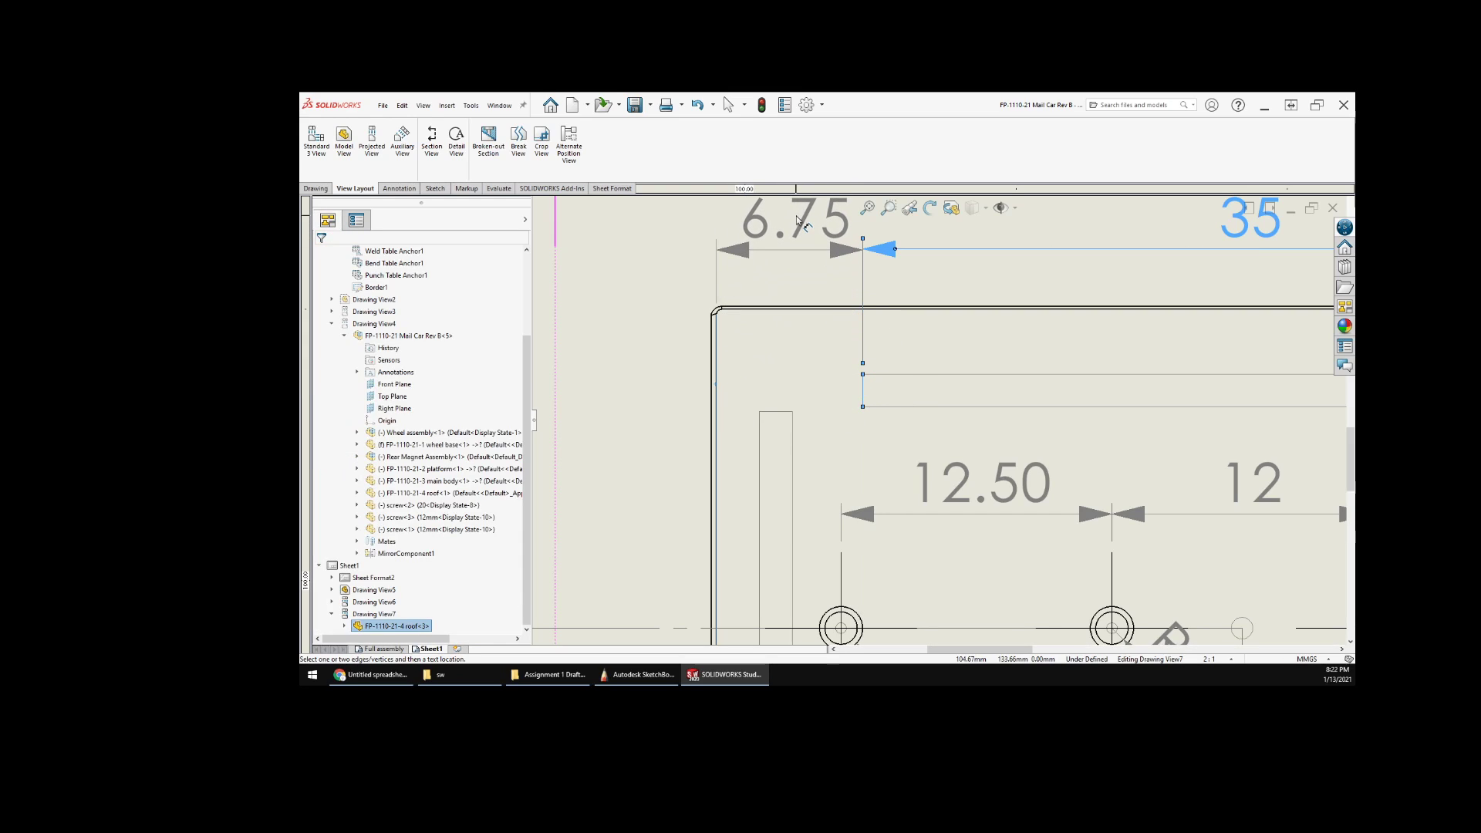
click(796, 218)
- Dimension the gap from the upper strip's right end to the roof's right edge, in line with the strip's length dimension
scroll(1022, 293, up, 3)
middle_drag(1028, 297, 635, 352)
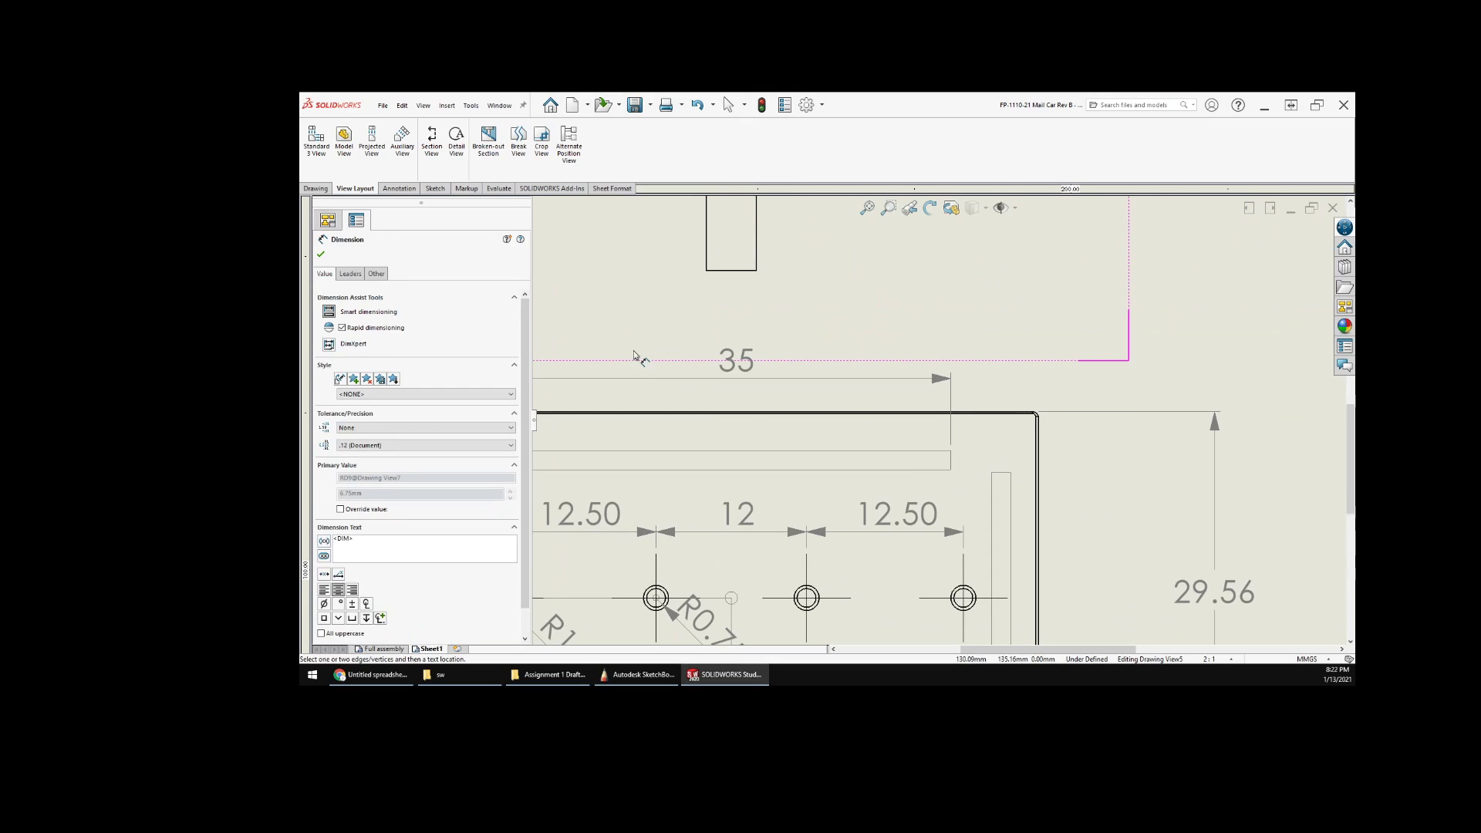
click(950, 460)
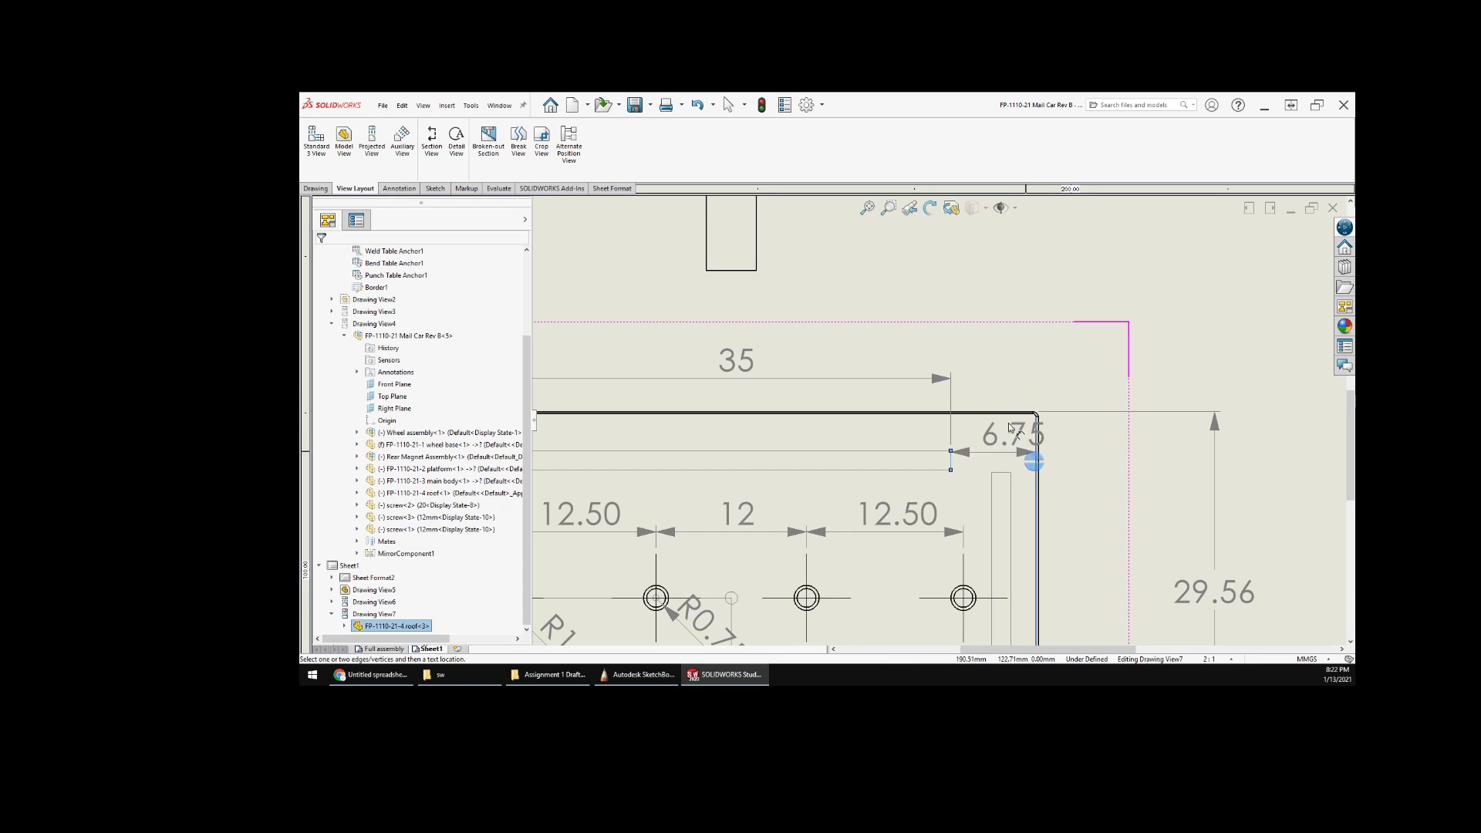
click(991, 365)
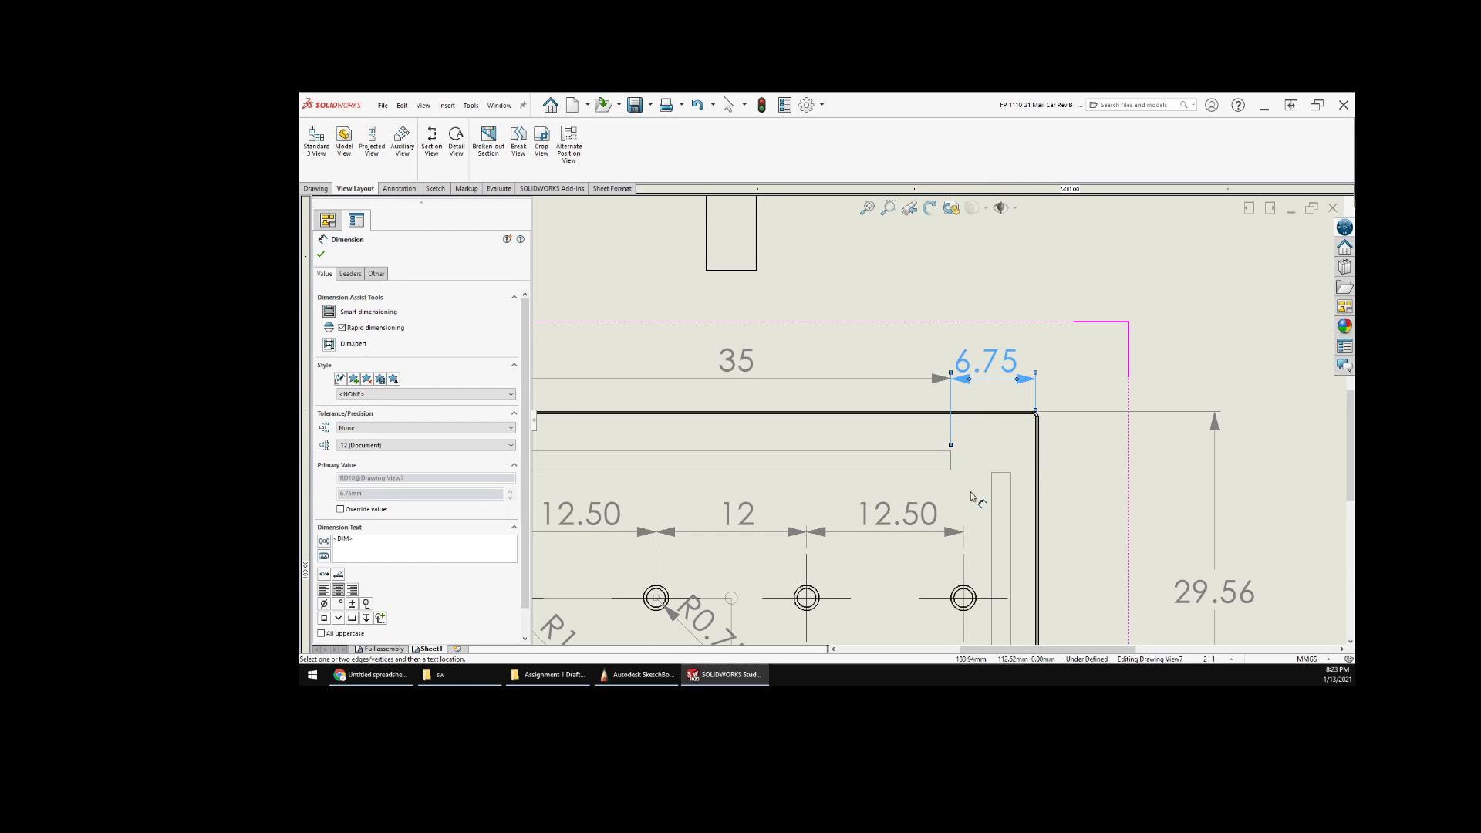
- Move the roof's overall length dimension from below the plan view to above the strip dimensions
scroll(974, 489, up, 4)
middle_drag(974, 488, 1044, 398)
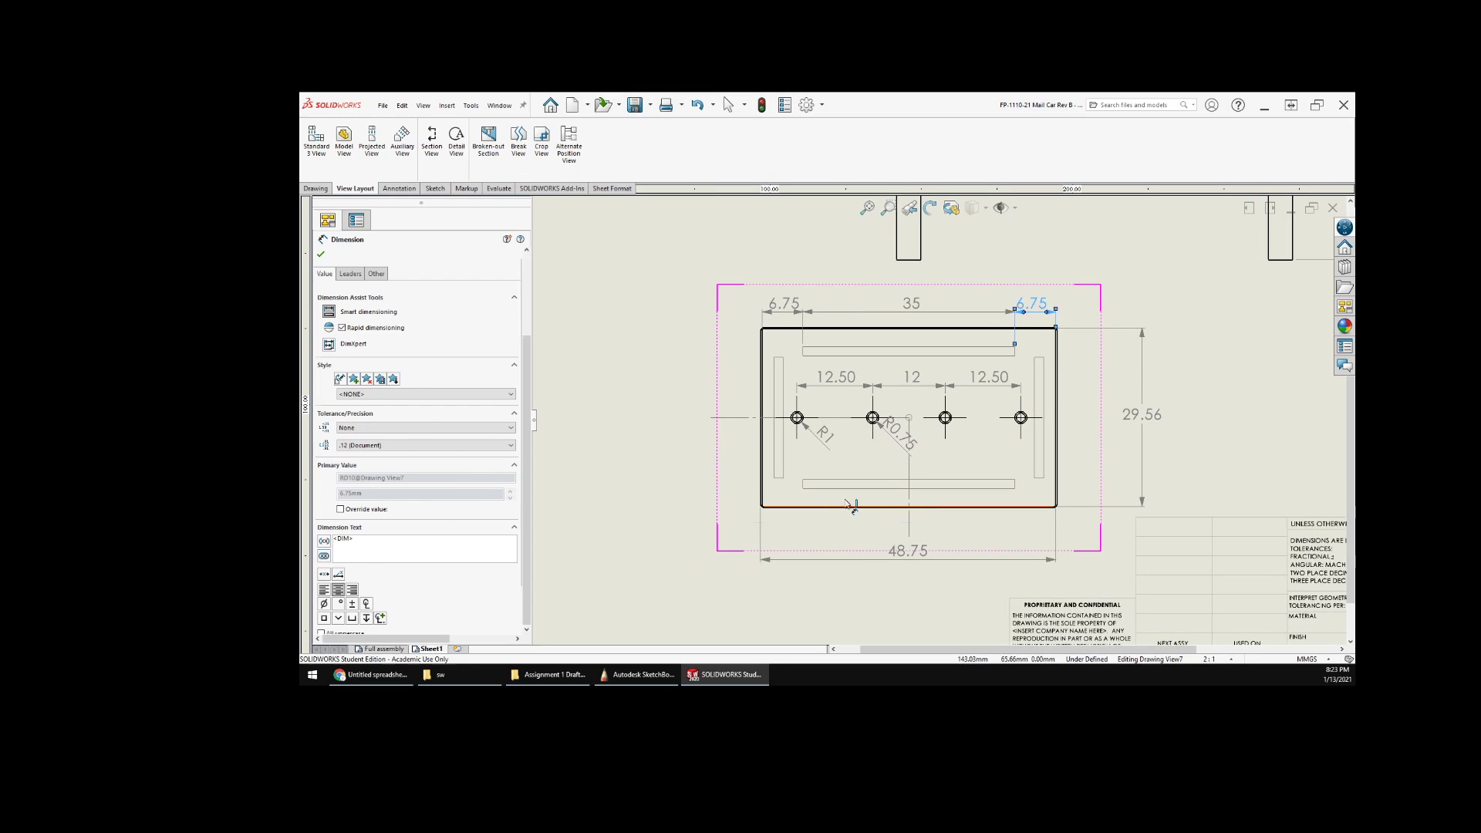
key(Escape)
drag(910, 561, 887, 284)
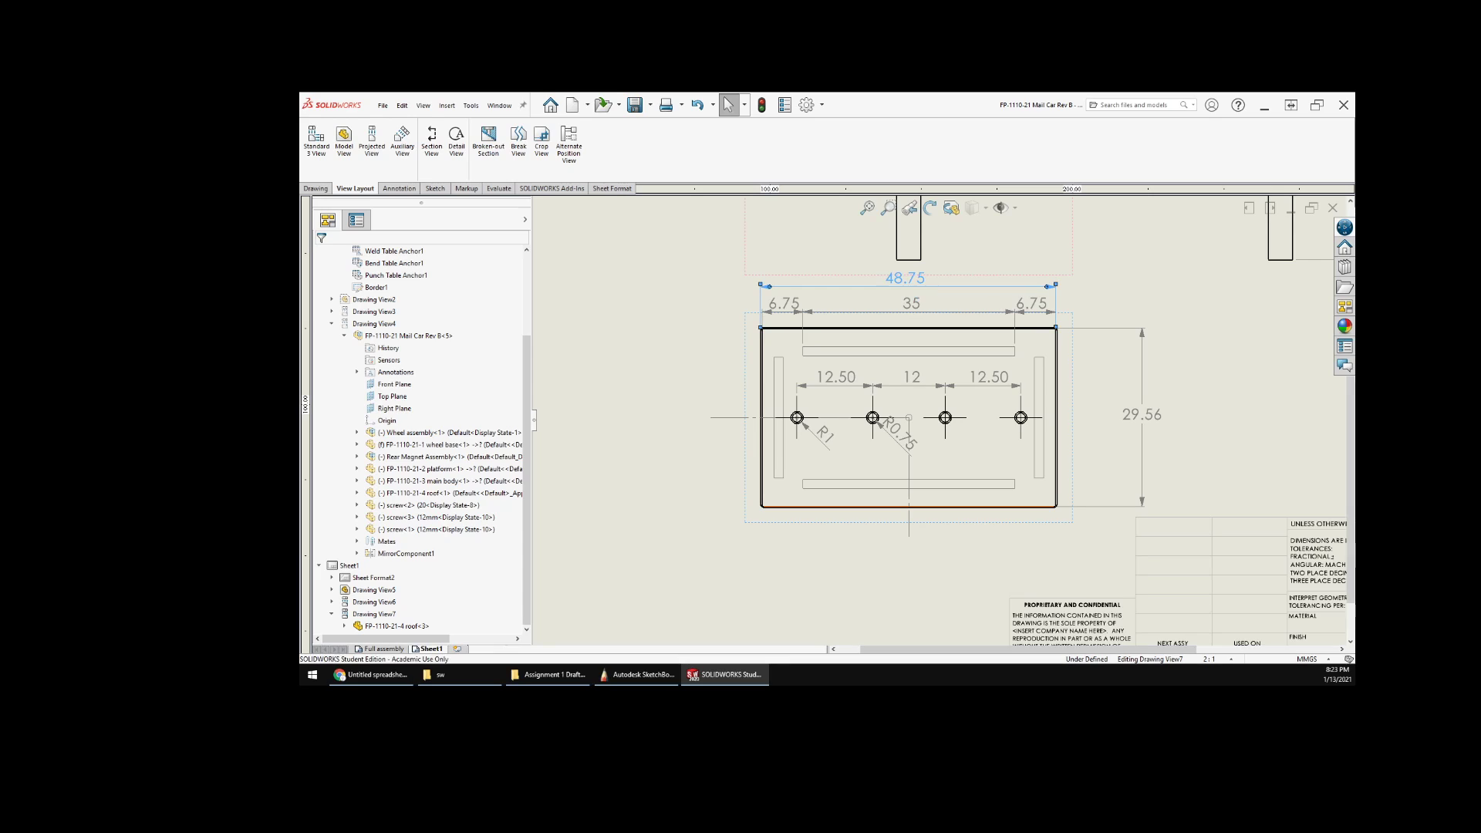
click(605, 545)
- Shift the plan view slightly down the sheet and reposition the overall height dimension beside the roof's right edge
scroll(993, 500, up, 3)
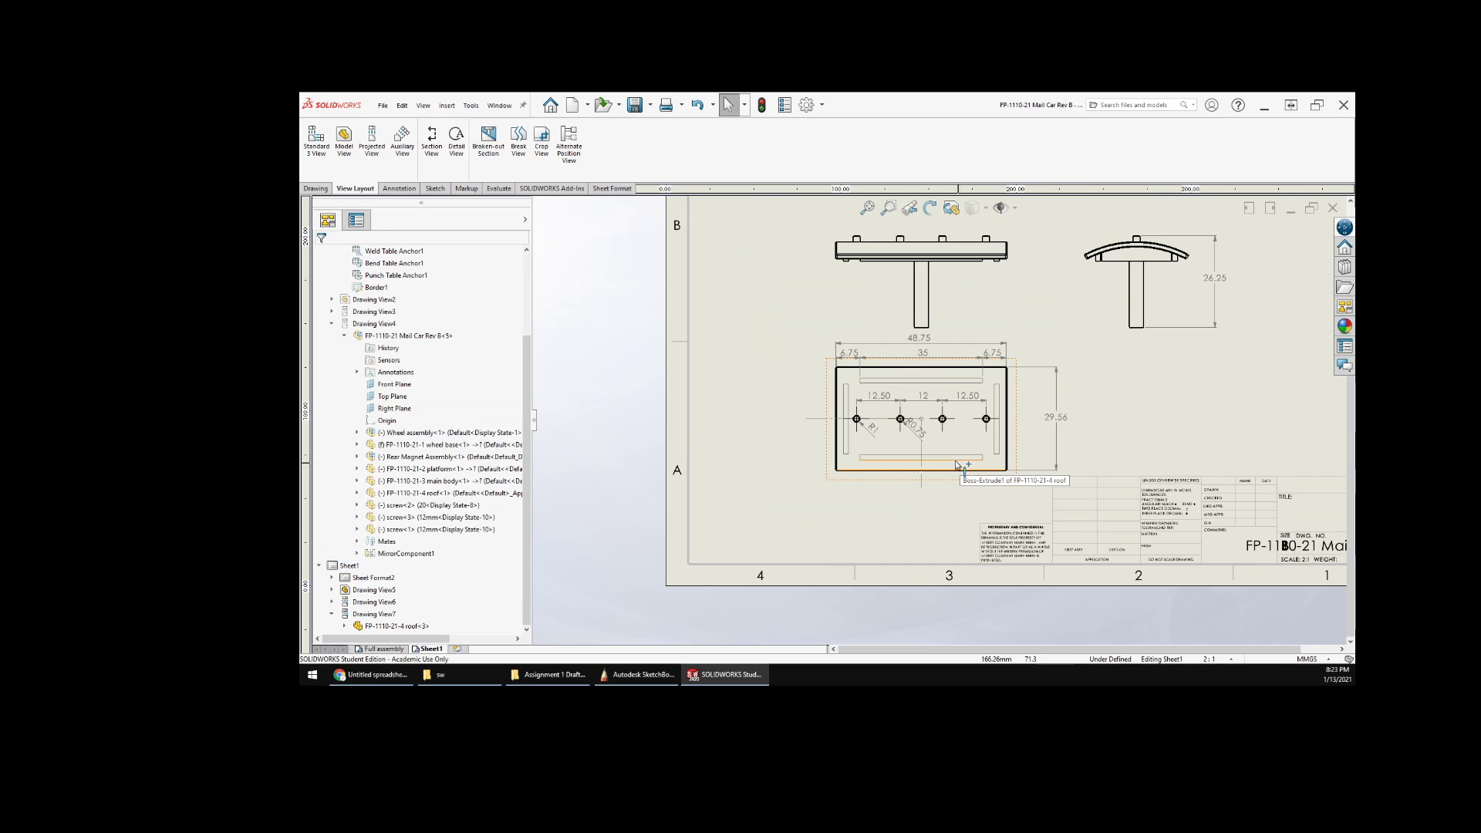
drag(951, 506, 955, 529)
click(1036, 455)
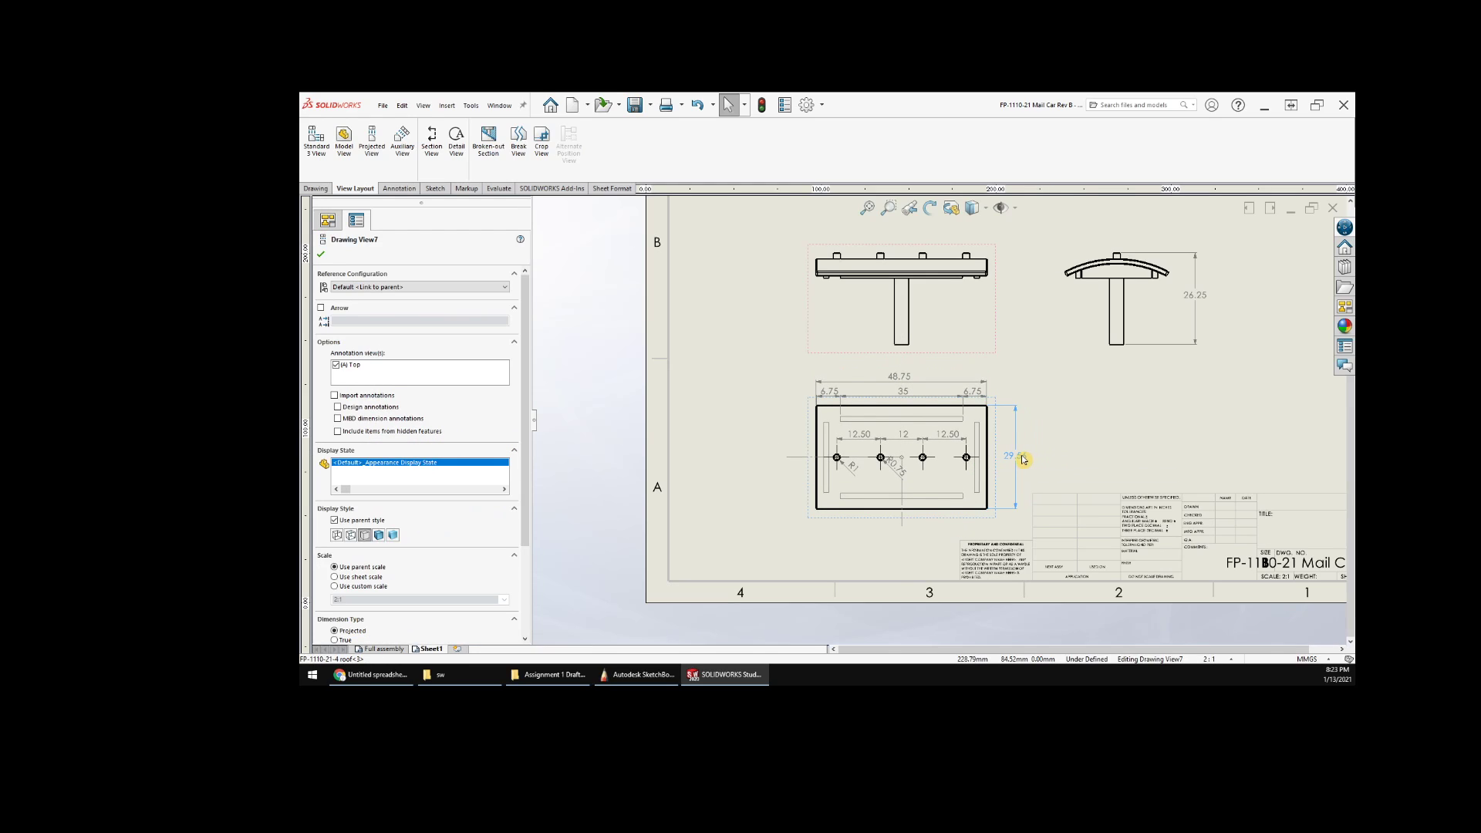
scroll(907, 436, down, 2)
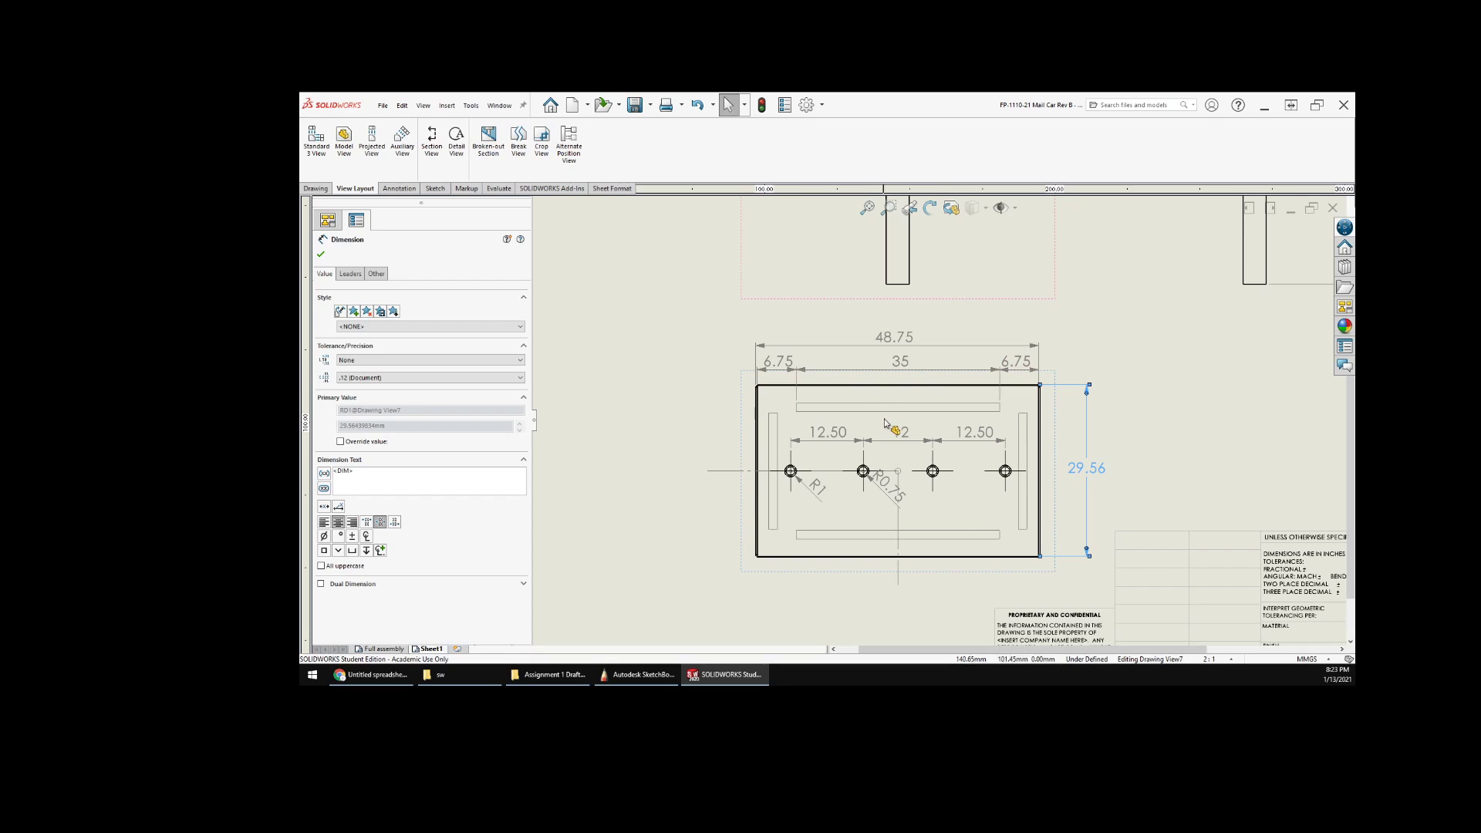
click(1192, 332)
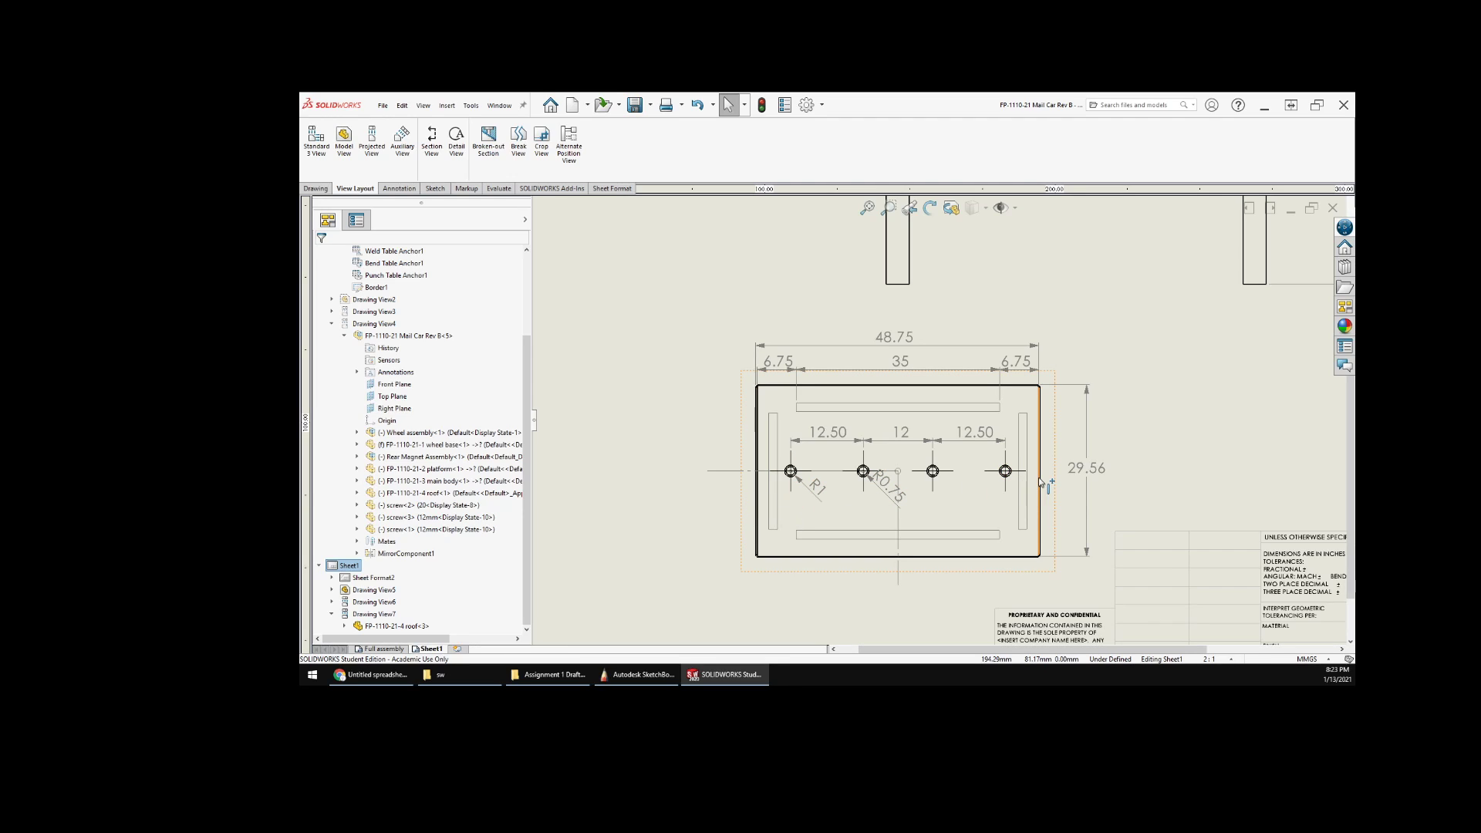
click(1096, 469)
scroll(1080, 554, down, 3)
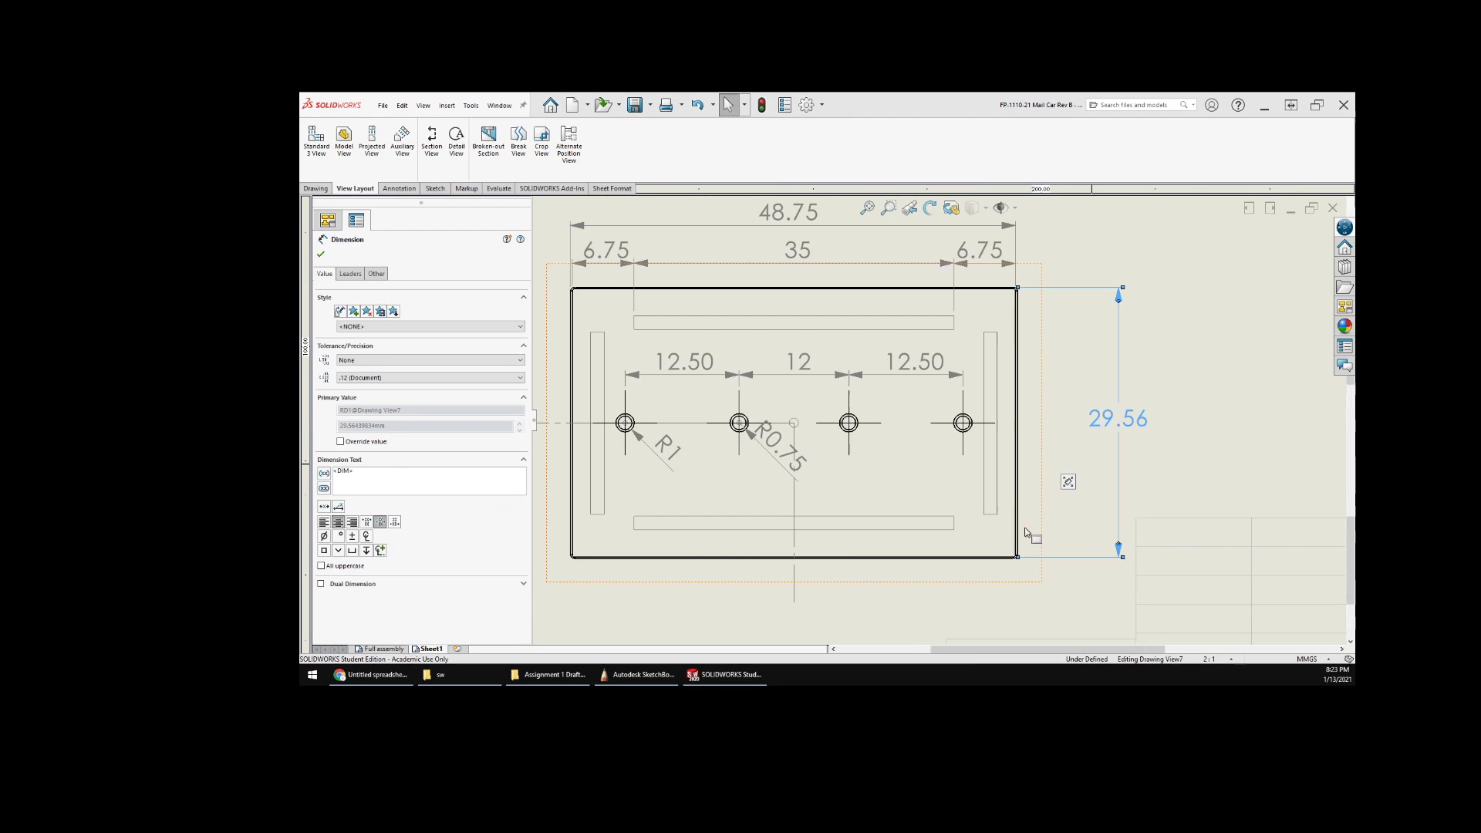
- Dimension the gap between the roof's lower edge and the right vertical strip's lower end, inside the overall height dimension
click(995, 565)
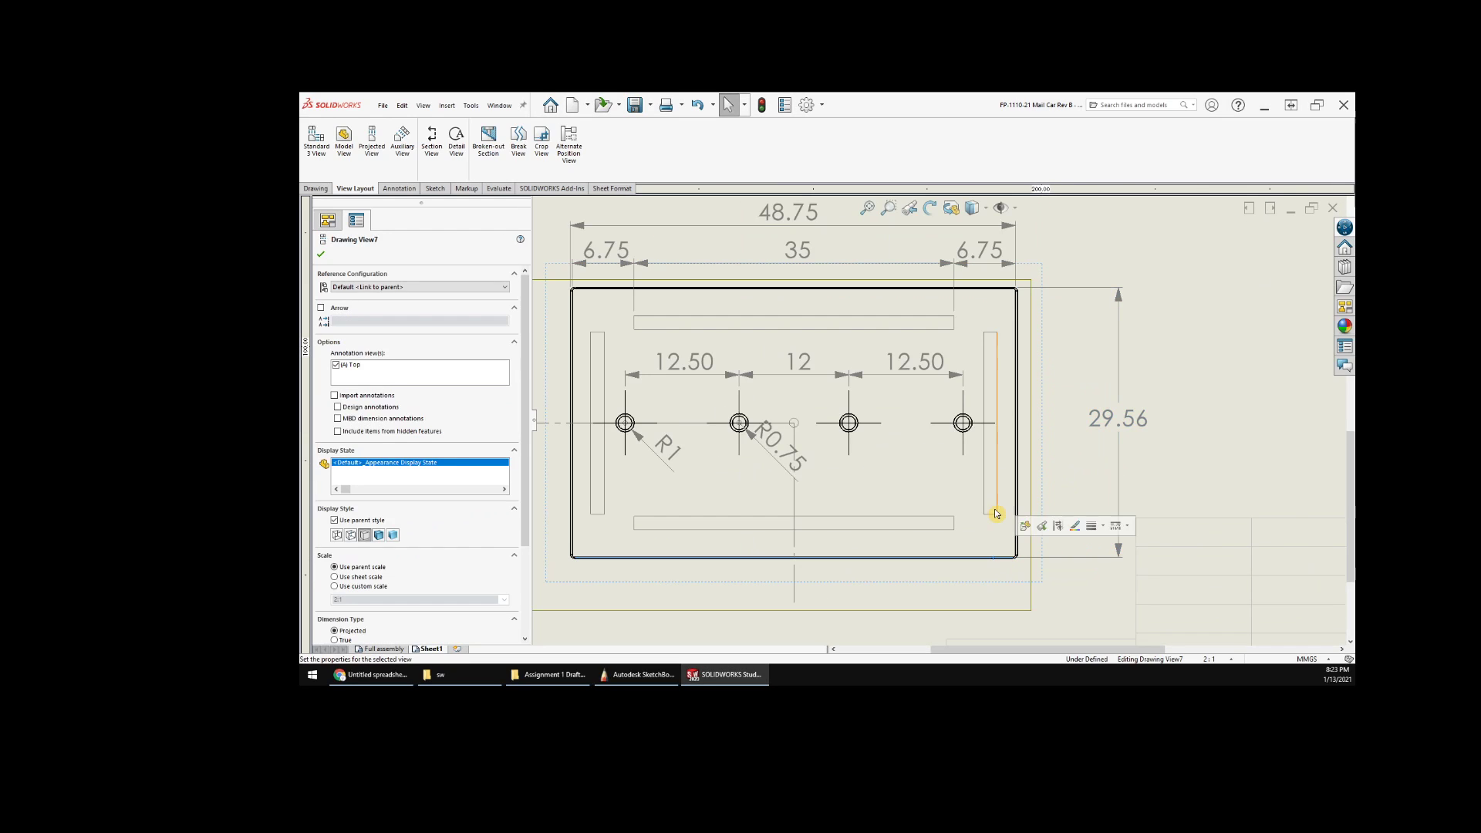
click(1192, 425)
right_click(1210, 418)
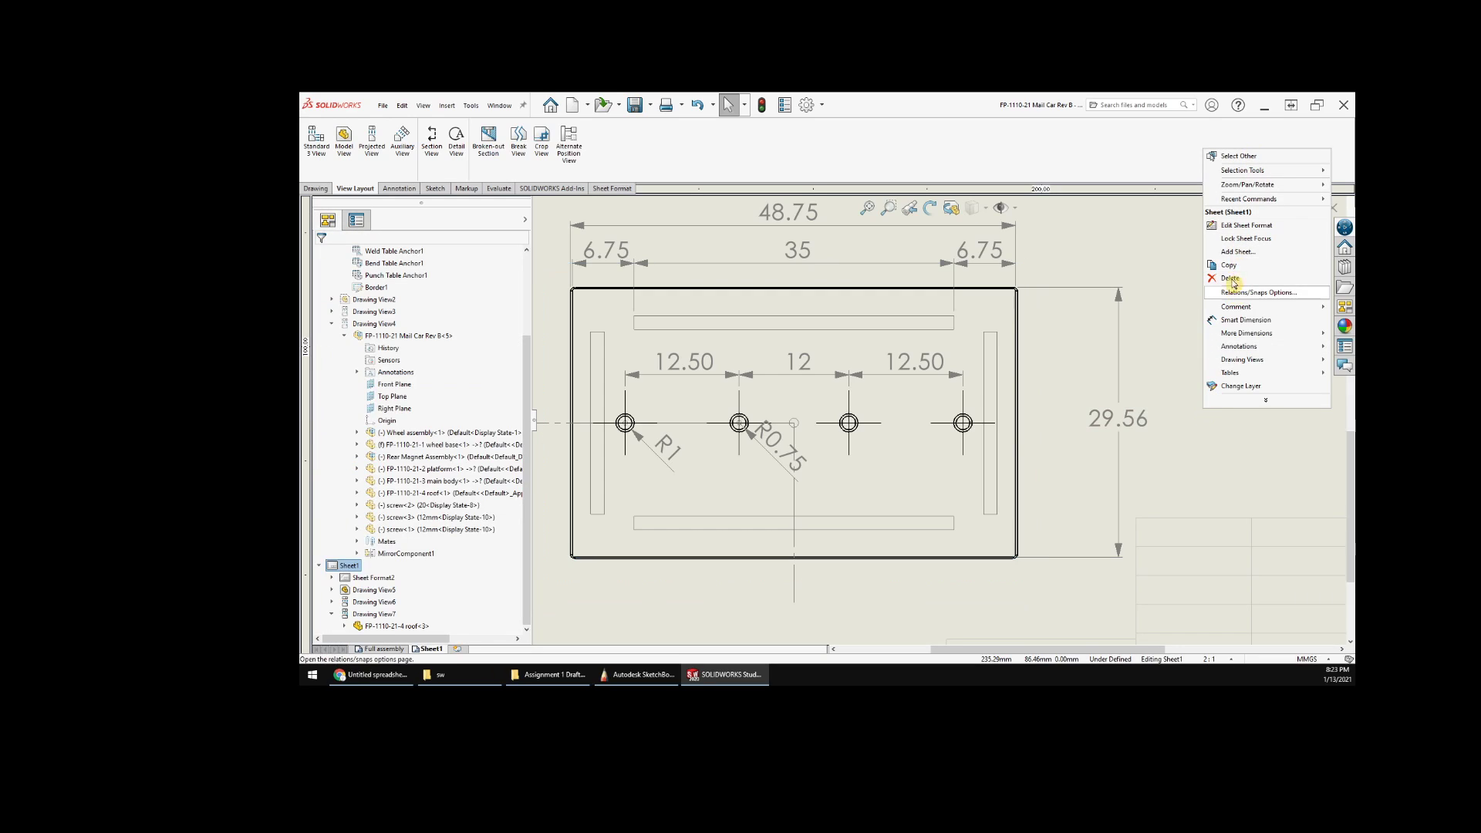
click(1244, 319)
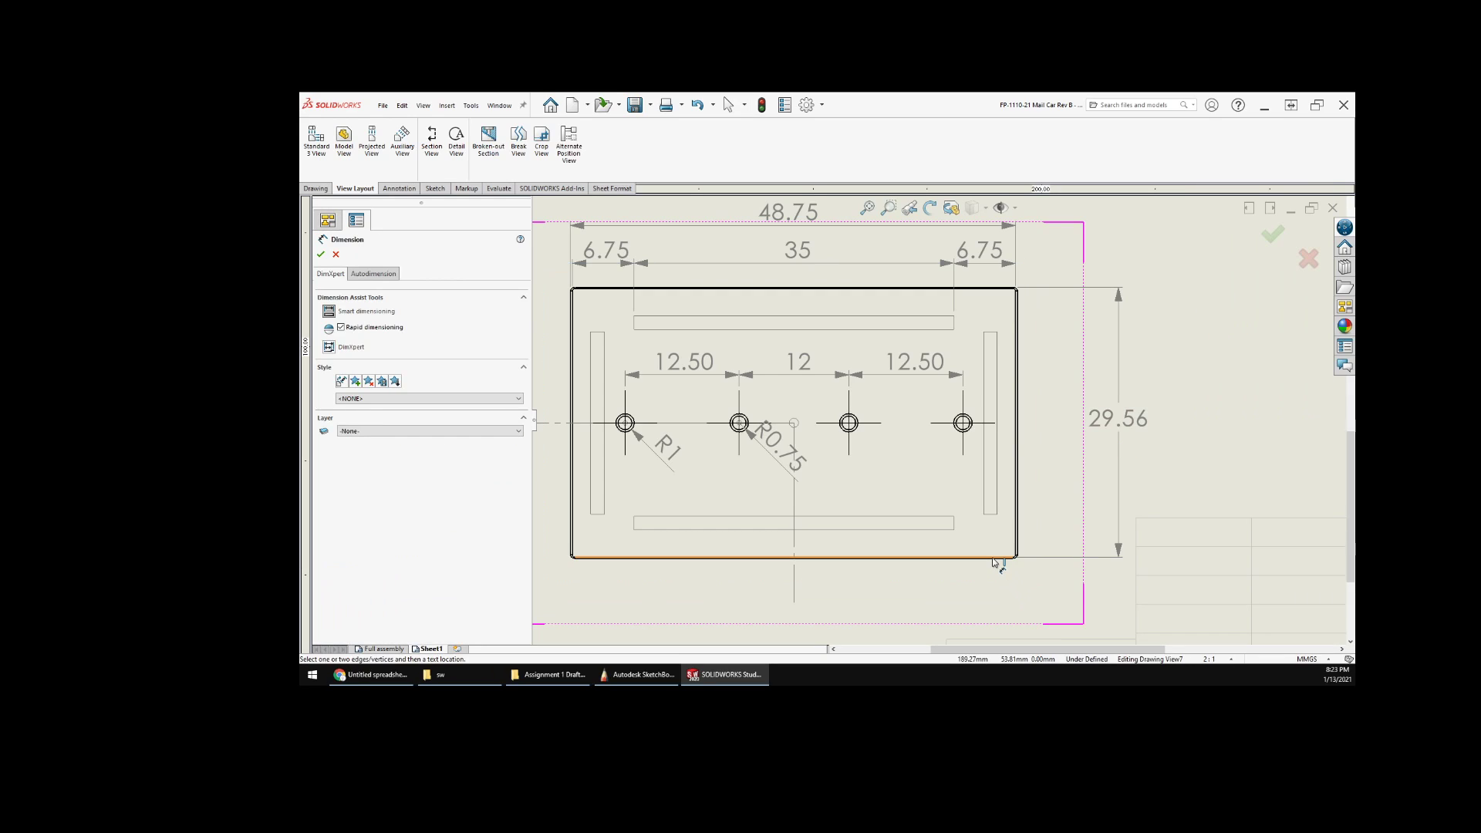
click(994, 558)
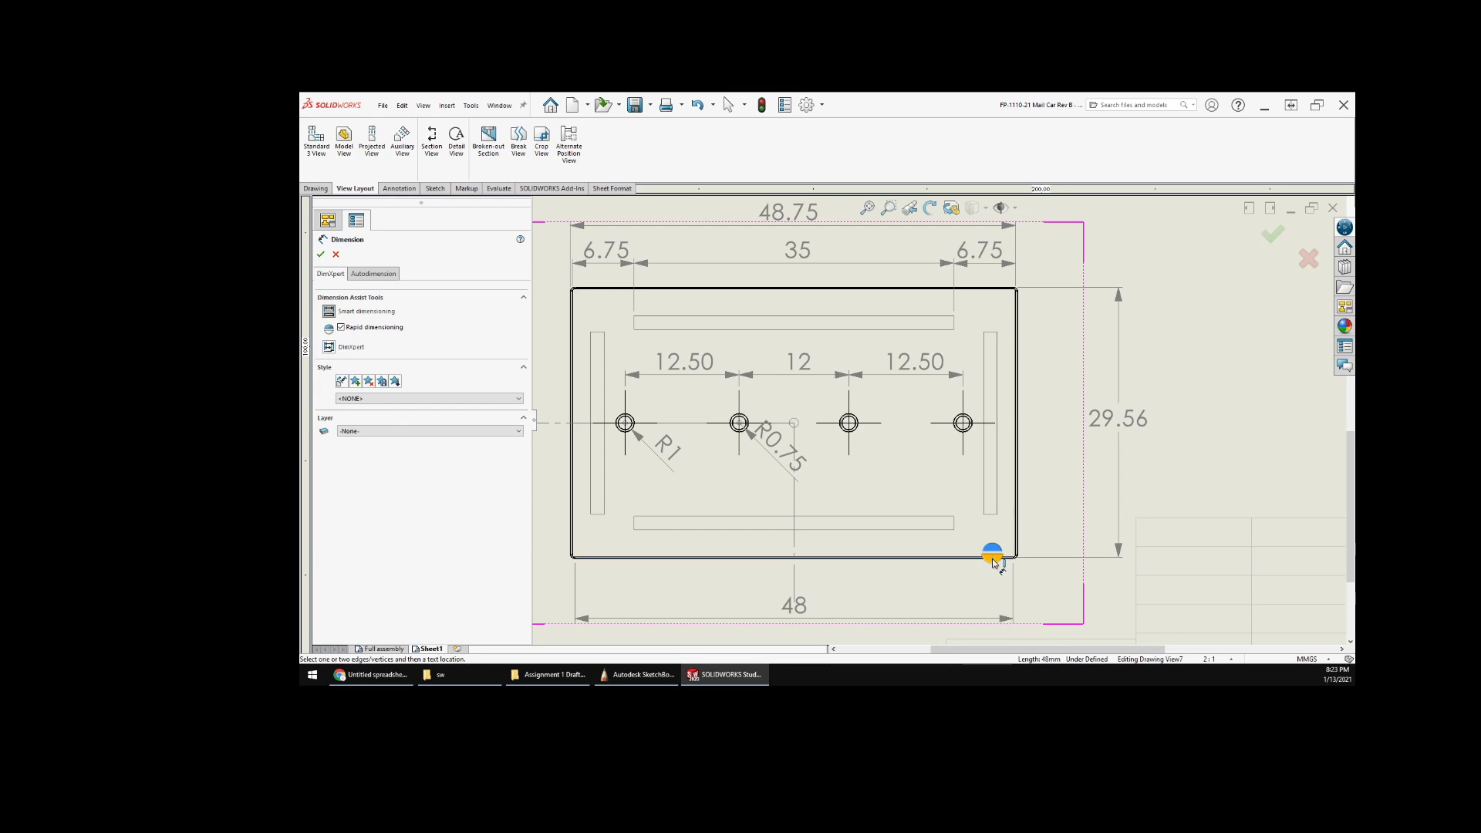
click(990, 514)
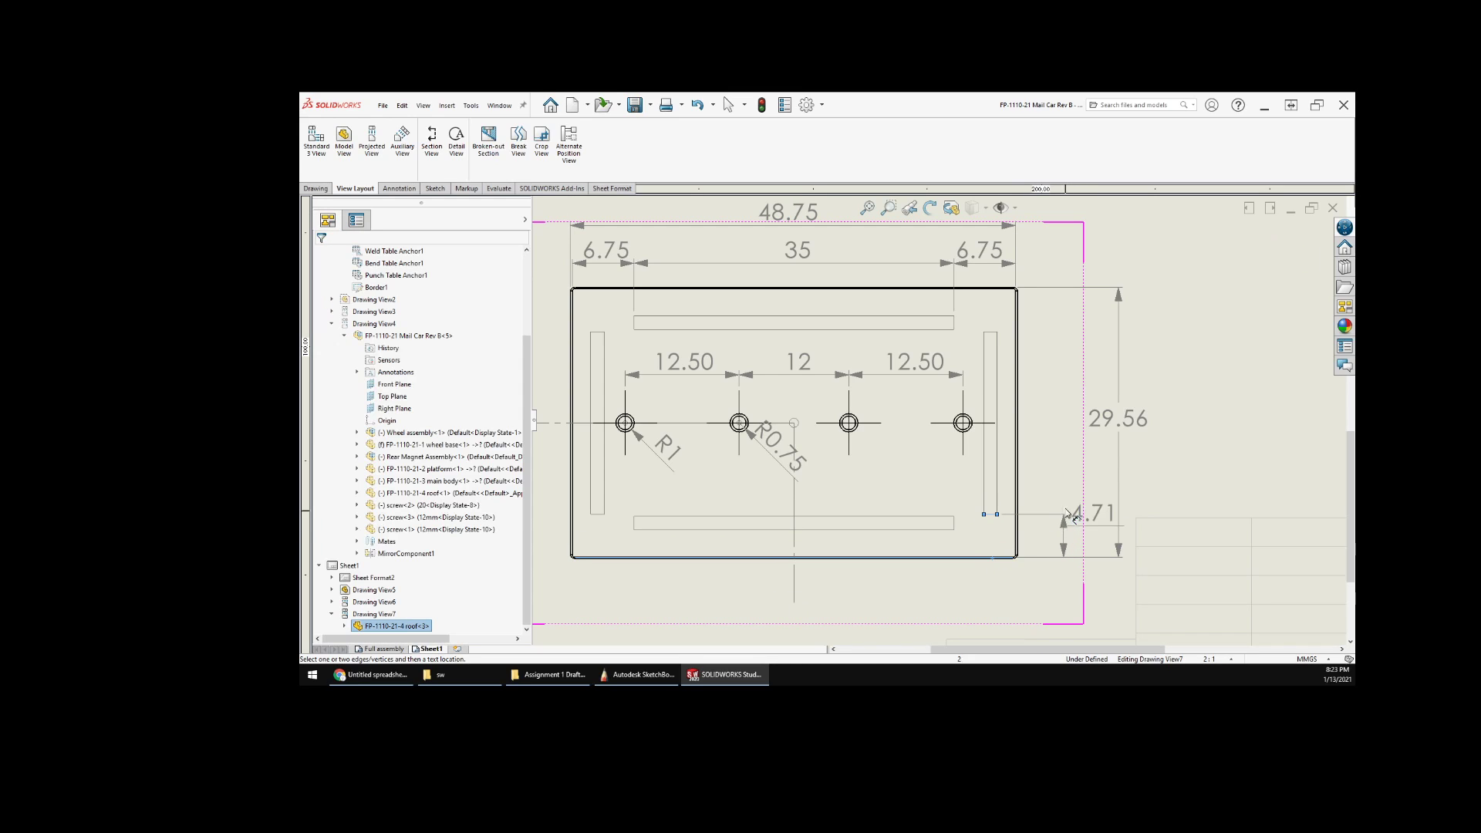
click(1073, 503)
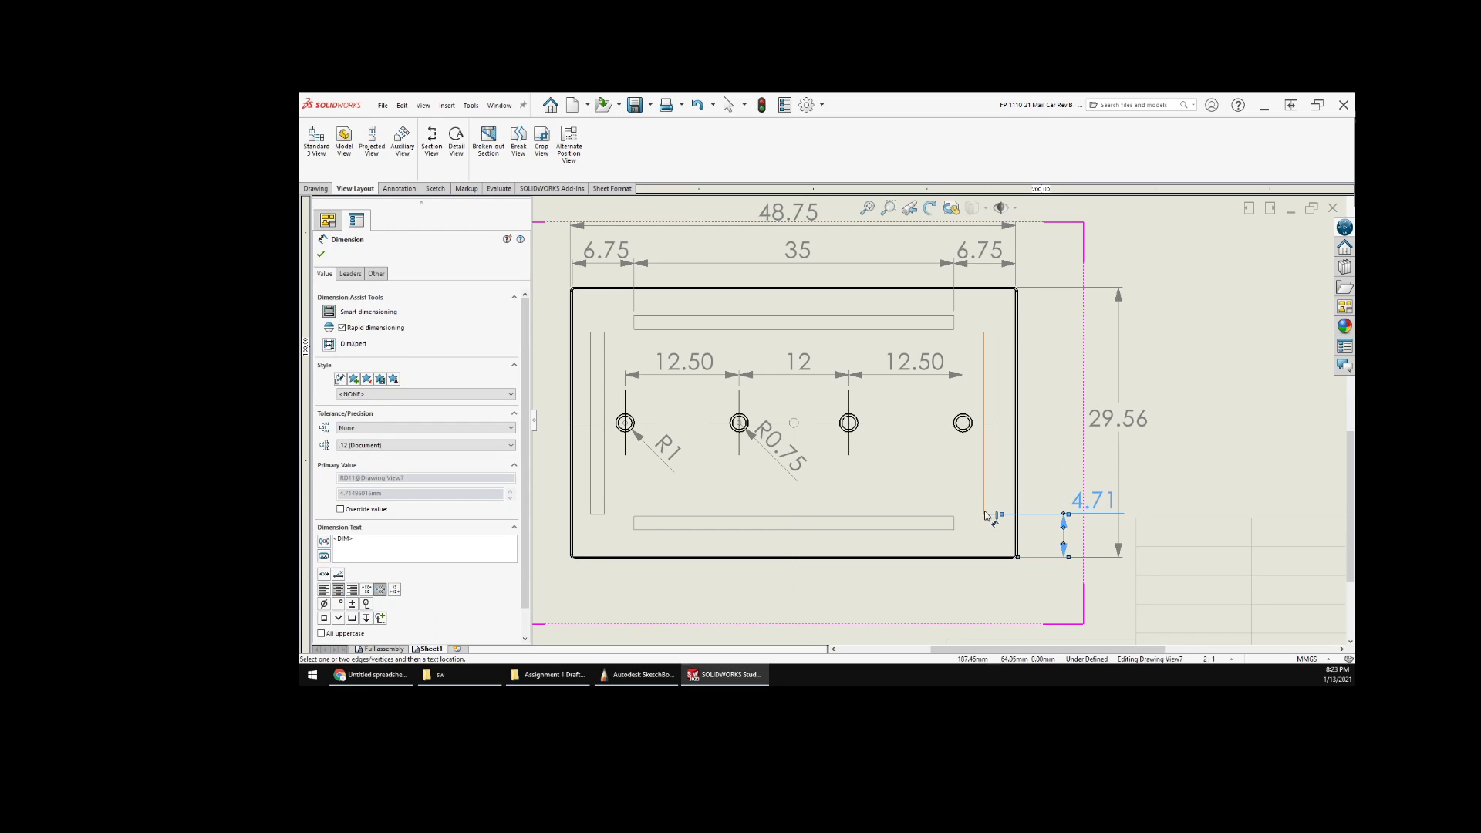
- Dimension the right vertical strip's length, placing it between the roof edge and the overall height dimension
click(989, 514)
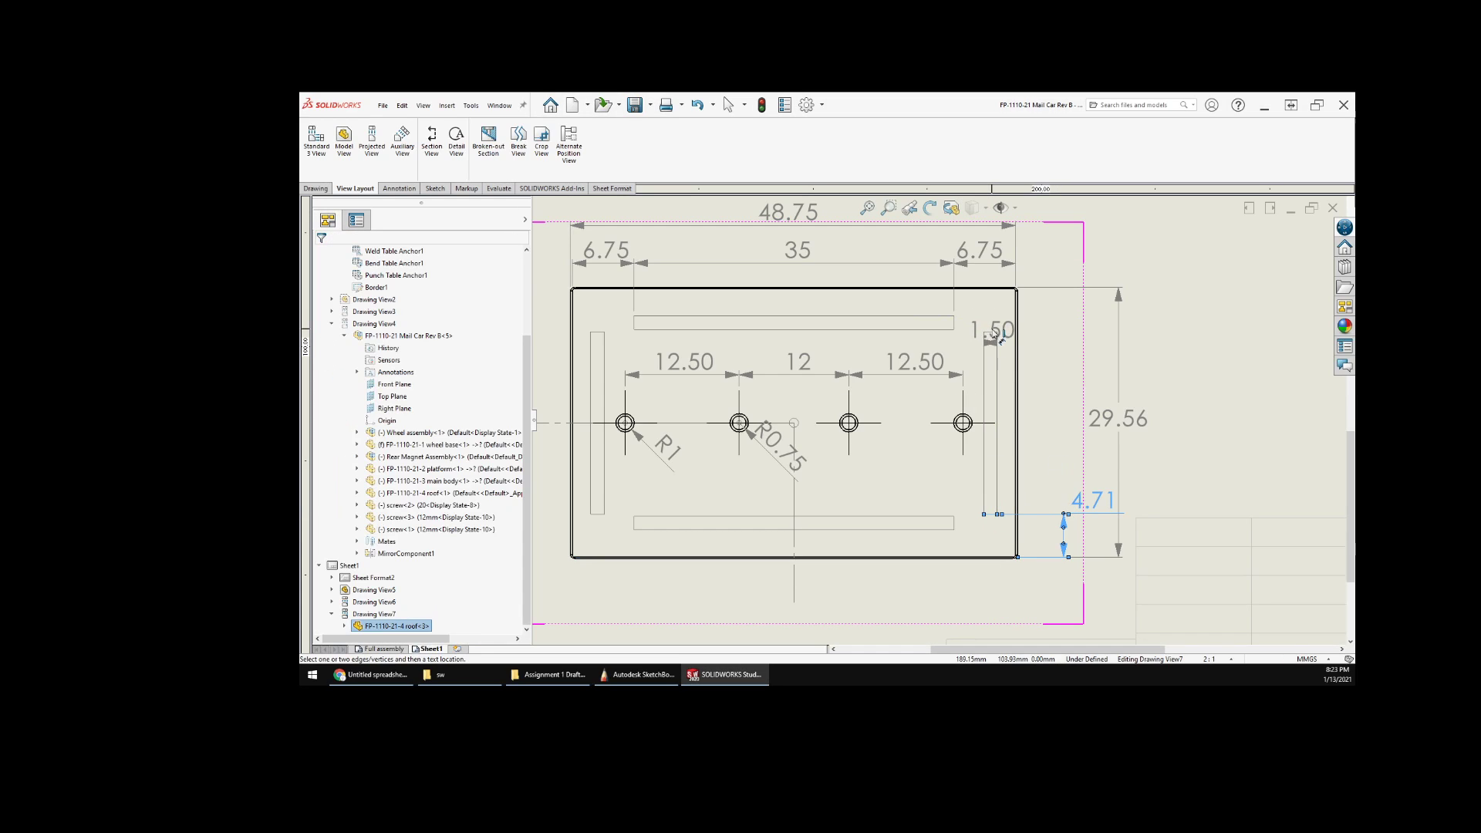
click(994, 335)
click(1065, 407)
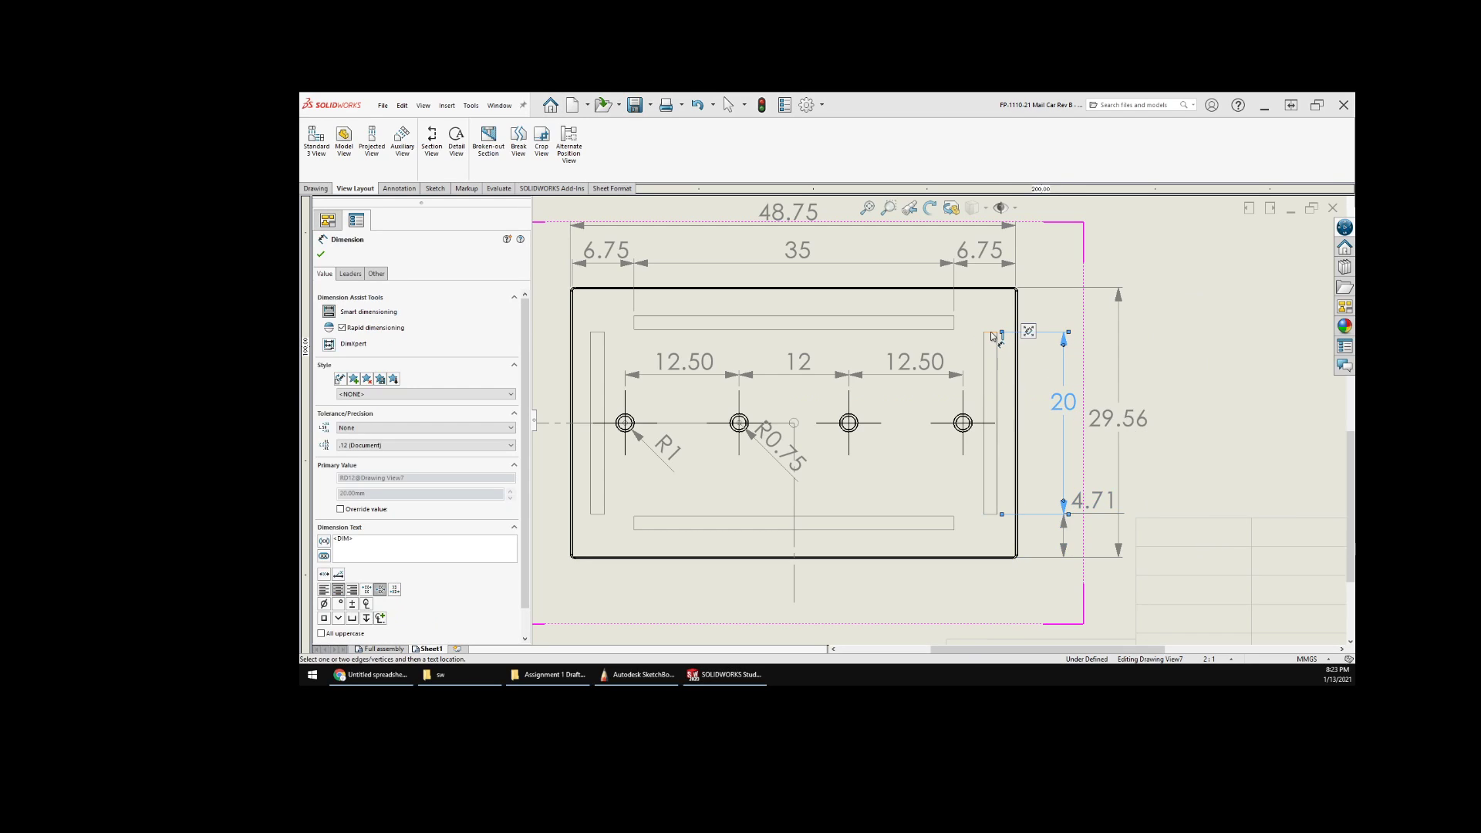
- Dimension the gap between the right vertical strip's upper end and the roof's upper edge, in line with the strip's length dimension
click(994, 334)
click(1007, 290)
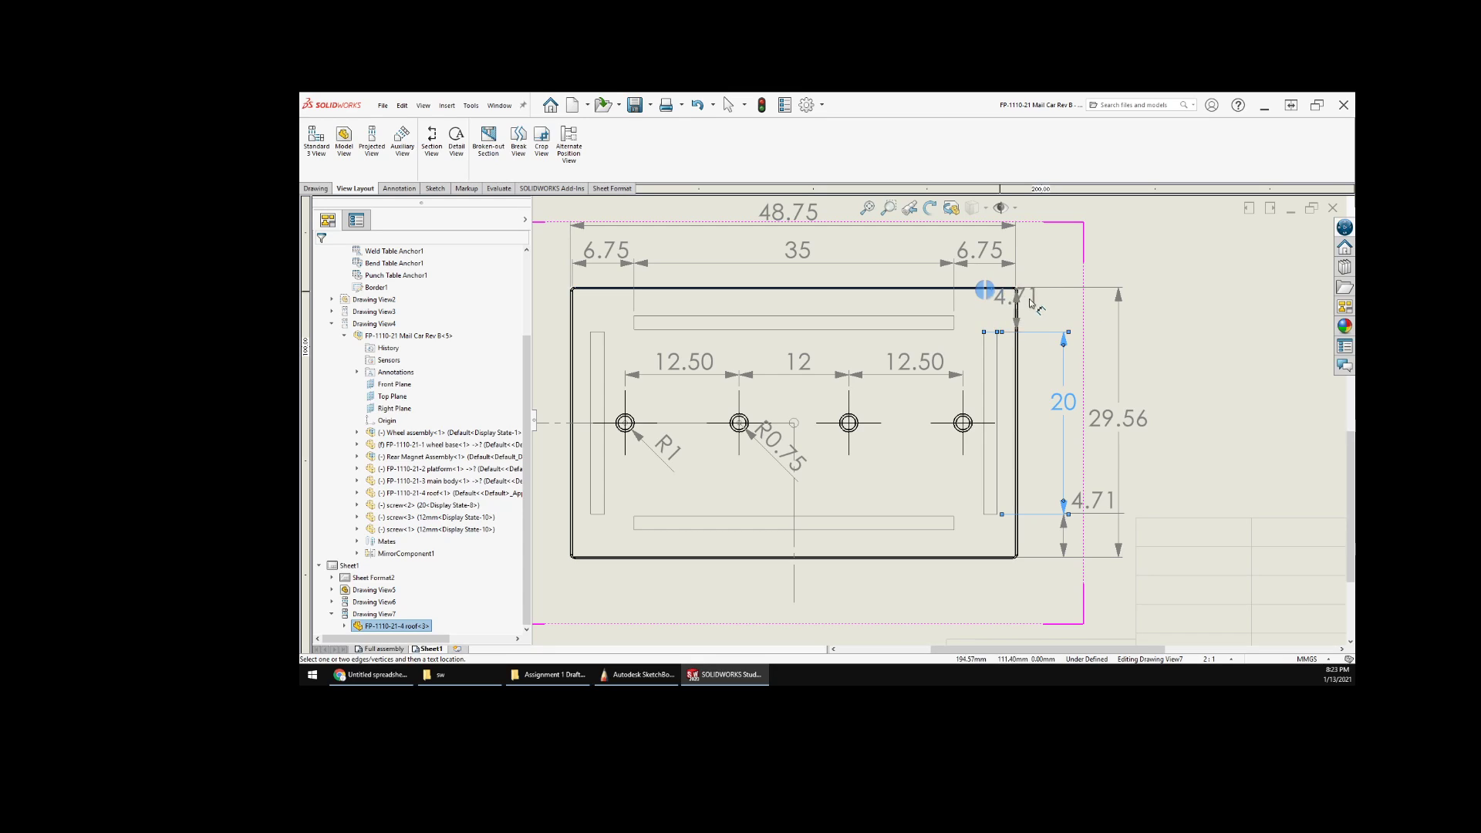
click(1076, 320)
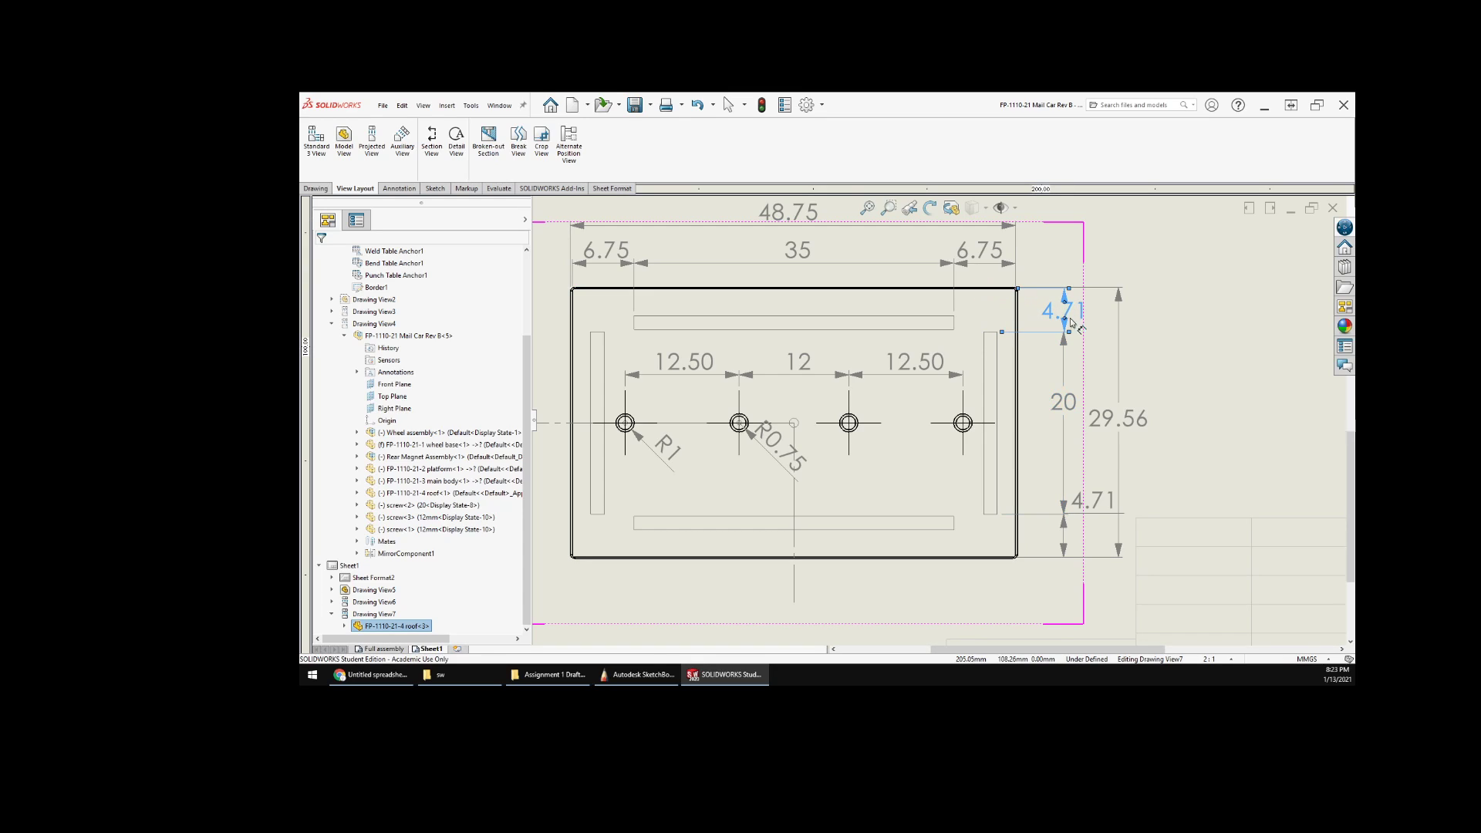
scroll(939, 424, up, 2)
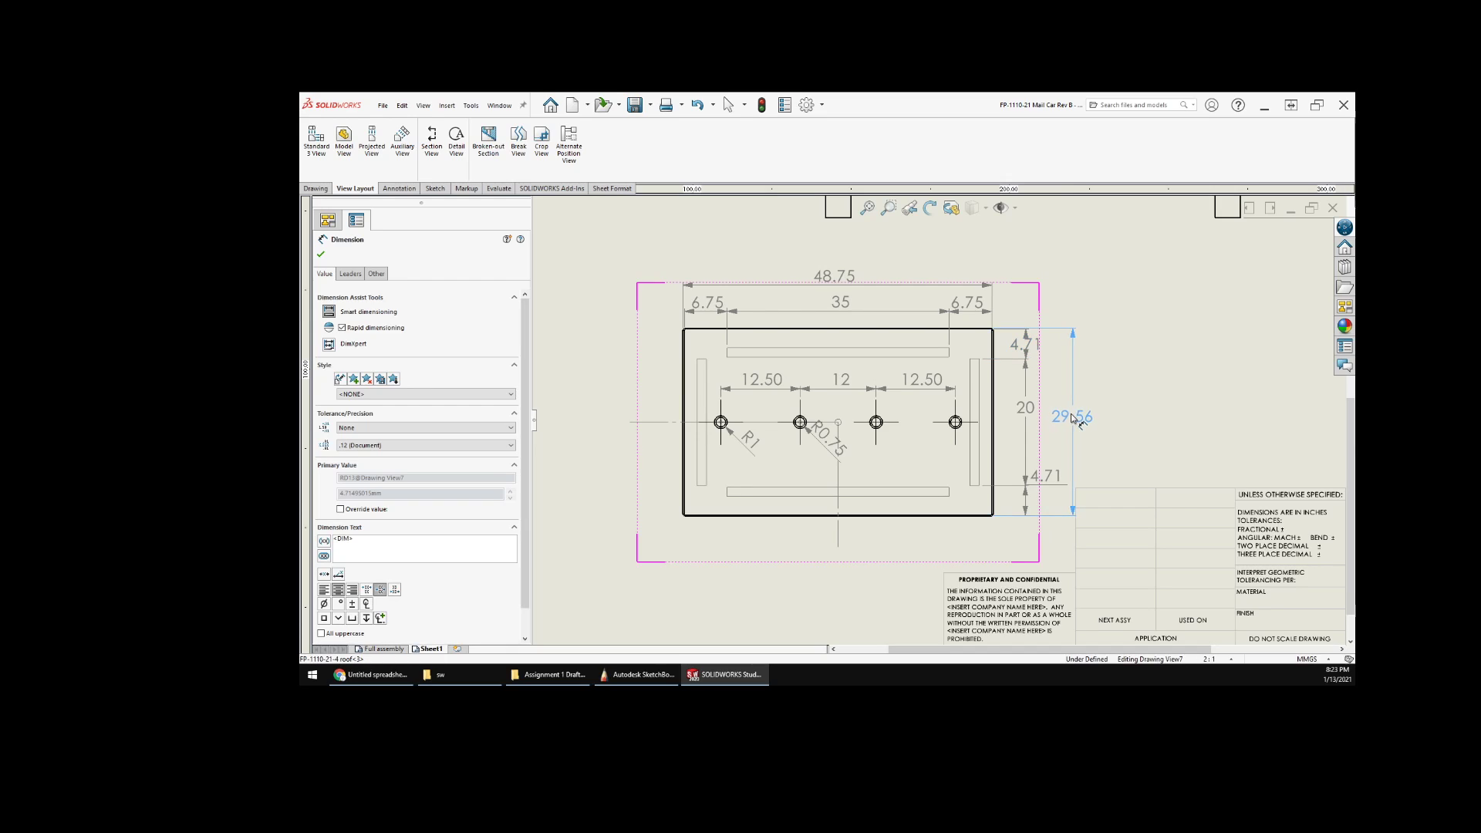
click(1076, 418)
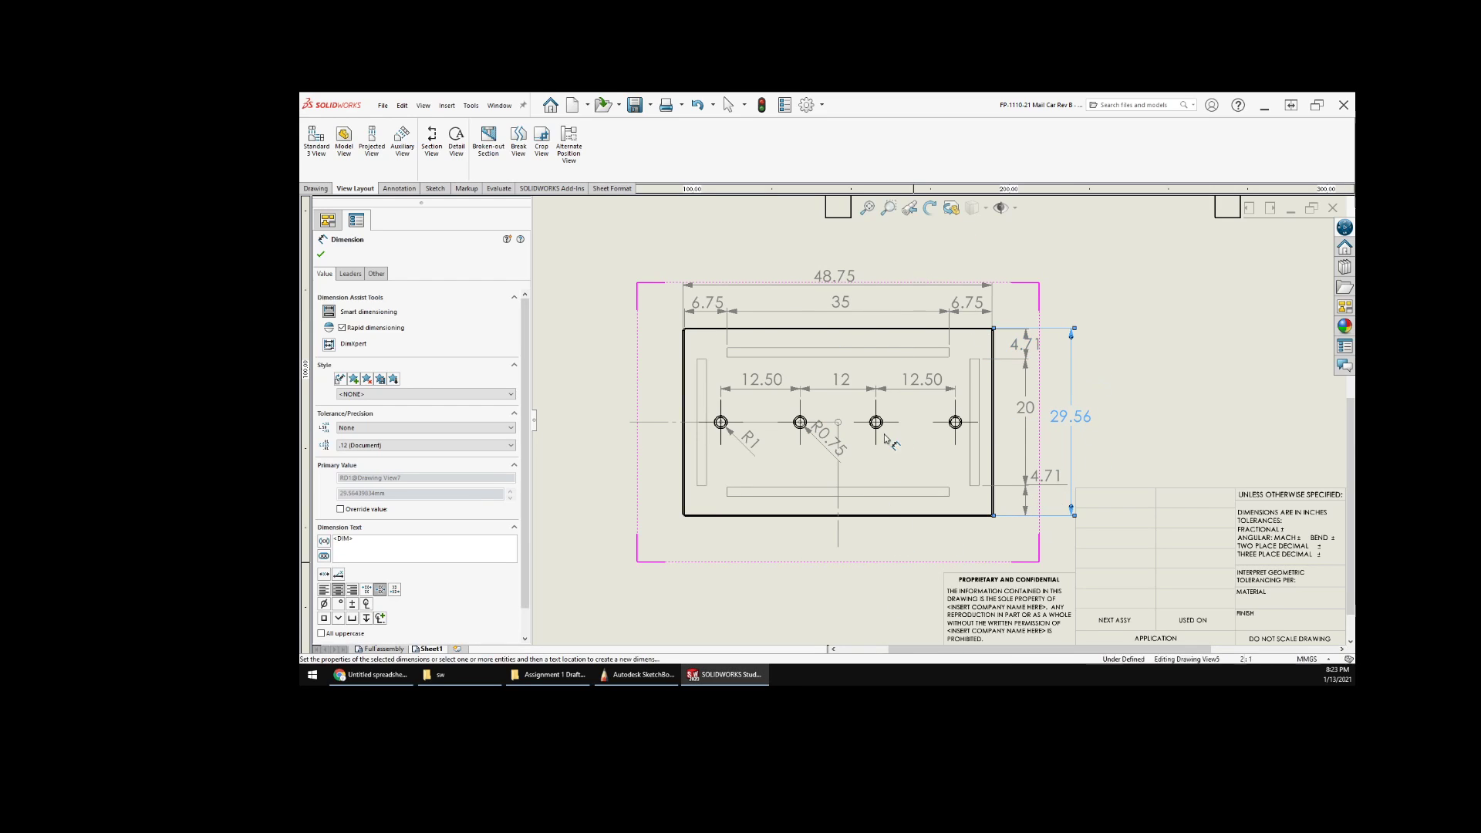
key(Escape)
- Move the front view and its aligned plan view further left on the sheet, and bring the side view closer to them
scroll(1065, 421, up, 4)
scroll(1044, 401, down, 2)
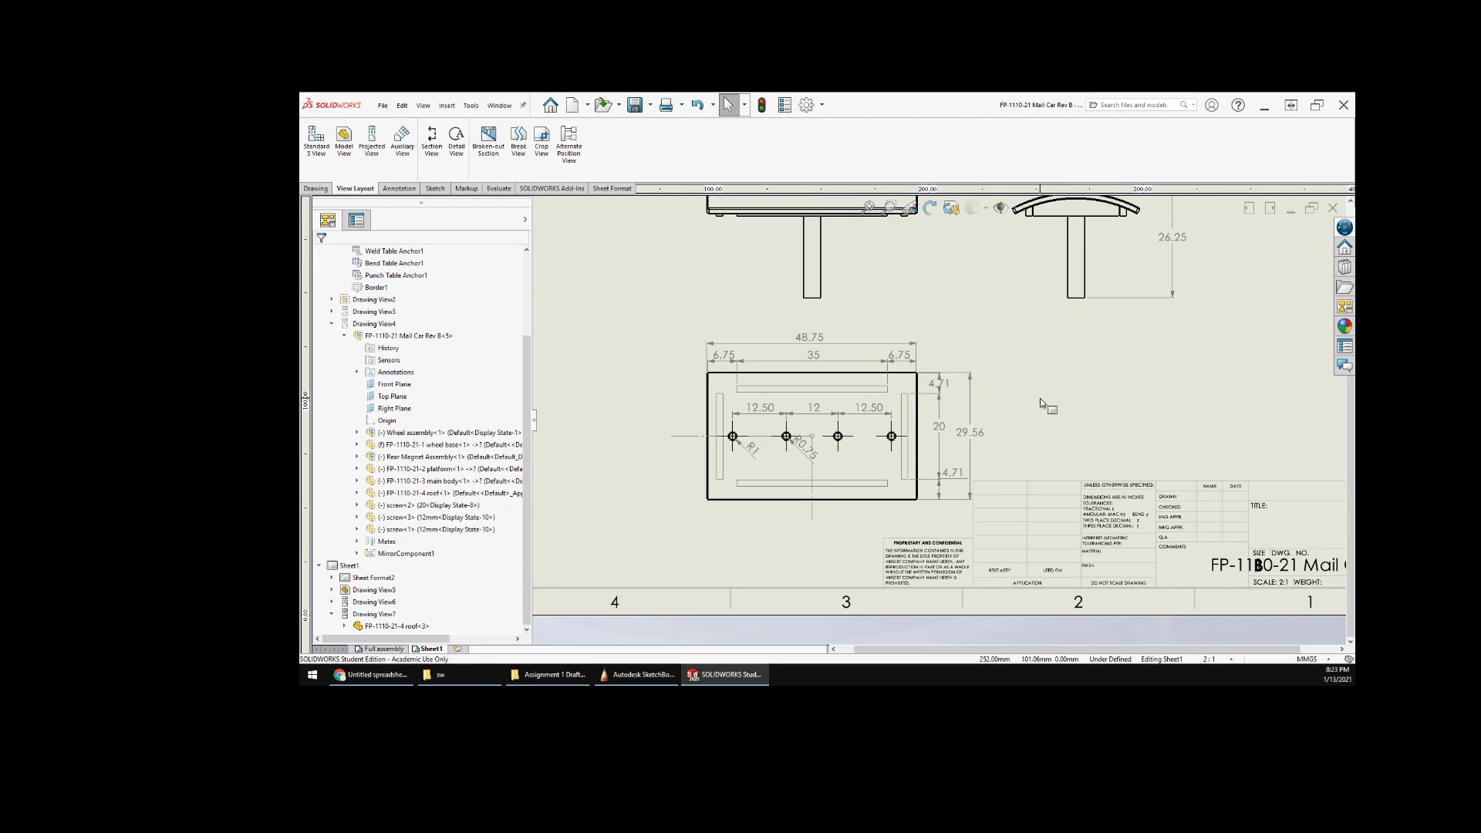
scroll(1050, 409, up, 2)
scroll(1058, 420, up, 2)
scroll(1084, 444, down, 1)
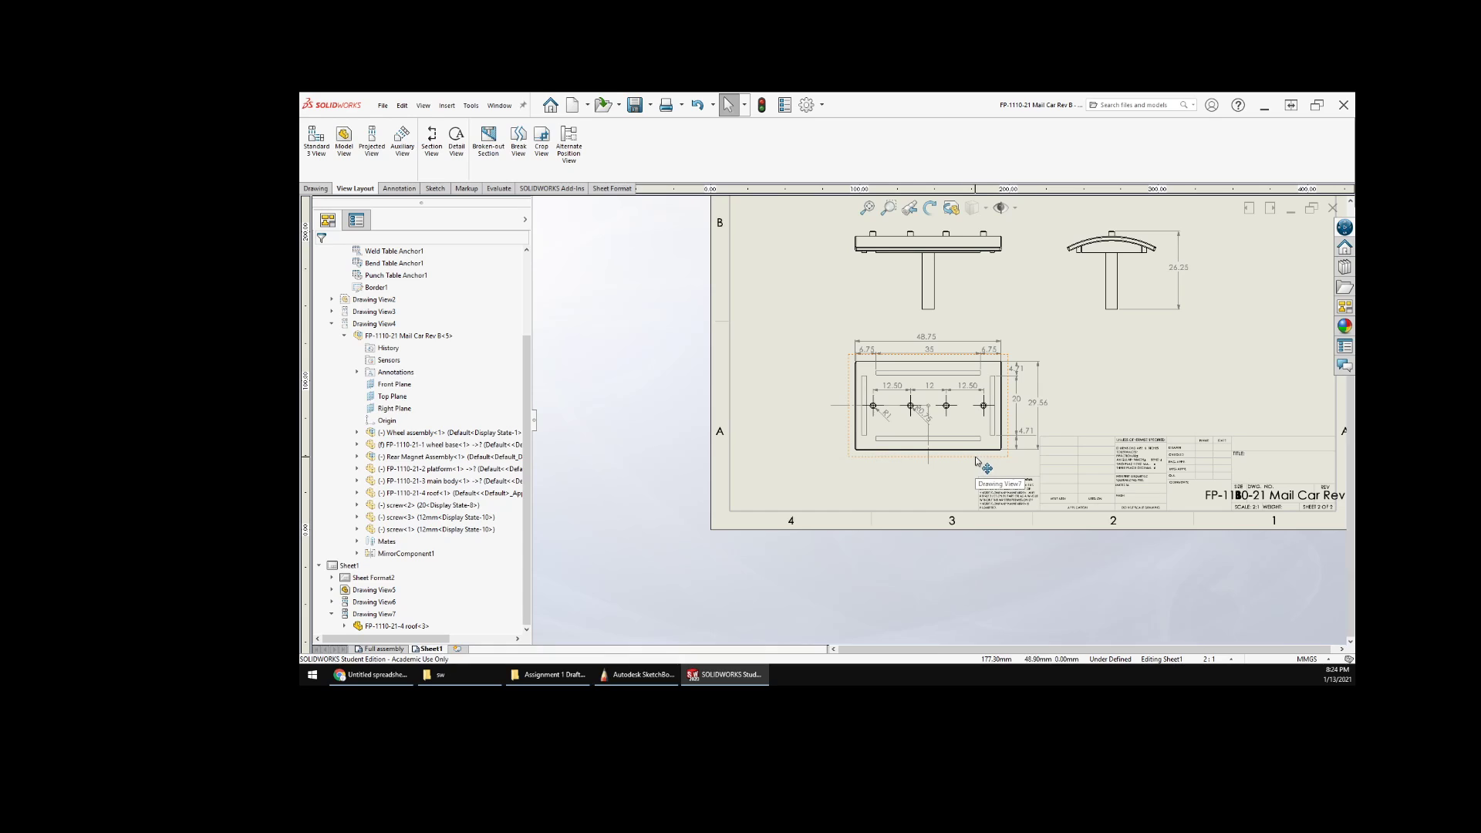
click(951, 467)
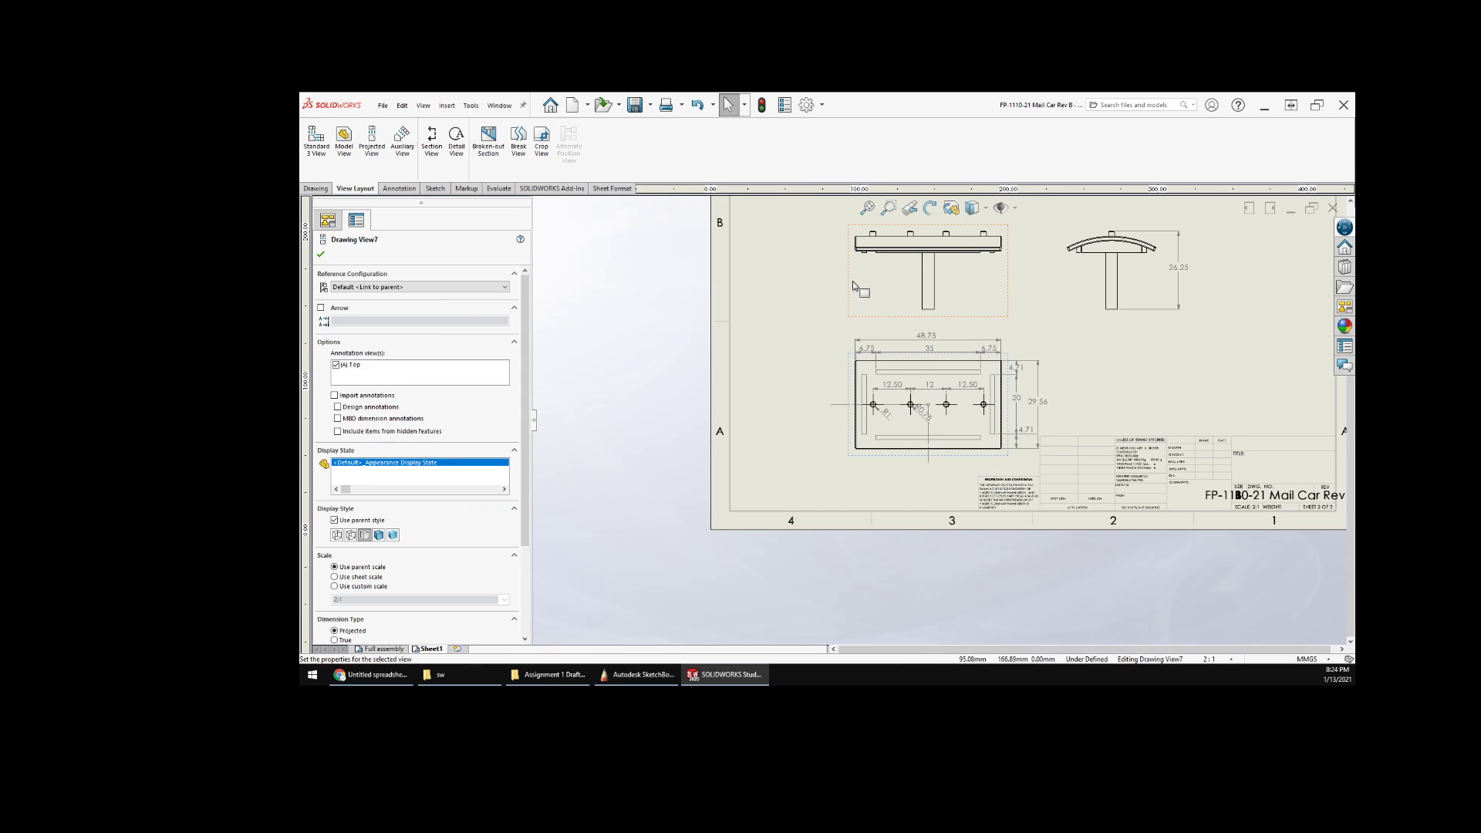
mouse_move(854, 285)
mouse_down()
mouse_move(807, 296)
mouse_move(822, 285)
mouse_up()
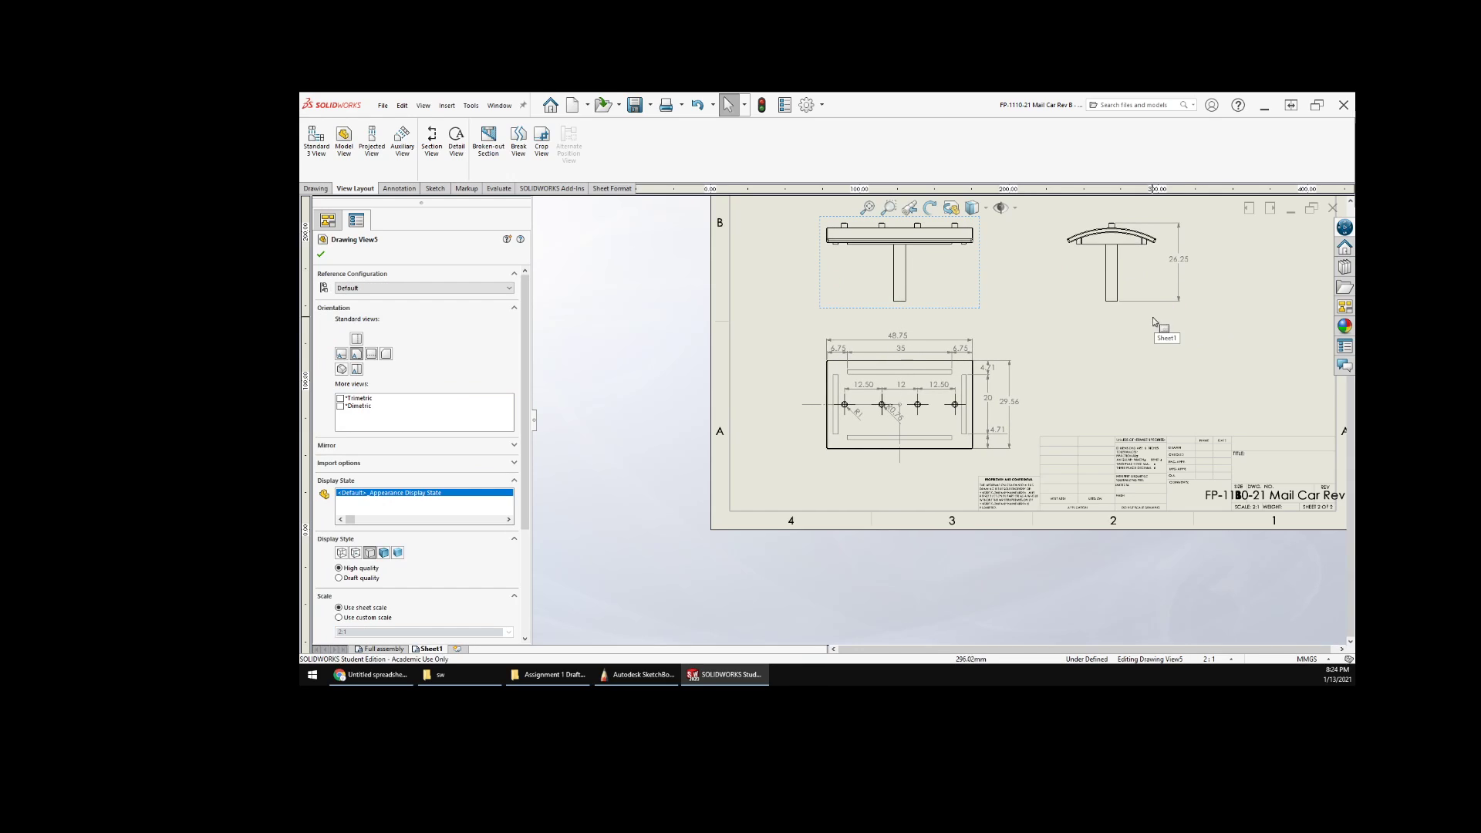
drag(1147, 319, 1111, 319)
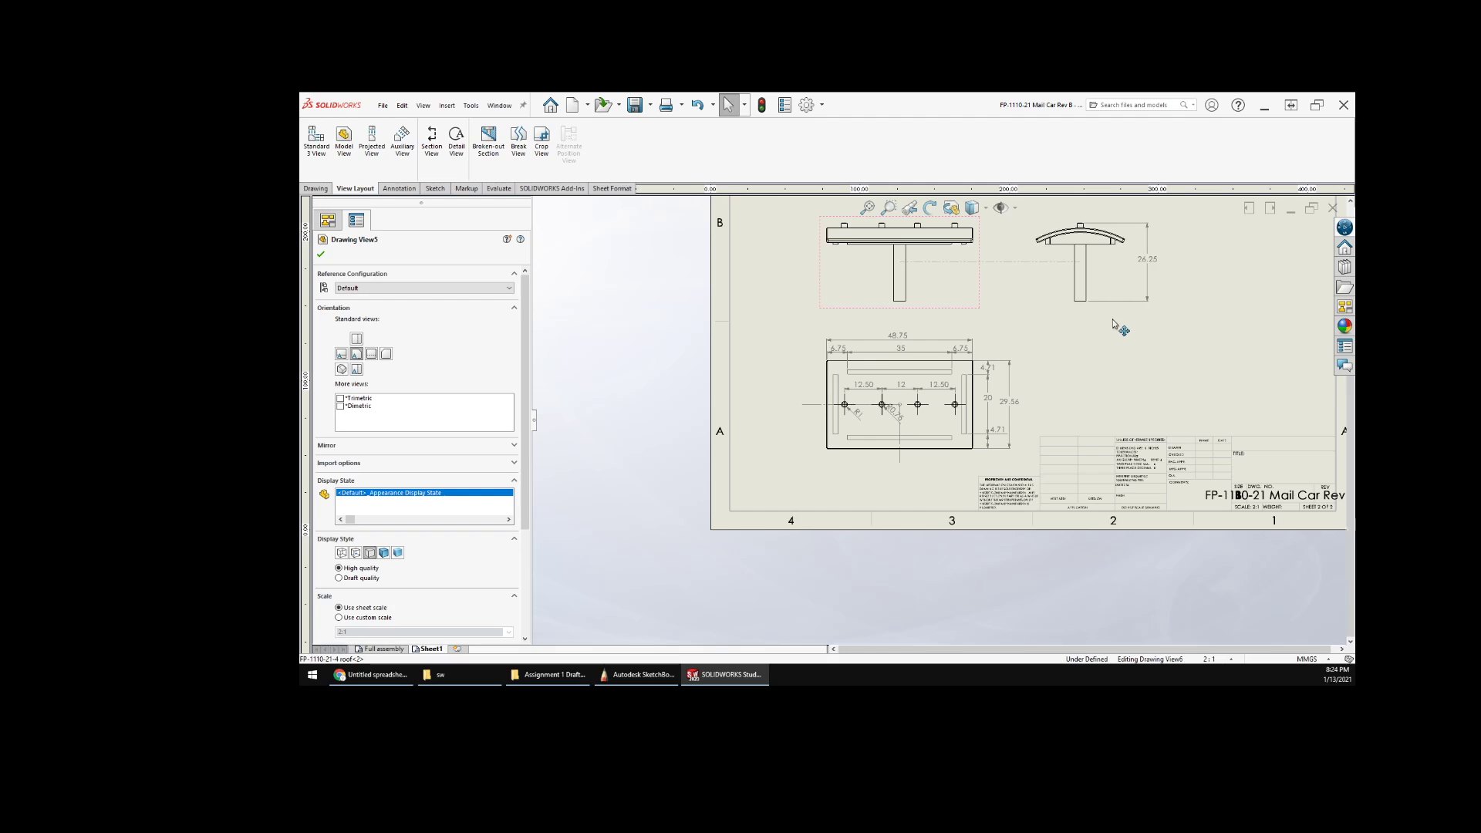
scroll(1034, 343, down, 2)
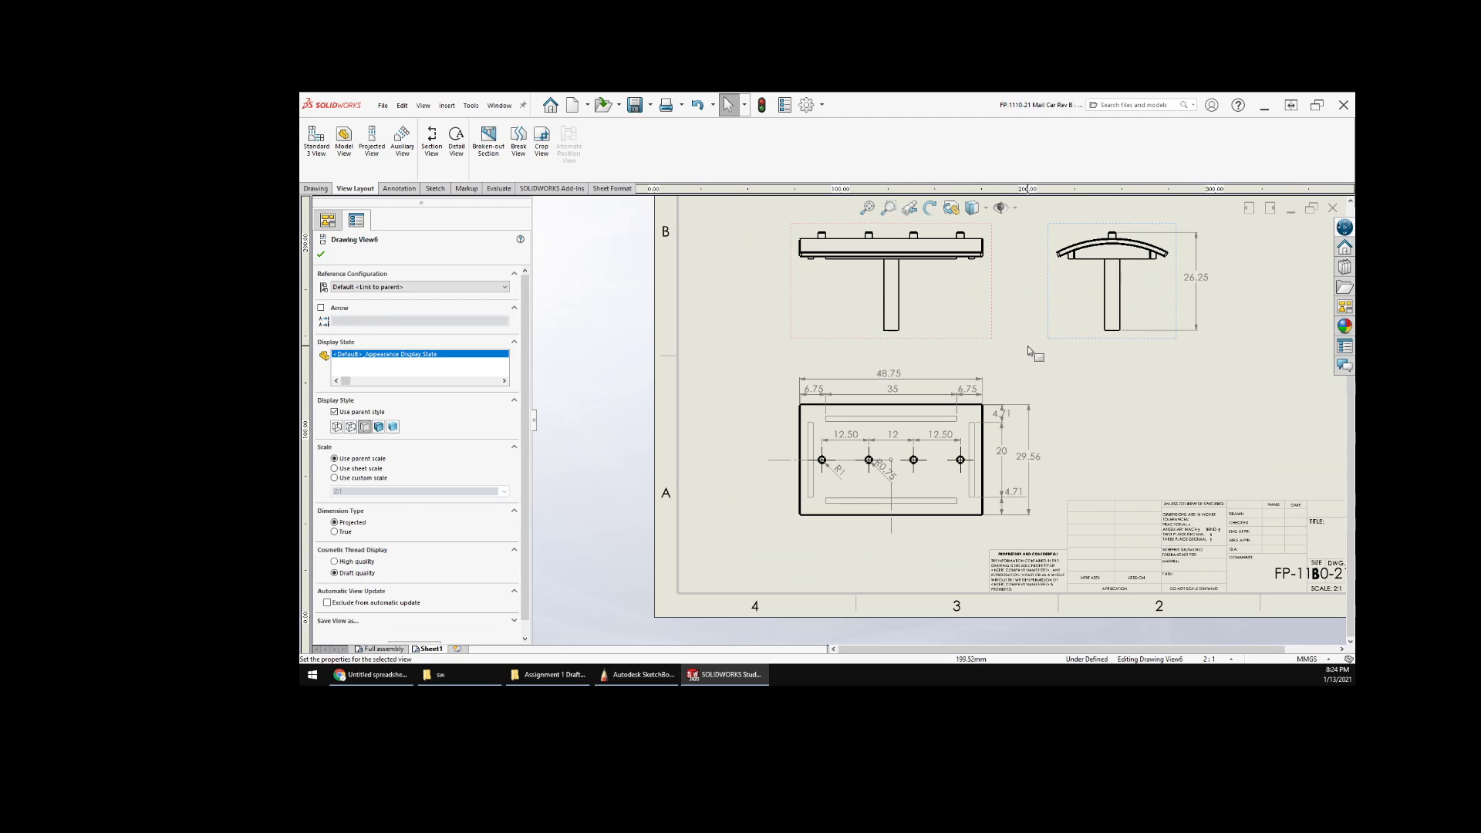
- Delete the R1 and R0.75 radius dimensions from the two leftmost holes in the roof's plan view
scroll(1047, 372, down, 3)
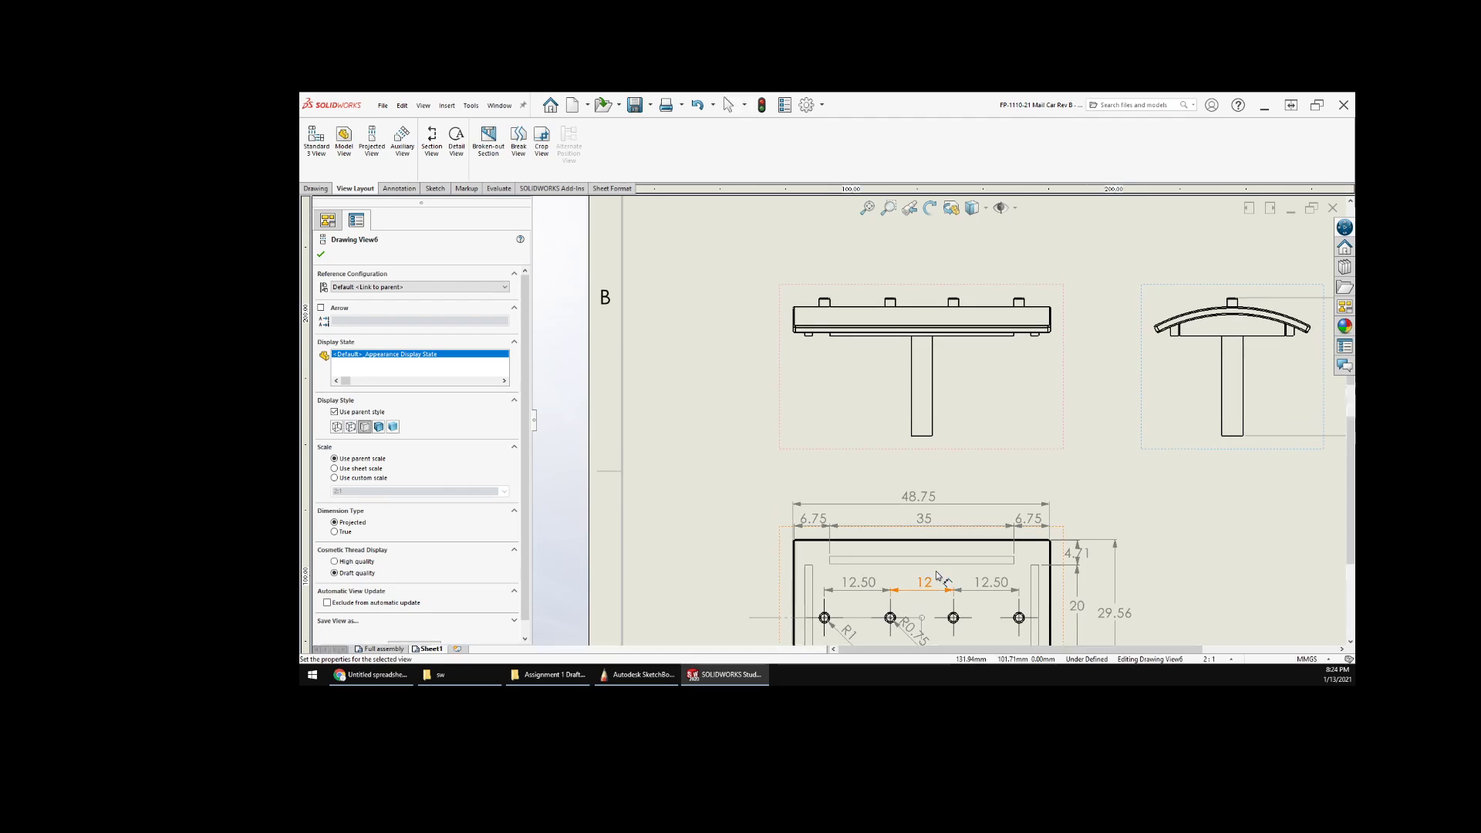
scroll(903, 457, up, 2)
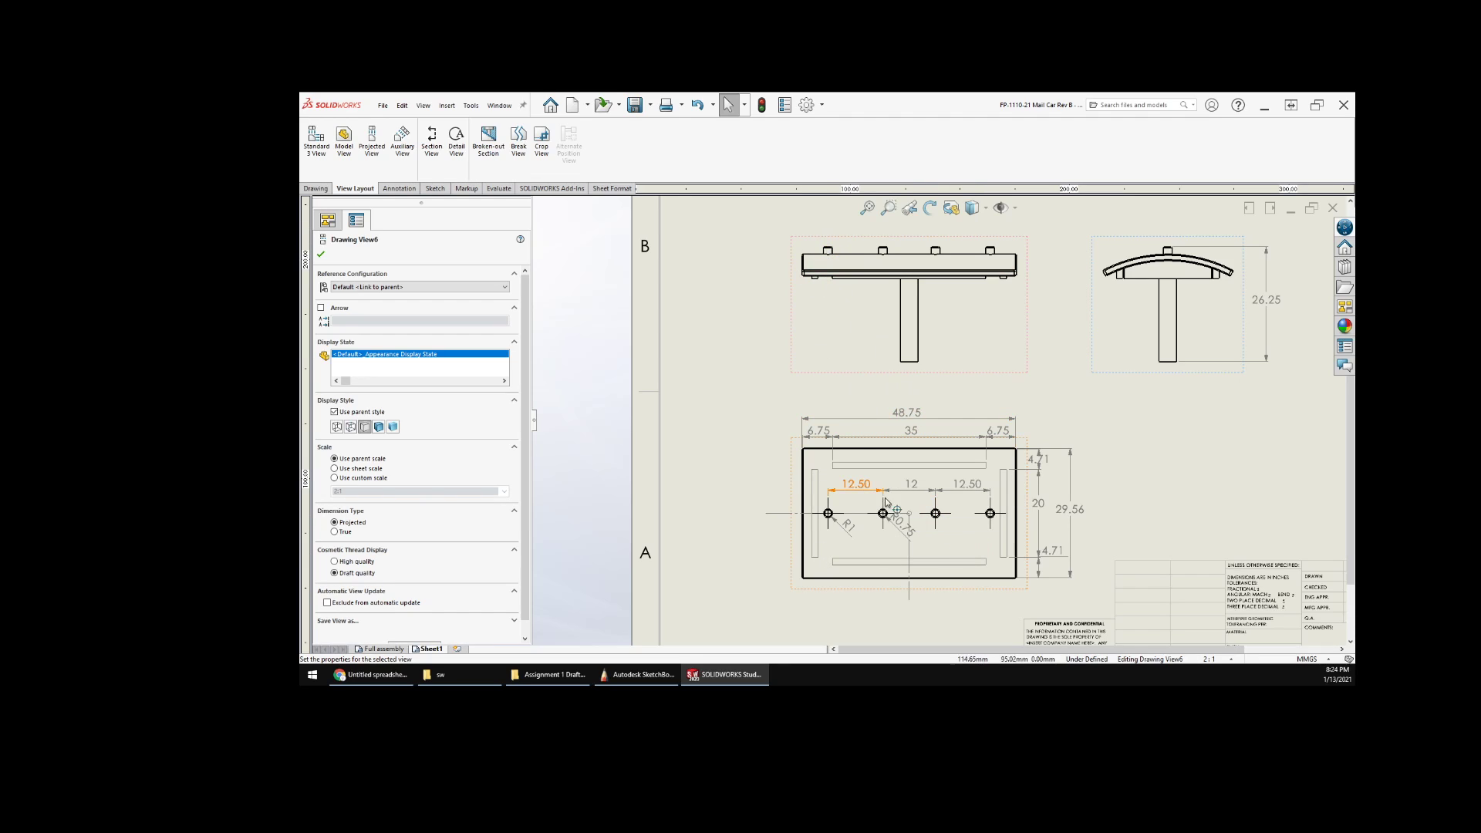
scroll(849, 533, down, 3)
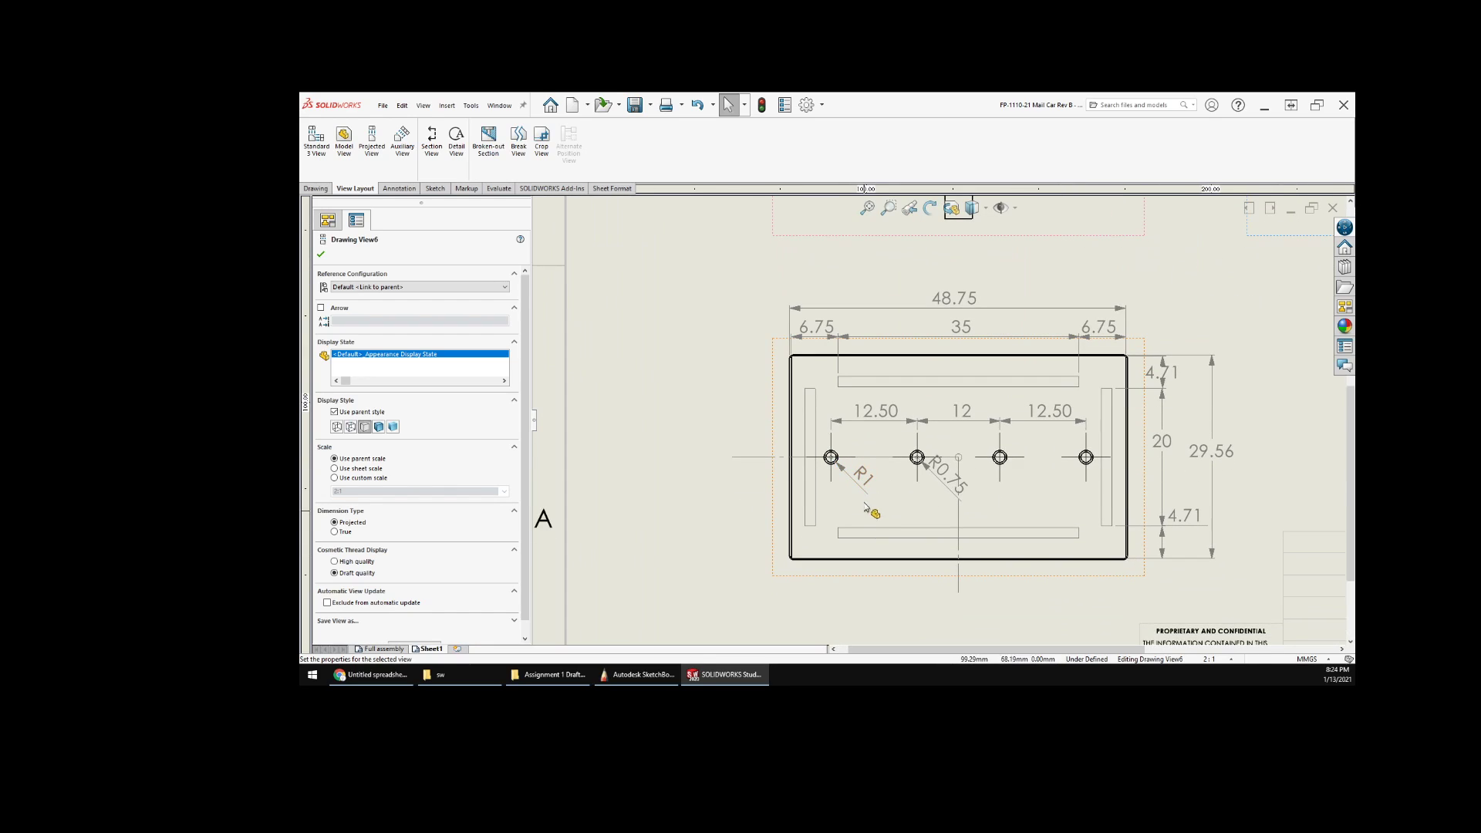
click(863, 485)
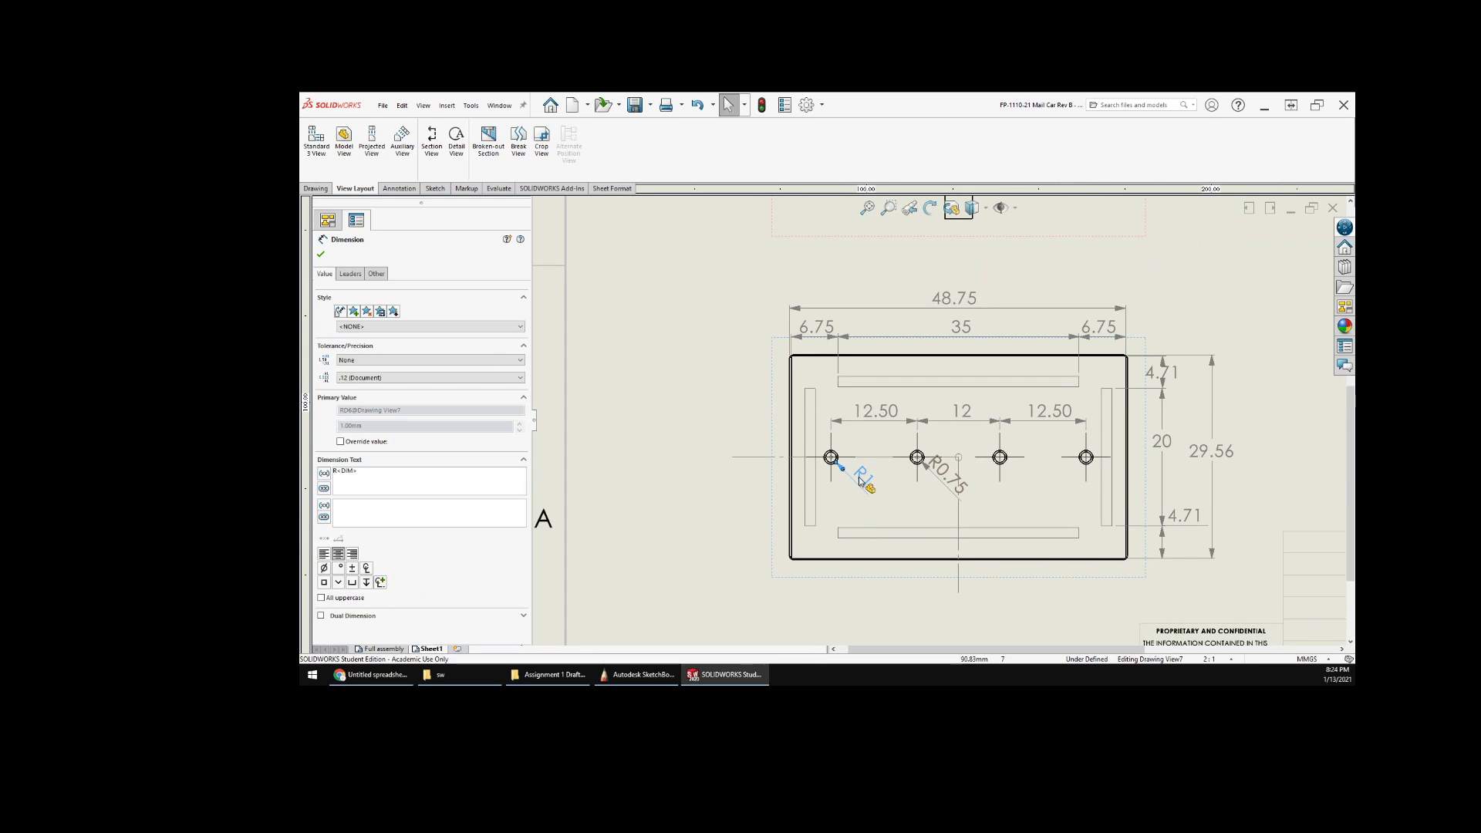
key(Delete)
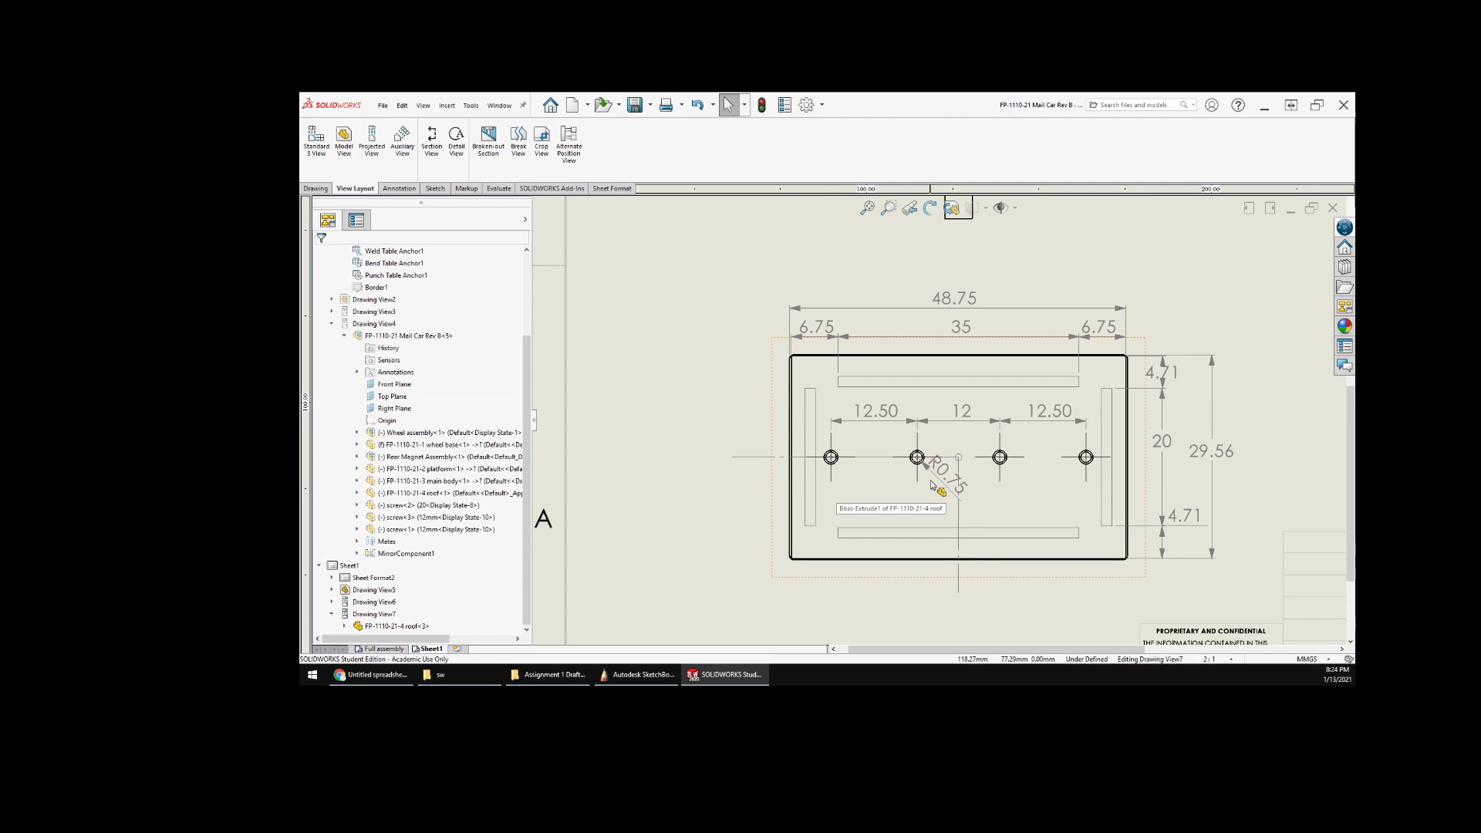
scroll(755, 301, down, 2)
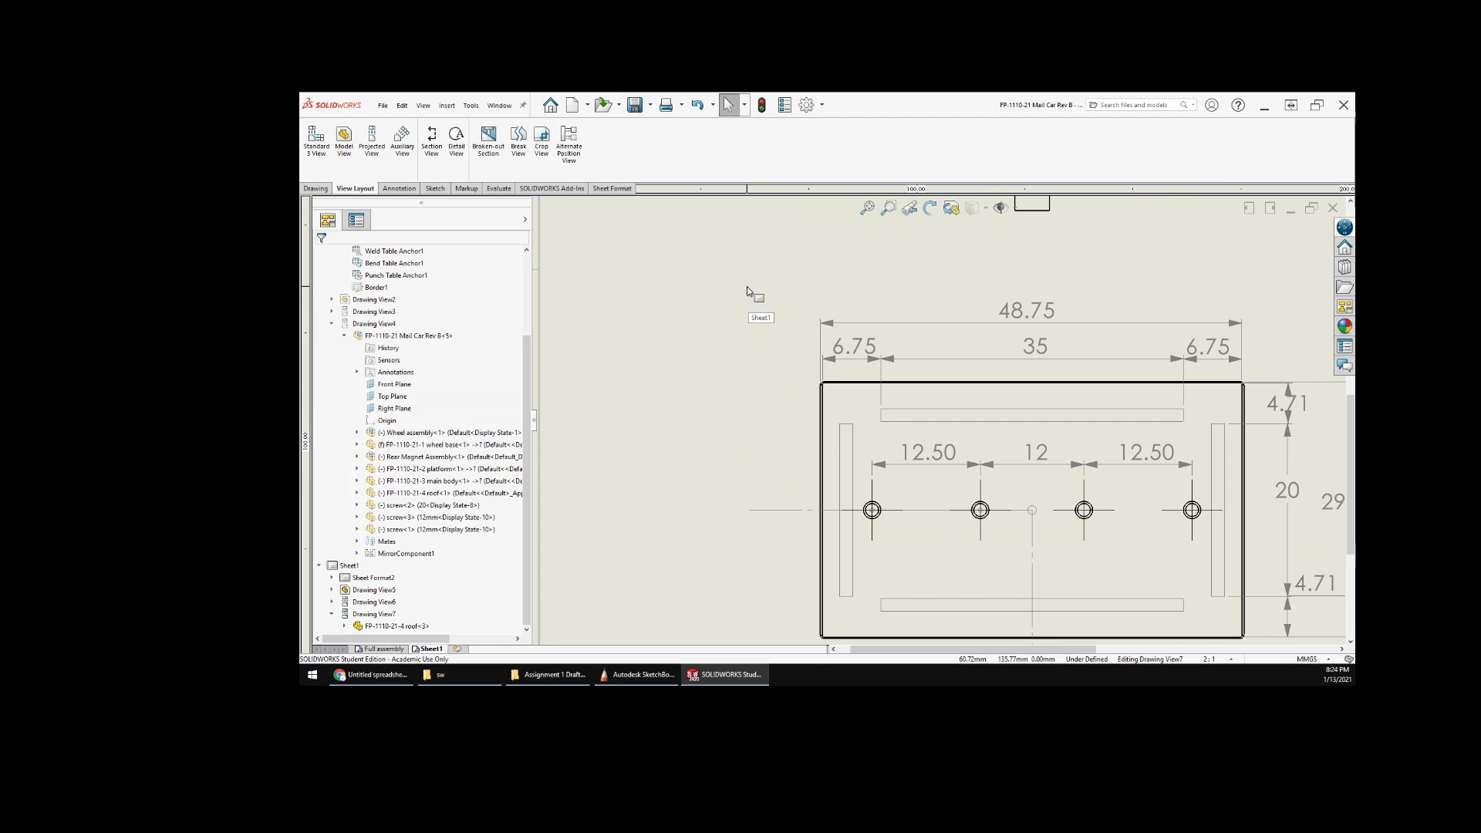
- Dimension the leftmost peg's diameter in the roof's front view, placing the dimension above and to the left of the roof
middle_drag(754, 291, 741, 515)
scroll(744, 457, up, 3)
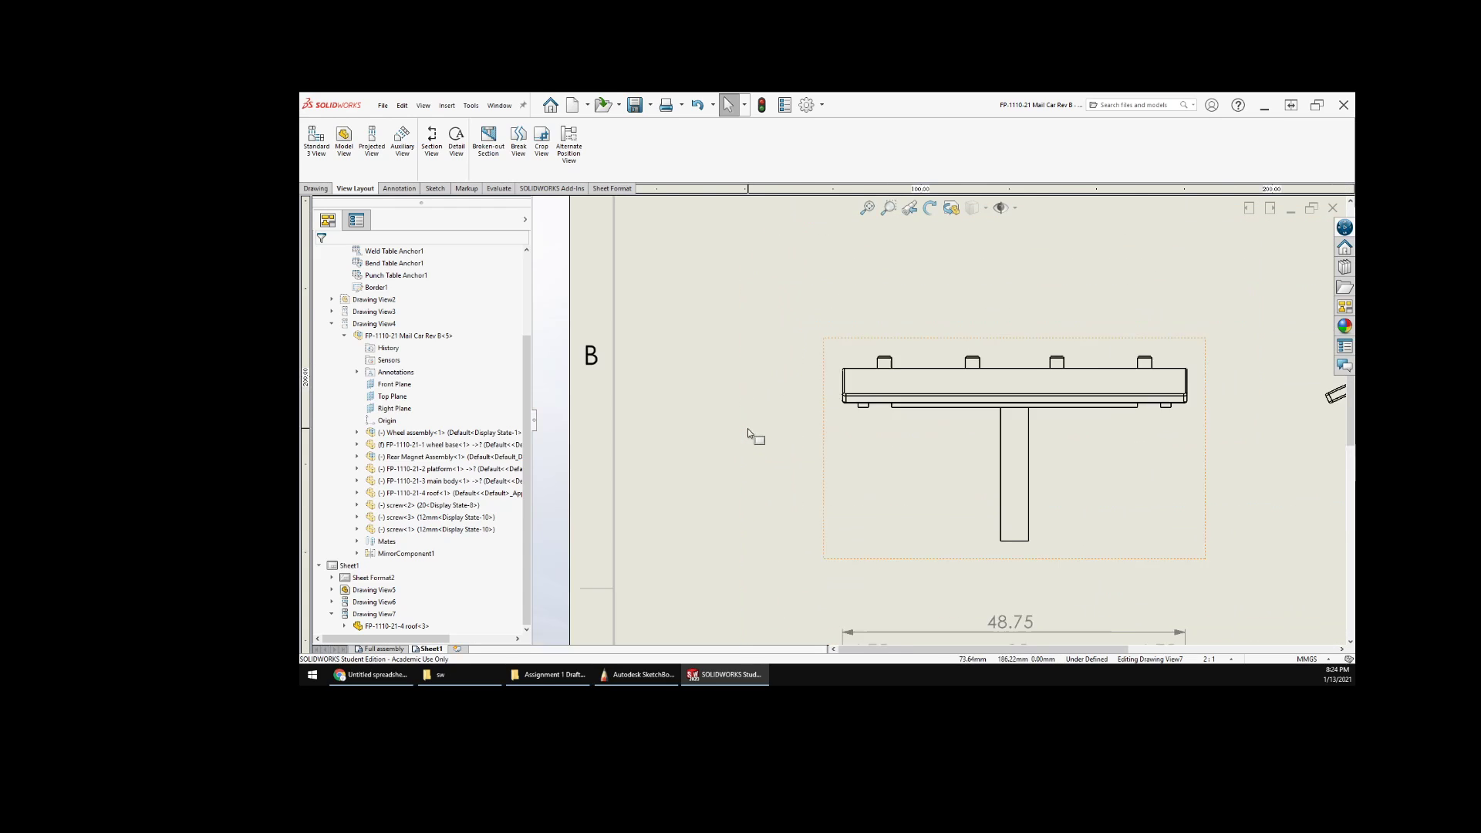
right_click(751, 377)
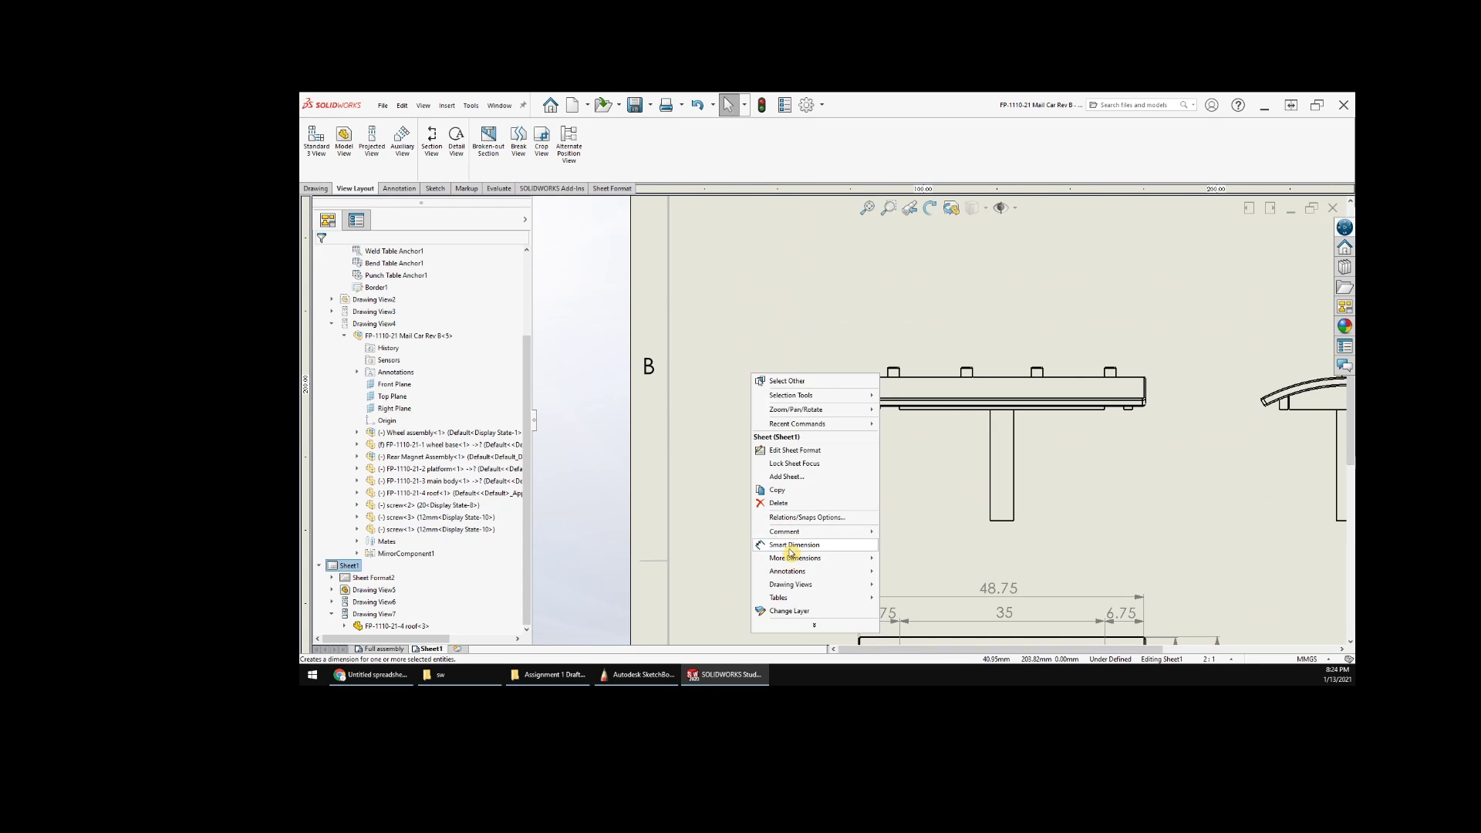
click(888, 411)
scroll(887, 409, down, 3)
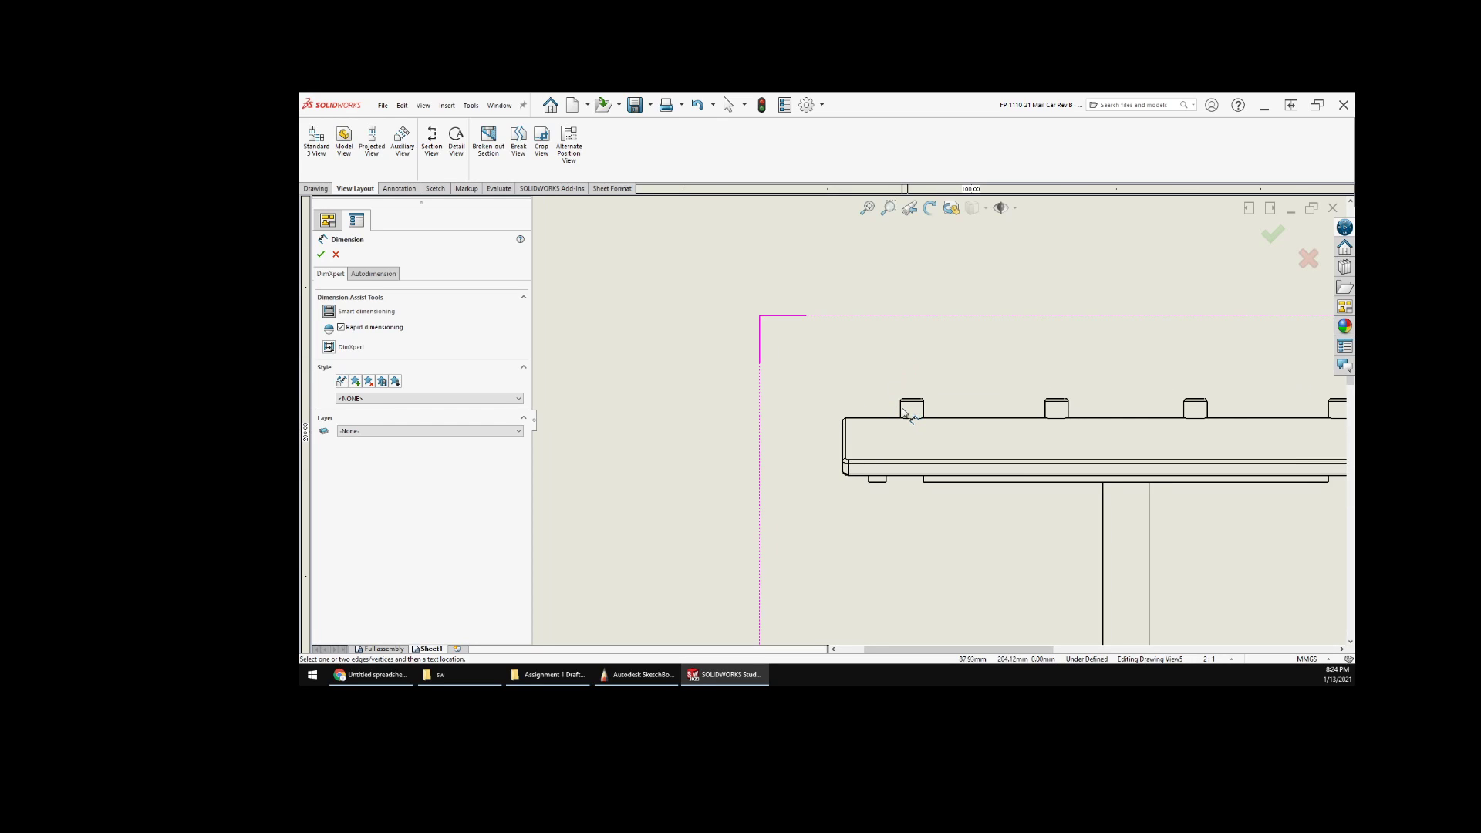
click(900, 409)
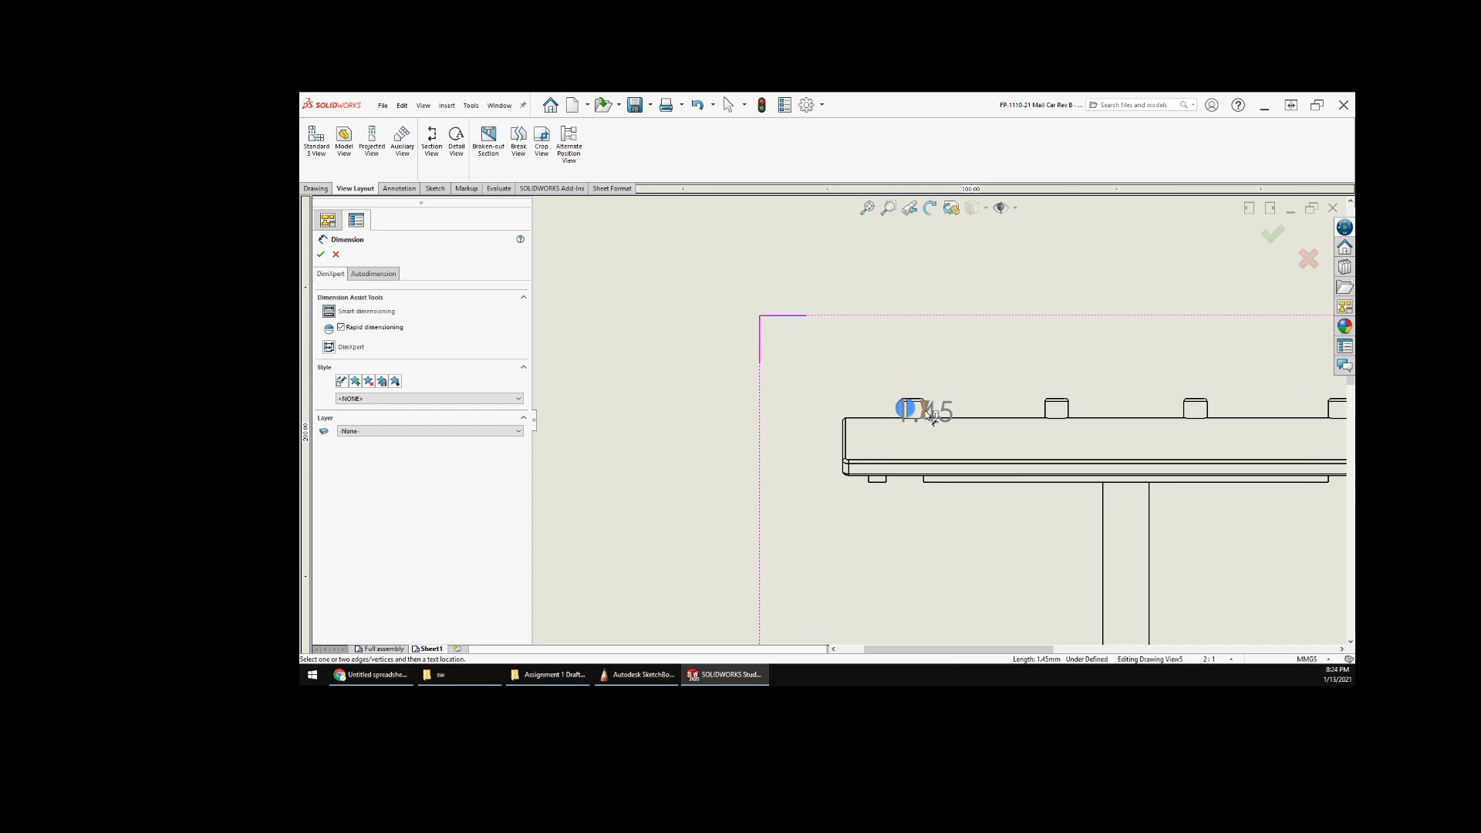
click(923, 410)
click(797, 271)
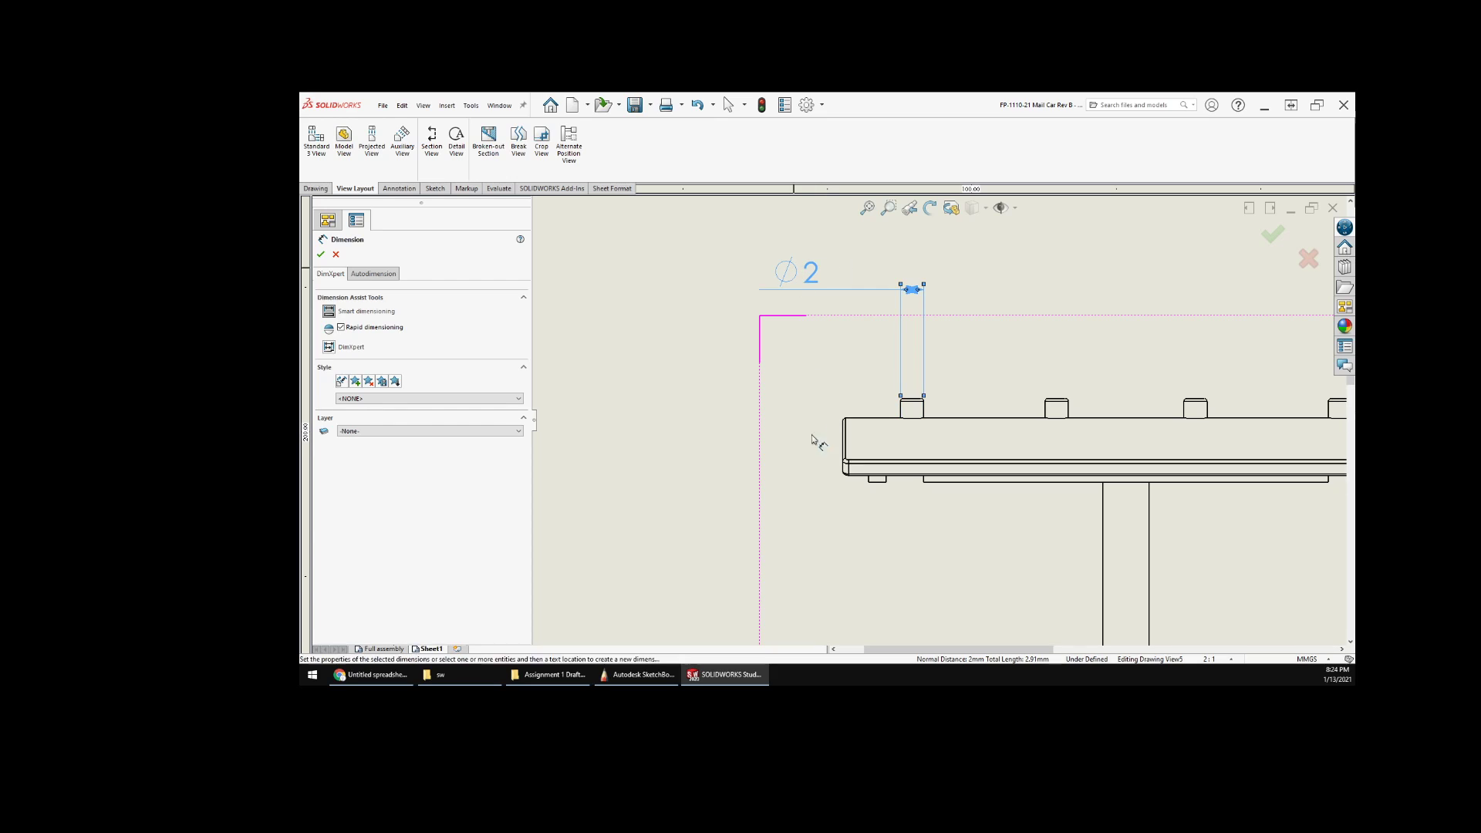
key(Escape)
scroll(938, 411, up, 4)
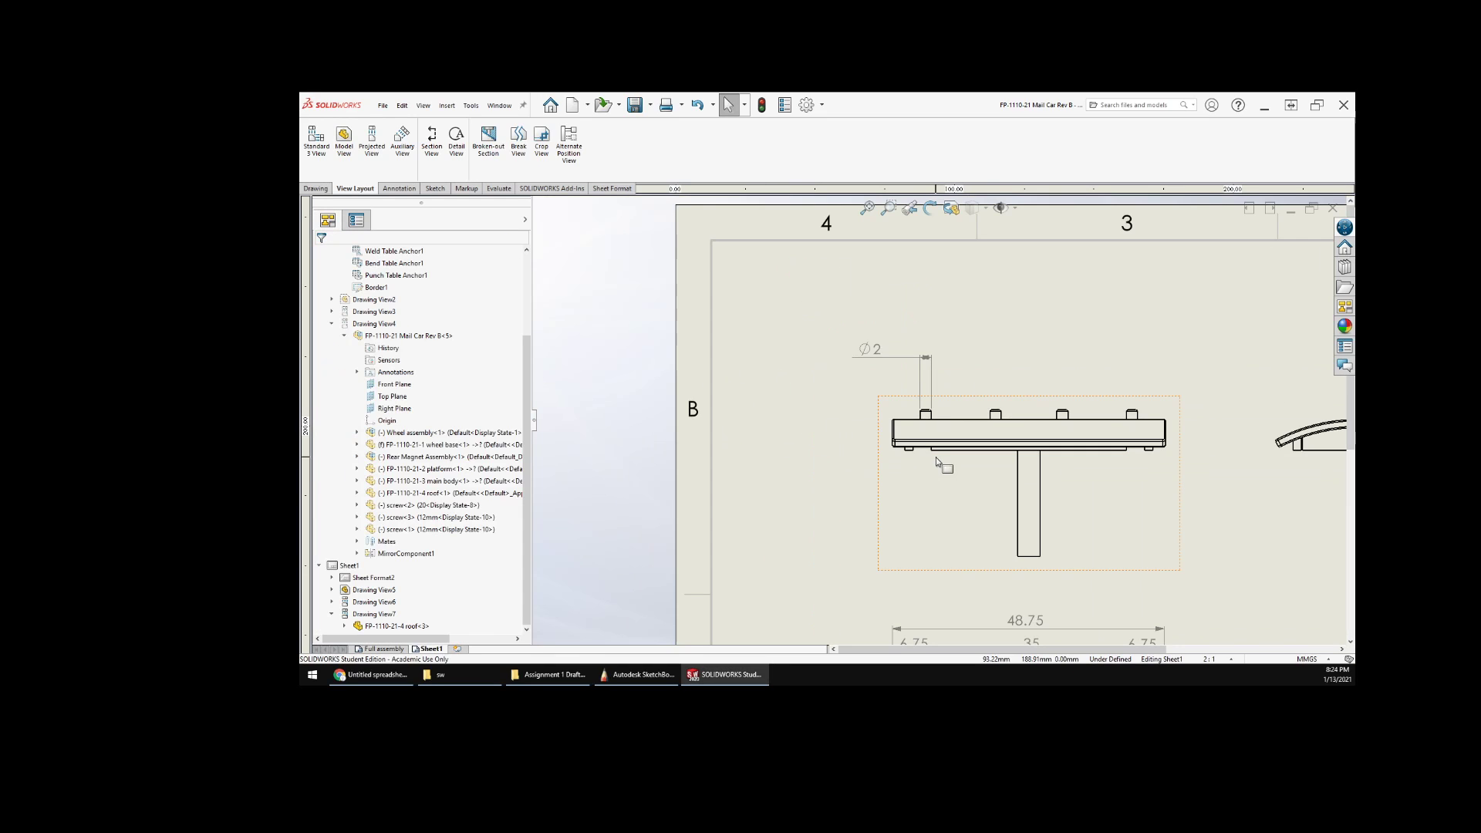
- Dimension the vertical distance from the leftmost hole's centre mark to the roof's lower edge in the plan view
middle_drag(939, 461, 882, 329)
middle_drag(838, 456, 824, 440)
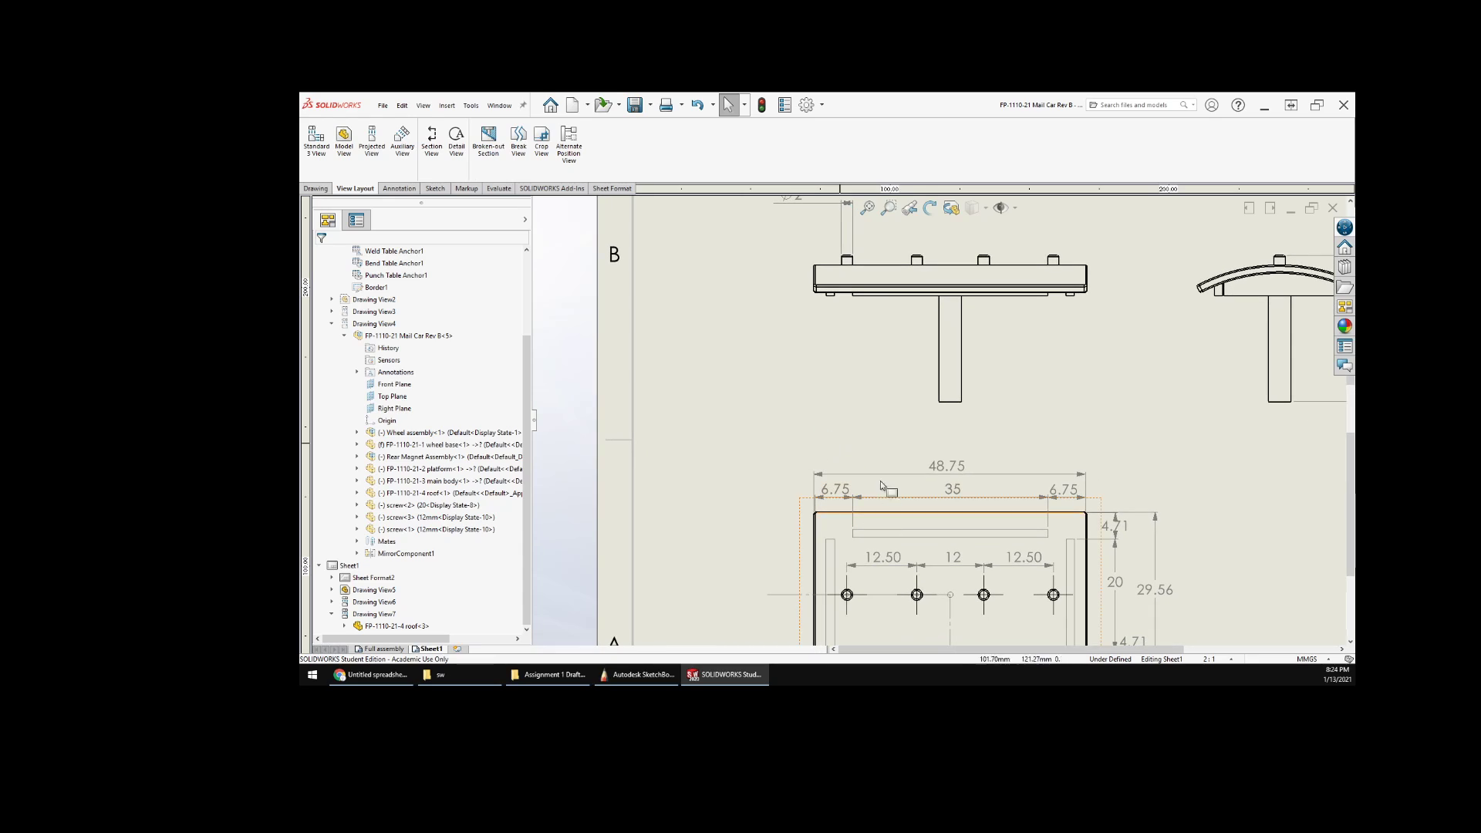
click(848, 594)
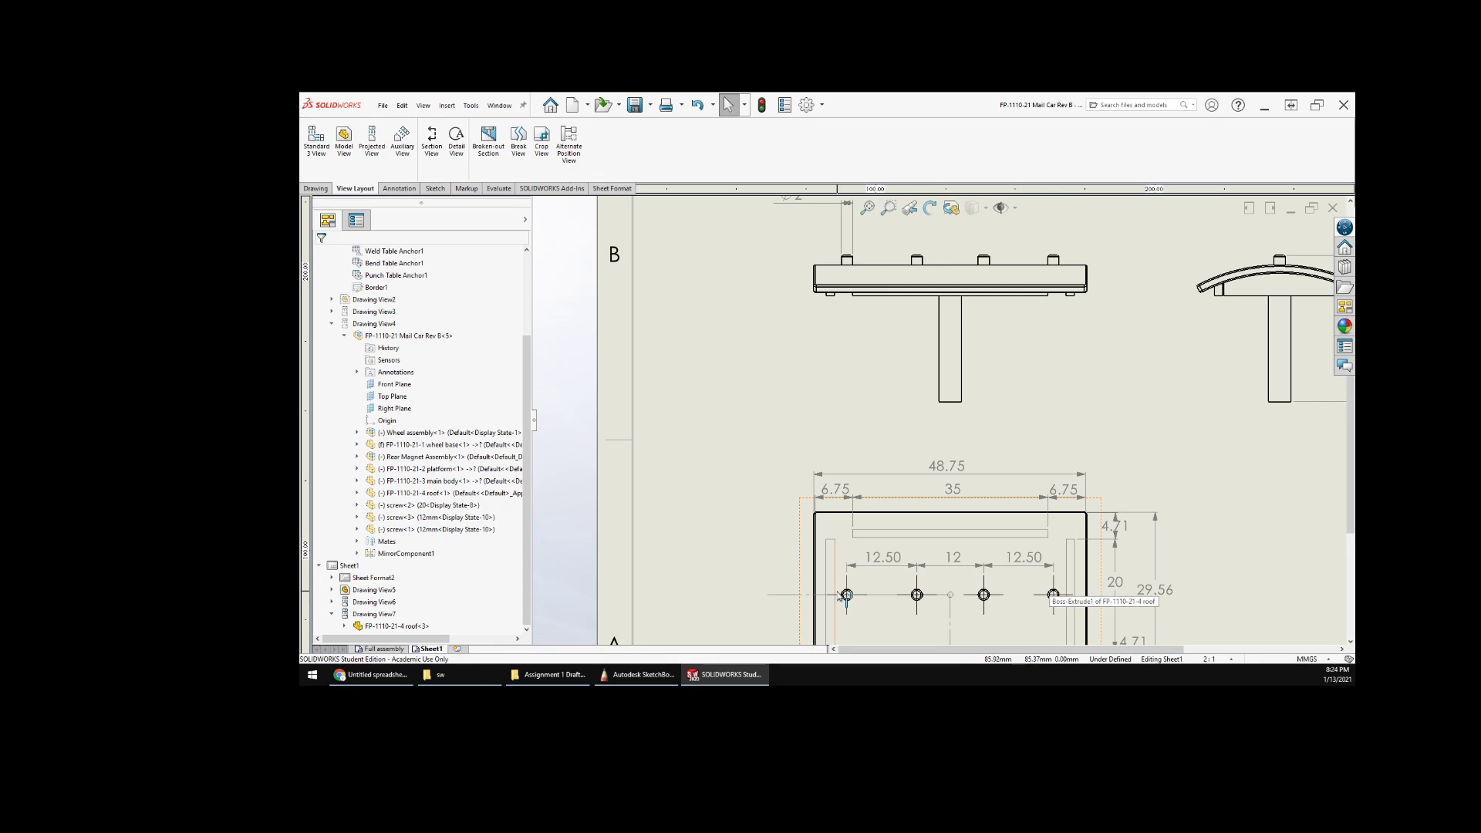
middle_drag(843, 597, 845, 505)
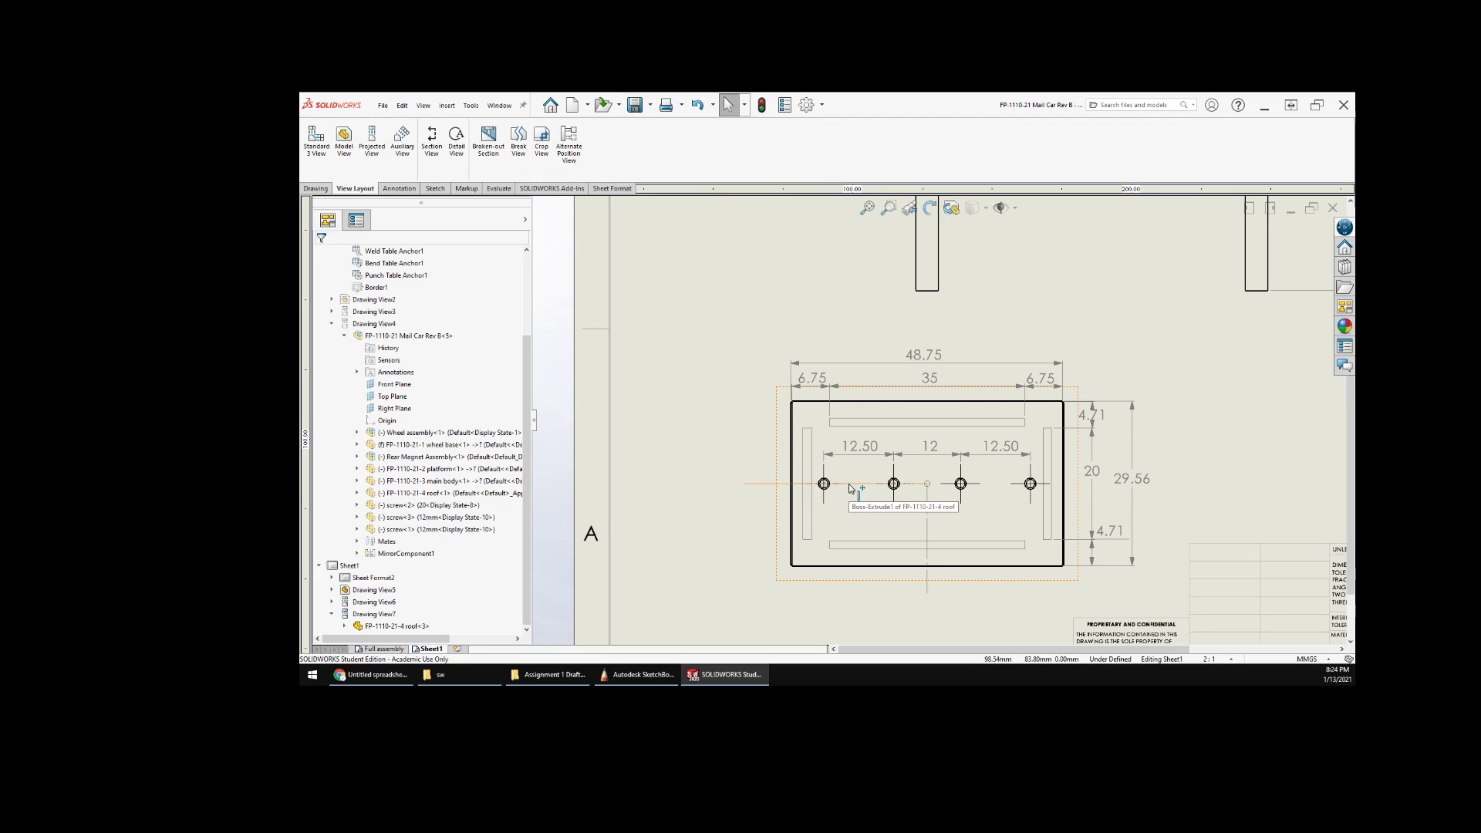
right_click(716, 446)
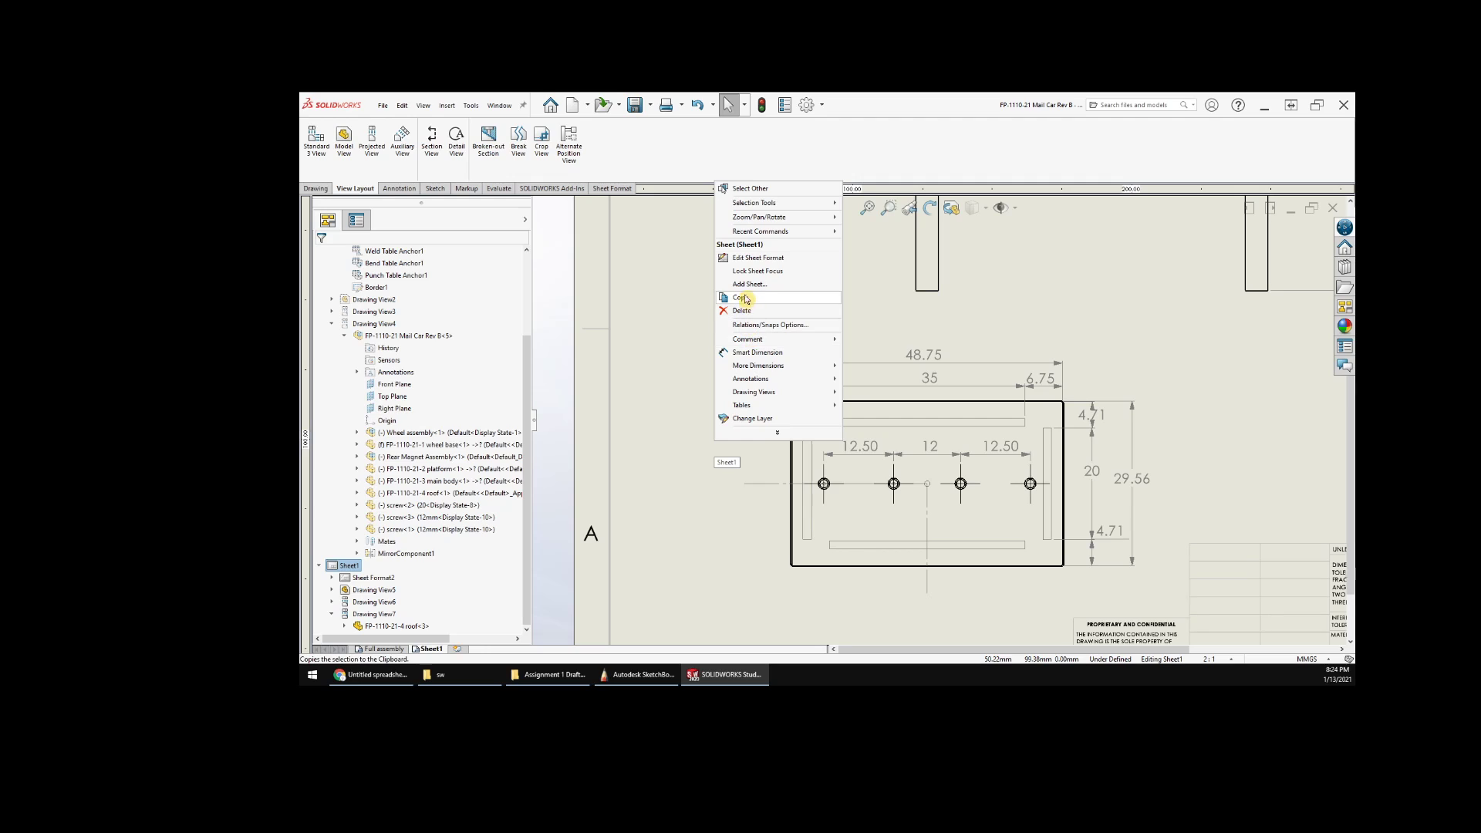
click(754, 353)
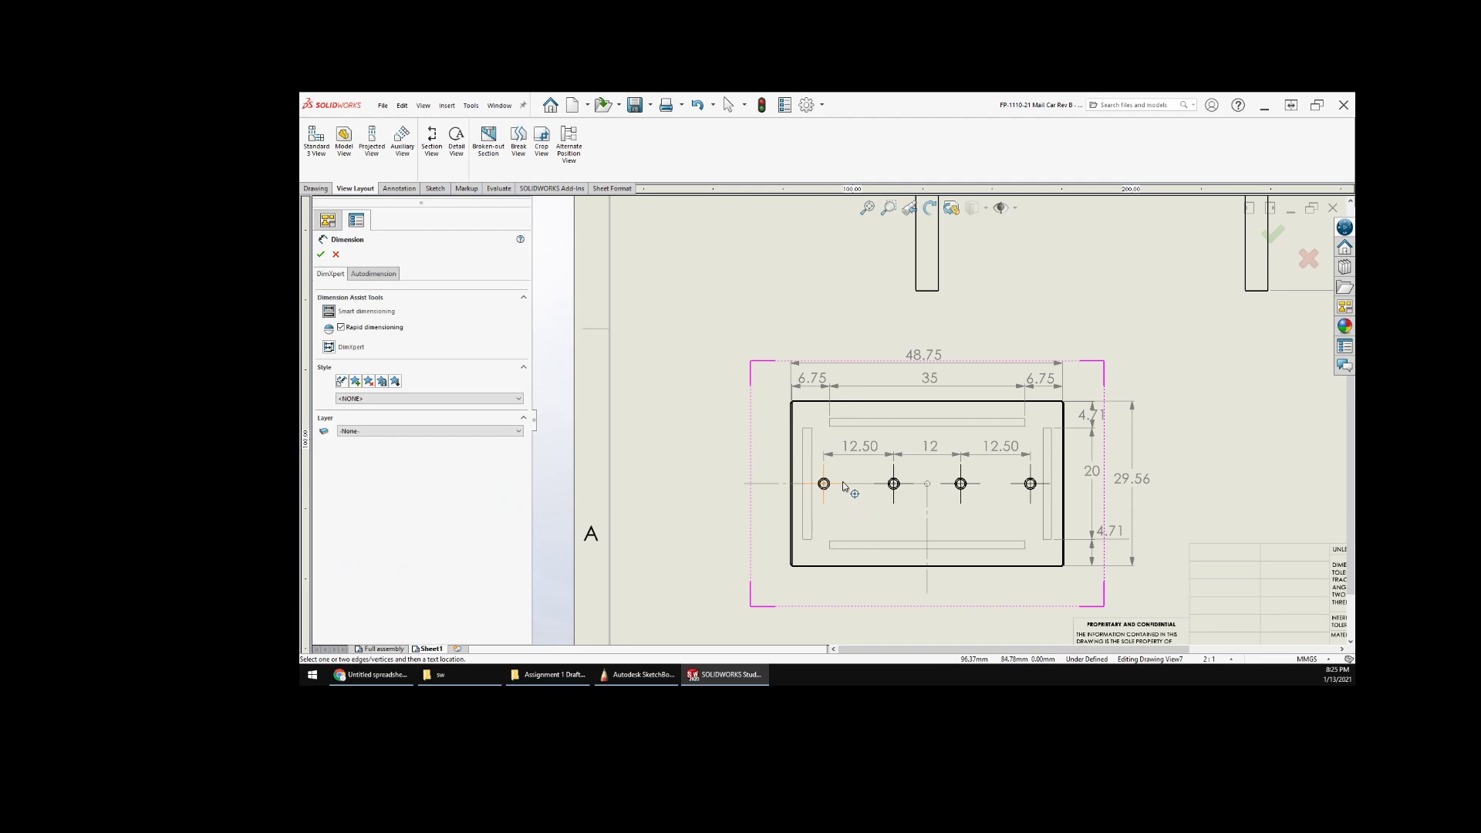
click(841, 484)
click(829, 568)
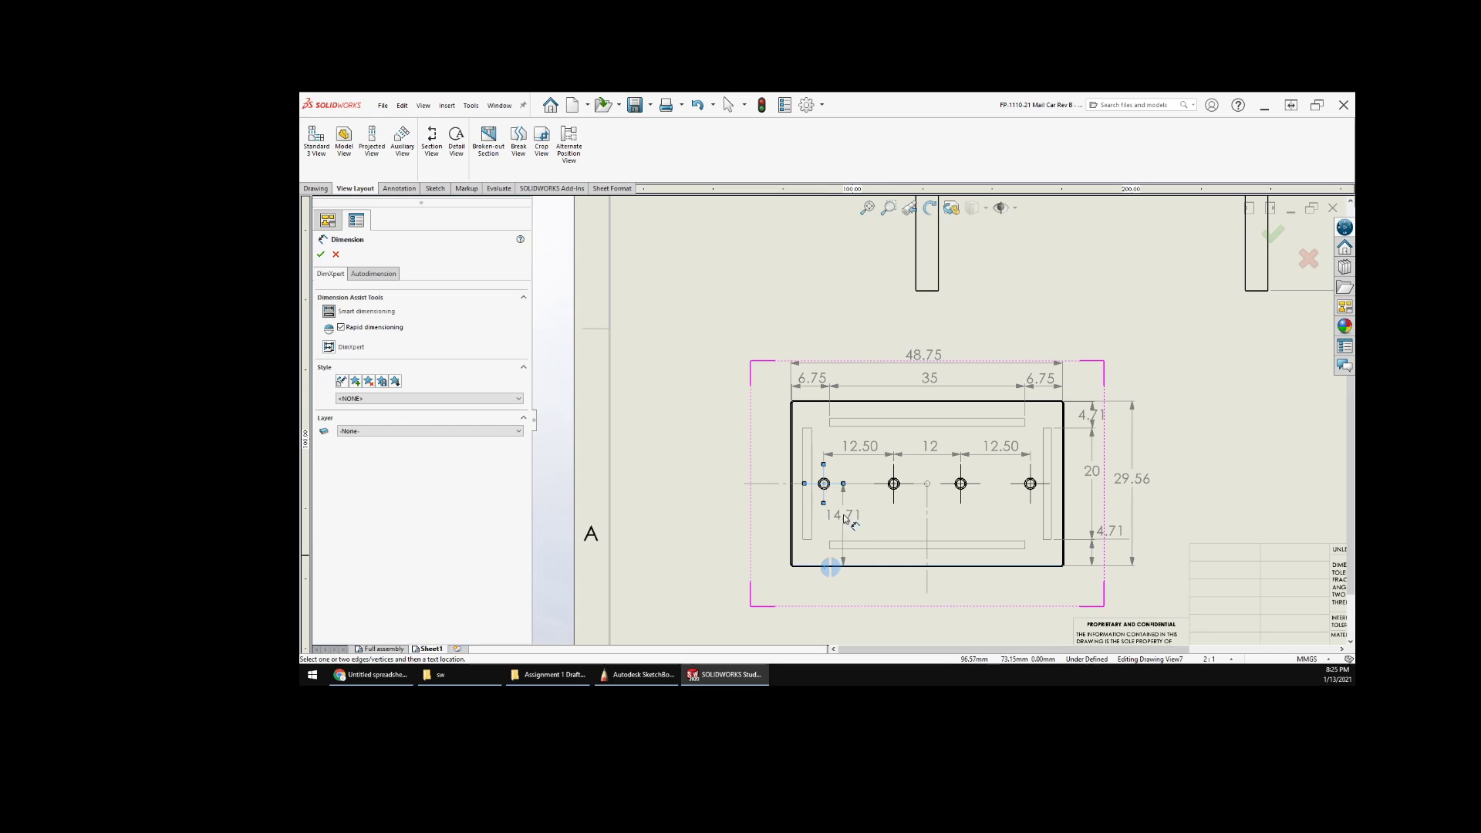
click(830, 525)
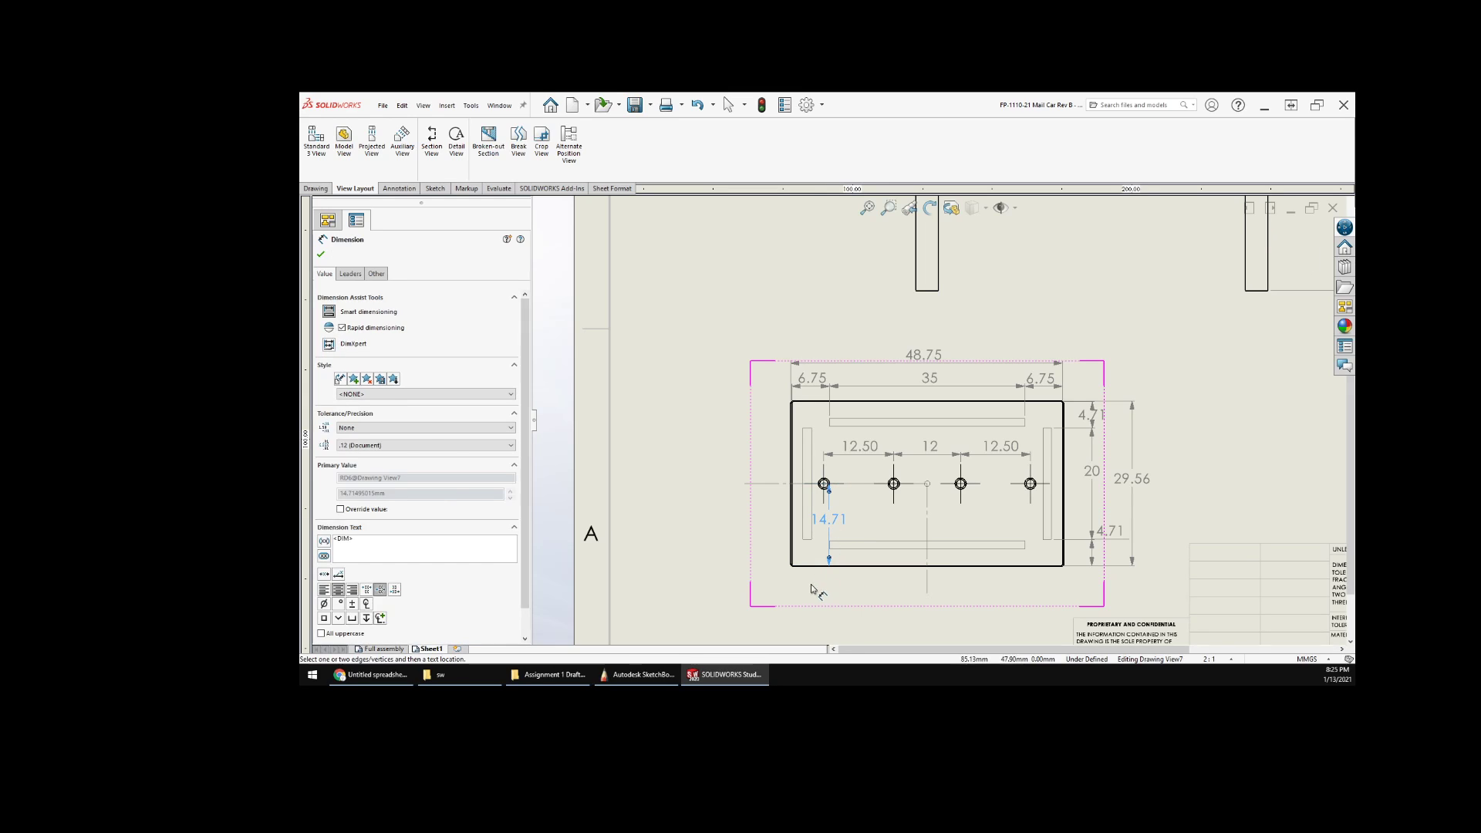
key(Escape)
- Move the hole-to-lower-edge dimension outside the plan view, beyond the roof's left edge
click(829, 532)
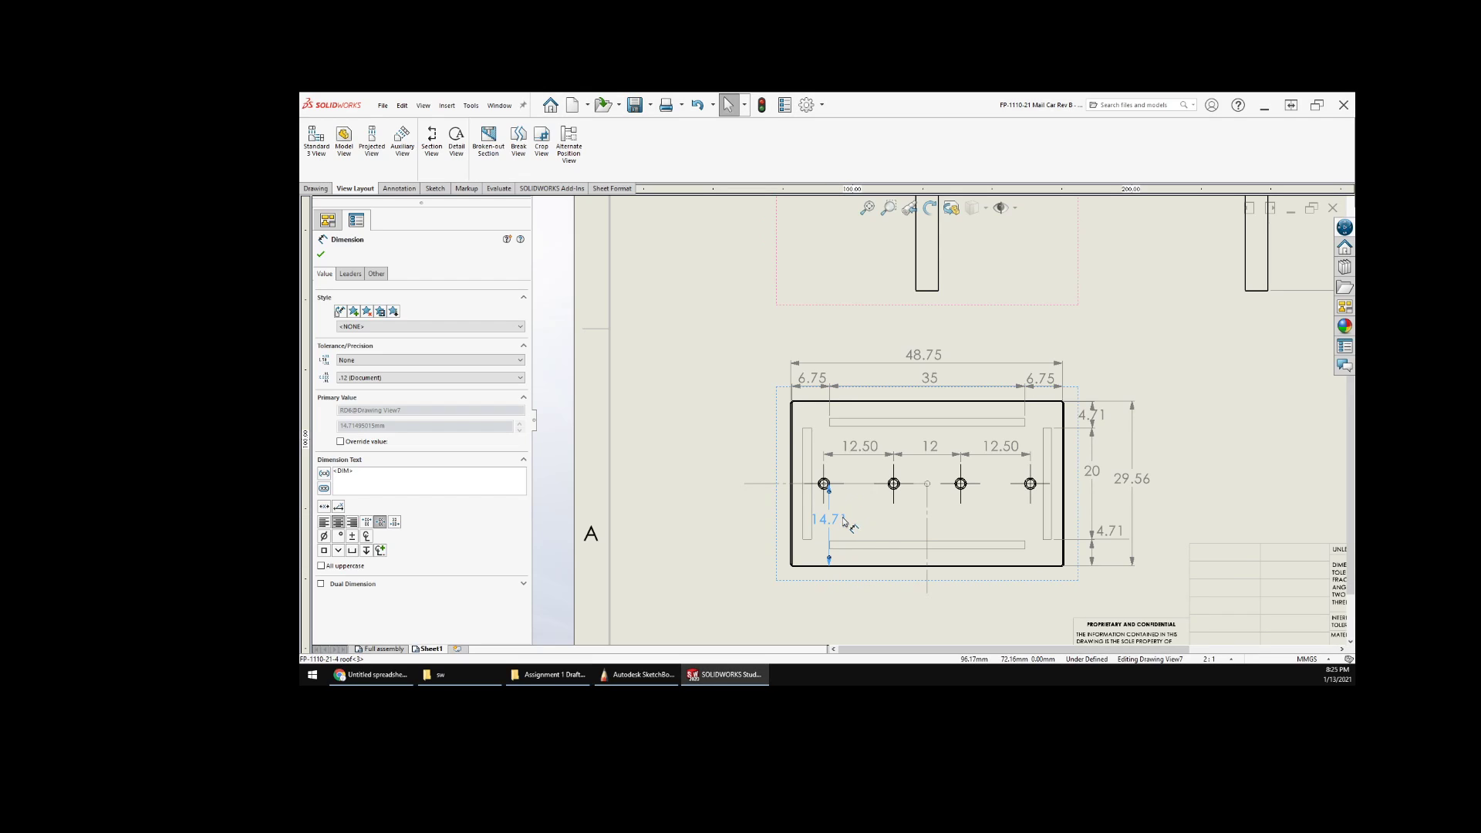
drag(786, 511, 776, 509)
click(714, 542)
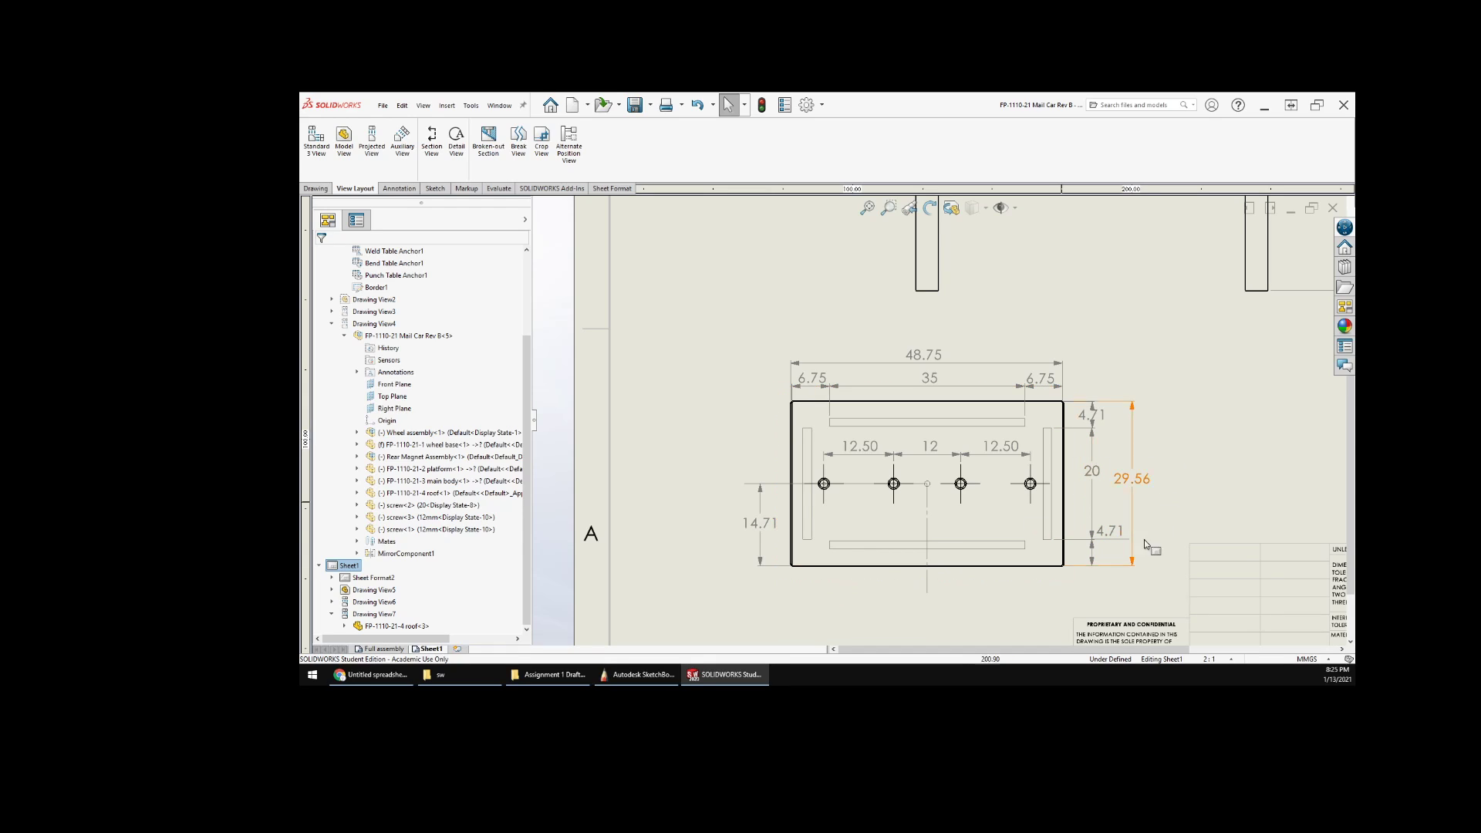
- Check the roof plan view's dimensions for completeness, comparing them with those on the full assembly sheet
scroll(1157, 555, down, 3)
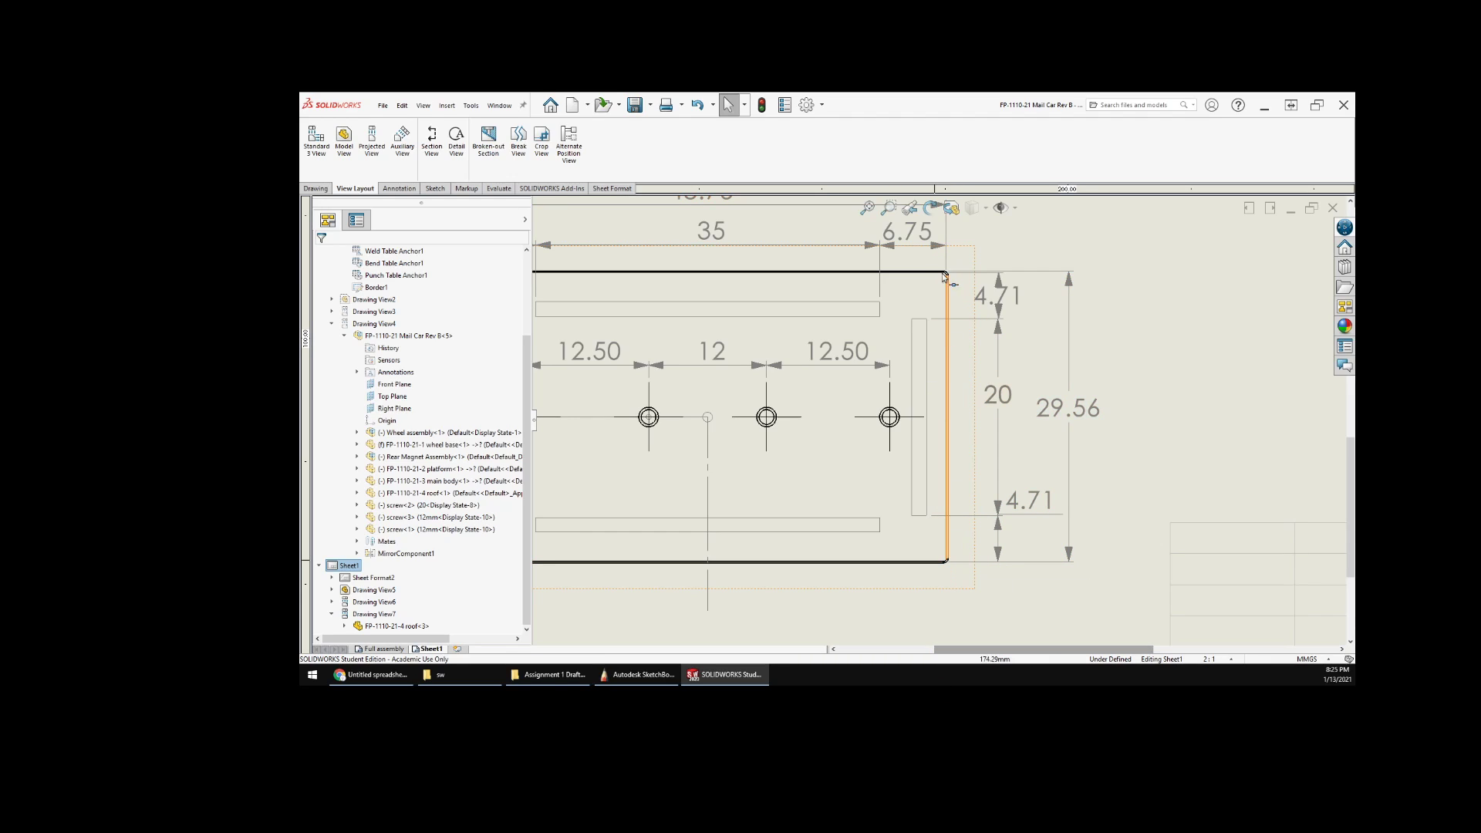
middle_drag(780, 442, 1240, 409)
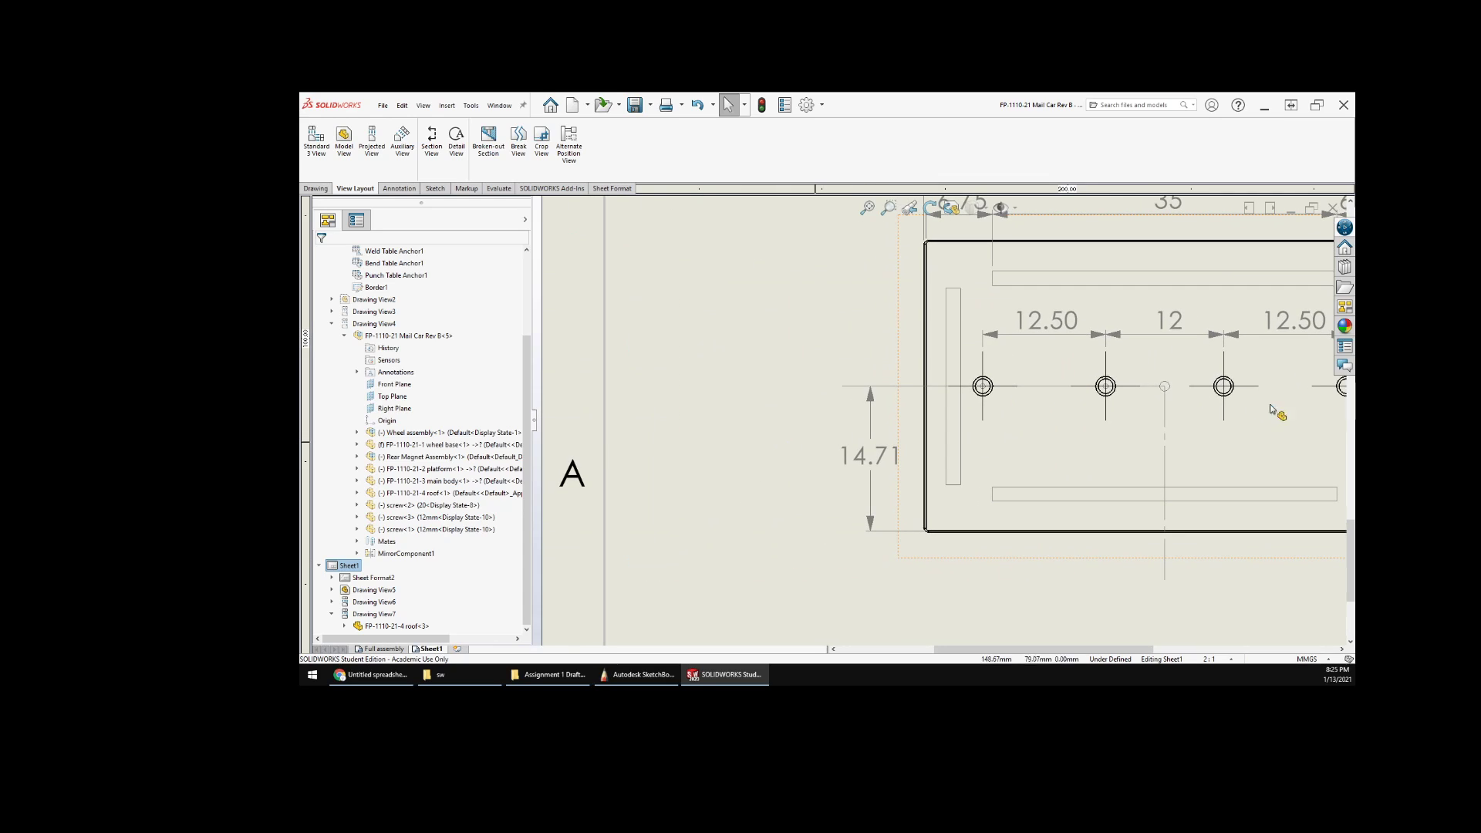
scroll(1076, 425, up, 1)
middle_drag(1074, 425, 983, 443)
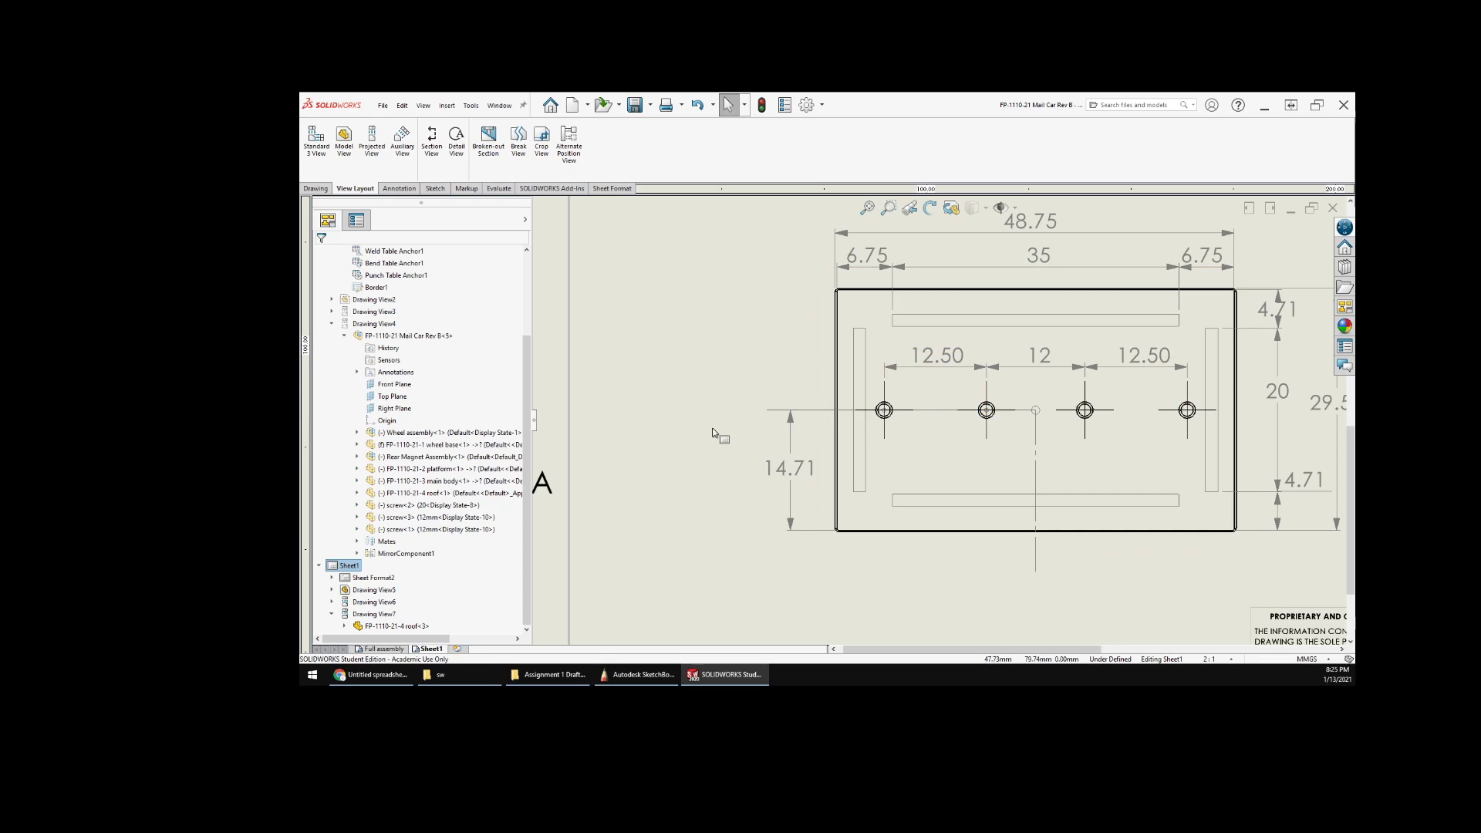
scroll(736, 414, up, 3)
middle_drag(862, 395, 707, 461)
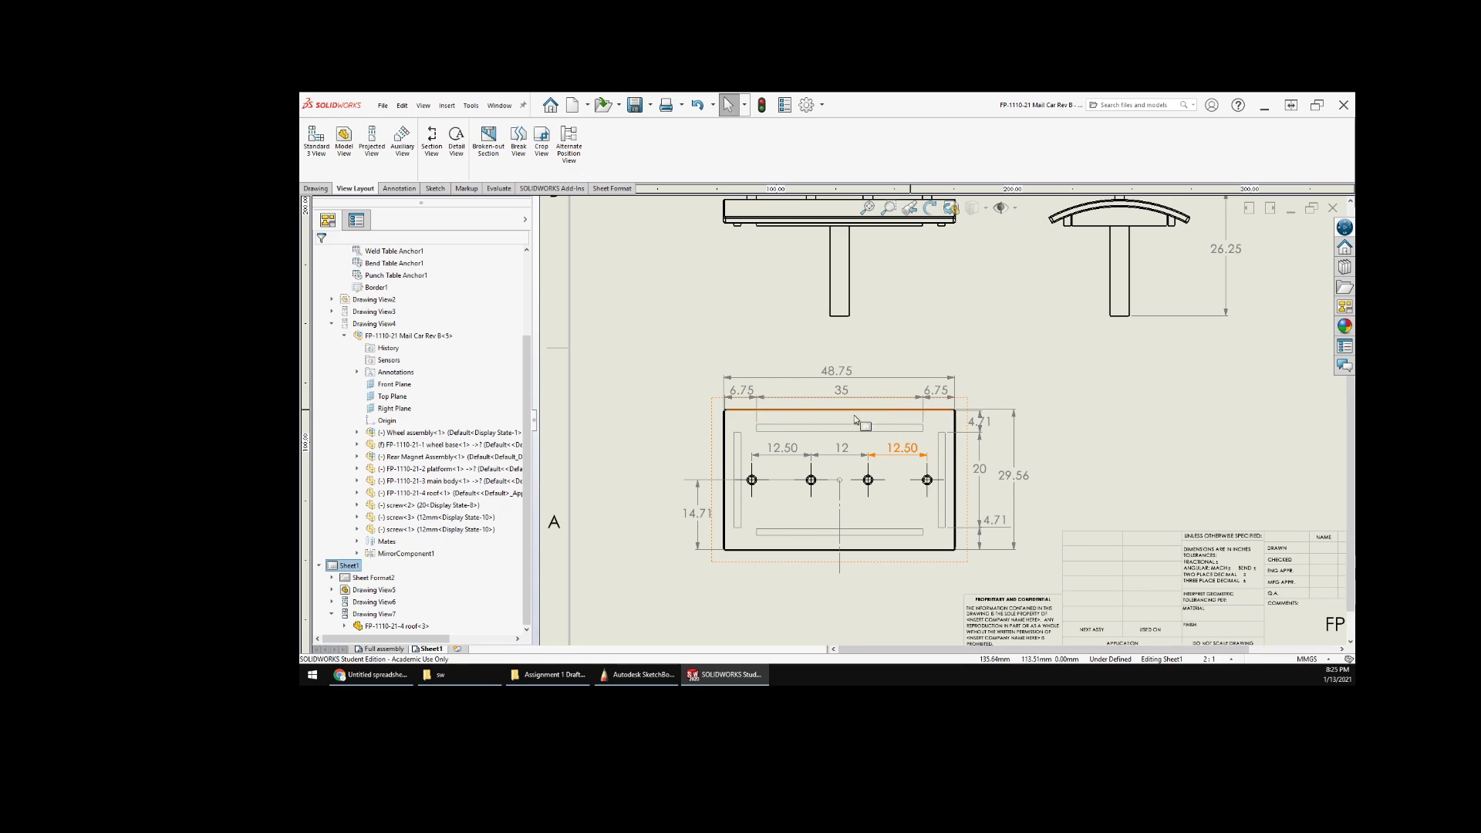
click(378, 649)
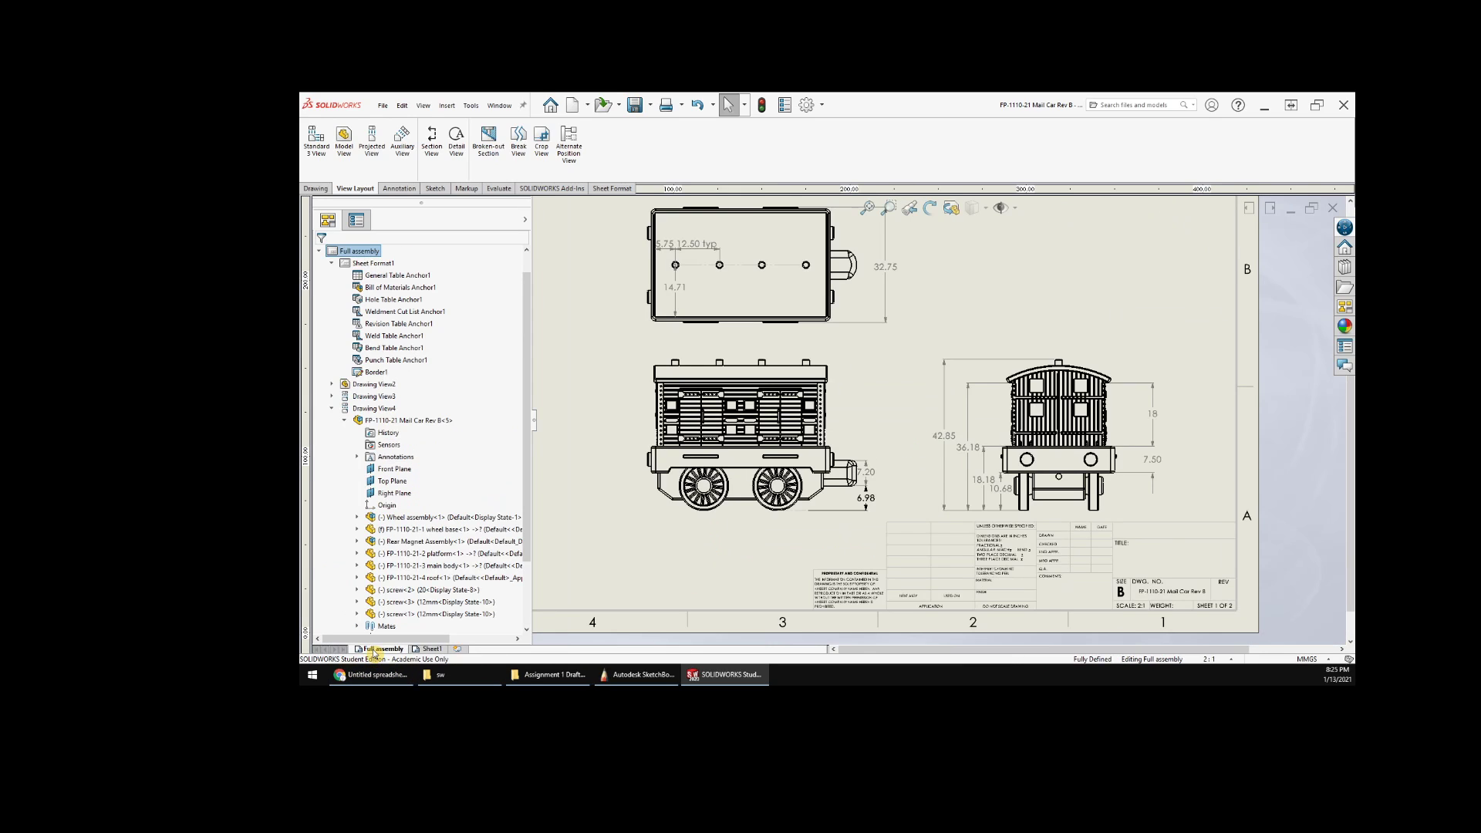
scroll(886, 409, down, 1)
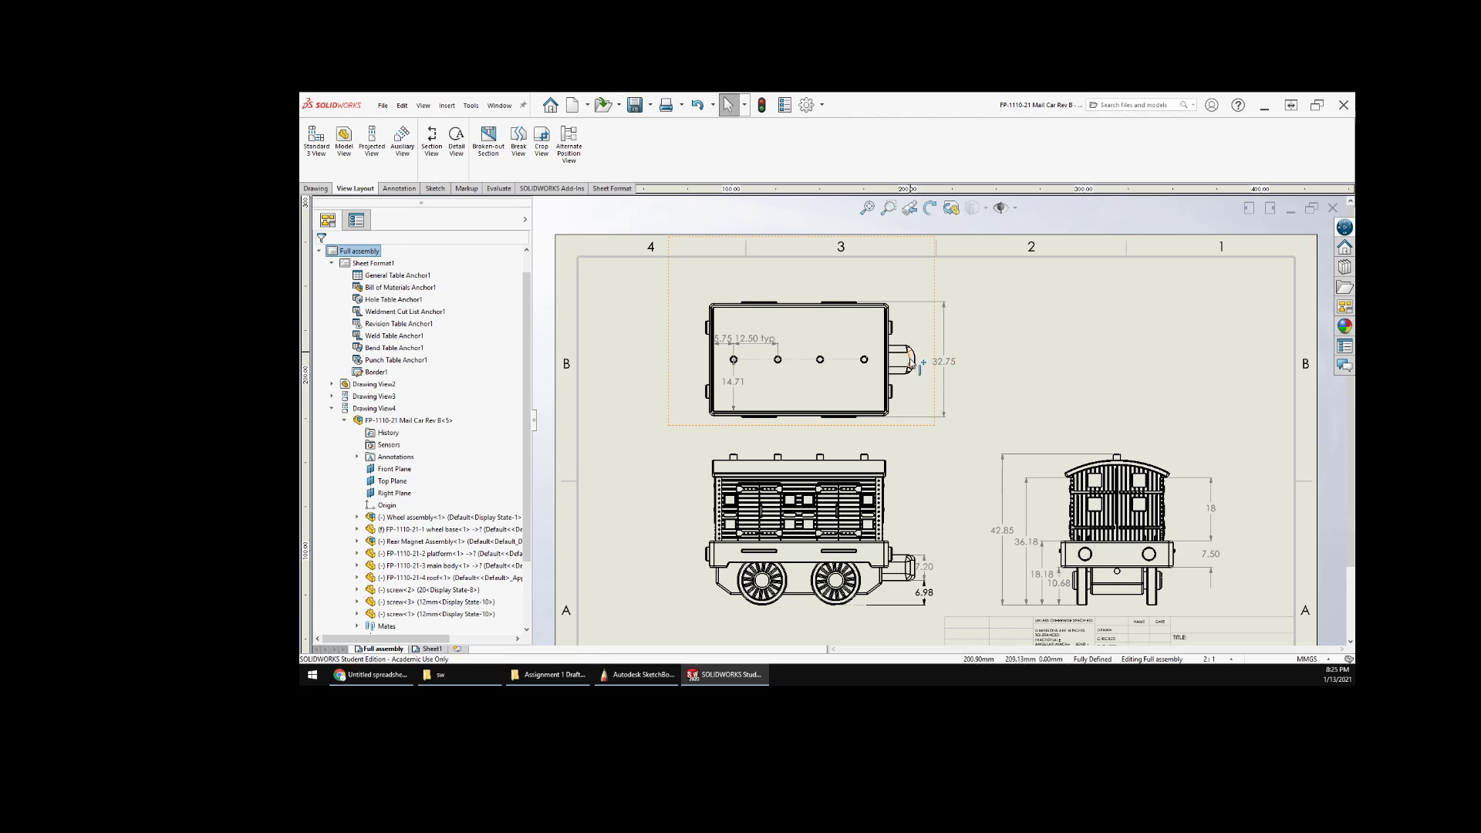
click(427, 649)
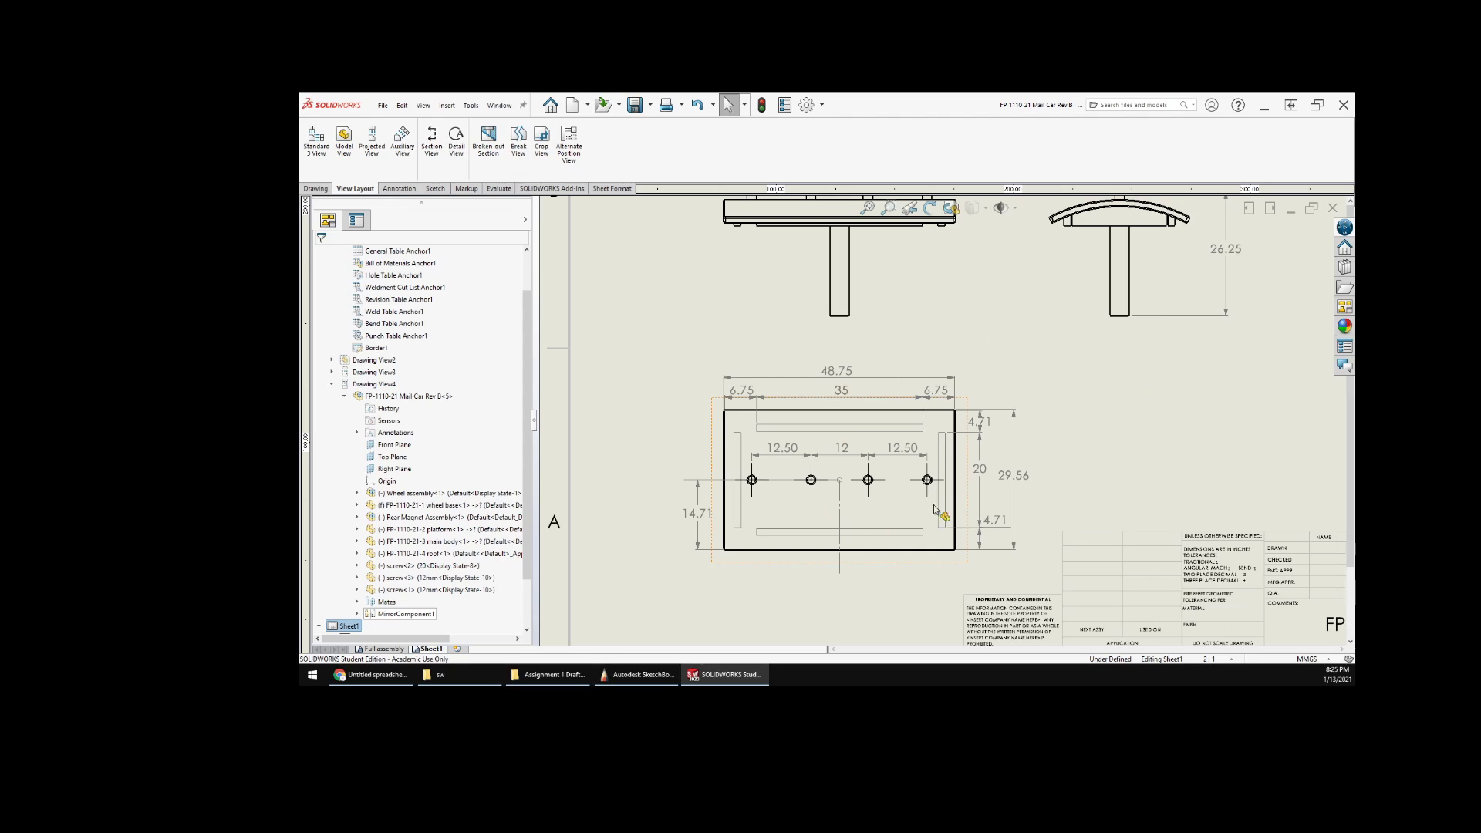
- Set the roof's side view to the Hidden Lines Visible display style
middle_drag(928, 368, 942, 459)
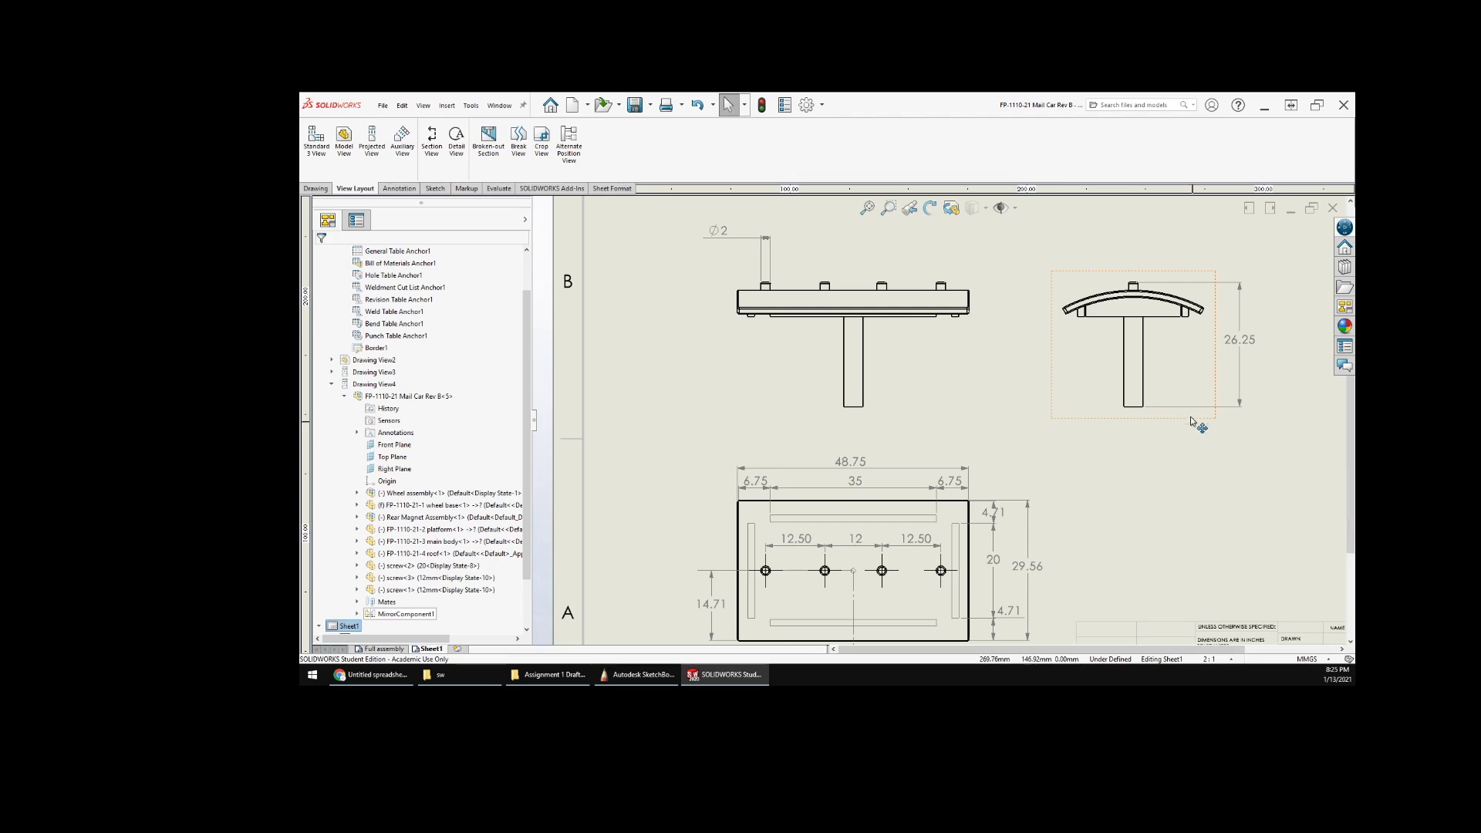
click(1217, 397)
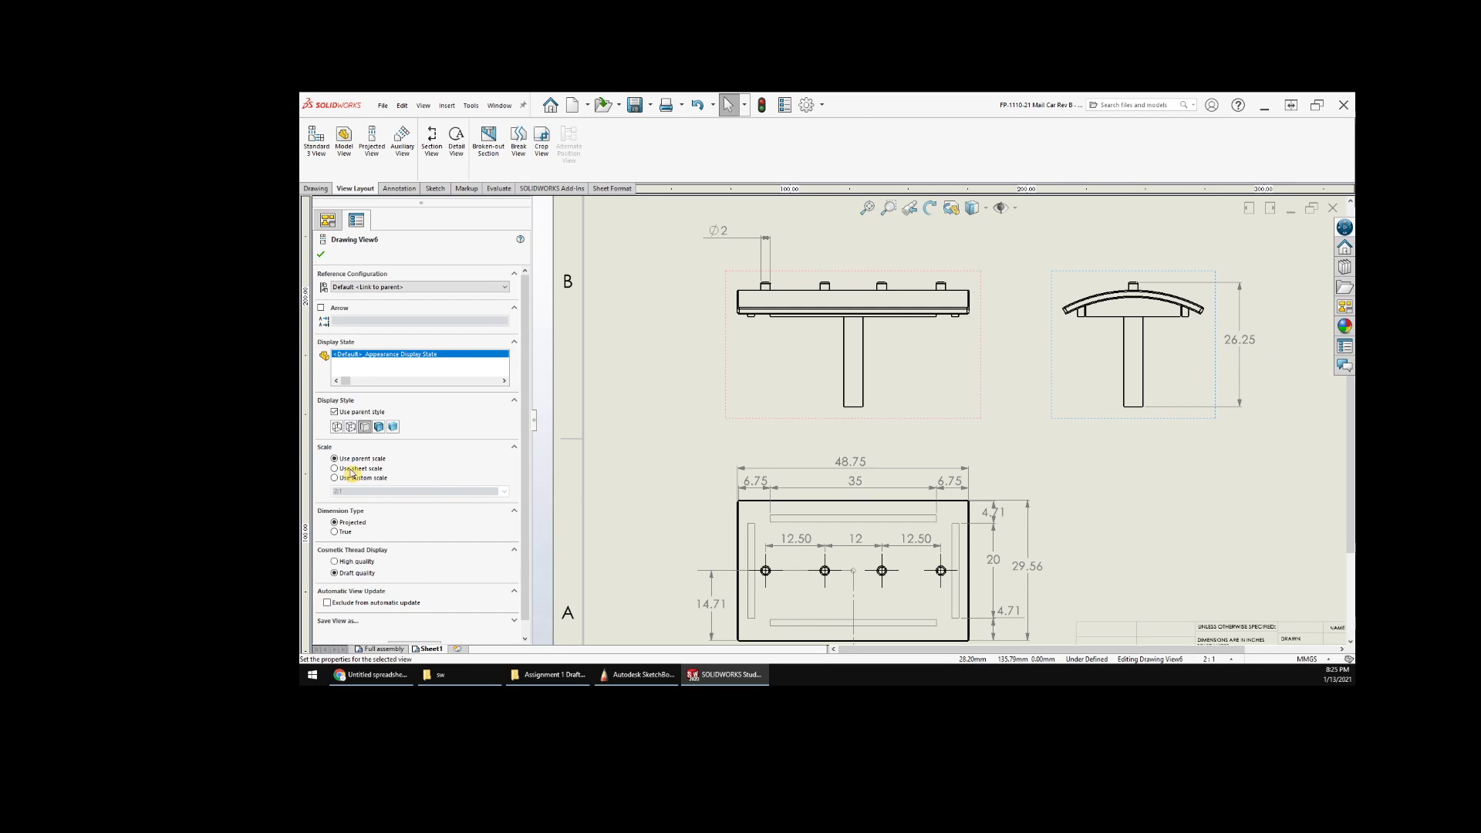
click(349, 426)
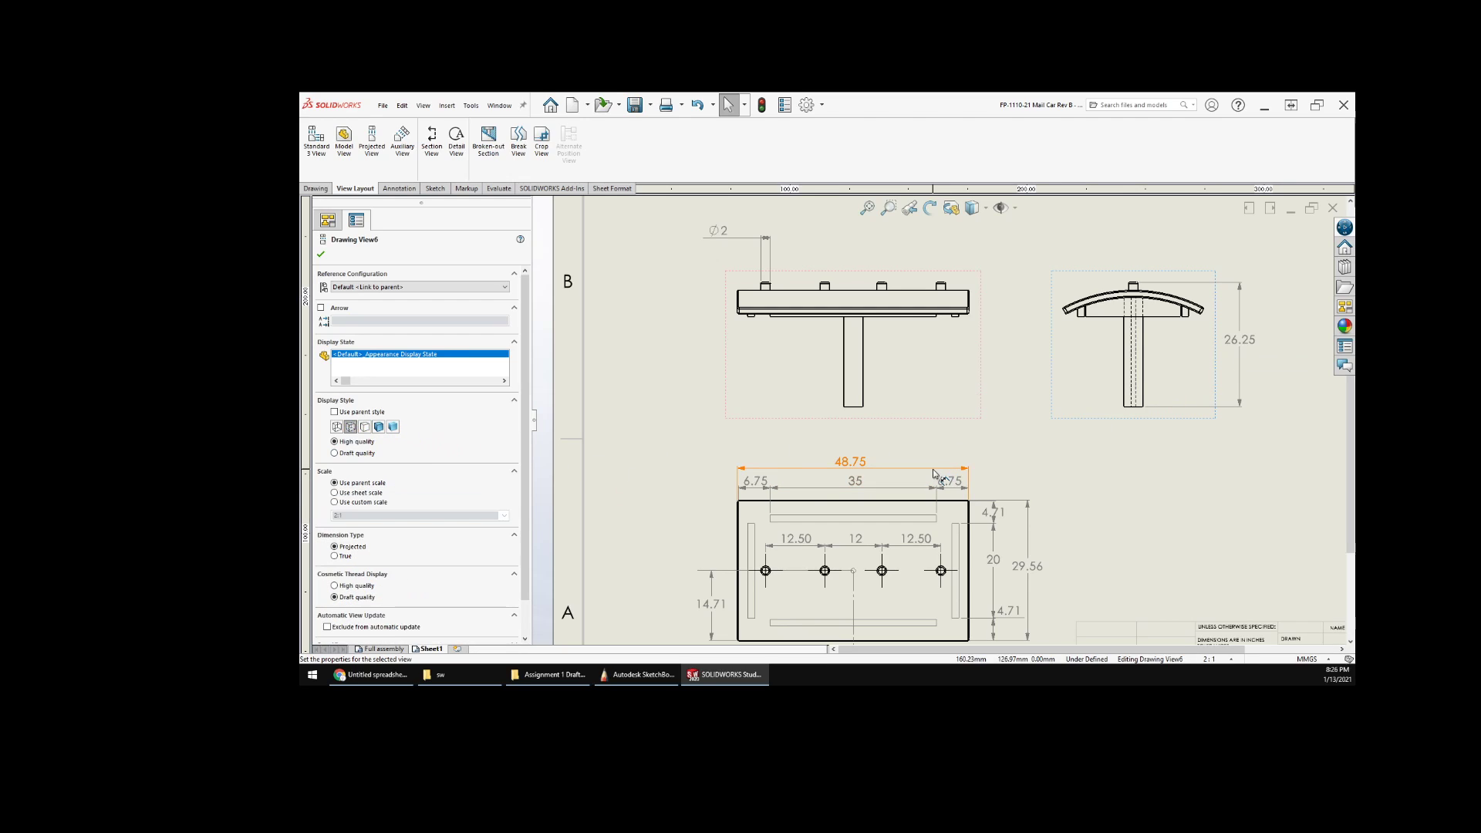
scroll(1235, 386, down, 2)
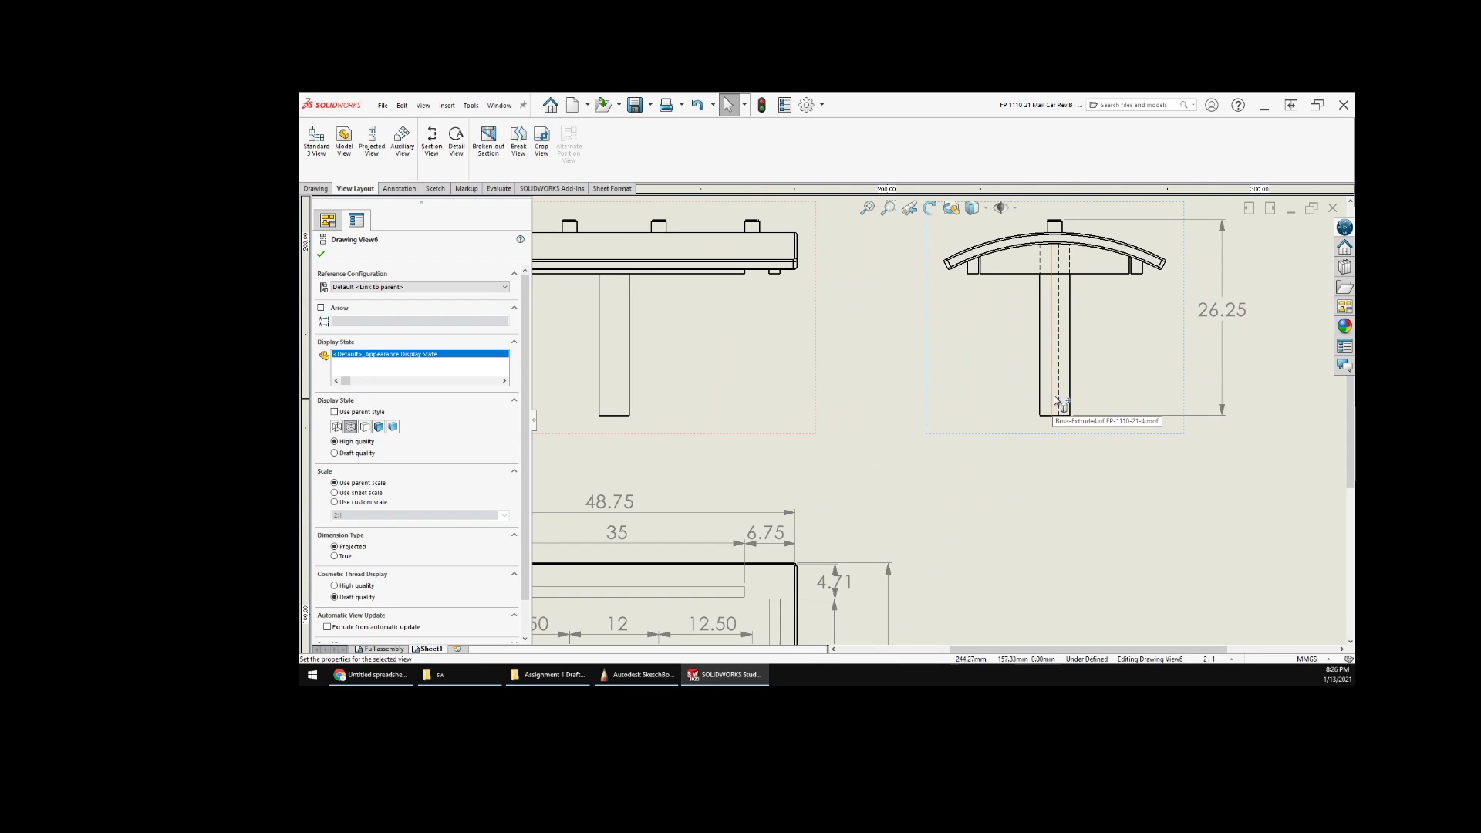
click(1016, 578)
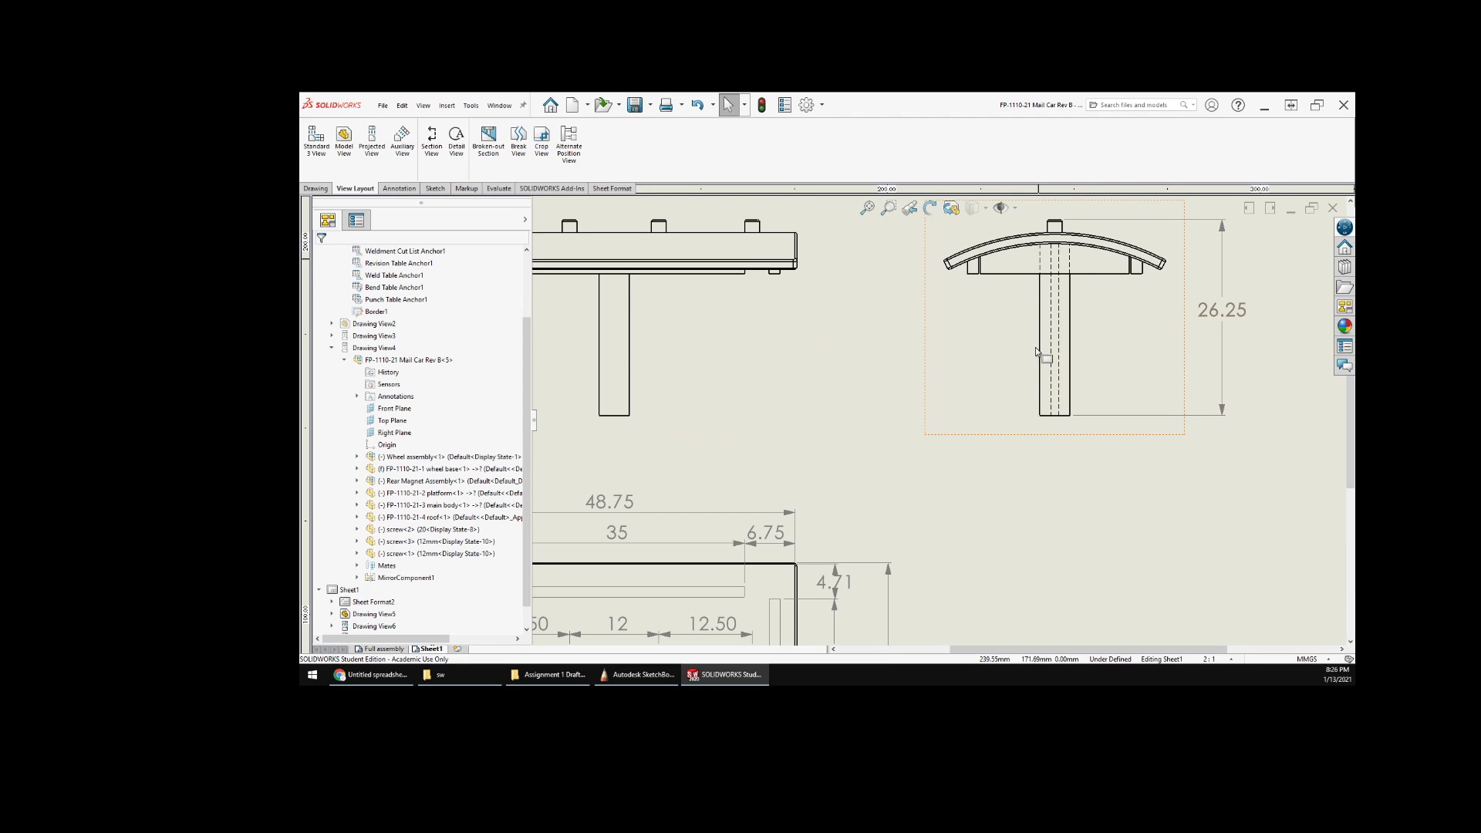
- Dimension the roof post's outer diameter in the side view and place the dimension below the post
right_click(918, 257)
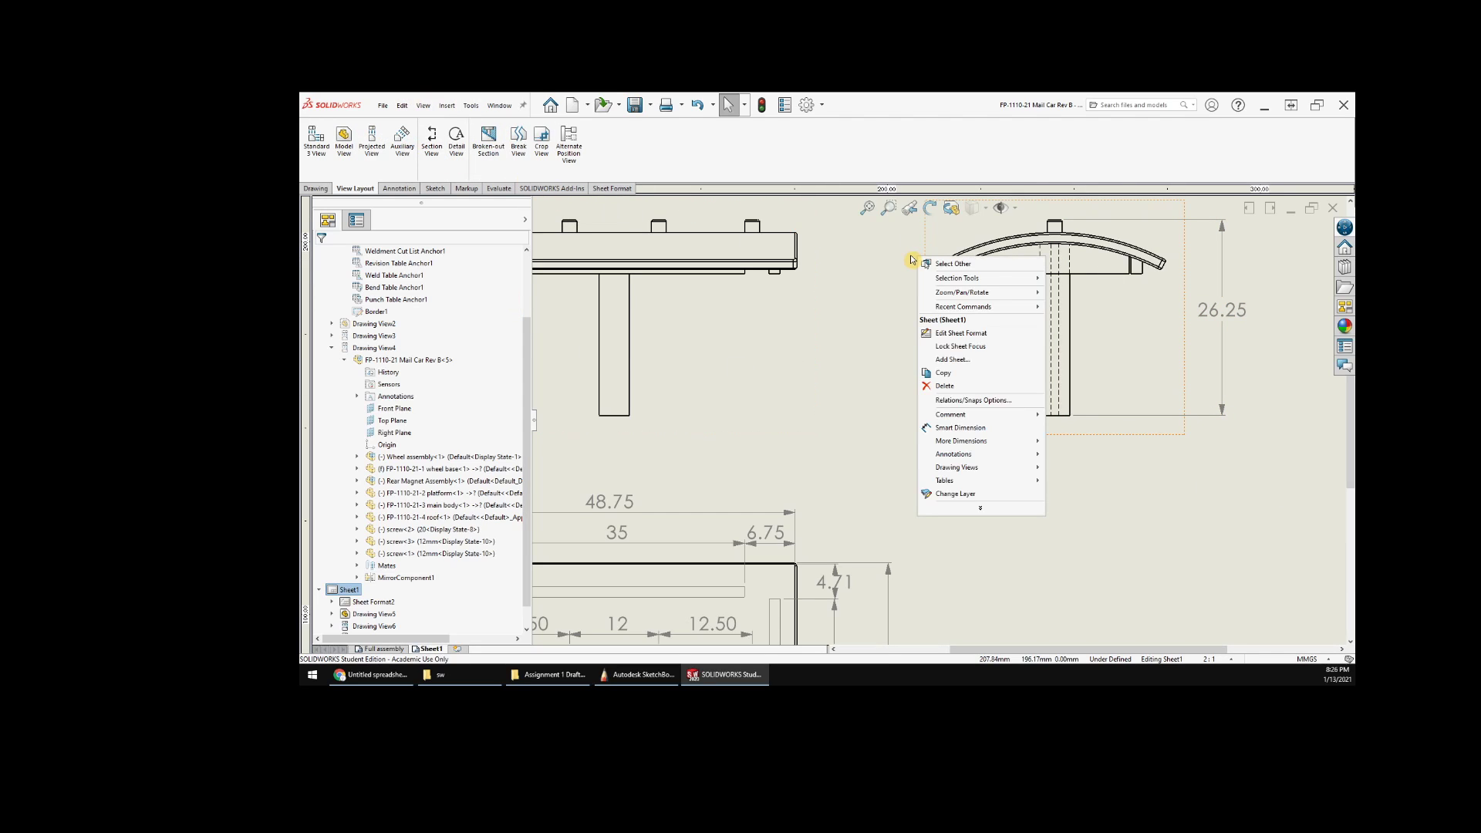
mouse_move(987, 455)
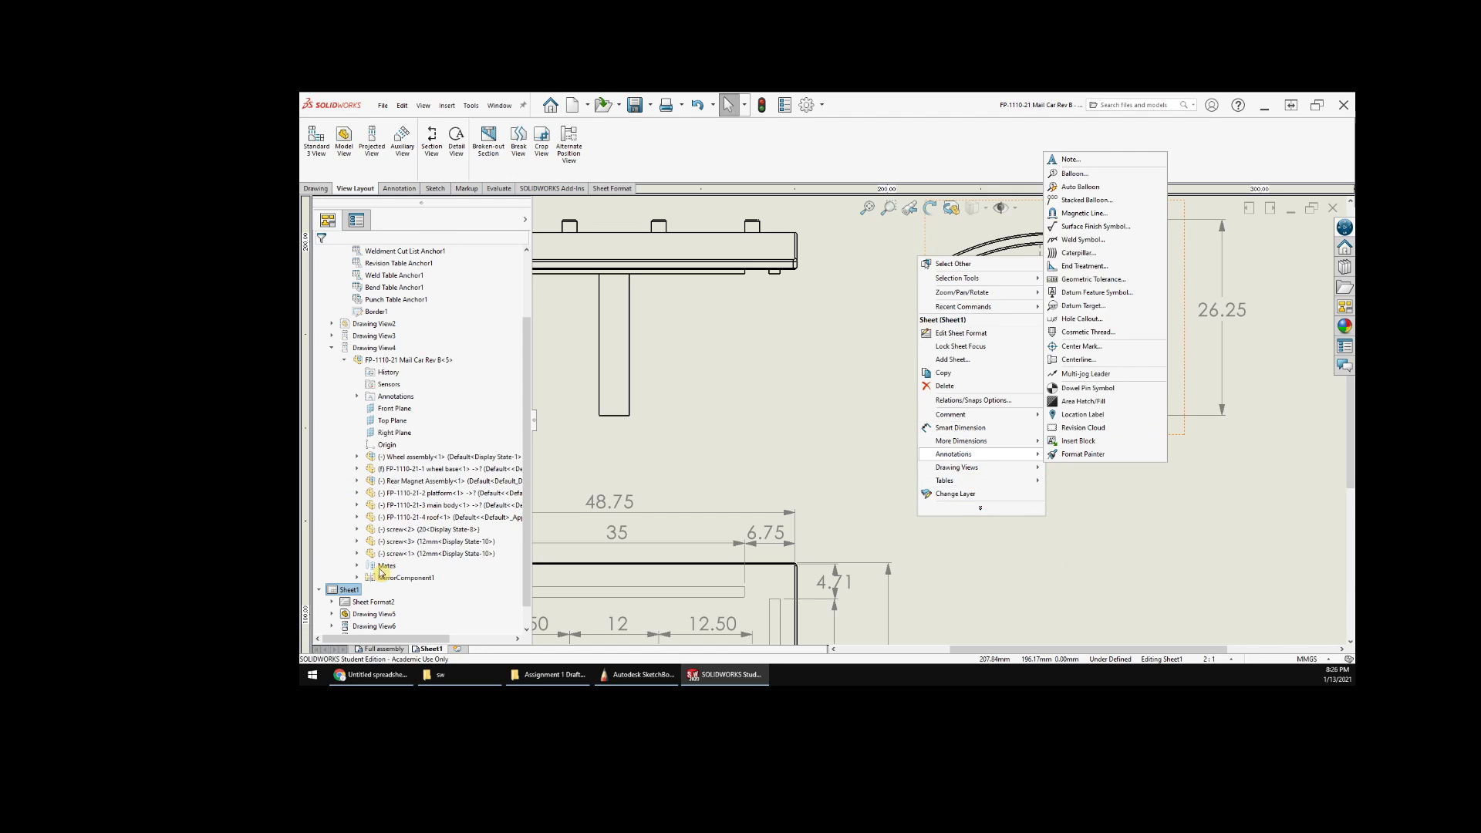
click(959, 428)
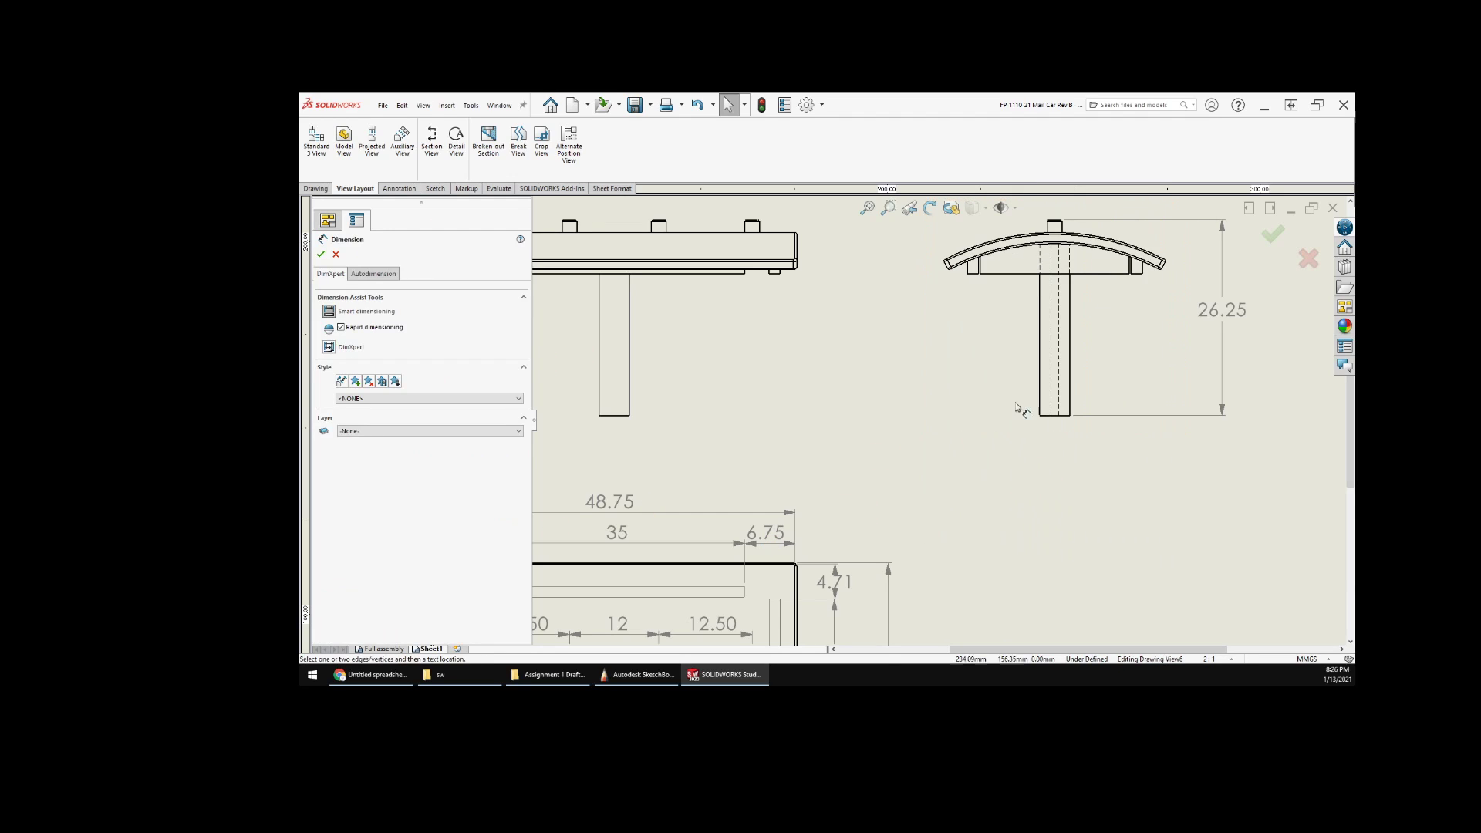
click(1040, 398)
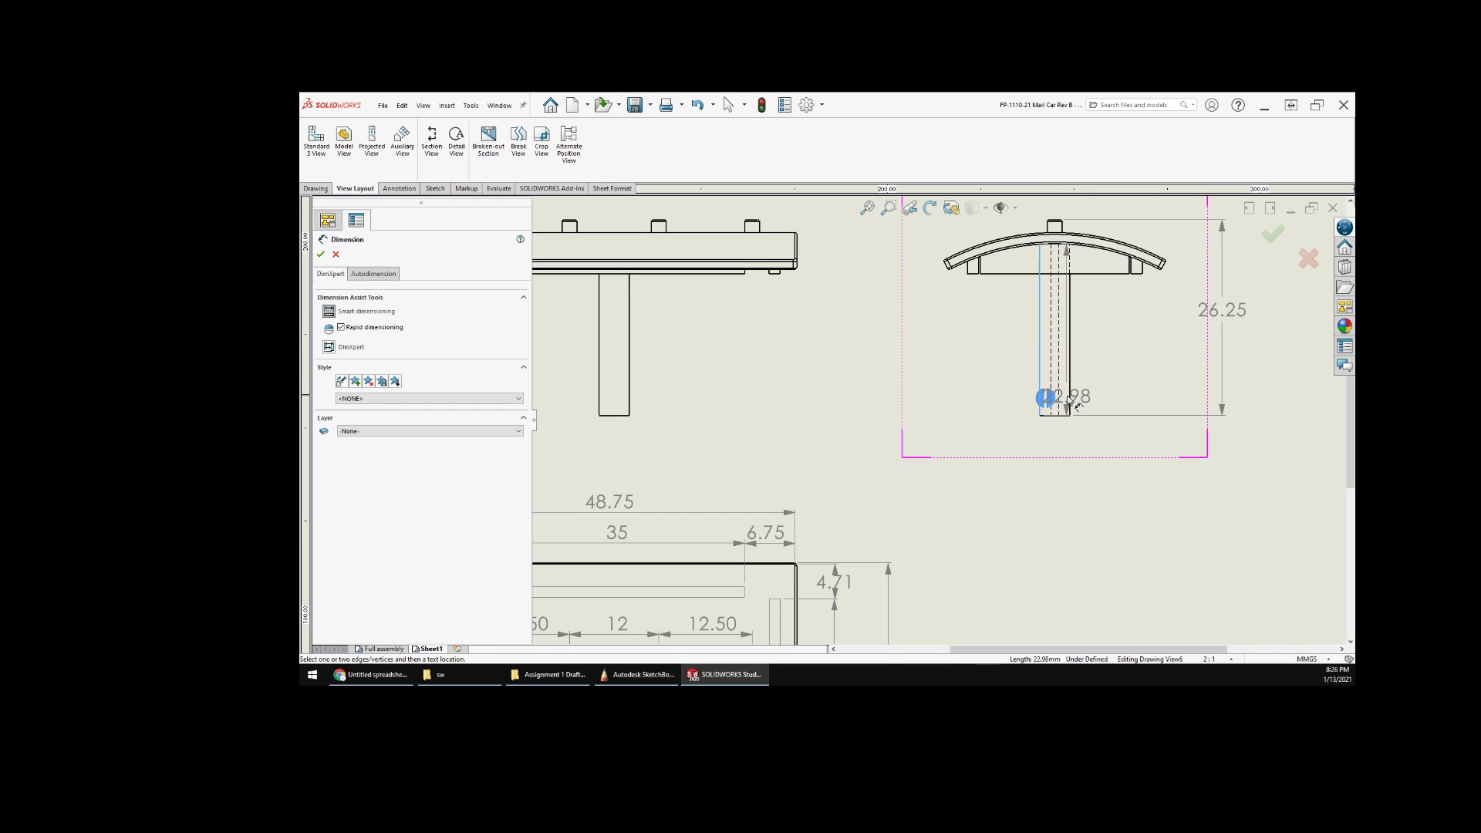
click(1072, 402)
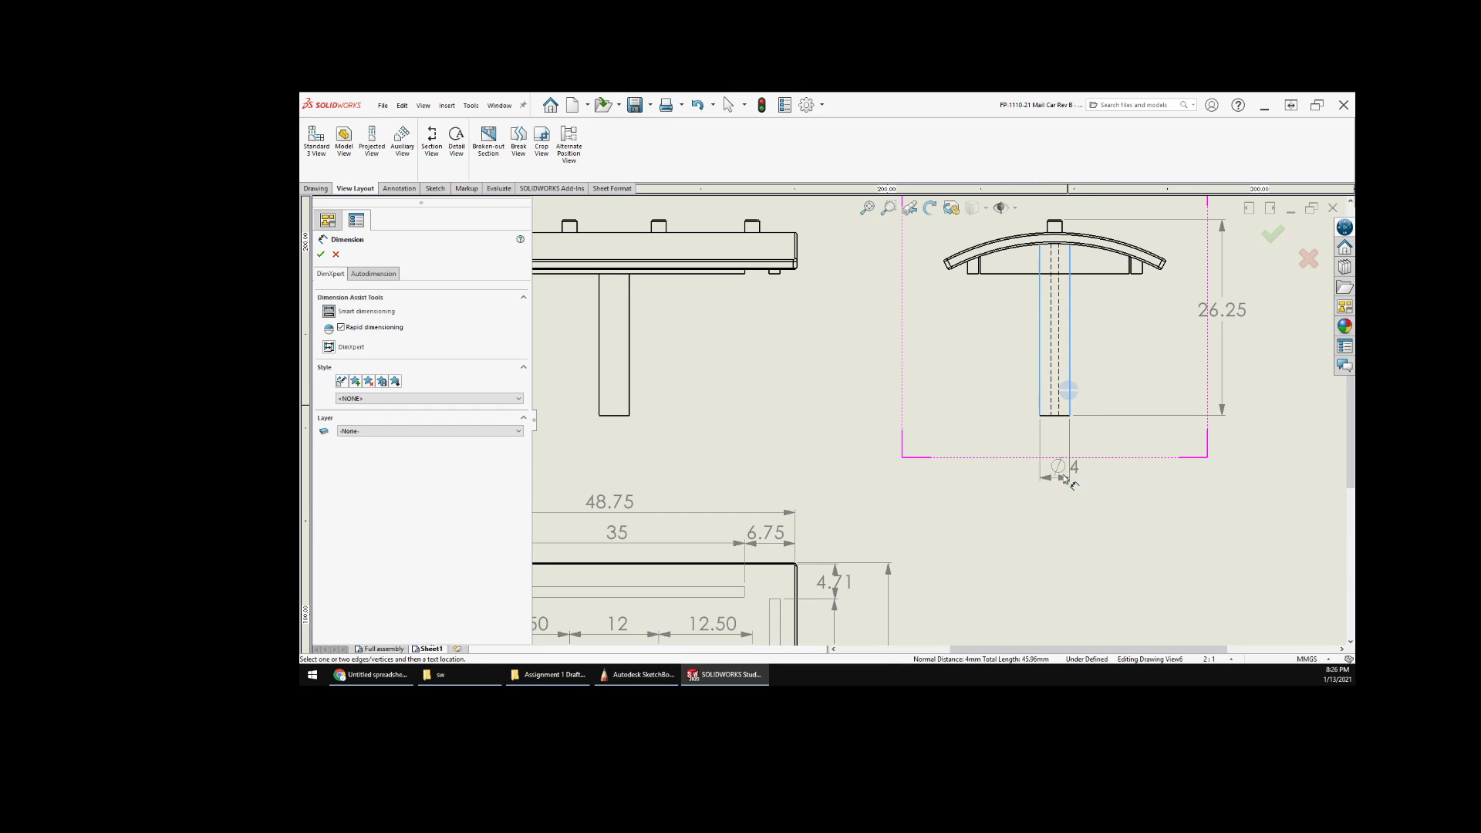
click(1123, 499)
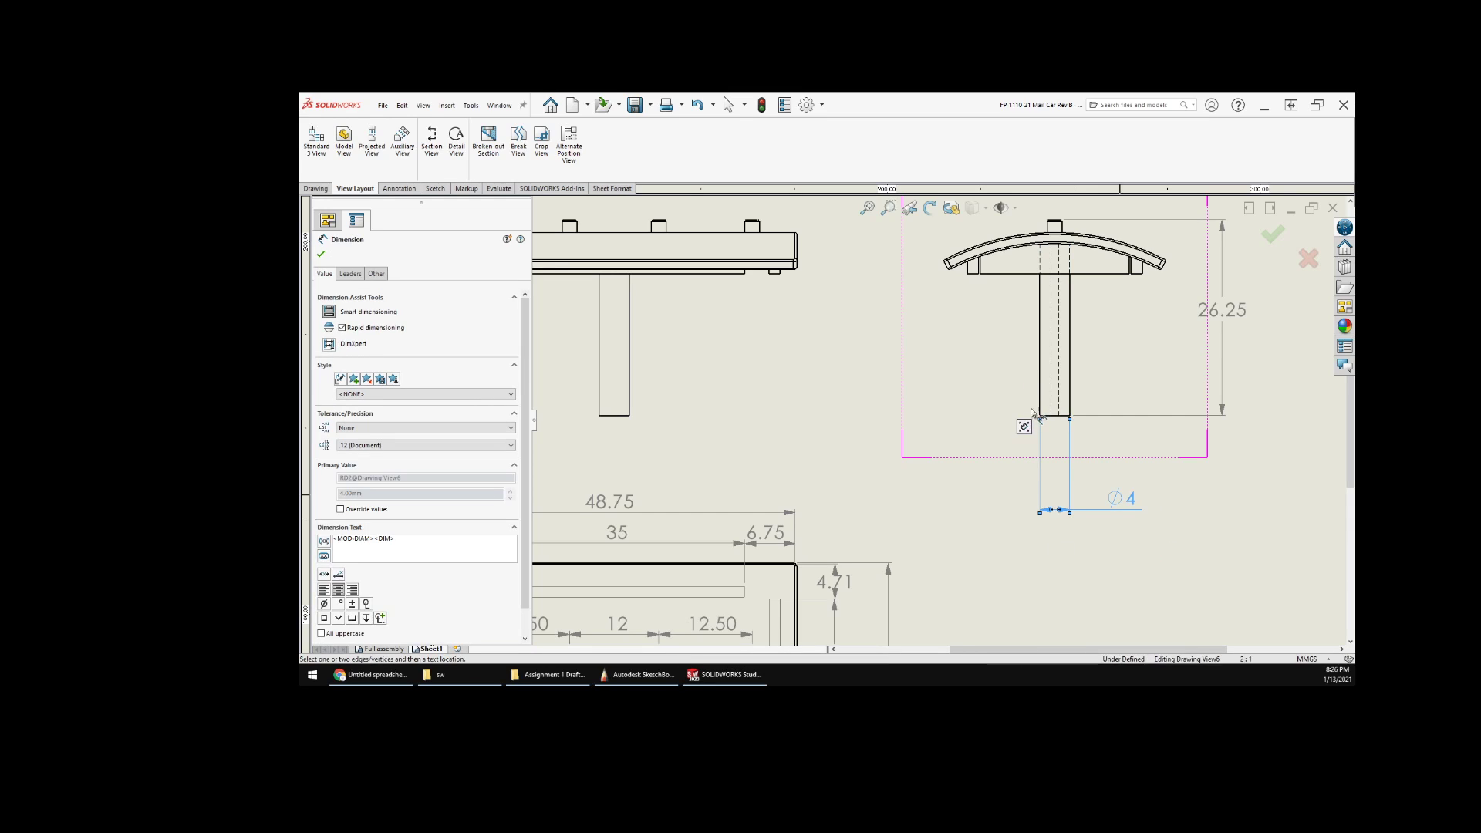
- Dimension the diameter of the hidden bore inside the post, placing it between the post and the outer-diameter dimension
click(1053, 401)
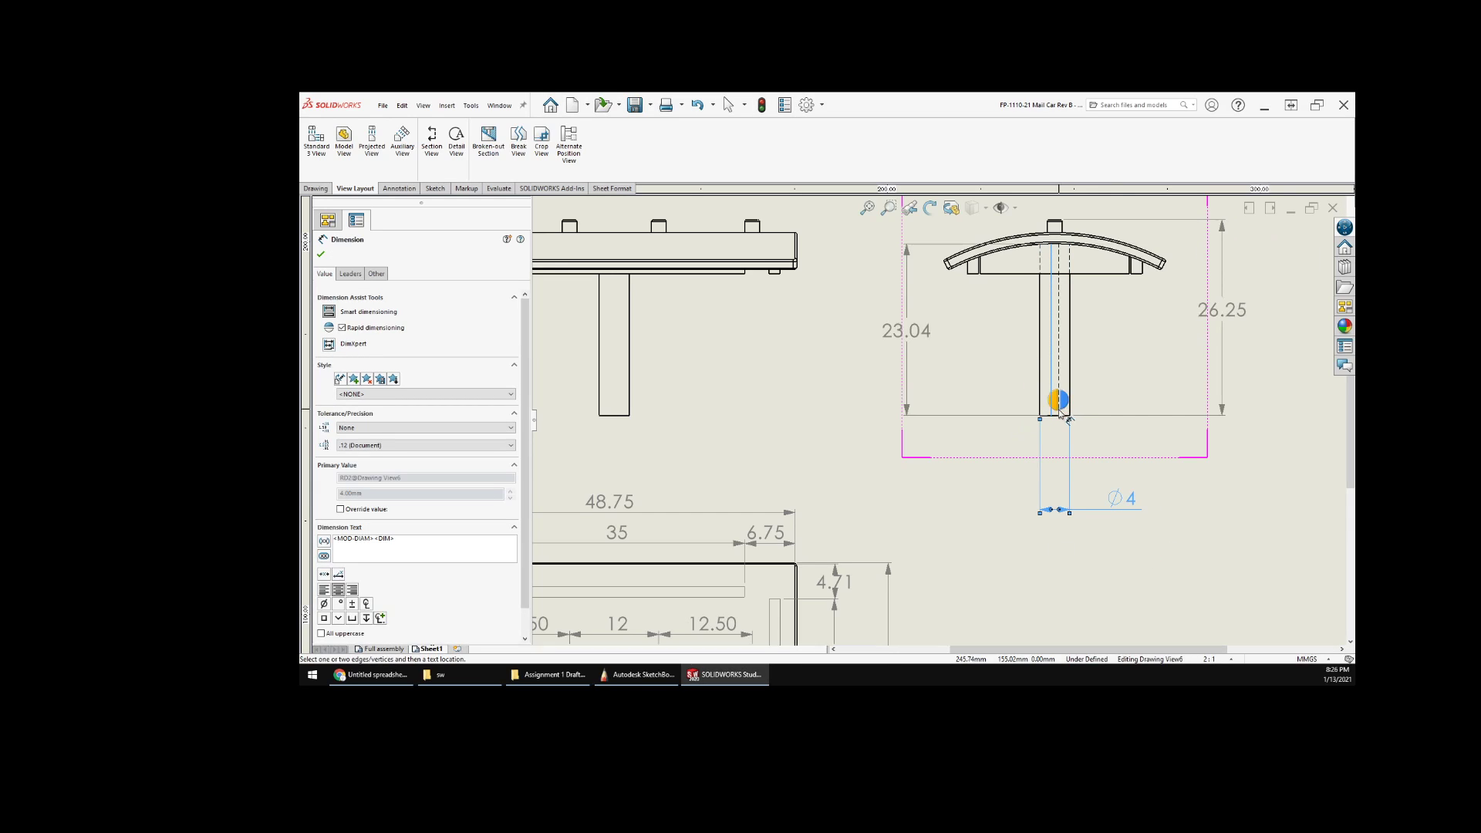
click(1060, 361)
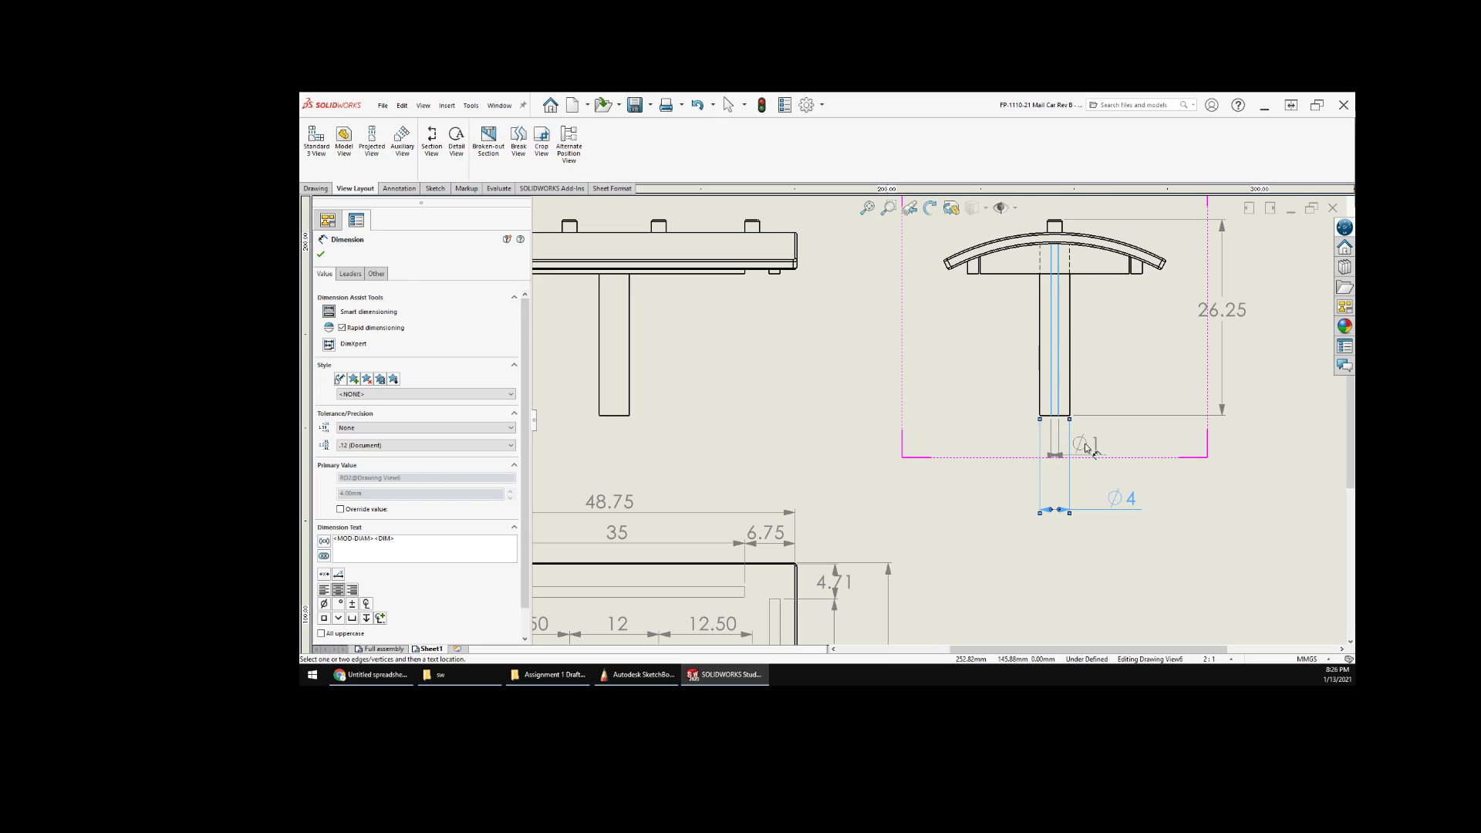
click(1102, 439)
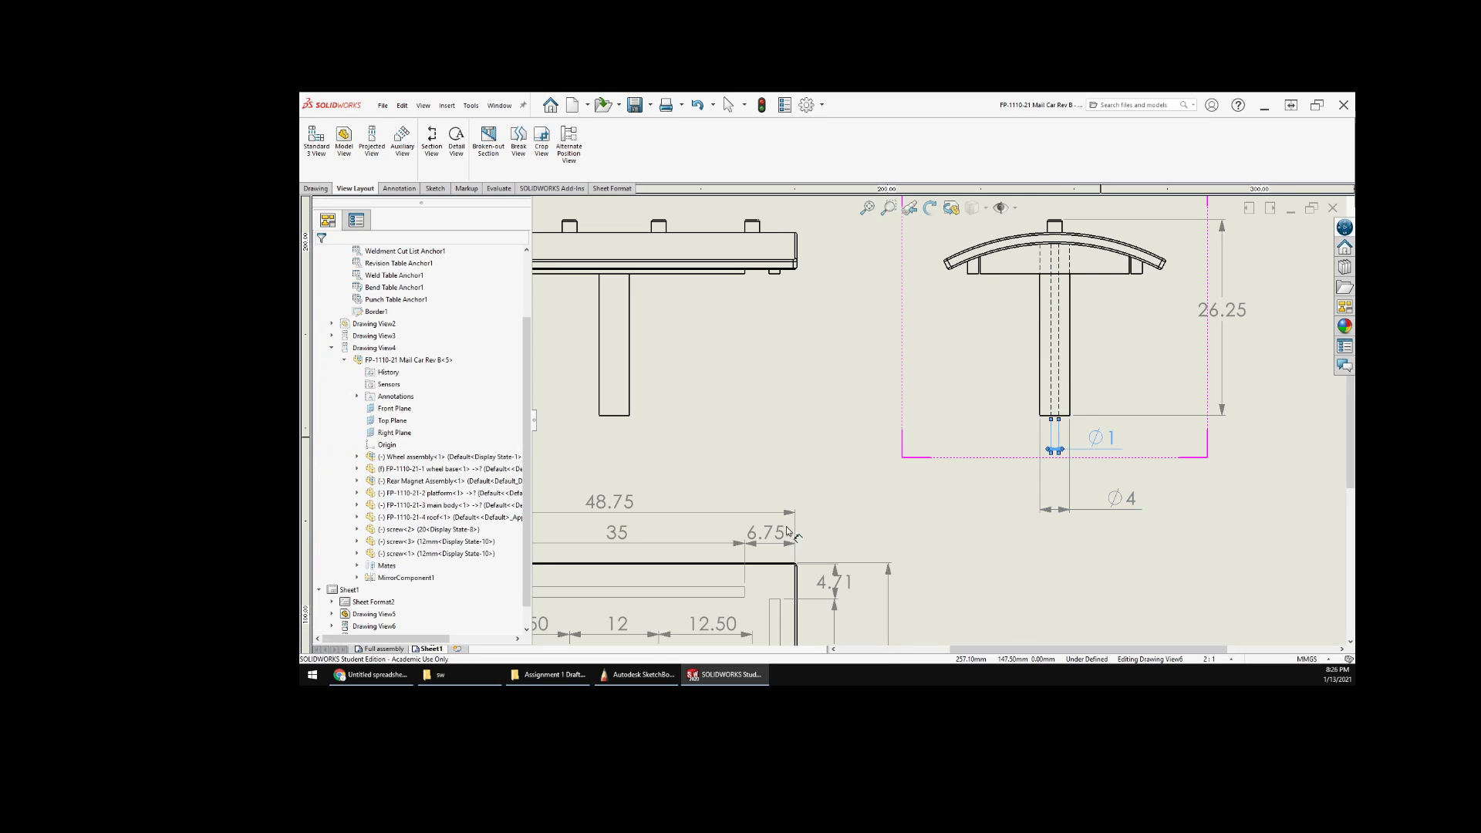
key(Escape)
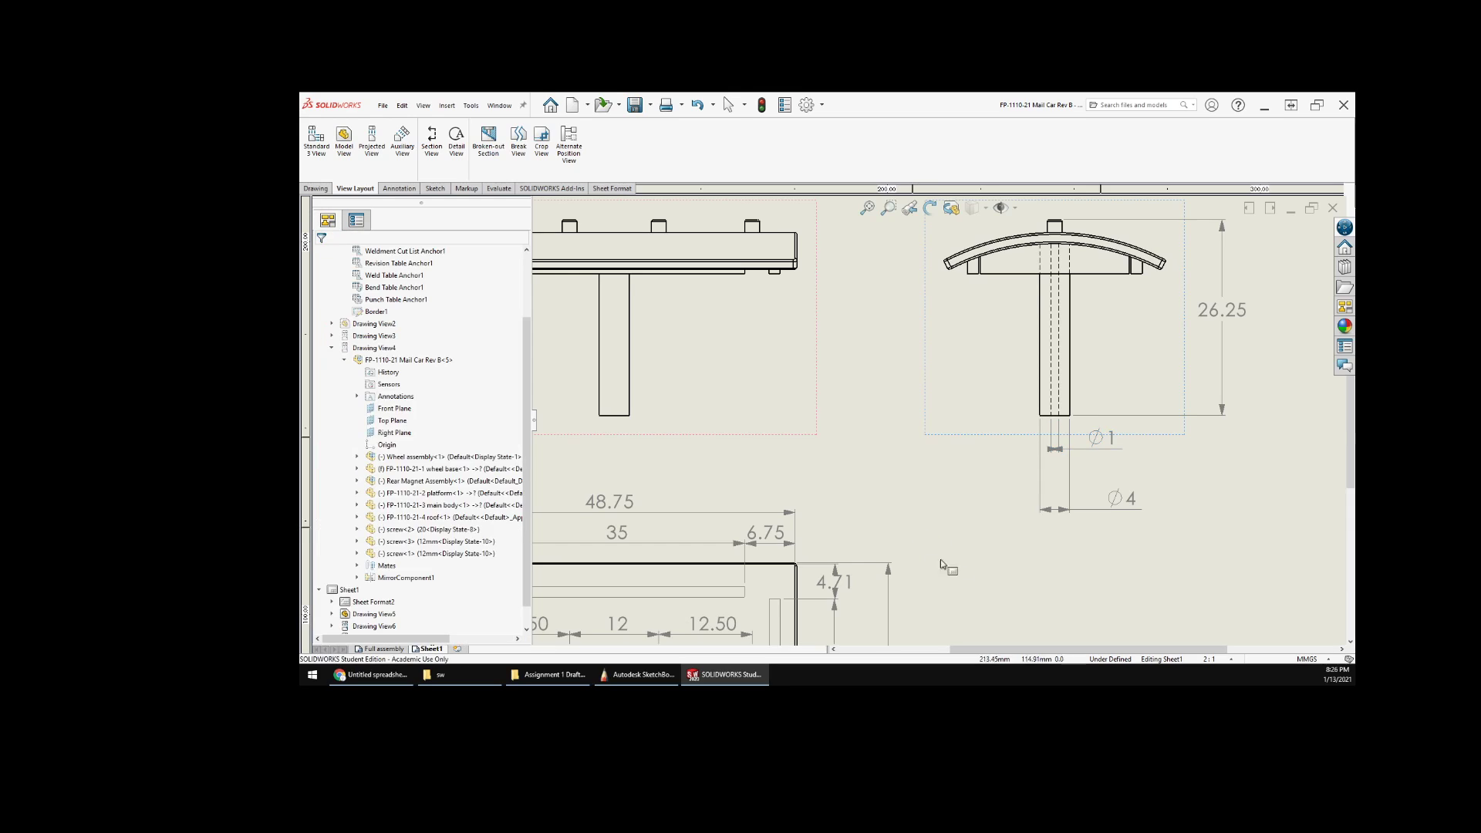
- Move the post's outer-diameter dimension up, close beneath the bore-diameter dimension
scroll(940, 533, up, 3)
scroll(1038, 459, down, 1)
scroll(1031, 455, down, 2)
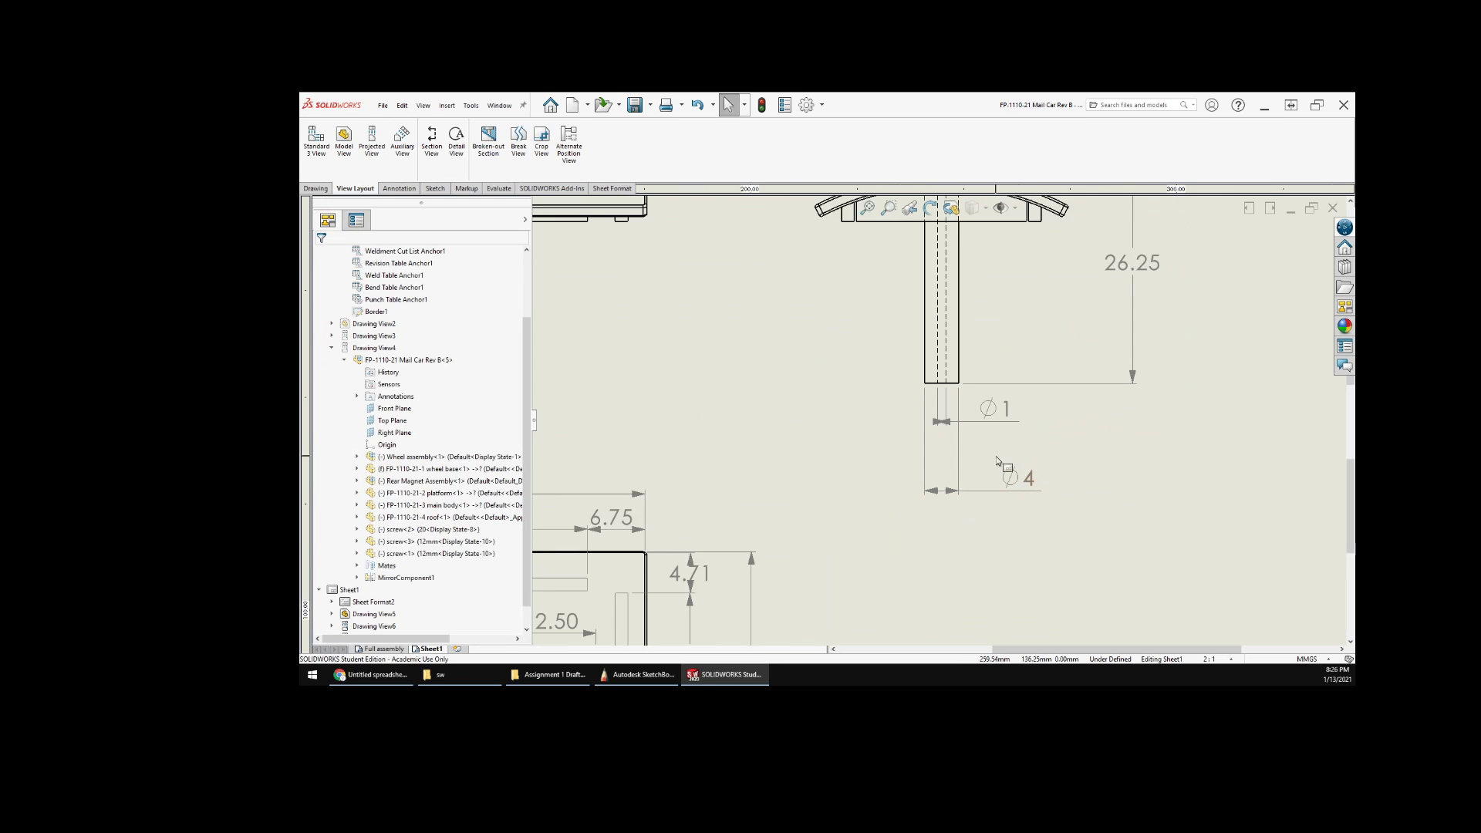
drag(1018, 479, 1009, 452)
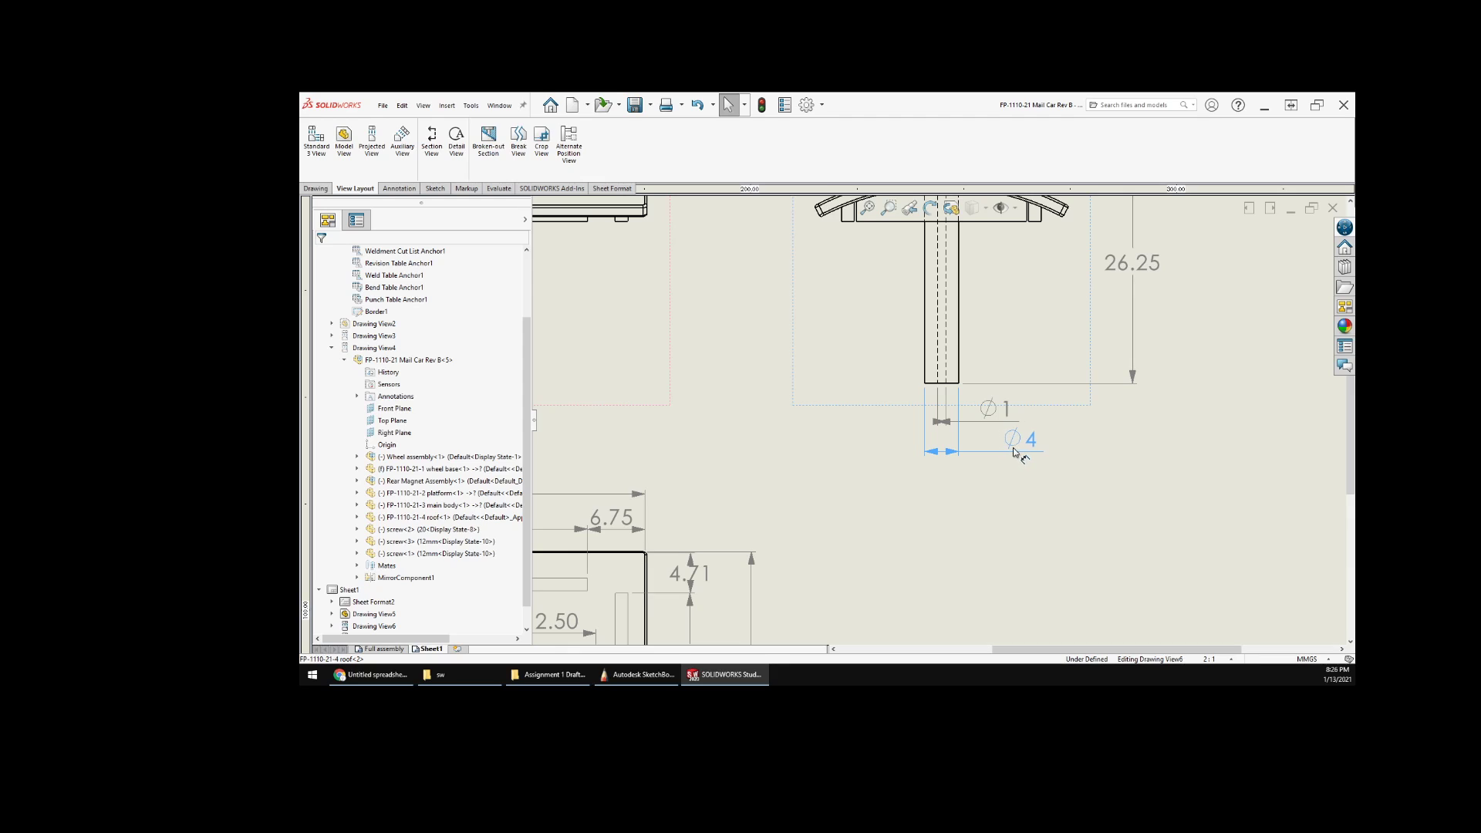
click(1016, 451)
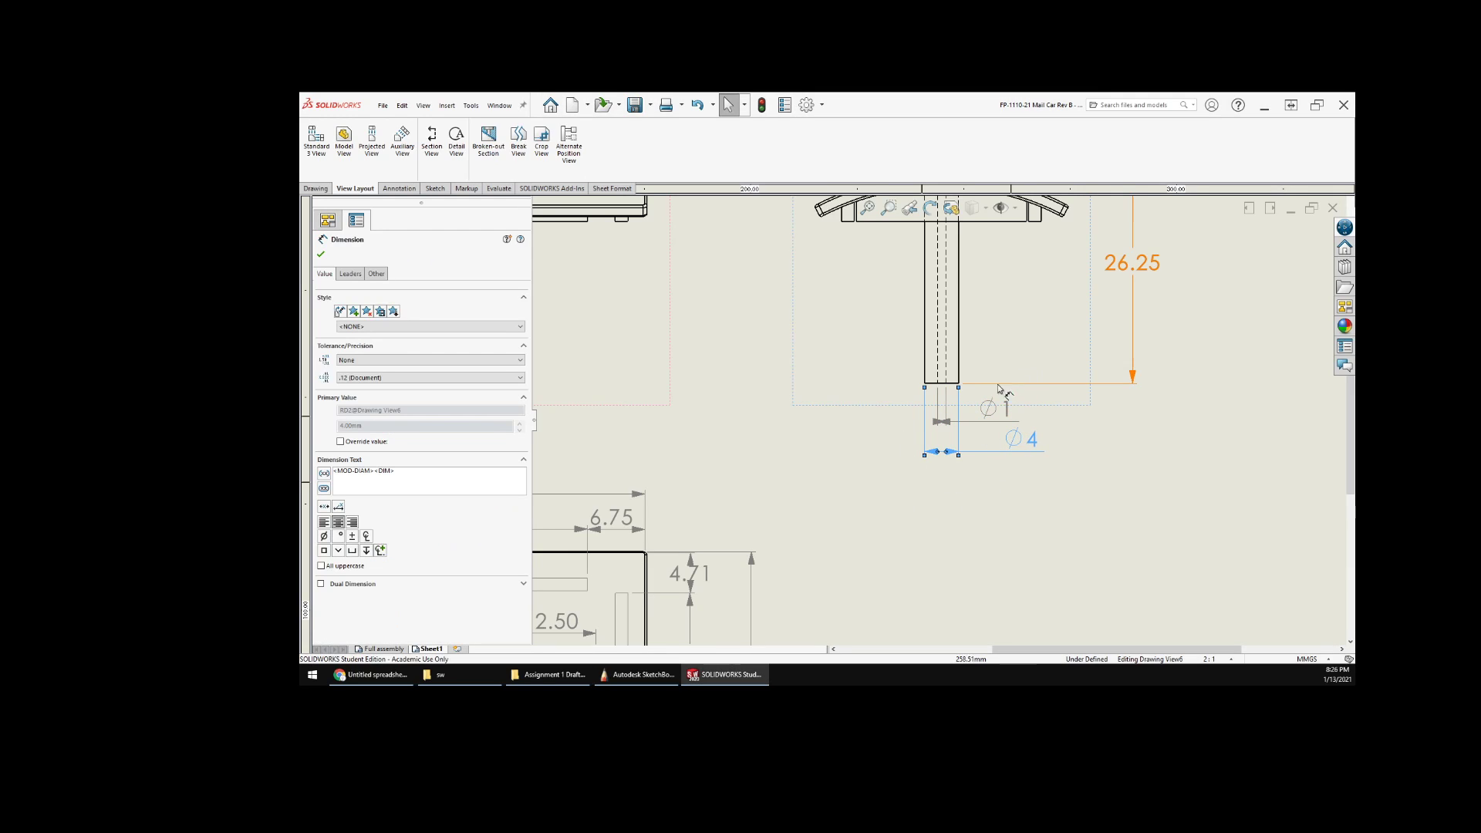
- Set the arrows of the bore-diameter and outer-diameter dimensions to point in from outside their extension lines
scroll(1095, 459, up, 3)
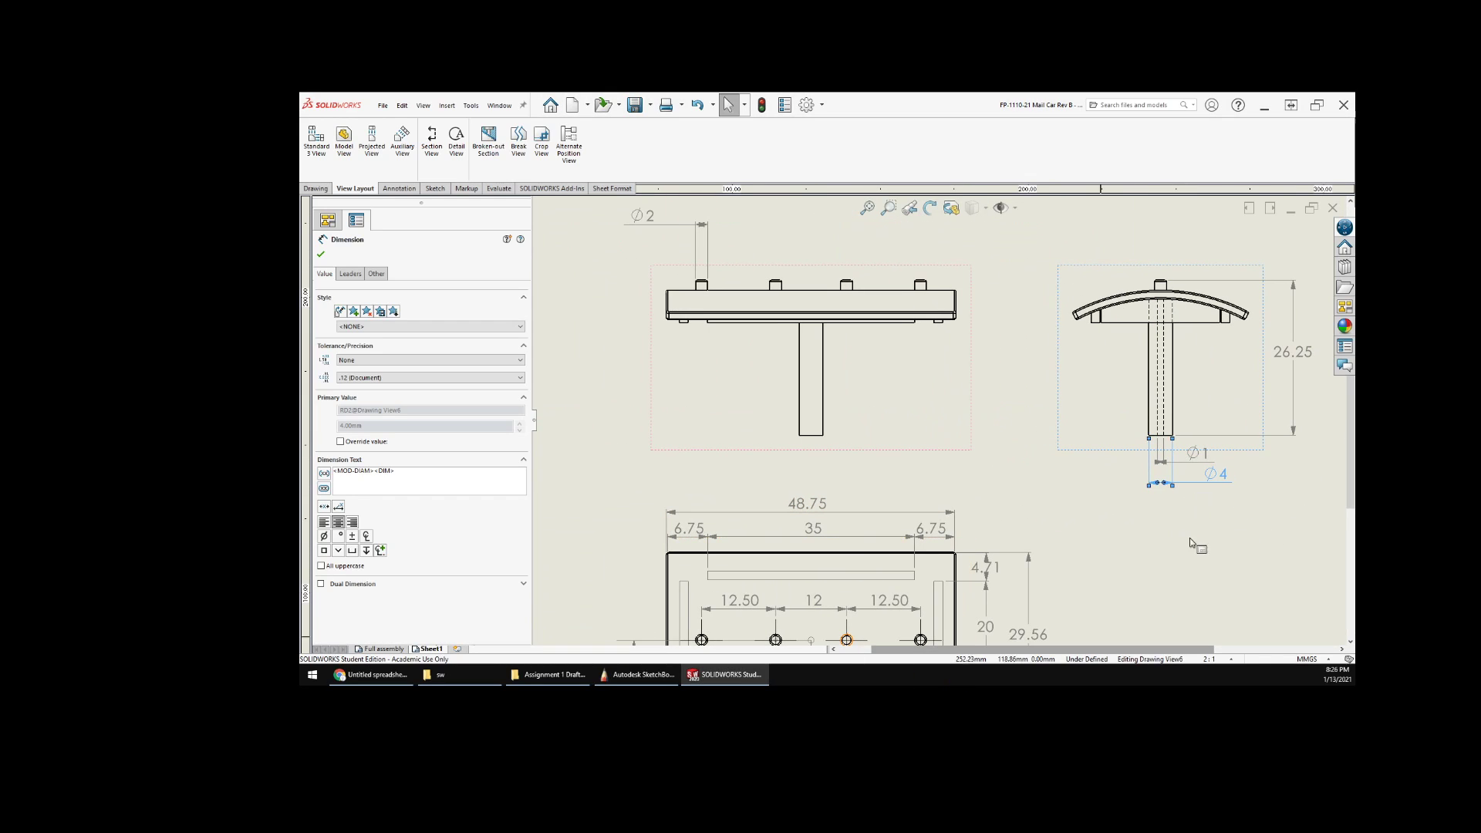
middle_drag(1190, 538, 1114, 446)
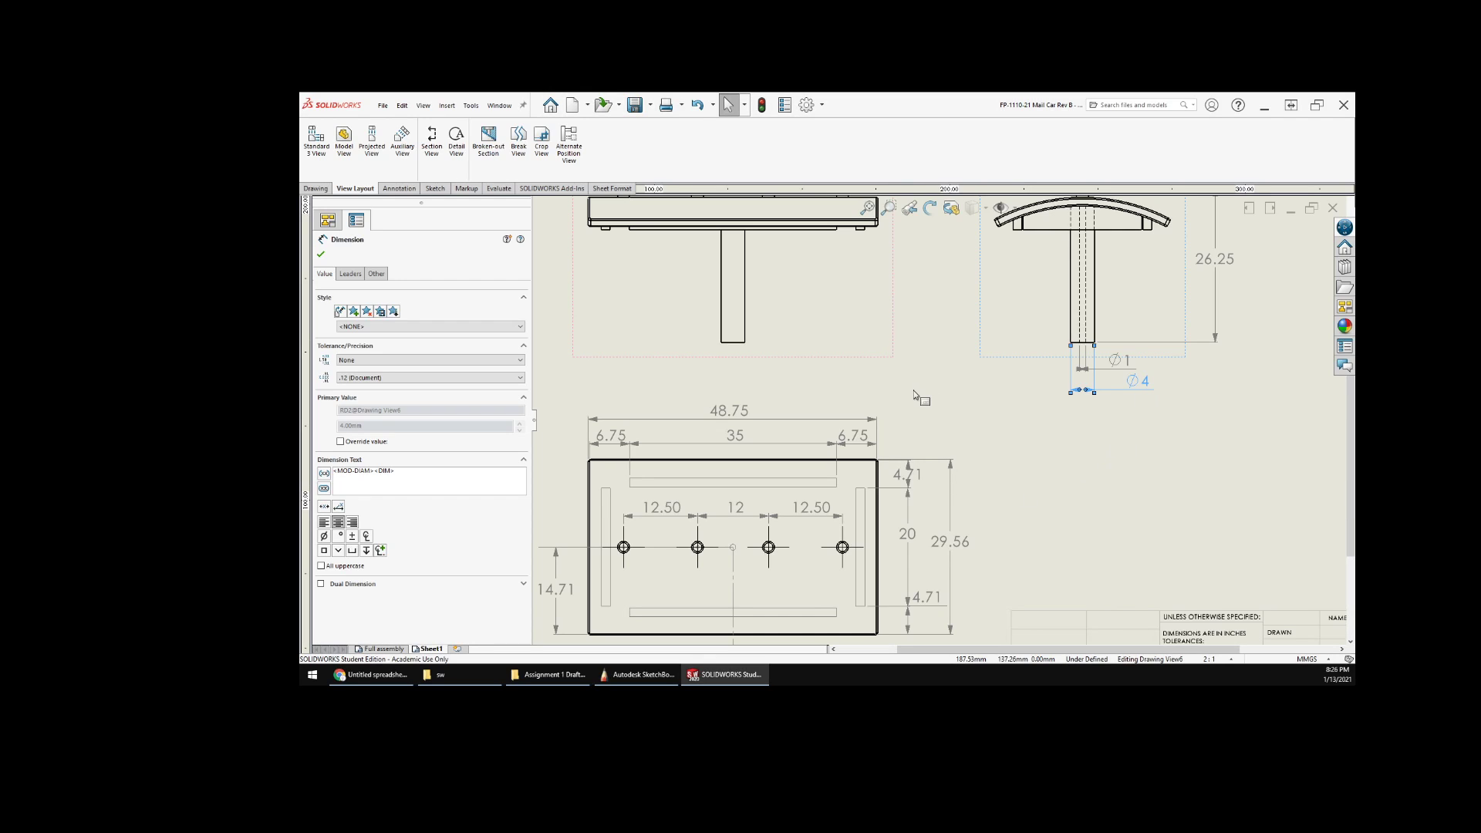
scroll(926, 432, up, 2)
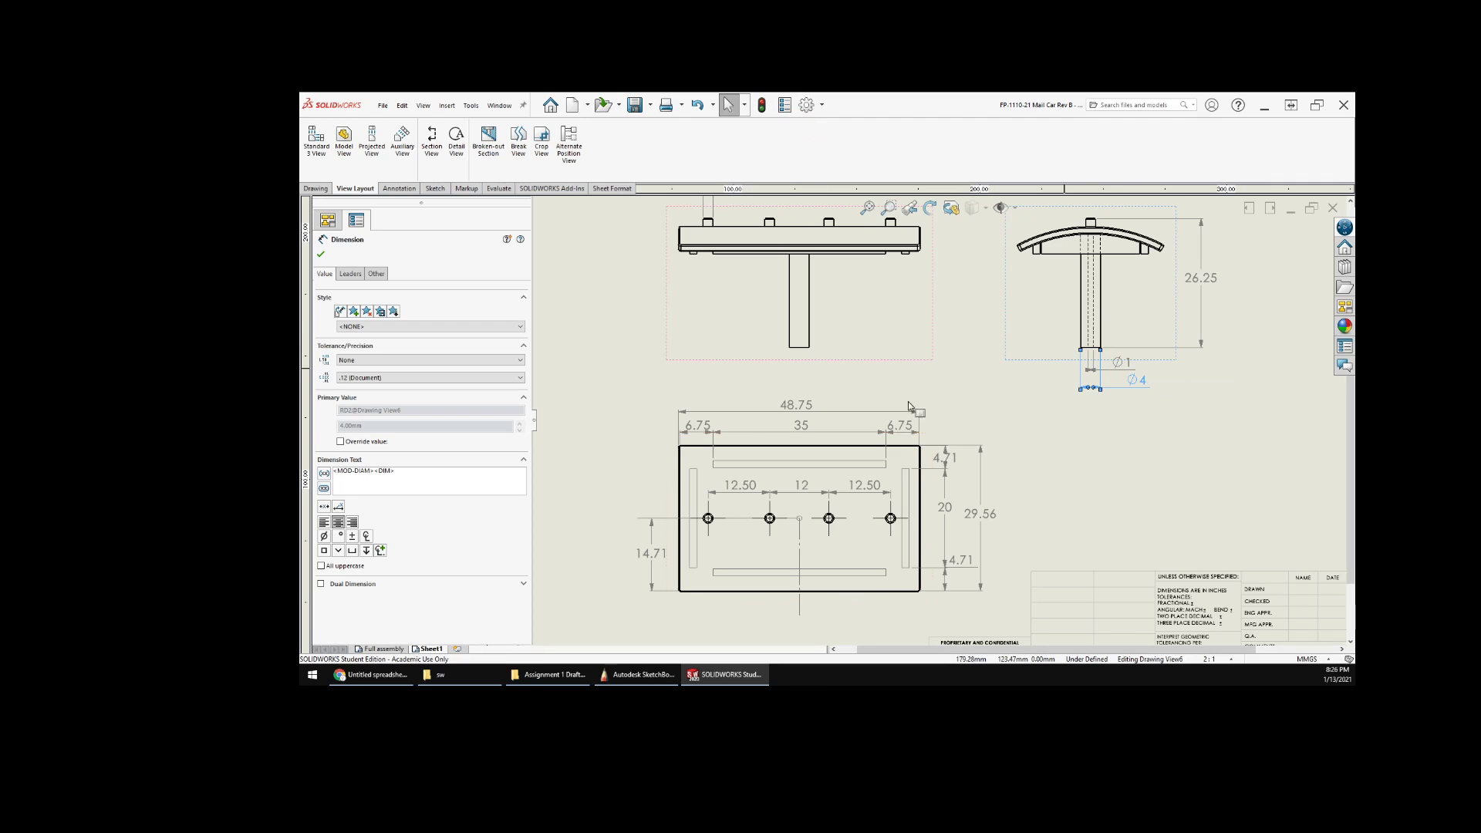
click(1121, 370)
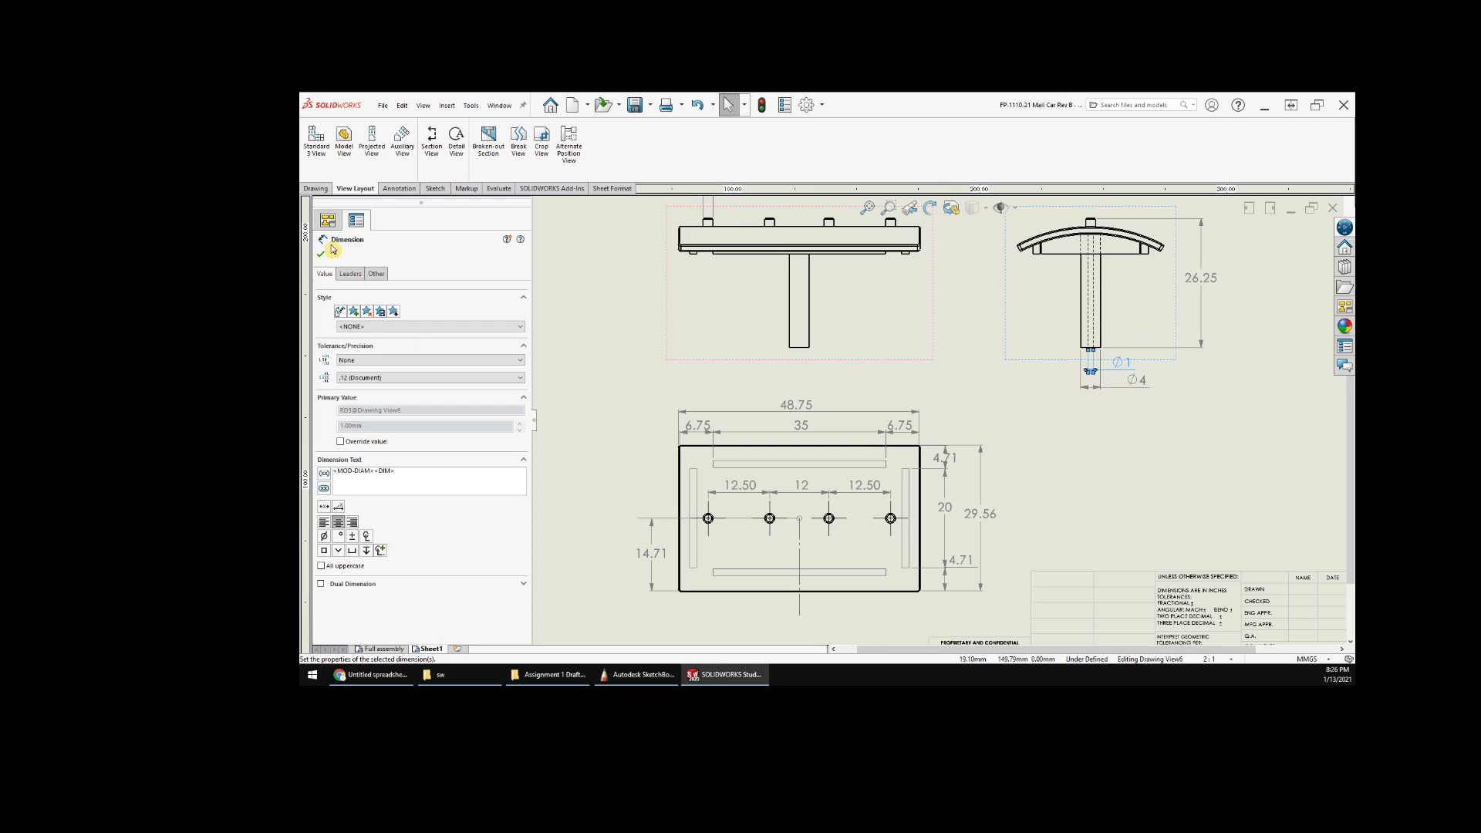
click(349, 273)
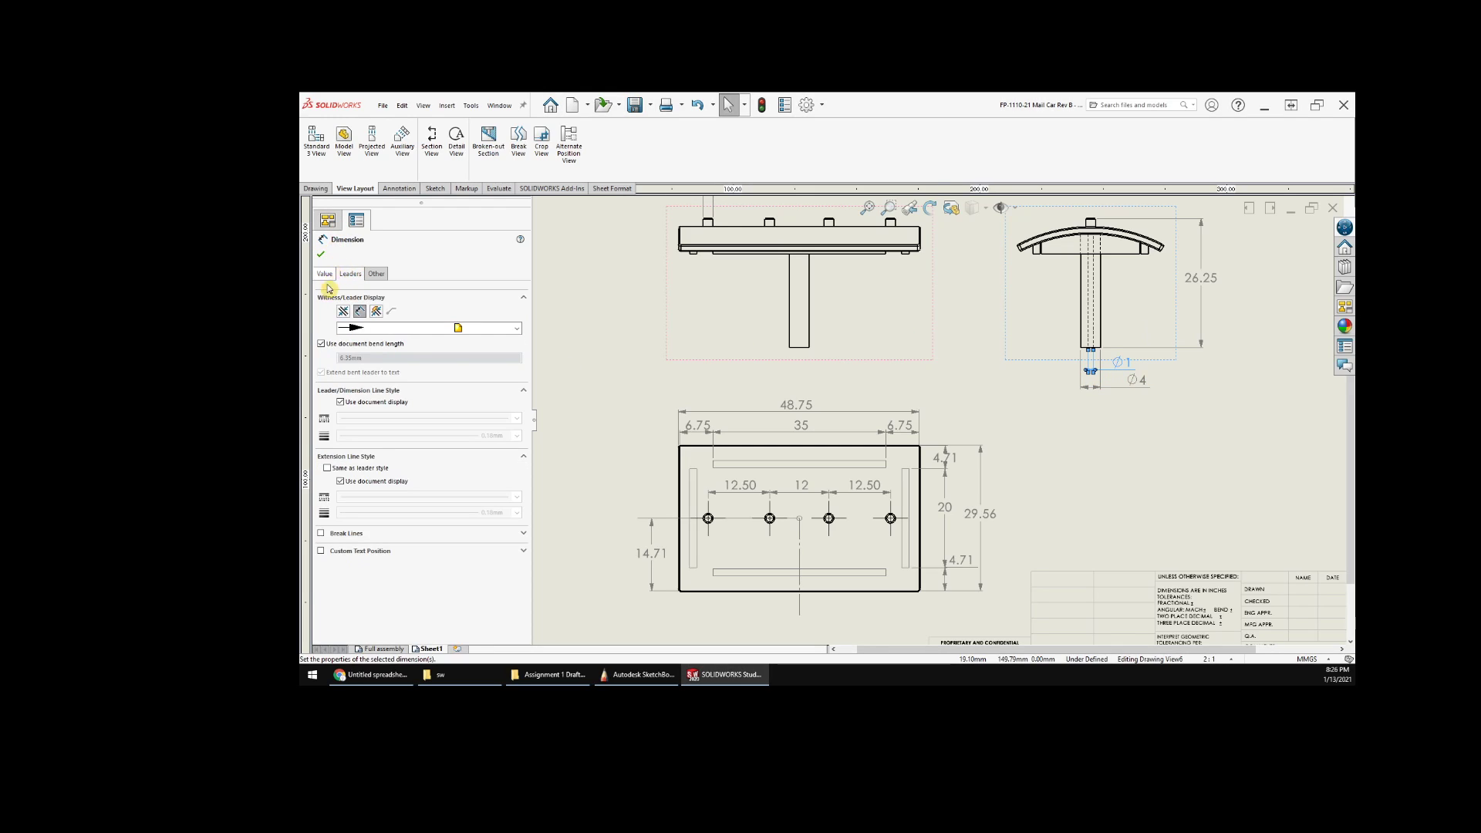
click(344, 311)
scroll(1163, 391, down, 1)
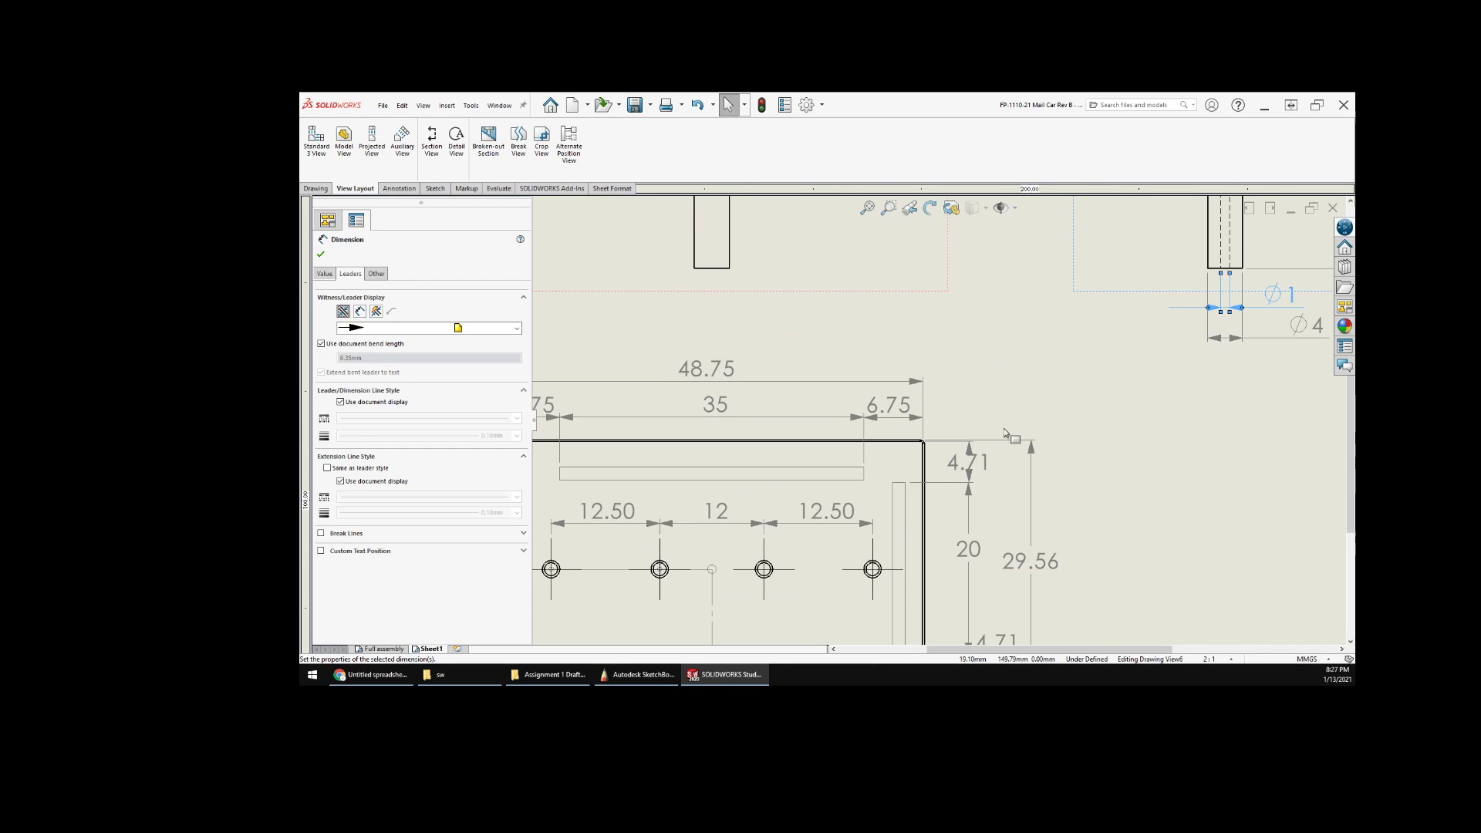
scroll(1131, 403, down, 1)
click(1100, 409)
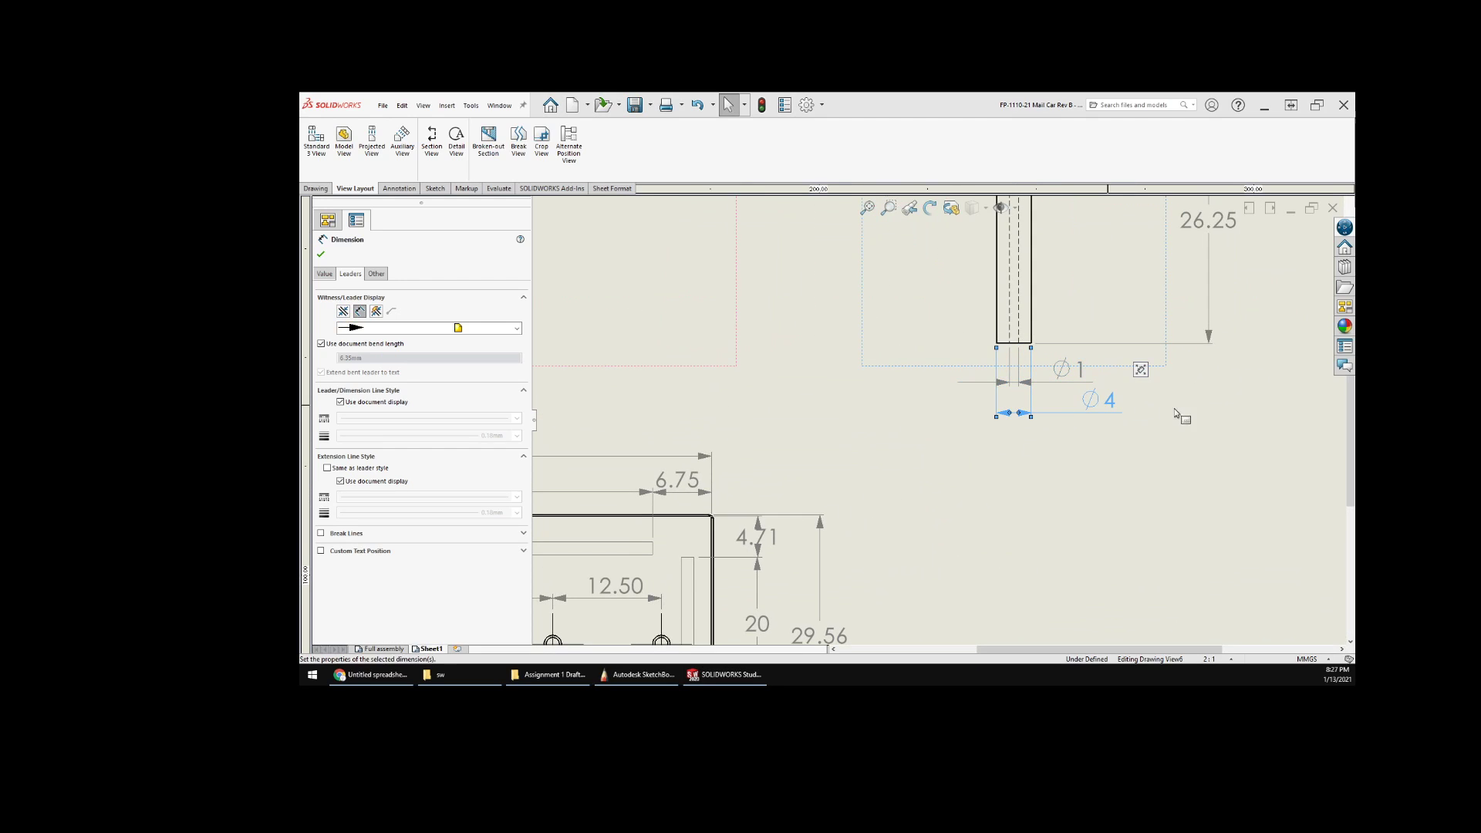
click(954, 516)
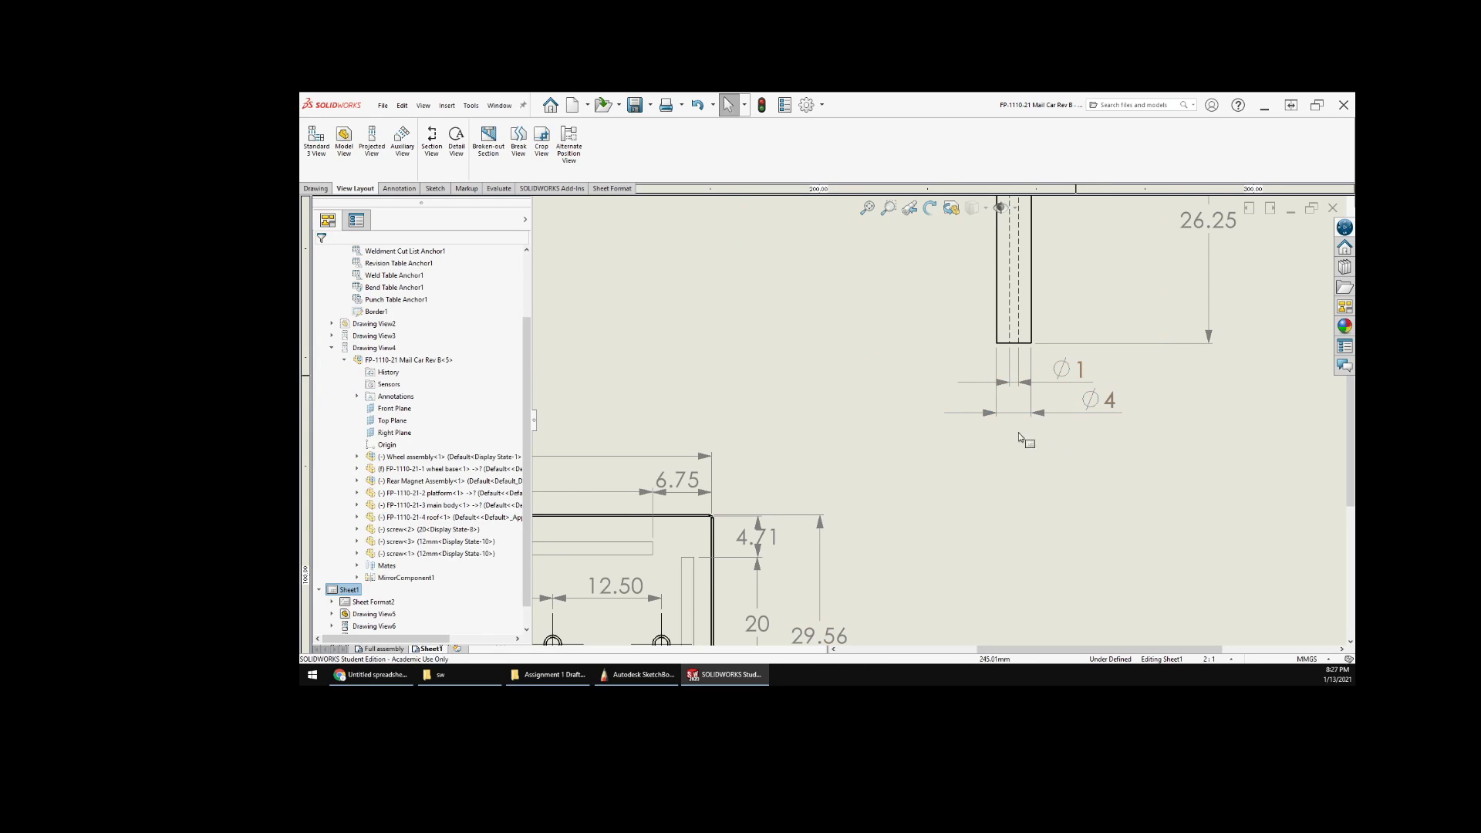
- Check the roof sheet's three views for complete and neatly arranged dimensions
scroll(1043, 424, up, 1)
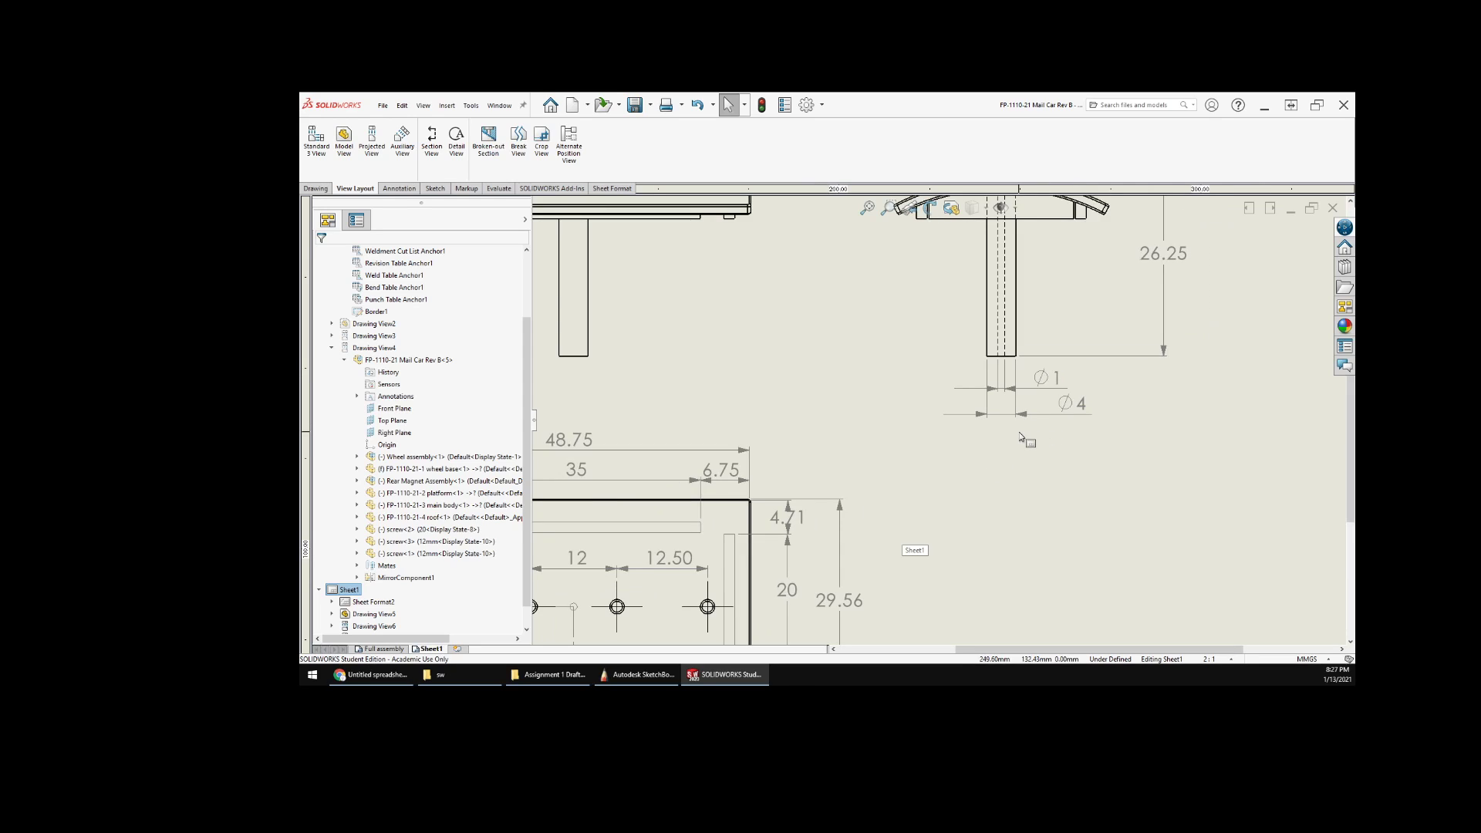
middle_drag(1019, 435, 1042, 536)
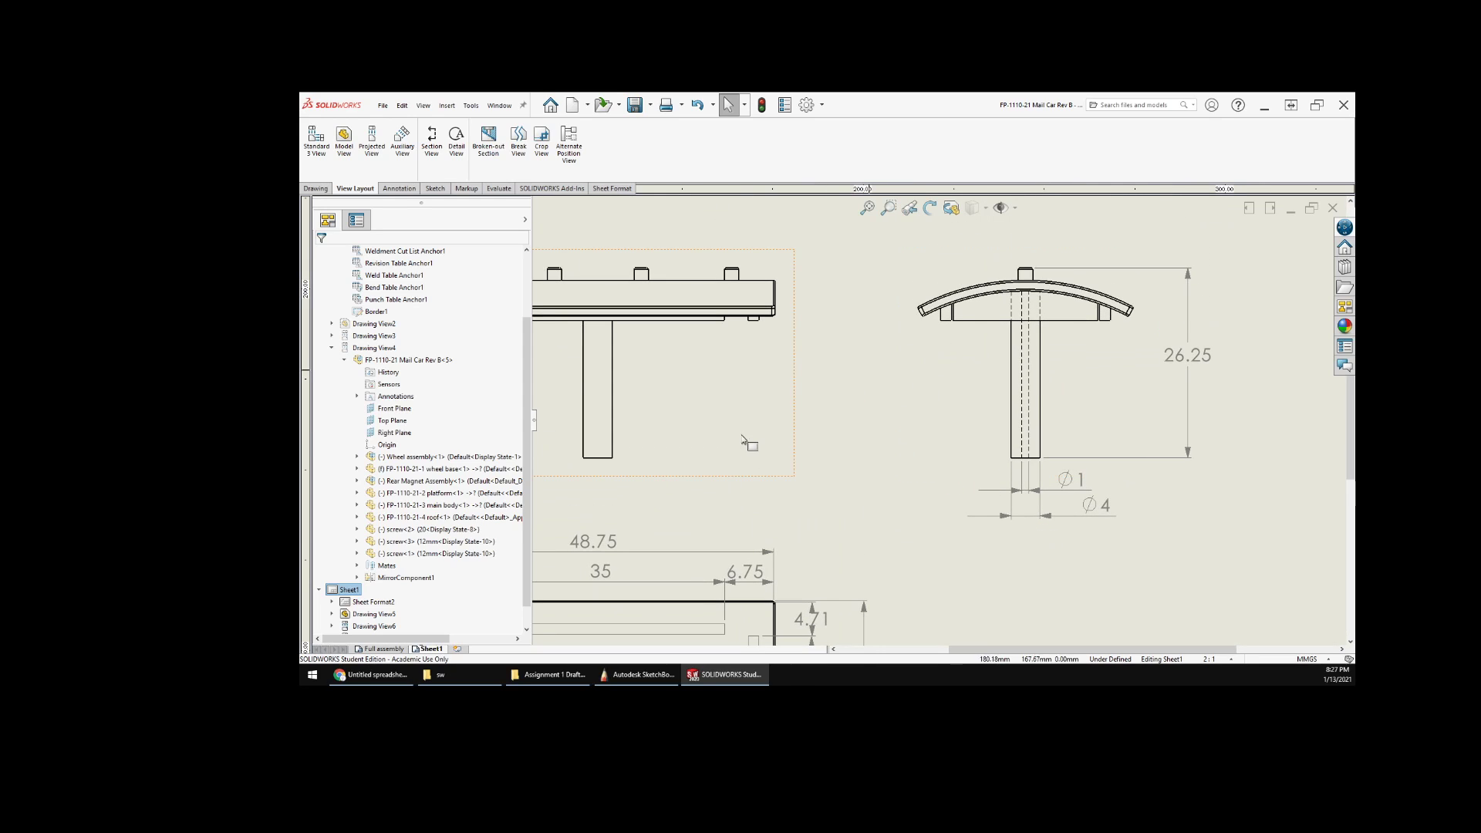
scroll(743, 440, up, 2)
mouse_move(919, 483)
middle_down()
mouse_move(1061, 385)
mouse_move(1049, 395)
middle_up()
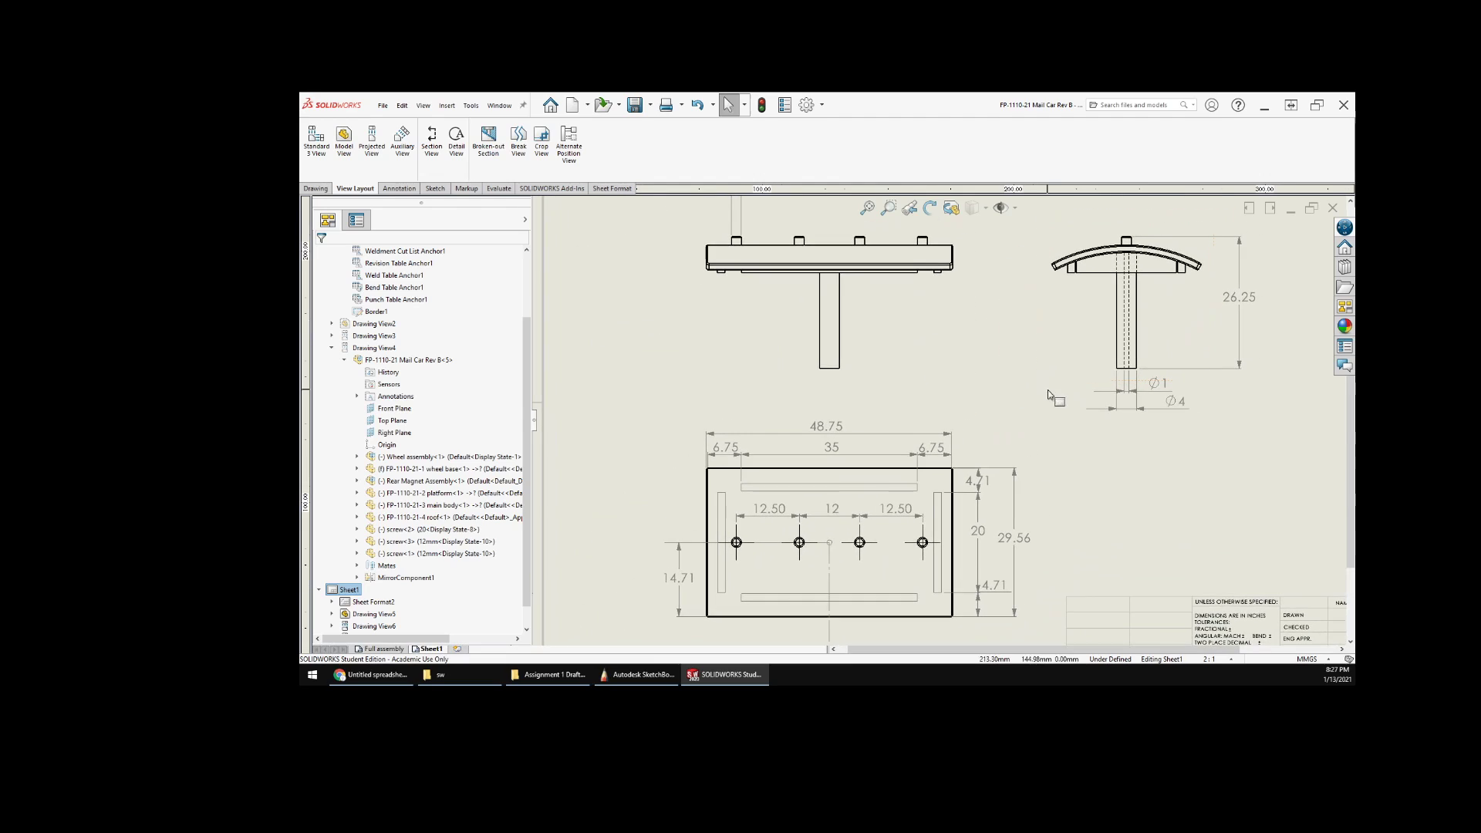
scroll(1047, 395, down, 1)
scroll(1041, 448, up, 1)
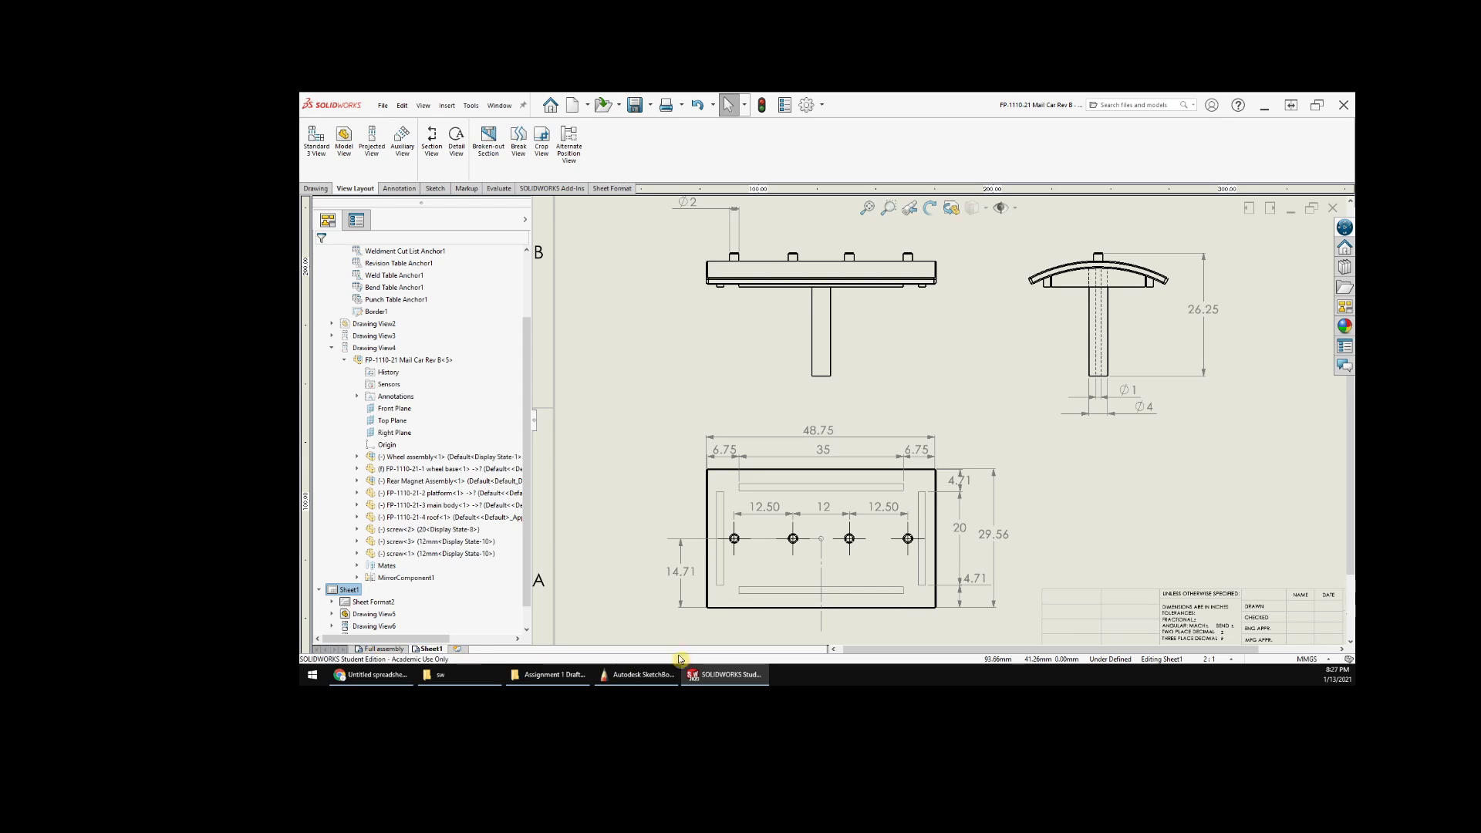
middle_drag(1156, 346, 1100, 320)
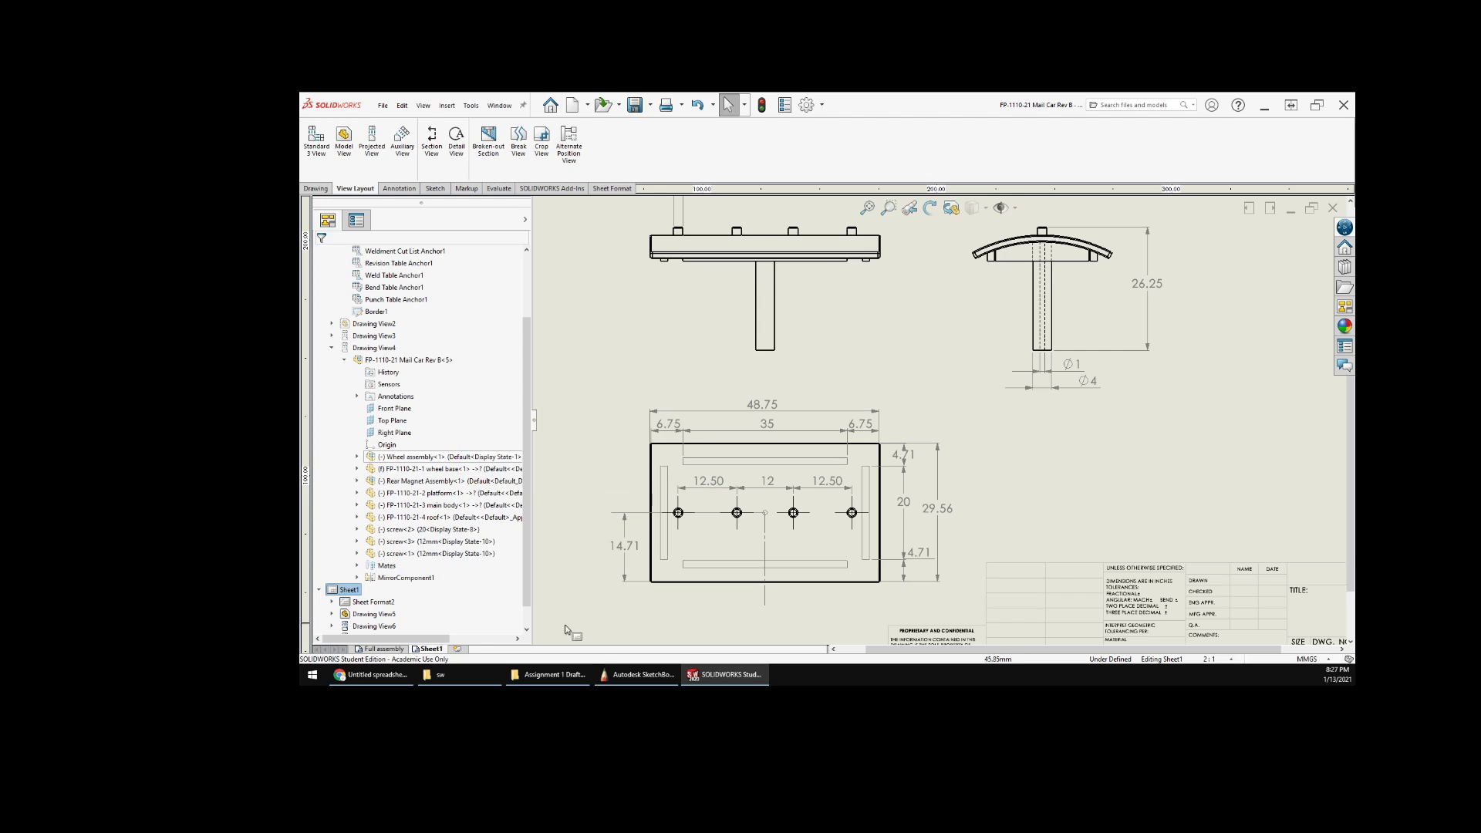
- Add a new blank sheet to the drawing after the roof sheet
click(457, 651)
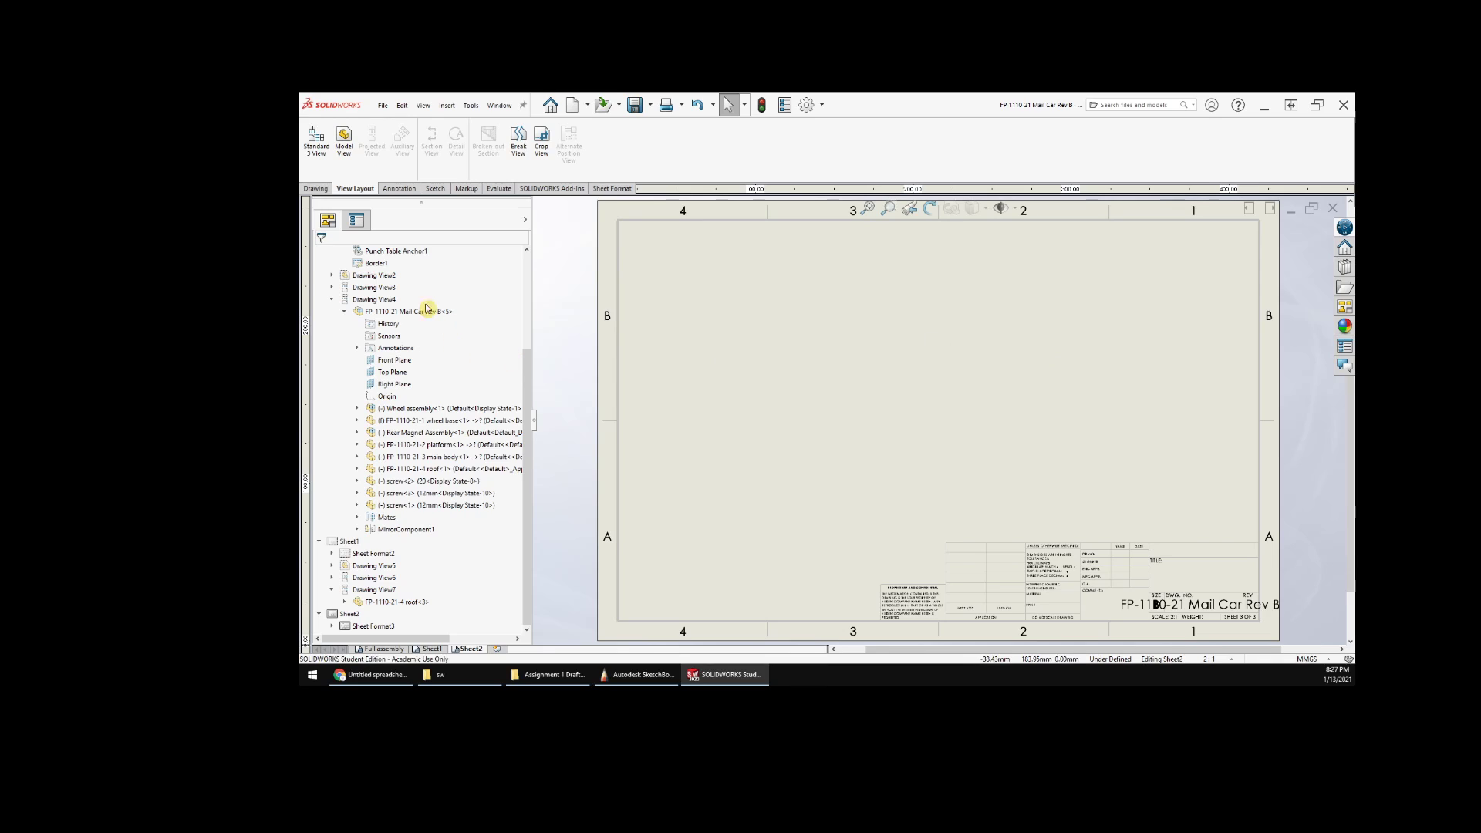
scroll(384, 303, up, 1)
scroll(384, 303, up, 3)
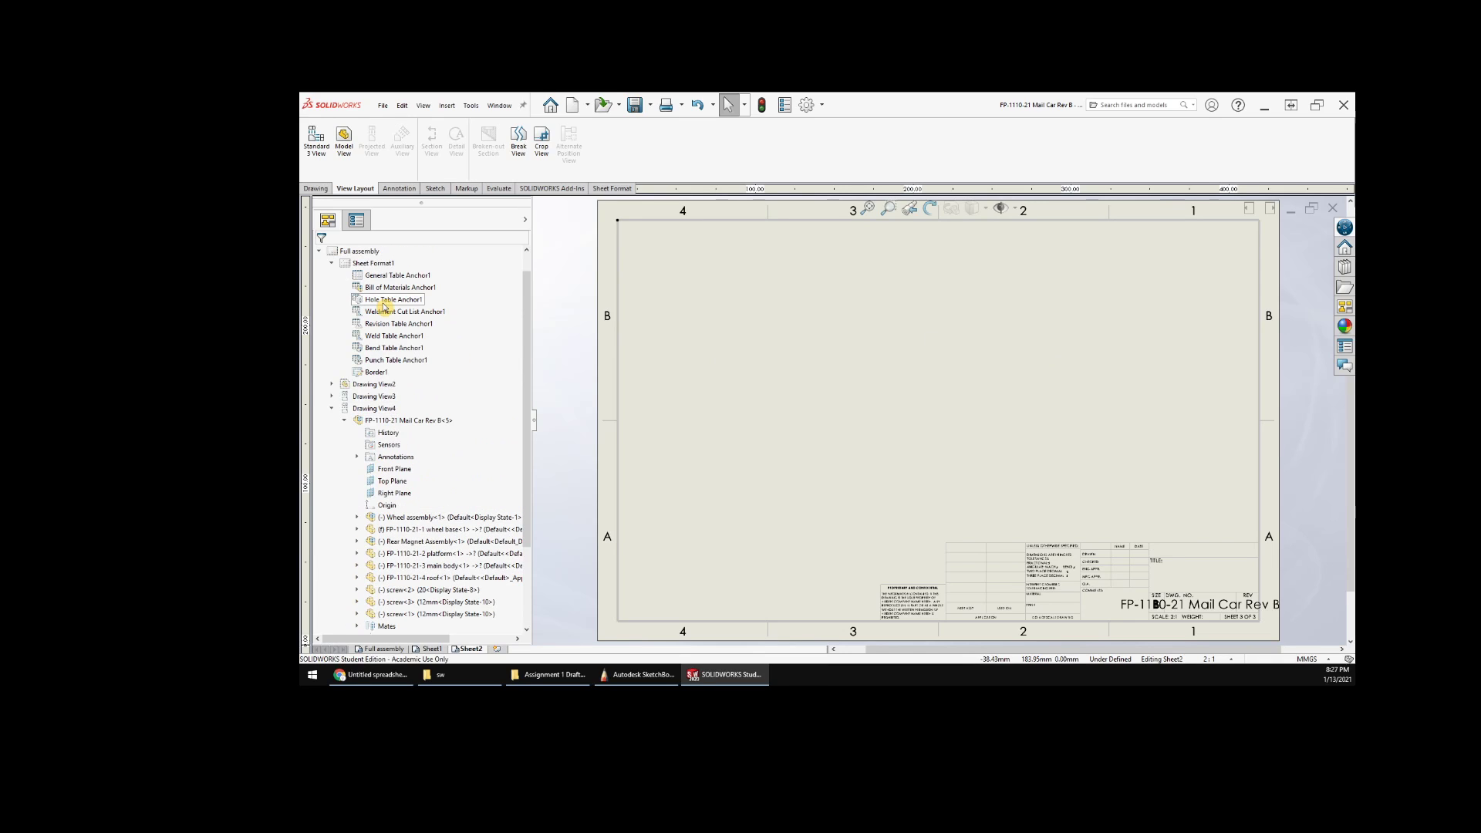
scroll(385, 305, down, 3)
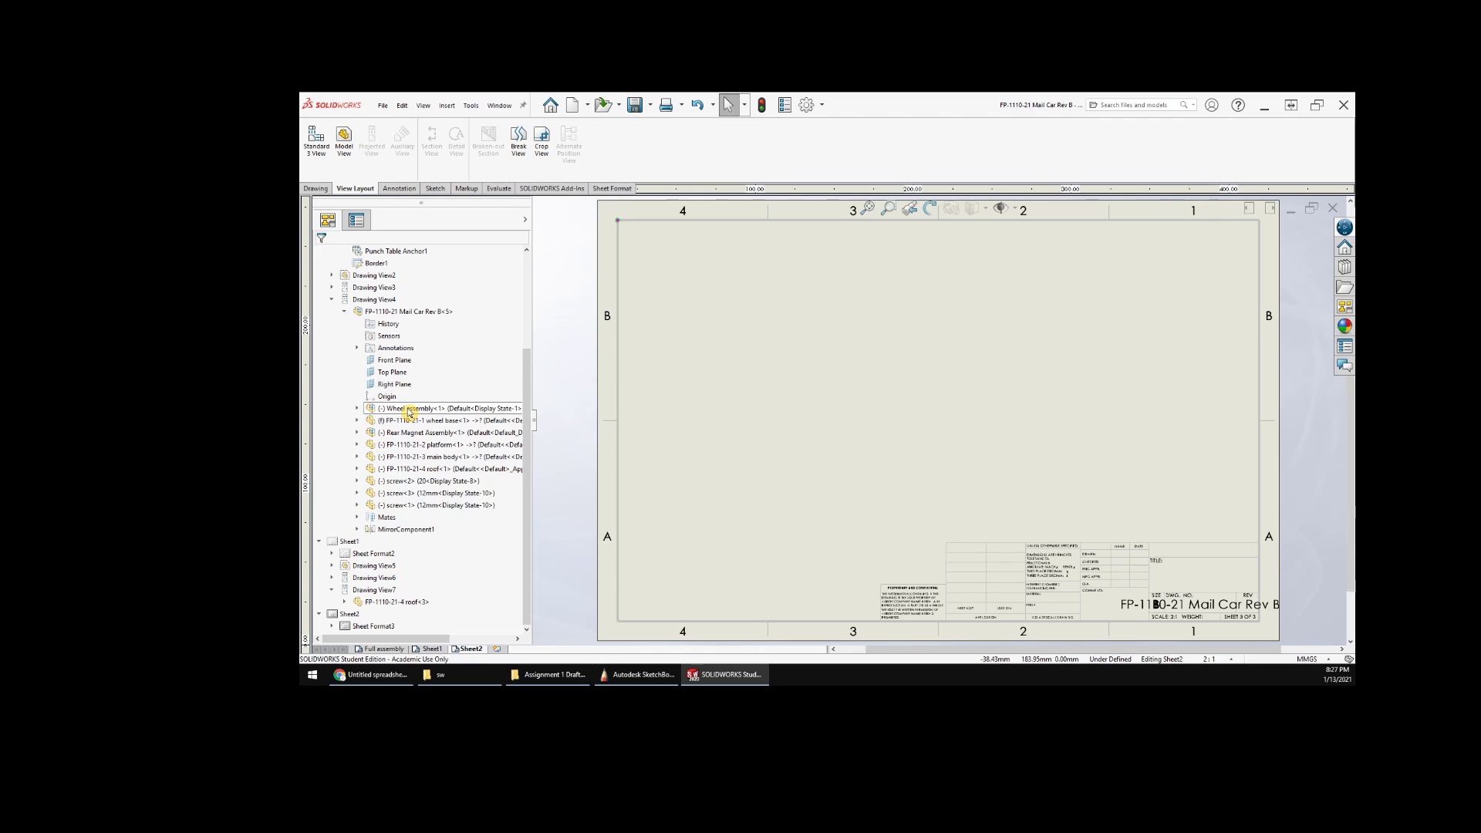
click(908, 389)
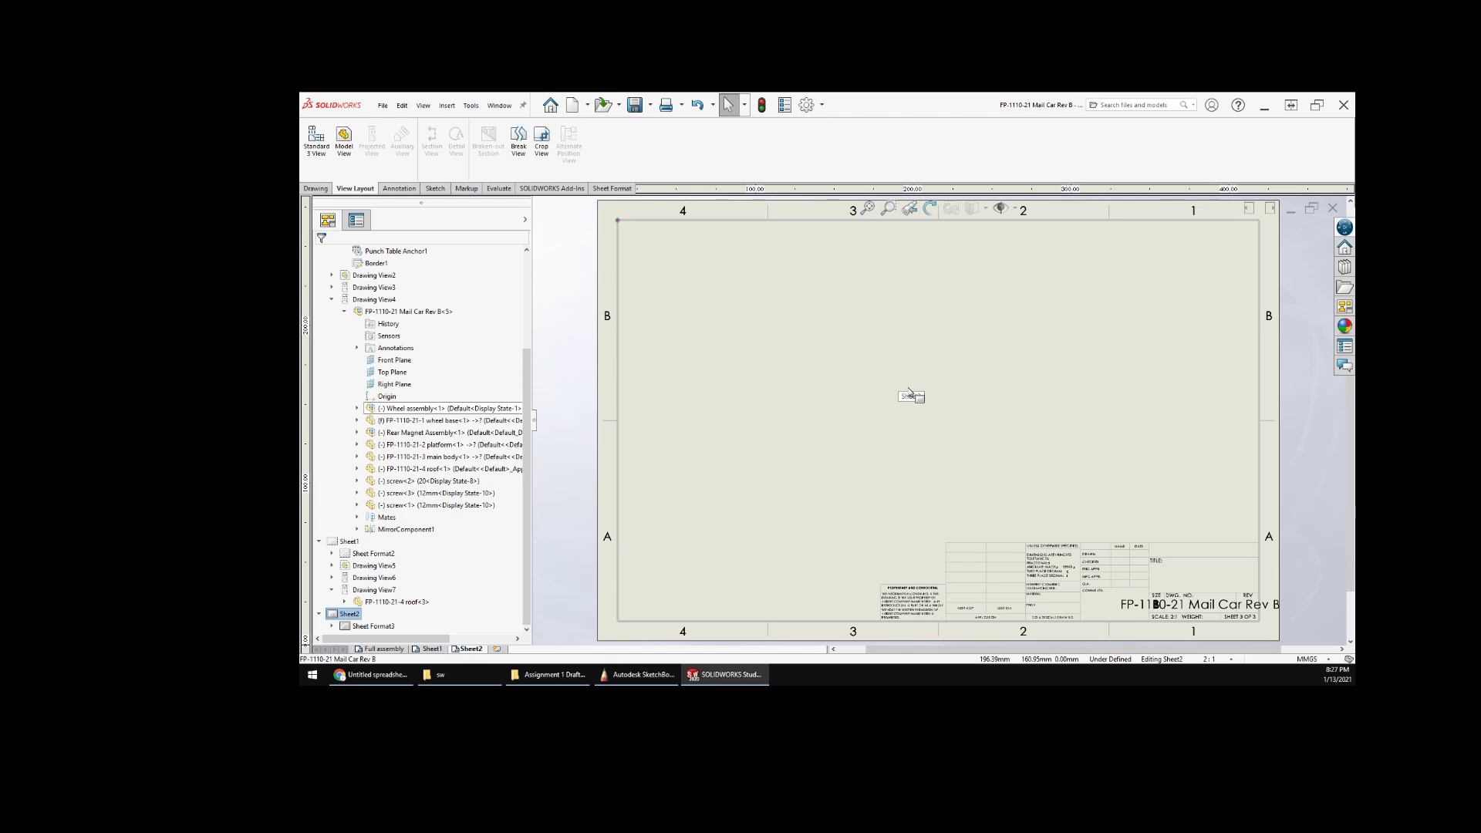
- Insert the Axel part on the new sheet as a circular end view with a projected side view beside it
click(344, 141)
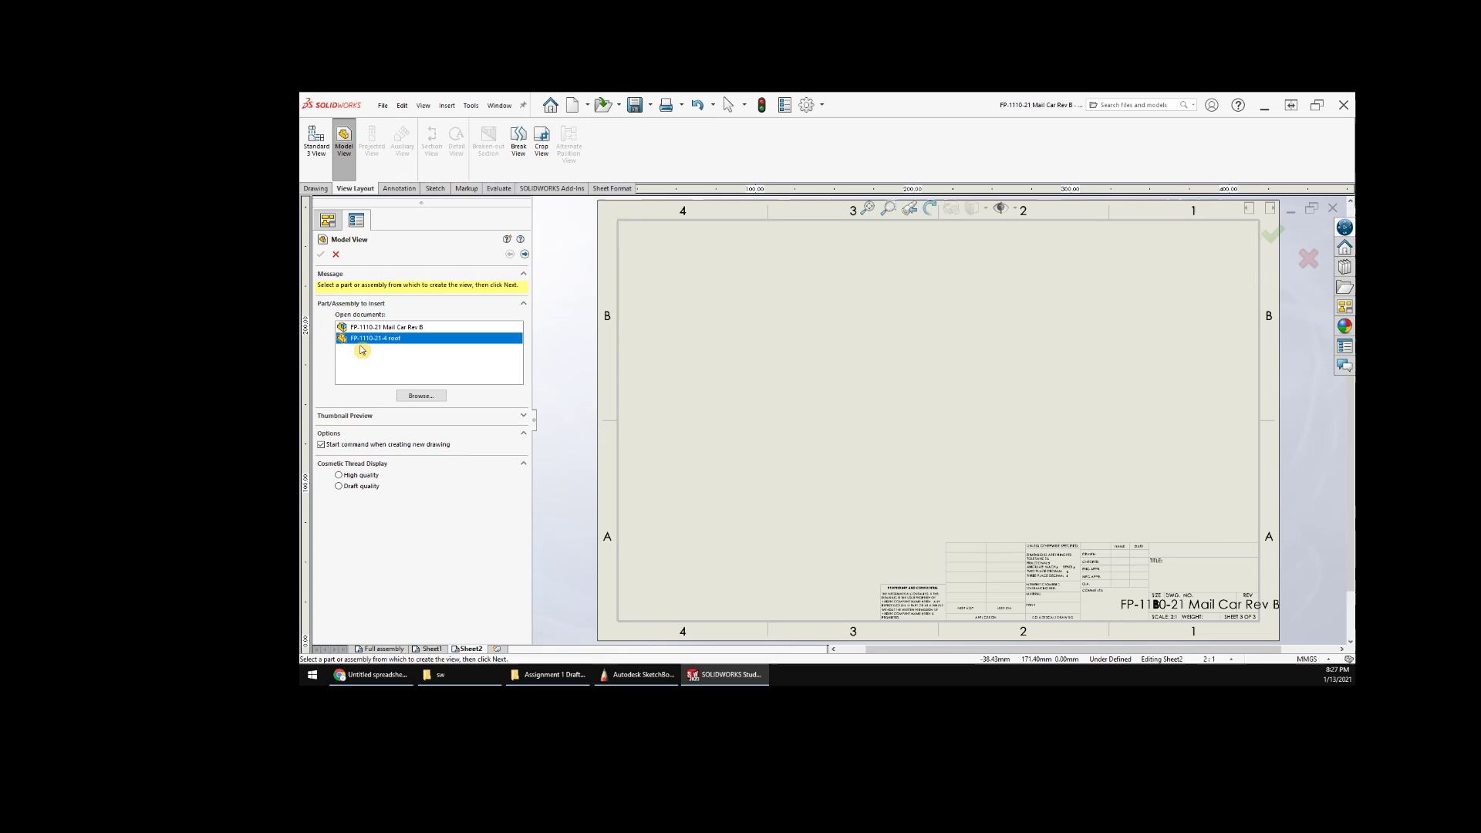
click(365, 329)
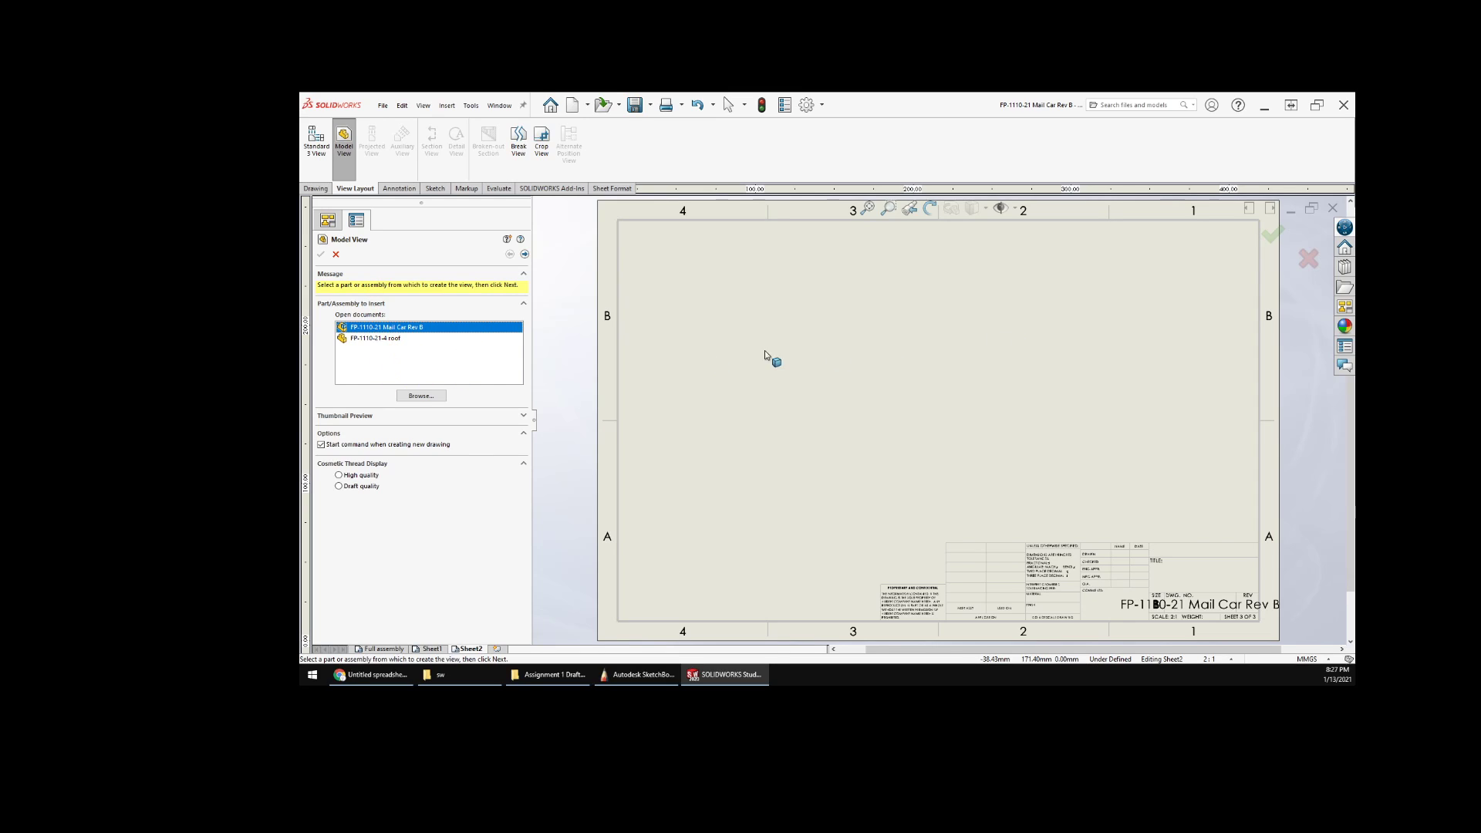
click(422, 396)
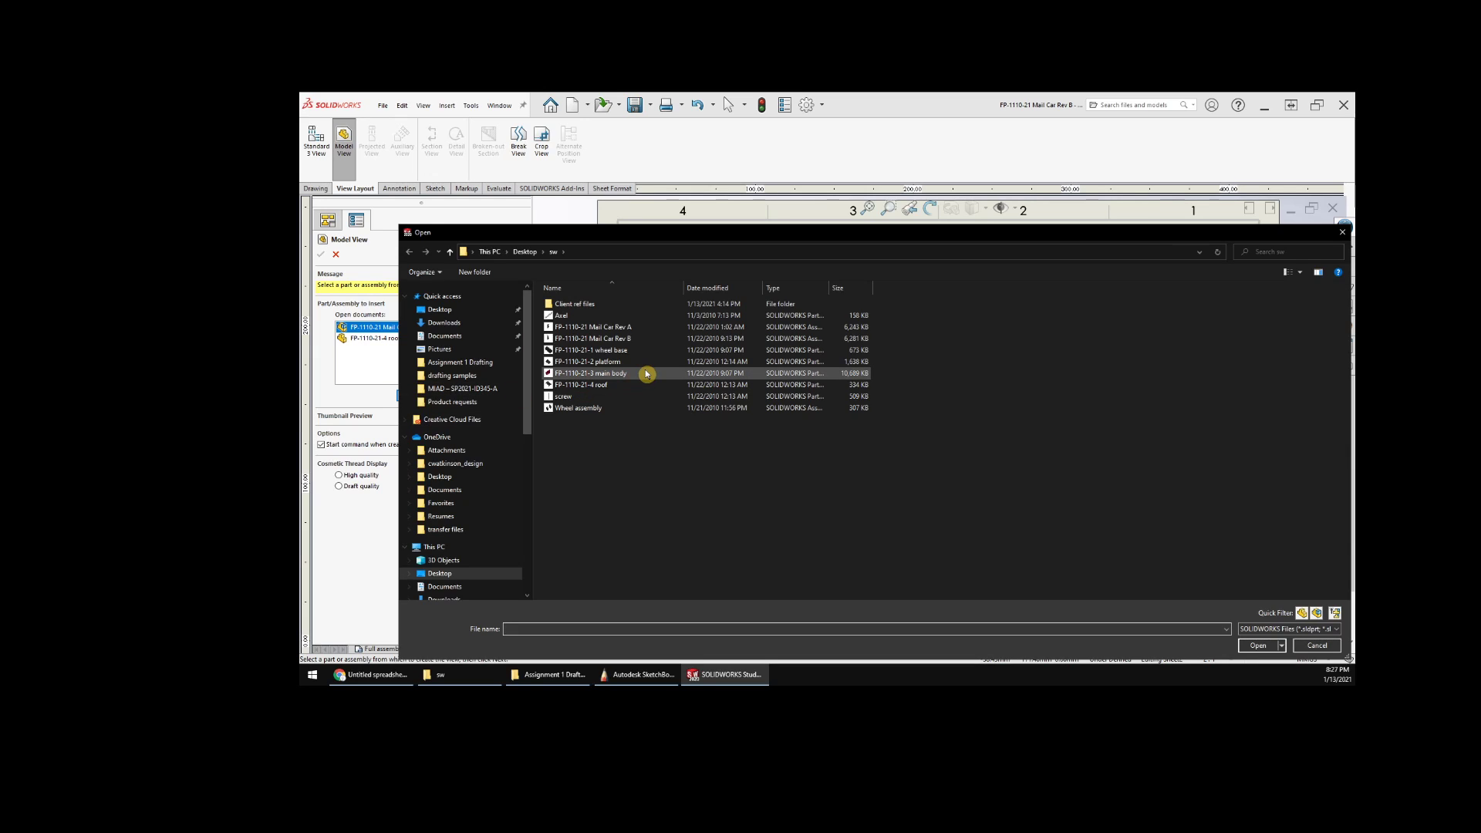
click(592, 365)
click(567, 316)
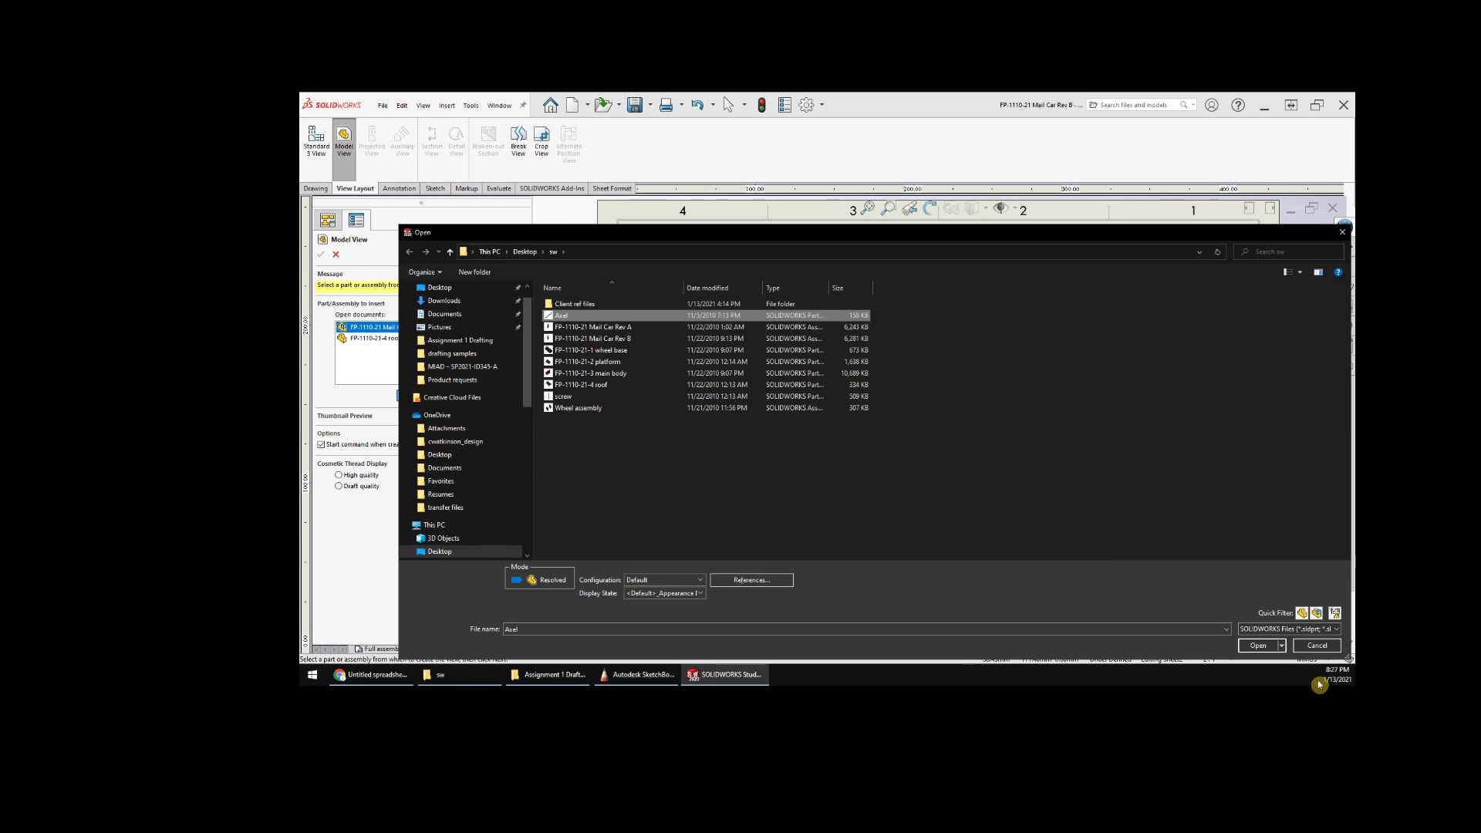
click(1269, 645)
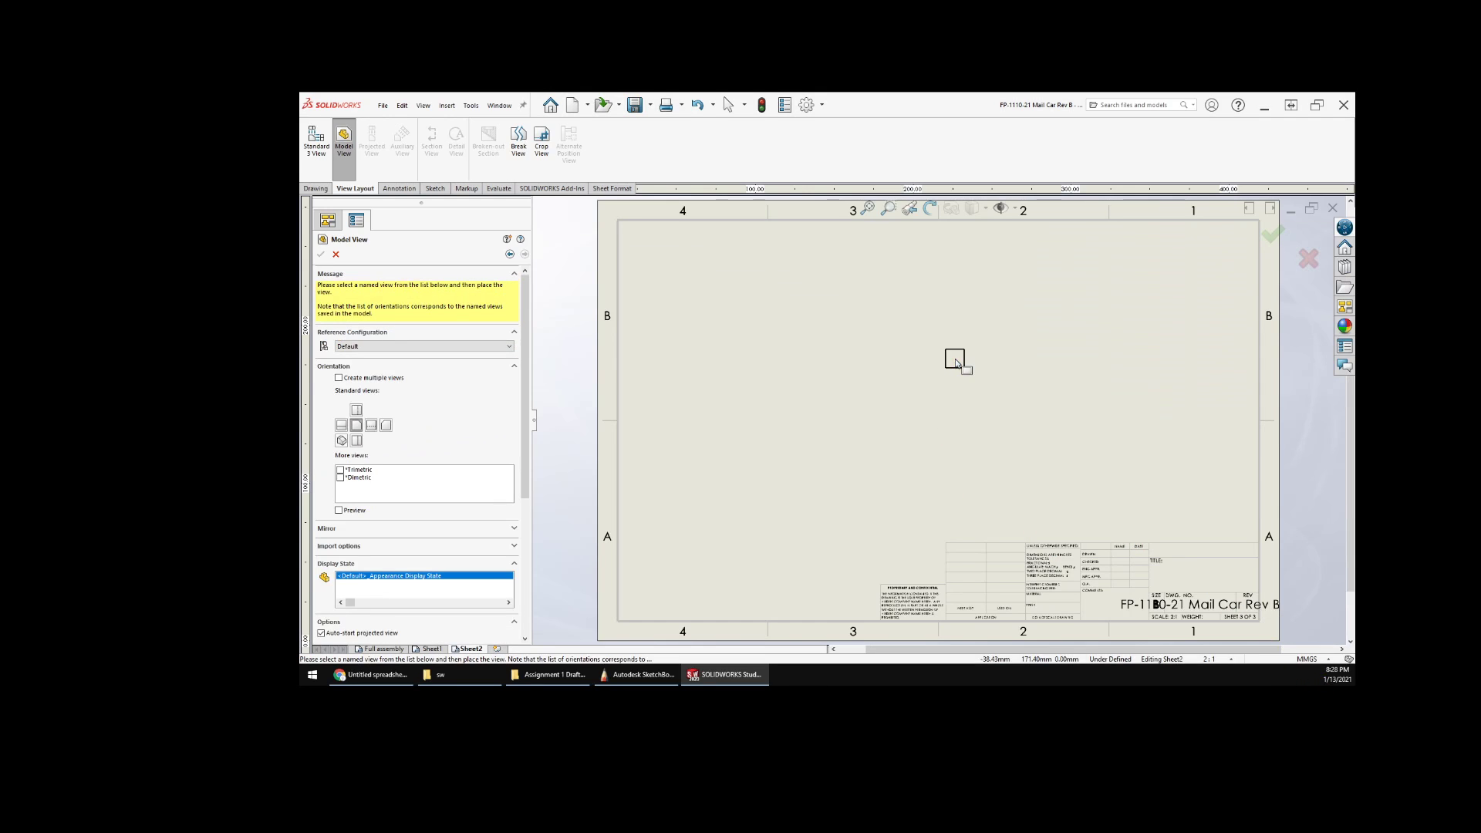
click(803, 391)
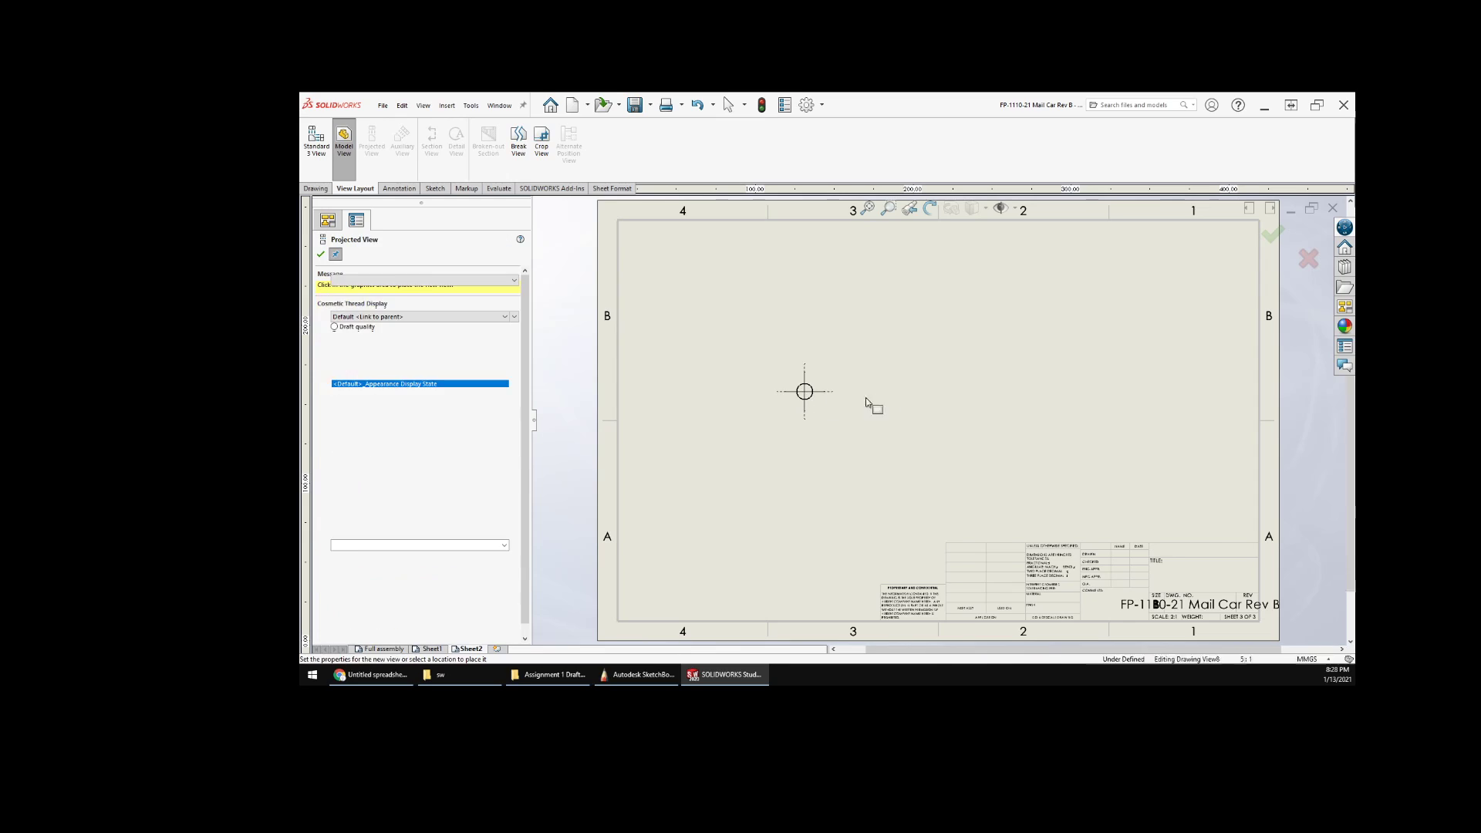
click(974, 397)
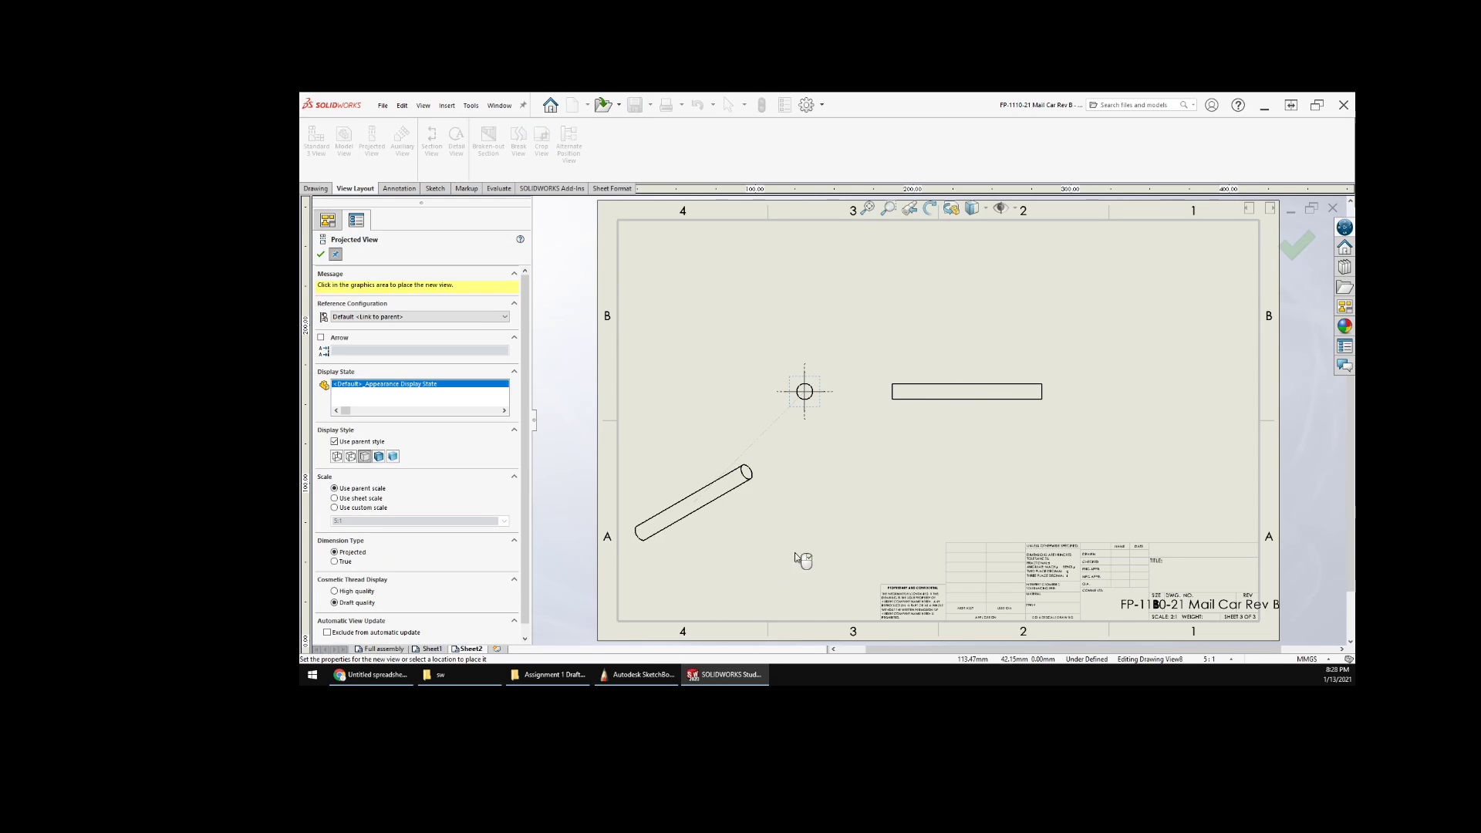
right_click(774, 560)
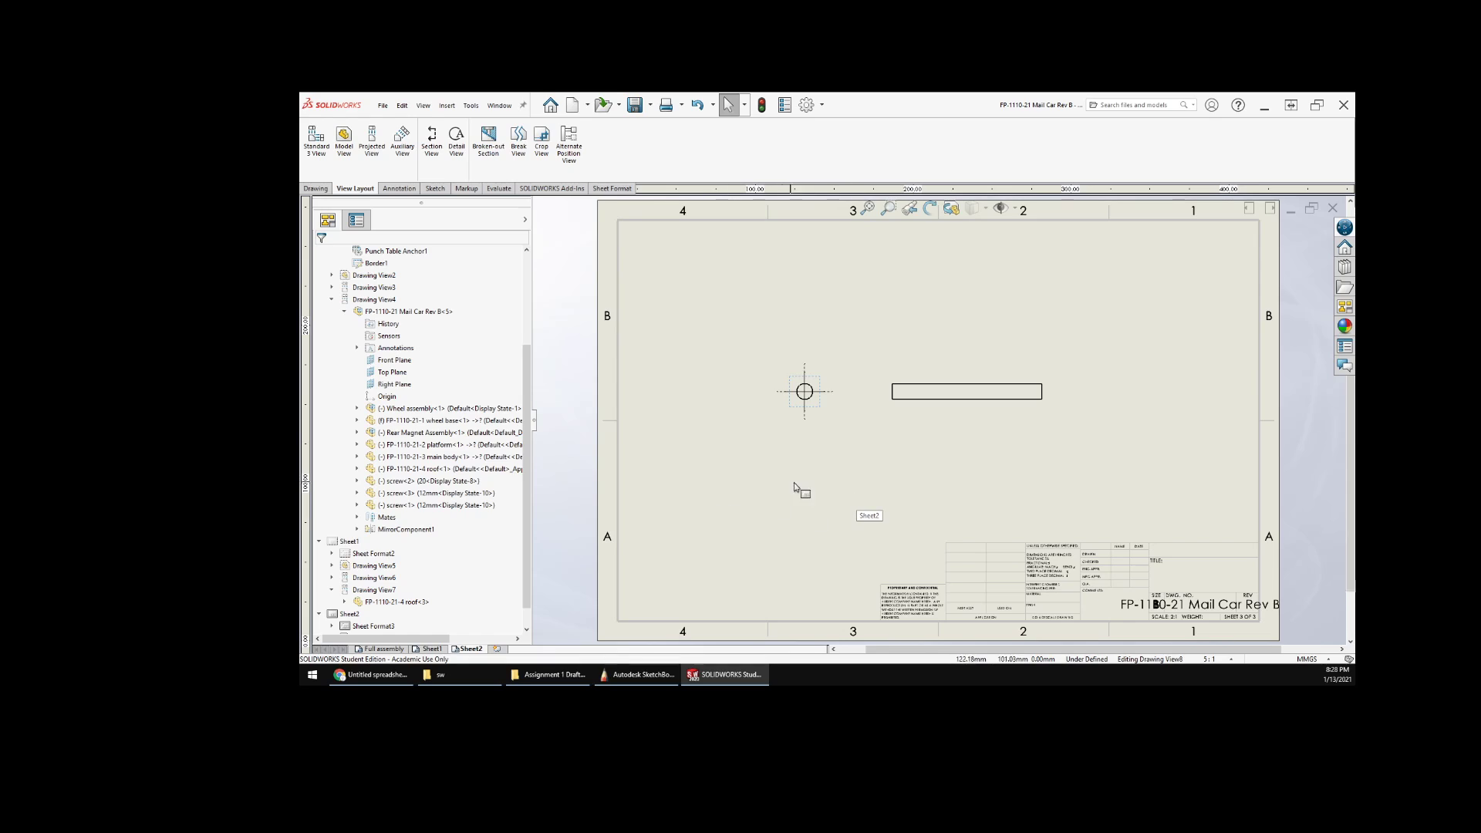
- Dimension the axle's diameter in the end view and its overall length above the side view
scroll(985, 453, down, 4)
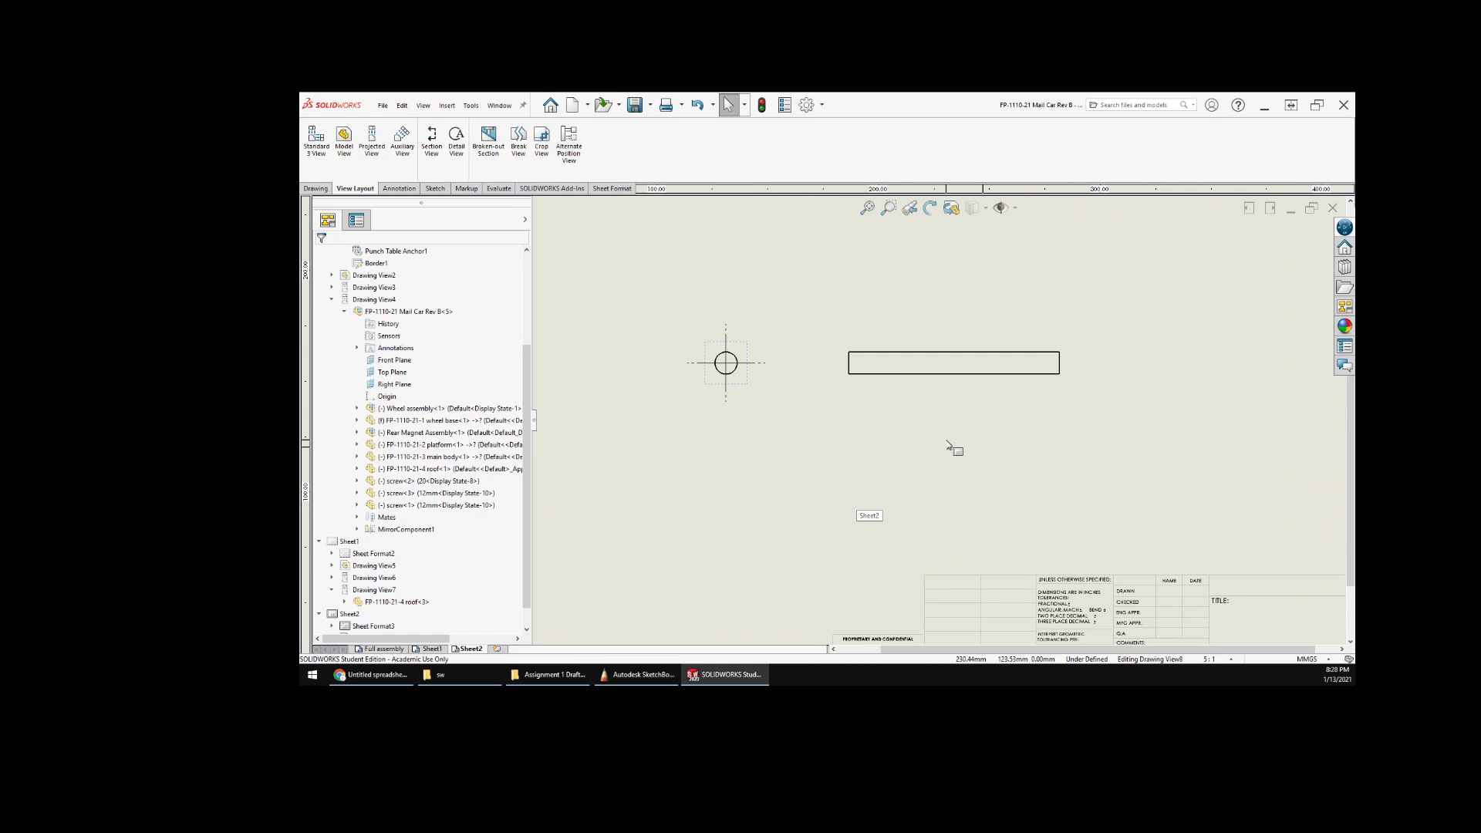
right_click(631, 358)
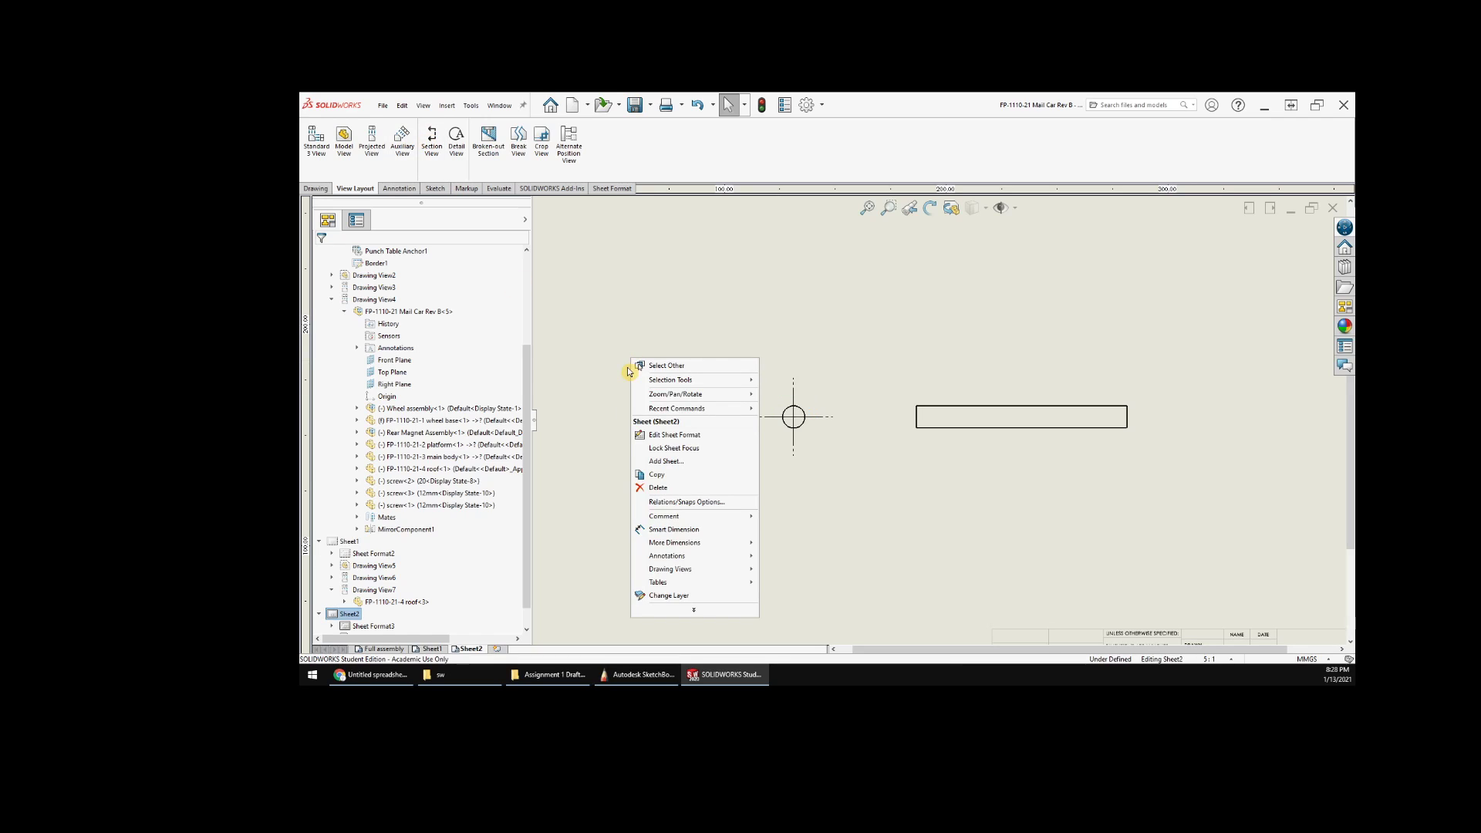
click(666, 530)
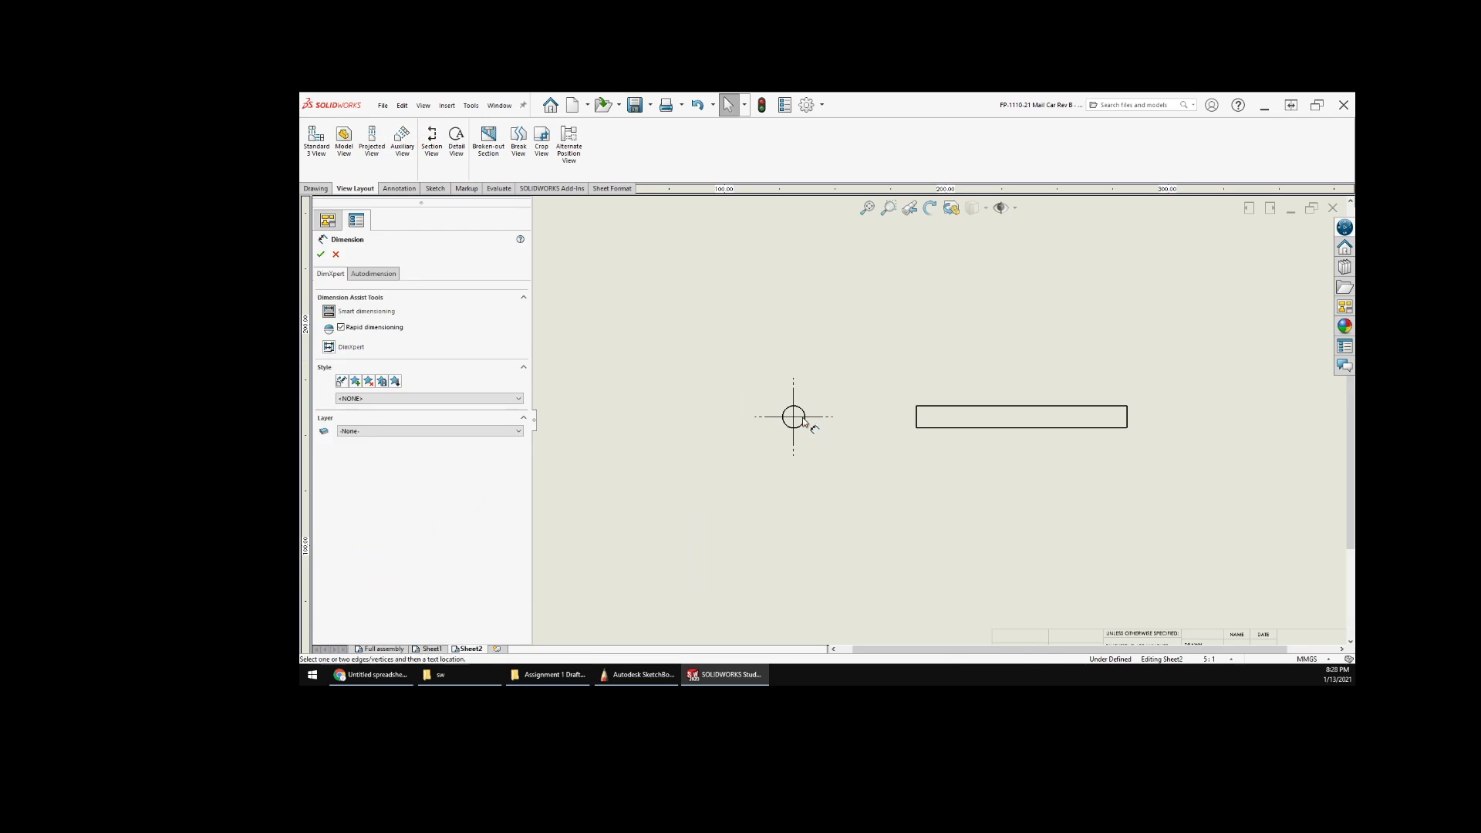
click(707, 342)
click(1026, 413)
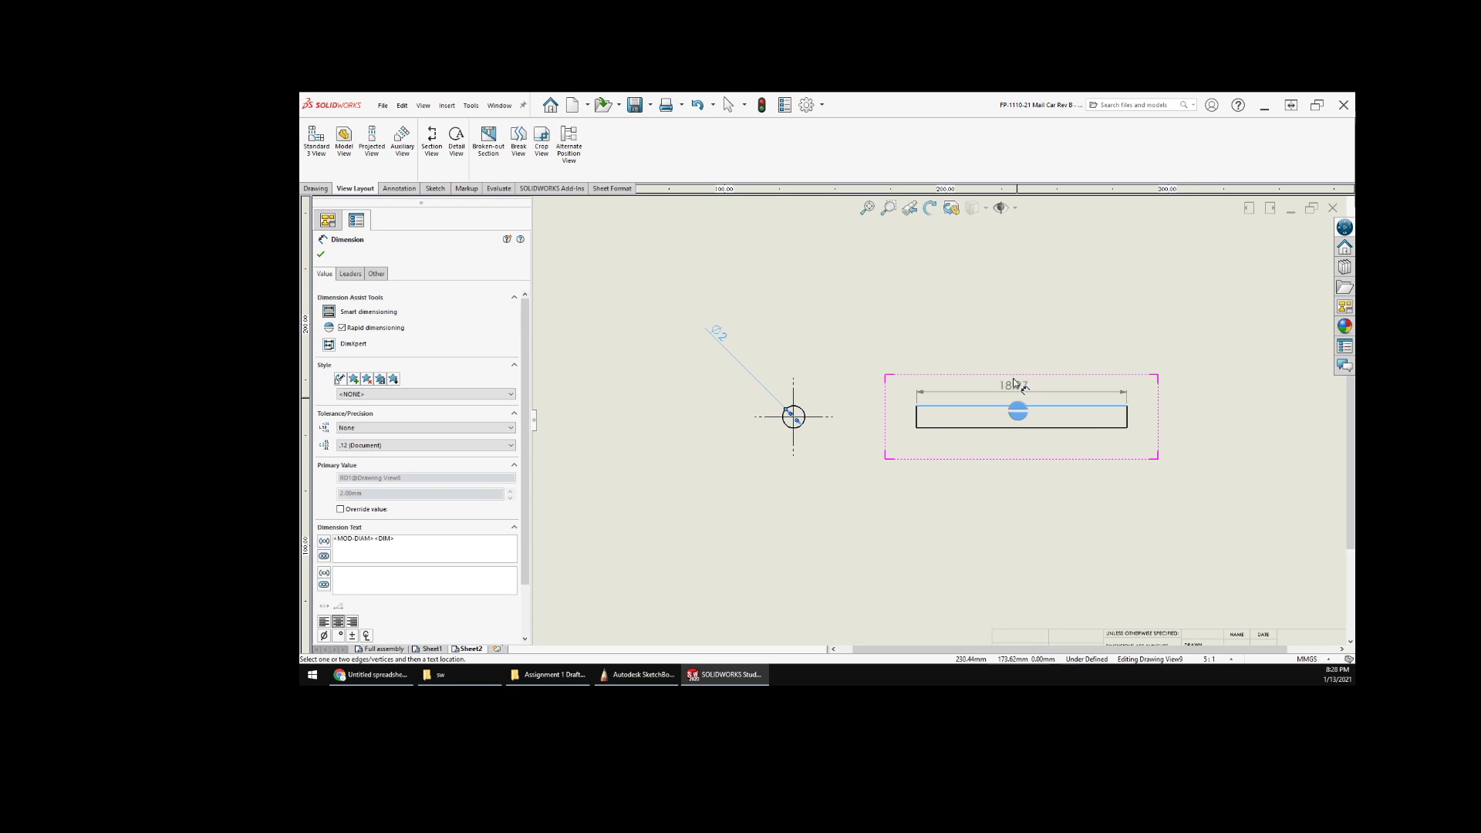
click(1012, 316)
key(Escape)
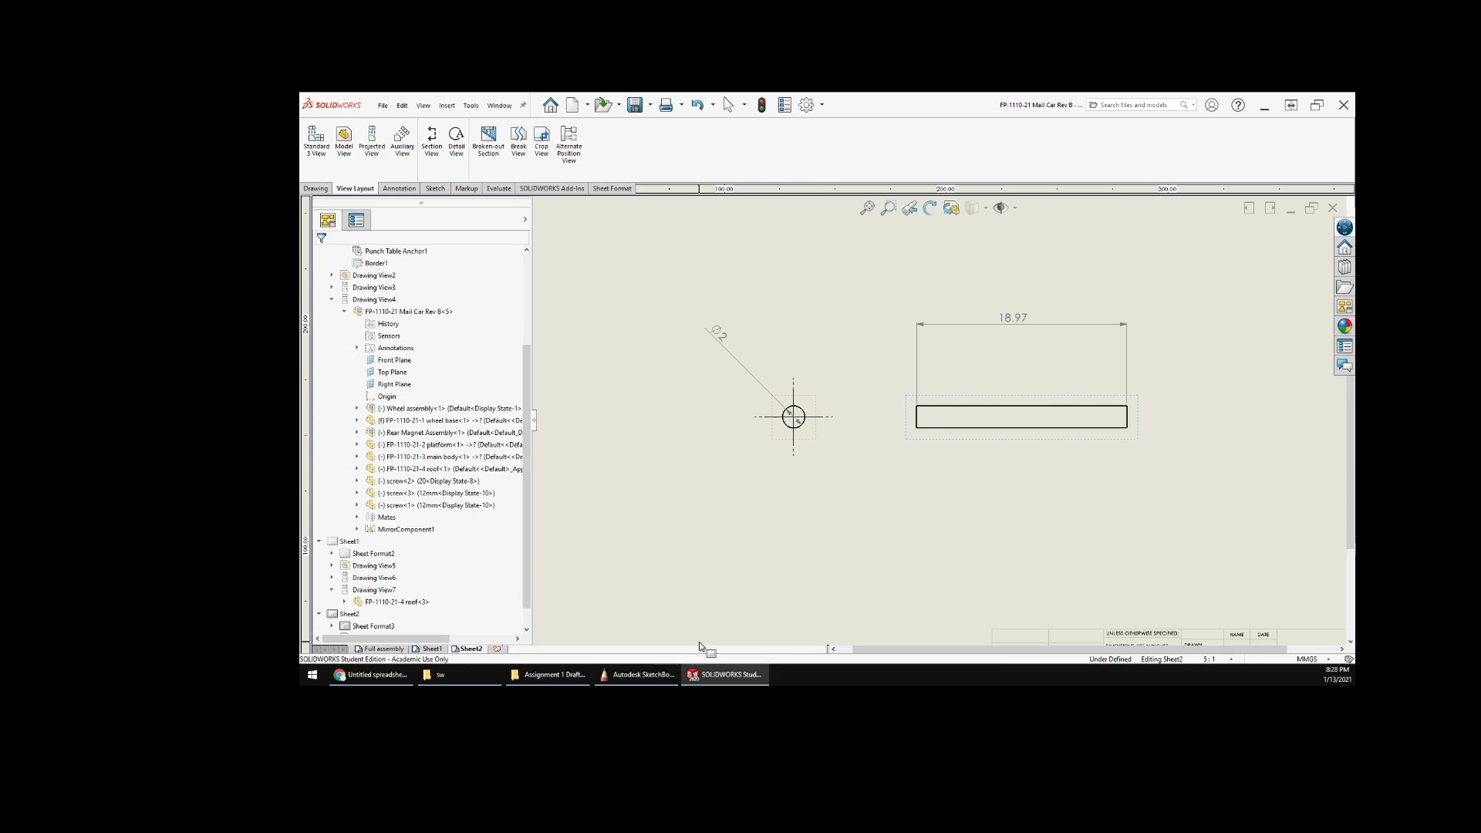
- Open the axle sheet's format to inspect its border and title block
key(f)
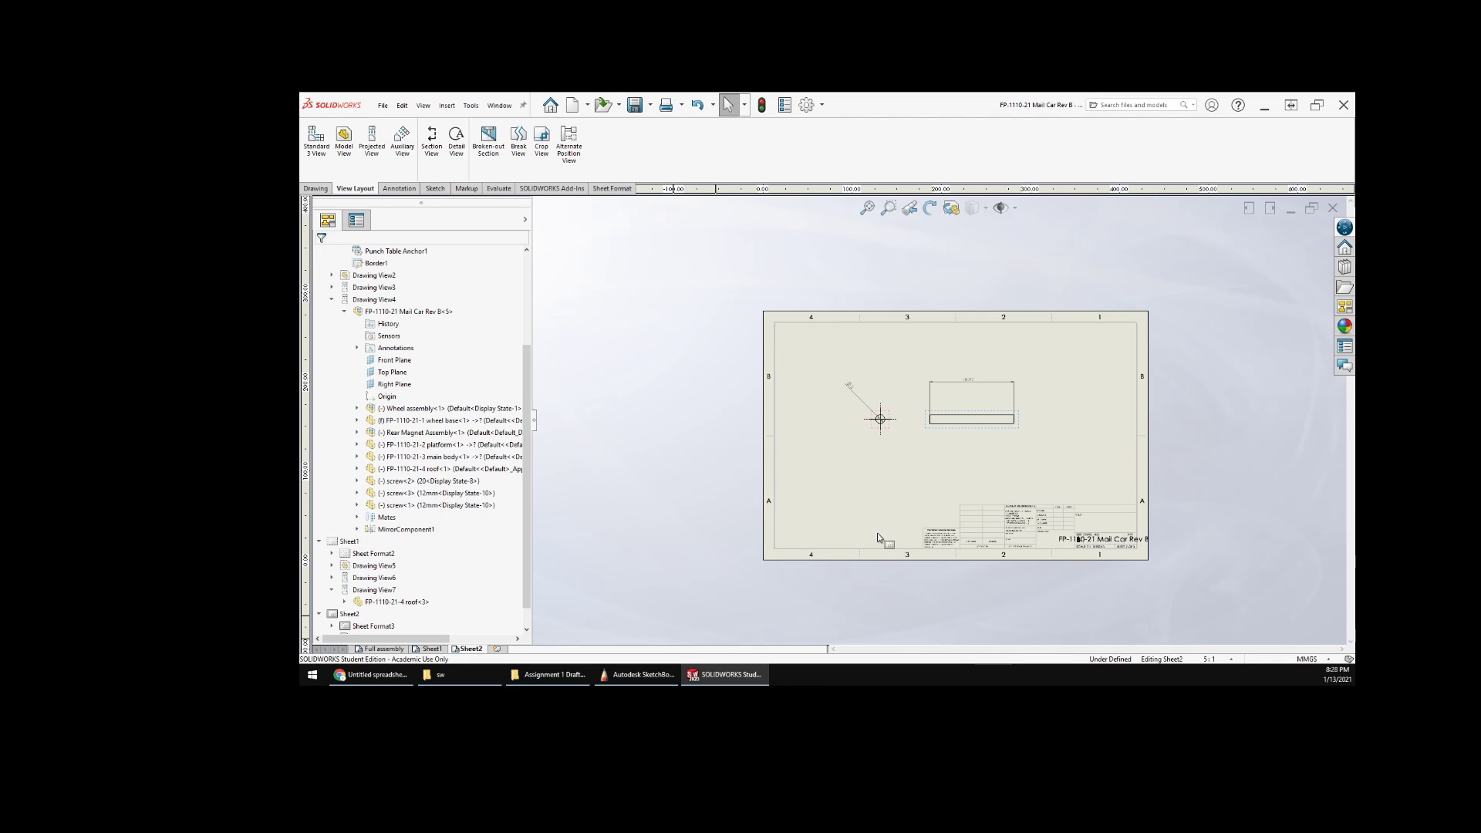
click(467, 650)
right_click(465, 652)
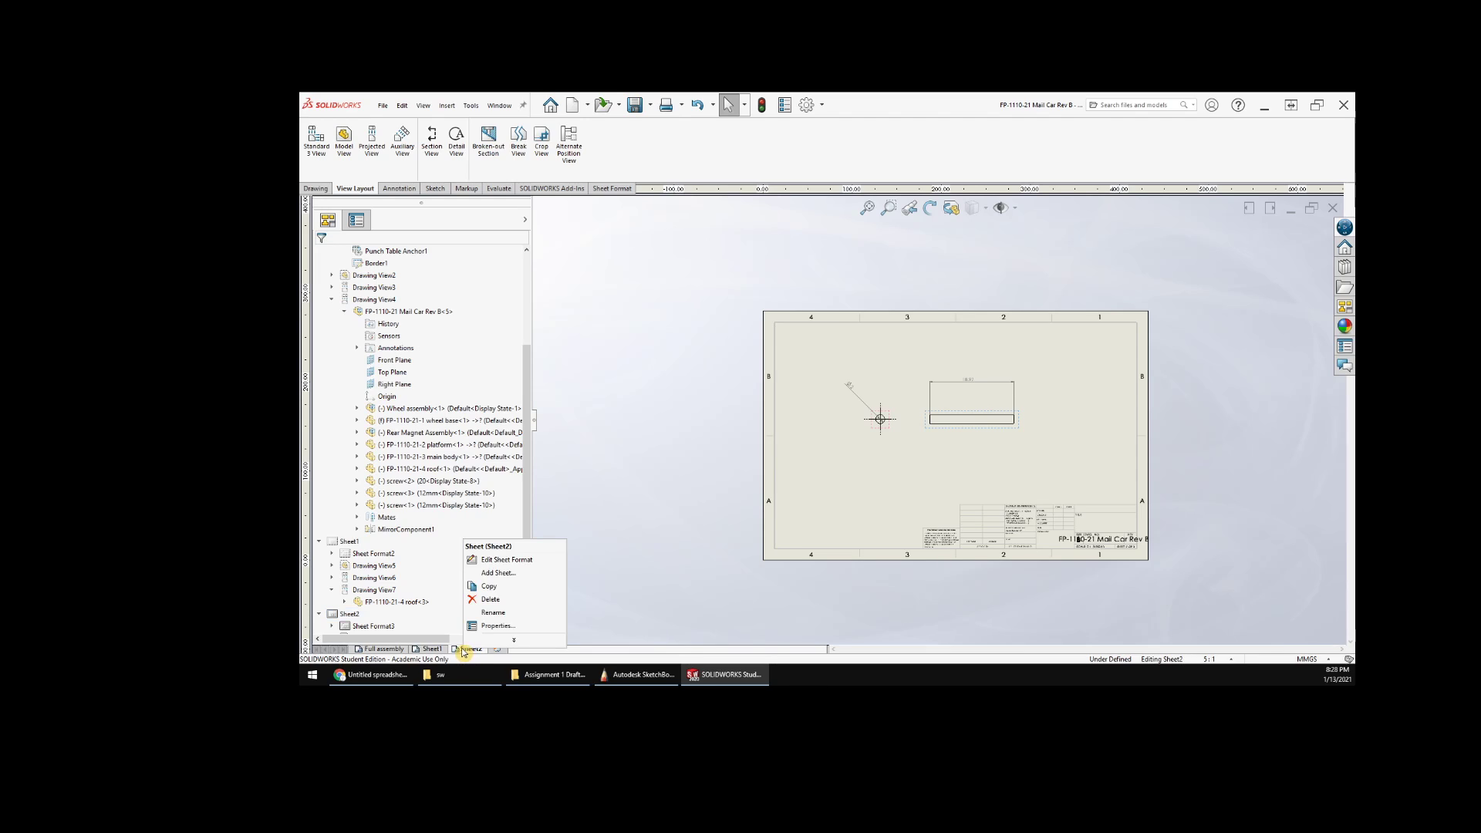
click(494, 552)
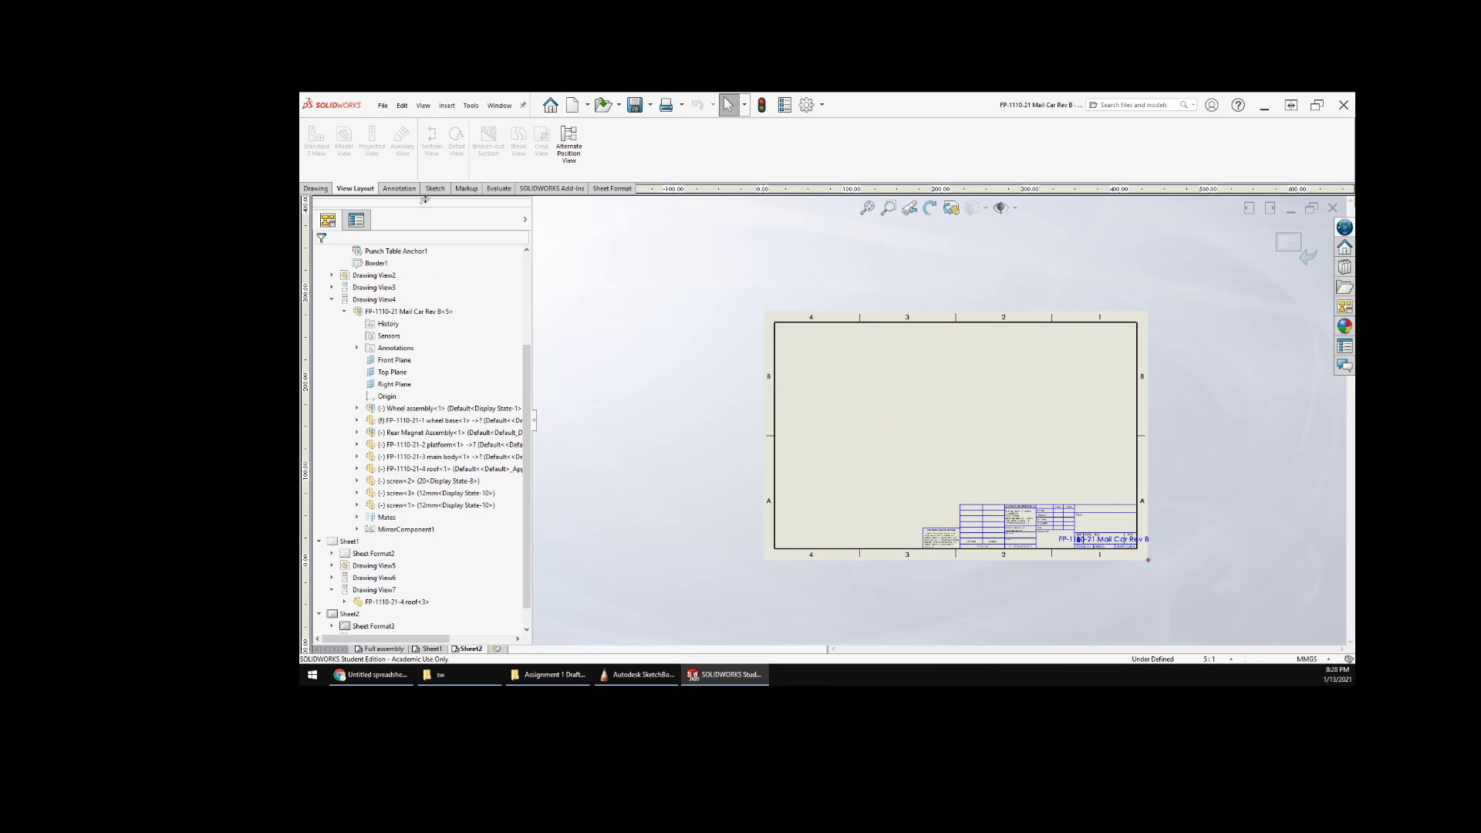
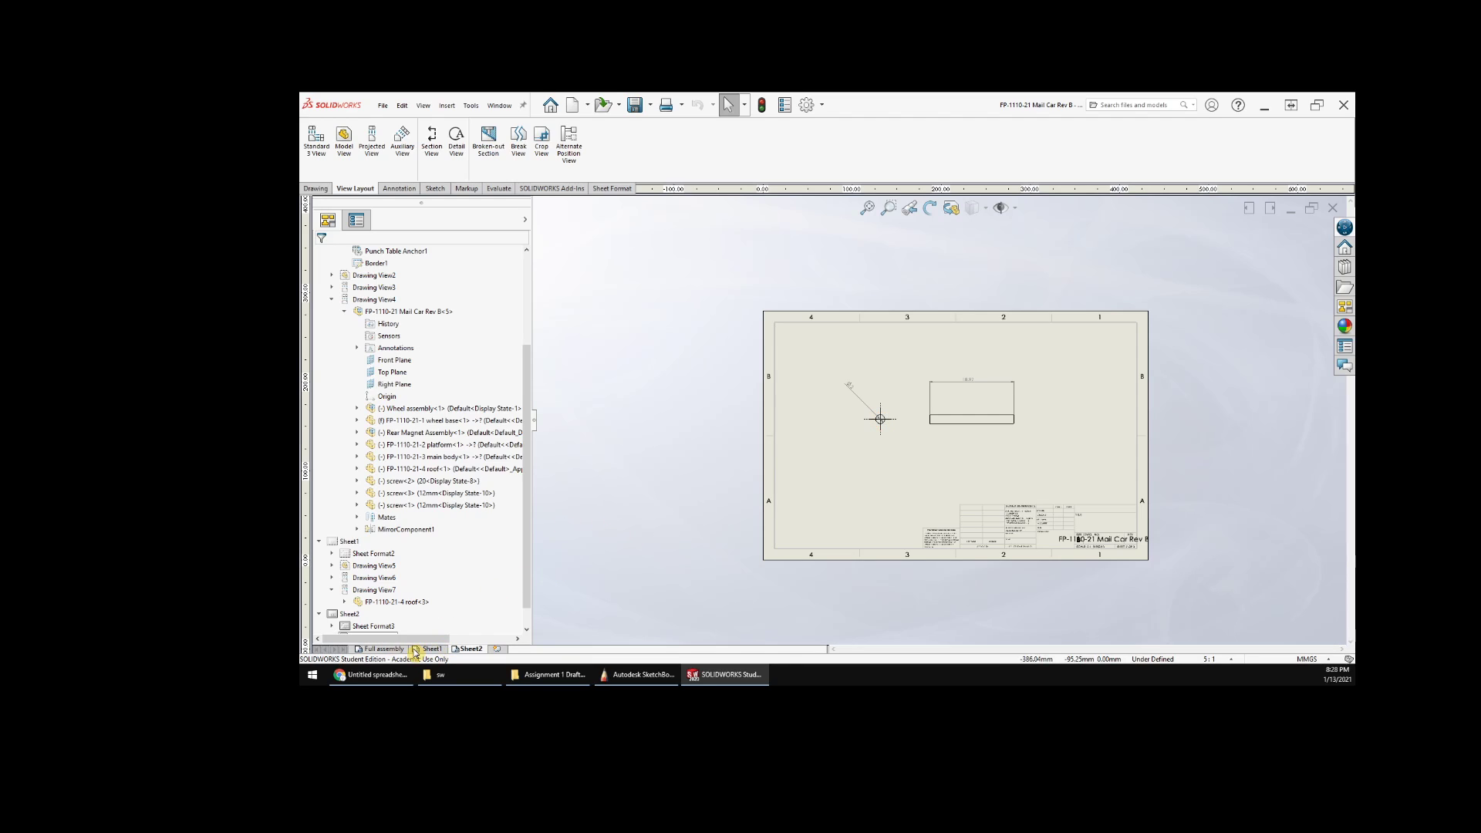
- Return to the Full assembly sheet and begin saving the drawing as a new file, updating the views before the save
mouse_move(397, 652)
click(383, 649)
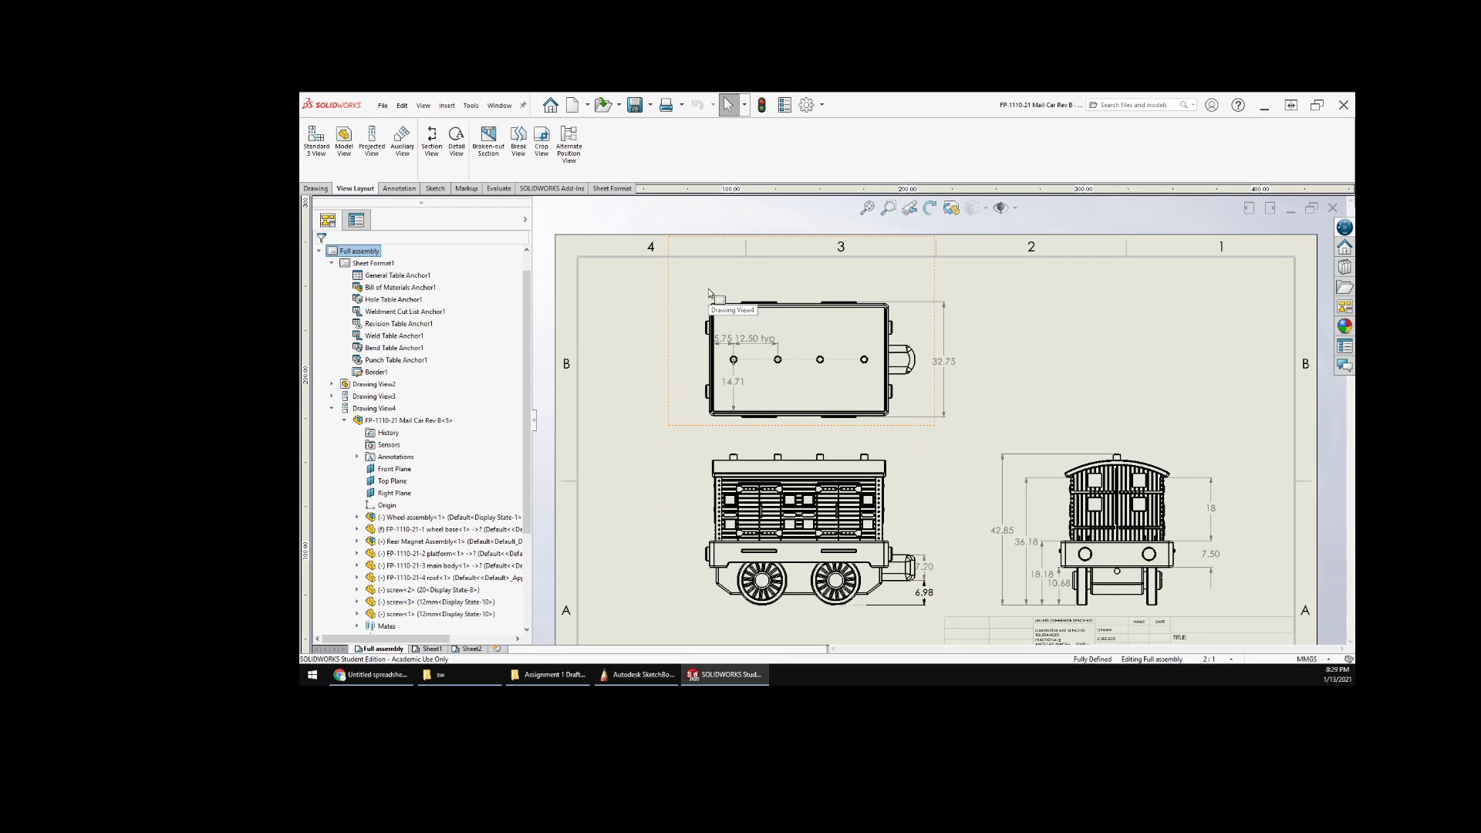
click(383, 105)
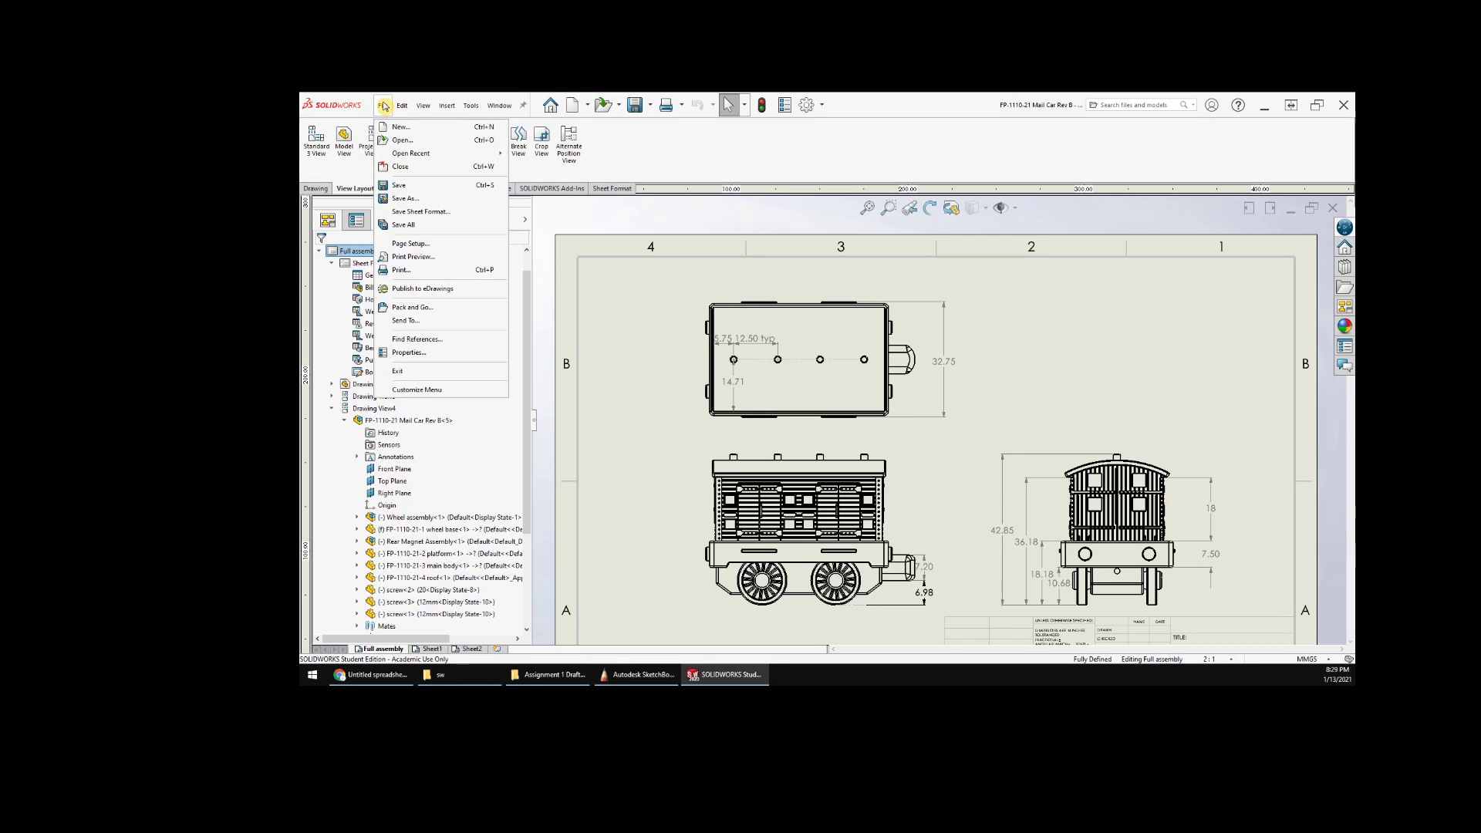
click(396, 189)
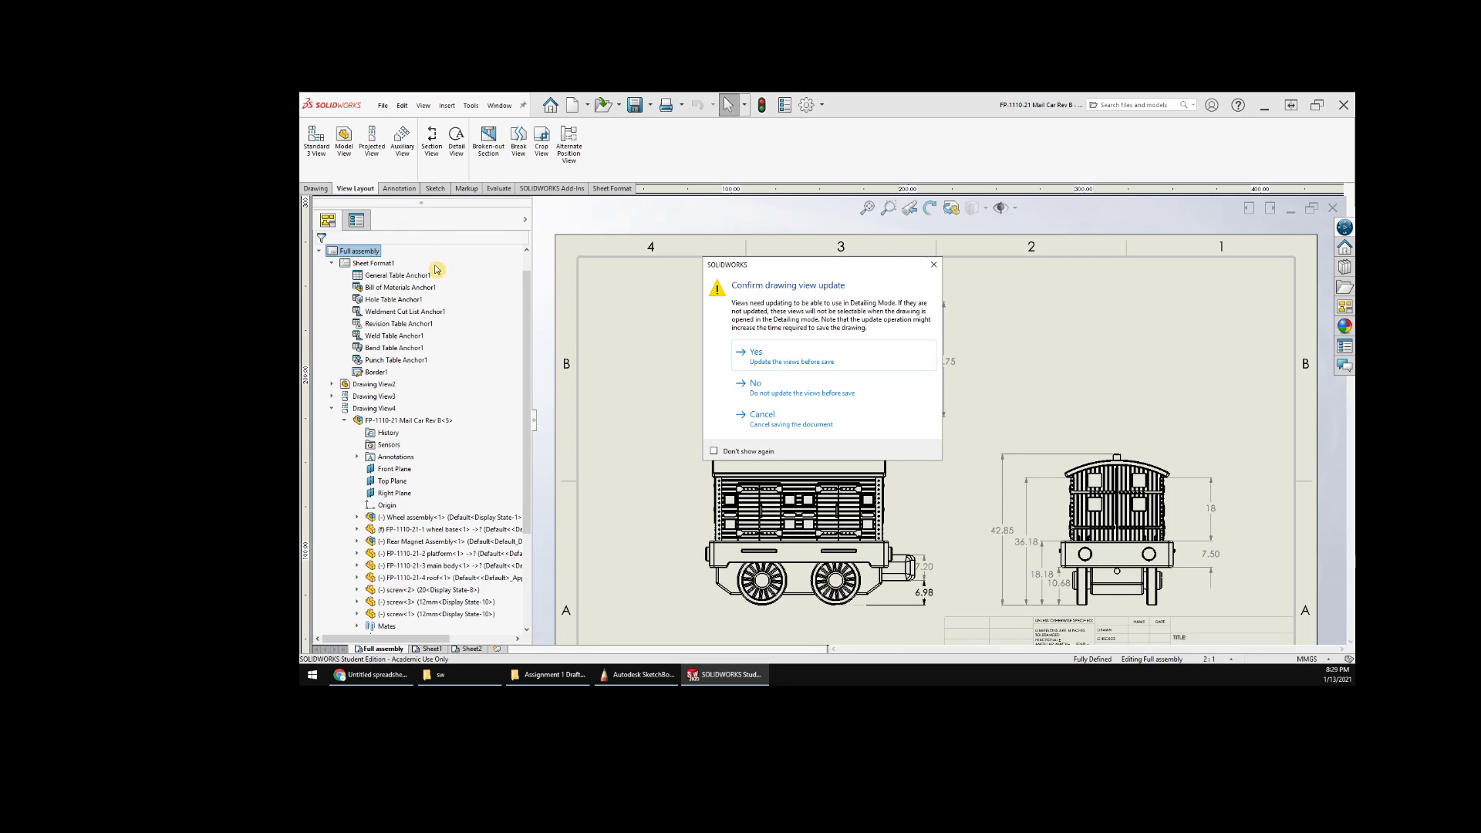
click(791, 361)
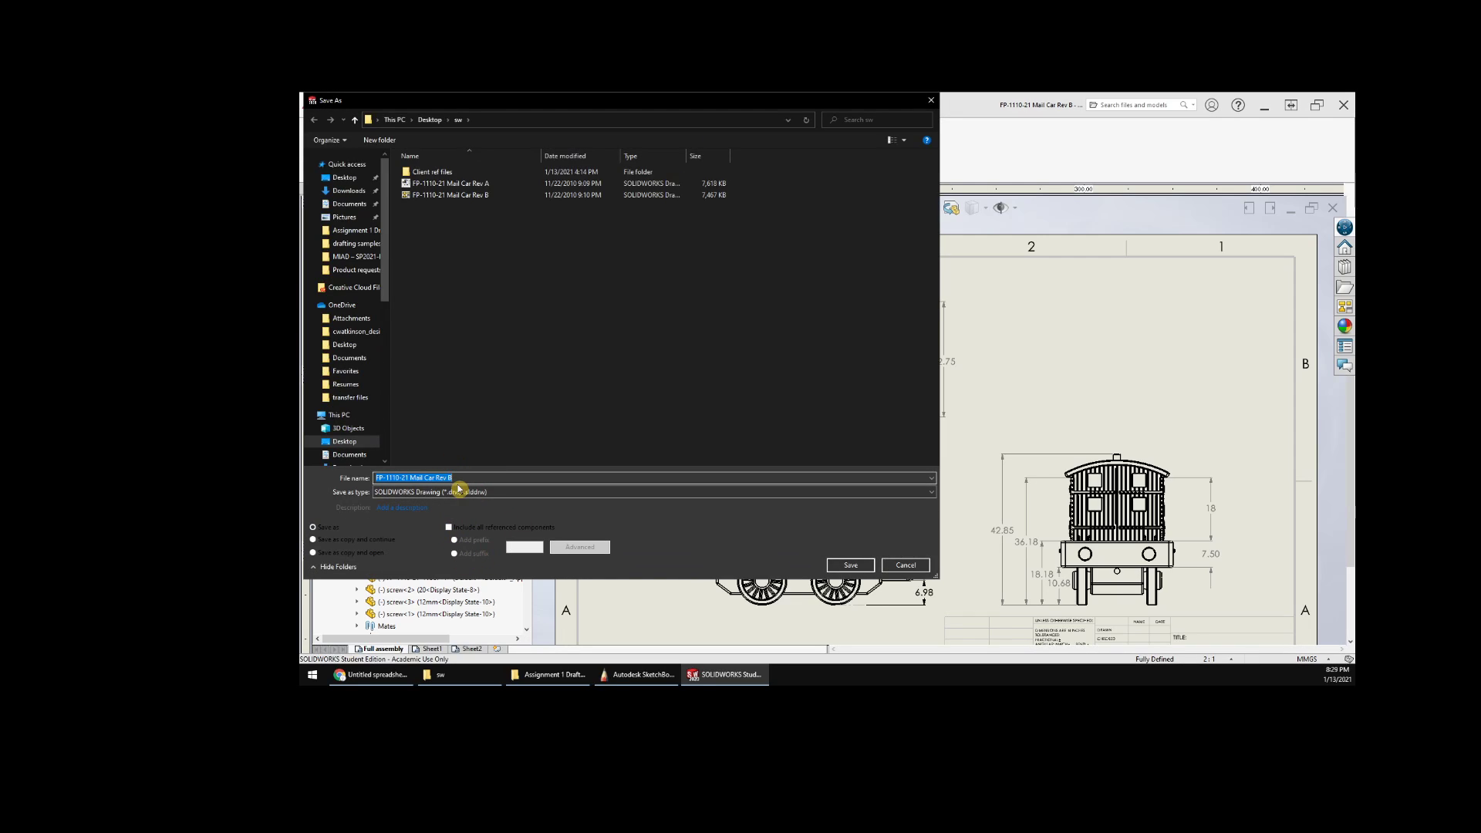
- Export the Full assembly, Sheet1 and Sheet2 sheets to one PDF on the Desktop, named with the author's full name and "drafting part"
click(464, 492)
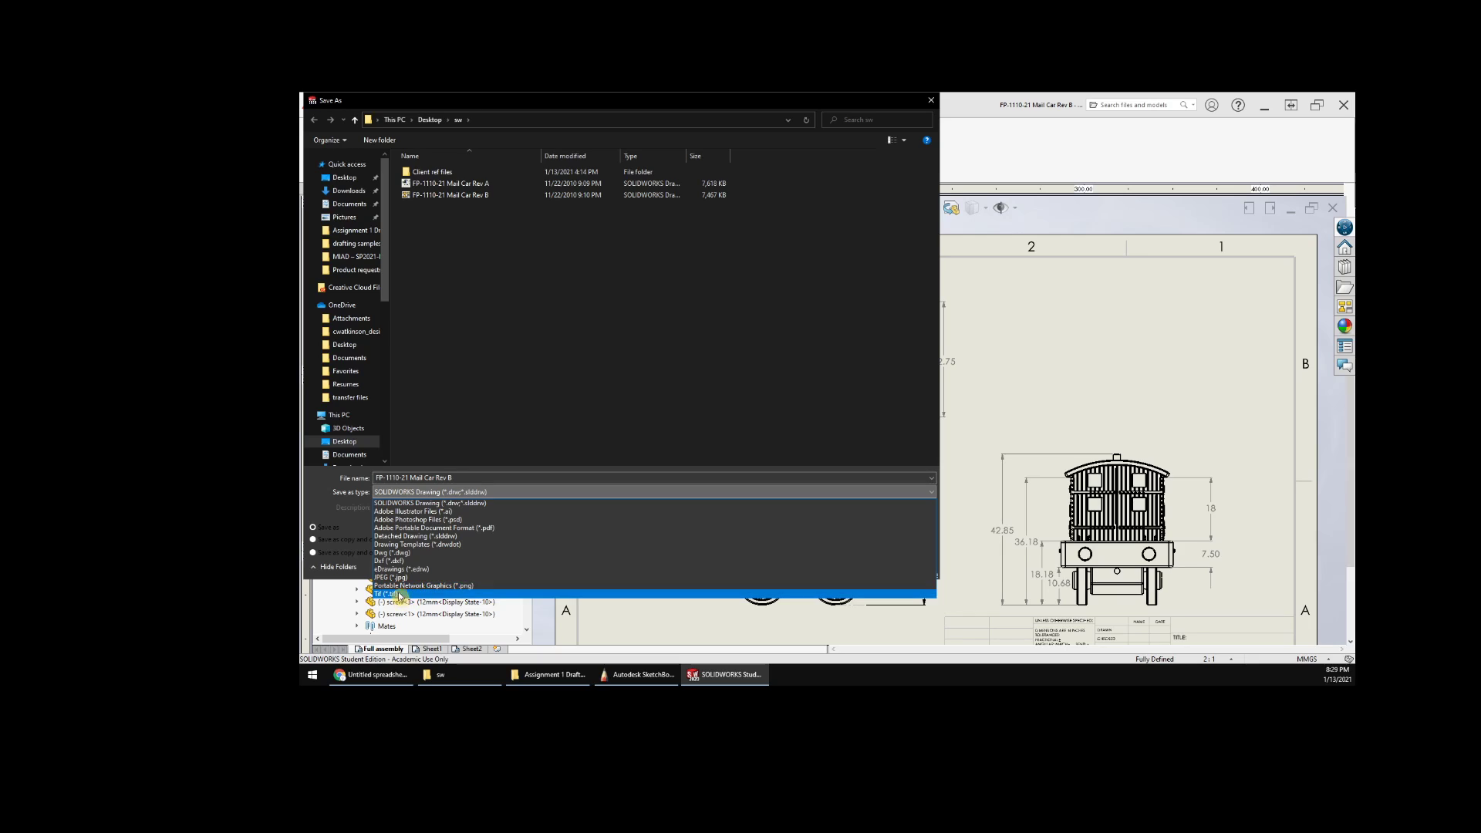
click(401, 528)
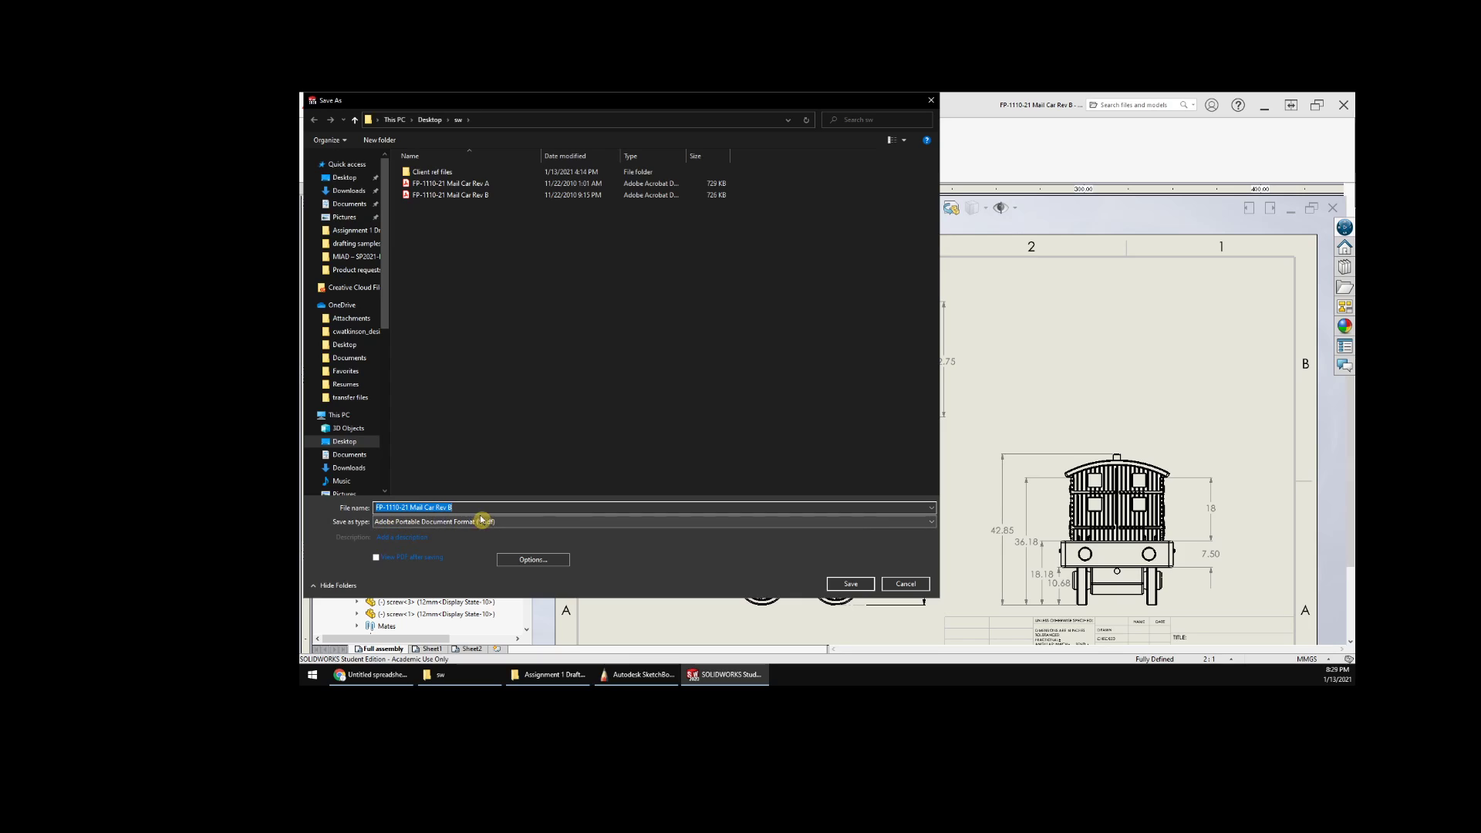
text(chevi)
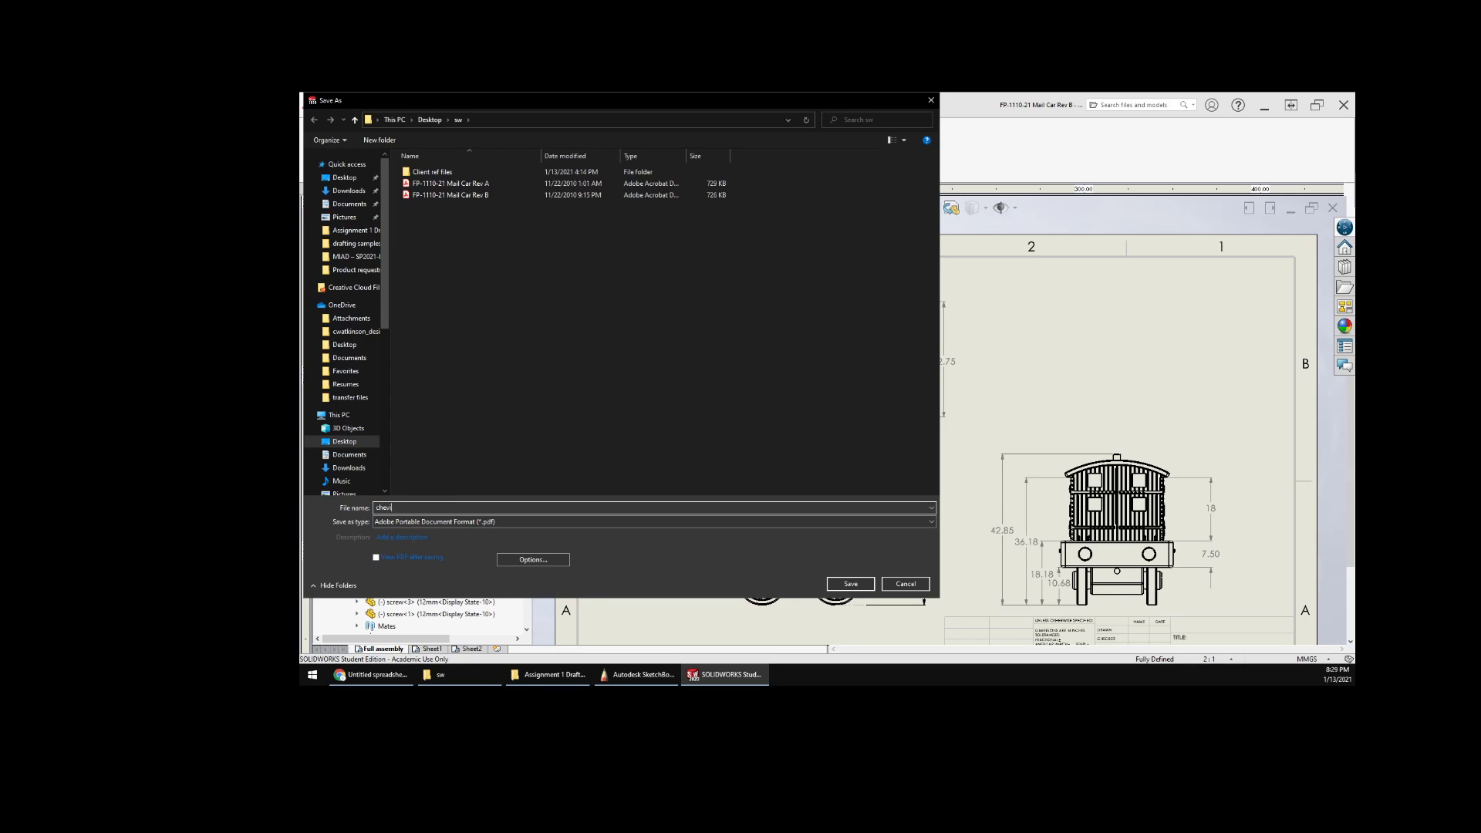
text(s watkinson drafting partlllllll)
click(394, 119)
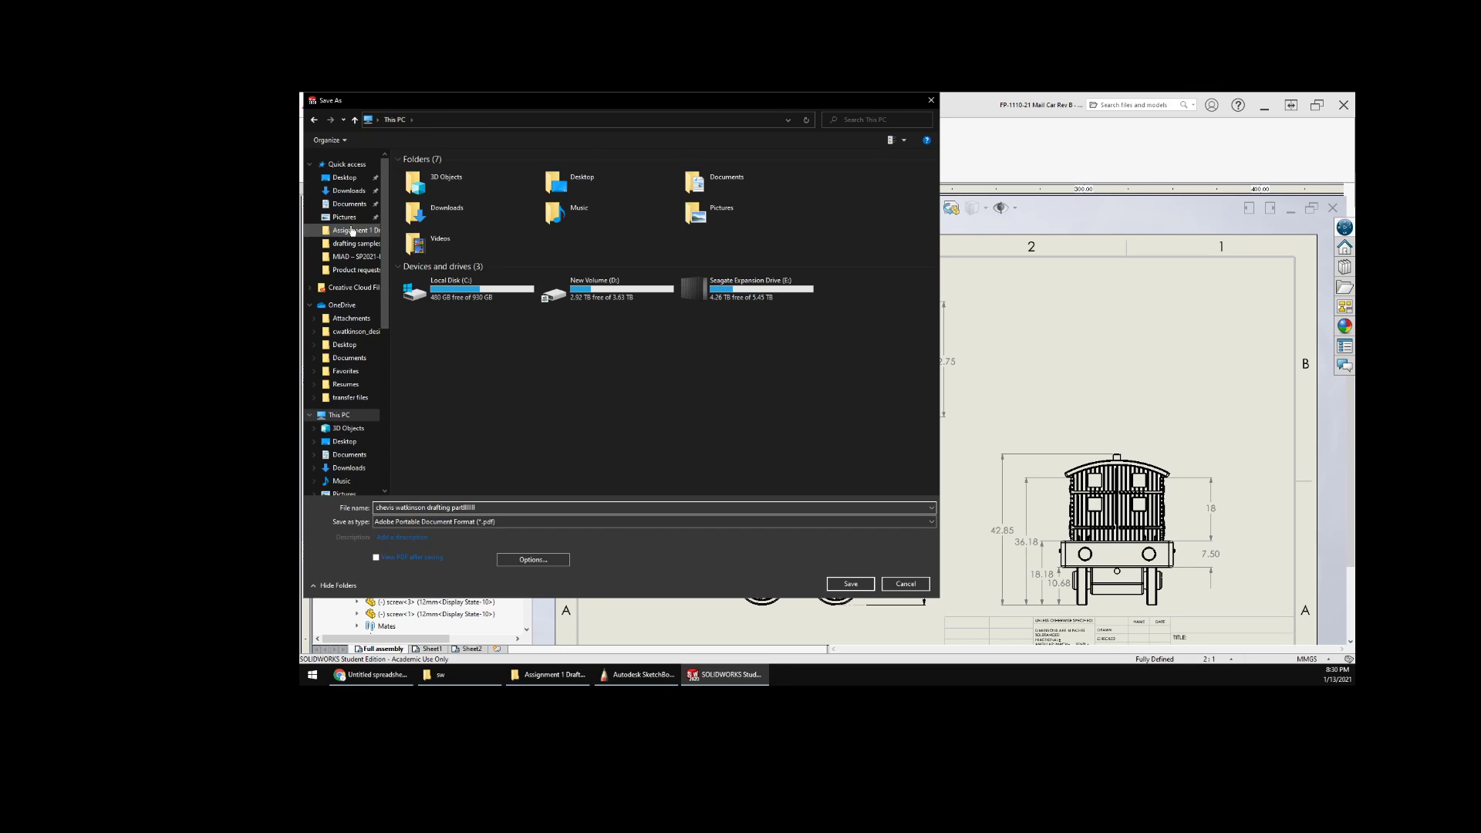
click(325, 179)
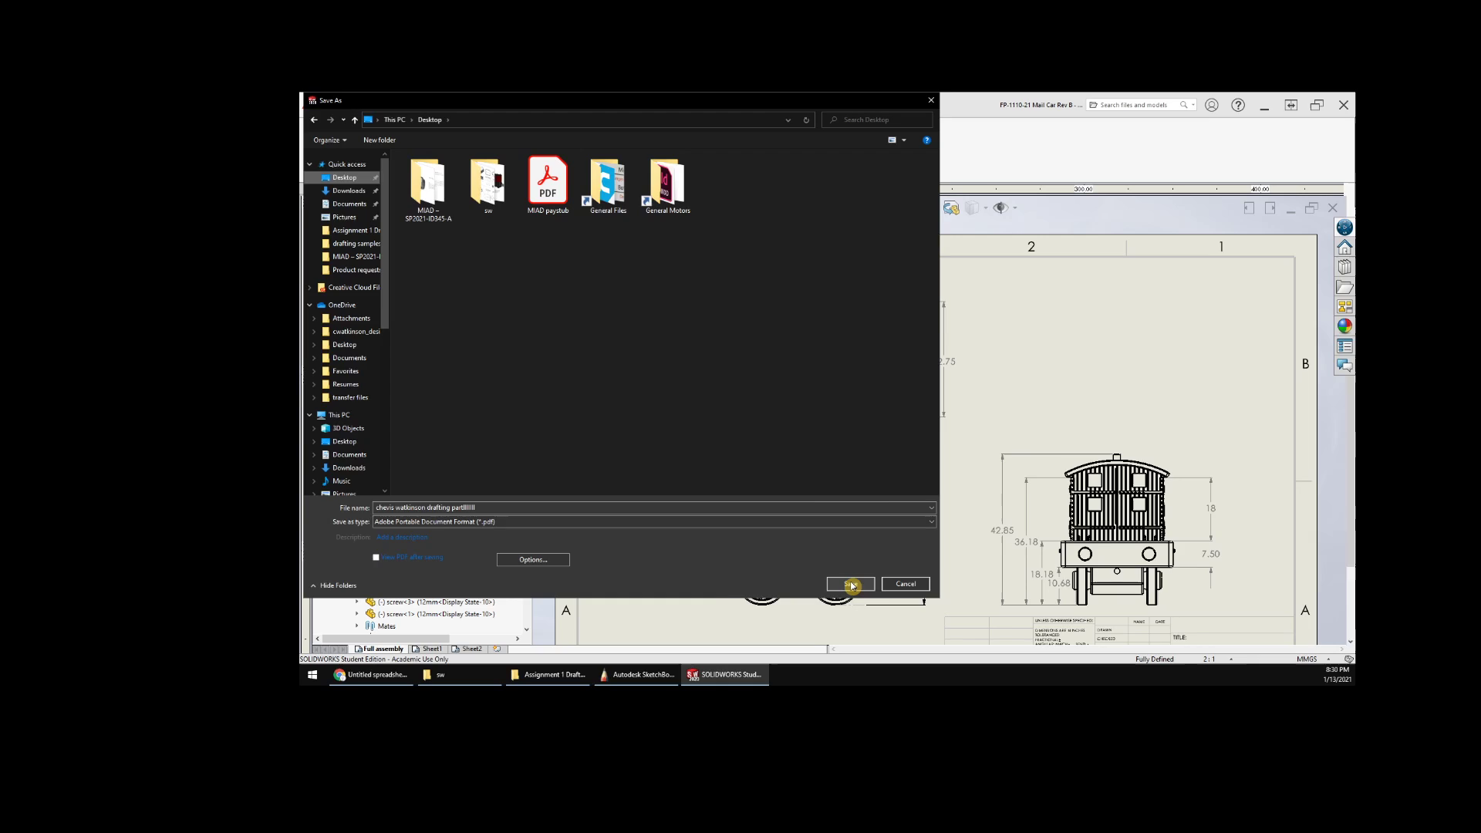
click(851, 584)
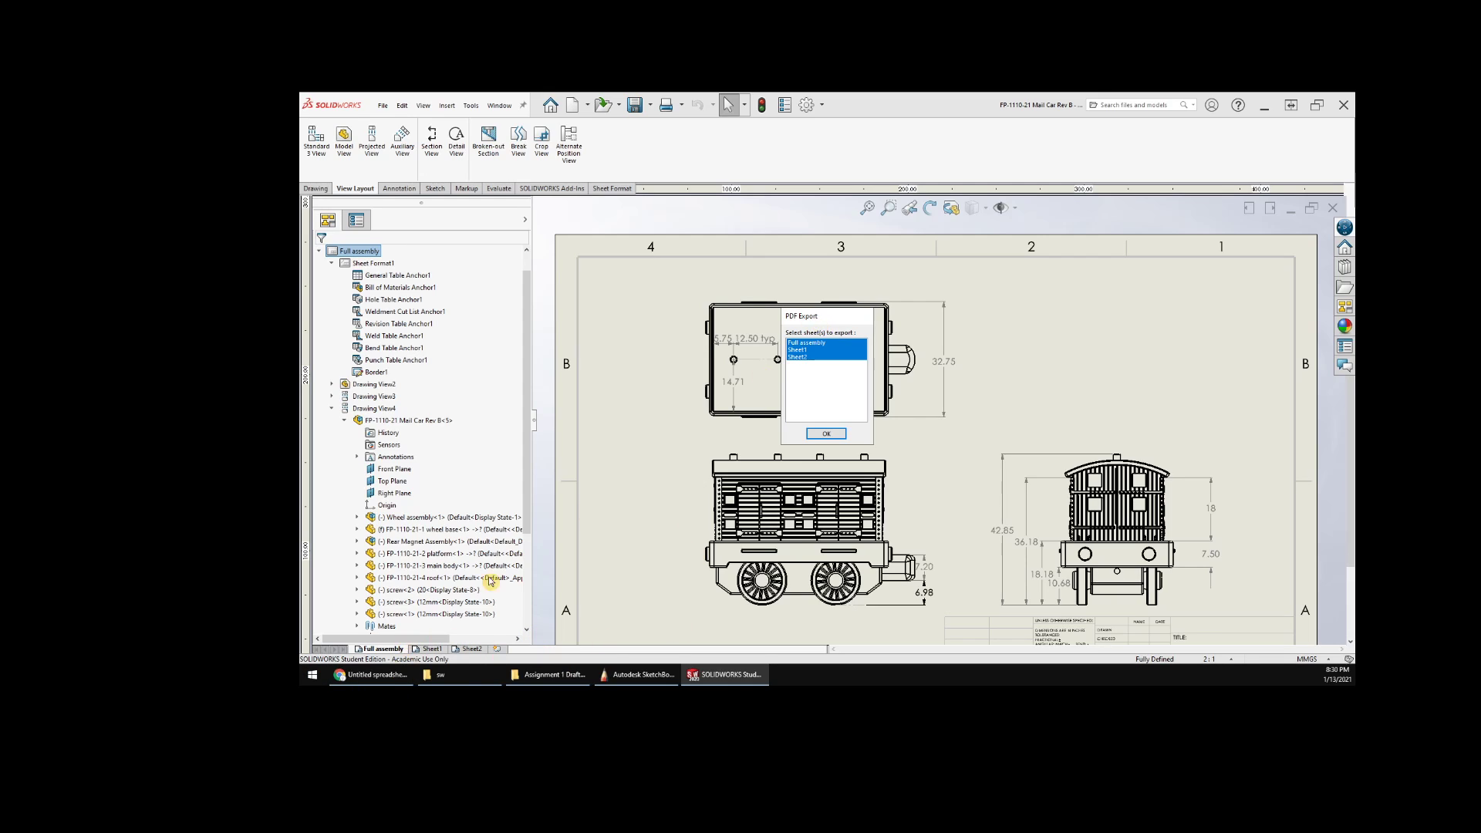
click(827, 434)
- Open the exported PDF from the desktop in Adobe Acrobat and review the assembly, roof and axle pages
click(1264, 106)
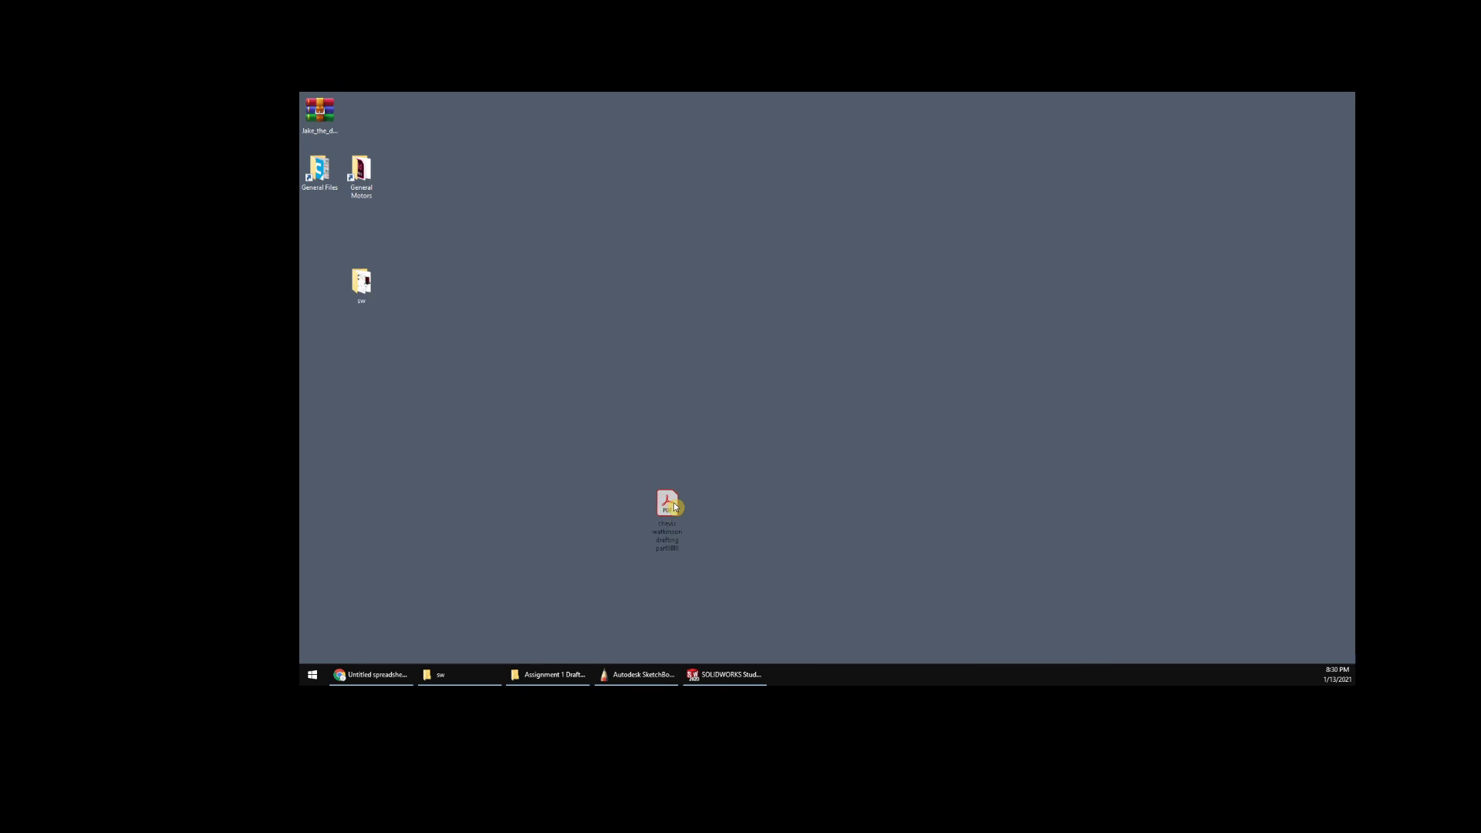
click(660, 515)
click(1327, 249)
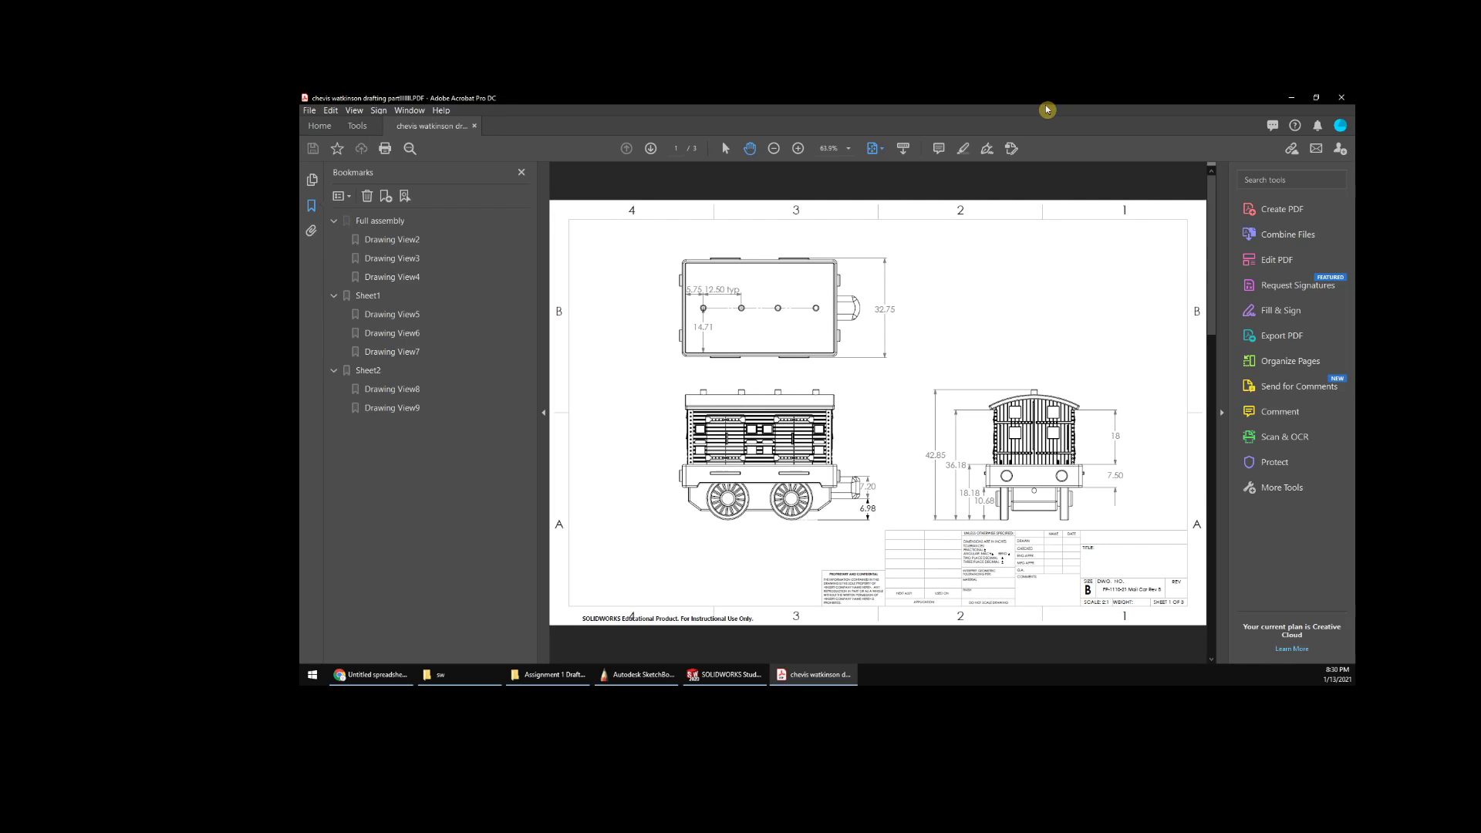
scroll(887, 449, down, 3)
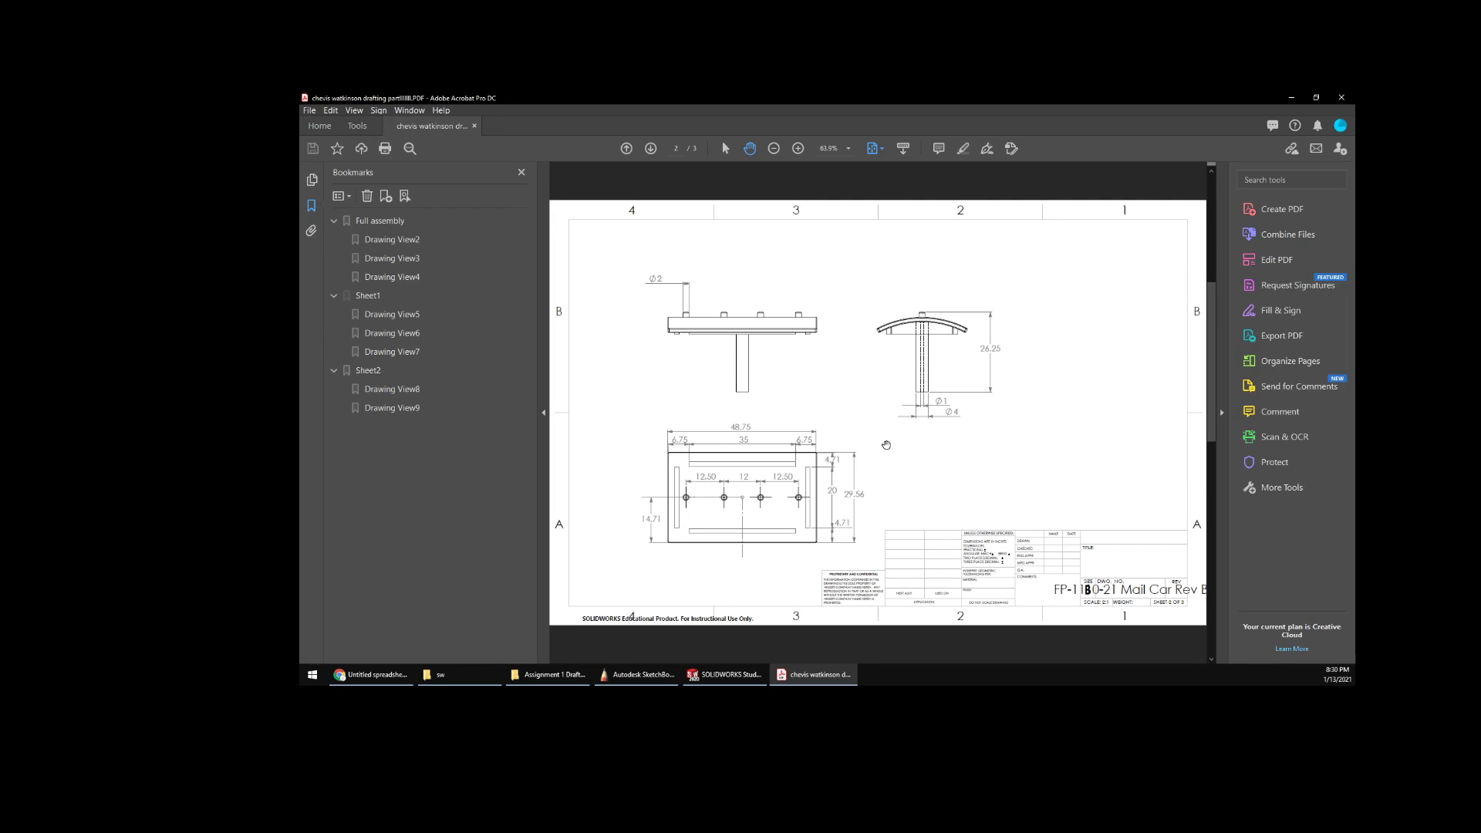
scroll(886, 450, down, 1)
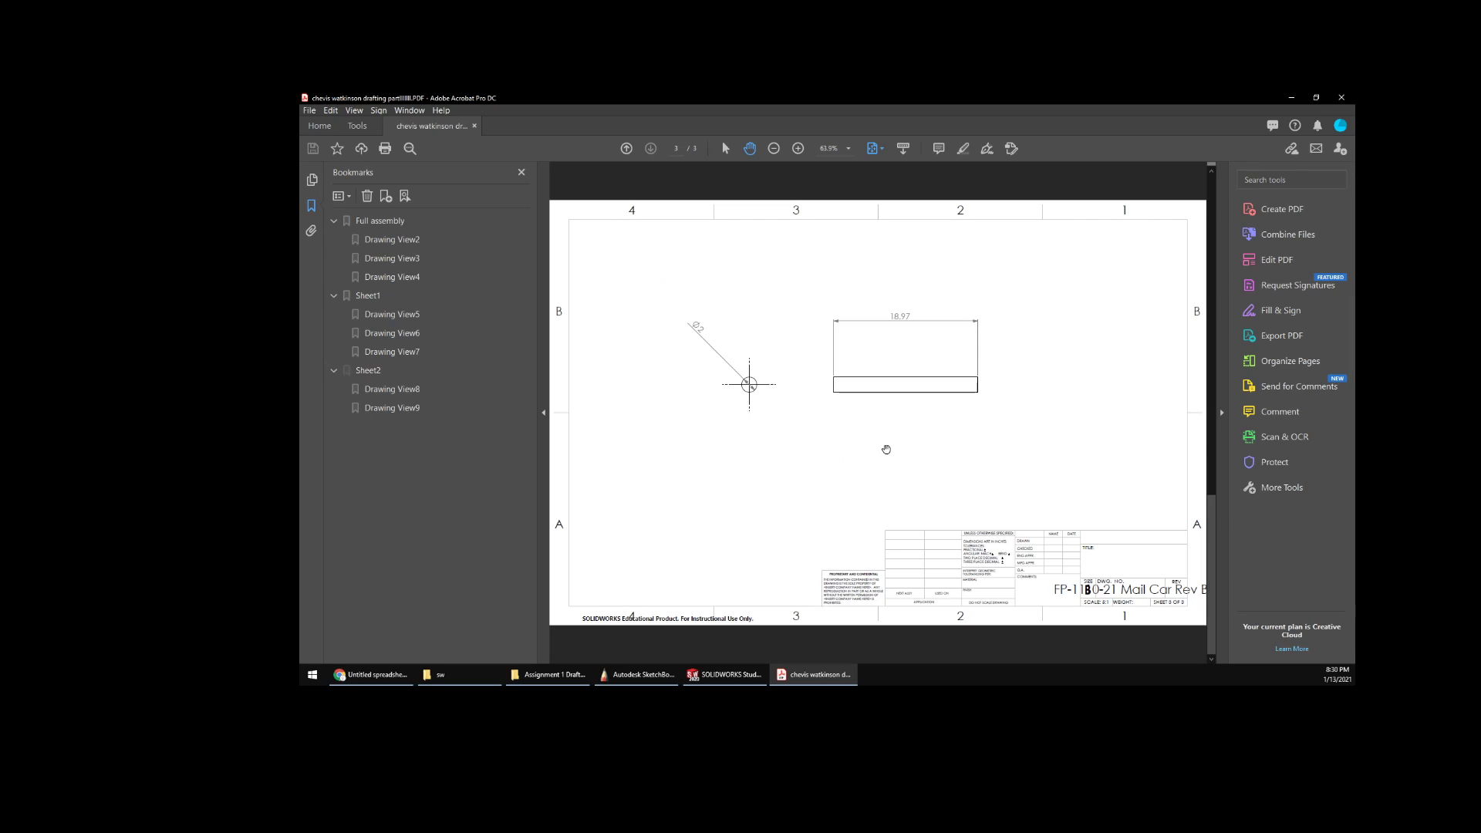
scroll(886, 453, up, 2)
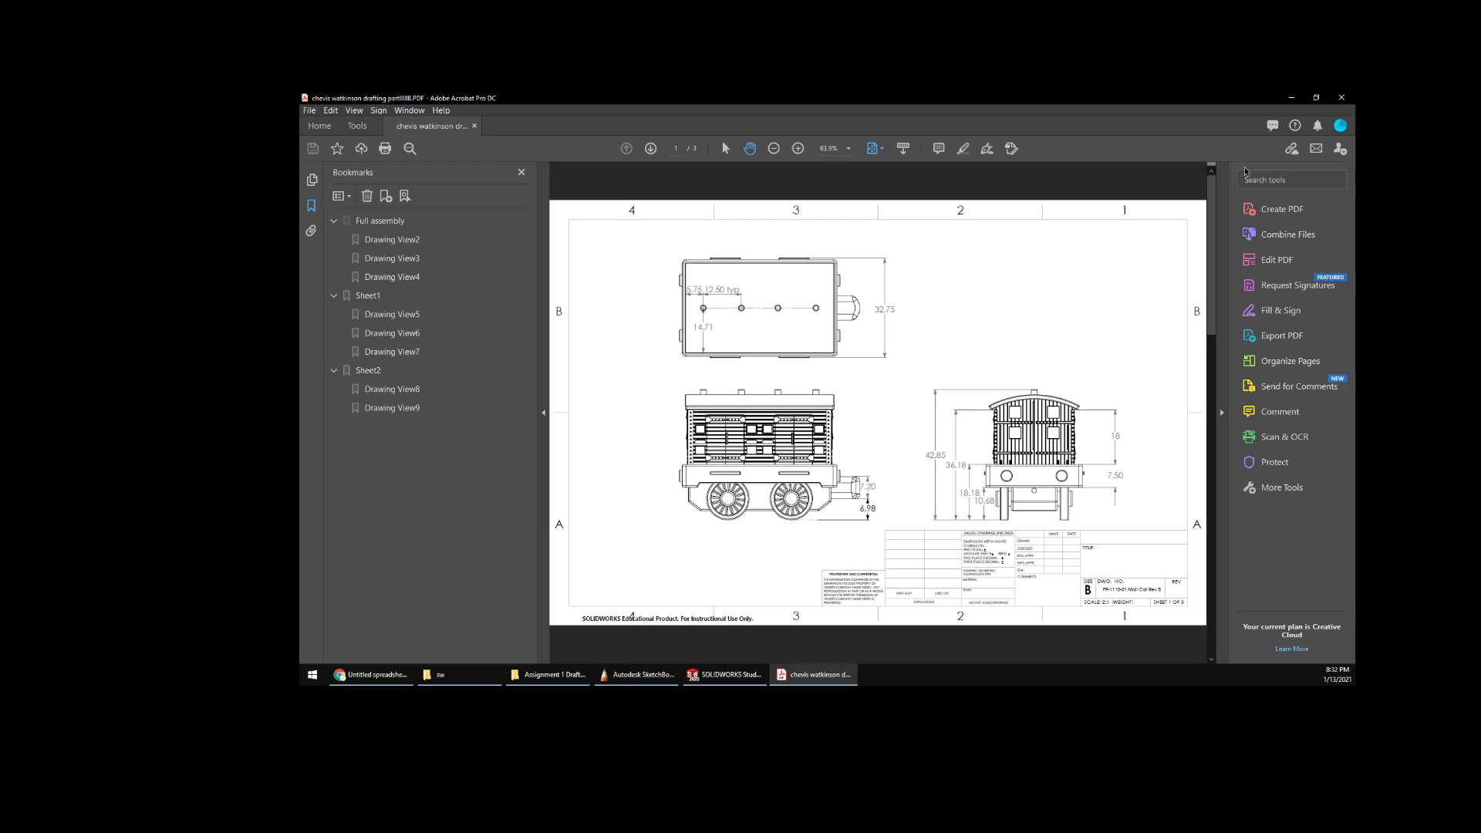
- Leave the PDF and view the annotated trimmer image "direction" and the surface-model images over build.jpg and secondary1.jpg
click(1291, 100)
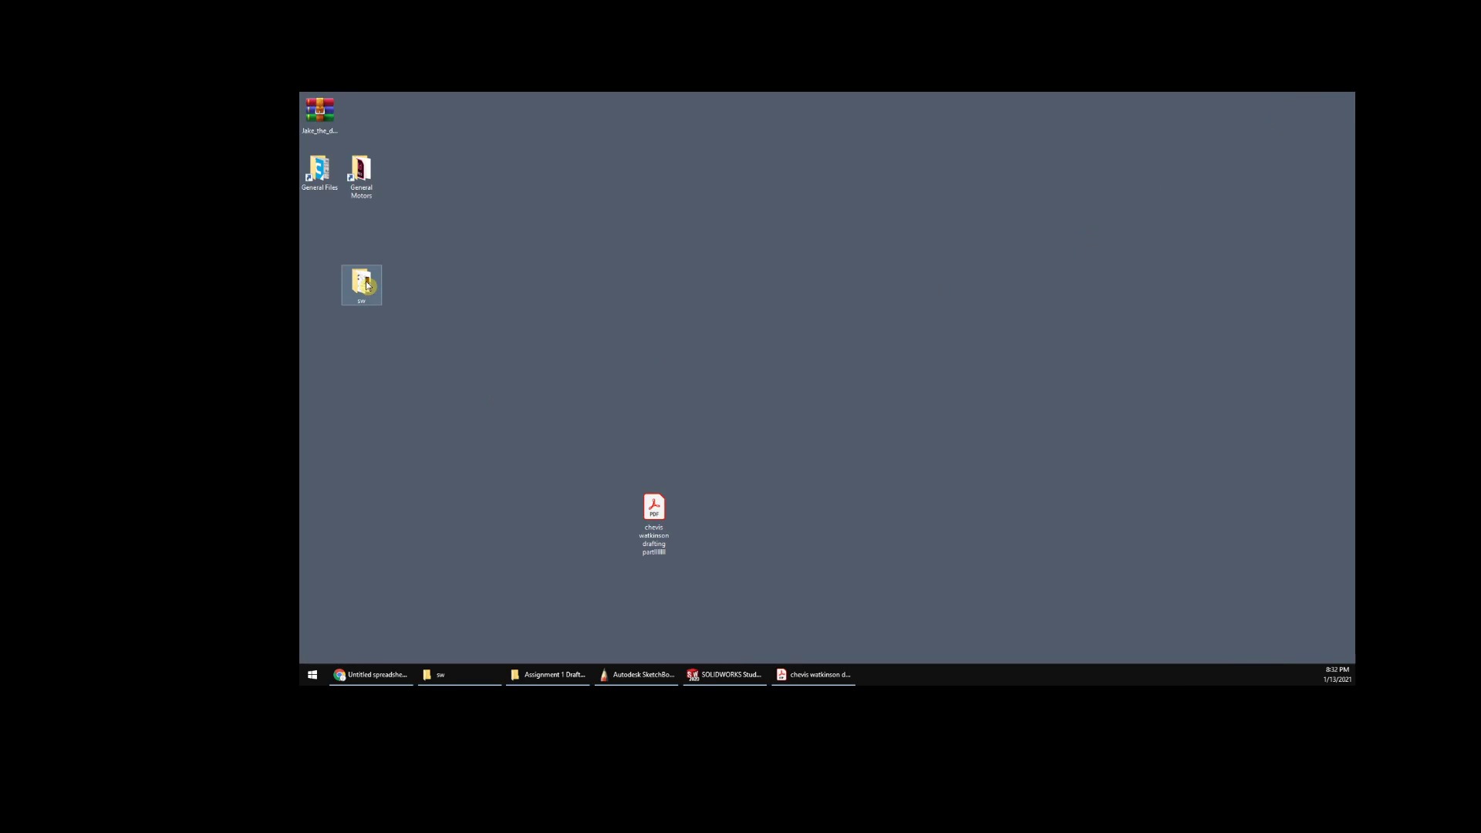
drag(378, 176, 1354, 347)
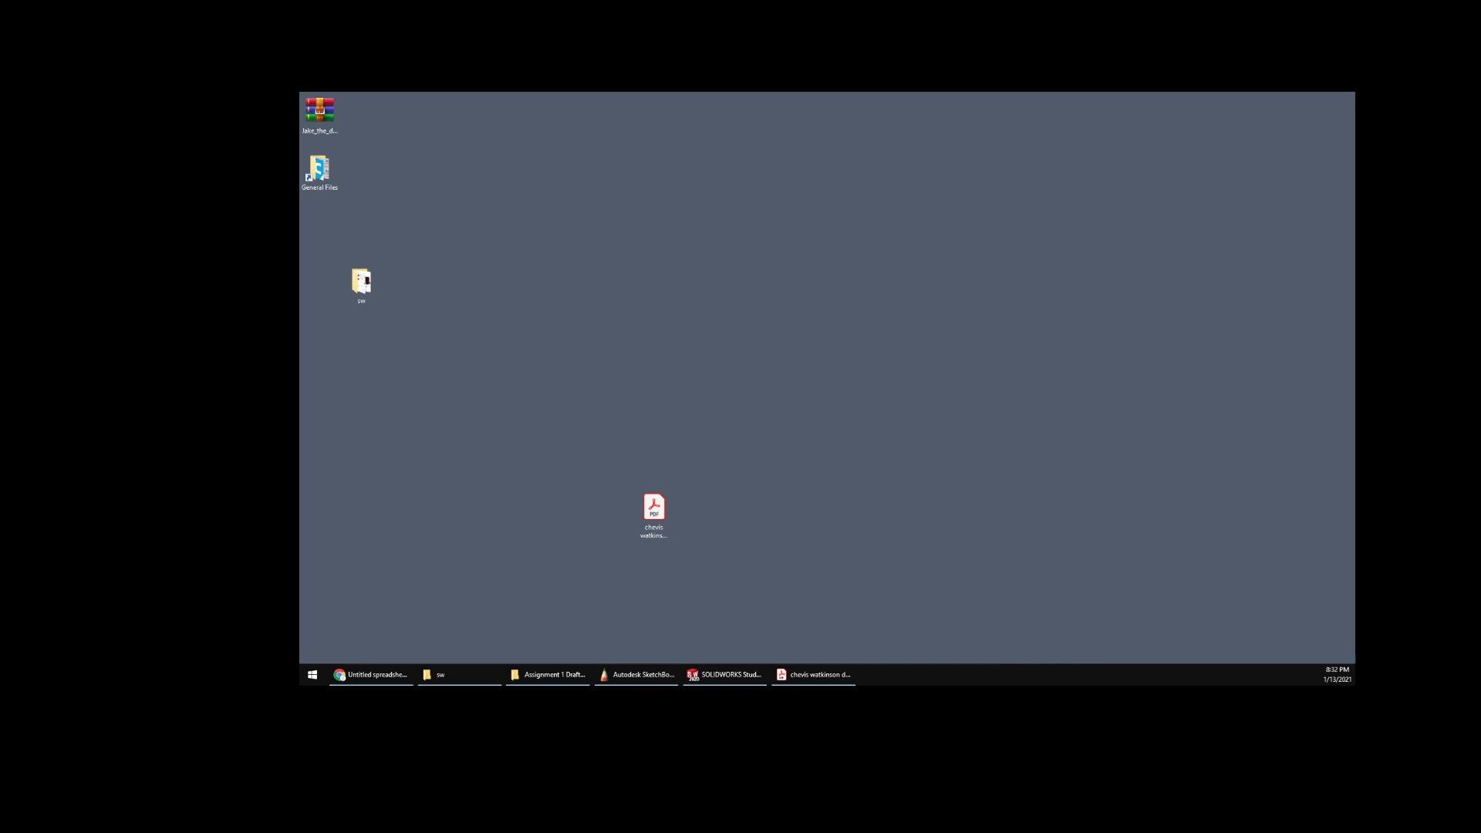
drag(1354, 594, 854, 424)
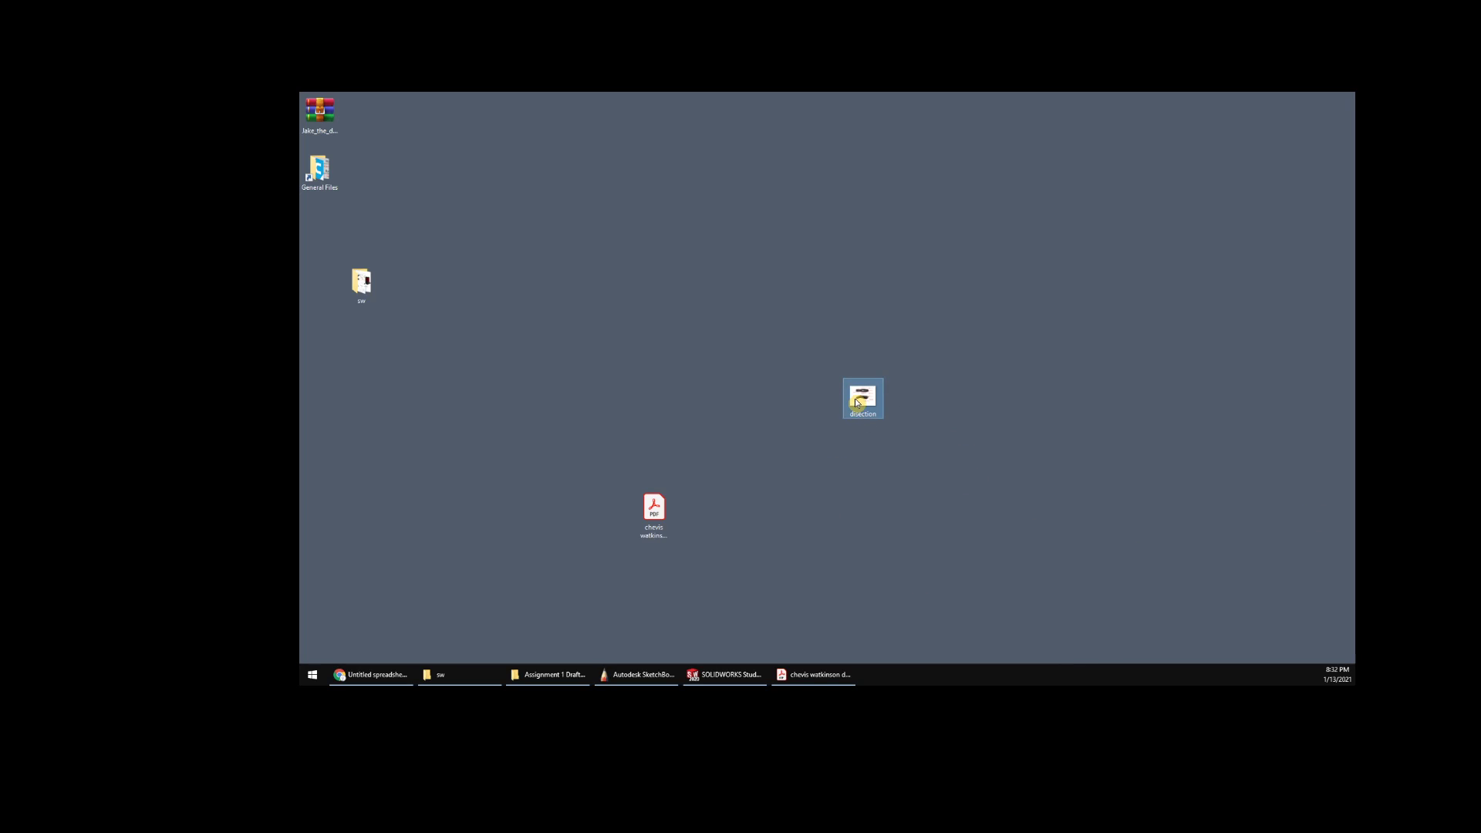
double_click(856, 402)
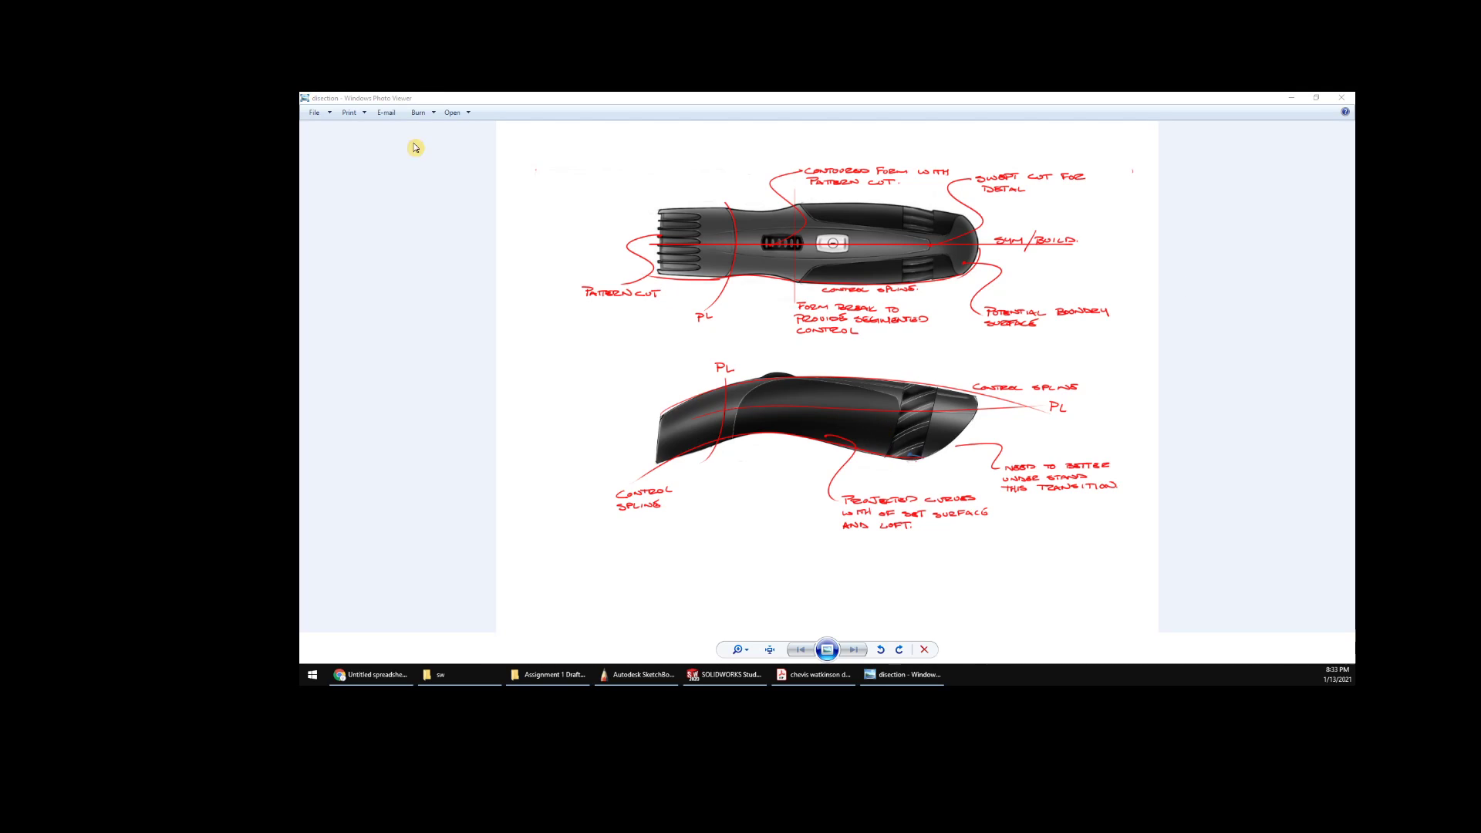
drag(301, 331, 1157, 96)
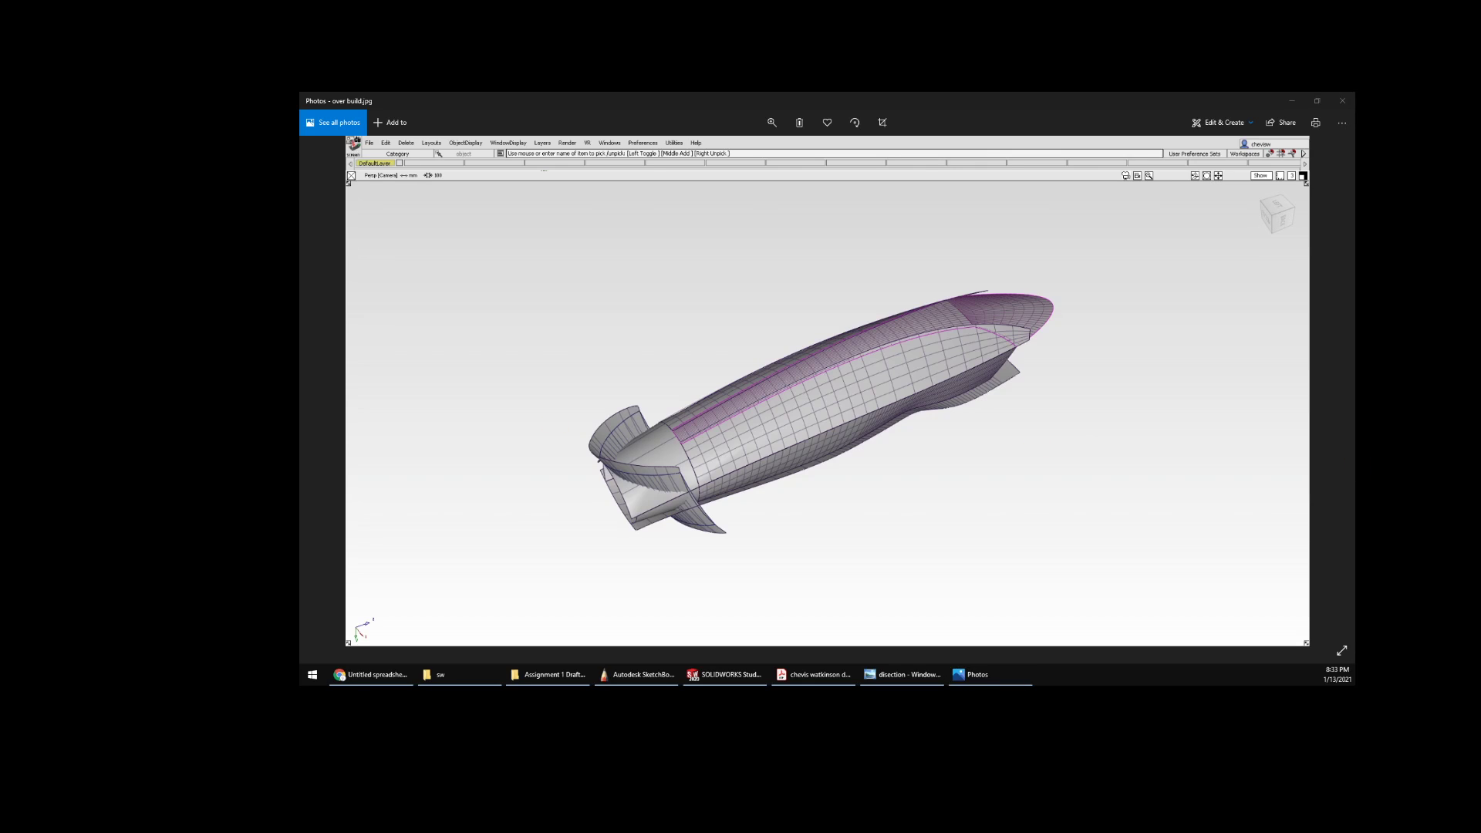
drag(1355, 185, 849, 95)
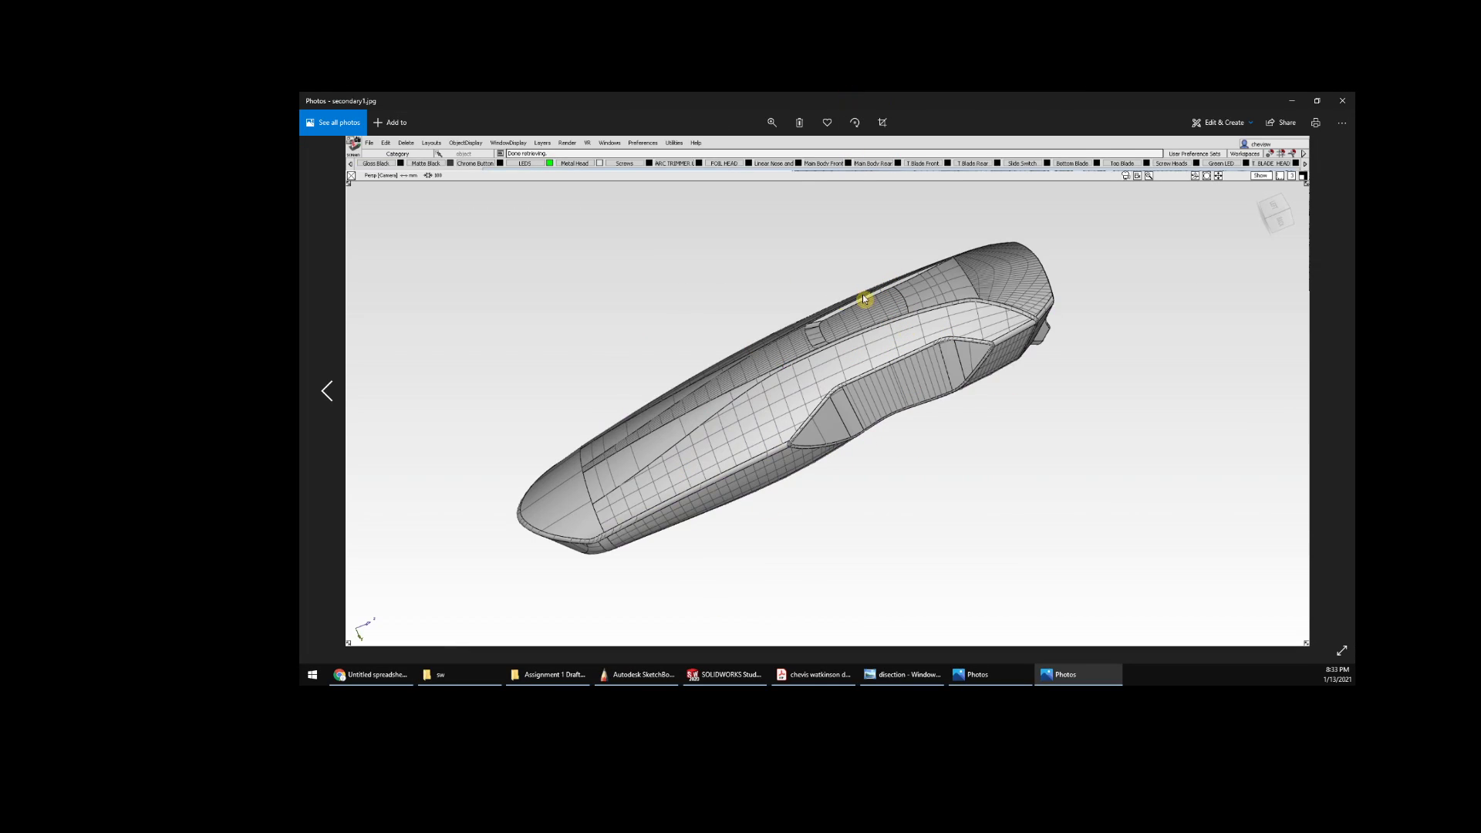